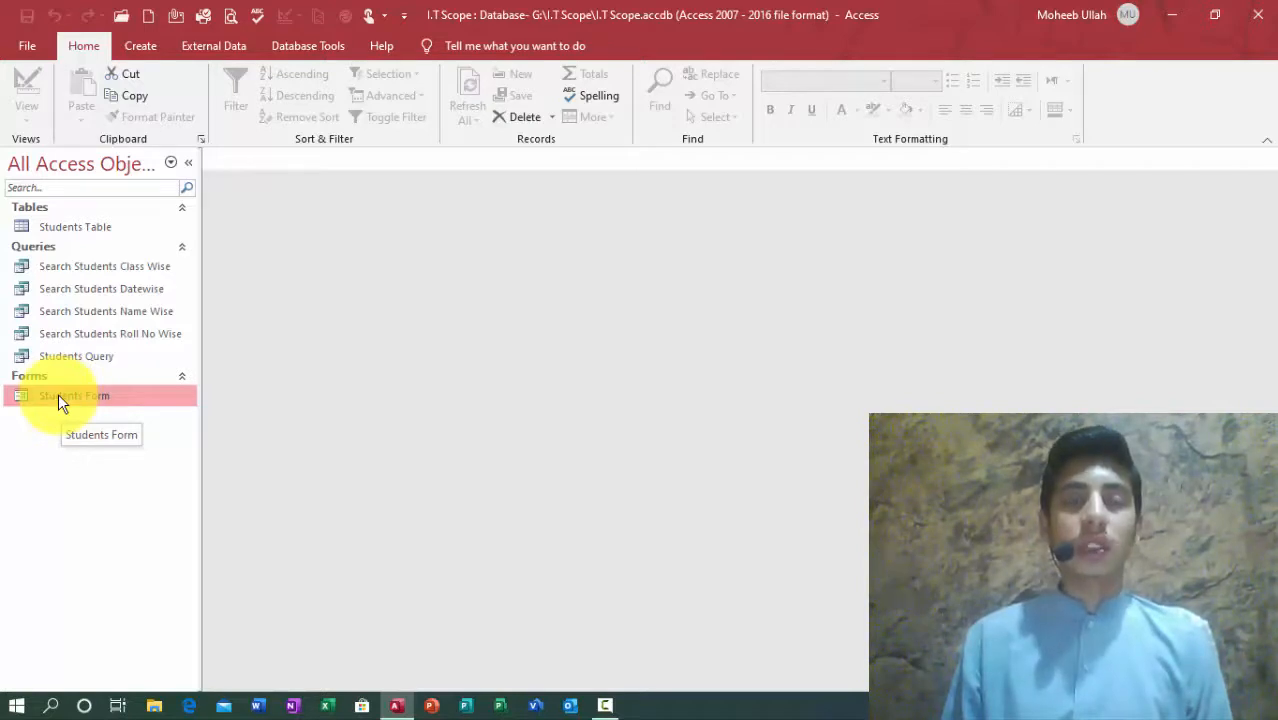
Step: Open the Students Form to look at it, then close it and select Students Table
right_click(58, 395)
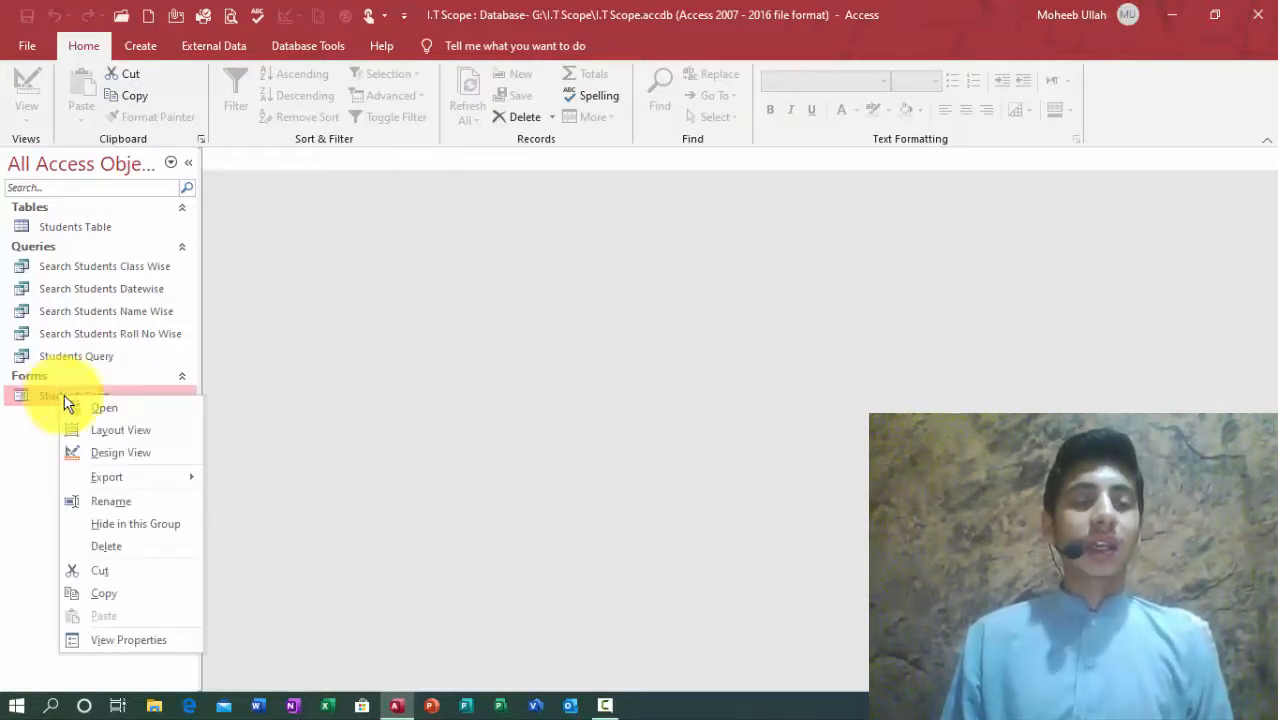
click(84, 408)
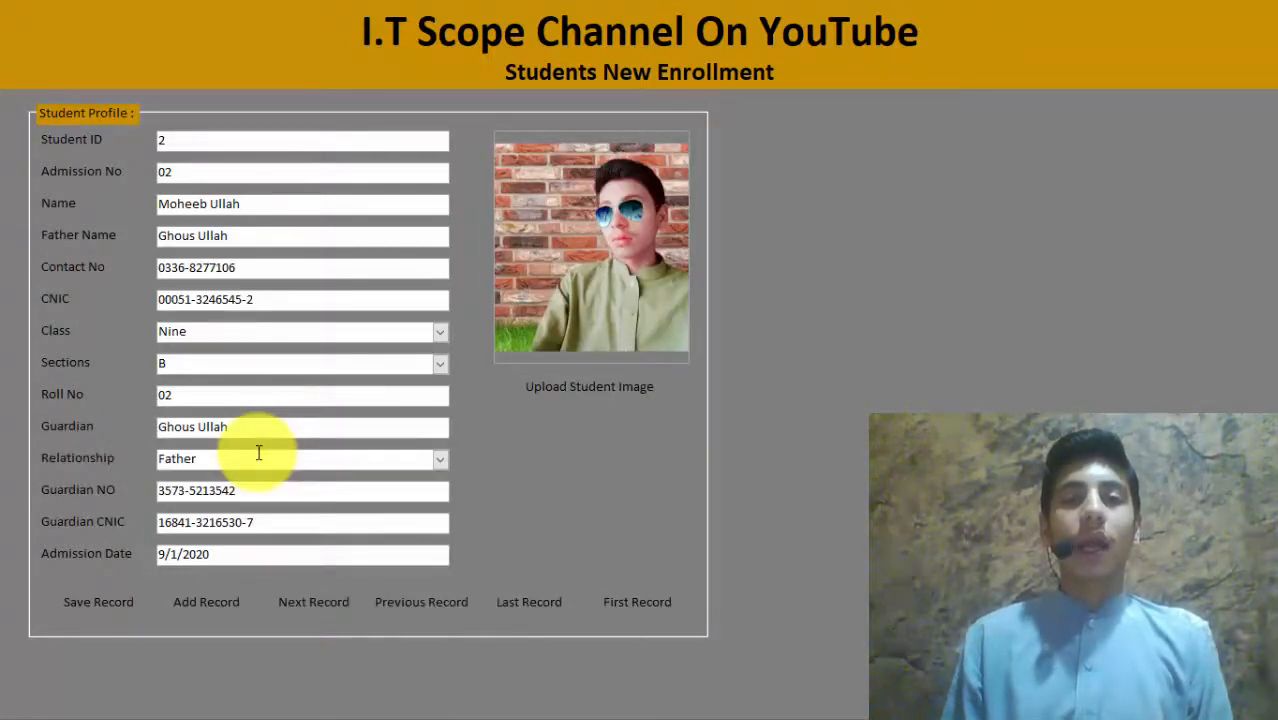
right_click(901, 137)
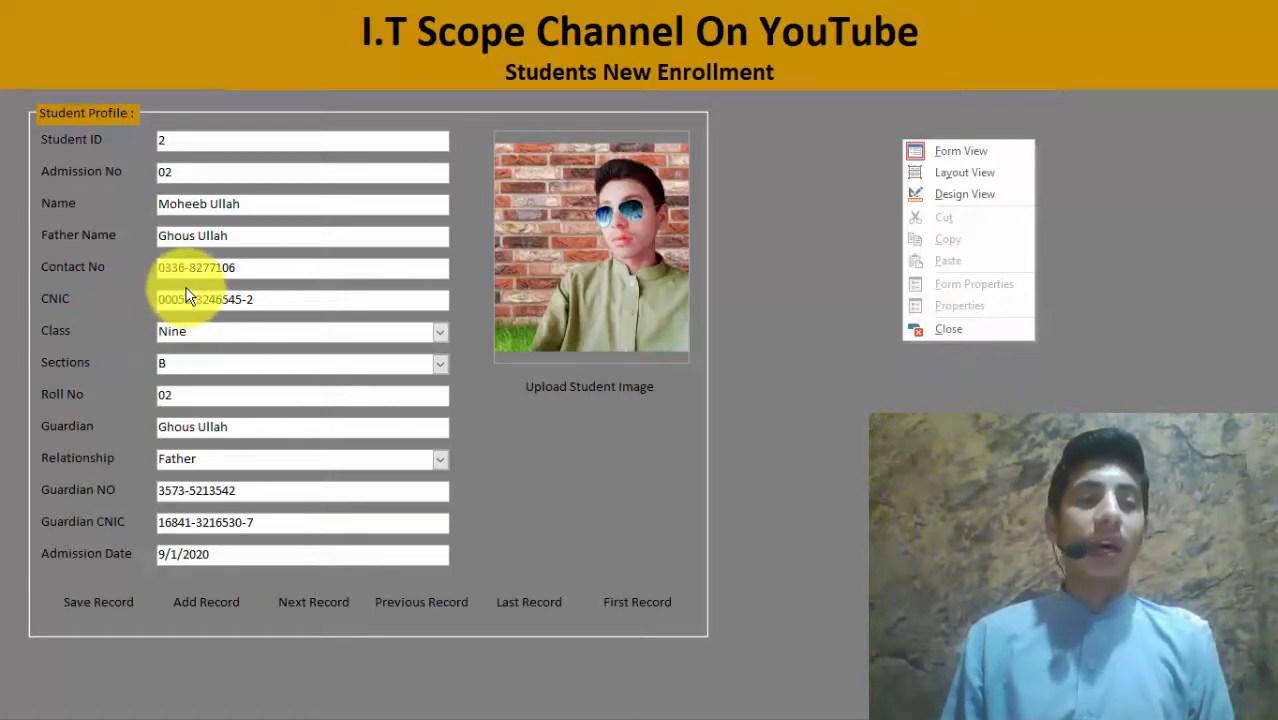
click(985, 327)
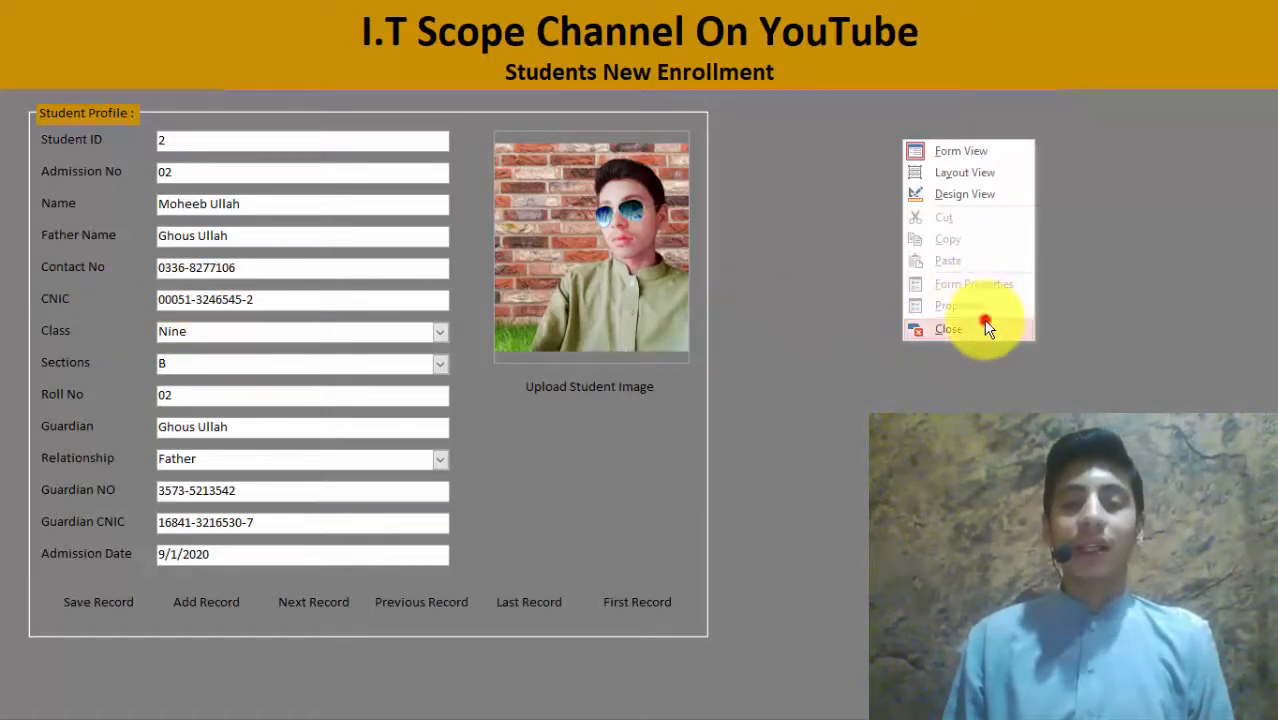
click(52, 228)
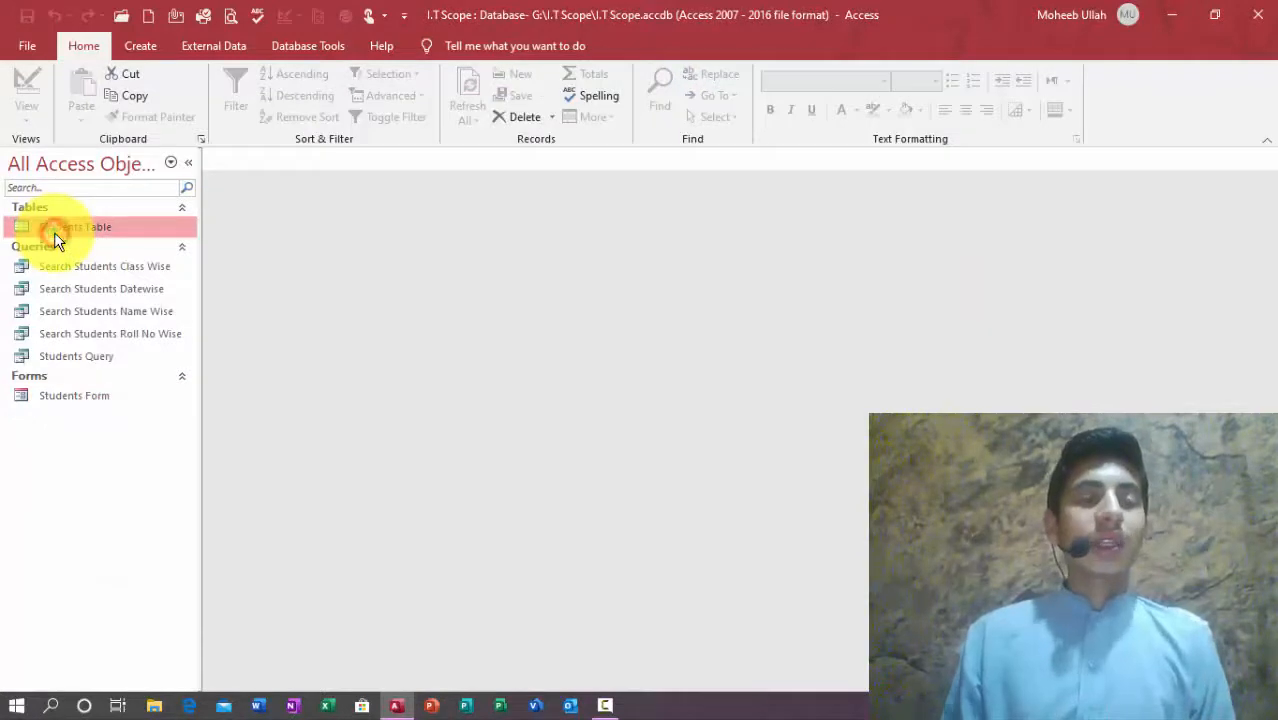
Step: In Students Table design, insert a new Gender field row above Sections
right_click(54, 232)
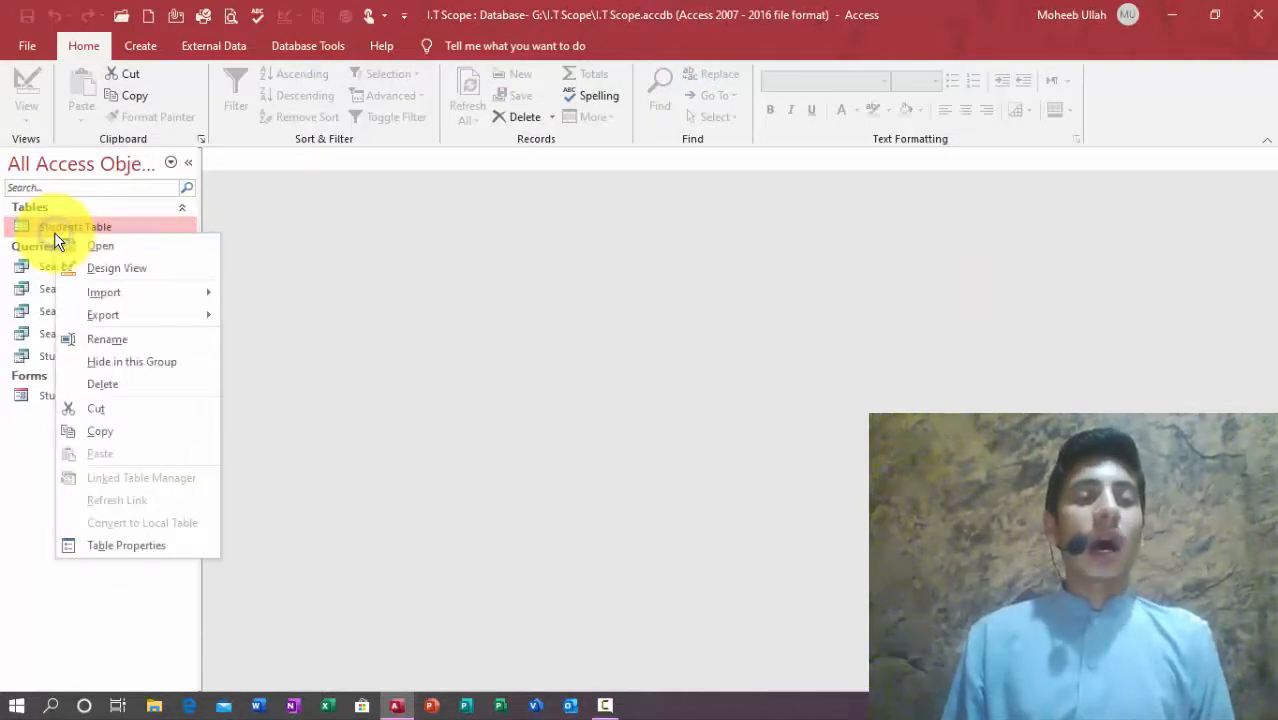
click(92, 277)
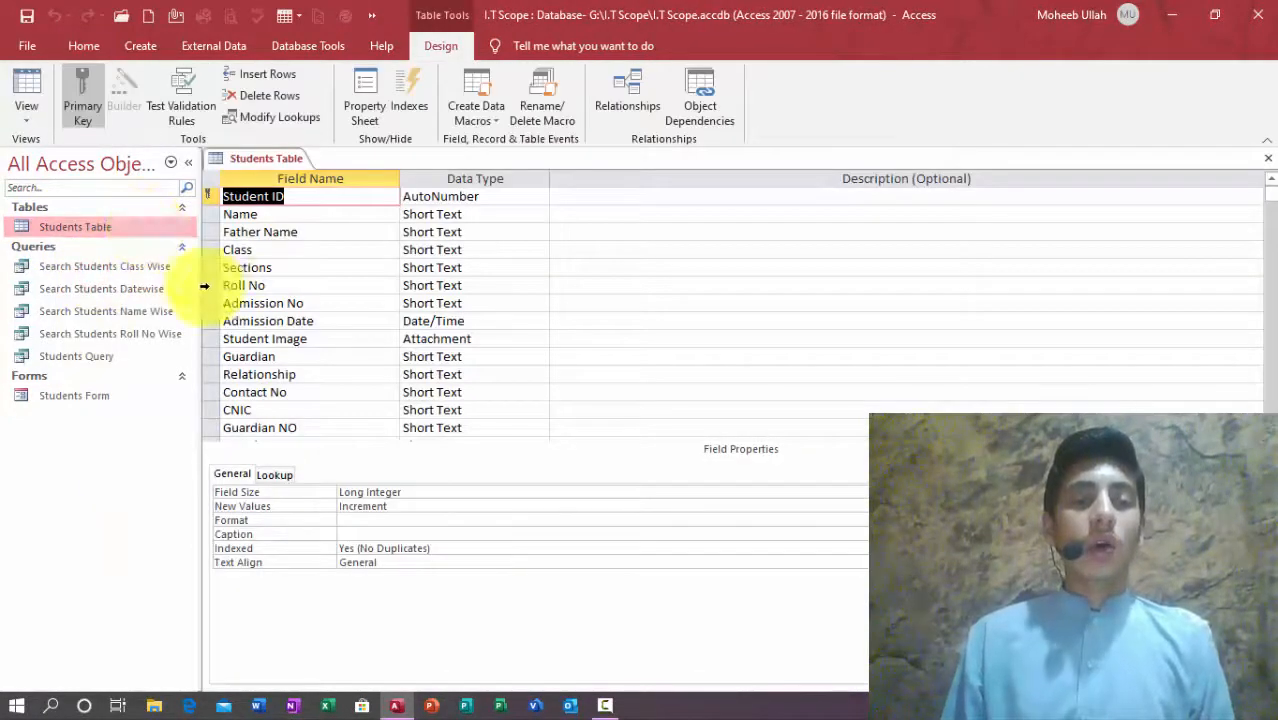
right_click(206, 267)
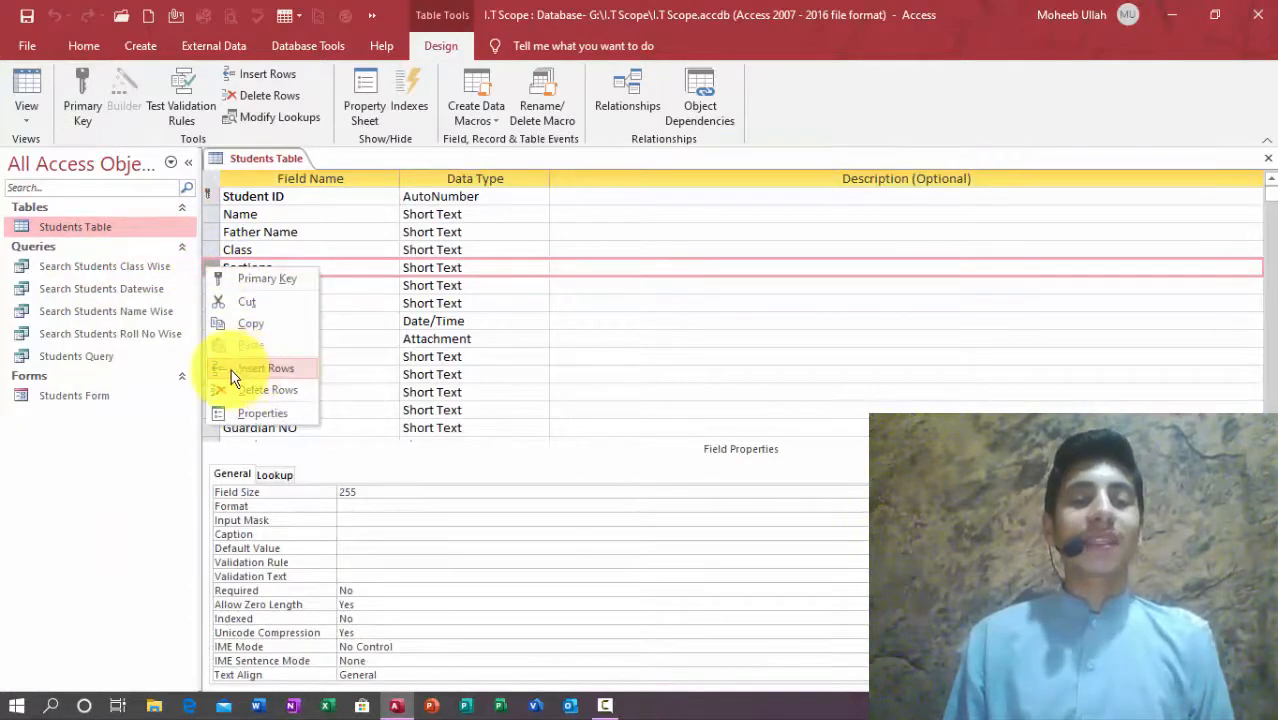
click(284, 366)
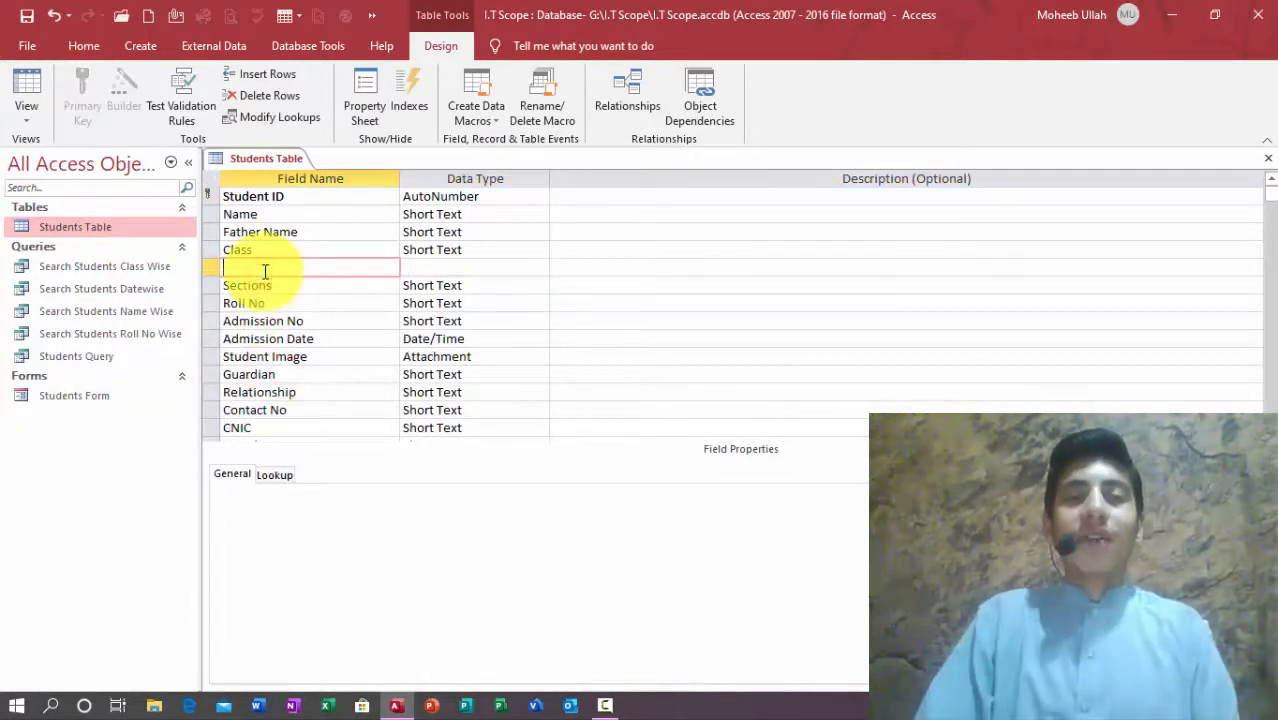
text(Gender)
key(Tab)
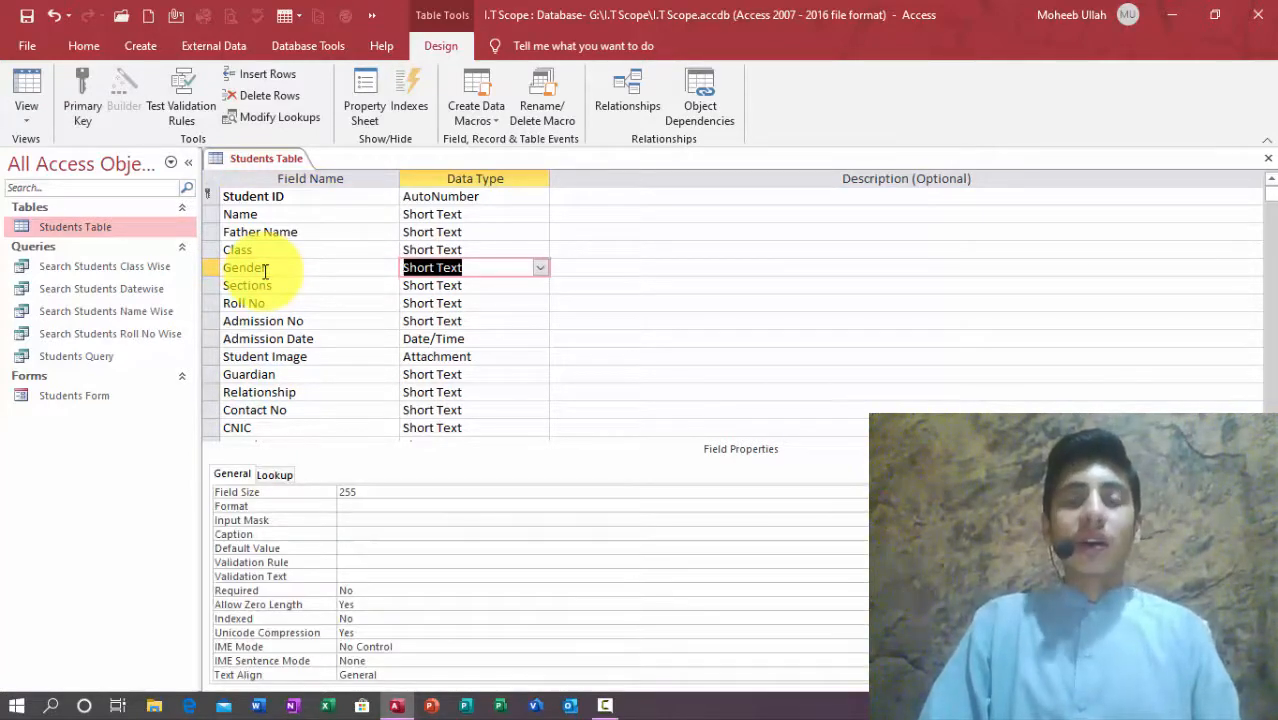
Step: Make Gender a lookup field listing the values Male and Female
click(539, 268)
click(476, 500)
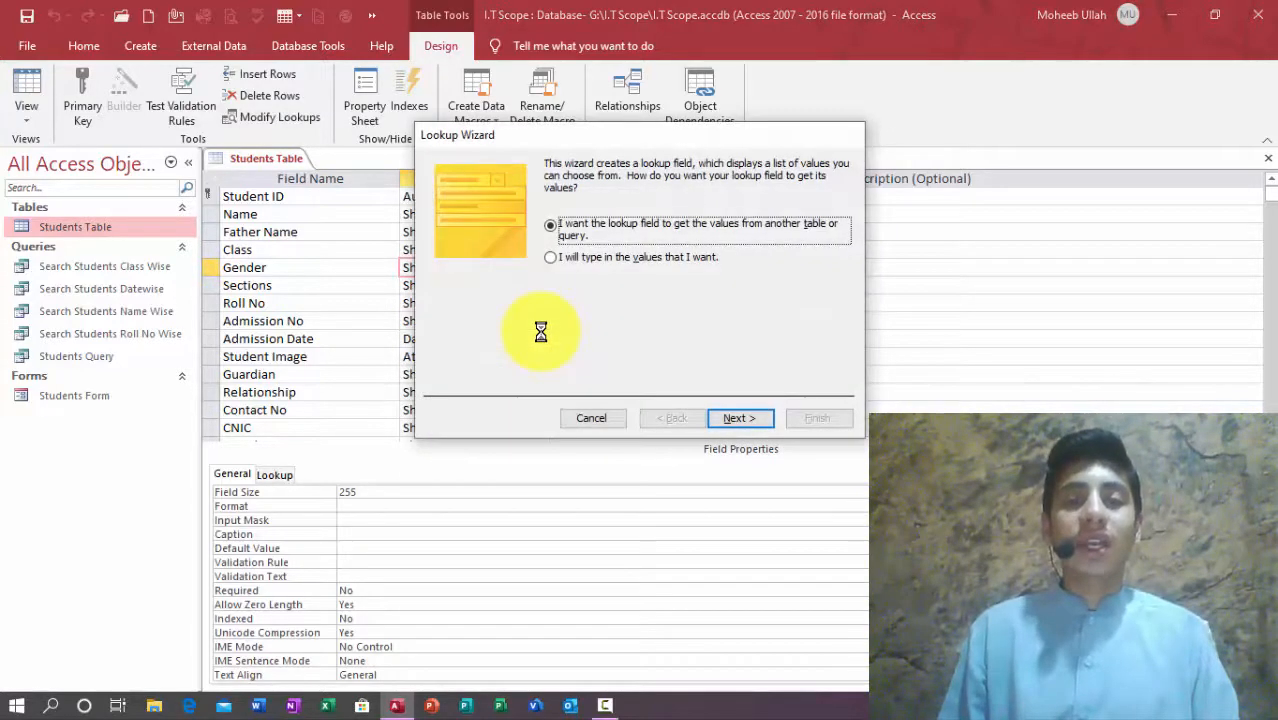
click(573, 274)
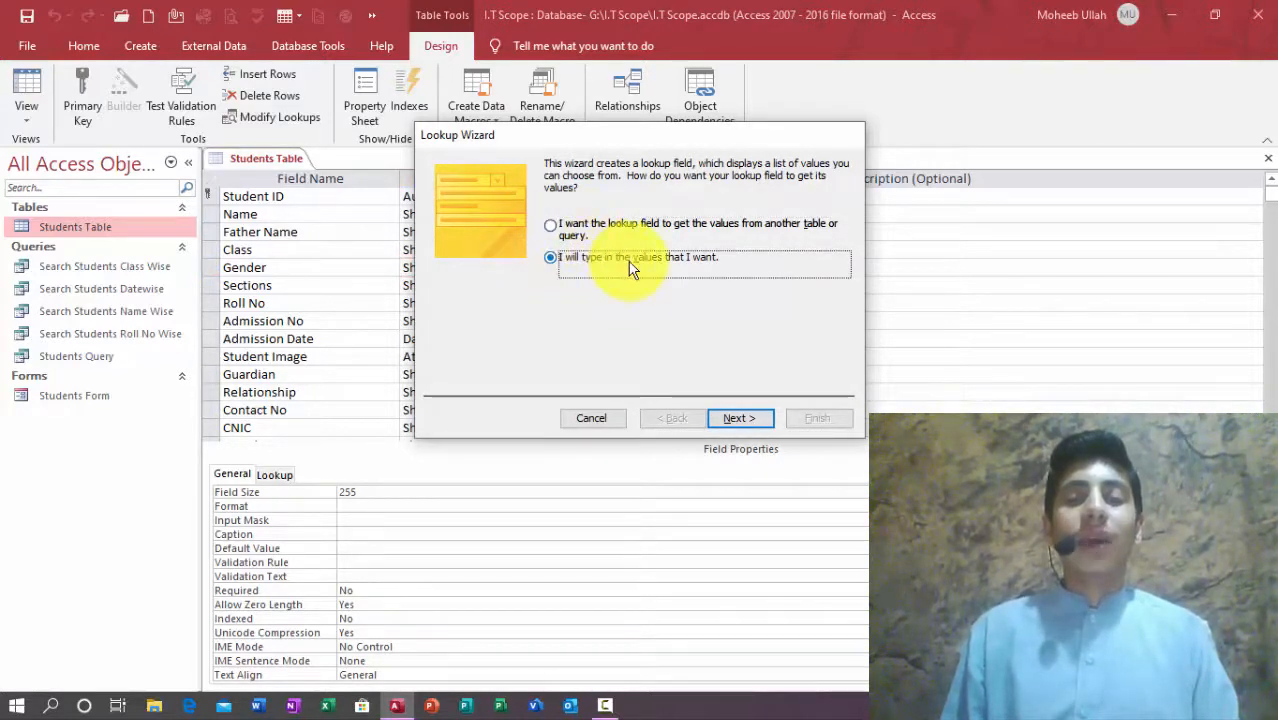
click(738, 418)
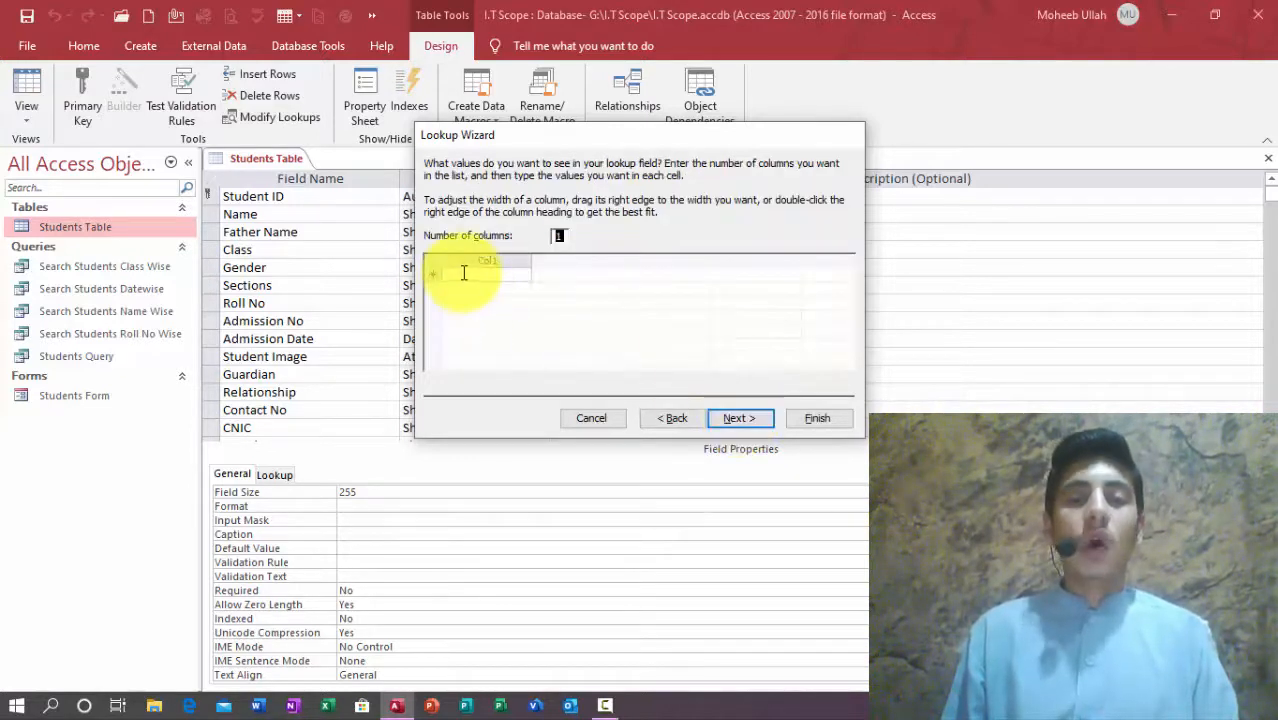
click(462, 274)
click(465, 274)
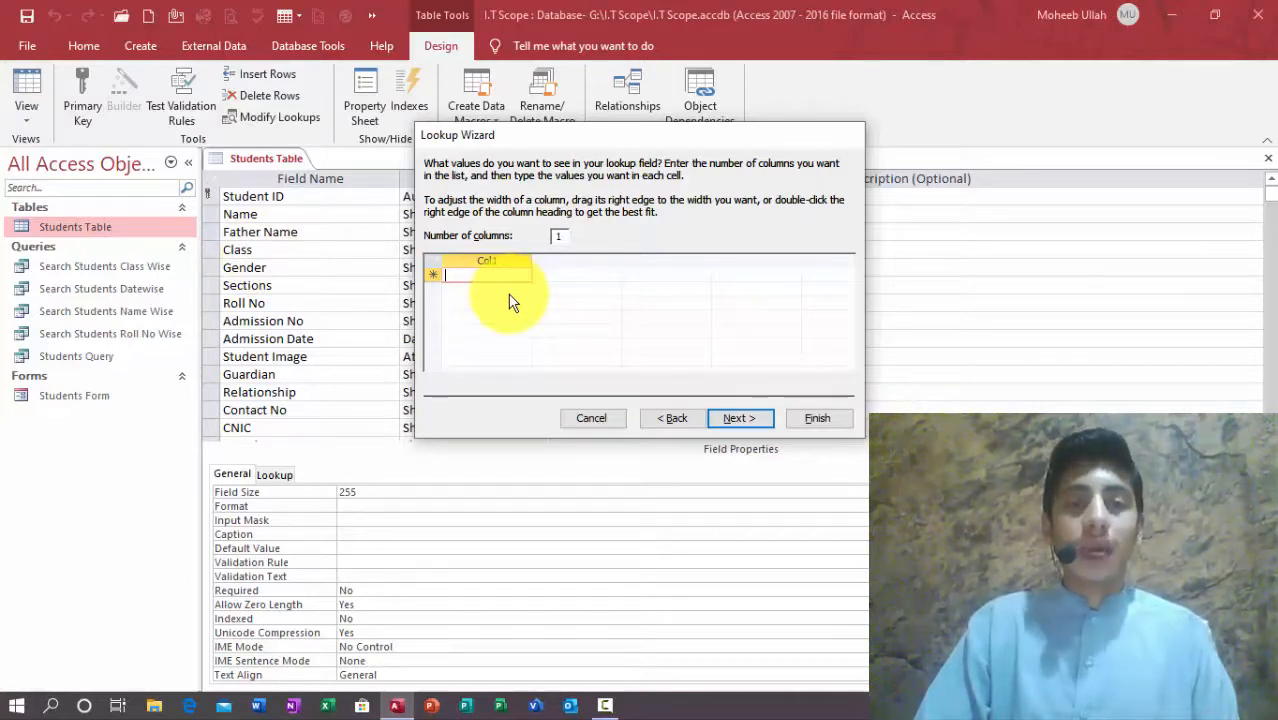
text(male)
key(Tab)
text(Female)
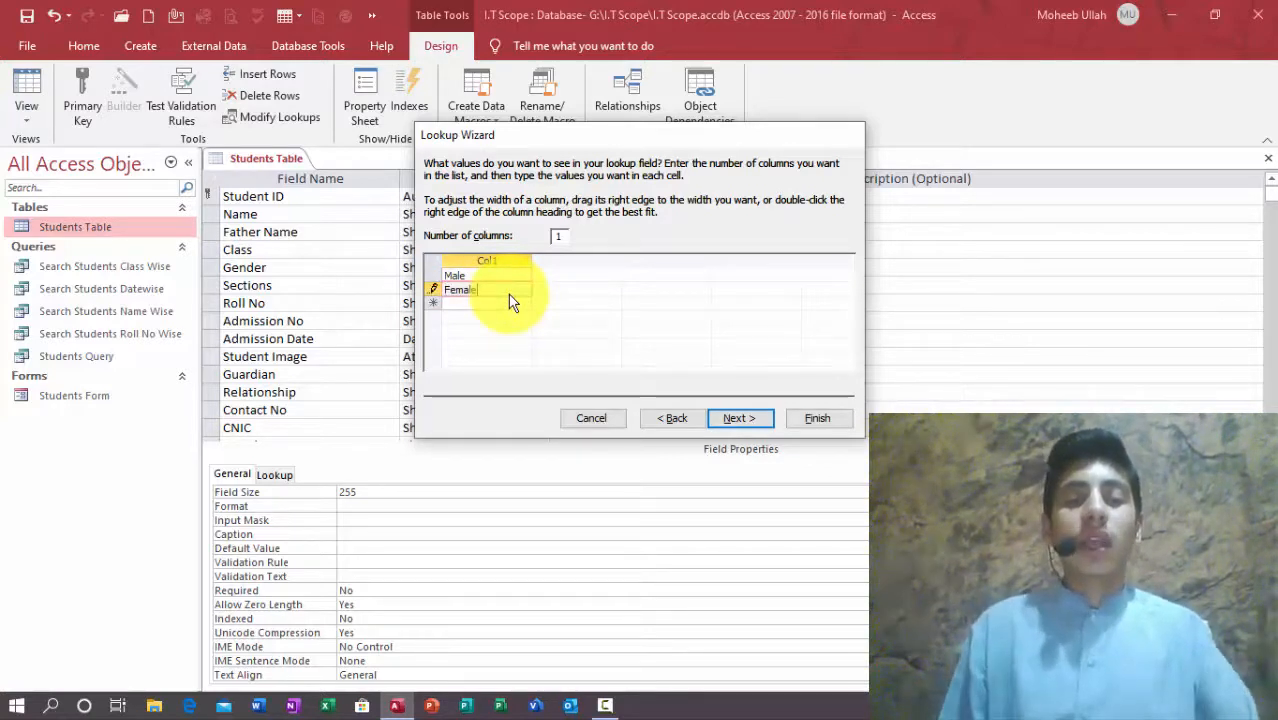
click(740, 419)
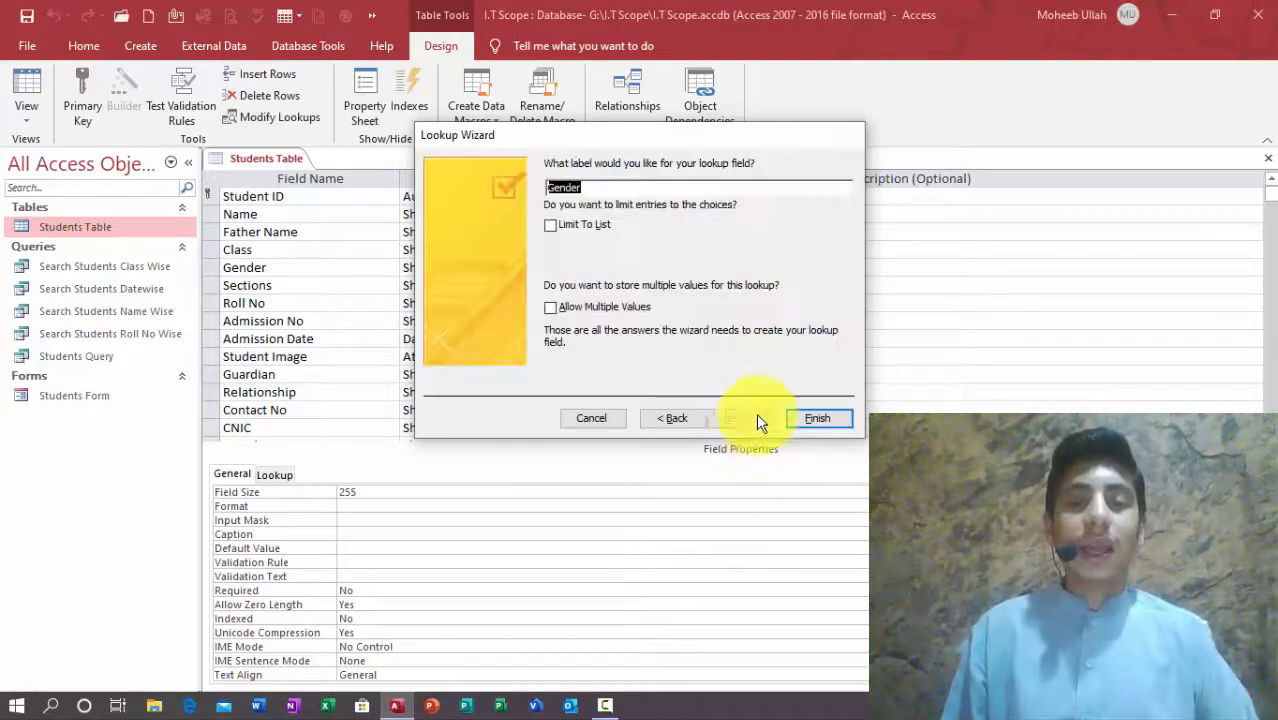
click(817, 418)
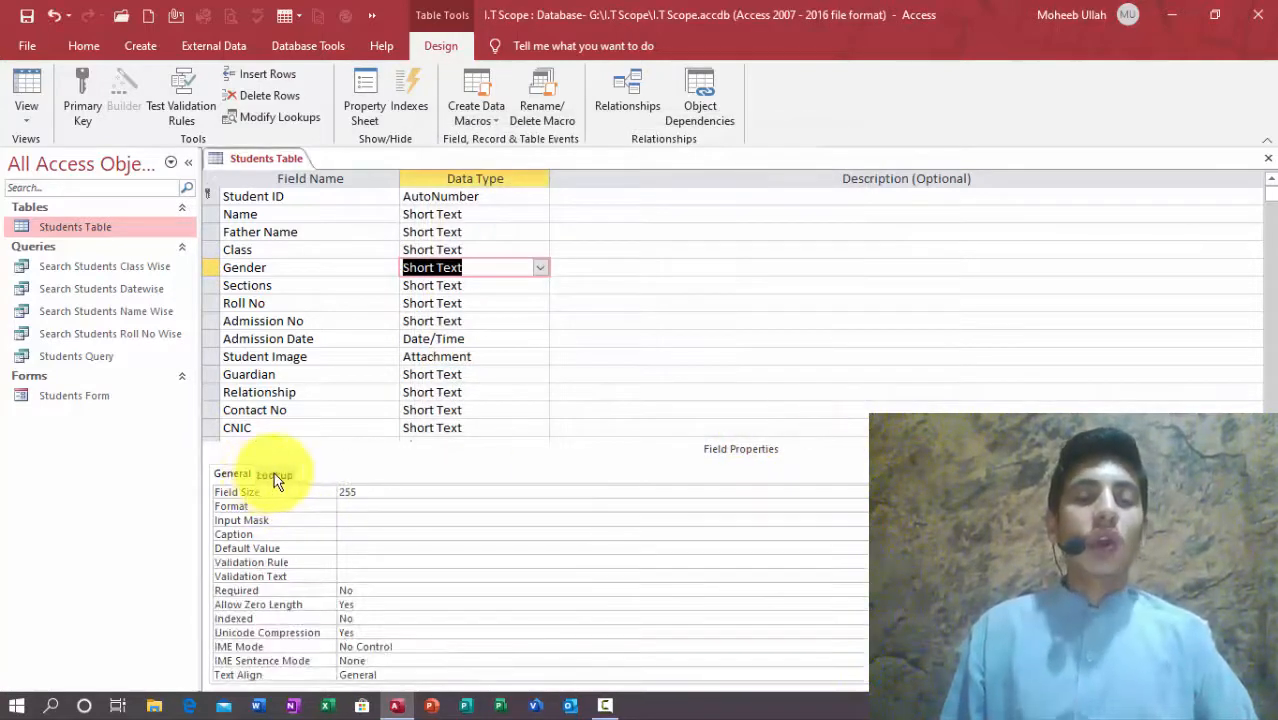
Step: Set Gender's Allow Value List Edits to No and close the table design
click(270, 476)
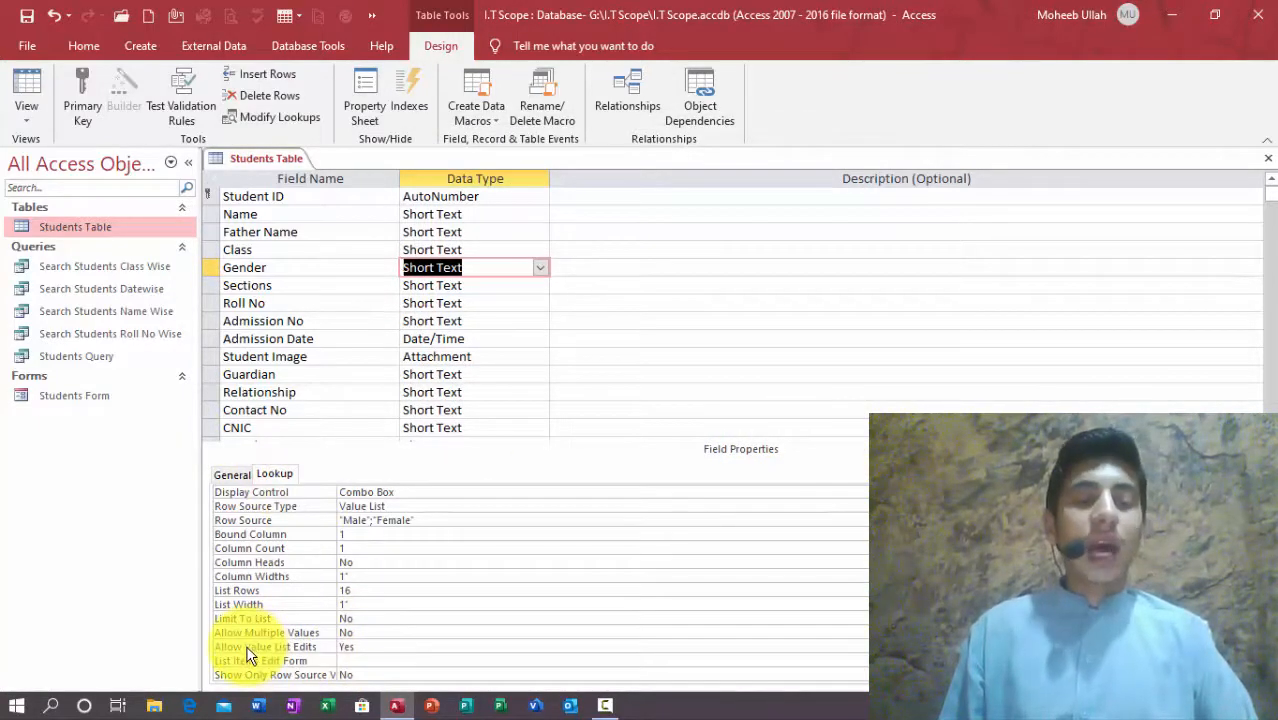
double_click(378, 645)
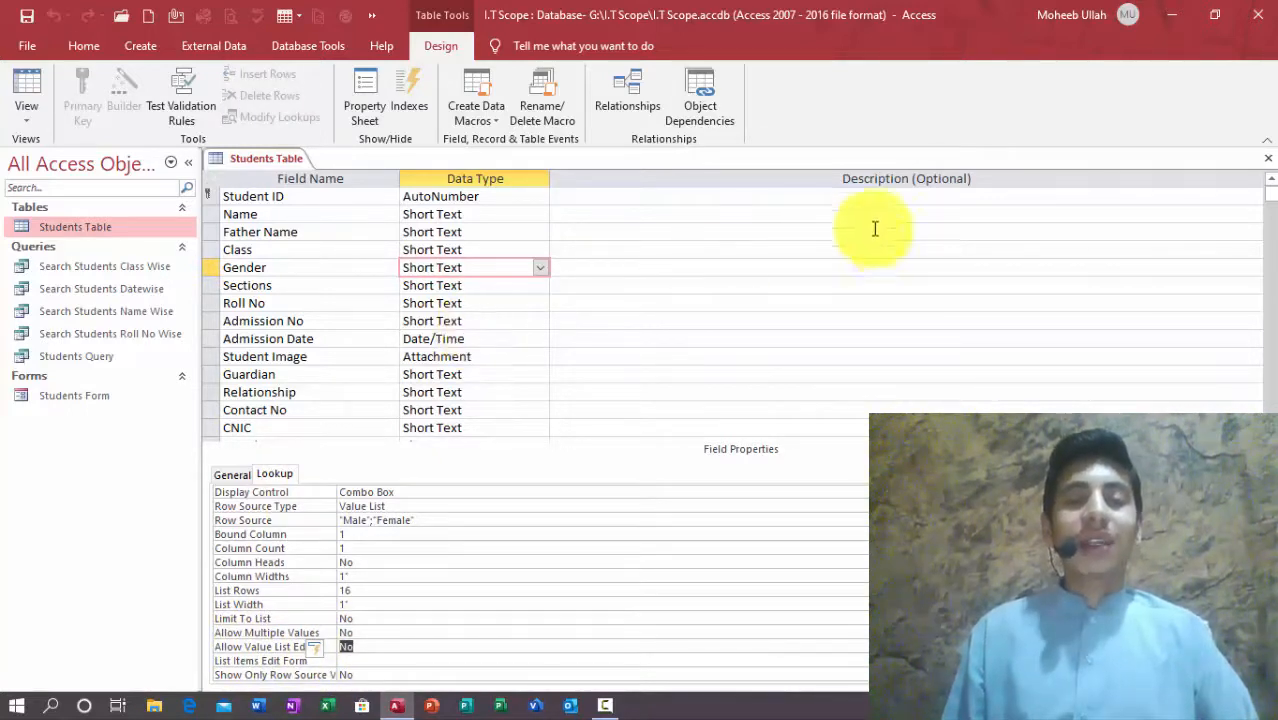
click(1268, 158)
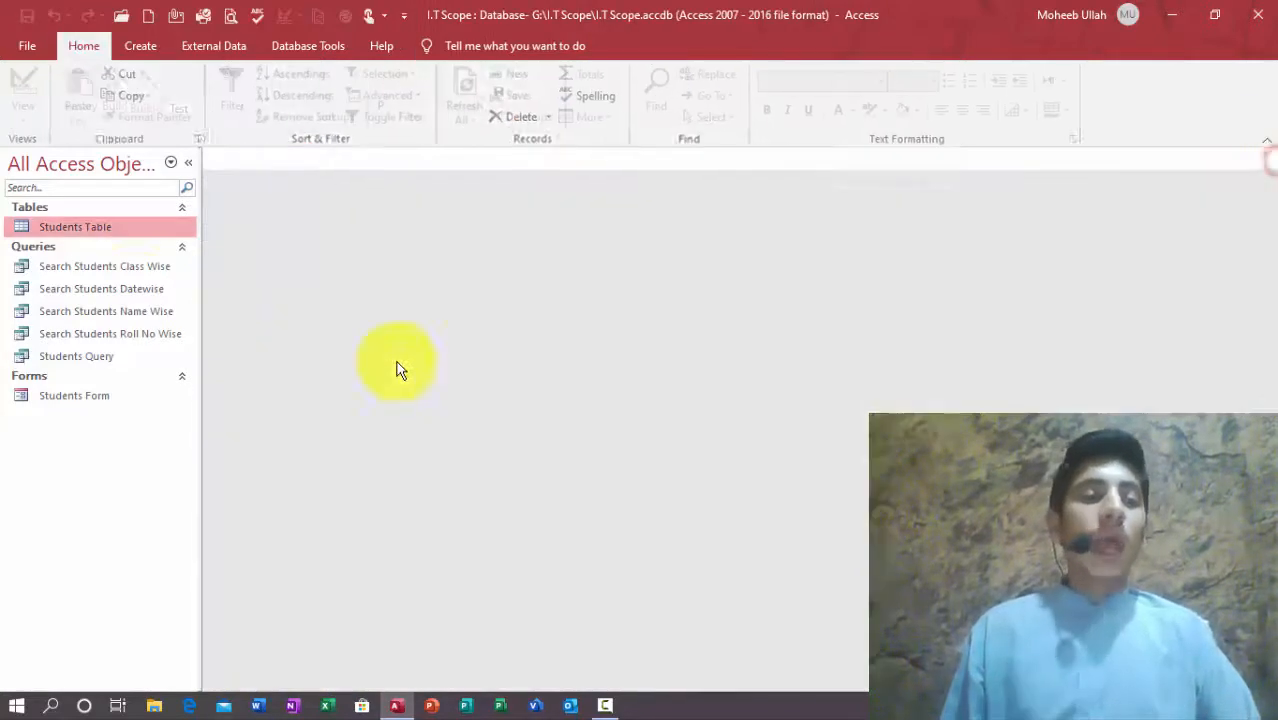
Step: Open the Students Form in Design view and make its Detail section taller
click(68, 396)
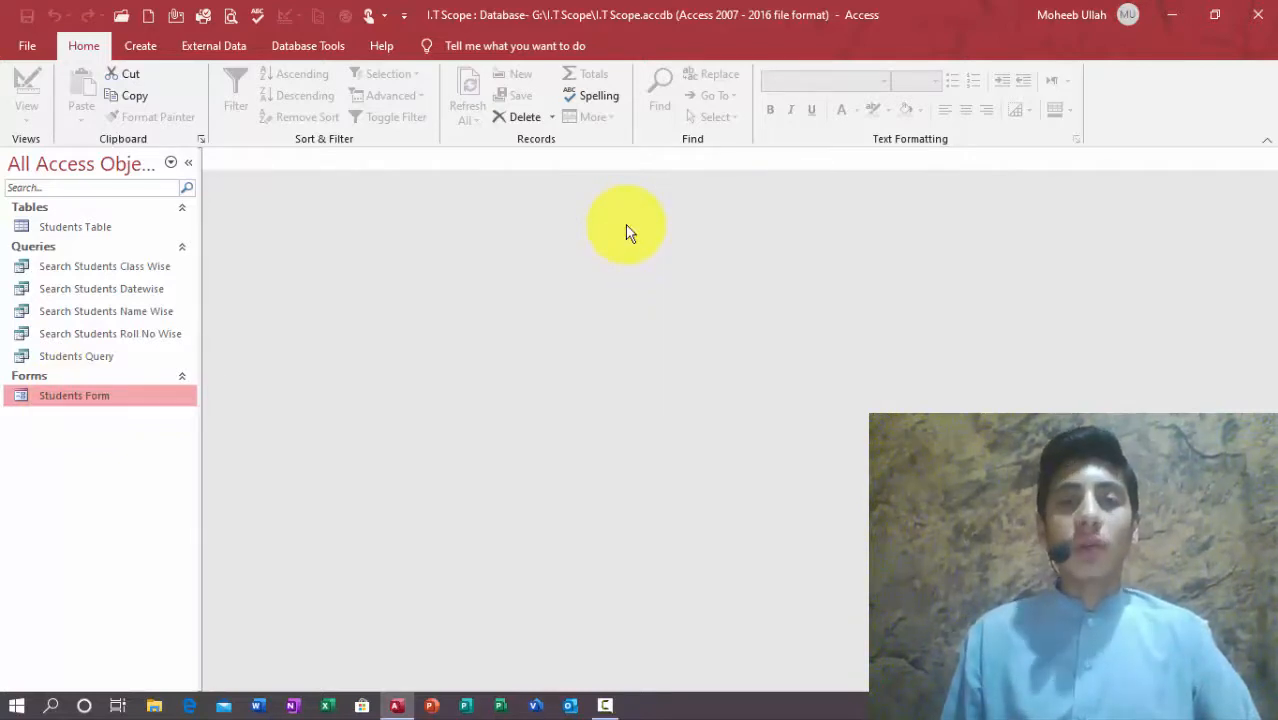
key(ctrl+Return)
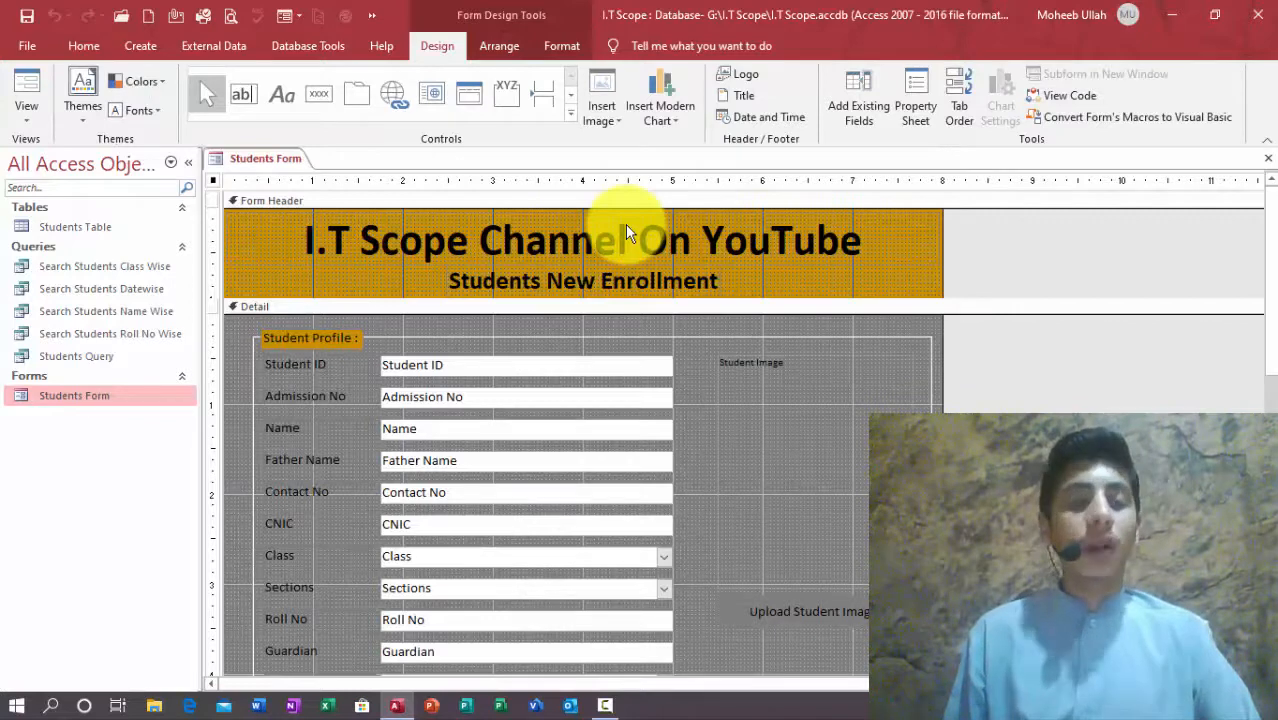
drag(1270, 258, 1266, 365)
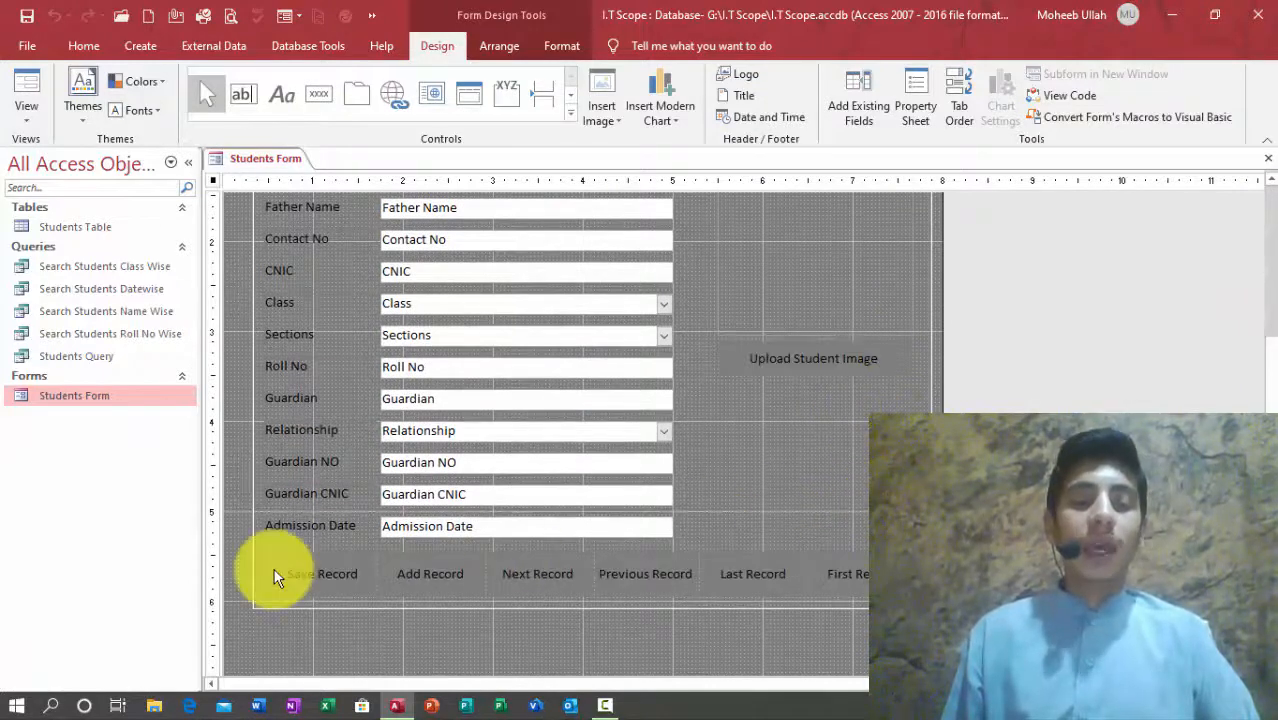
click(309, 612)
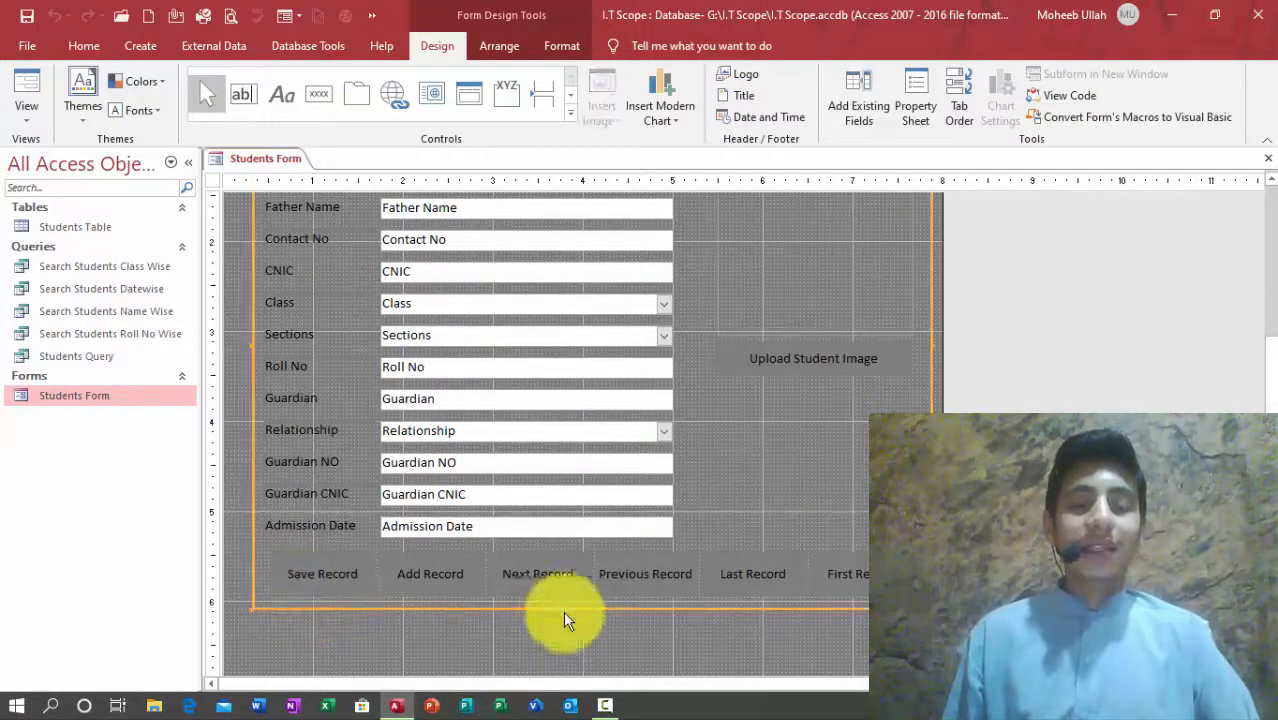
drag(593, 608, 591, 660)
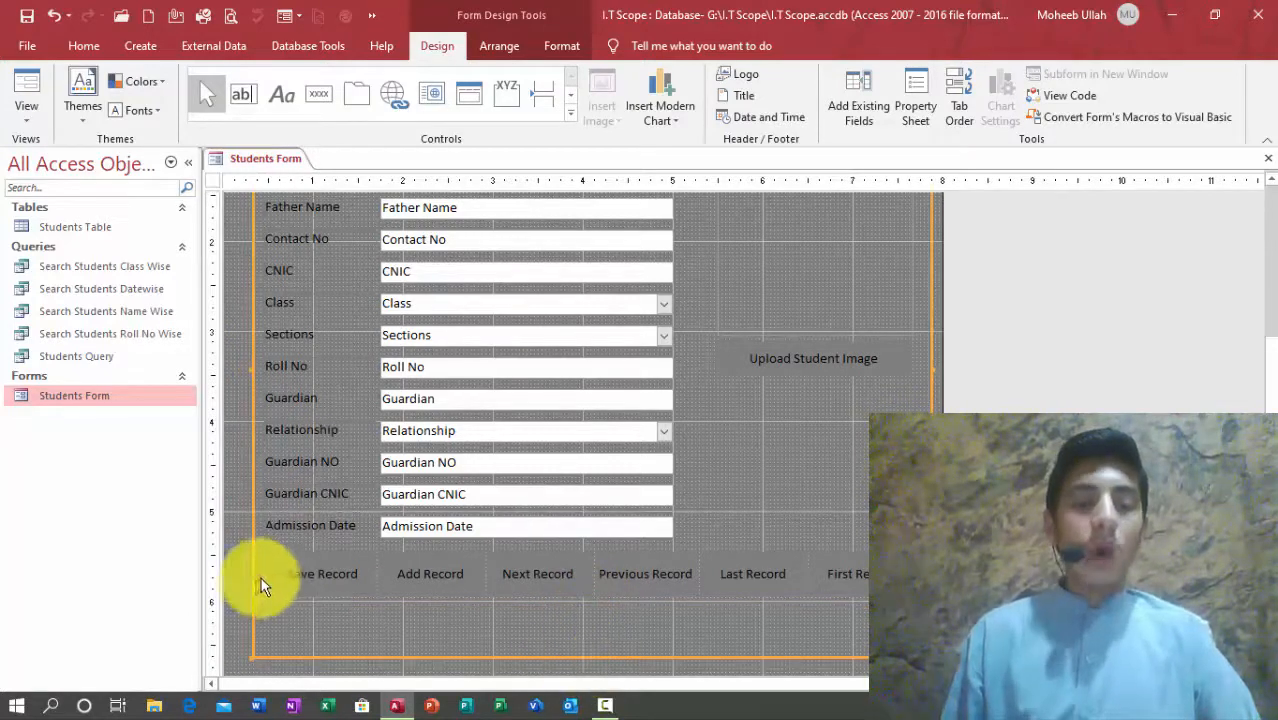
Step: Move the row of record buttons lower and show the available fields list
click(302, 579)
click(273, 552)
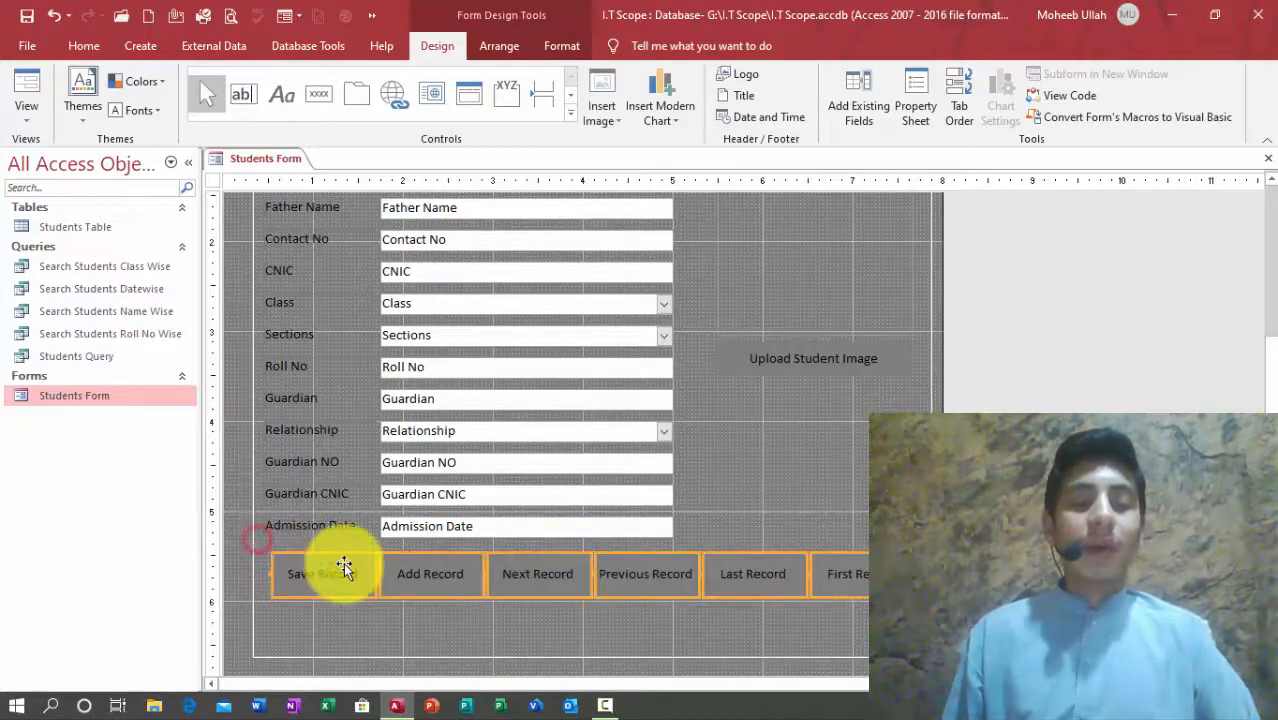
key(Down)
key(Down)
key(Down)
key(Down)
key(Down)
key(Down)
key(Down)
key(Down)
key(Down)
key(Down)
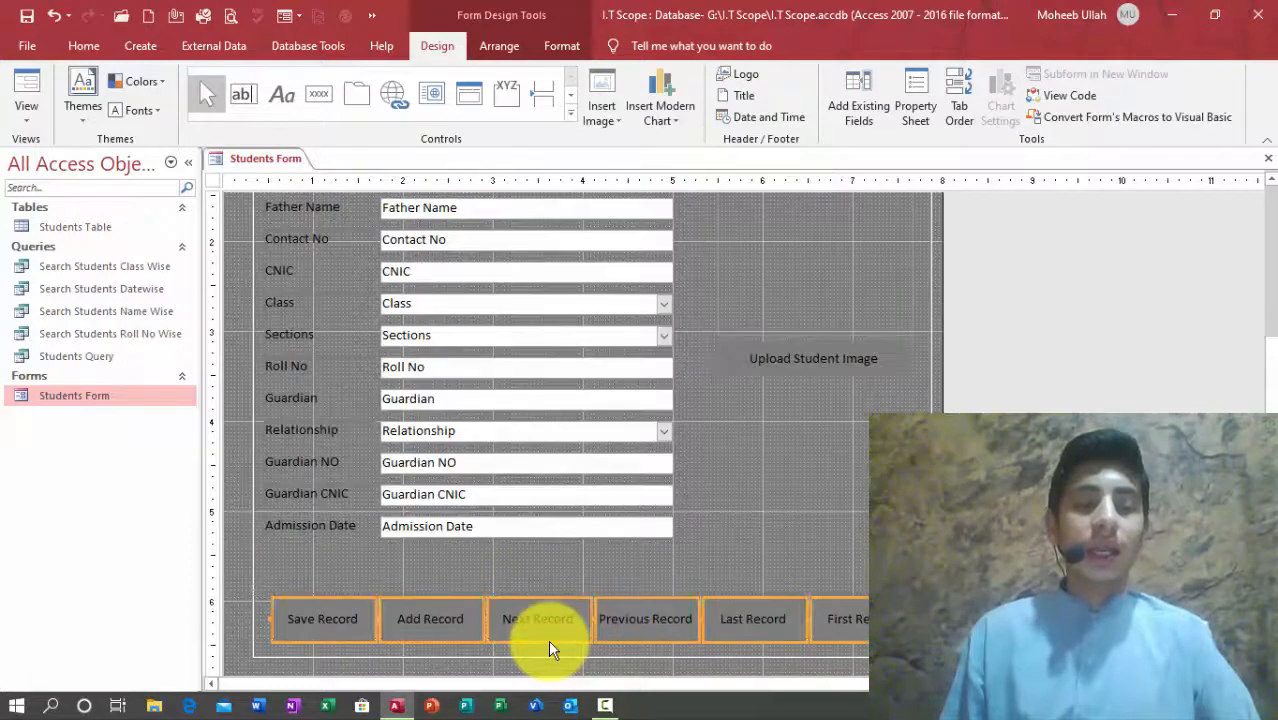
click(547, 573)
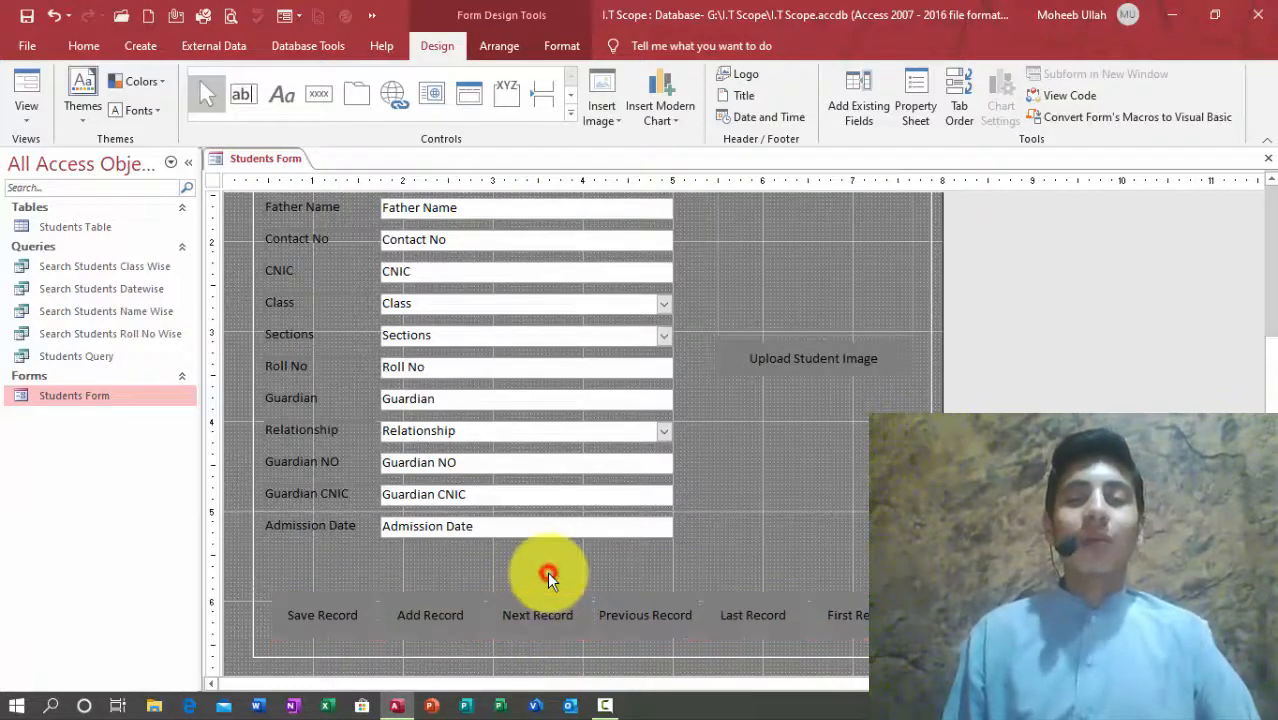
click(862, 114)
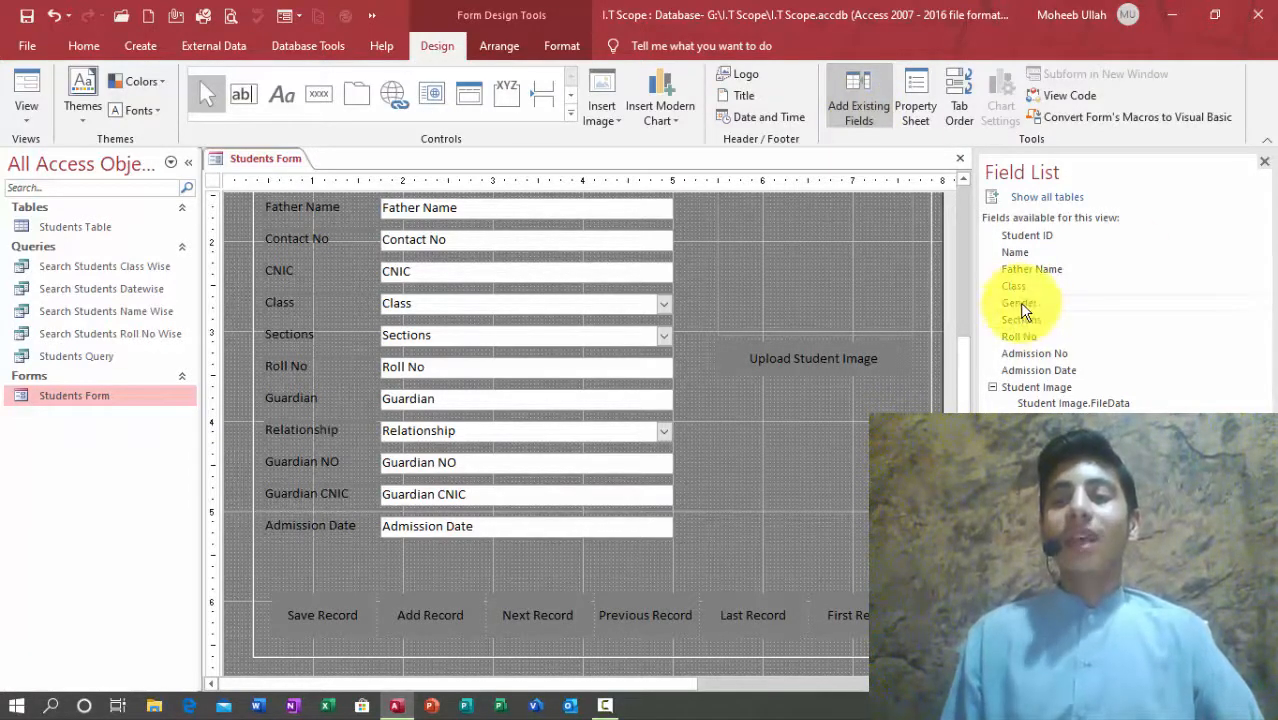
Step: Place the Gender field between Father Name and Contact No, then close the field list and form
click(1075, 306)
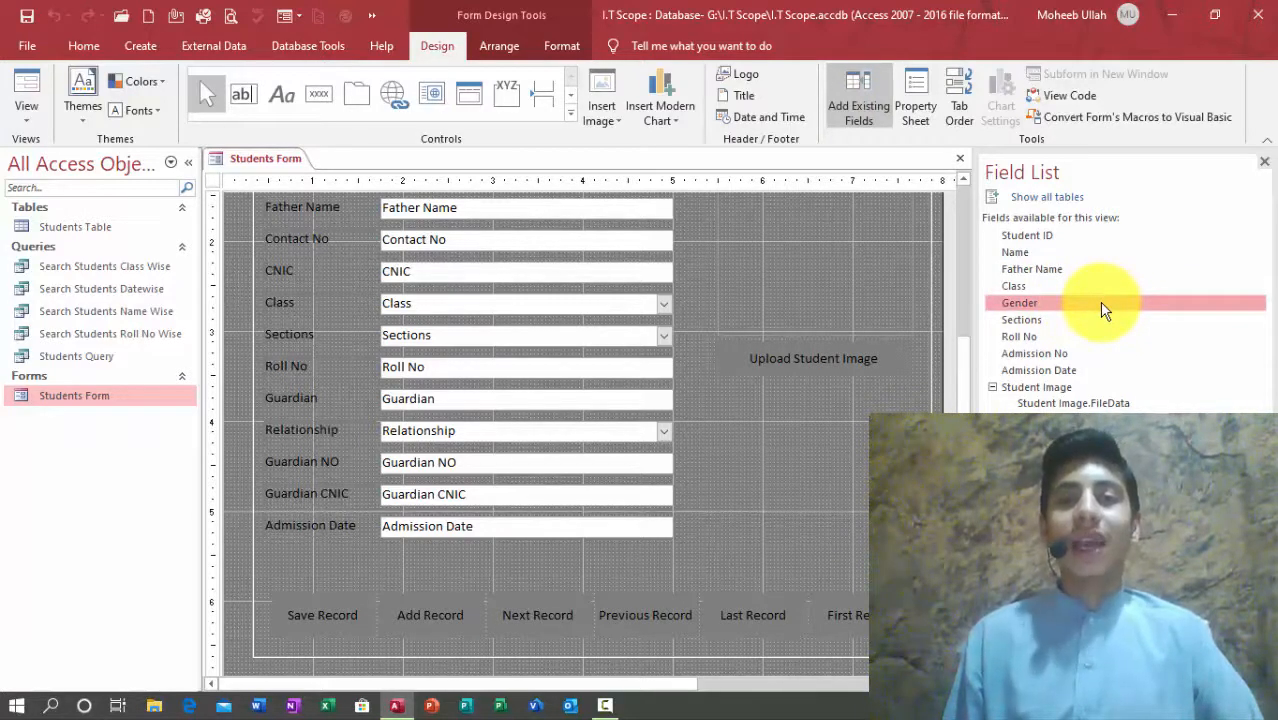
drag(1105, 311, 602, 526)
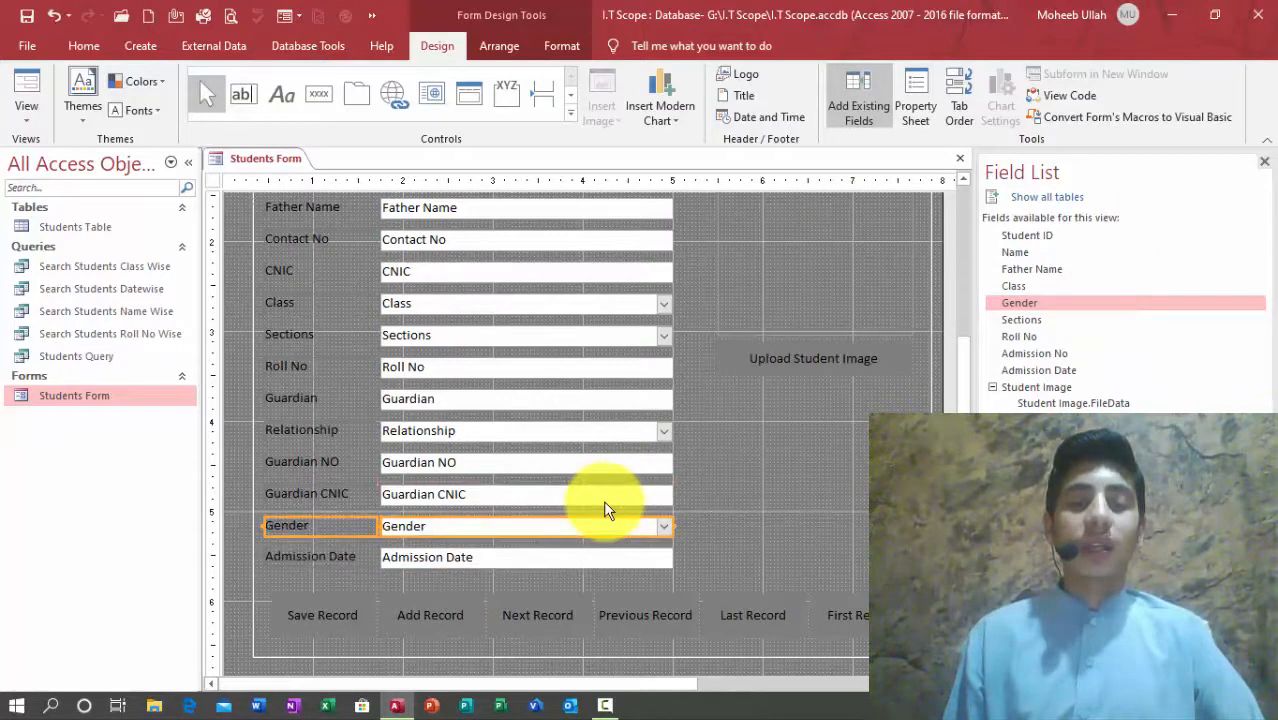
drag(592, 507, 551, 226)
click(736, 262)
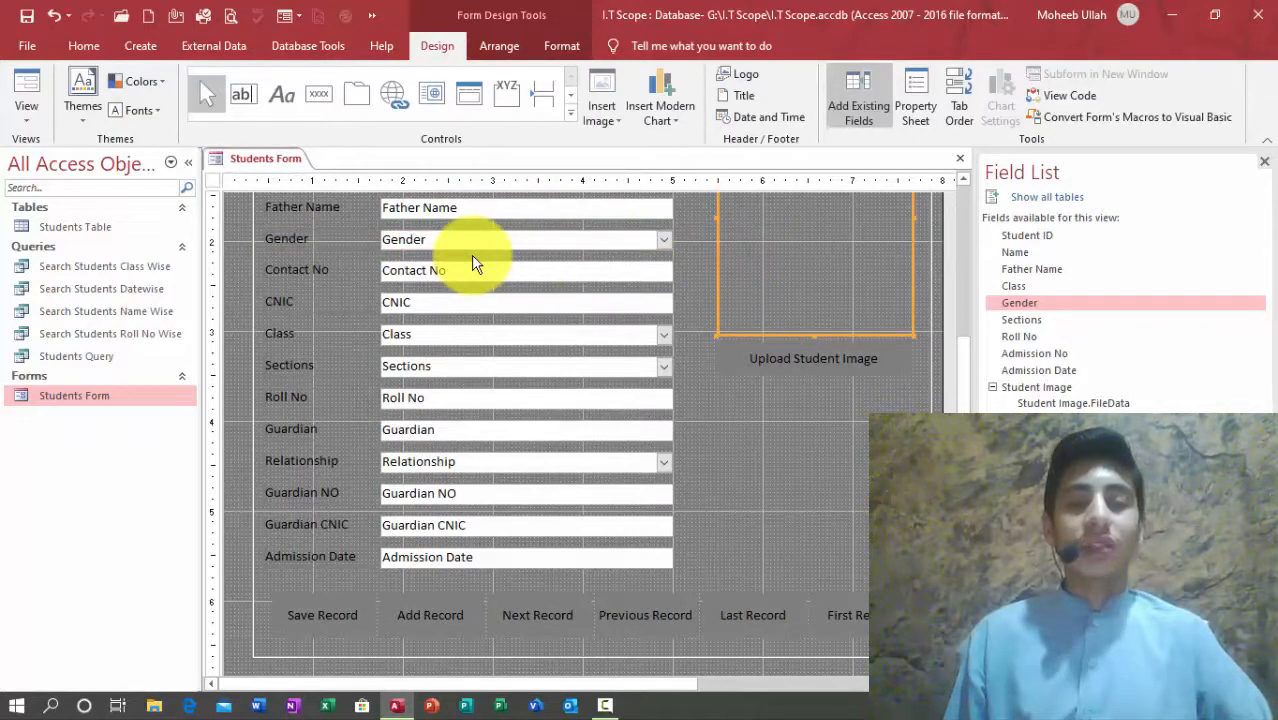
click(1264, 162)
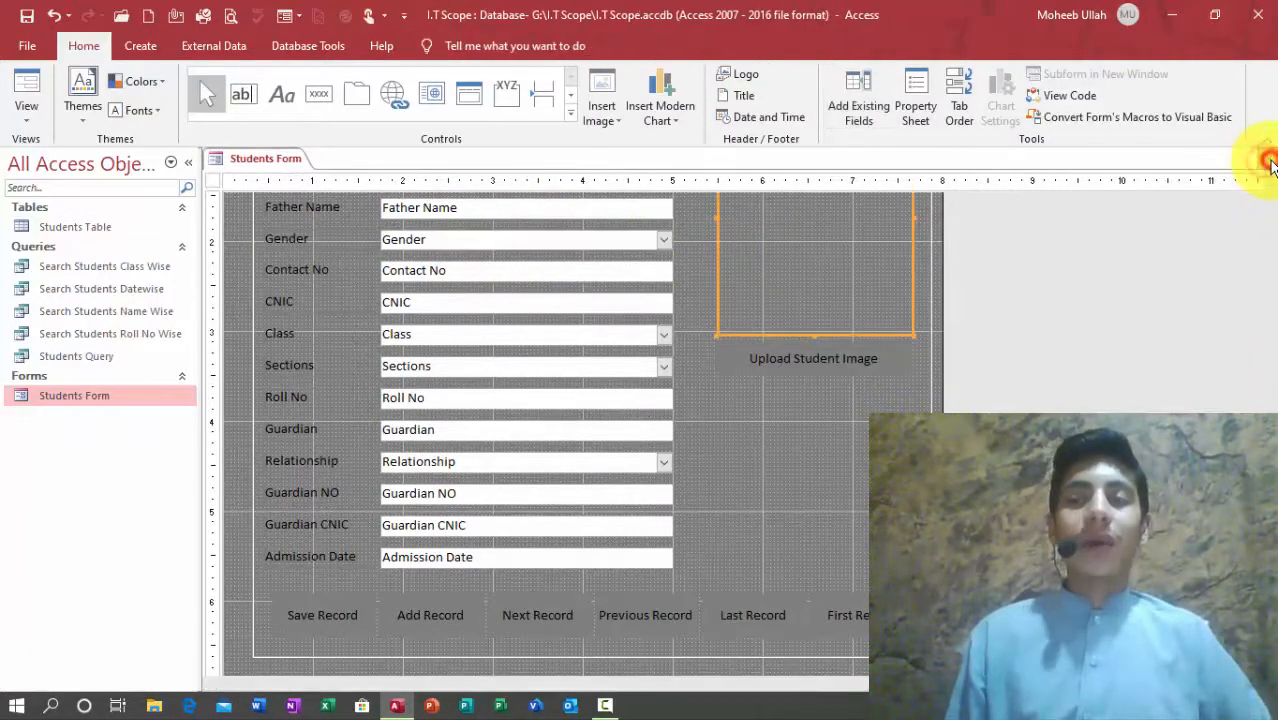
click(1267, 160)
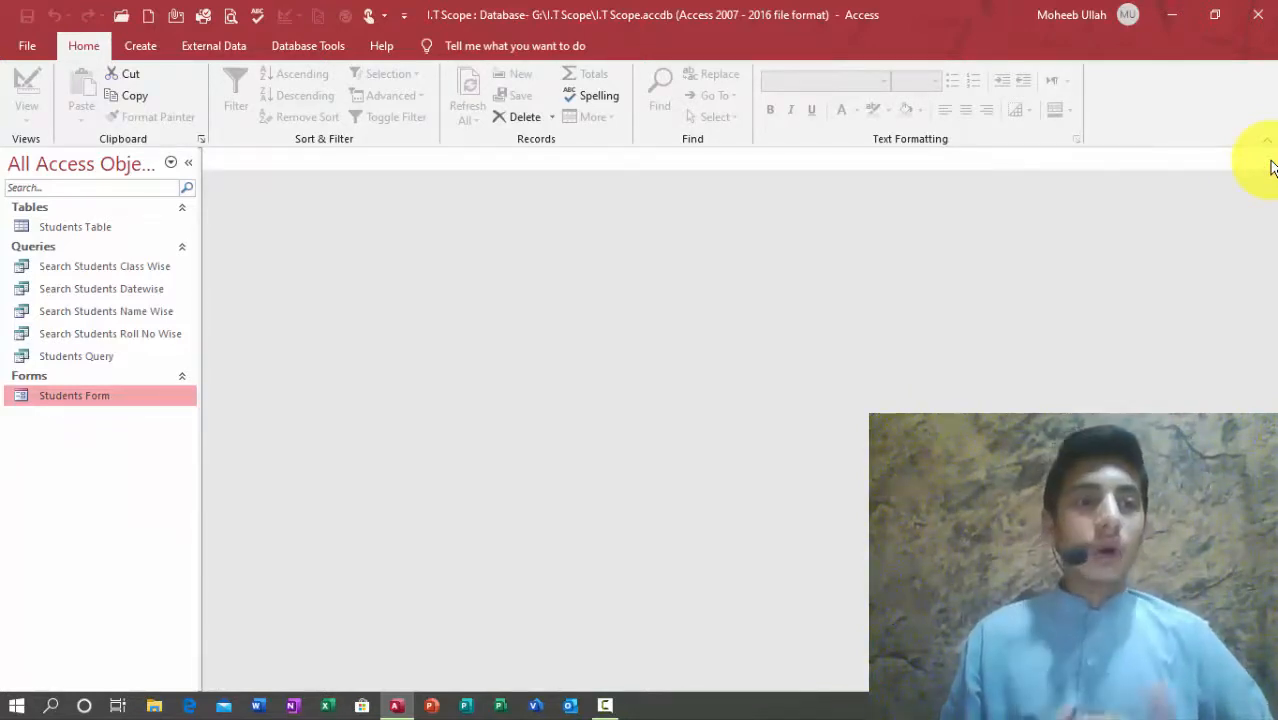
Step: Create a new blank table and save it as 'Students Exmiination'
click(142, 46)
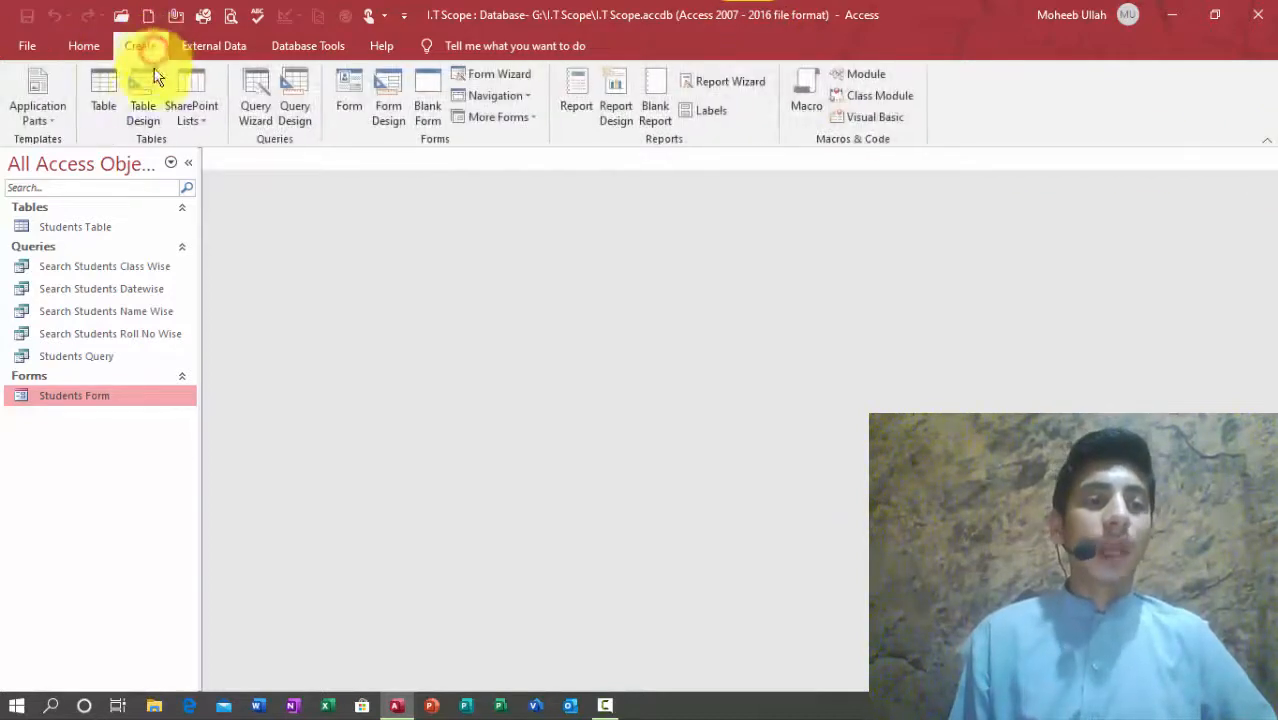
click(104, 88)
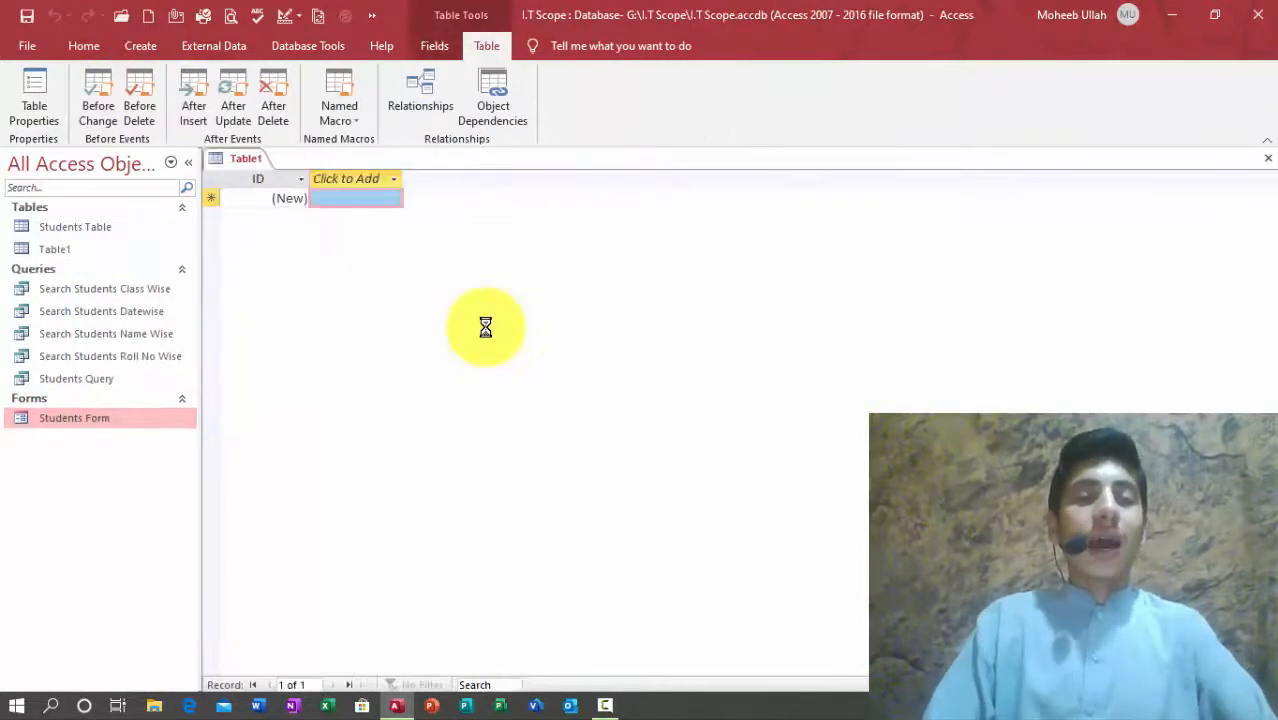
key(ctrl+s)
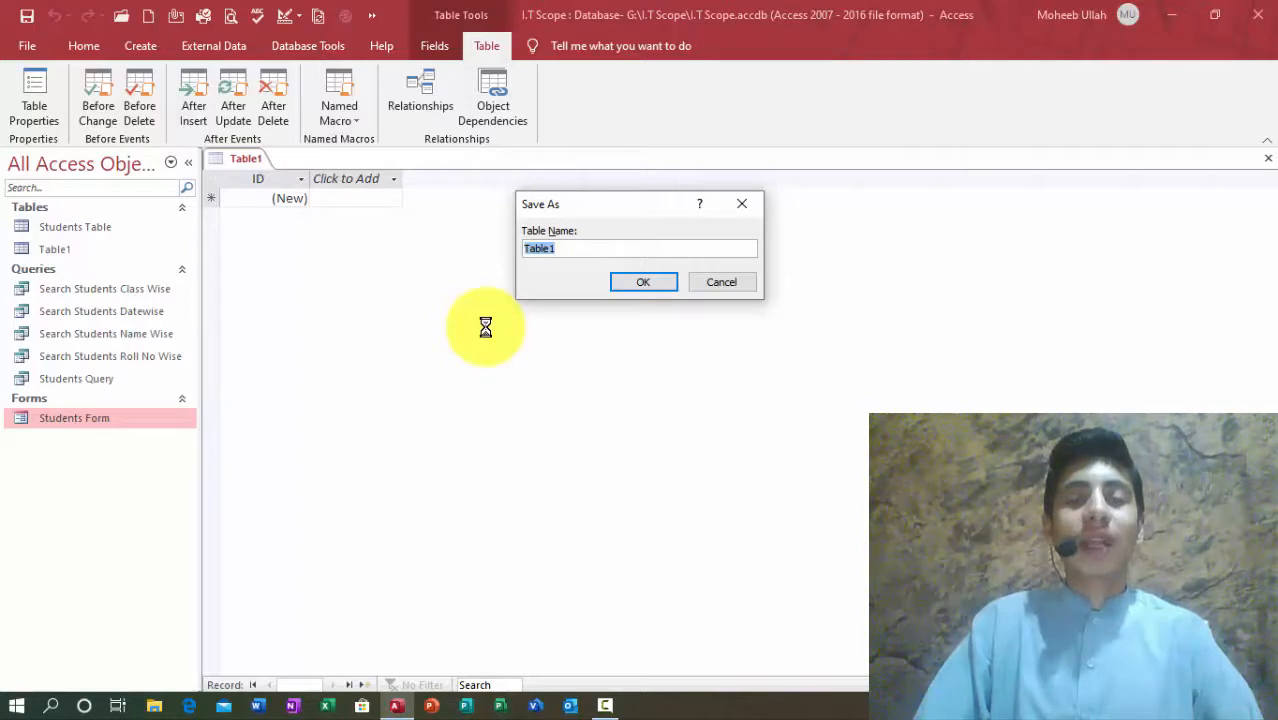
text(Students Examination)
key(BackSpace)
key(BackSpace)
key(BackSpace)
key(BackSpace)
key(BackSpace)
key(BackSpace)
key(BackSpace)
key(BackSpace)
key(BackSpace)
text(ination)
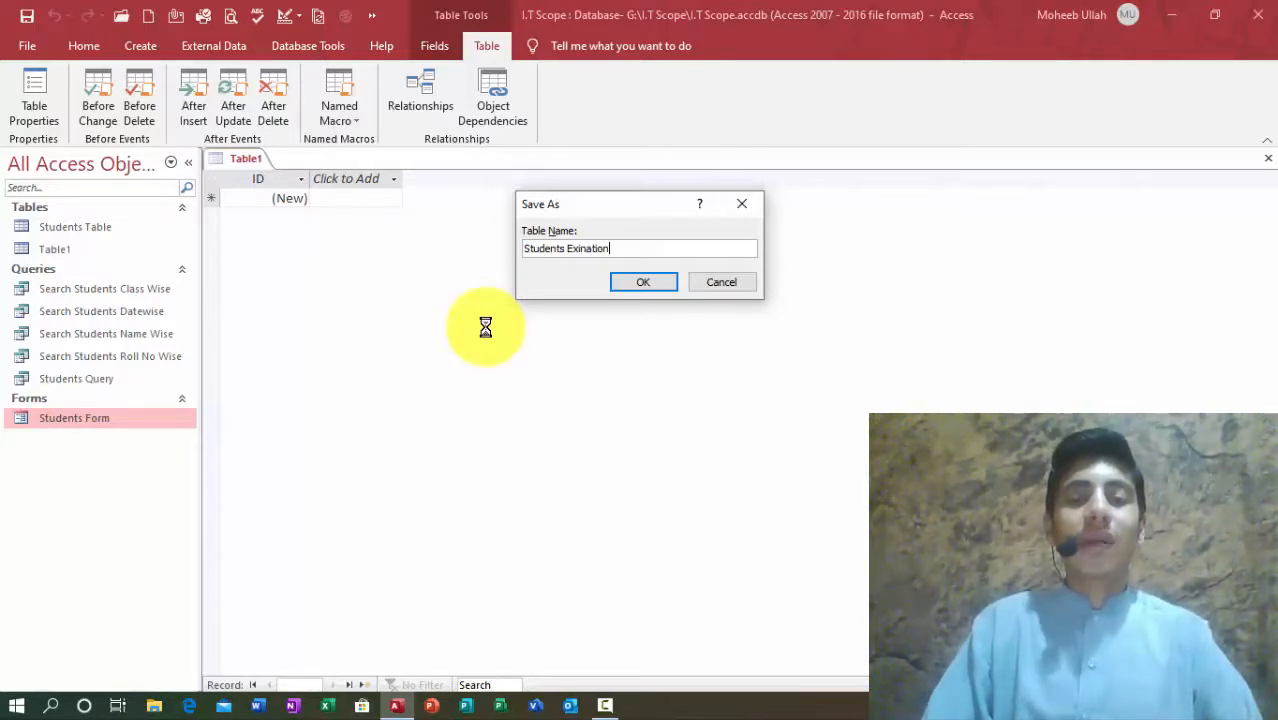
click(581, 249)
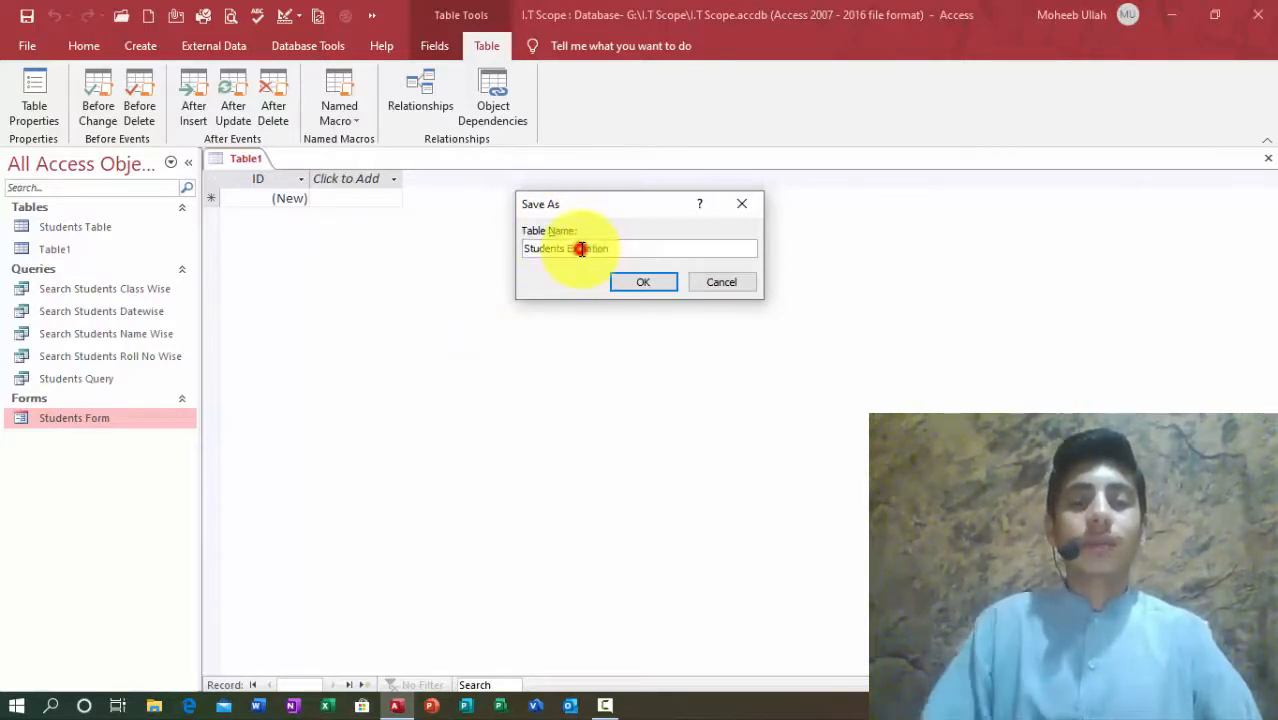
text(am)
key(Return)
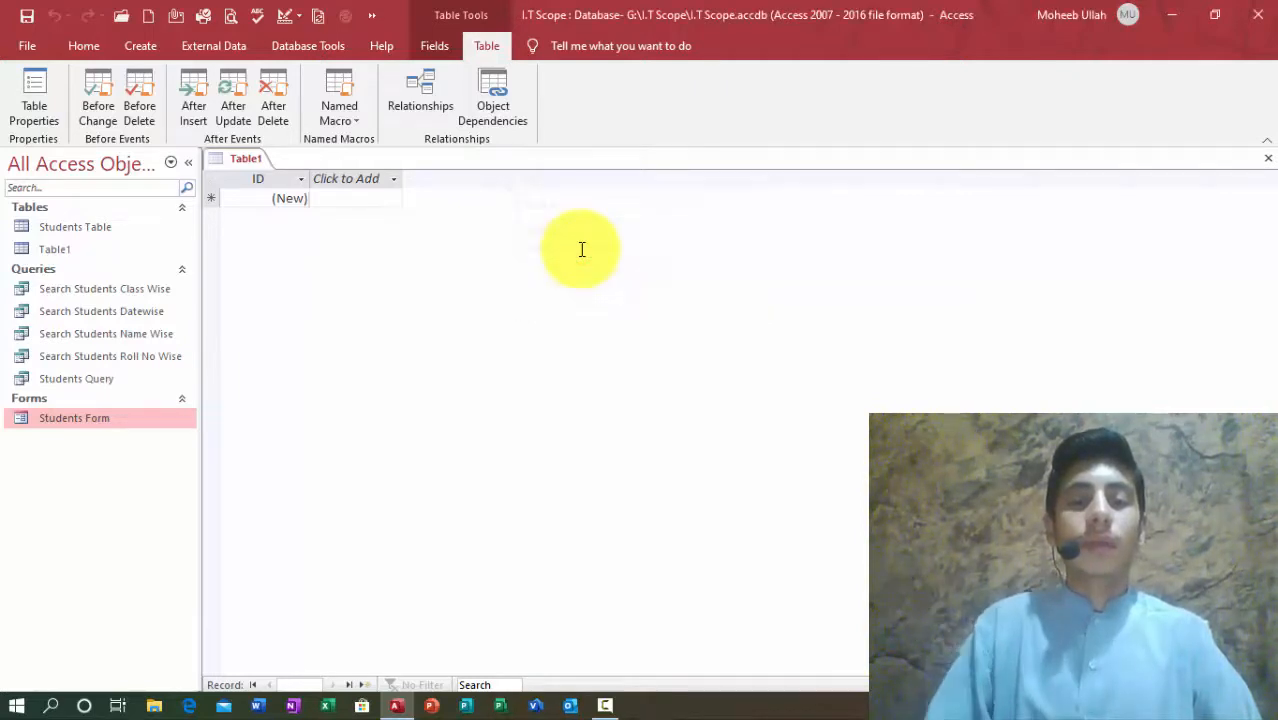
Step: Switch the new table to Design view and rename its ID field to Student
click(74, 47)
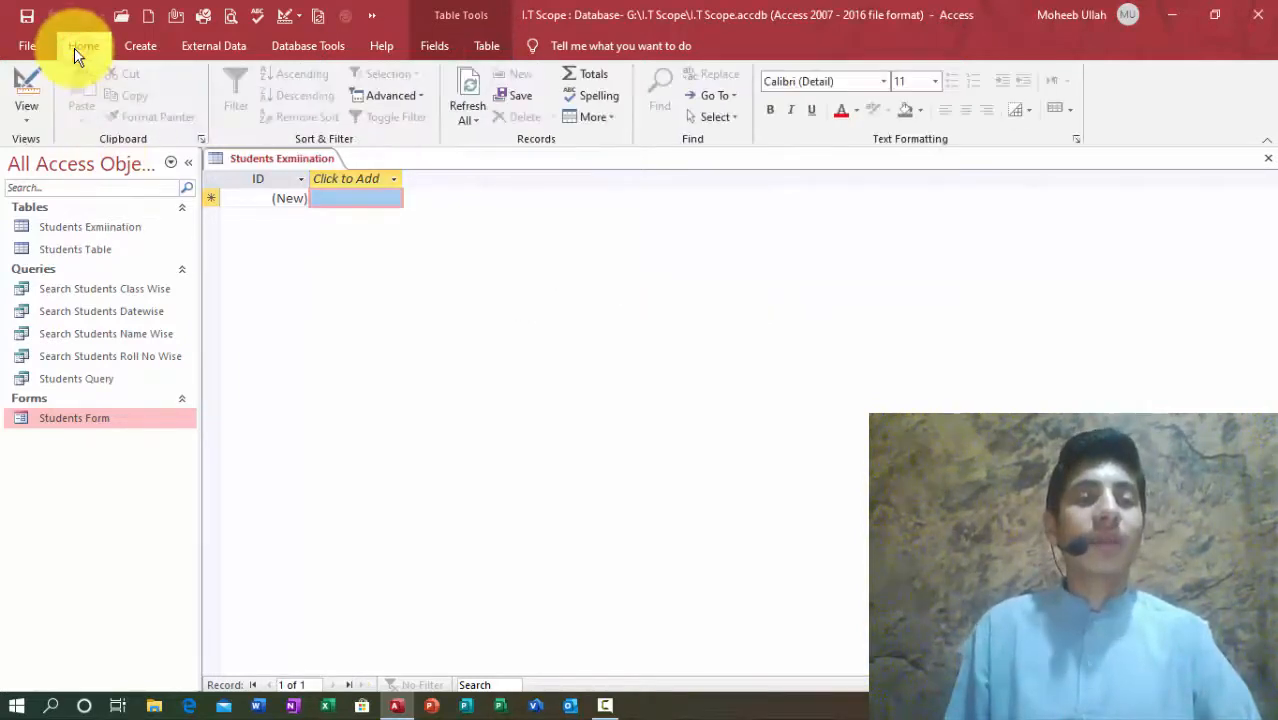
click(28, 84)
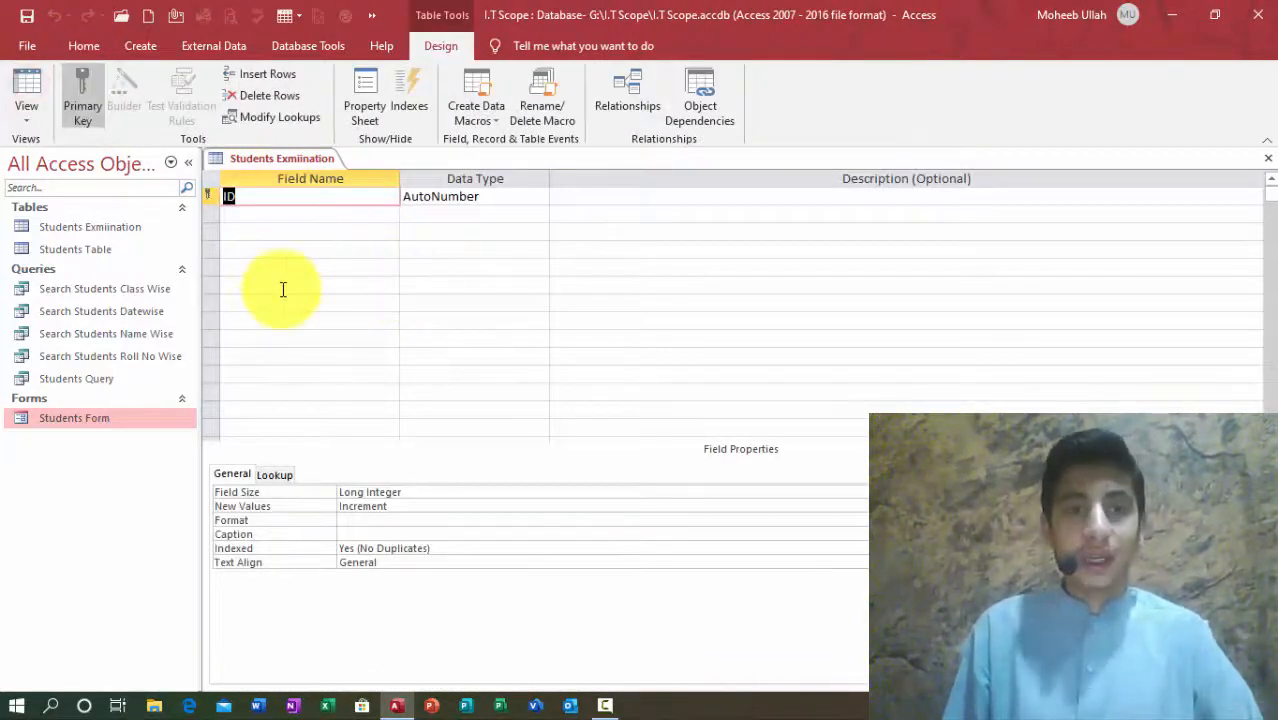
text(Students)
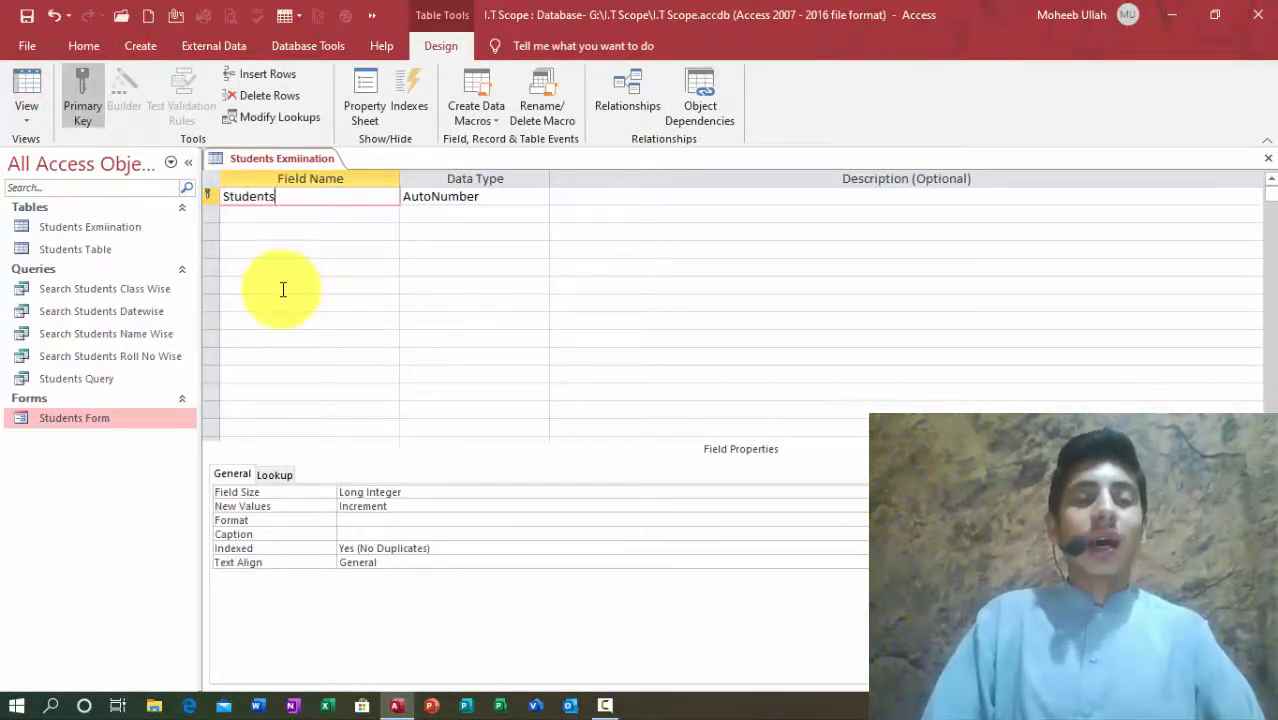
key(BackSpace)
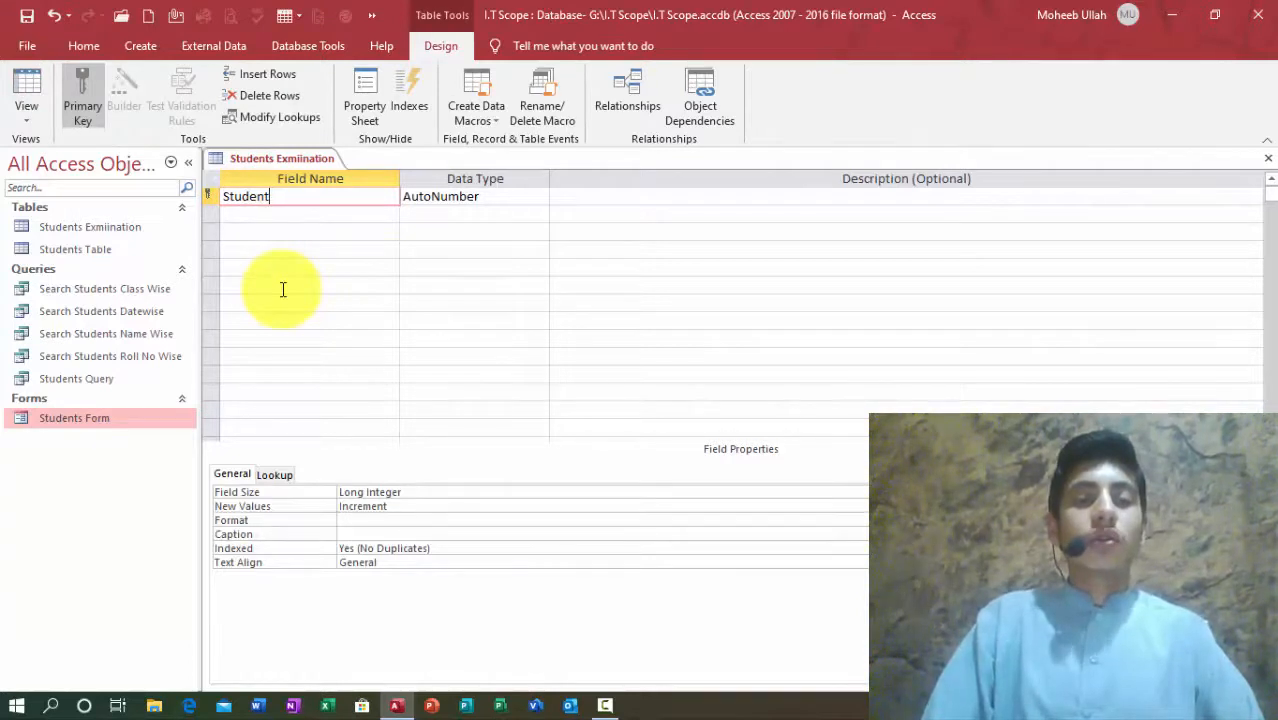
text(s)
key(BackSpace)
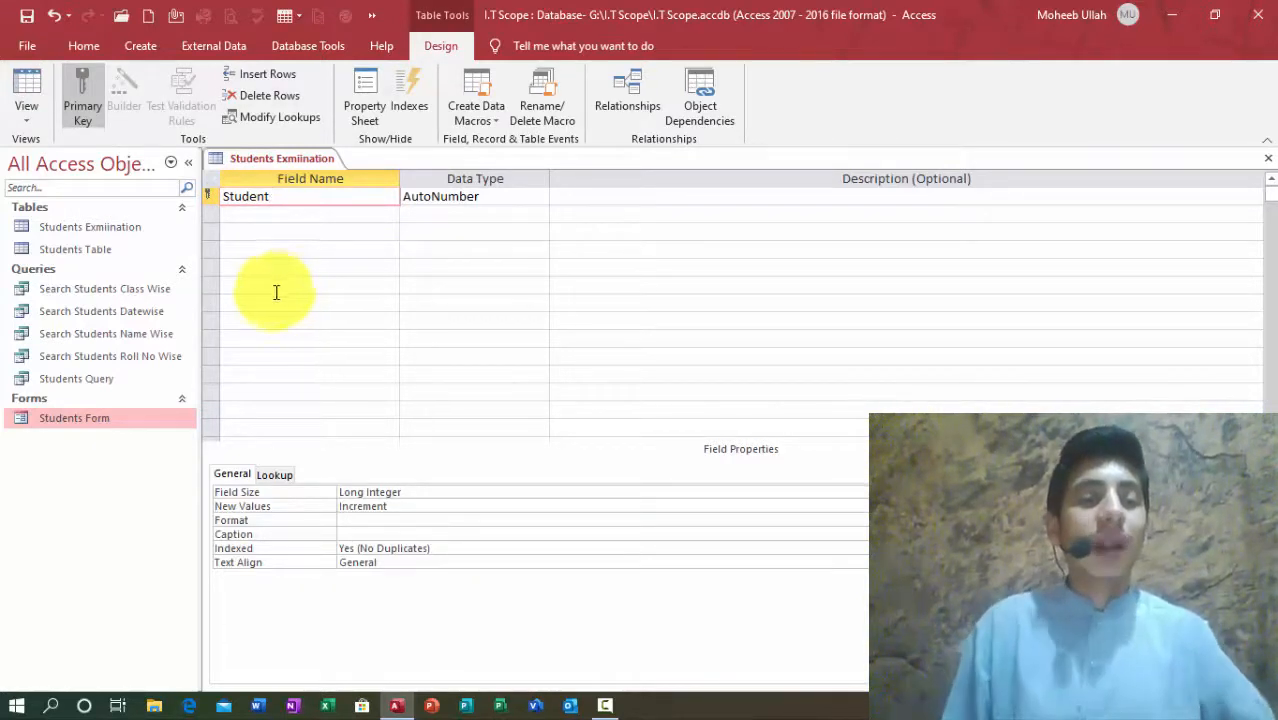
Step: Open Students Table in Design view
click(92, 230)
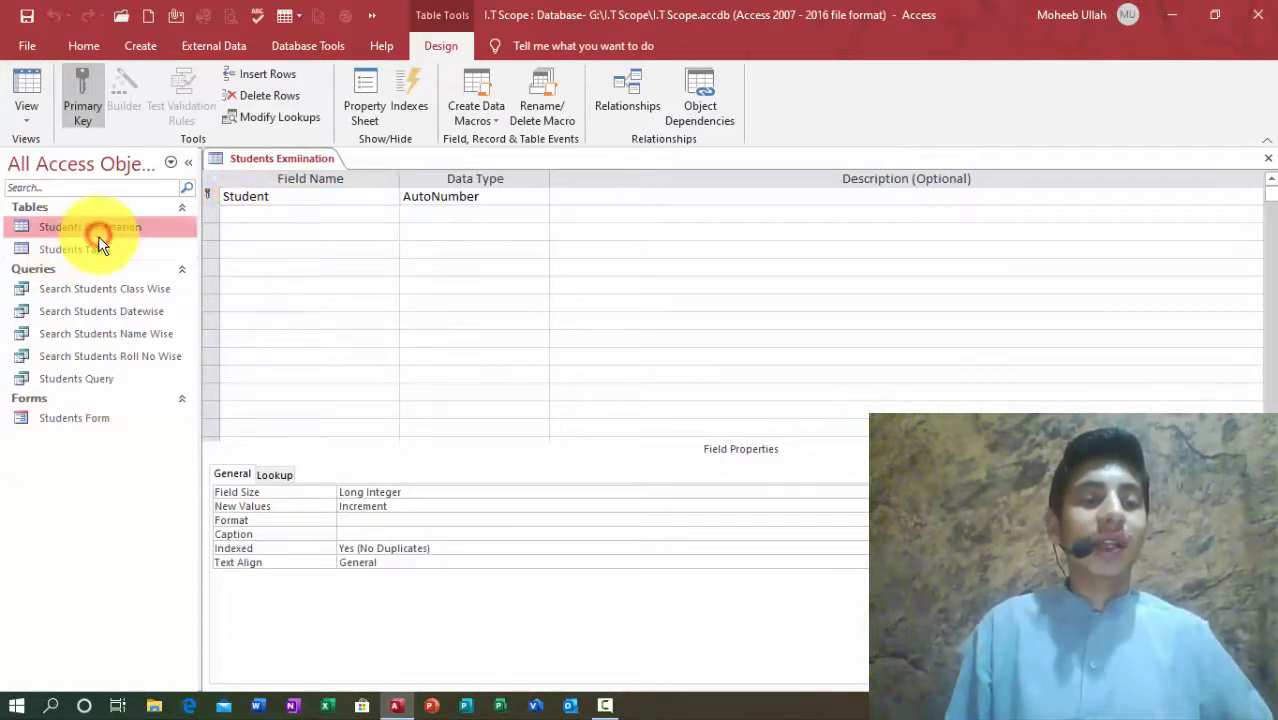
click(91, 252)
key(ctrl+Return)
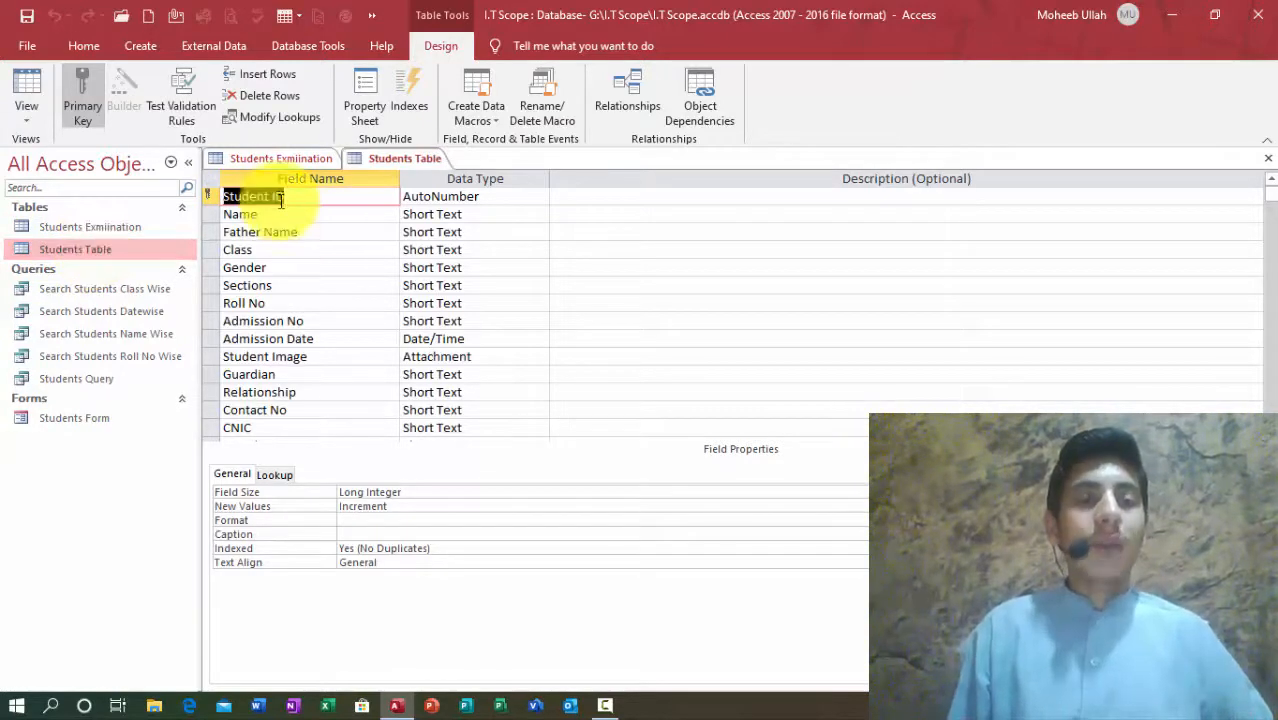
Step: Rename the examination table's first field to Student ID
click(285, 158)
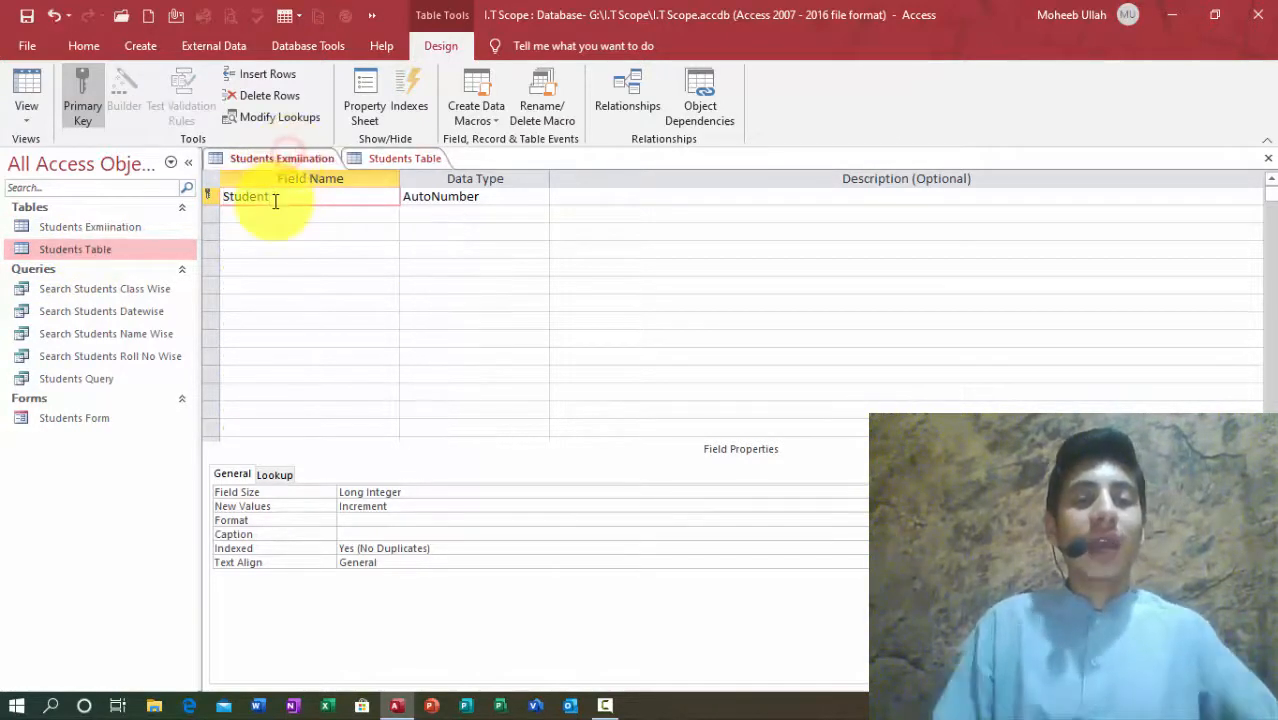
text(Id)
key(Tab)
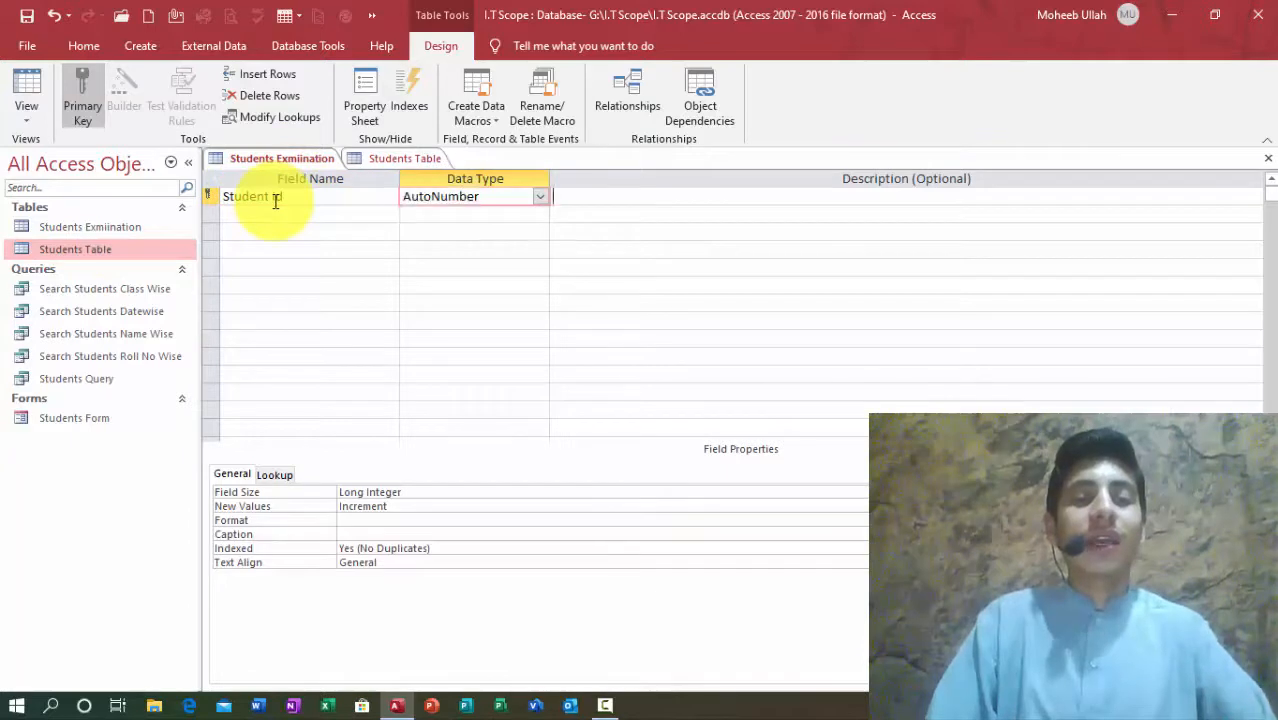
key(Tab)
click(315, 197)
key(BackSpace)
key(BackSpace)
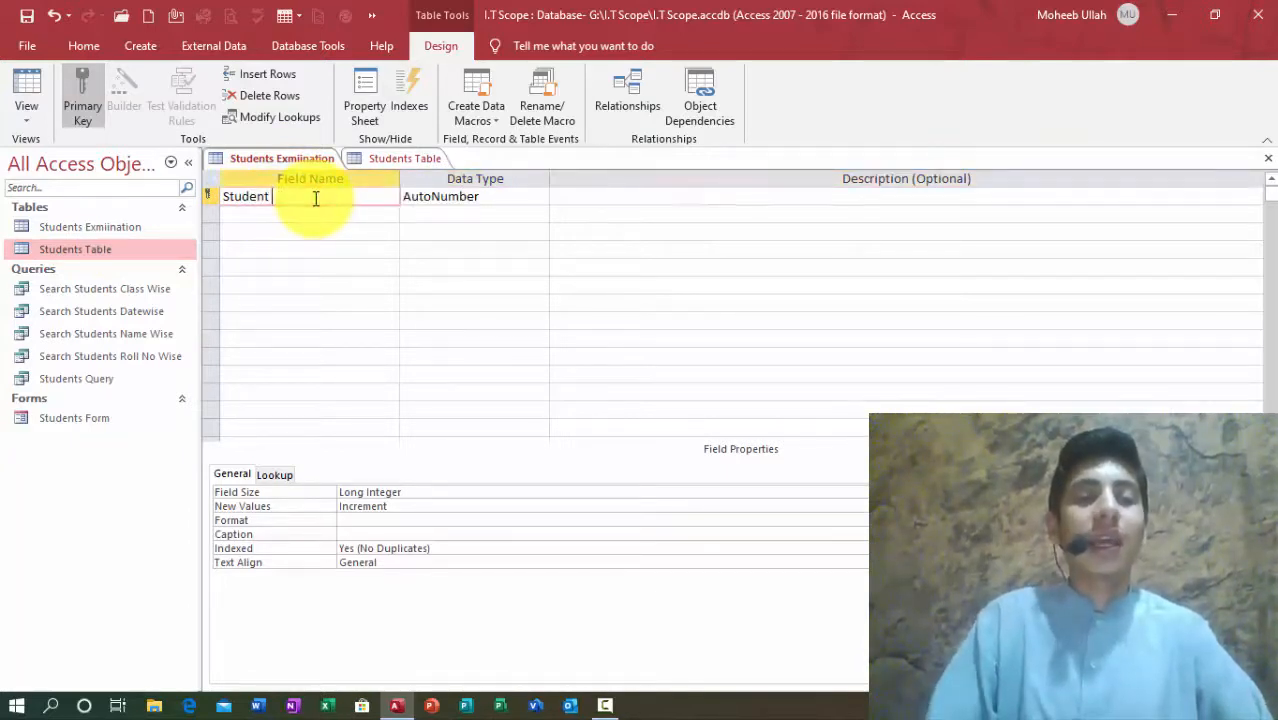
text(ID)
key(Tab)
key(Tab)
key(Tab)
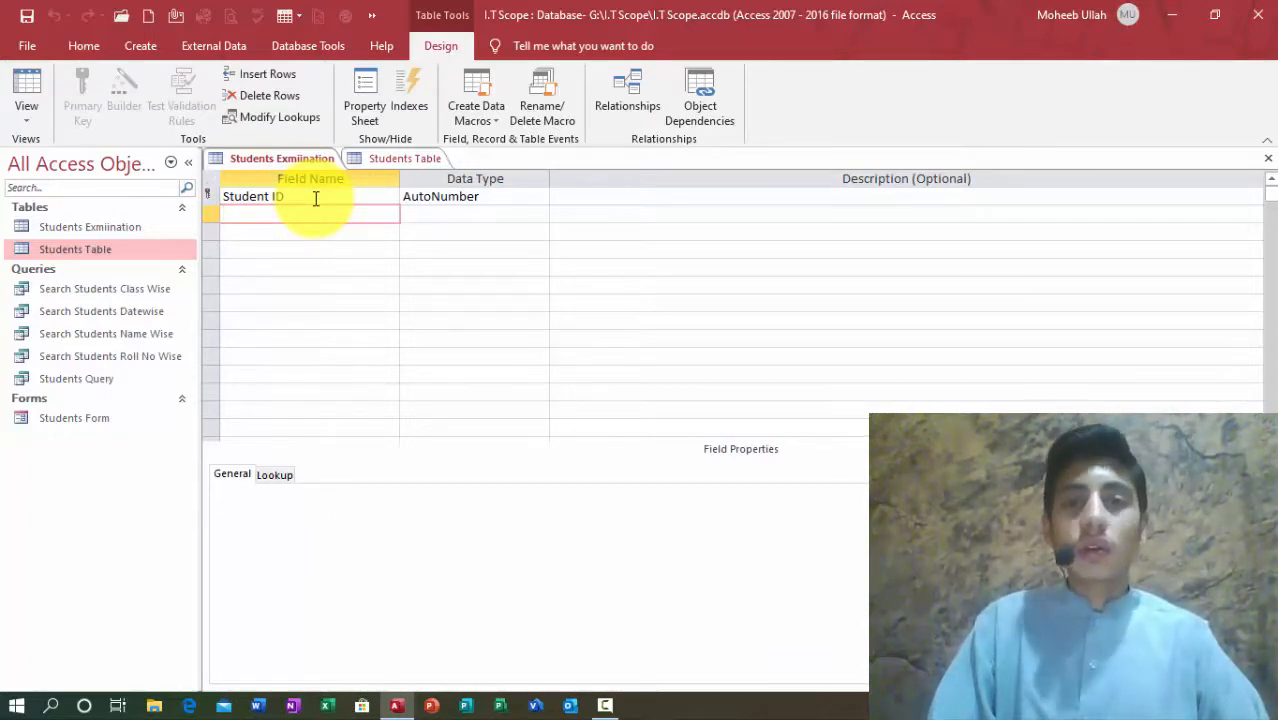
Step: Add a second field, Urdu1, with the Number data type
text(Ur)
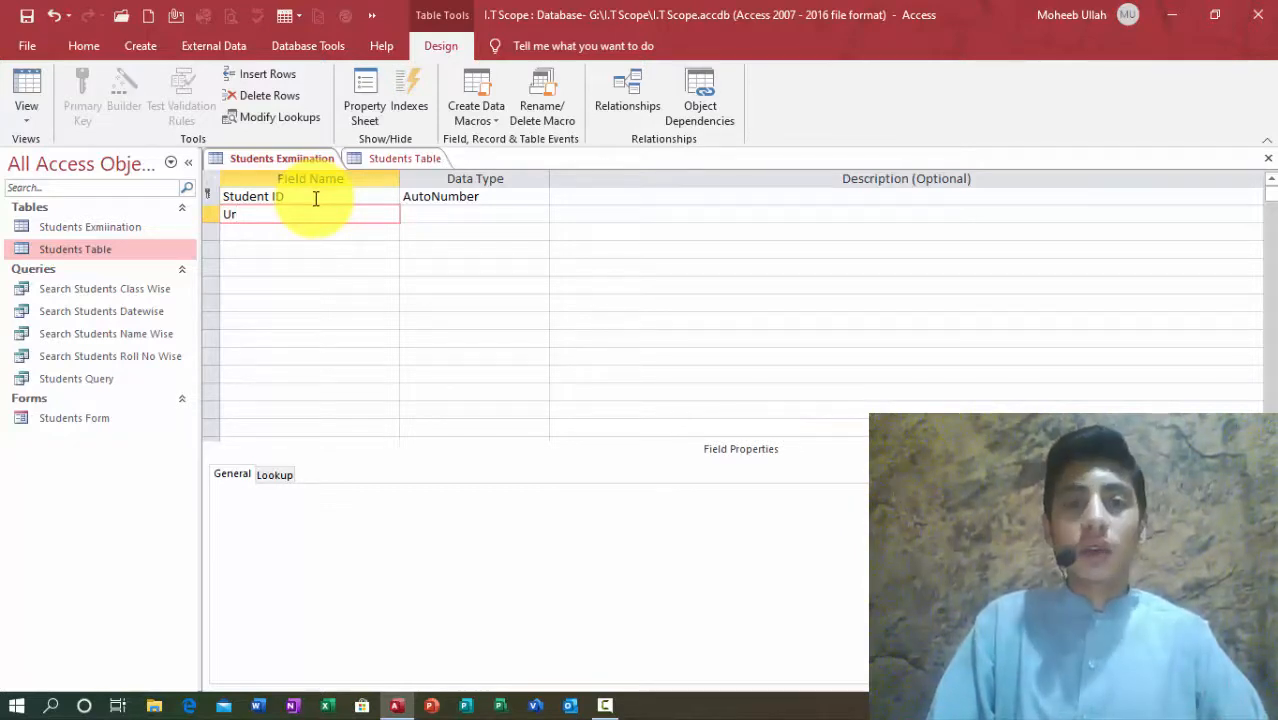
text(du)
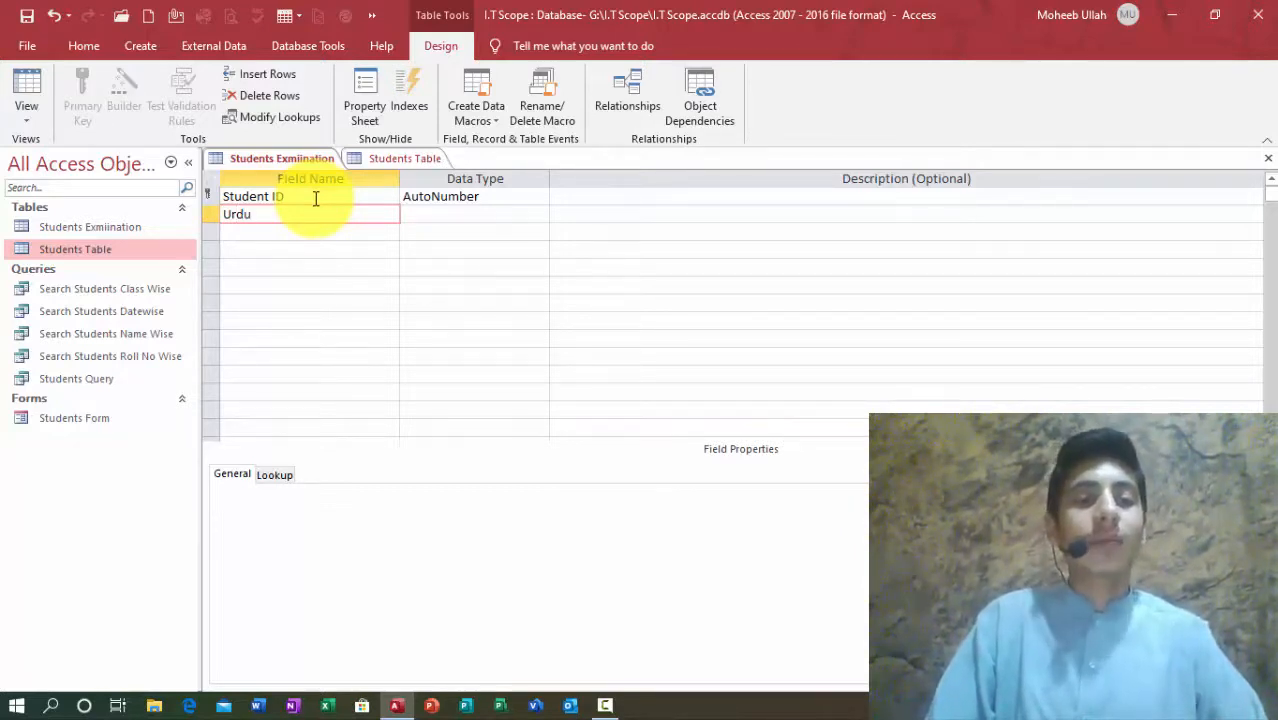
text(1)
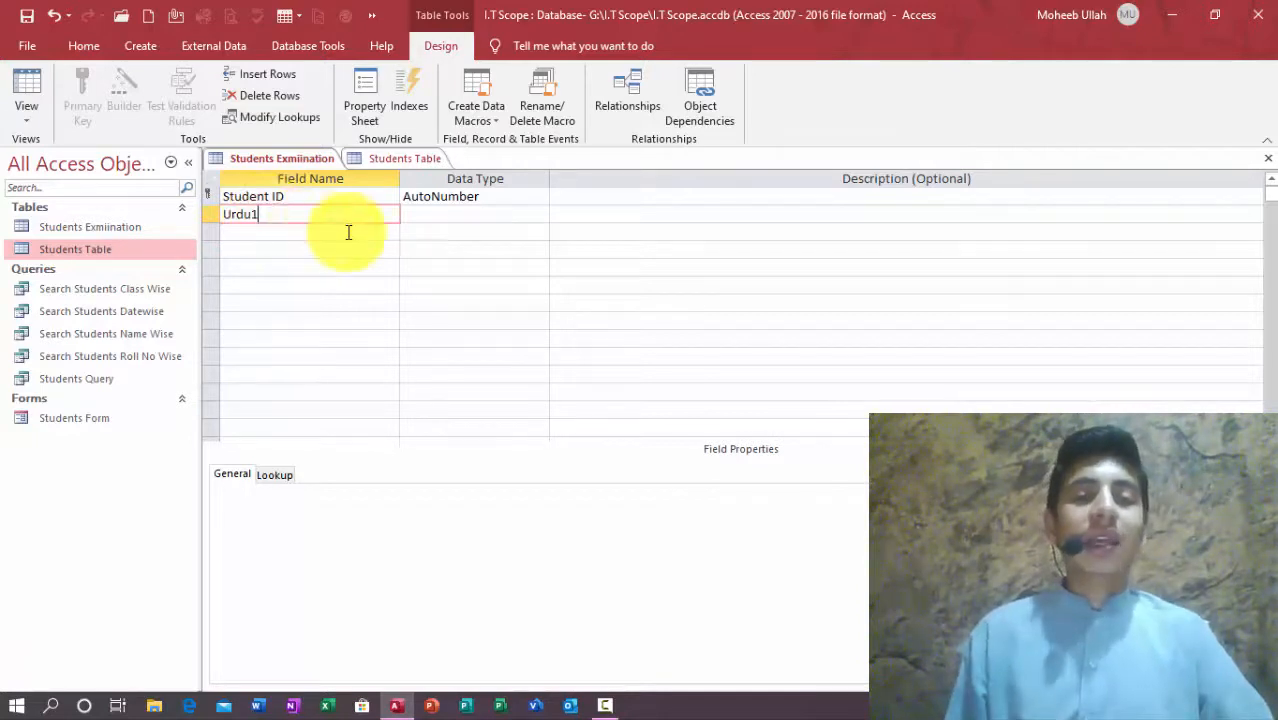
key(Tab)
text(n)
key(Tab)
Step: Give Urdu1 0 decimal places, caption 'Urdu' and no default value, then close the design
click(457, 216)
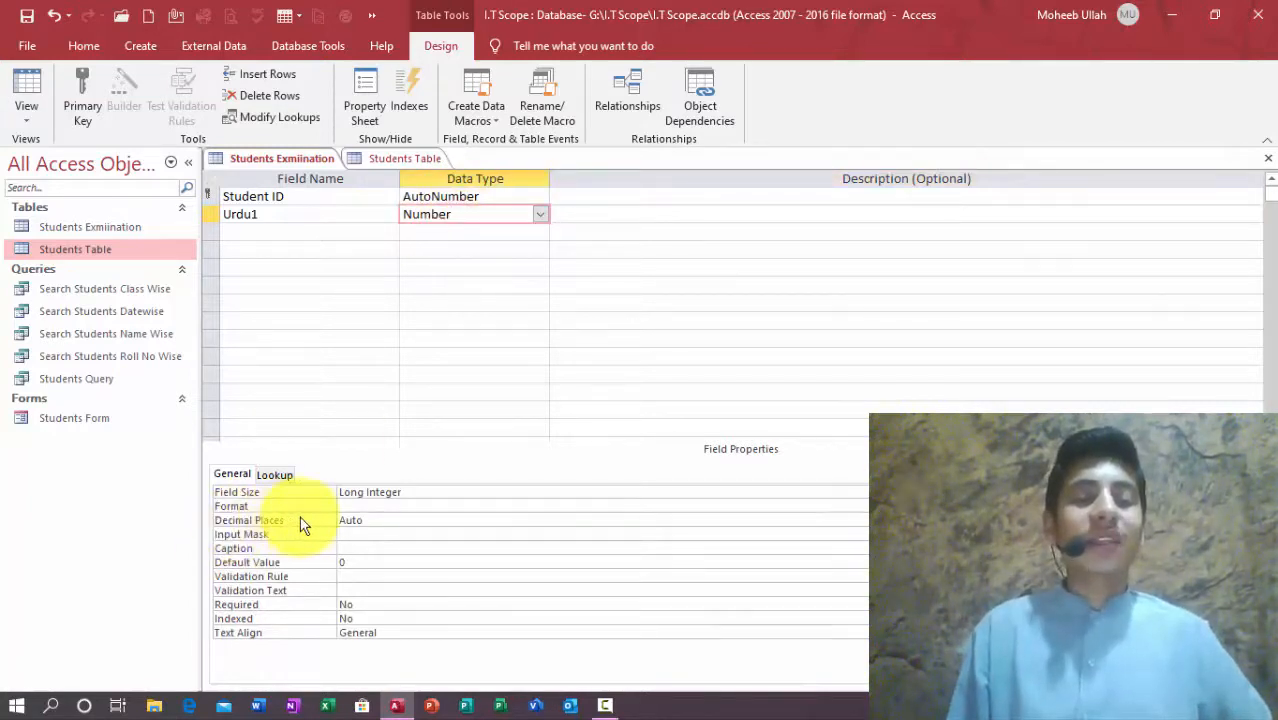
double_click(386, 521)
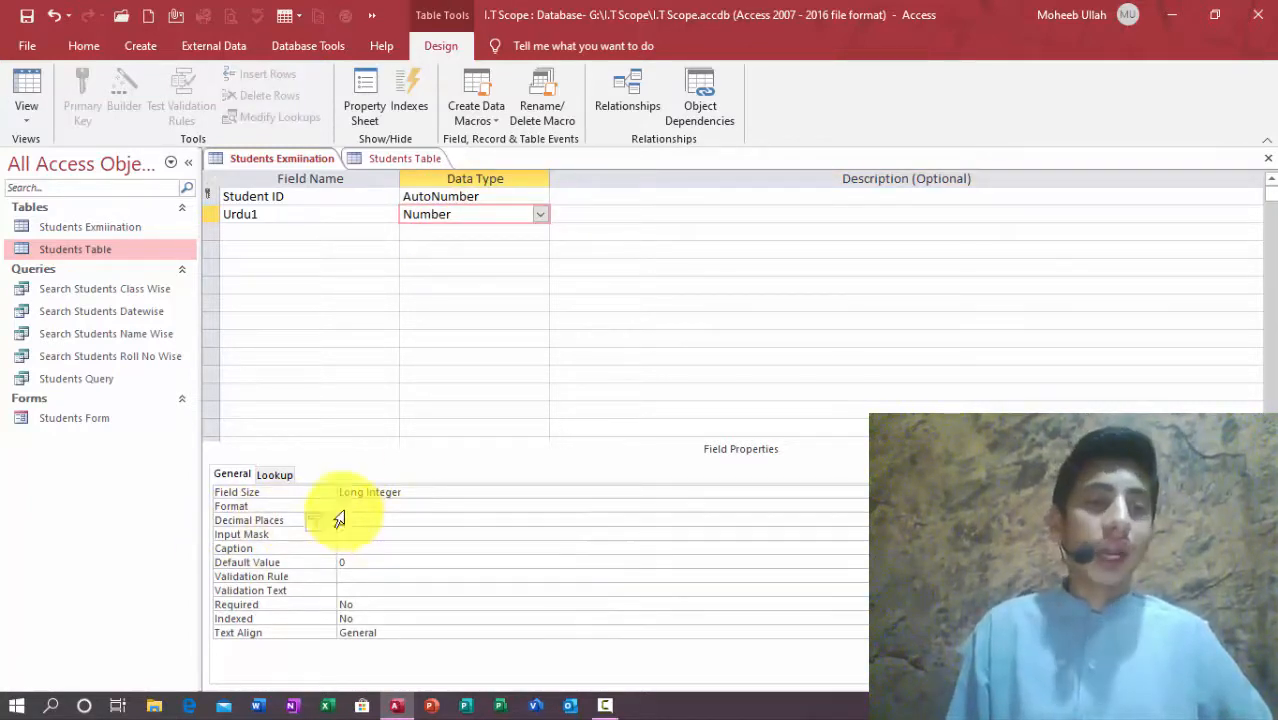
click(258, 548)
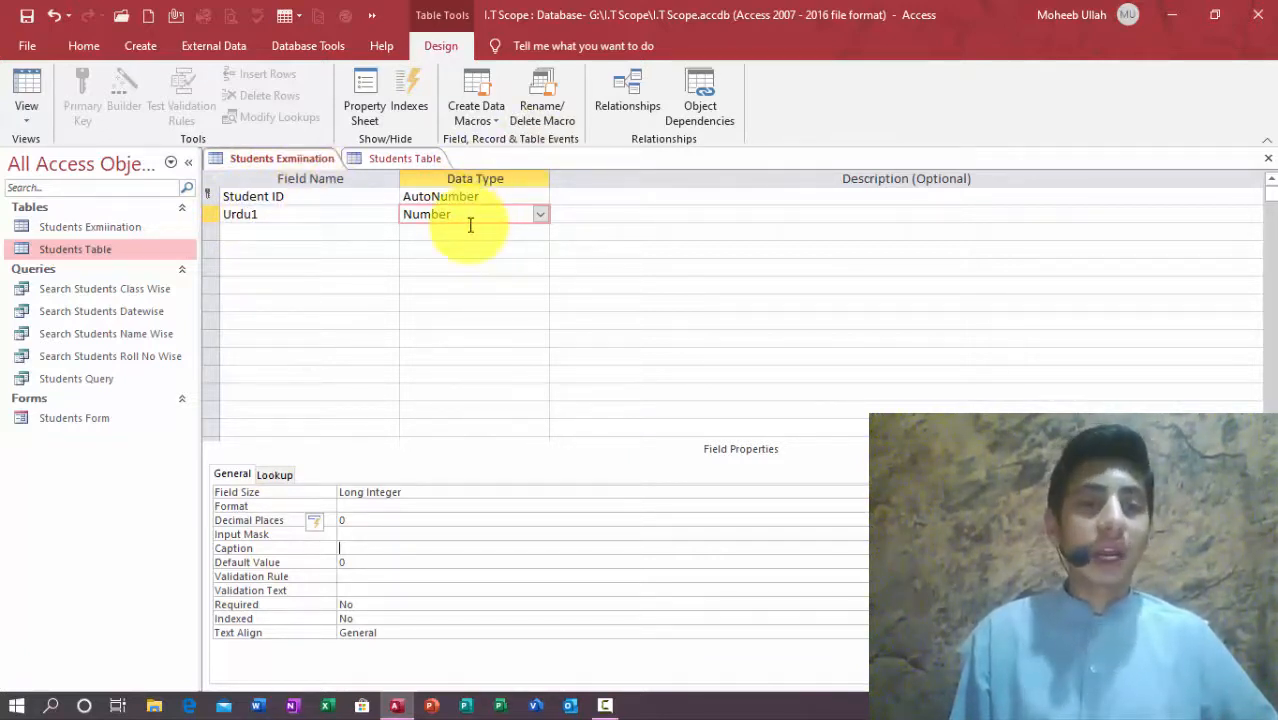
text(Urdu)
click(285, 563)
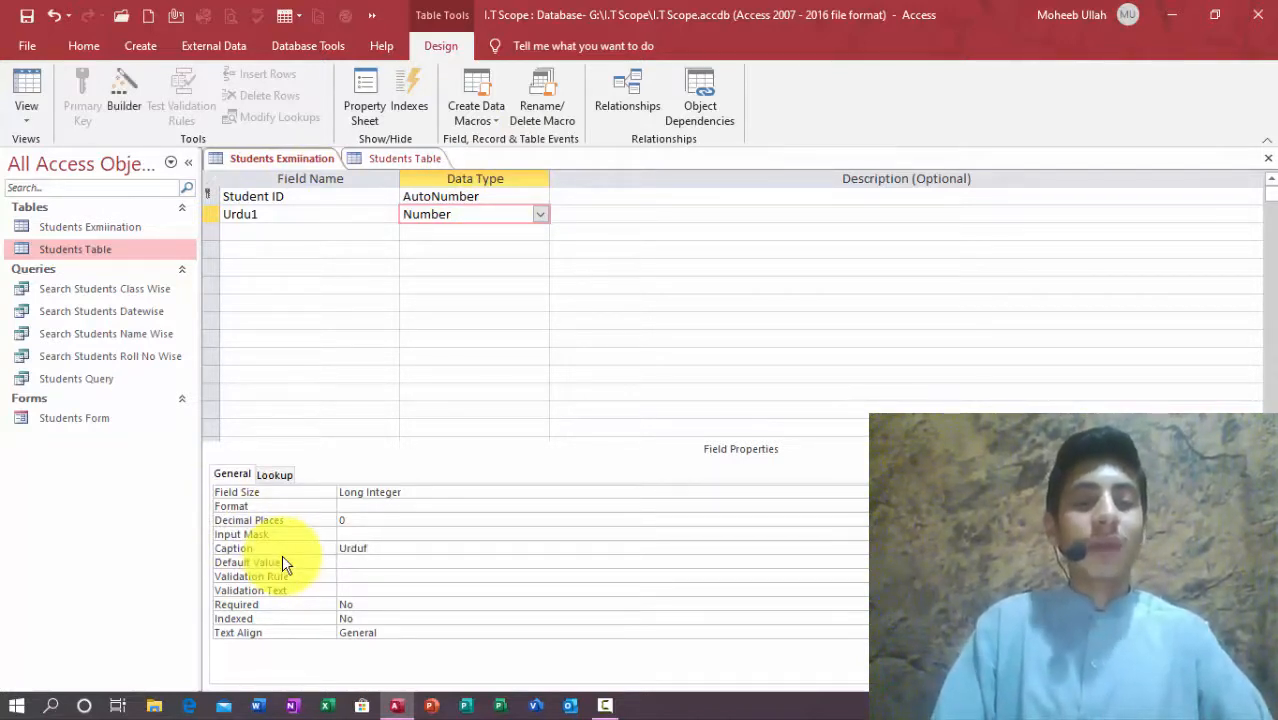
key(Delete)
click(429, 551)
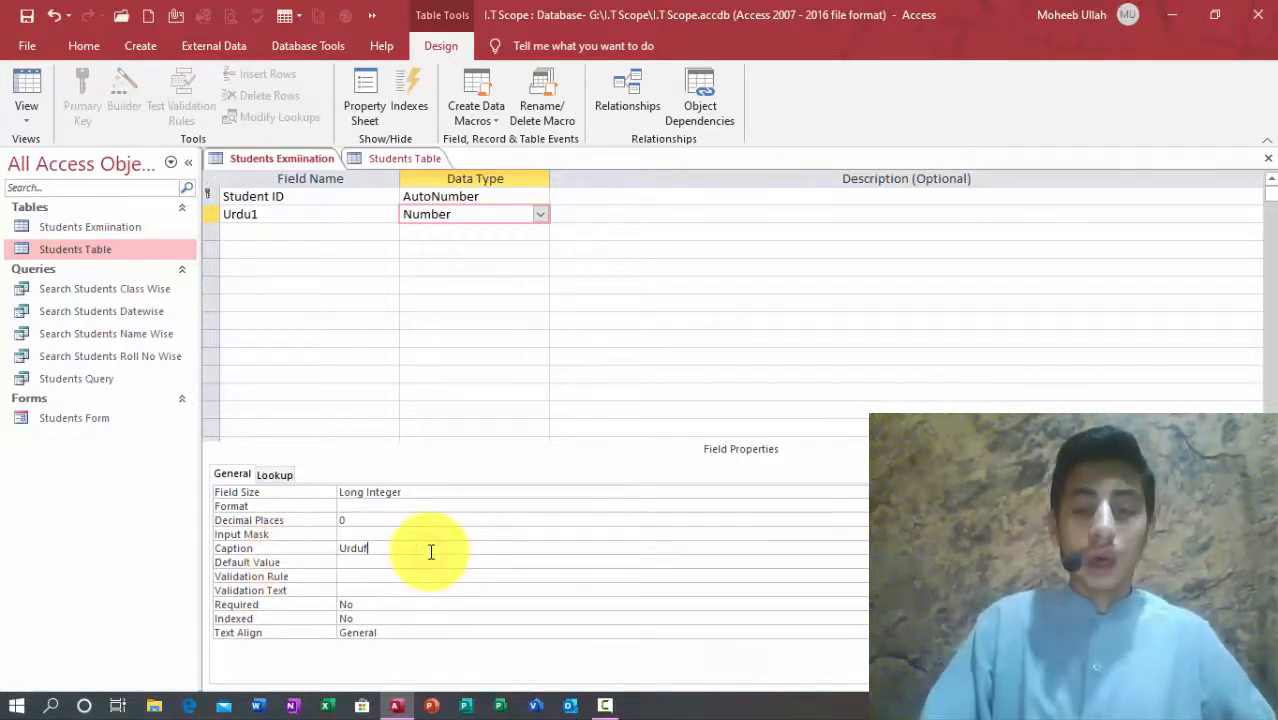
key(Return)
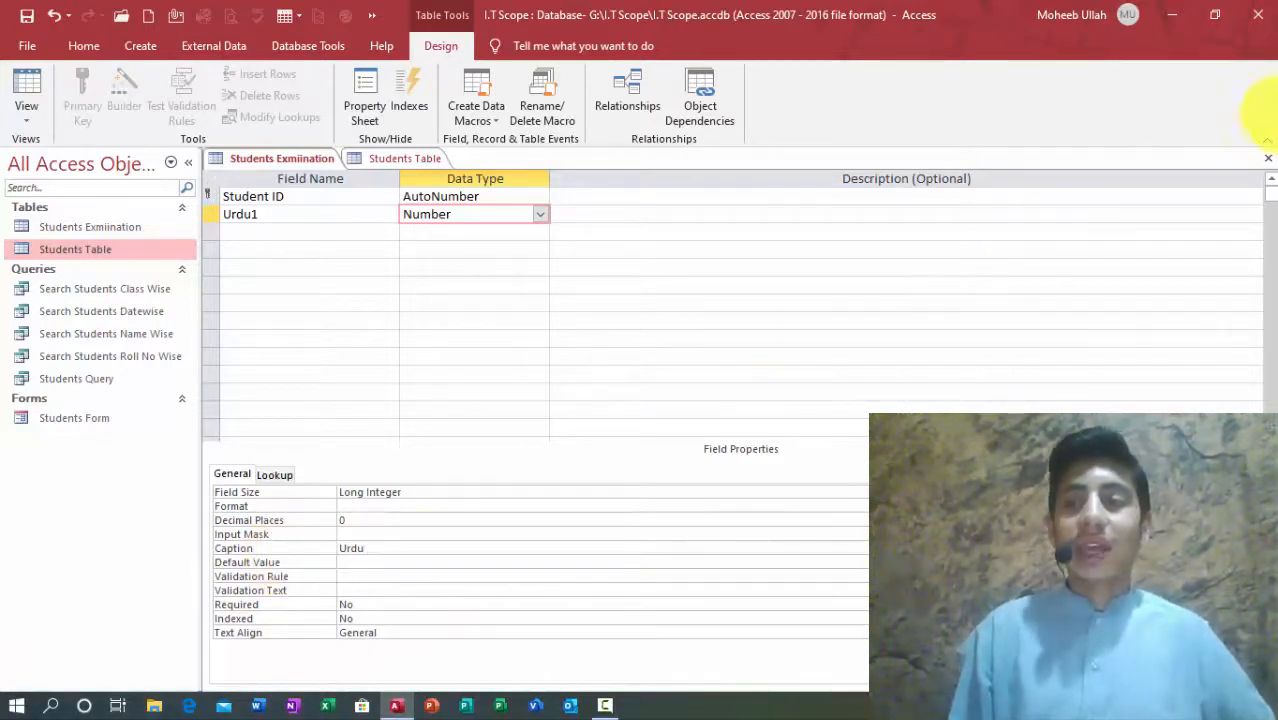
click(1267, 158)
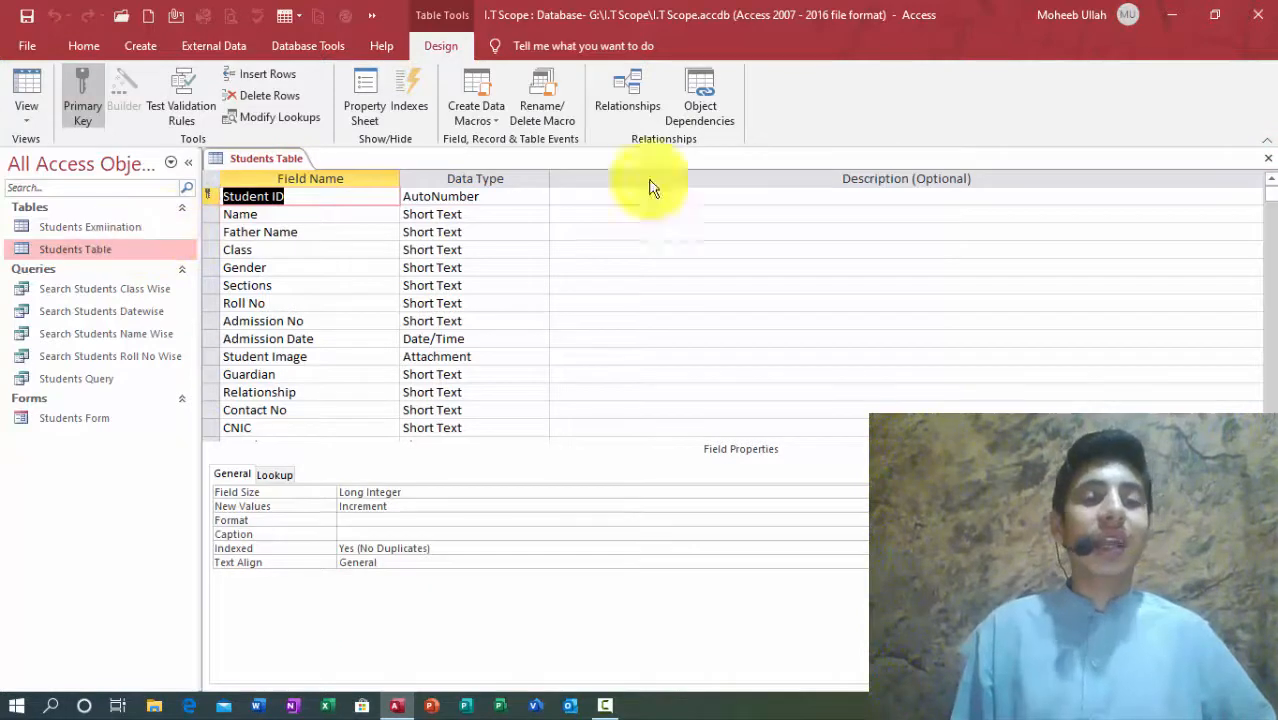
Step: Close Students Table, open Students Exmination, and switch between Datasheet and Design view
key(ctrl+w)
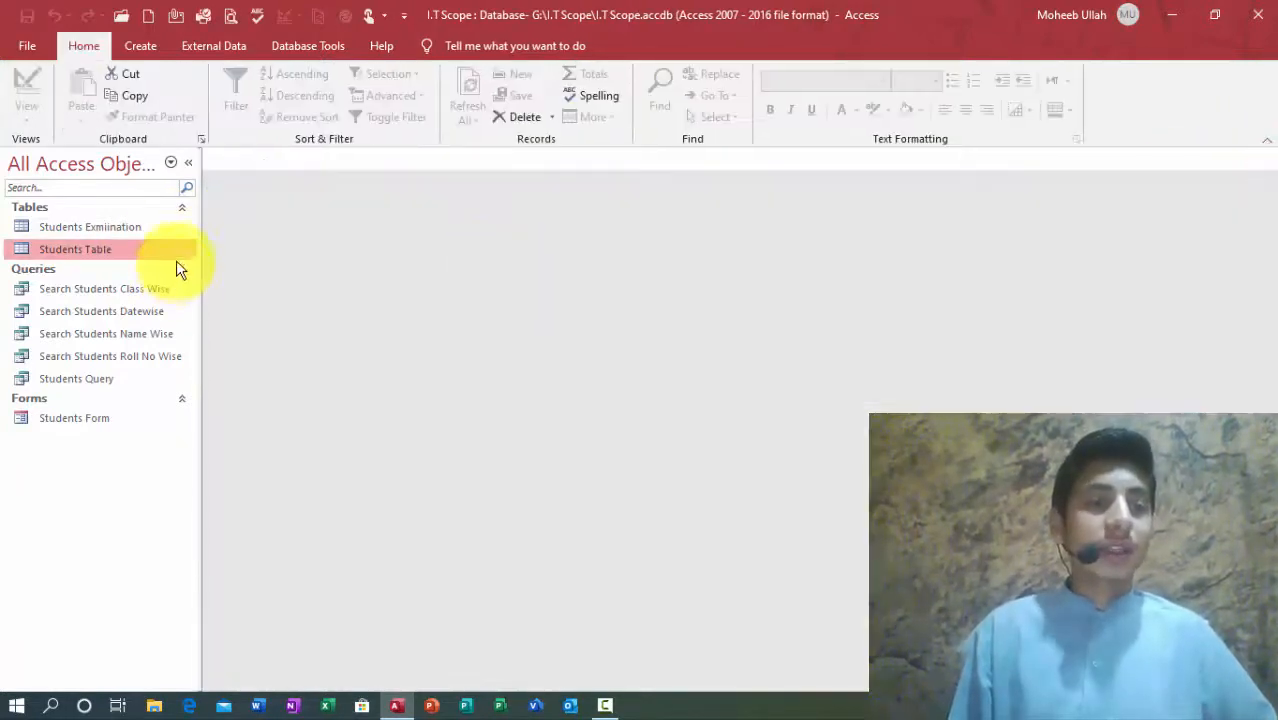
click(143, 229)
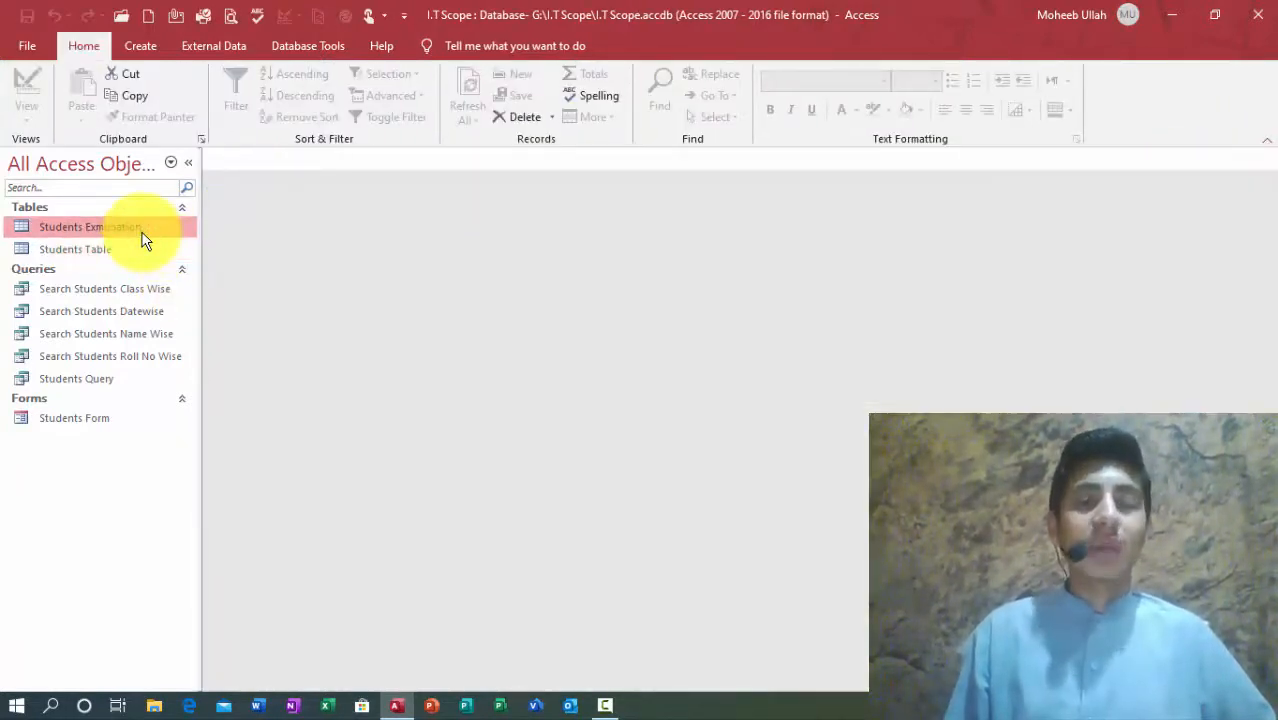
double_click(143, 240)
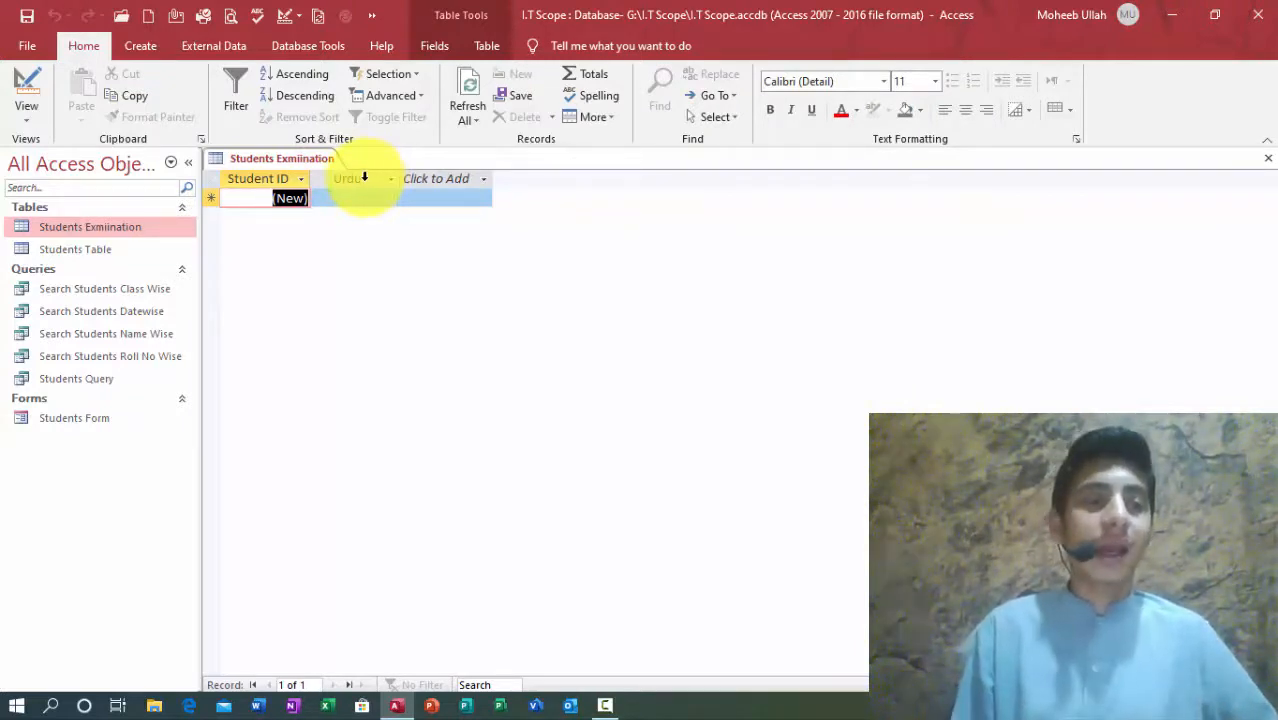
click(22, 80)
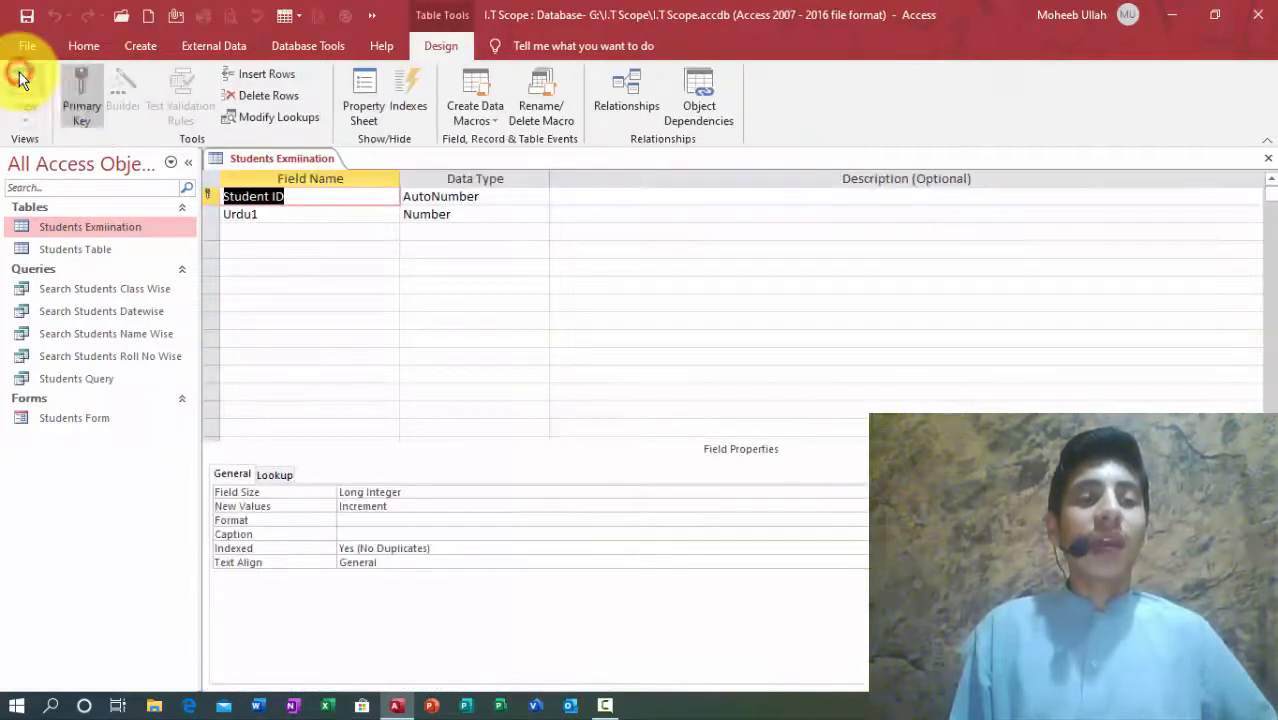
click(285, 215)
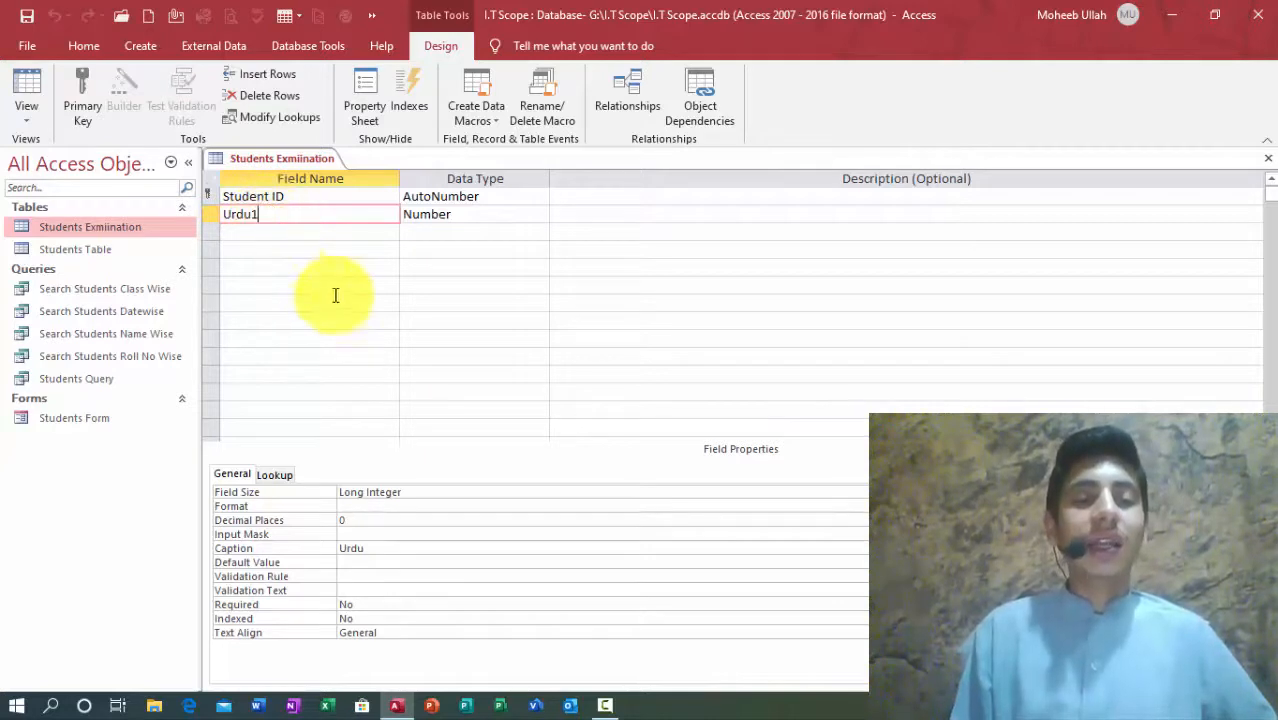
click(32, 88)
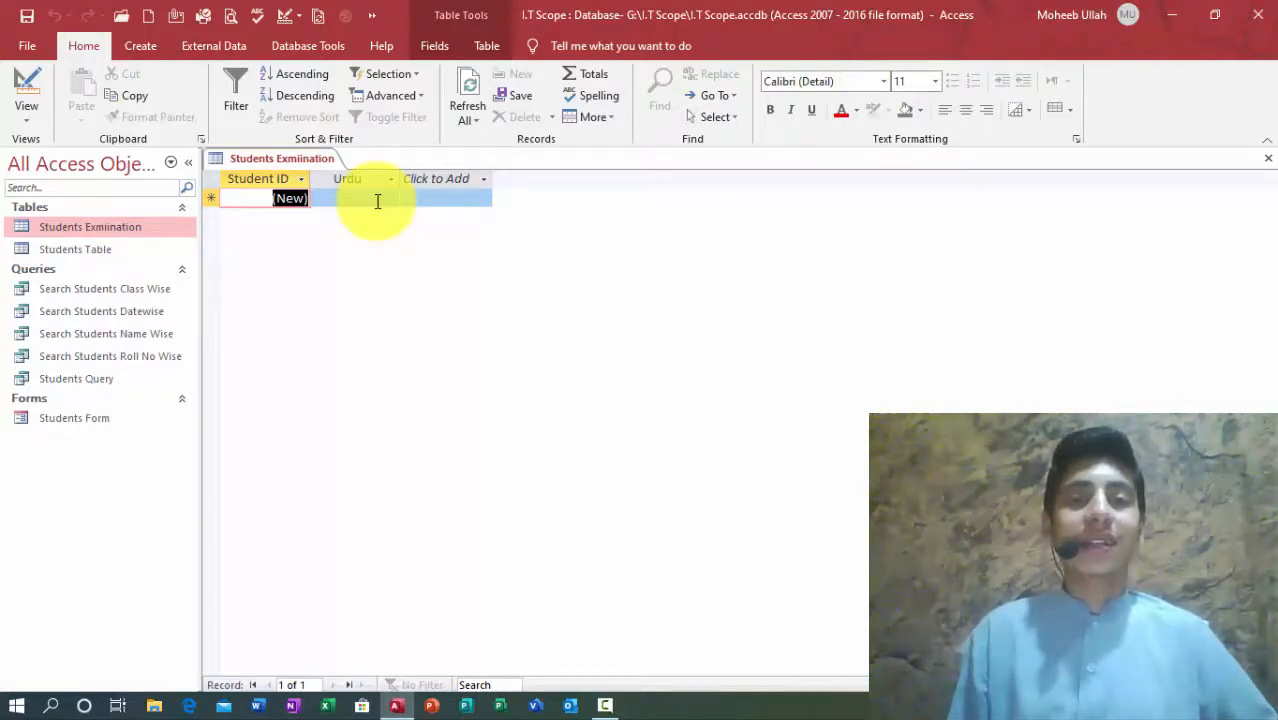
click(36, 91)
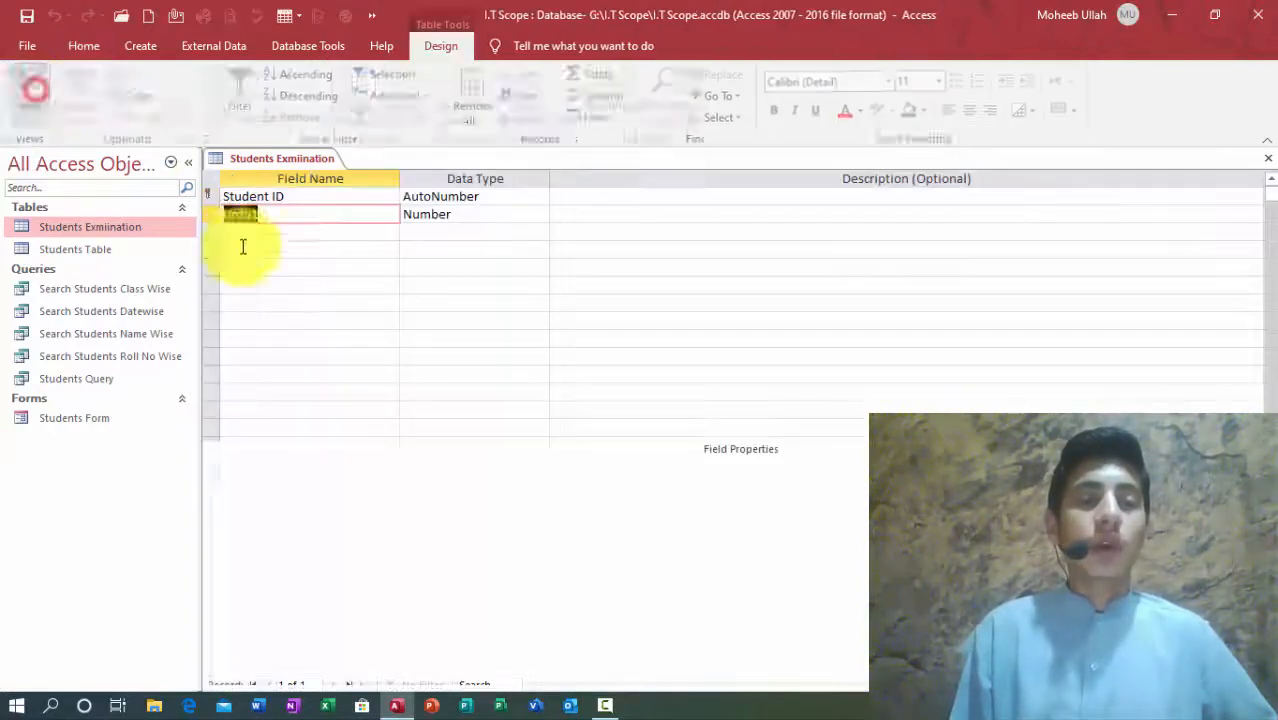
click(238, 233)
Step: Add an English1 field below Urdu1 with the Number data type
text(English1)
key(Tab)
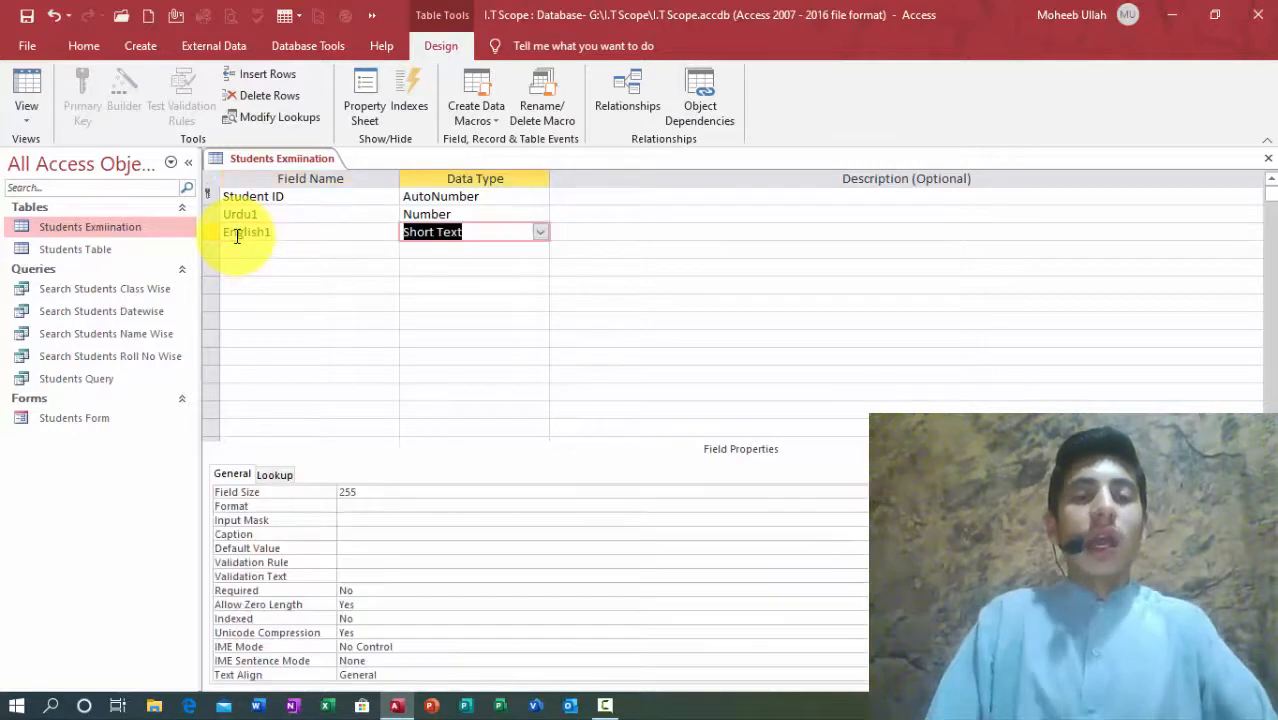
text(number)
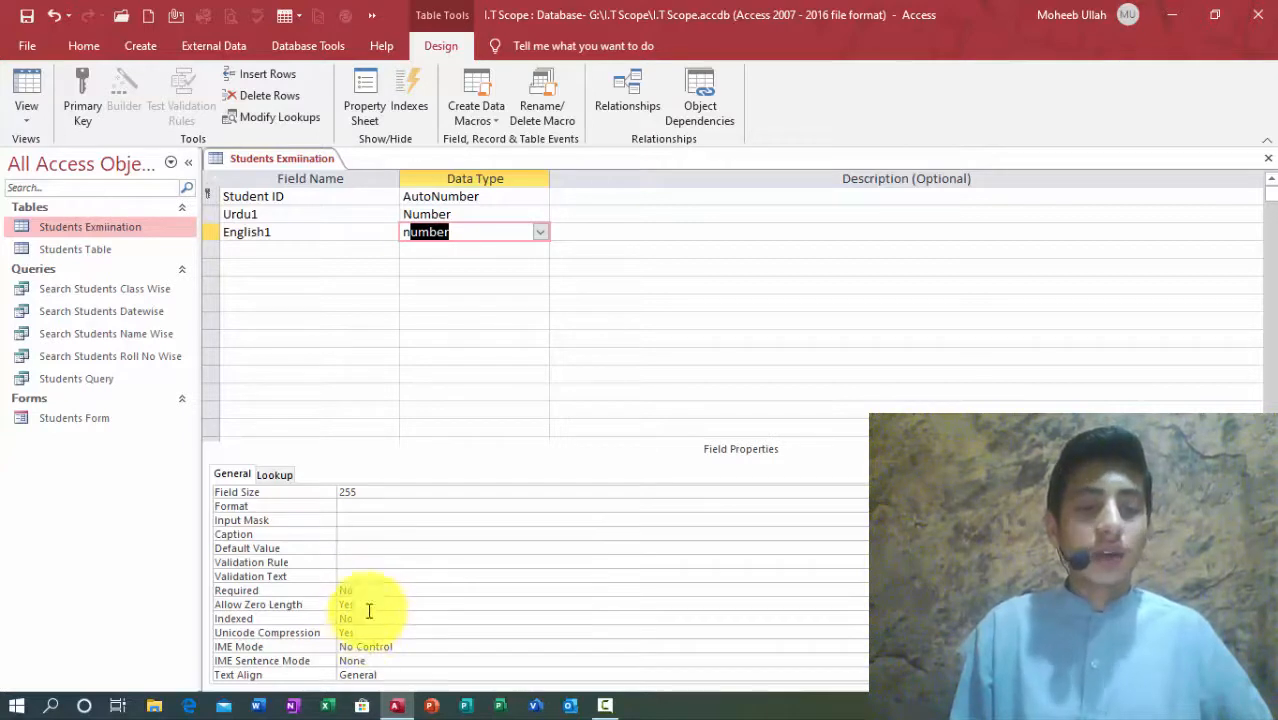
click(242, 474)
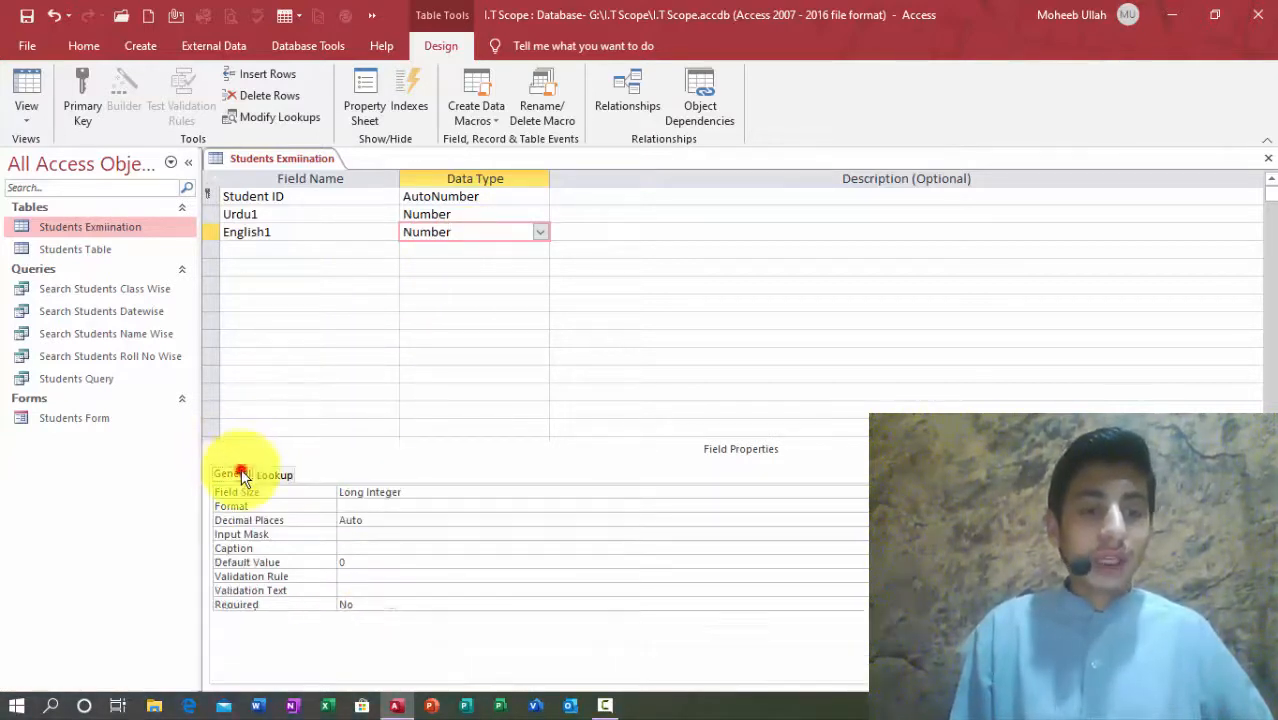
click(381, 522)
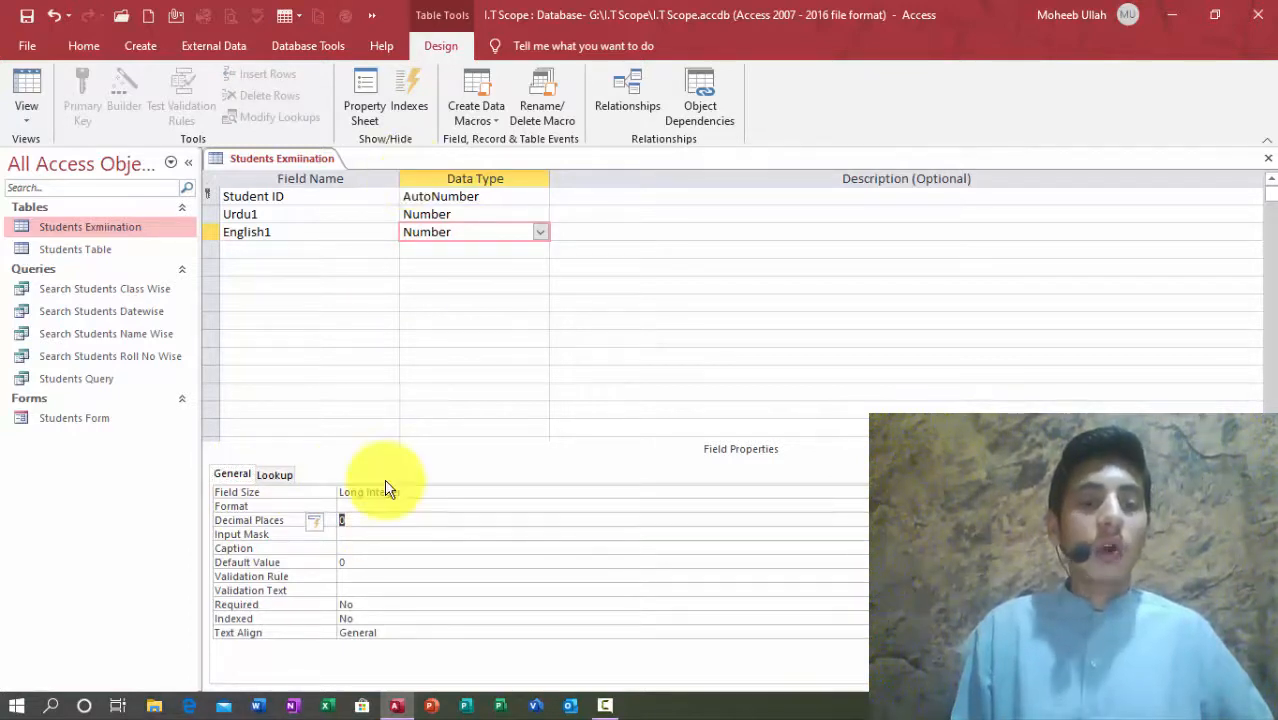
click(278, 476)
click(240, 475)
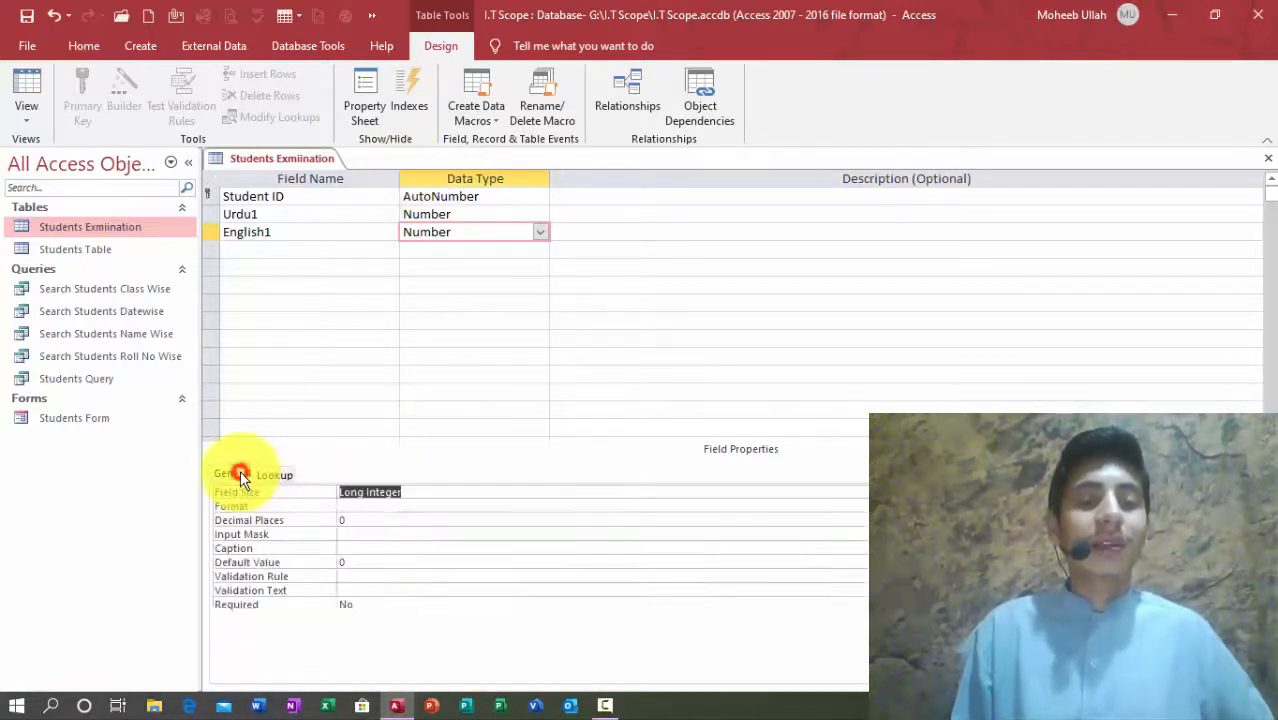
Step: Caption English1 as 'English' and select both the Urdu1 and English1 rows
click(285, 248)
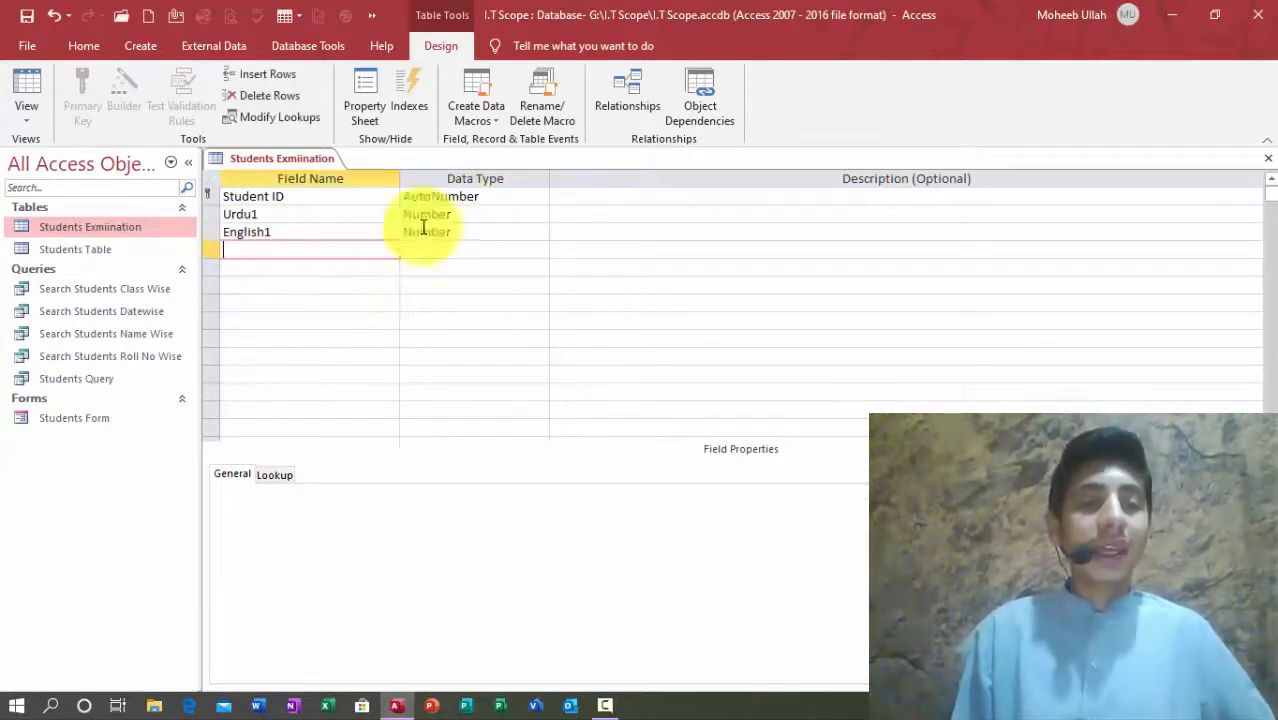
click(468, 231)
click(236, 475)
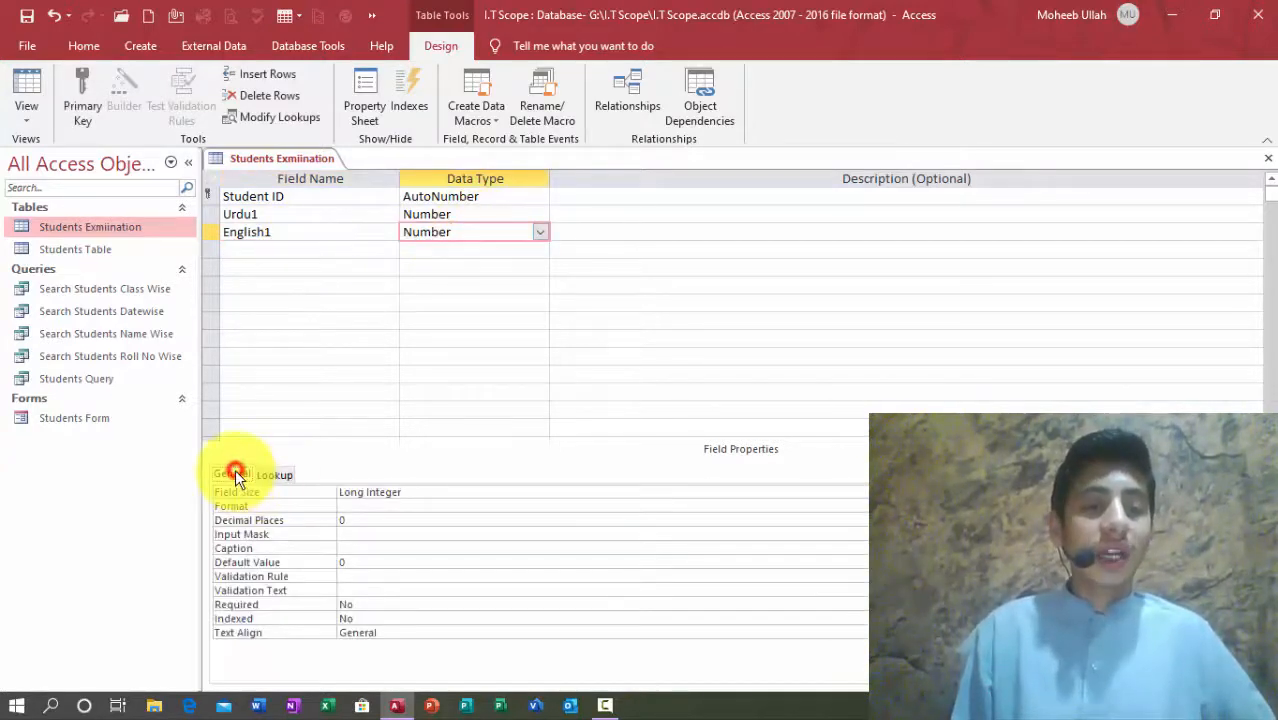
click(356, 548)
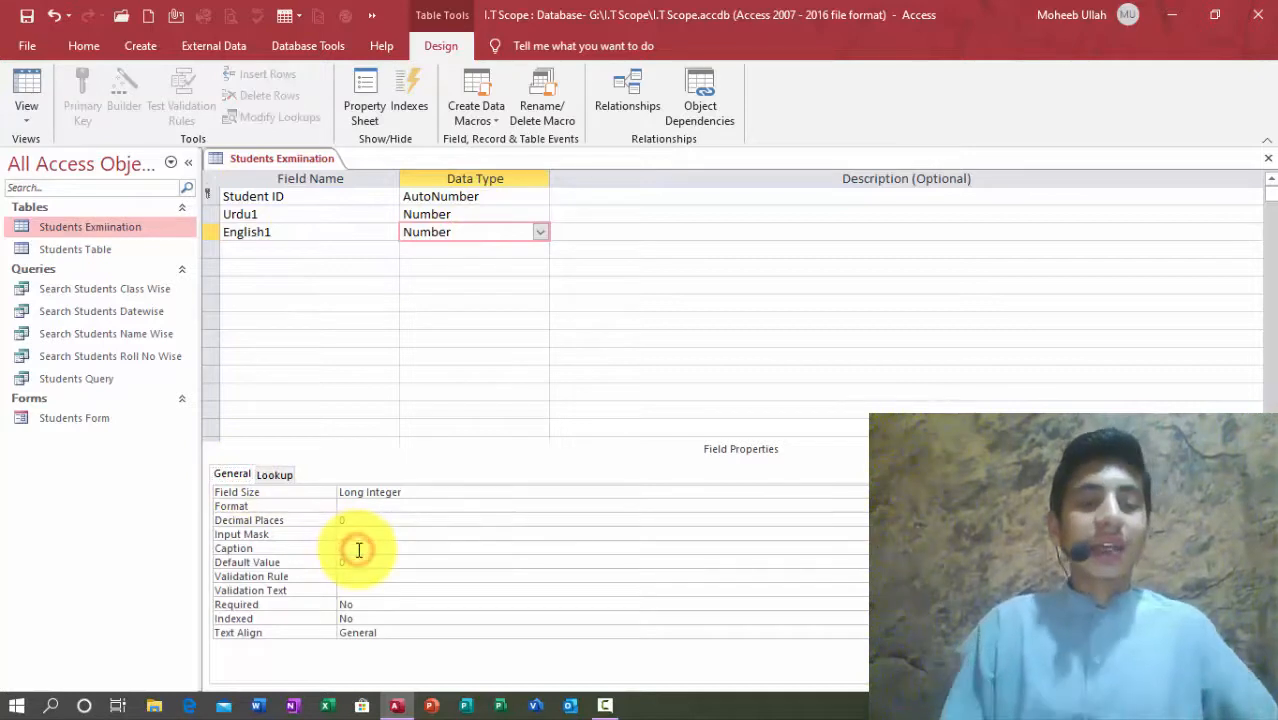
text(English)
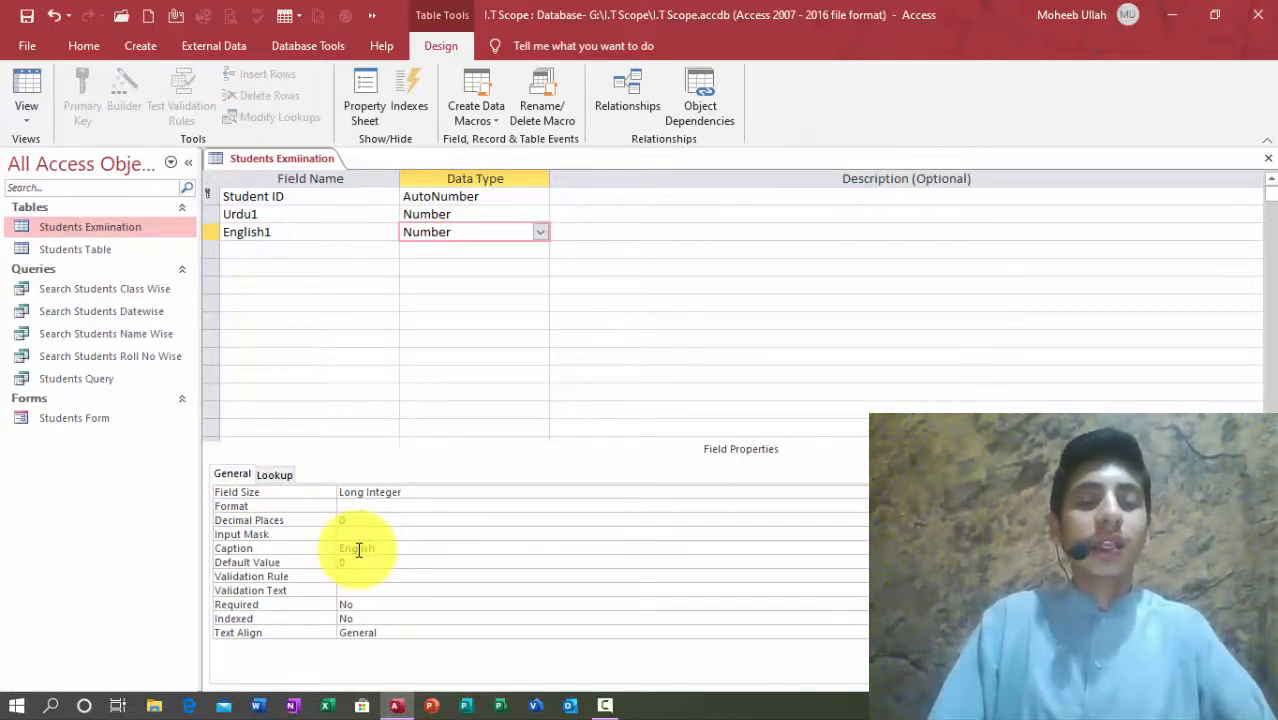
key(Return)
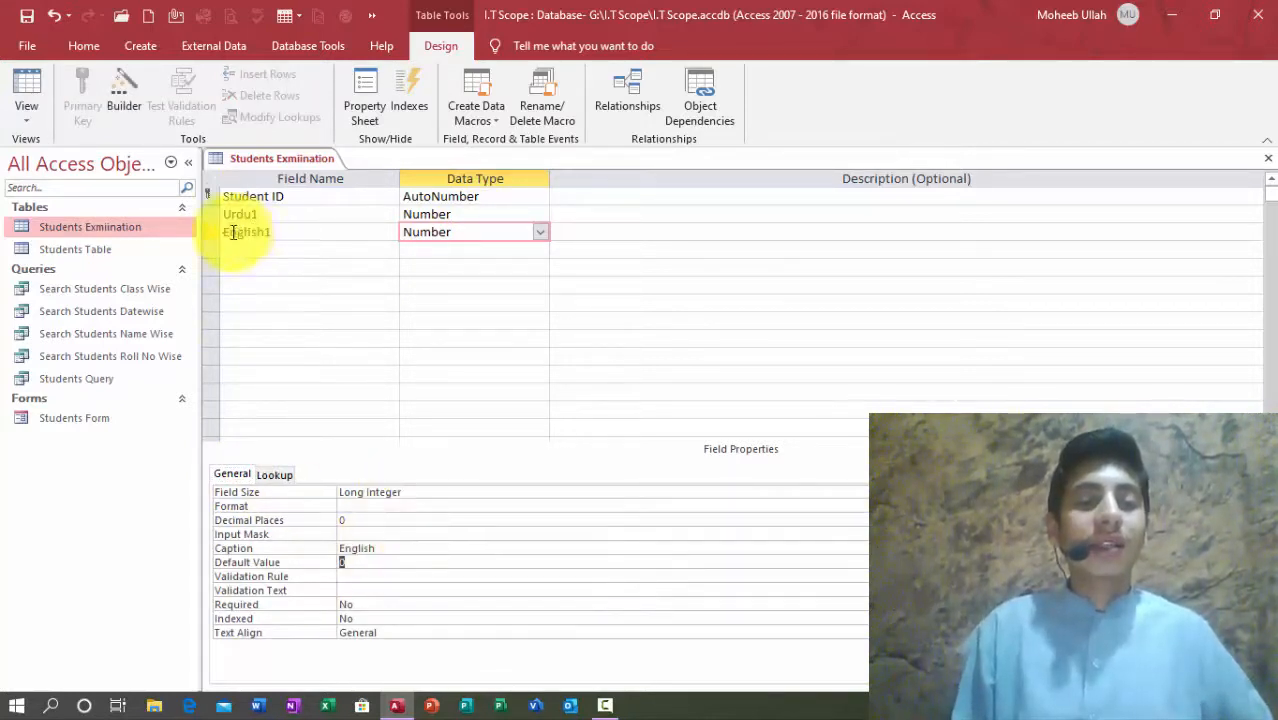
drag(210, 215, 208, 232)
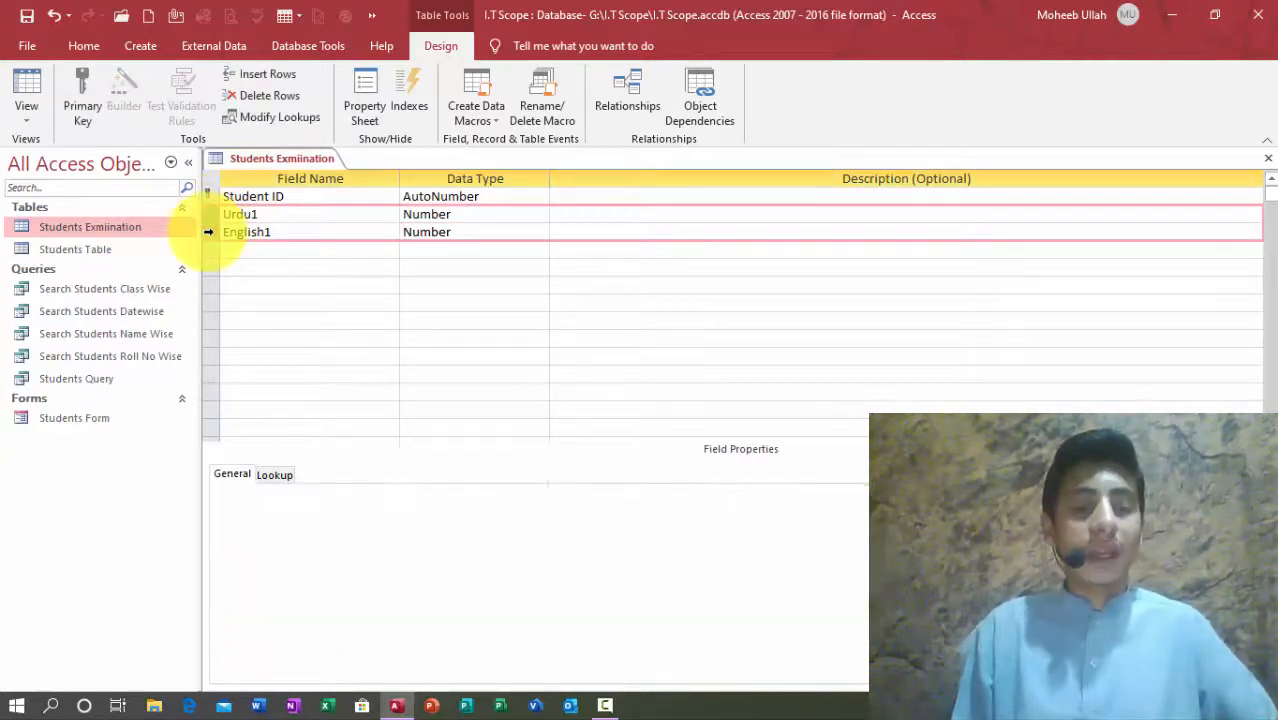
Step: Paste copies of Urdu1 and English1, renaming the first copy Math1 with a new caption
click(248, 250)
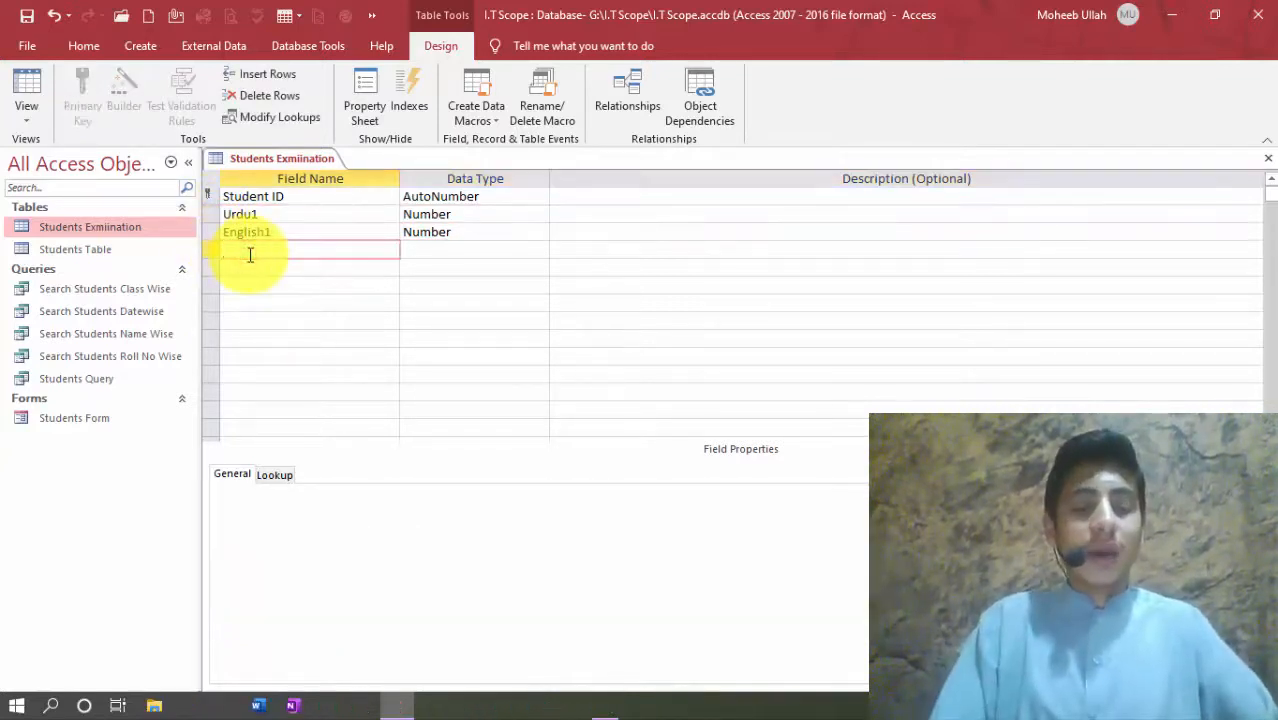
key(ctrl+v)
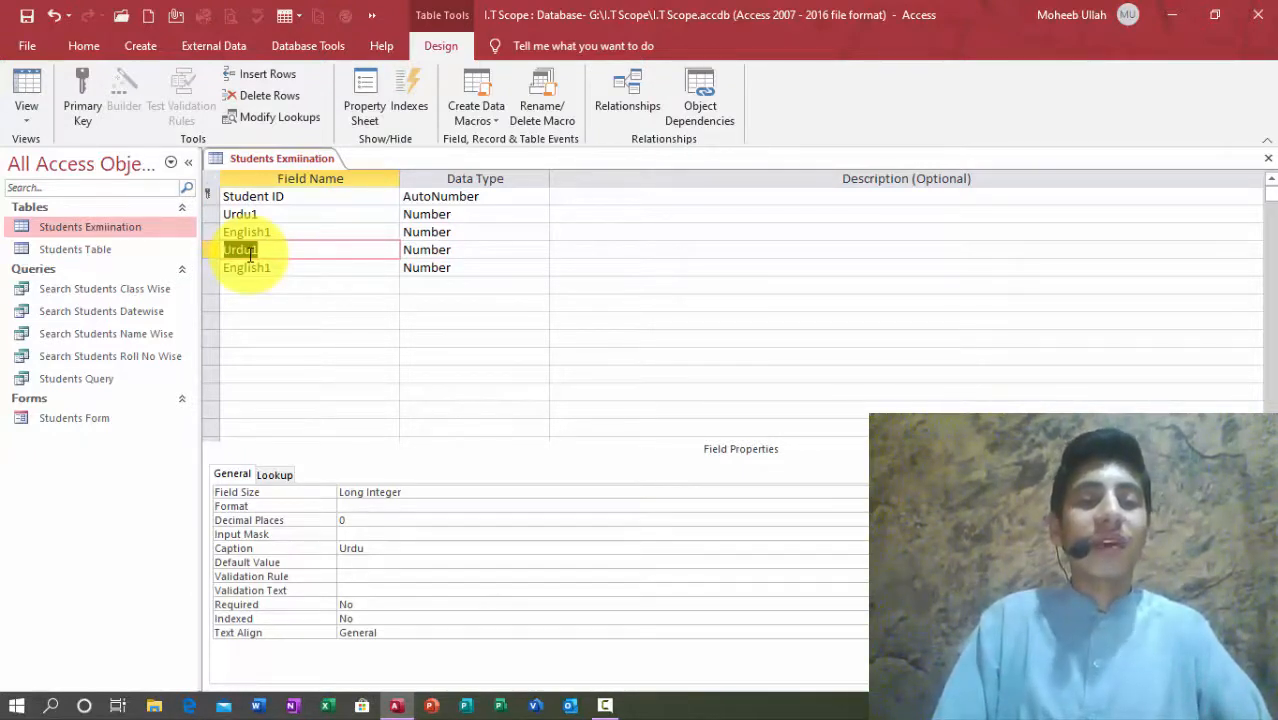
text(Math1)
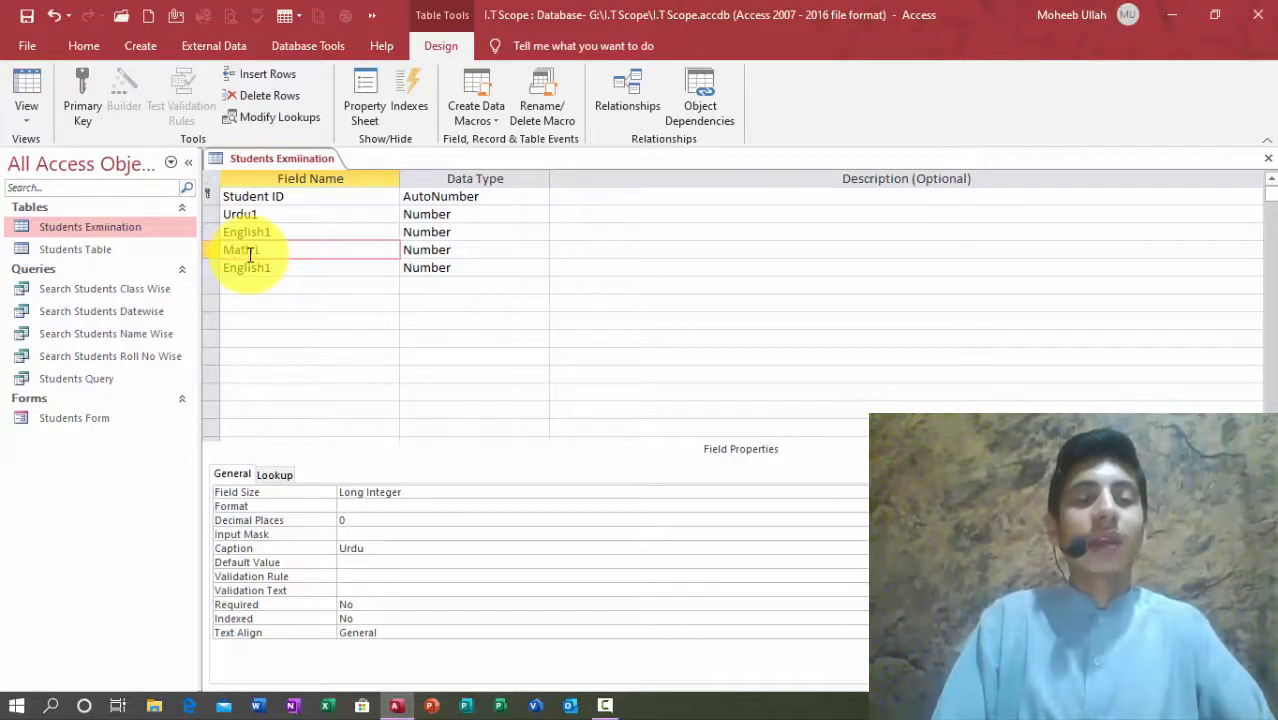
key(Tab)
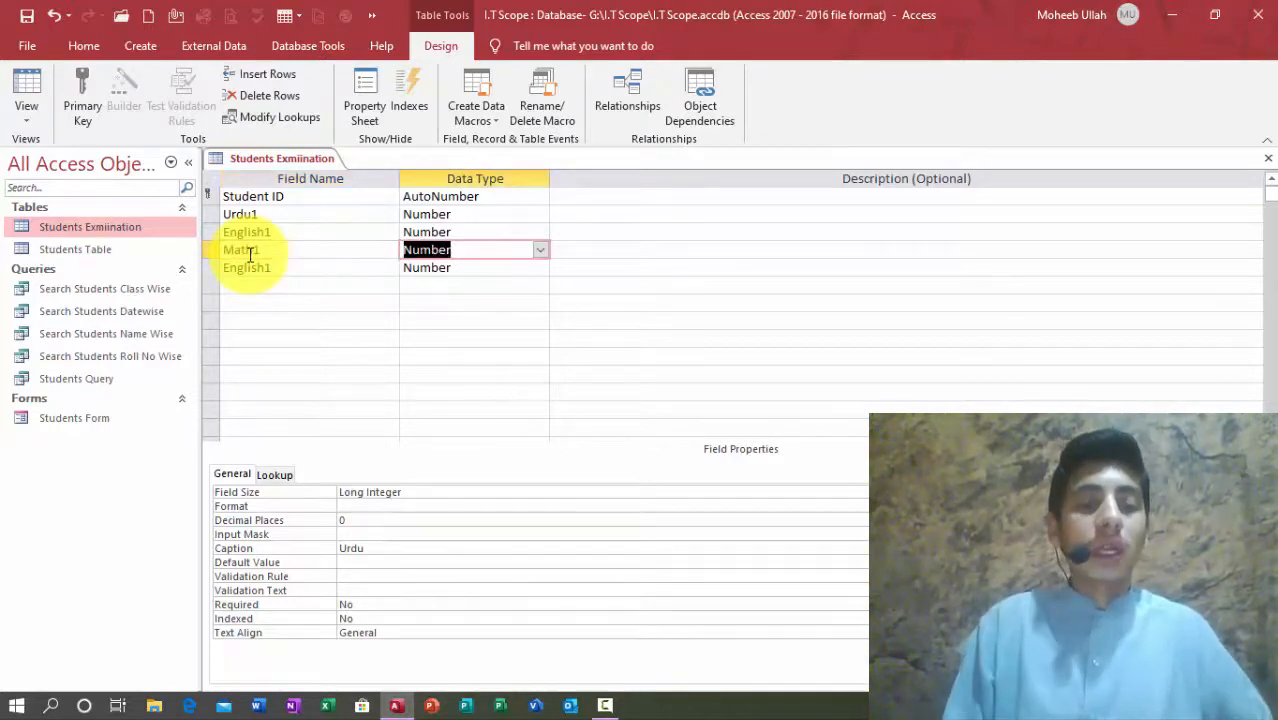
double_click(352, 551)
text(Math)
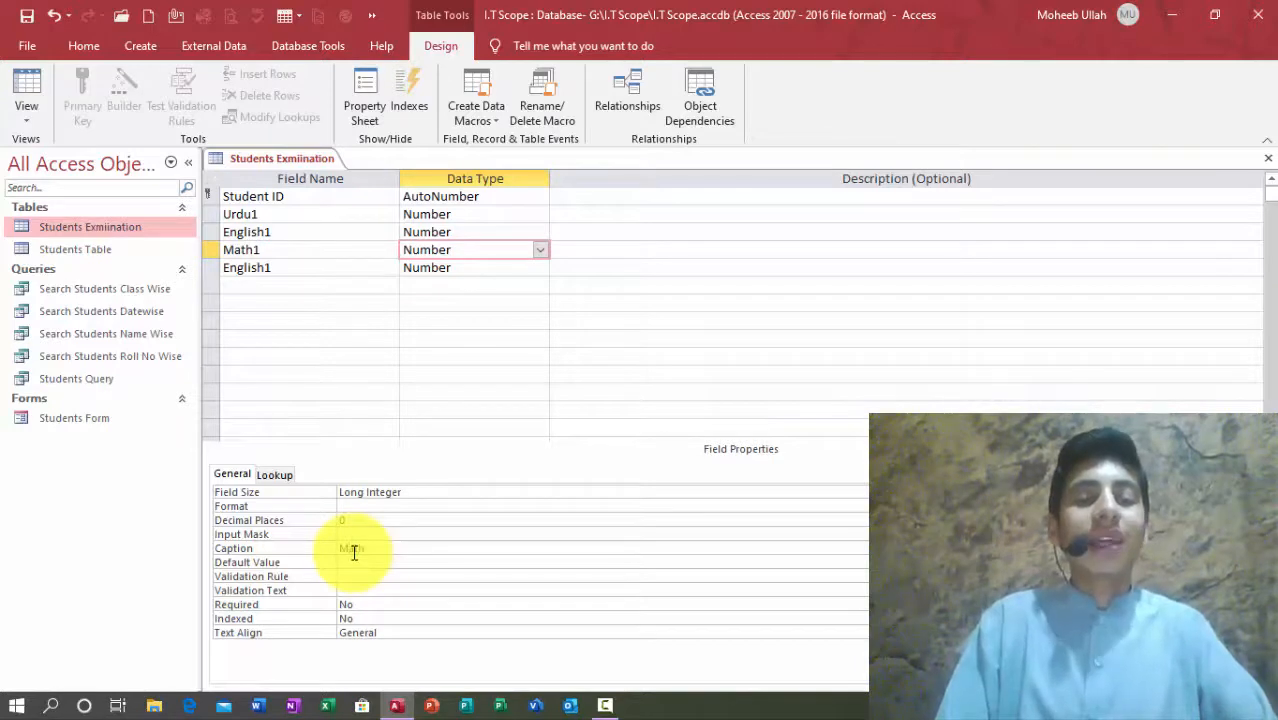
key(Return)
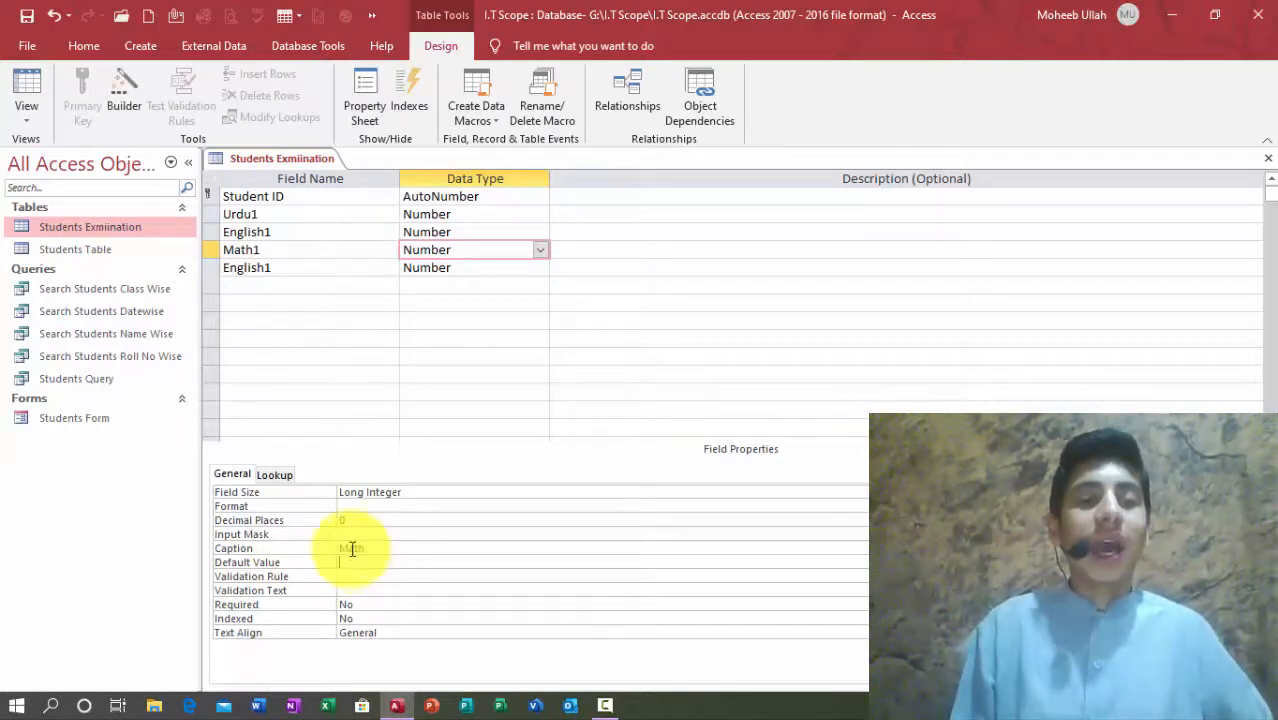
Step: Change the duplicated English1 field's caption to 'Social Studies'
click(270, 267)
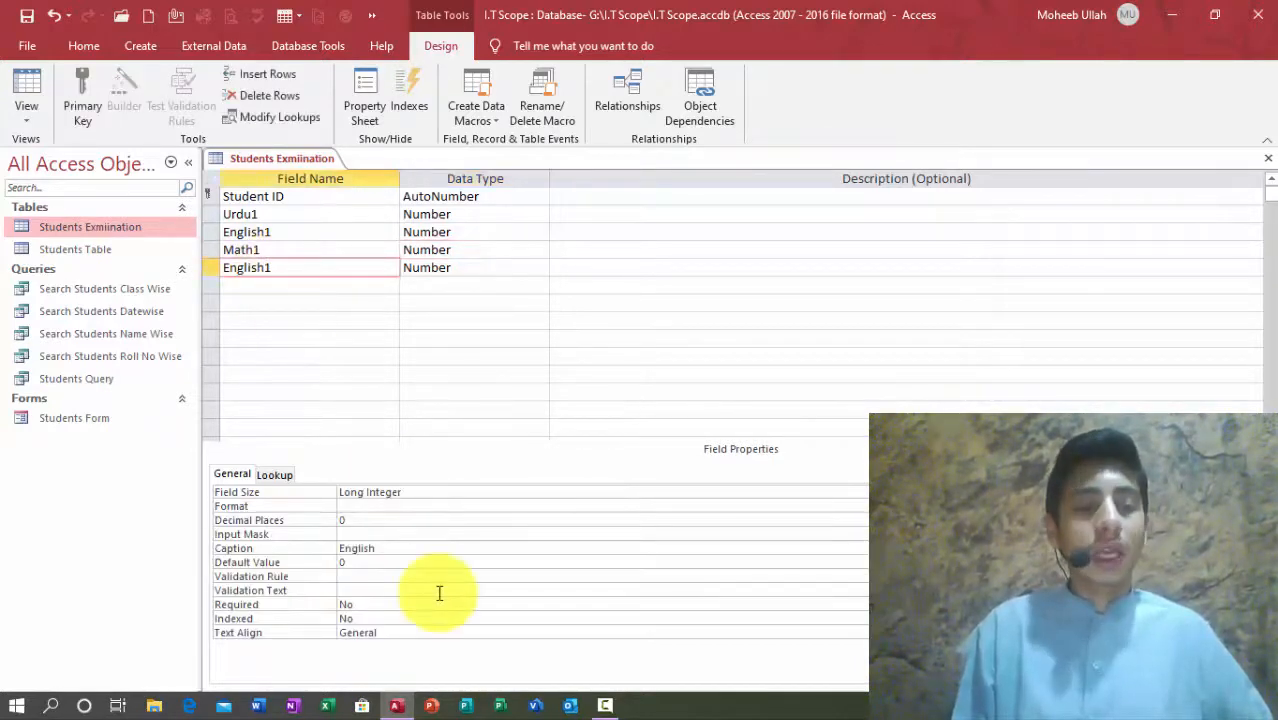
double_click(357, 548)
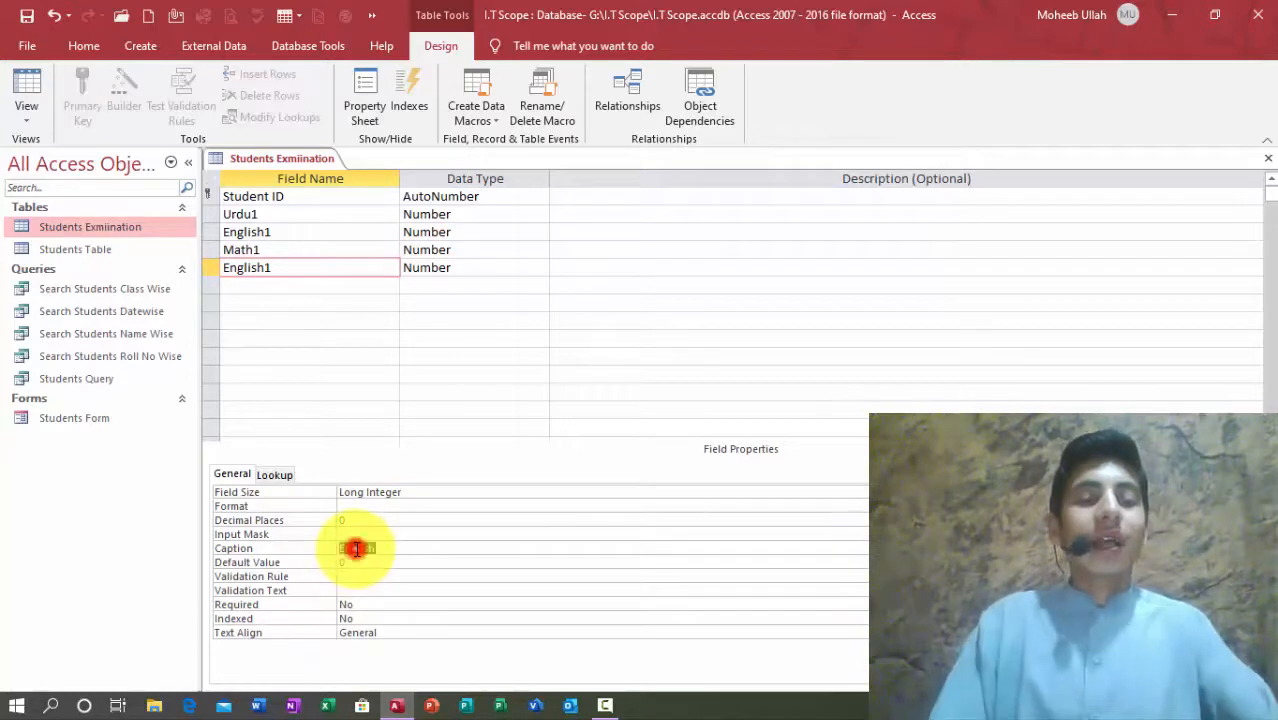
text(S)
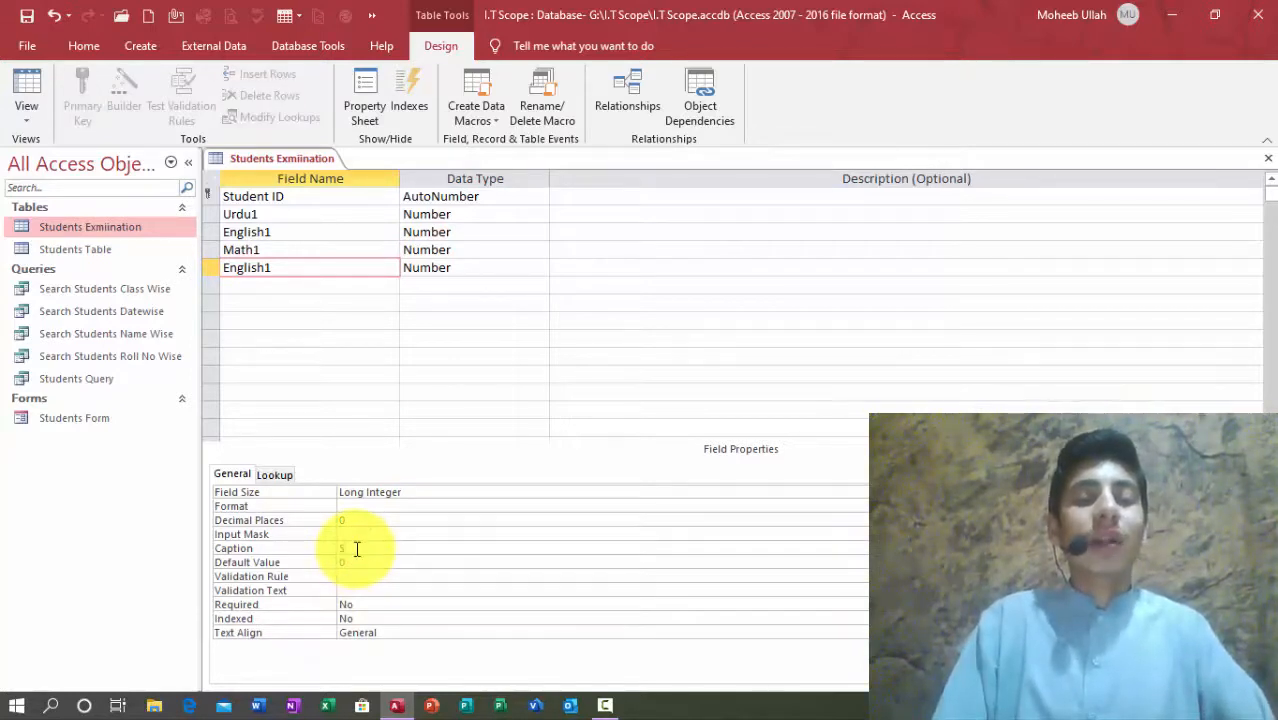
text(ocila)
key(BackSpace)
key(BackSpace)
key(BackSpace)
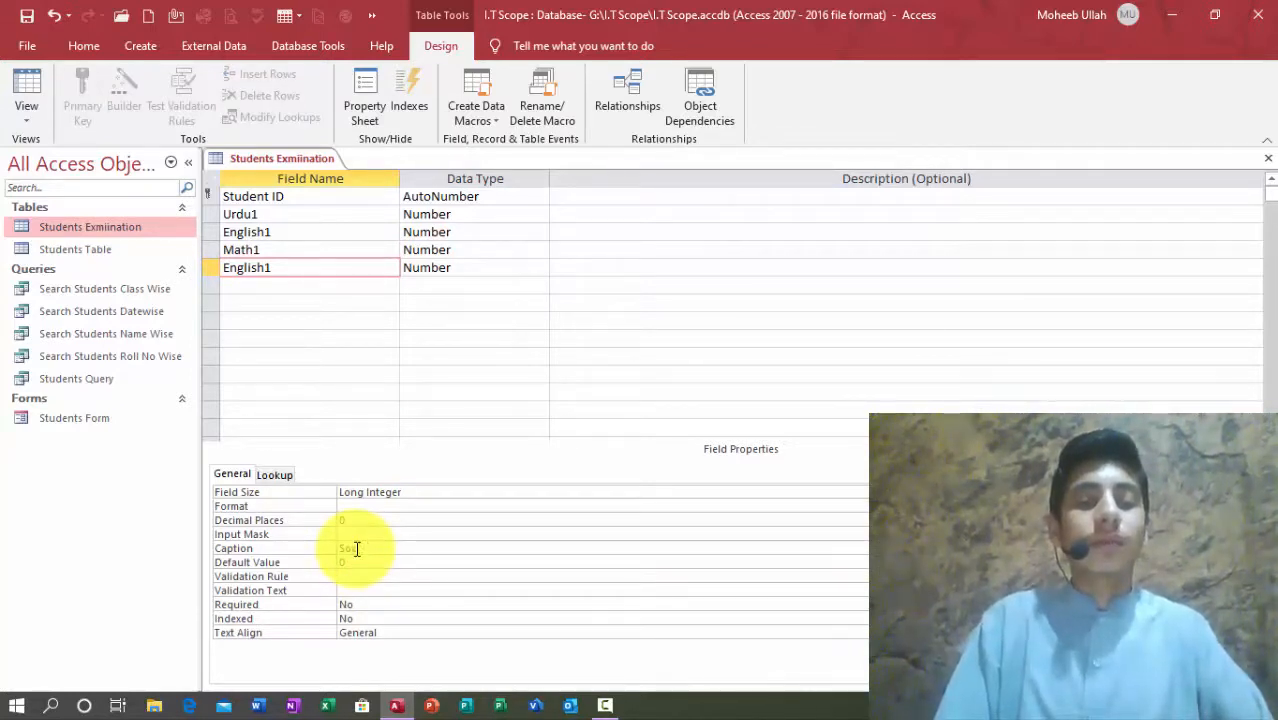
text(al Studies)
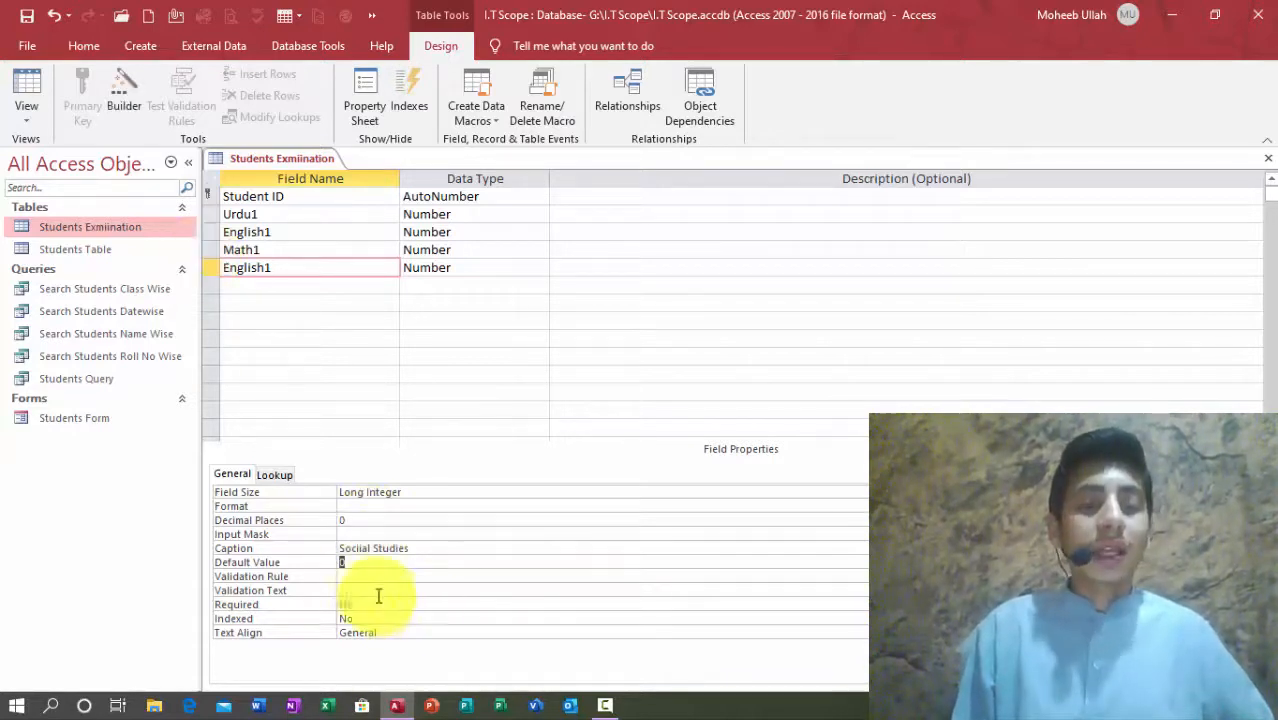
click(363, 549)
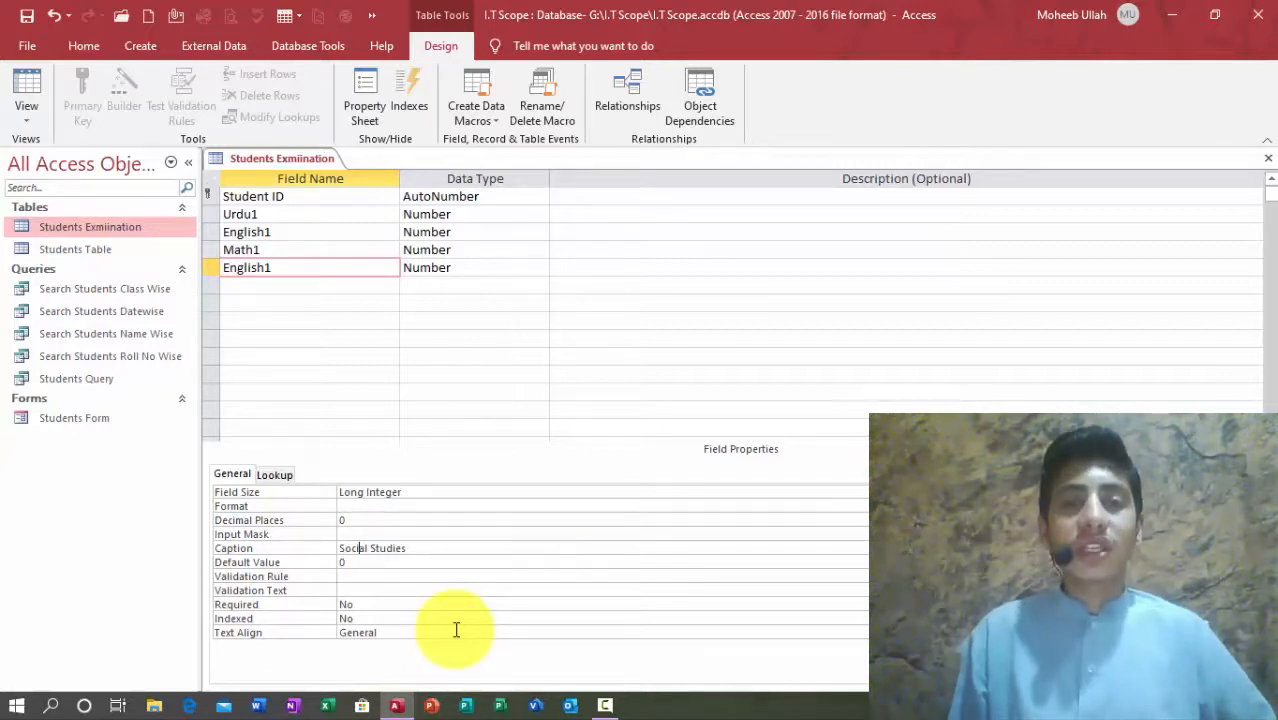
Step: Paste another field pair and rename the copies Social Studies and Science
click(272, 294)
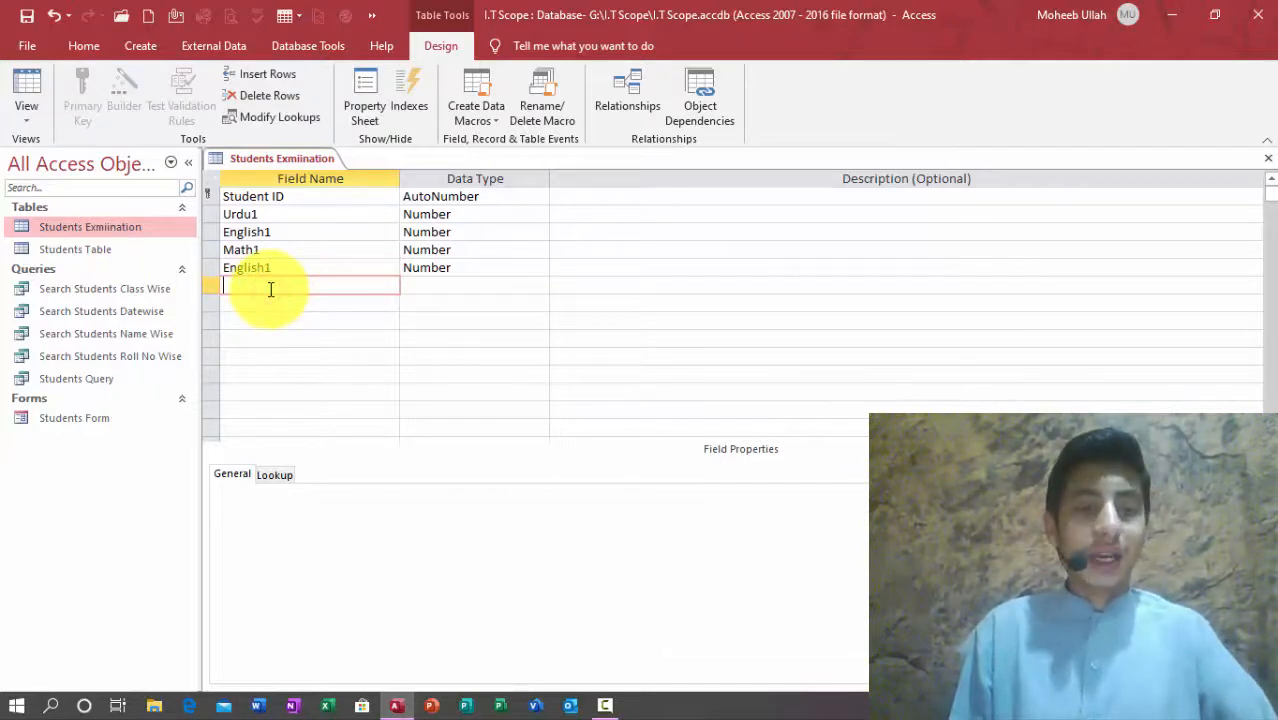
key(ctrl+v)
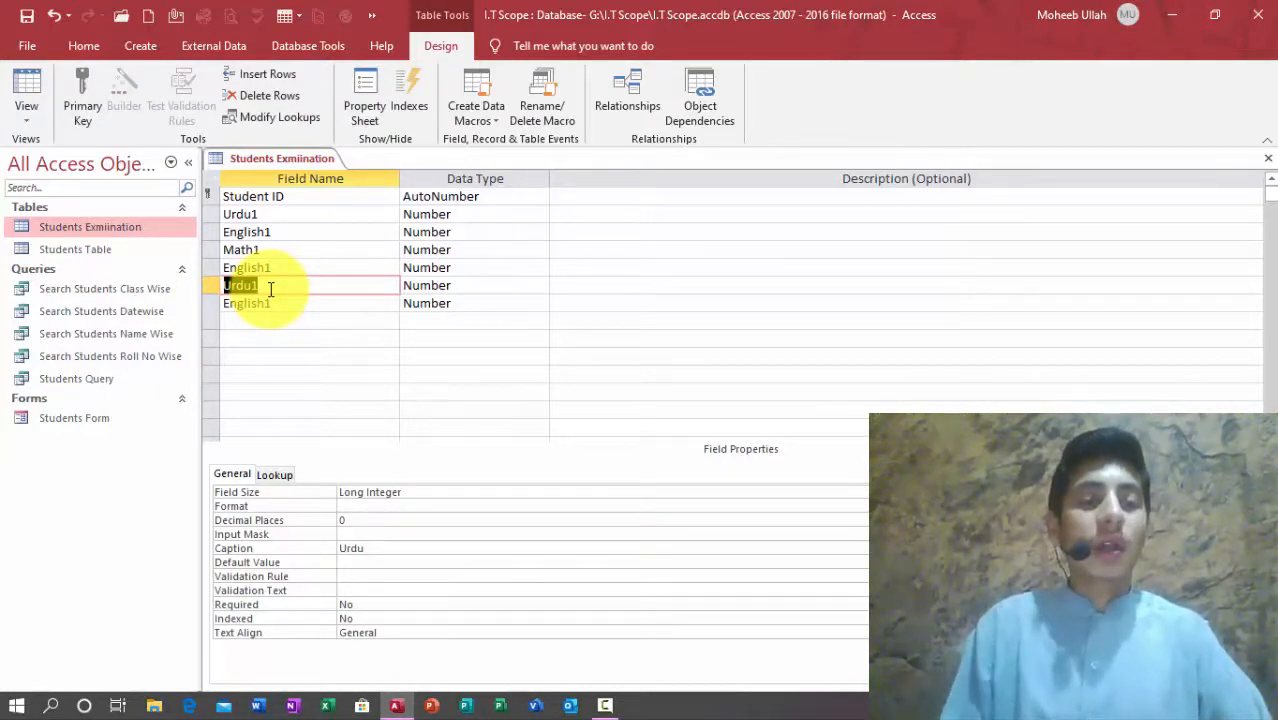
double_click(253, 265)
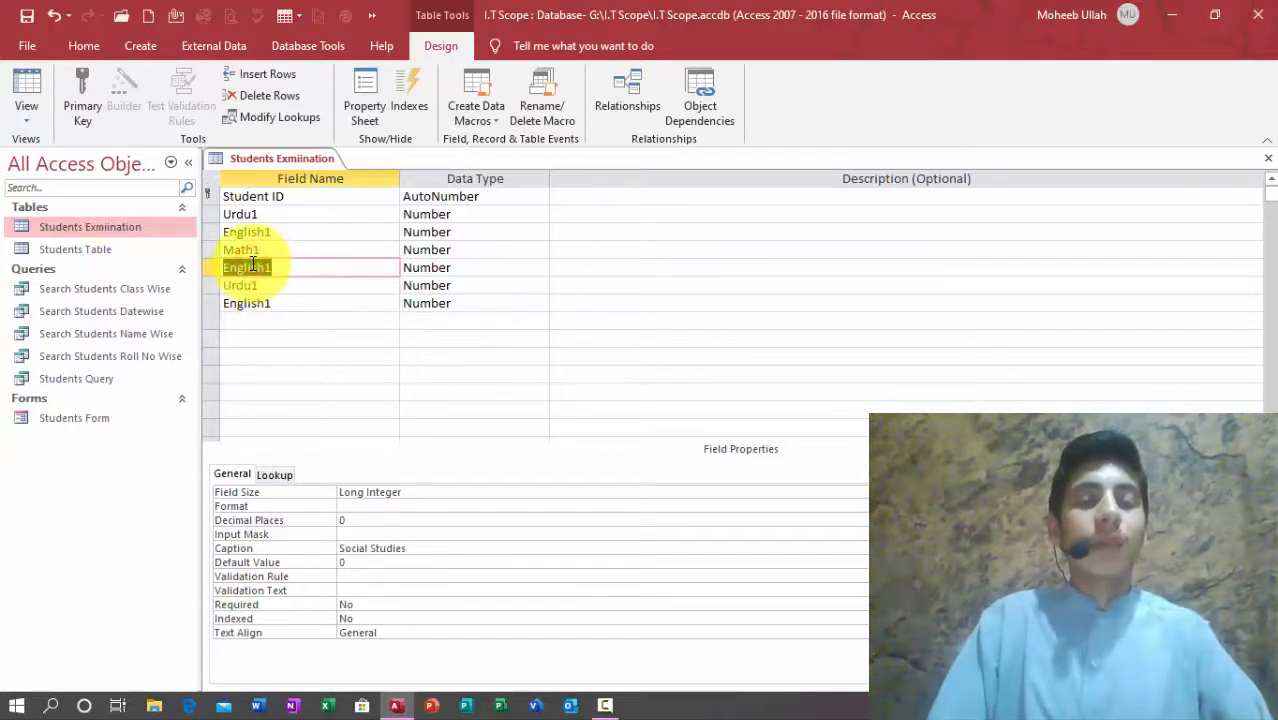
text(So)
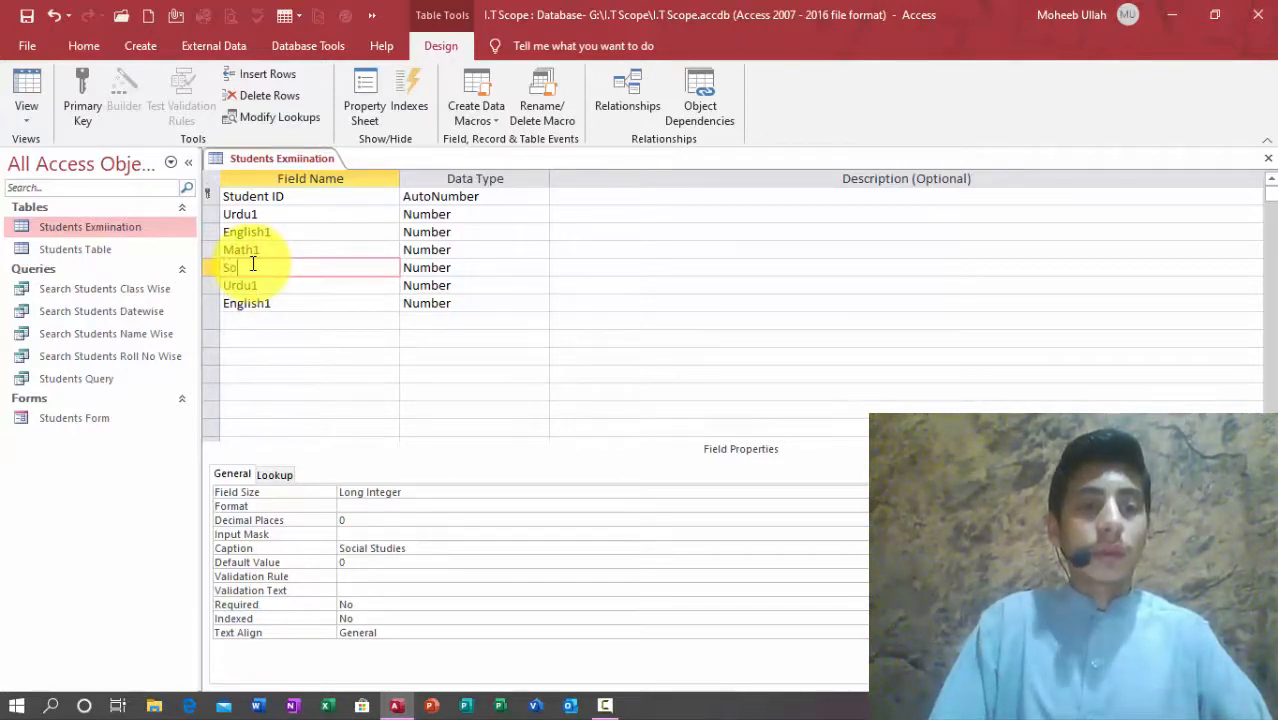
text(cial Studies)
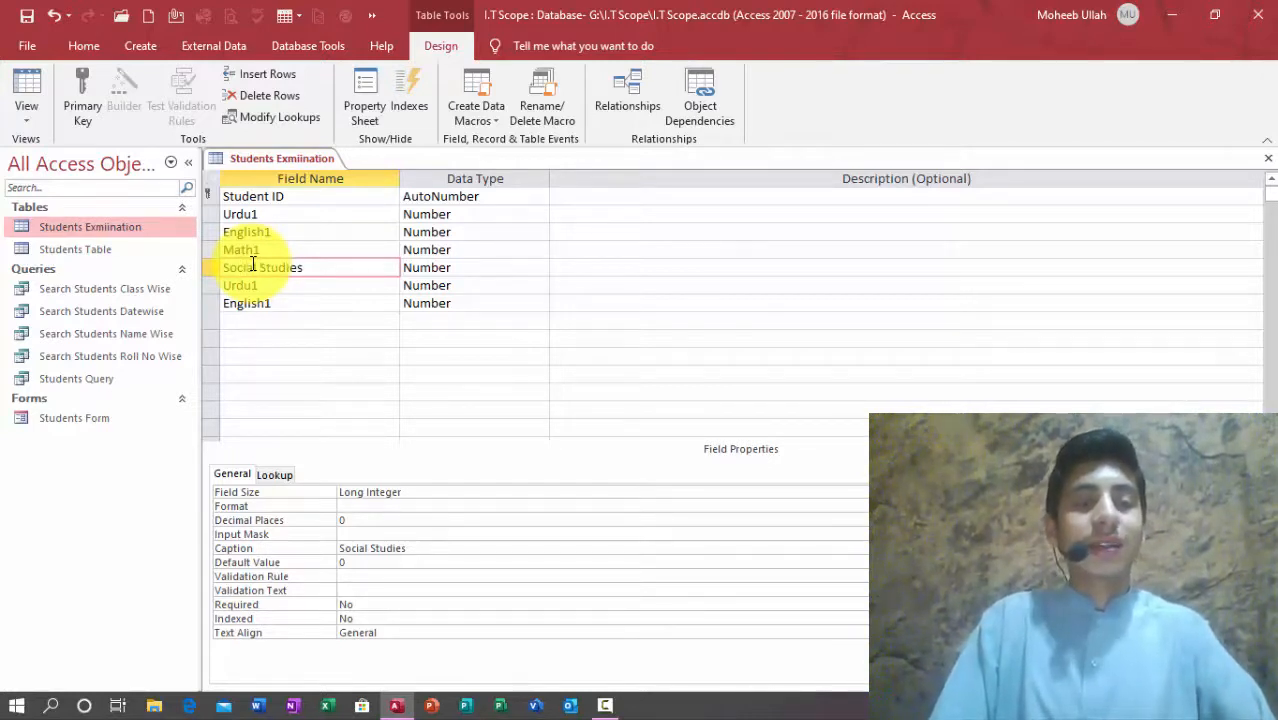
key(Tab)
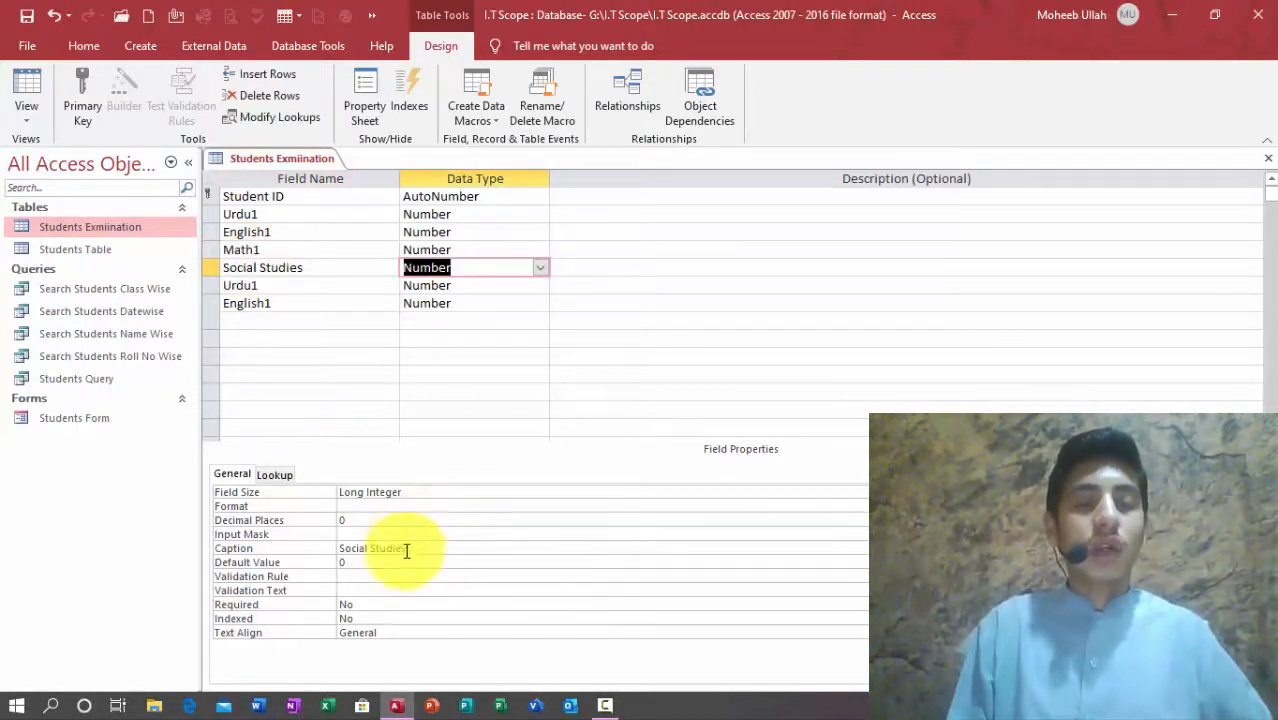
double_click(250, 290)
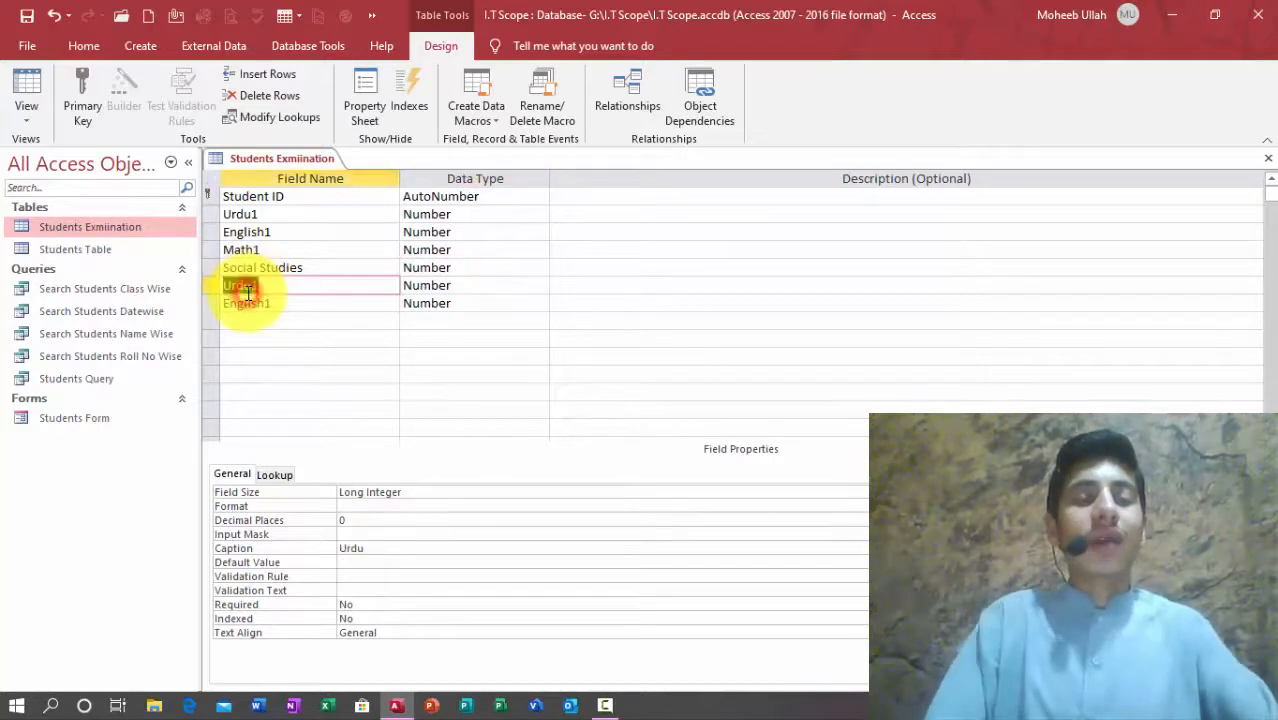
text(Science)
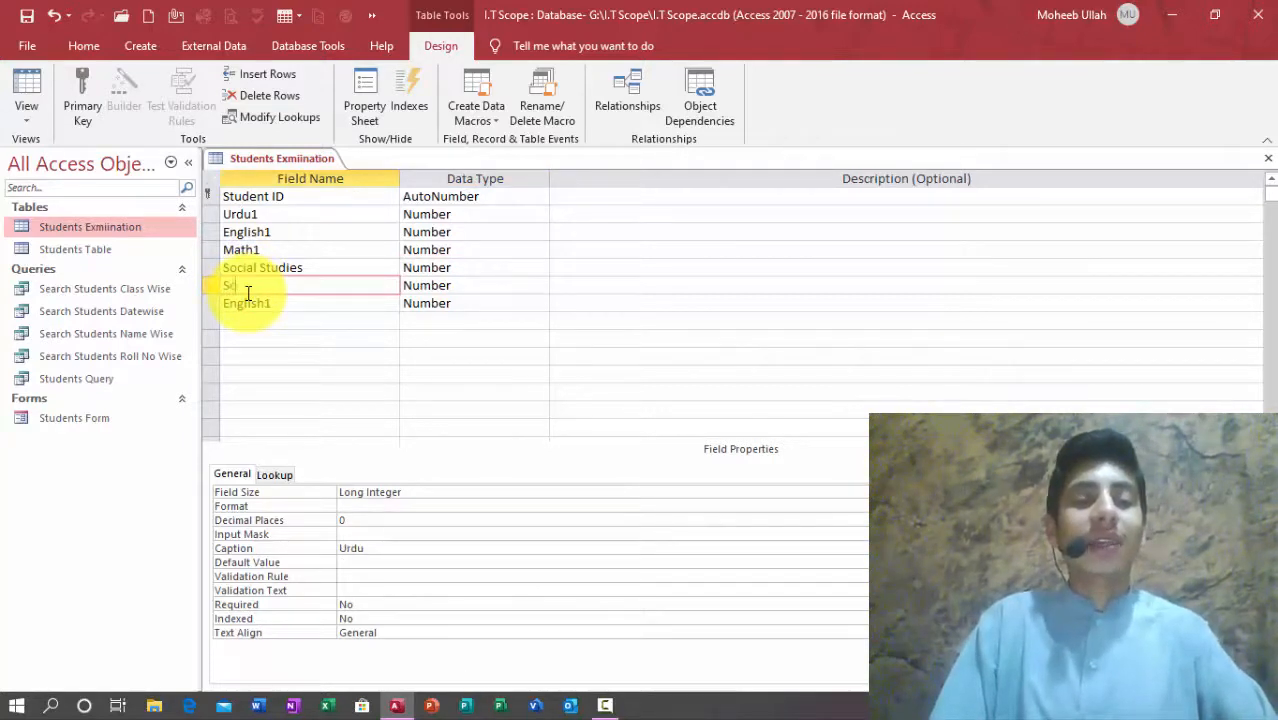
key(Tab)
key(Tab)
key(Tab)
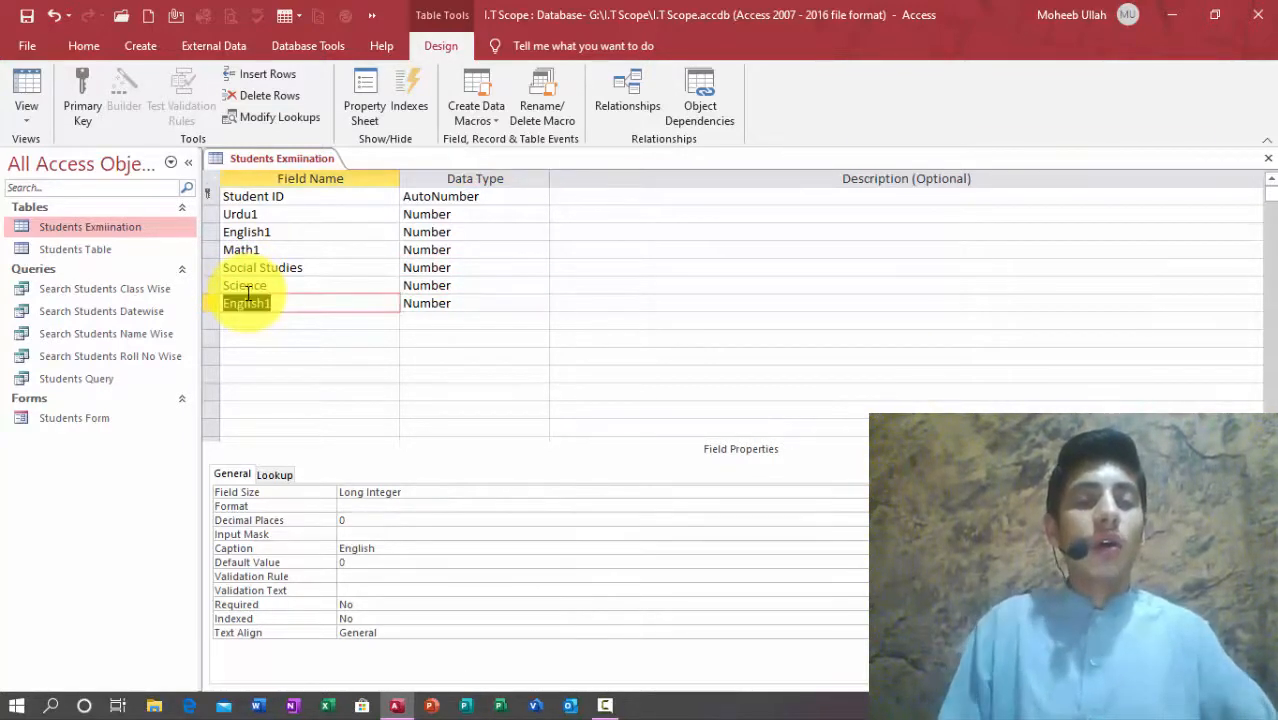
Step: Rename the fields Social Studies1 and Science1, and name the last copy G Knowledge
click(303, 268)
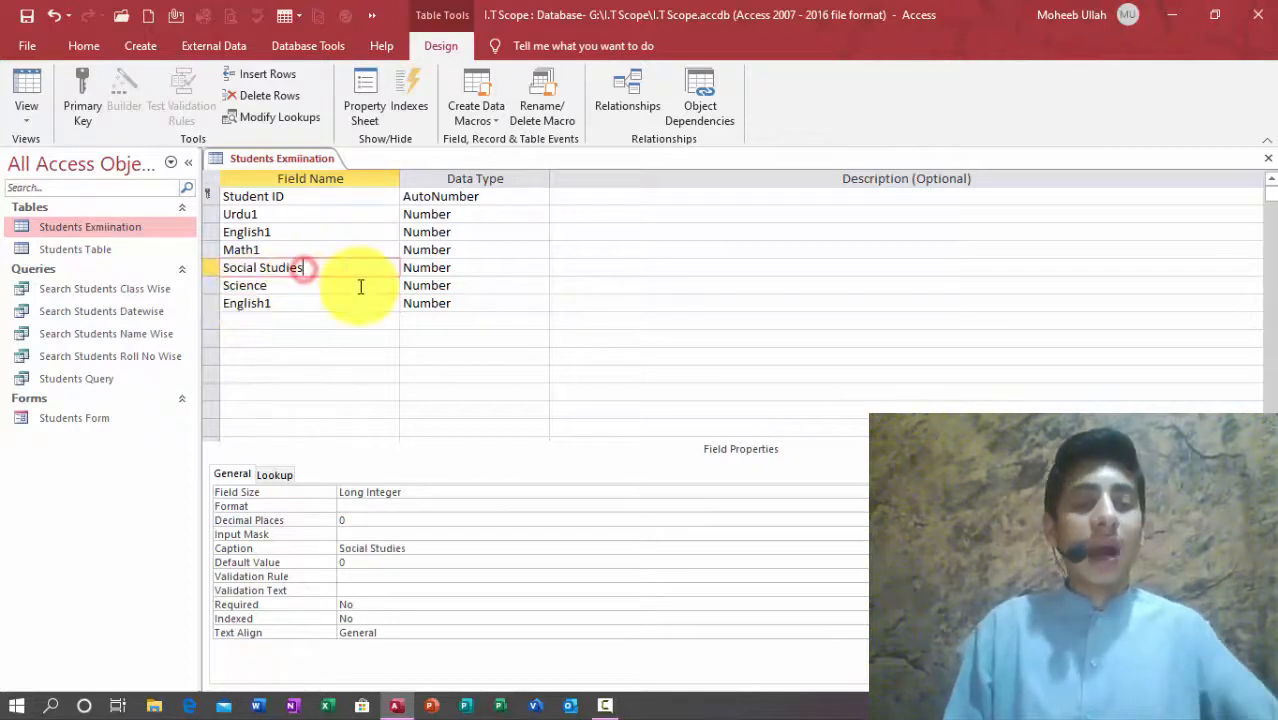
key(Down)
click(304, 285)
text(1)
key(Down)
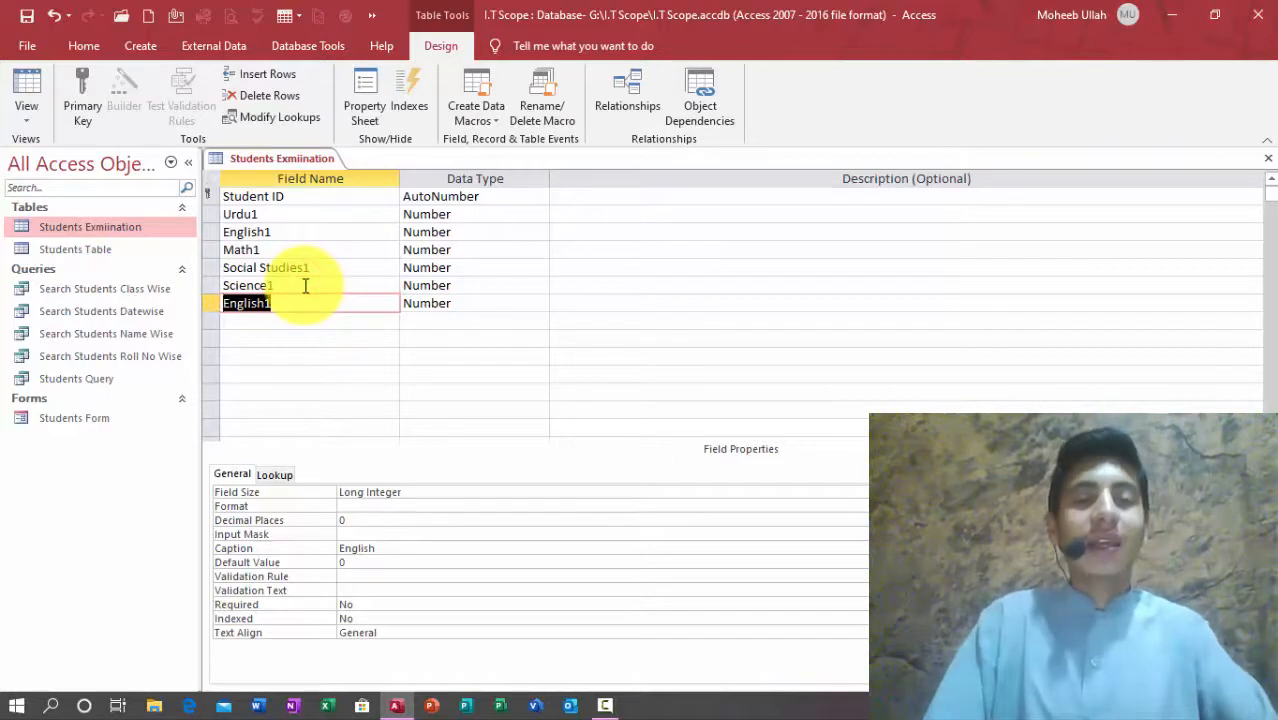
text(G)
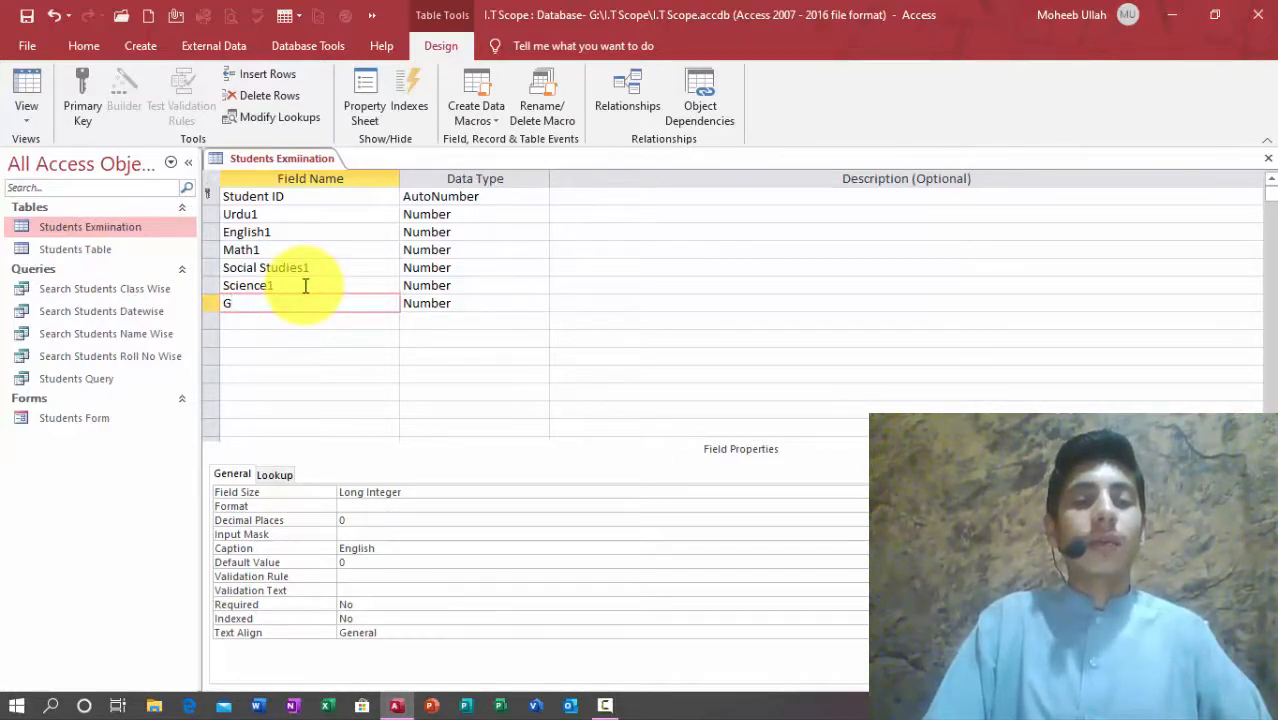
text( Knowledge)
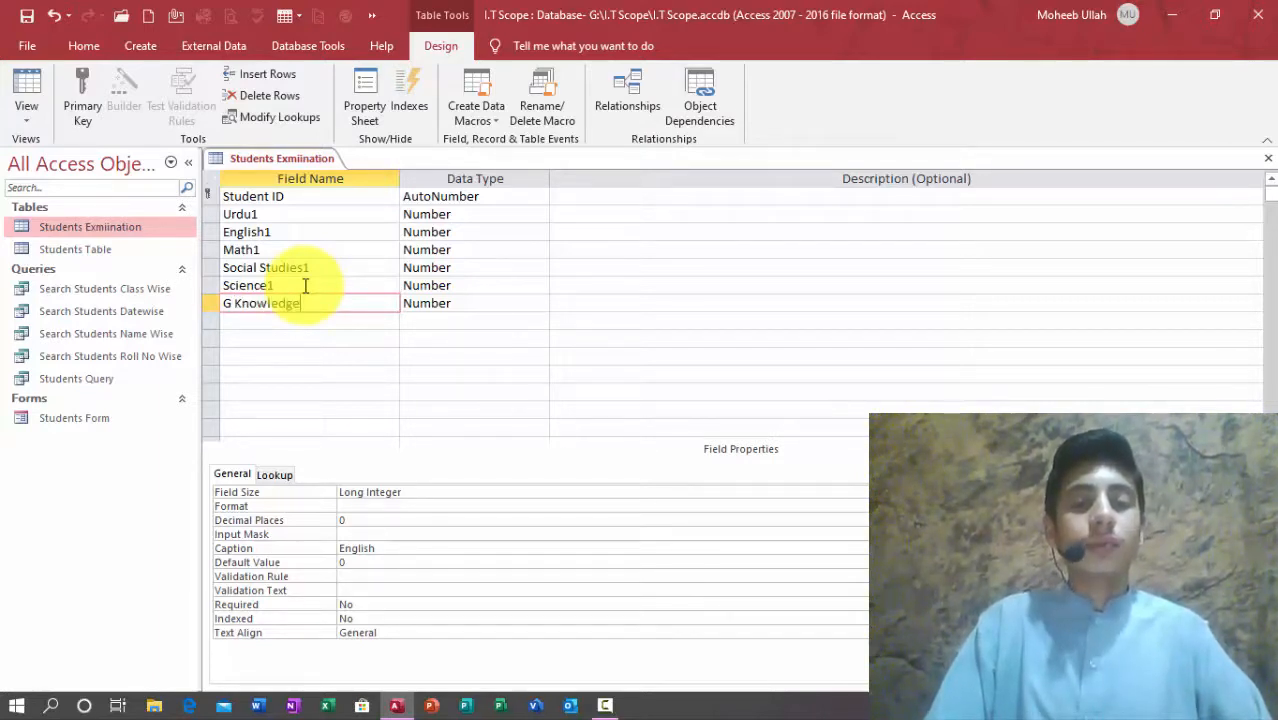
key(Tab)
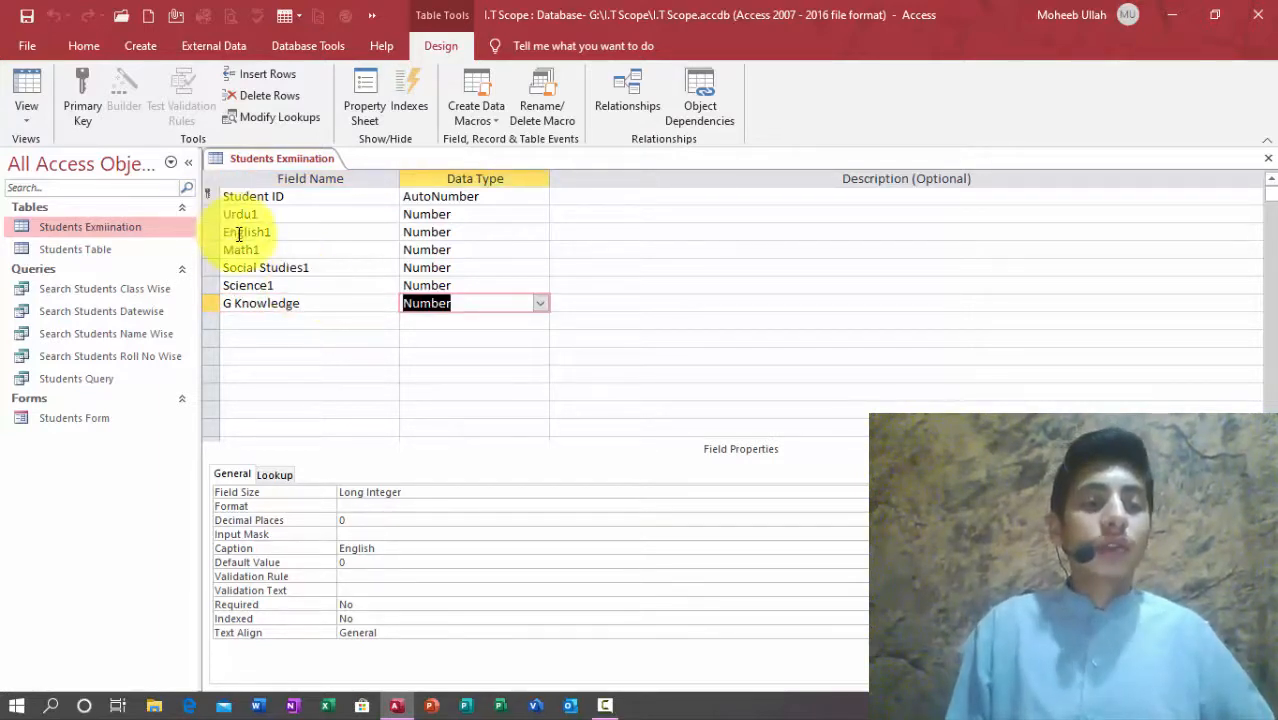
click(259, 321)
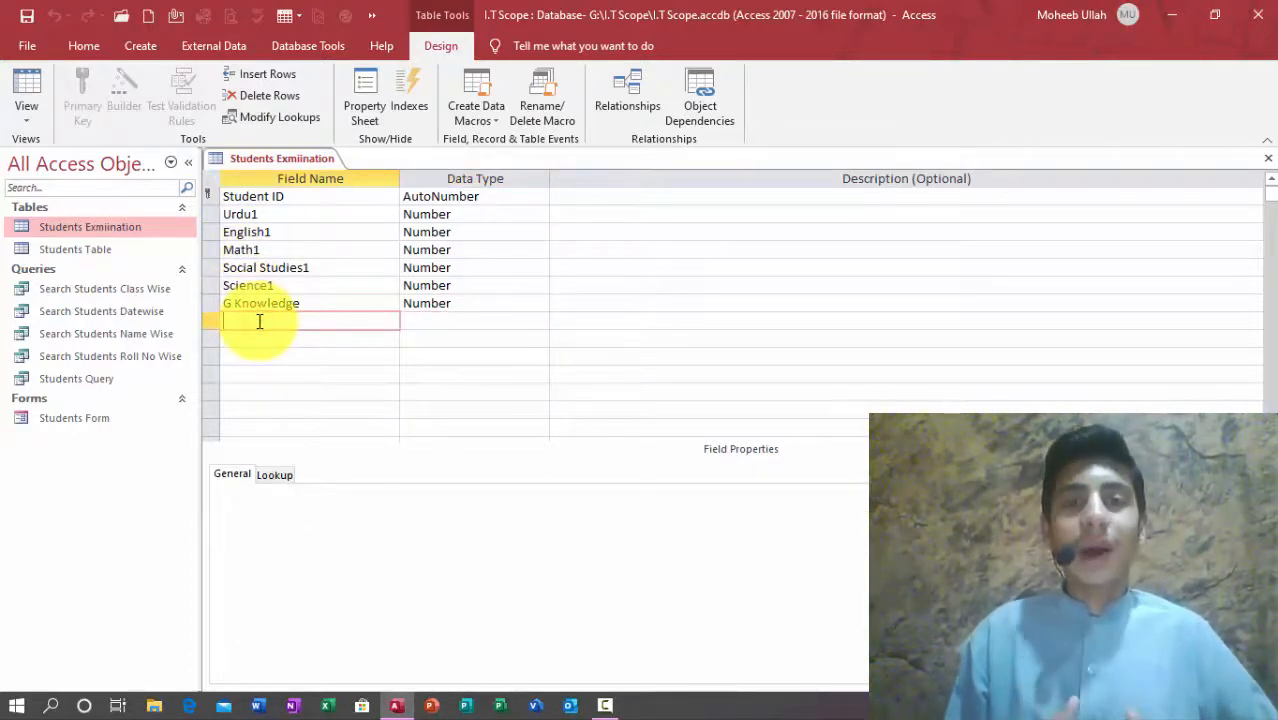
Step: Rename G Knowledge to G Knowledge1, add Total Marks1, and start the Lookup Wizard for it
click(309, 304)
text(1)
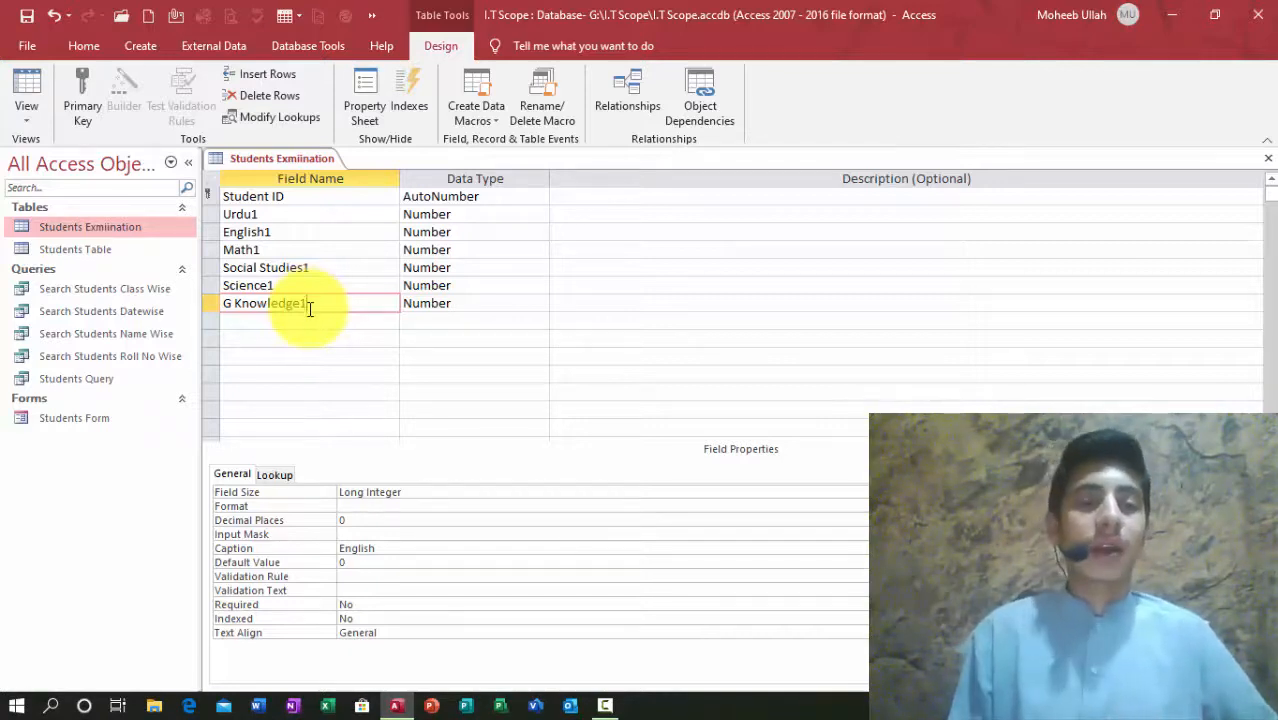
click(279, 320)
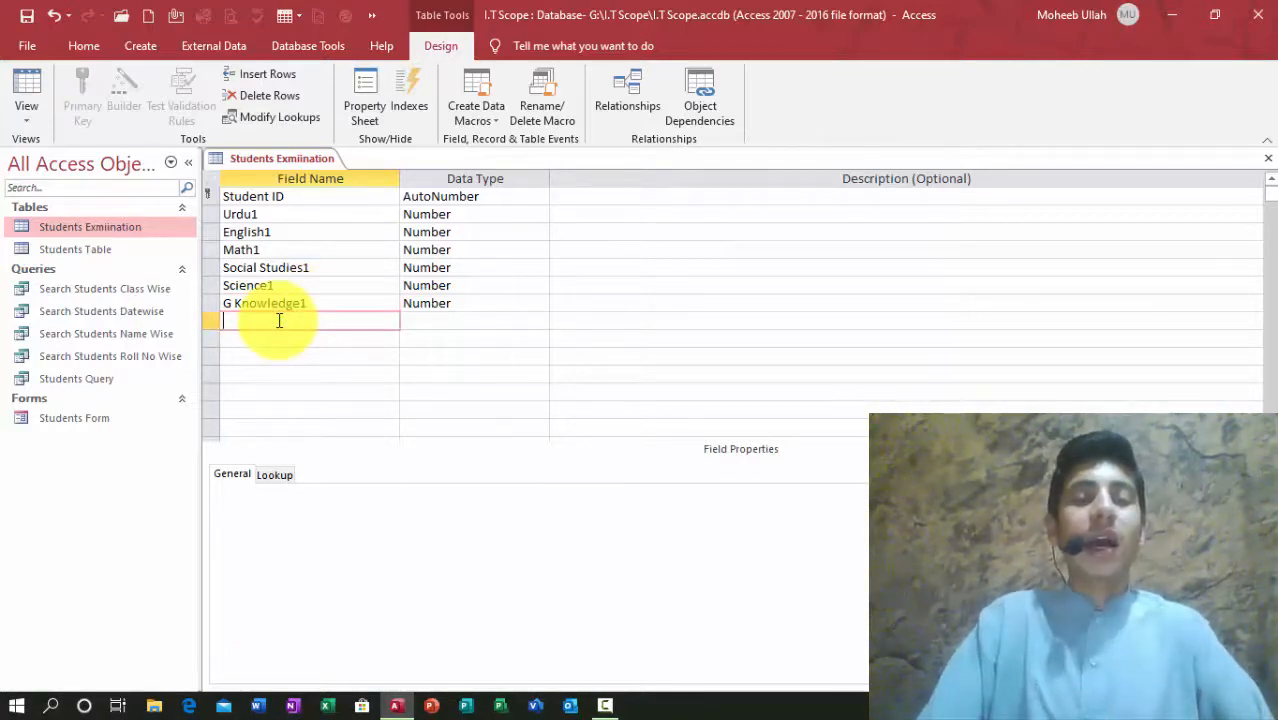
text(Total Marks1)
key(Tab)
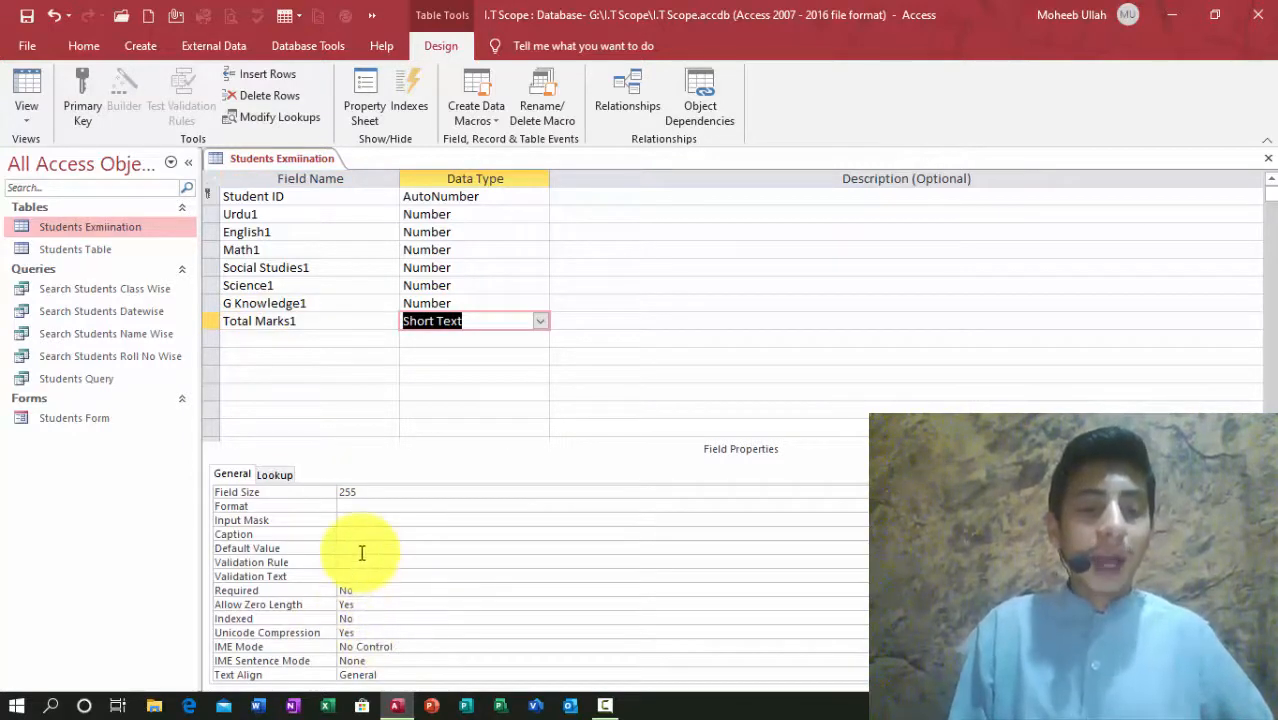
text(lookup Wizard...)
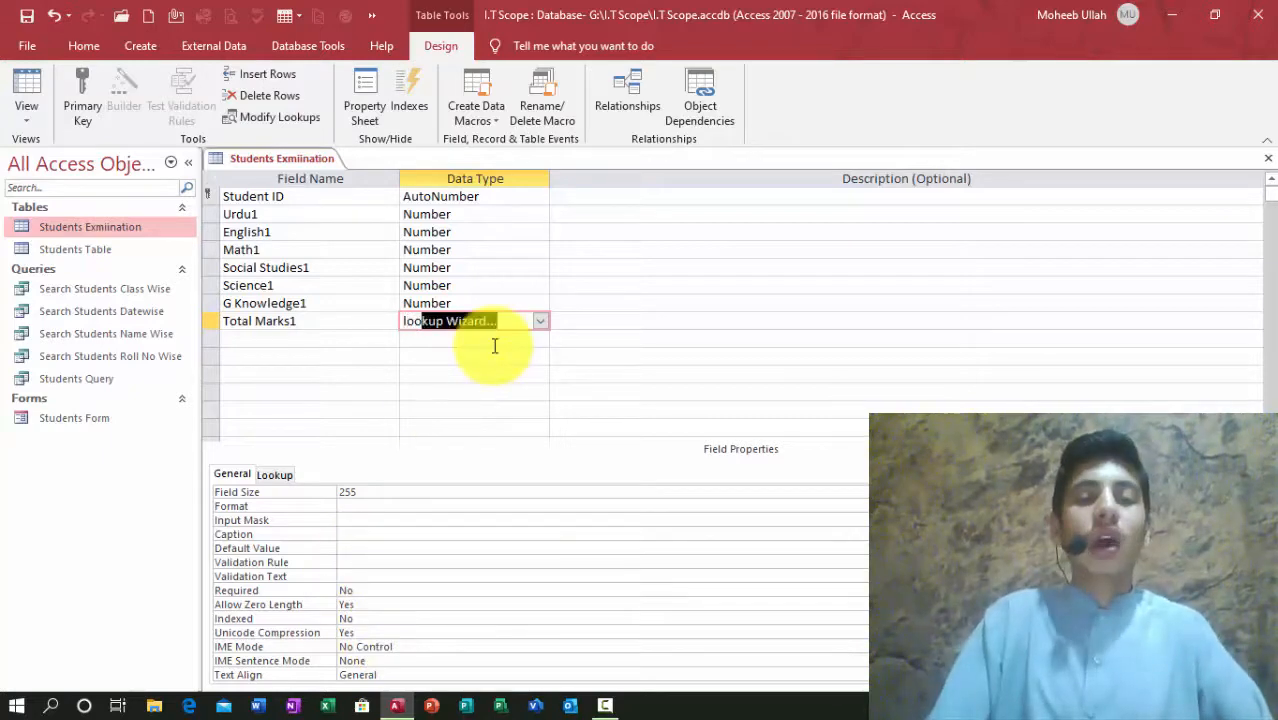
key(Return)
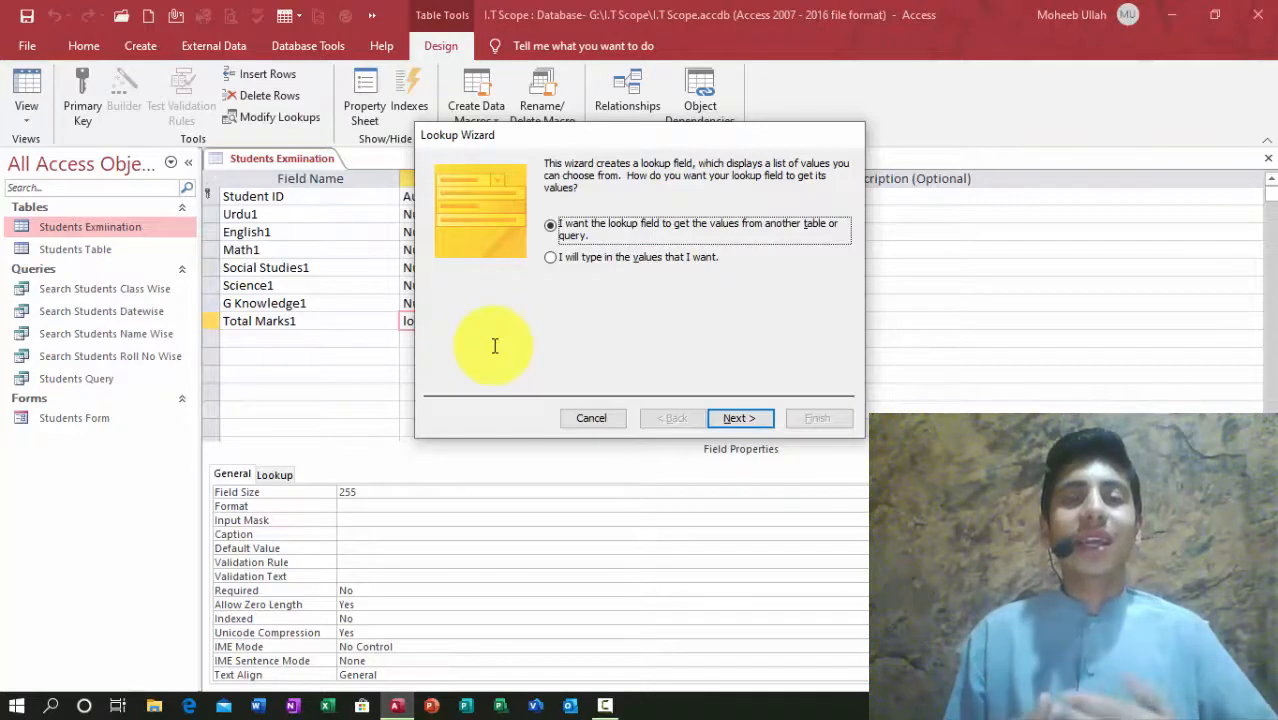
Step: Type your own lookup values for Total Marks1: 50 through 1000 in steps of 50 in Col1
click(575, 262)
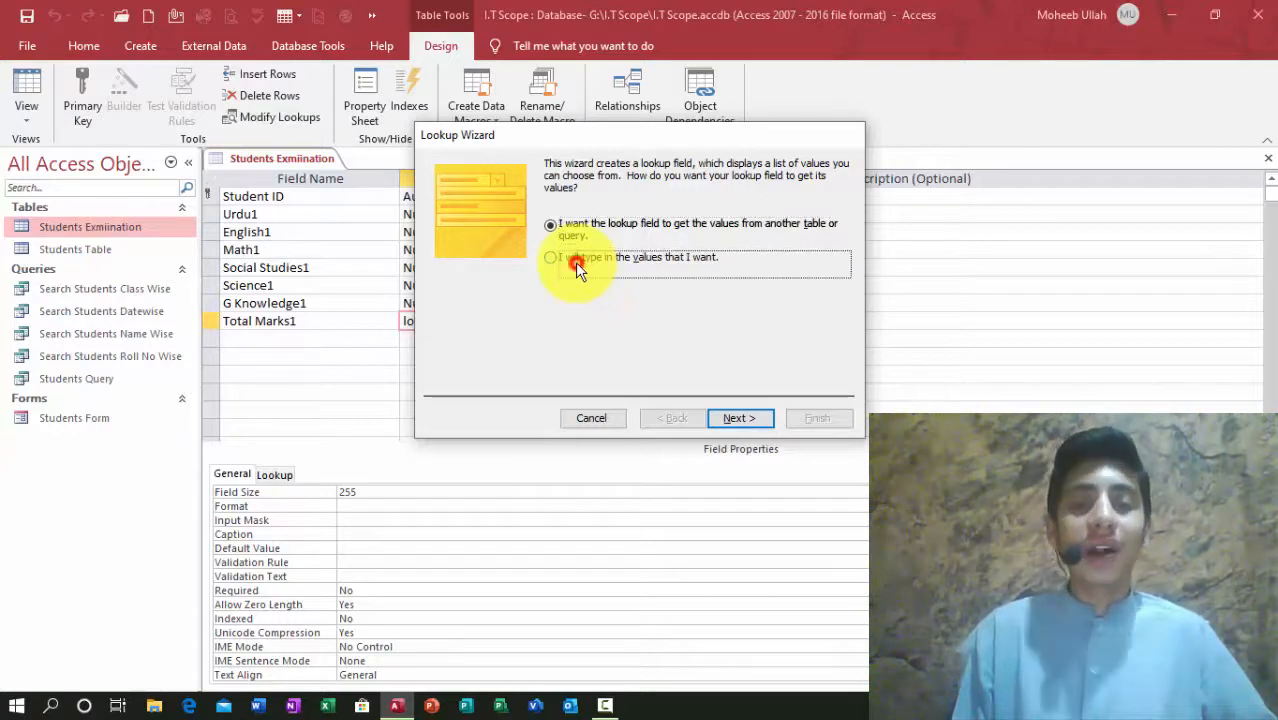
click(736, 418)
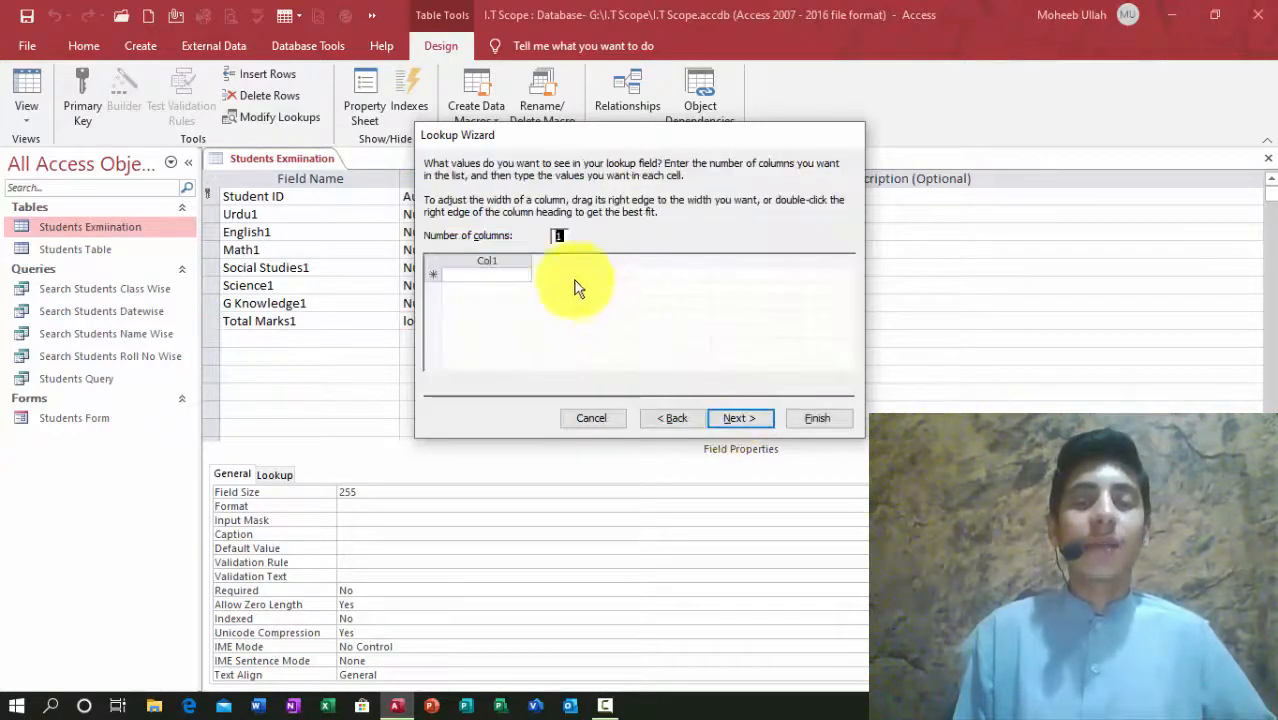
click(499, 276)
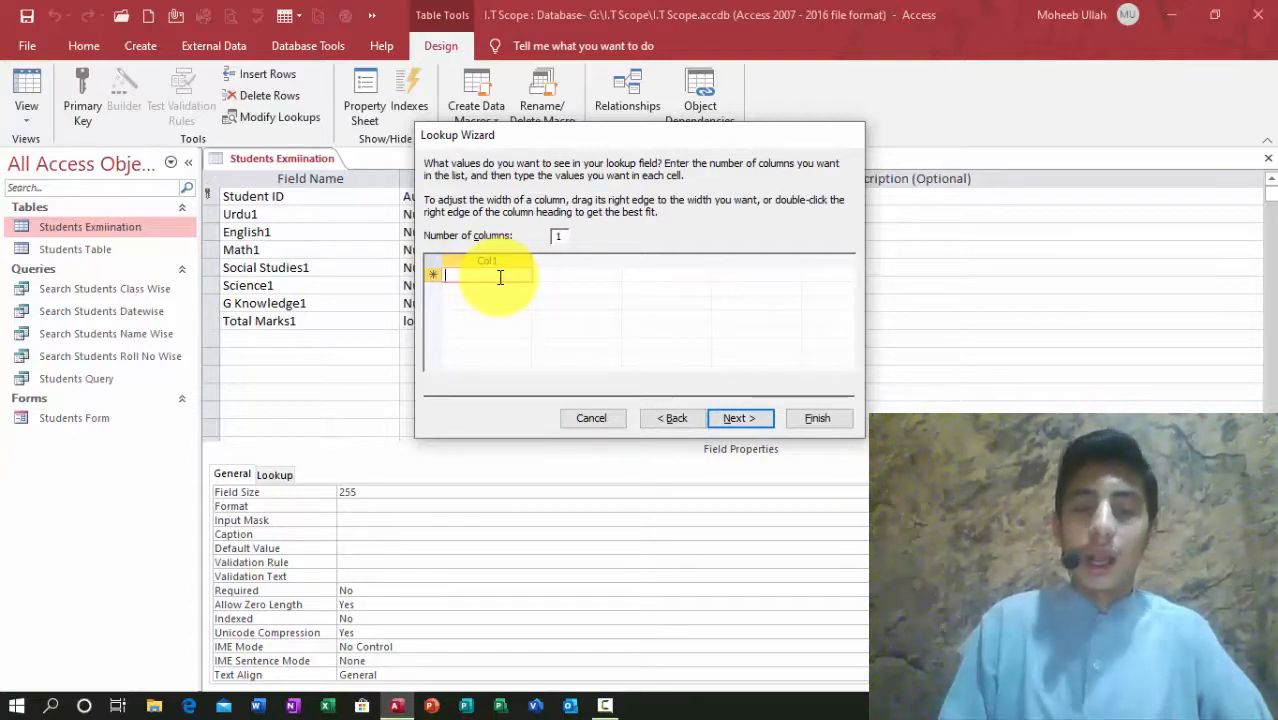
text(50)
key(Return)
text(100)
key(Return)
text(150)
key(Return)
text(200)
key(Return)
text(250)
key(Return)
text(300)
key(Return)
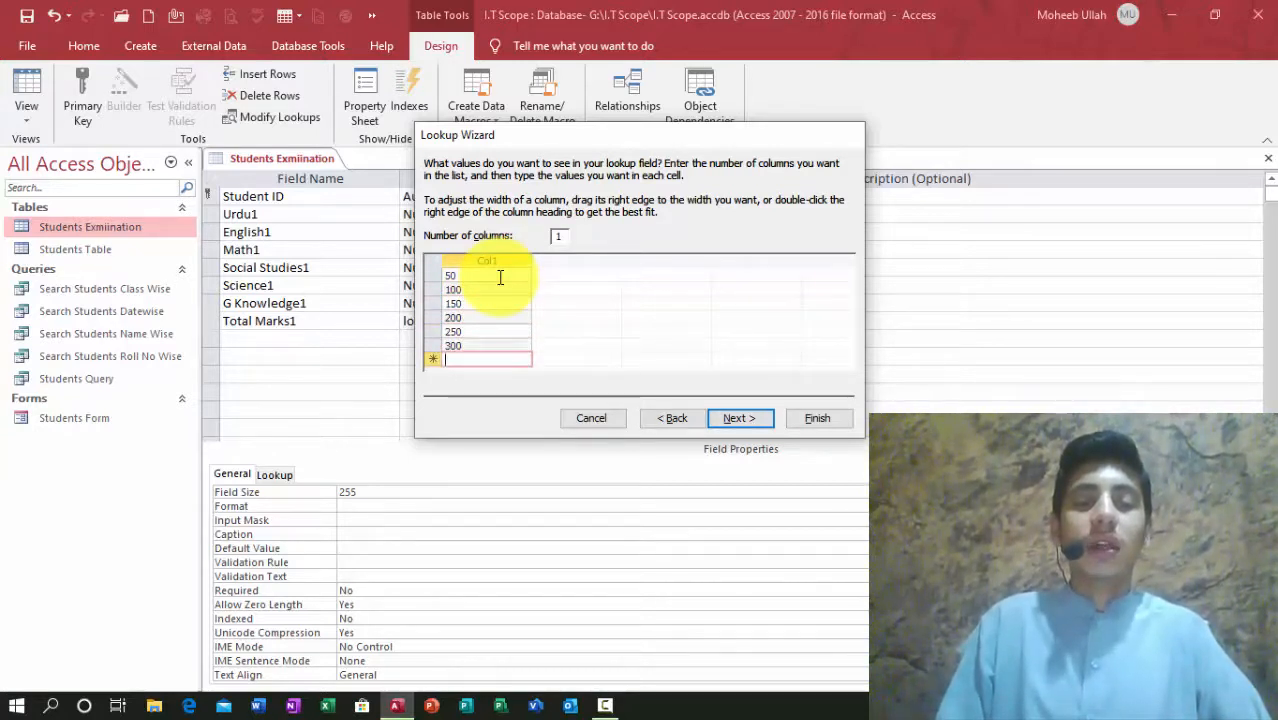
text(350)
key(Return)
text(400)
key(Return)
text(450)
key(Return)
text(4)
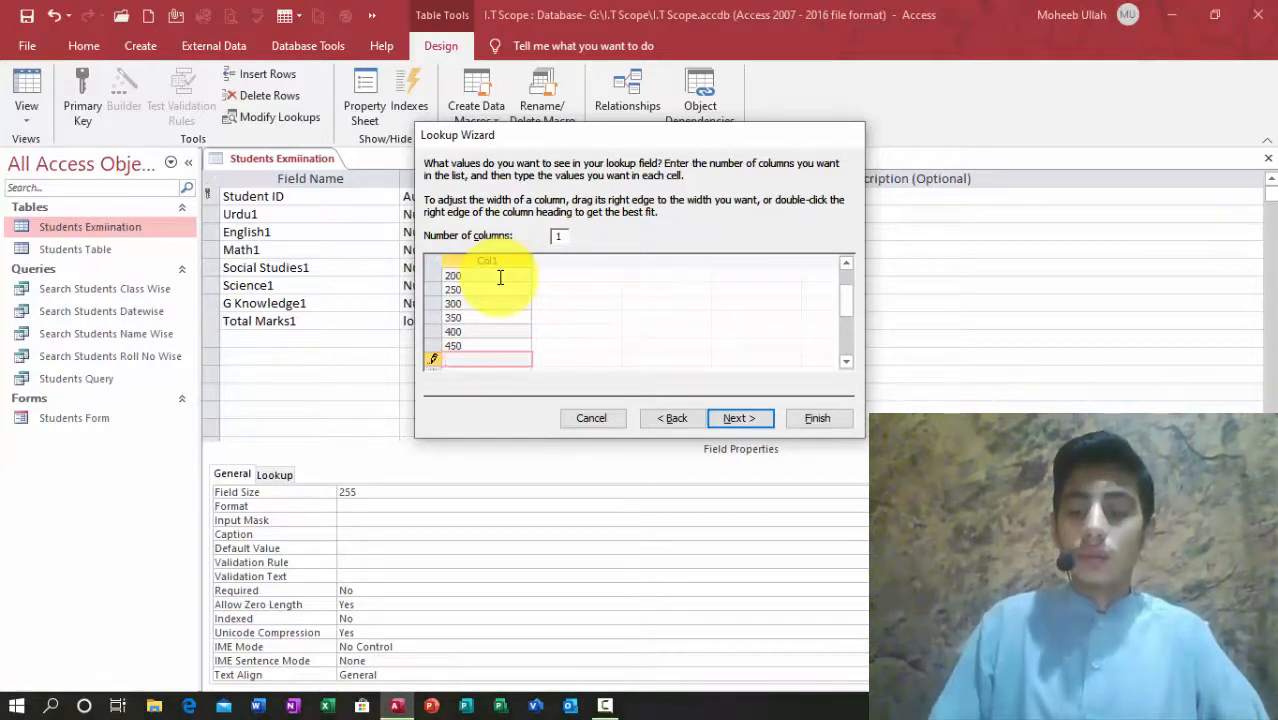
text(00)
key(Return)
text(550)
key(Return)
text(600)
key(Return)
text(650)
key(Return)
text(6)
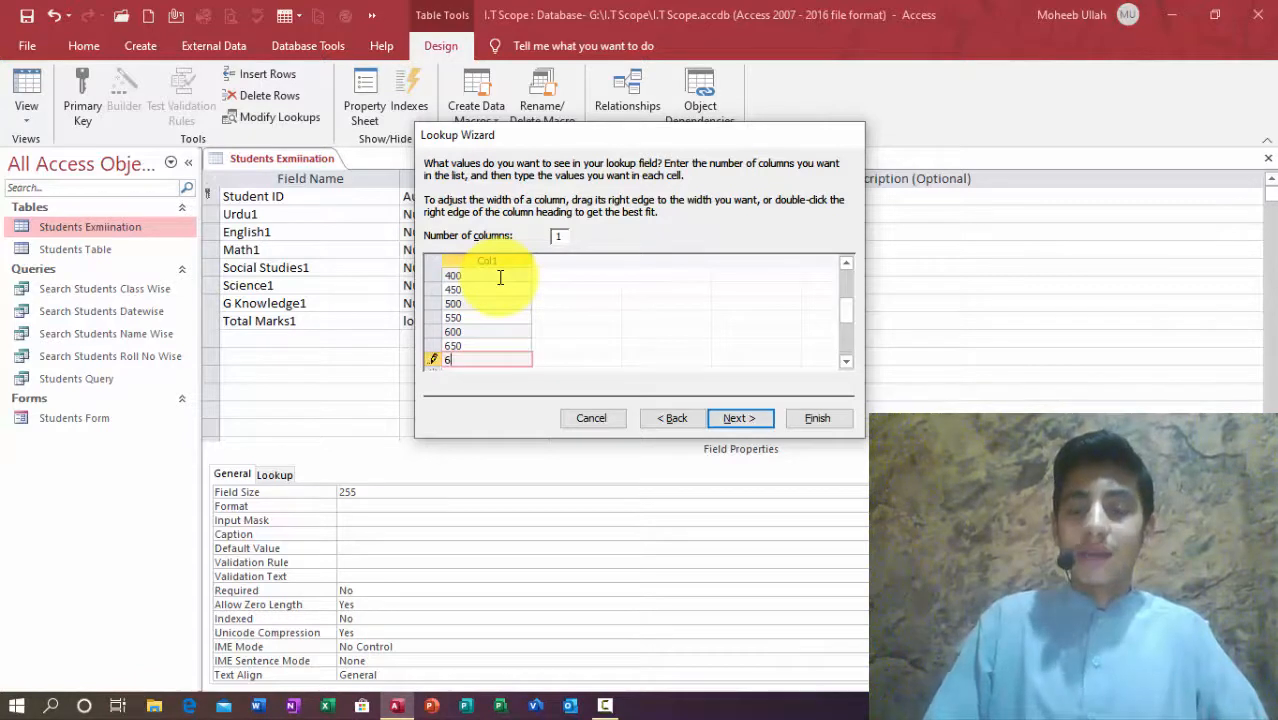
text(00)
key(Return)
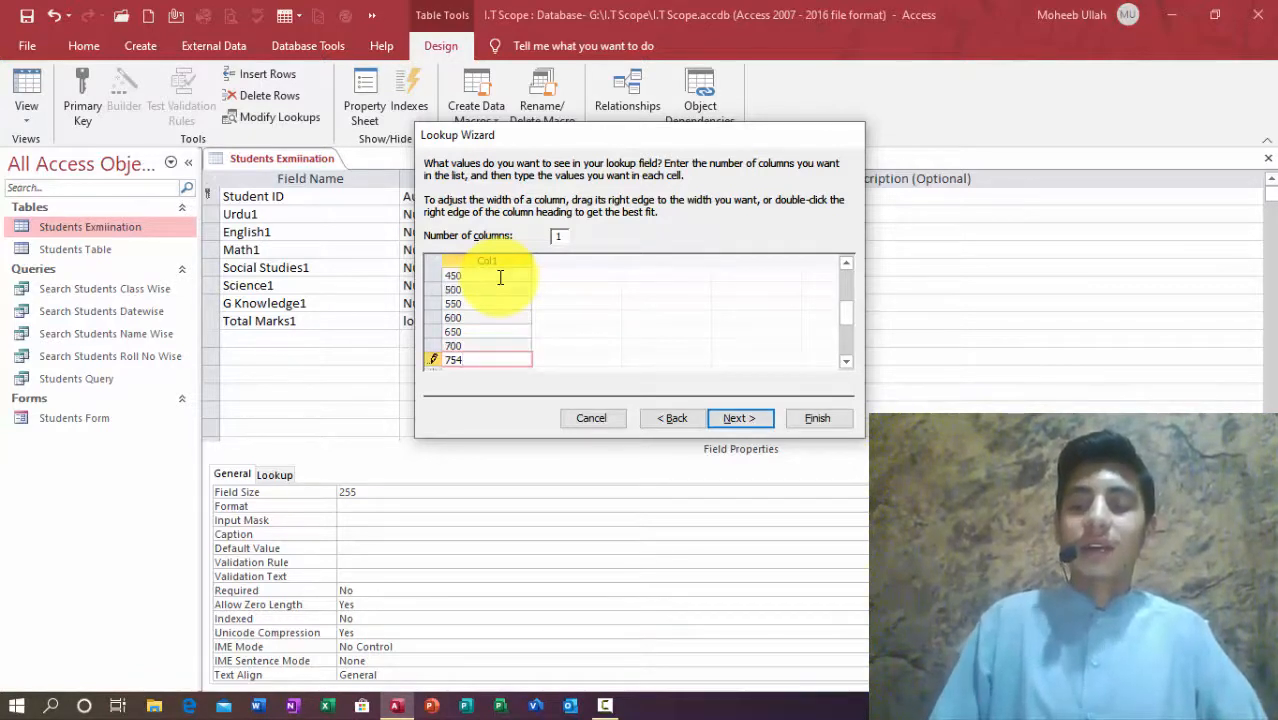
text(75)
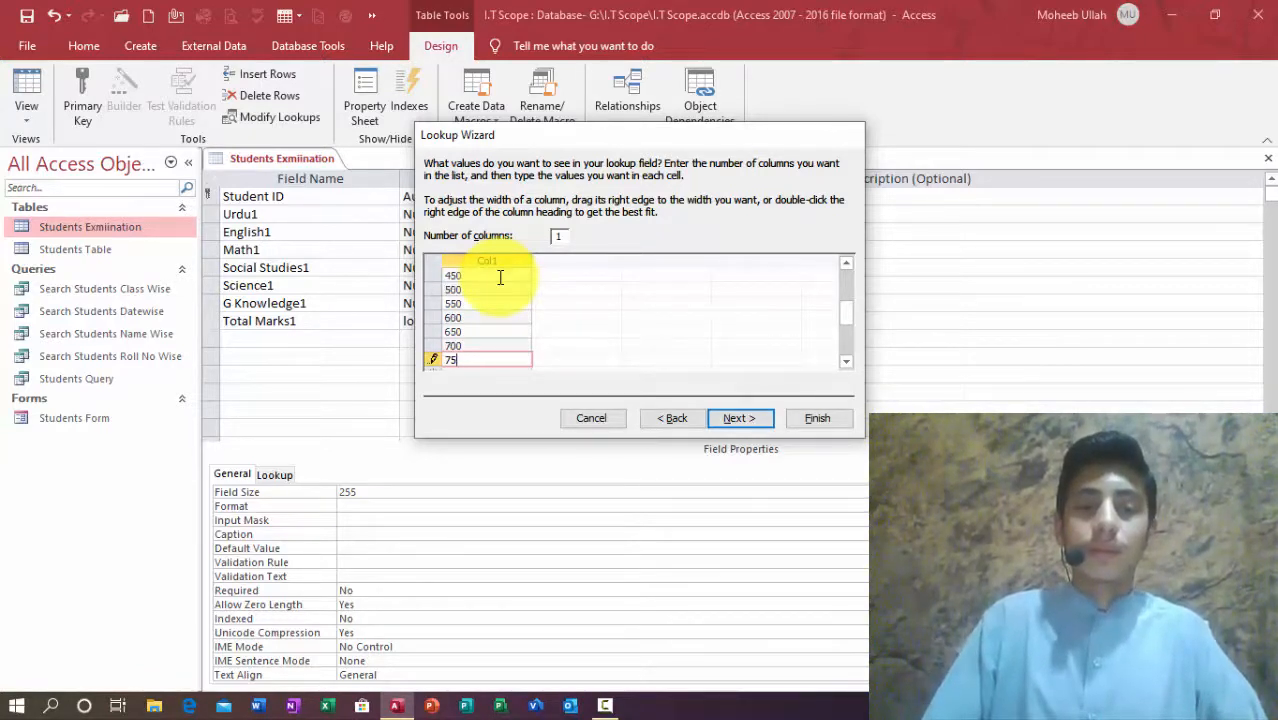
text(0)
key(Return)
text(800)
key(Return)
text(850)
key(Return)
text(900)
key(Return)
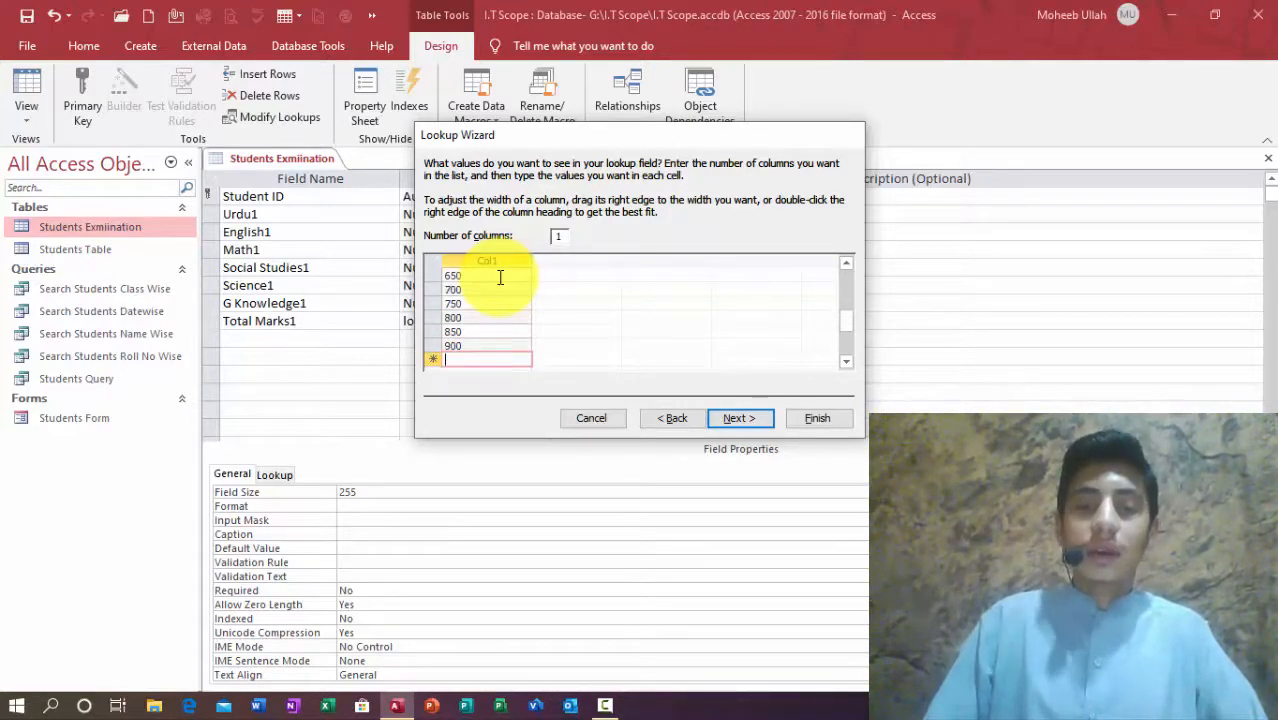
text(1000)
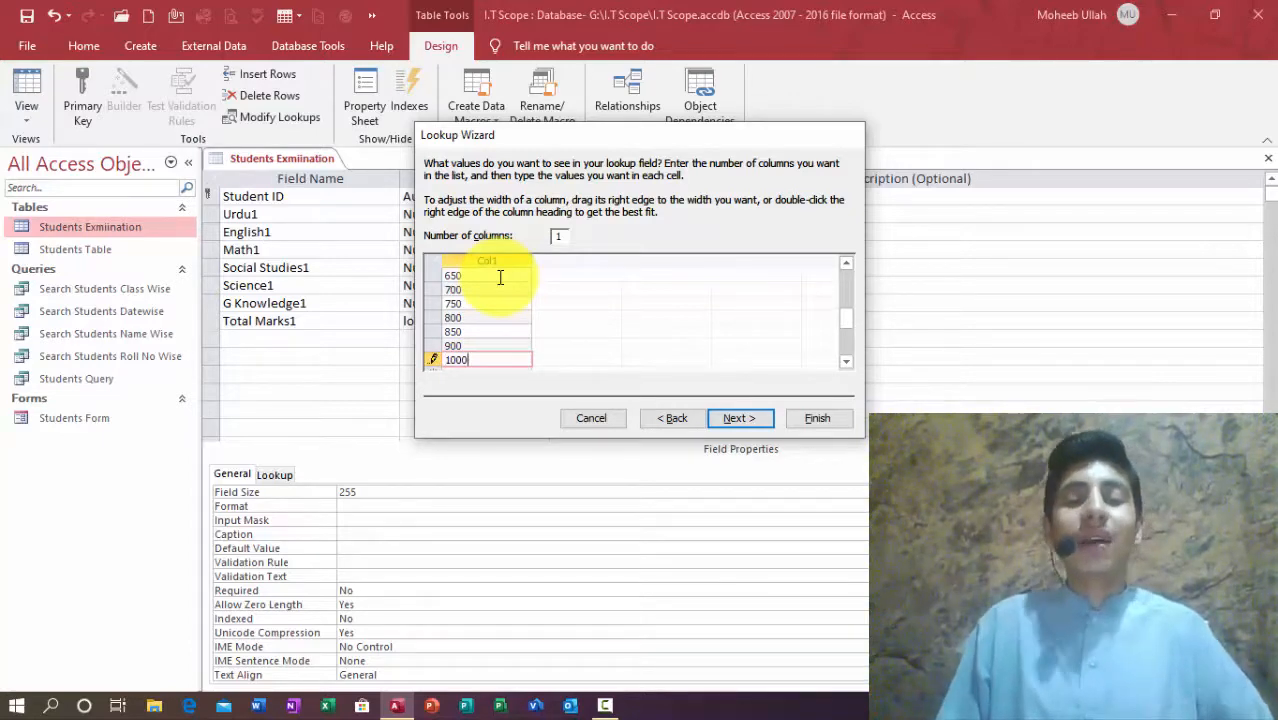
Step: Finish the Lookup Wizard and review Total Marks1's Lookup properties
key(alt+n)
click(816, 420)
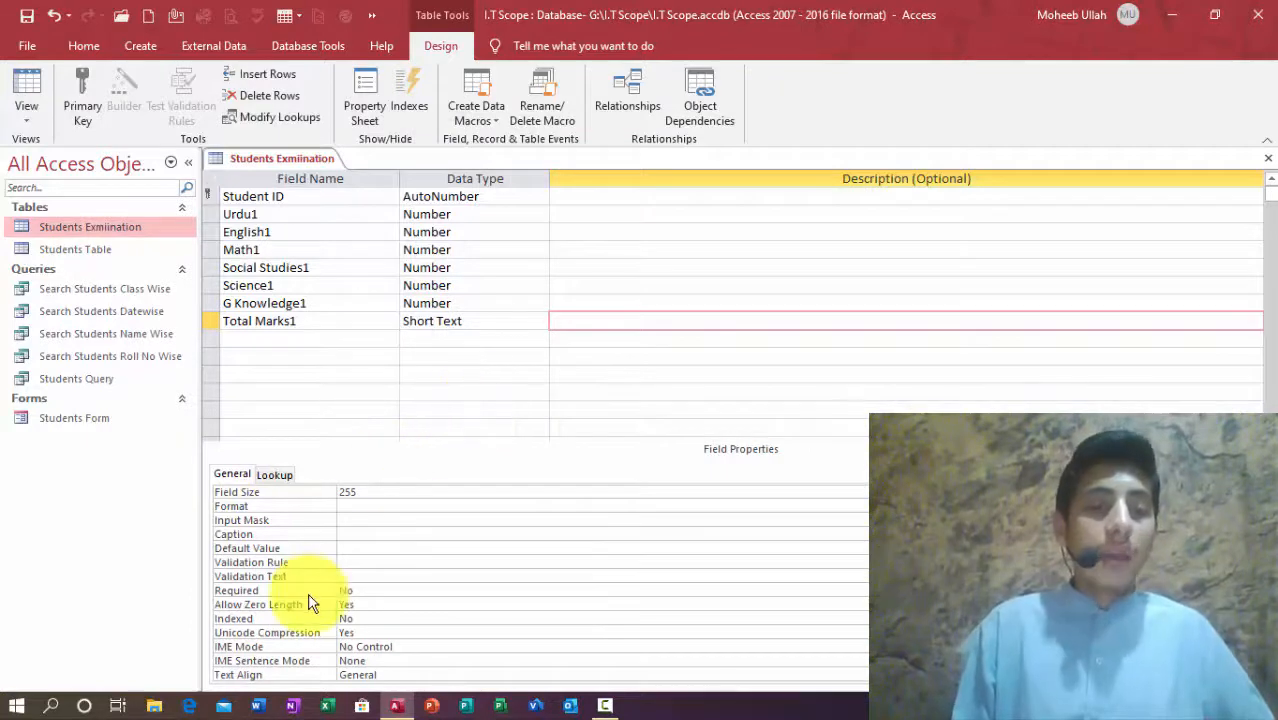
click(274, 475)
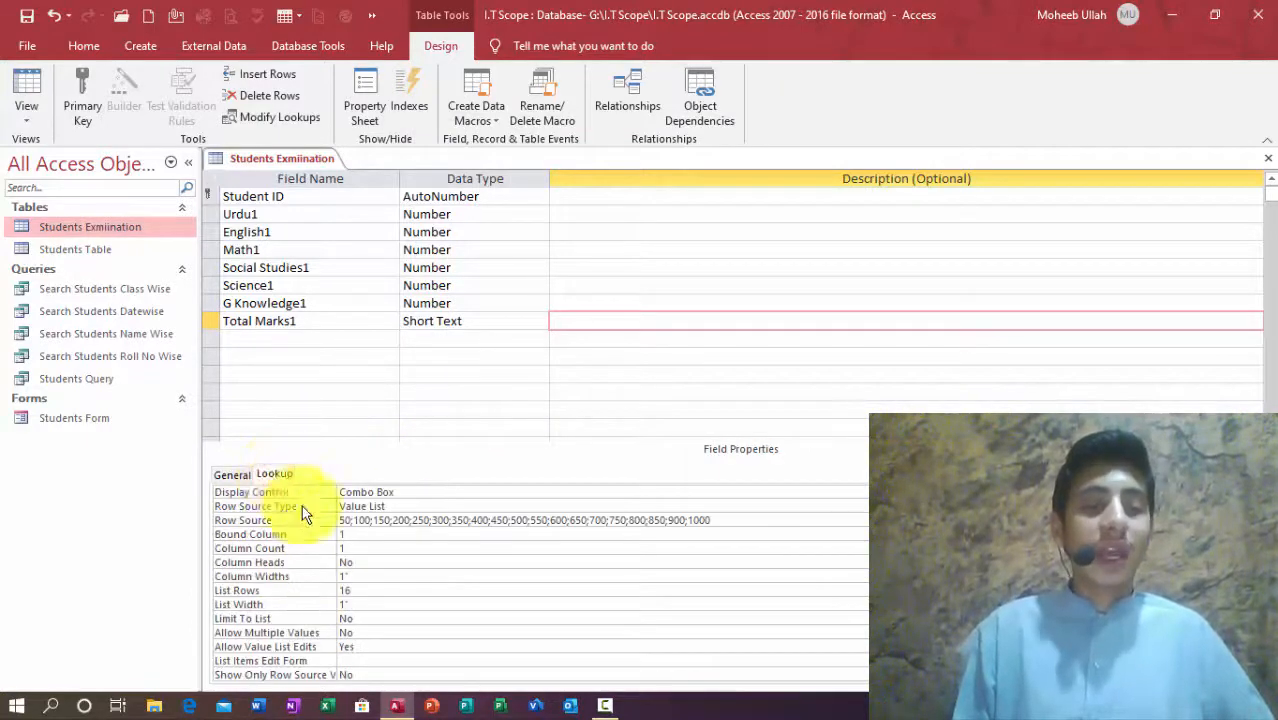
click(368, 648)
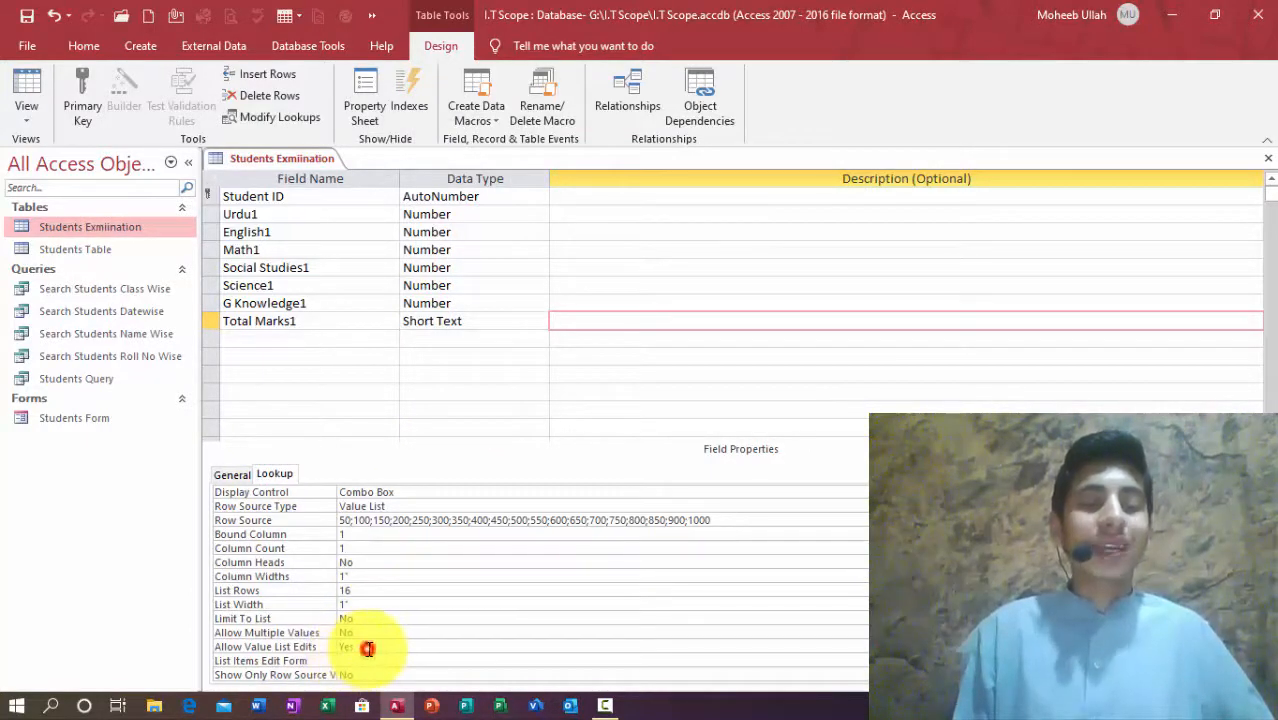
Step: Add an Obtained Marks1 field with the Calculated data type
click(252, 337)
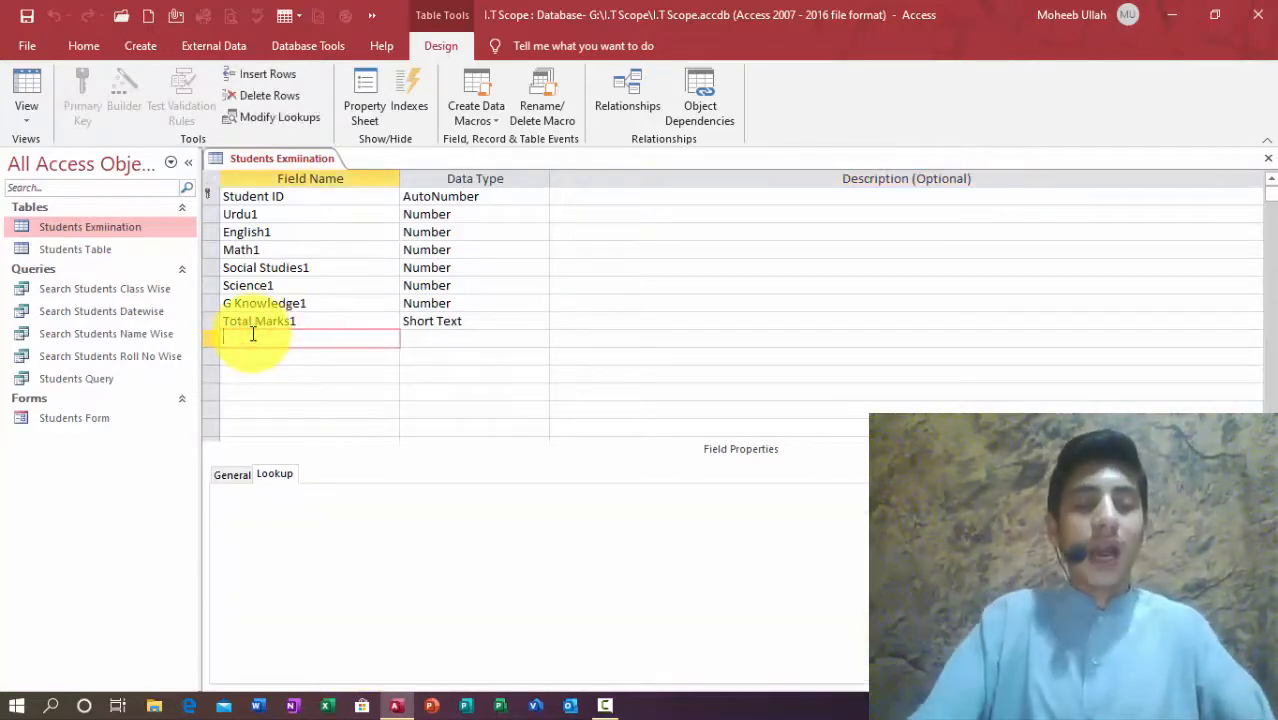
text(bta)
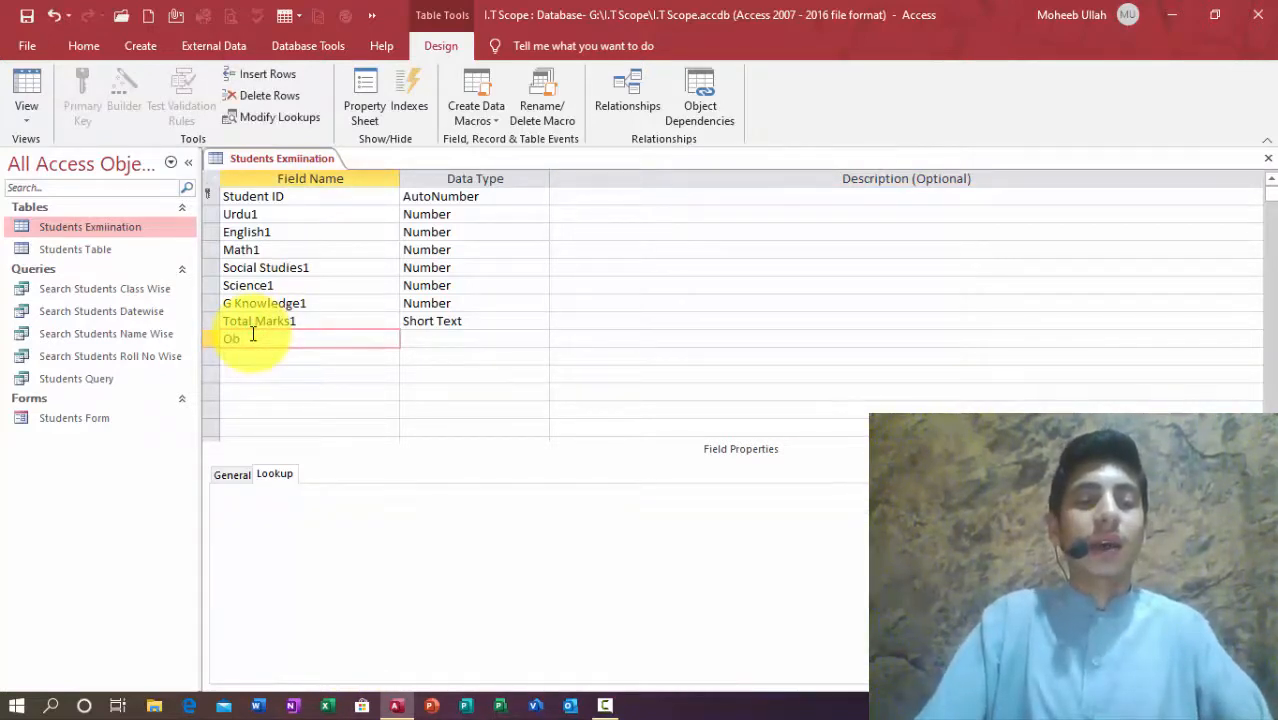
text(ined Marks1)
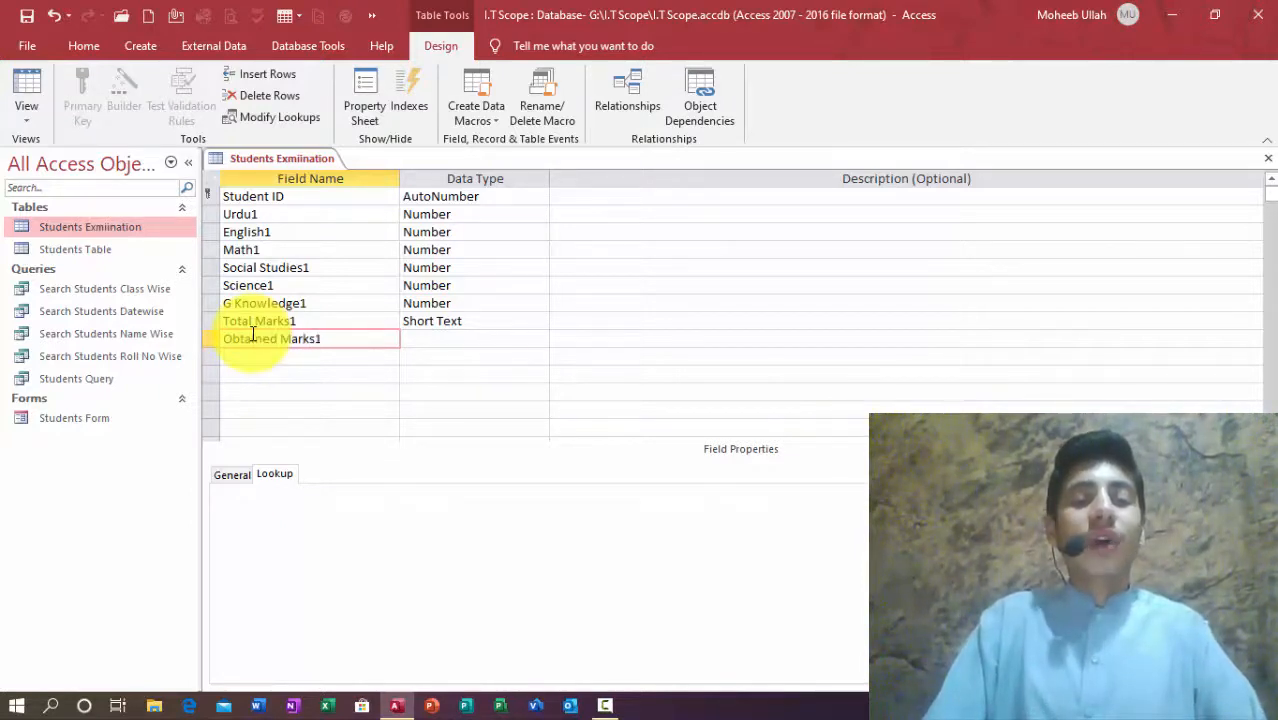
key(Tab)
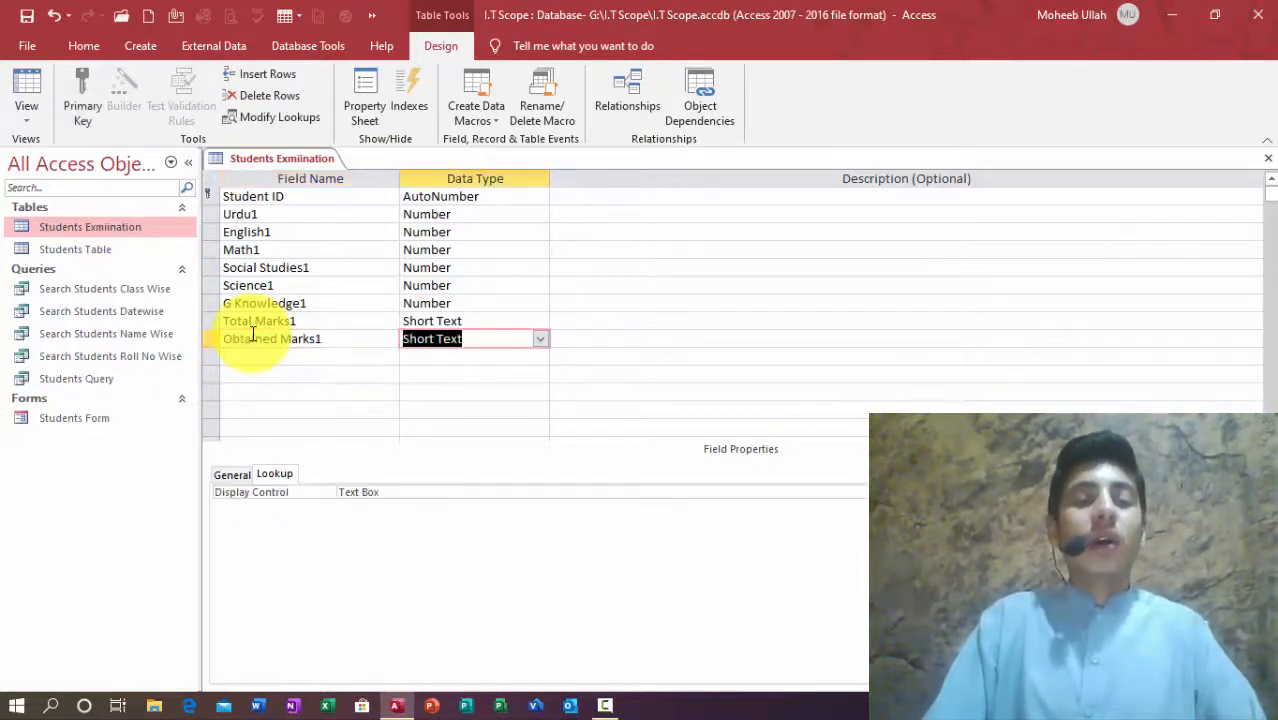
text(calculated)
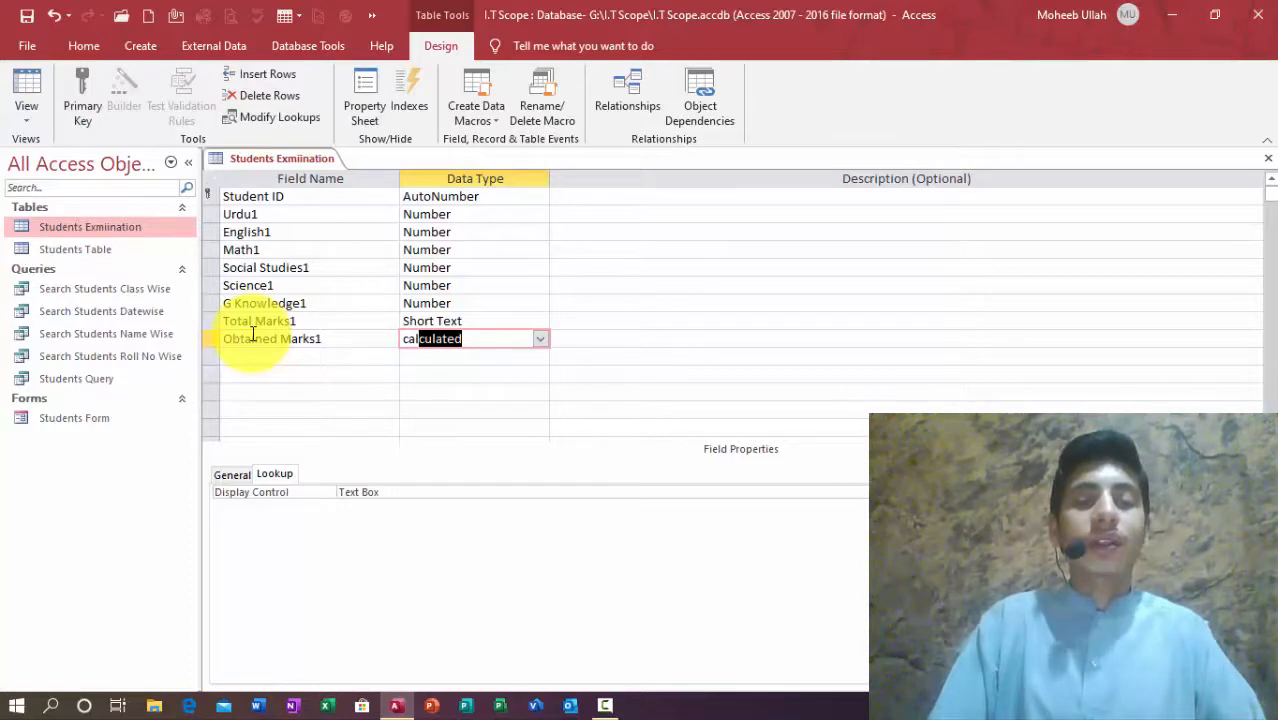
key(Return)
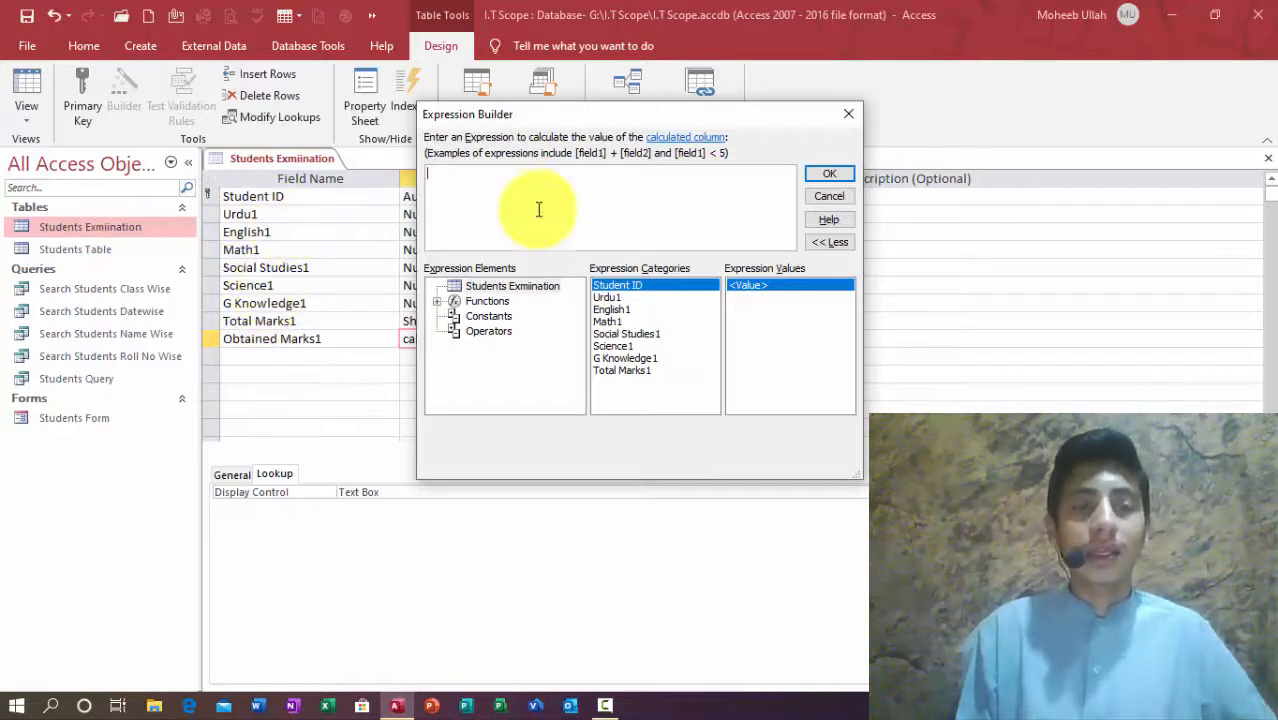
Step: Build the expression Urdu1+English1+Math1+Science1+Social Studies1+G Knowledge1 and confirm it
double_click(605, 297)
text(+)
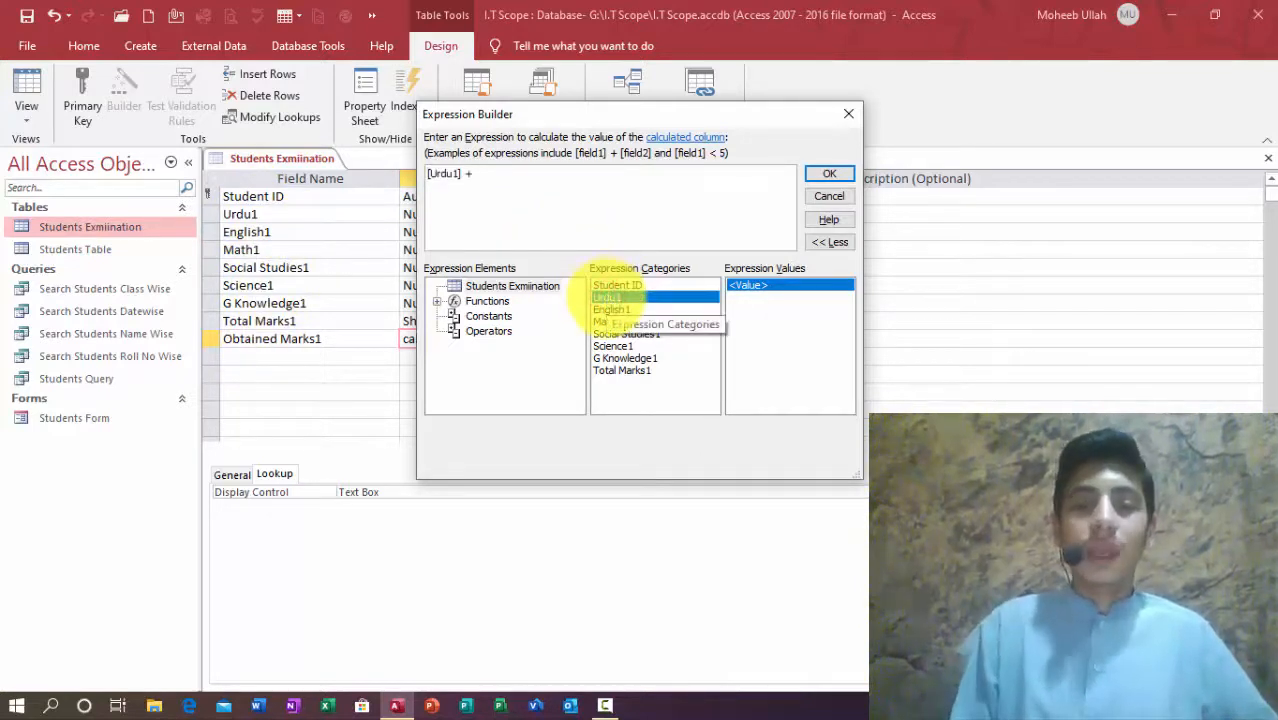
double_click(606, 310)
text(+)
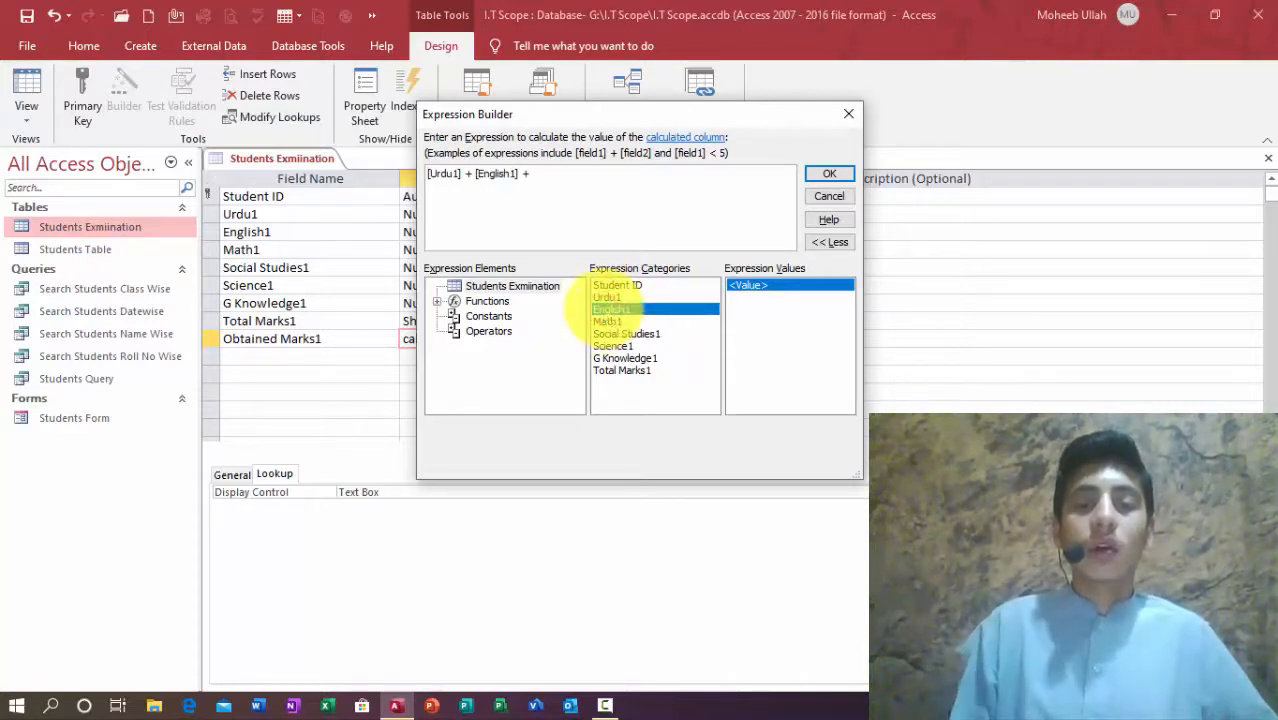
double_click(604, 322)
text(+)
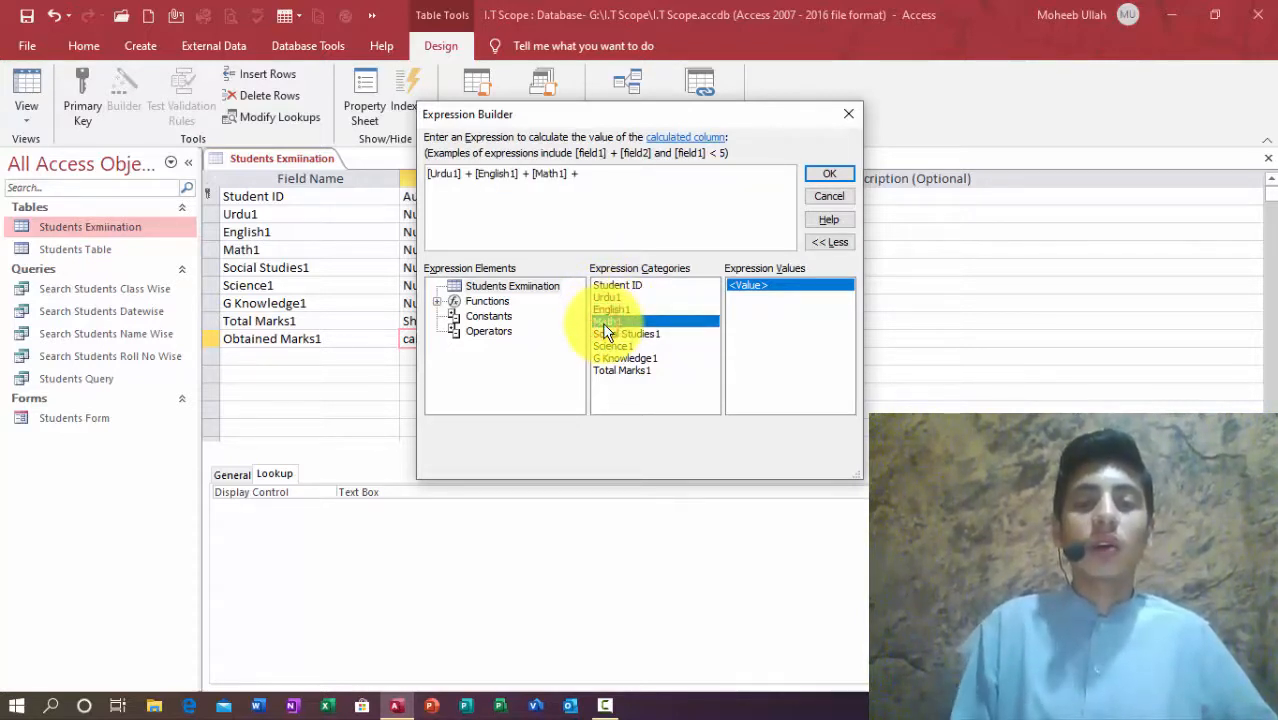
double_click(609, 346)
text(+)
double_click(624, 333)
text(+)
double_click(624, 358)
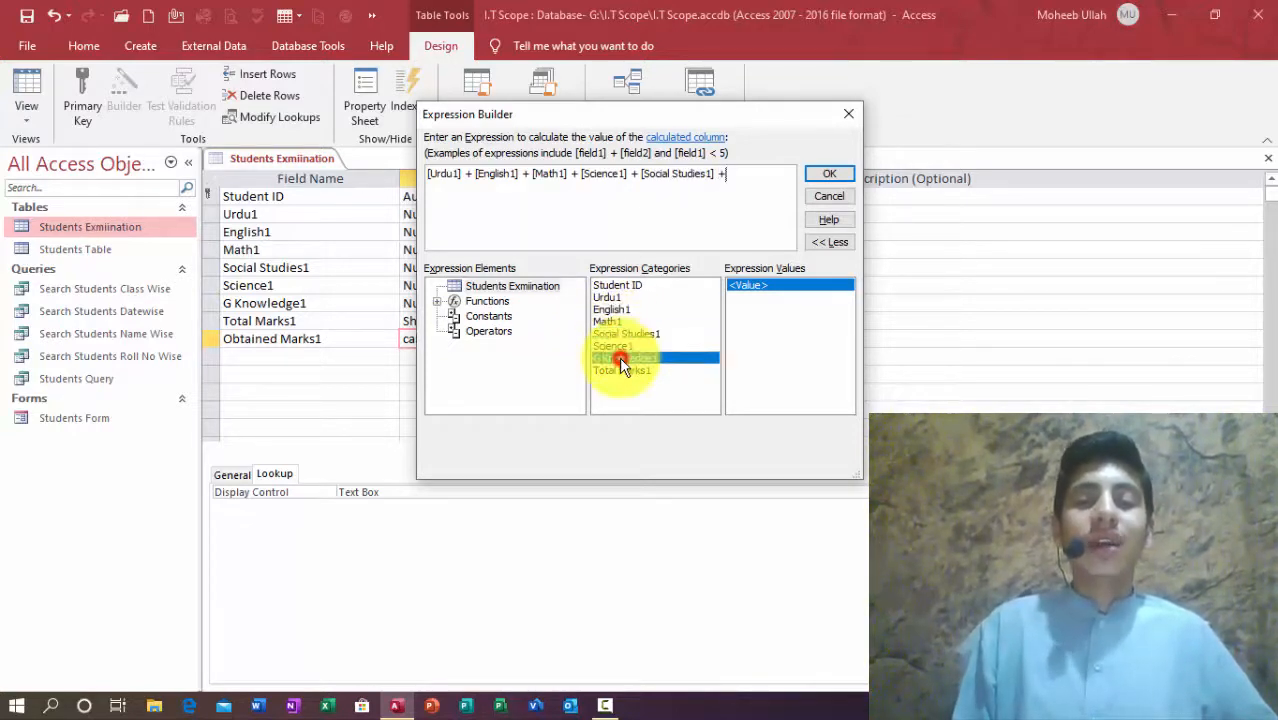
click(826, 173)
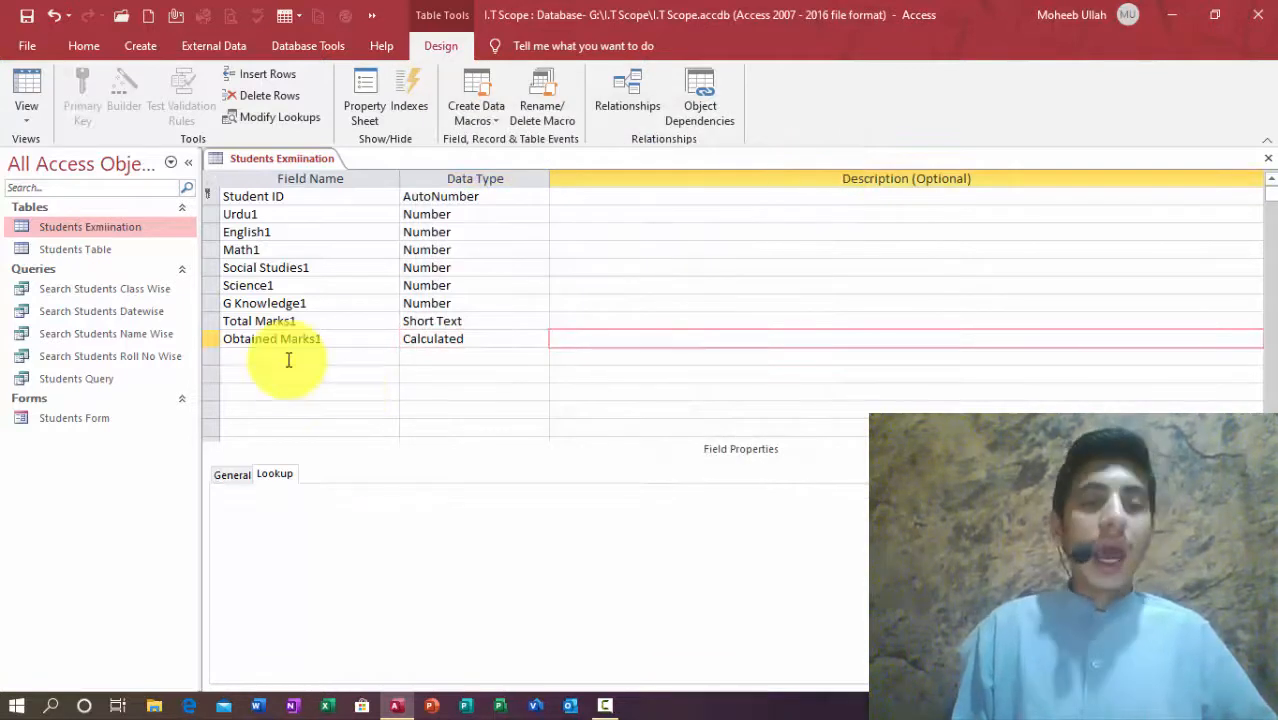
Step: Set Obtained Marks1's Result Type to Integer in its General field properties
click(456, 338)
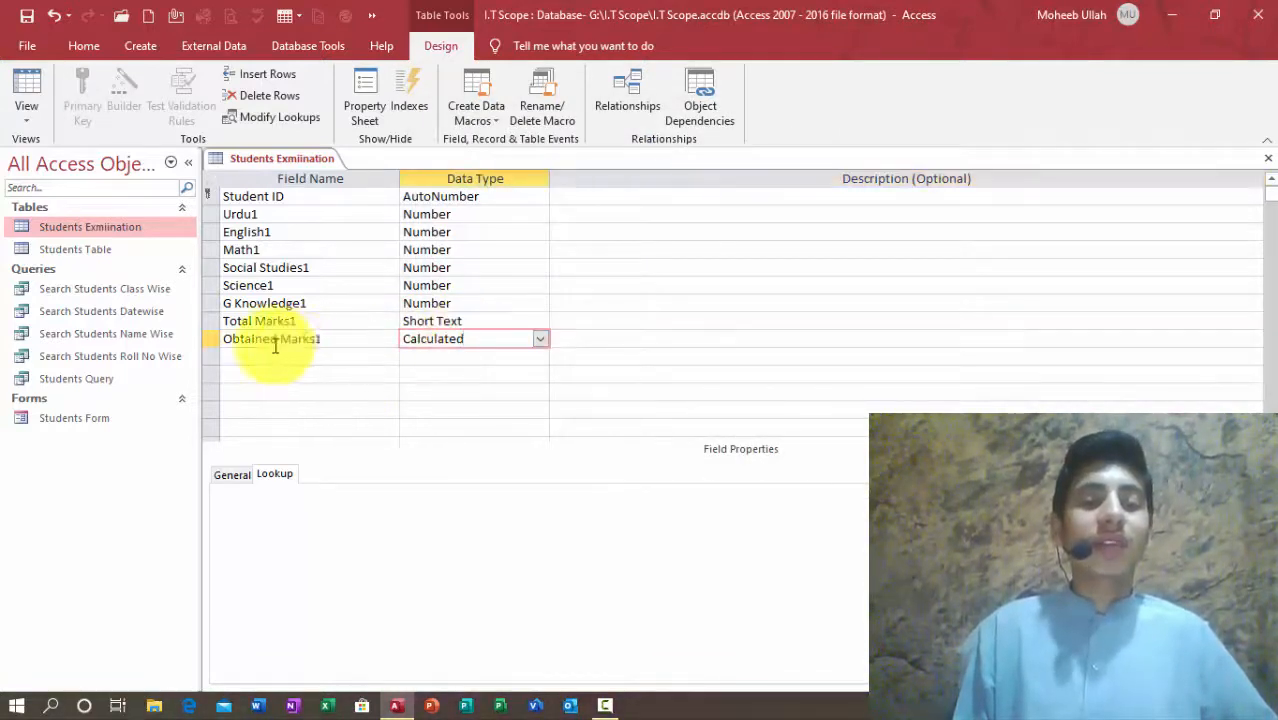
click(238, 474)
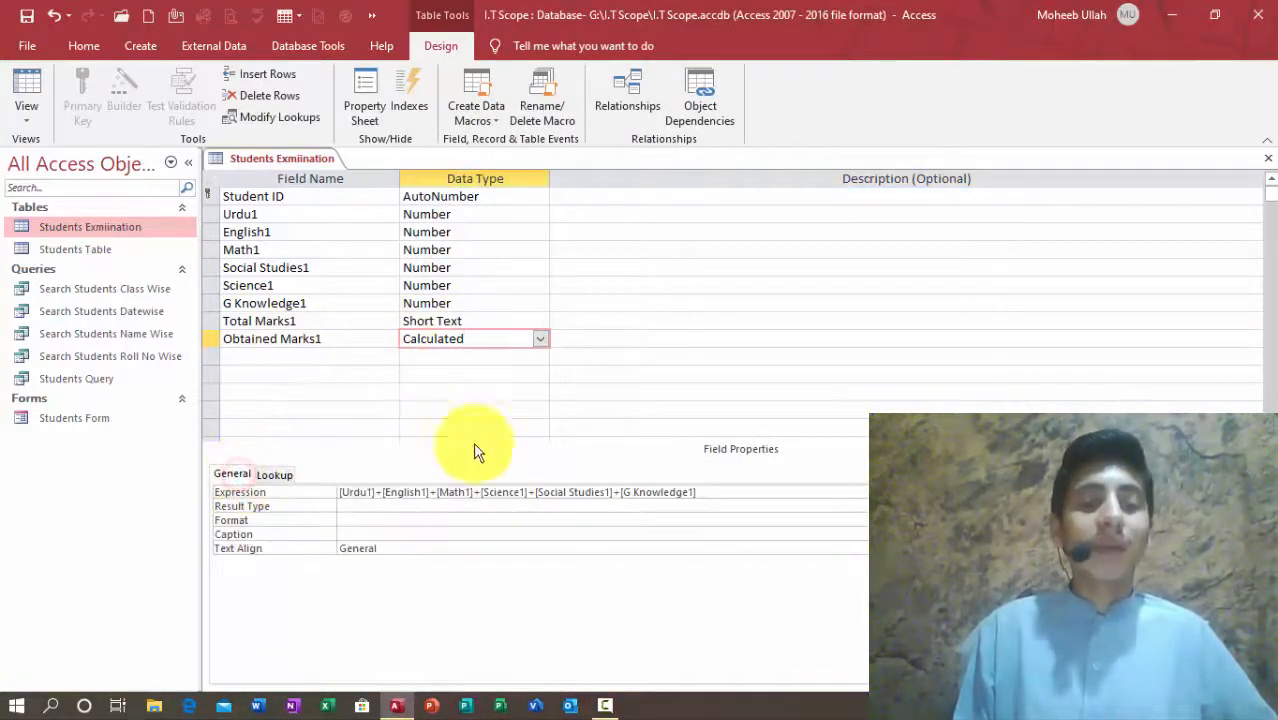
click(370, 506)
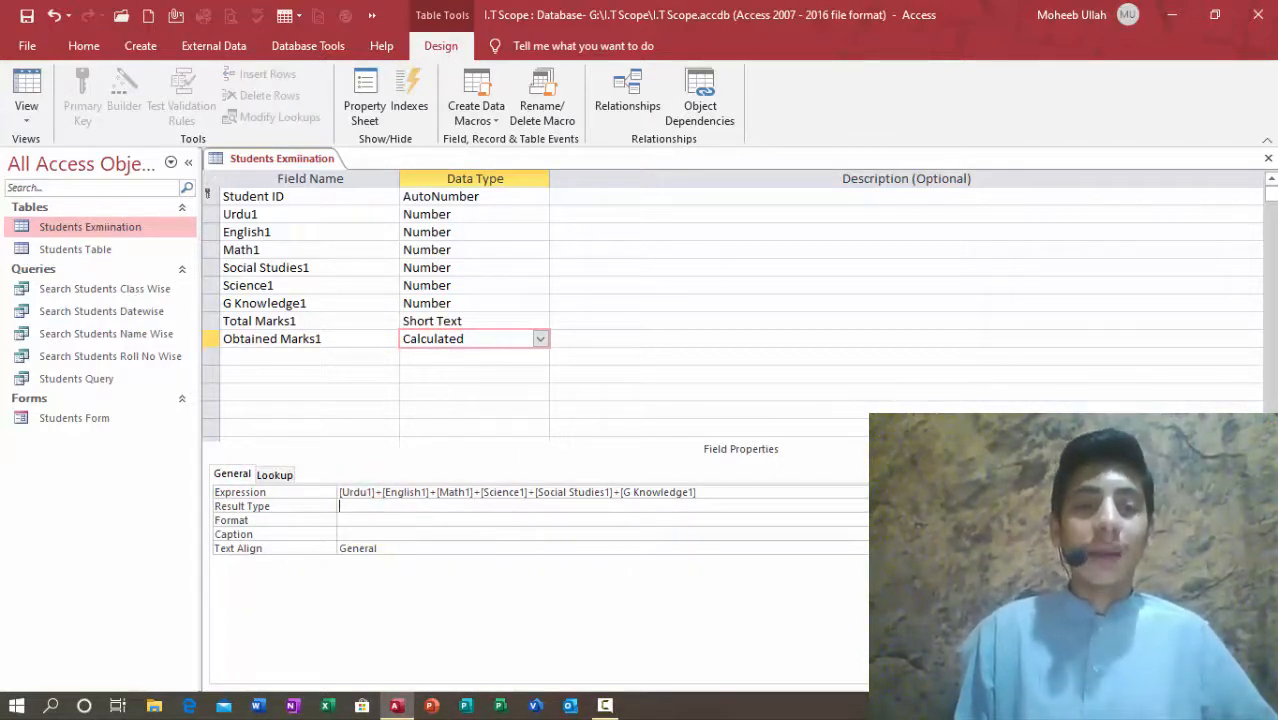
click(958, 506)
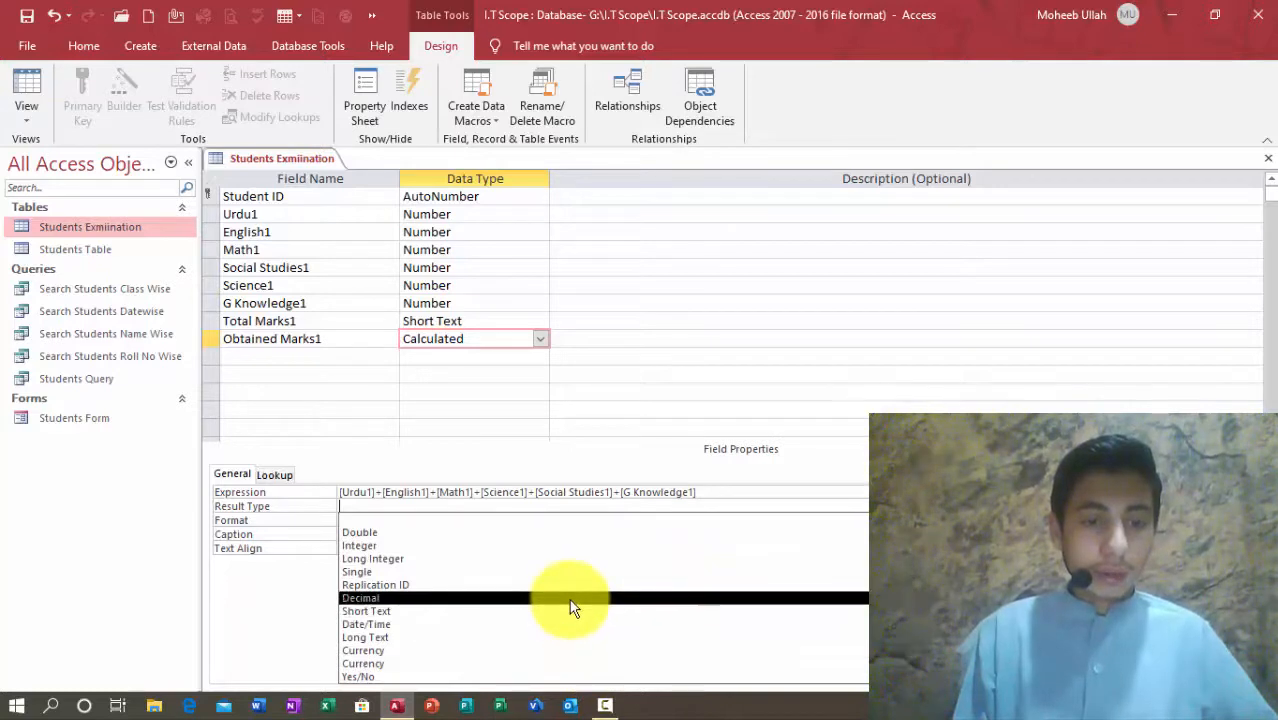
click(500, 545)
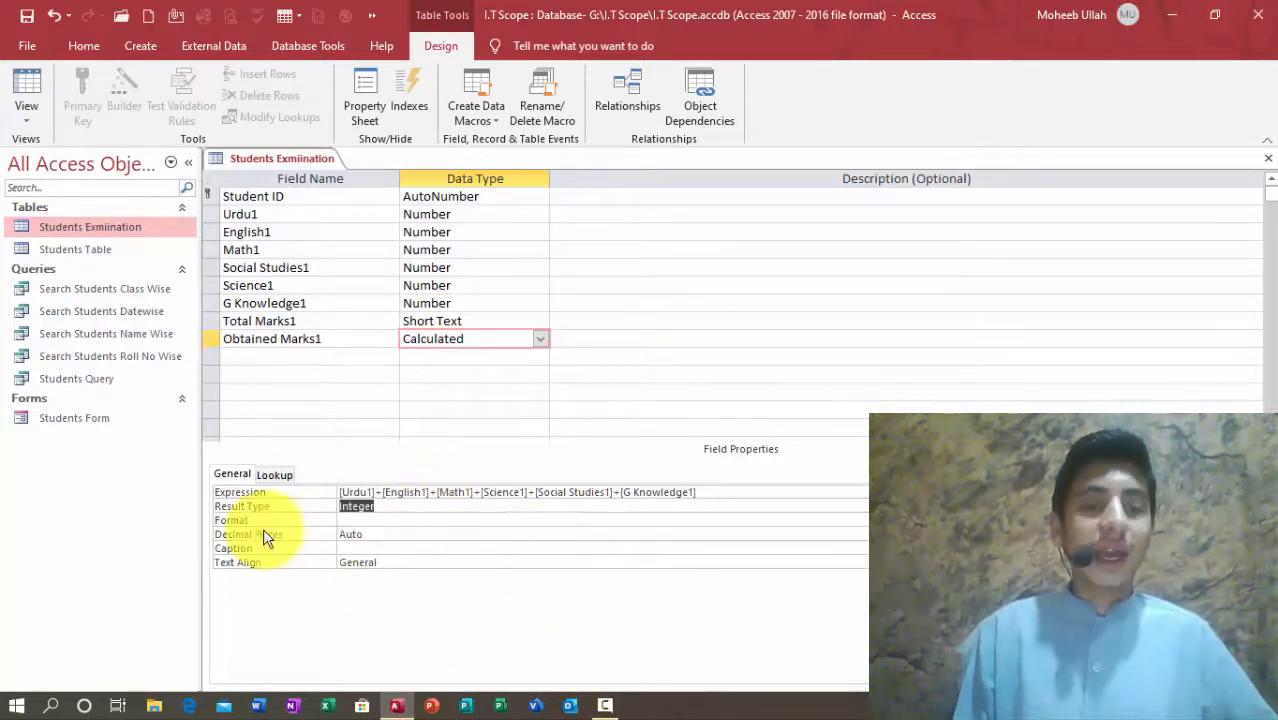
click(380, 534)
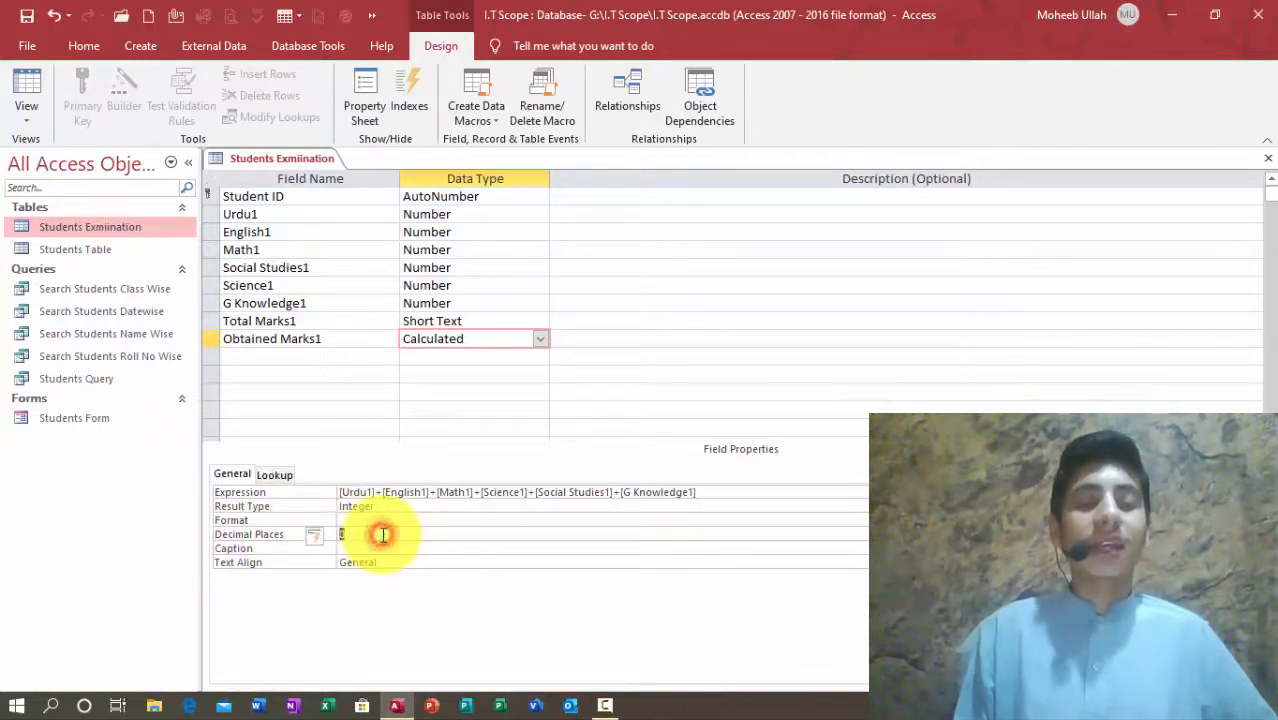
Step: Add Short Text fields Result1, Position1 and Grade1, followed by a Percentage1 field
click(248, 357)
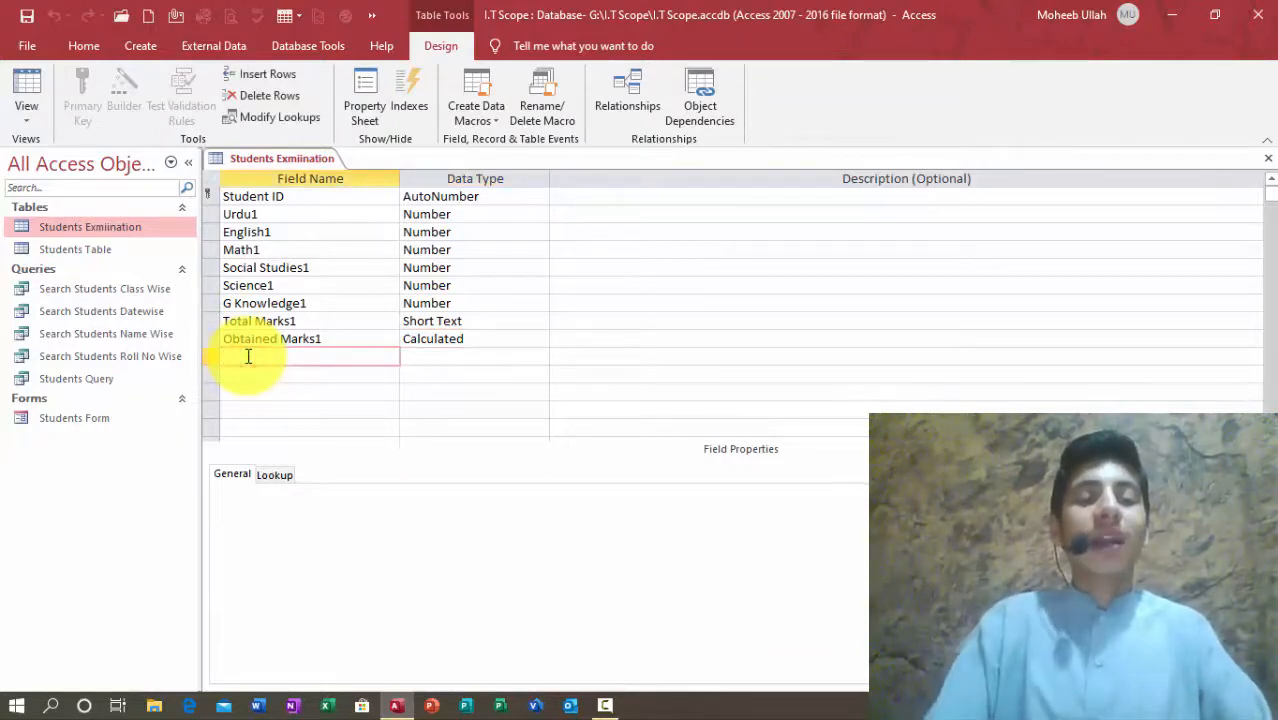
text(Result1)
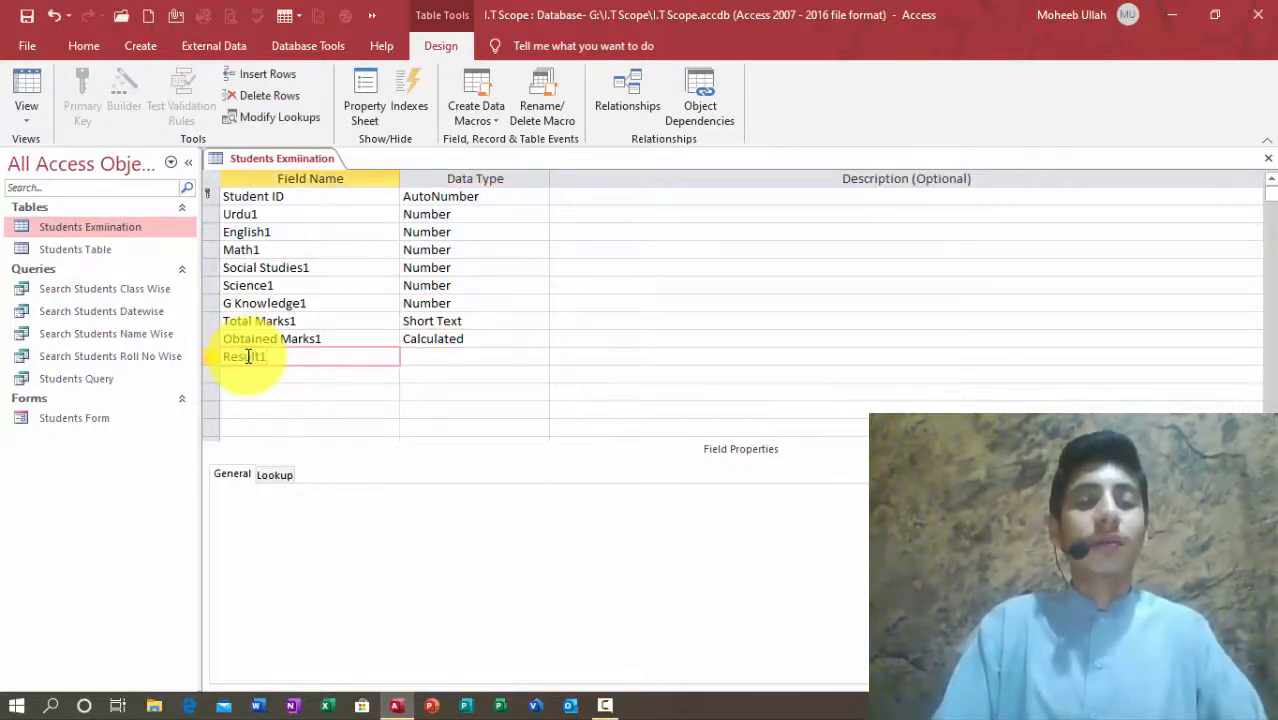
key(Tab)
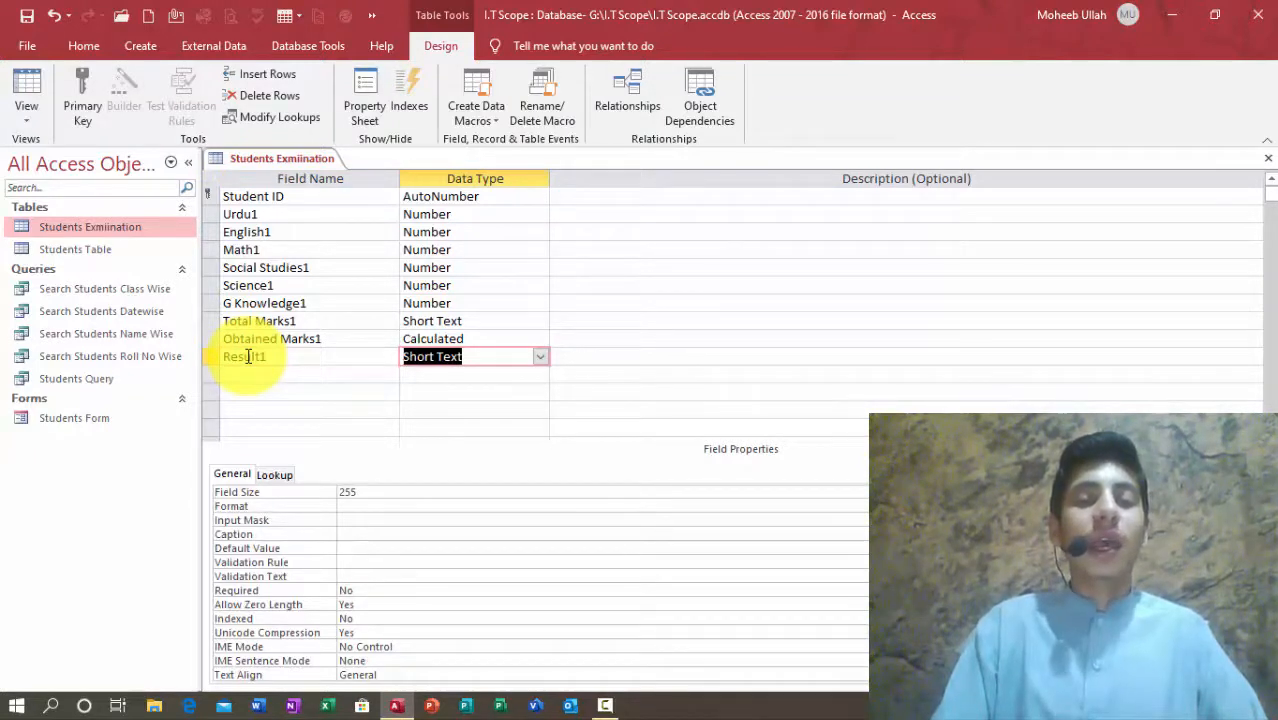
key(Tab)
key(Tab)
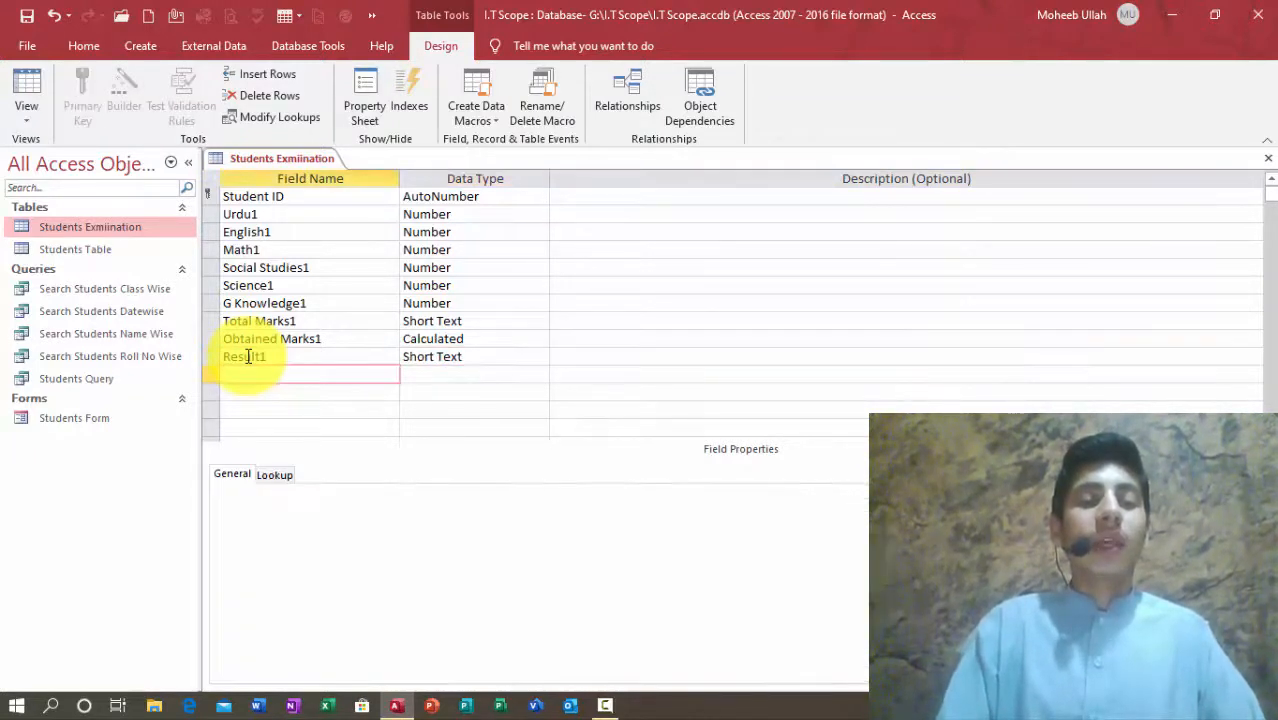
text(Pos)
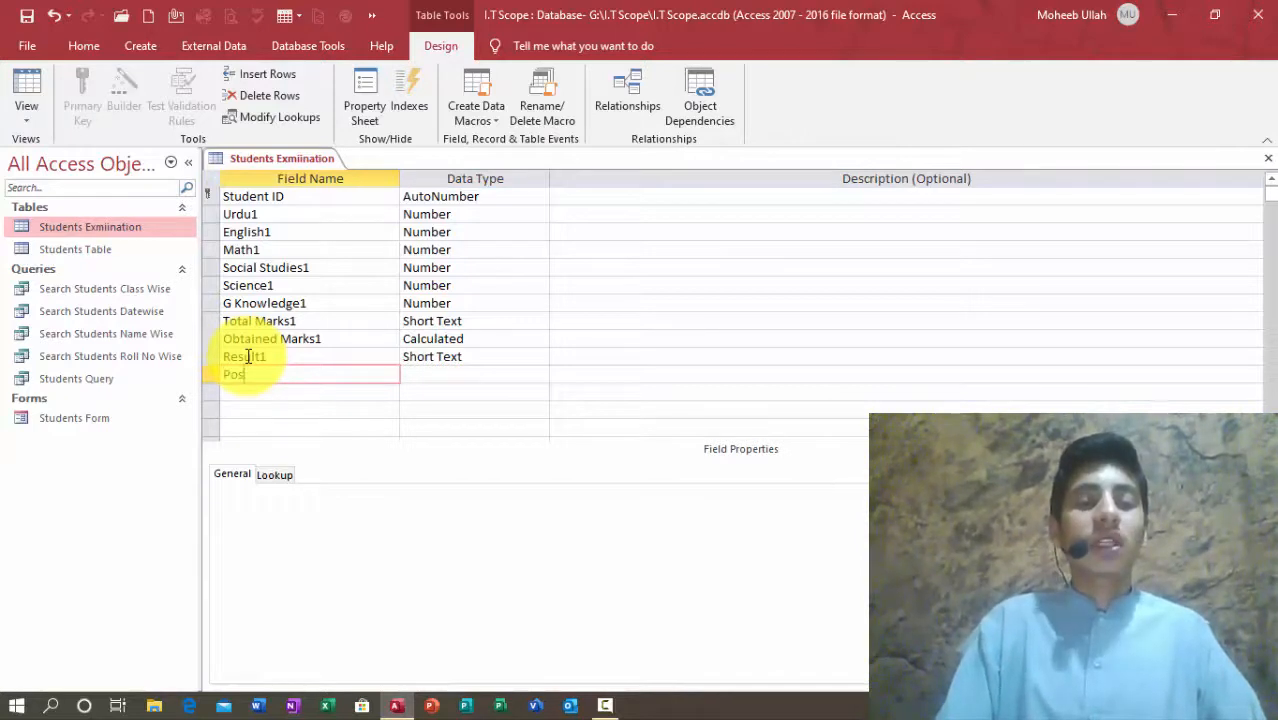
text(ition1)
key(Tab)
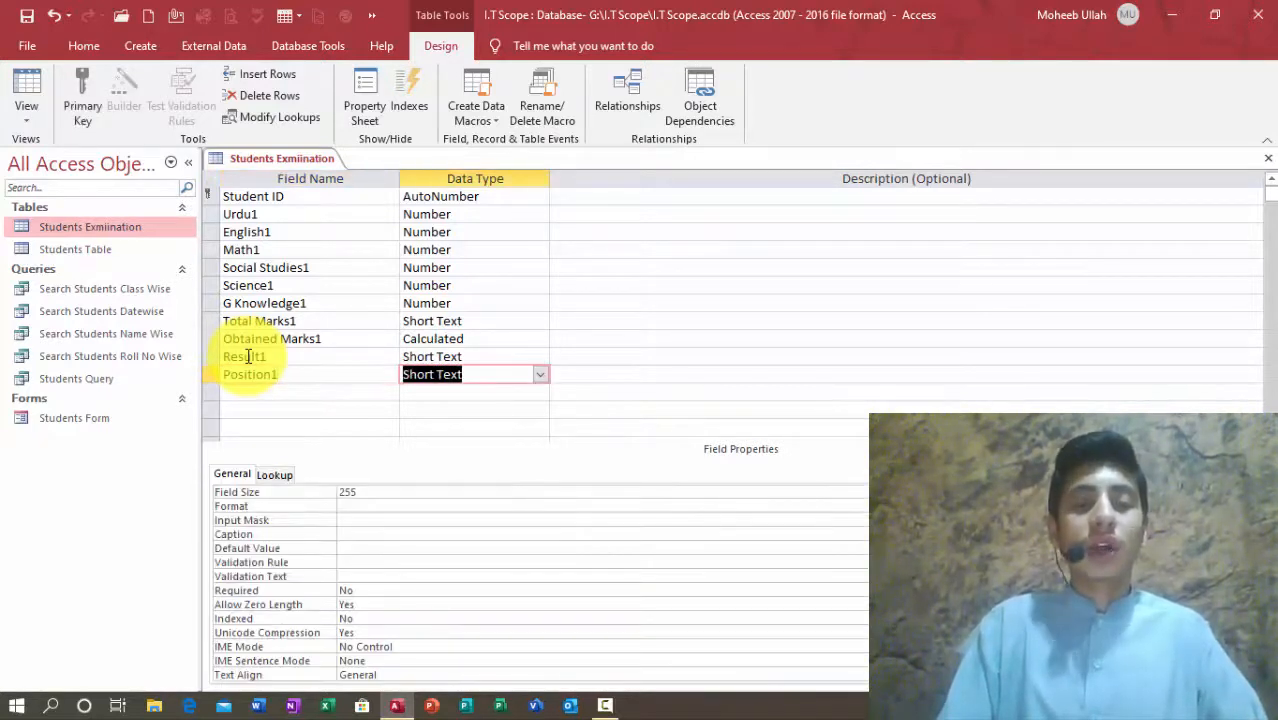
key(Tab)
key(Tab)
text(Grade1)
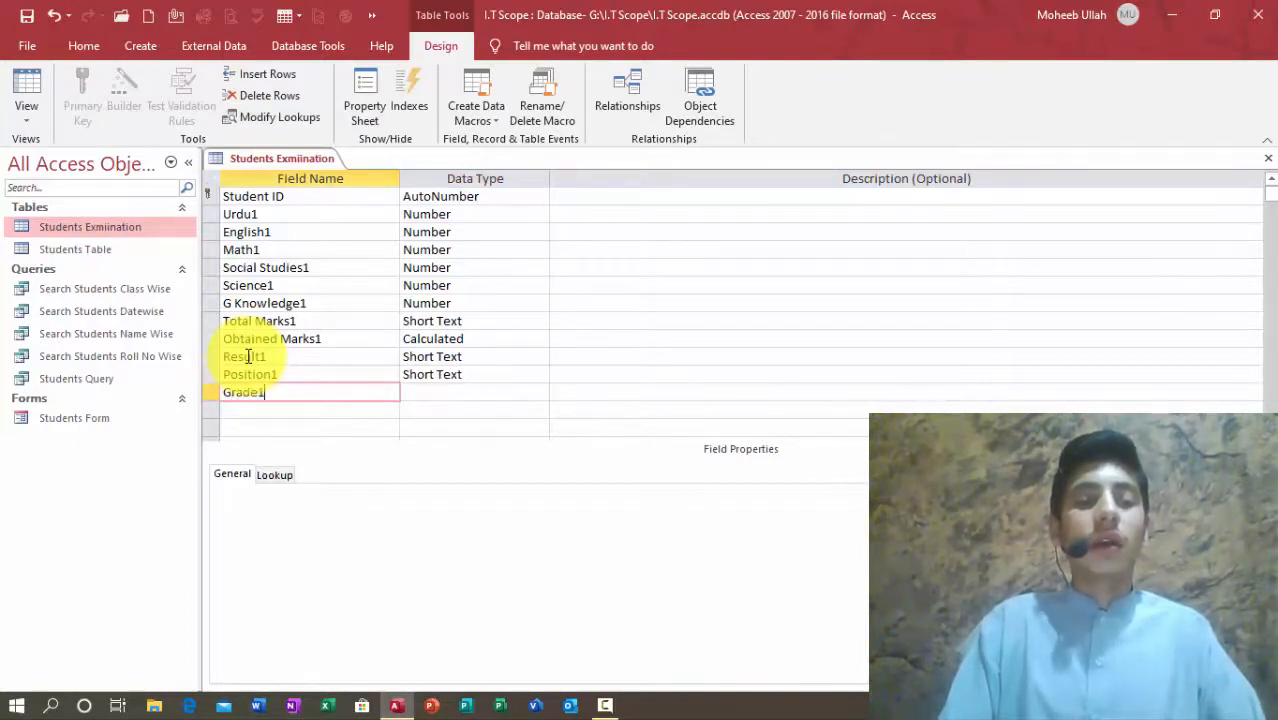
key(Tab)
key(Tab)
key(Tab)
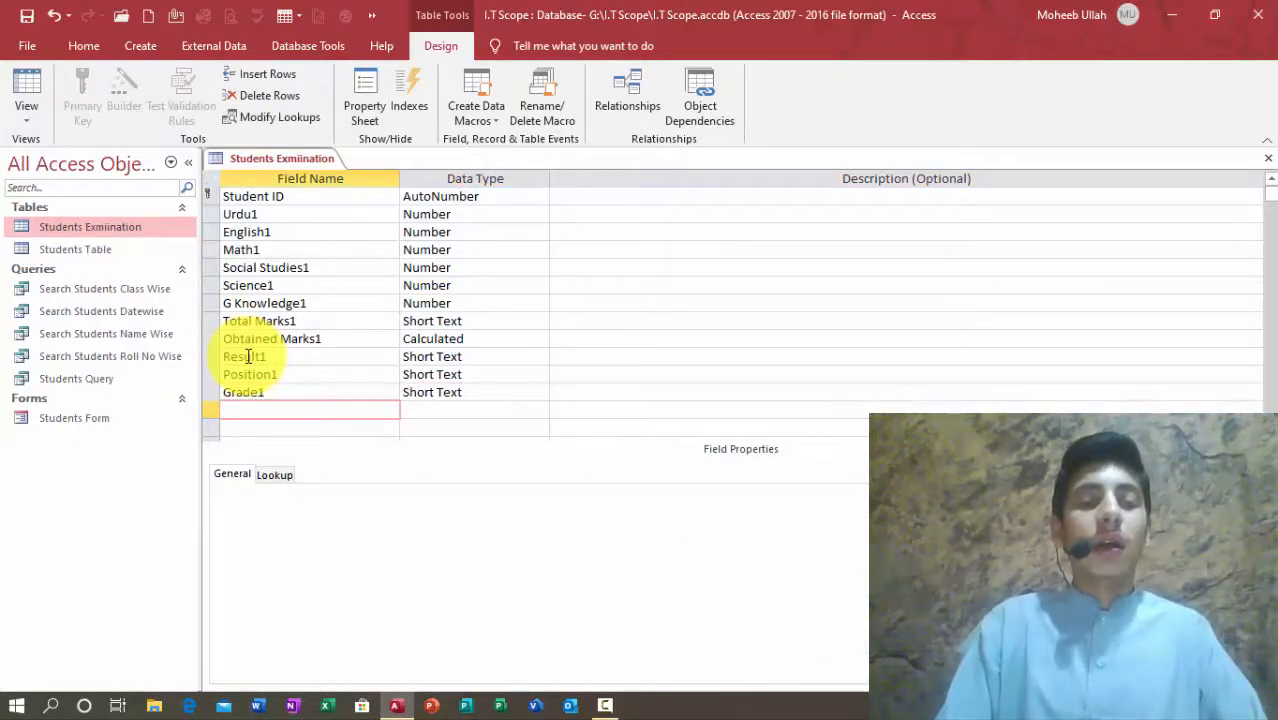
text(Percentage1)
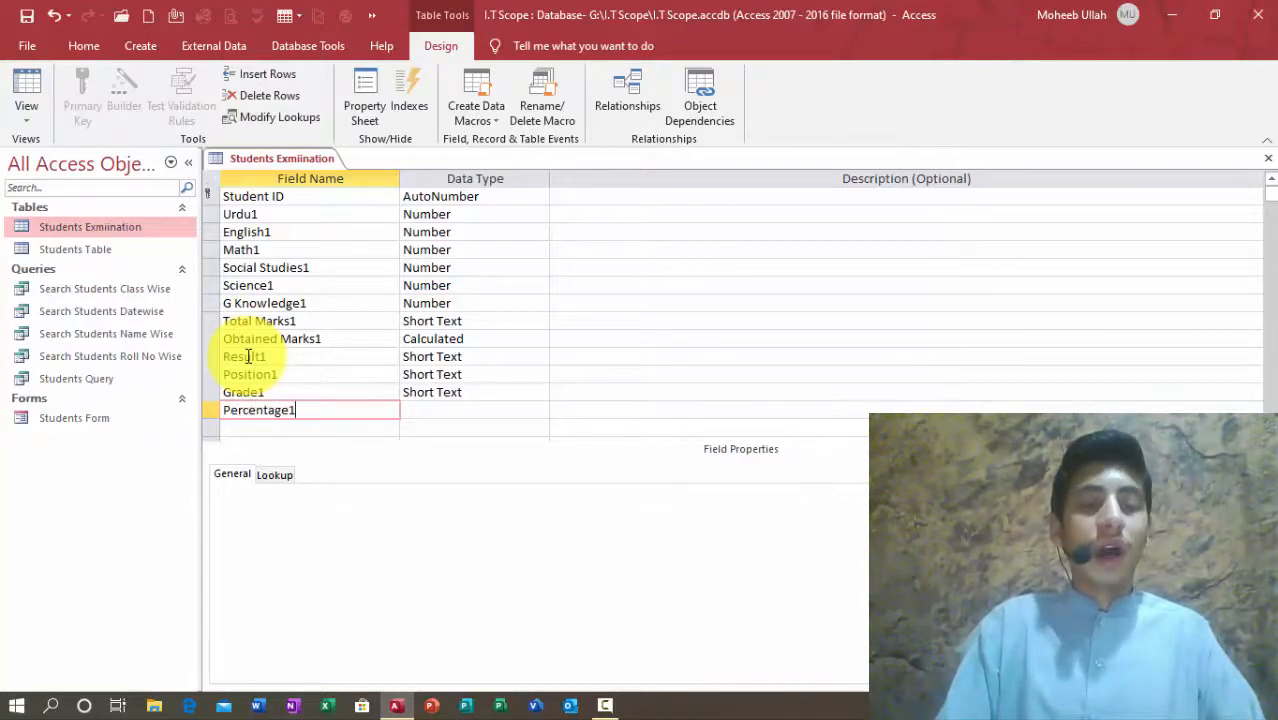
key(Tab)
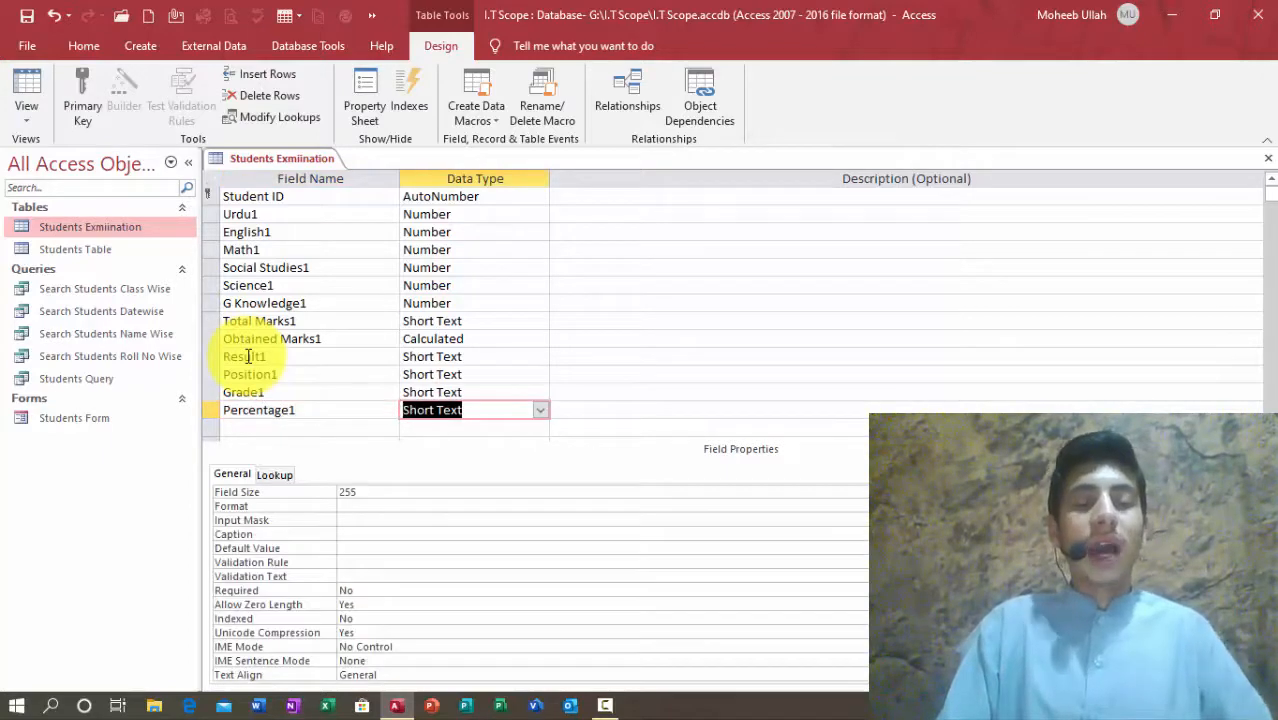
Step: Make Percentage1 a Calculated field with [Obtained Marks1]/[Total Marks1]*100, then close design view
text(calculated)
key(Return)
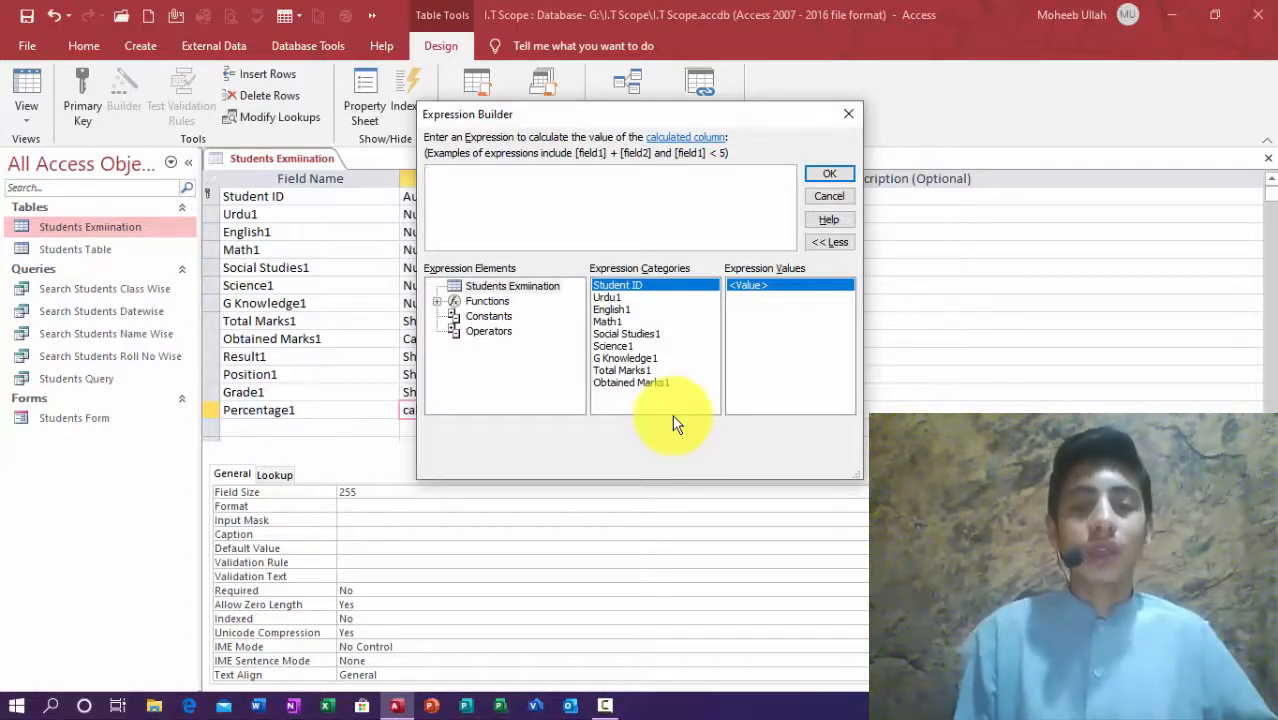
double_click(612, 383)
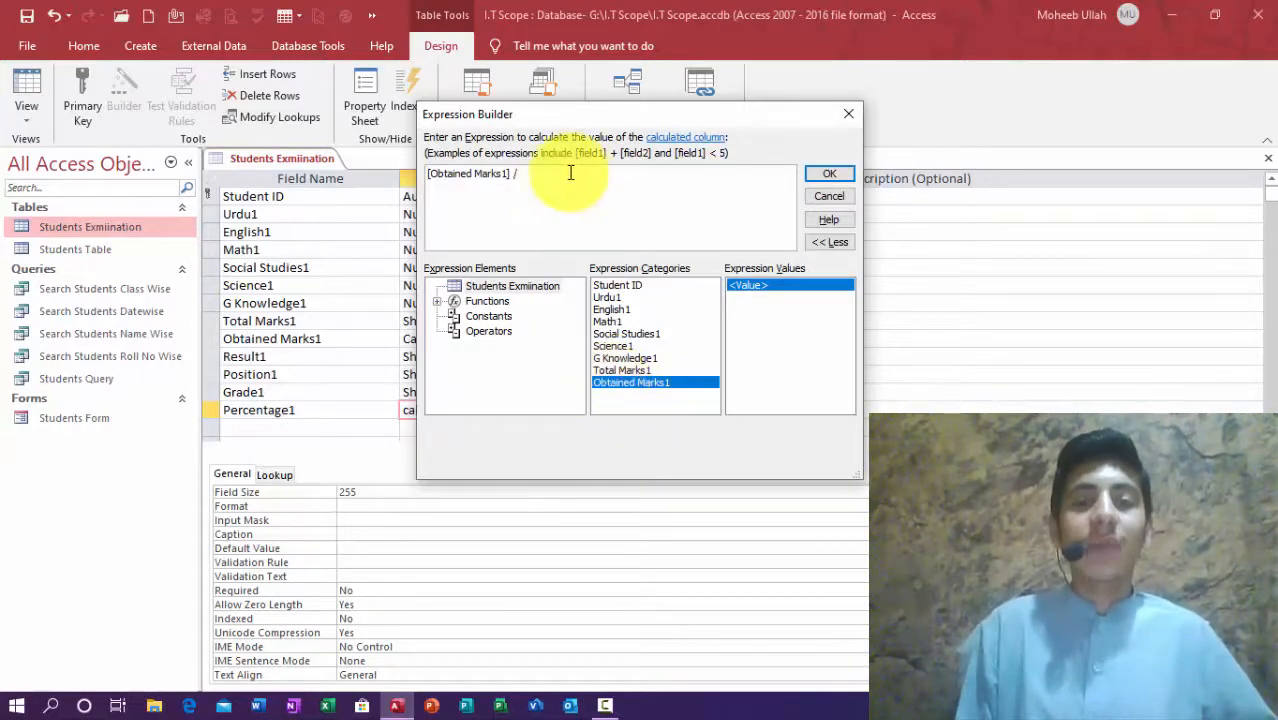
double_click(632, 370)
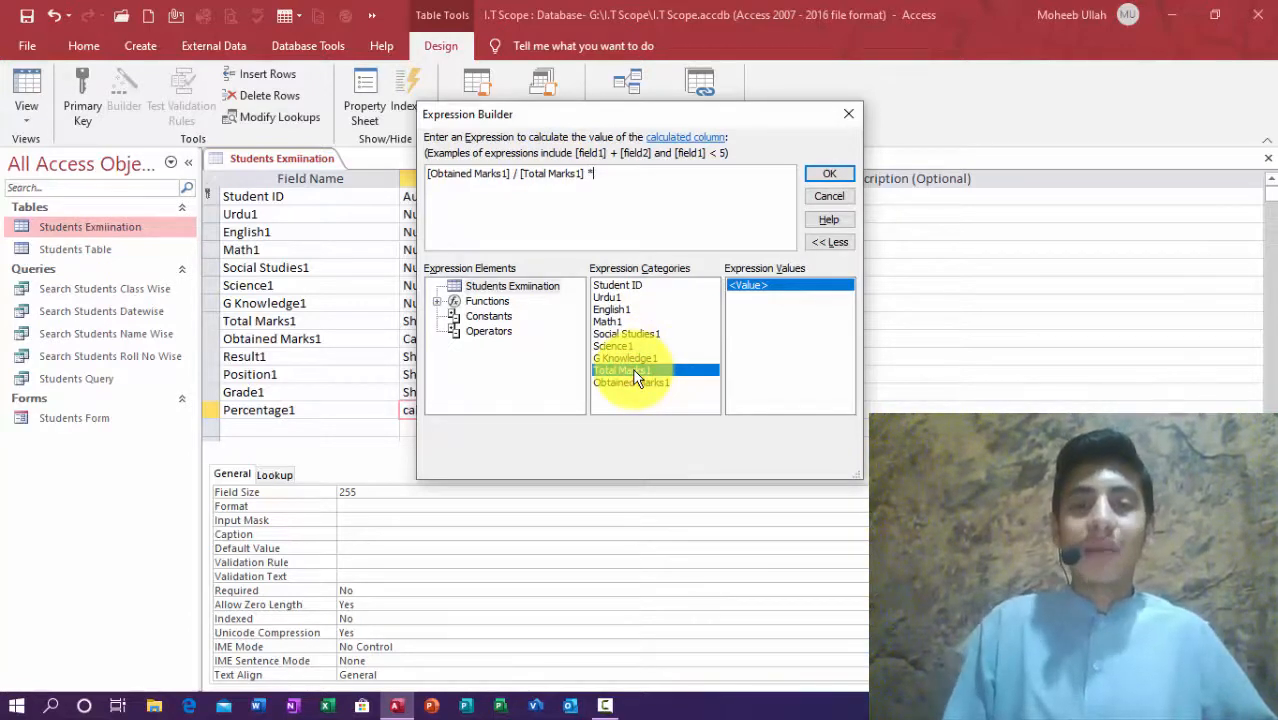
drag(733, 174, 317, 157)
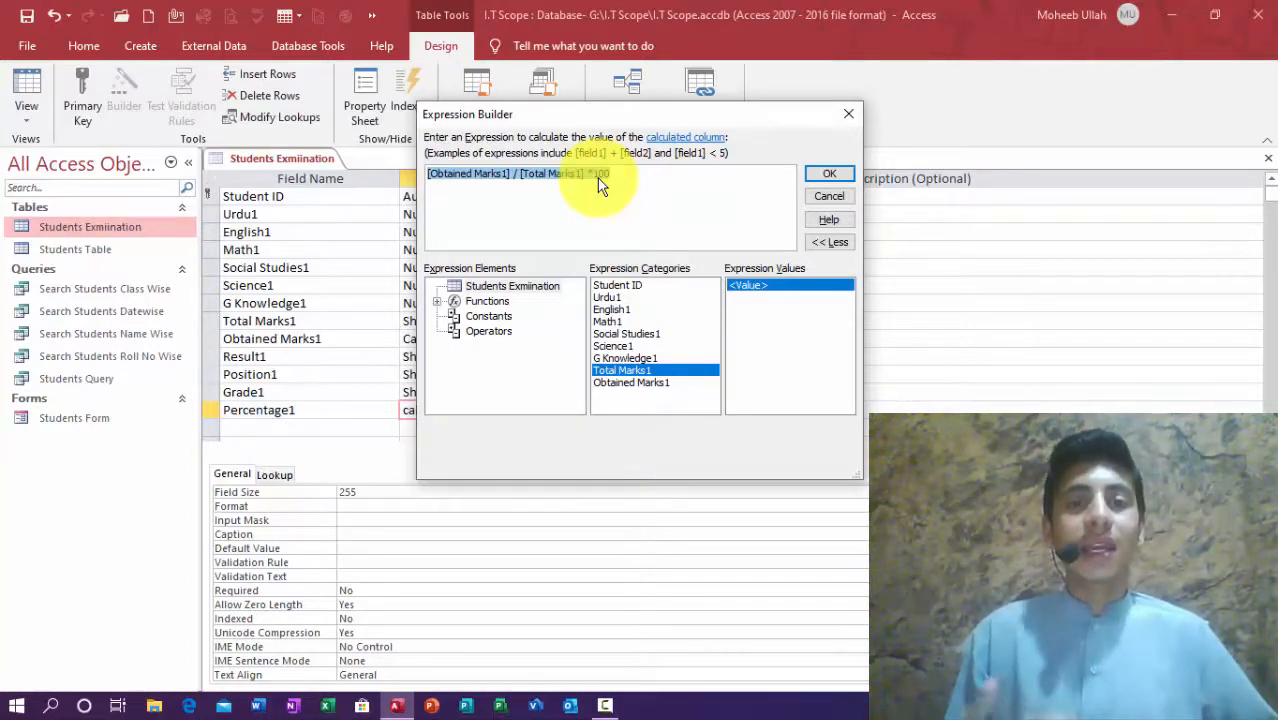
click(830, 176)
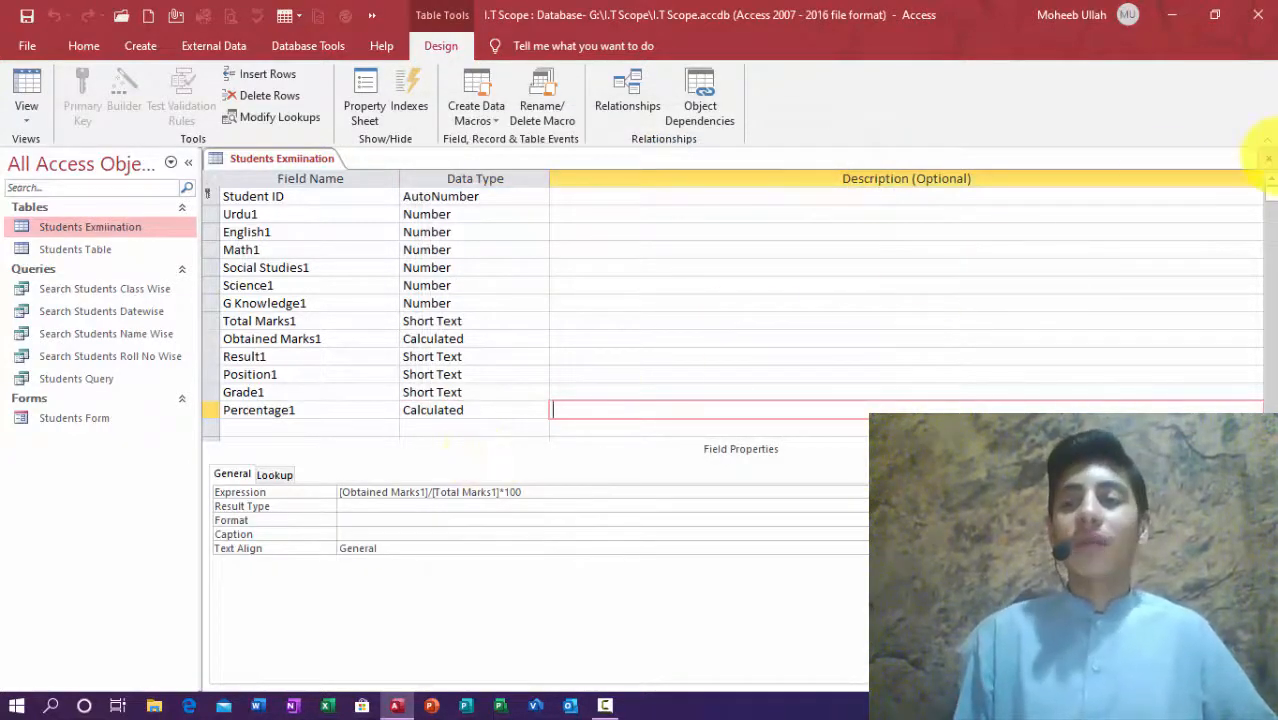
click(1268, 158)
Step: View Students Exmiination in Datasheet View, select its Urdu cell, then close the table
key(Return)
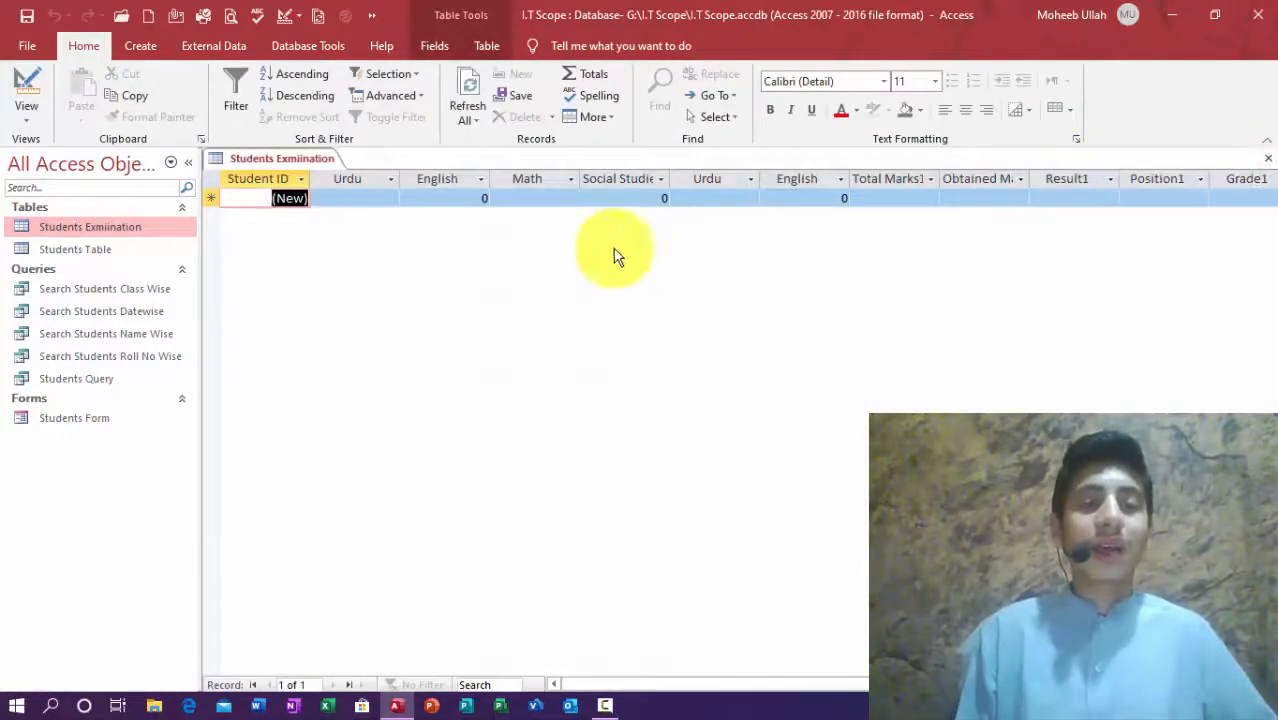
click(367, 197)
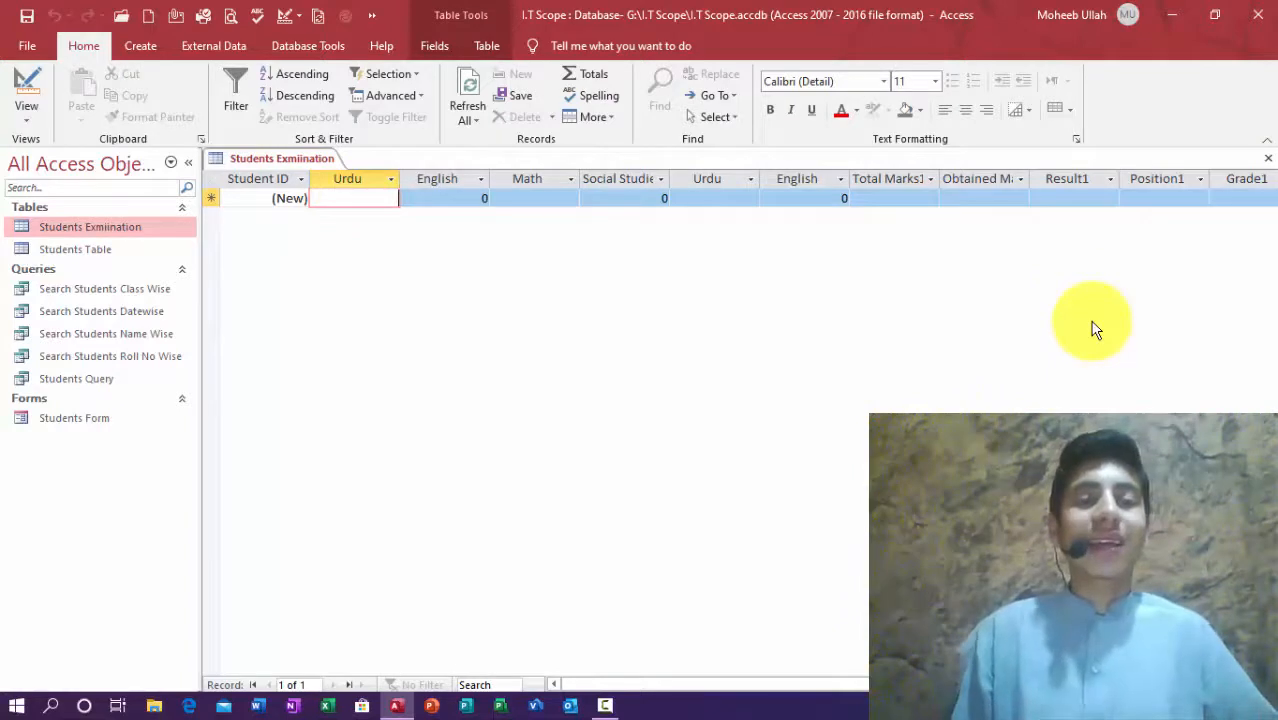
click(1268, 158)
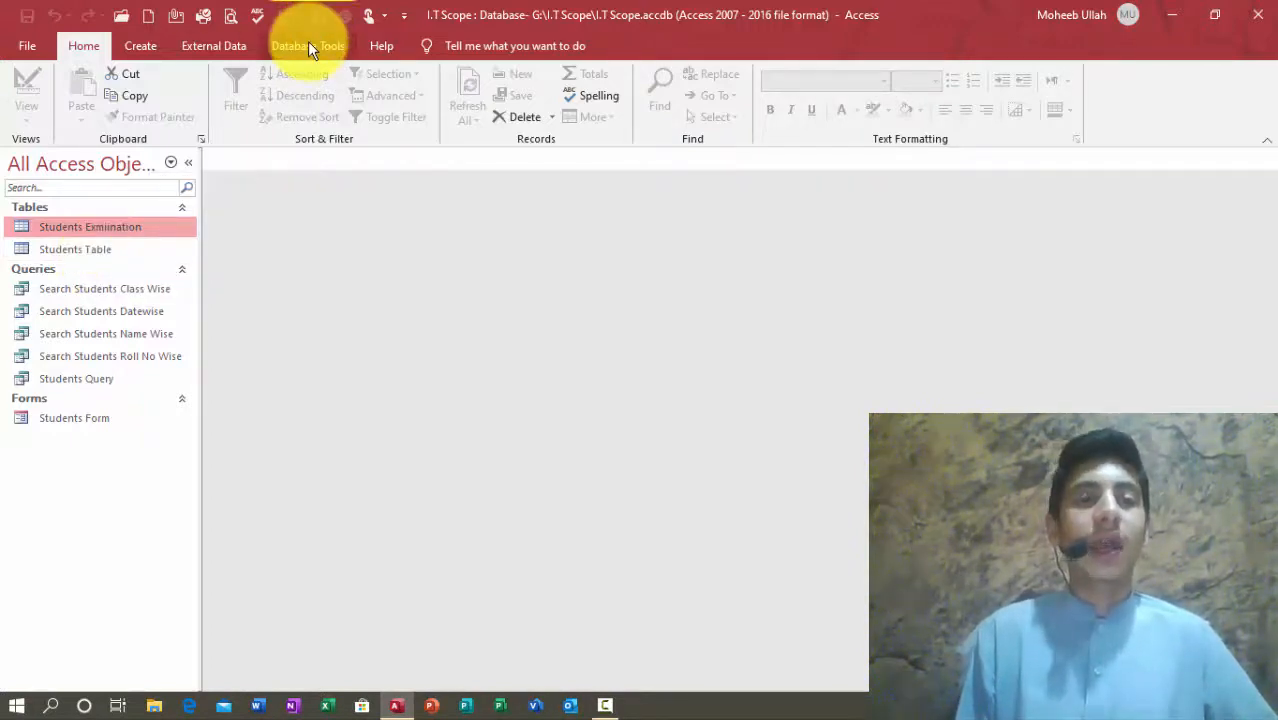
Step: Open Relationships from Database Tools and add Students Exmiination and Students Table
click(283, 44)
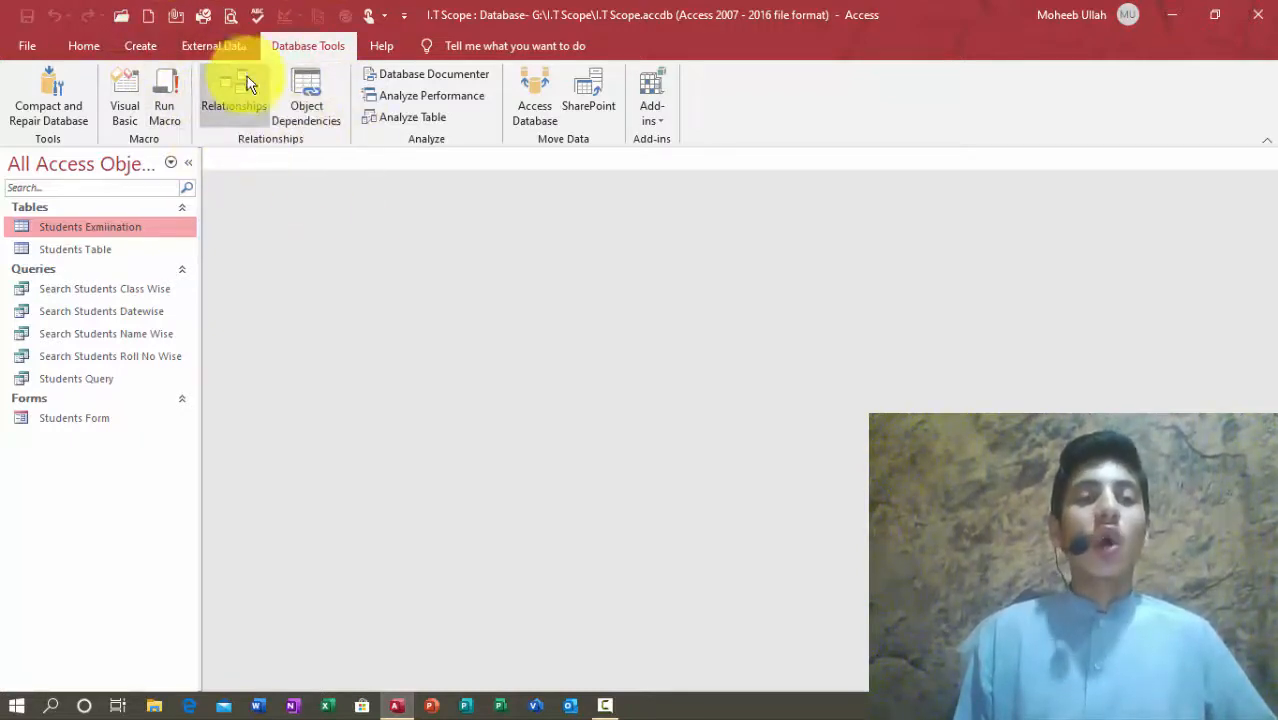
click(212, 100)
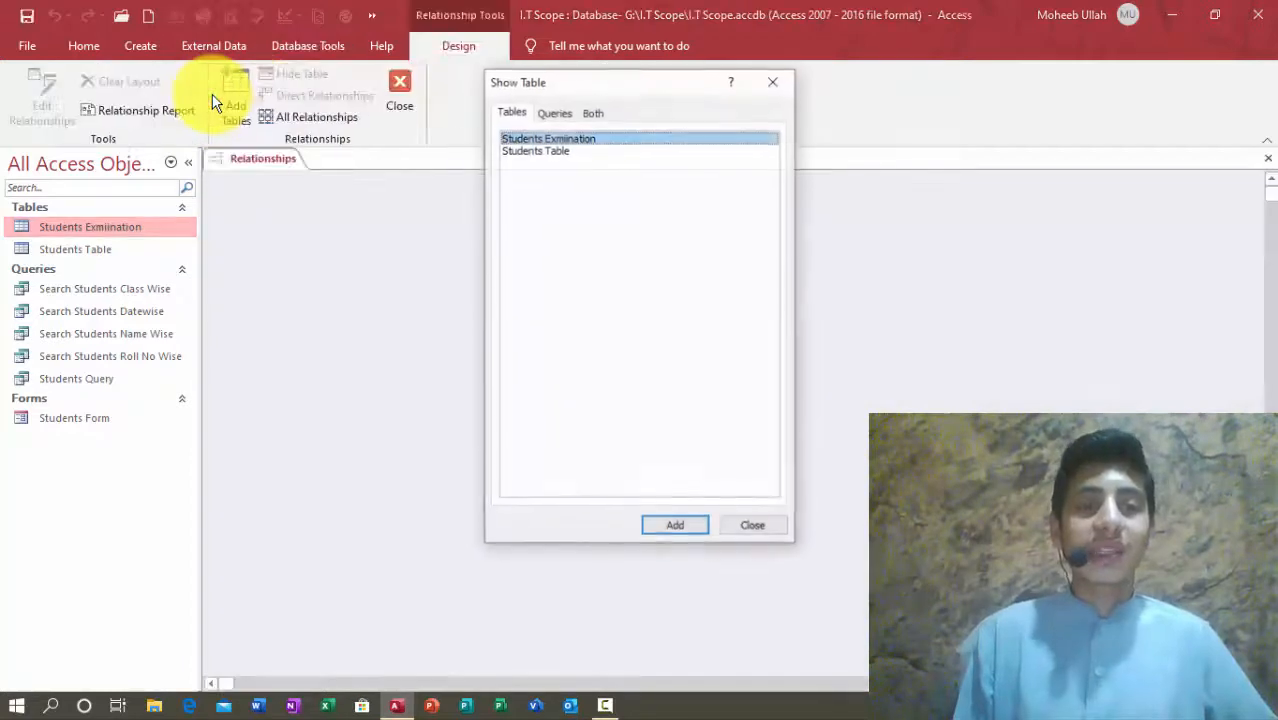
drag(568, 87, 810, 132)
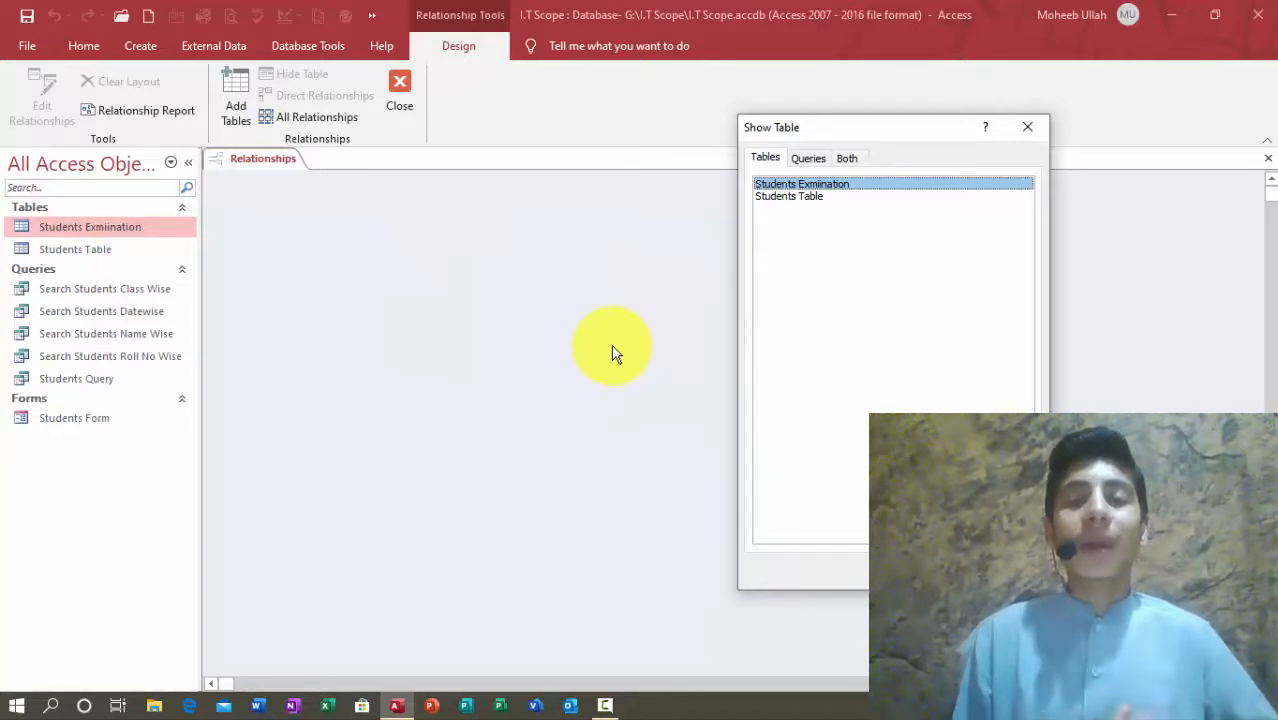
double_click(810, 190)
double_click(810, 196)
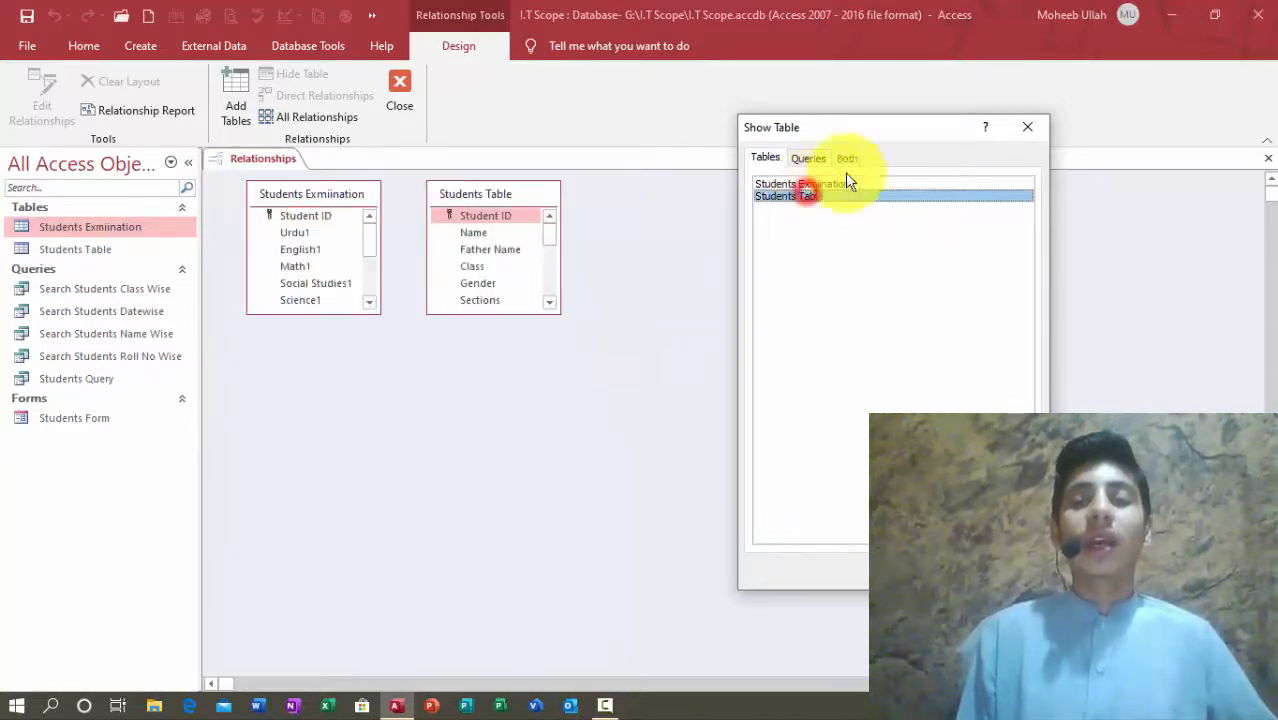
click(1025, 126)
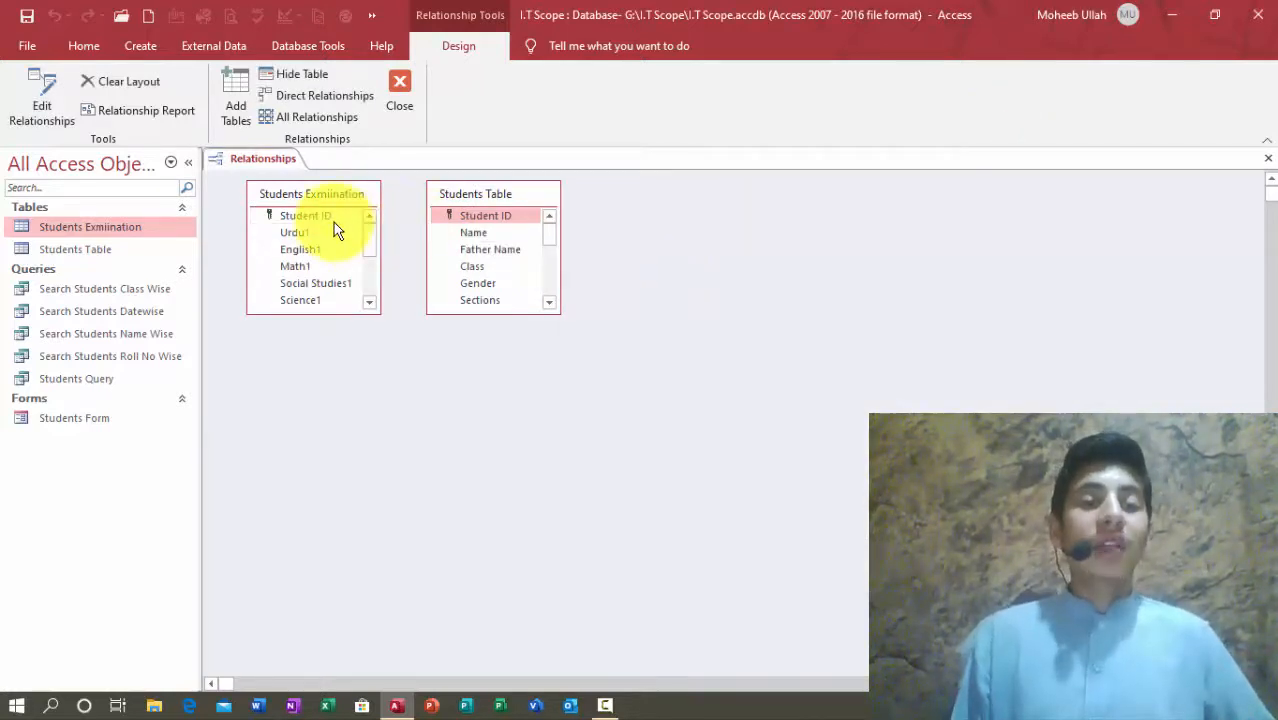
Step: Point out the Student ID field in both Students Exmiination and Students Table
click(287, 218)
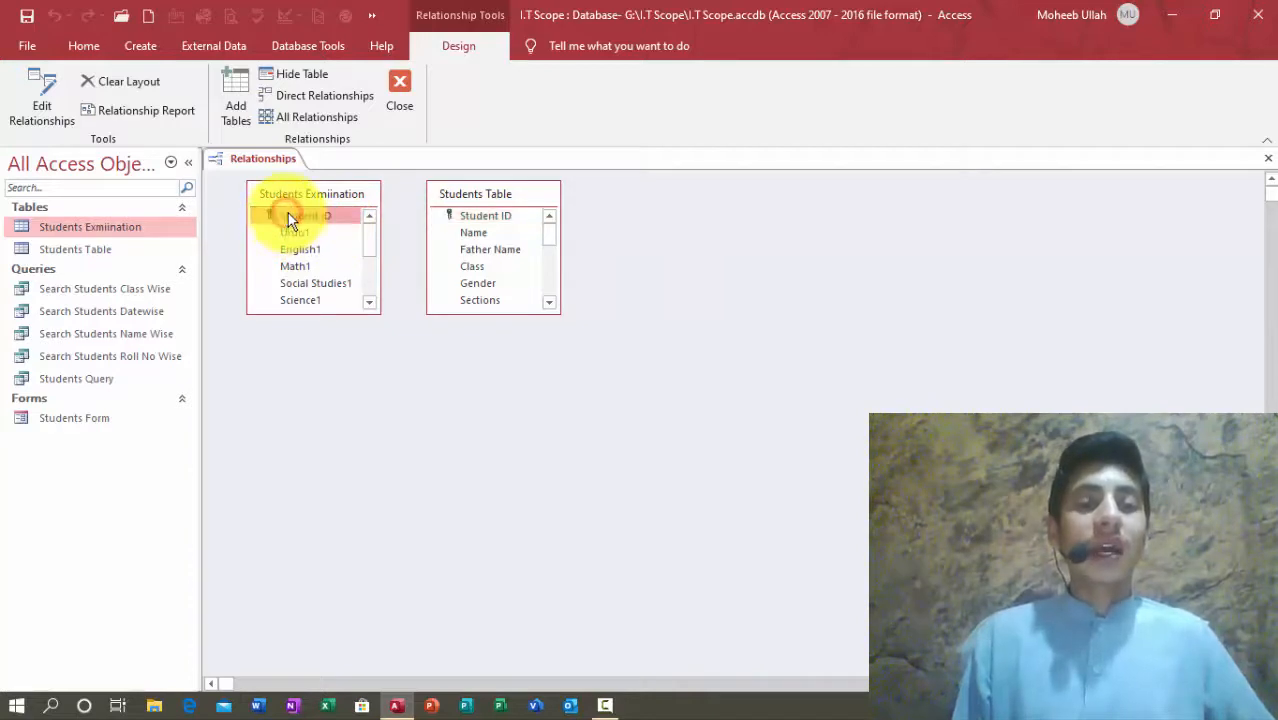
click(466, 217)
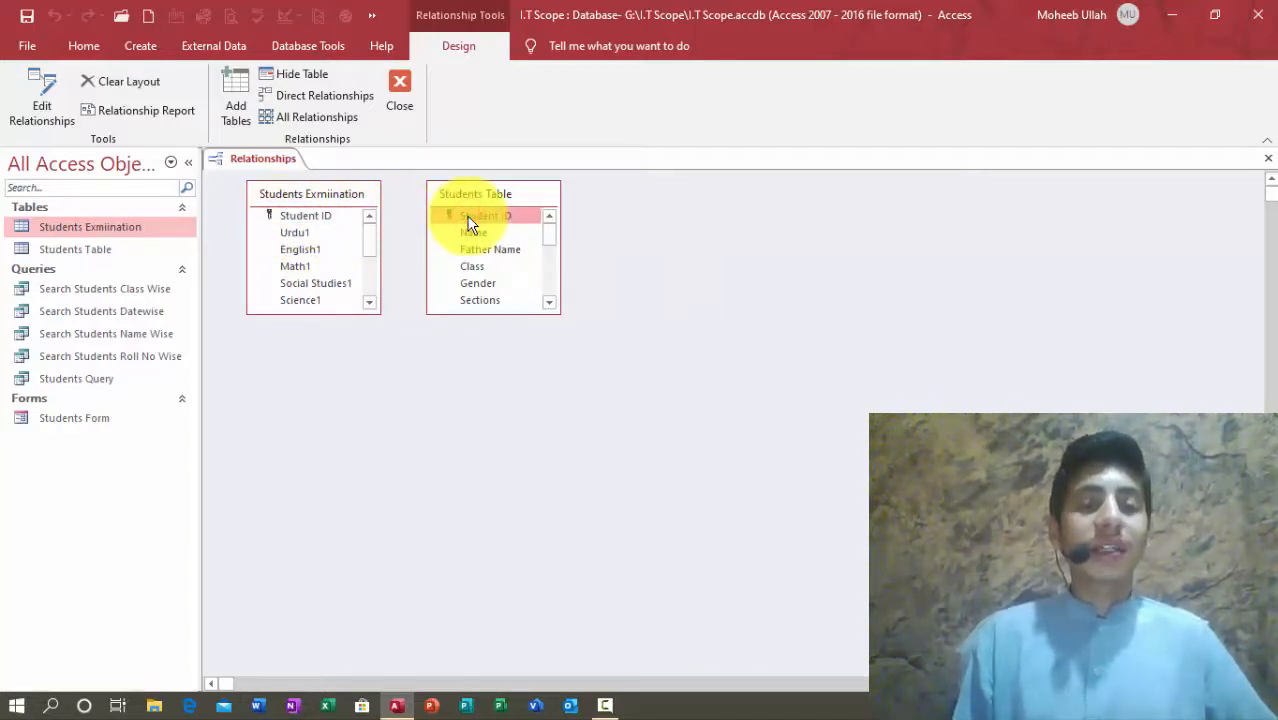
click(351, 197)
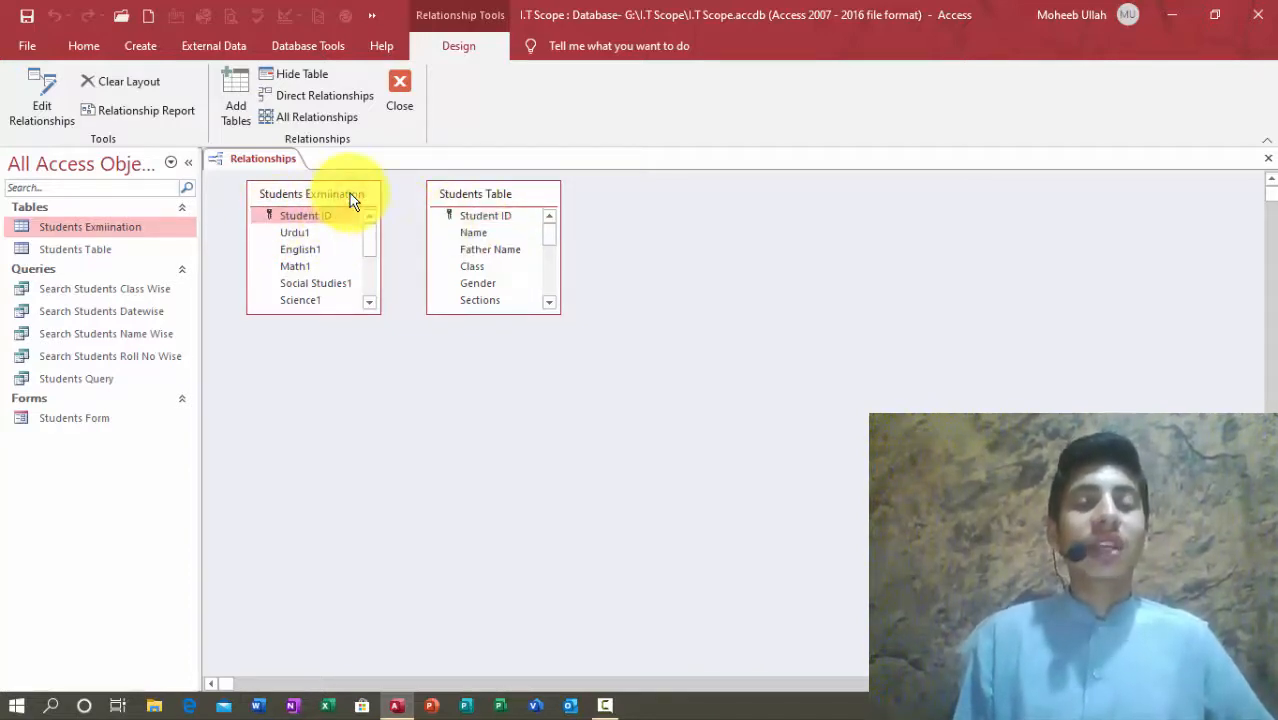
click(497, 196)
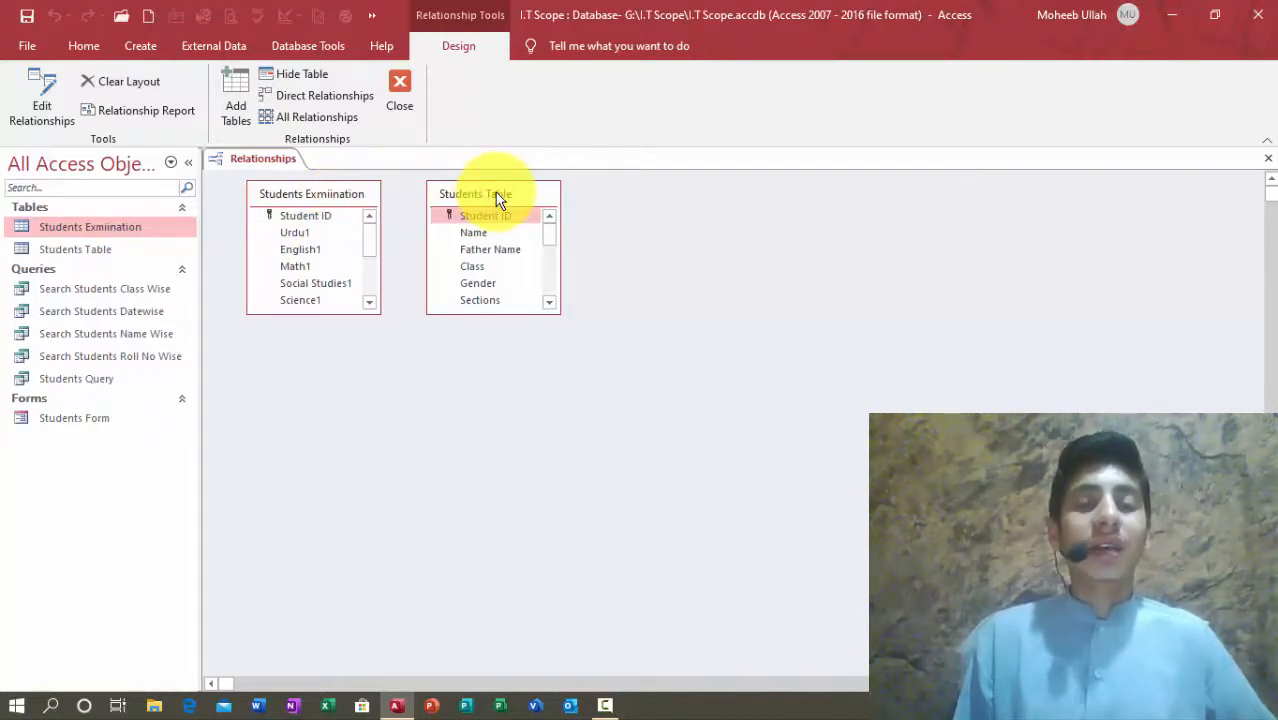
click(307, 202)
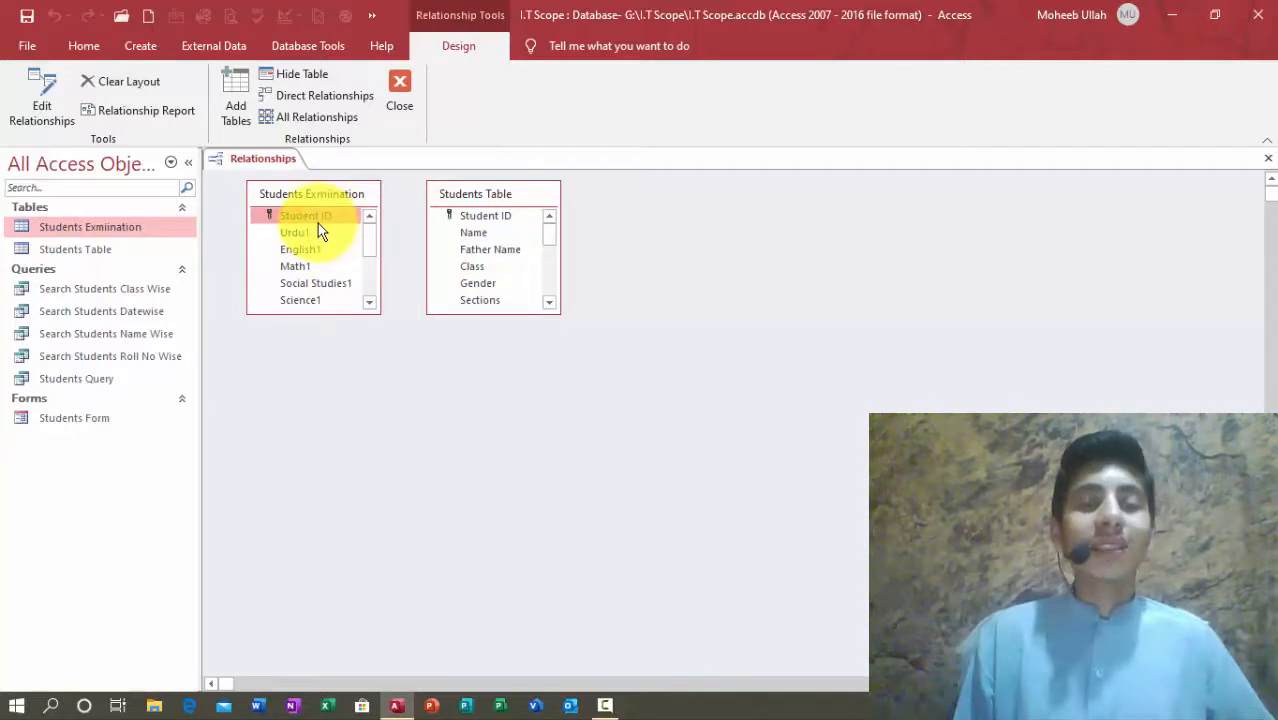
click(495, 218)
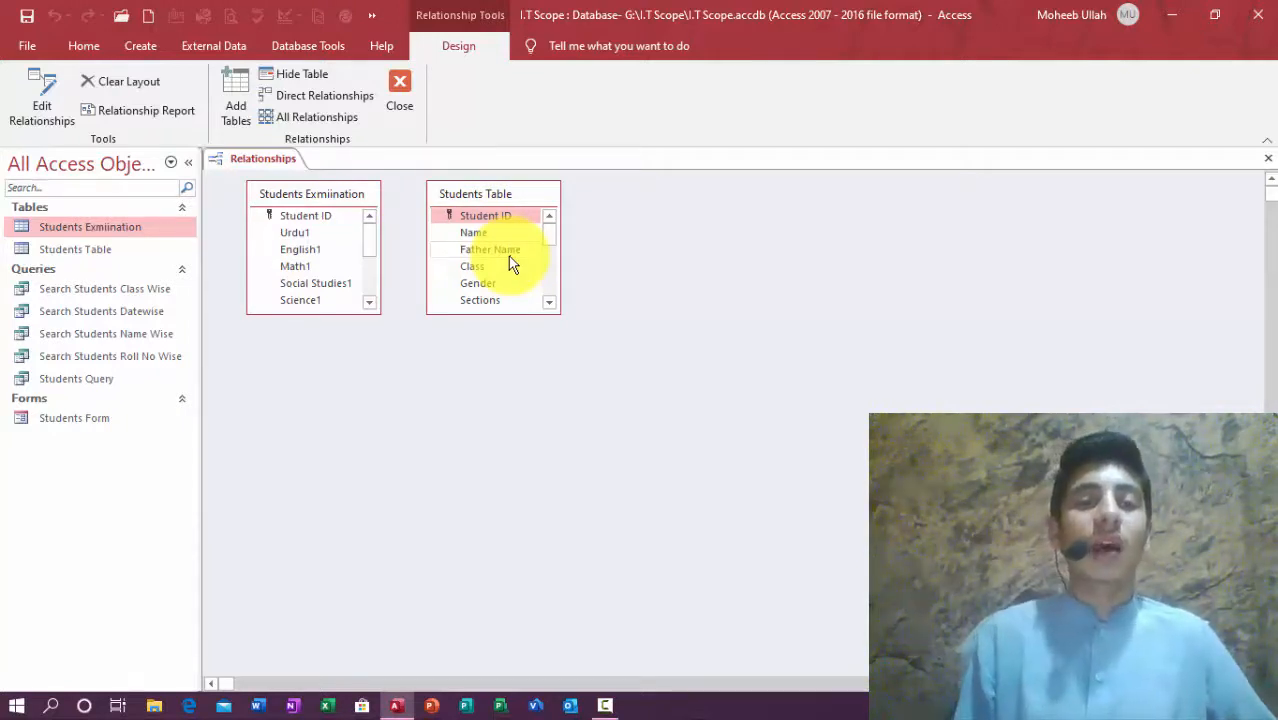
Step: Move Students Exmiination right of Students Table and drag Student ID onto its Student ID
click(285, 193)
drag(330, 197, 633, 194)
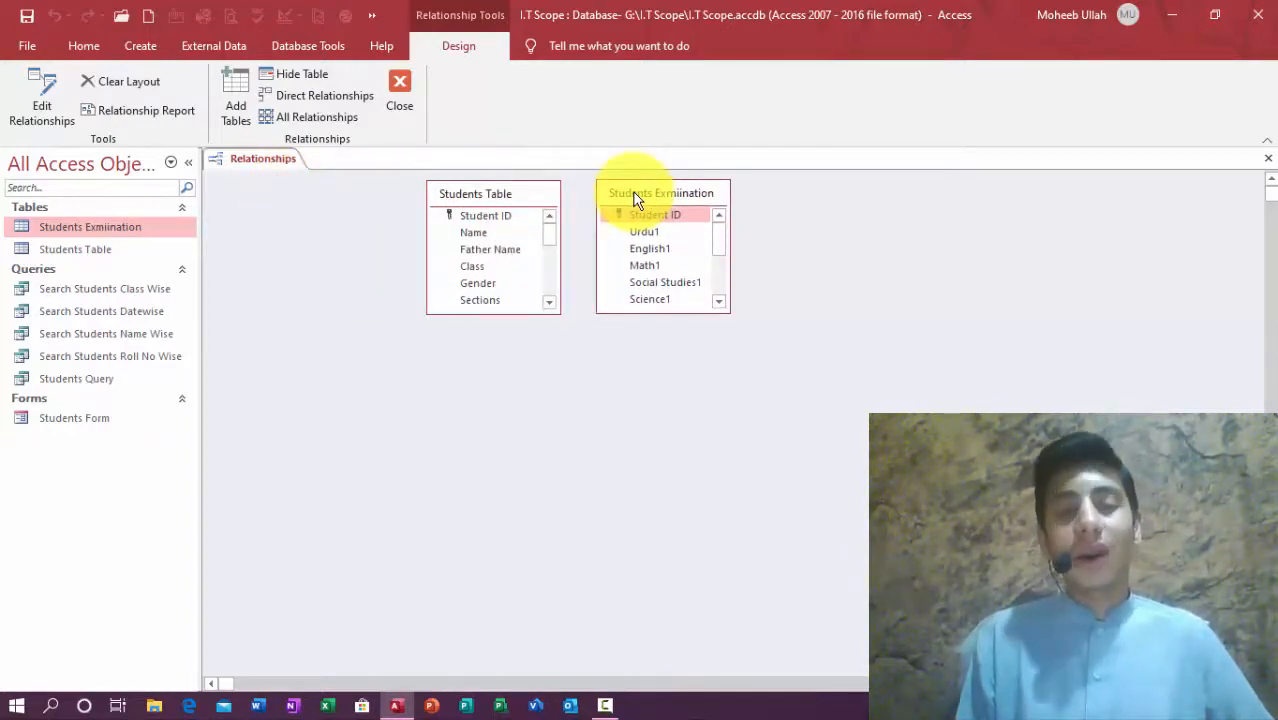
click(455, 220)
drag(453, 220, 655, 222)
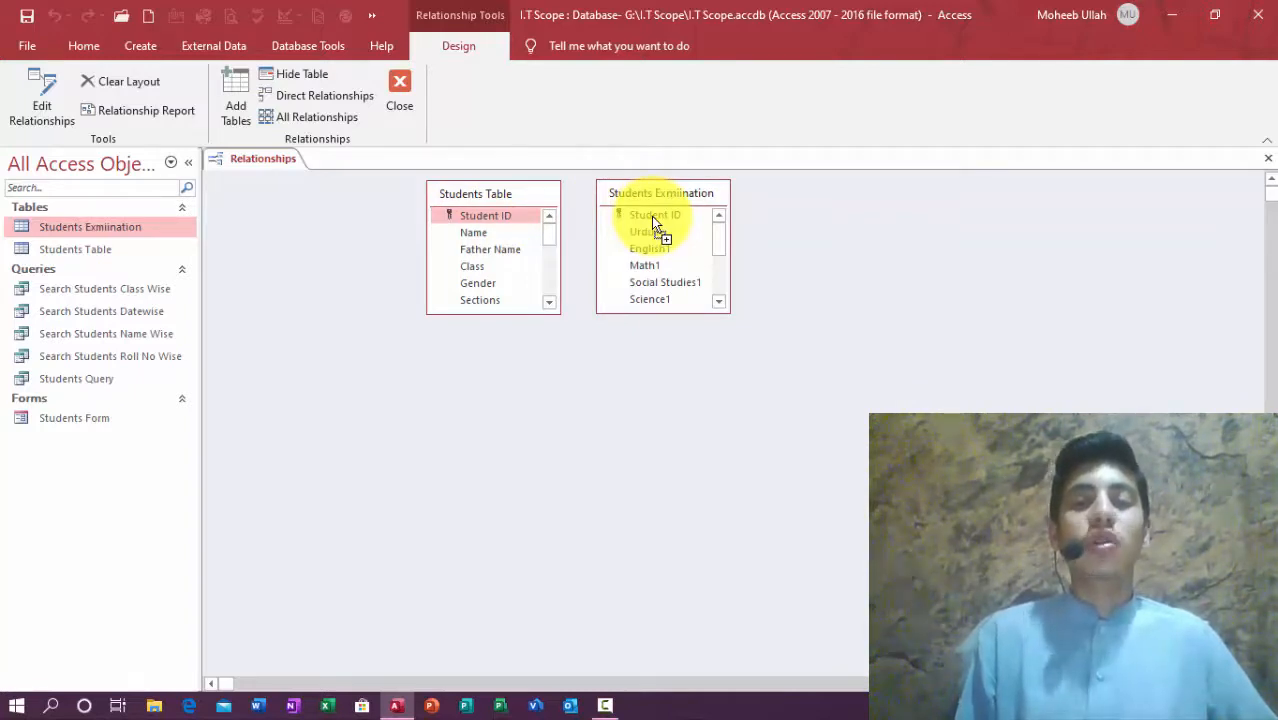
Step: Create the Student ID relationship with join type 2 (all Students Table records) and close Relationships
drag(651, 216, 651, 216)
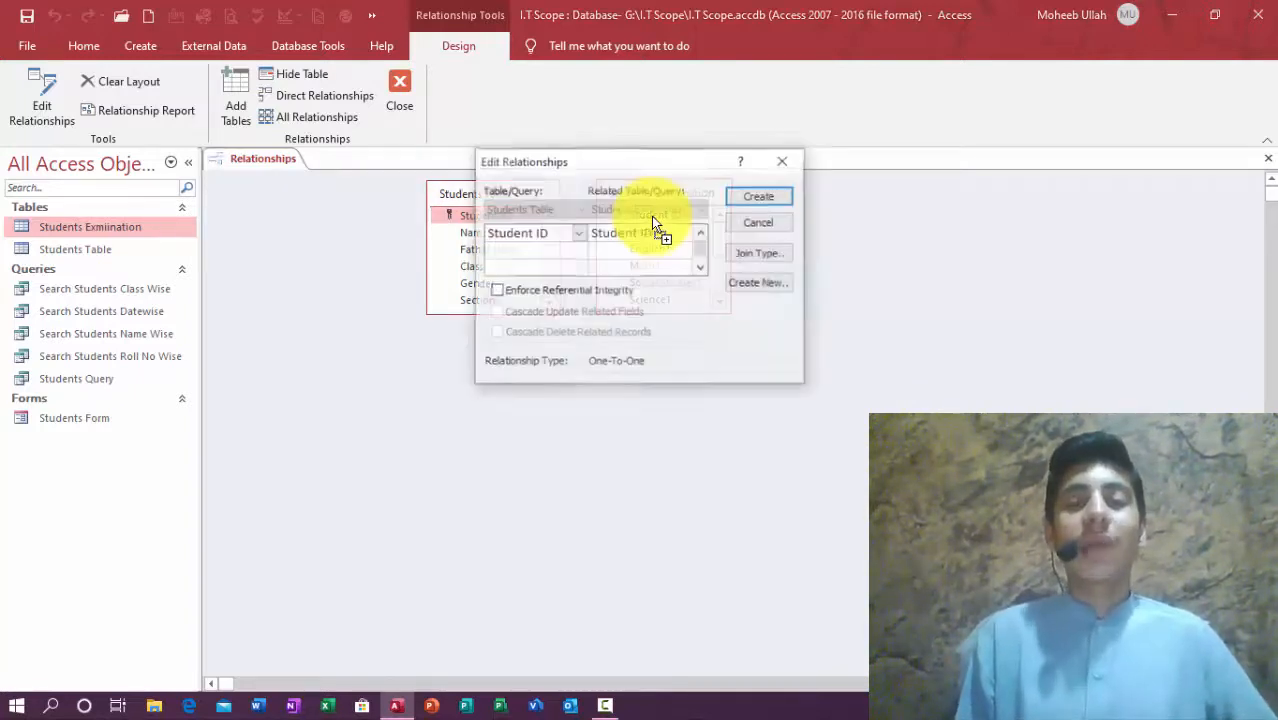
click(755, 254)
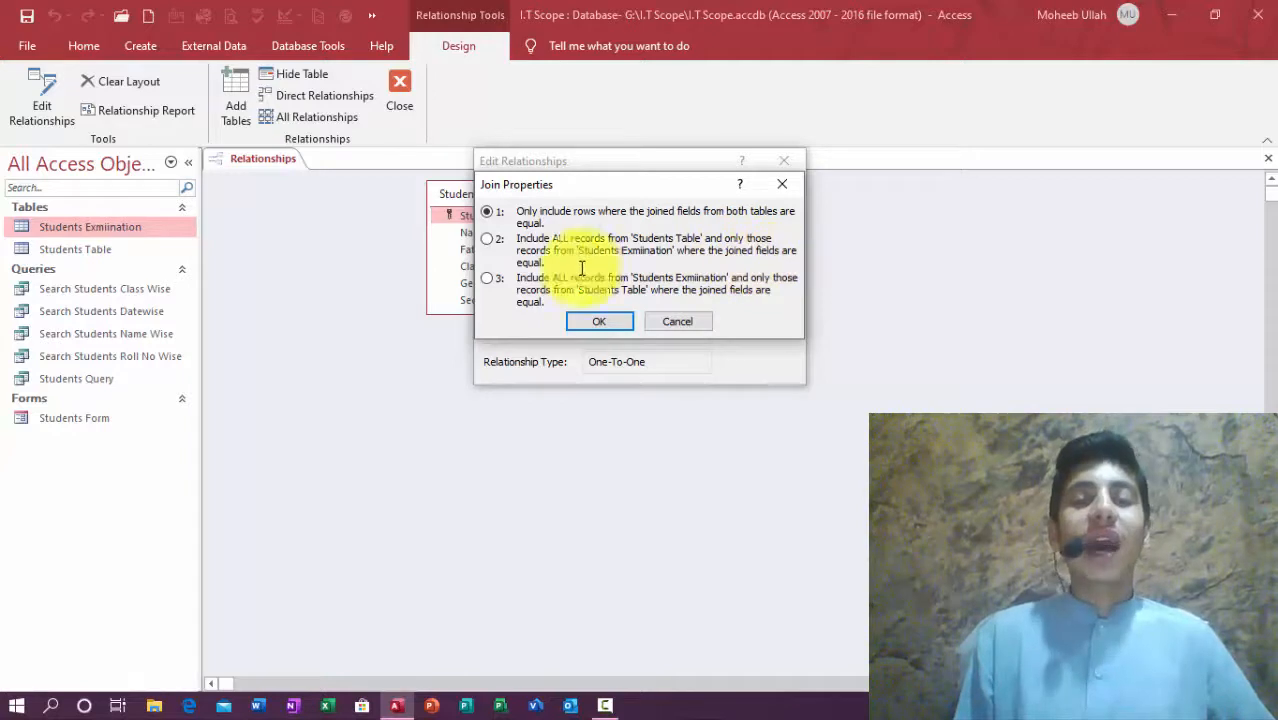
click(488, 240)
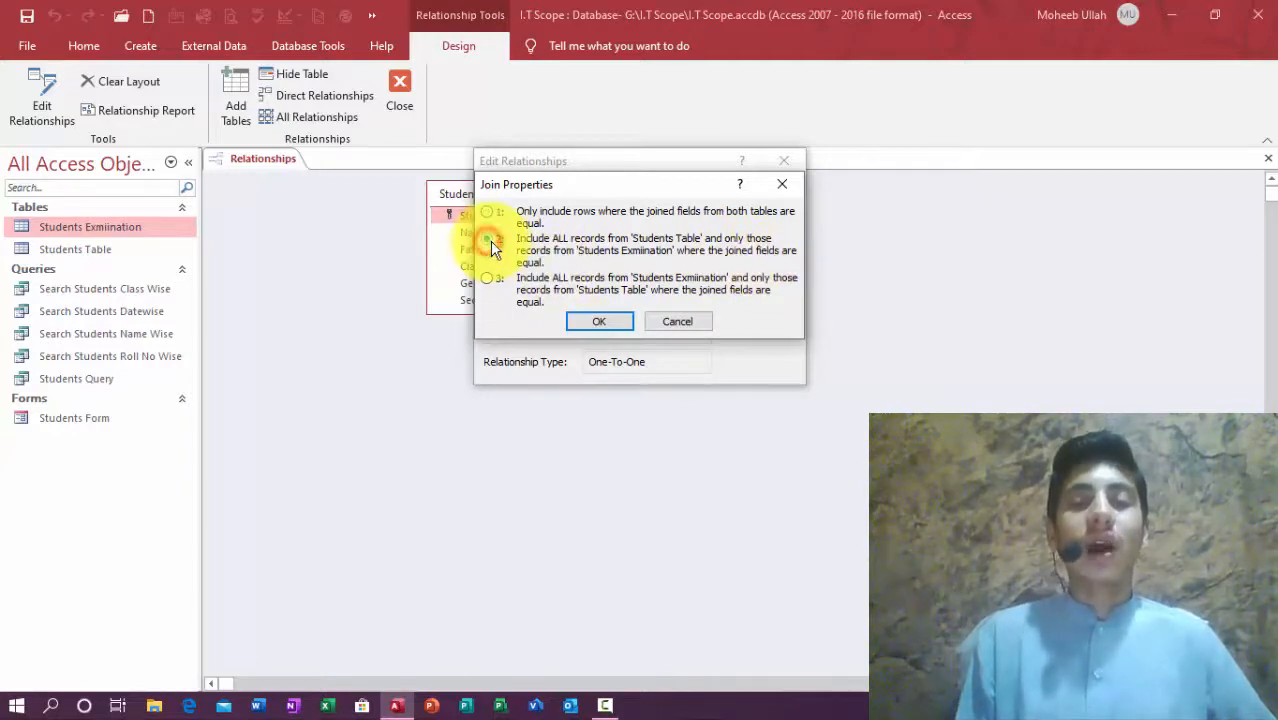
click(590, 321)
click(761, 198)
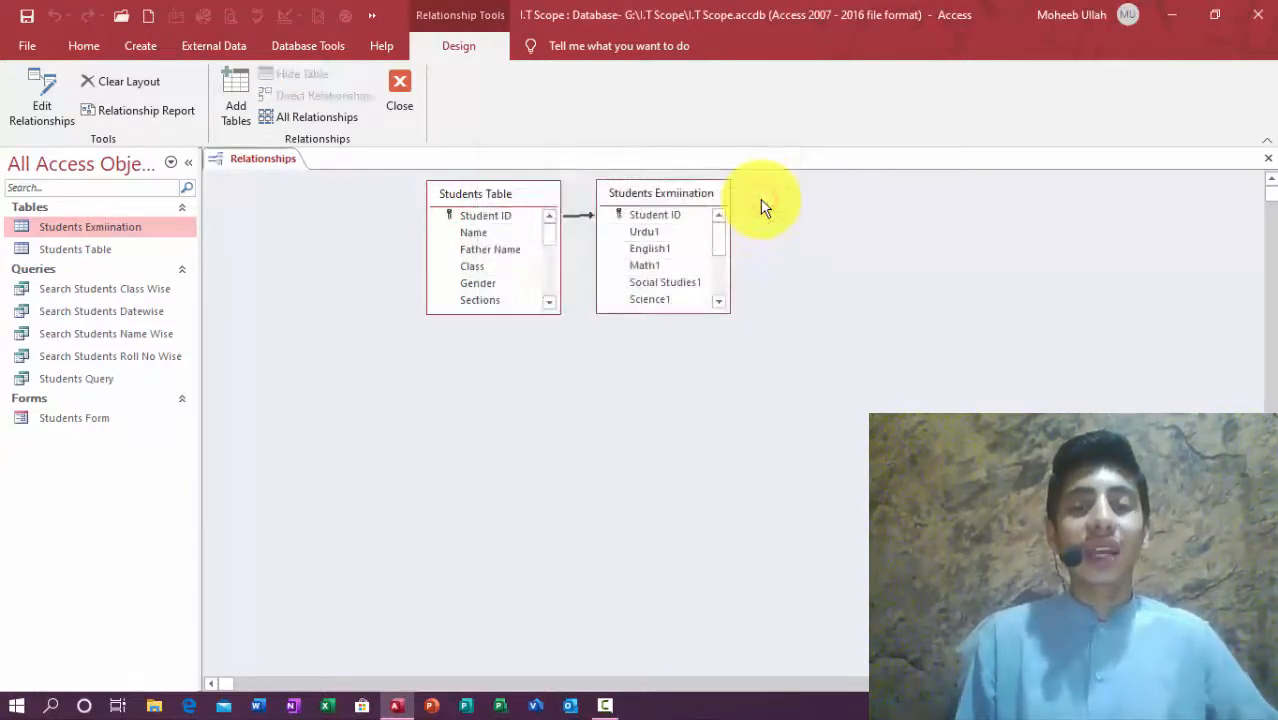
click(1268, 161)
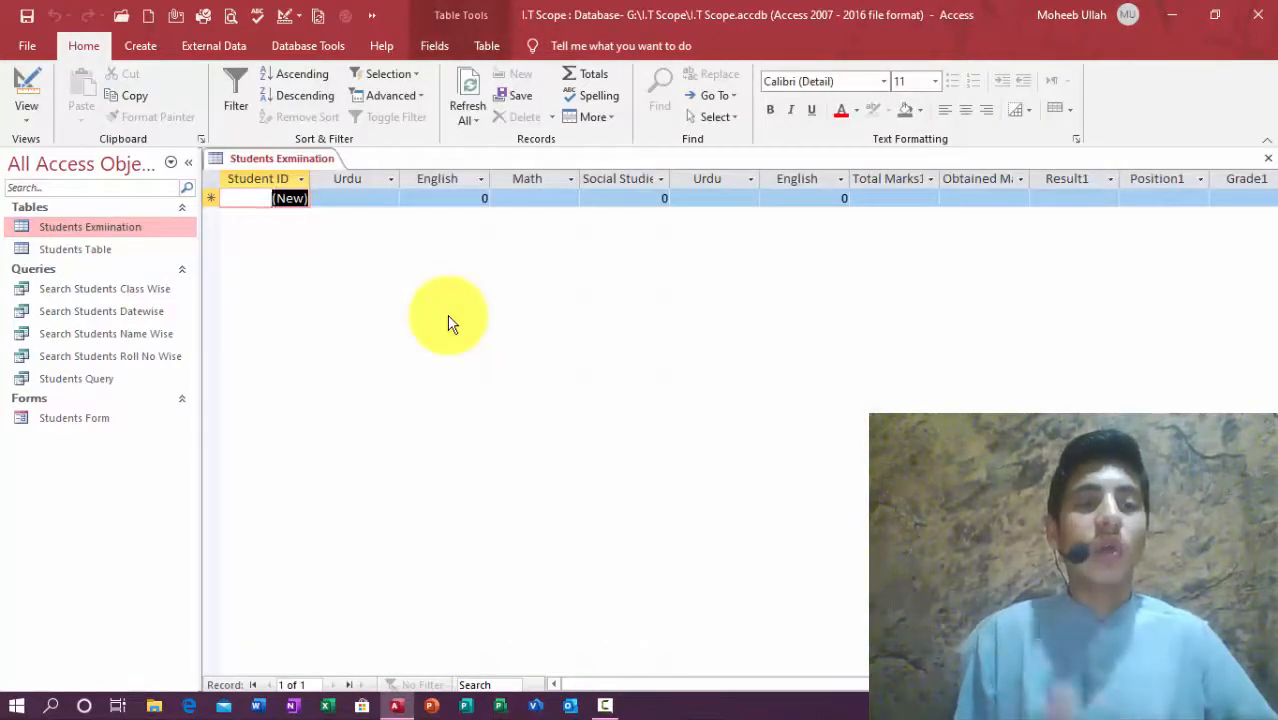
Step: Enter an Urdu mark of 10 for record 1, save, and expand its subdatasheet
key(Tab)
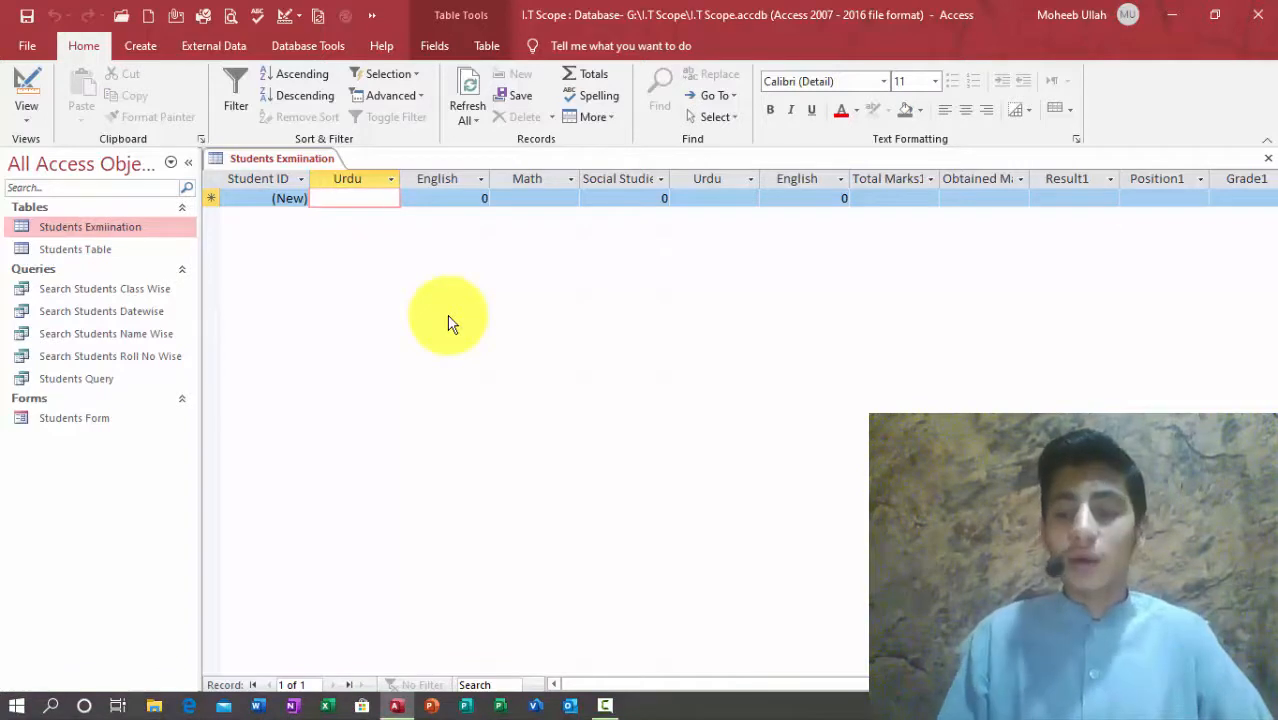
text(10)
key(Tab)
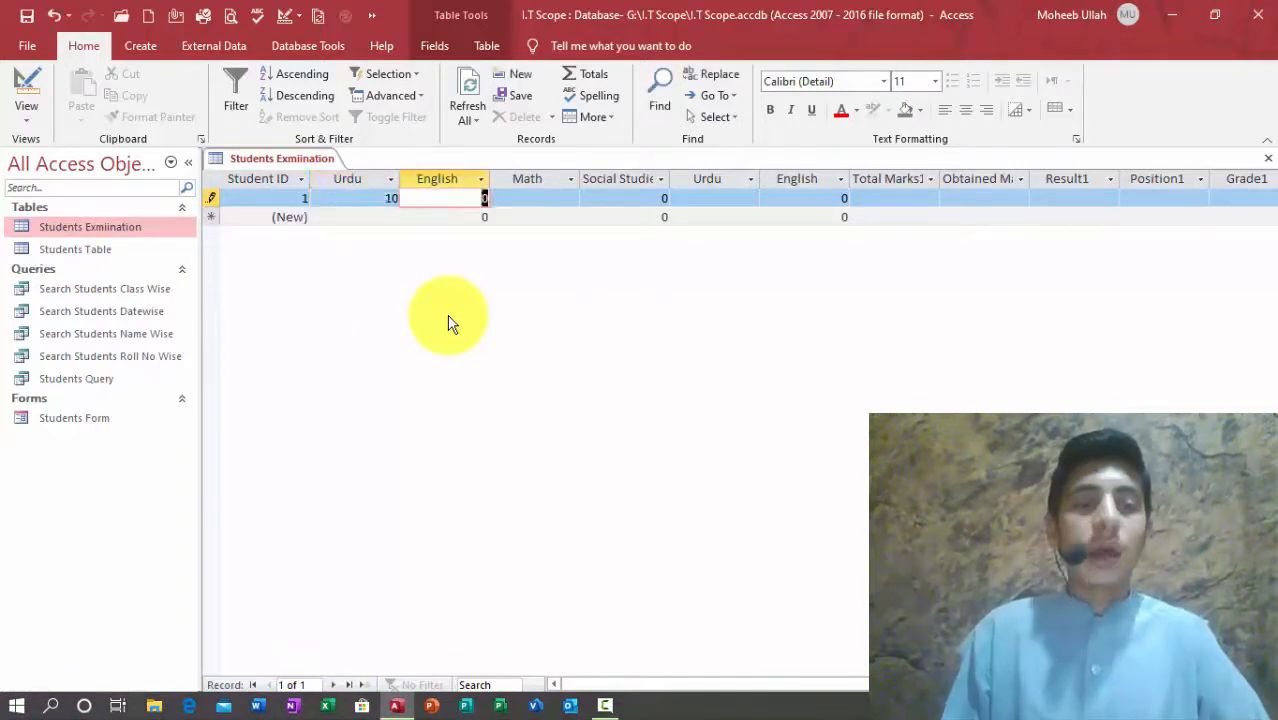
click(282, 198)
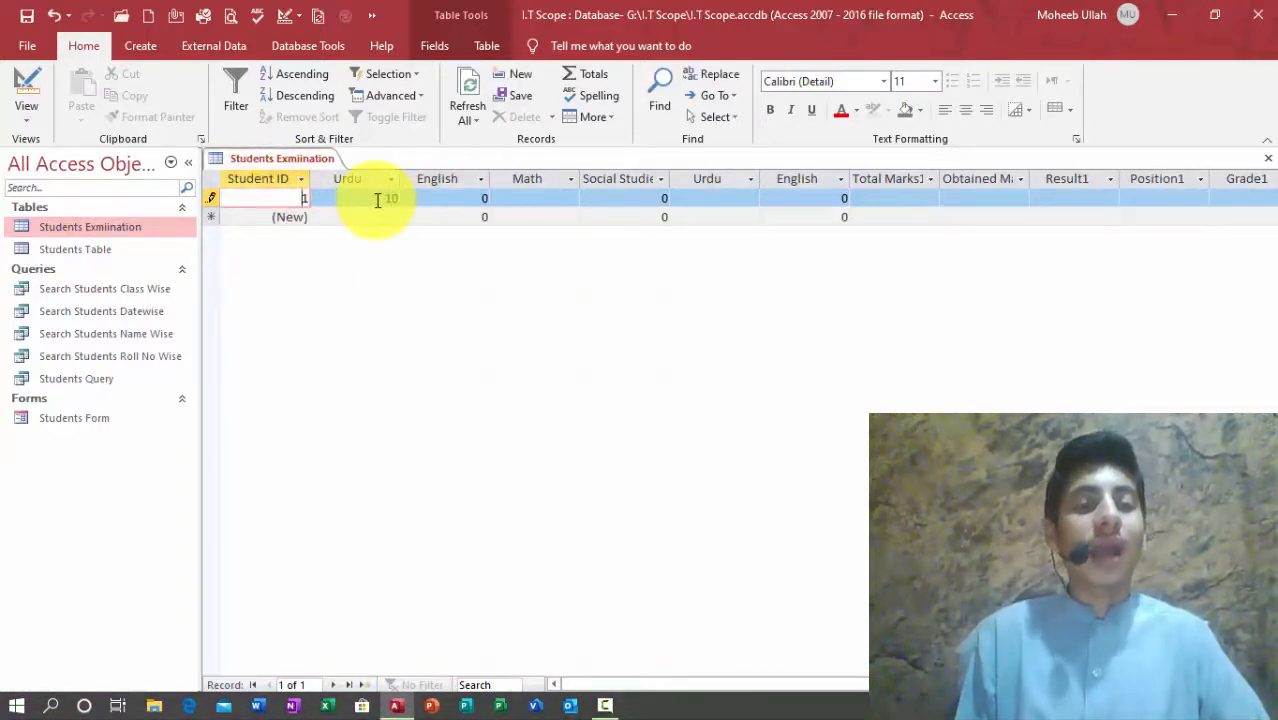
key(ctrl+s)
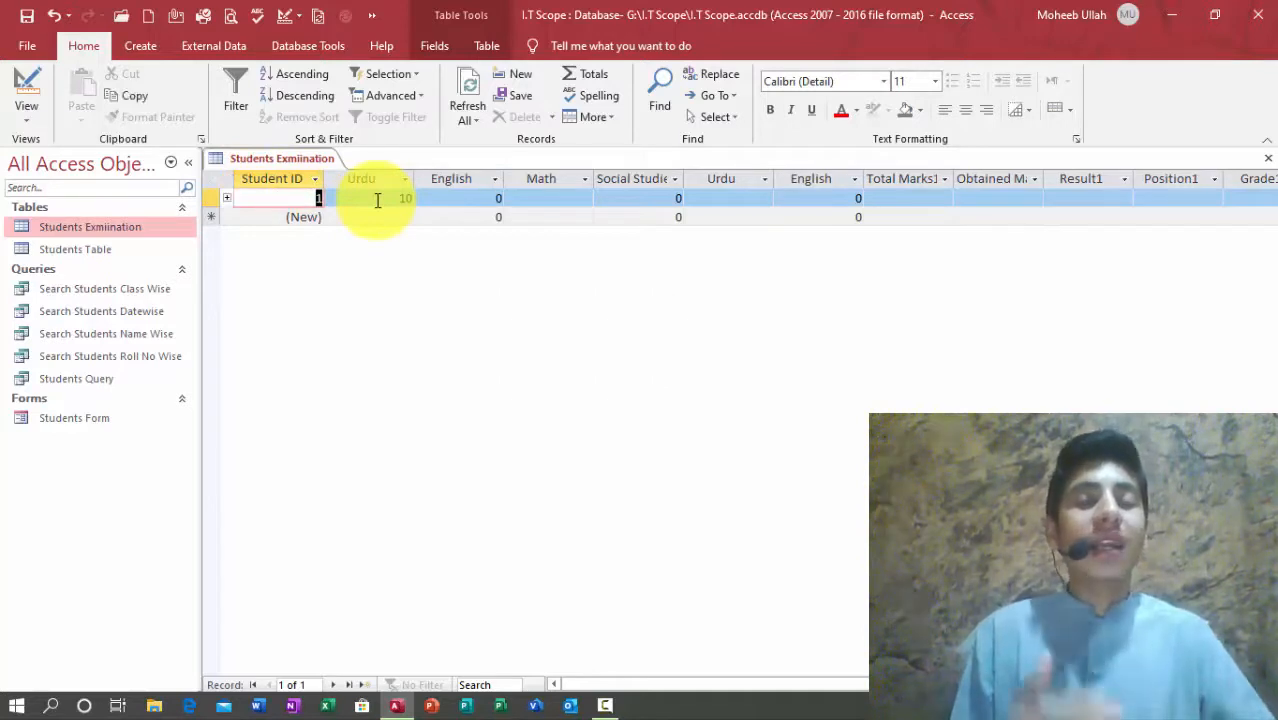
click(227, 199)
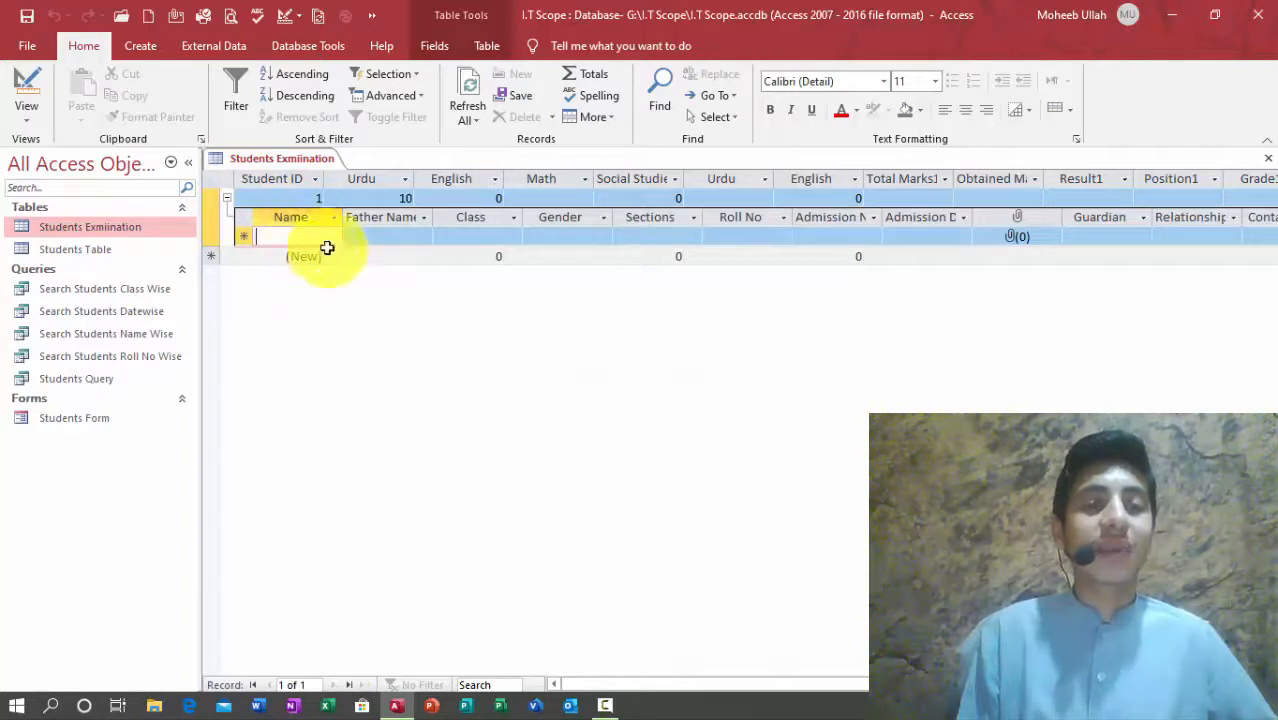
Step: Enter Urdu mark 50 for record 2, expand its linked student row, and collapse record 1
click(391, 256)
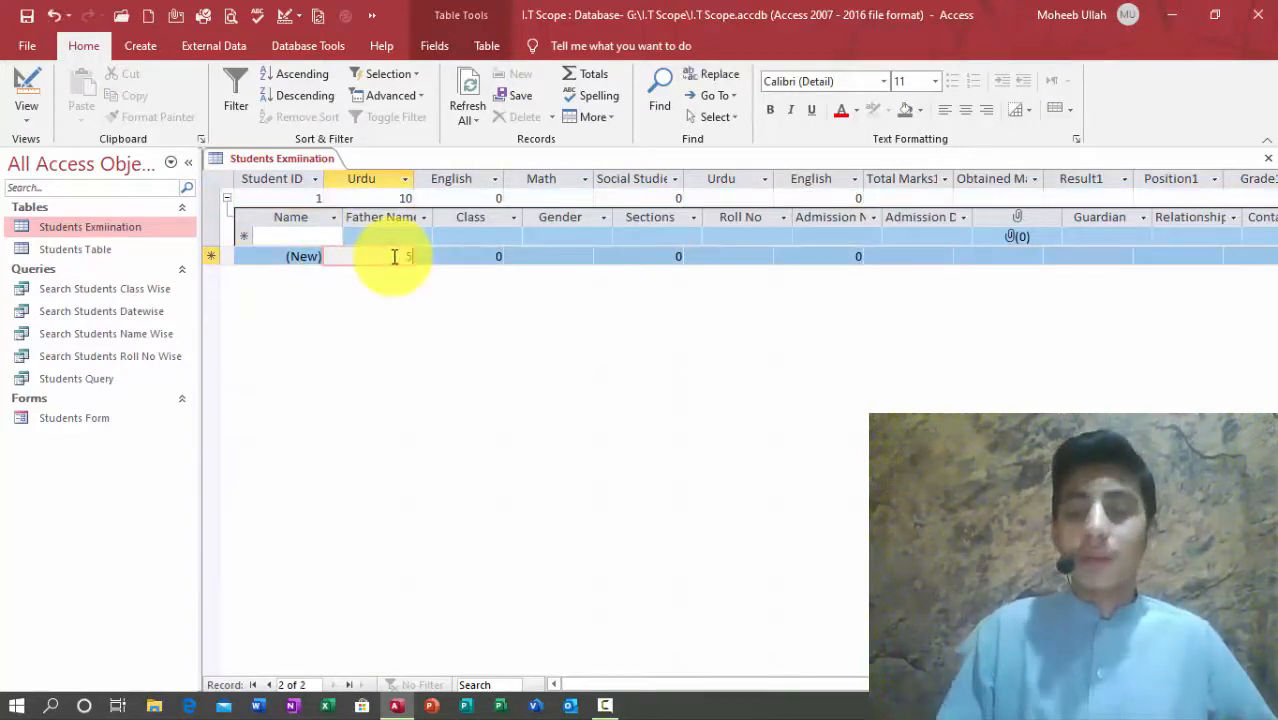
text(50)
key(Tab)
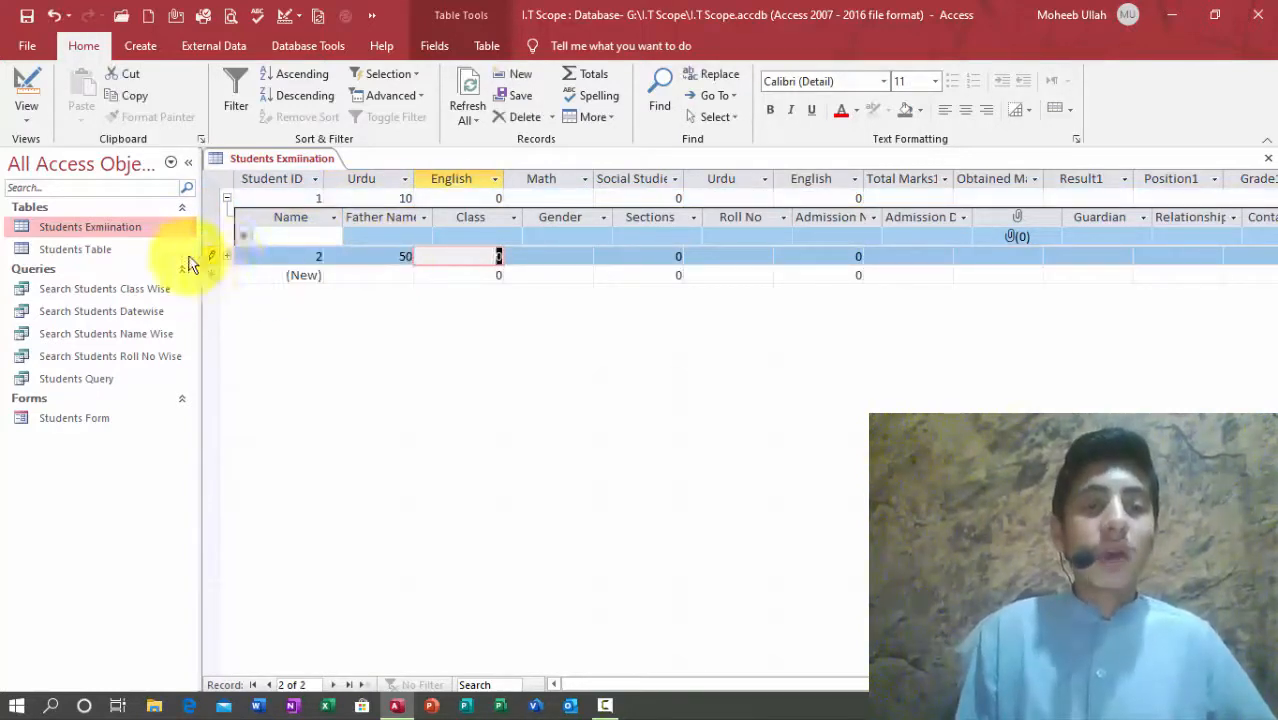
click(228, 257)
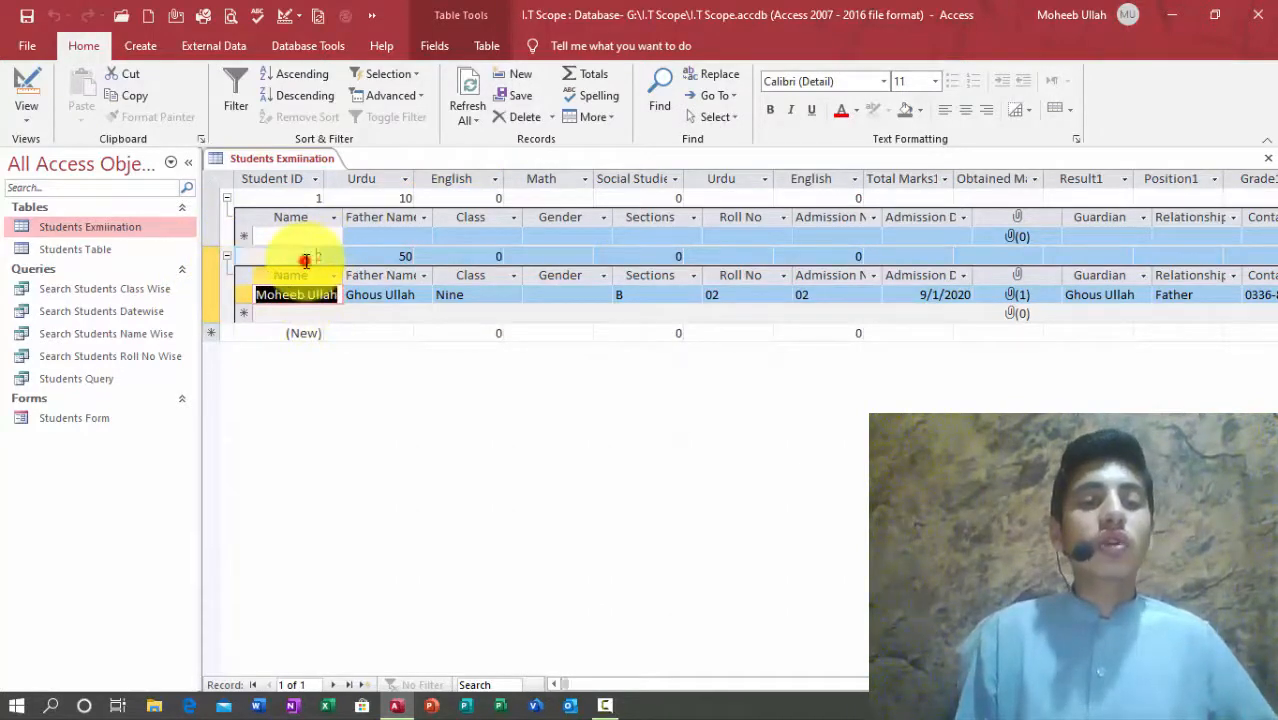
click(312, 257)
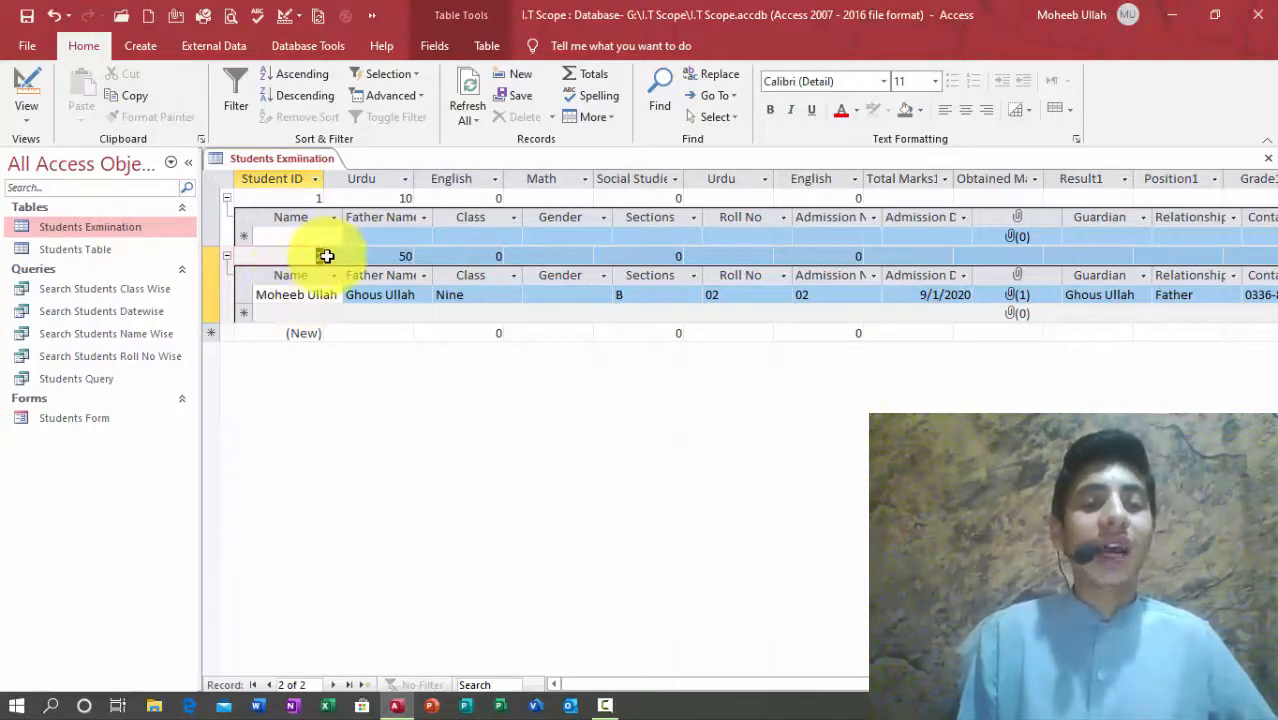
click(249, 298)
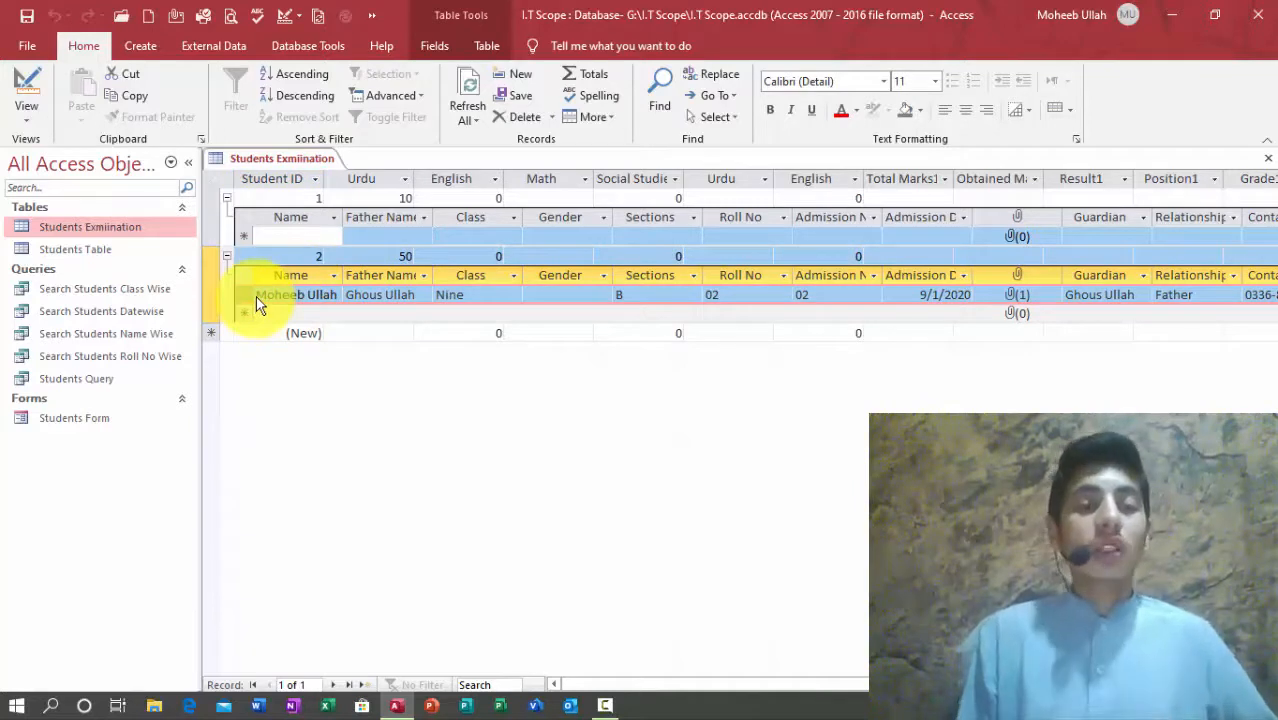
click(227, 199)
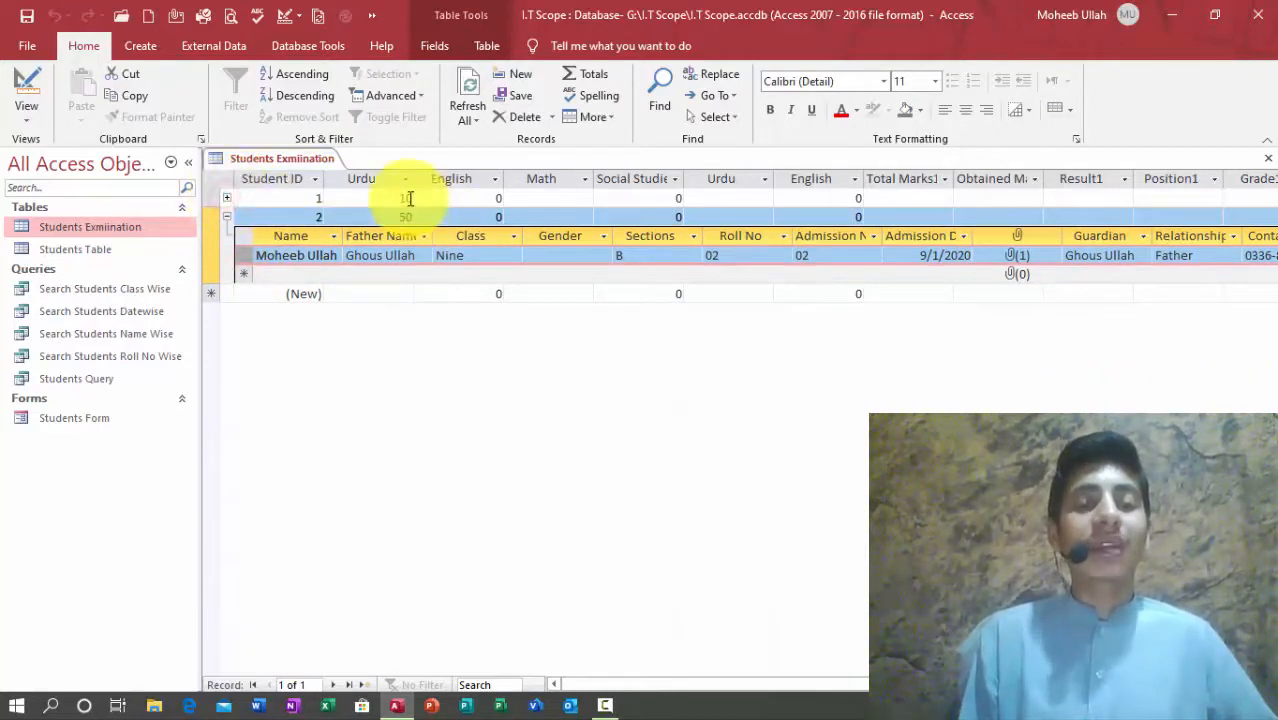
Step: Collapse record 2's subdatasheet and enter its subject marks 40, 20, 10, 10, 10
click(227, 217)
click(464, 219)
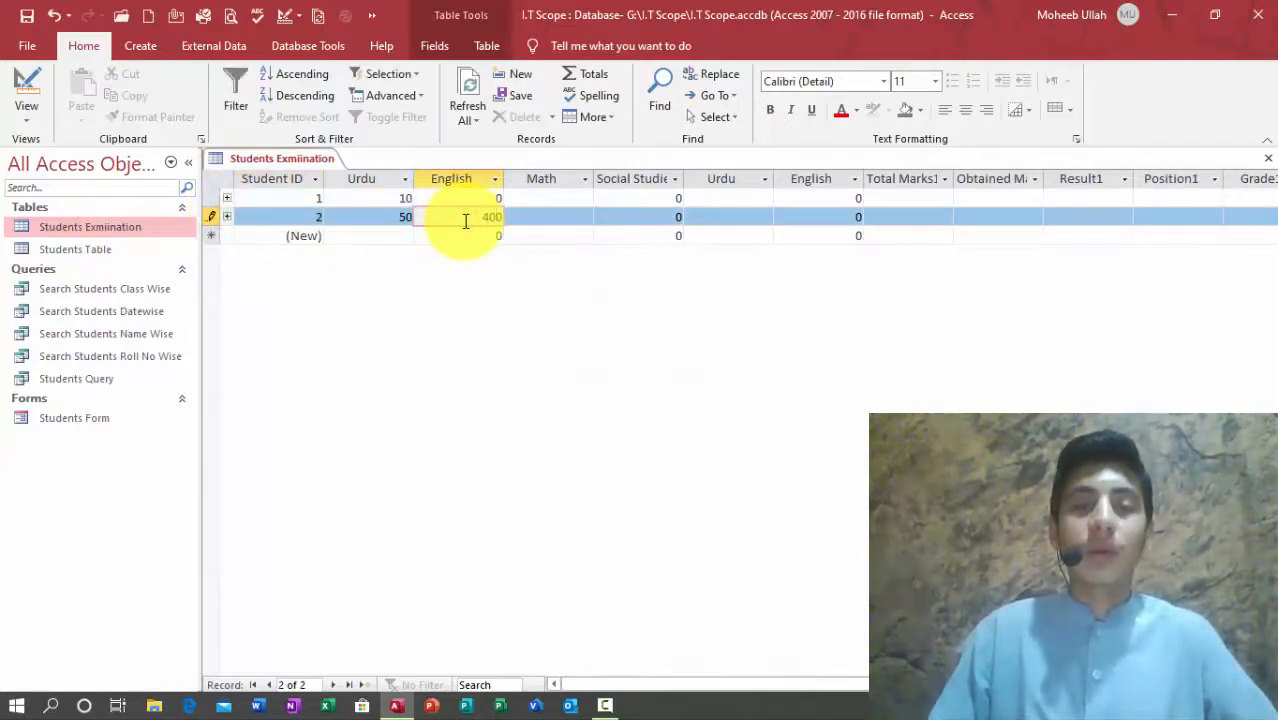
text(40)
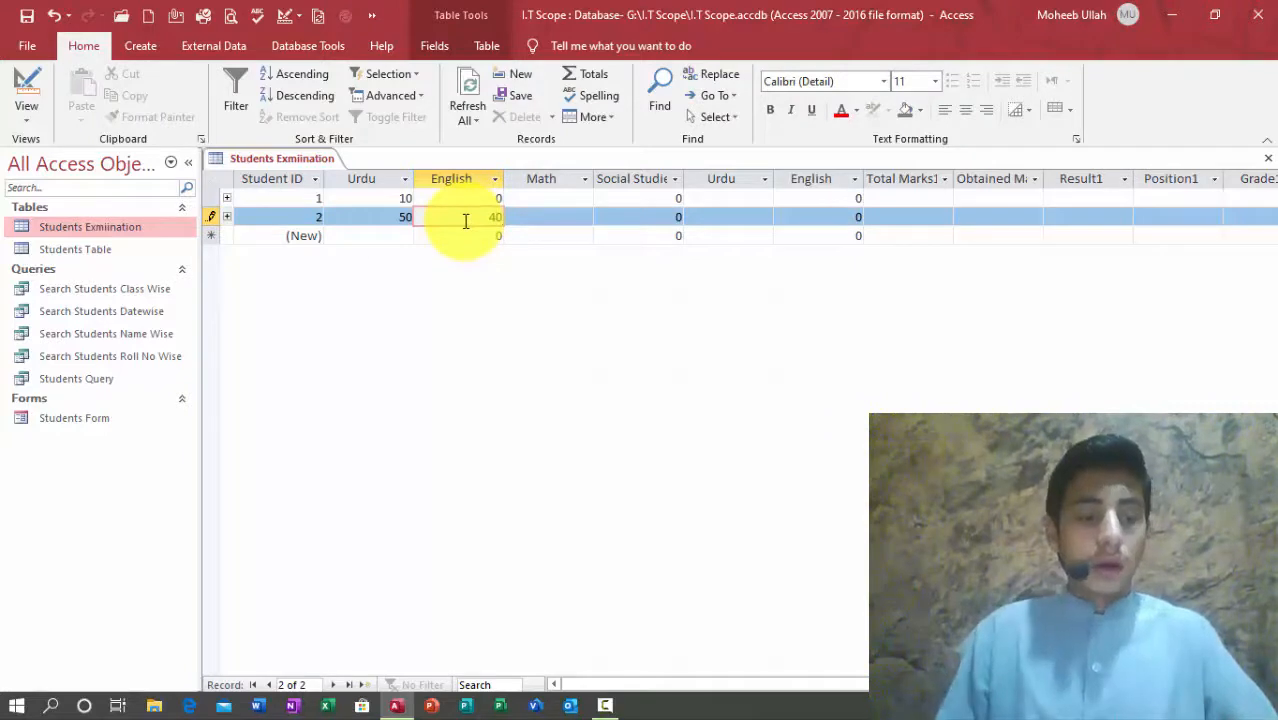
key(Tab)
text(20)
key(Tab)
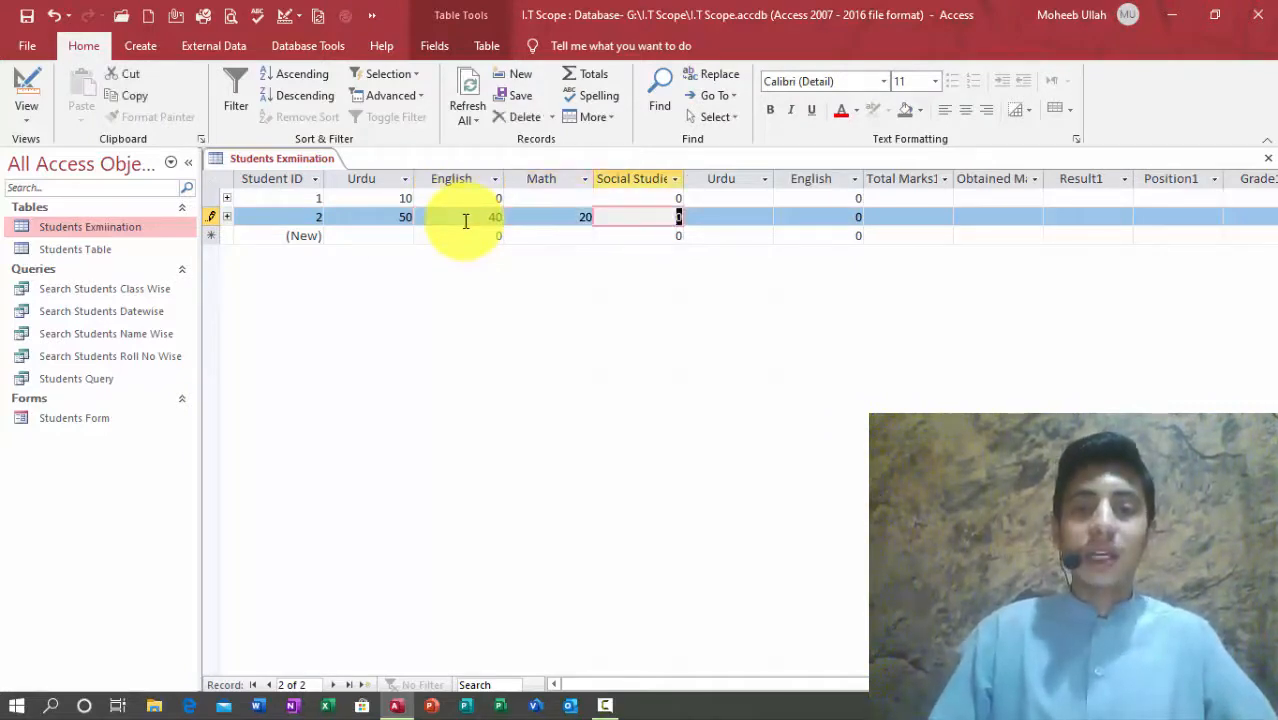
text(10)
key(Tab)
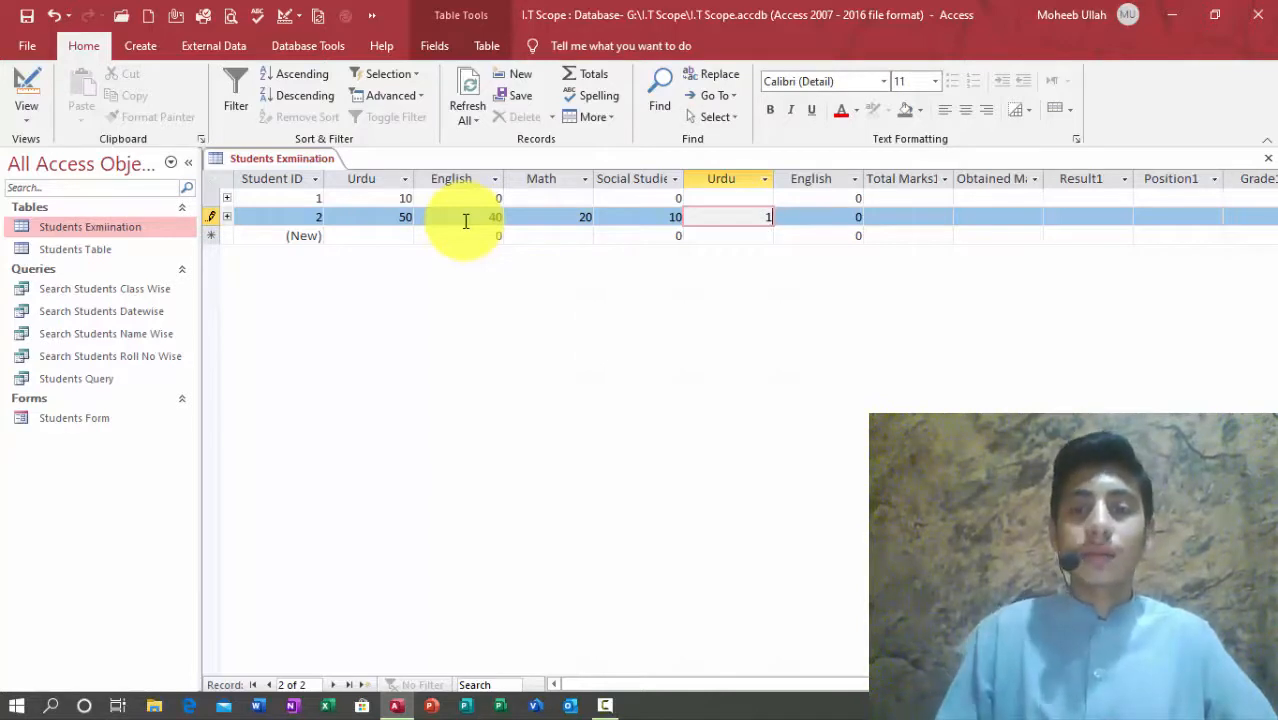
key(Tab)
text(10)
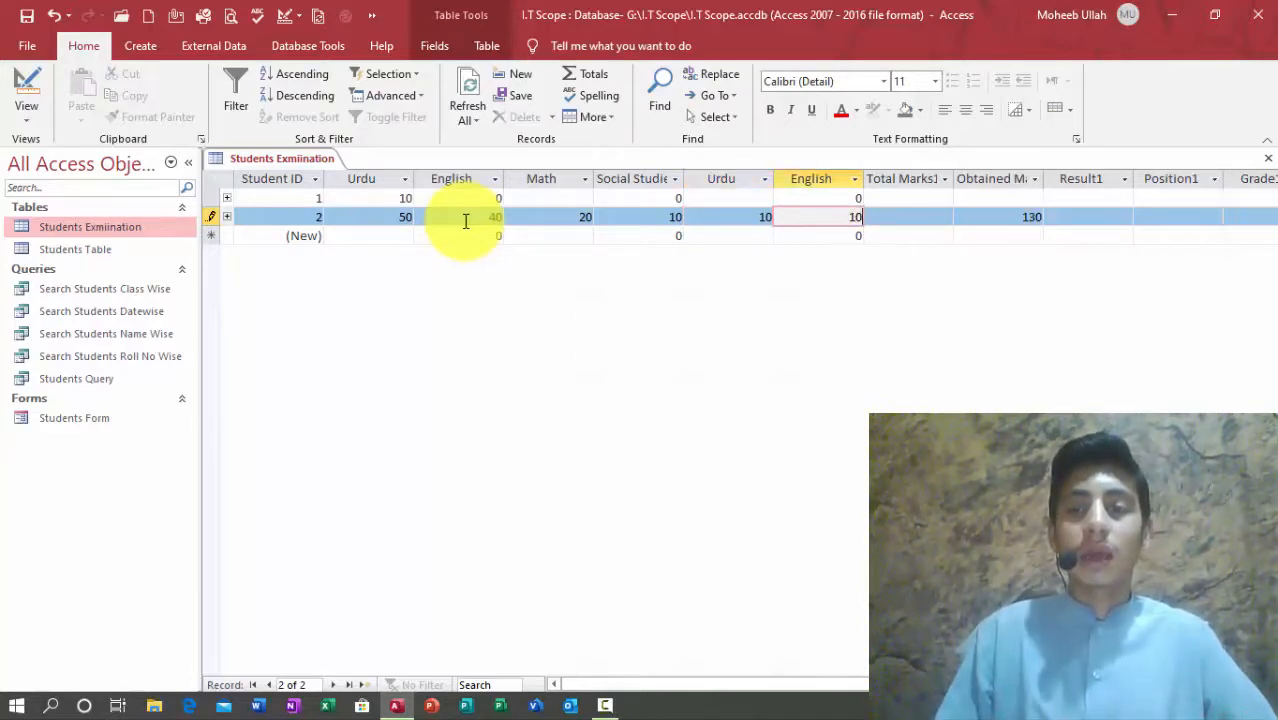
key(Tab)
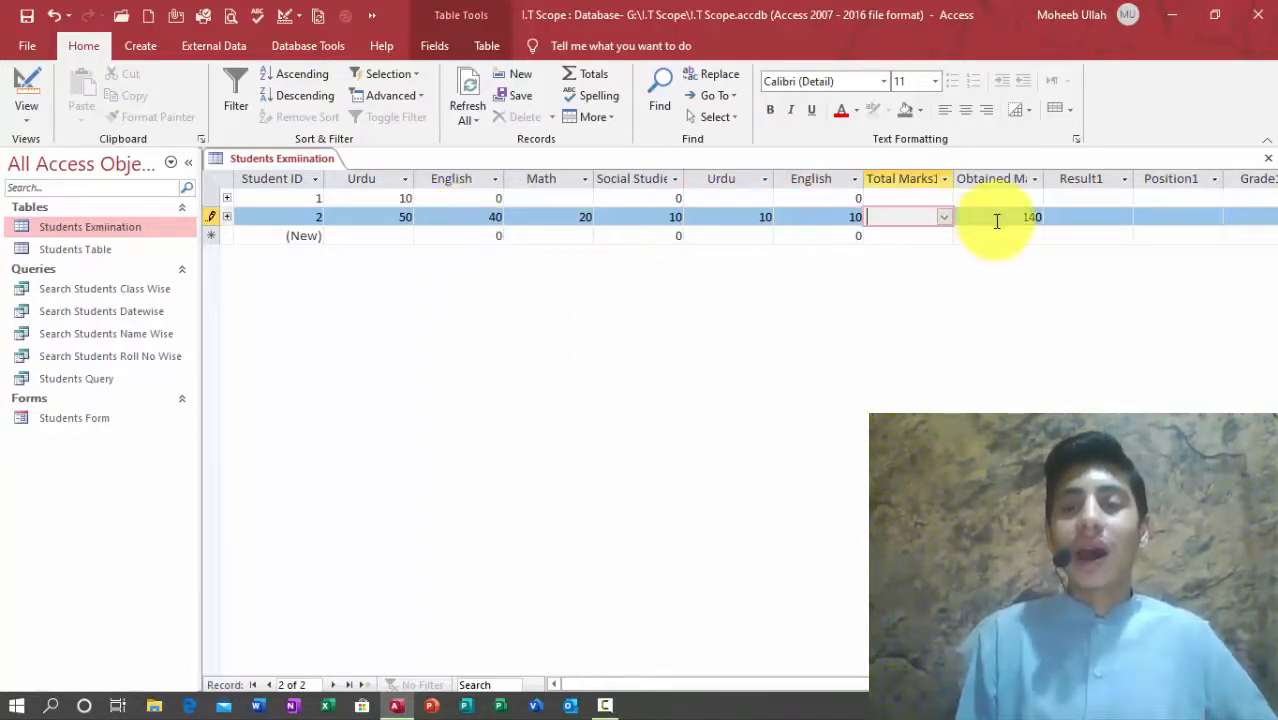
Step: Set record 2's Total Marks1 to 150 and check the Obtained Marks of 140
click(945, 218)
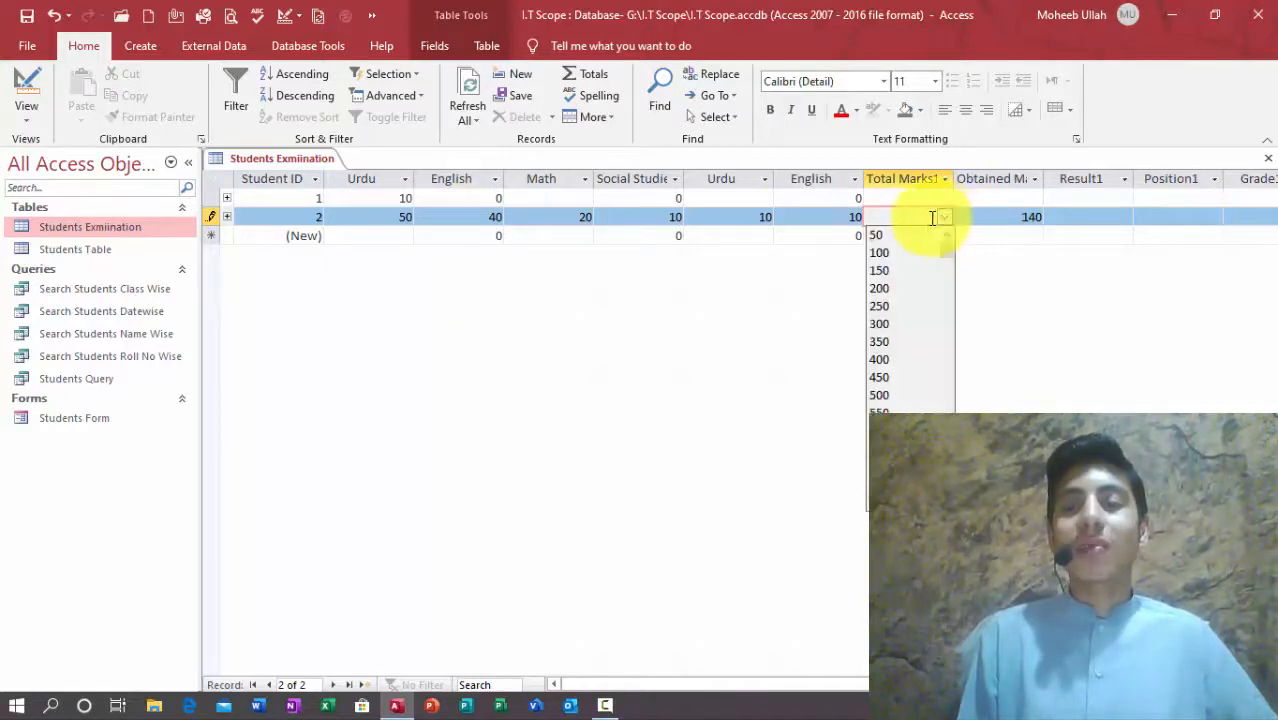
click(894, 272)
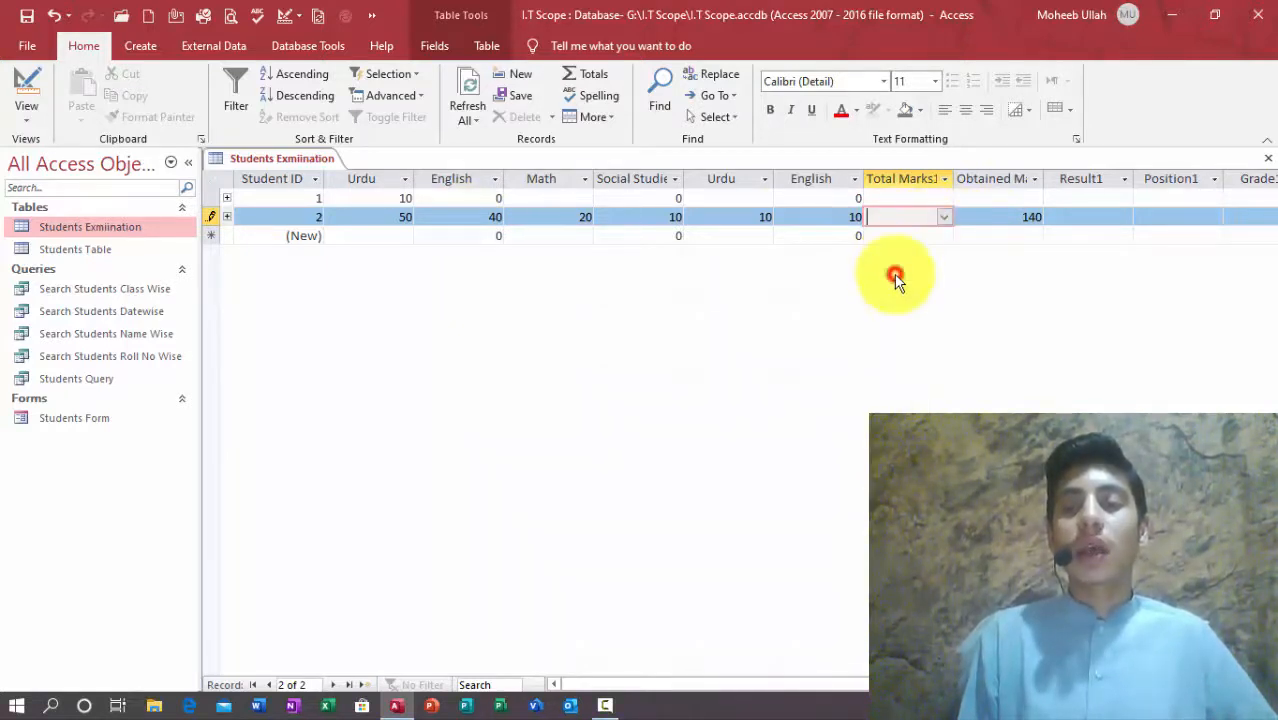
click(945, 217)
click(889, 270)
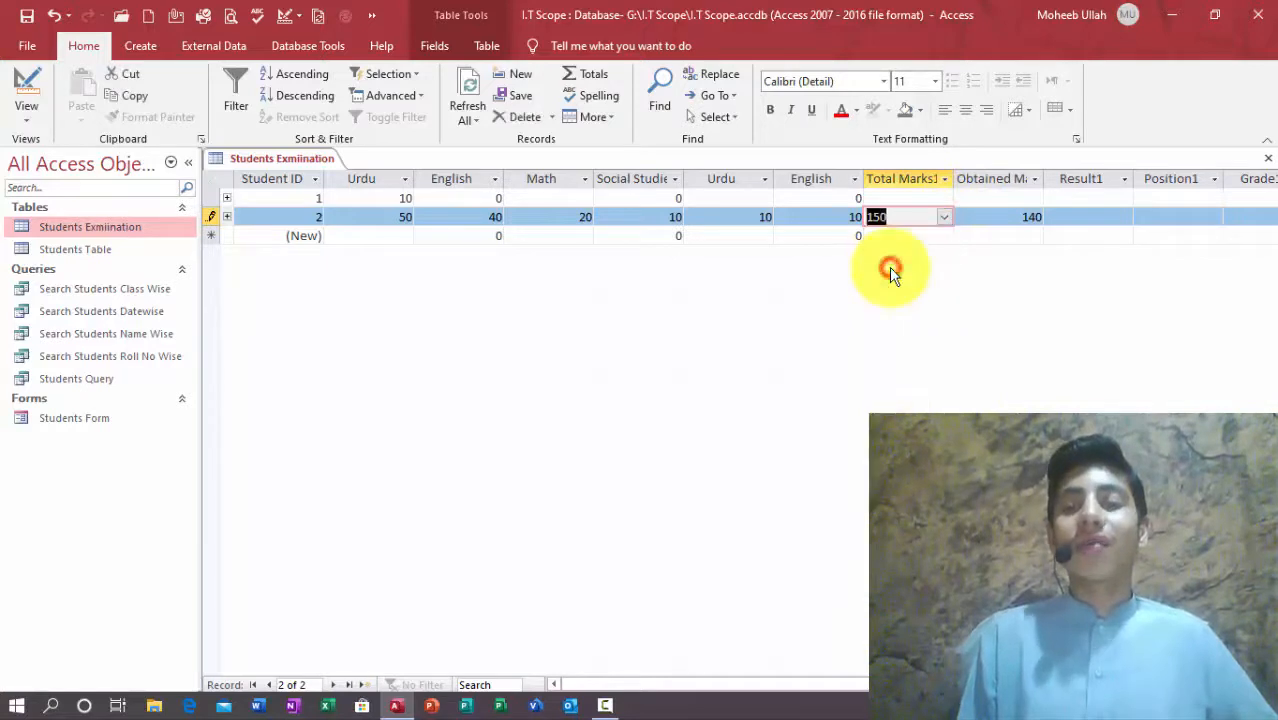
click(1079, 222)
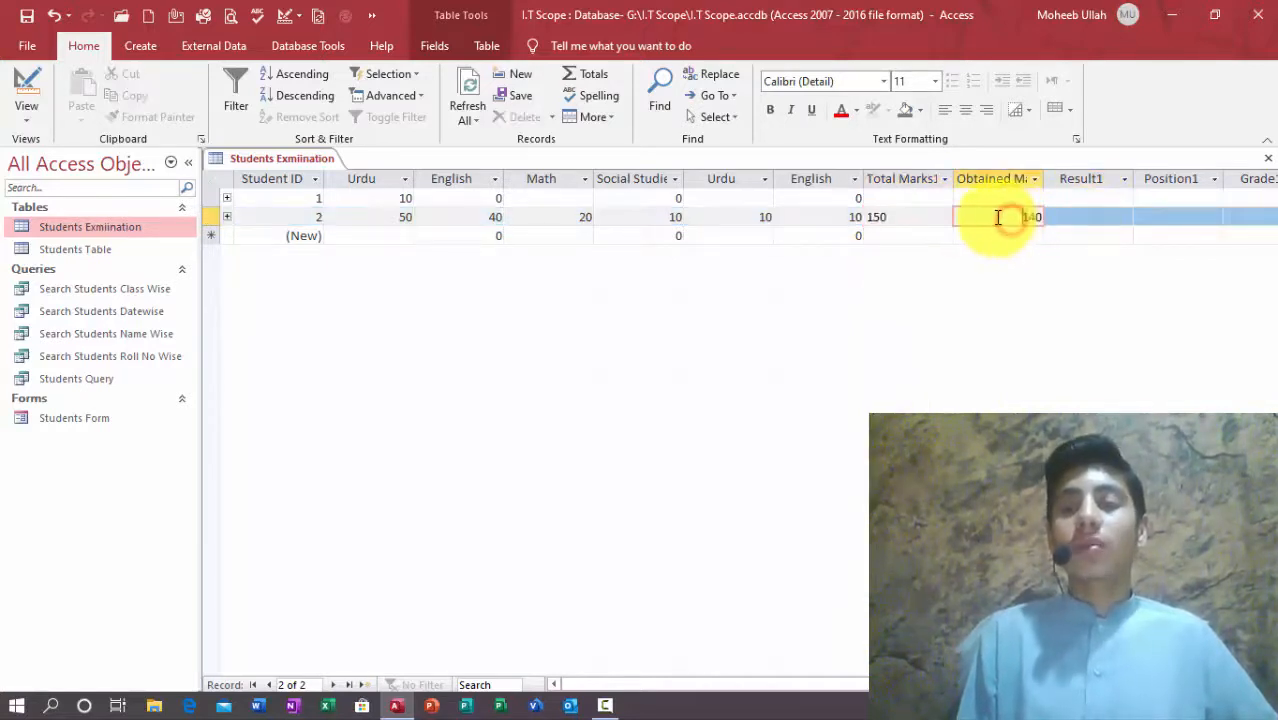
double_click(1033, 218)
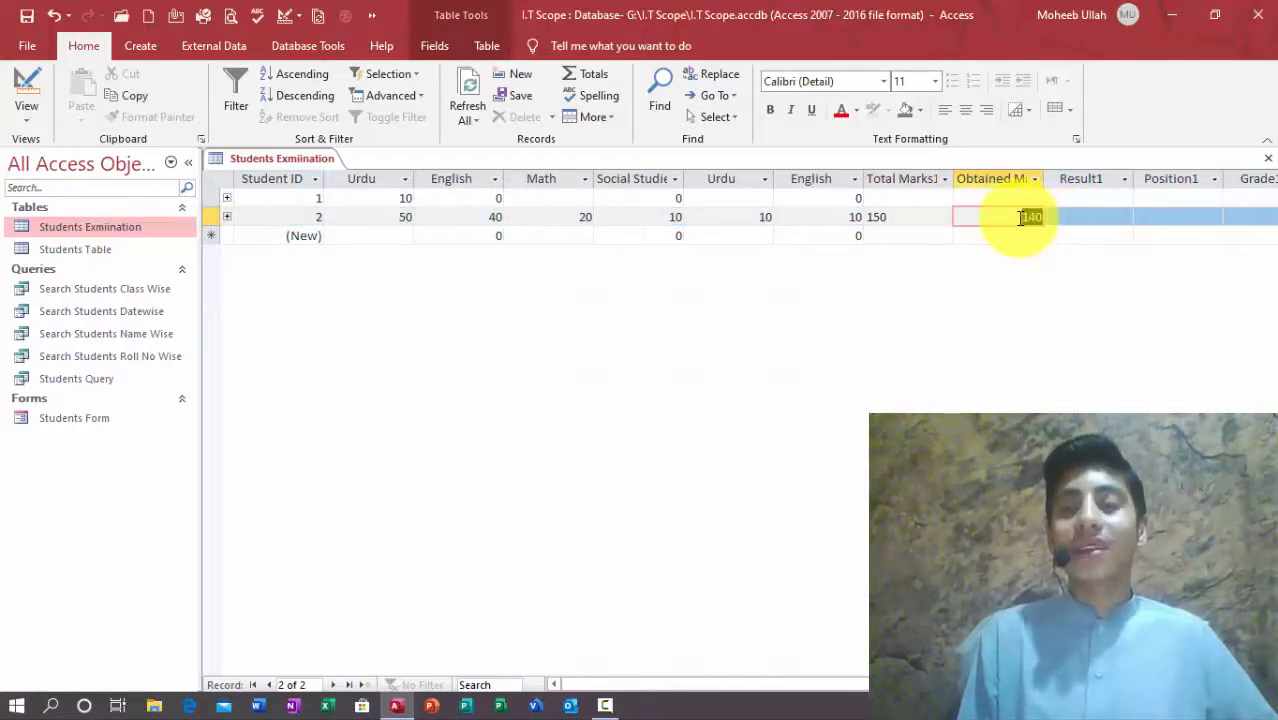
drag(996, 218, 1070, 219)
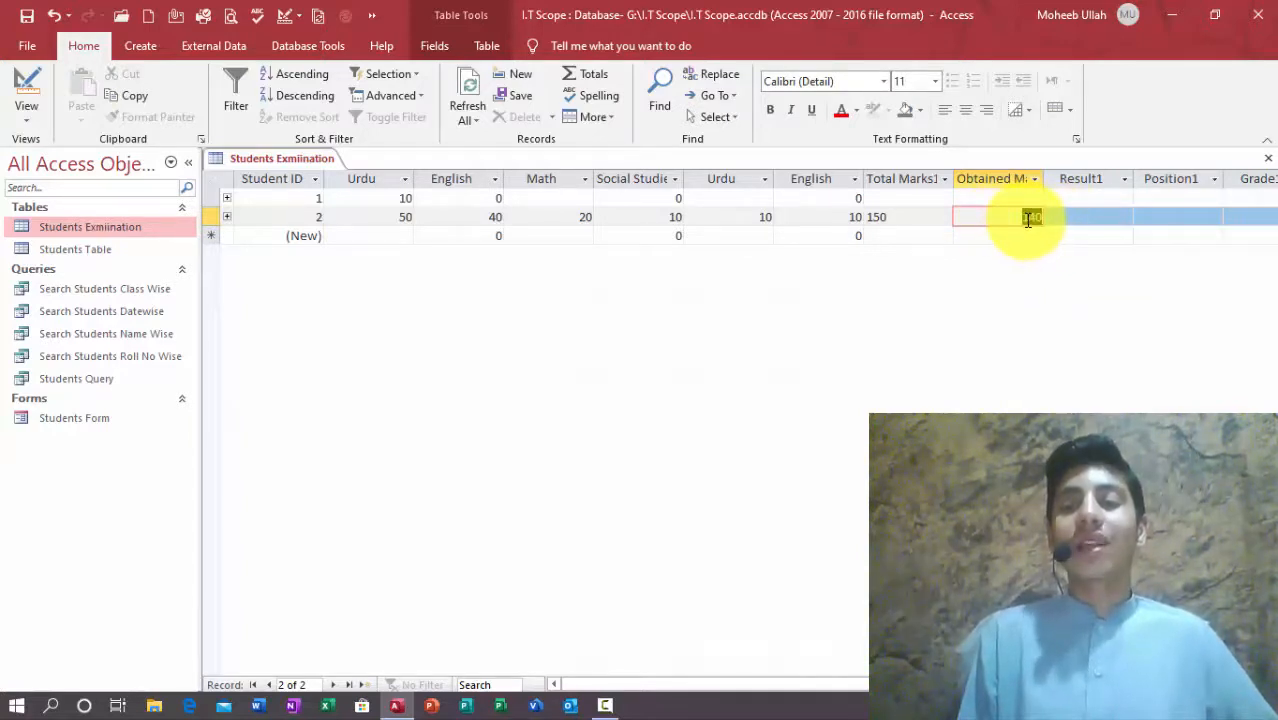
key(Tab)
key(Tab)
key(Tab)
key(Tab)
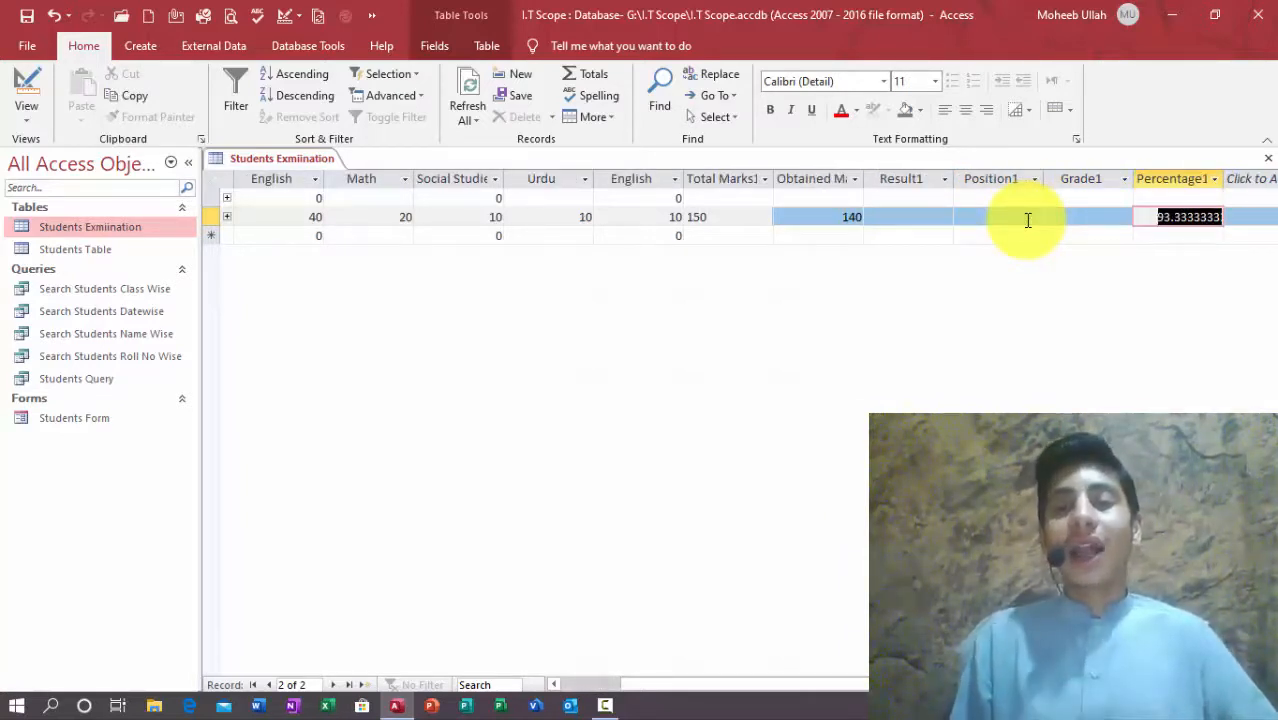
Step: Autofit Percentage1 to show 93.3333333333333, then compare Total Marks1 150 with Obtained 140
double_click(1226, 172)
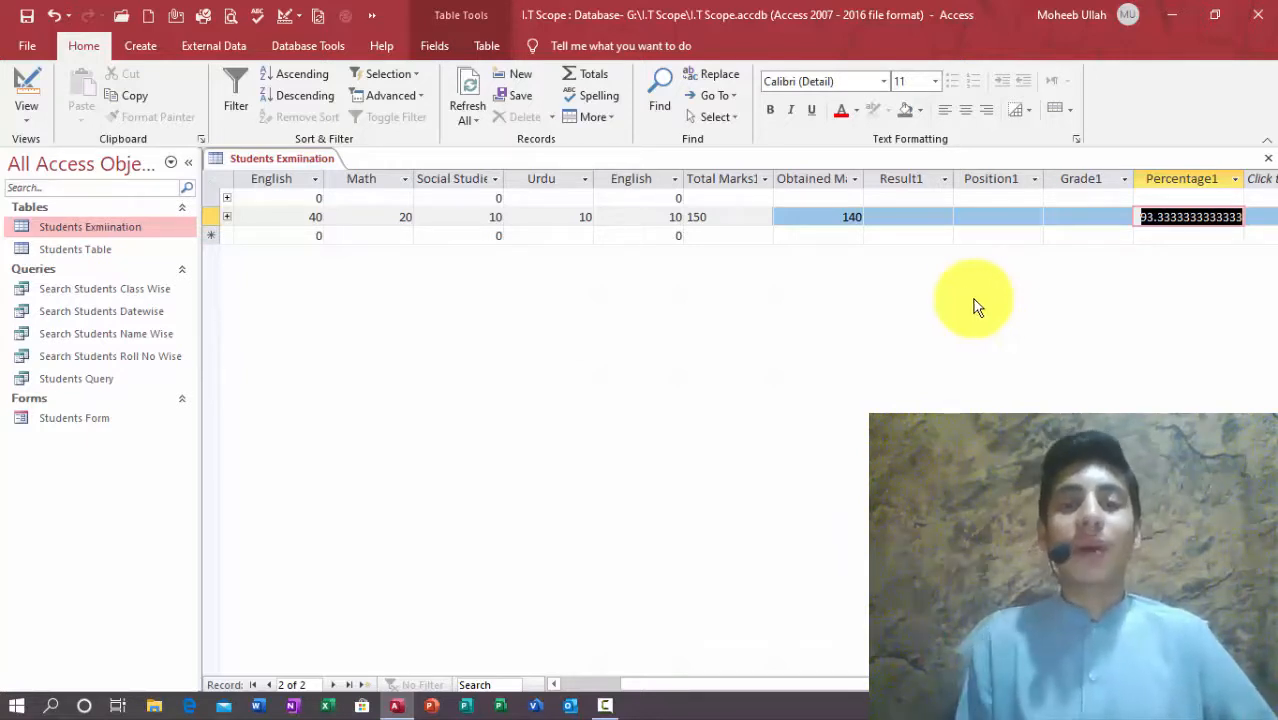
drag(742, 217, 678, 217)
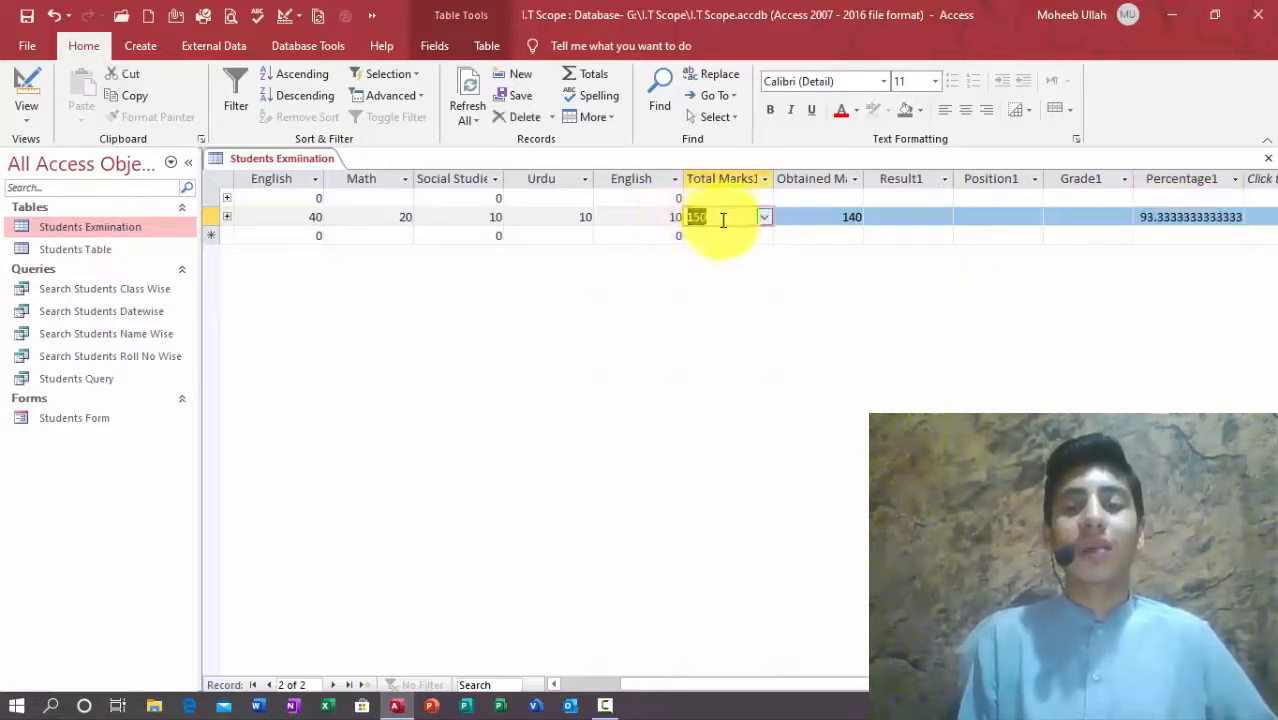
drag(789, 212, 918, 216)
click(717, 207)
drag(736, 214, 660, 219)
drag(805, 217, 907, 217)
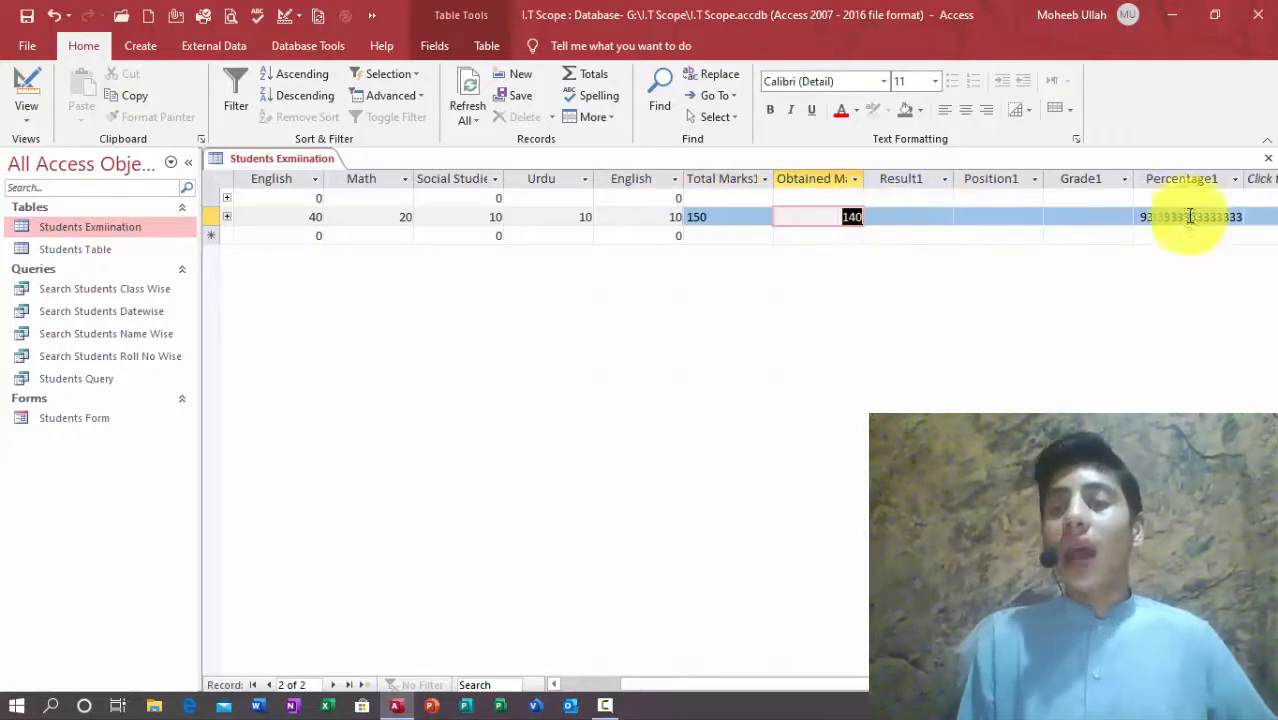
click(1156, 221)
double_click(746, 217)
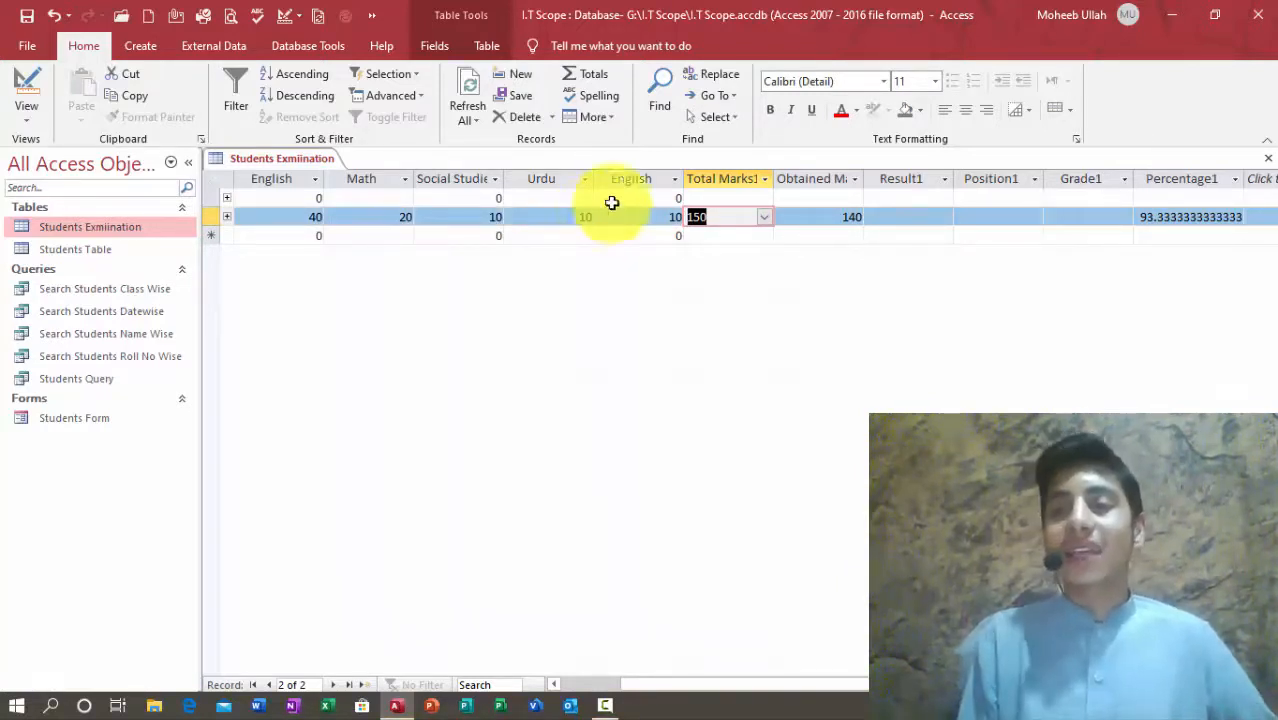
Step: Change record 2's Total Marks1 to 200 and check the recalculated Percentage1 of 70
click(1156, 218)
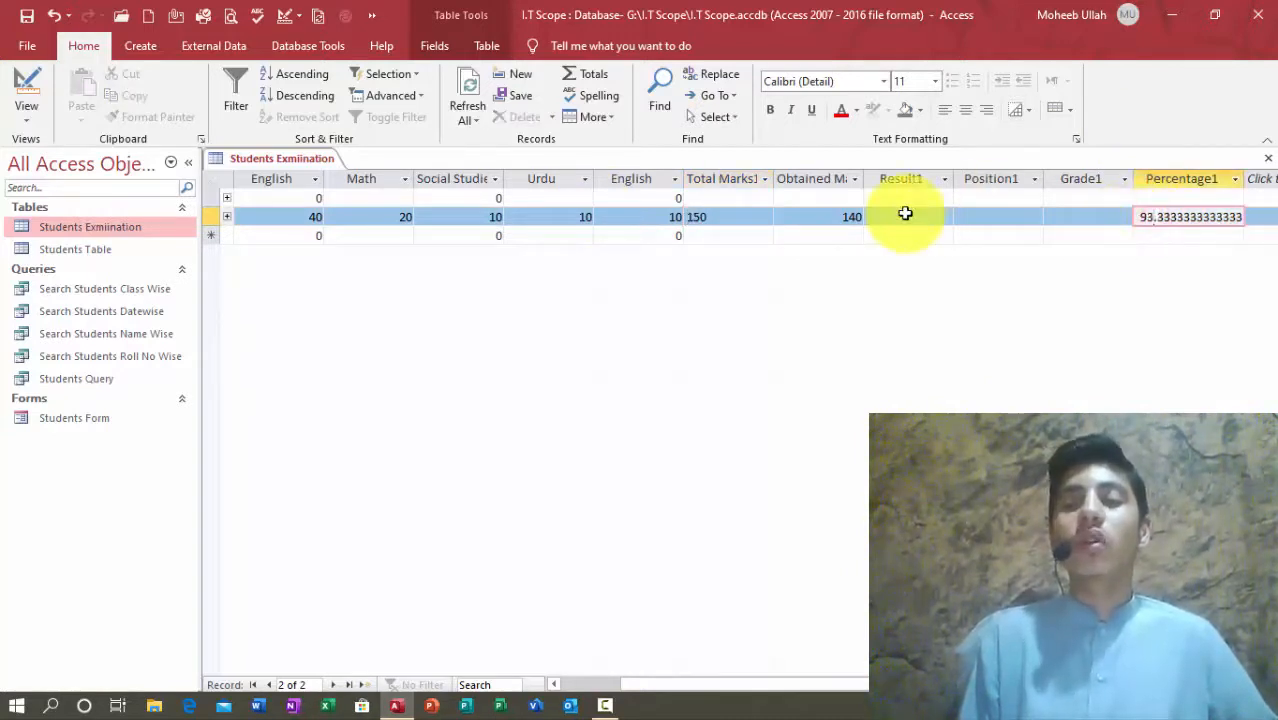
click(705, 218)
click(764, 217)
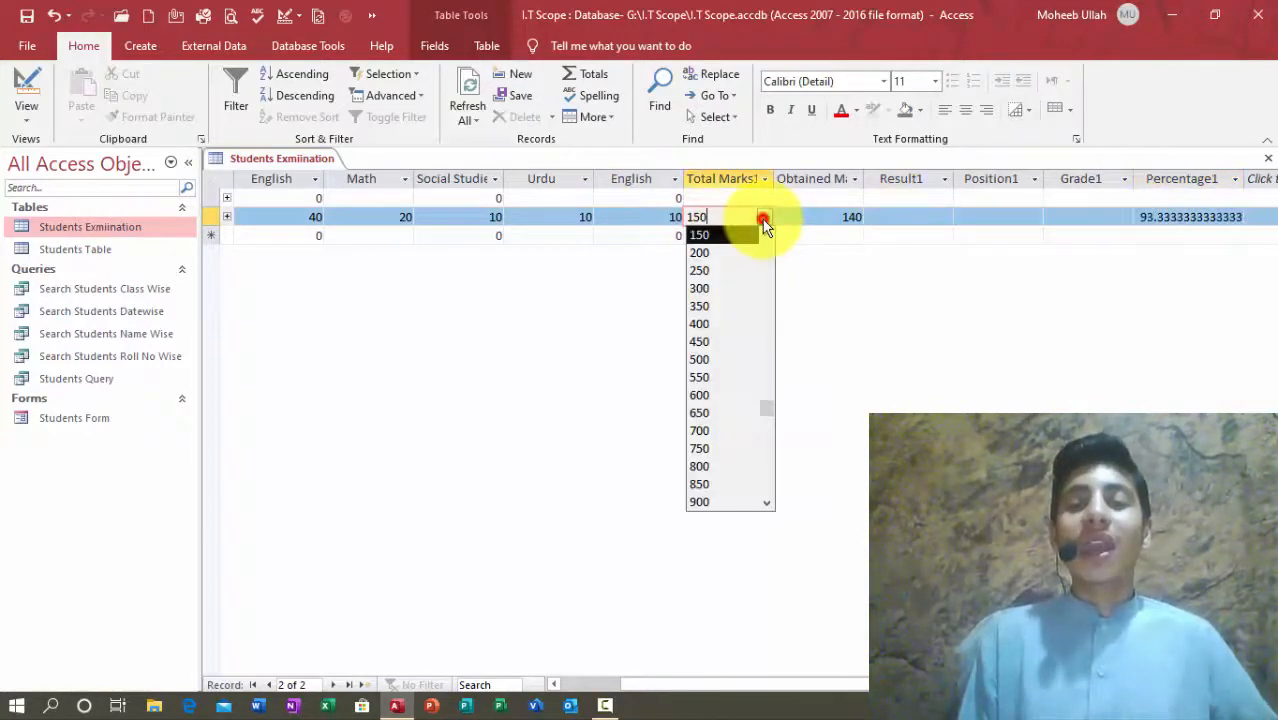
click(734, 253)
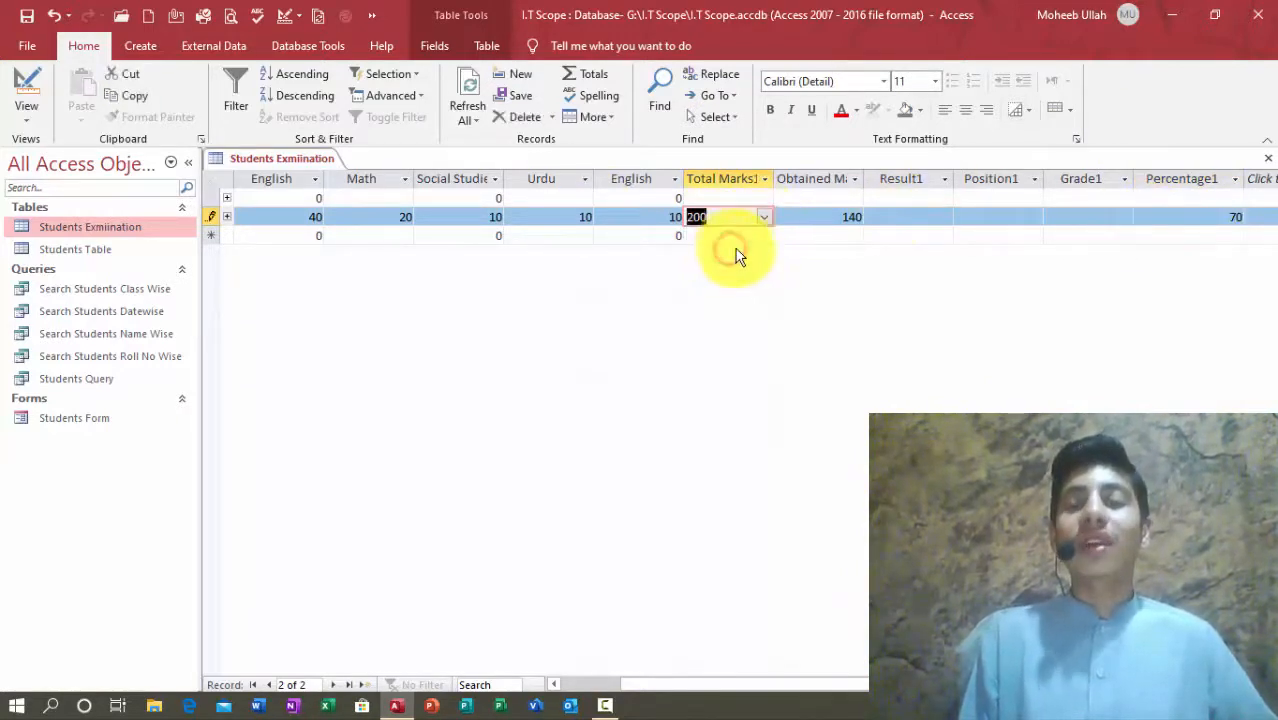
click(868, 235)
click(930, 217)
click(1193, 217)
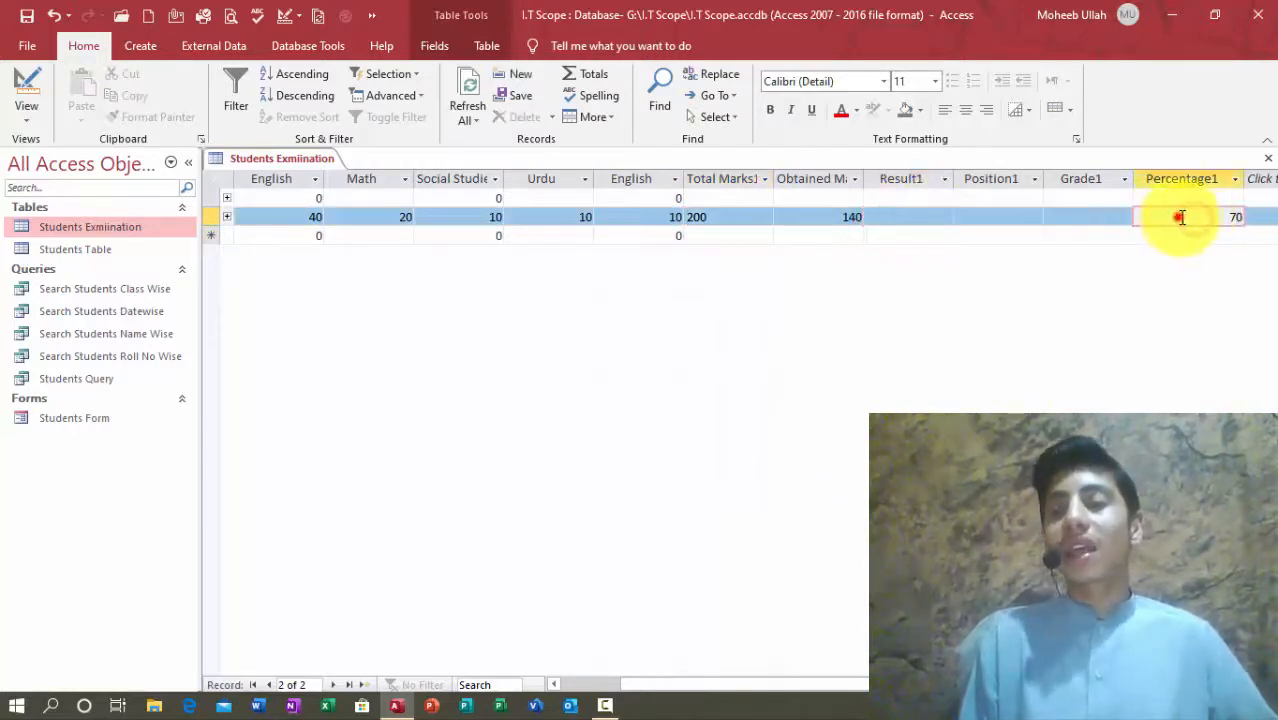
drag(1178, 217, 1276, 217)
Step: Change Total Marks1 to 100 and check the resulting Percentage1 of 140
click(714, 218)
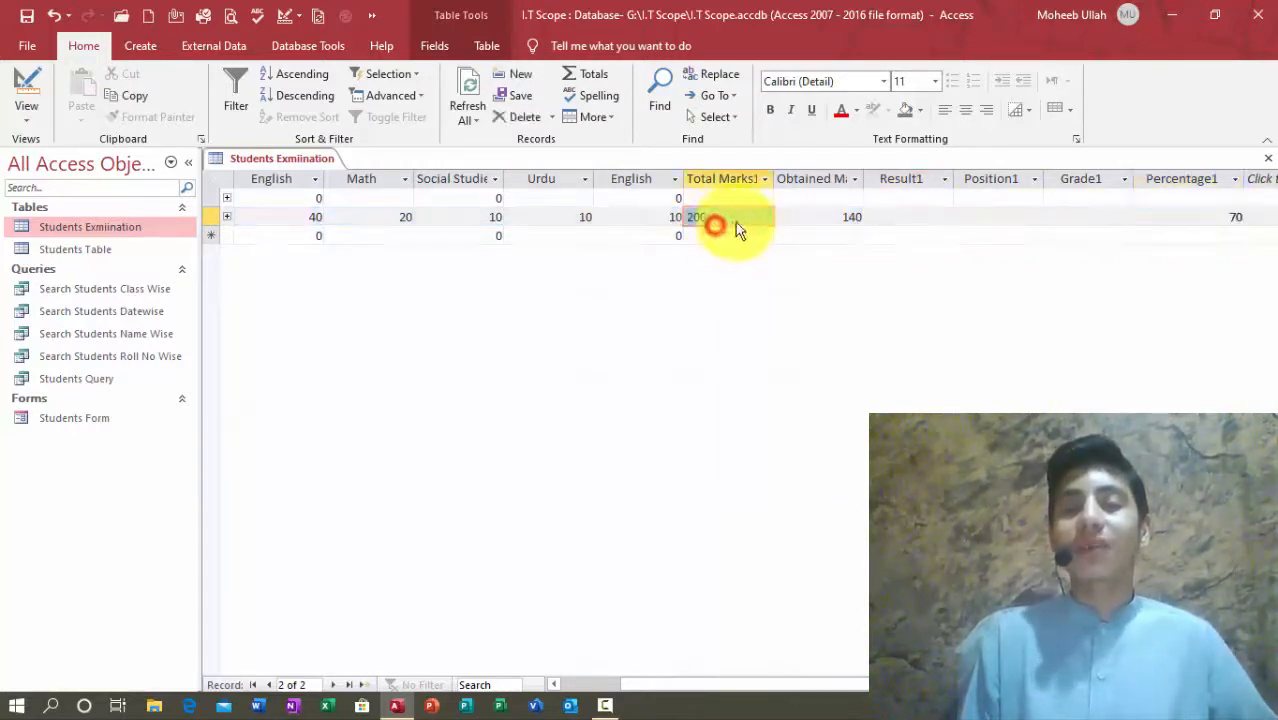
click(745, 218)
click(762, 217)
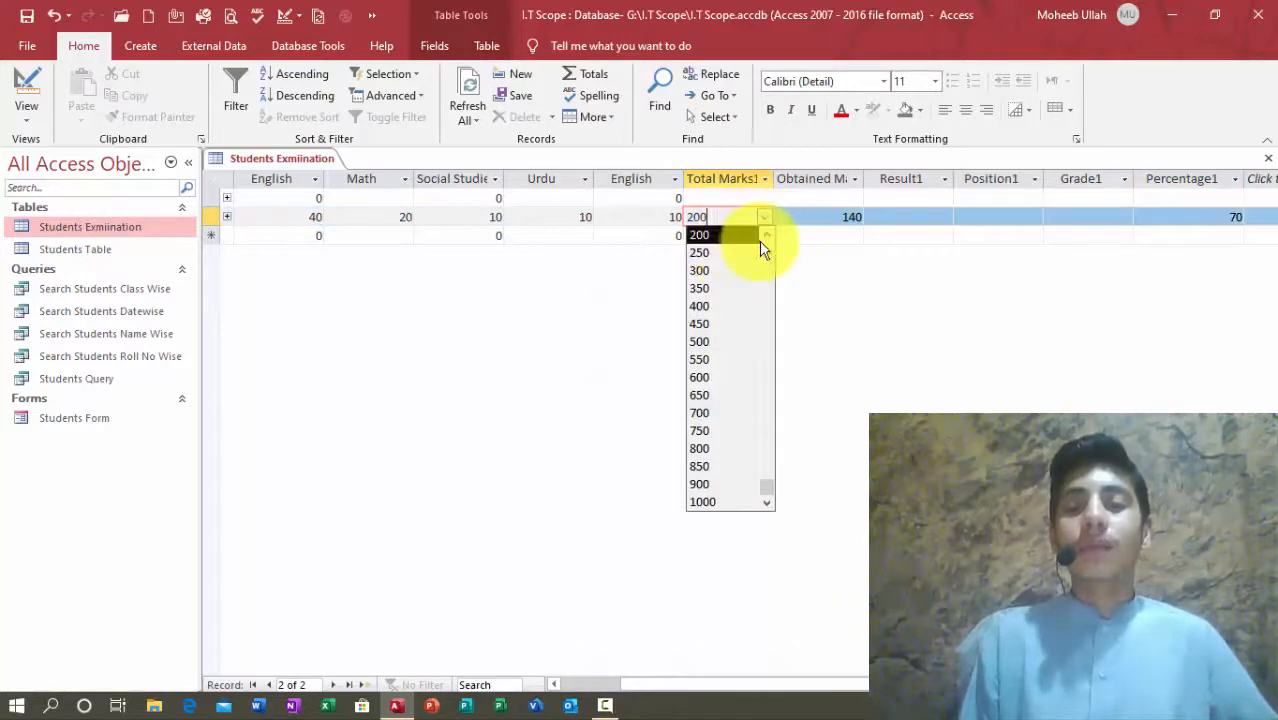
click(763, 244)
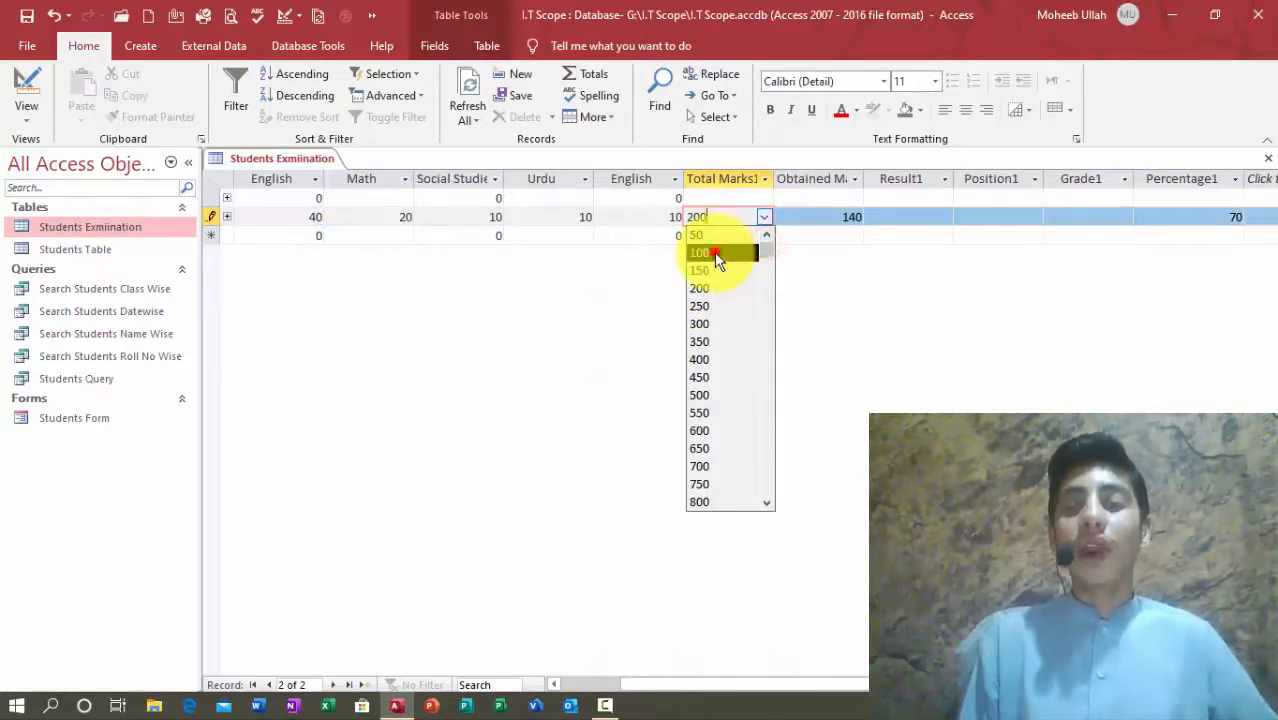
click(714, 252)
drag(1182, 219, 1275, 220)
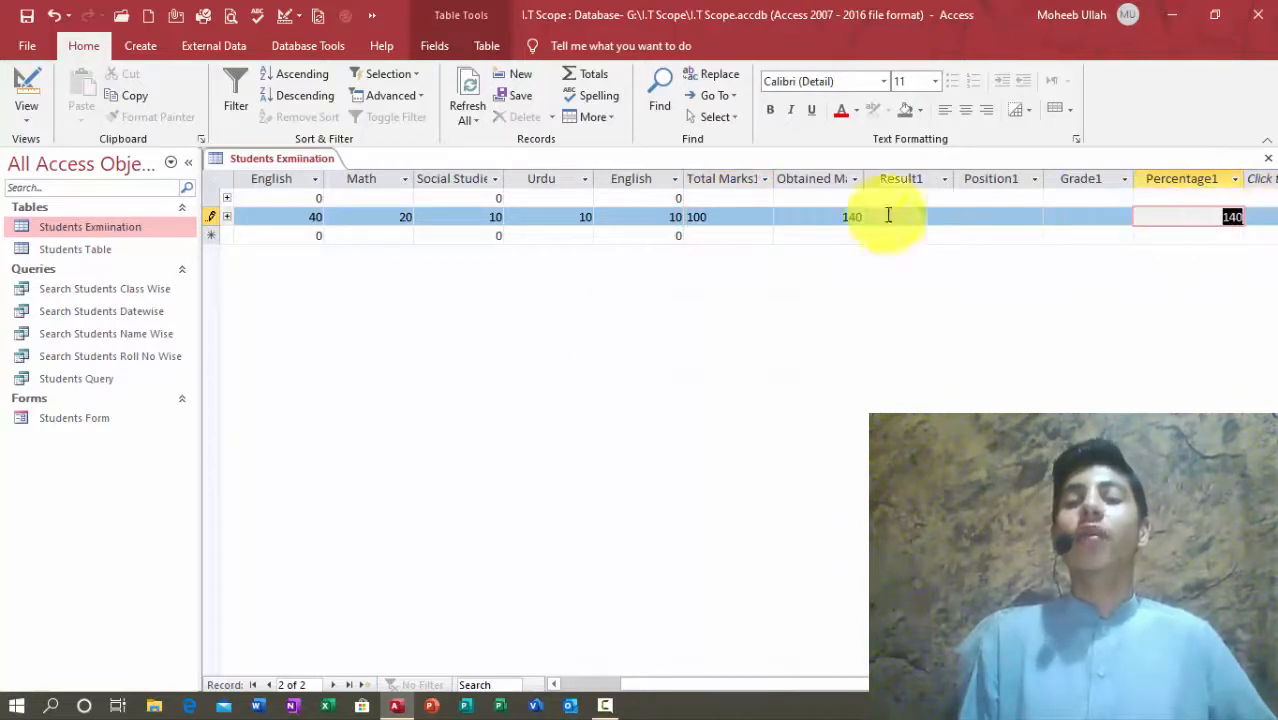
Step: Set Total Marks1 back to 150 and highlight the long decimal tail of 93.3333333333333
click(735, 217)
click(763, 218)
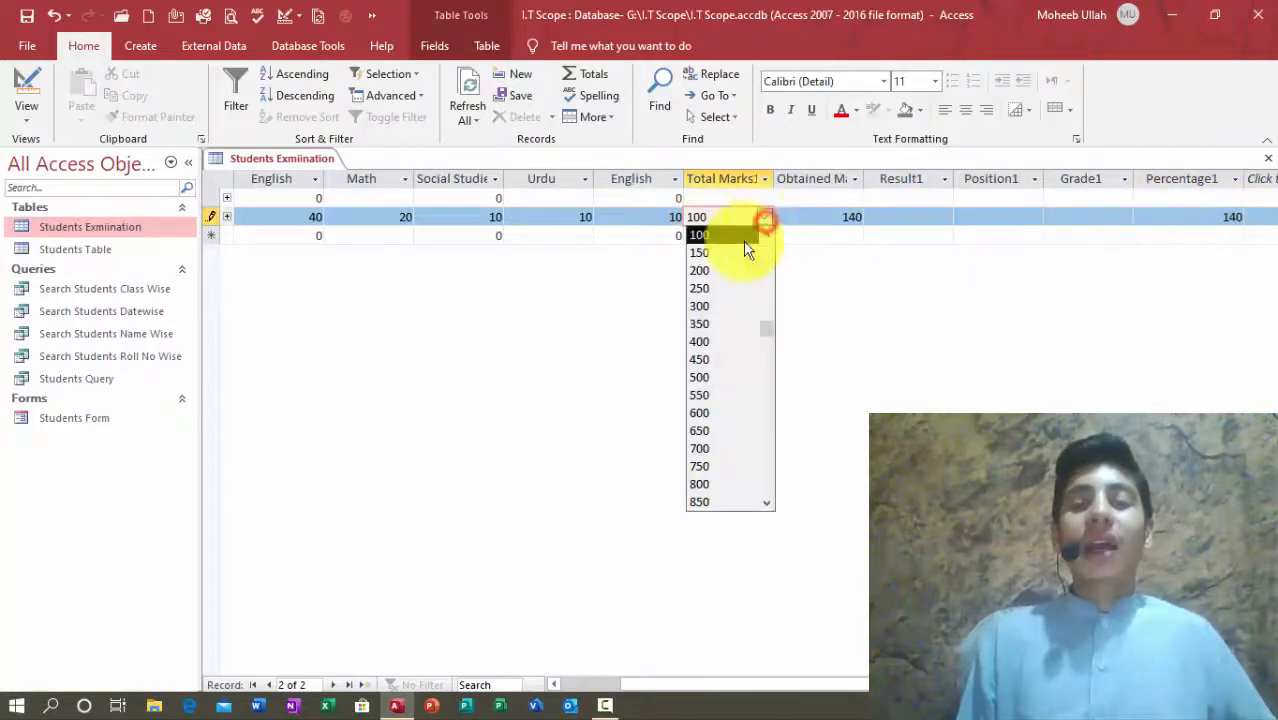
click(722, 254)
click(1146, 217)
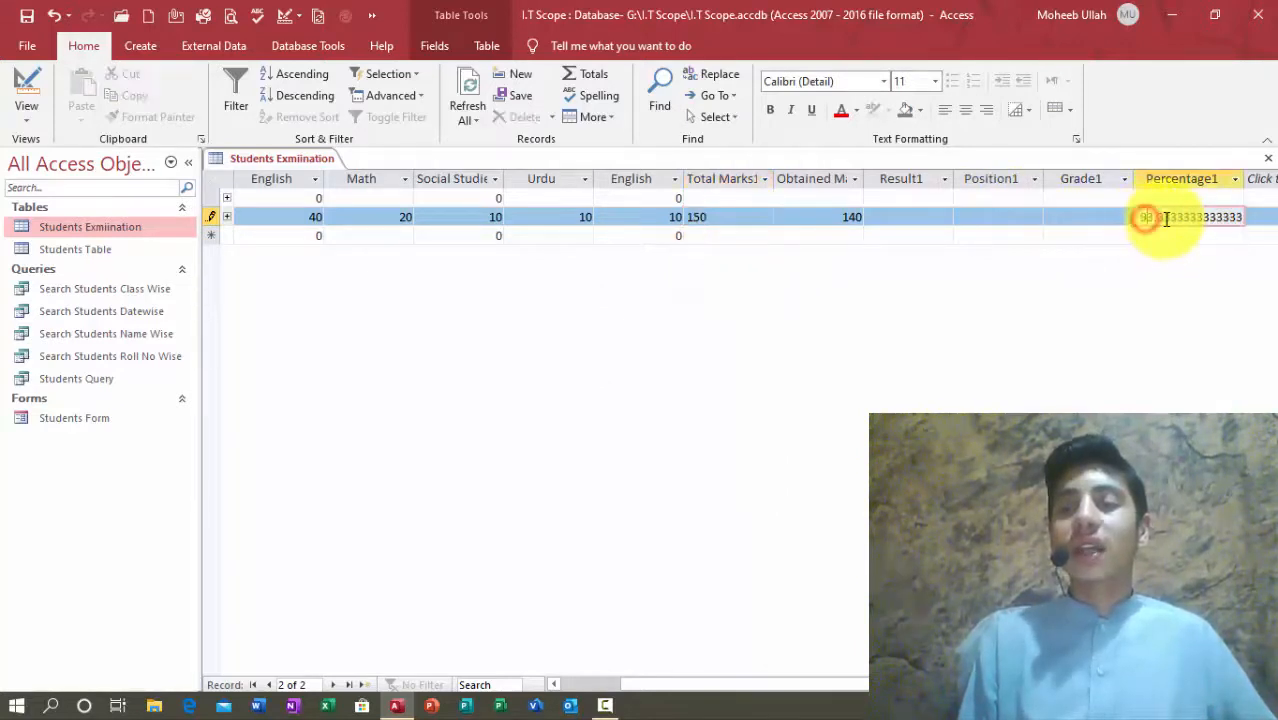
click(1150, 217)
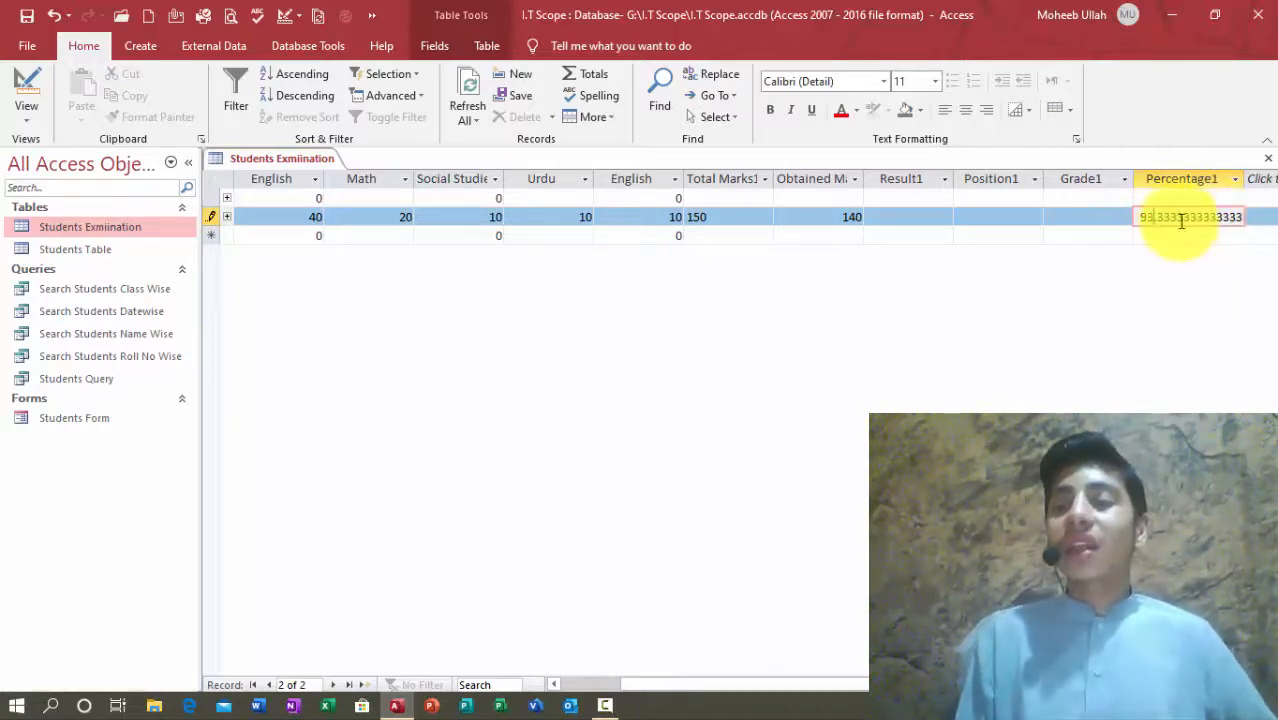
drag(1170, 216, 1255, 218)
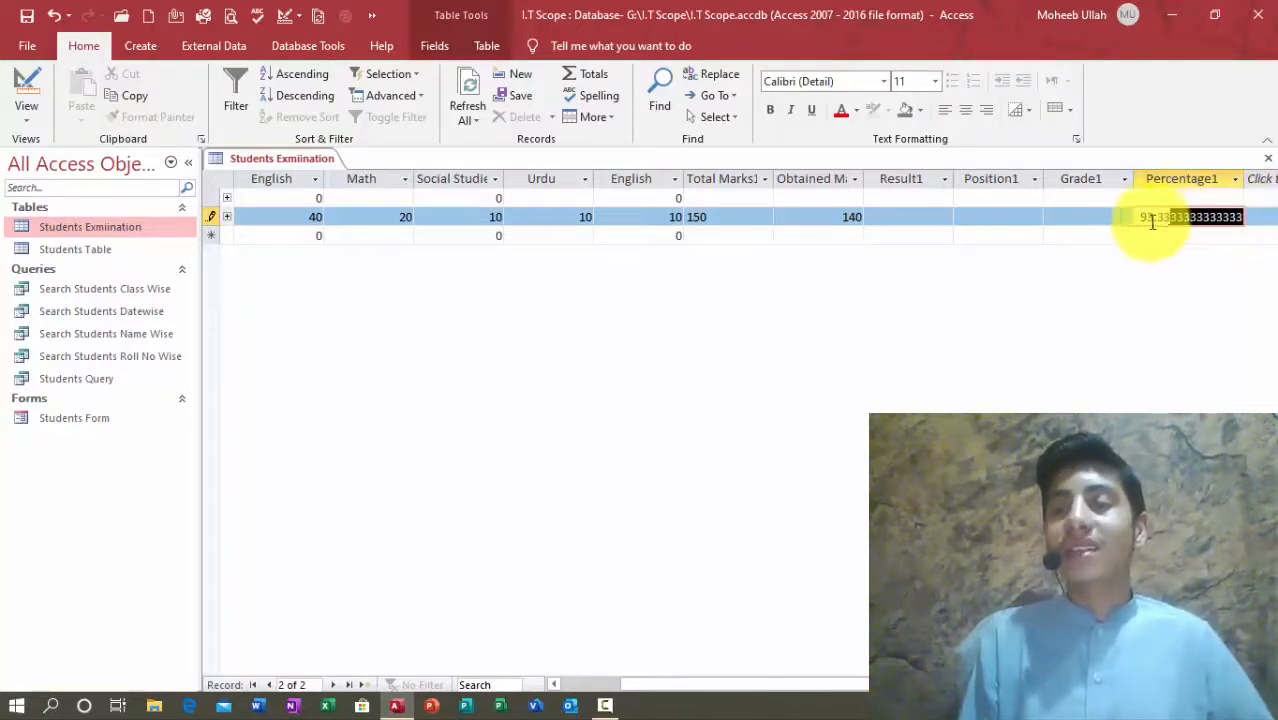
drag(1175, 222, 1167, 222)
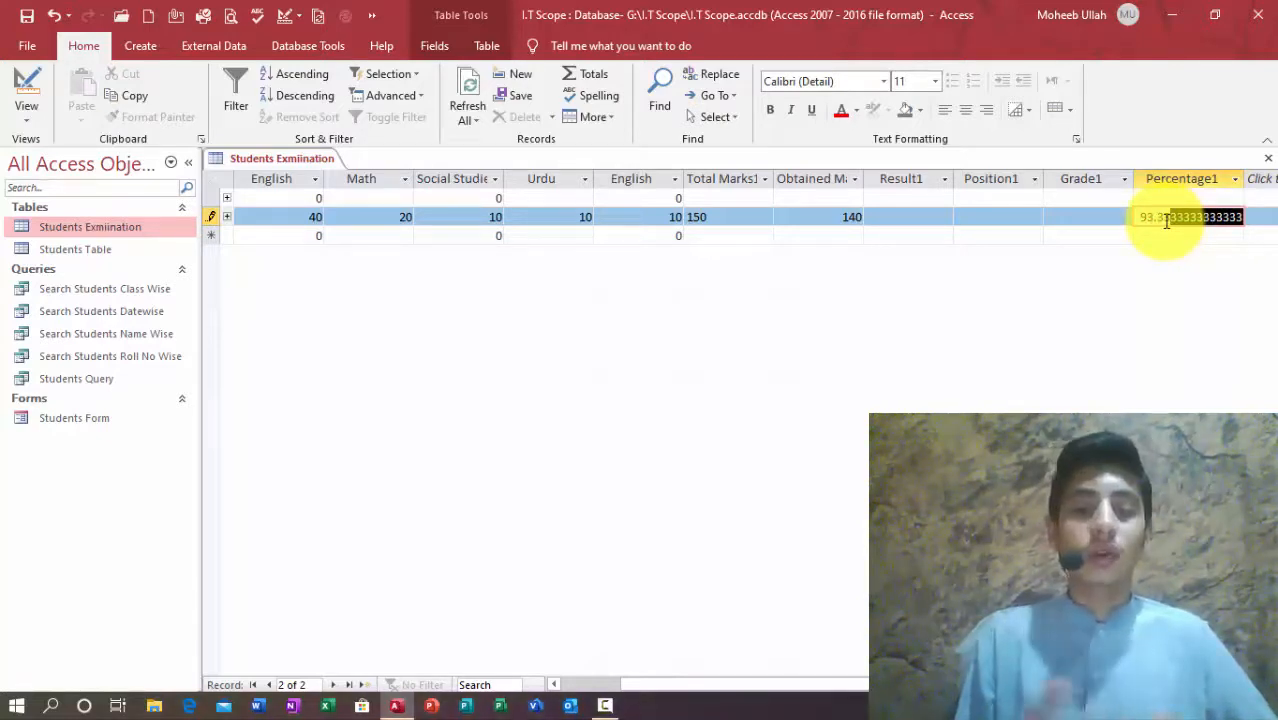
Step: In Design View, change Percentage1's Decimal Places from Auto to 2, then reopen the datasheet
click(24, 90)
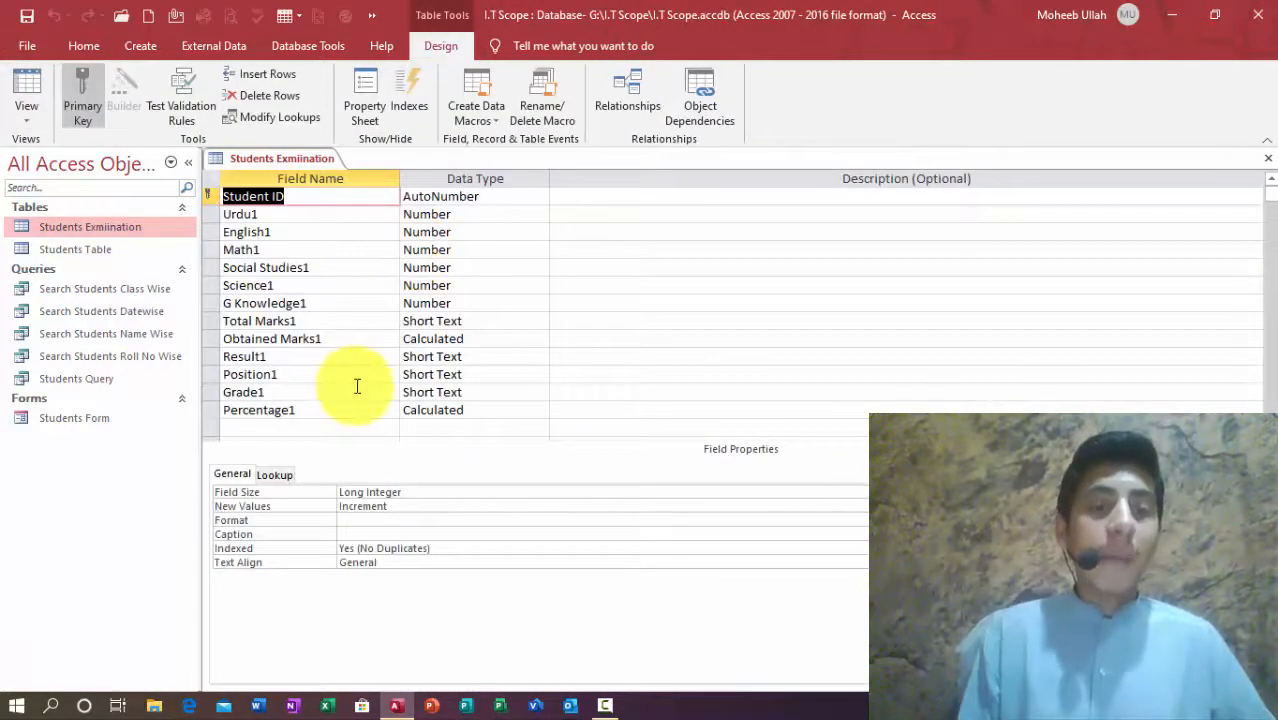
click(457, 426)
click(462, 411)
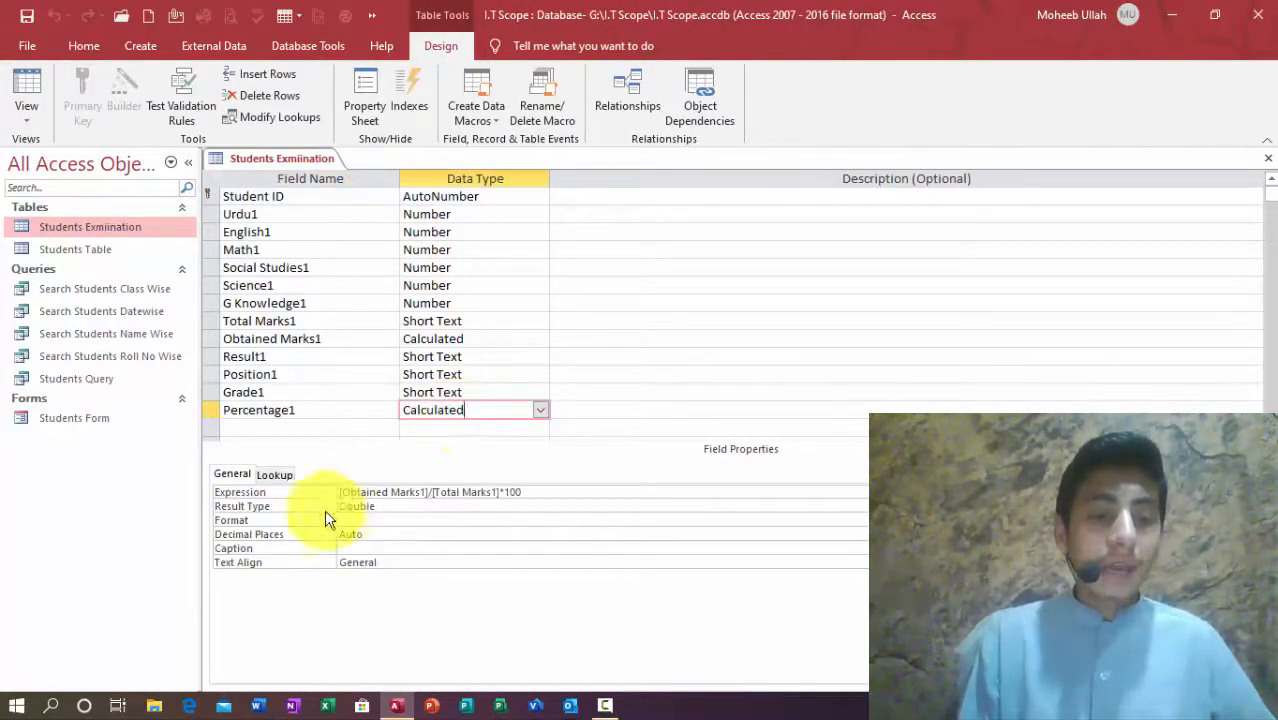
click(385, 535)
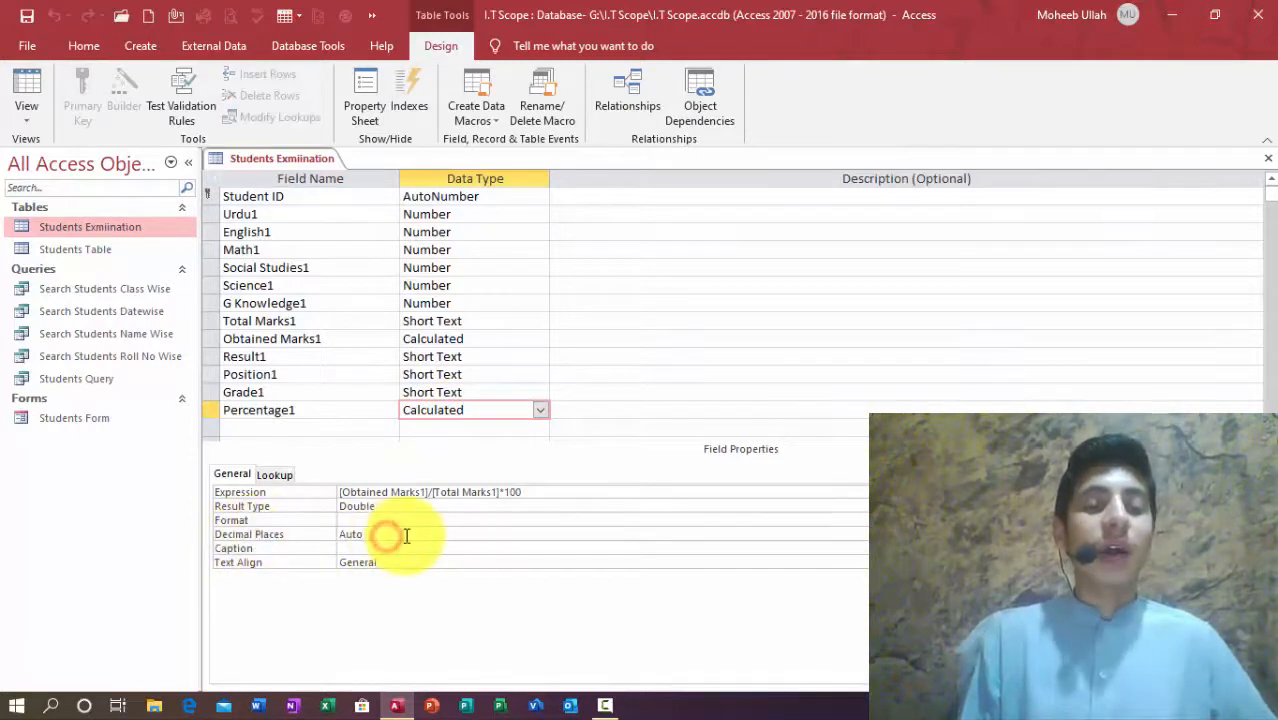
drag(404, 535, 274, 517)
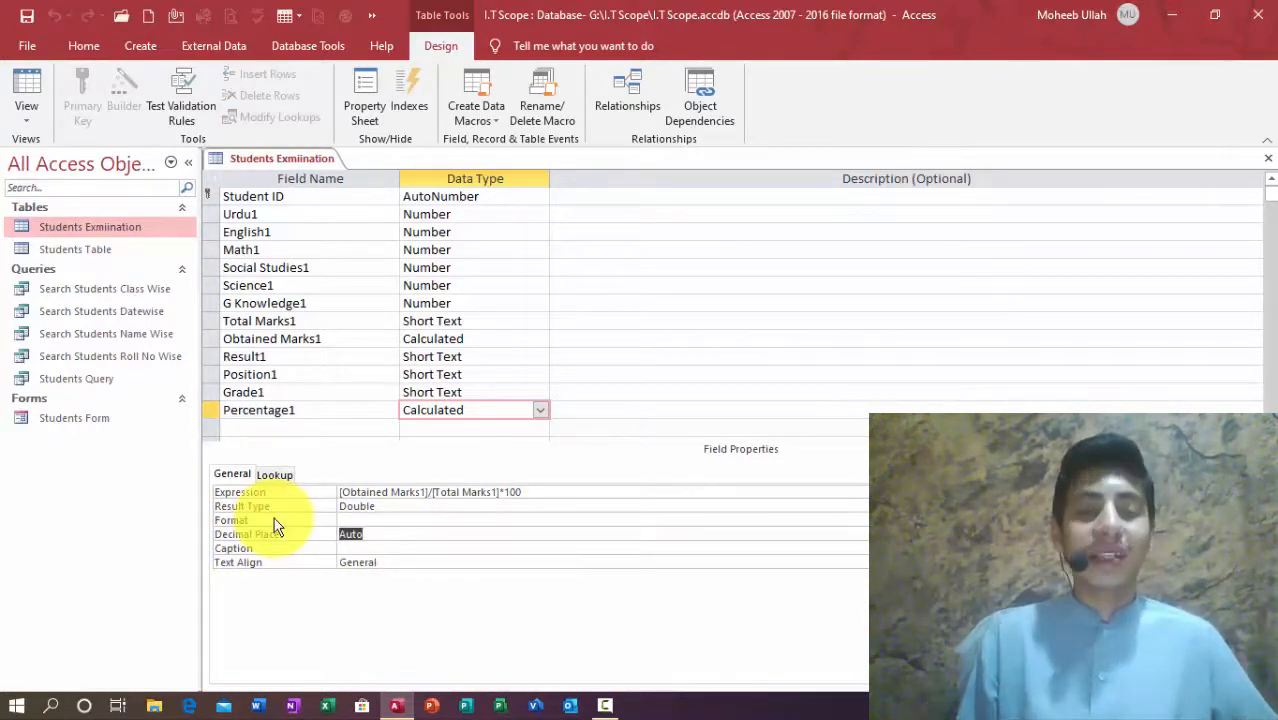
text(2)
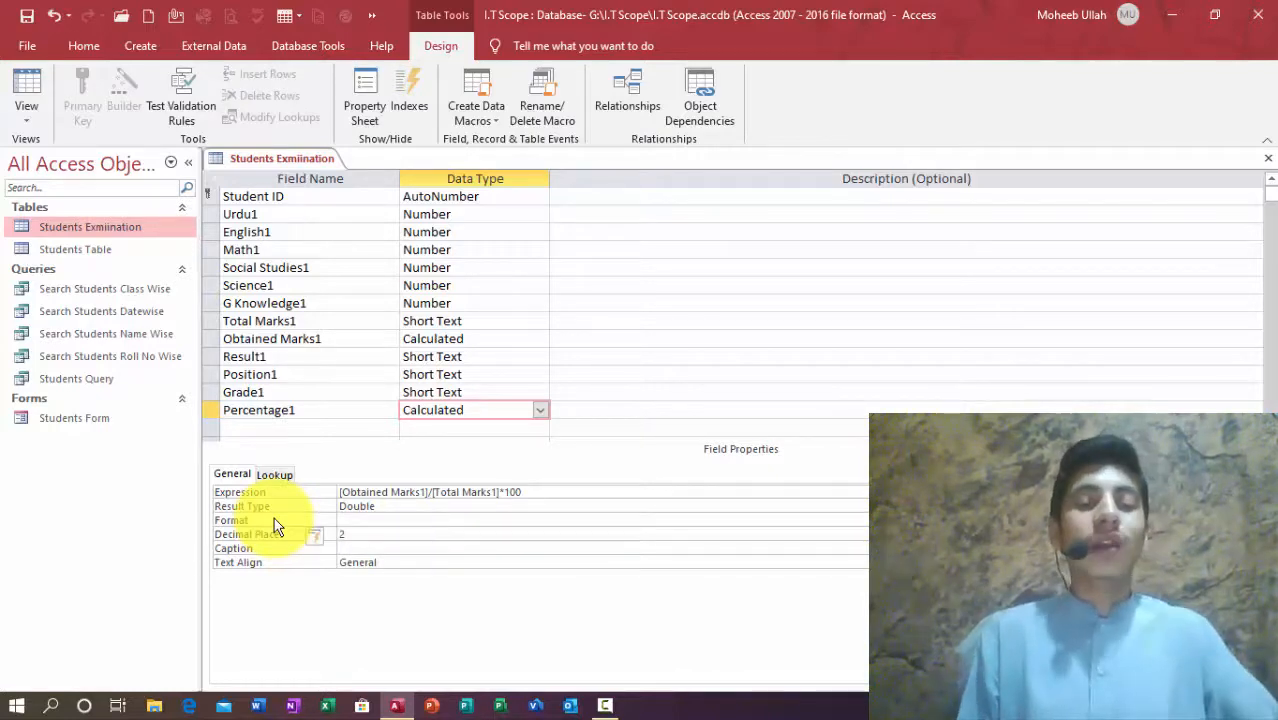
click(1268, 158)
key(Return)
Step: Navigate to record 1's first subject mark cell
key(Tab)
key(Tab)
key(Tab)
key(Tab)
key(Tab)
key(Tab)
key(Tab)
key(Tab)
key(Tab)
key(Tab)
key(Tab)
key(Tab)
key(Tab)
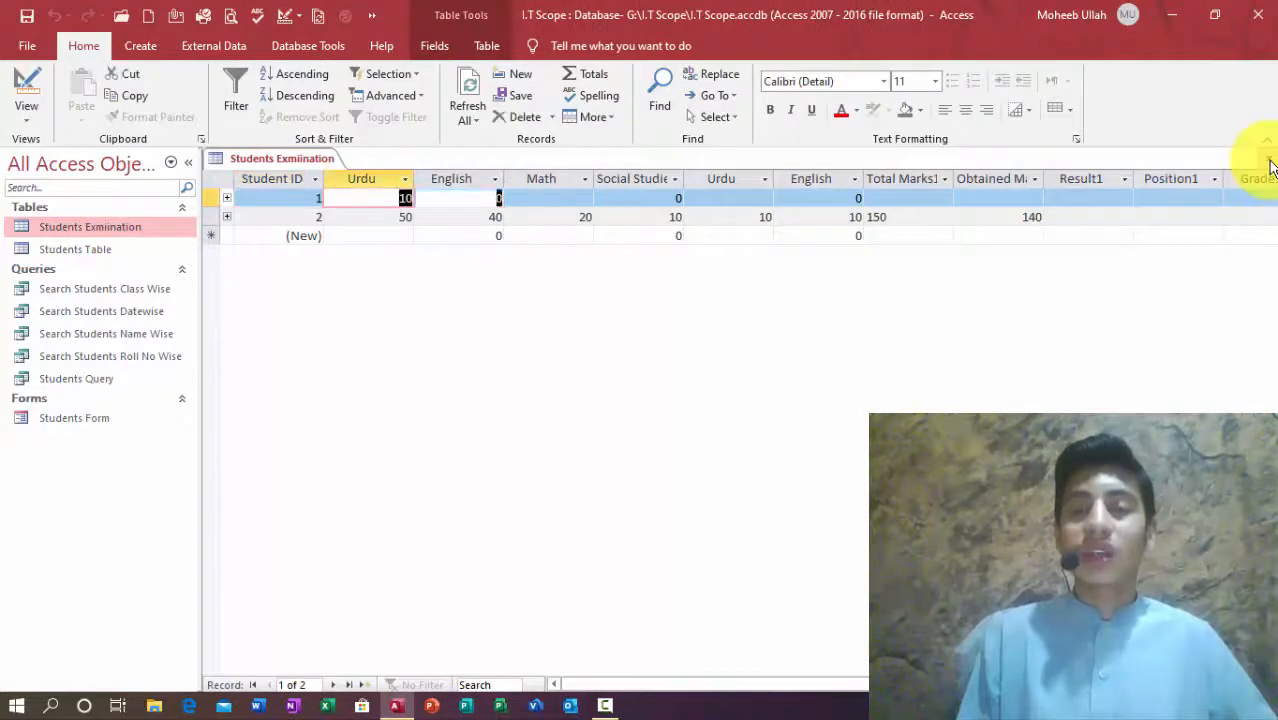
key(Down)
key(Left)
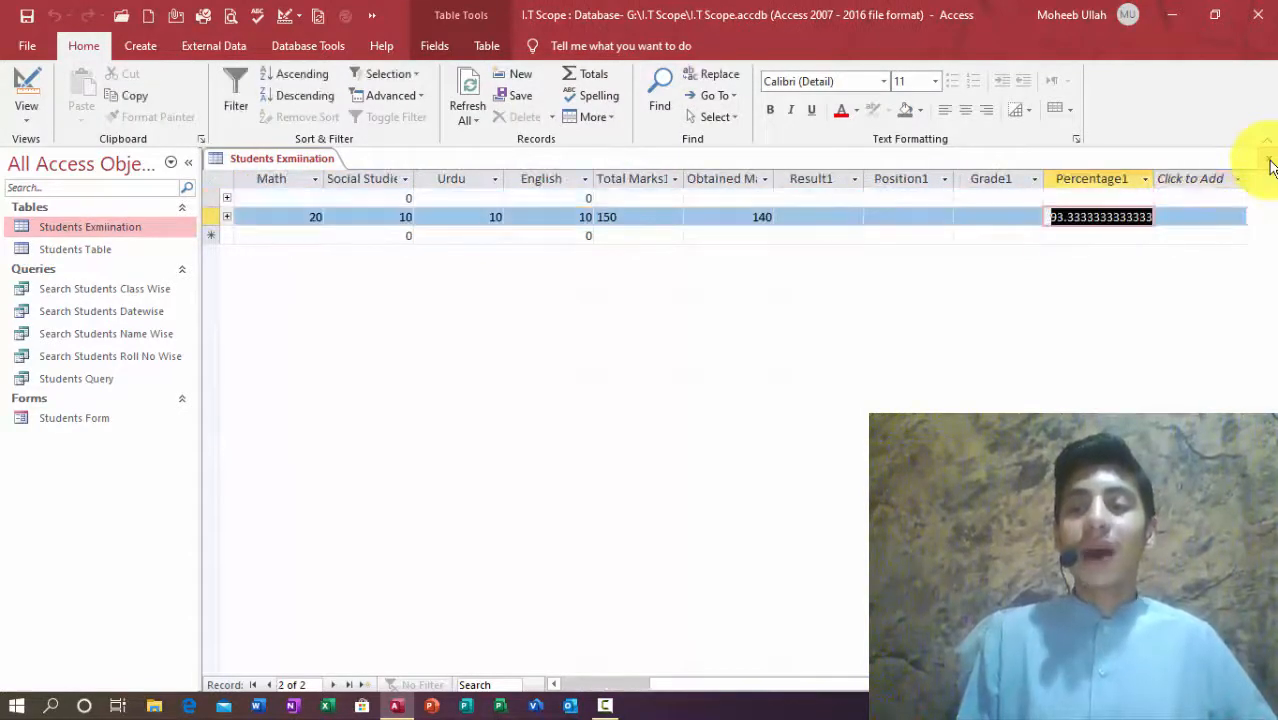
key(ctrl+Home)
key(Tab)
key(Tab)
key(Tab)
key(Tab)
key(Tab)
key(Tab)
key(Tab)
key(Tab)
key(Tab)
key(Tab)
key(Tab)
key(Tab)
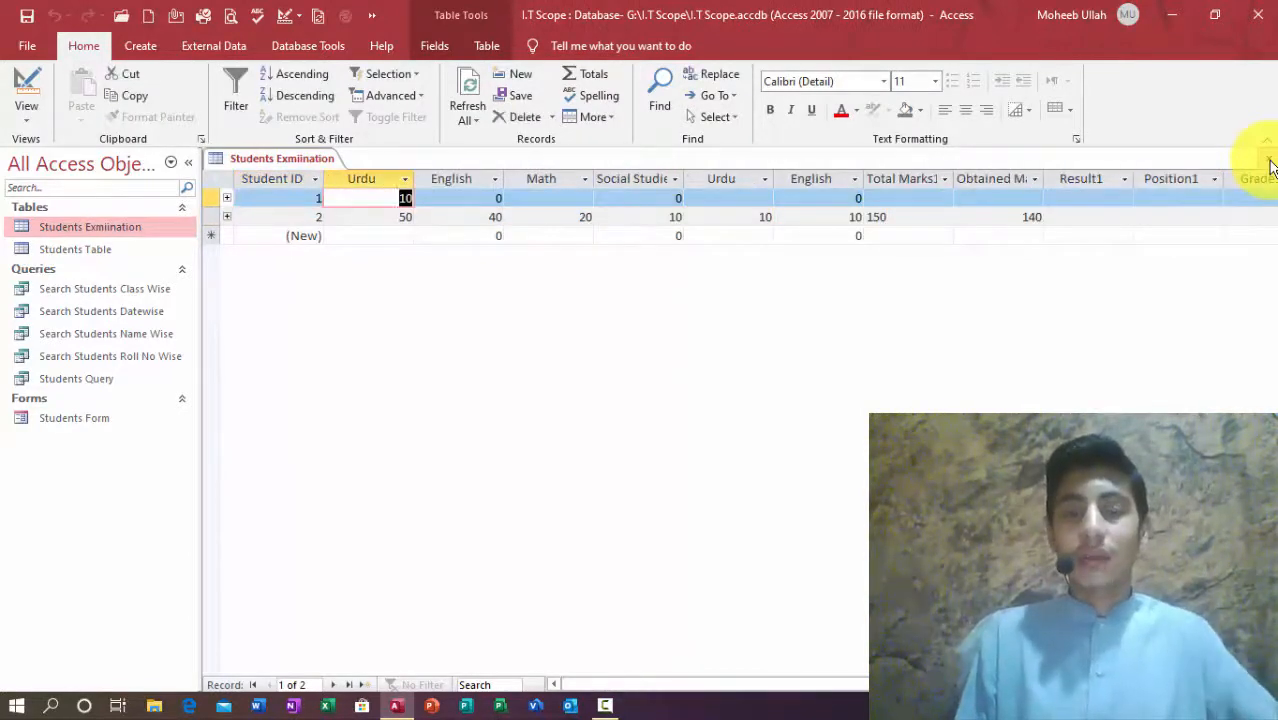
key(Down)
key(Left)
key(Up)
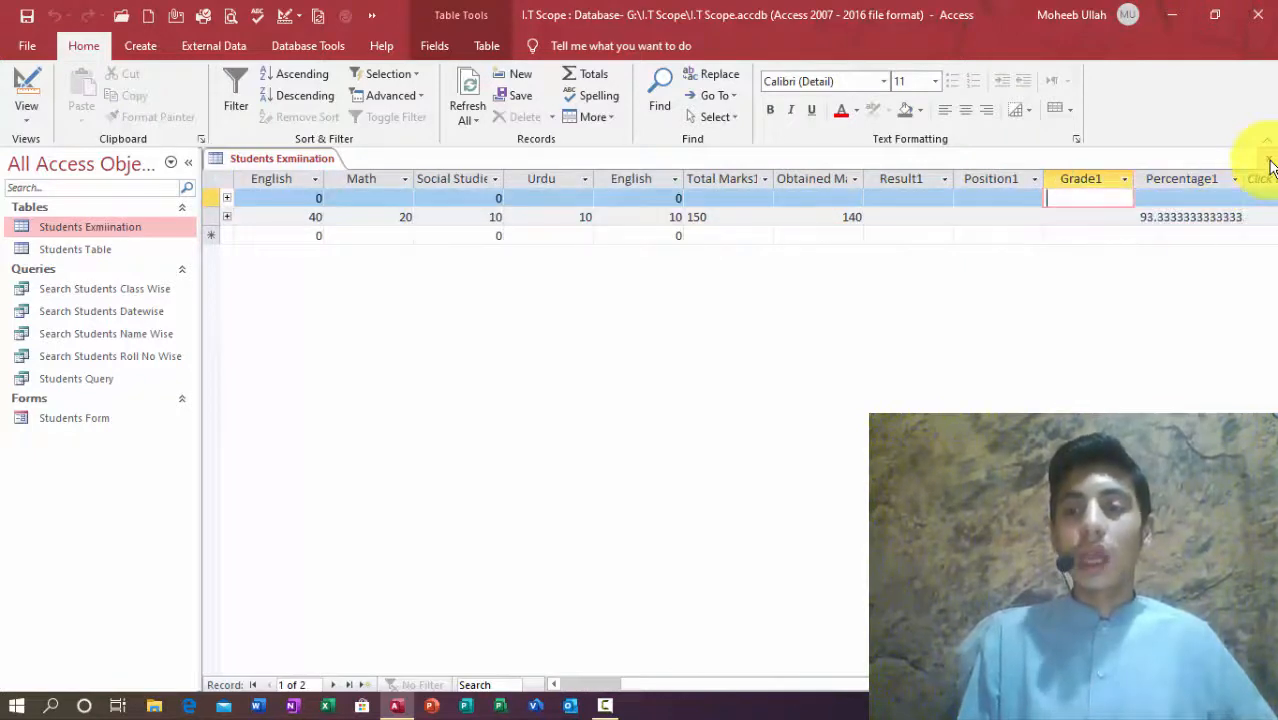
key(Left)
key(Left)
key(Left)
key(Left)
key(Left)
key(Left)
key(Left)
key(Left)
key(Left)
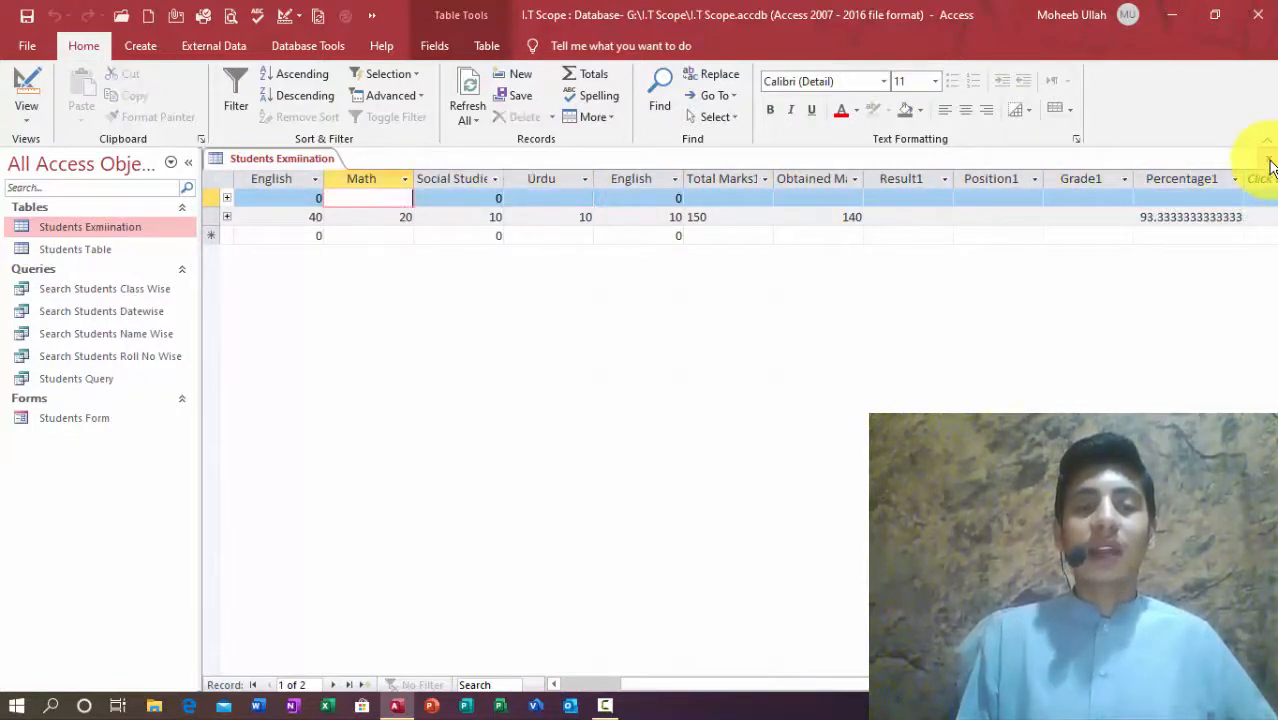
Step: Enter record 1's subject marks 10, 20, 20, 20, 20
text(10)
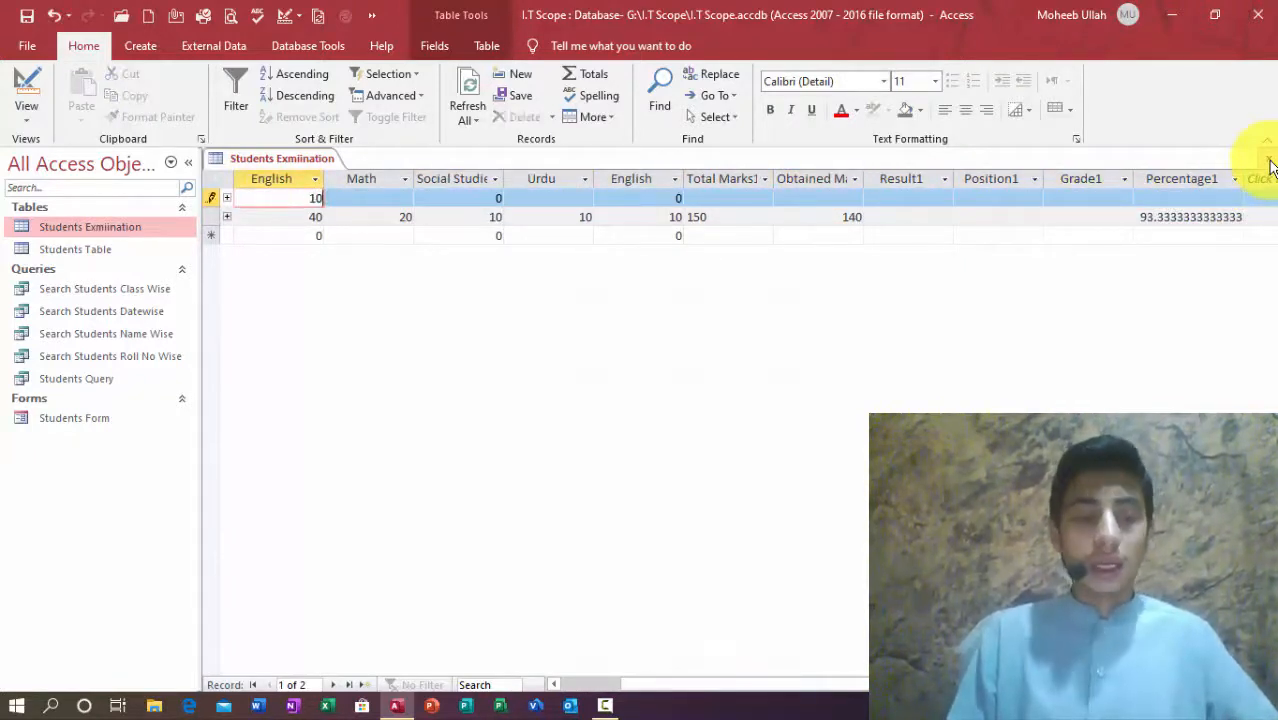
key(Tab)
text(20)
key(Tab)
text(20)
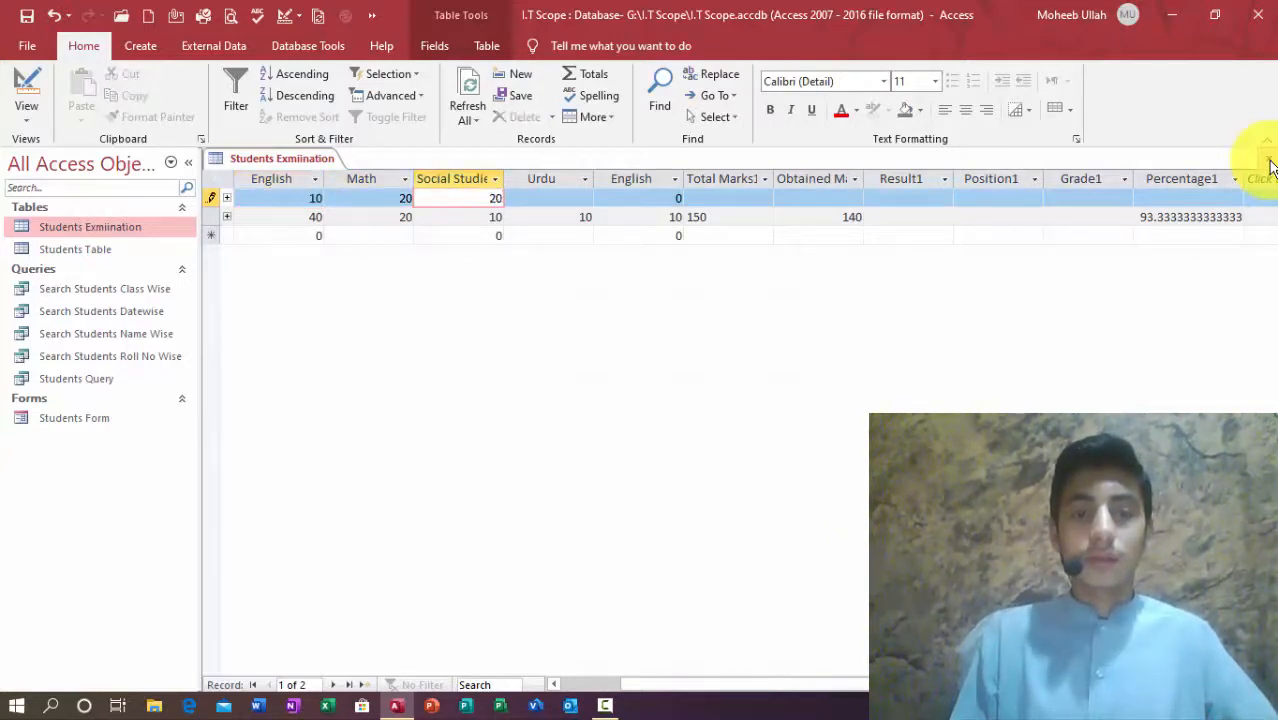
key(Tab)
text(20)
key(Tab)
text(20)
key(Tab)
key(Tab)
key(Tab)
key(Tab)
key(Tab)
key(Tab)
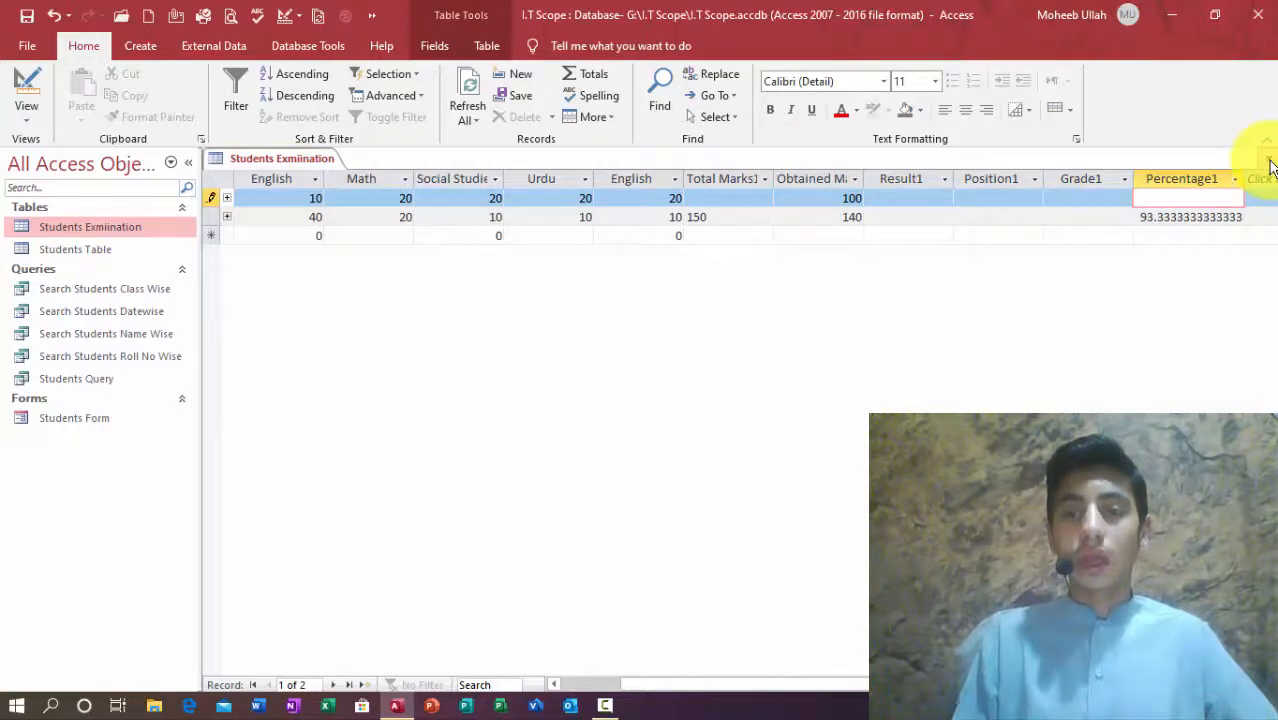
Step: Set record 1's Total Marks1 to 150, giving Percentage1 66.6666666666667
click(738, 199)
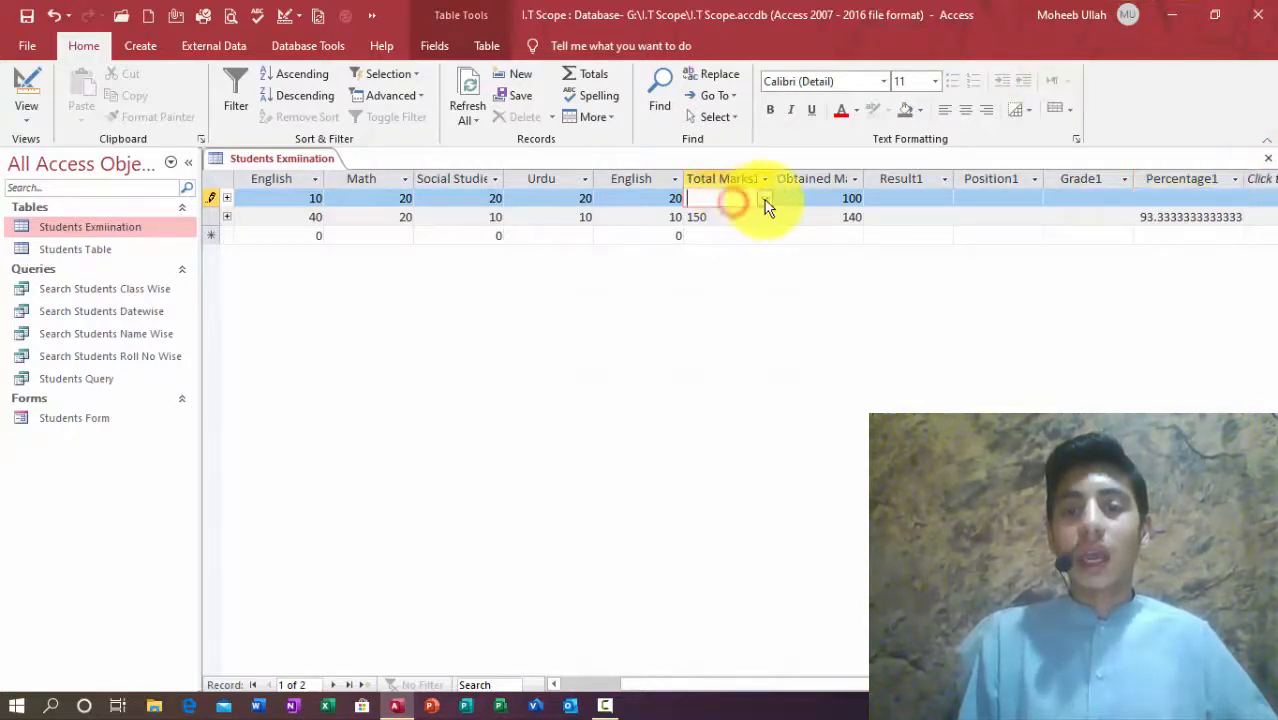
click(764, 199)
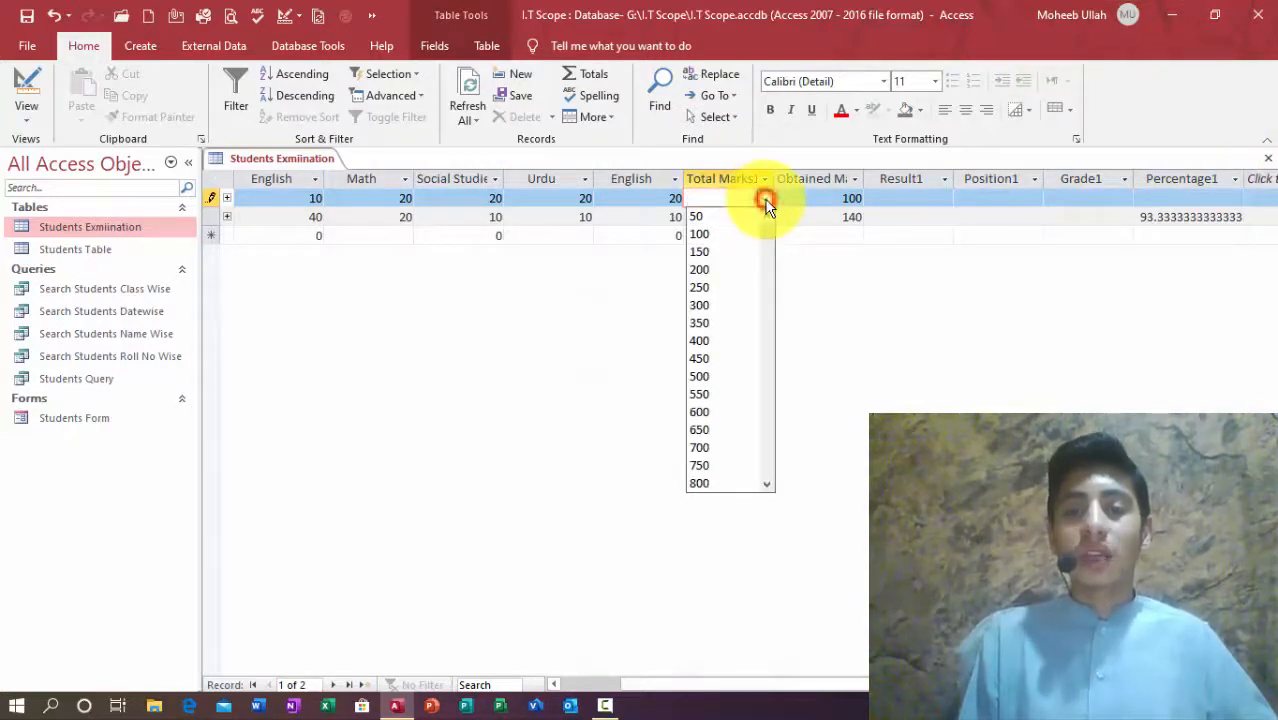
click(723, 252)
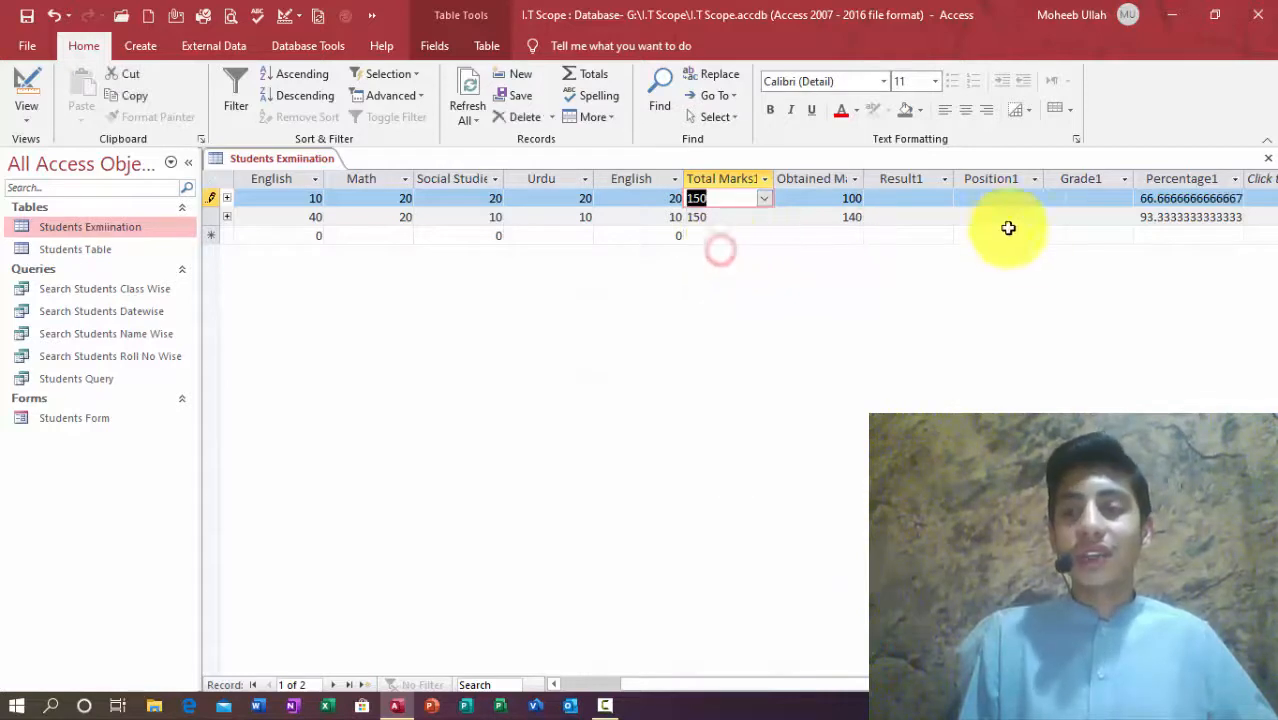
click(1187, 215)
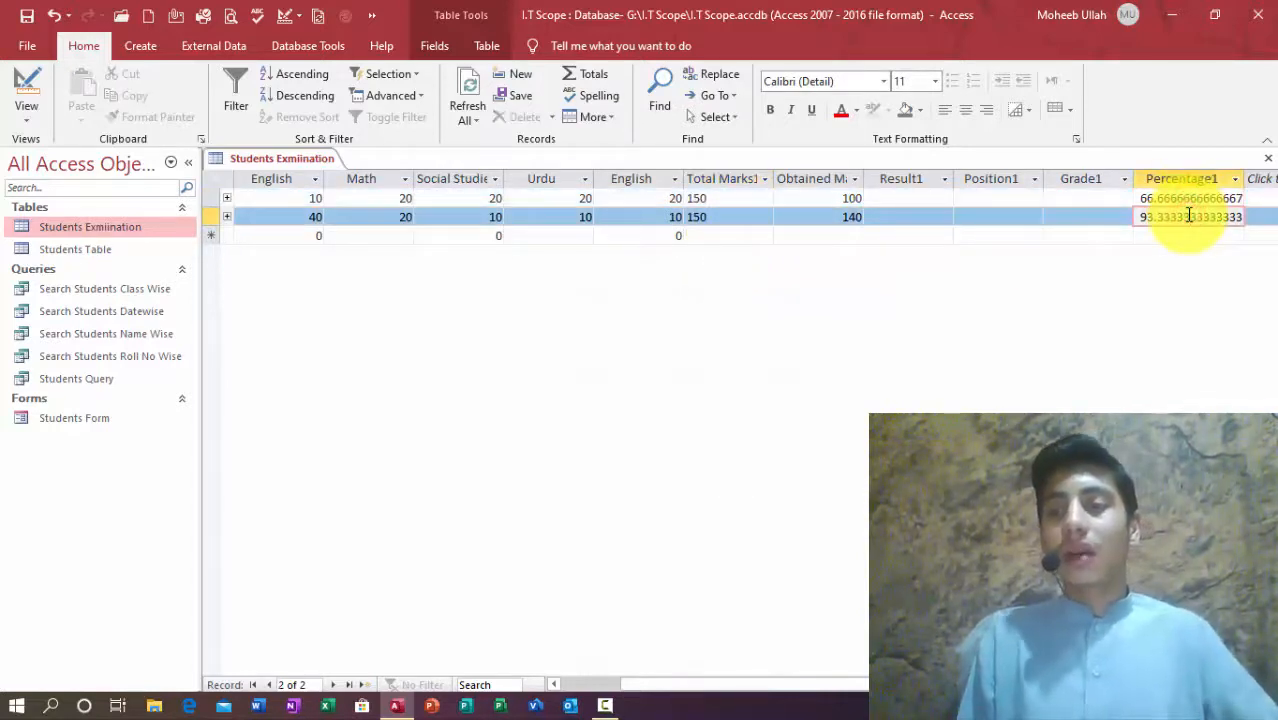
Step: In Design View, review each field's properties from English1 down to Percentage1
click(24, 88)
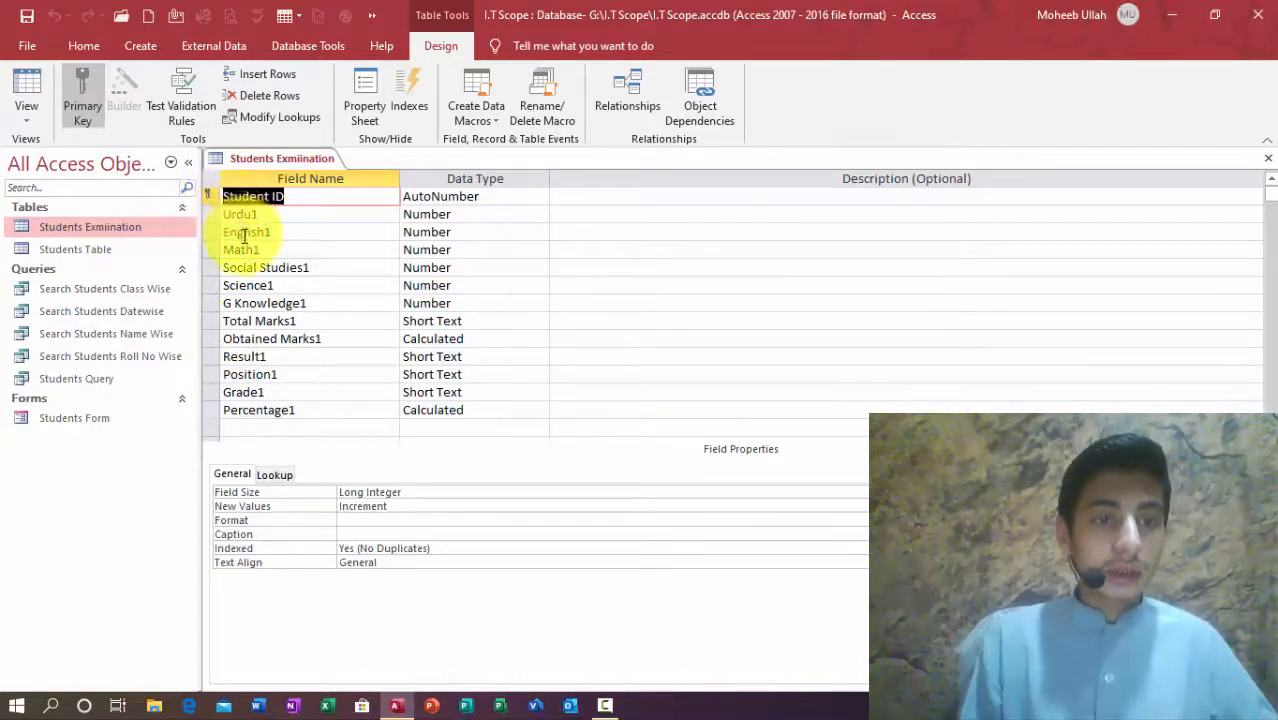
click(238, 232)
click(258, 268)
click(262, 285)
click(276, 303)
click(283, 320)
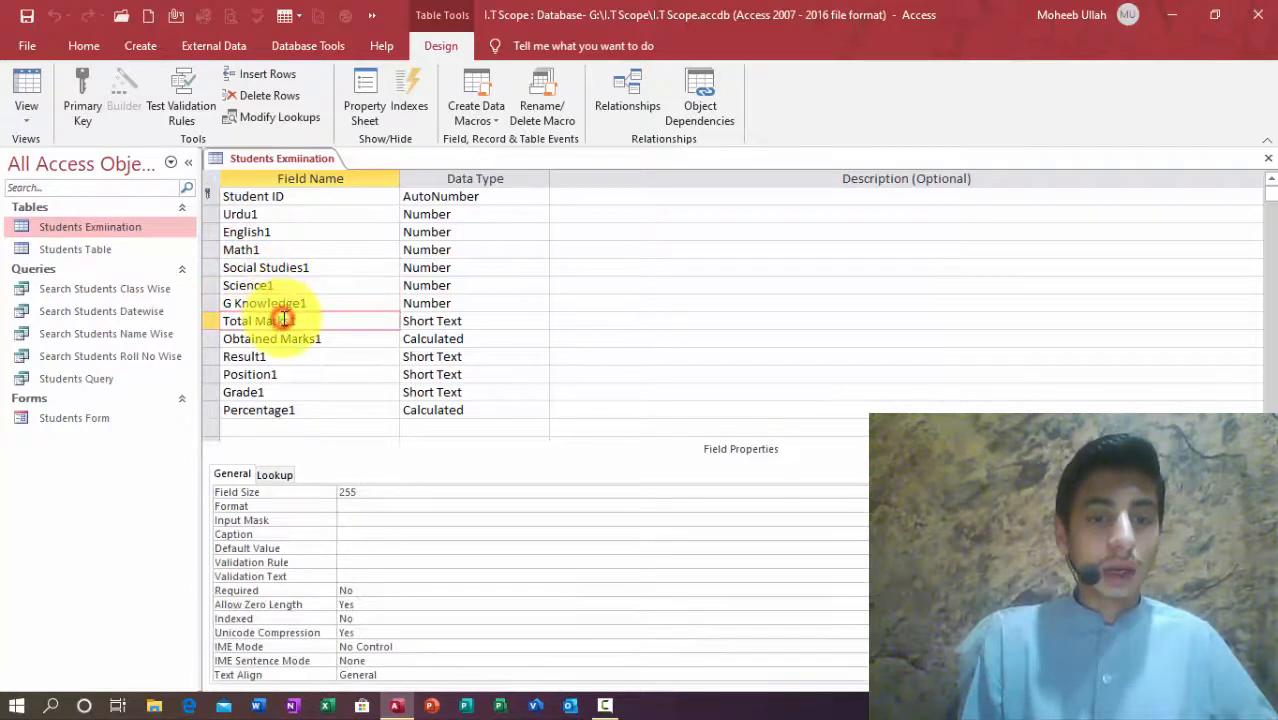
click(290, 339)
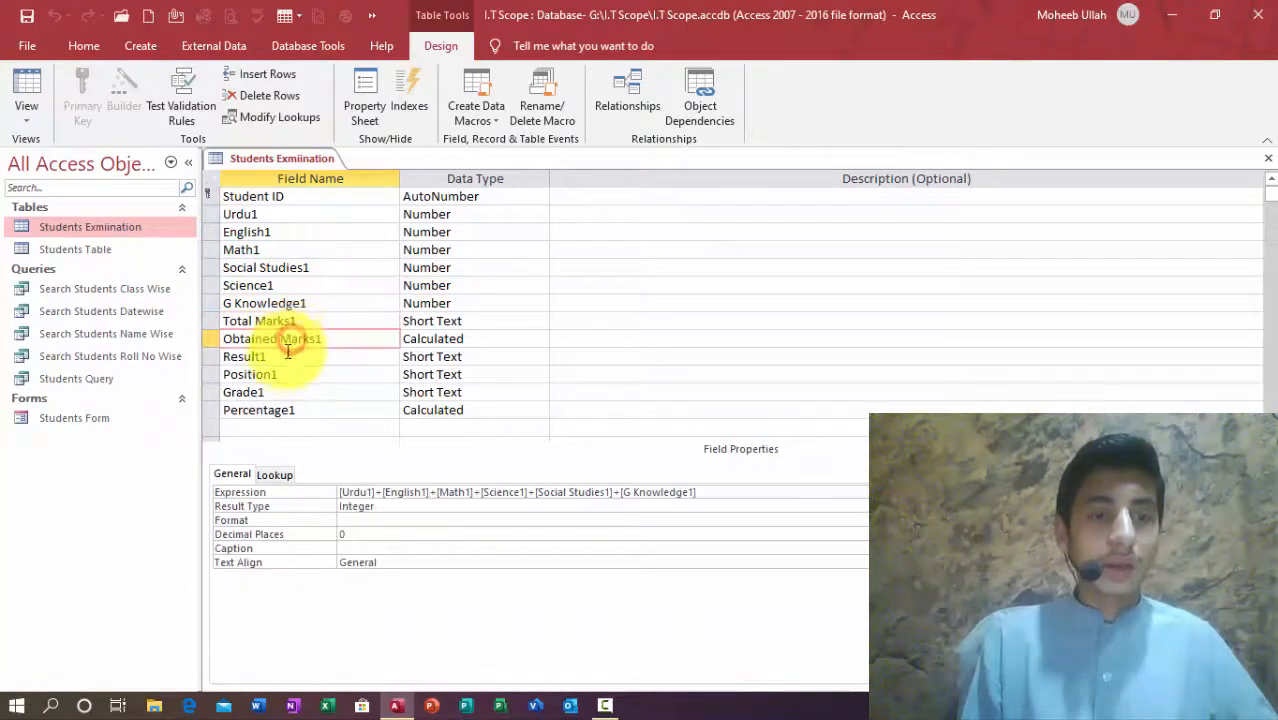
click(287, 357)
click(283, 374)
click(277, 395)
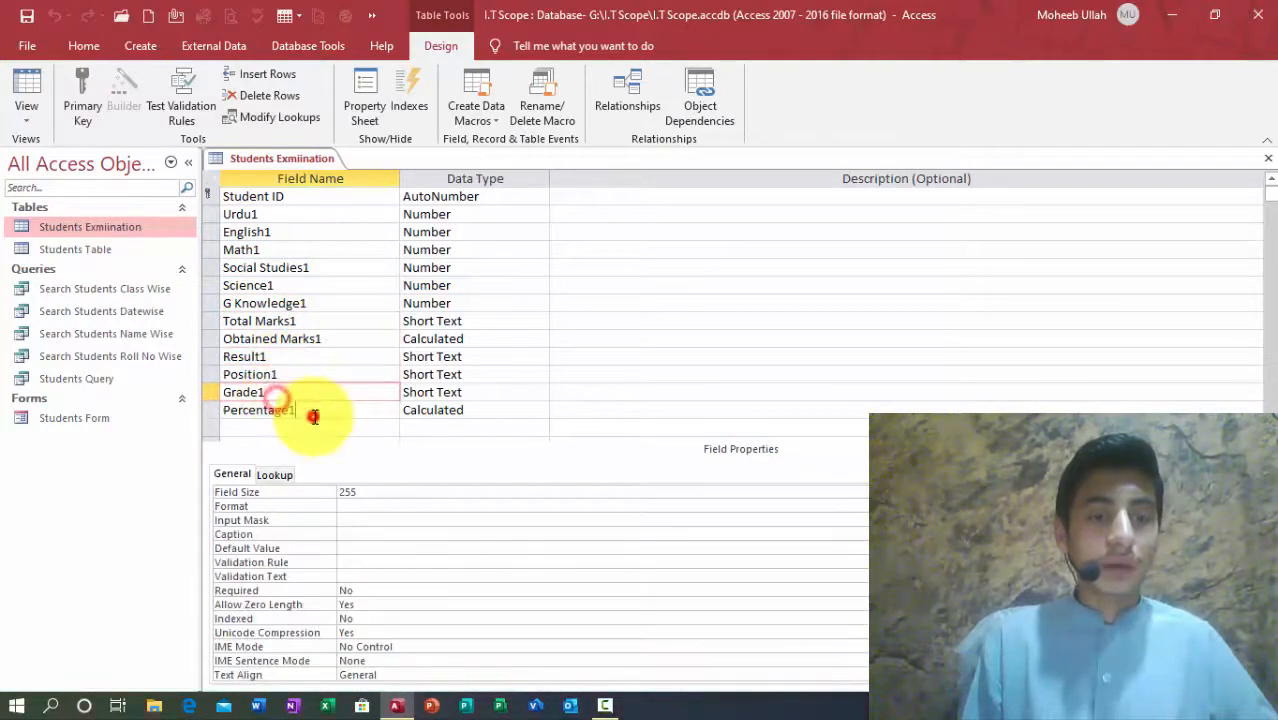
click(314, 410)
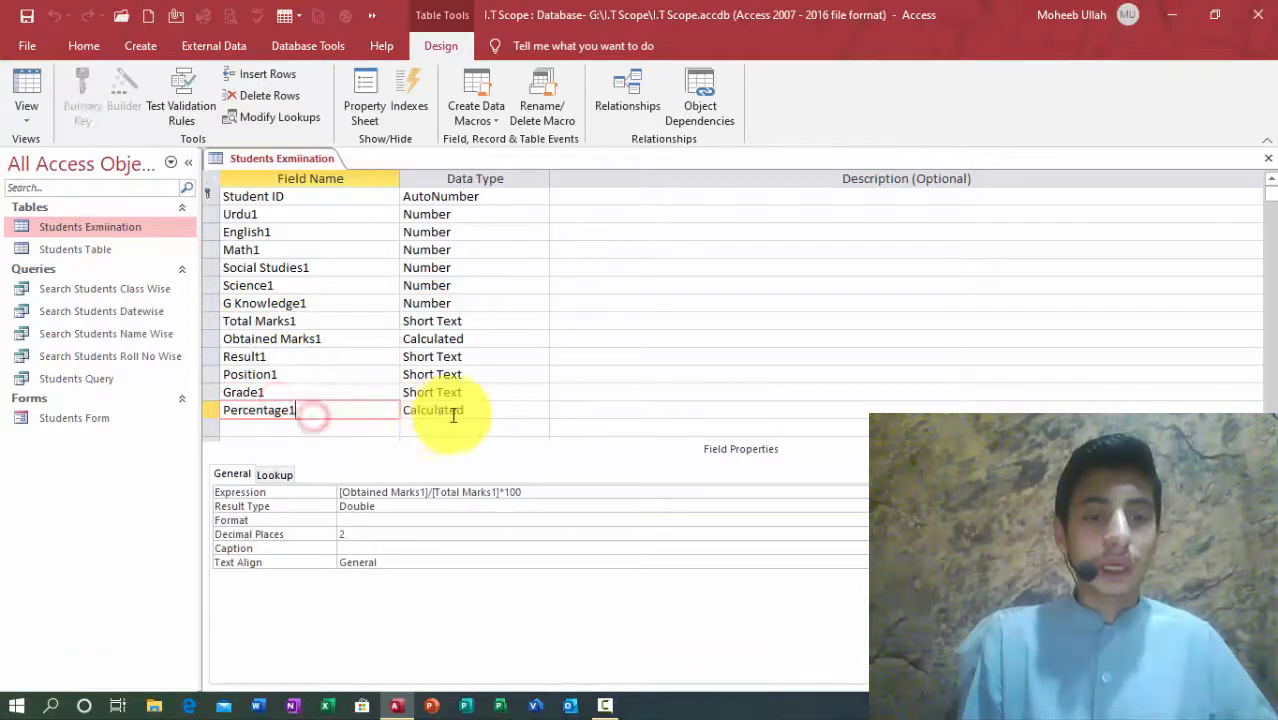
Step: Change Percentage1's Result Type from Double to Integer and close the design
click(382, 511)
click(898, 507)
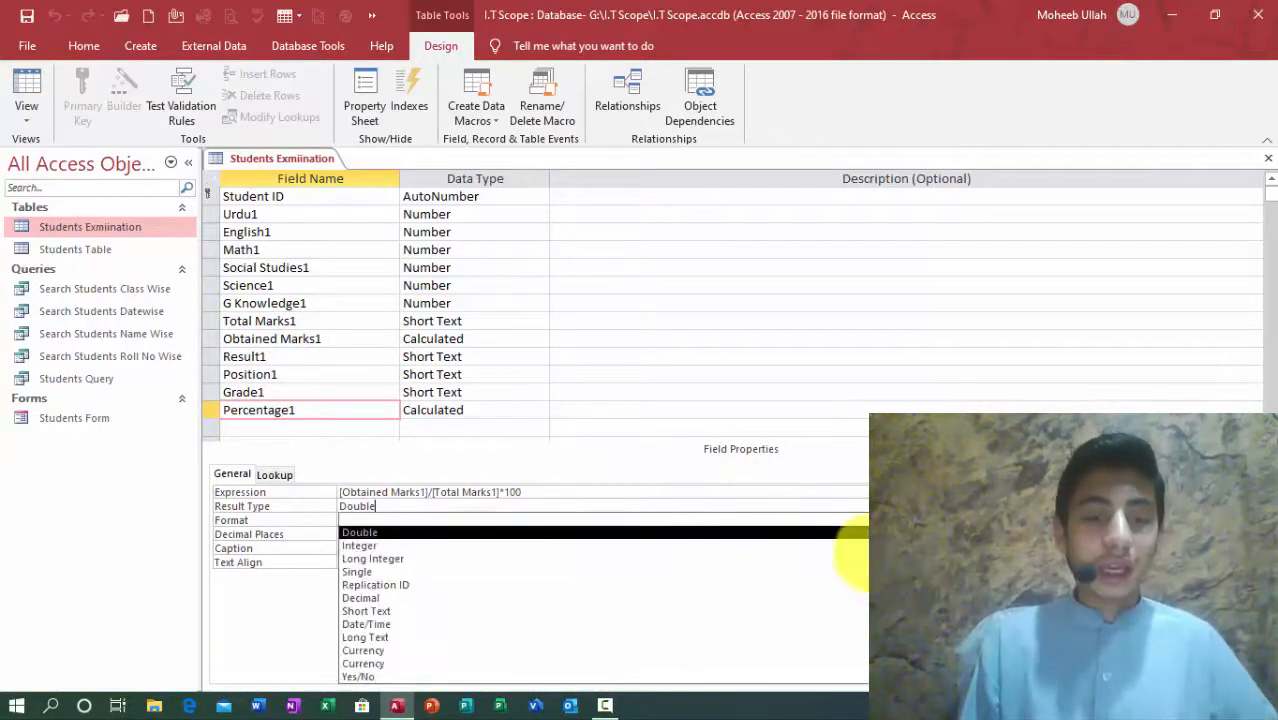
click(848, 547)
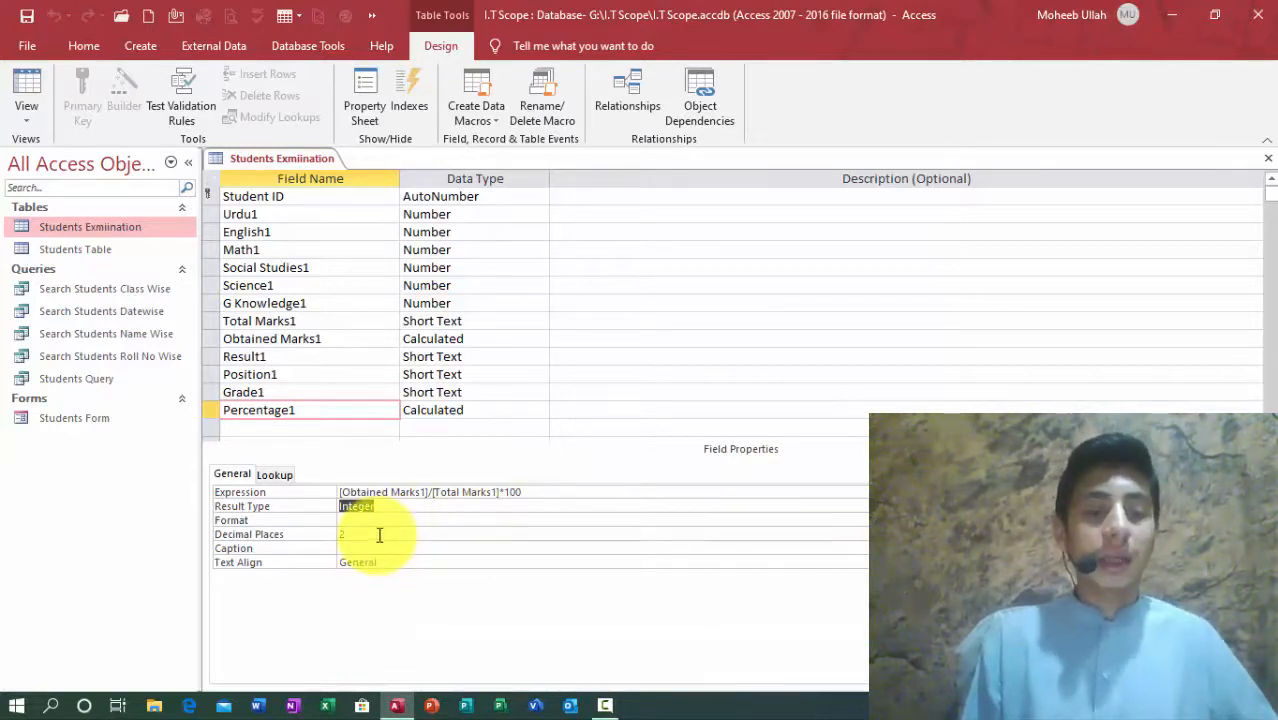
click(1267, 158)
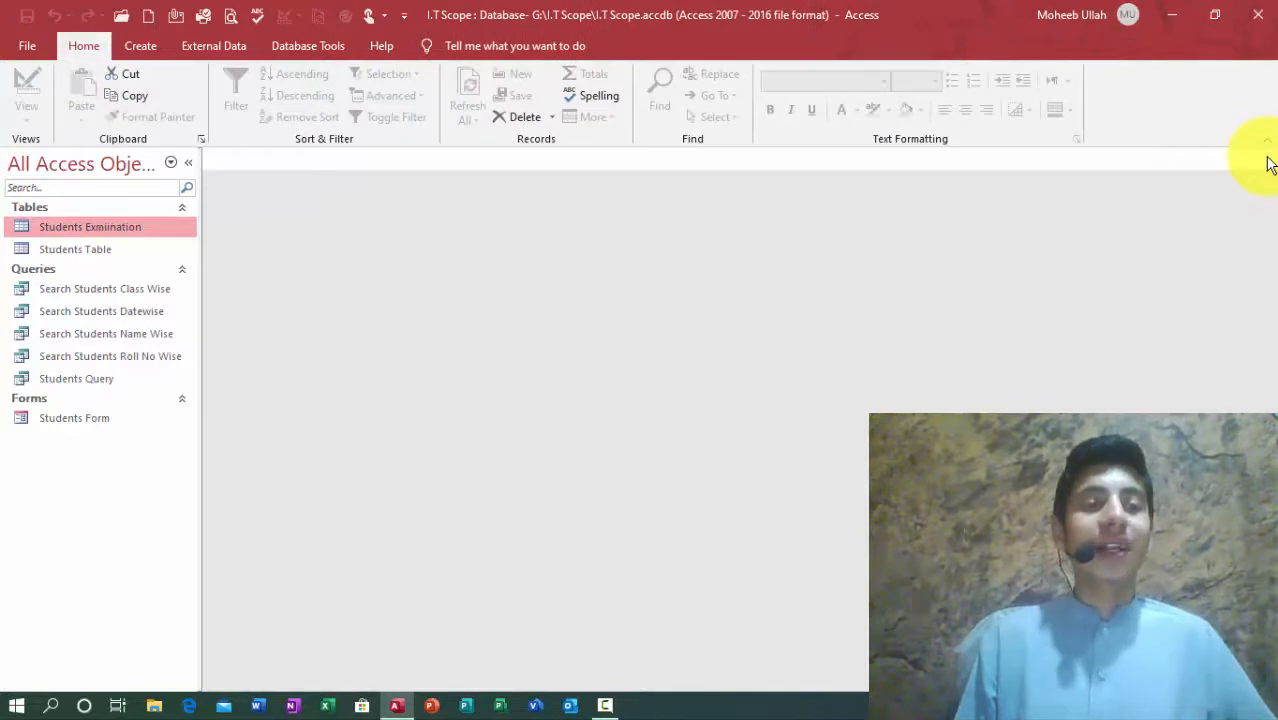
Step: Reopen the table, confirm Percentage1 now shows 67 and 93, then close it
key(Return)
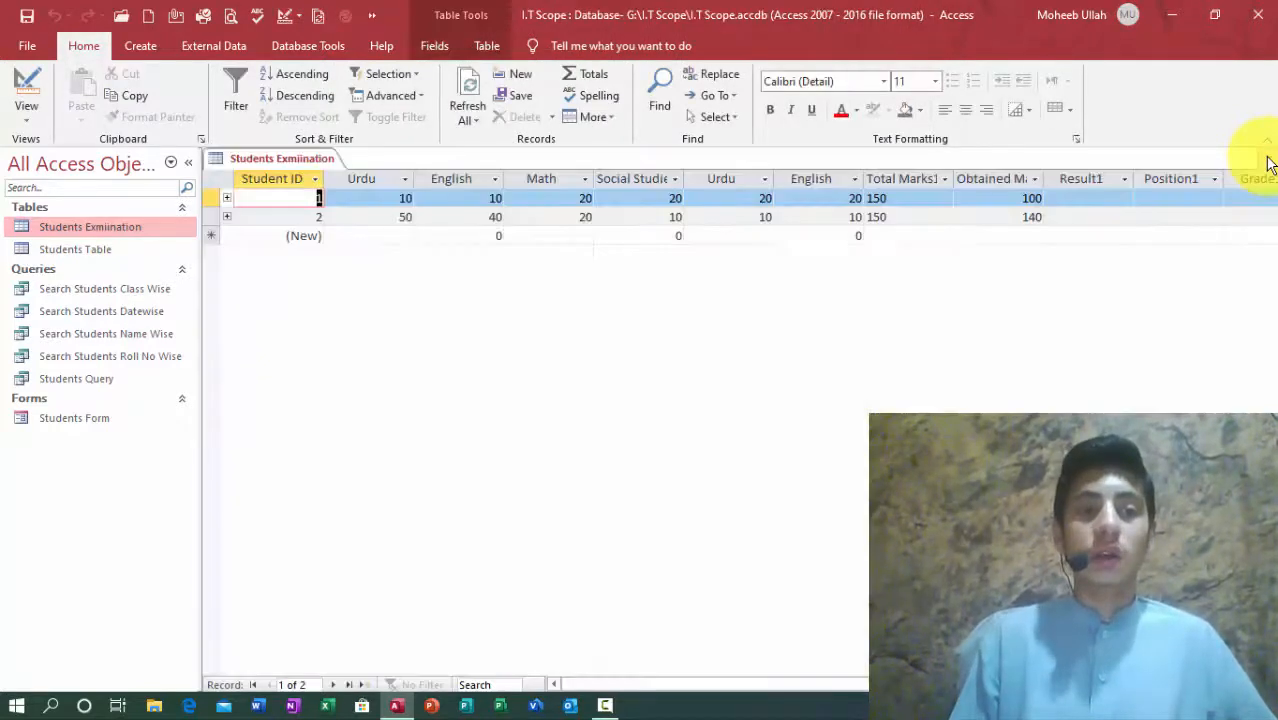
key(Right)
key(Right)
key(Right)
key(Right)
key(Right)
key(Right)
key(Right)
key(Right)
key(Right)
key(Right)
key(Right)
key(Right)
key(Right)
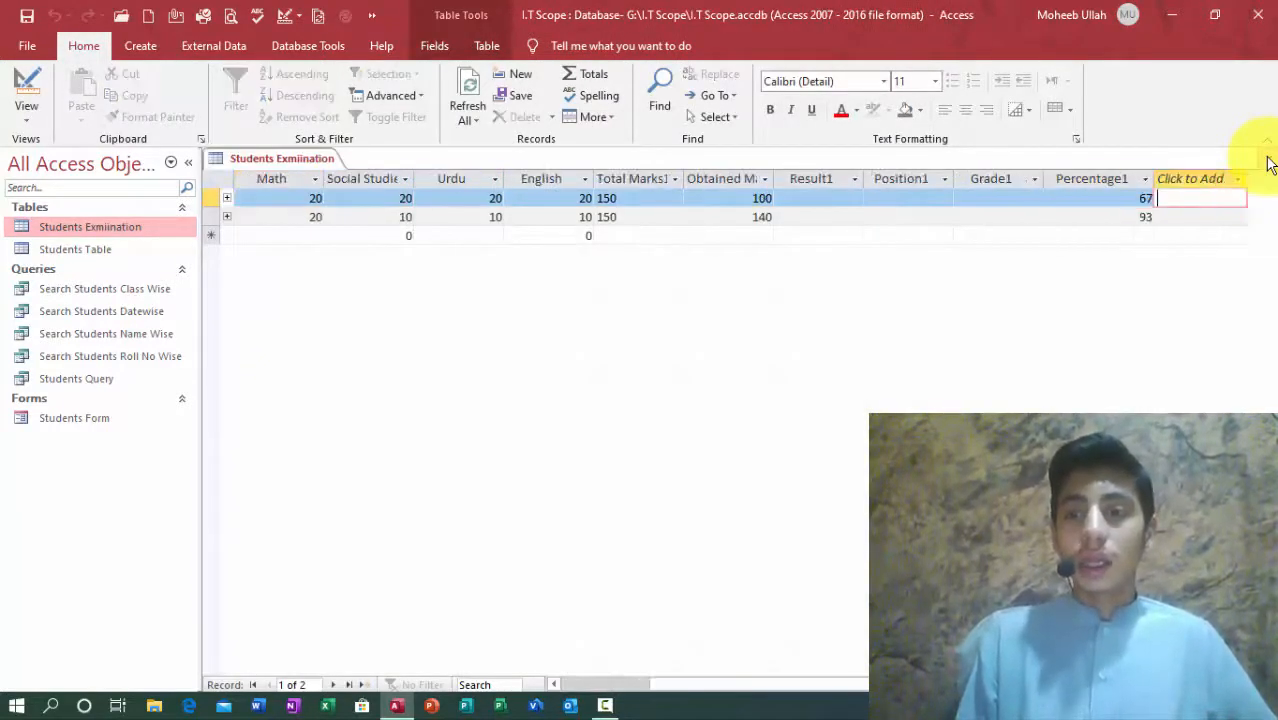
key(Left)
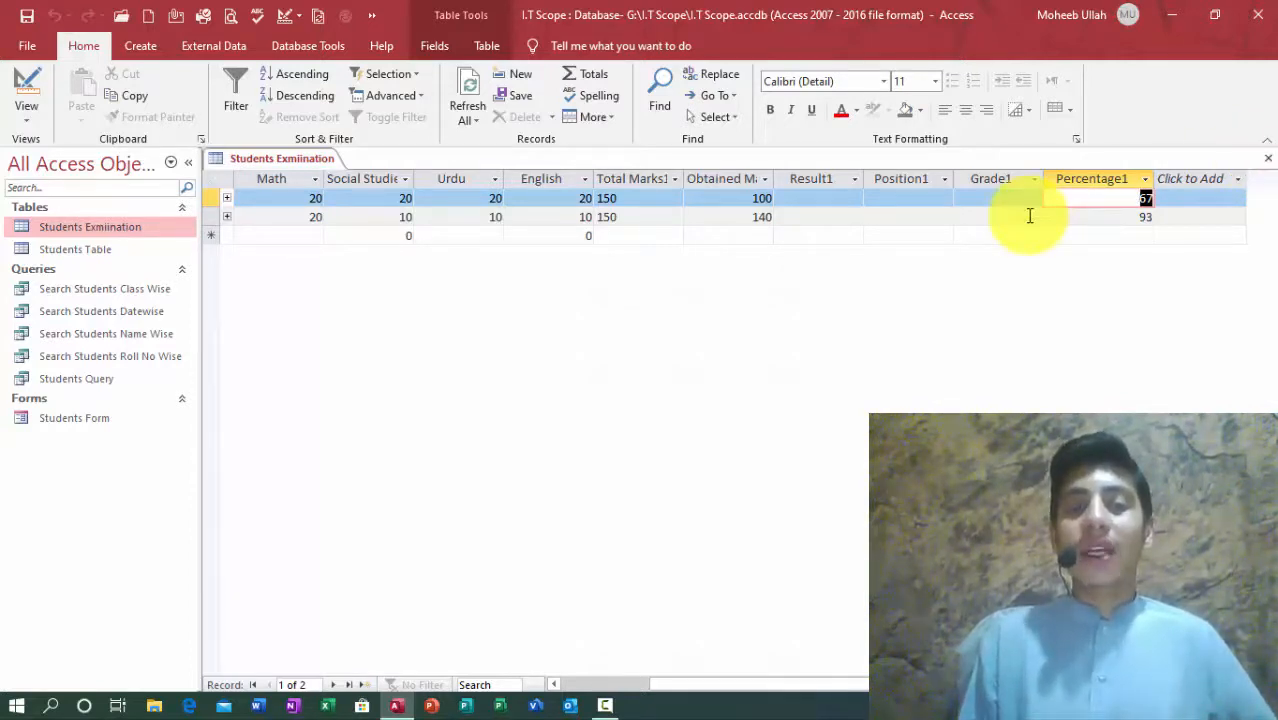
drag(1088, 198, 1184, 219)
click(1149, 201)
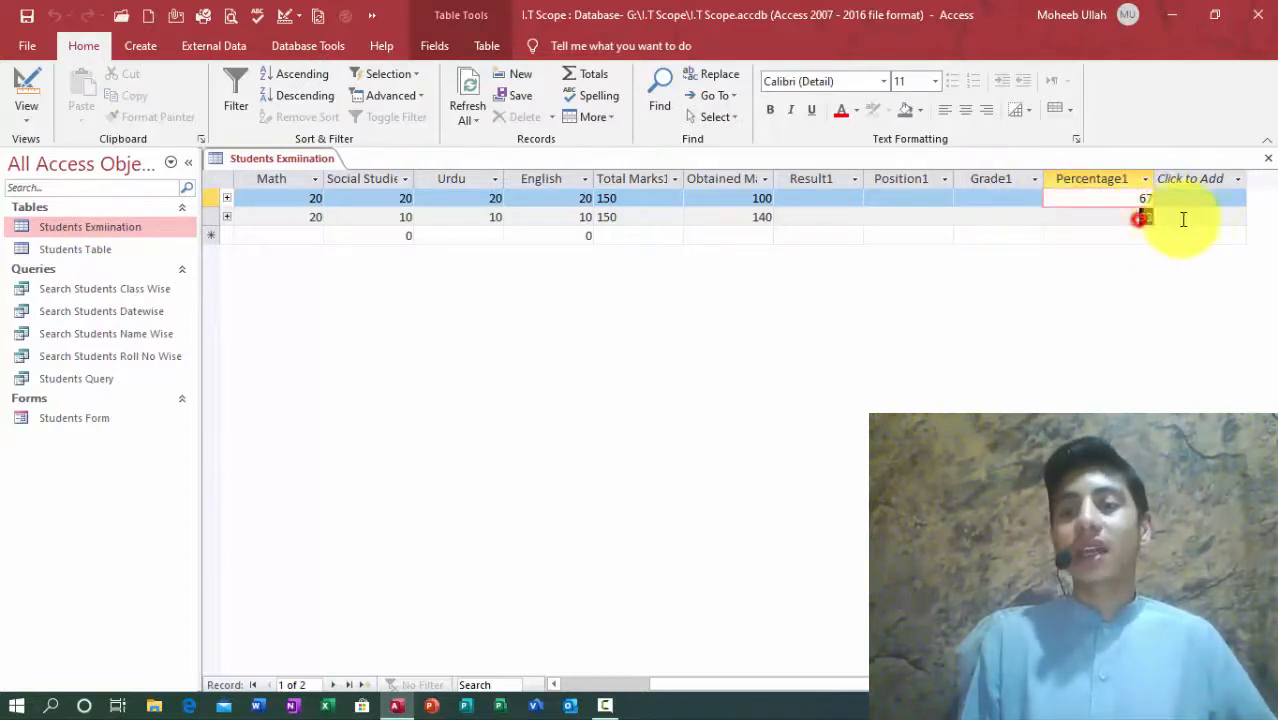
drag(1117, 197, 1160, 197)
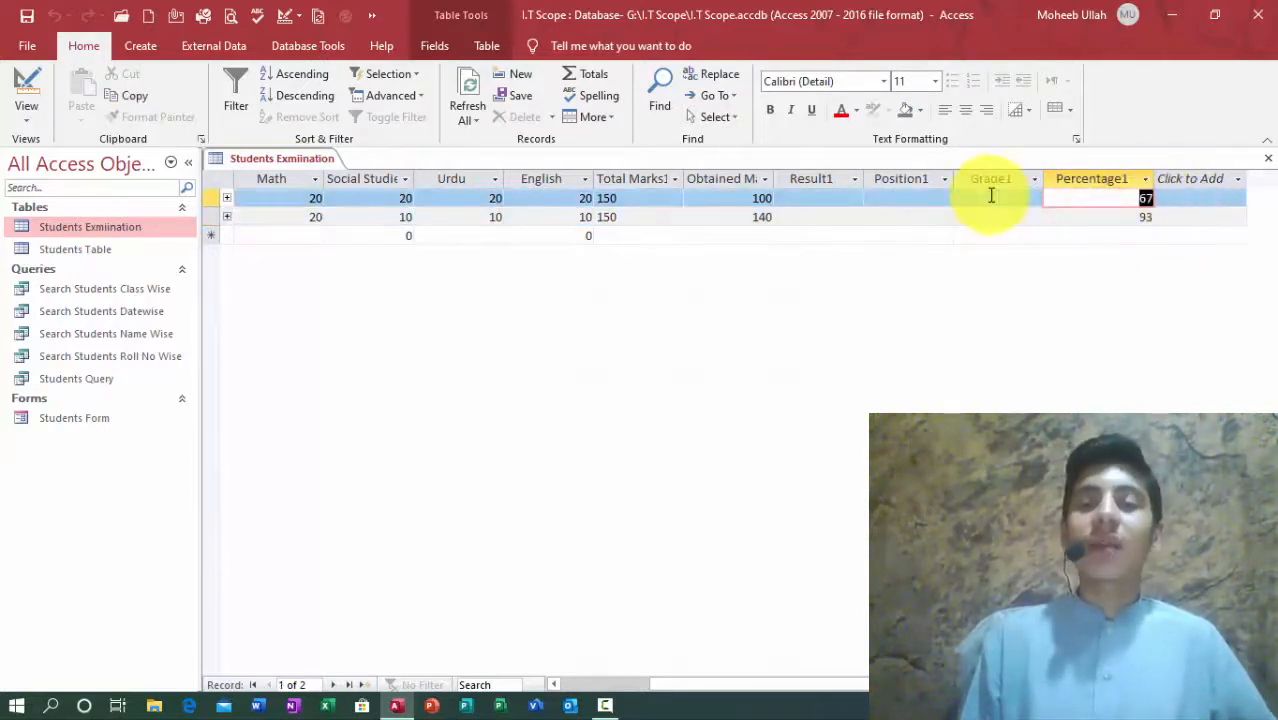
drag(1050, 214, 1235, 220)
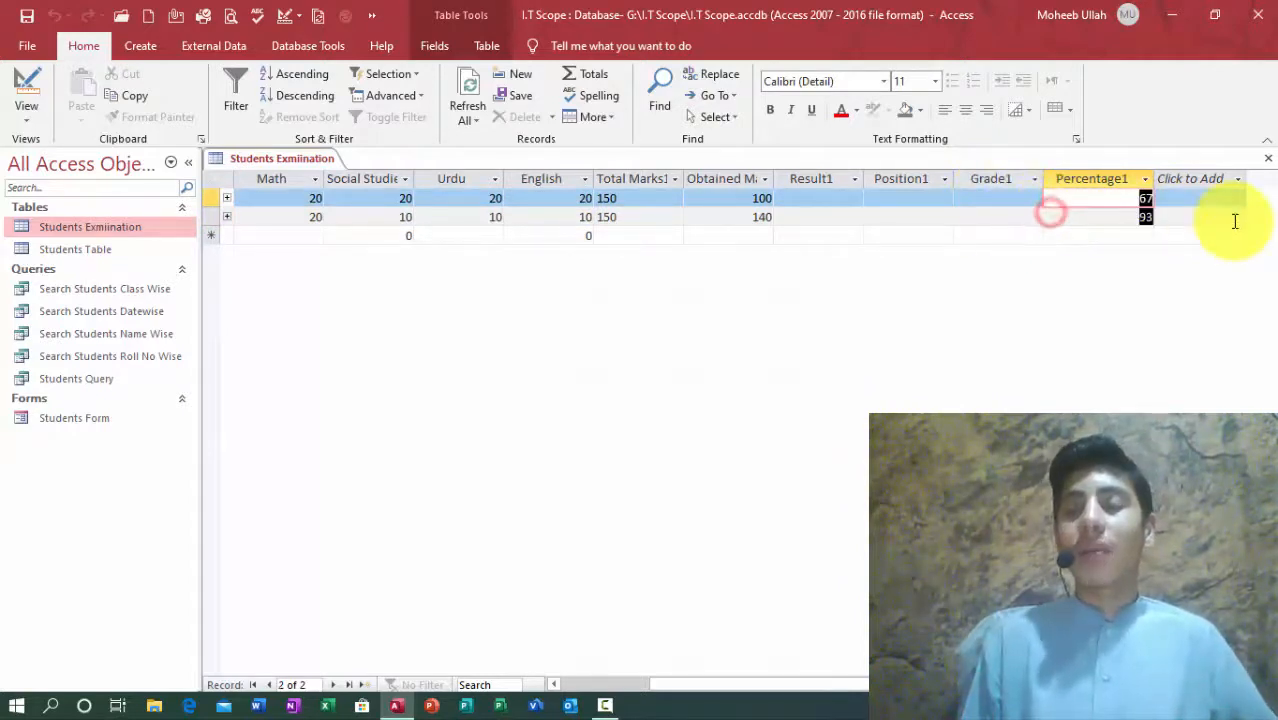
click(1267, 158)
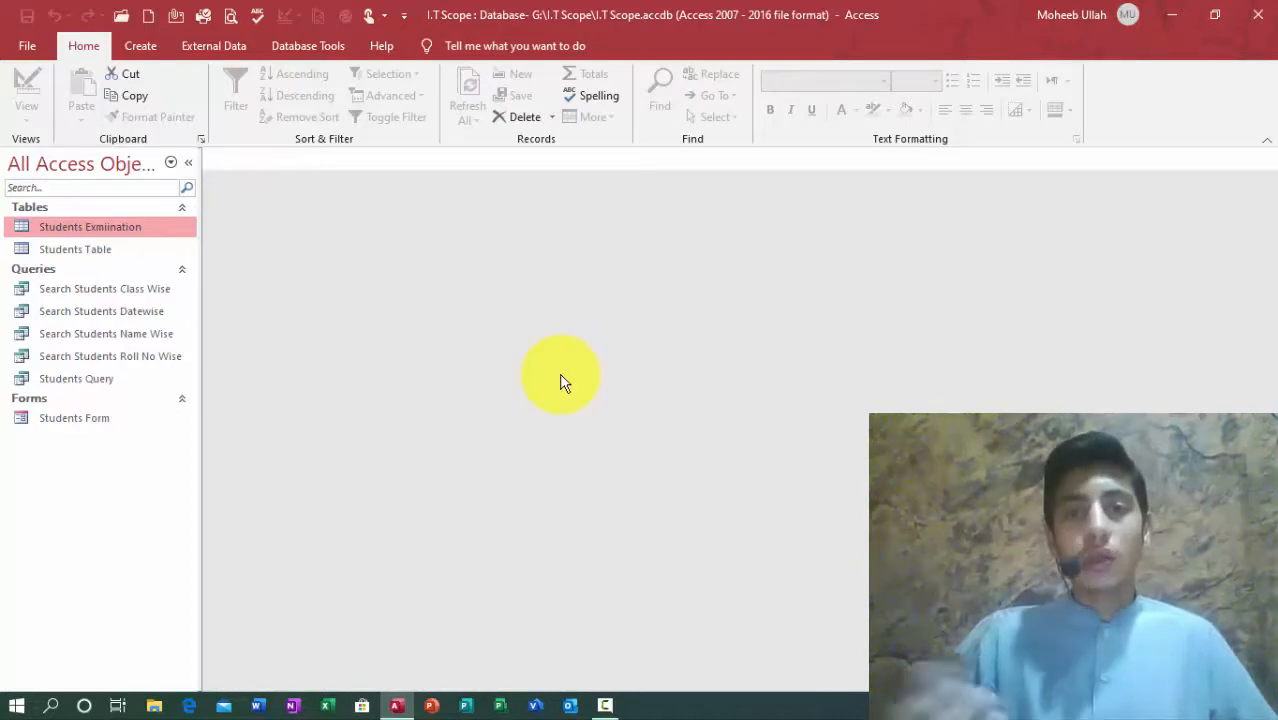
Step: In Design View, select fields Urdu1 to Percentage1 and paste a copy below them
key(ctrl+Return)
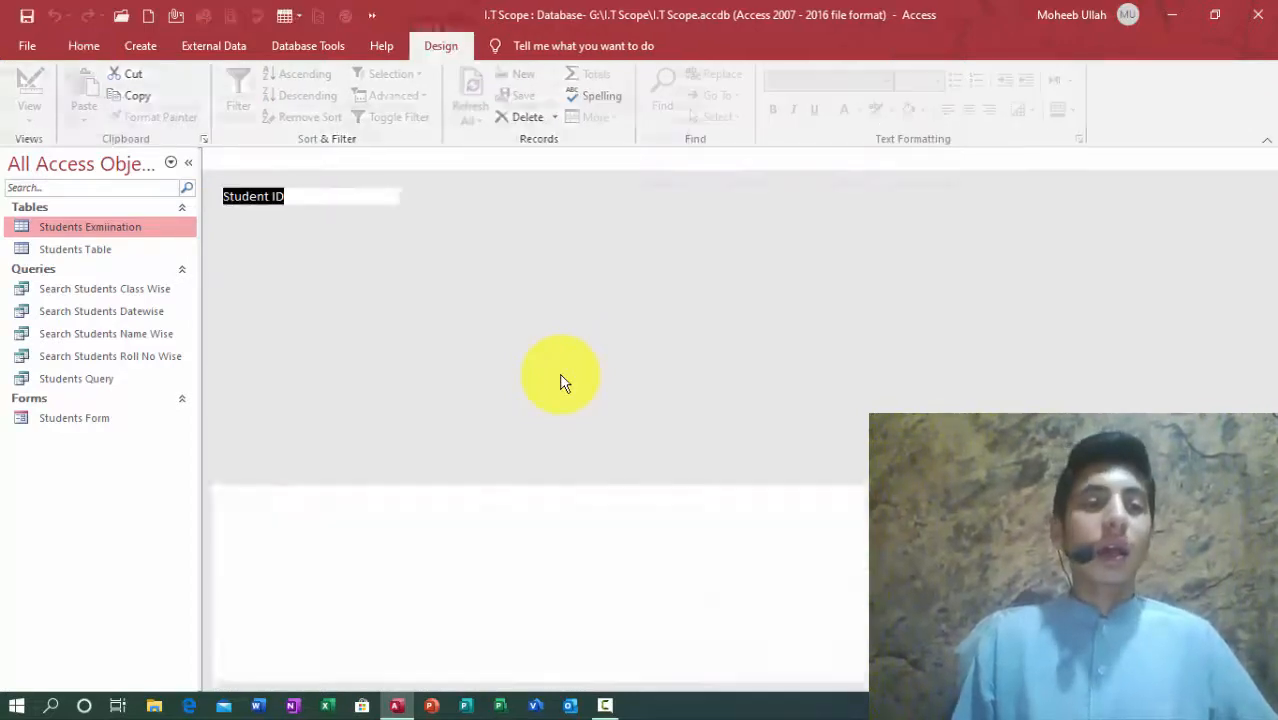
key(Down)
key(Down)
key(Down)
key(Down)
key(Down)
key(Down)
key(Down)
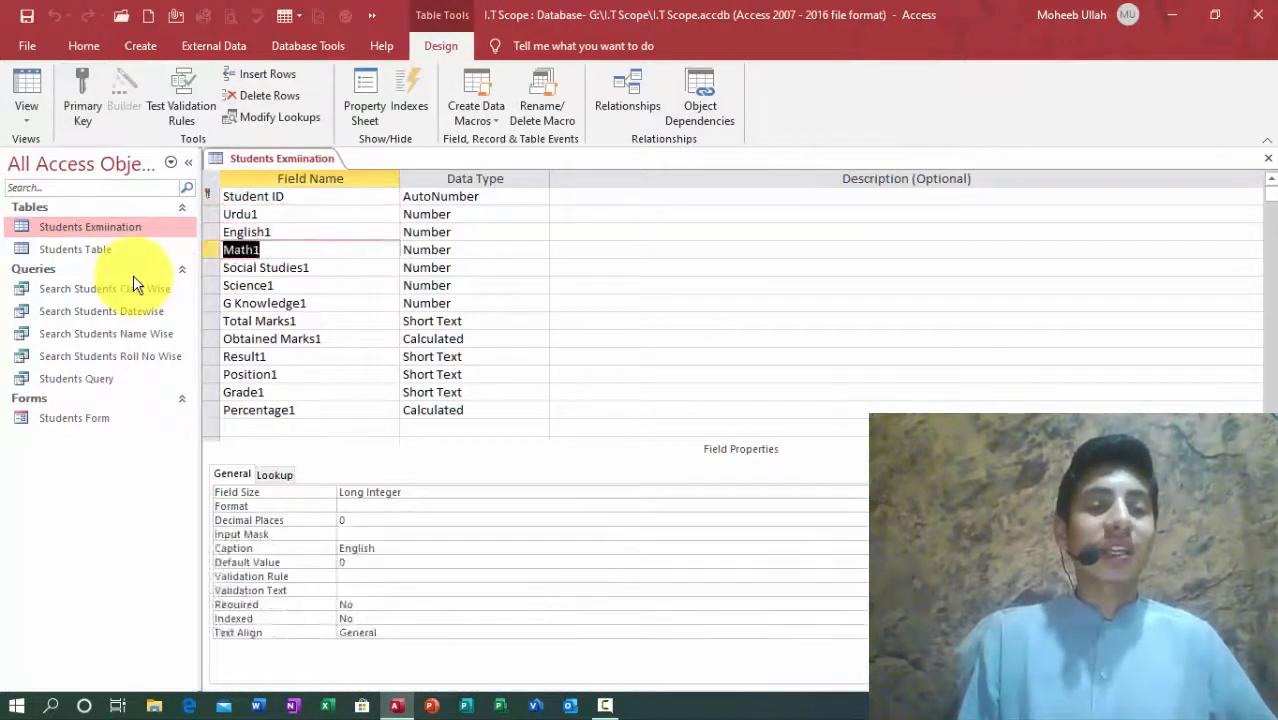
drag(212, 214, 220, 410)
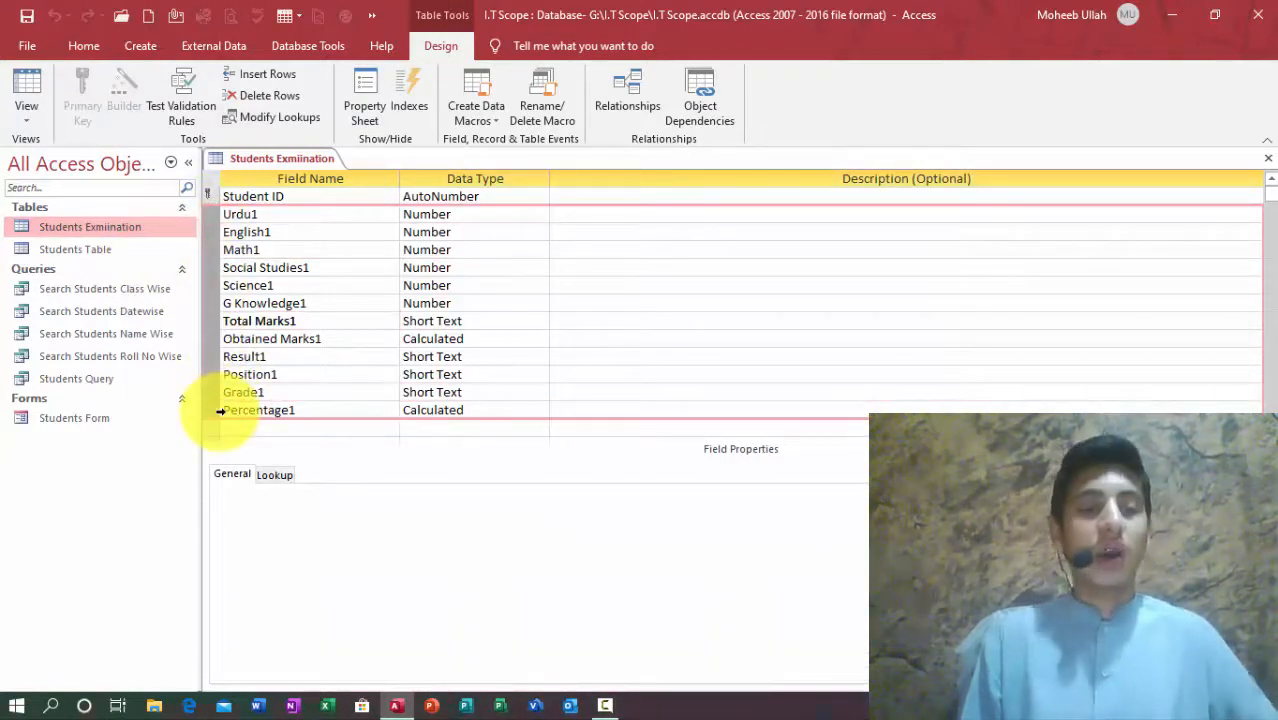
click(242, 436)
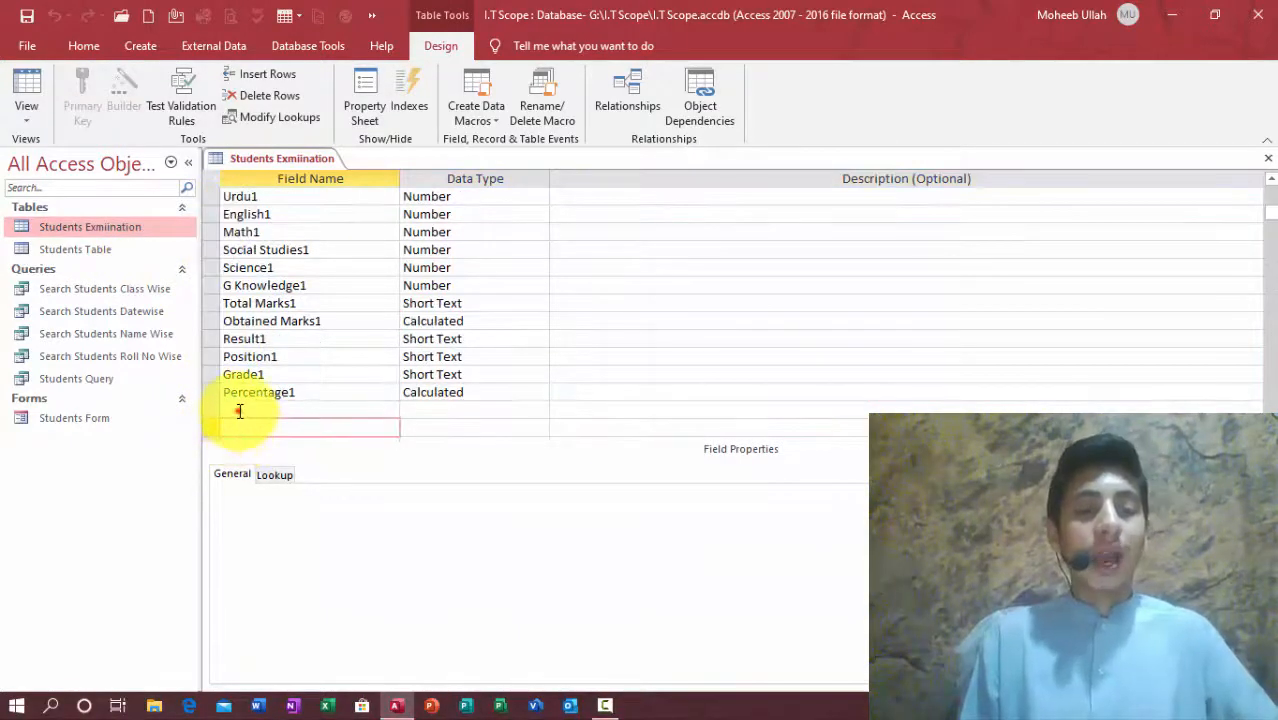
key(ctrl+v)
Step: Rename the pasted Urdu1, English1, Math1 and Social Studies1 fields to end in 2
click(299, 411)
key(BackSpace)
text(2)
key(Down)
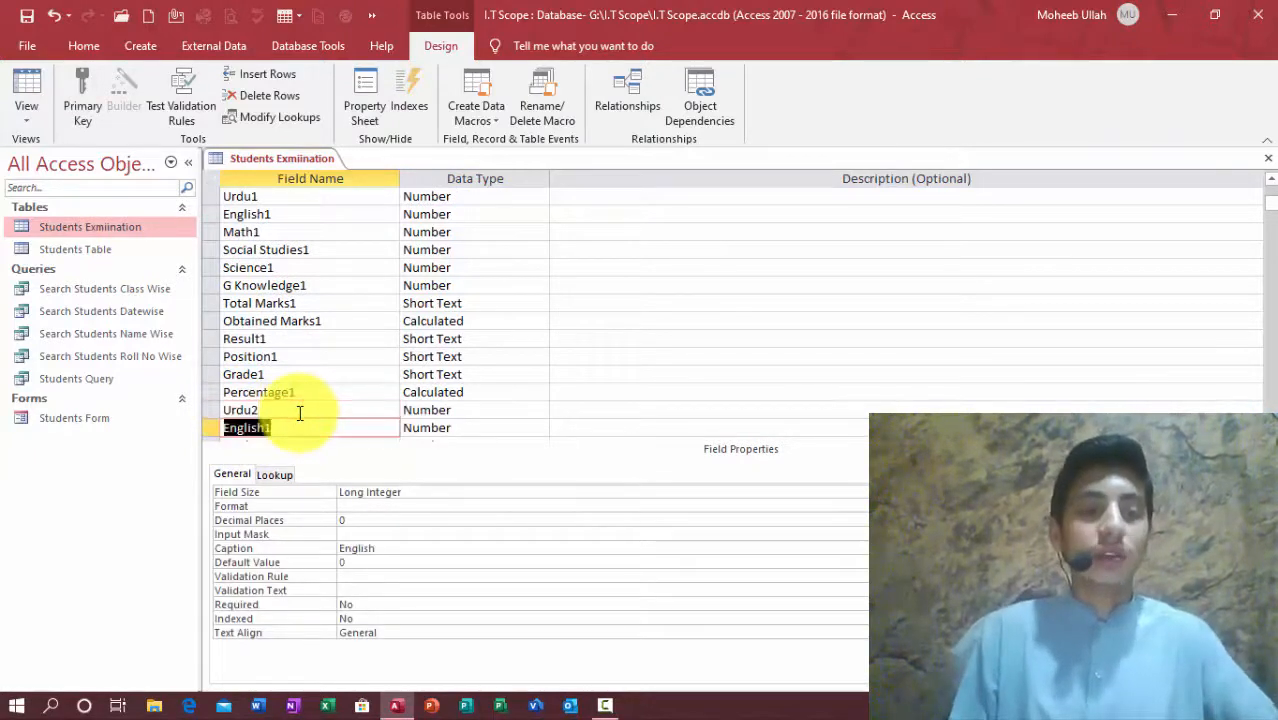
click(279, 428)
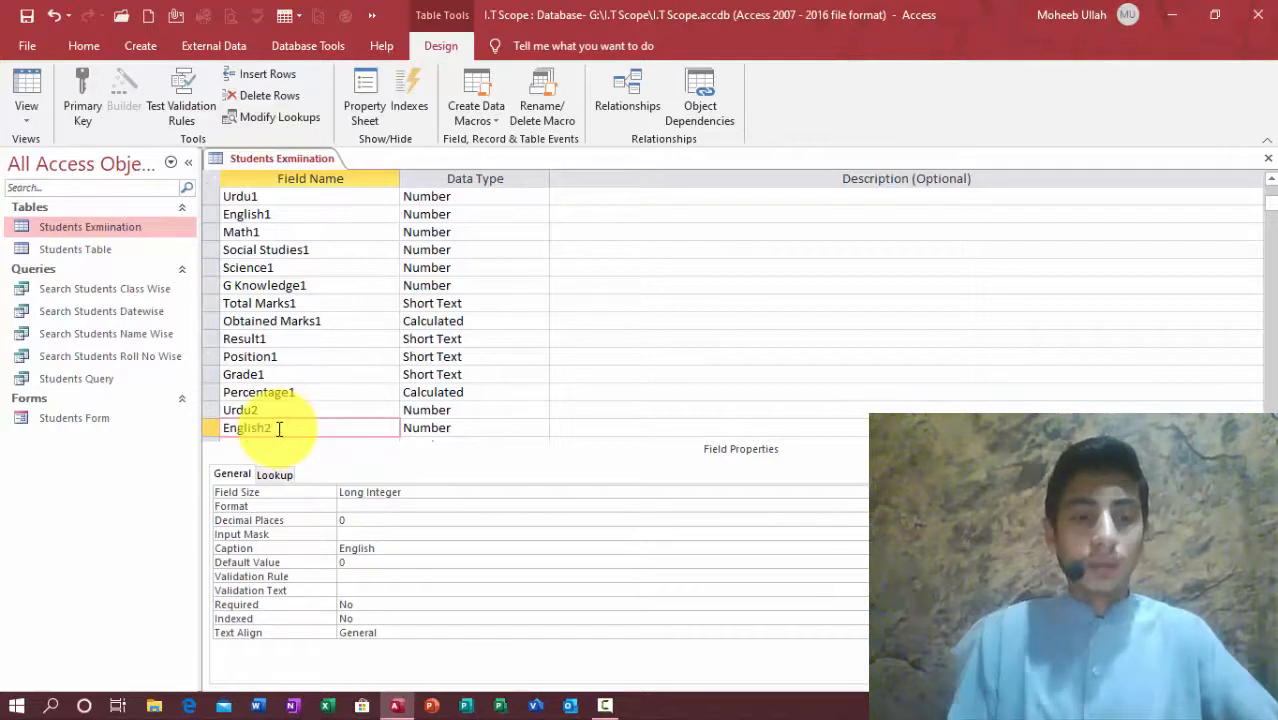
key(Down)
click(279, 428)
key(BackSpace)
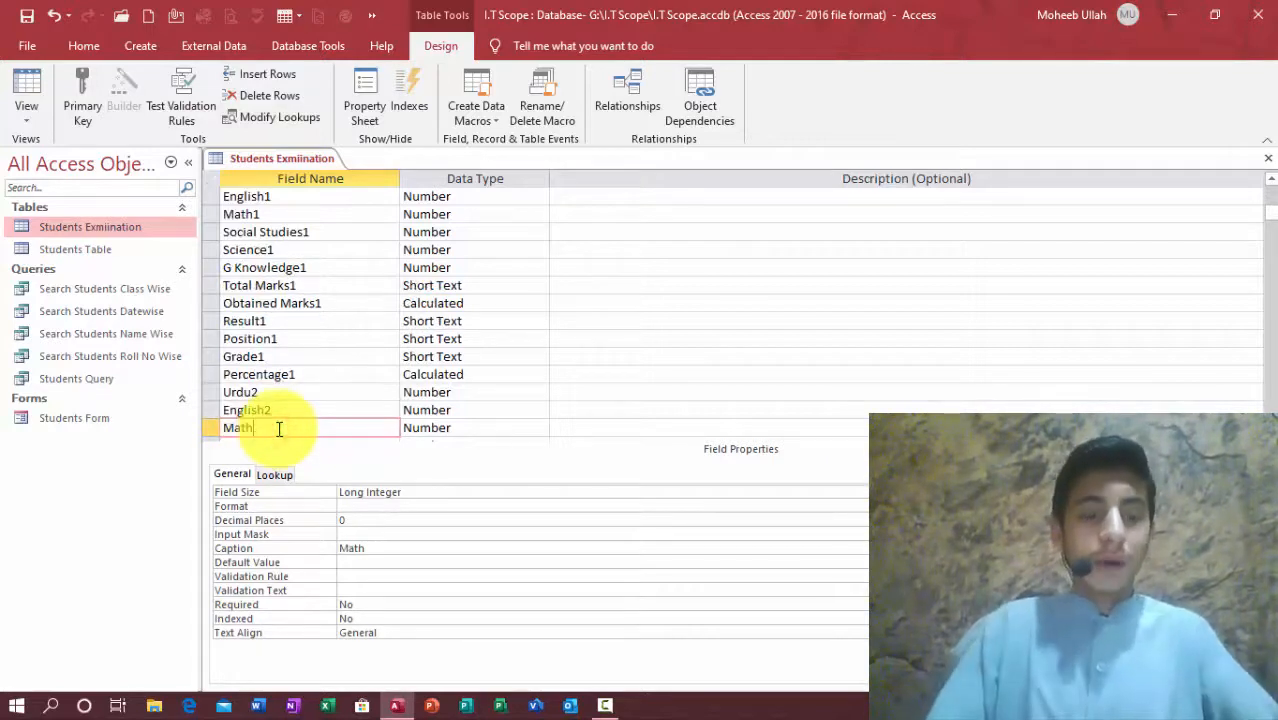
key(Down)
click(351, 428)
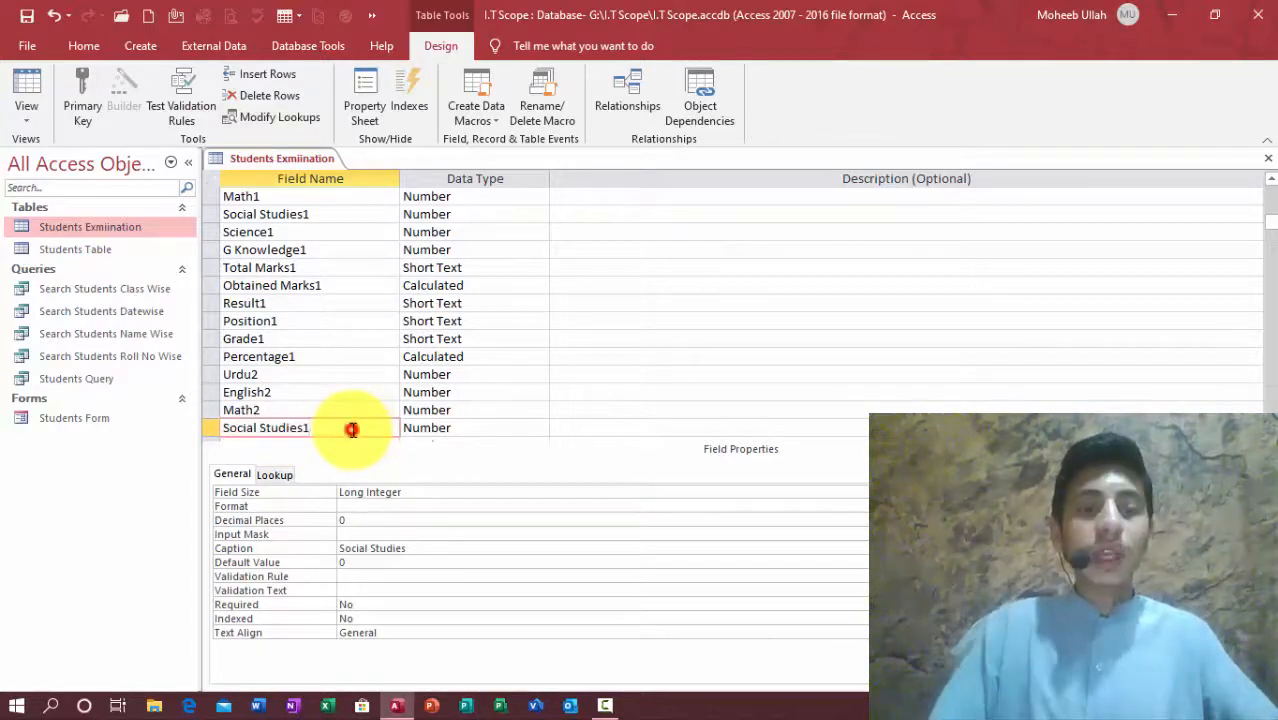
key(BackSpace)
text(2)
Step: Rename the pasted Science1, G Knowledge1, Total Marks1 and Obtained Marks1 fields to end in 2
key(Down)
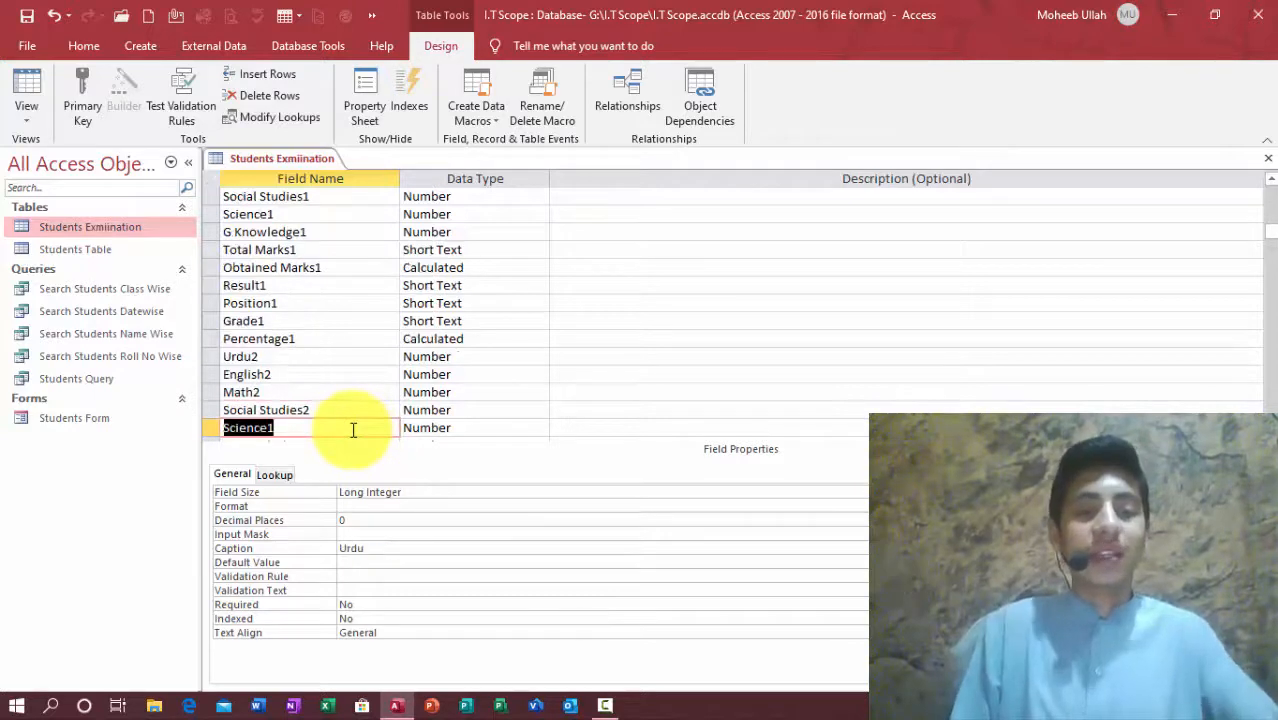
click(353, 430)
key(Down)
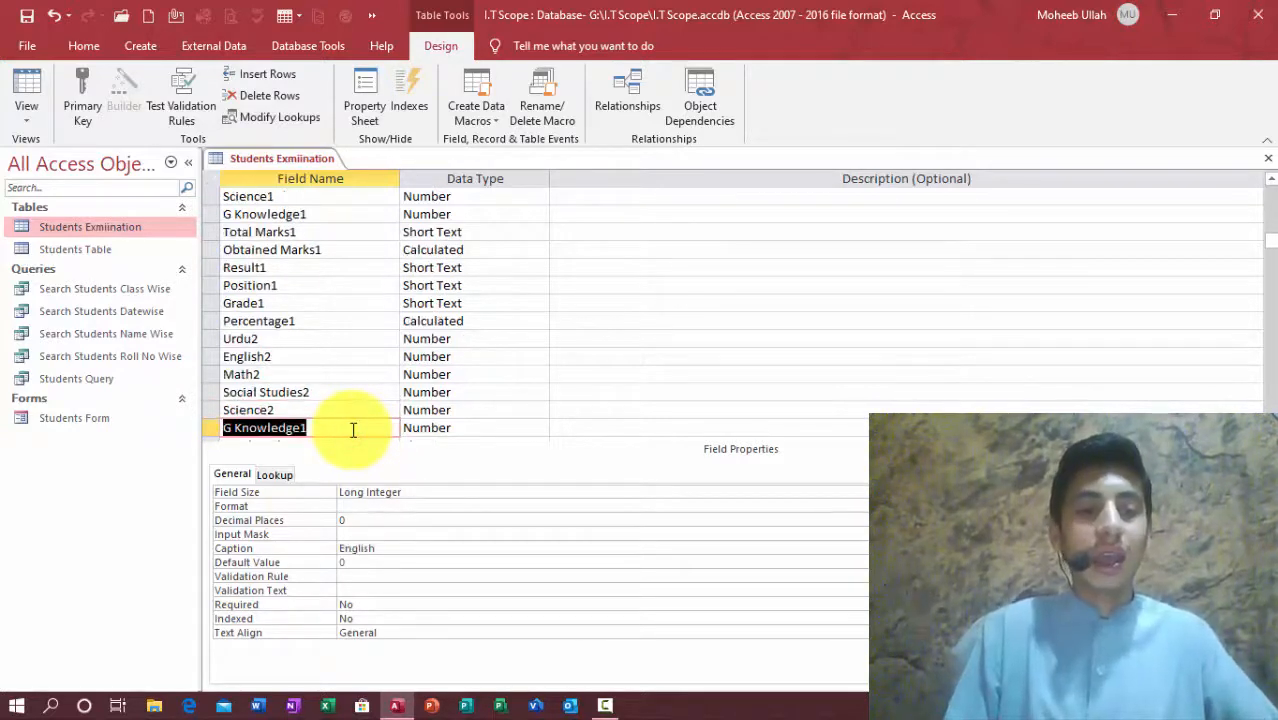
click(352, 430)
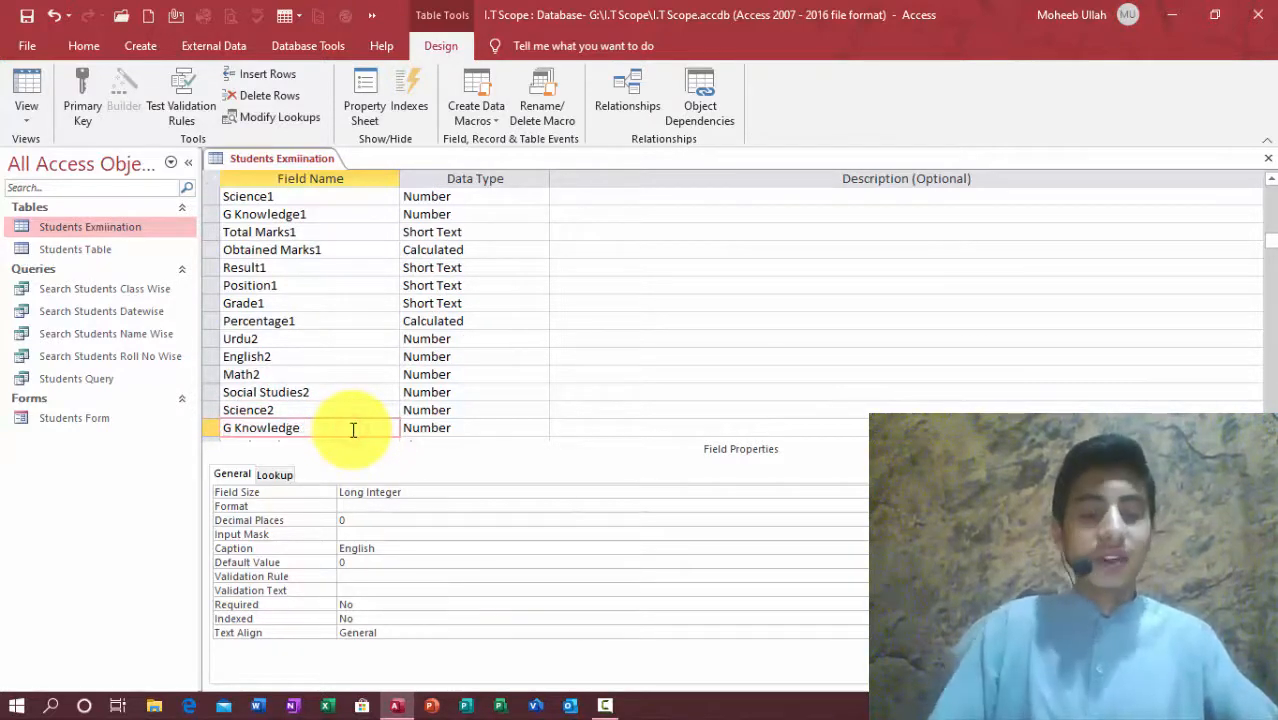
text(2)
key(Down)
click(352, 430)
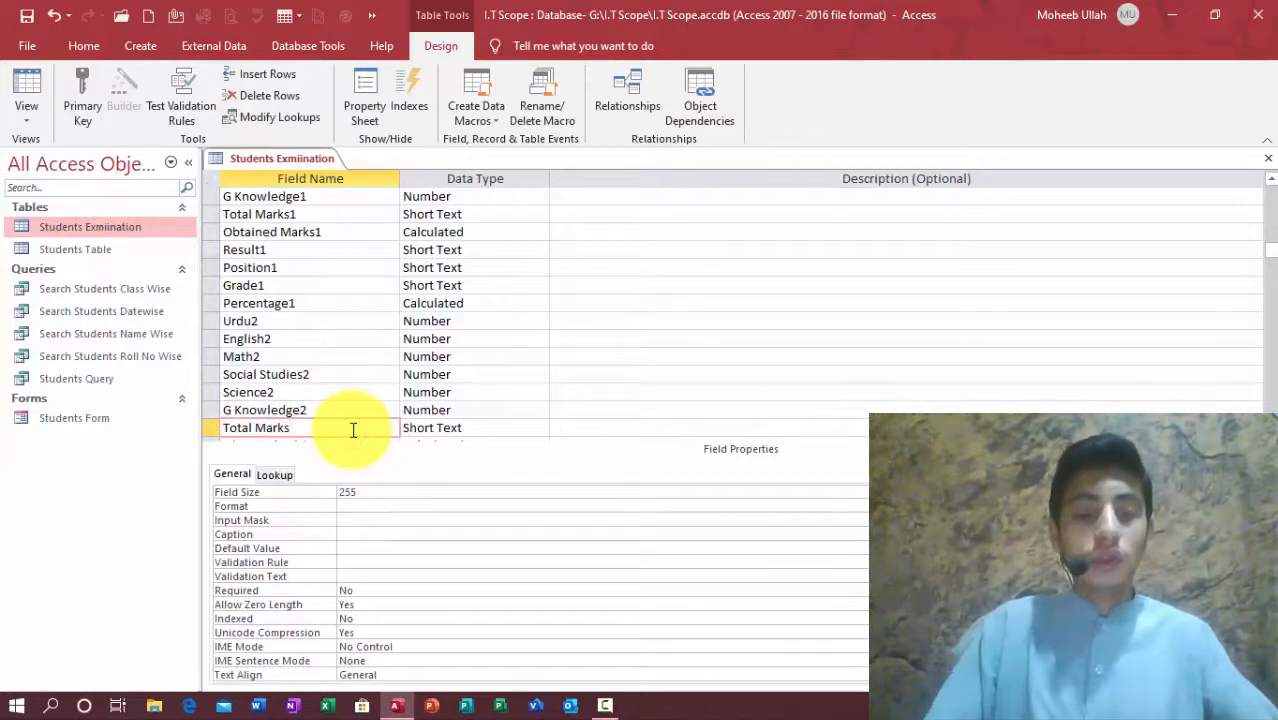
text(2)
key(Down)
click(352, 430)
key(BackSpace)
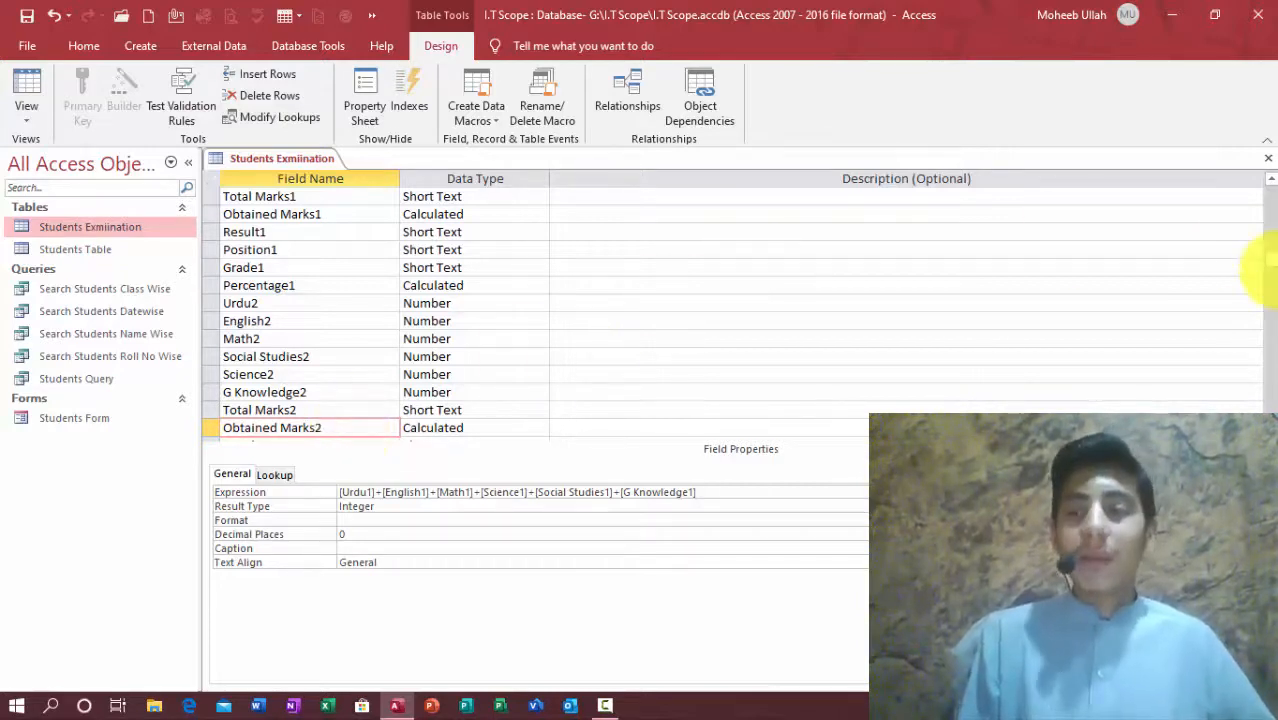
drag(1273, 267, 1274, 302)
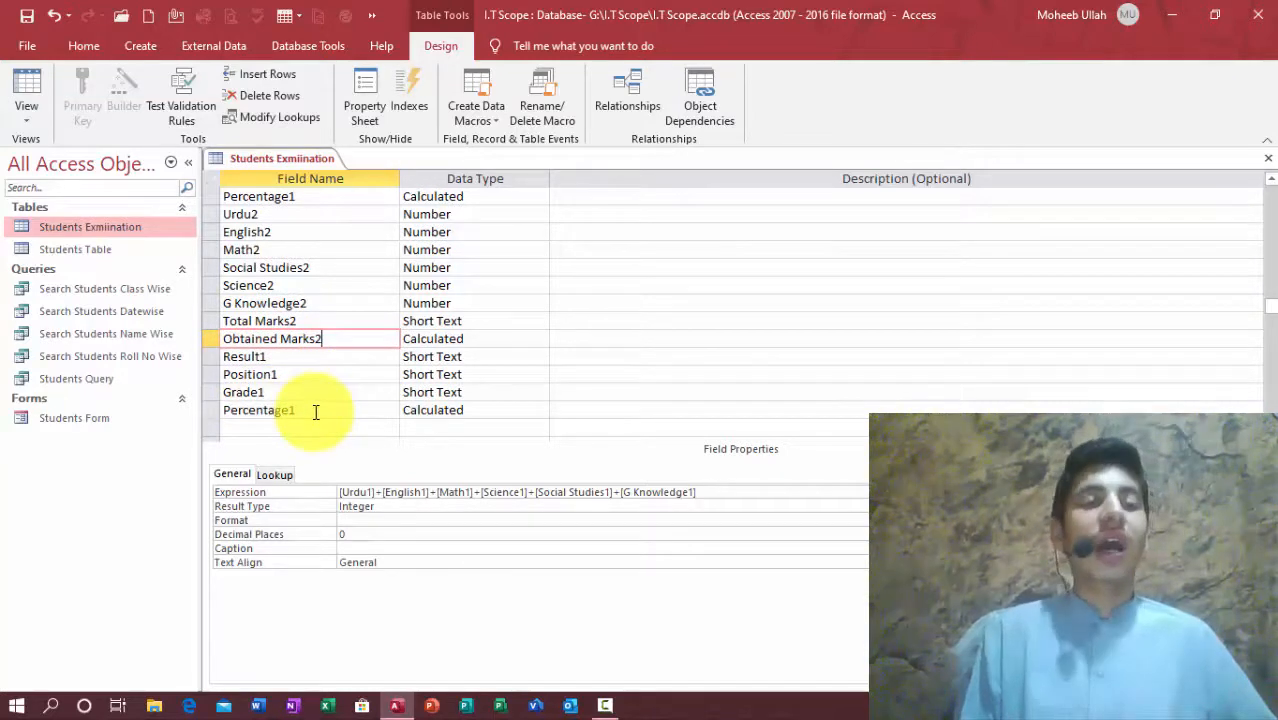
drag(1273, 309, 1247, 257)
Step: Rename the duplicated Result1 field to Result2
click(497, 280)
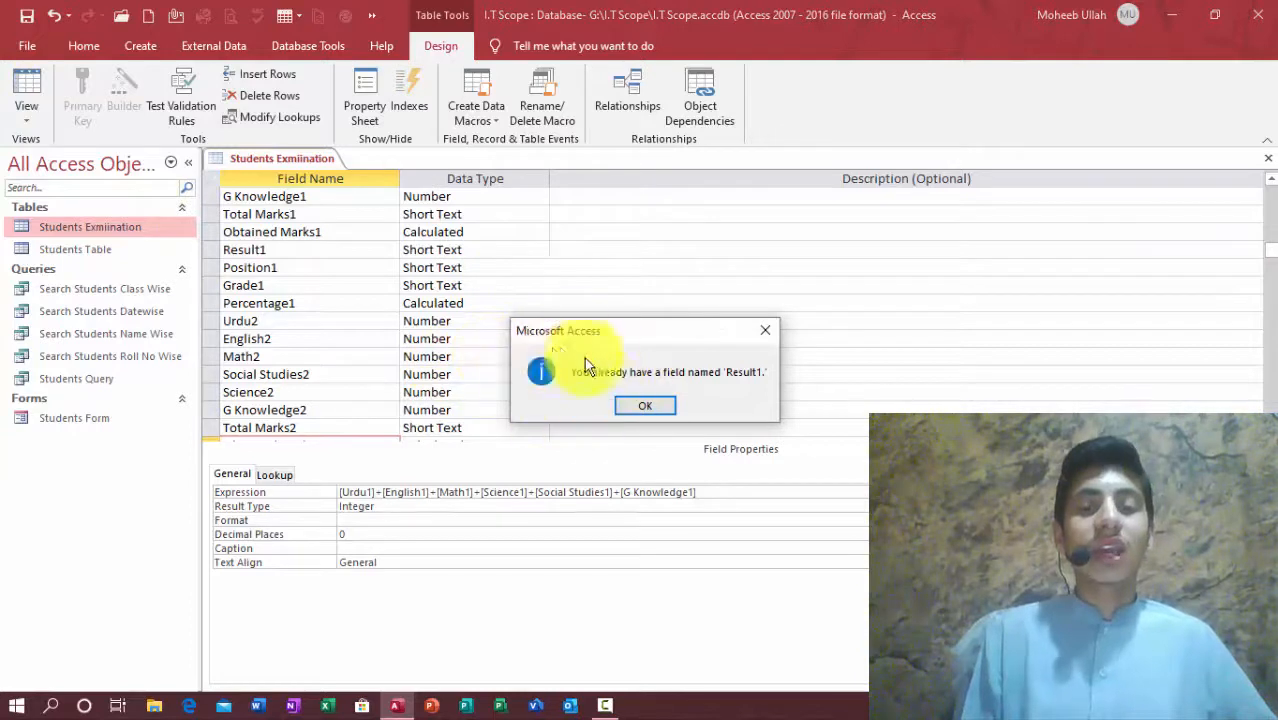
click(645, 405)
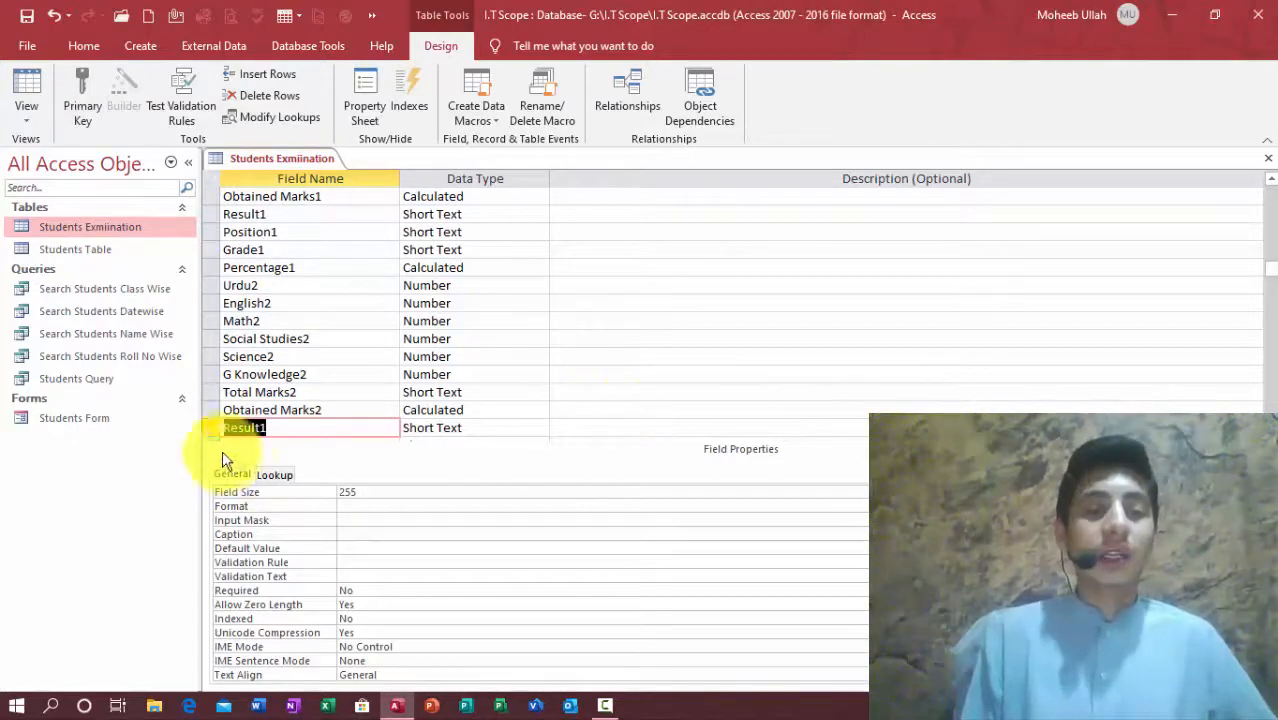
click(292, 429)
key(BackSpace)
text(2)
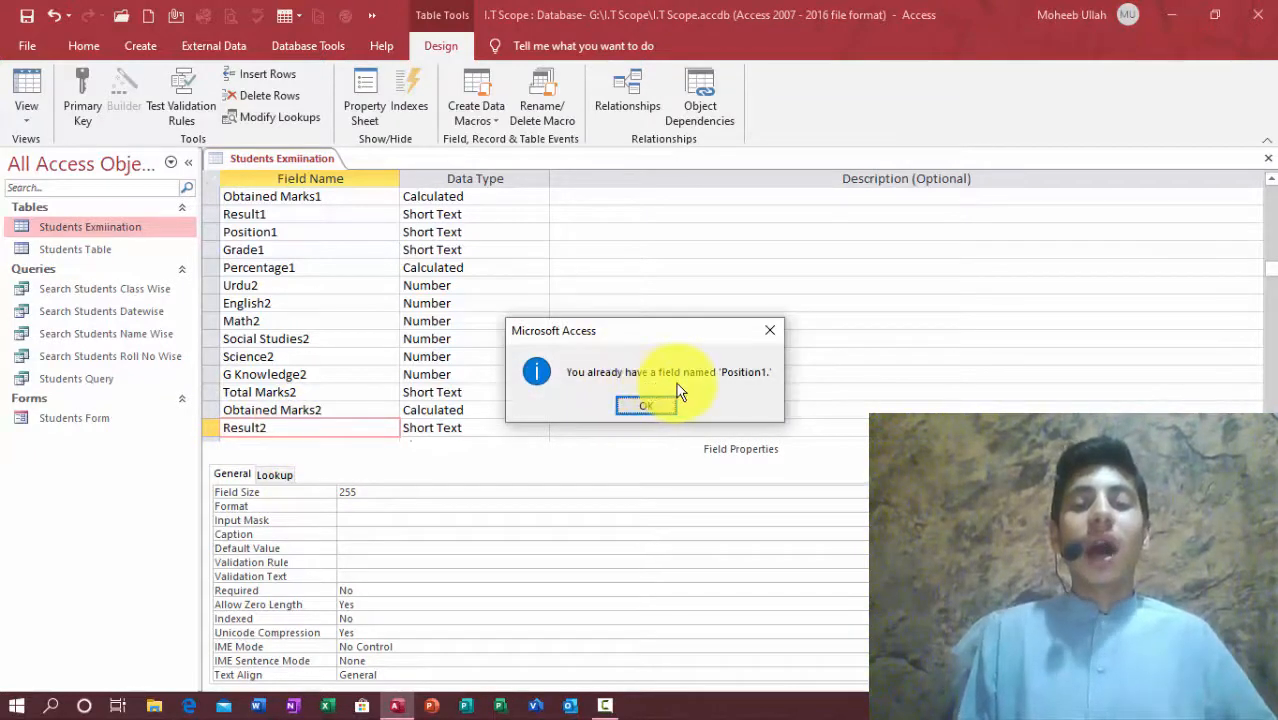
Step: Rename the Position1 and Grade1 copies to Position2 and Grade2
click(767, 336)
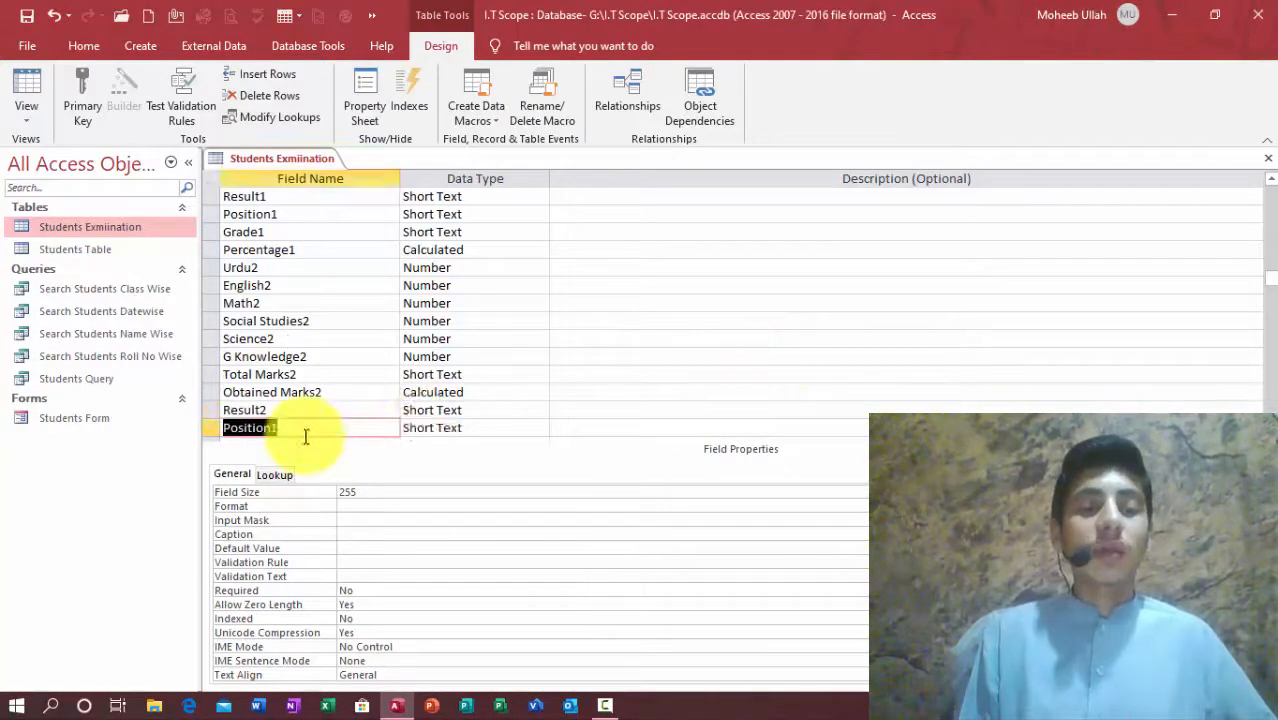
click(306, 430)
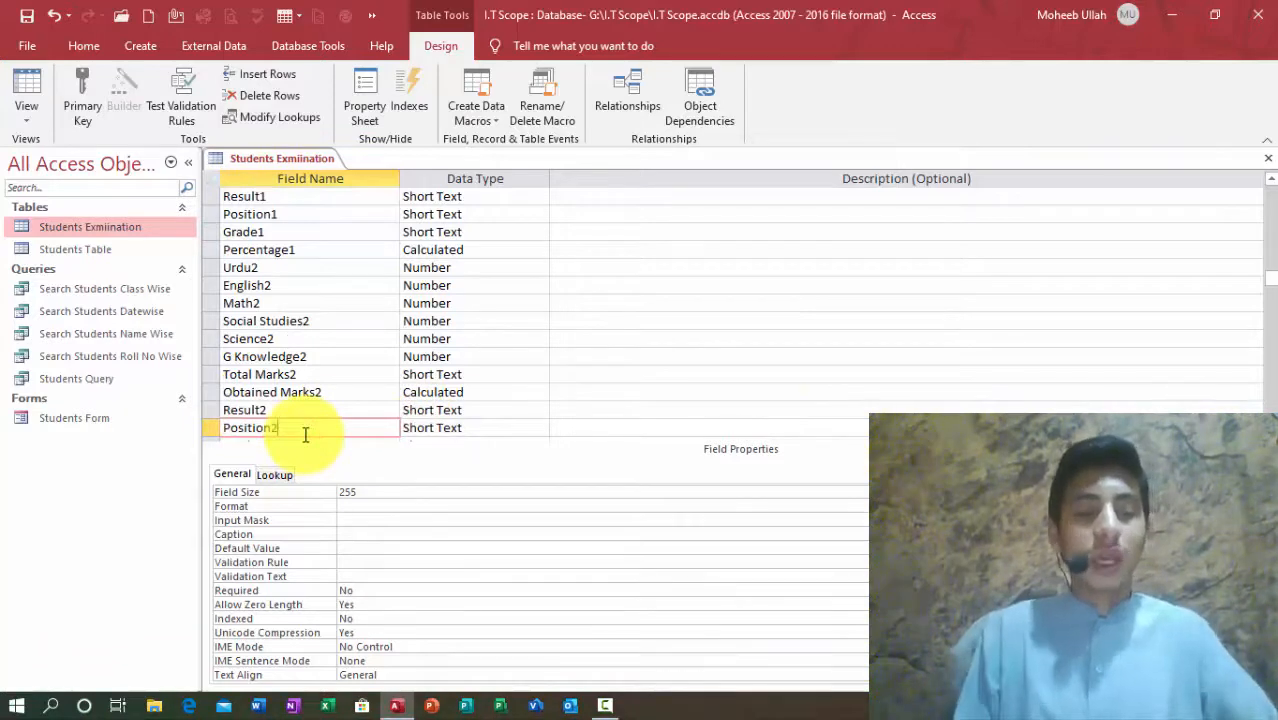
key(ctrl+s)
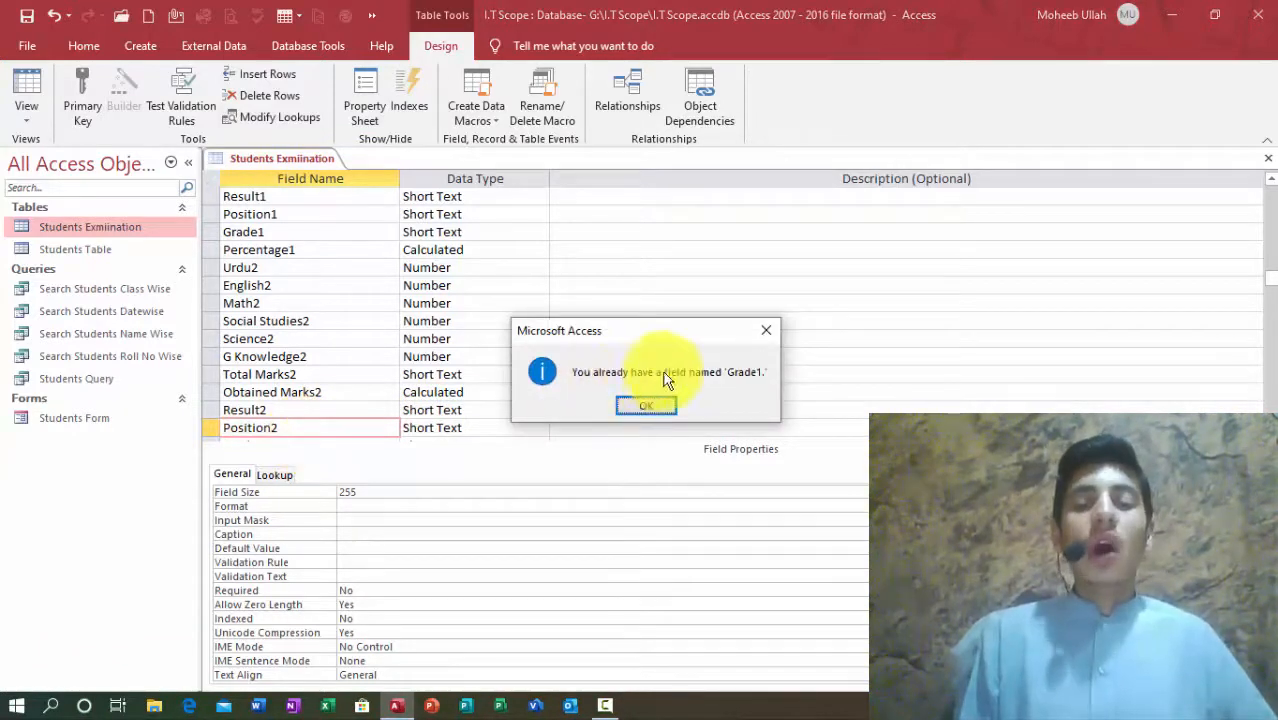
click(768, 332)
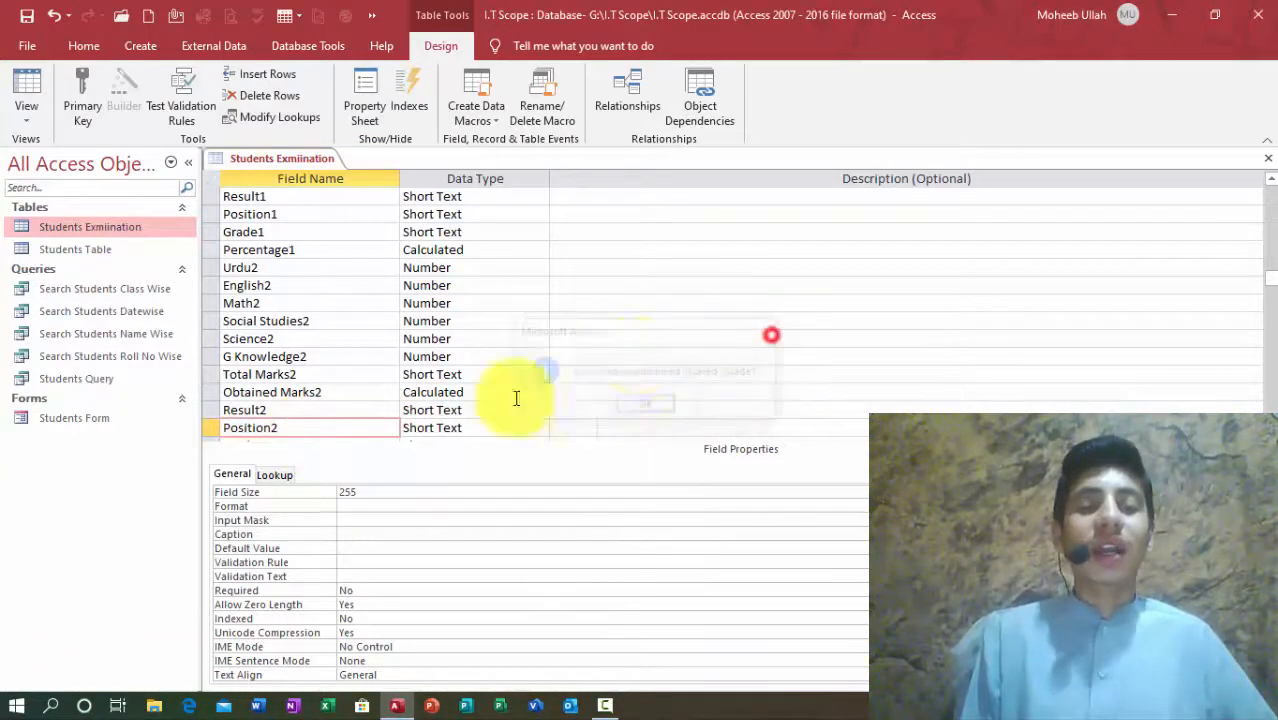
click(300, 424)
key(BackSpace)
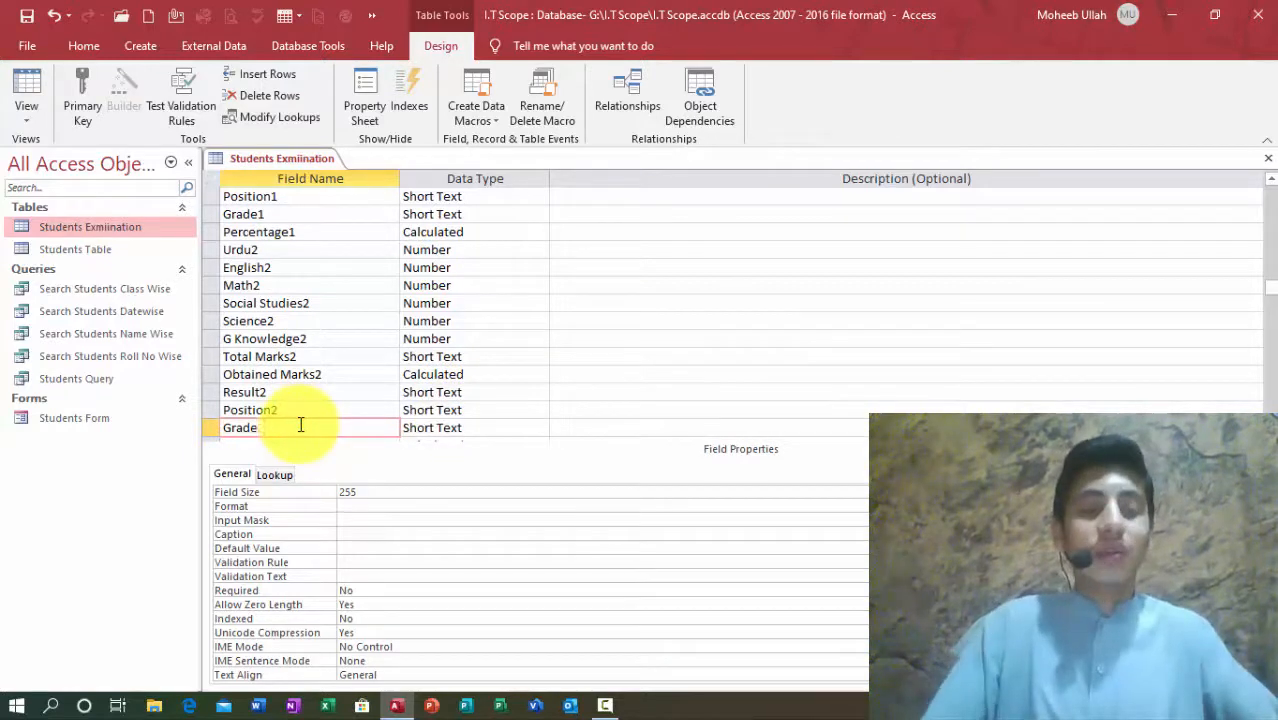
text(2)
Step: Rename the Percentage1 copy to Percentage2, save the table design, and select Obtained Marks2
key(ctrl+s)
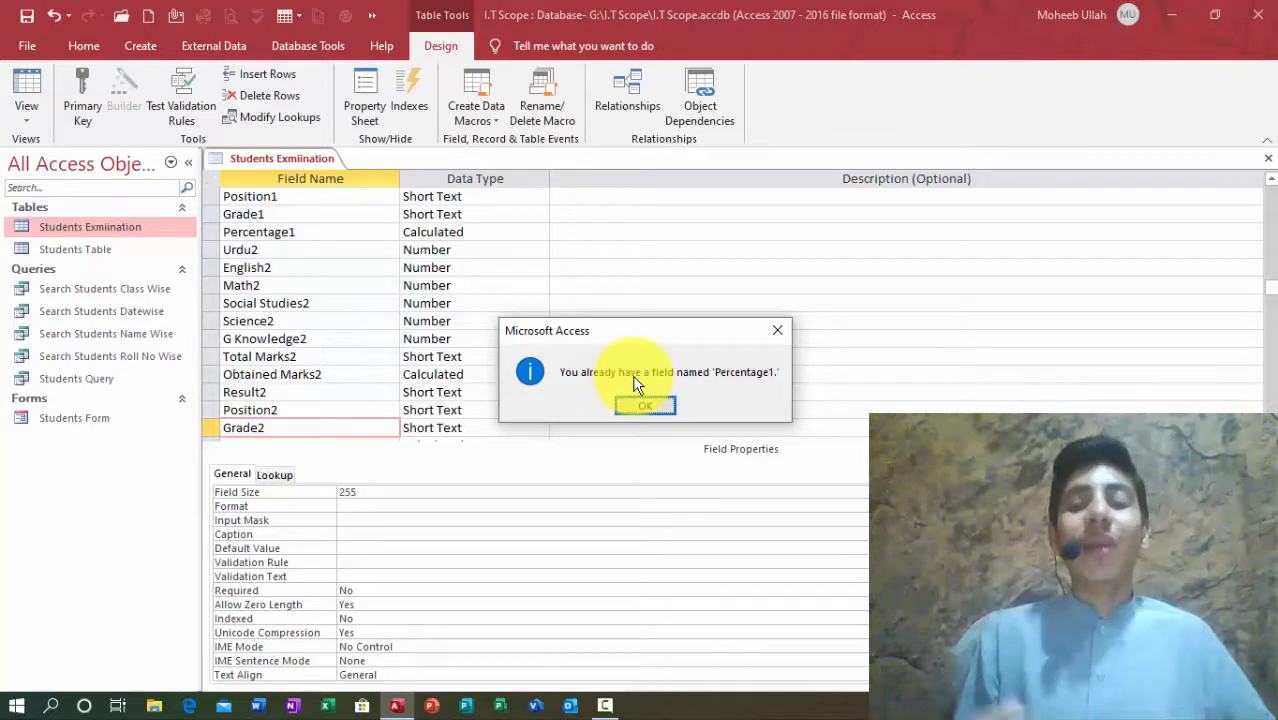
click(645, 405)
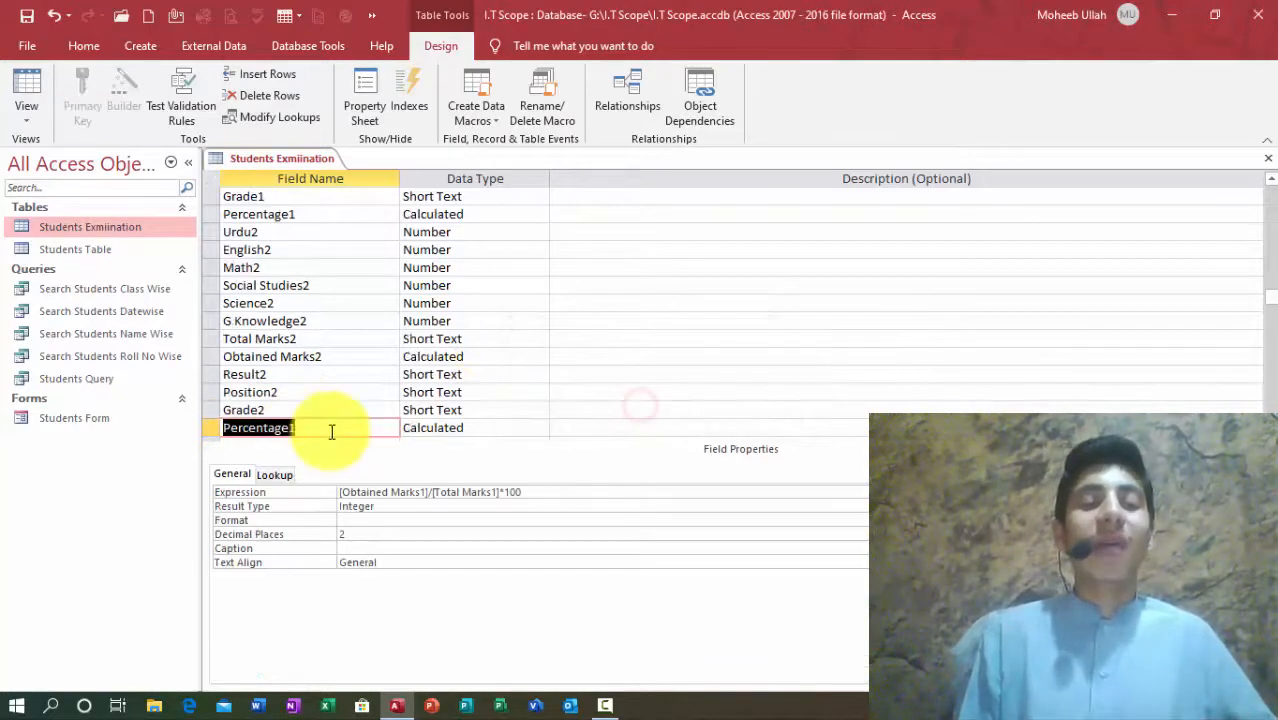
click(326, 431)
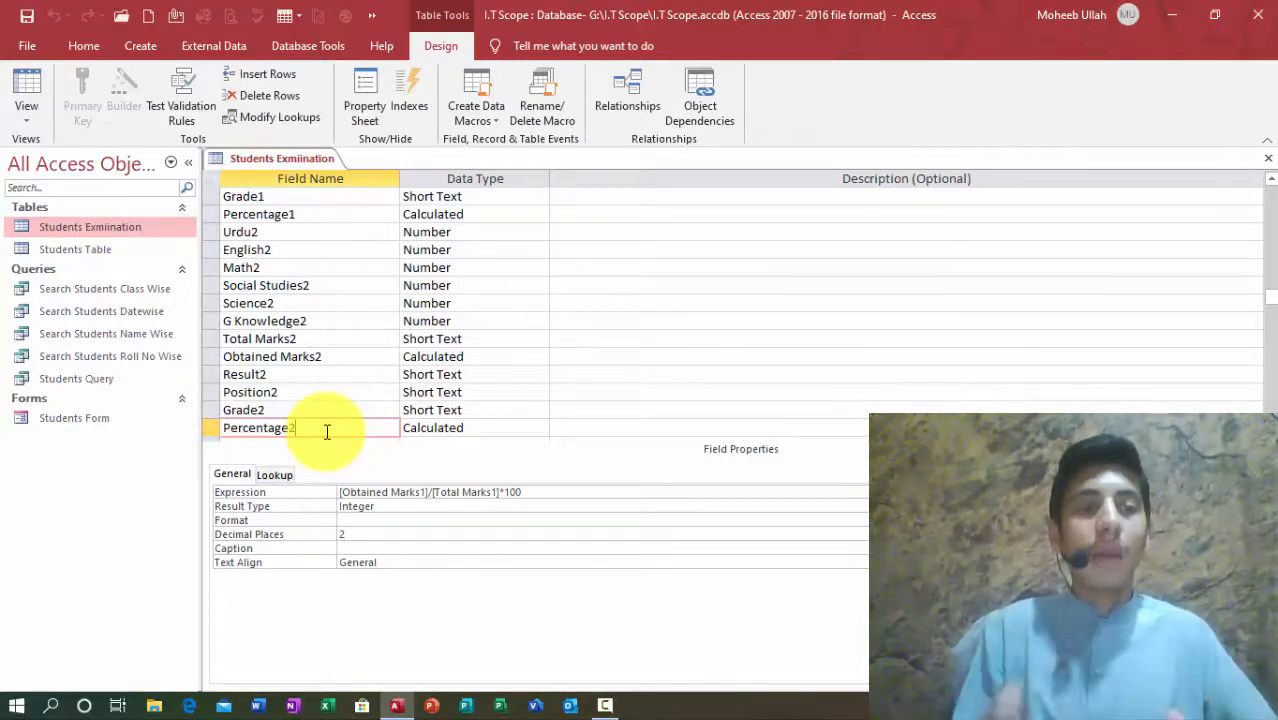
click(31, 12)
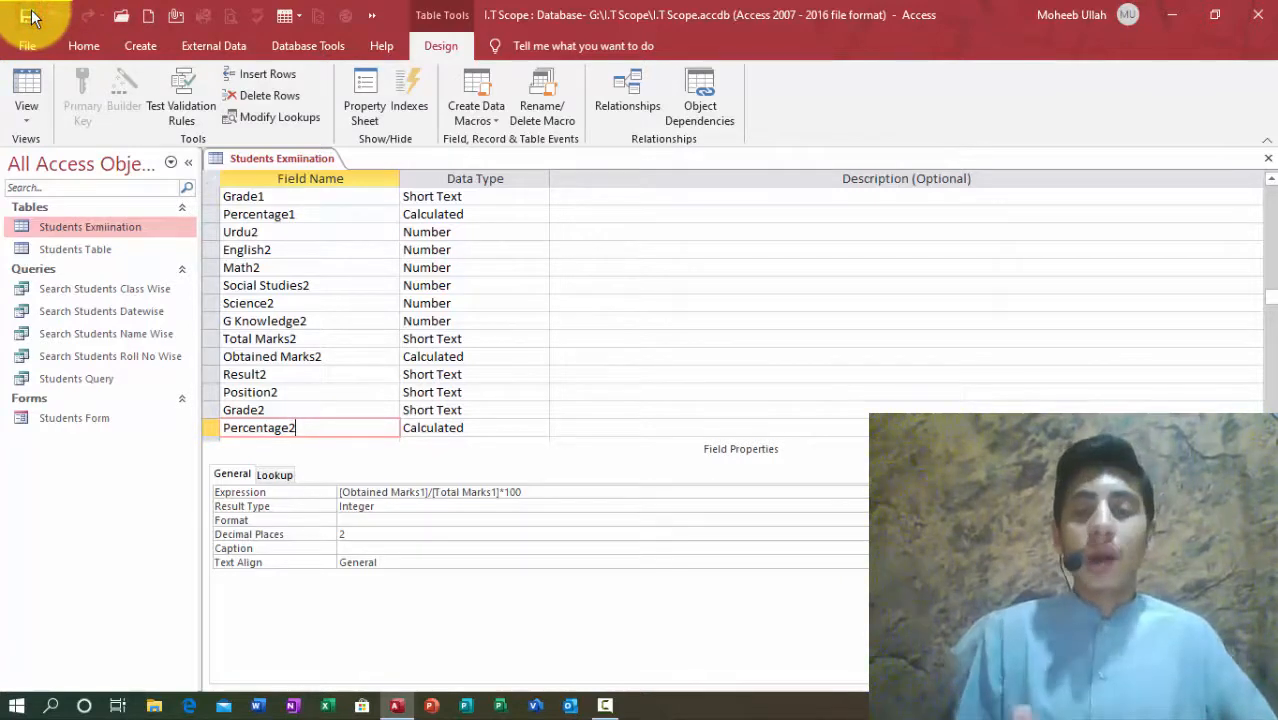
key(Down)
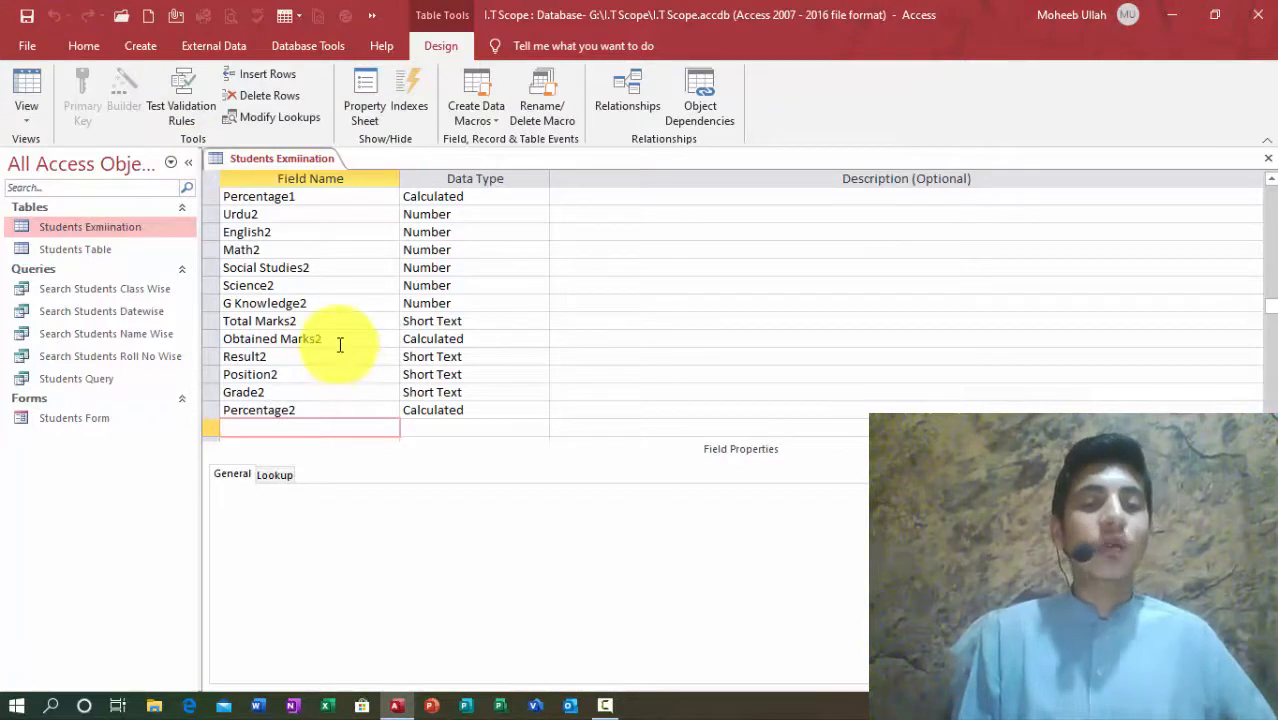
click(446, 339)
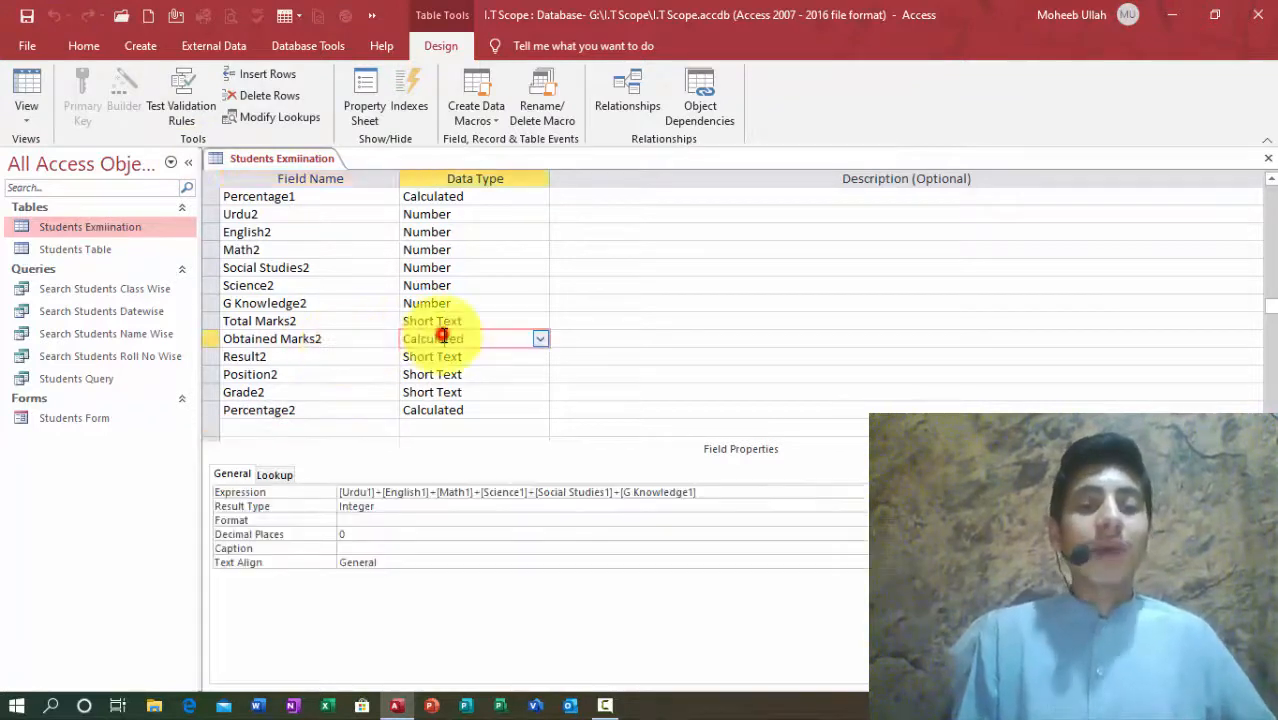
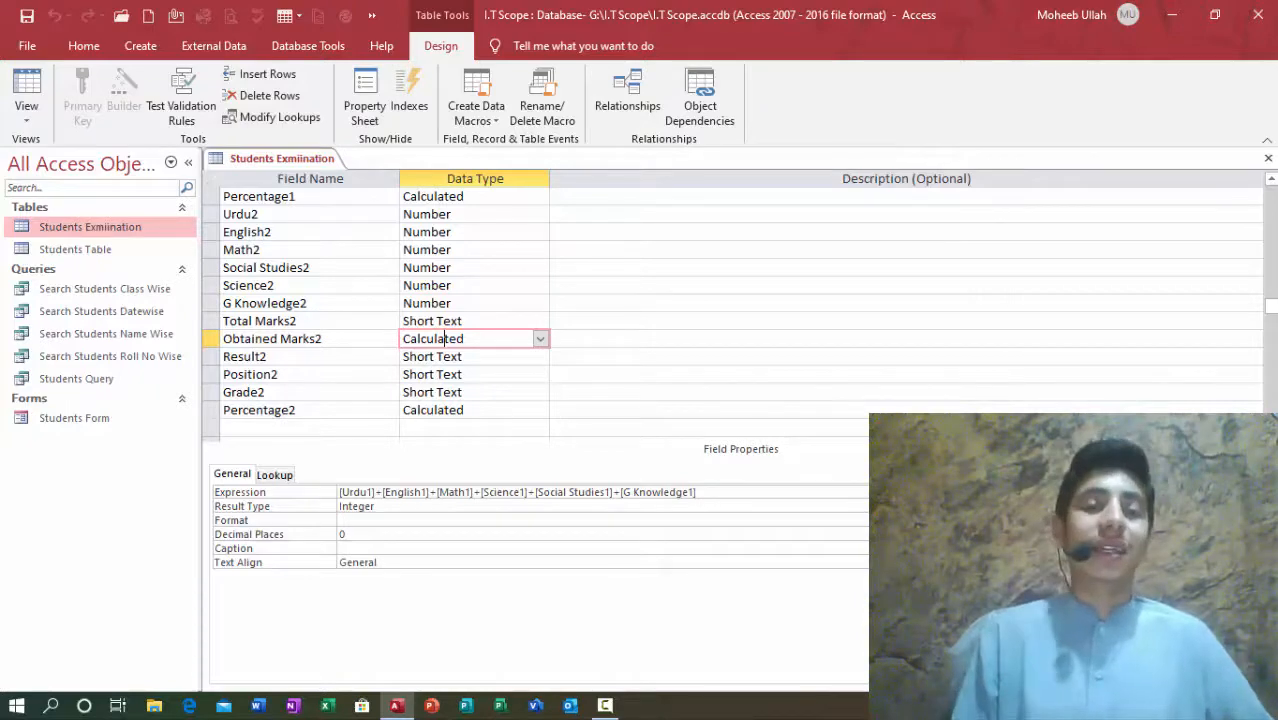
Step: In the Obtained Marks2 expression, change Urdu1, English1 and Math1 to Urdu2, English2 and Math2
click(900, 492)
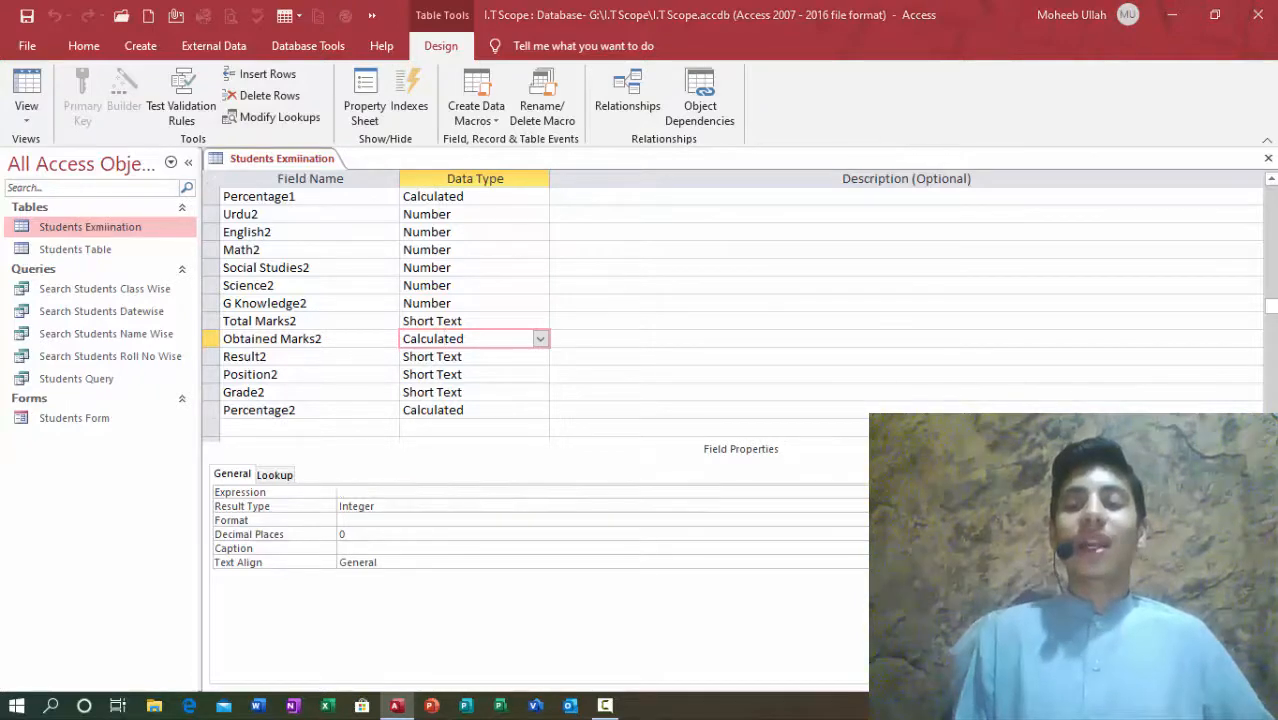
click(900, 492)
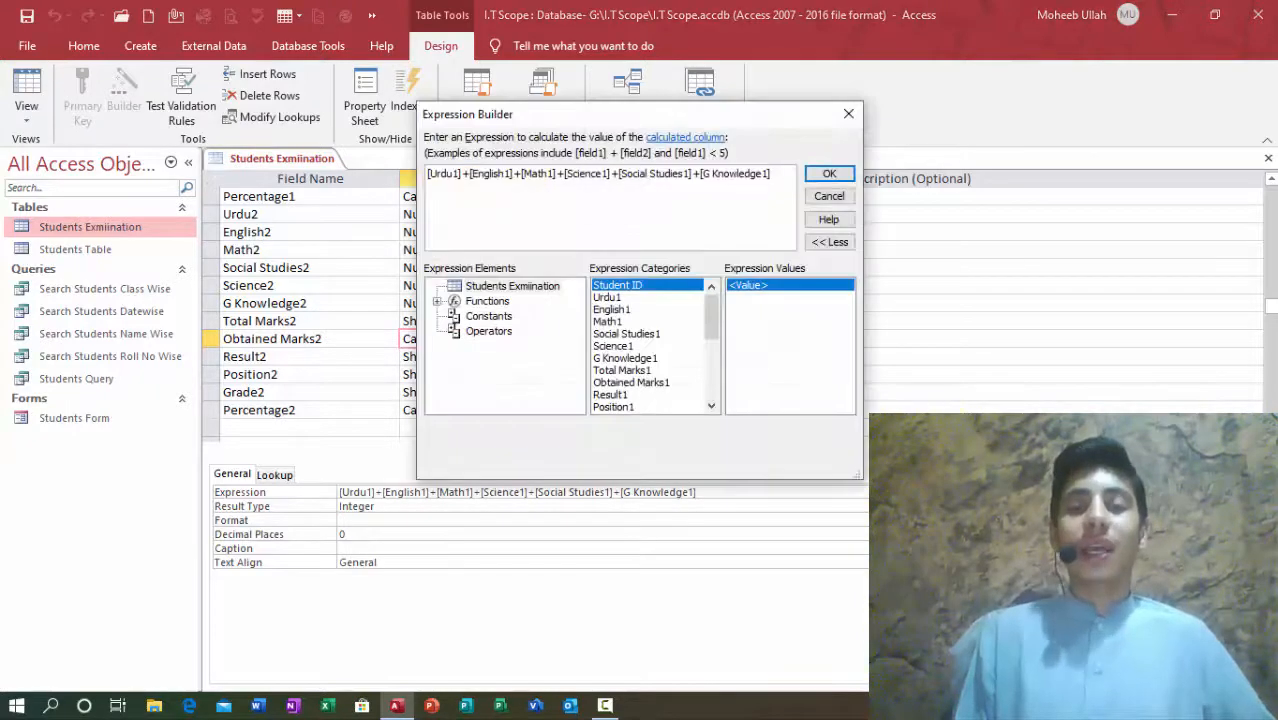
click(452, 176)
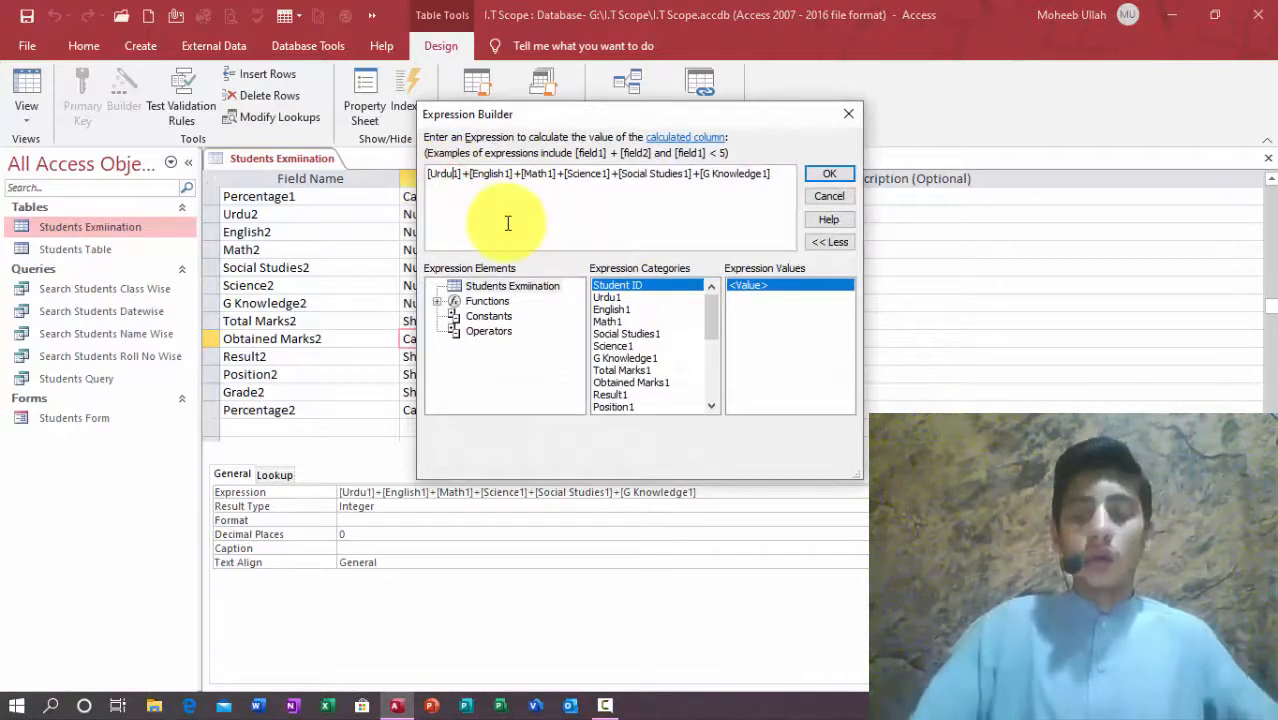
key(BackSpace)
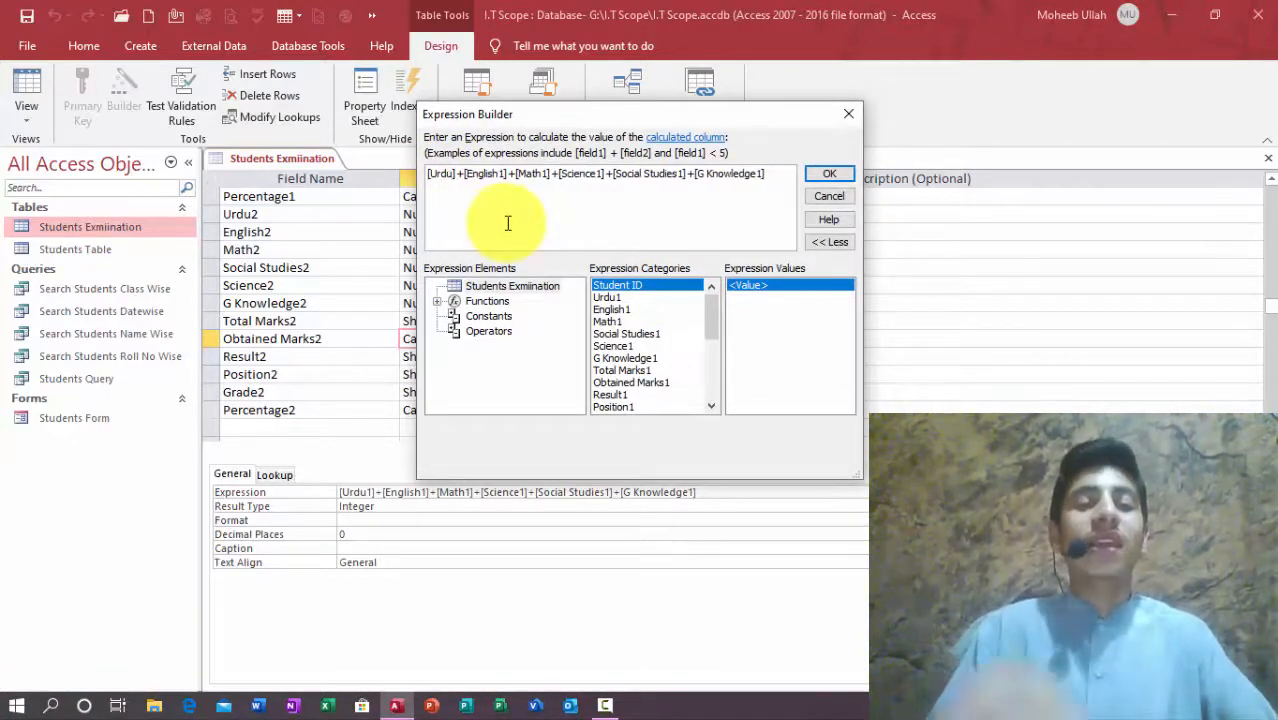
text(2)
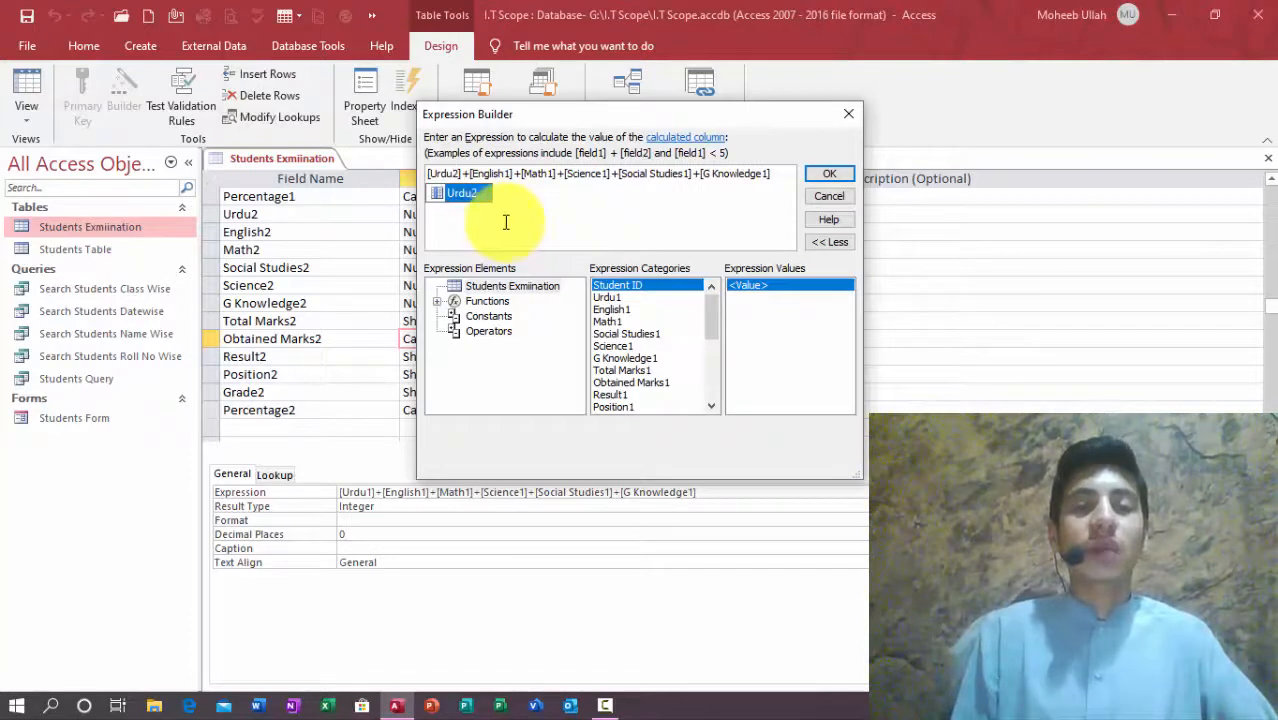
click(510, 174)
key(BackSpace)
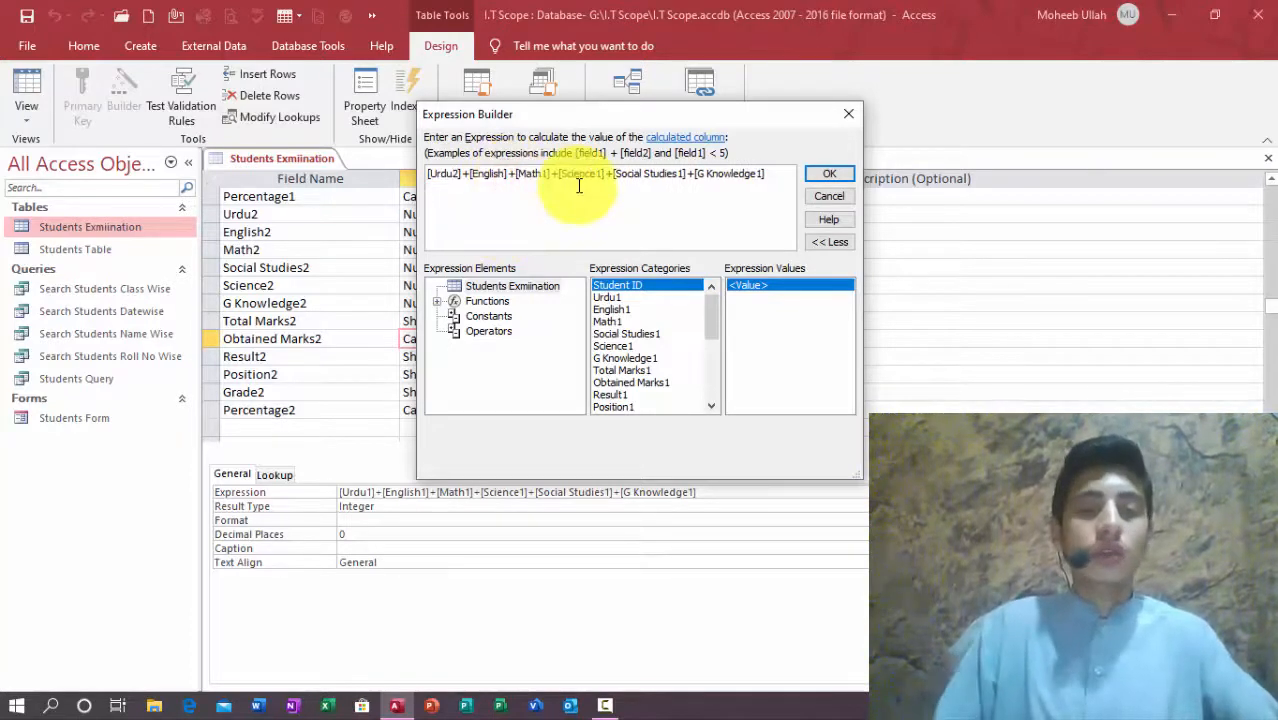
text(2)
click(553, 174)
key(BackSpace)
text(2)
Step: Change Science1, Social Studies1 and G Knowledge1 to their 2 versions and apply the expression
click(606, 175)
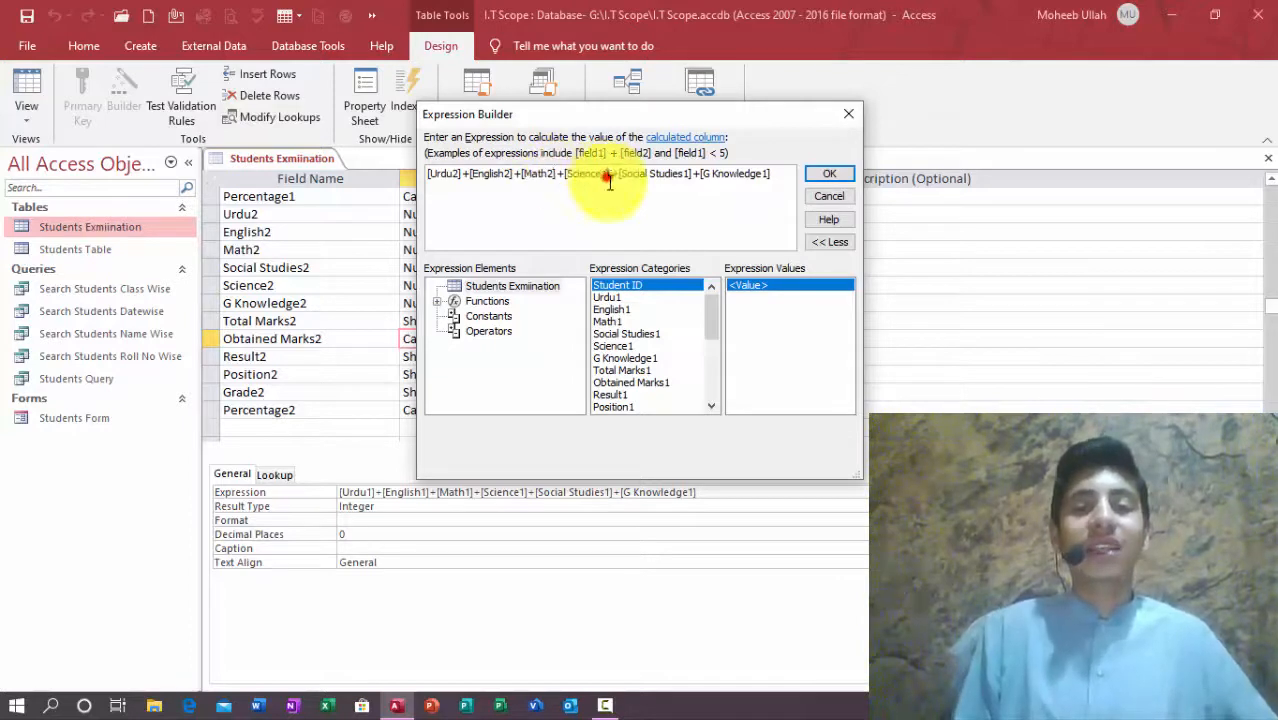
key(BackSpace)
text(2)
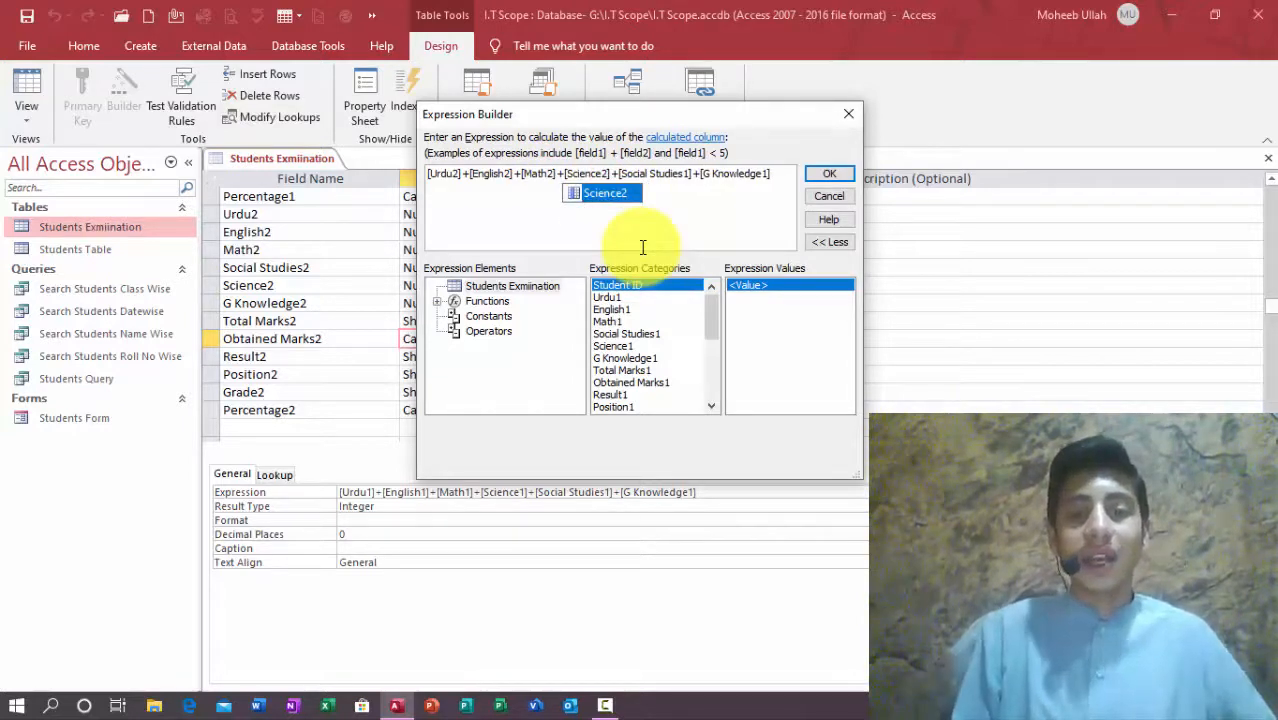
click(689, 174)
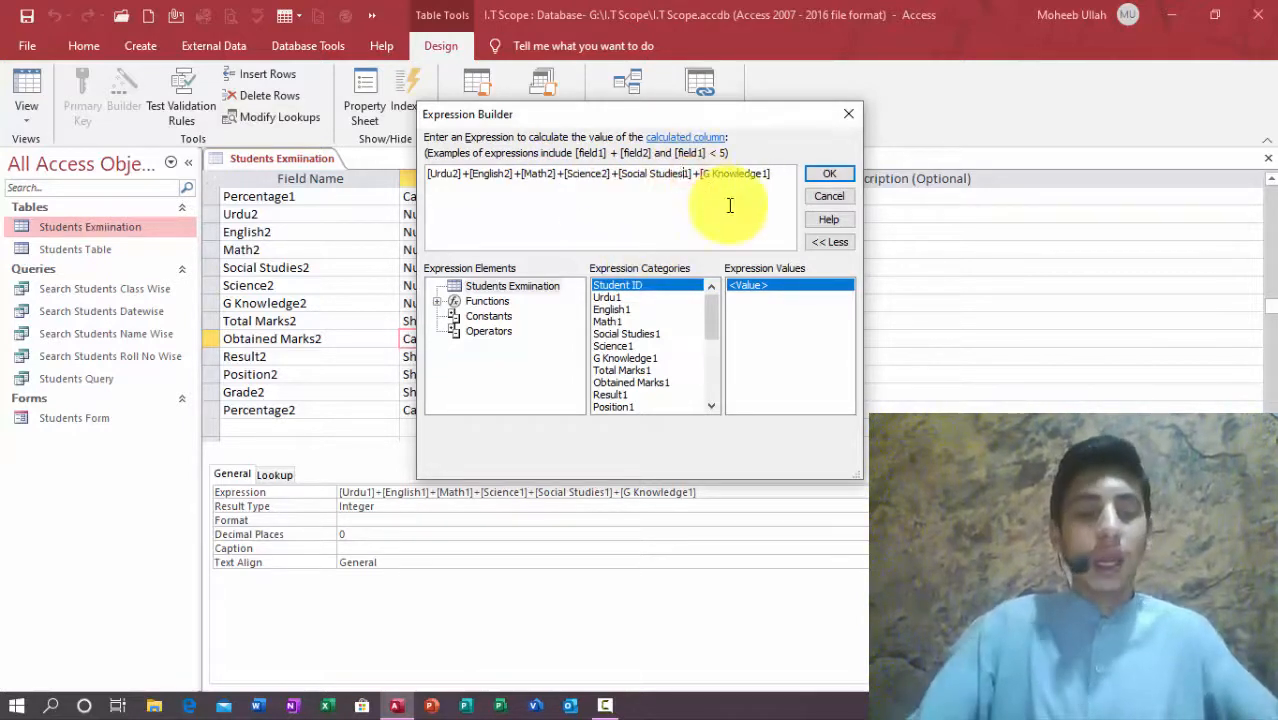
key(BackSpace)
text(2)
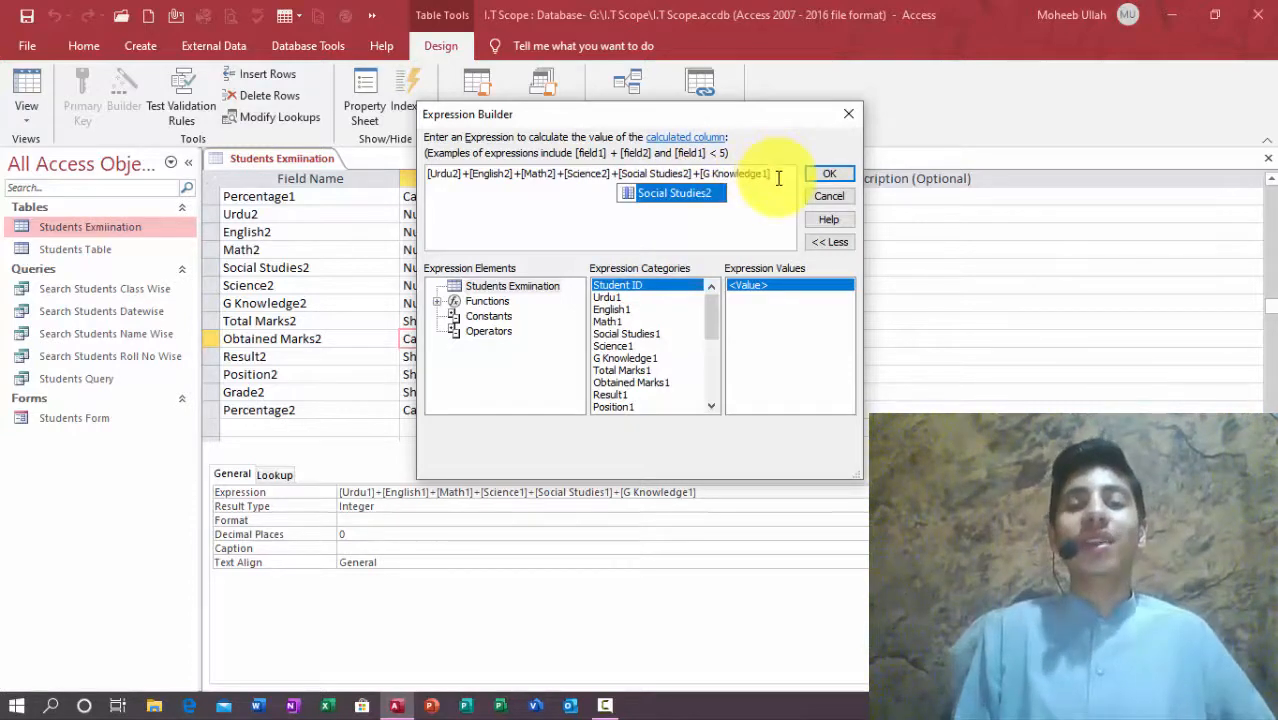
click(767, 174)
key(BackSpace)
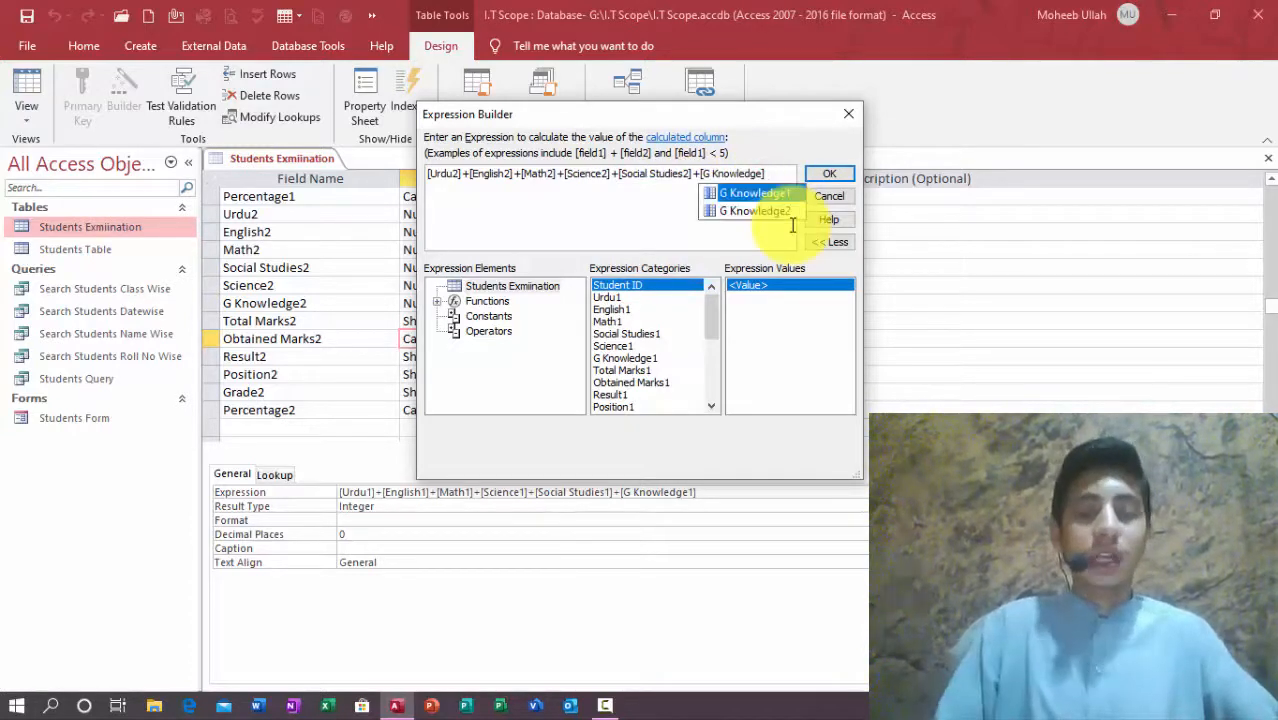
text(2)
click(829, 173)
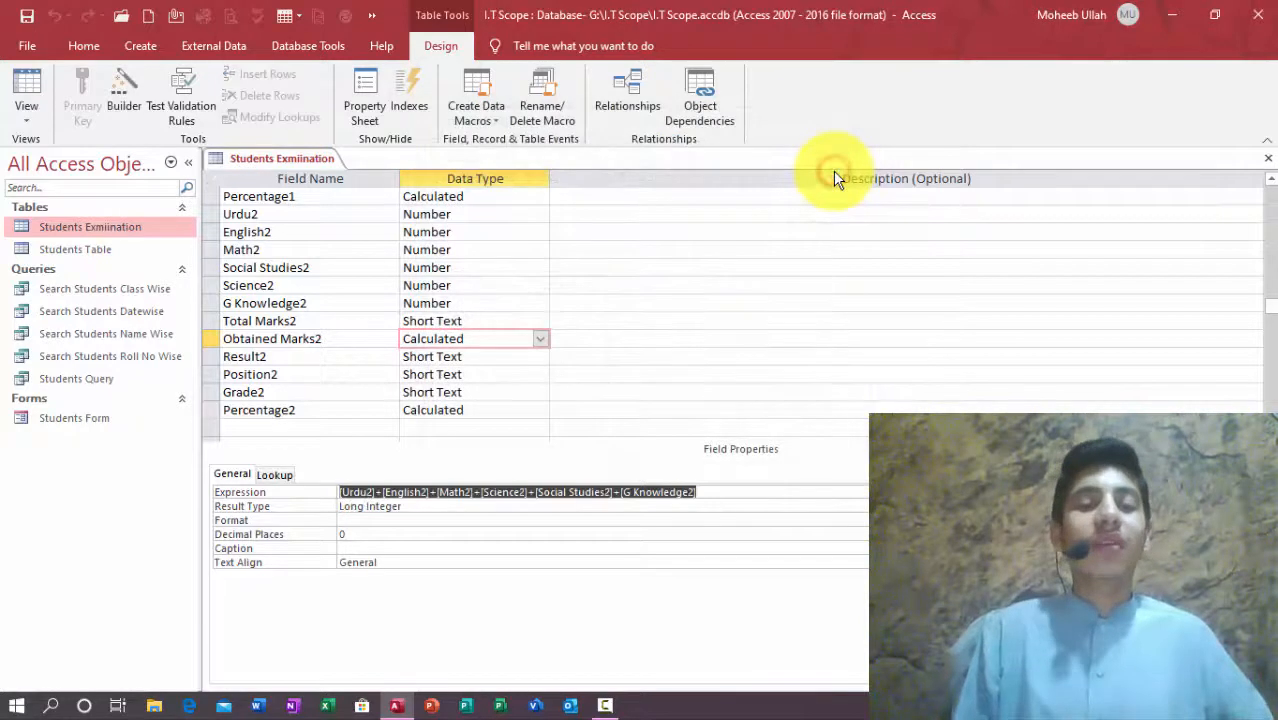
Step: Change the Percentage2 expression to [Obtained Marks2]/[Total Marks1]*100
click(477, 412)
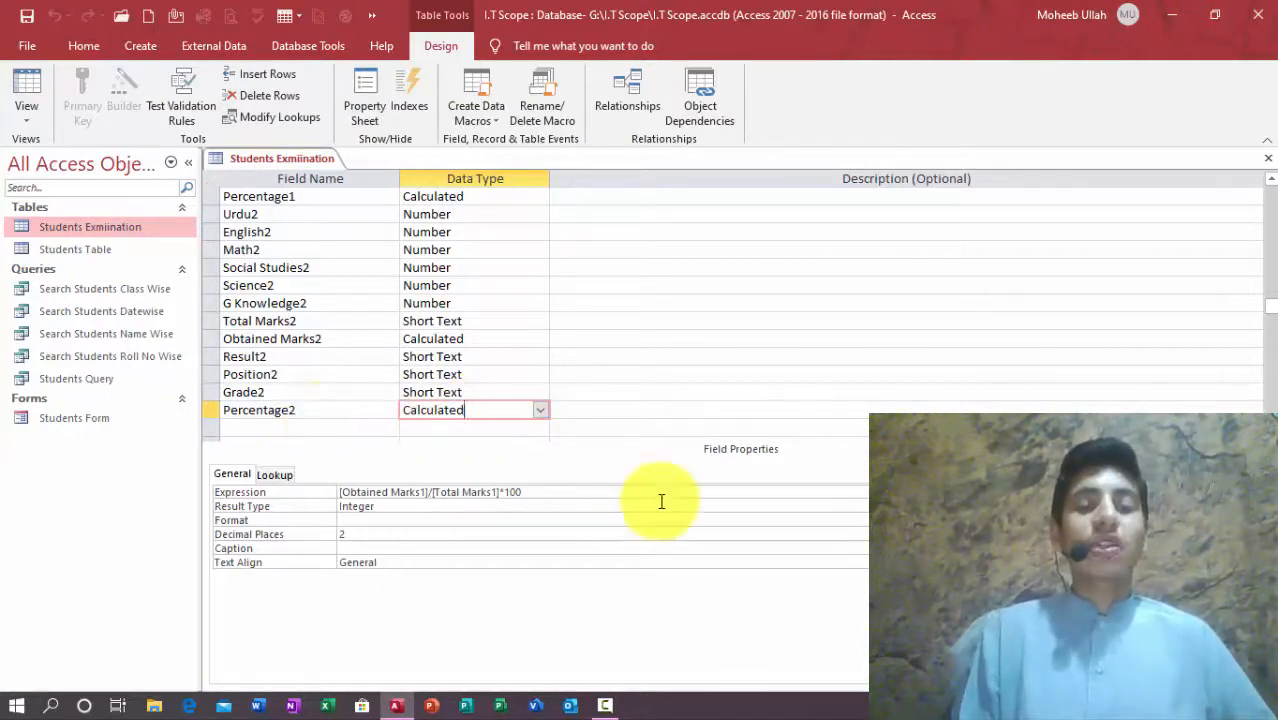
click(1000, 492)
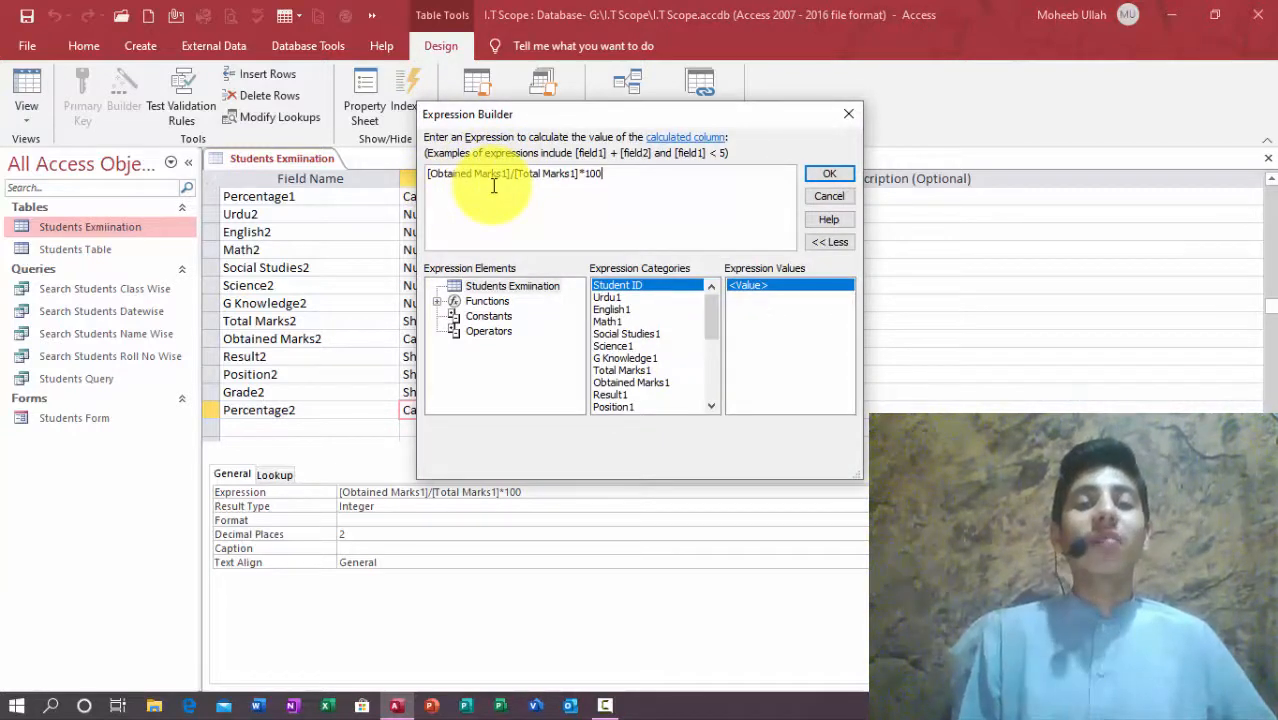
drag(501, 174, 509, 174)
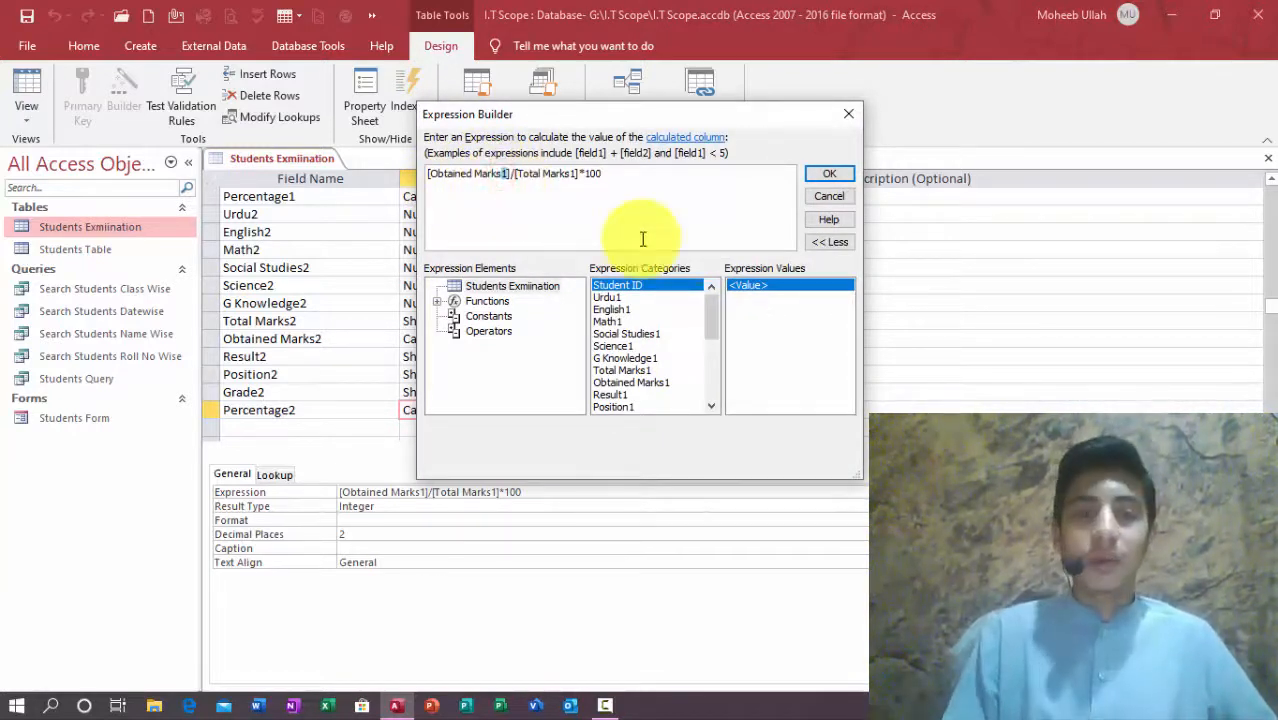
text(2)
click(841, 168)
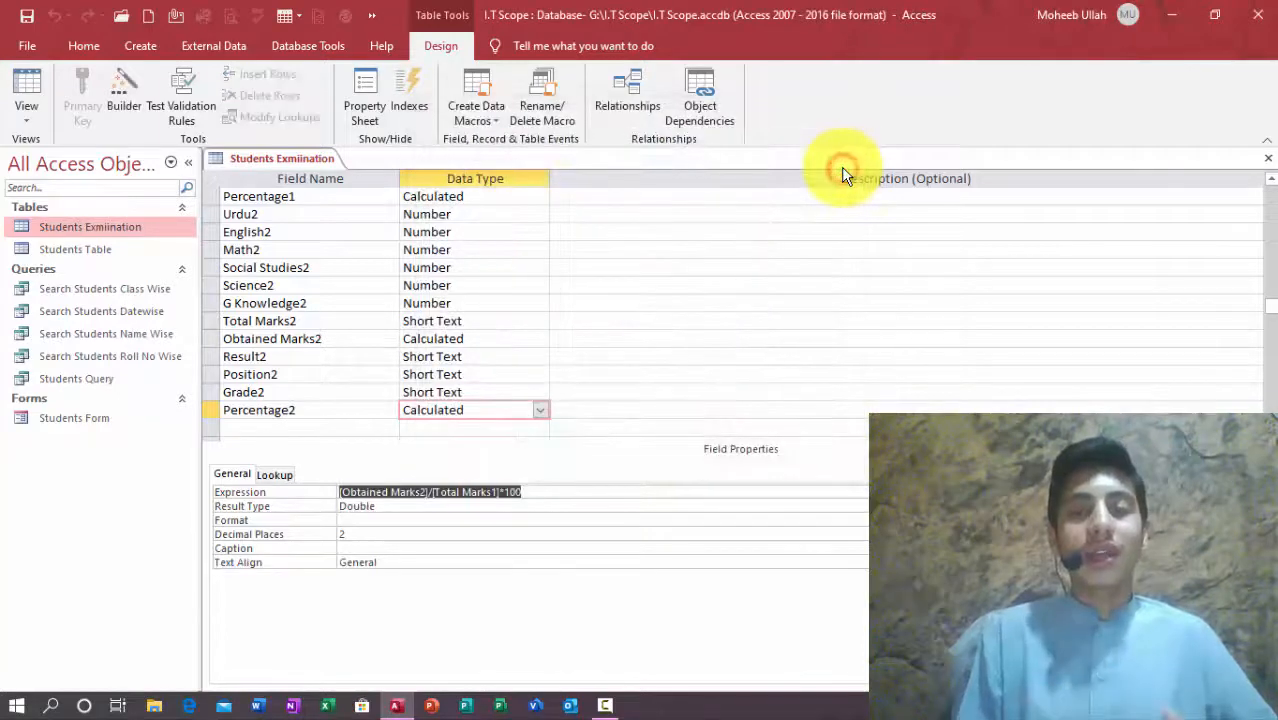
Step: Set Percentage2's result type from Double to Integer
key(Down)
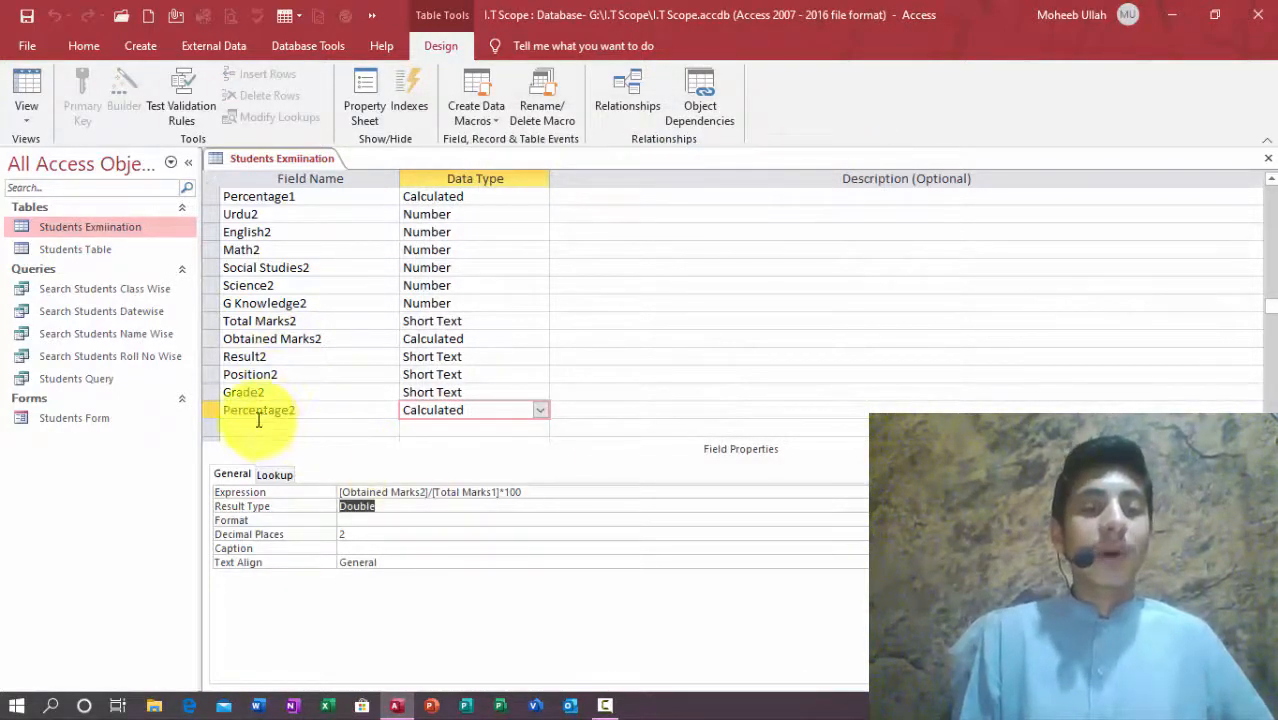
double_click(375, 505)
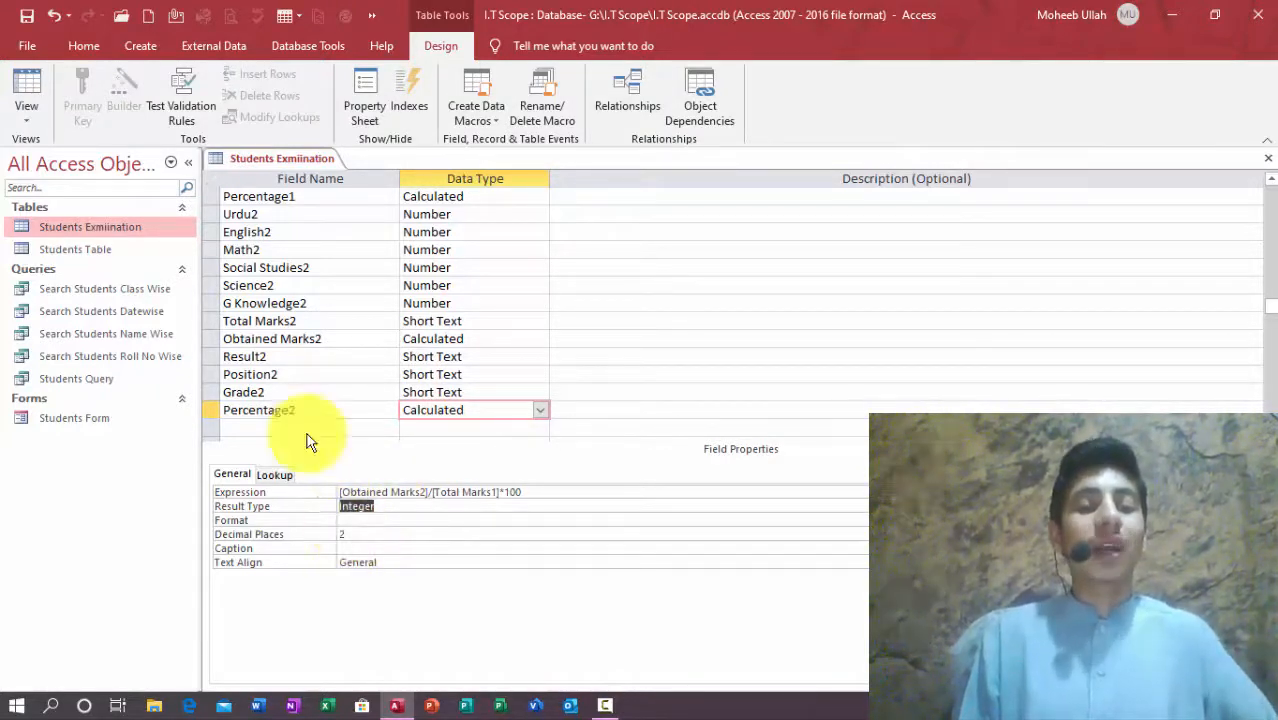
click(251, 427)
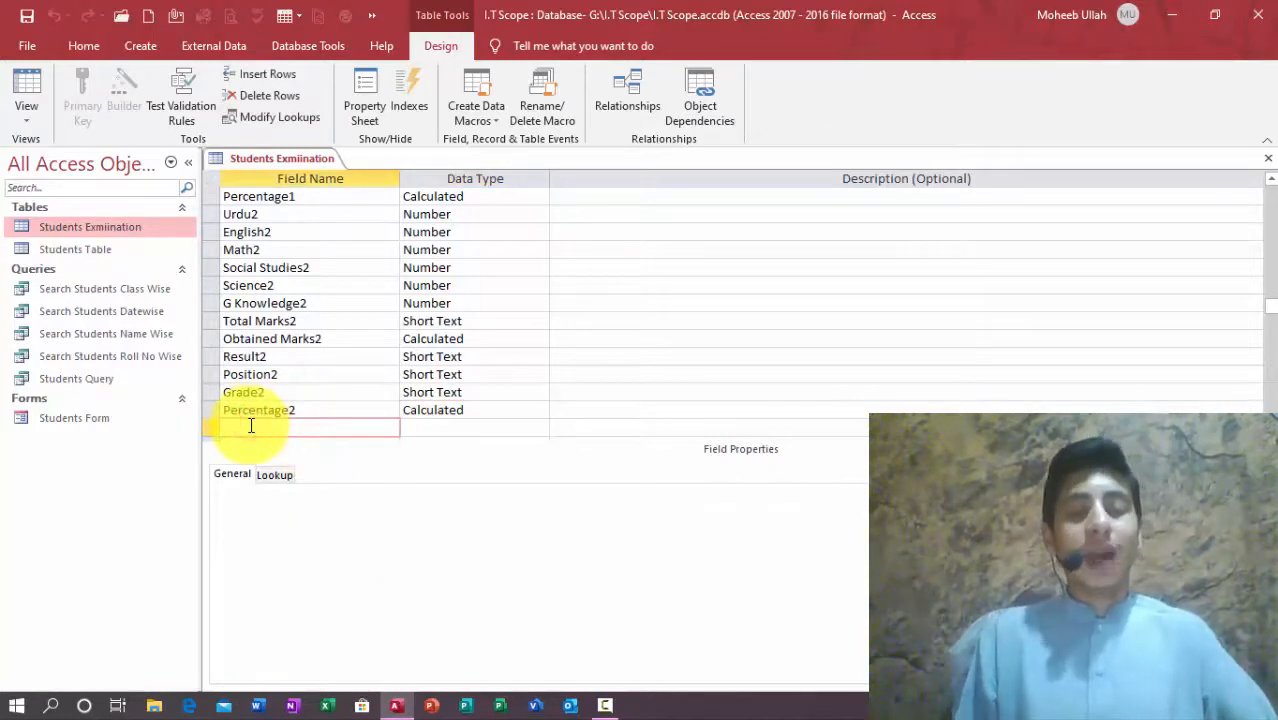
Step: Paste the copied subject fields and rename them Urdu3, English3 and Math3
key(ctrl+v)
click(283, 427)
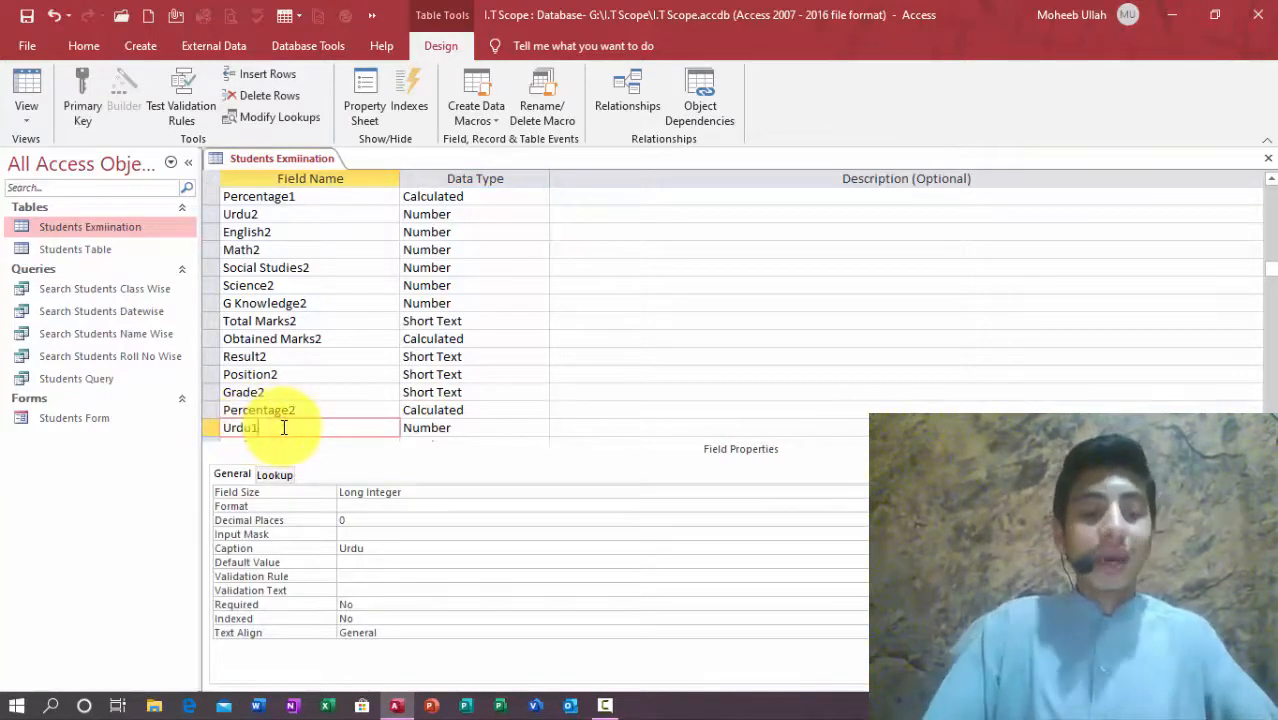
key(Down)
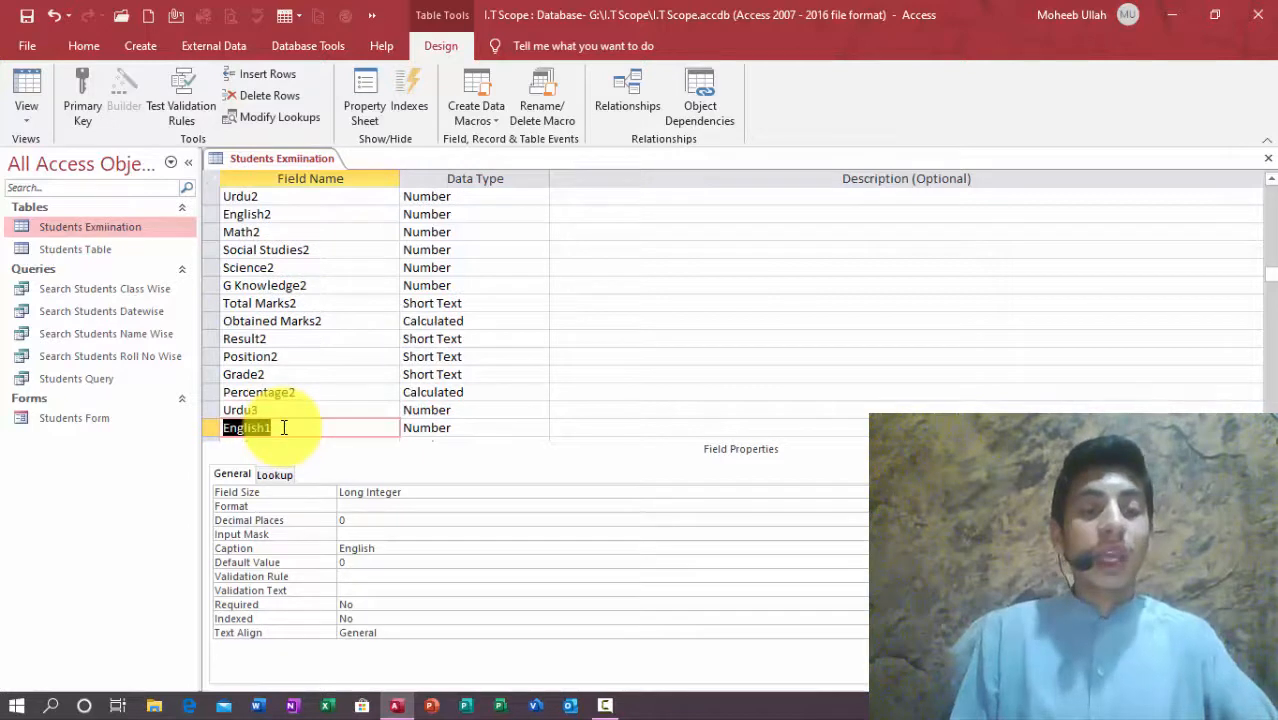
click(283, 427)
key(BackSpace)
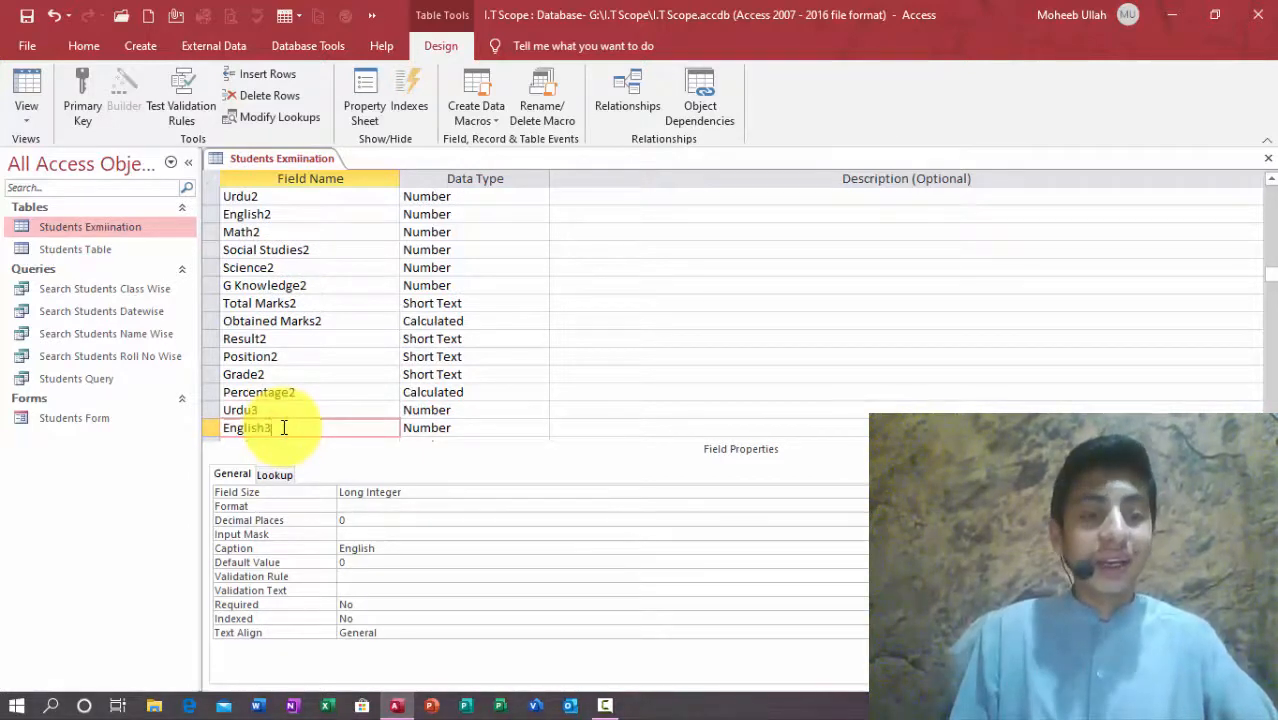
key(Down)
click(283, 427)
key(BackSpace)
text(3)
key(Down)
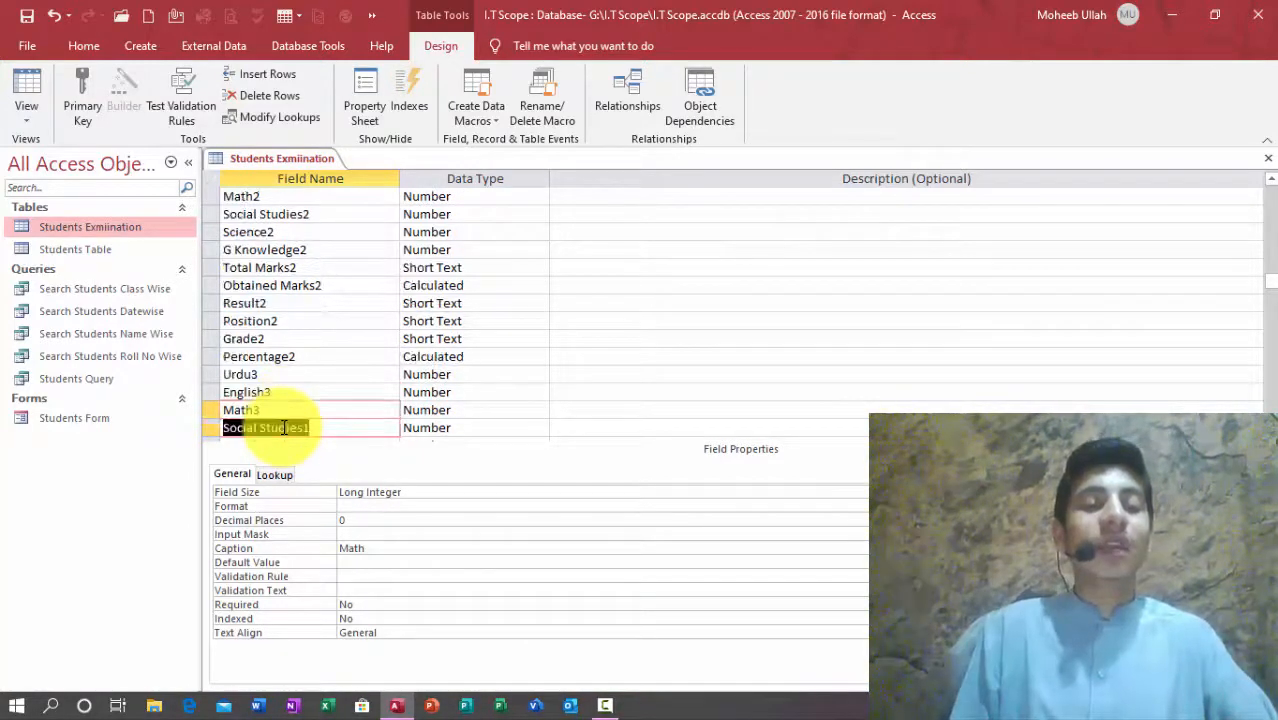
Step: Rename the next copies to Social Studies3, Science3, G Knowledge3, Total Marks3 and Obtained Marks3
click(325, 427)
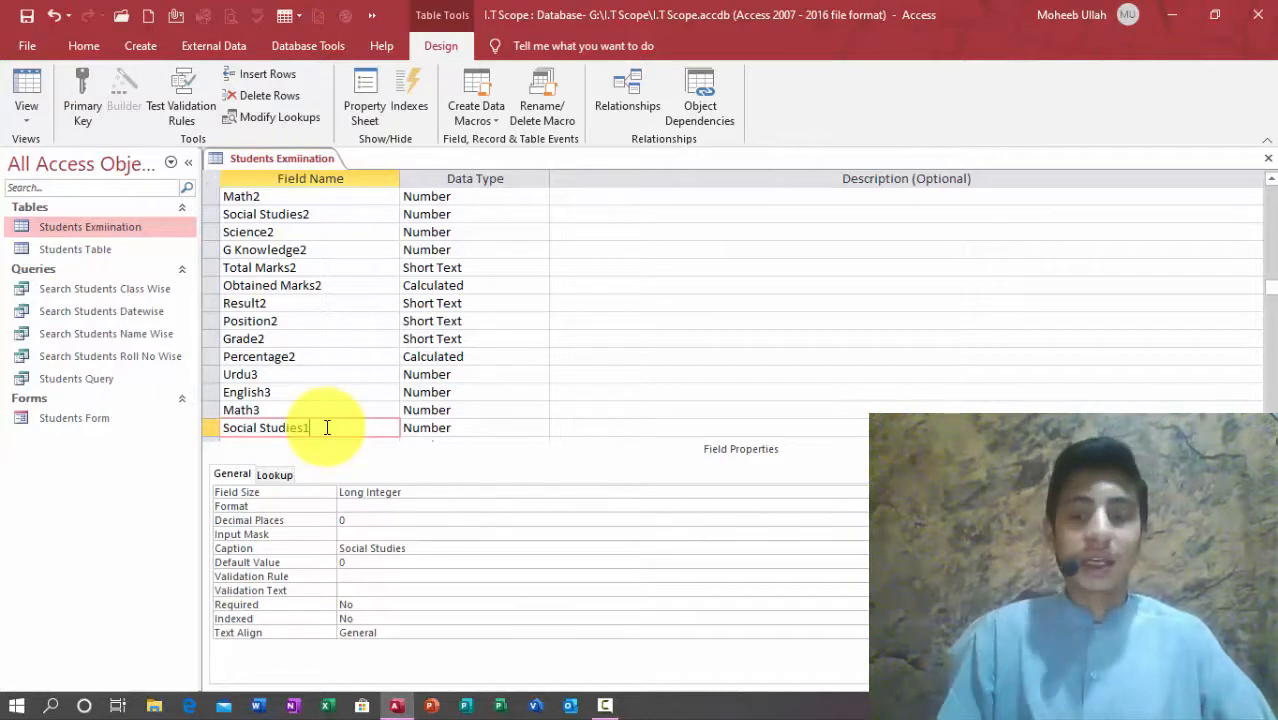
key(Down)
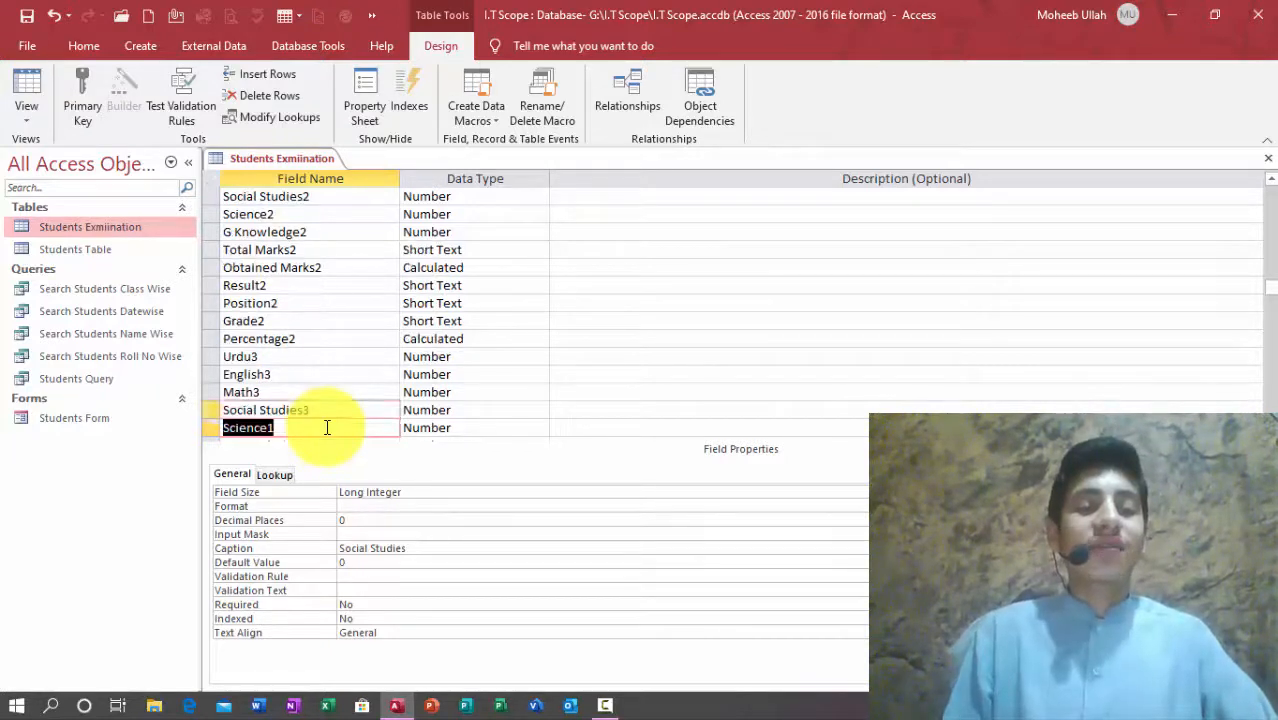
text(Science3)
key(Down)
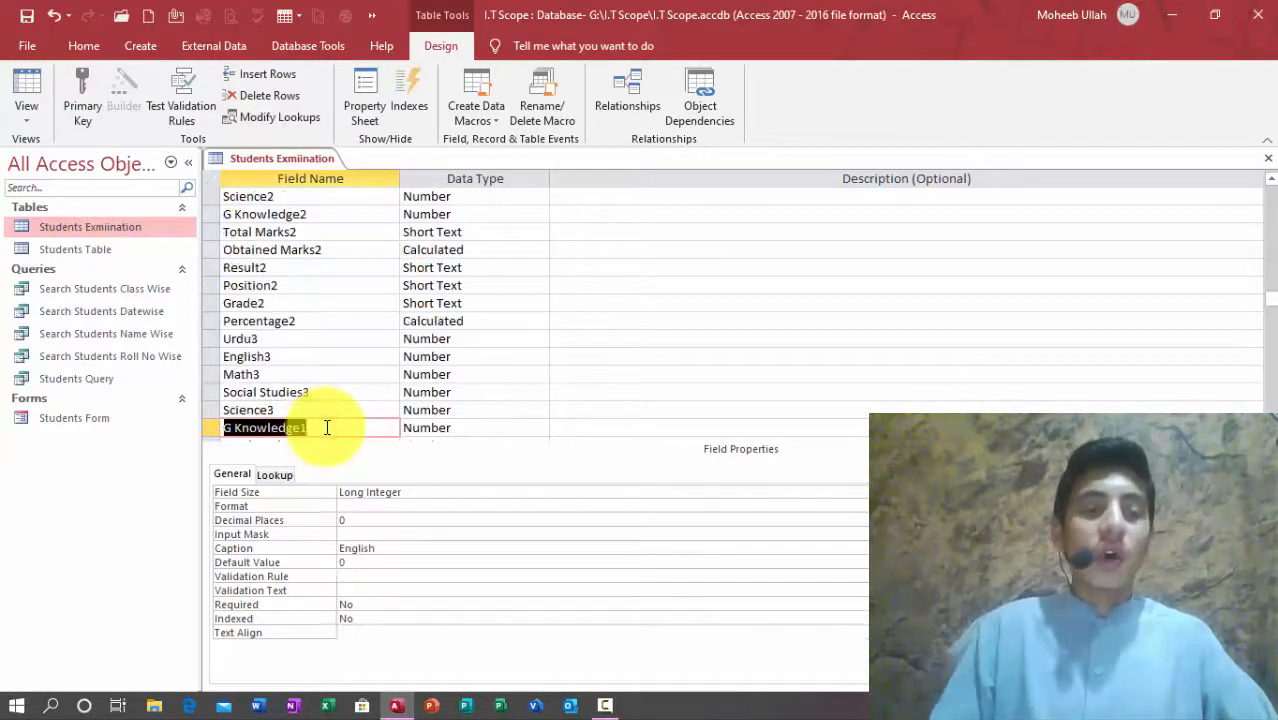
click(326, 427)
key(Down)
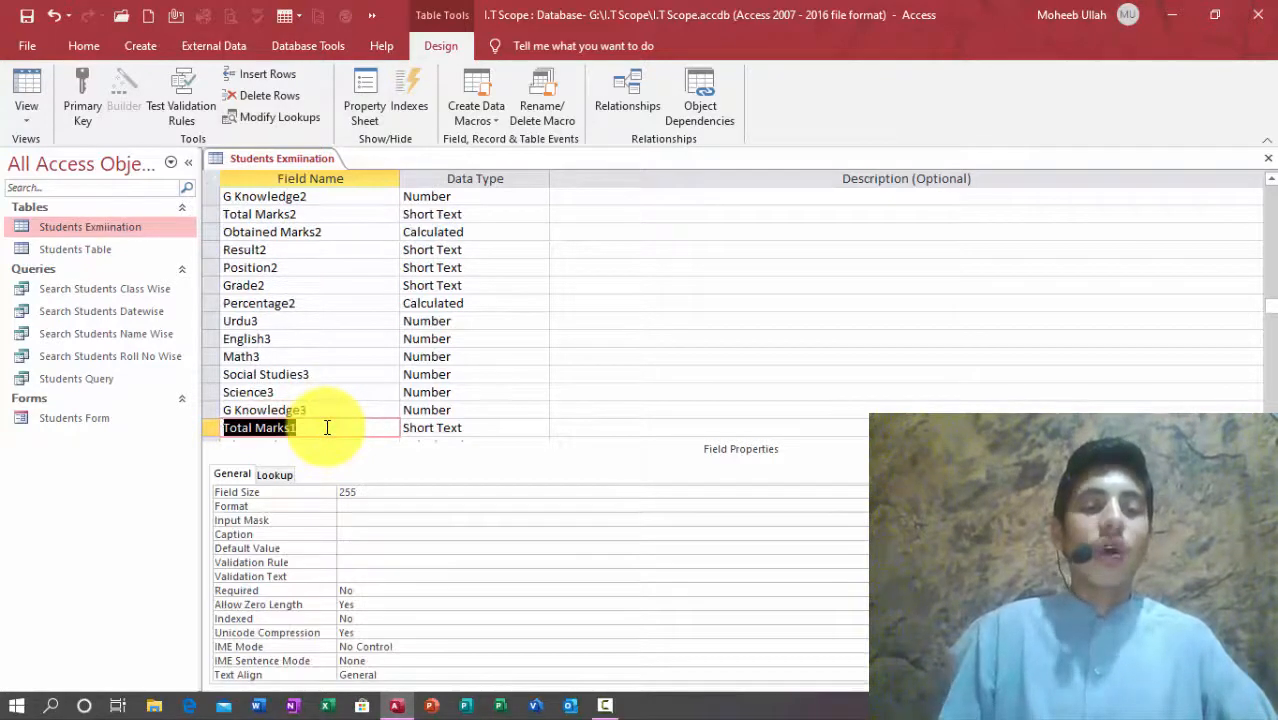
click(327, 427)
key(Tab)
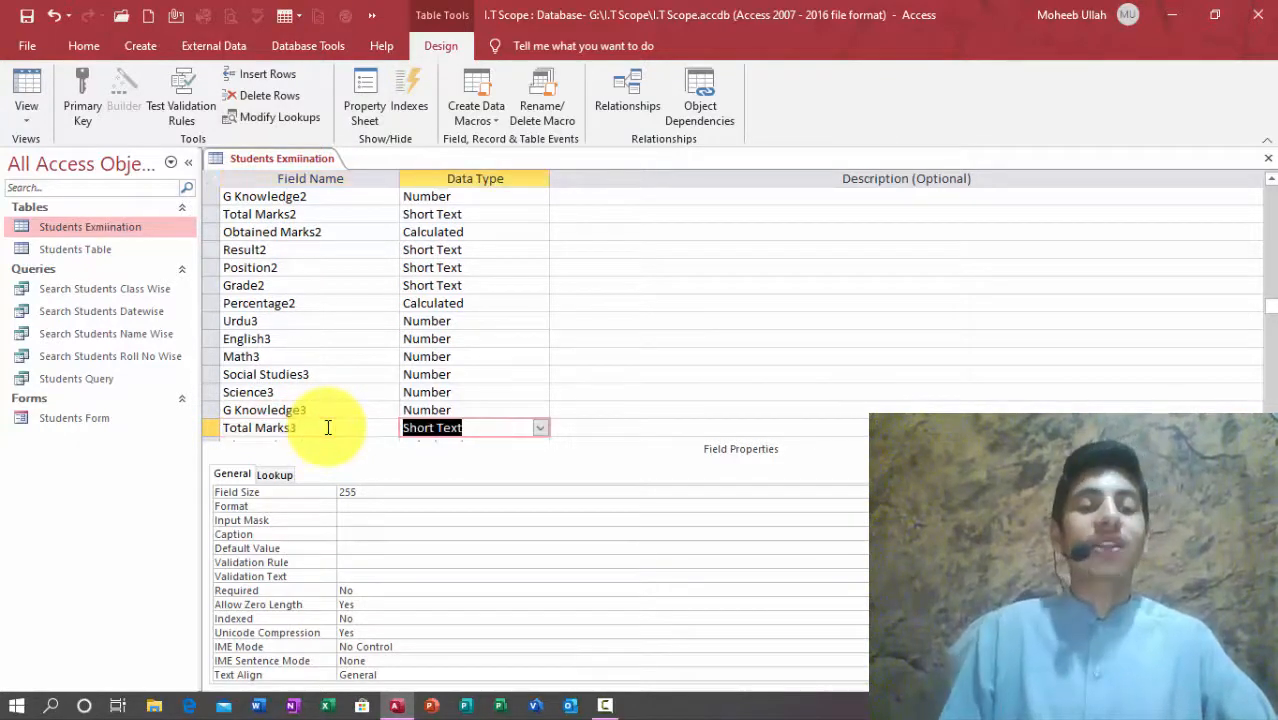
key(Down)
key(shift+Tab)
click(327, 427)
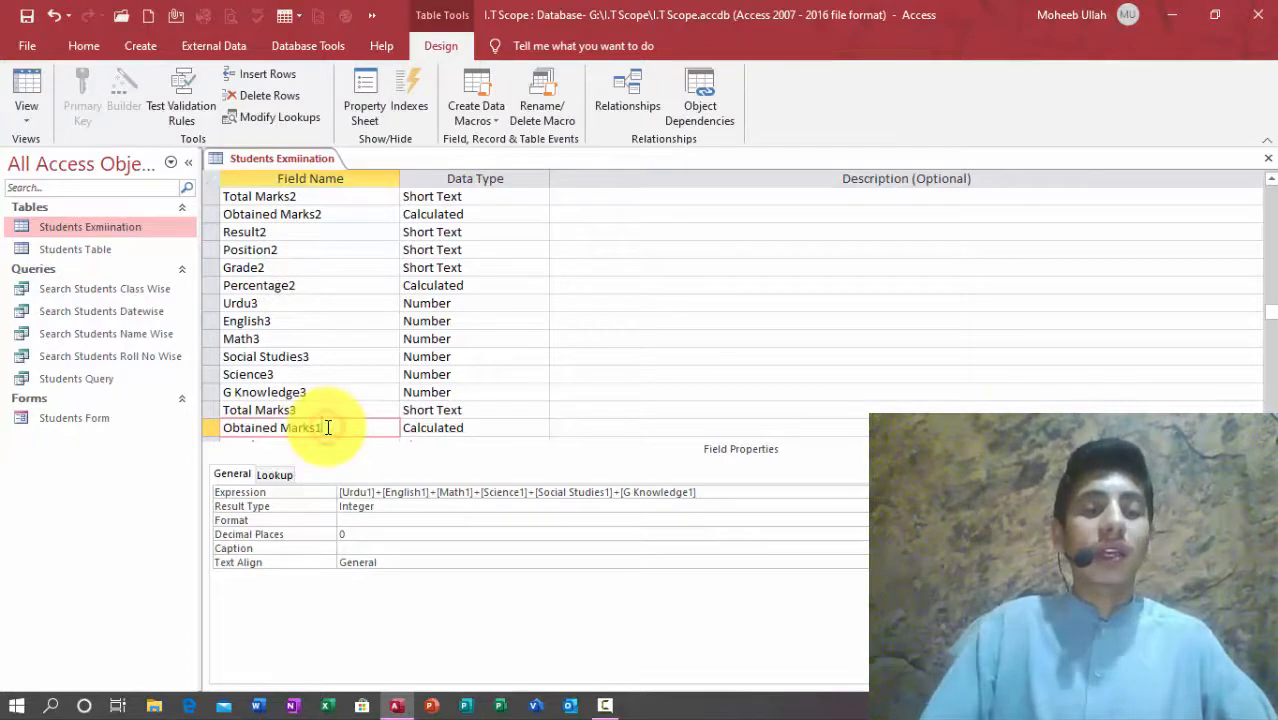
Step: Rename Result1 and Position1 copies to Result3 and Position3
key(Down)
click(327, 427)
key(BackSpace)
text(3)
key(Down)
click(327, 427)
key(BackSpace)
text(3)
key(Down)
Step: Rename the Grade1 and Percentage1 copies to Grade3 and Percentage3, then select Obtained Marks3
click(327, 427)
text(3)
key(BackSpace)
key(BackSpace)
text(3)
key(Down)
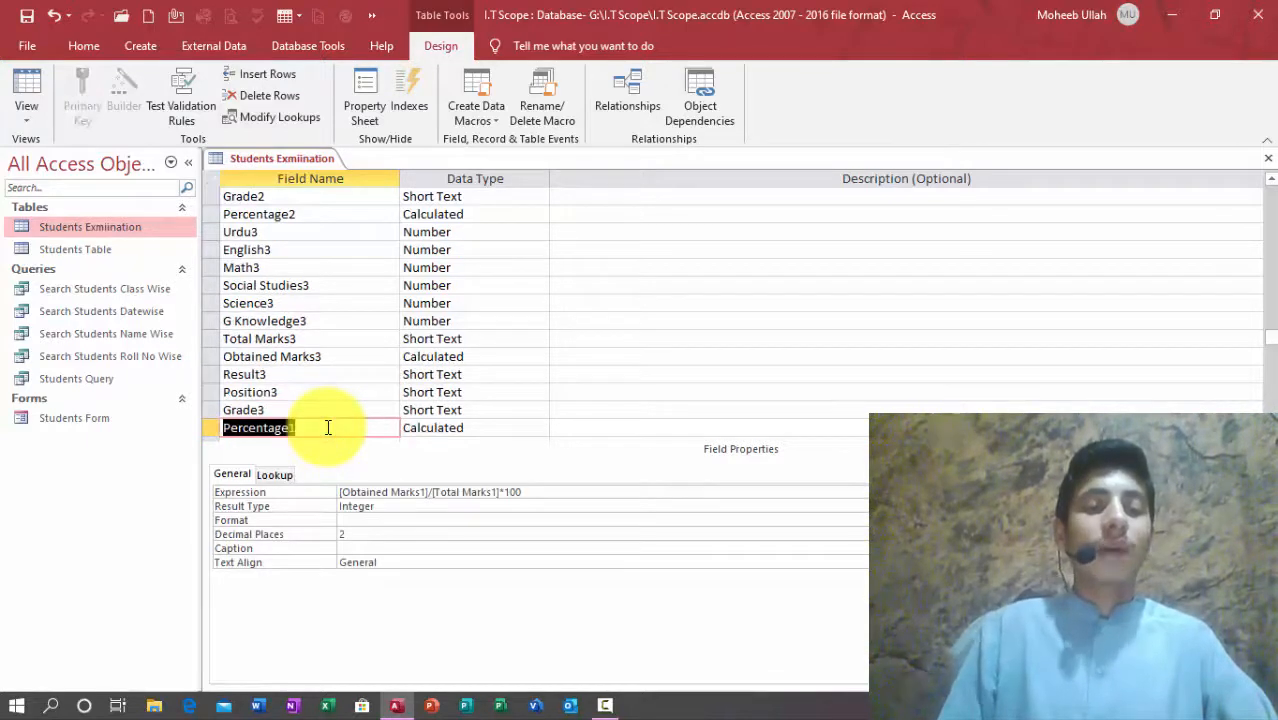
click(327, 427)
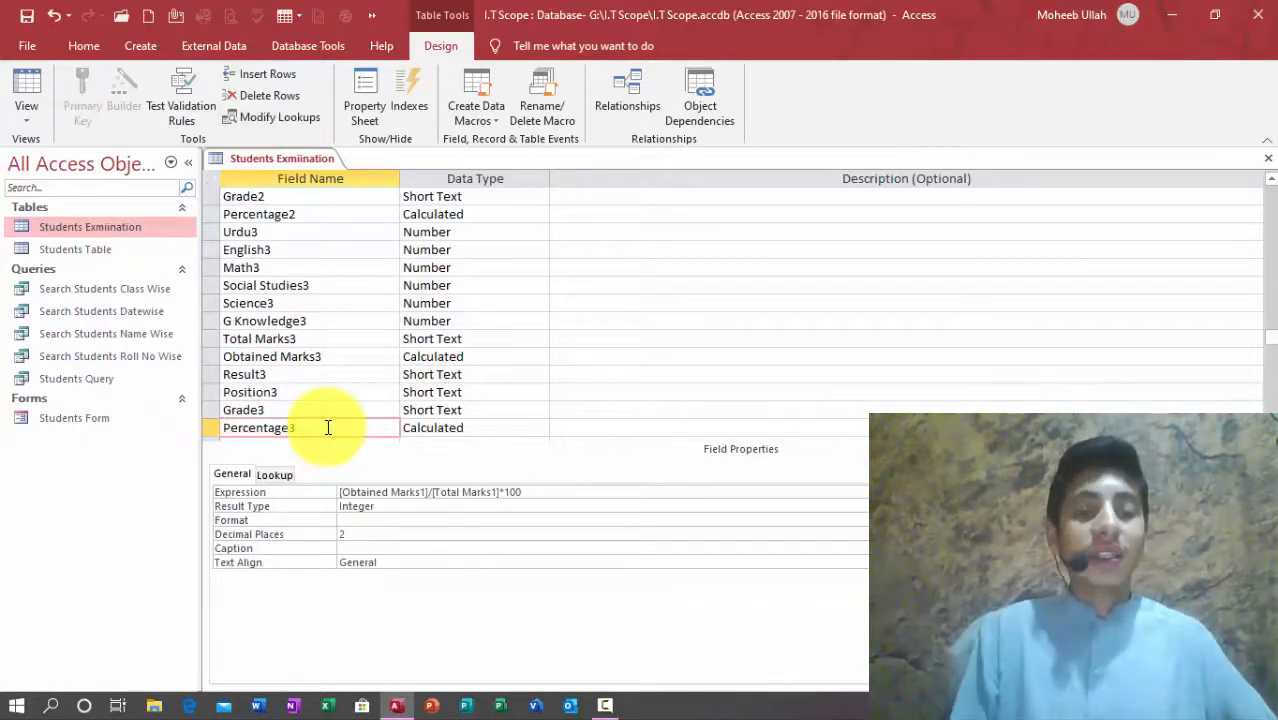
key(Down)
click(330, 414)
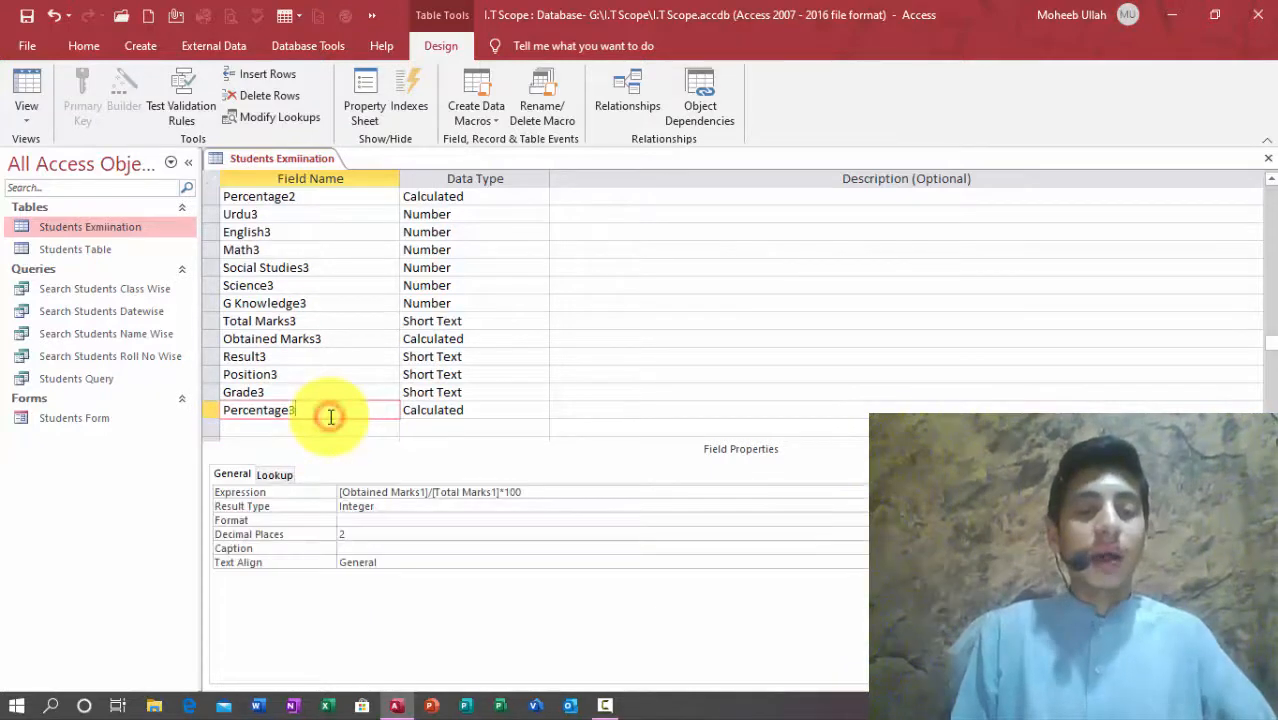
click(347, 340)
Step: In the Obtained Marks3 expression, change Urdu1, English1 and Math1 to Urdu3, English3 and Math3
click(519, 340)
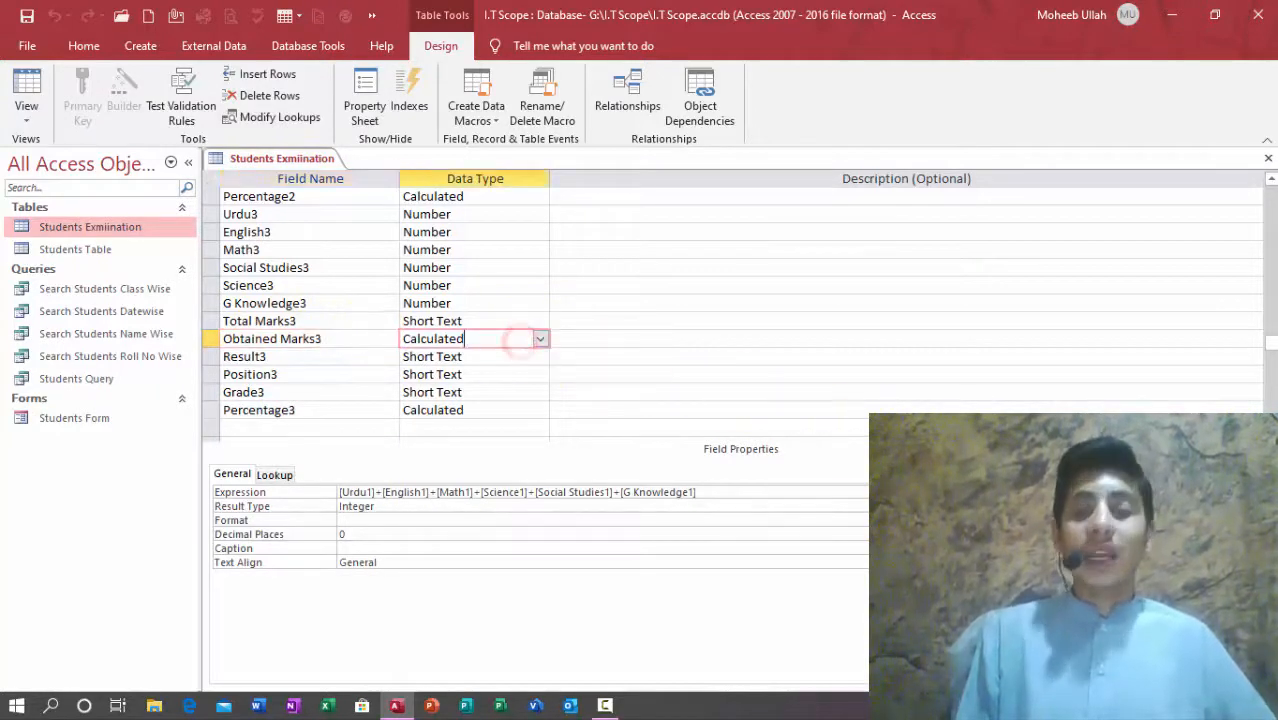
key(ctrl+F2)
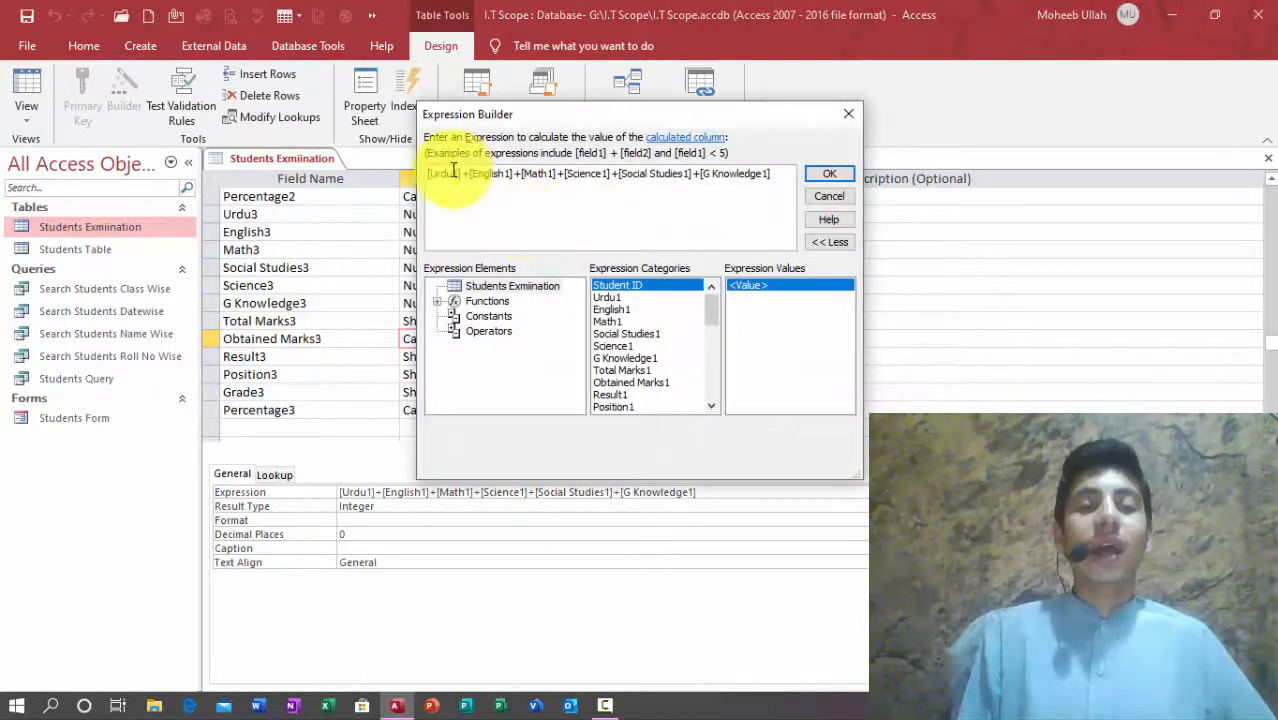
click(455, 172)
key(BackSpace)
text(3)
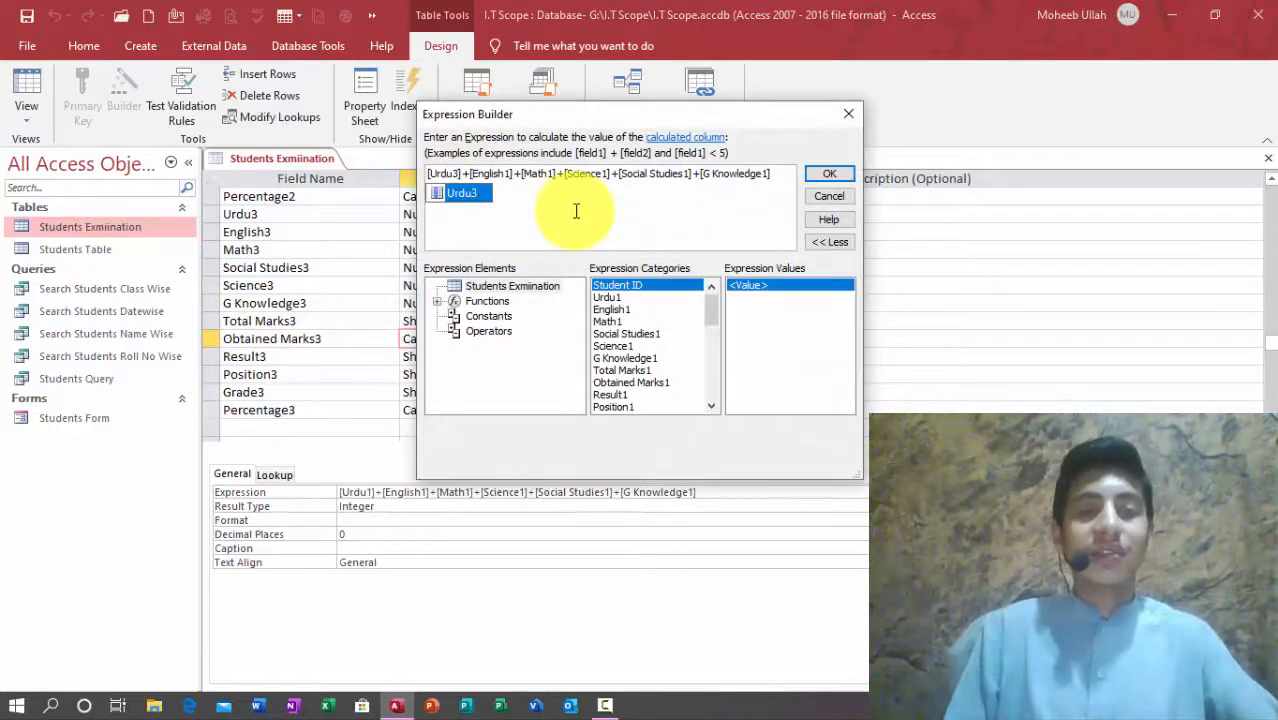
click(503, 173)
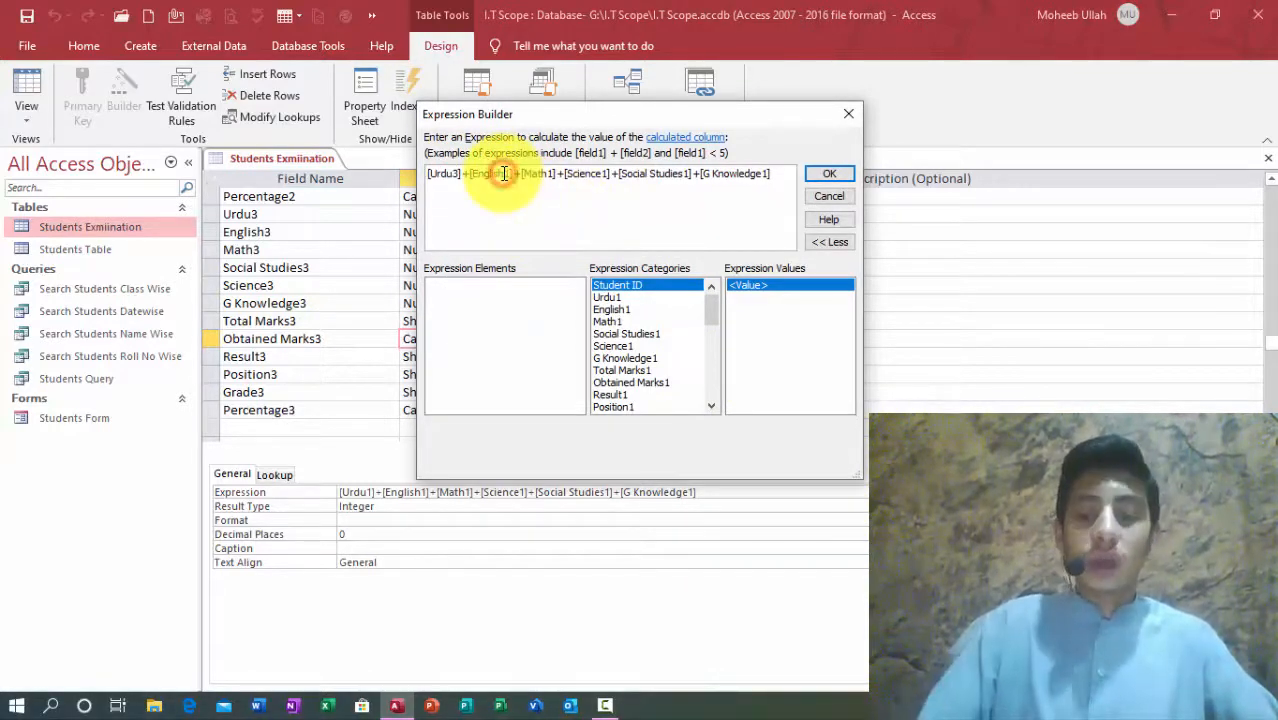
key(BackSpace)
text(3)
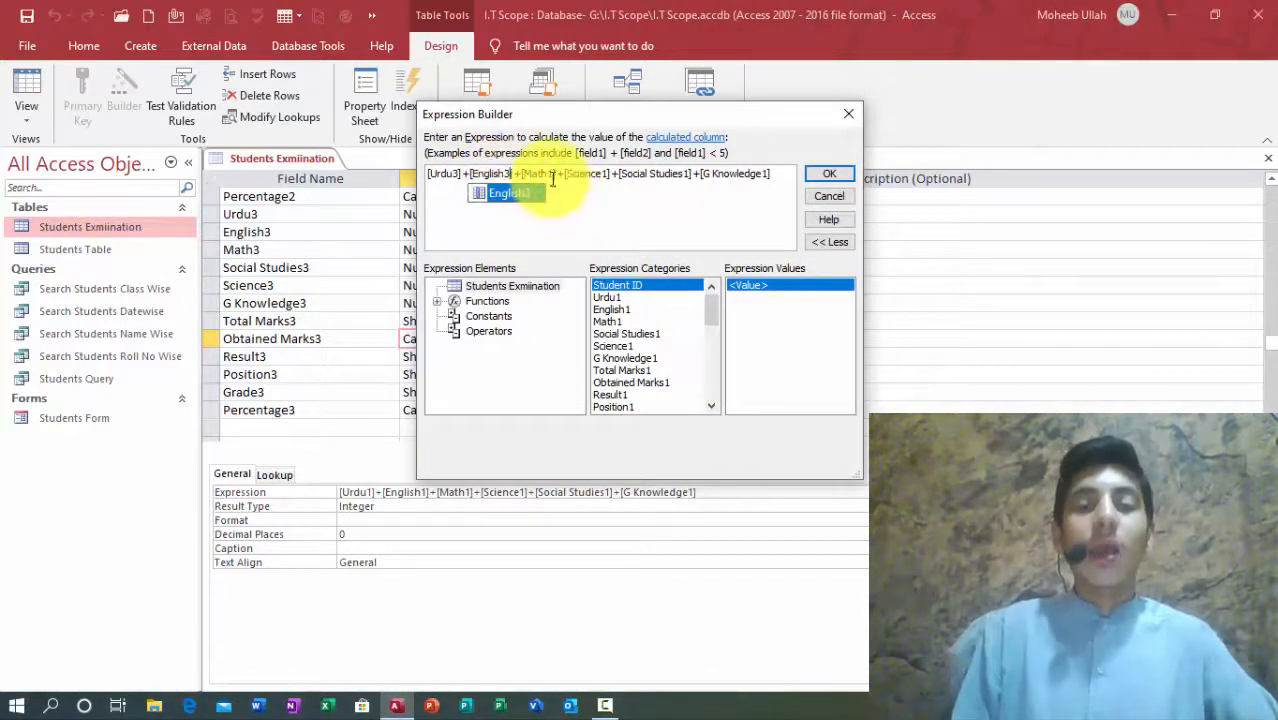
click(551, 176)
key(BackSpace)
text(3)
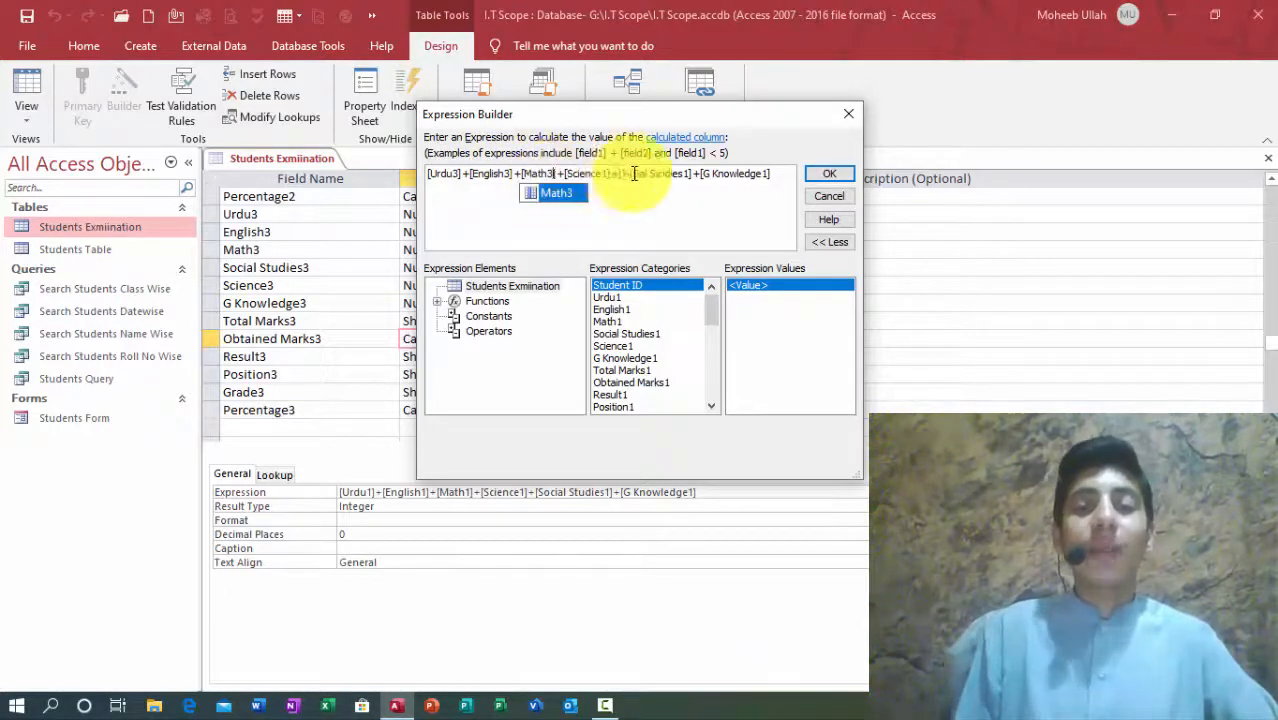
Step: Change Science1, Social Studies1 and G Knowledge references to their 3 versions and apply
click(607, 173)
key(BackSpace)
text(3)
click(688, 173)
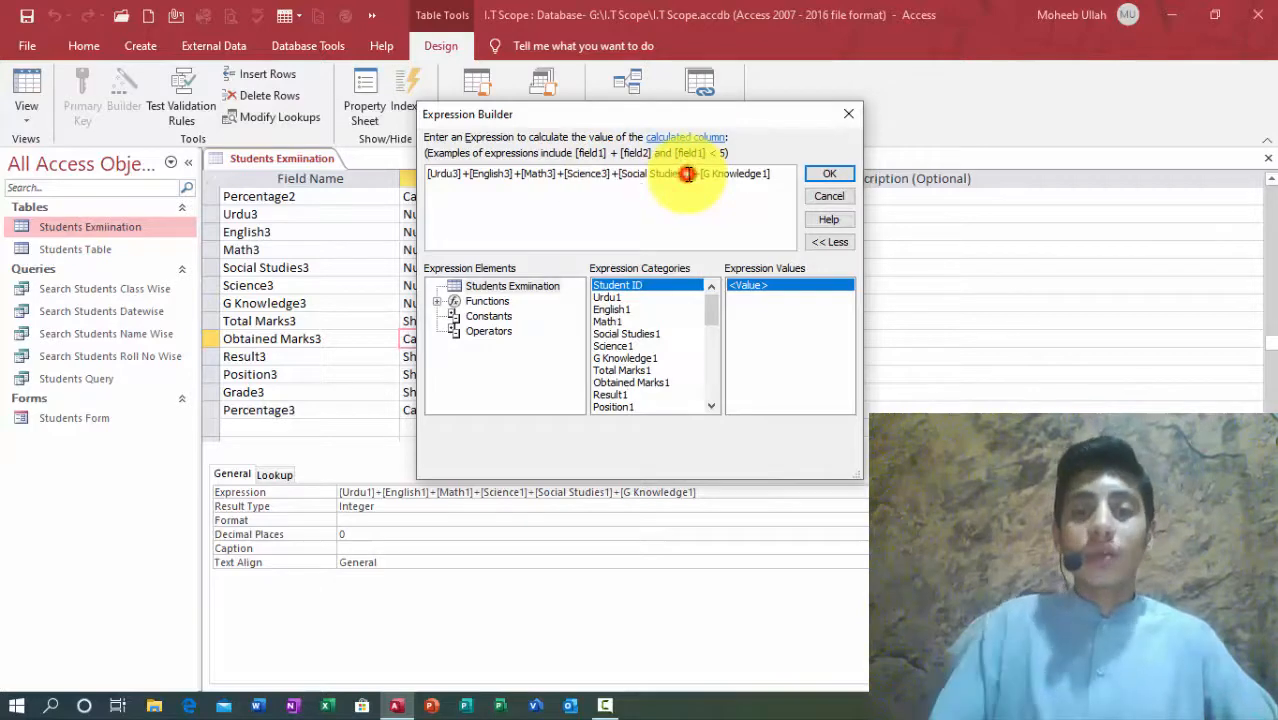
key(BackSpace)
text(3)
click(767, 173)
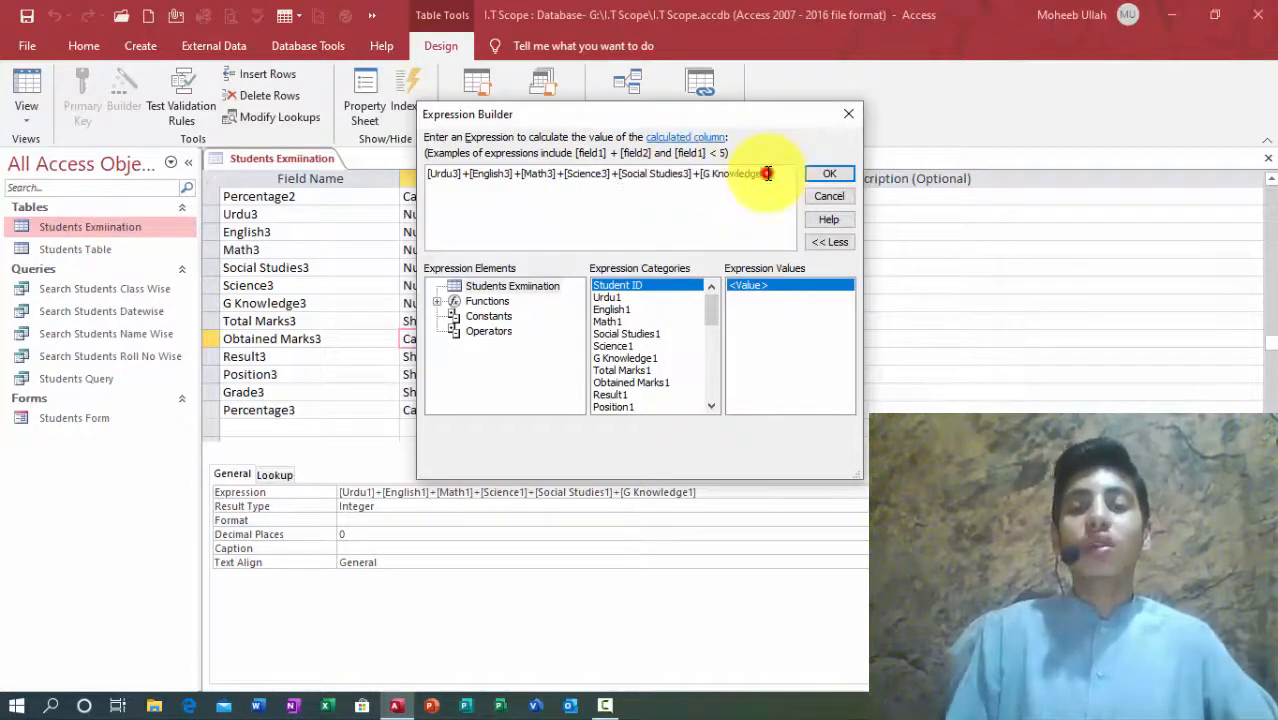
click(829, 173)
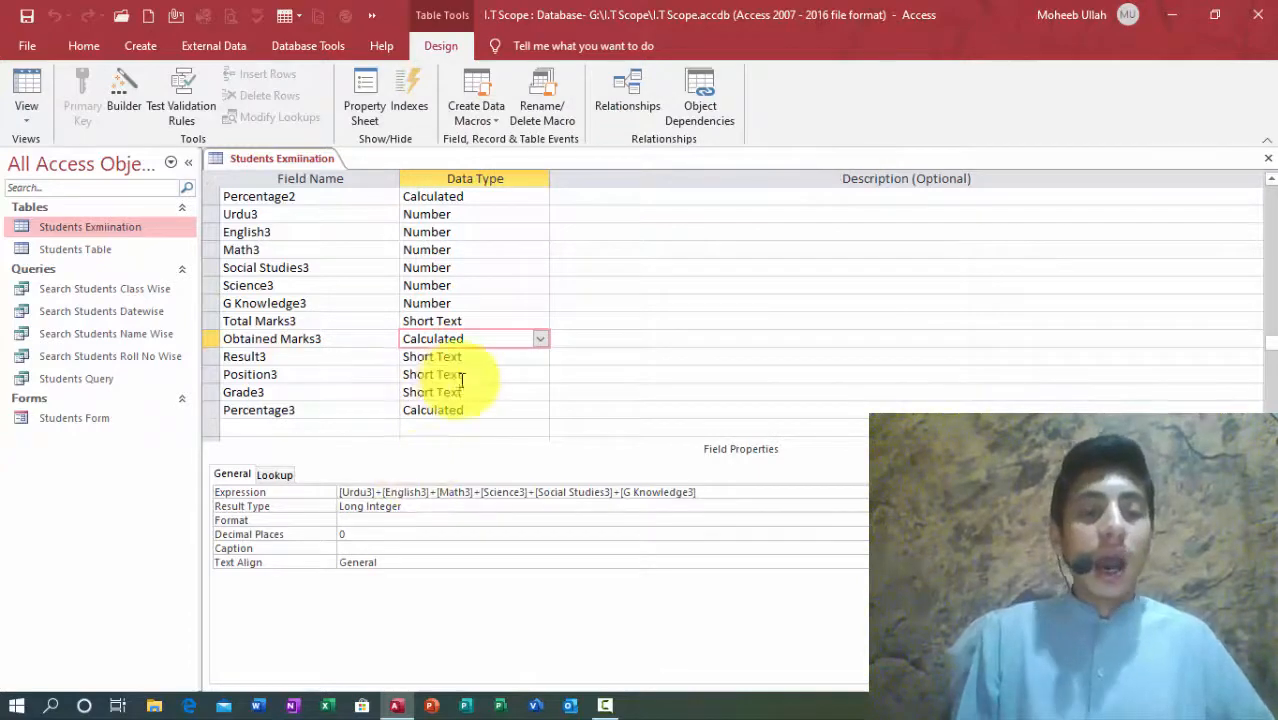
Step: Make Percentage3 use [Obtained Marks3]/[Total Marks1]*100, then save and close the table design
click(499, 409)
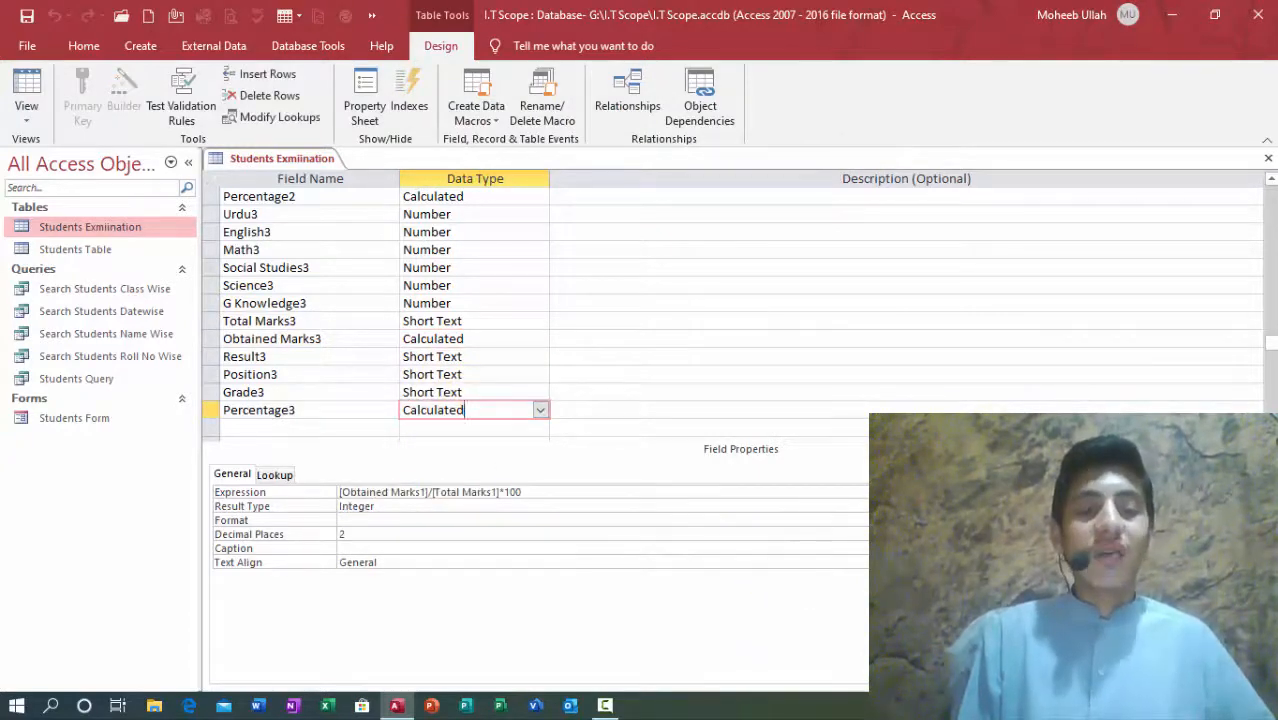
click(900, 492)
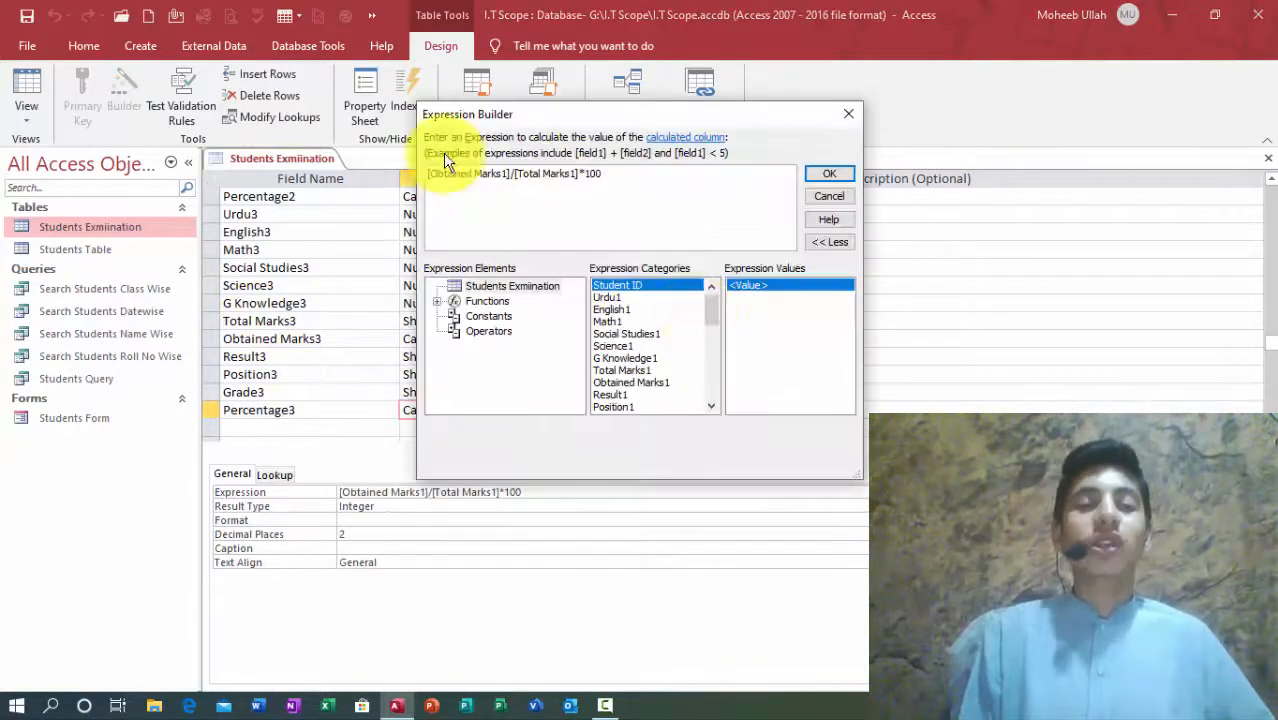
click(508, 173)
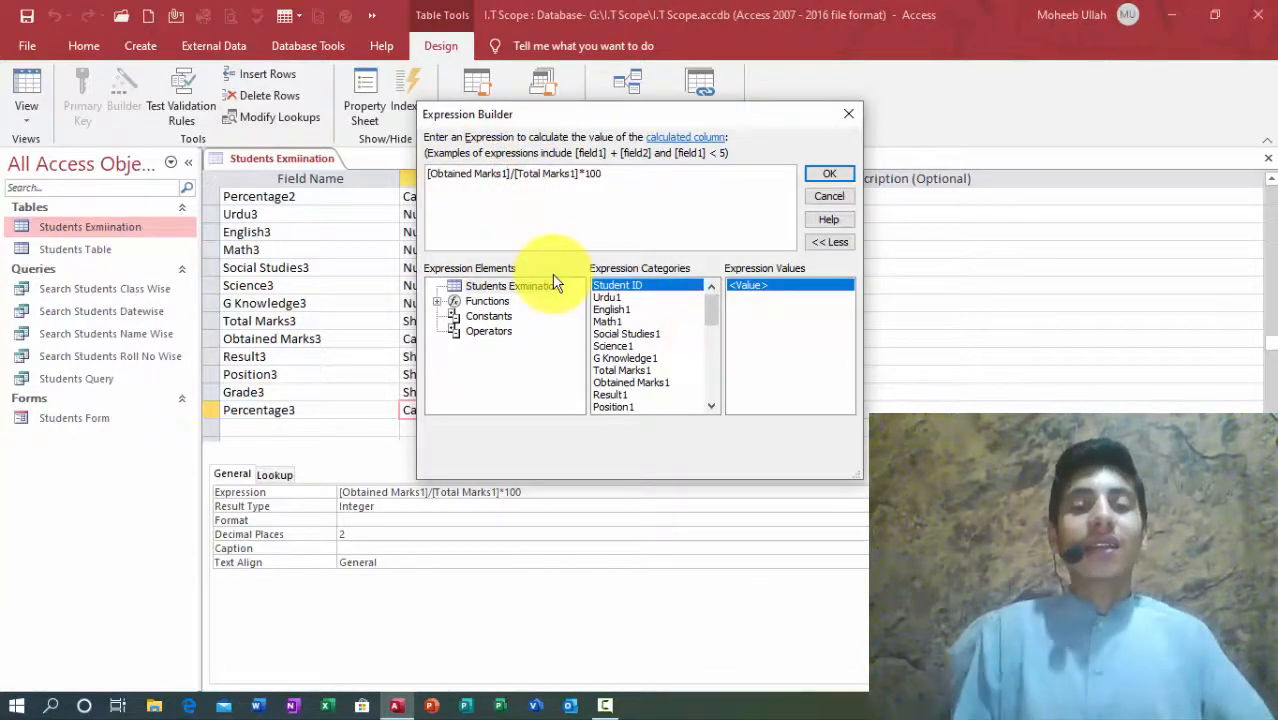
key(BackSpace)
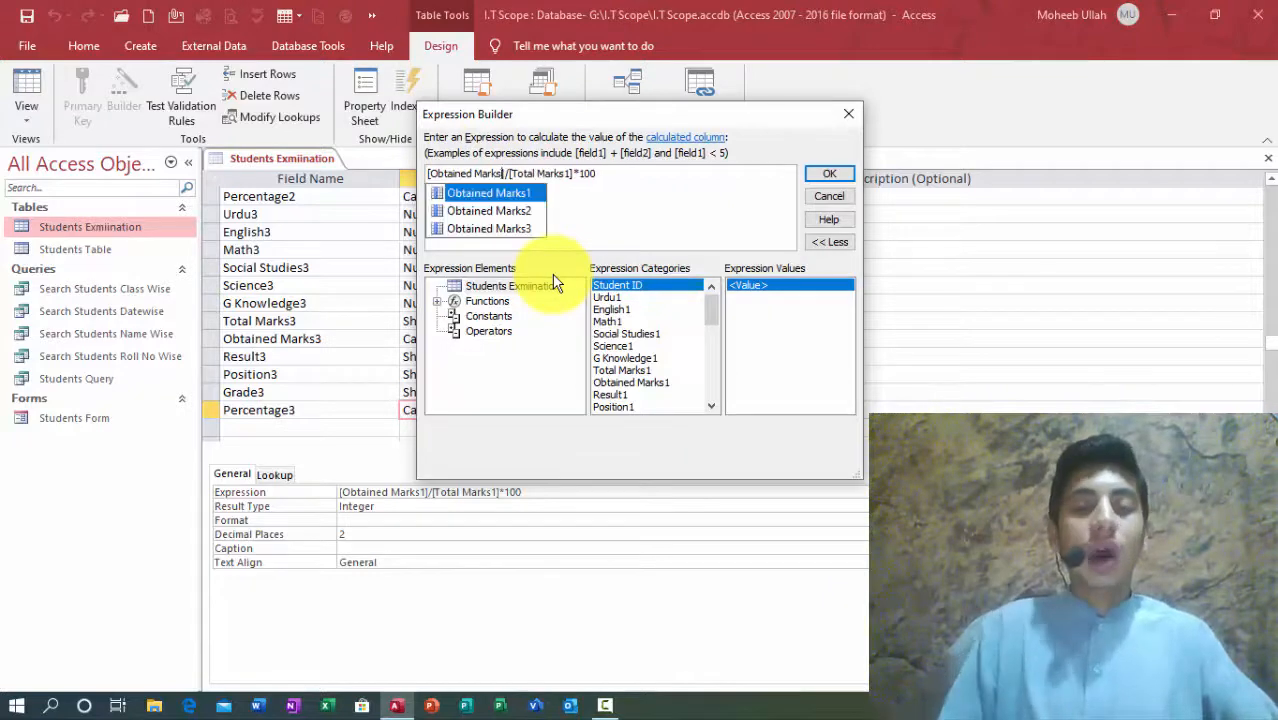
text(3)
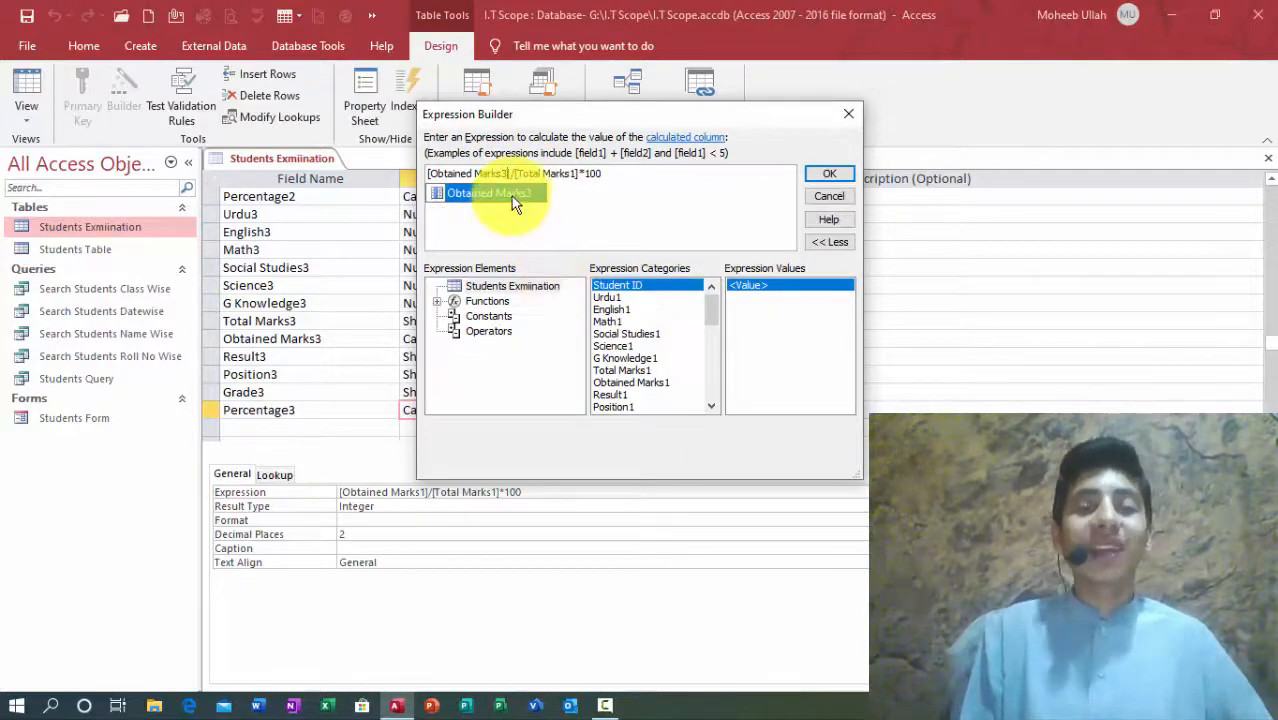
click(828, 173)
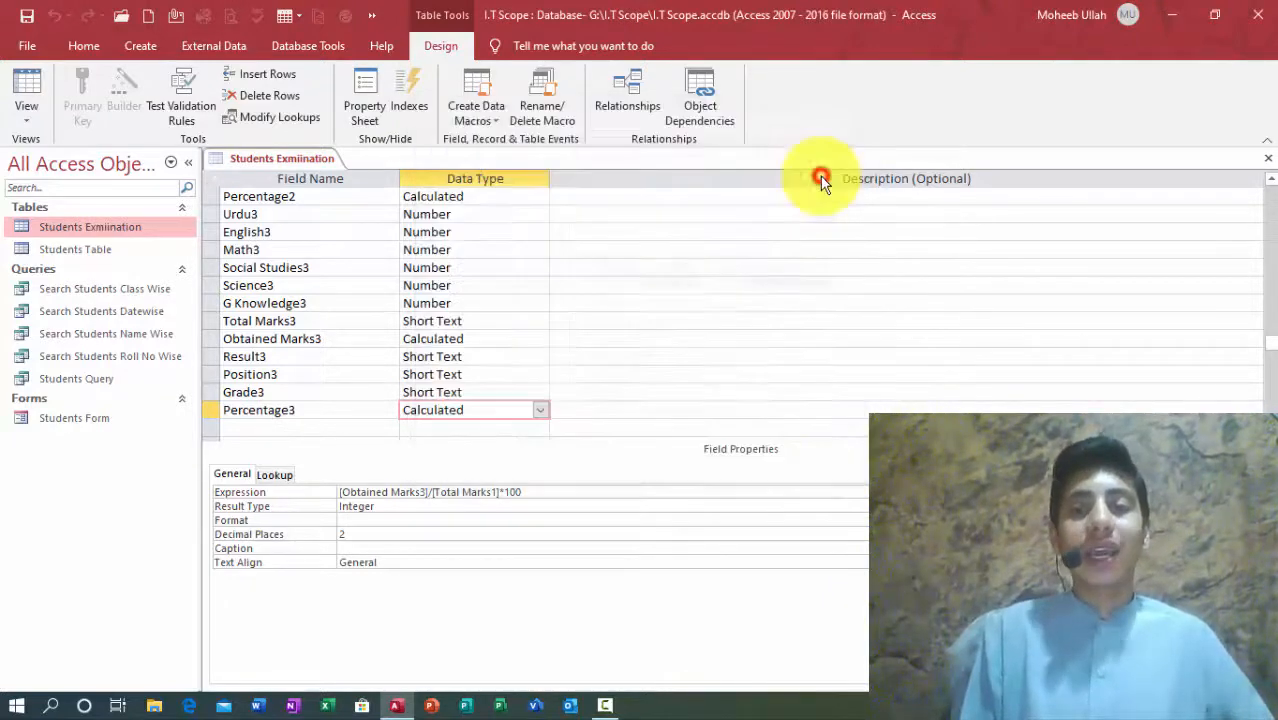
click(27, 16)
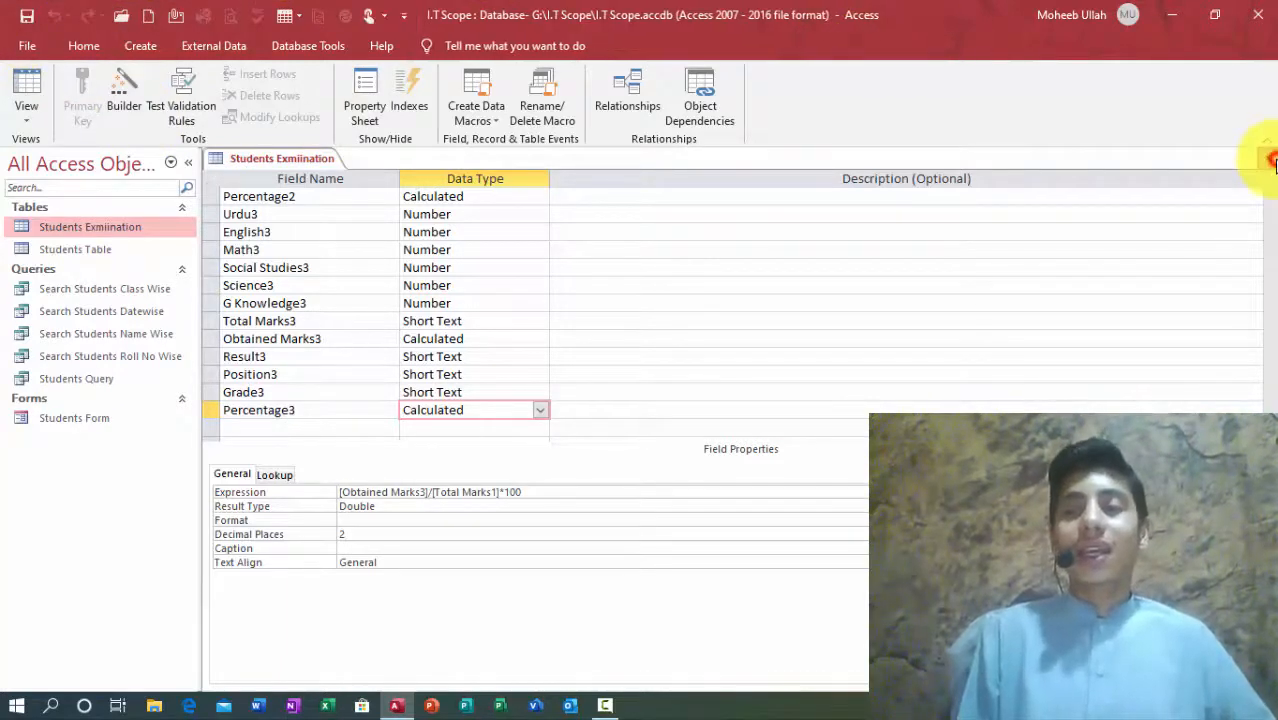
click(1268, 158)
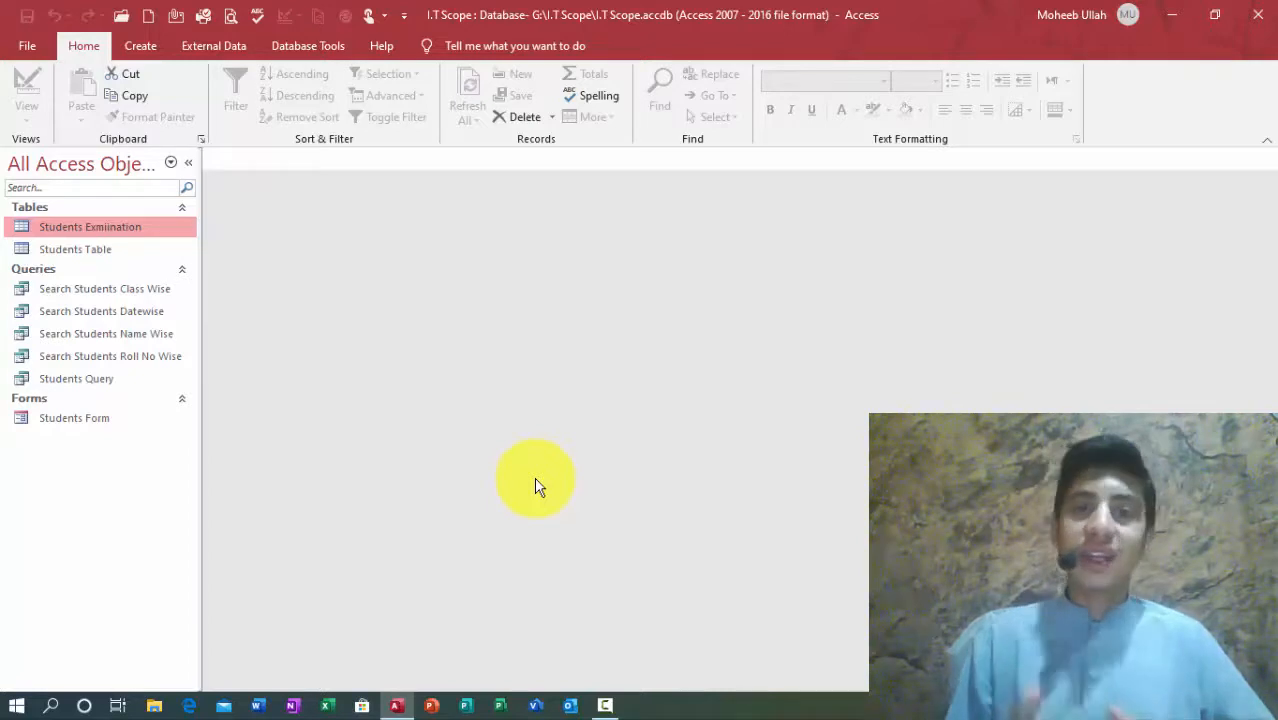
Step: Open Students Table and enter a new student record with a typed name
click(67, 252)
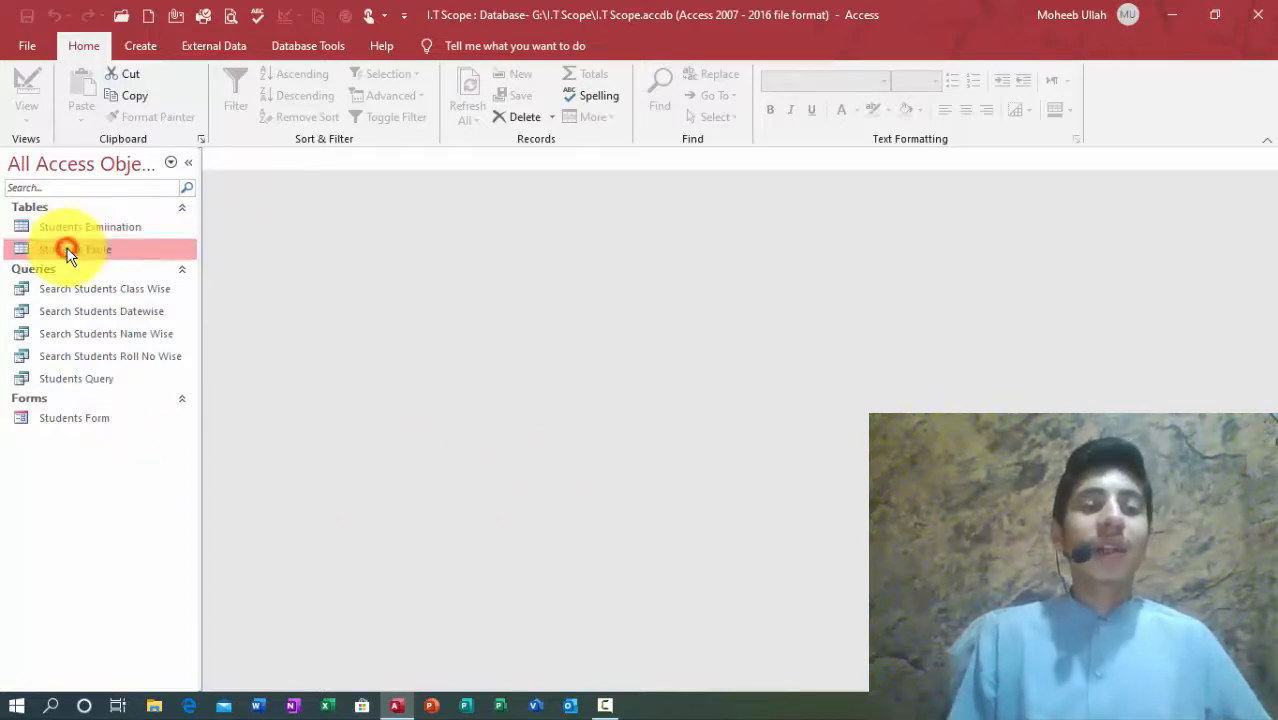
double_click(67, 252)
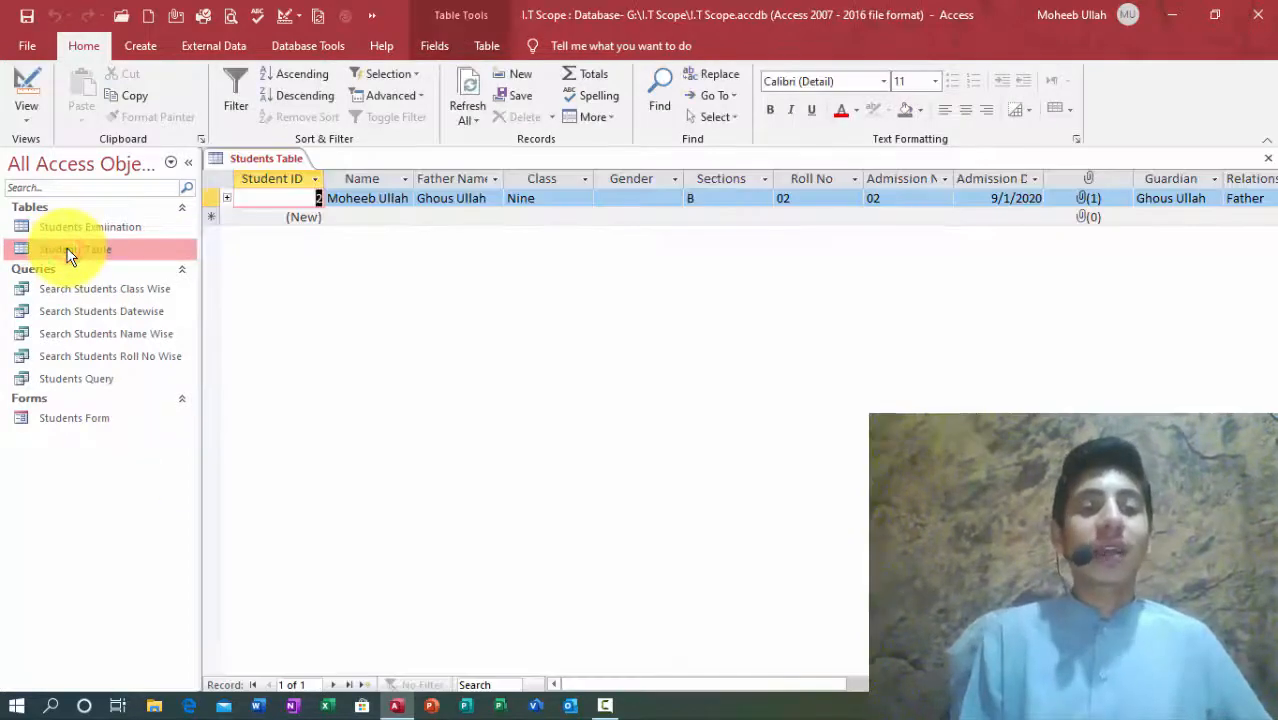
click(354, 218)
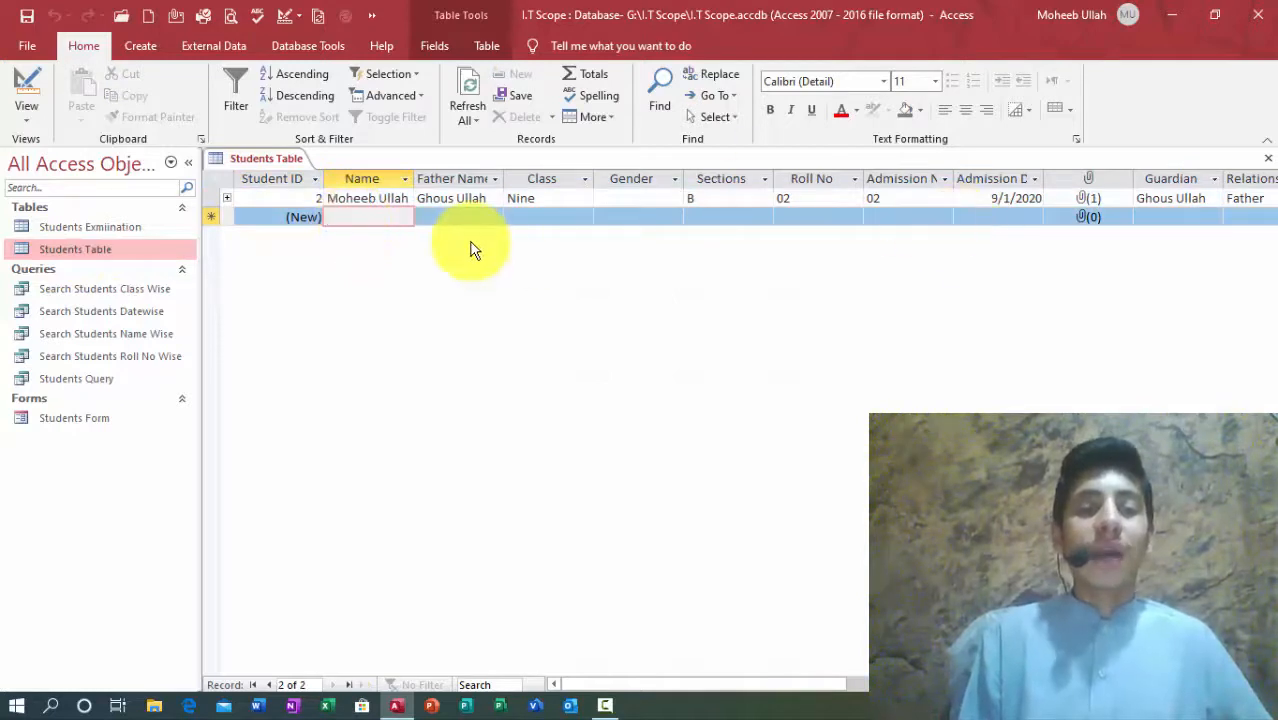
click(328, 198)
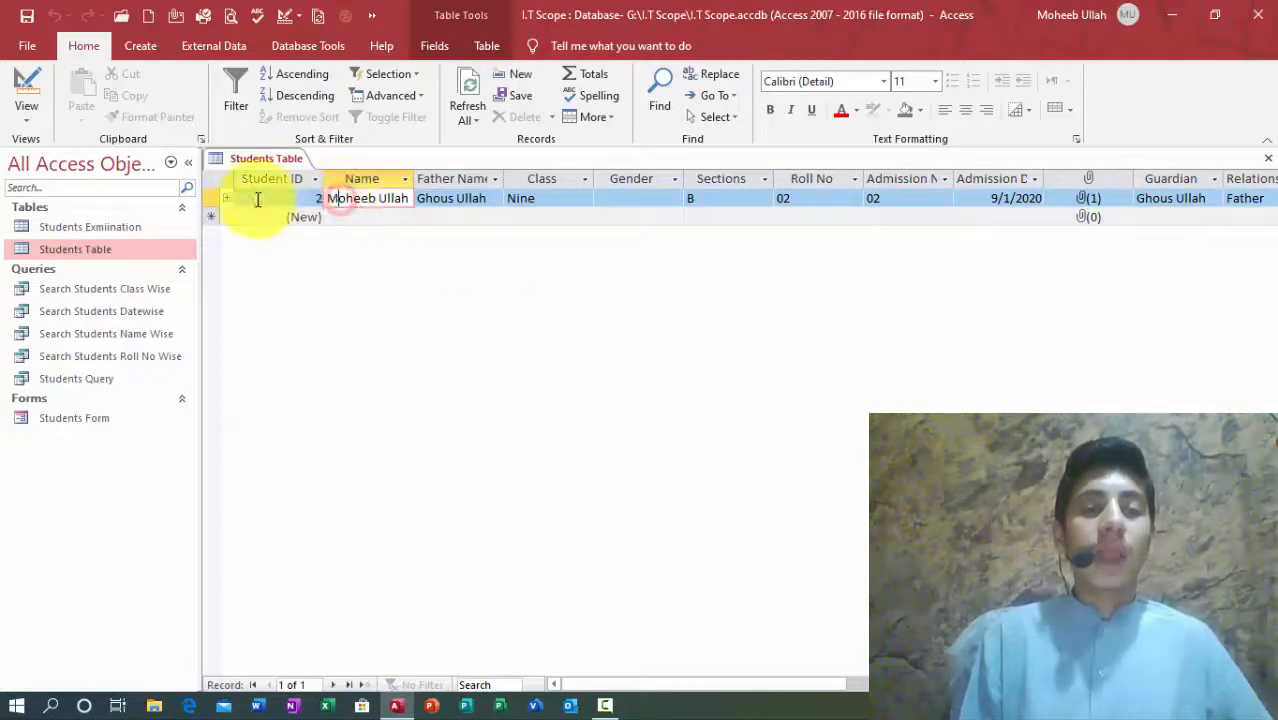
click(355, 216)
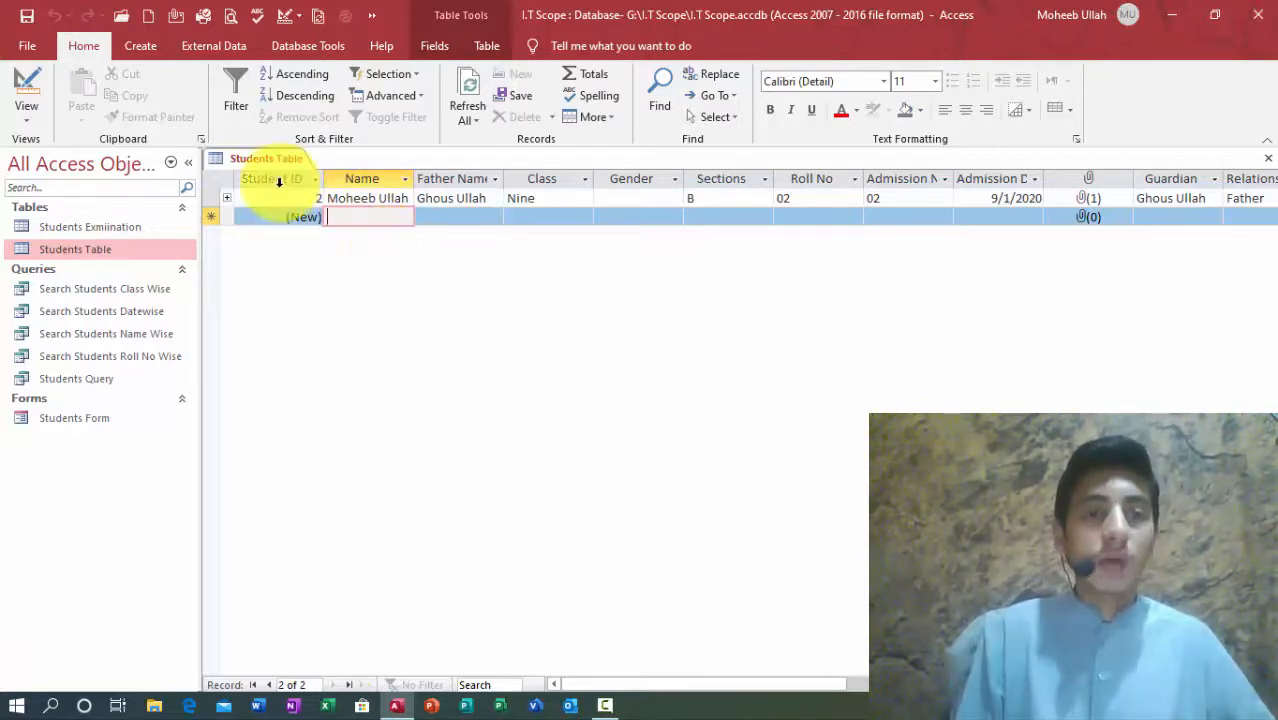
text(Ali)
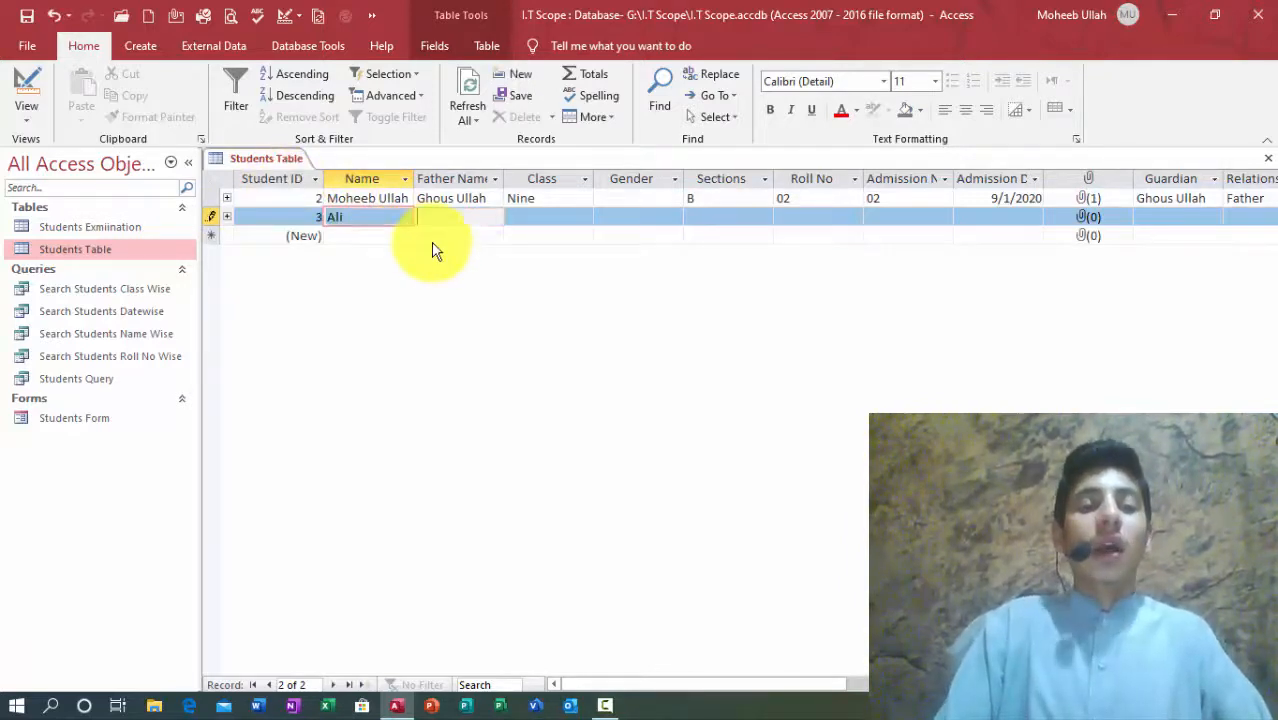
key(Tab)
click(361, 217)
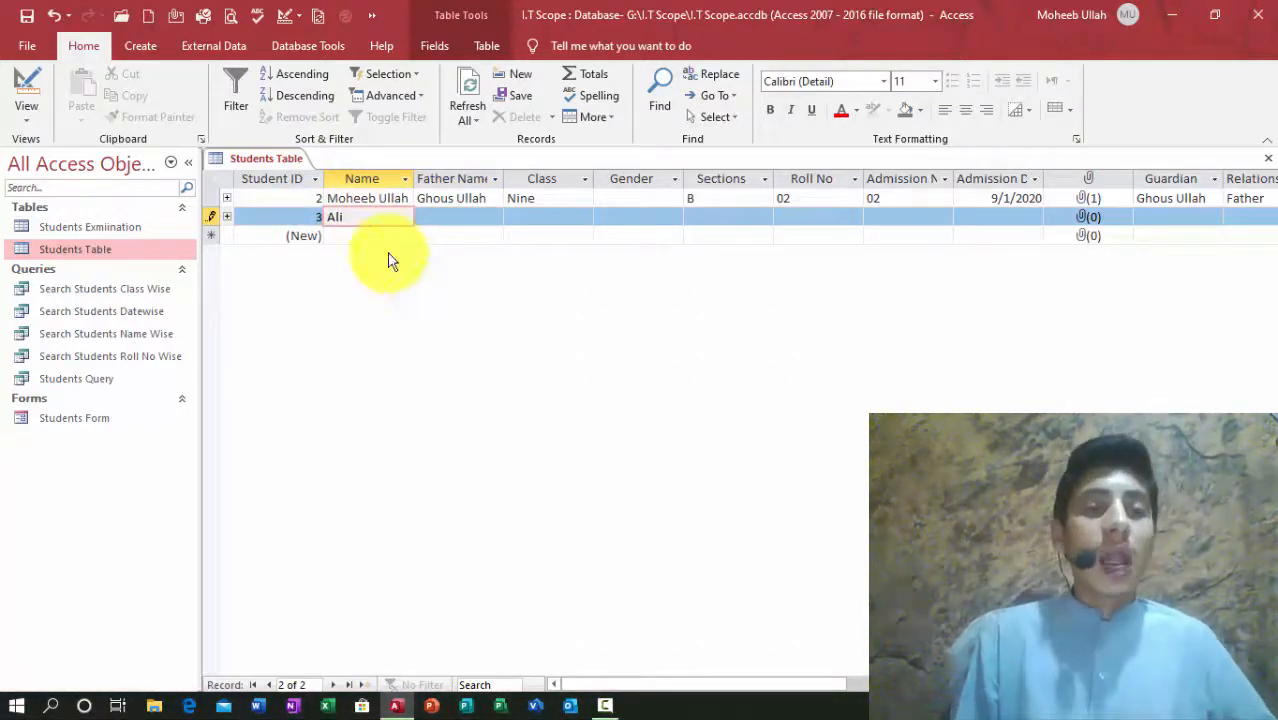
Step: Delete the unwanted student record and add another student with a typed name, getting ID 4
click(309, 199)
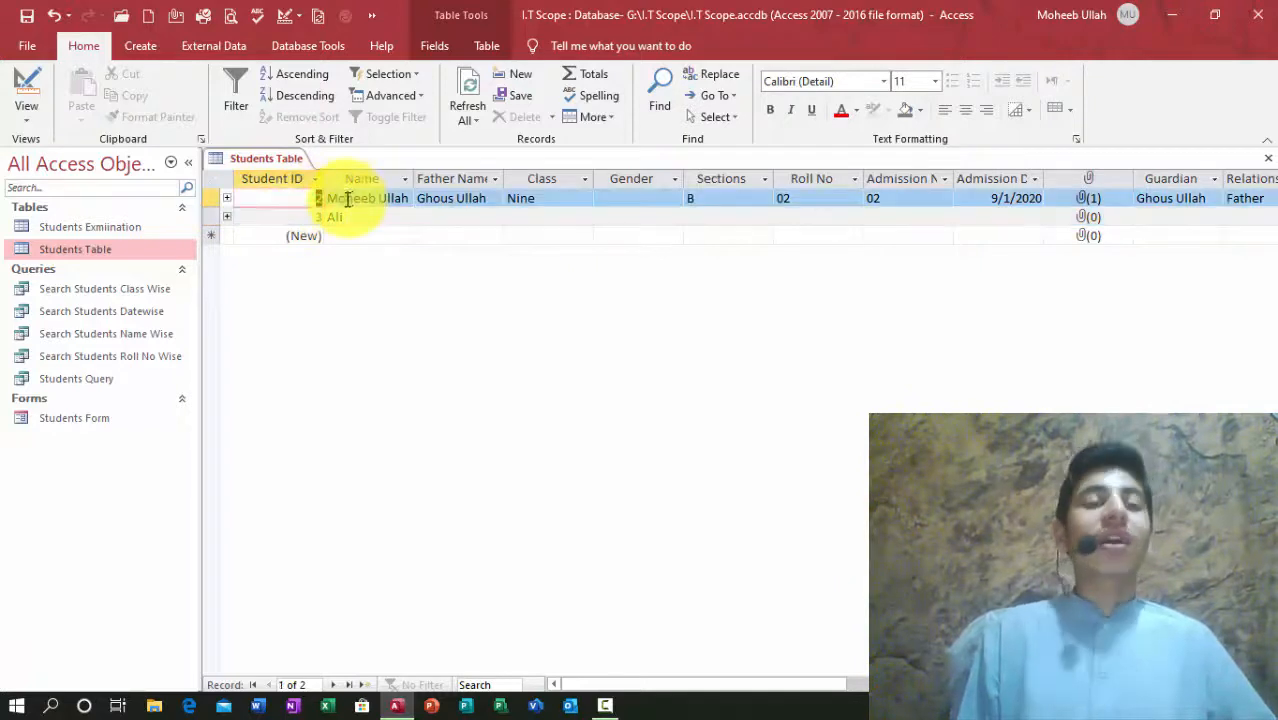
click(322, 220)
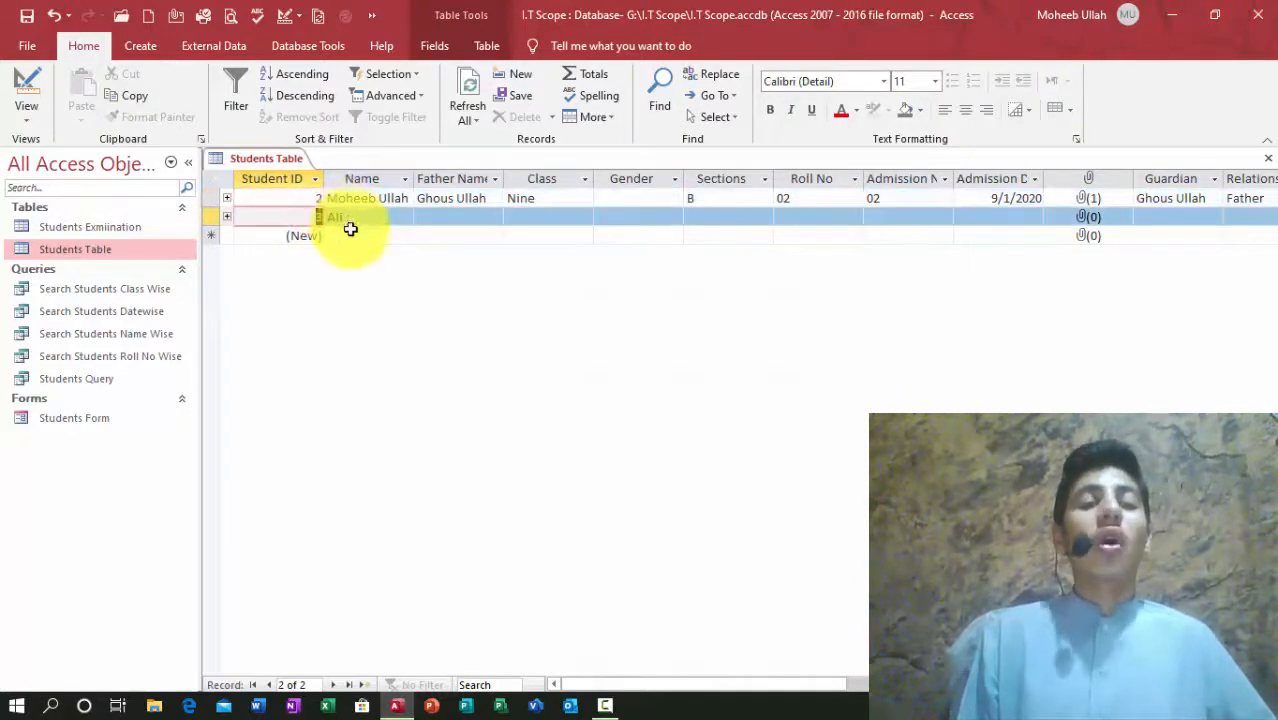
click(371, 235)
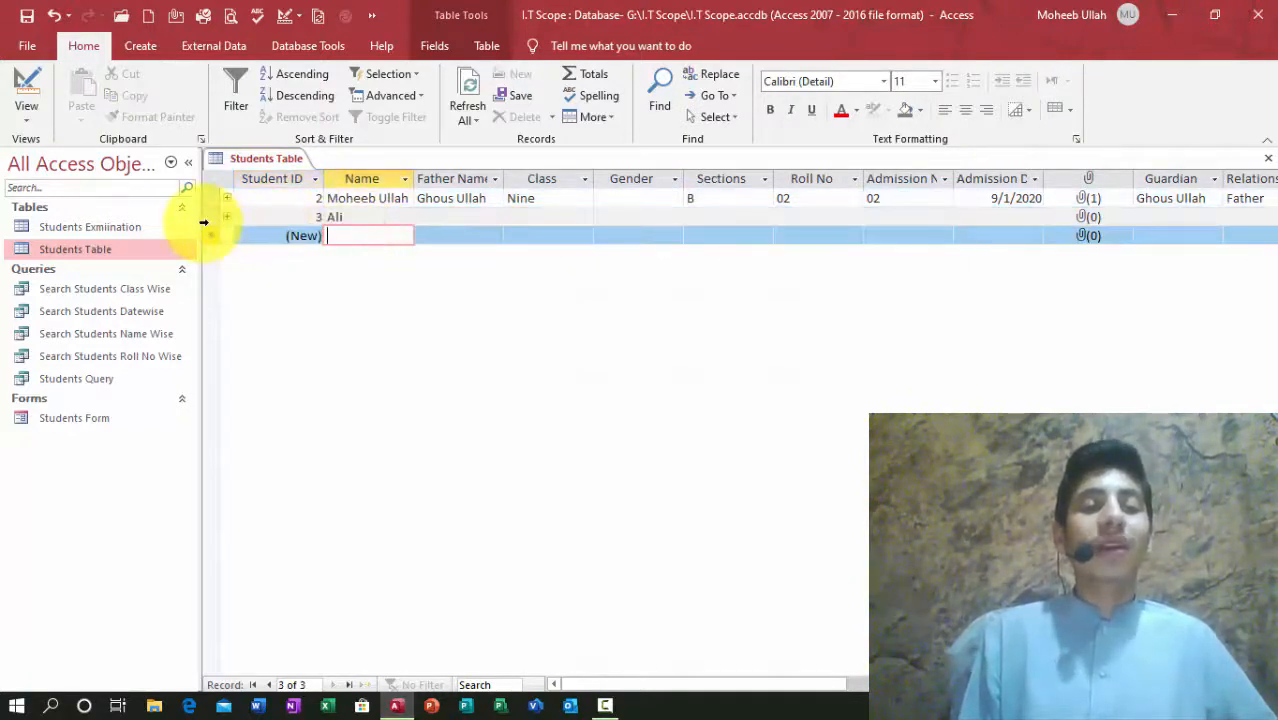
click(211, 217)
right_click(213, 214)
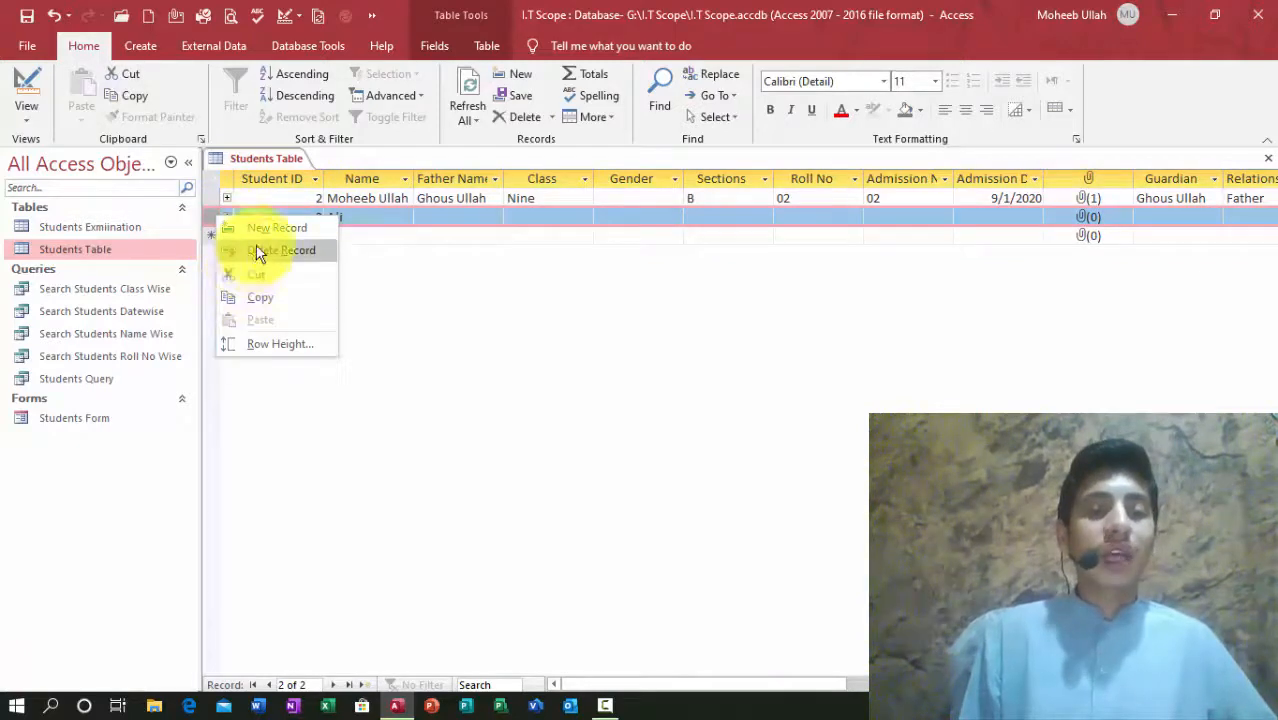
click(258, 251)
click(340, 218)
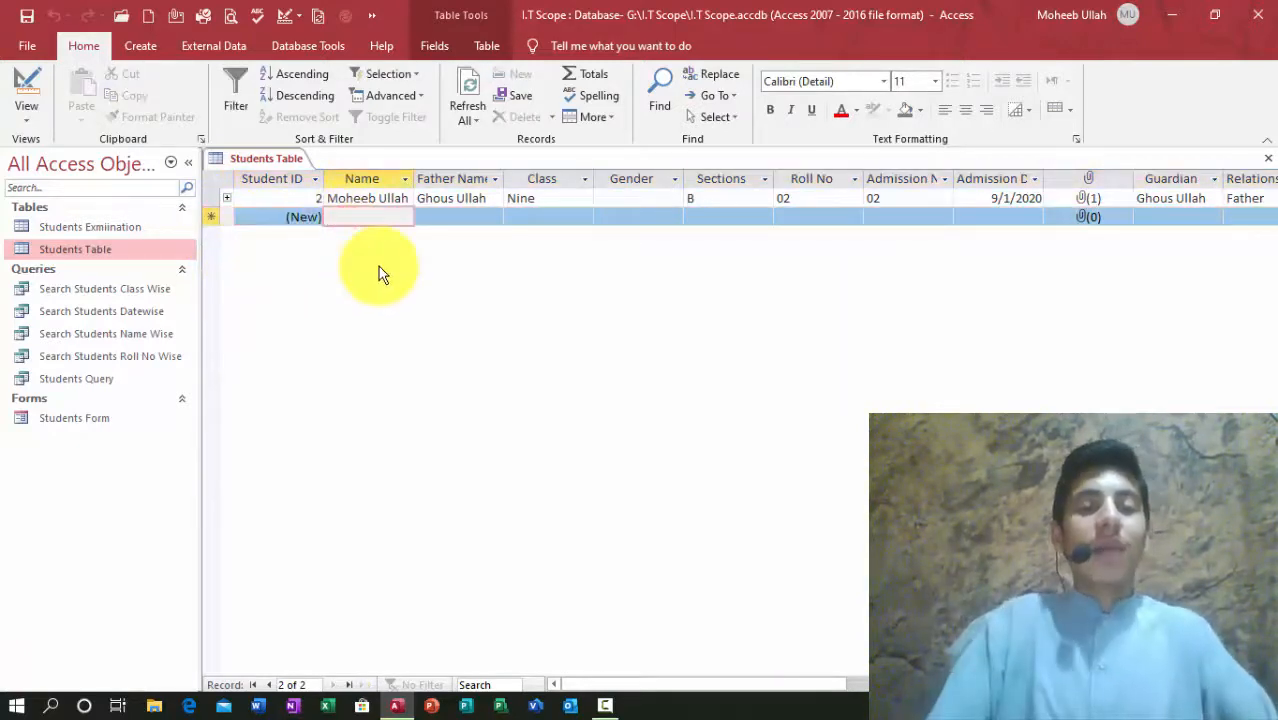
text(wali)
key(Tab)
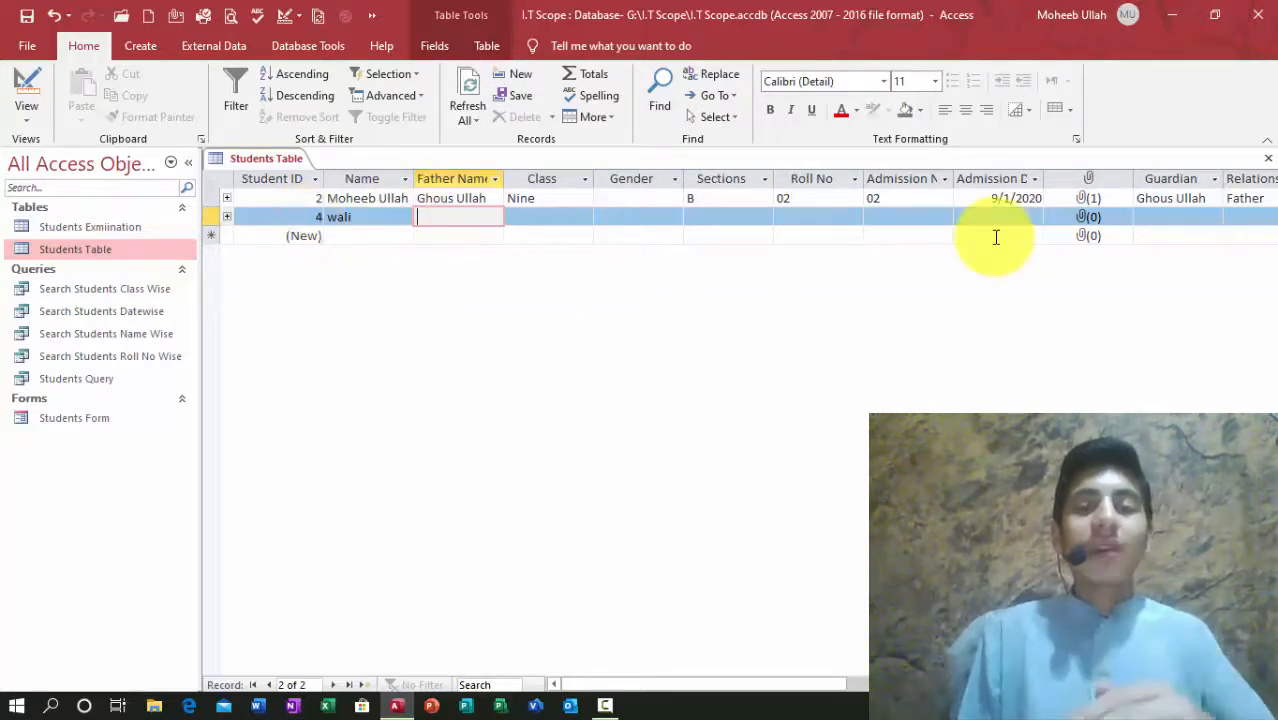
Step: Close Students Table and review the table link in the Relationships view, then close it
click(1263, 160)
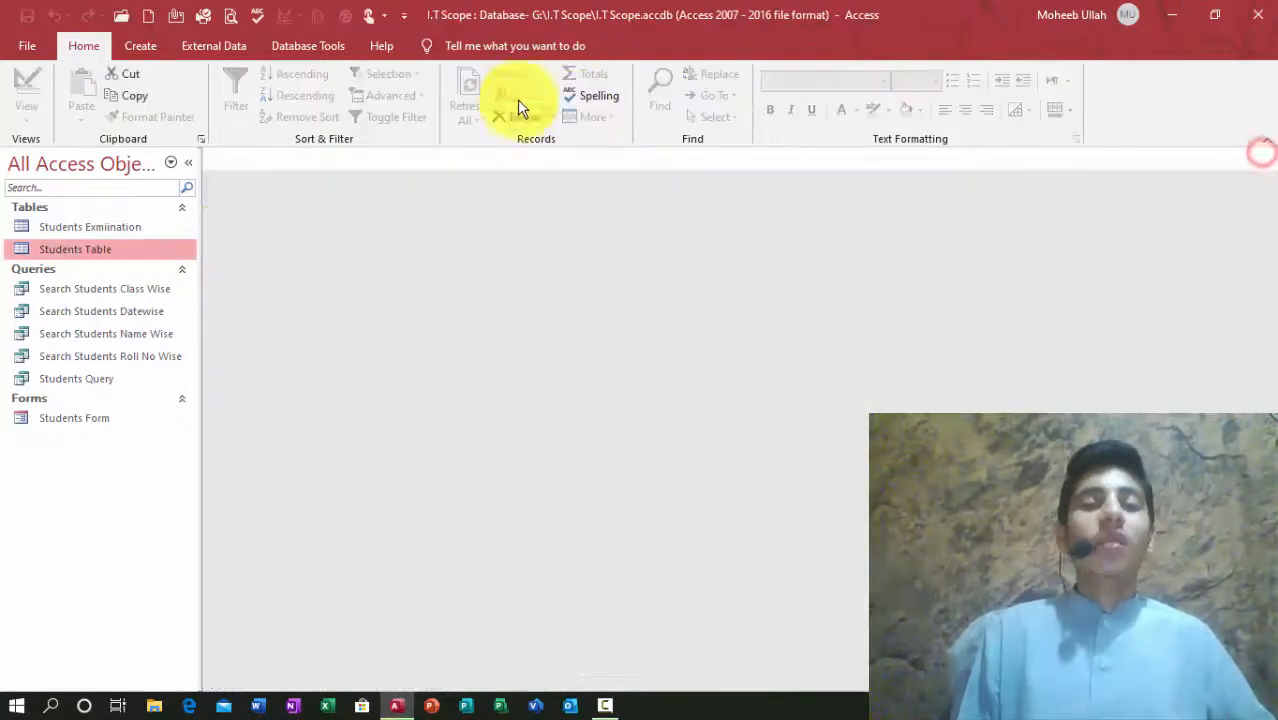
click(283, 45)
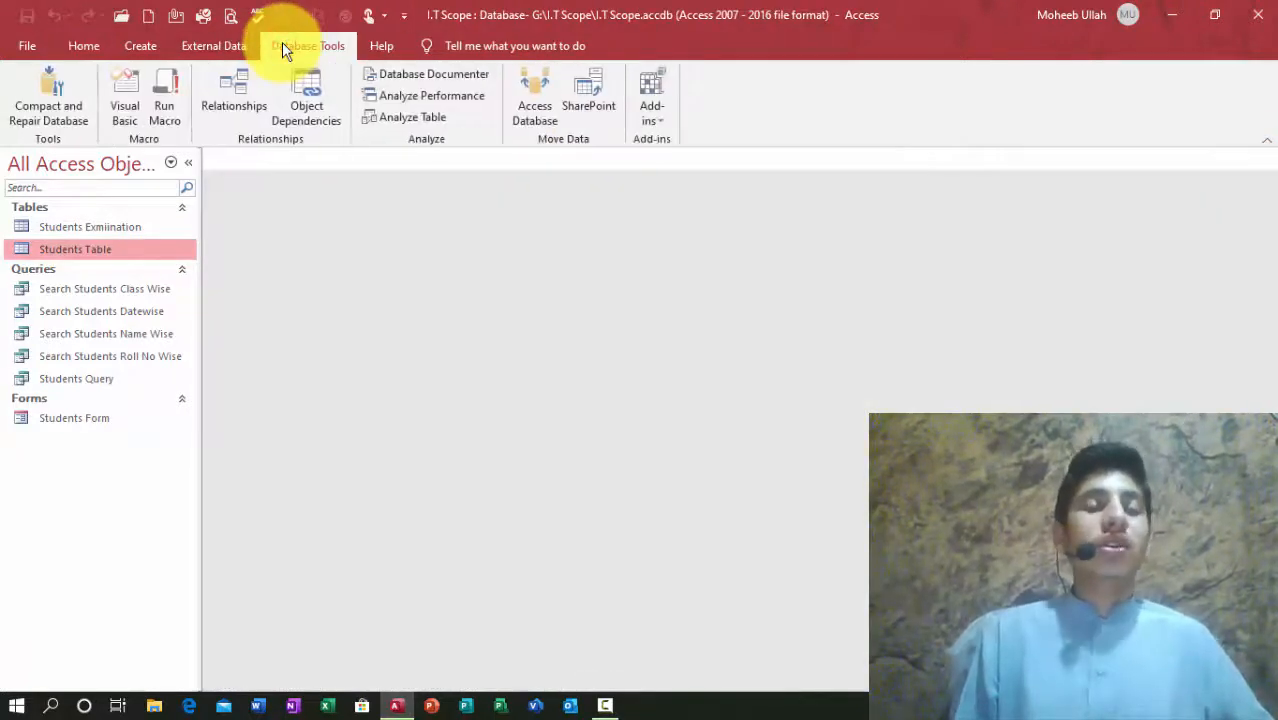
click(234, 100)
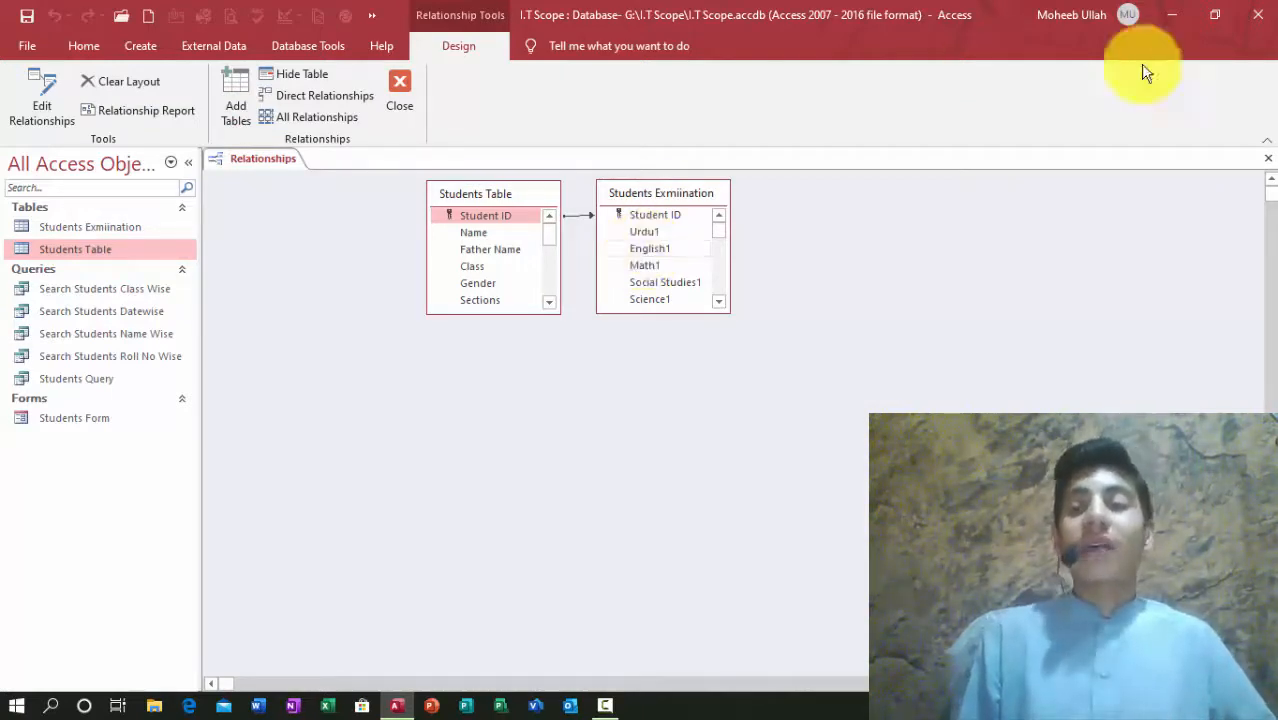
click(1268, 158)
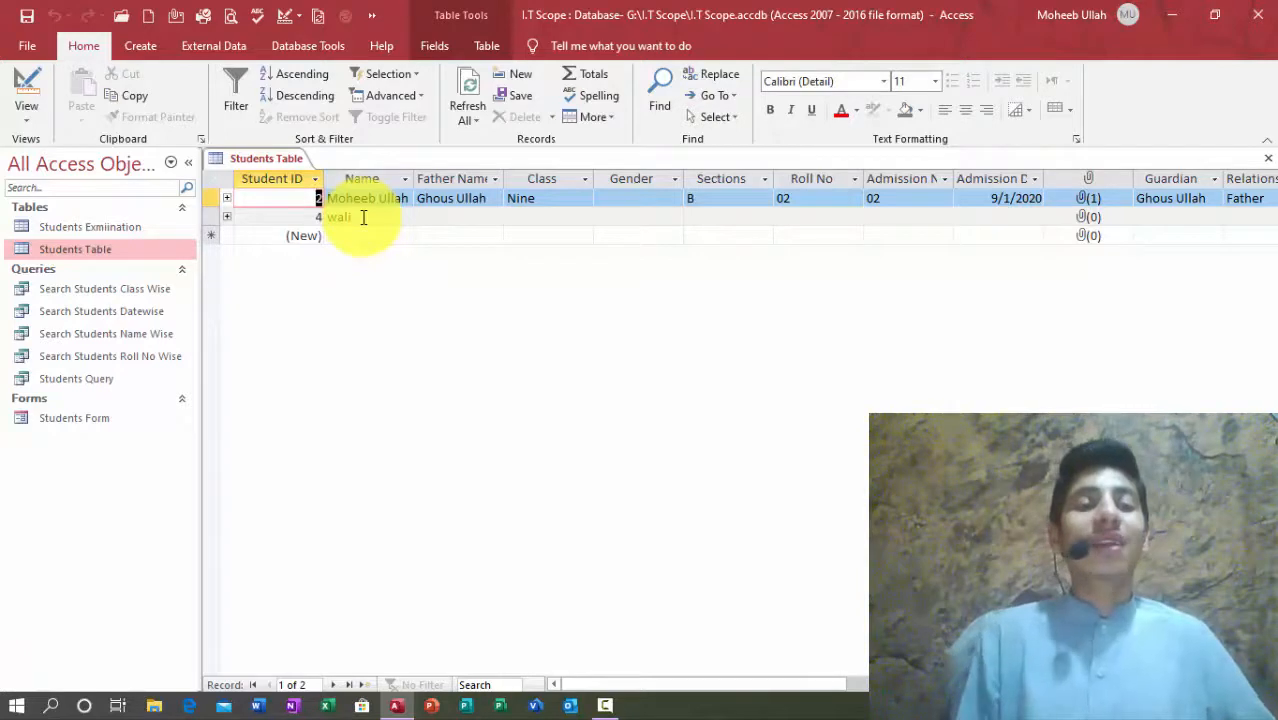
Step: Check the Student IDs 2 and 4 in the records, then close Students Table
drag(304, 201, 349, 212)
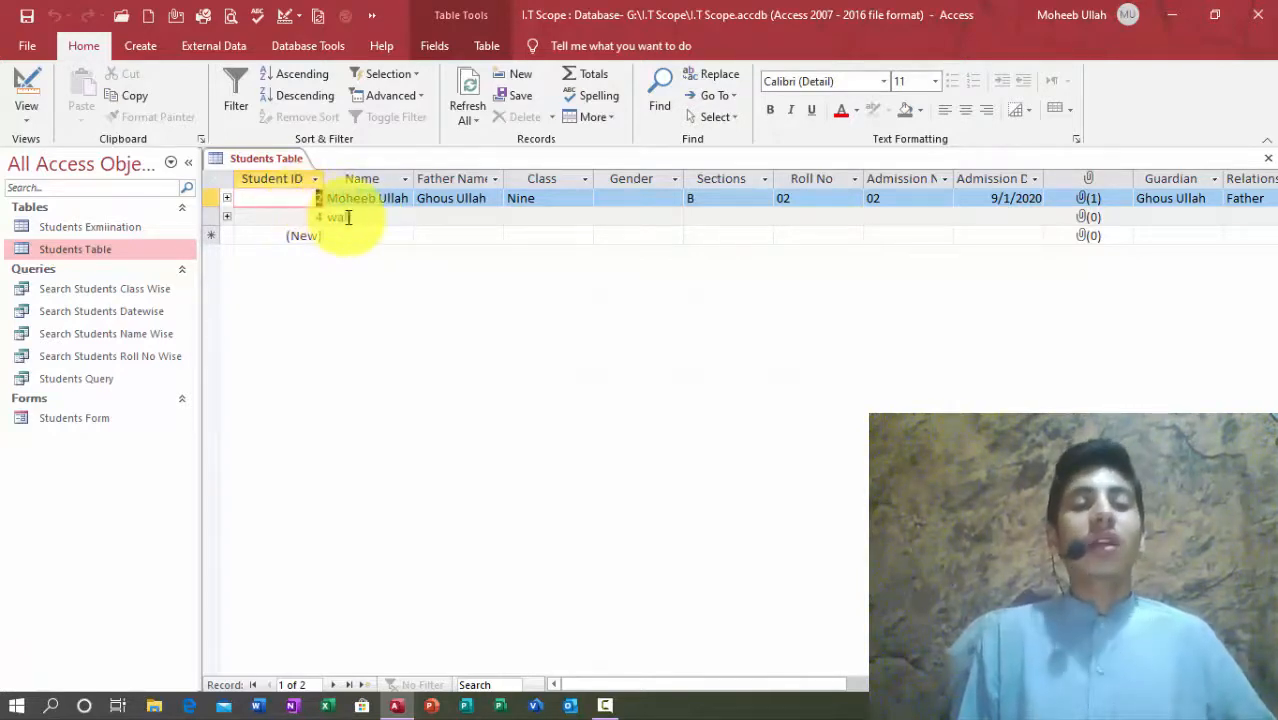
click(308, 217)
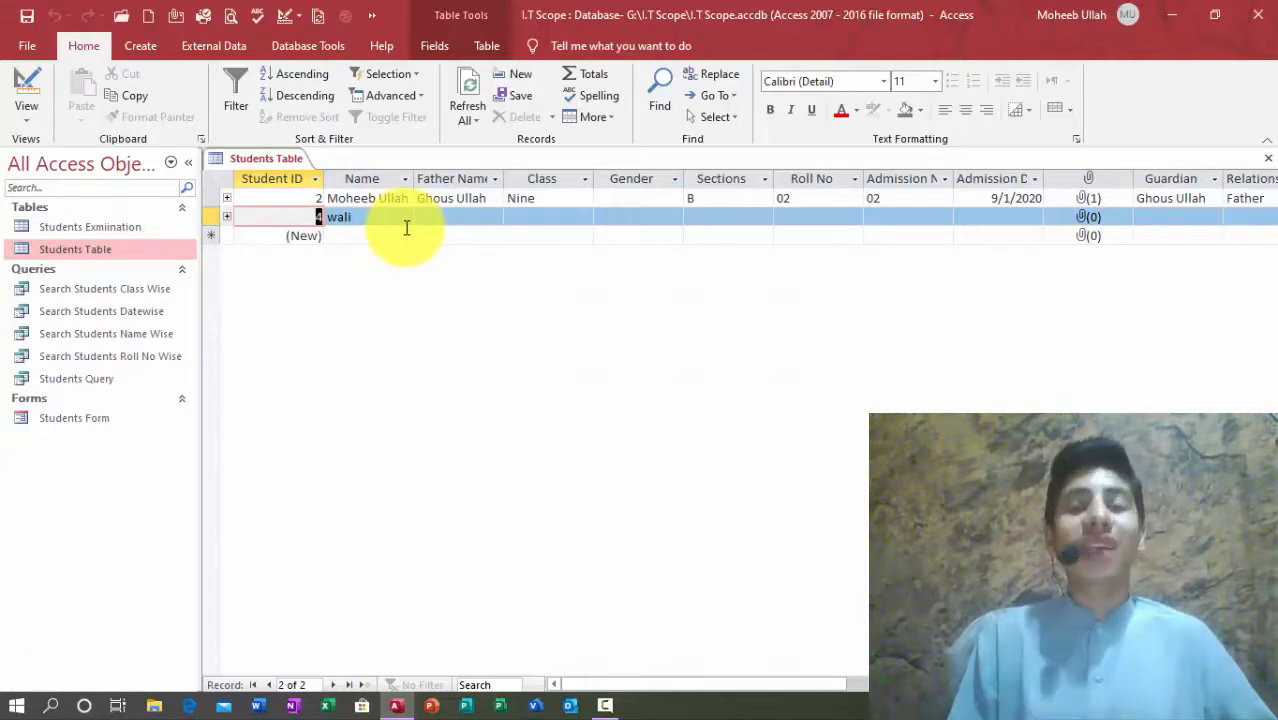
click(1266, 163)
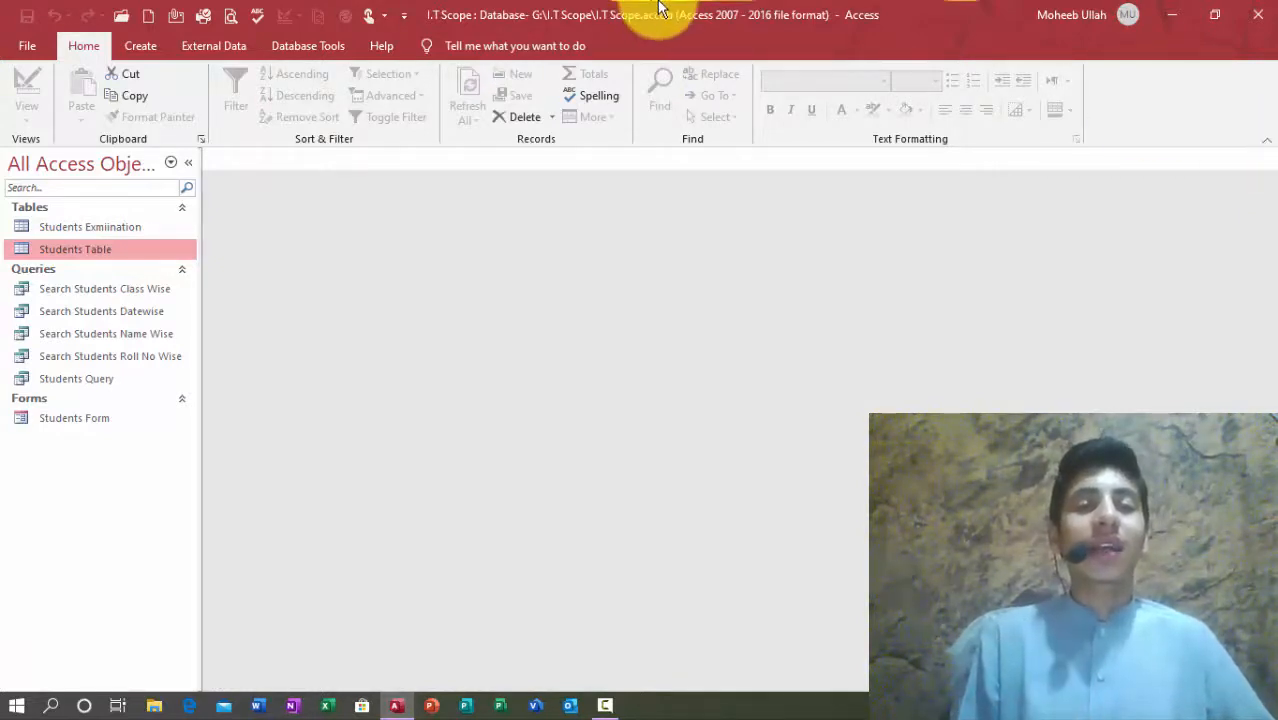
Step: Delete the Student ID relationship between Students Table and Students Exmiination and close Relationships
click(302, 48)
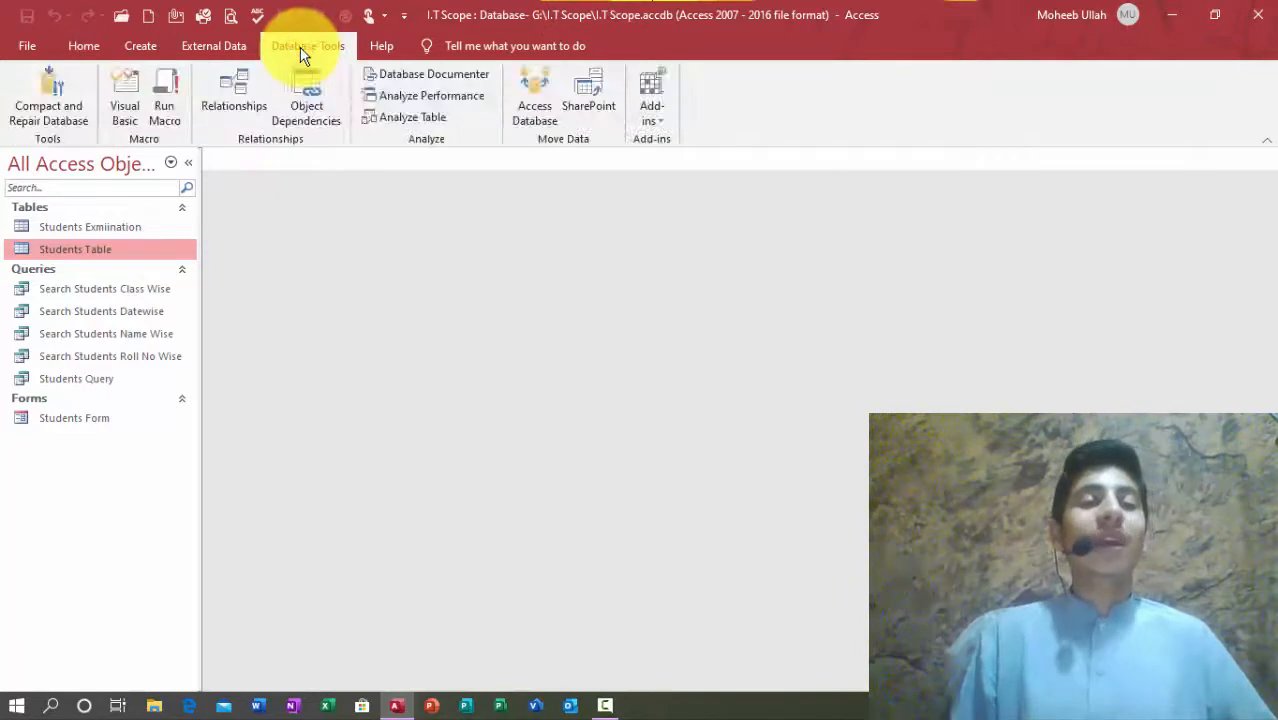
click(258, 94)
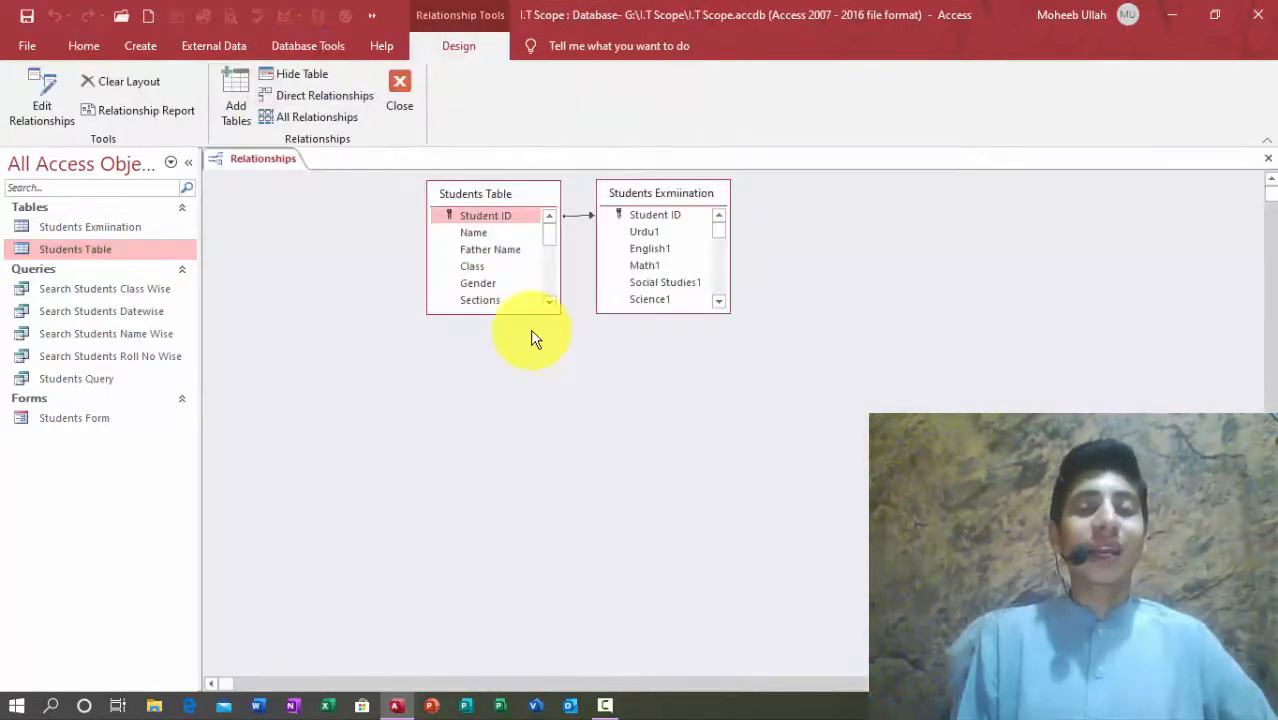
click(572, 218)
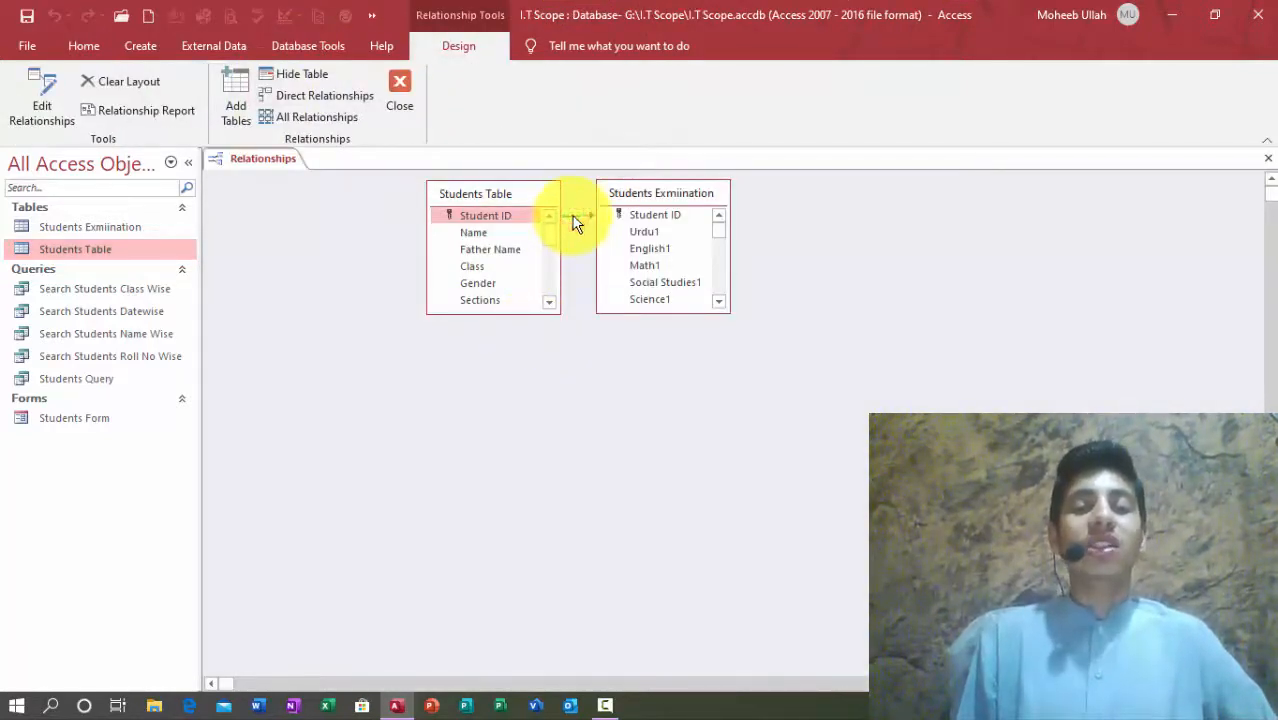
click(578, 218)
key(Delete)
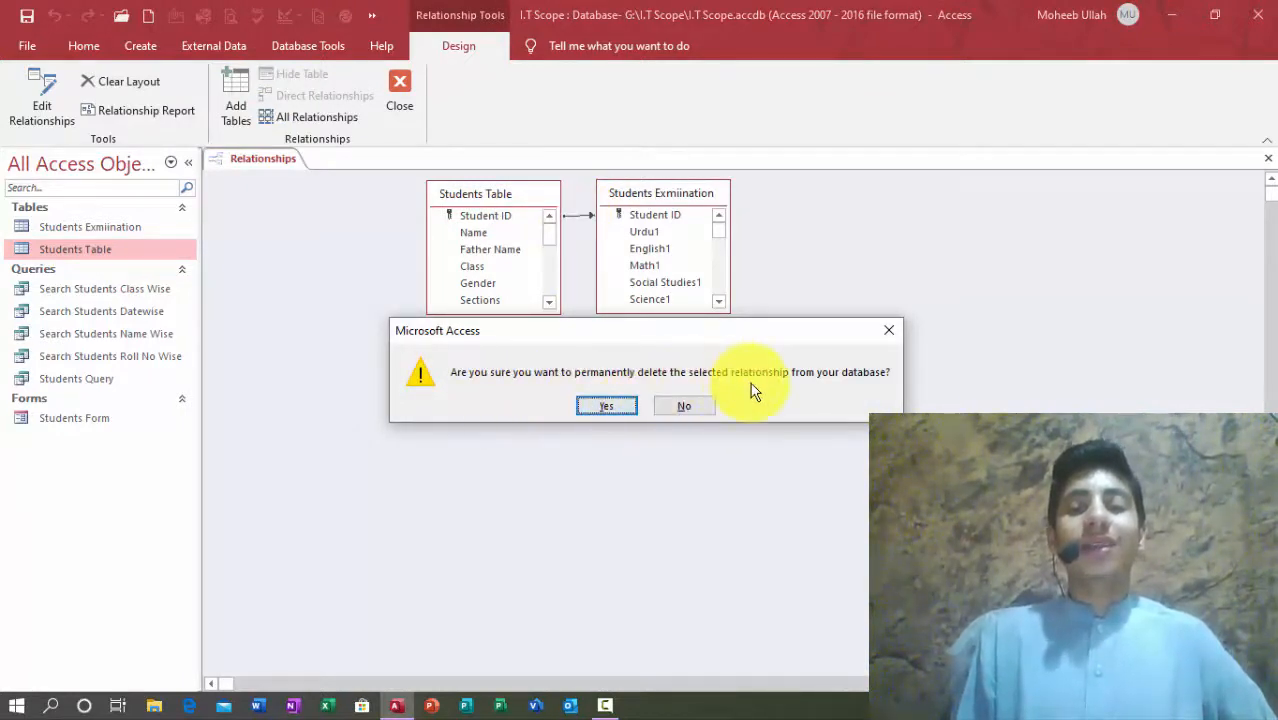
click(599, 399)
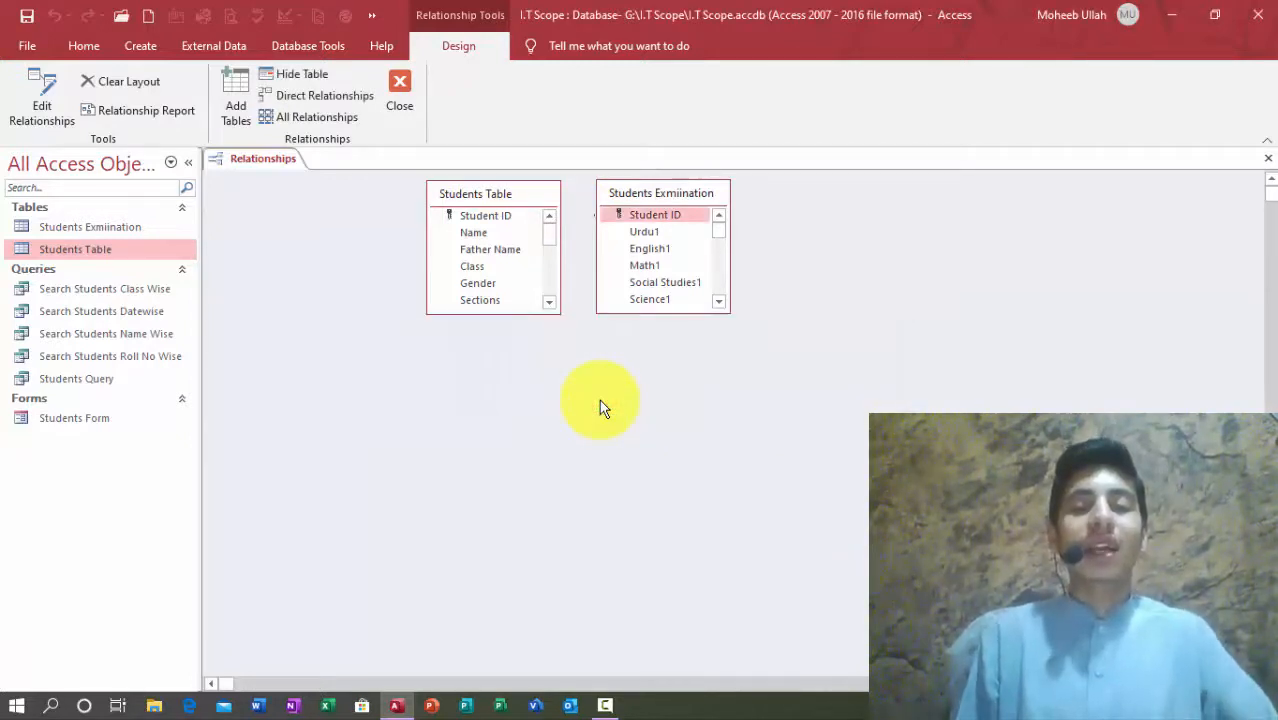
click(1267, 158)
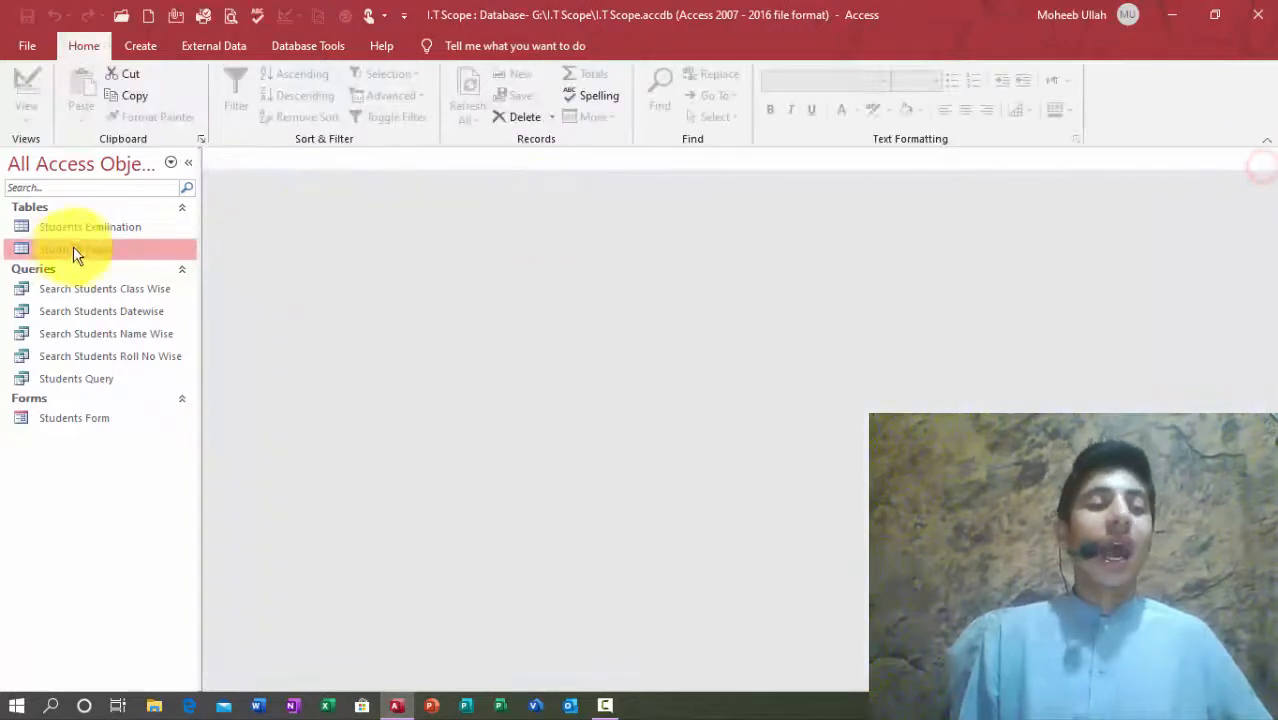
Step: In Students Table design, delete the Student ID field, confirming loss of data and primary key
right_click(59, 257)
click(100, 290)
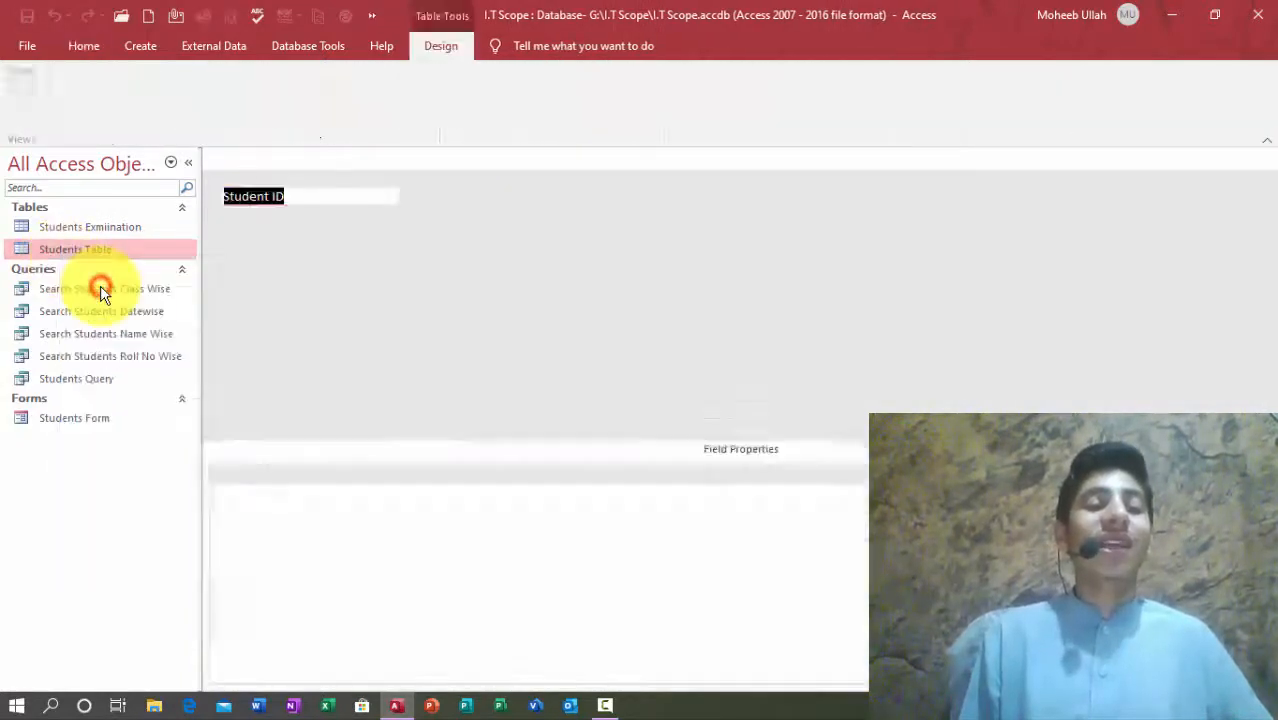
click(205, 197)
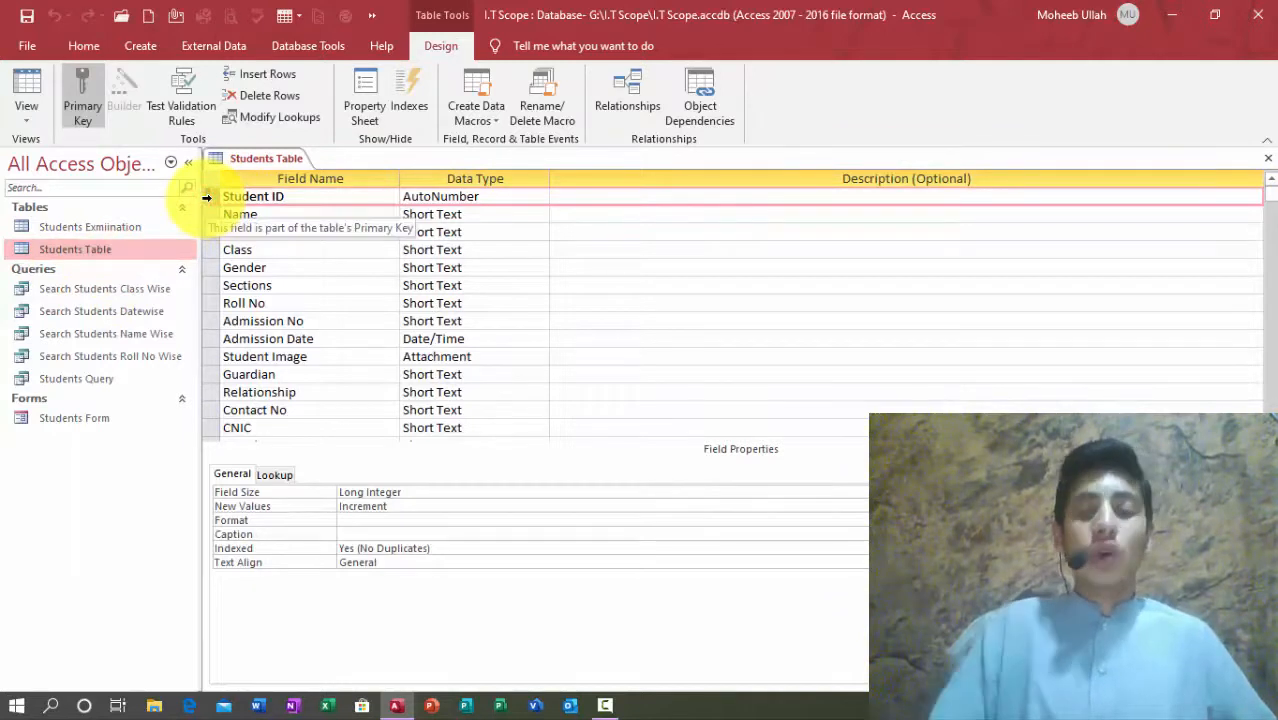
key(Delete)
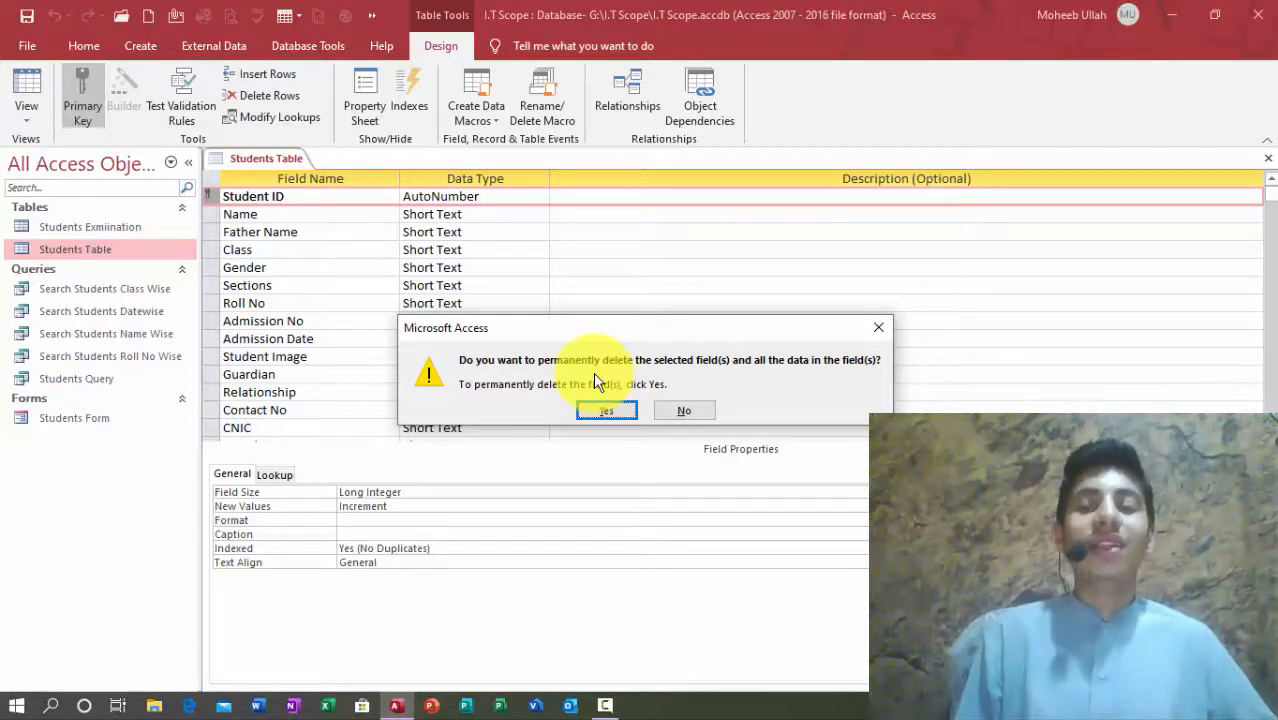
key(Return)
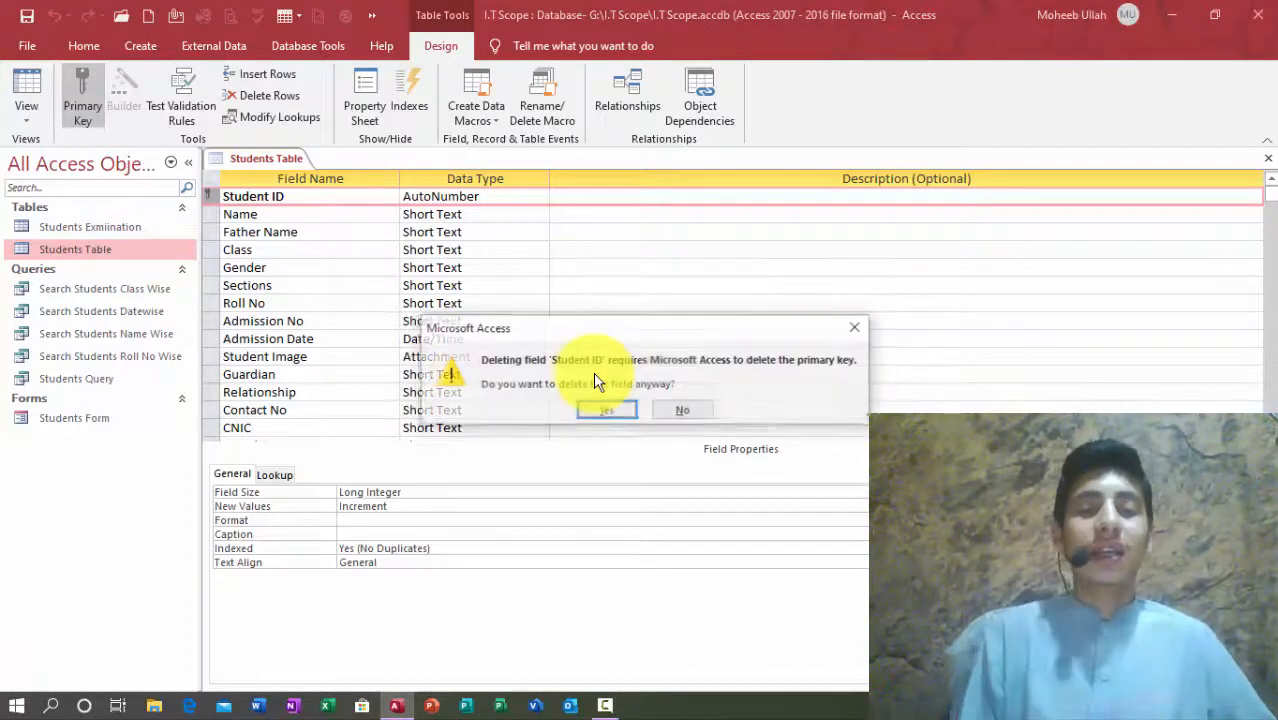
key(Return)
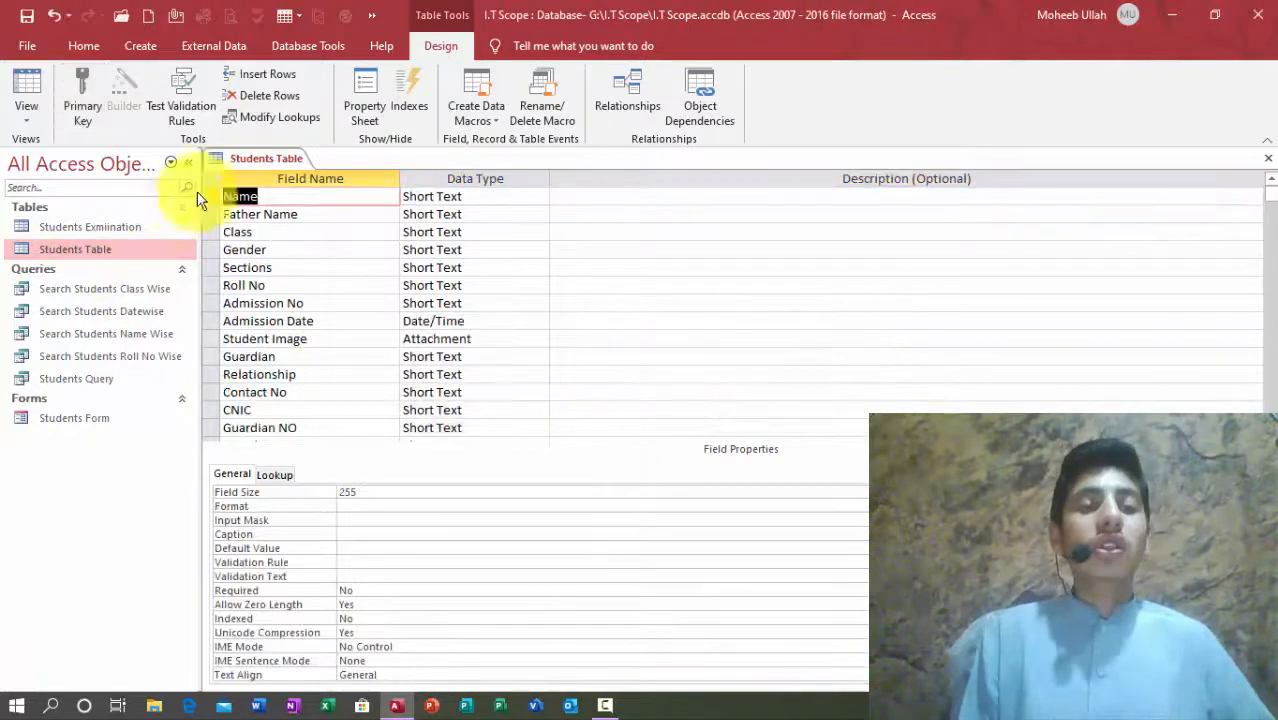
Step: Re-add Student ID as the first field, an AutoNumber primary key, and close the design
click(258, 74)
text(Student ID)
key(Tab)
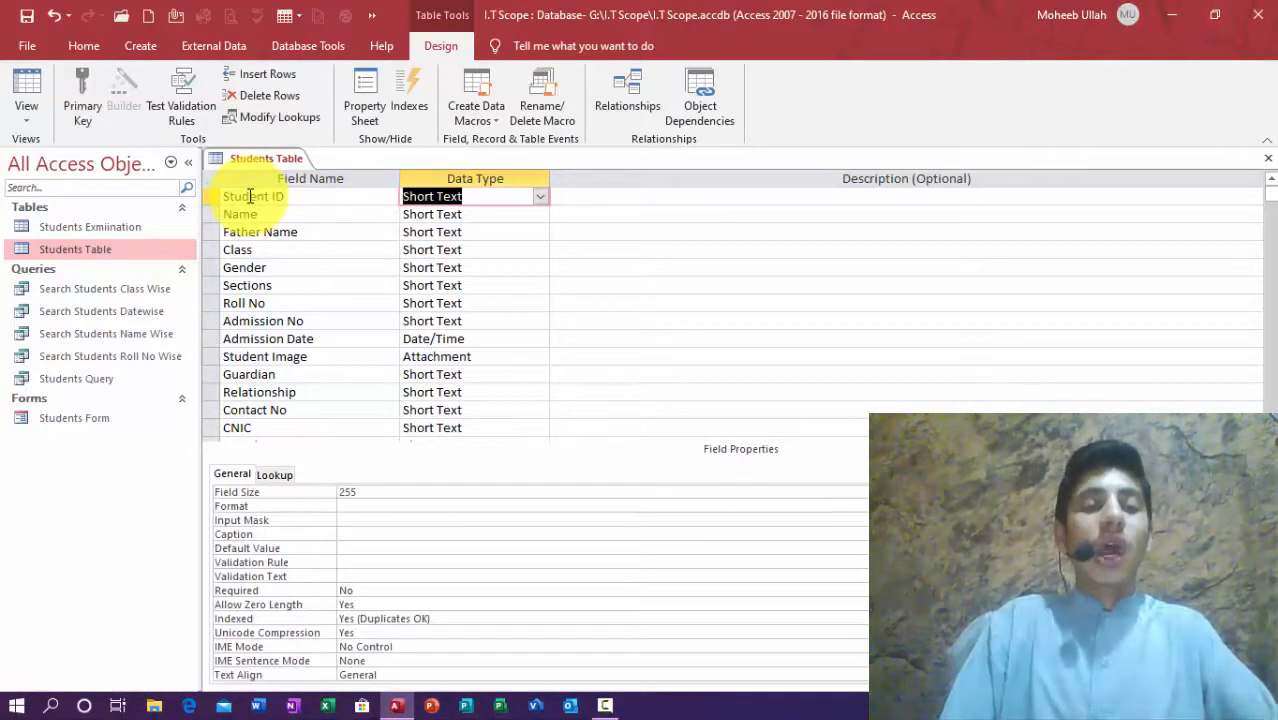
click(76, 95)
click(540, 196)
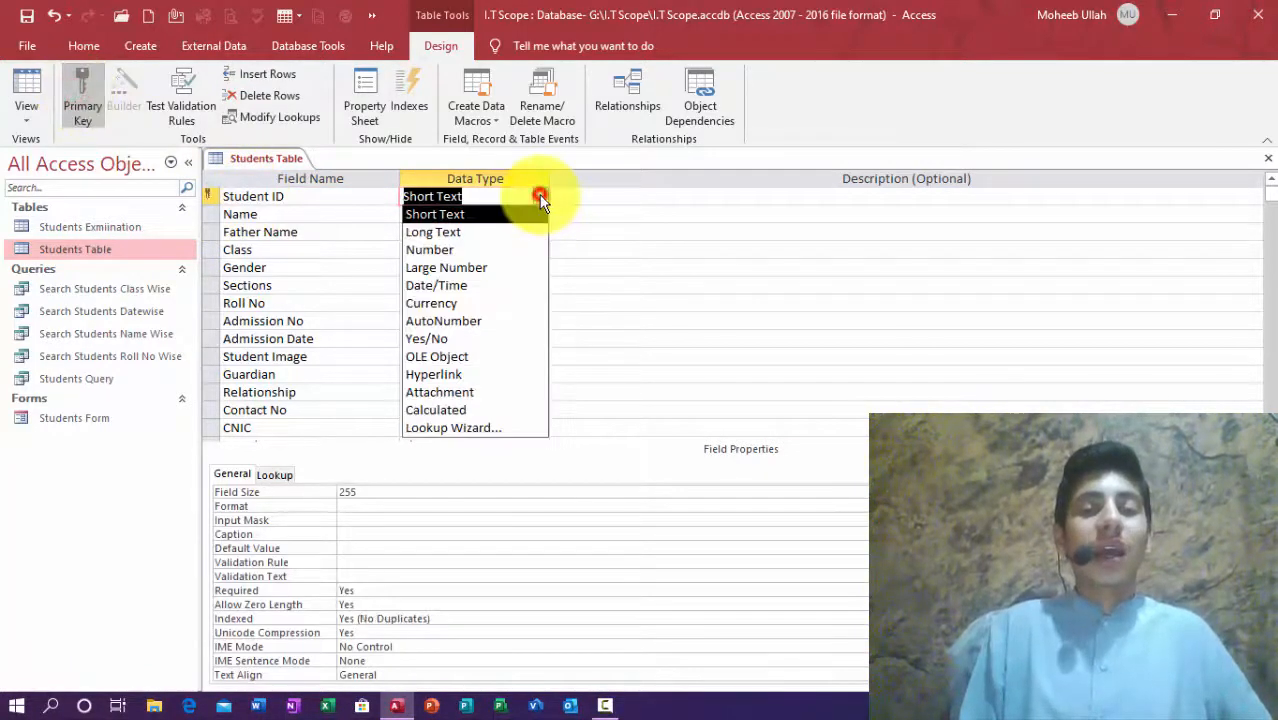
click(487, 321)
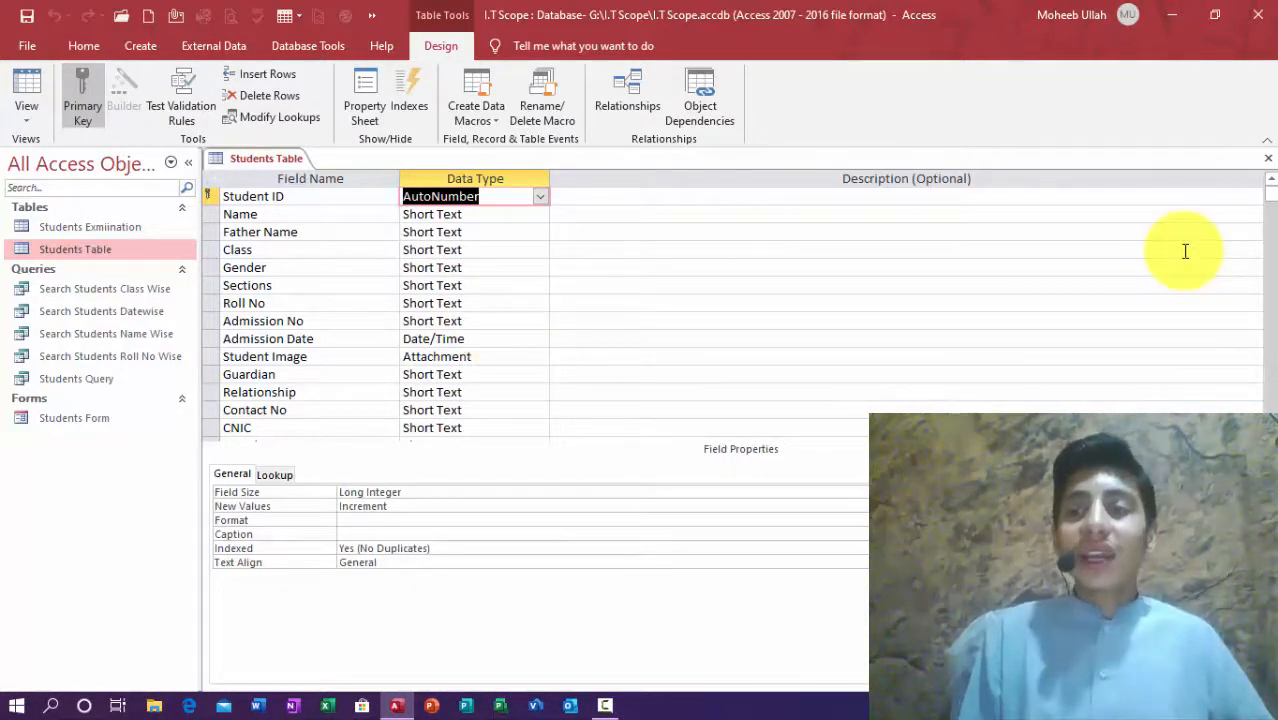
click(1266, 163)
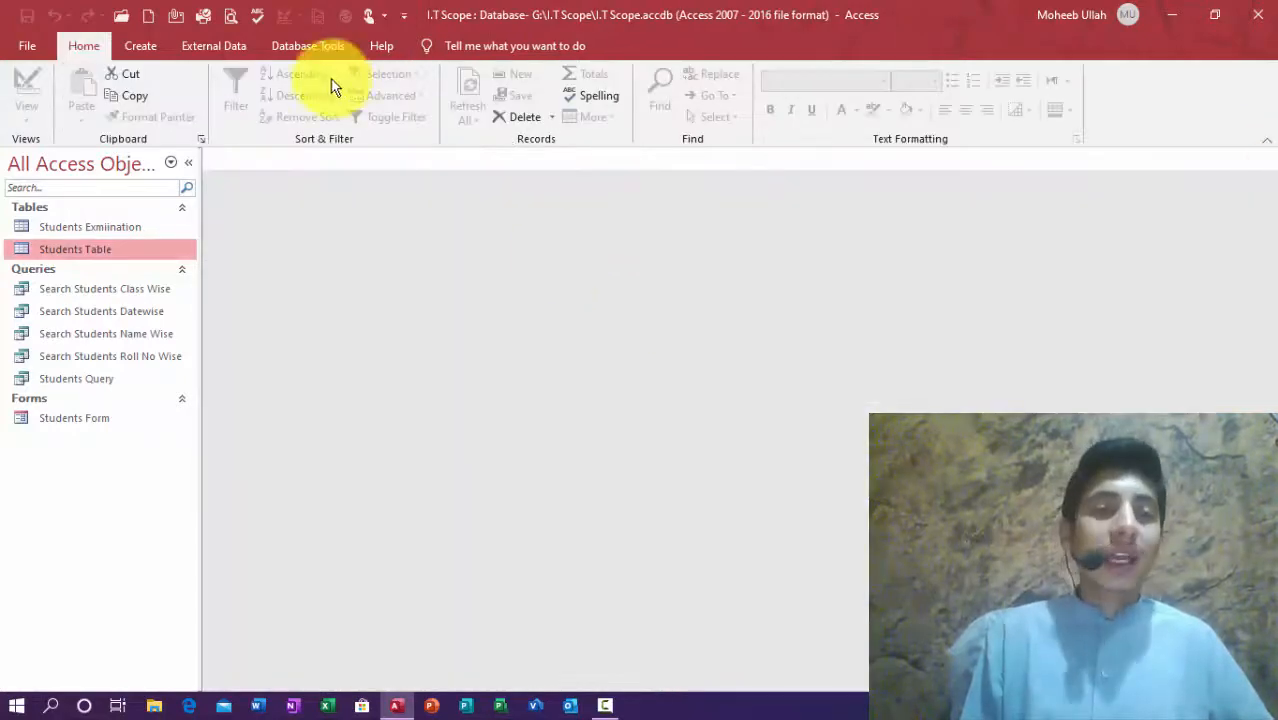
Step: Relate Students Table to Students Exmiination on Student ID, including all Students Table records, then close Relationships
click(294, 44)
click(240, 120)
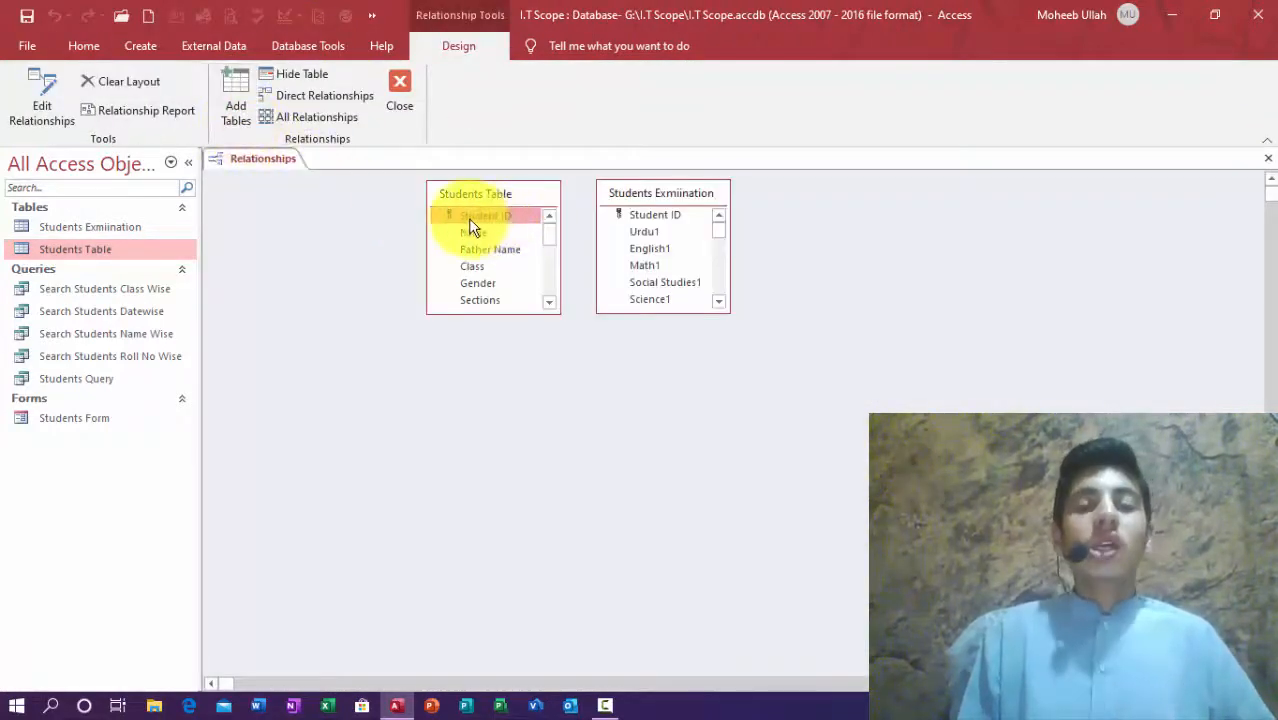
drag(467, 216, 662, 222)
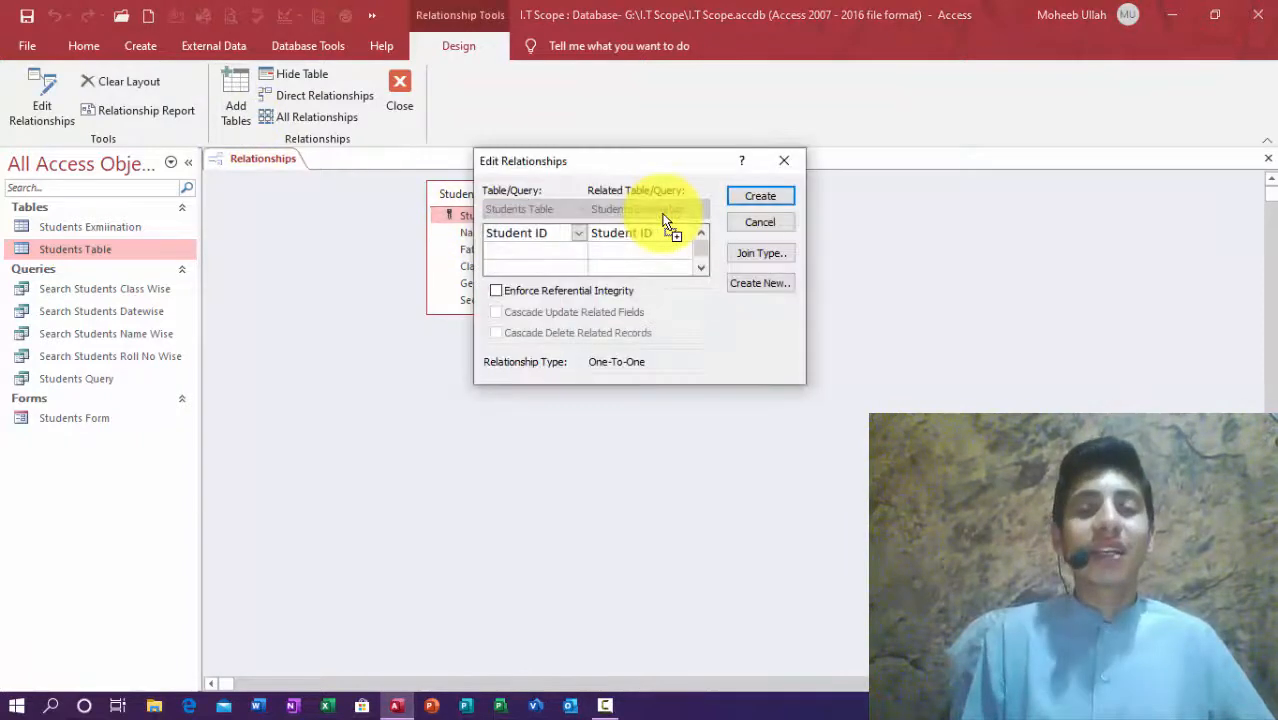
click(745, 254)
click(485, 242)
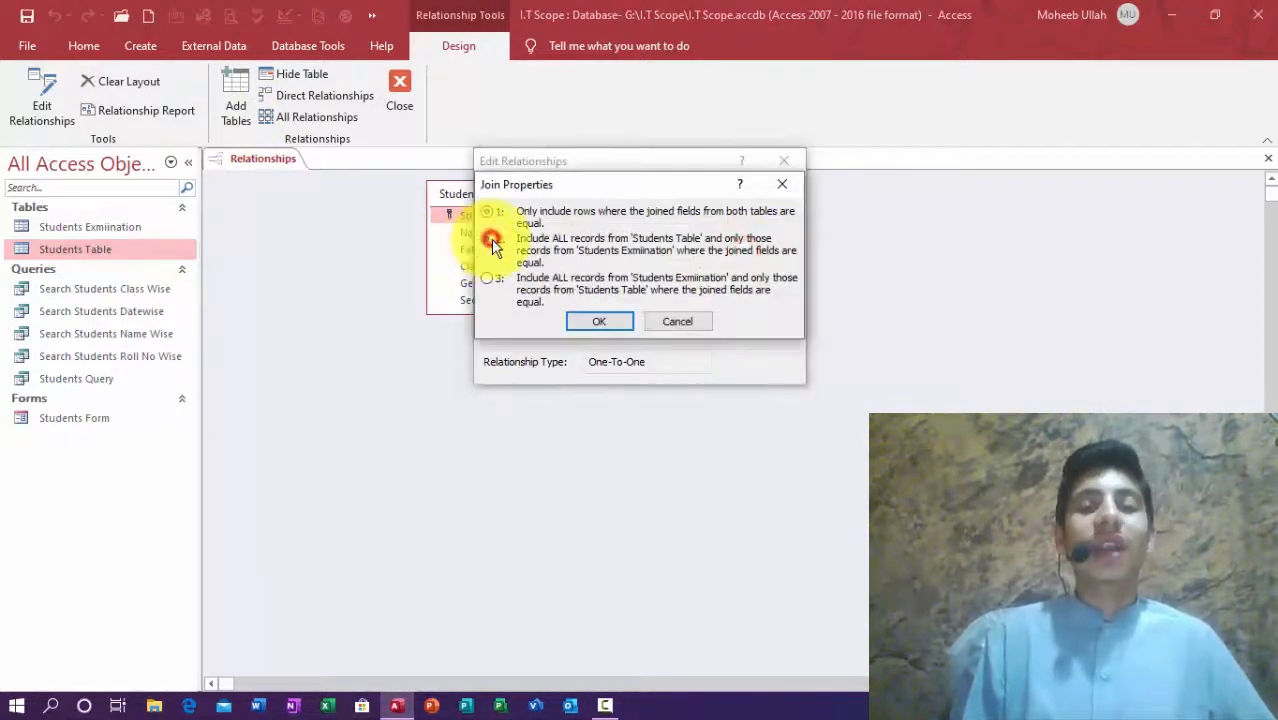
click(591, 321)
click(760, 196)
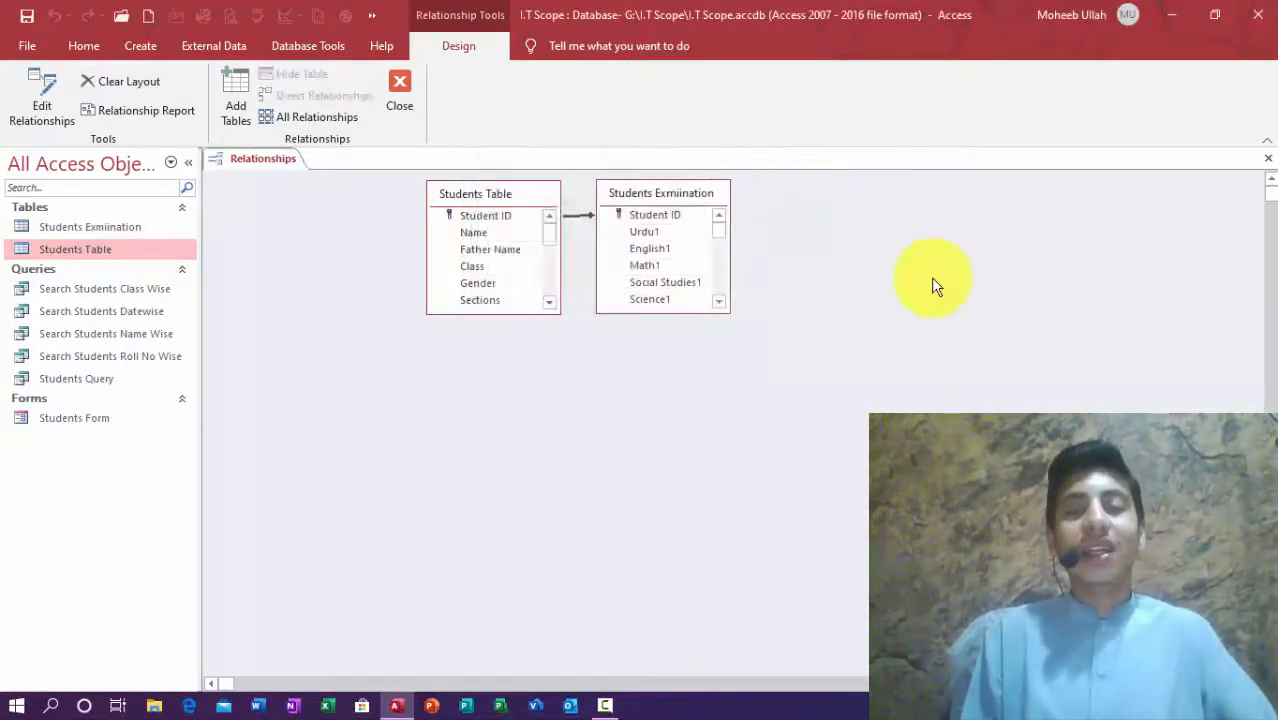
click(1268, 158)
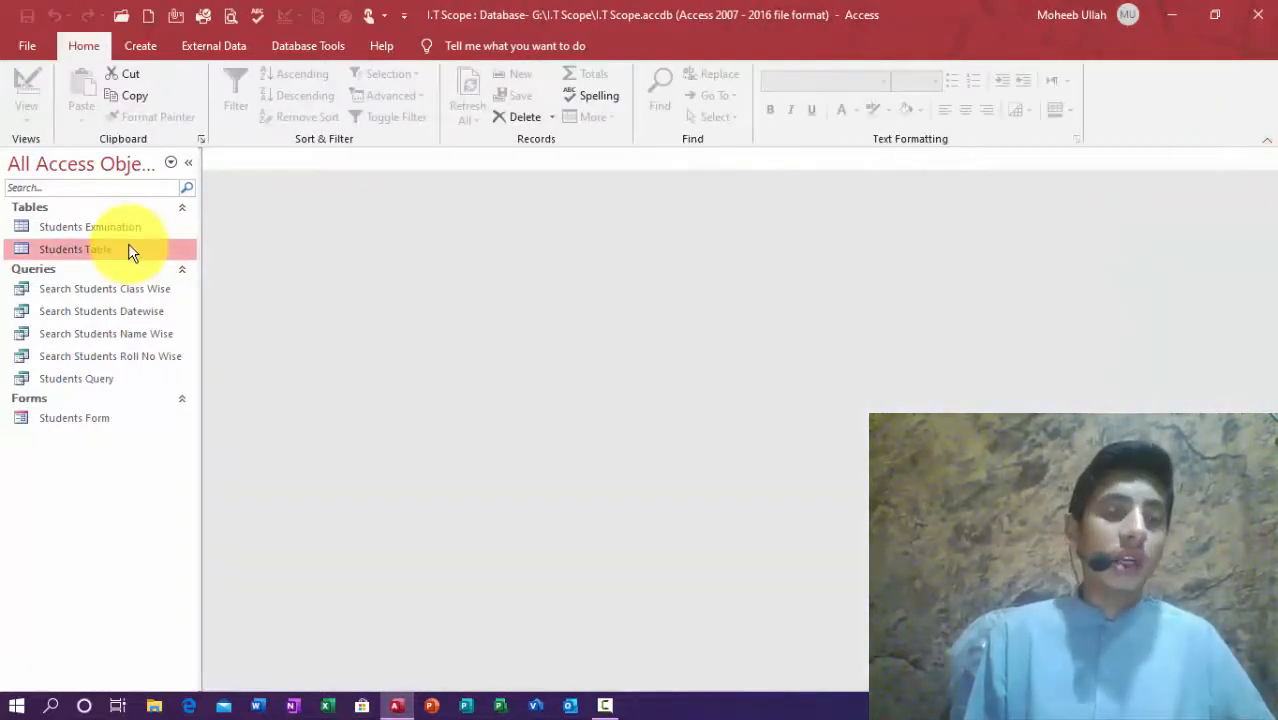
Step: Open the Students Table datasheet and select the second student's name text
double_click(128, 248)
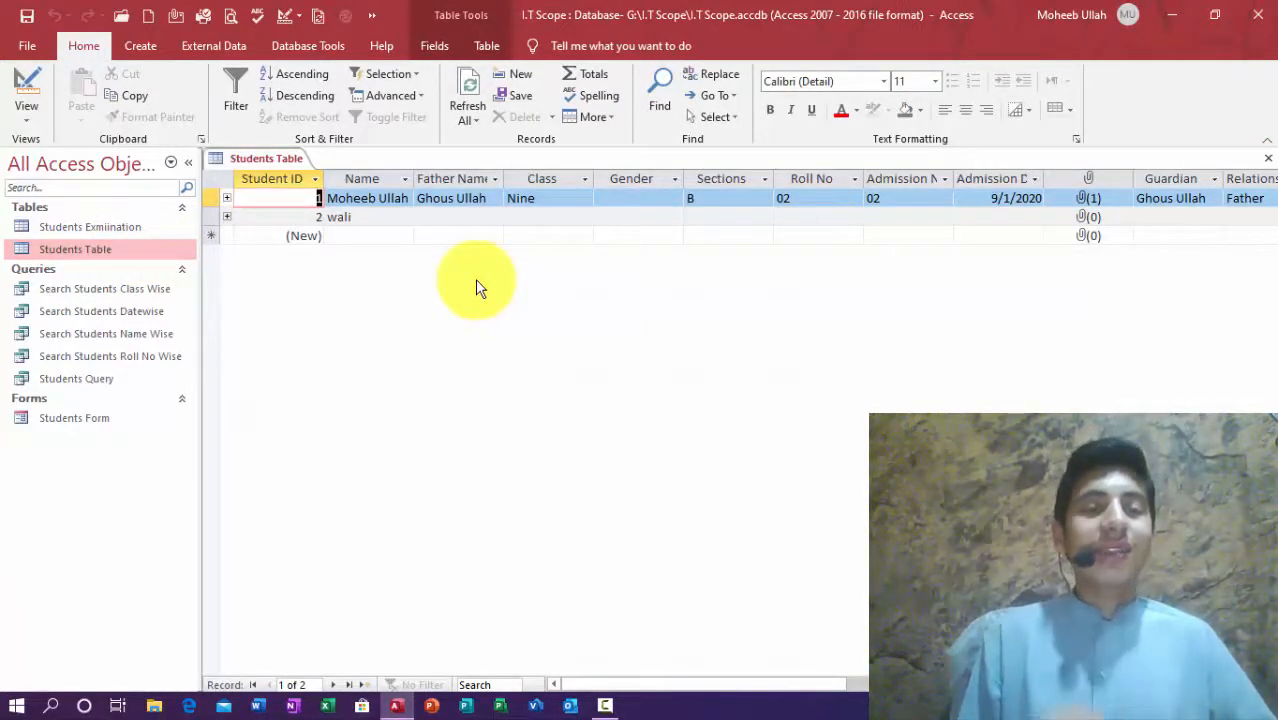
click(346, 206)
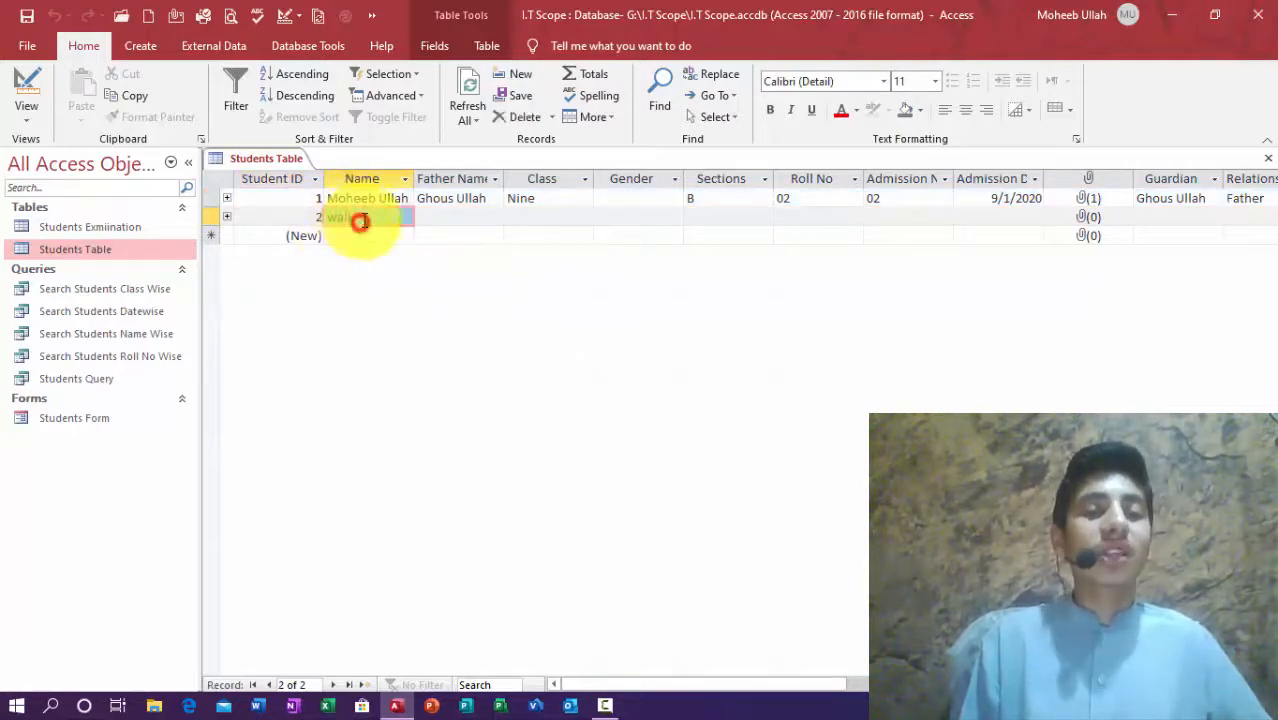
click(364, 215)
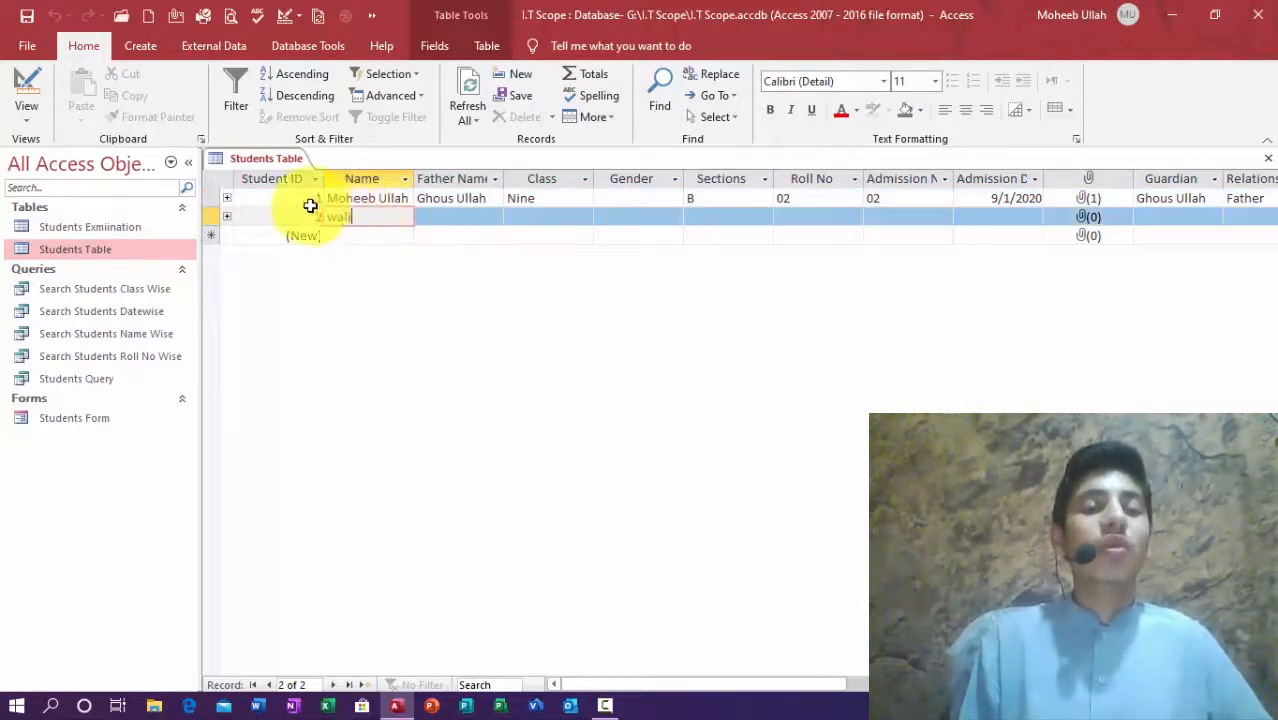
click(340, 199)
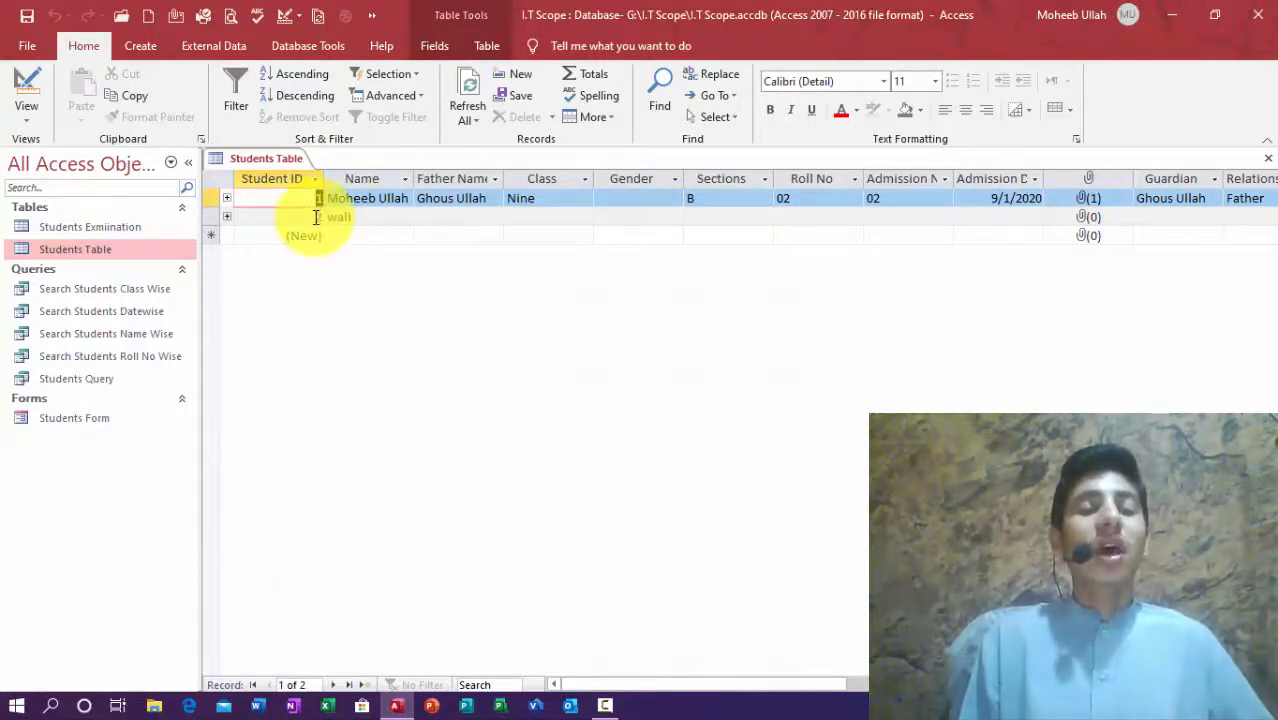
click(316, 218)
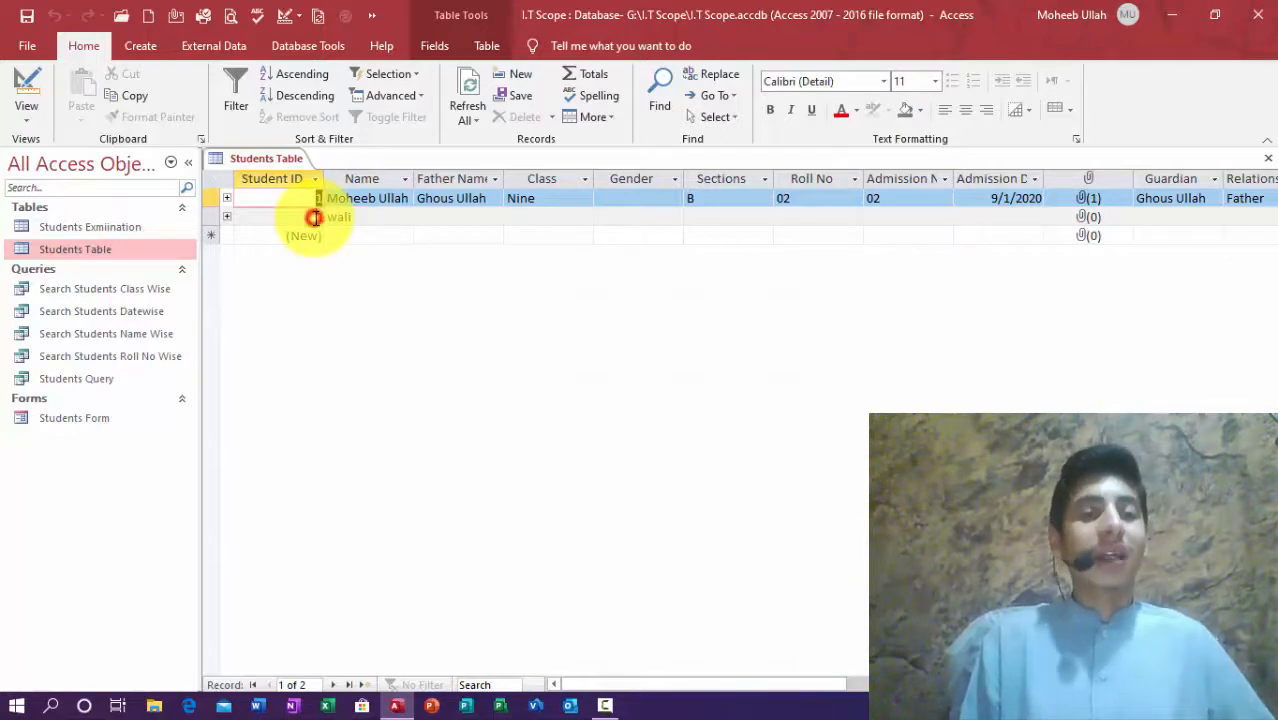
click(369, 218)
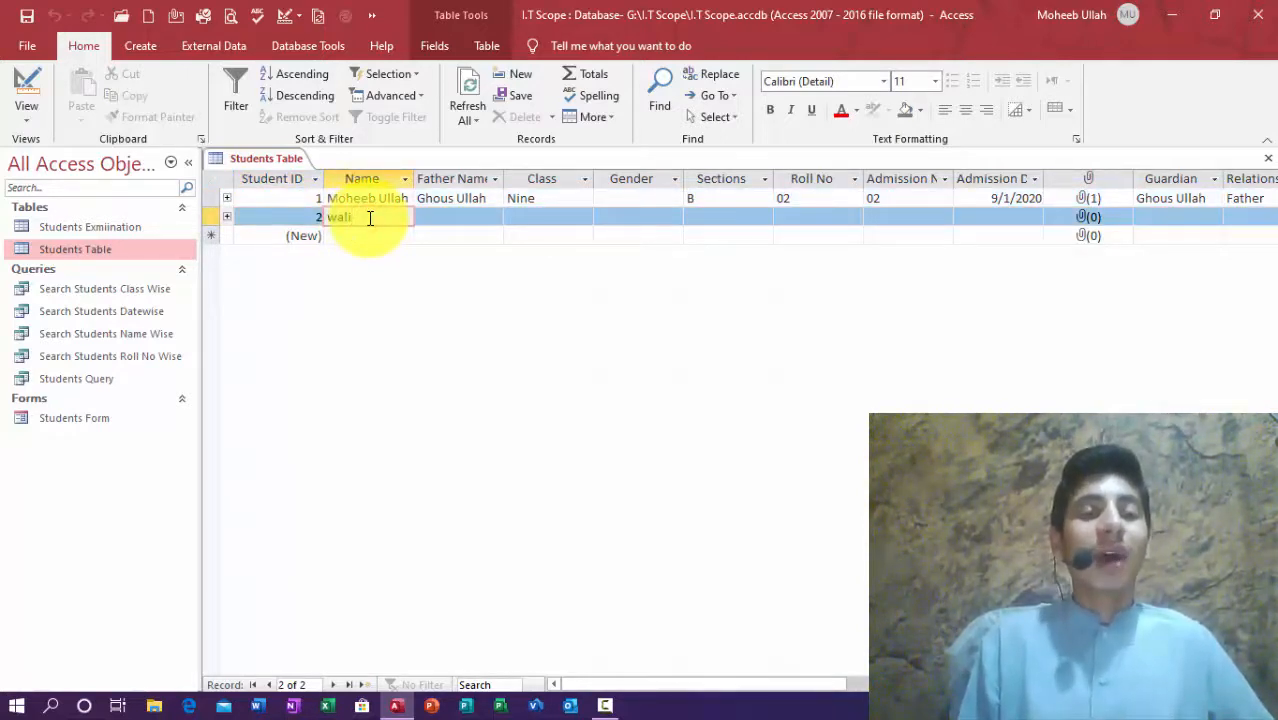
drag(367, 218, 314, 217)
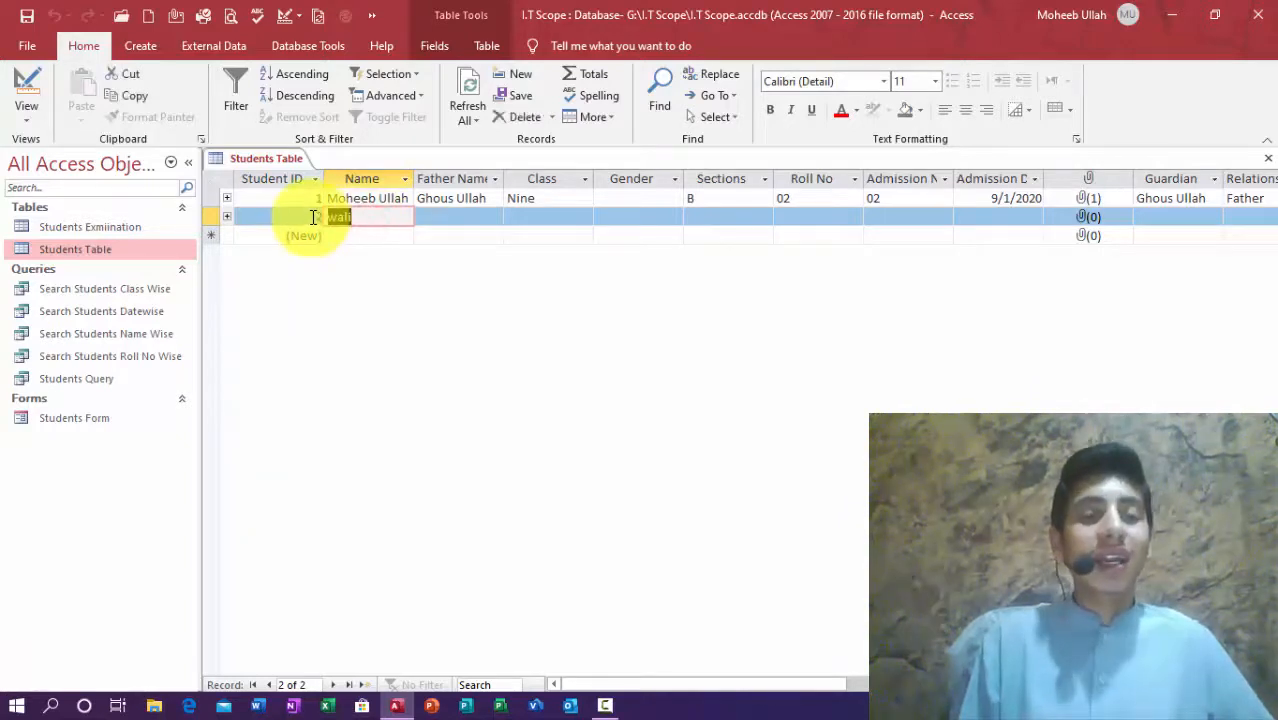
click(302, 197)
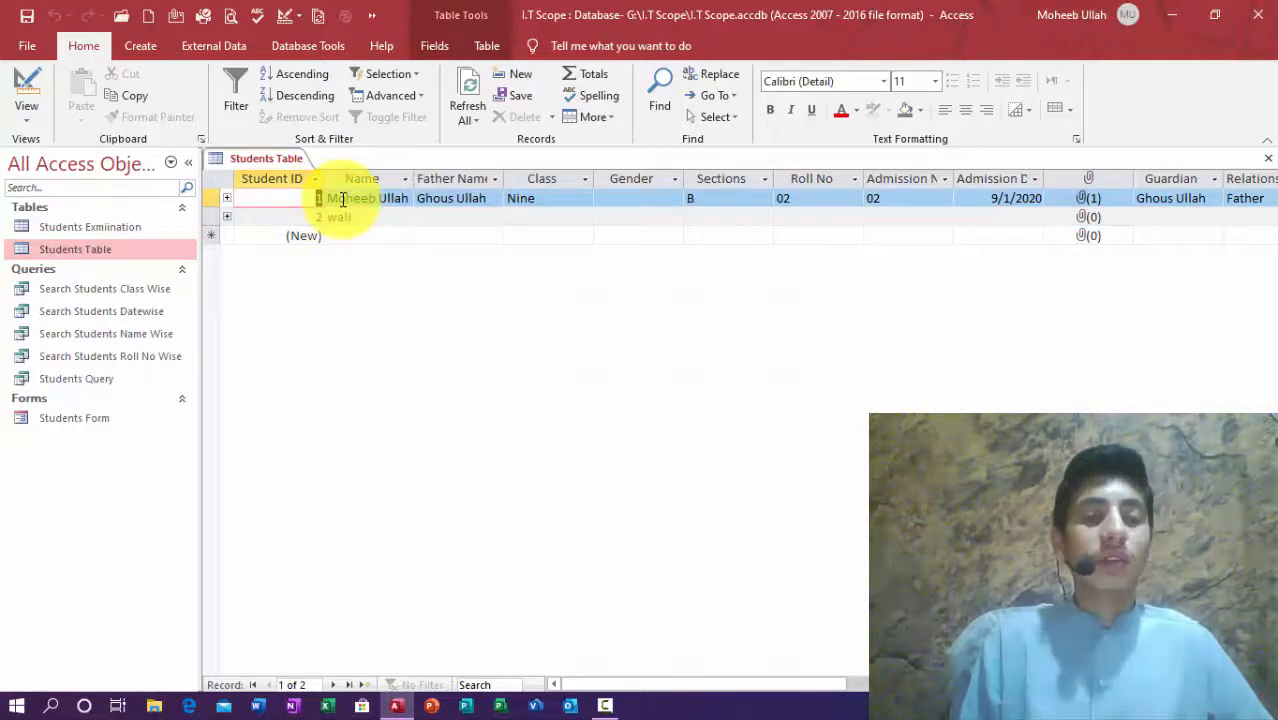
Step: Enter the second student's father's name and set their class to Nine
click(447, 219)
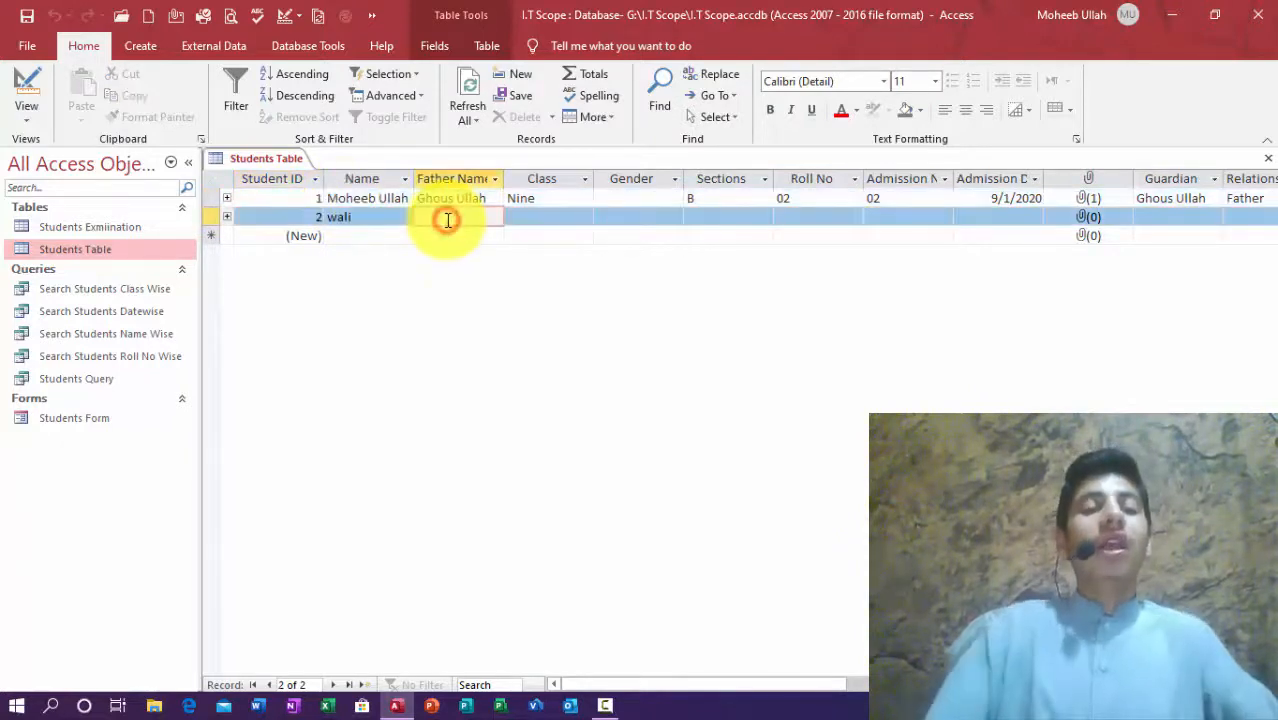
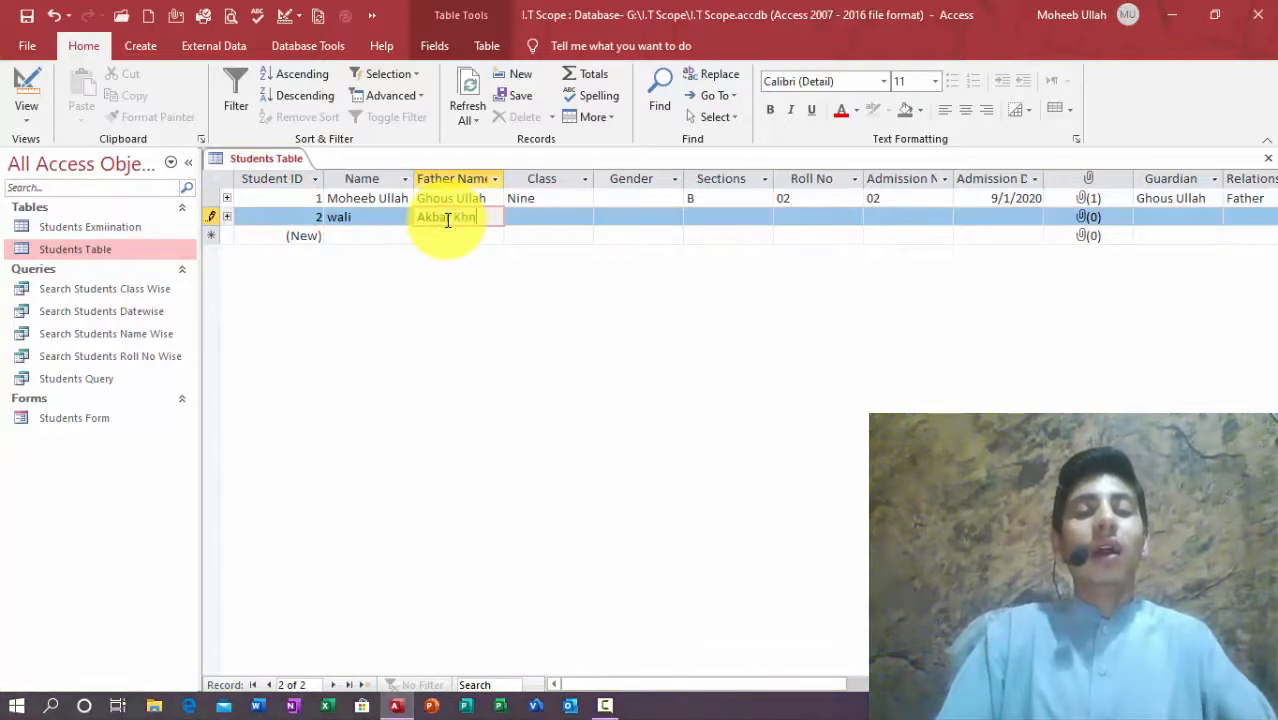
key(Tab)
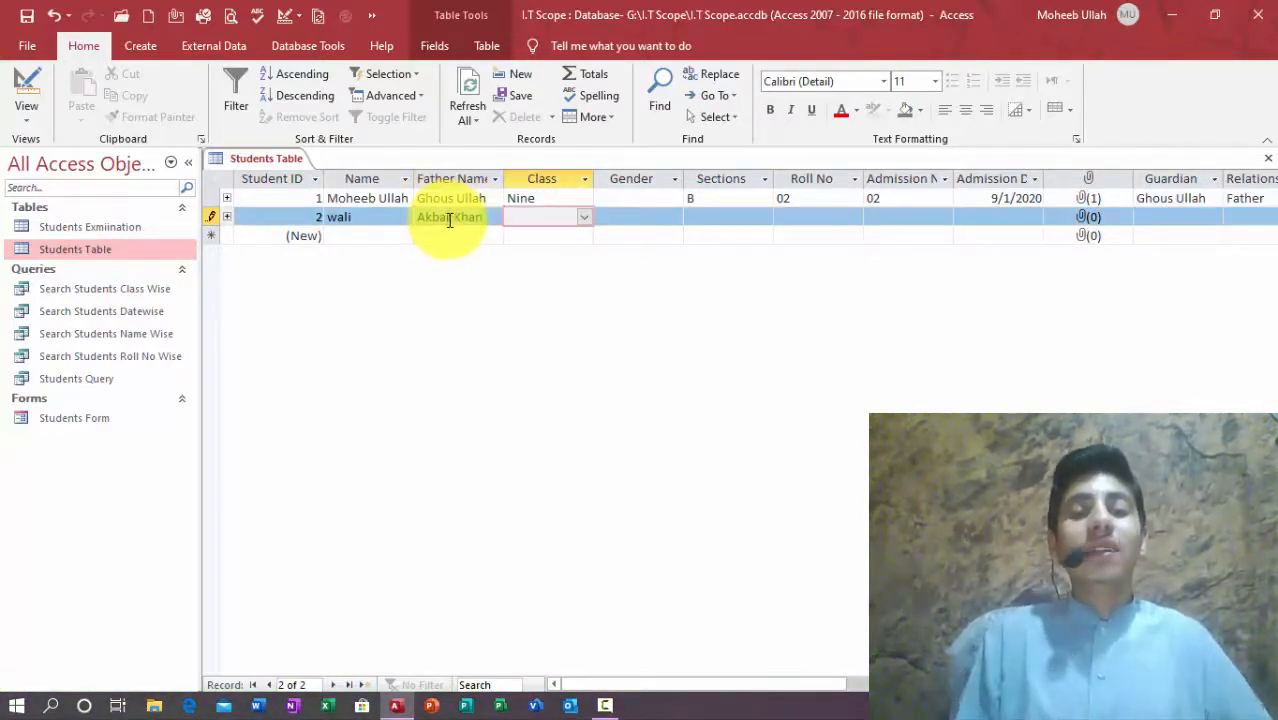
click(584, 218)
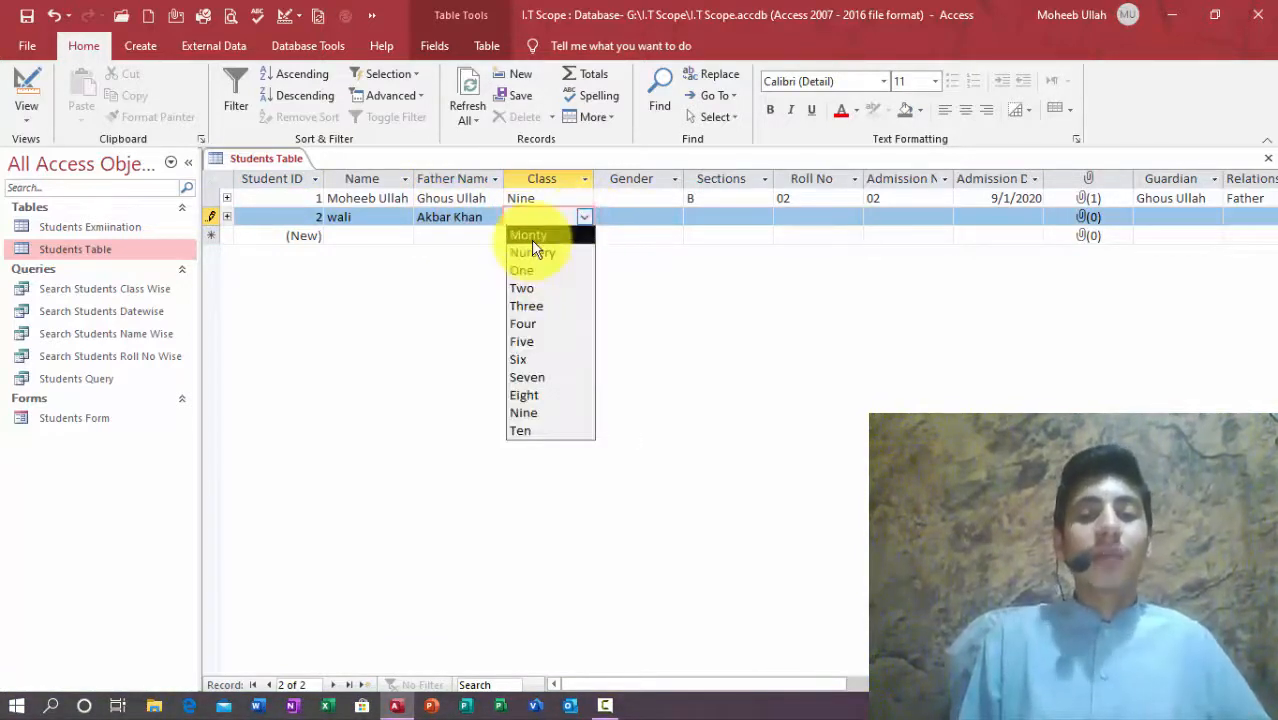
click(530, 430)
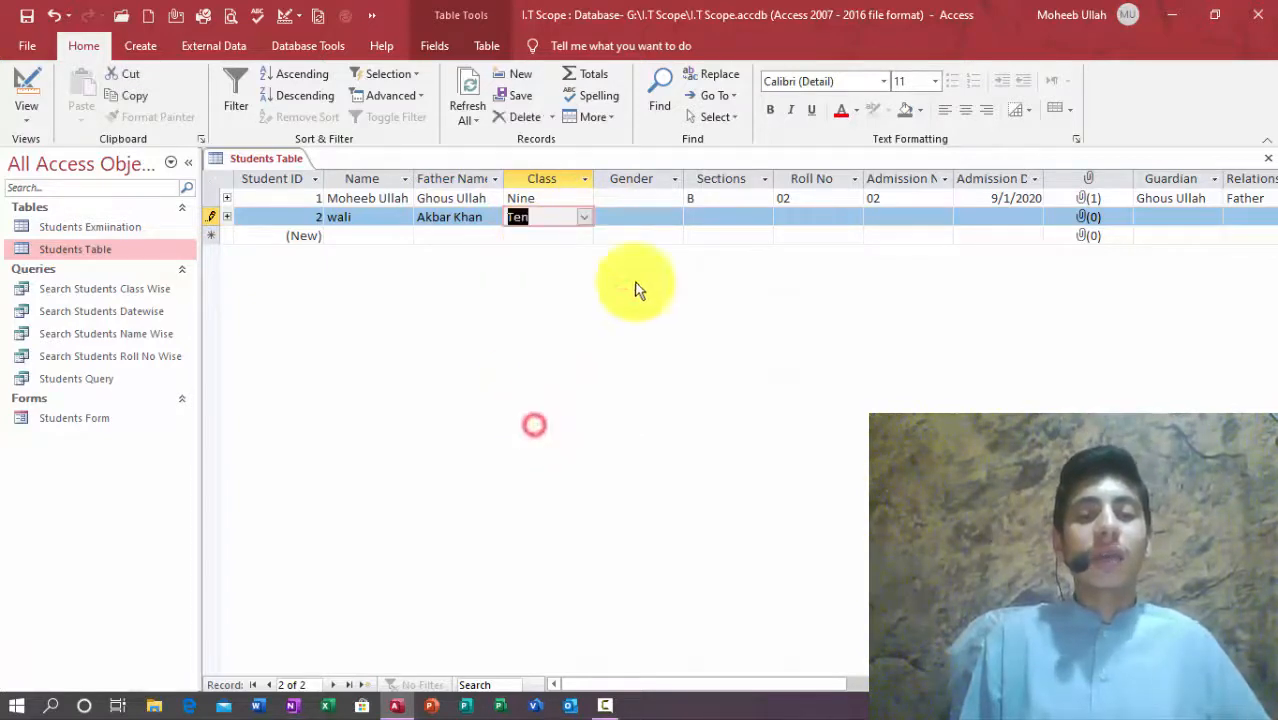
click(584, 217)
click(530, 414)
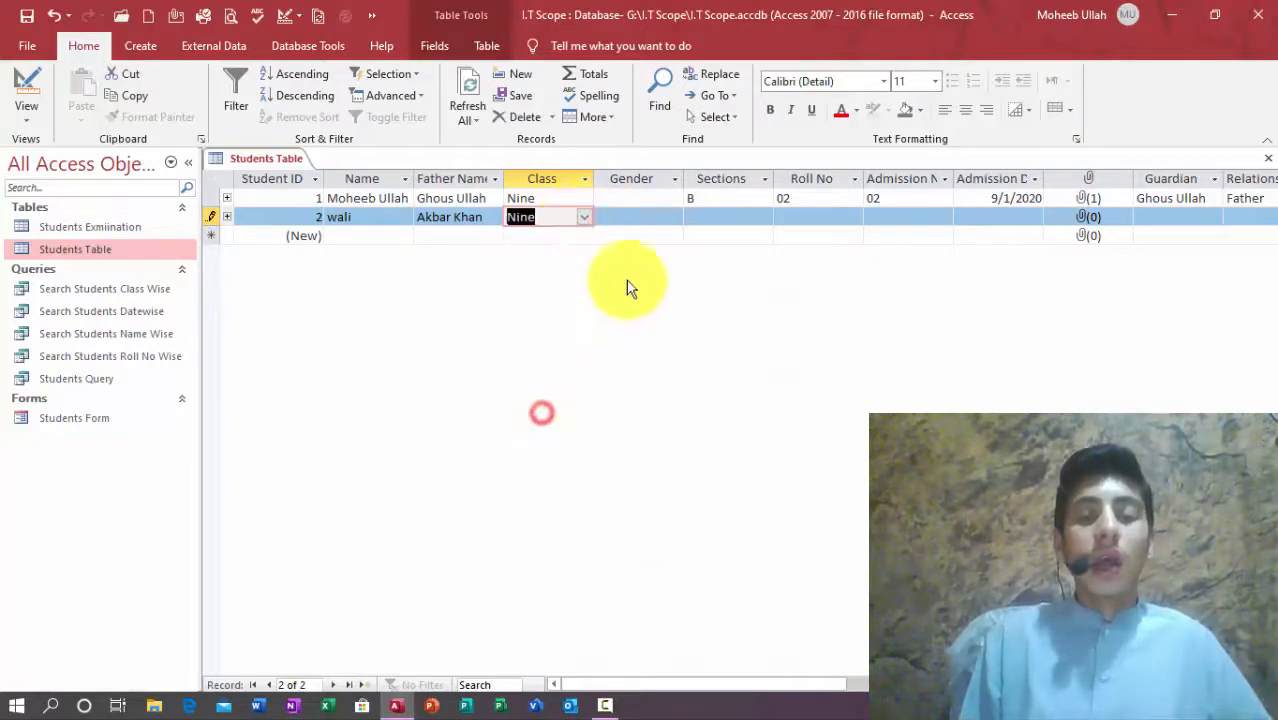
Step: Set both students' gender to Male and the second student's section to B
click(636, 214)
click(677, 198)
click(675, 198)
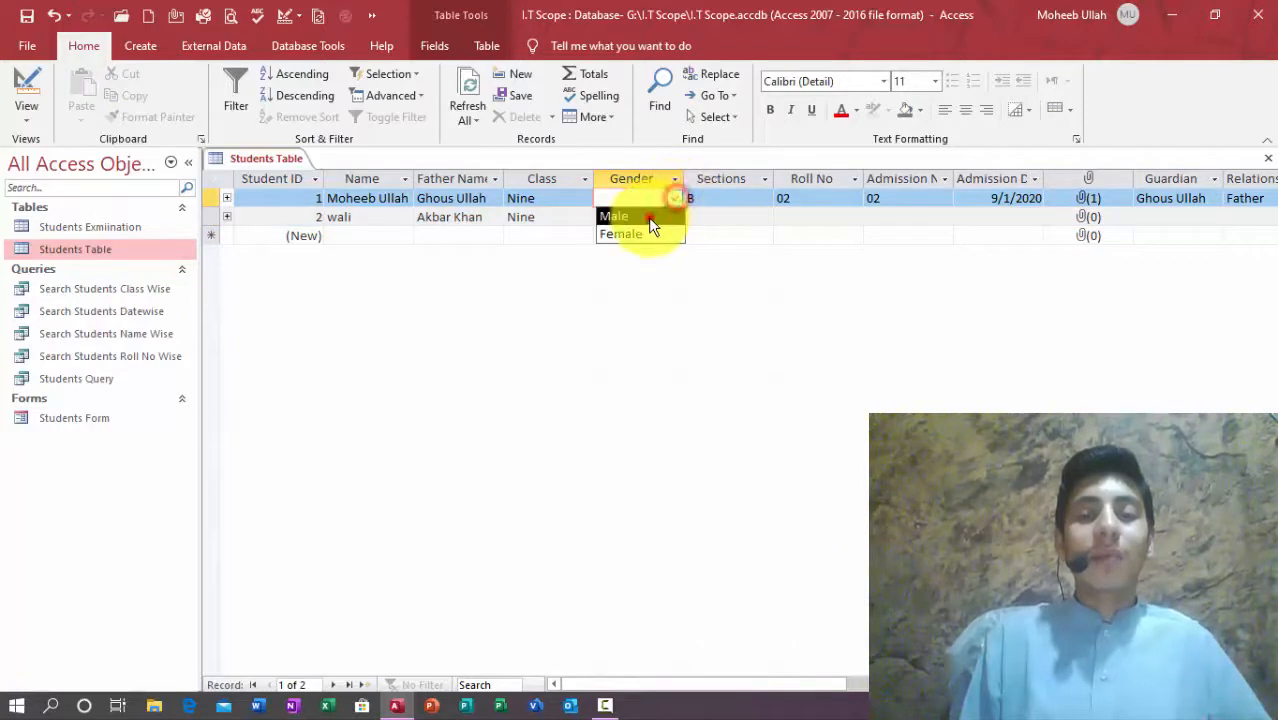
click(648, 218)
click(648, 220)
click(675, 217)
click(640, 231)
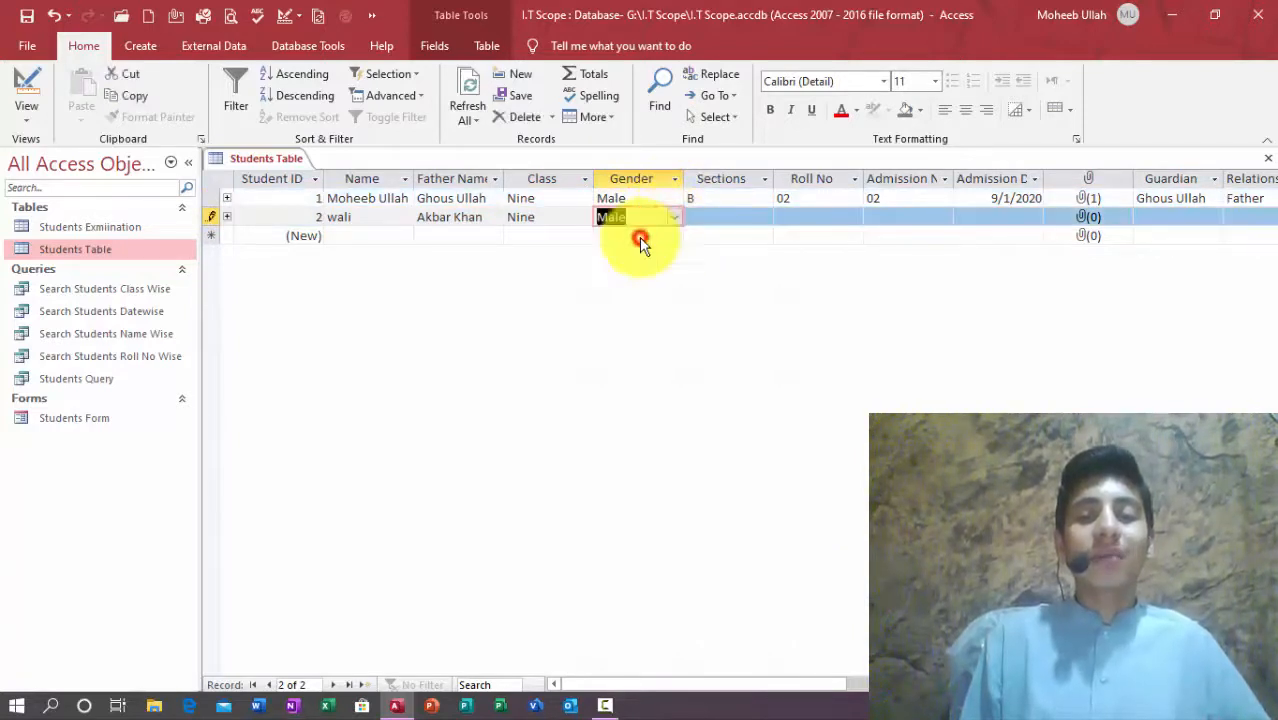
click(726, 225)
click(708, 218)
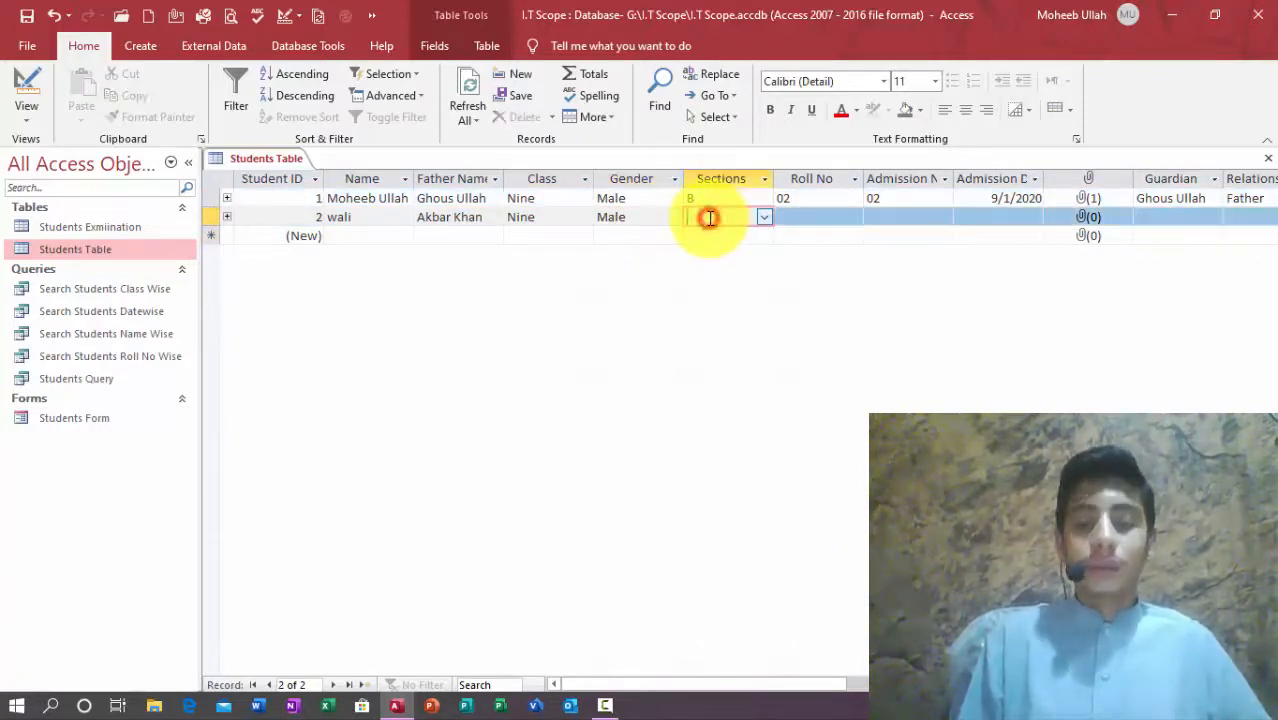
text(B)
key(Tab)
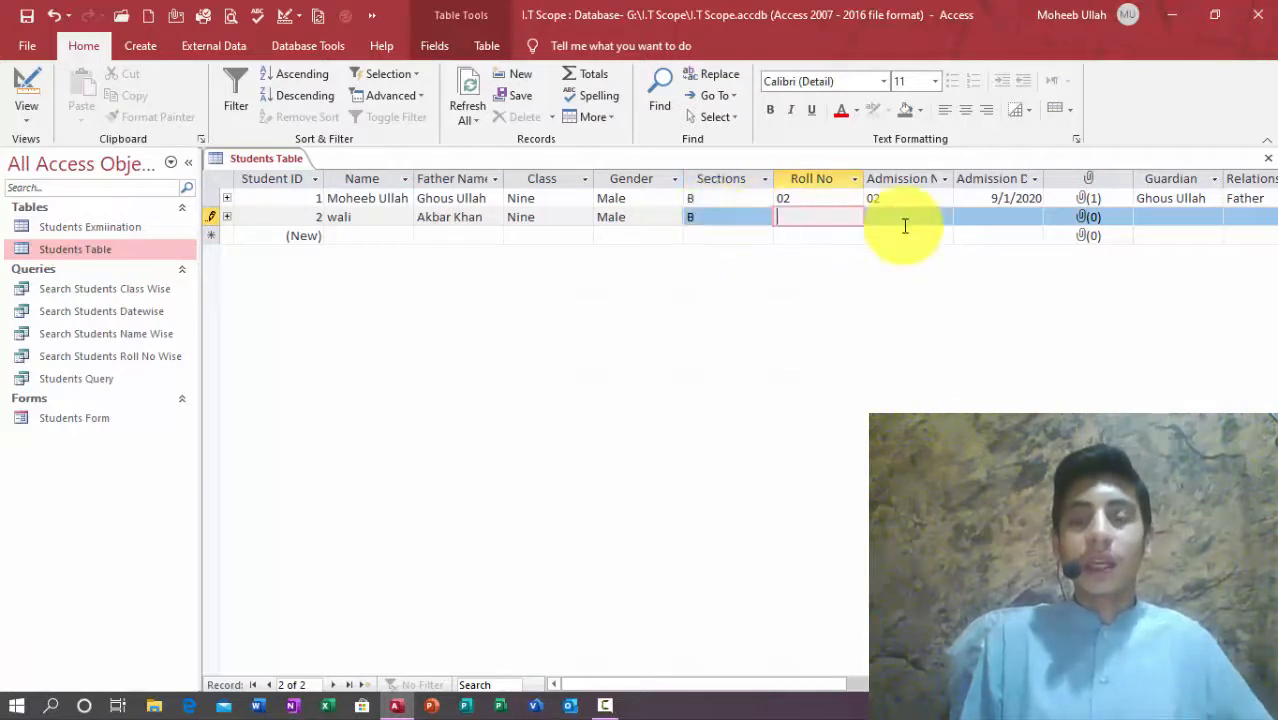
Step: Give students 1 and 2 roll numbers 01 and 02 and admission numbers 01 and 02
click(822, 199)
key(BackSpace)
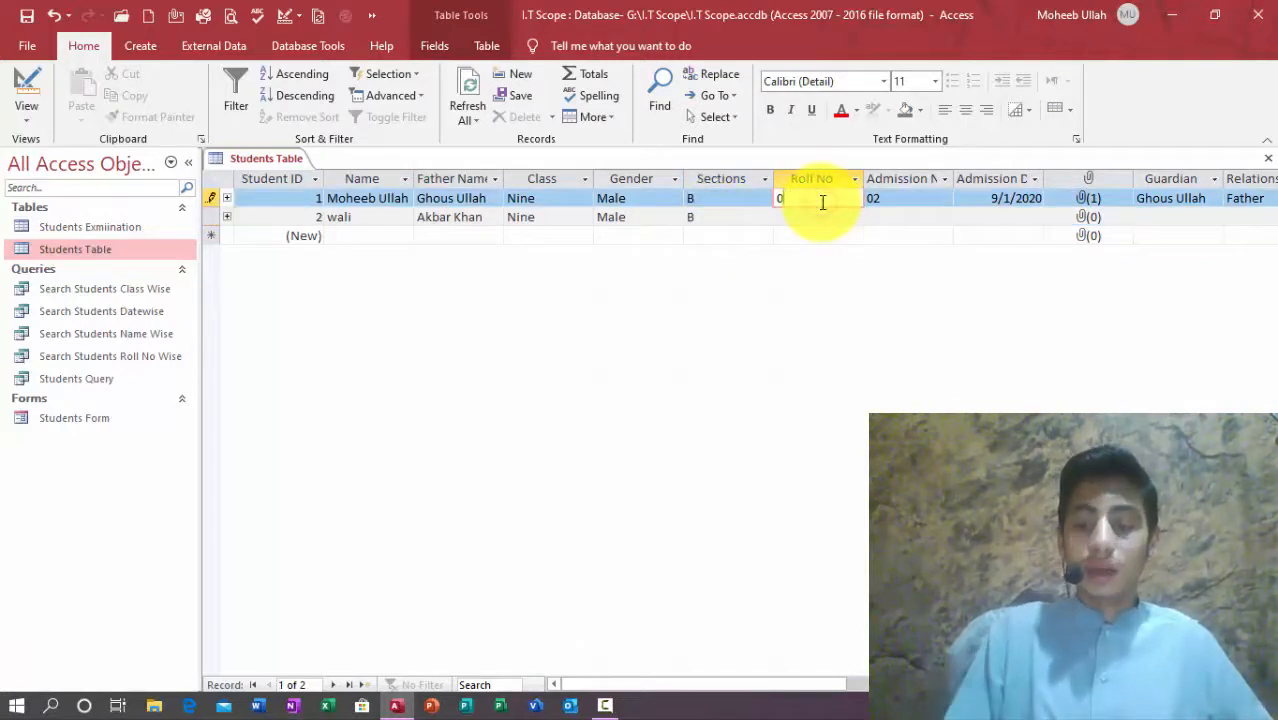
key(Down)
text(02)
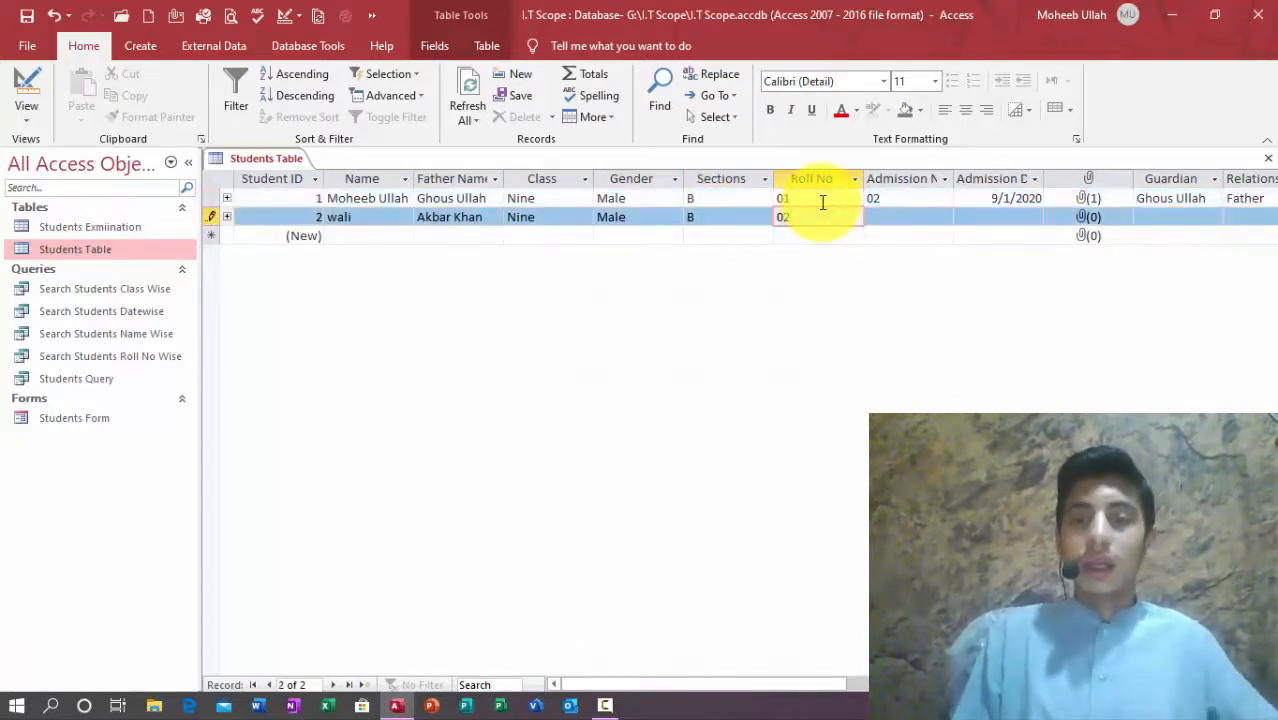
key(Tab)
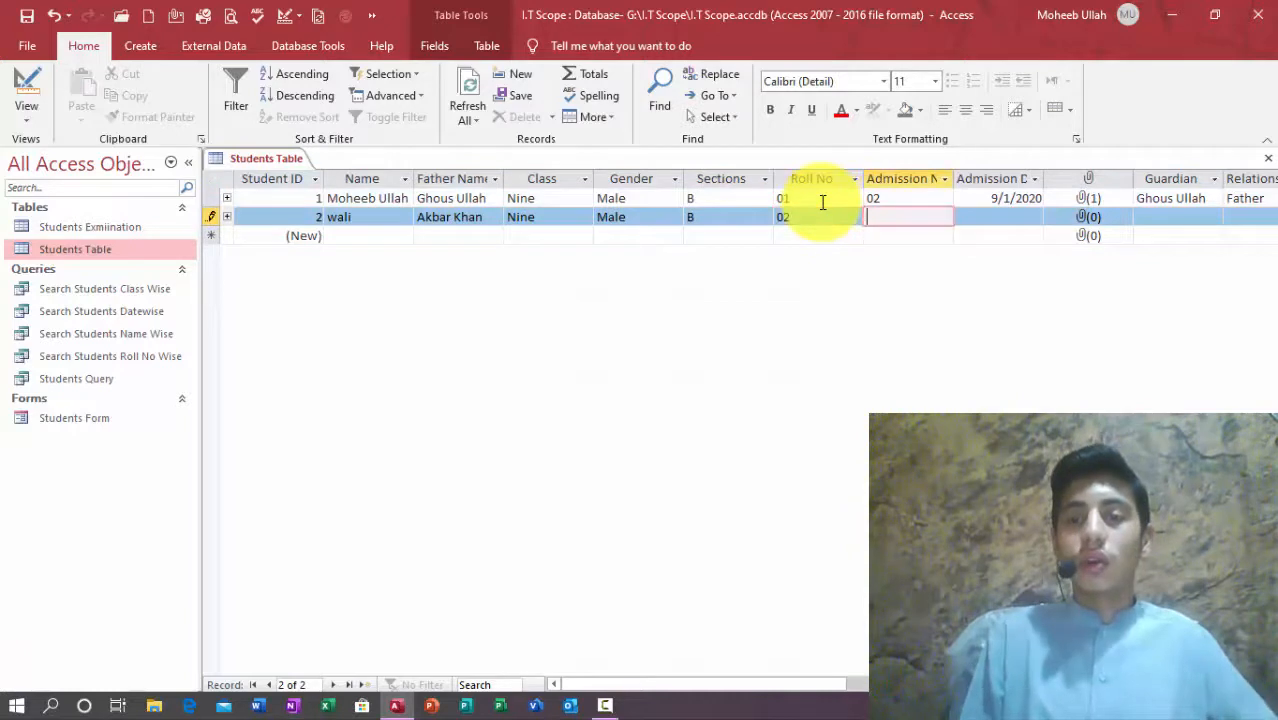
click(890, 207)
key(Up)
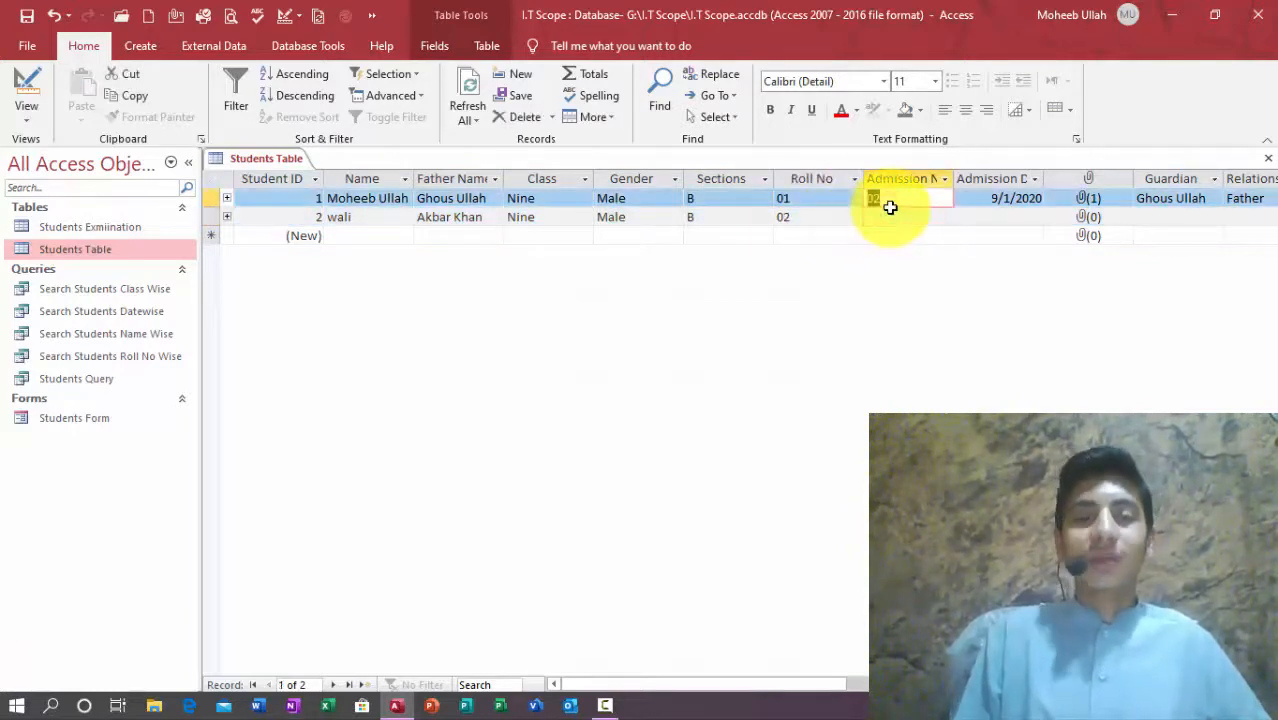
text(01)
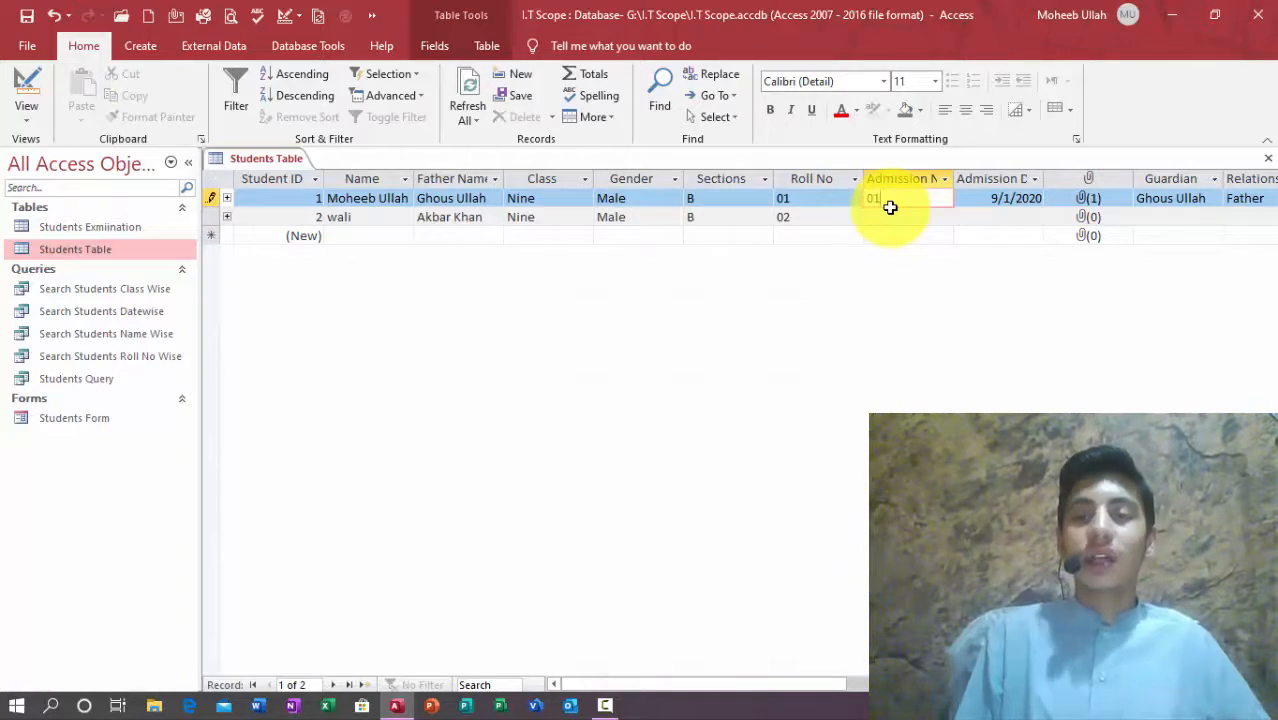
key(Down)
text(02)
key(Tab)
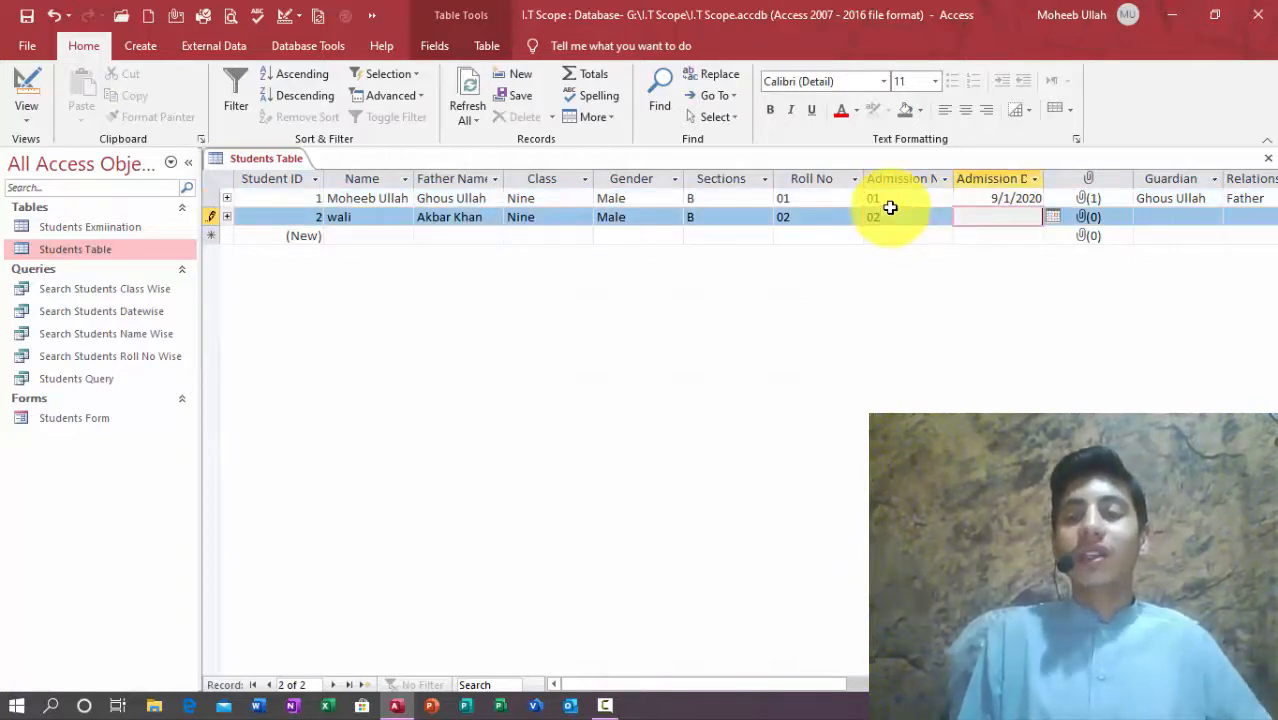
Step: Pick today's date, 9/2/2020, as the second student's admission date
click(1052, 219)
click(1040, 218)
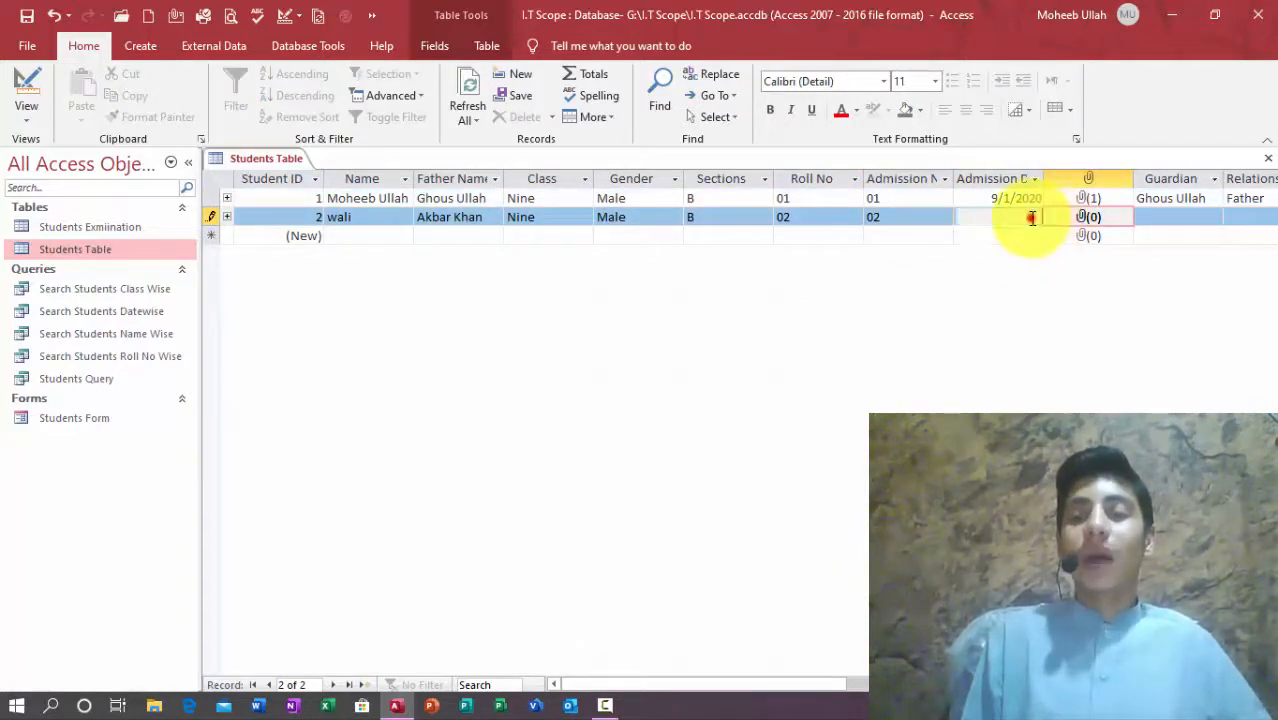
click(1052, 216)
click(973, 367)
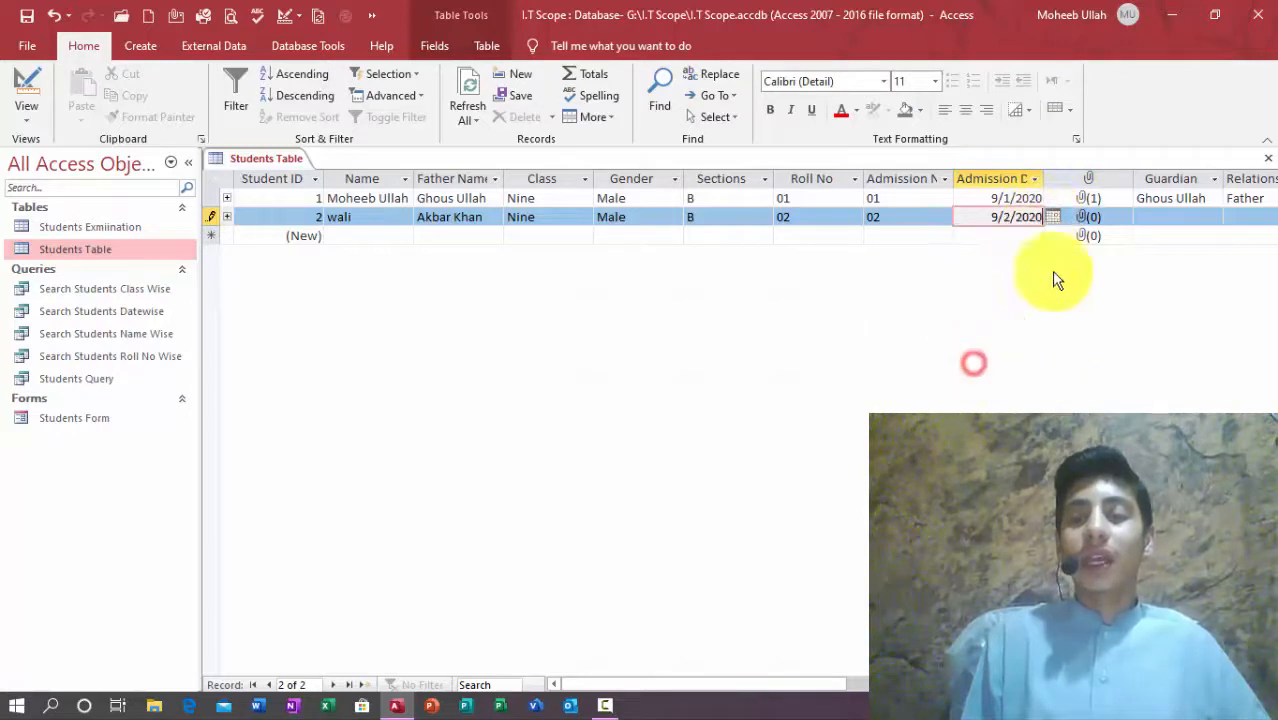
click(1188, 217)
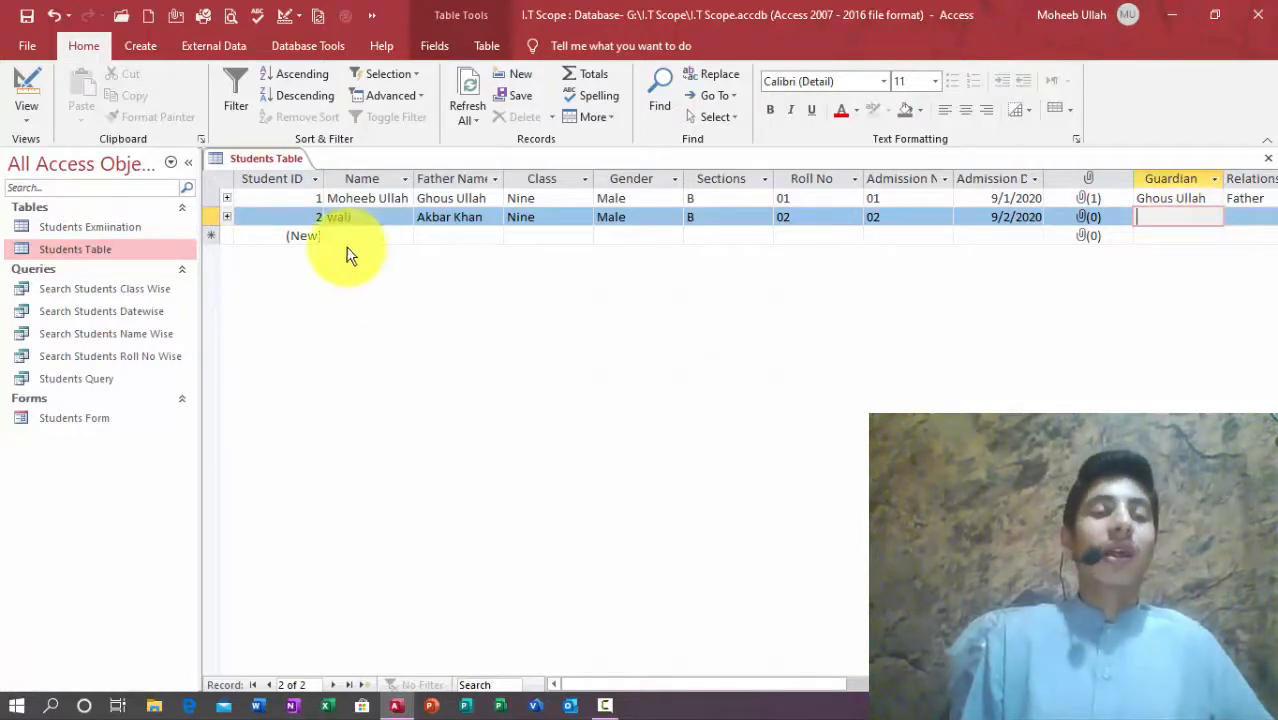
Step: Expand and collapse each student's exam marks subdatasheet to check them
click(227, 216)
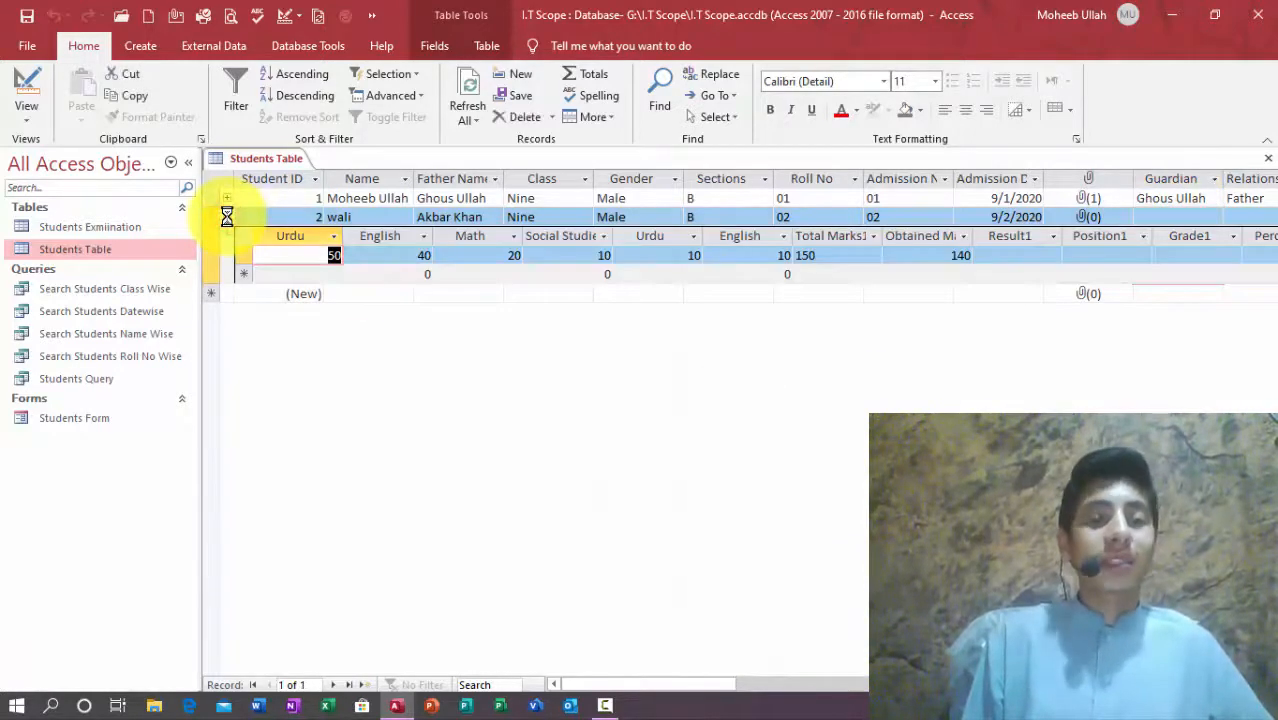
click(227, 216)
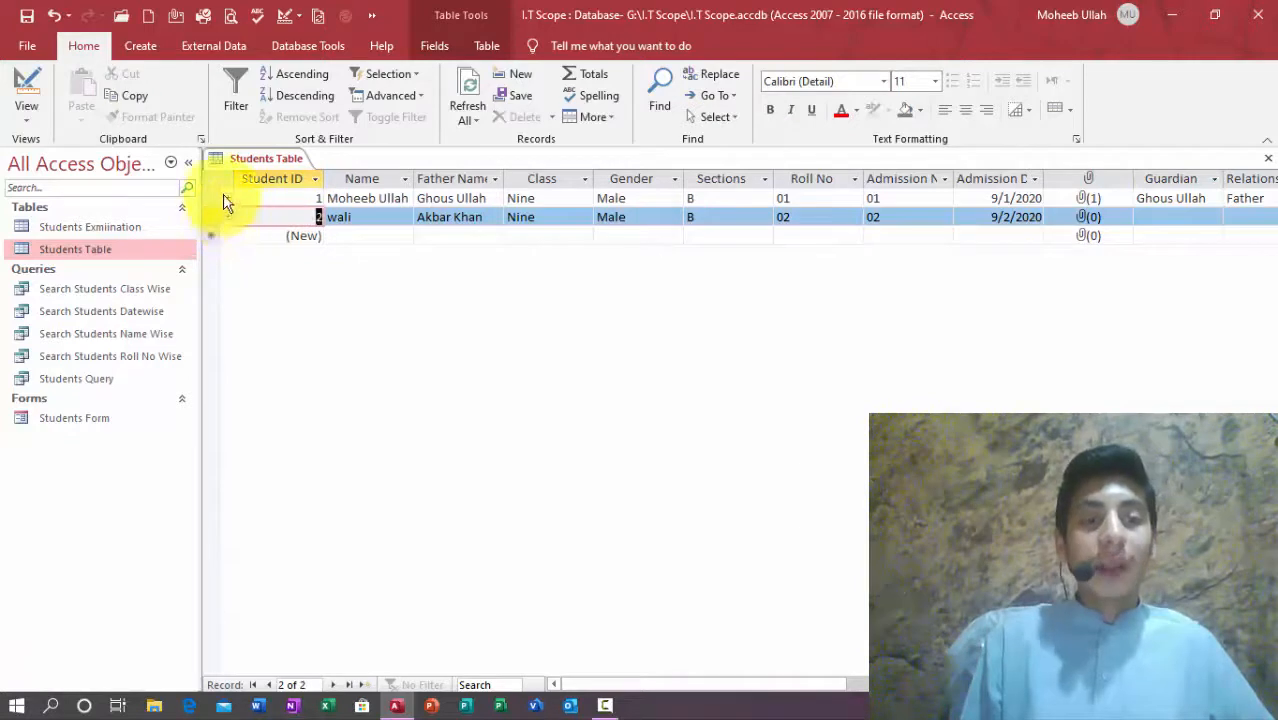
click(227, 198)
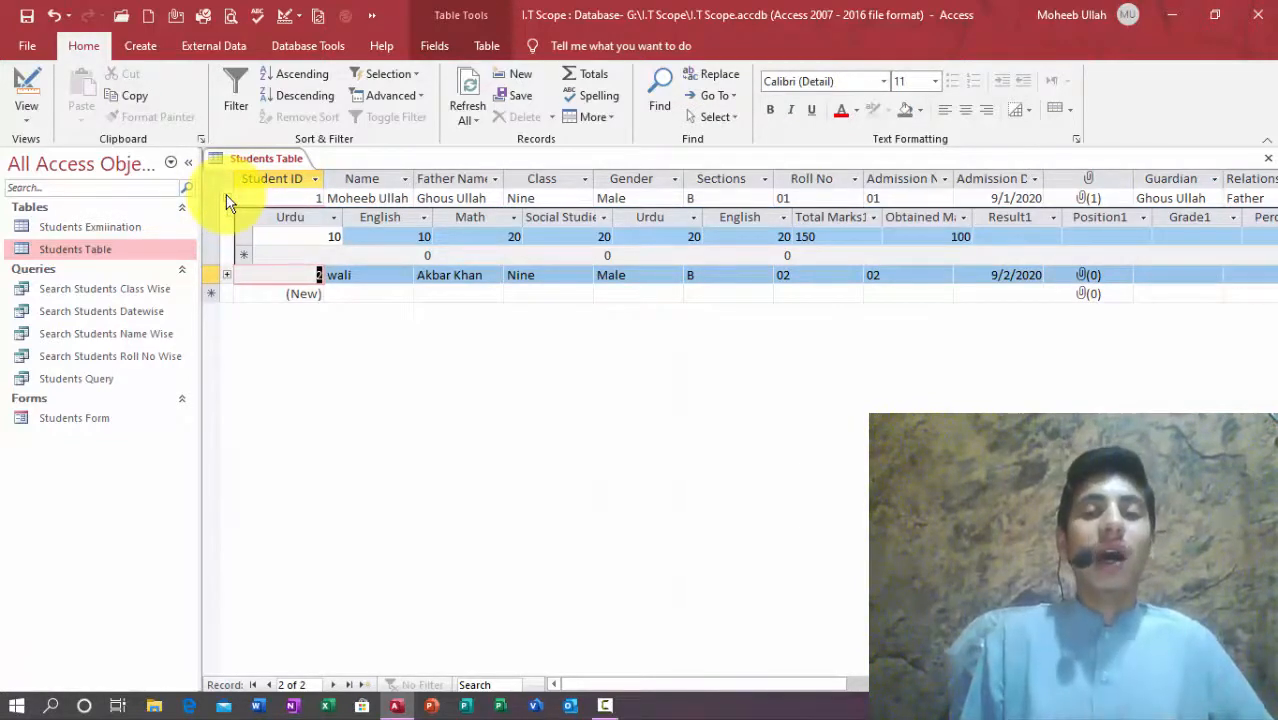
click(227, 198)
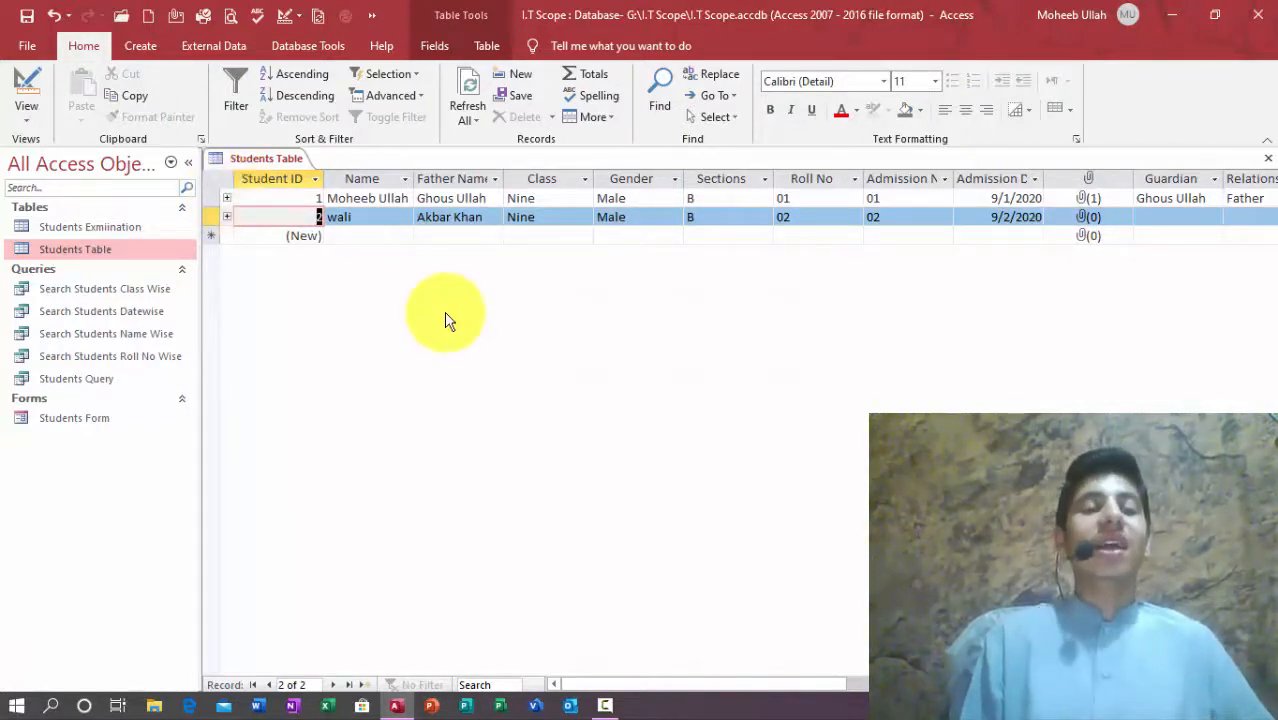
Step: Change the second student's class from Nine to Four and save the record
click(365, 235)
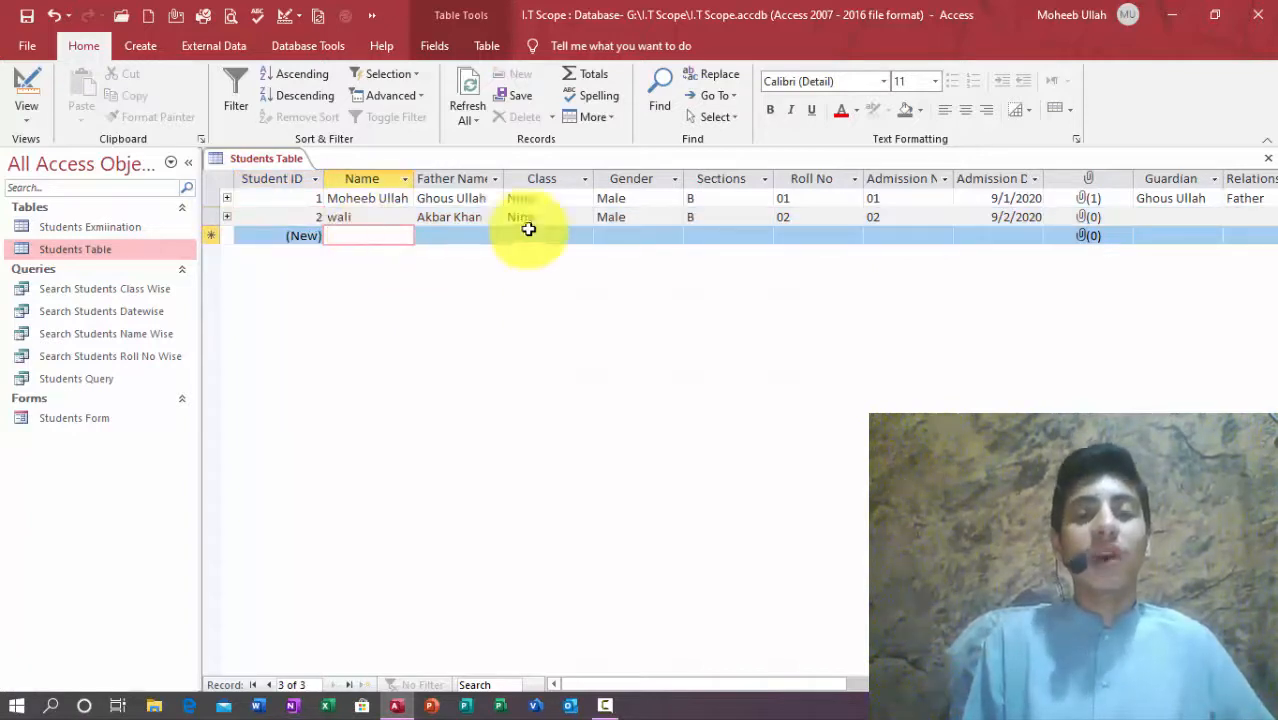
click(584, 217)
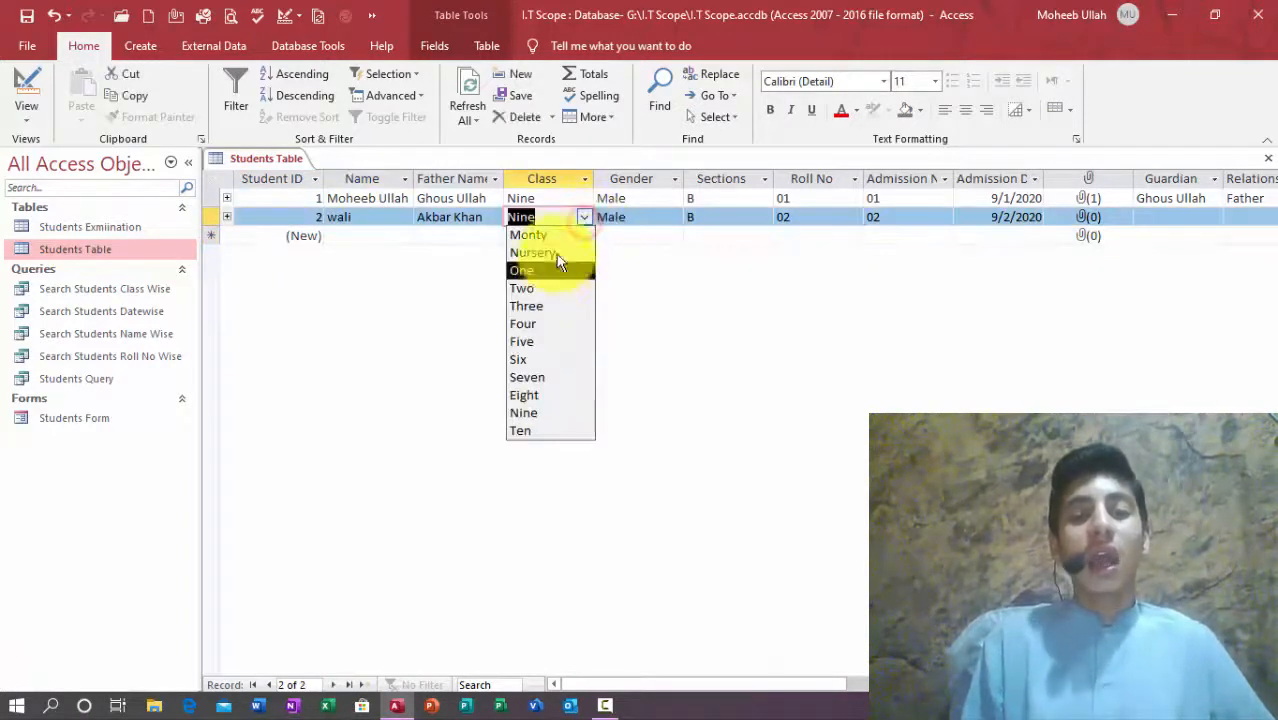
click(535, 323)
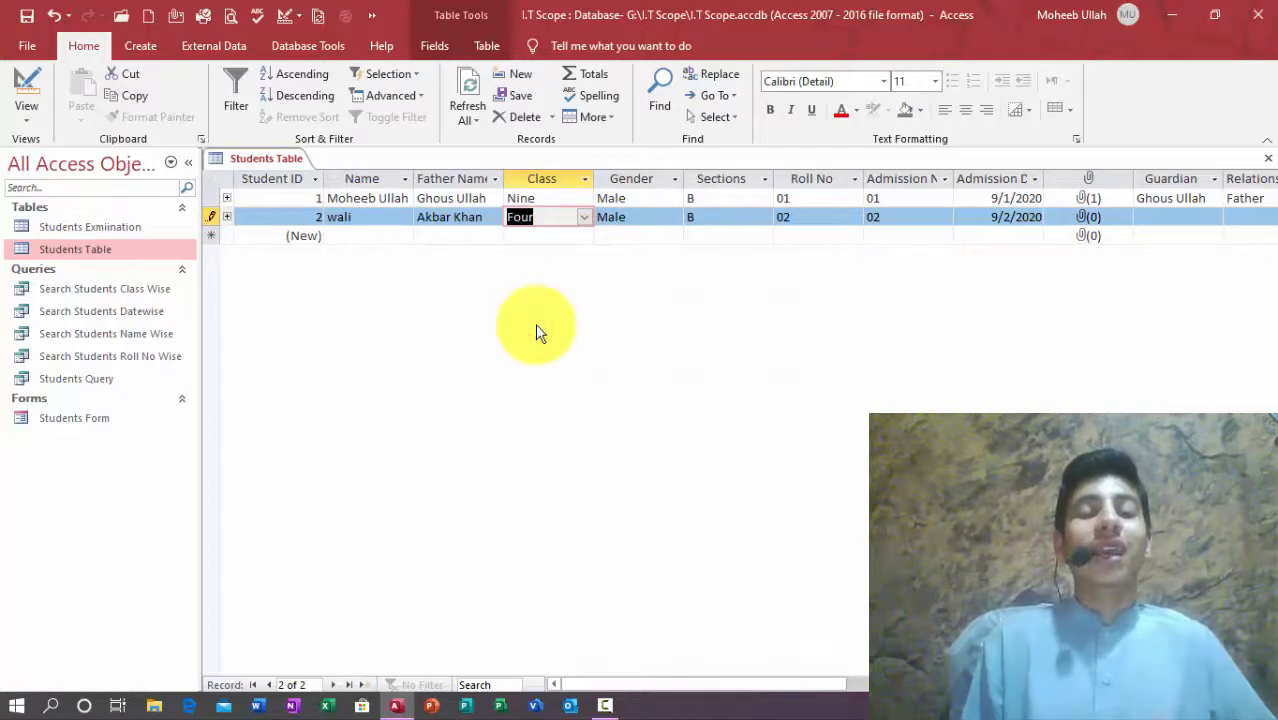
click(545, 182)
click(551, 200)
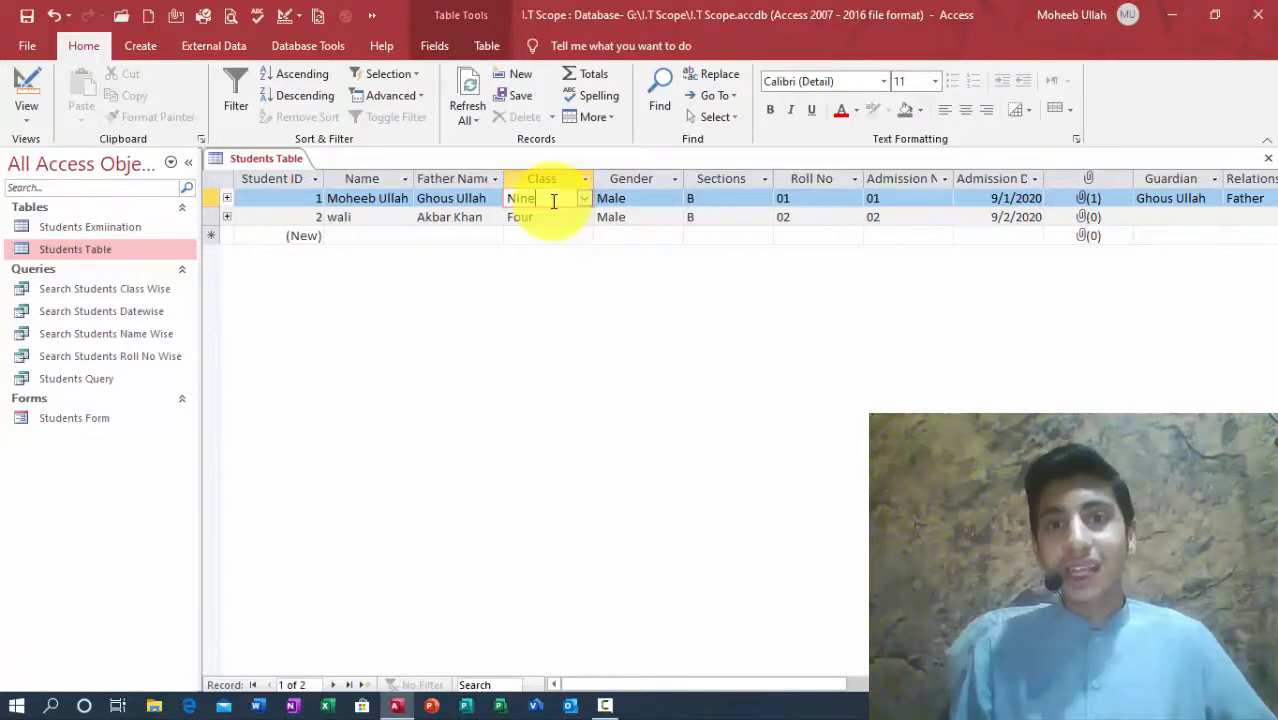
Step: Close the table, build a columnar Students Table form with all fields, then close it
click(1267, 158)
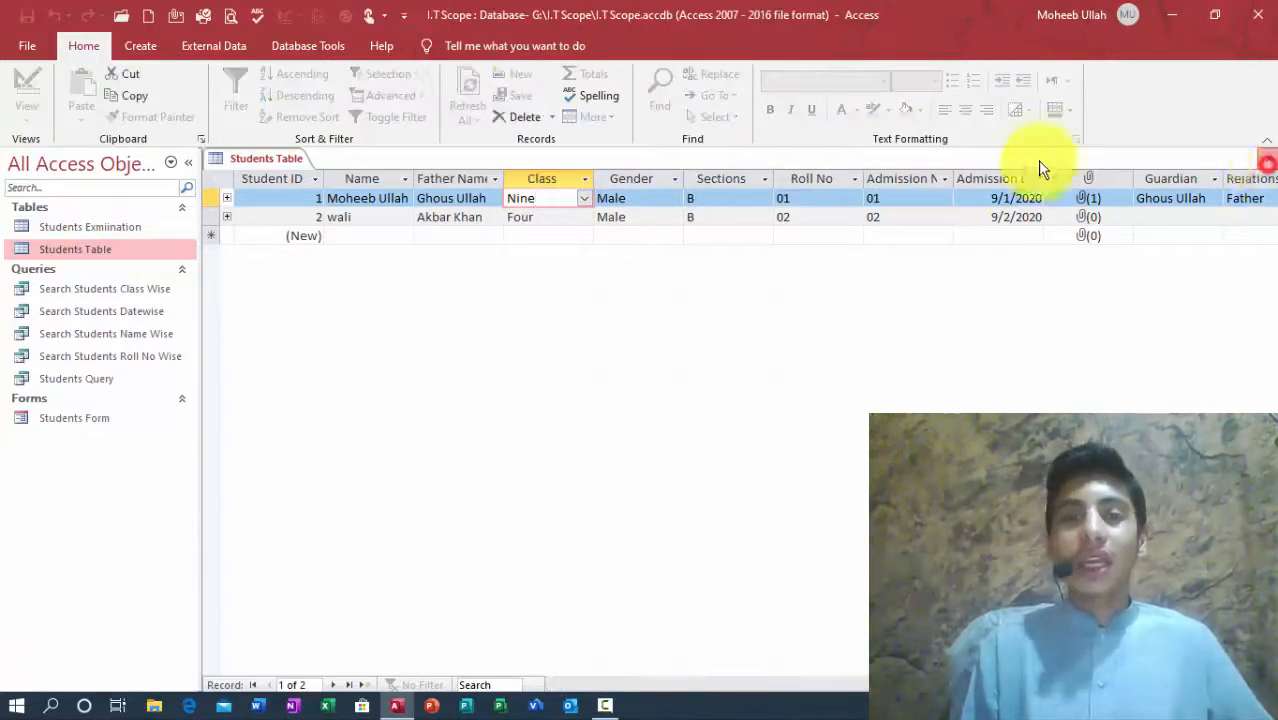
click(136, 43)
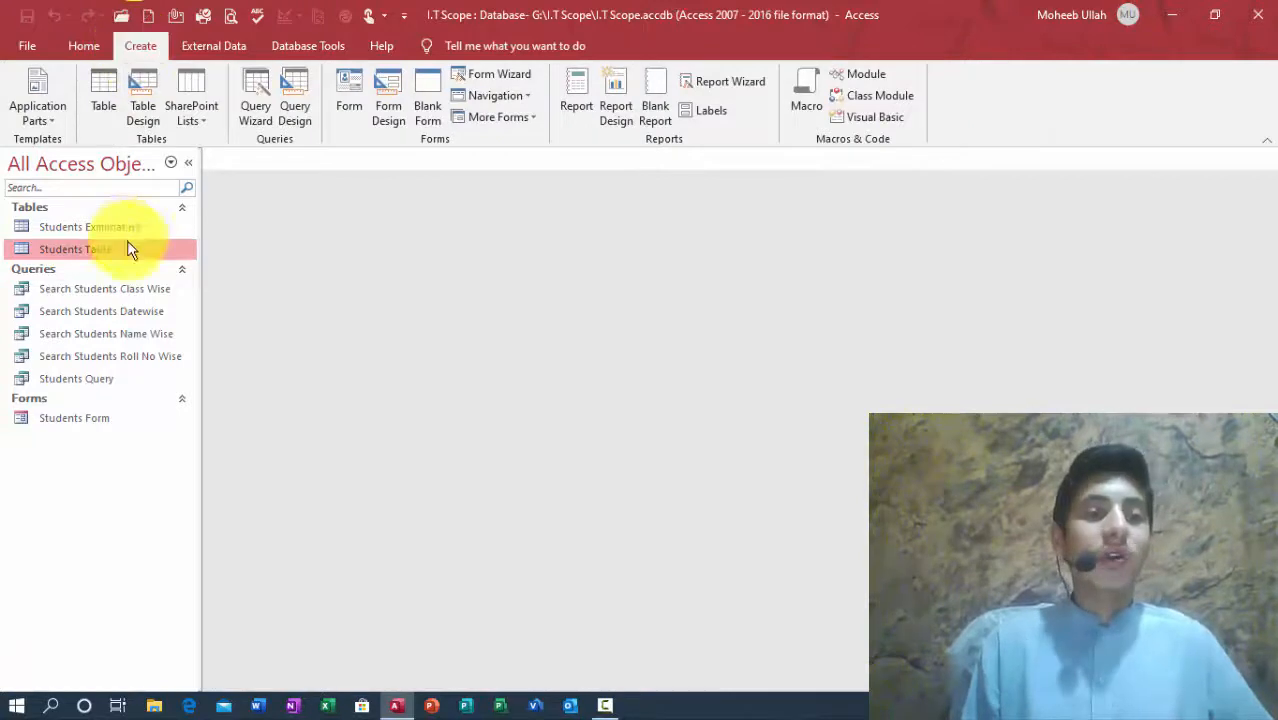
click(495, 78)
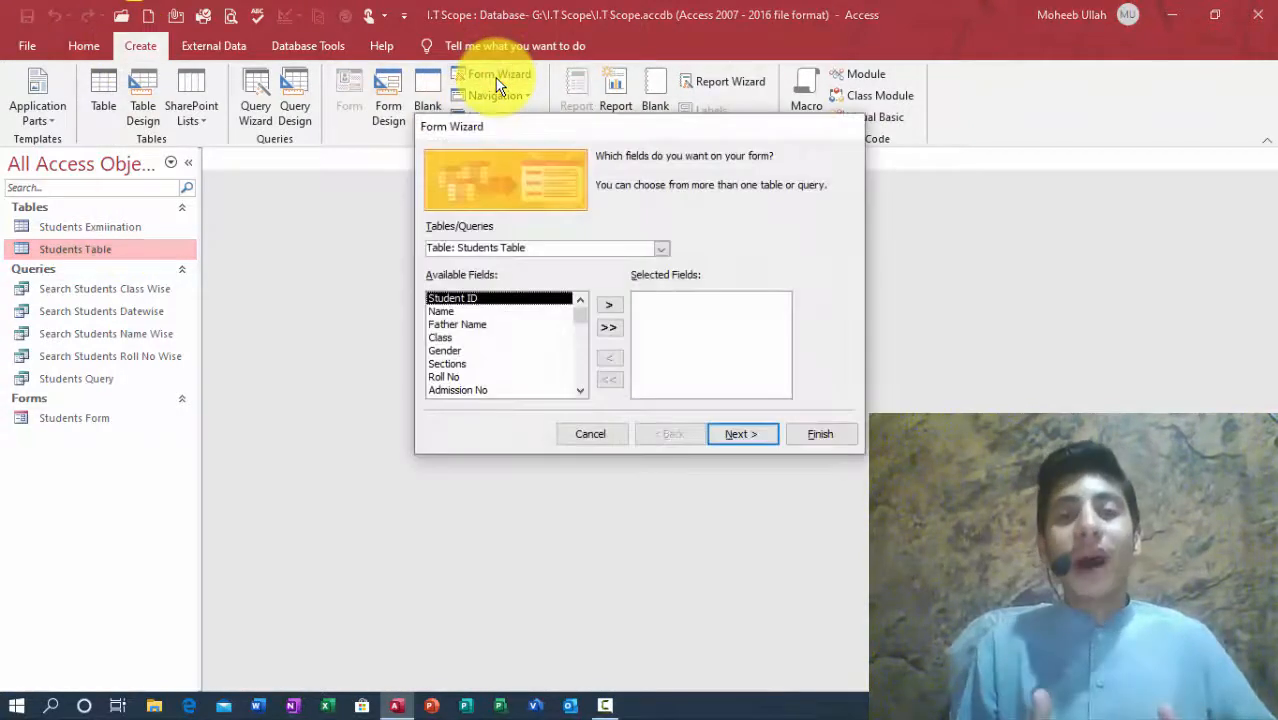
click(608, 327)
click(752, 436)
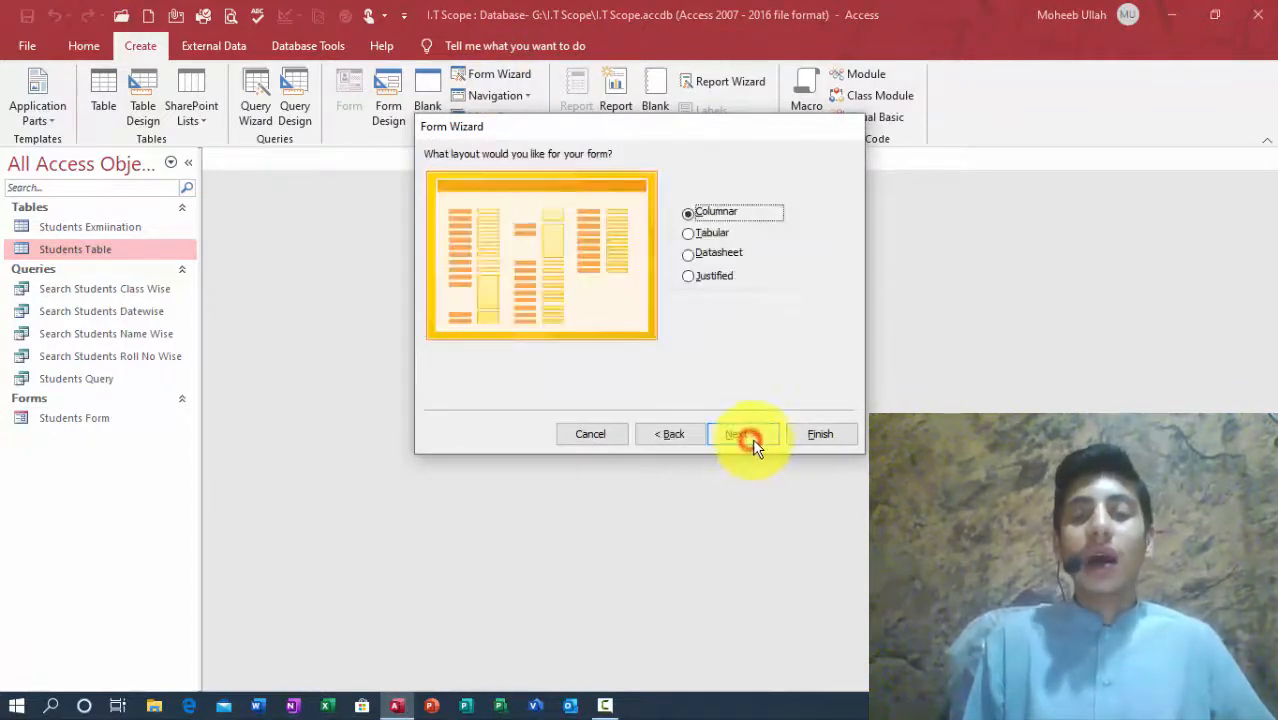
click(818, 434)
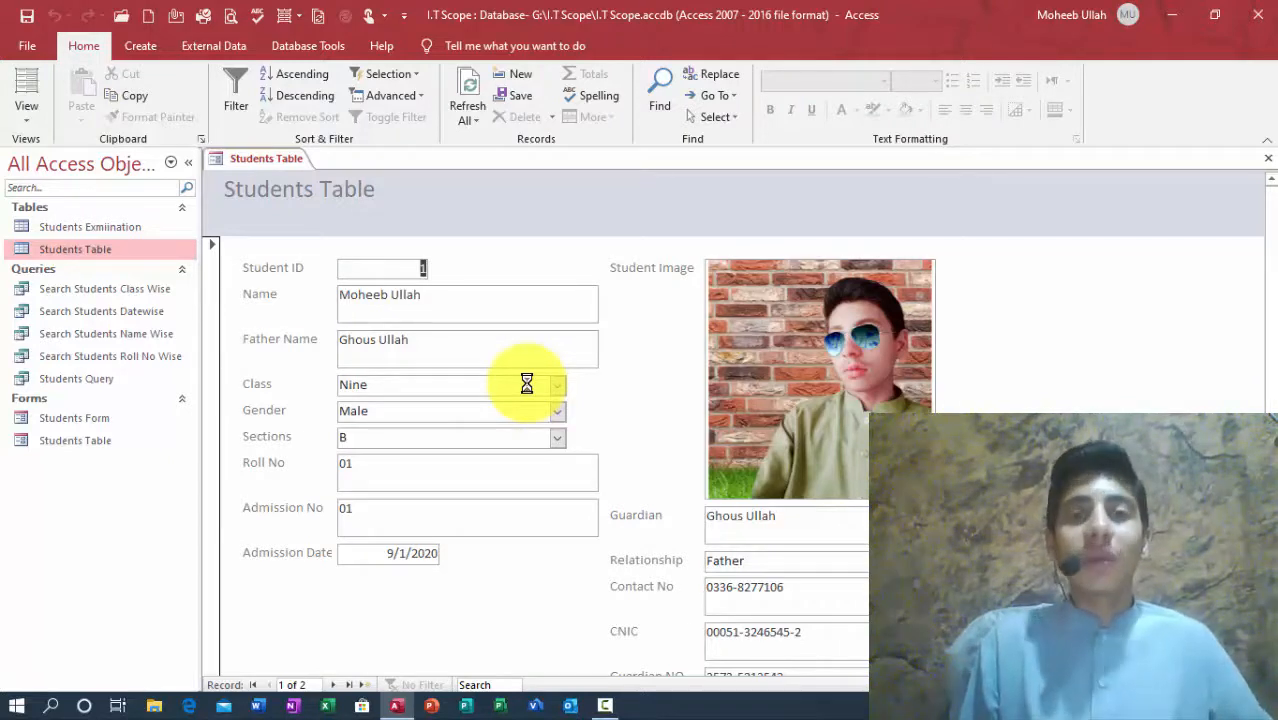
click(1268, 158)
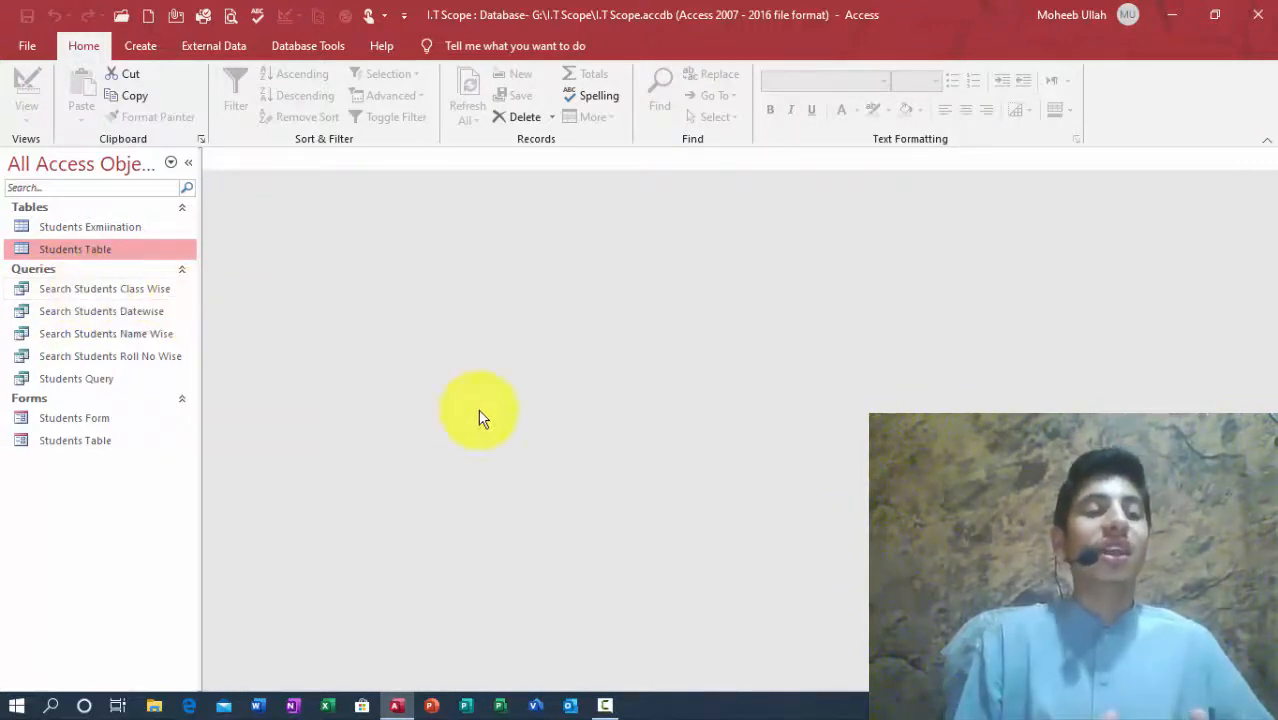
Step: Run Search Students Roll No Wise with a blank roll number and close the empty results
click(80, 335)
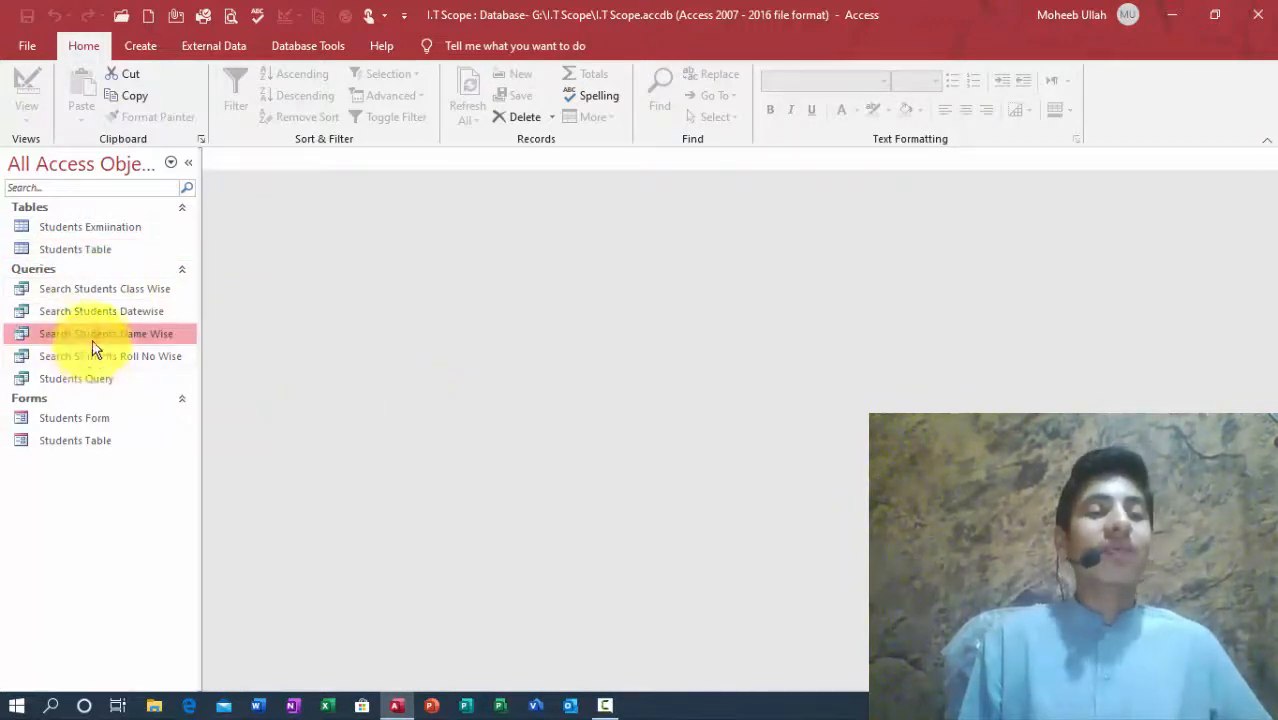
click(101, 310)
click(112, 360)
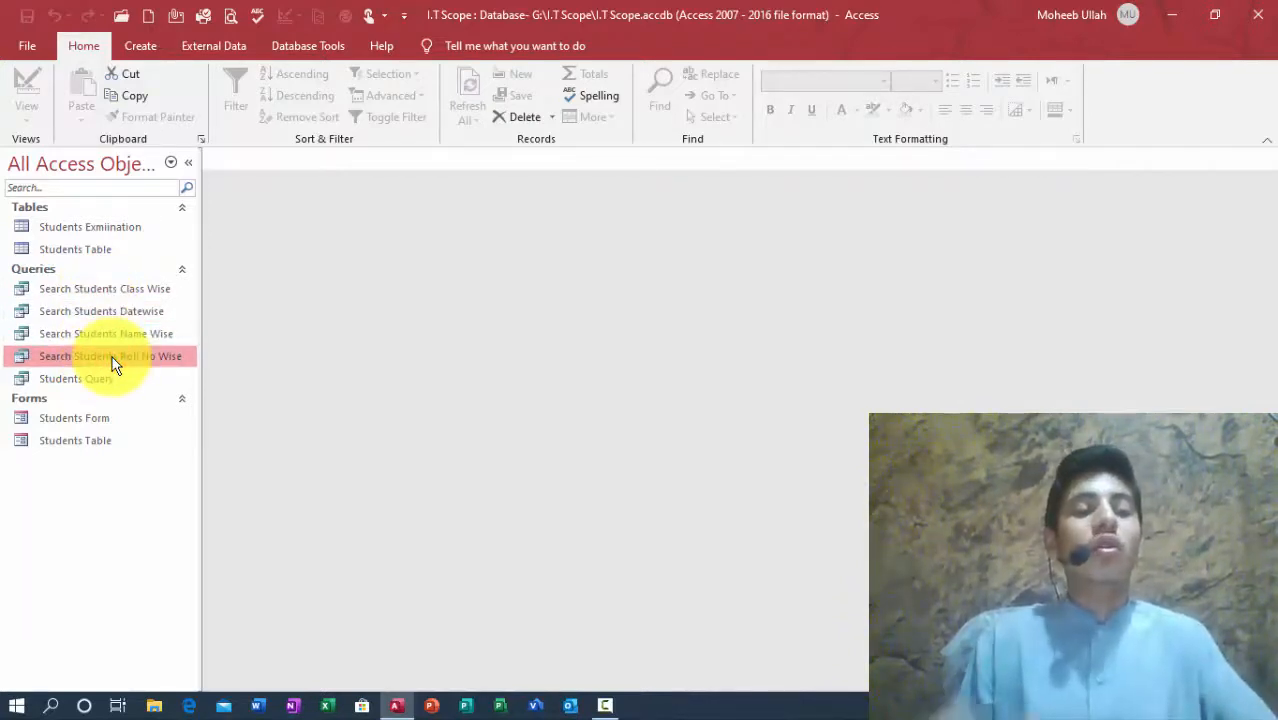
double_click(112, 360)
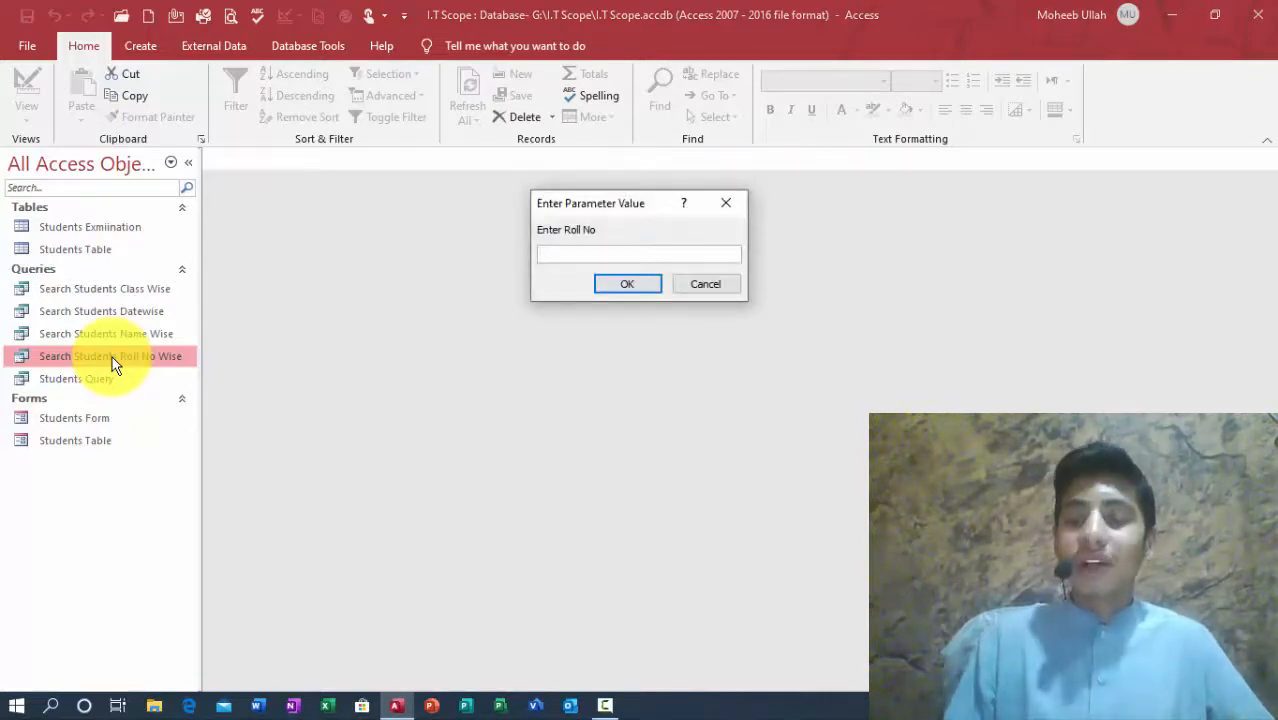
key(Return)
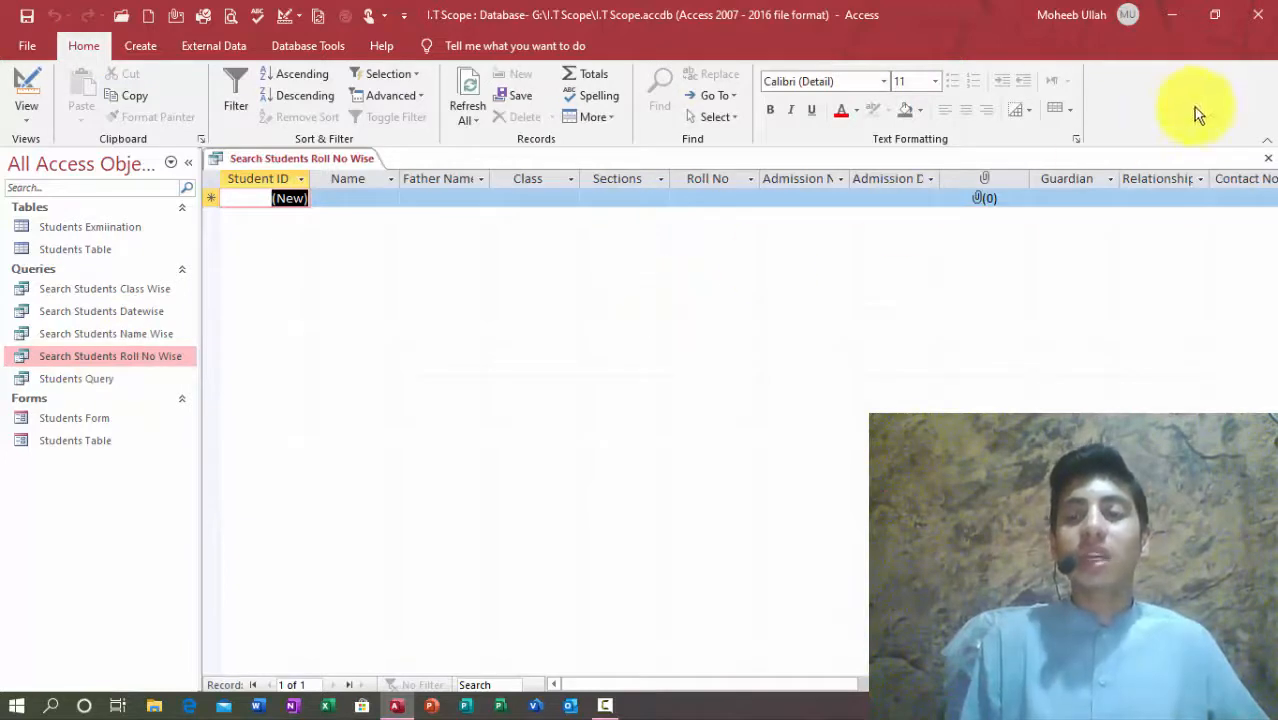
click(1267, 158)
Step: Rerun the query with roll number 1, close the empty results, and open its design
key(Return)
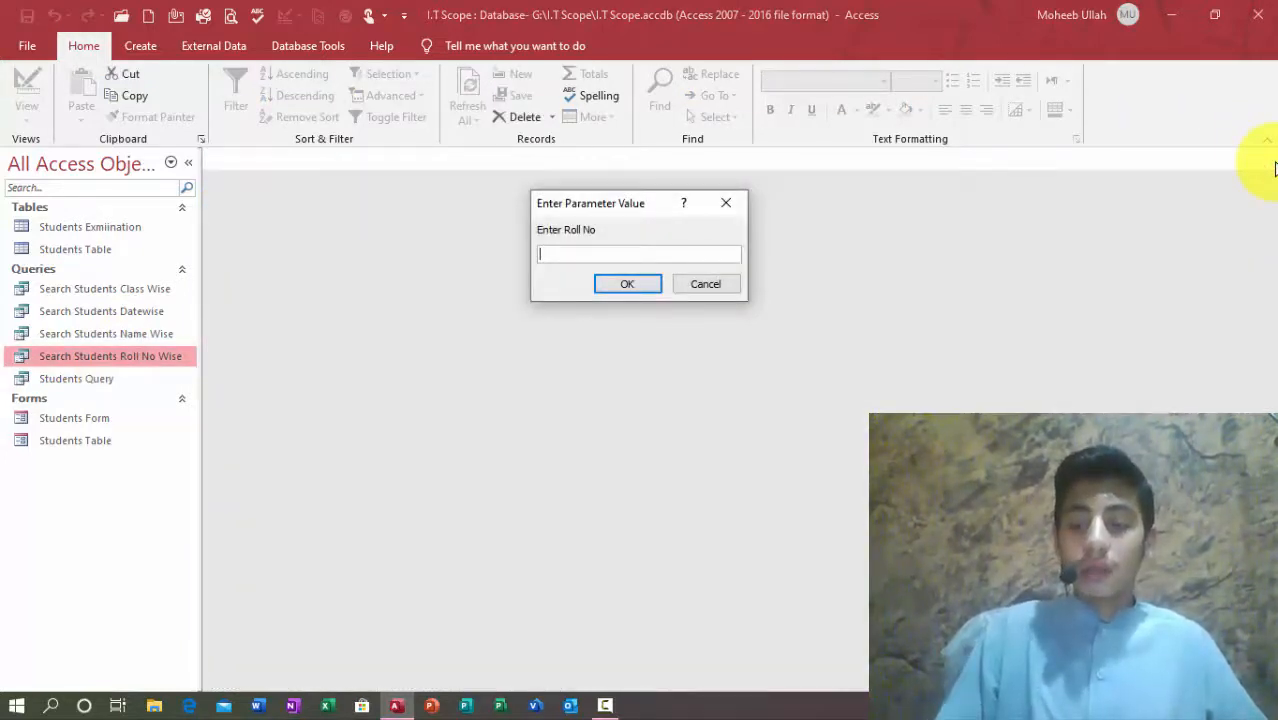
text(1)
key(Return)
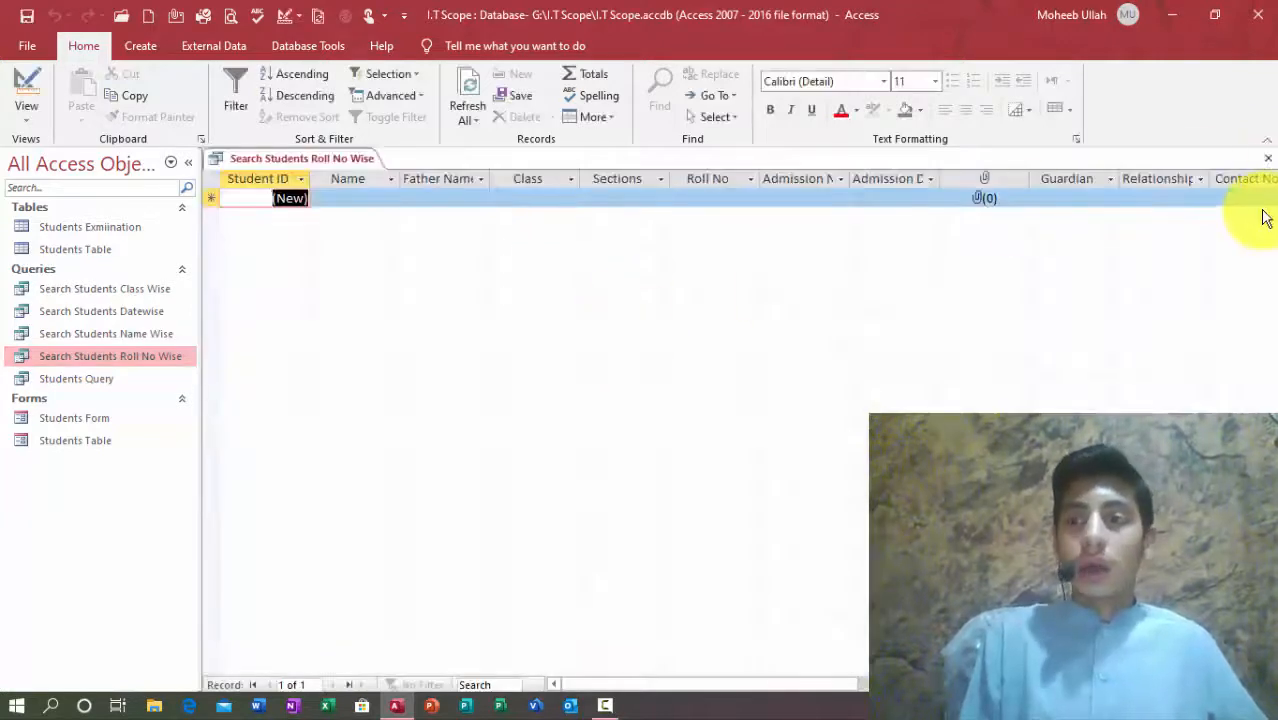
click(1267, 160)
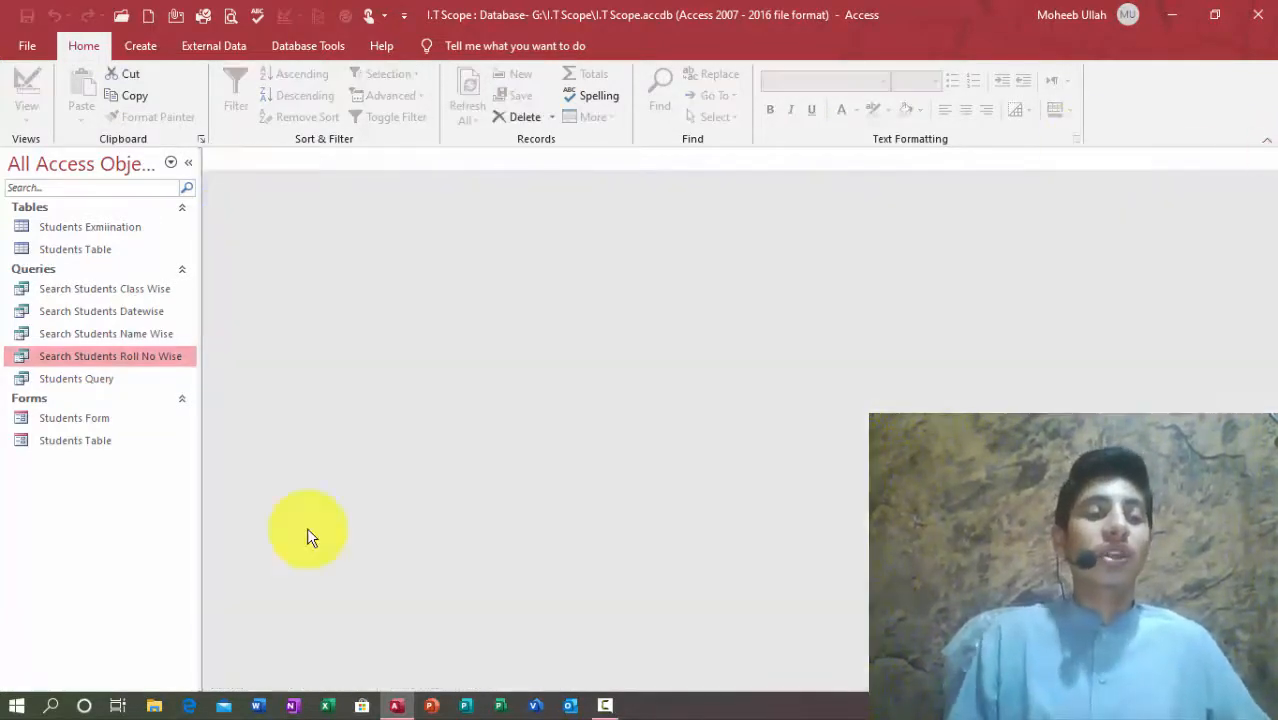
key(ctrl+Return)
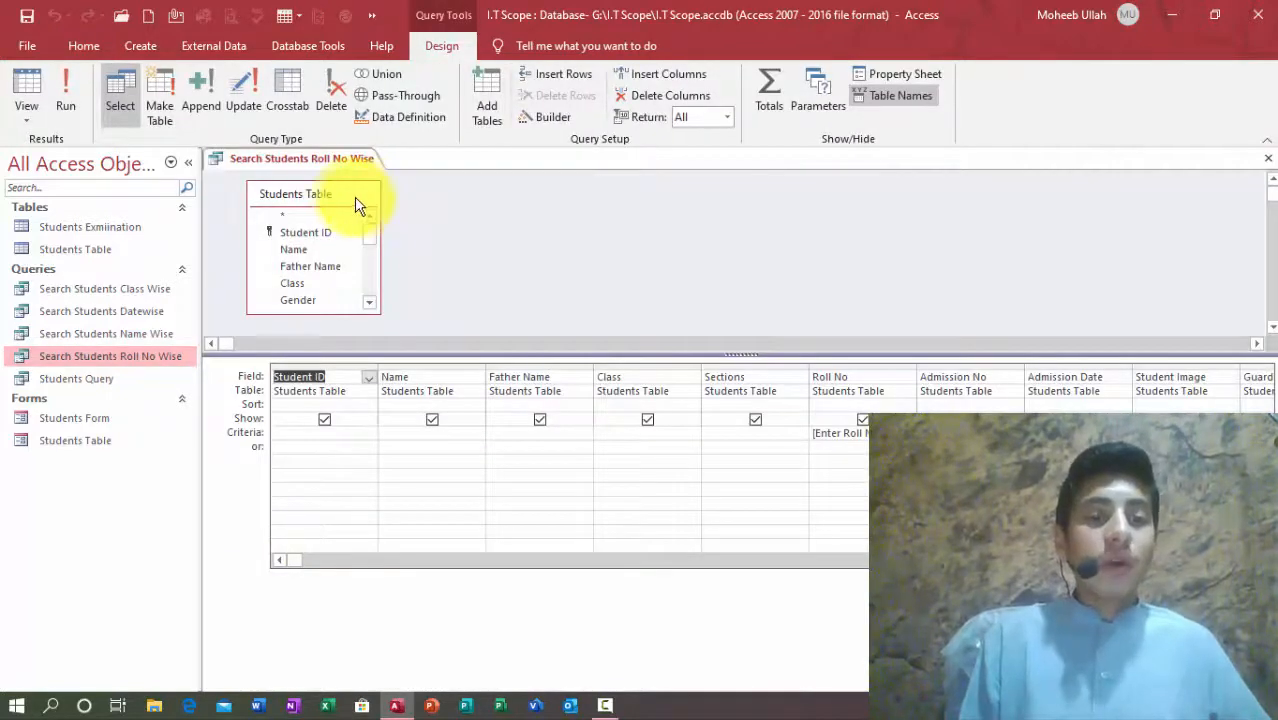
Step: Add the Students Exmiination table to the query and re-add Student ID as the first grid column
drag(360, 196, 390, 221)
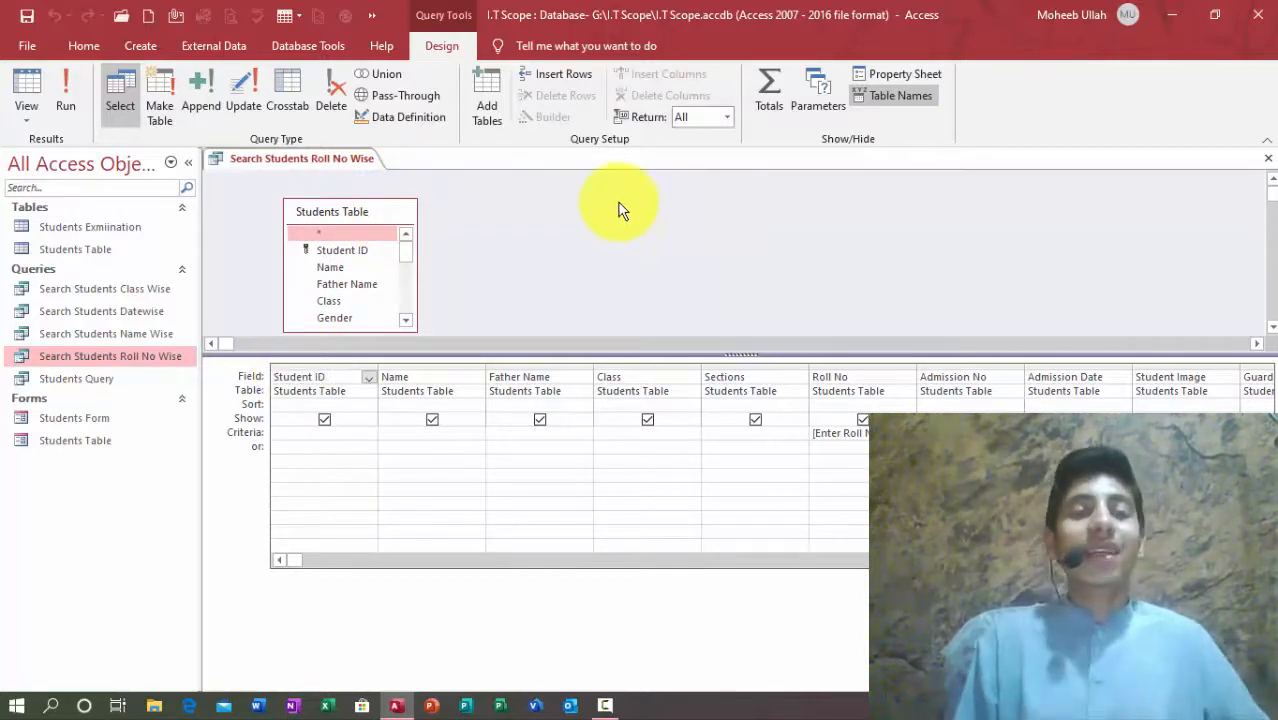
click(487, 98)
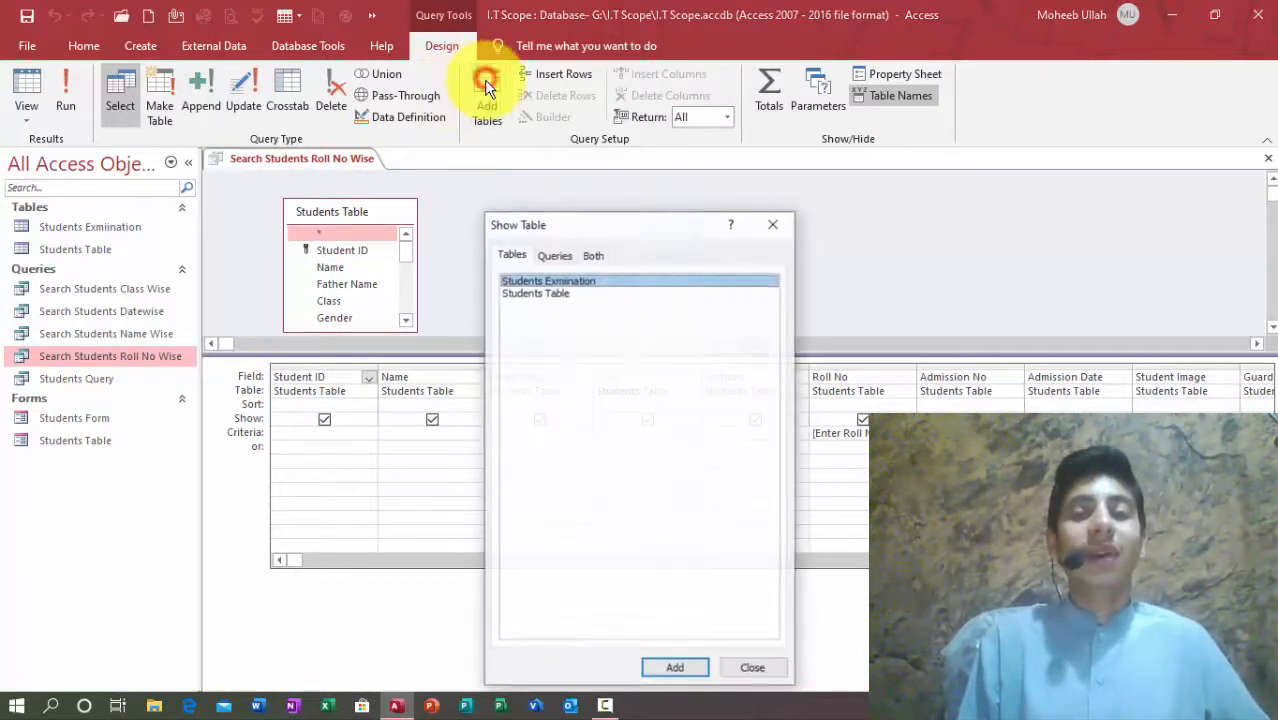
double_click(538, 281)
click(780, 226)
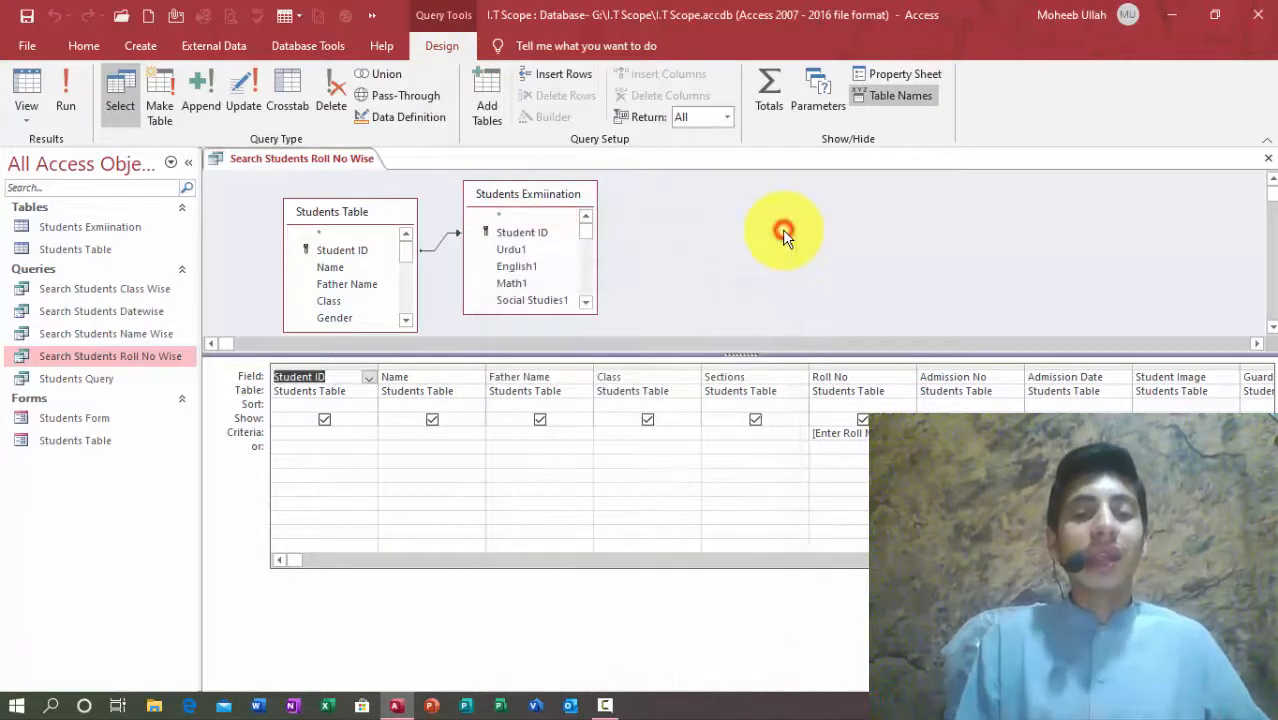
click(334, 365)
key(Delete)
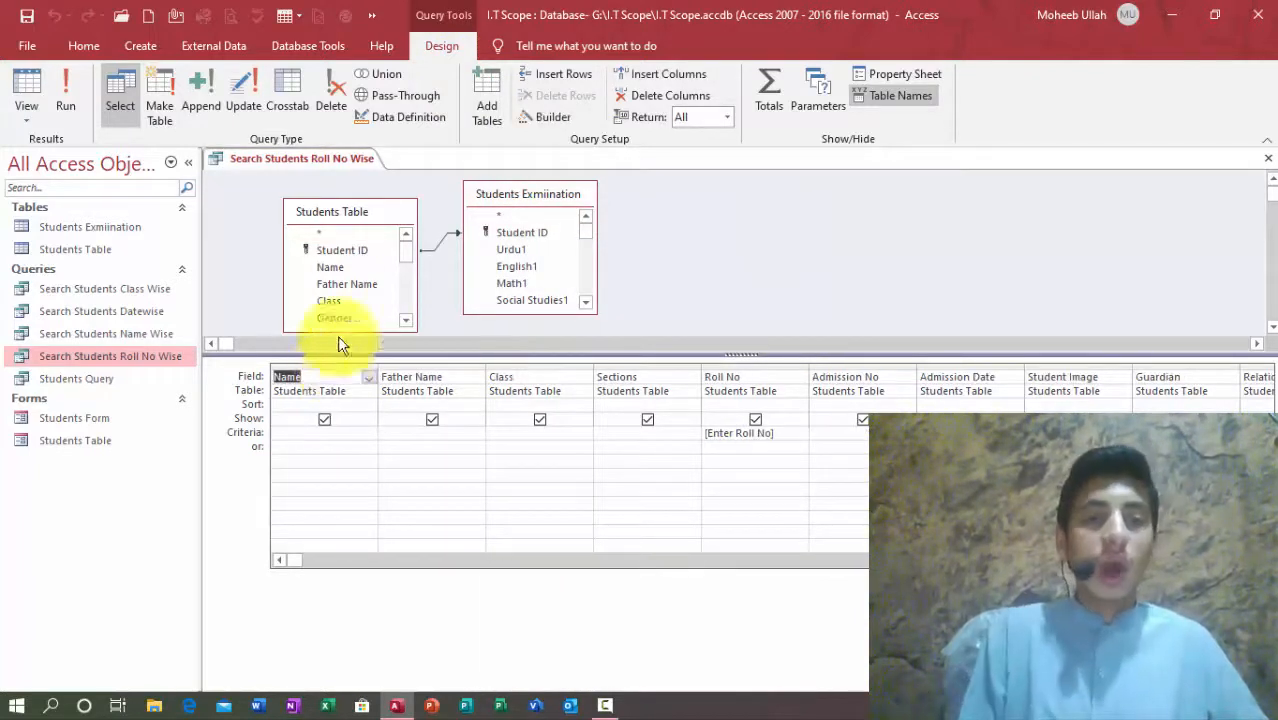
drag(357, 250, 280, 379)
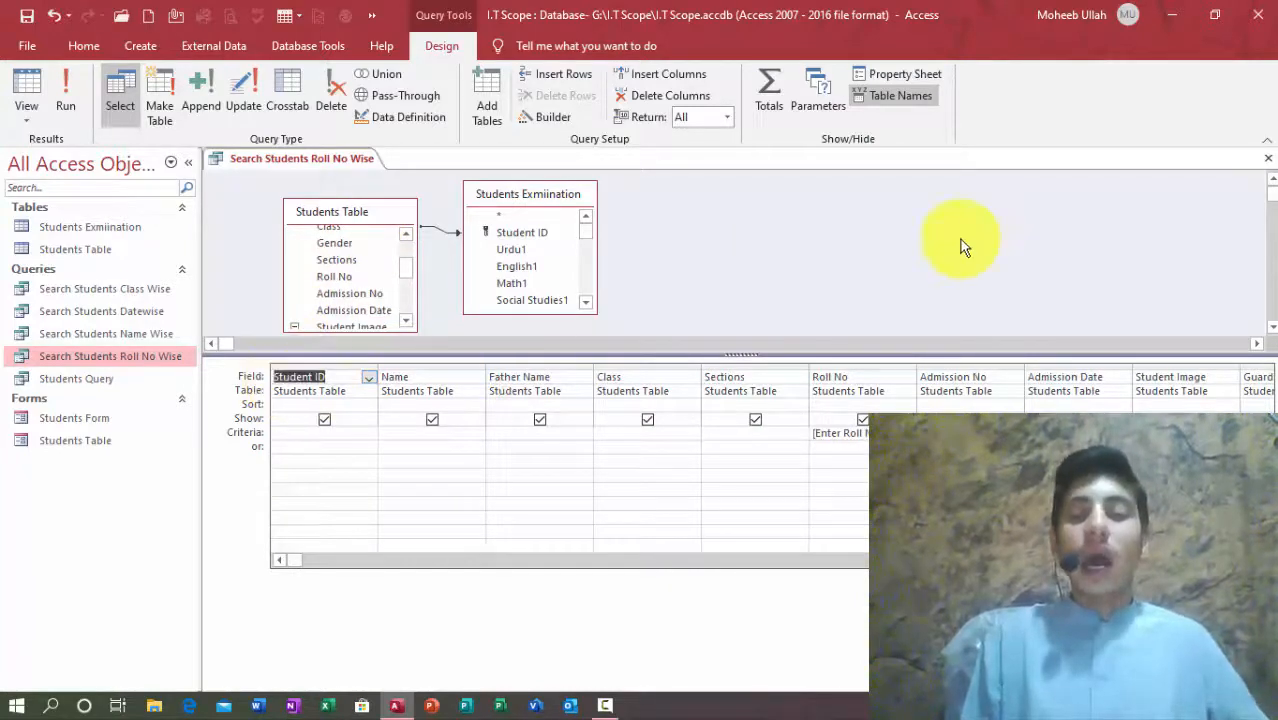
Step: Close the design, run the Roll No Wise query for roll number 2, and close the results
click(1272, 155)
key(Return)
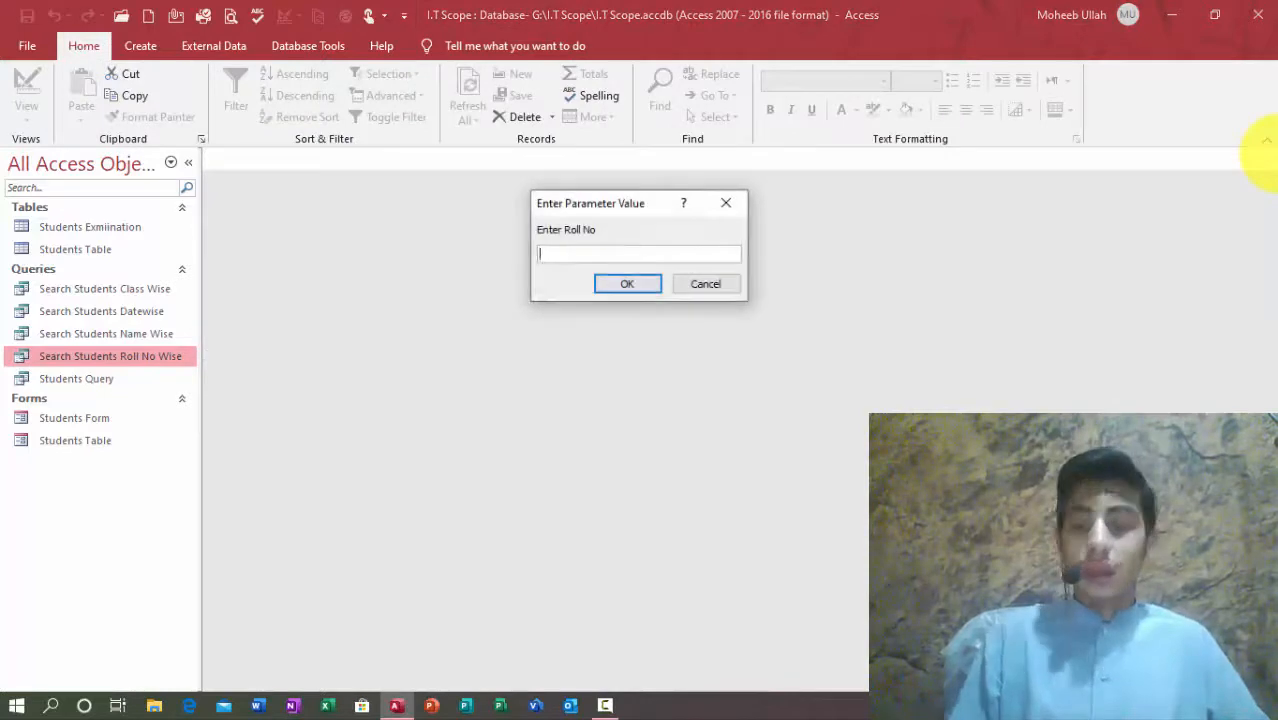
key(Return)
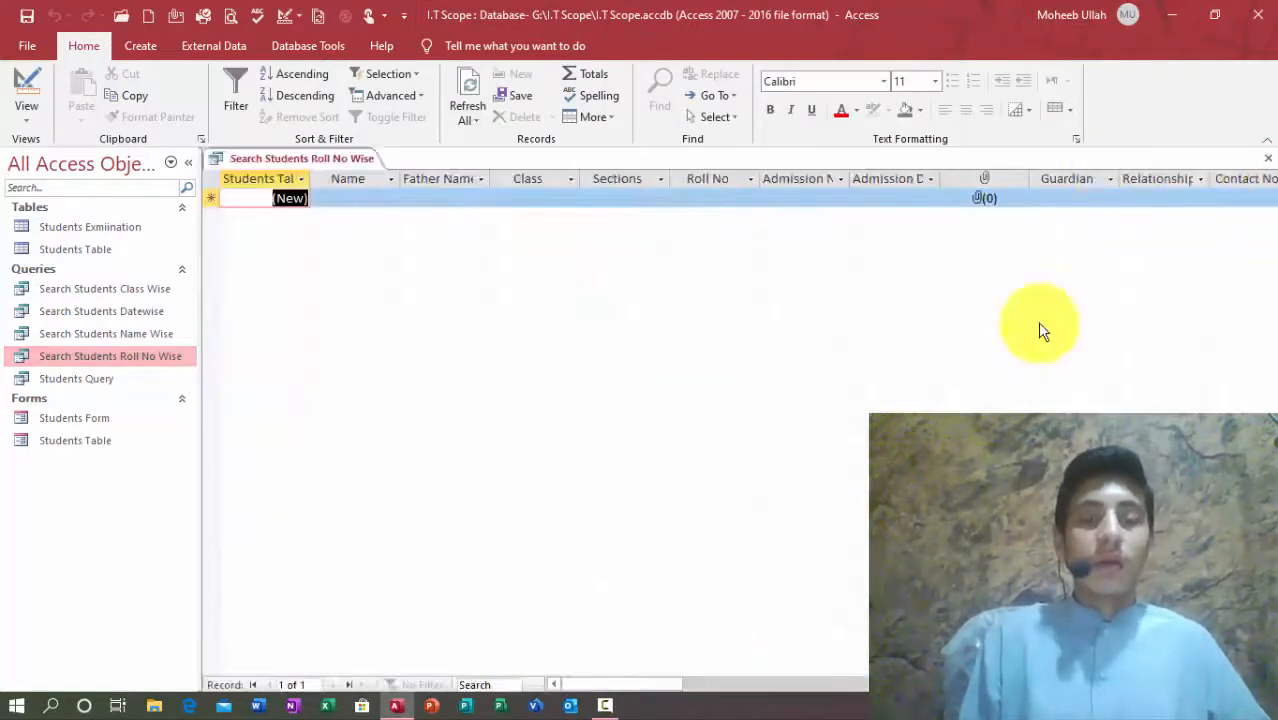
click(856, 194)
click(528, 180)
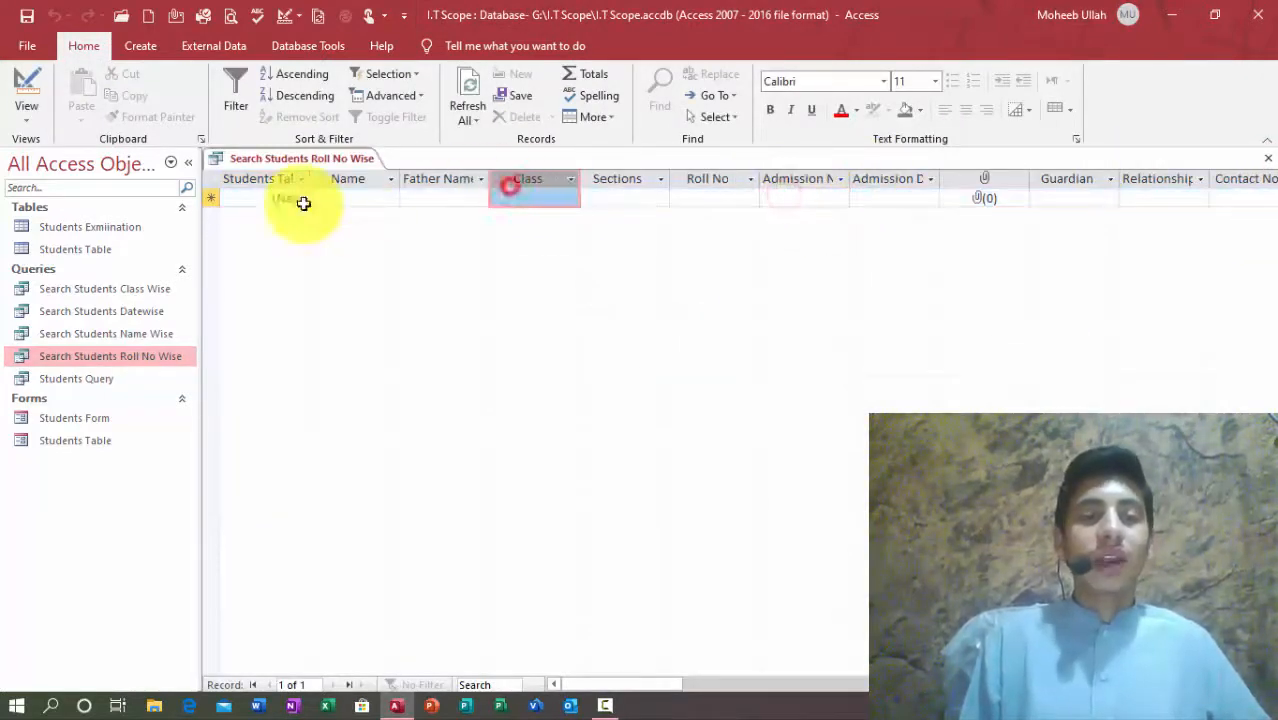
click(271, 202)
click(382, 196)
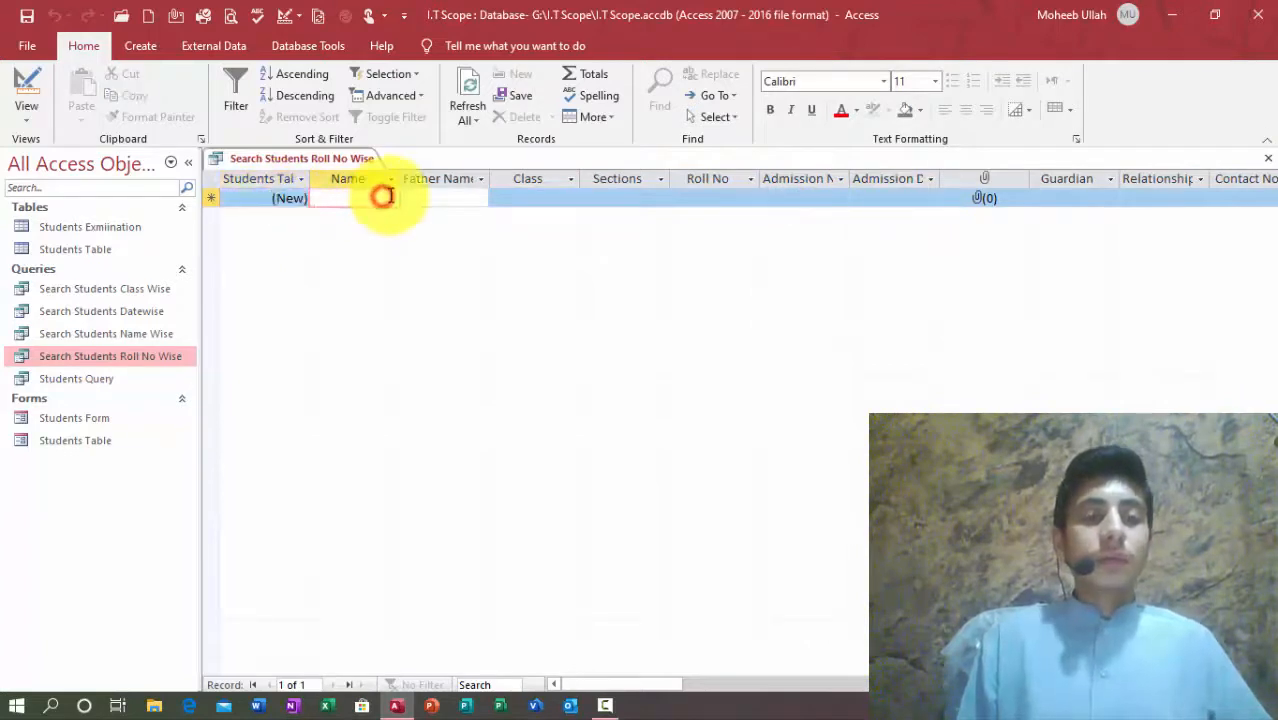
click(1268, 158)
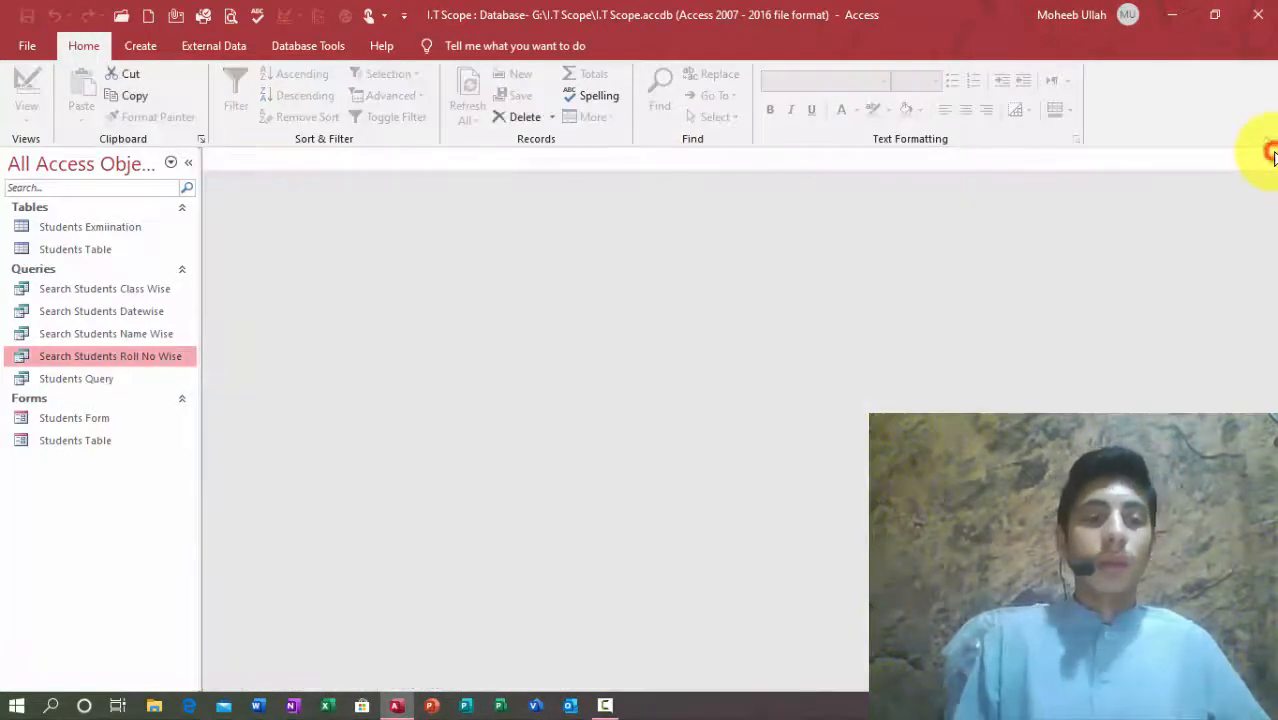
Step: Run Search Students Class Wise for class Four, then for class Nine
key(Up)
key(Up)
key(Up)
key(Return)
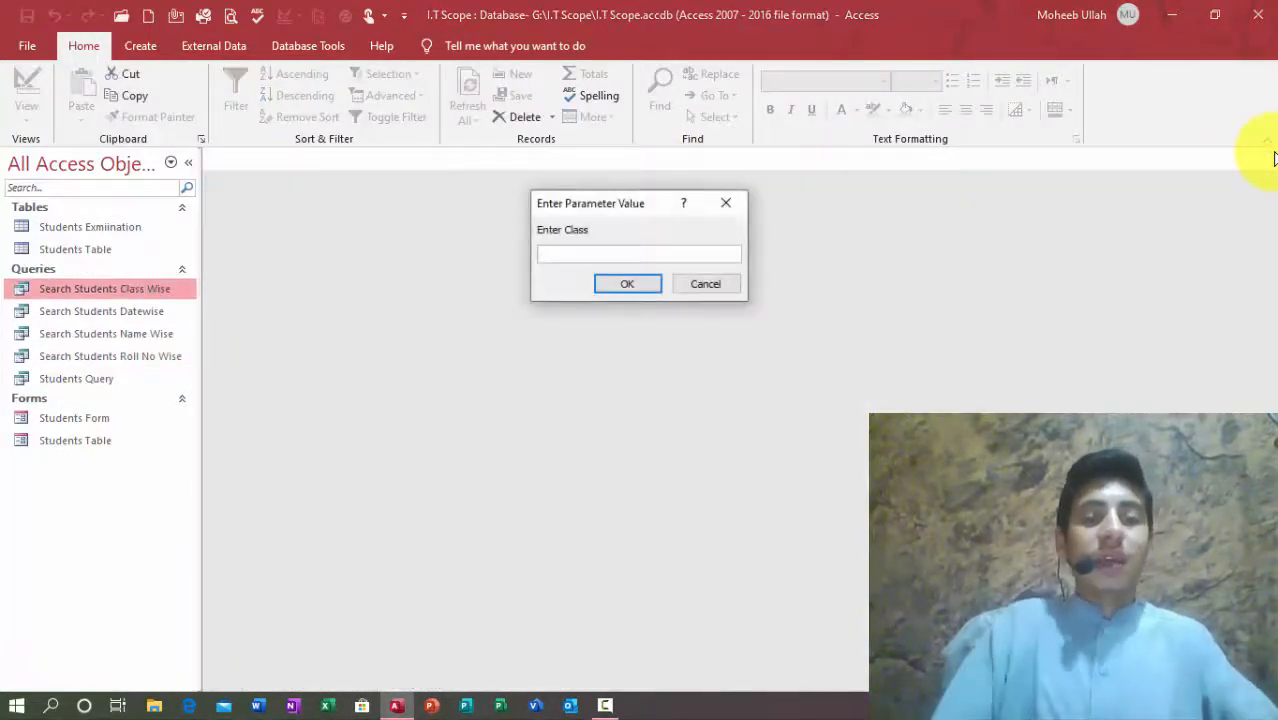
text(four)
key(Return)
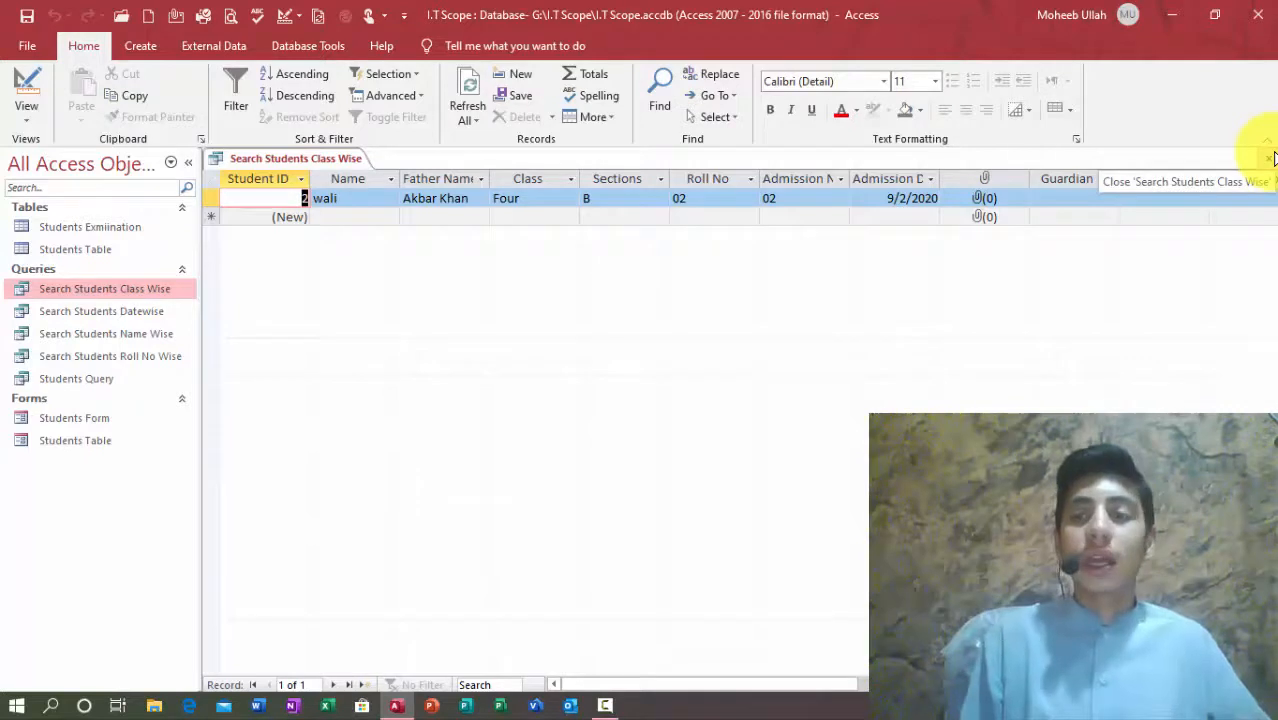
click(1273, 157)
key(Return)
text(nine)
key(Return)
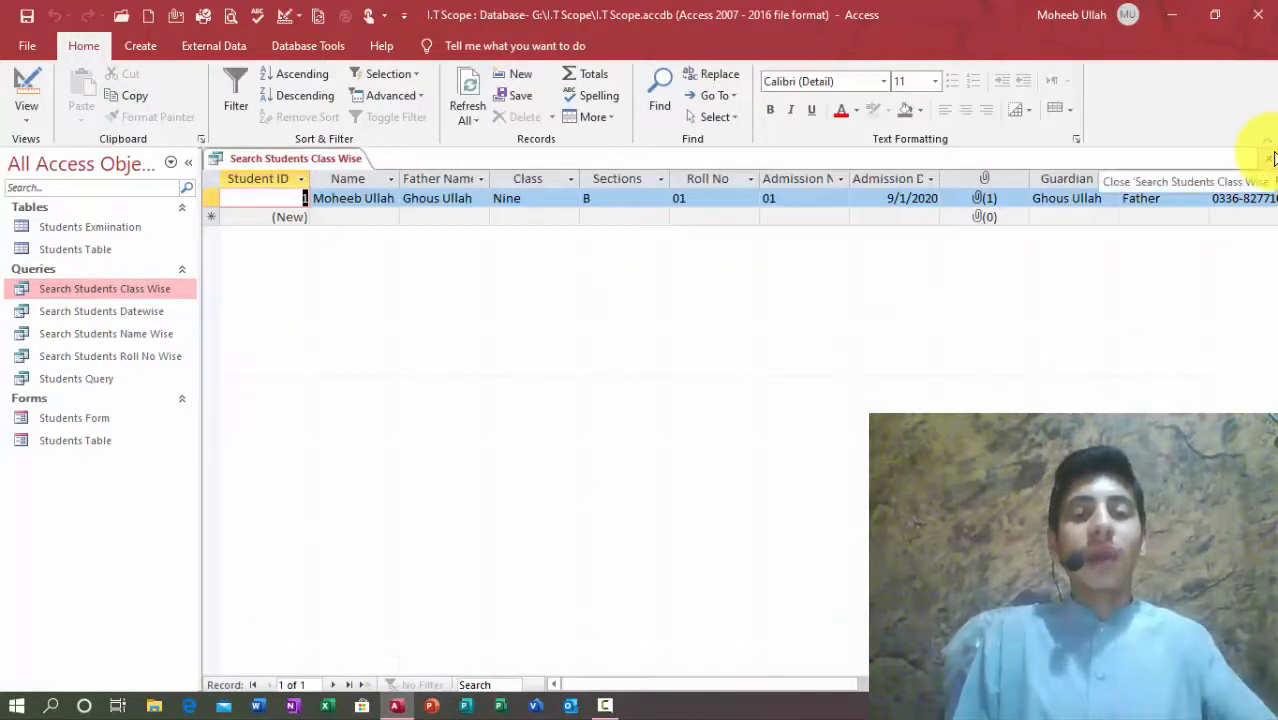
click(1273, 157)
Step: Run Search Students Datewise with start and end dates, get no records, then cancel the rerun
key(Down)
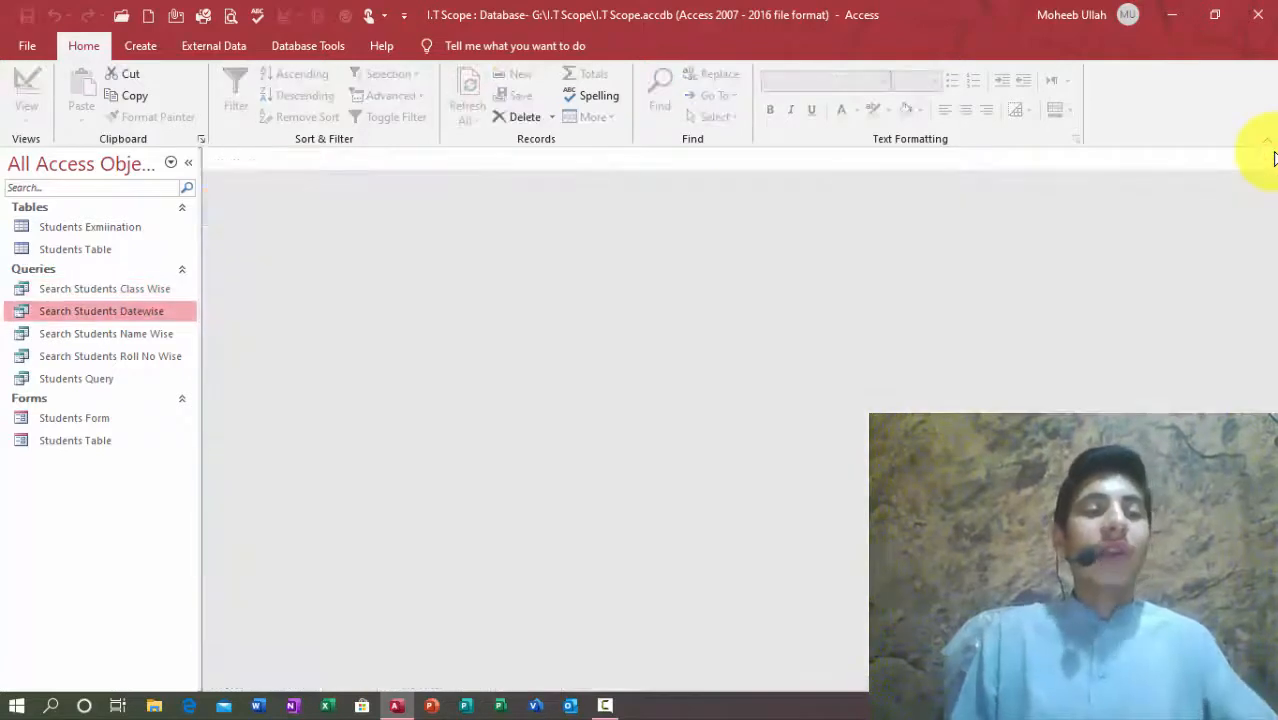
key(Return)
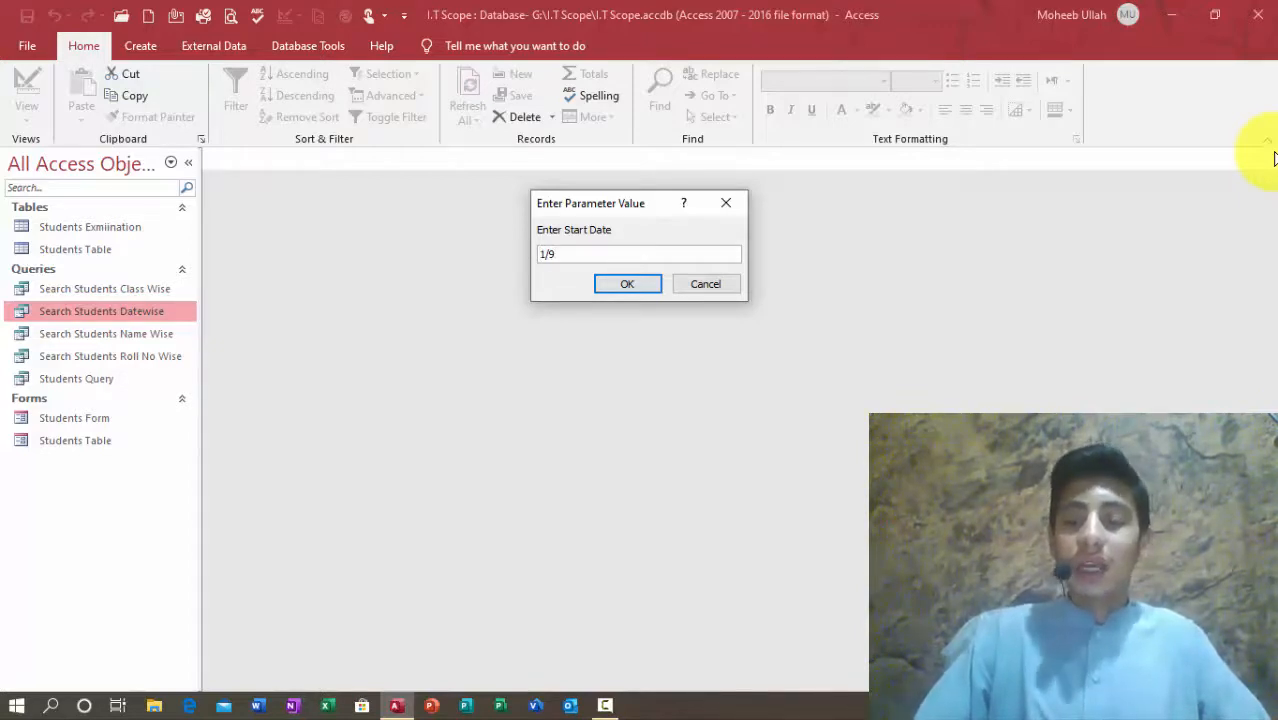
text(020)
key(Return)
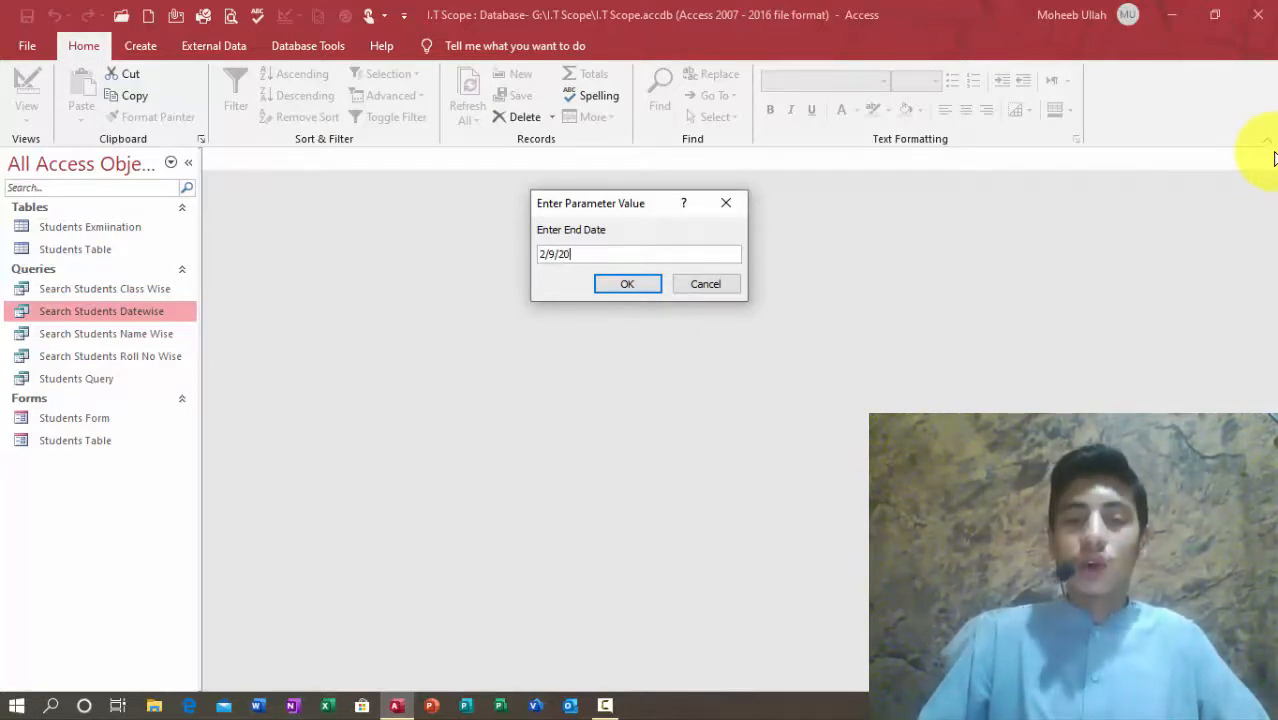
key(Return)
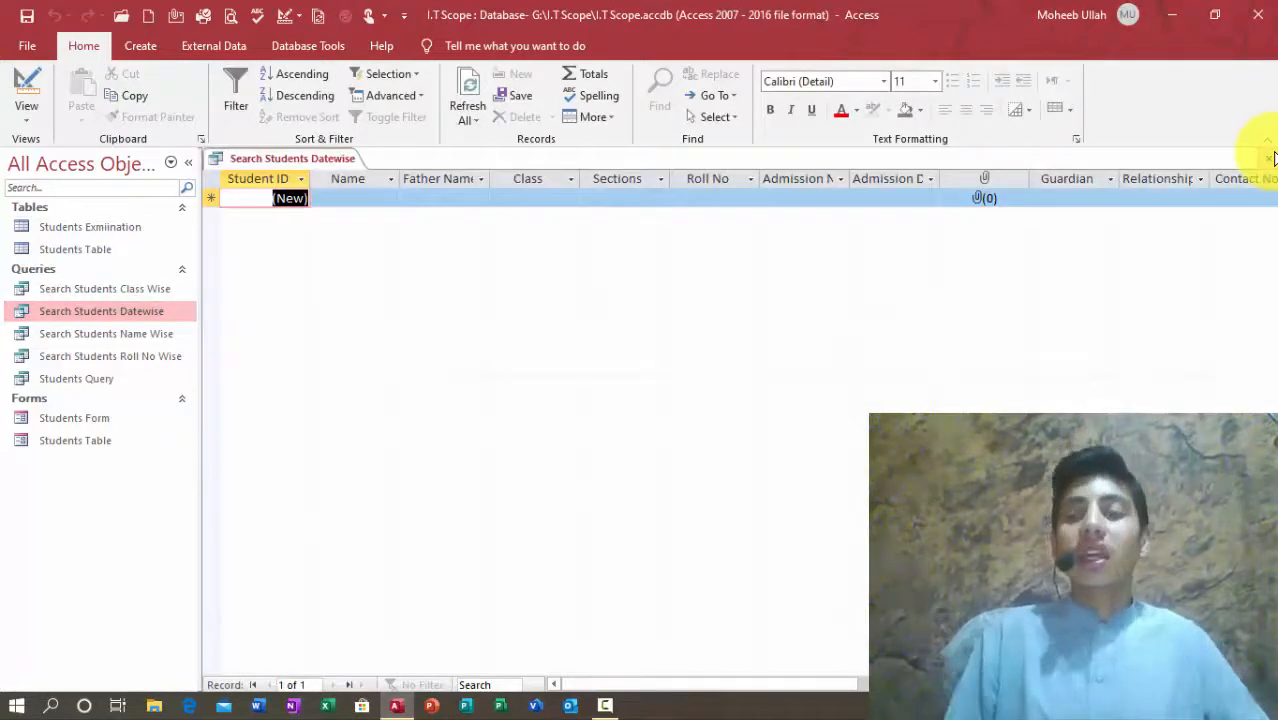
click(1273, 158)
key(Return)
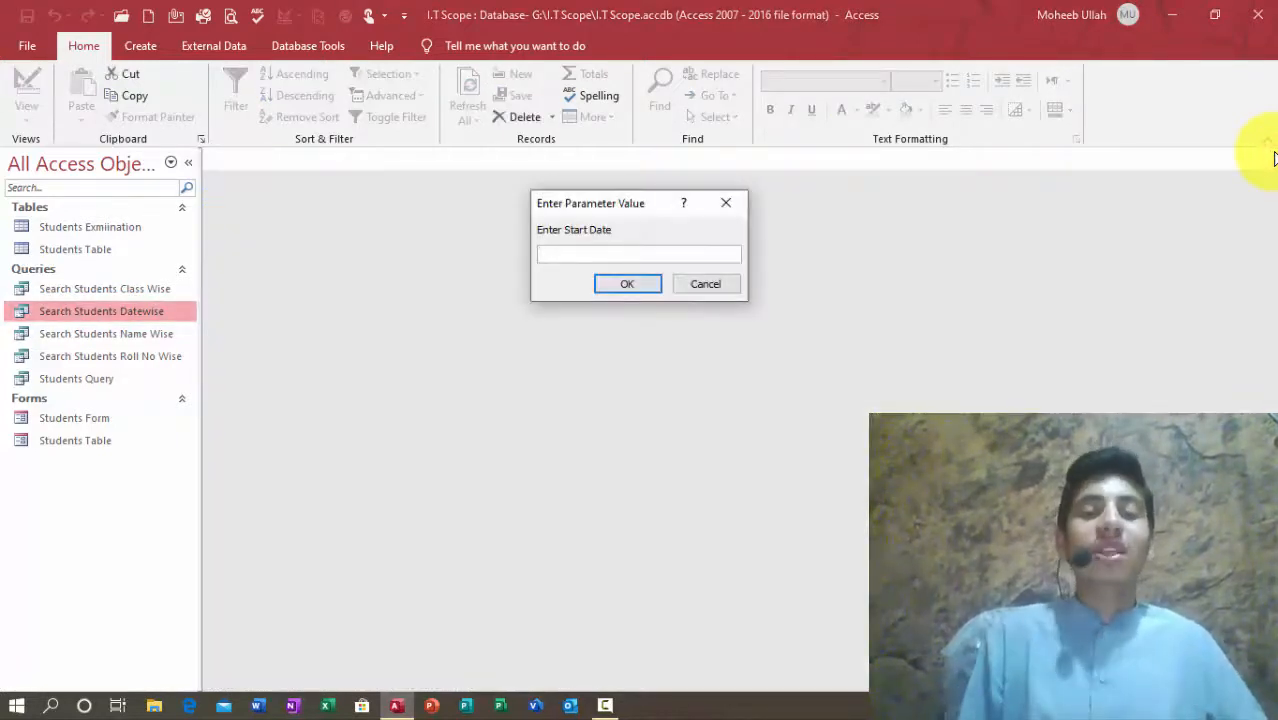
click(701, 283)
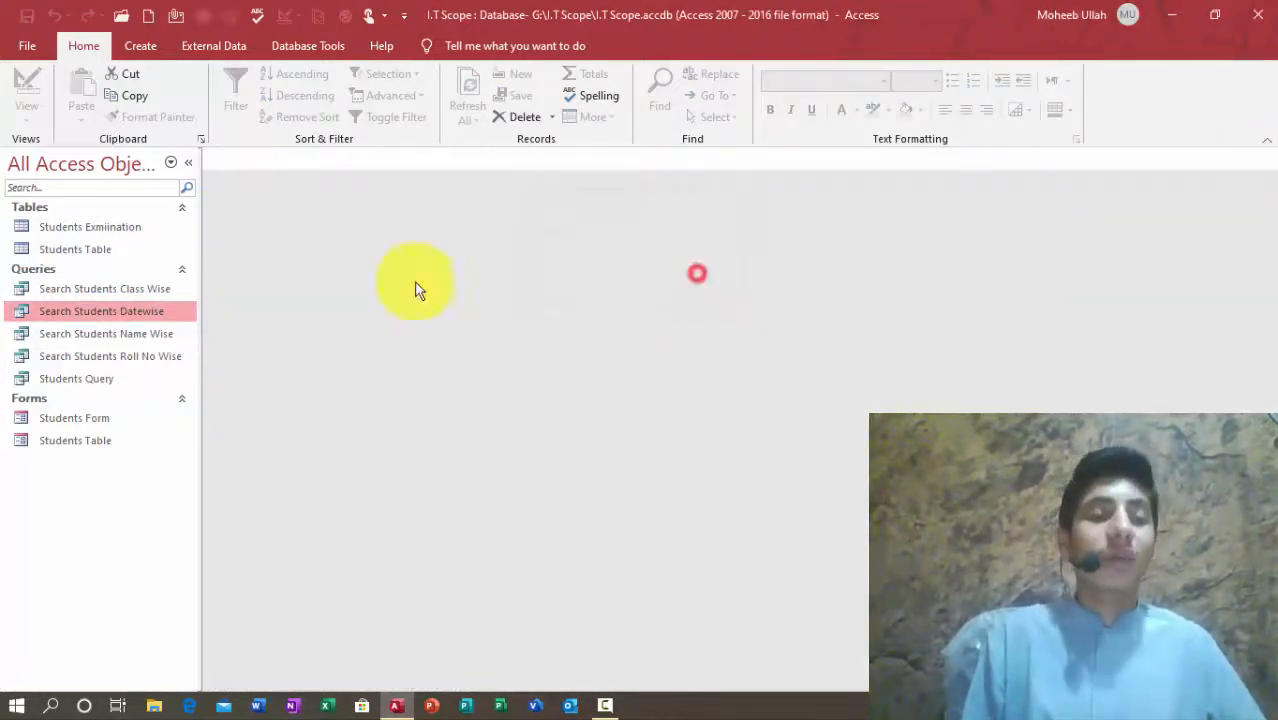
Step: Check admission dates in Students Table, then run the Datewise query with start date 9/1/2020
click(93, 268)
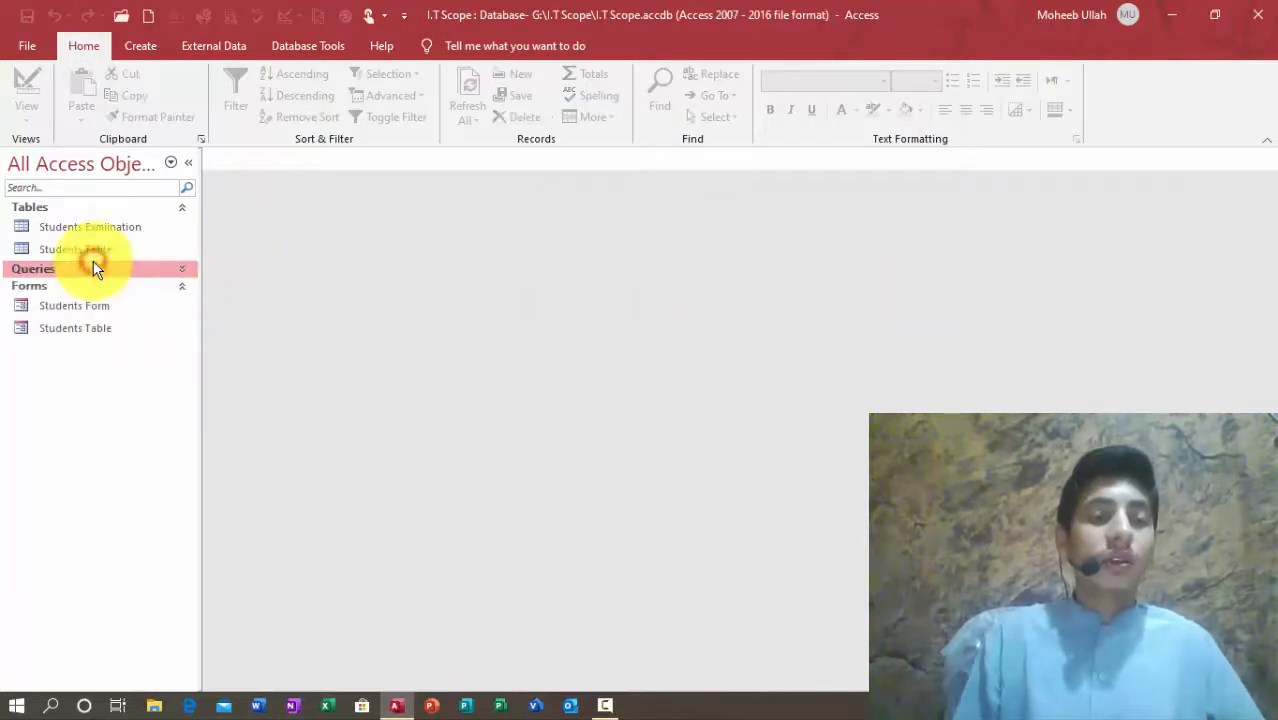
double_click(144, 252)
key(Tab)
key(Tab)
key(Tab)
key(Tab)
key(Tab)
key(Tab)
key(Tab)
key(Tab)
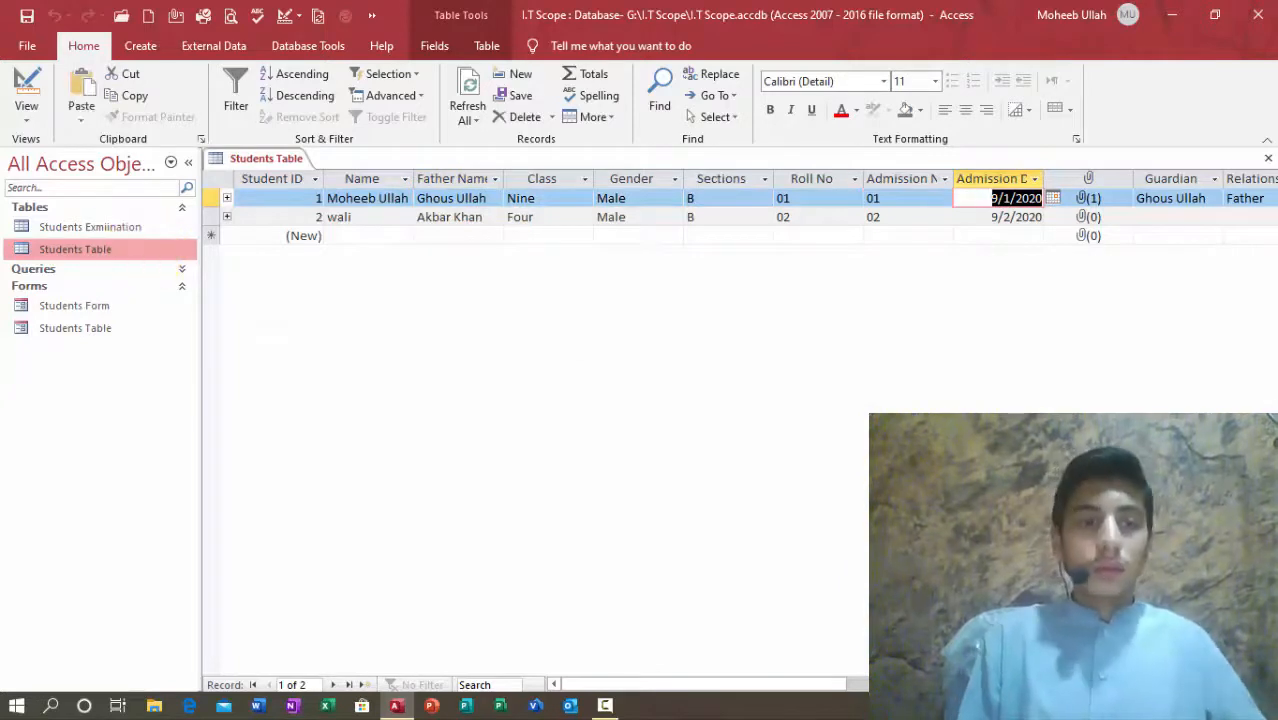
click(82, 270)
click(57, 293)
key(Down)
key(Return)
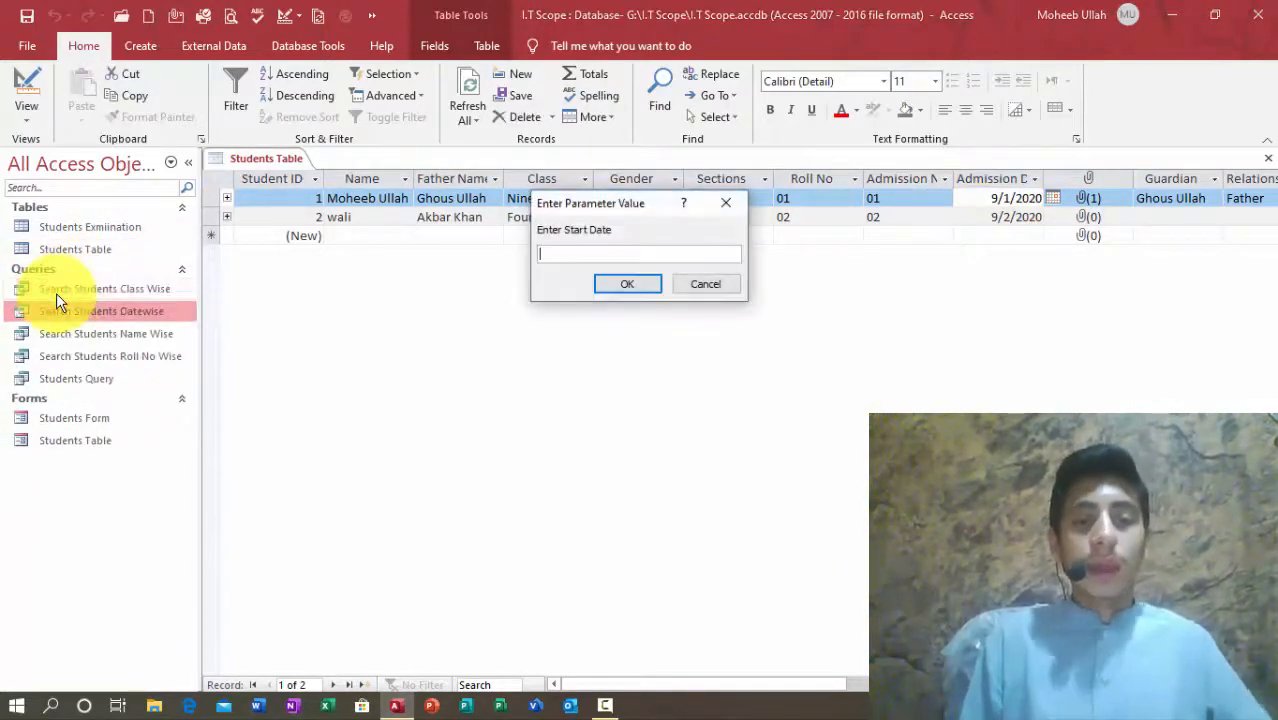
text(9/1/2020)
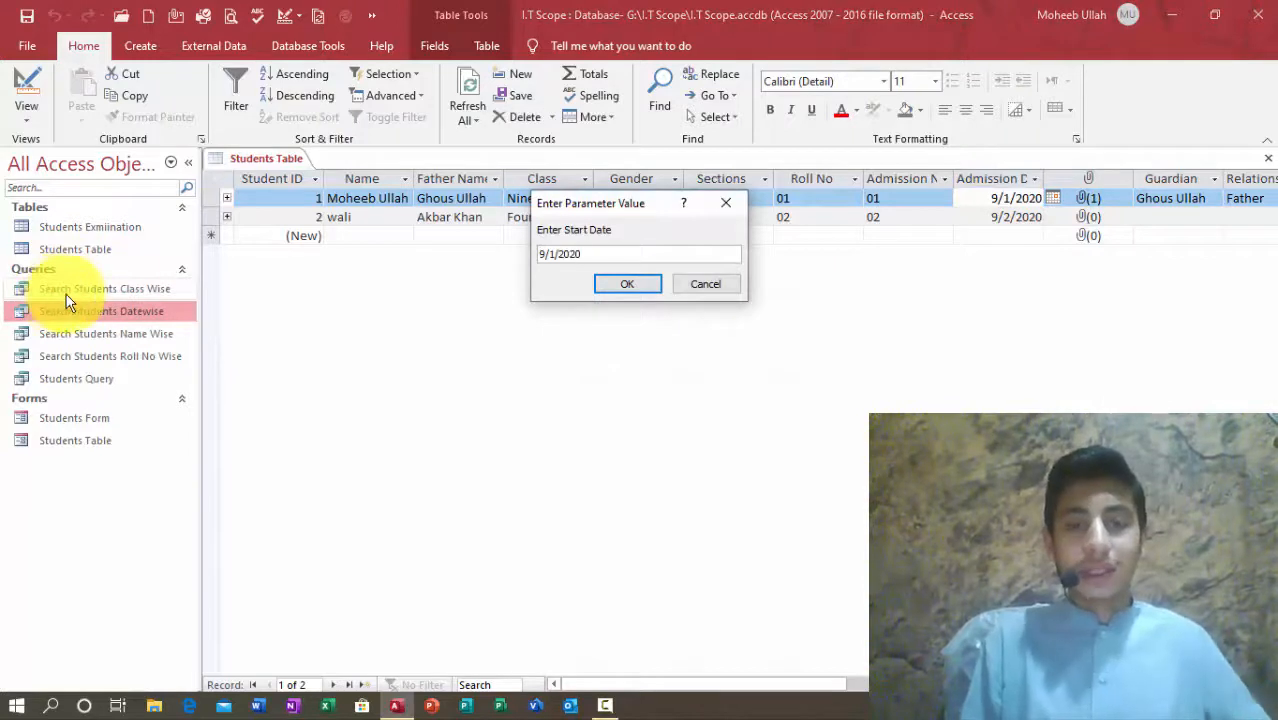
key(Return)
Step: Enter a September end date to list both students, then close the table and results
click(976, 220)
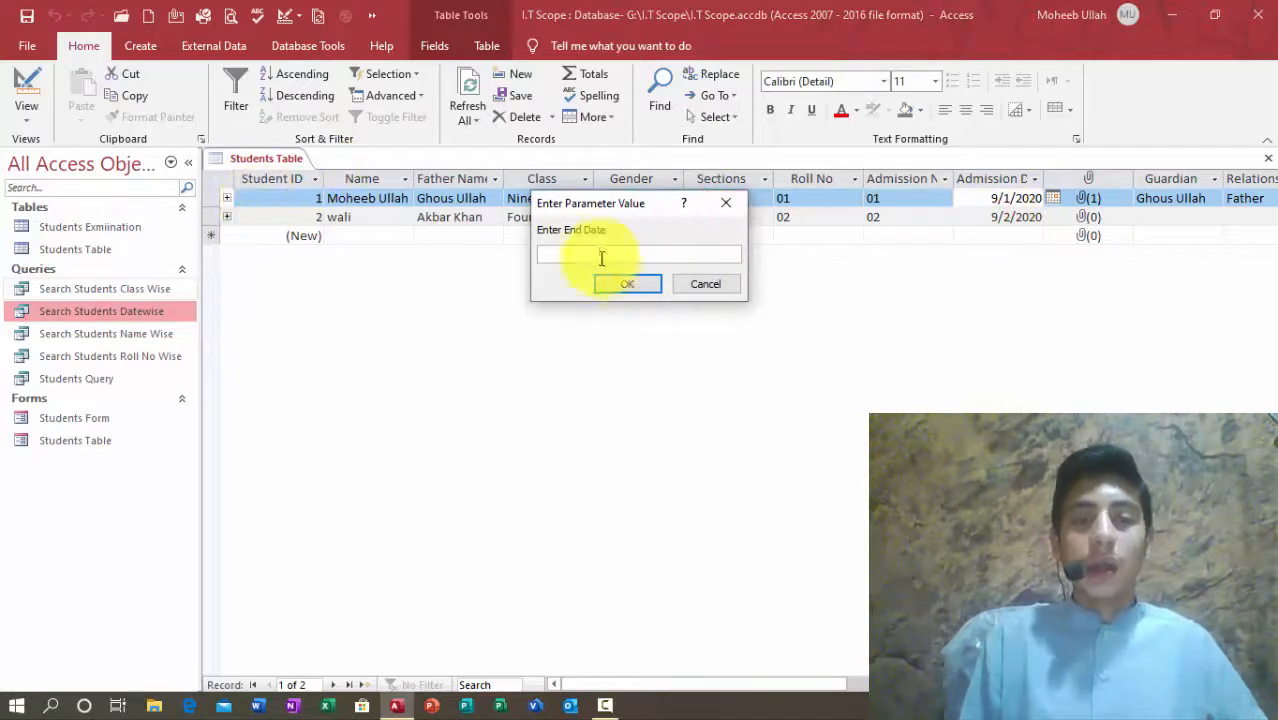
text(9/2/2020)
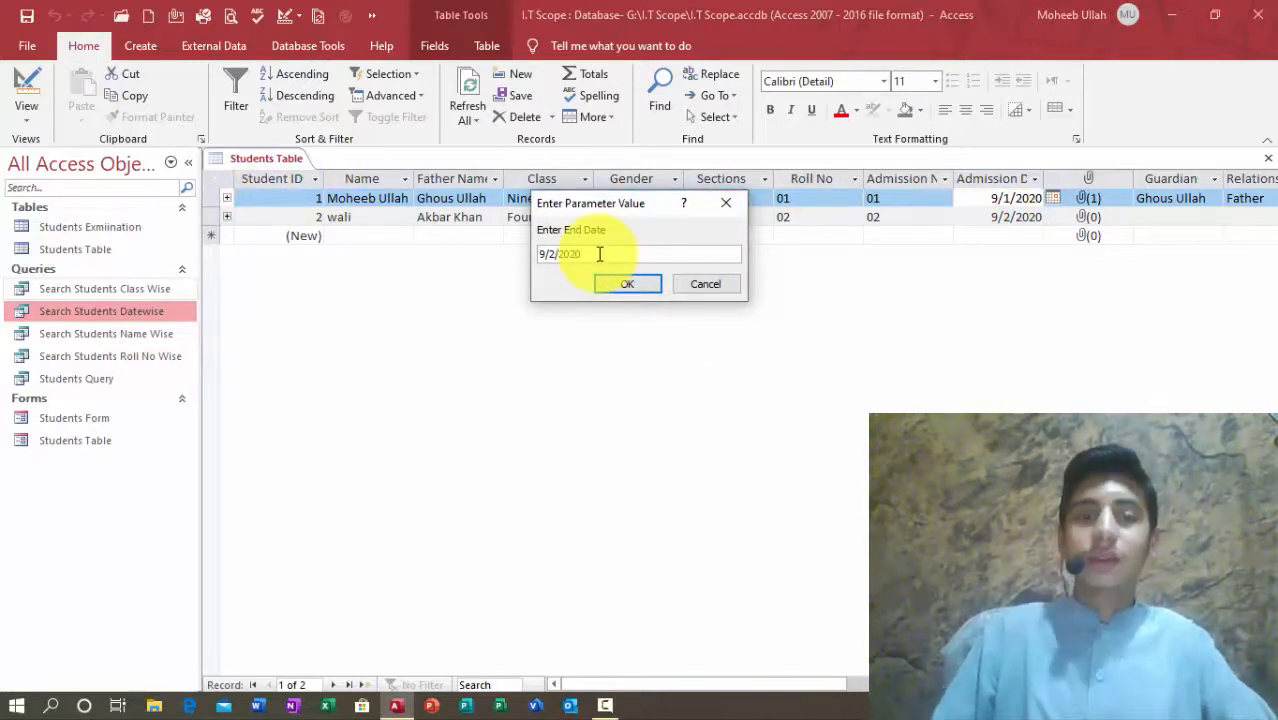
key(Return)
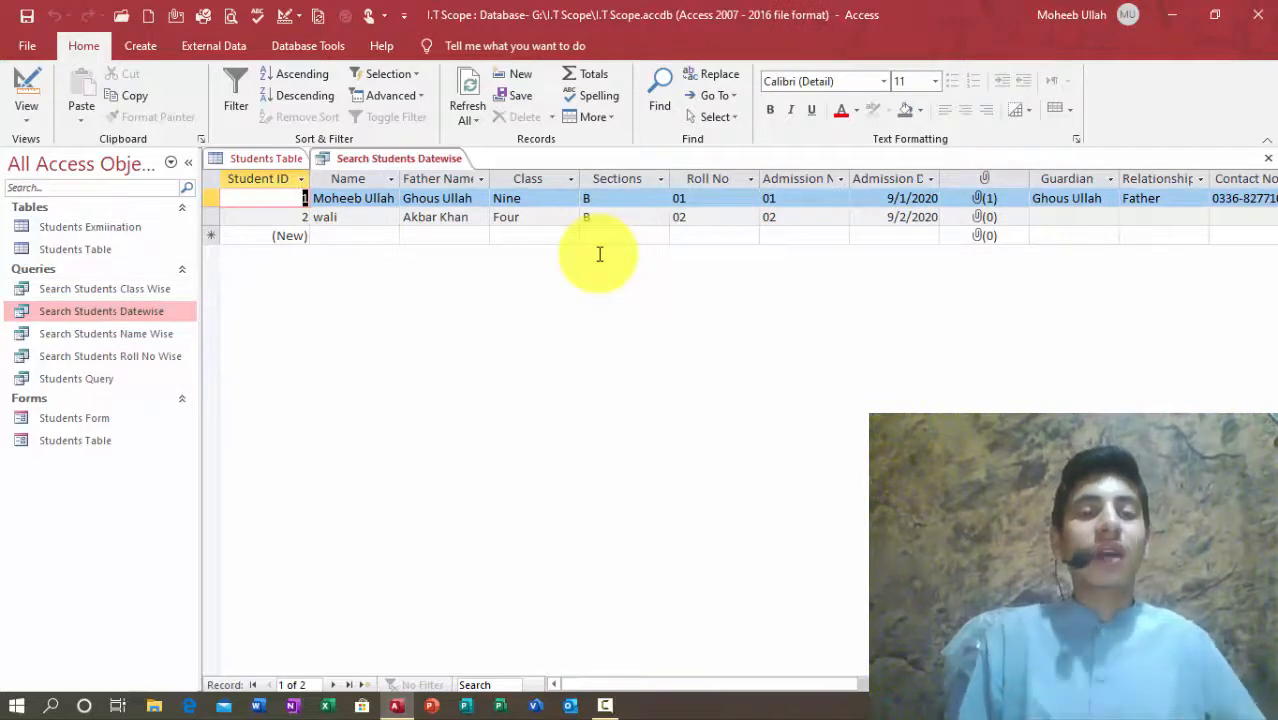
click(265, 158)
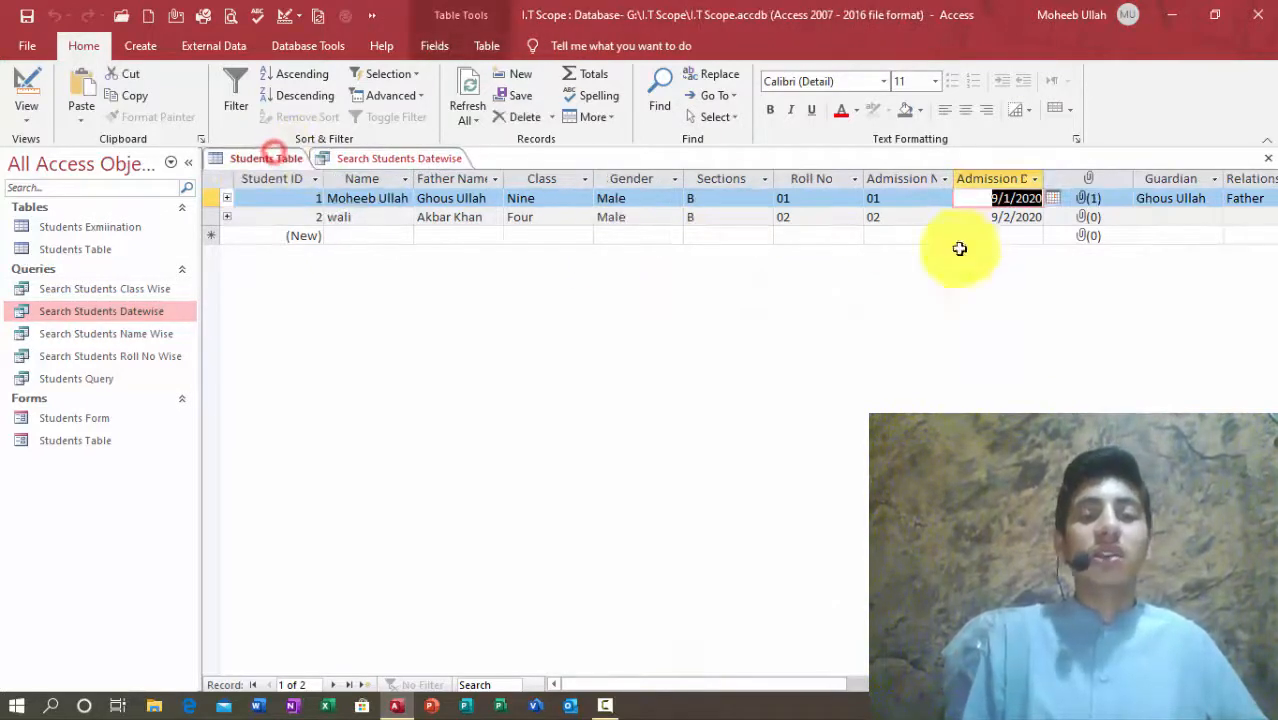
click(1268, 159)
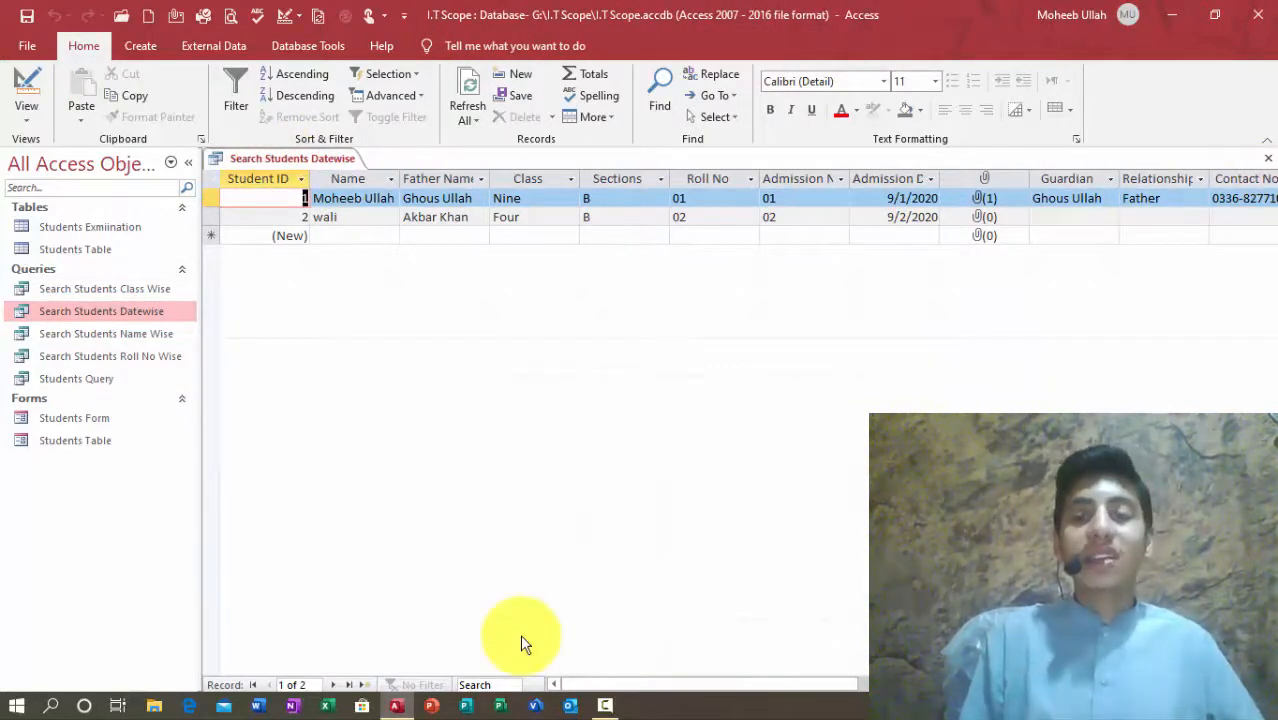
click(1264, 172)
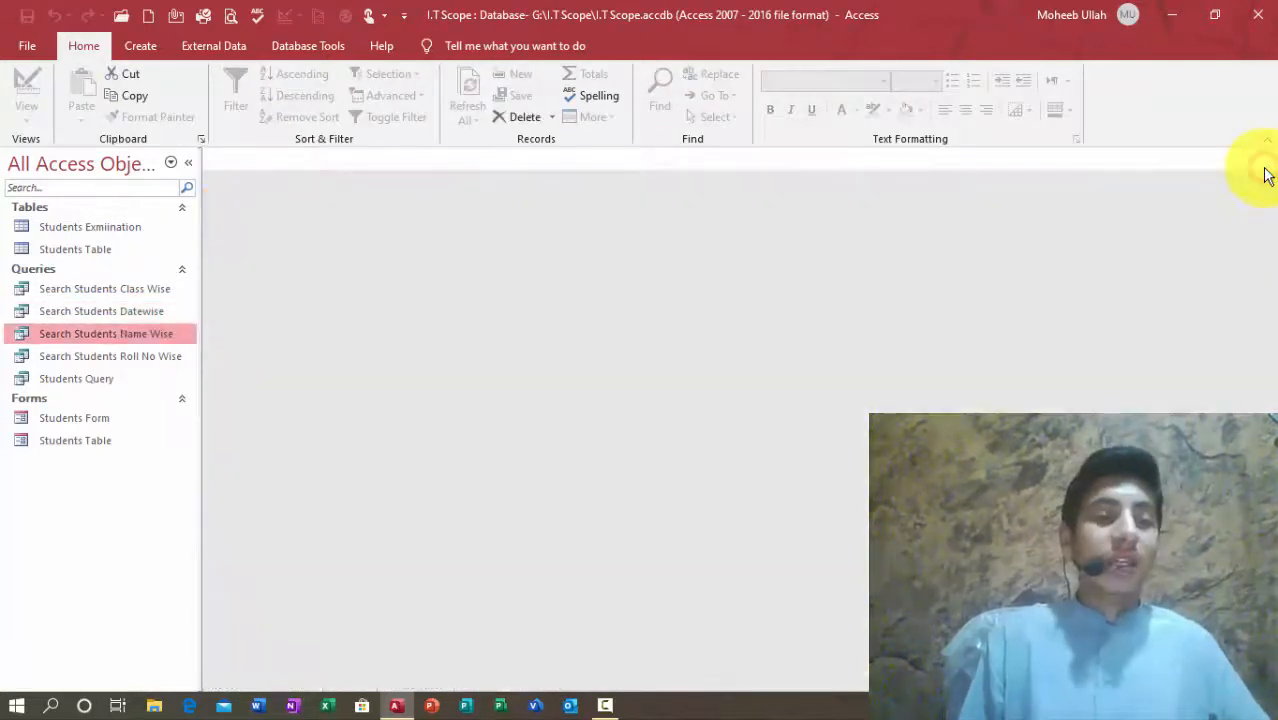
Step: Run Search Students Name Wise for each student's name and close both results
key(Return)
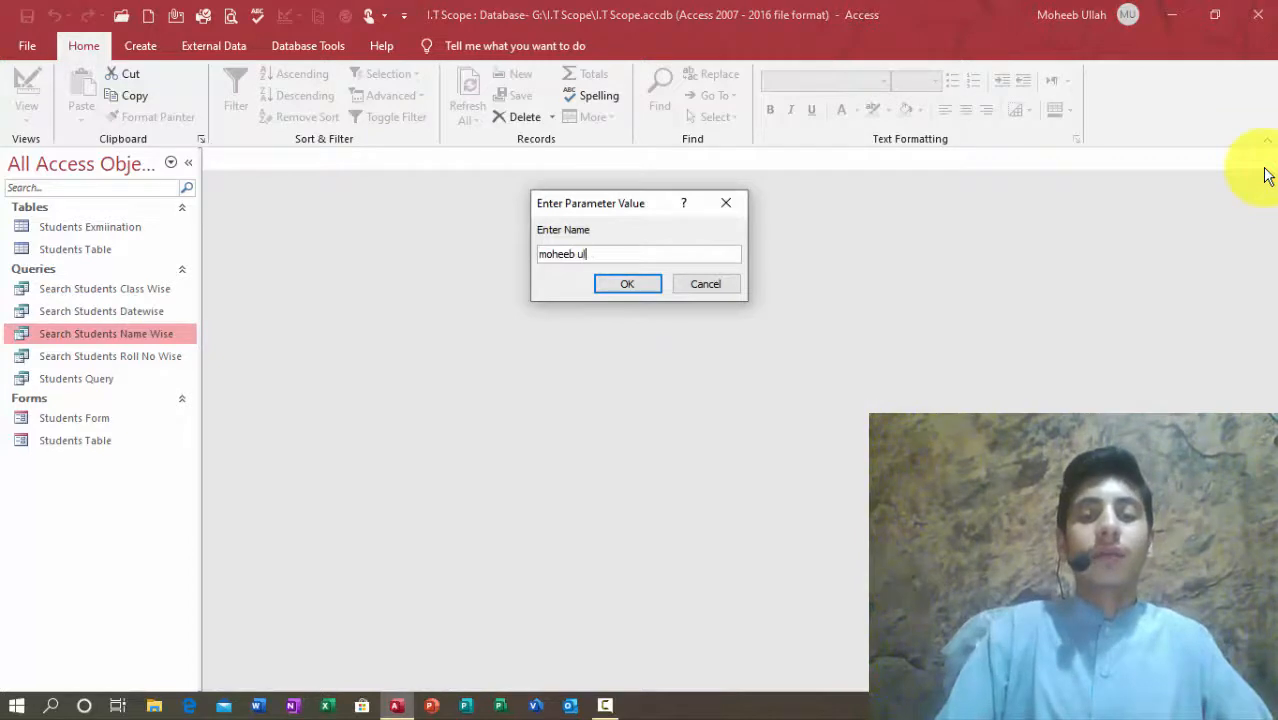
key(Return)
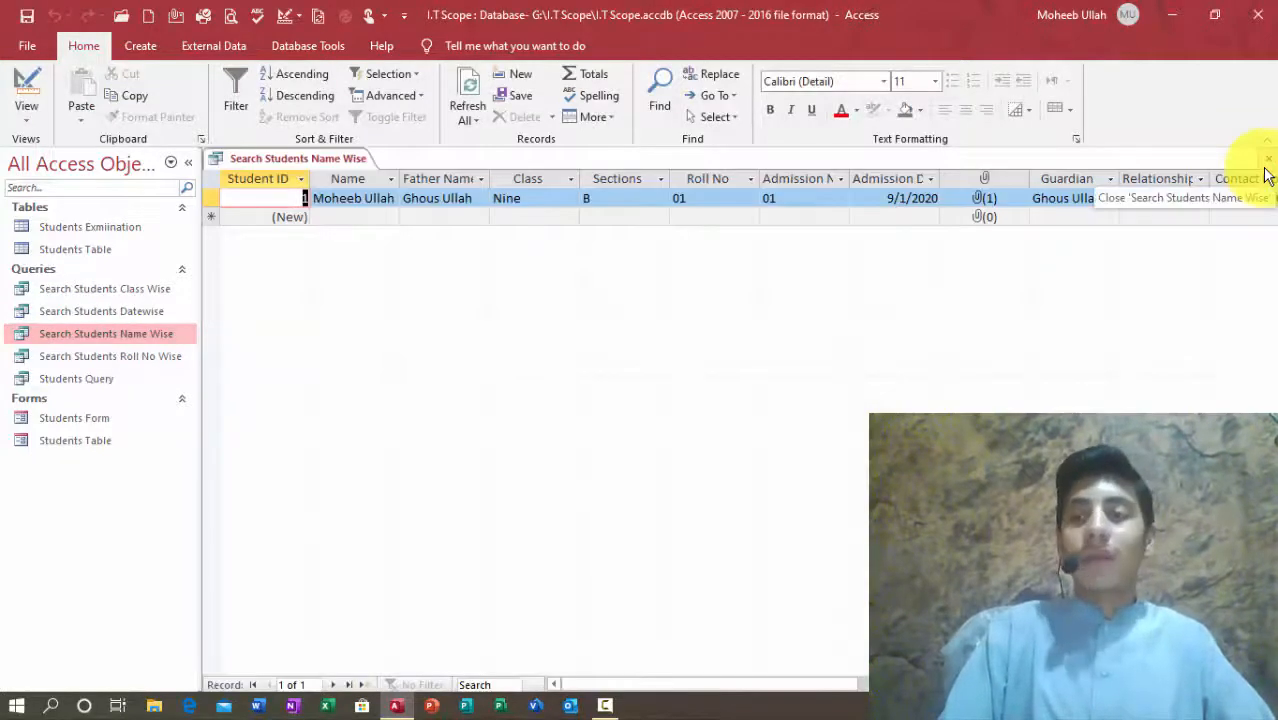
click(1264, 170)
key(Return)
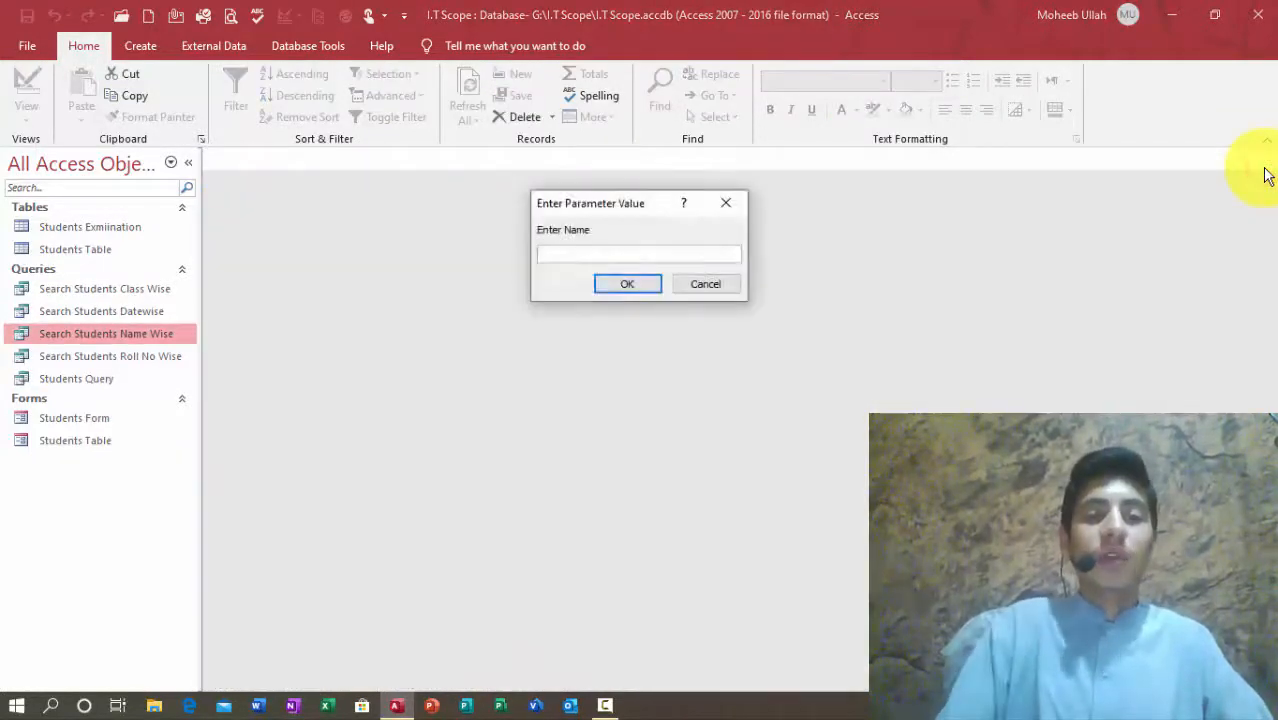
text(wali)
key(Return)
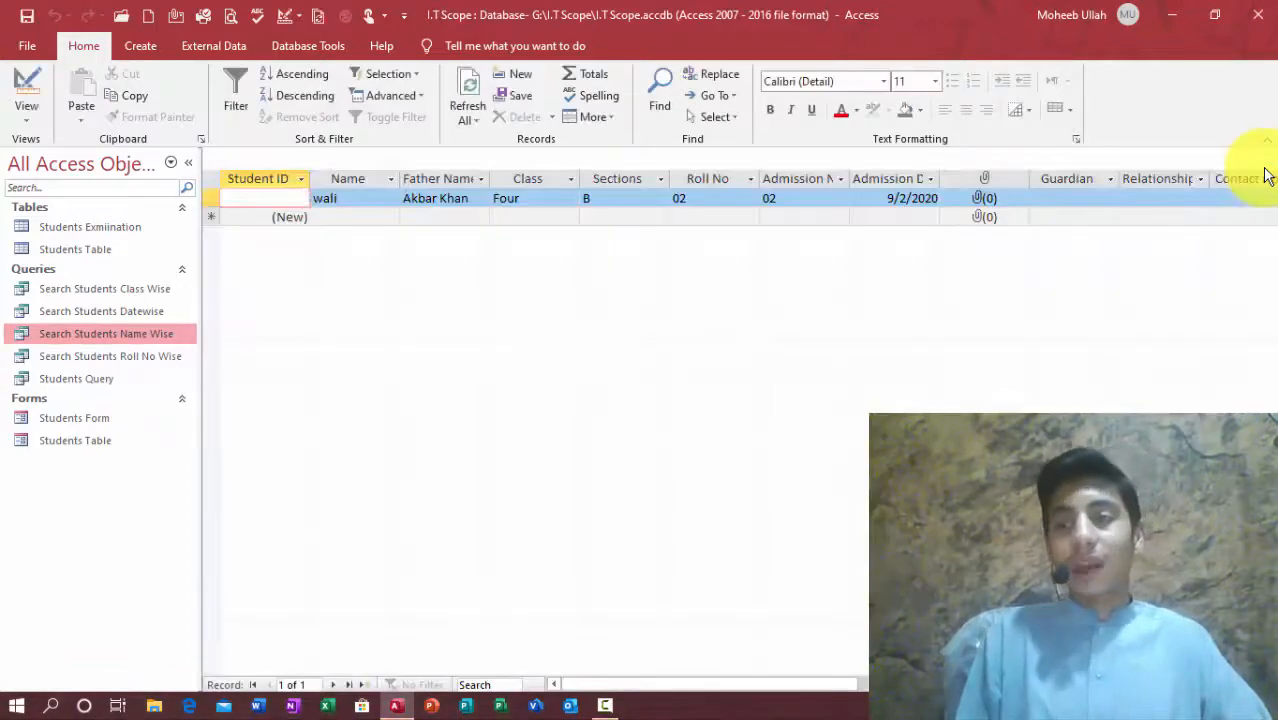
click(1267, 169)
key(Down)
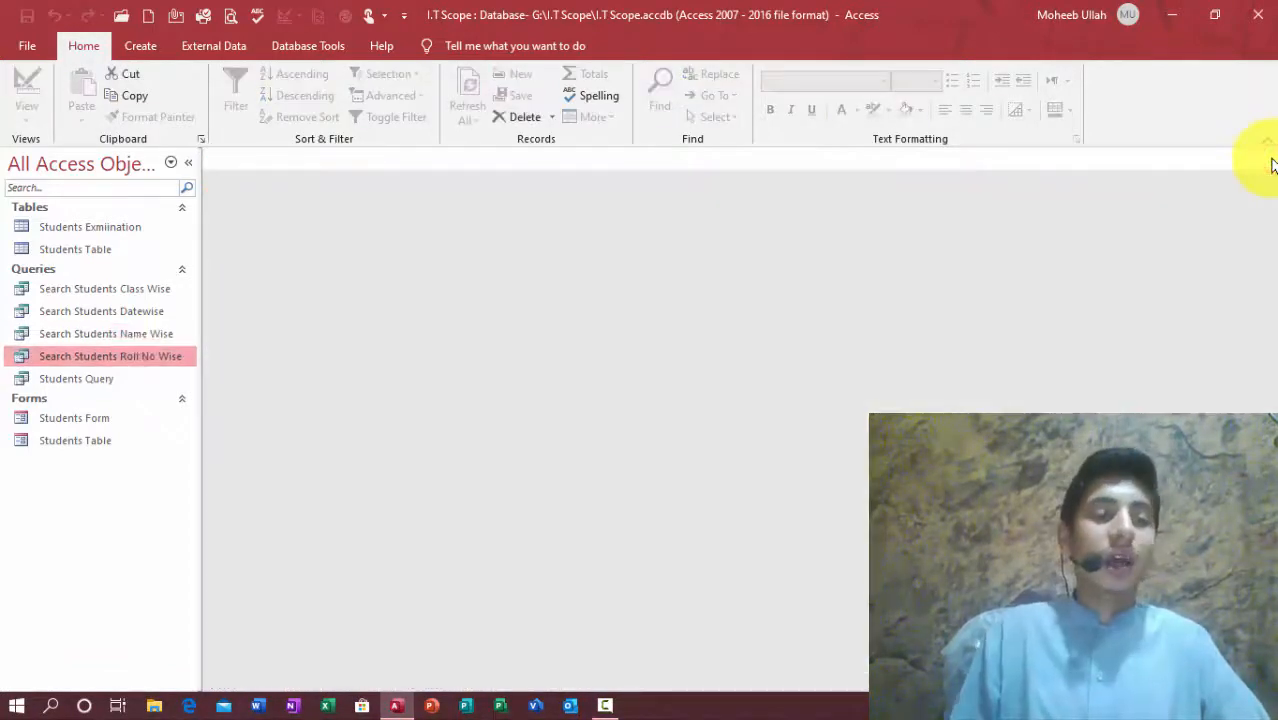
Step: Run Search Students Roll No Wise, see it return no rows, and inspect its design
key(Return)
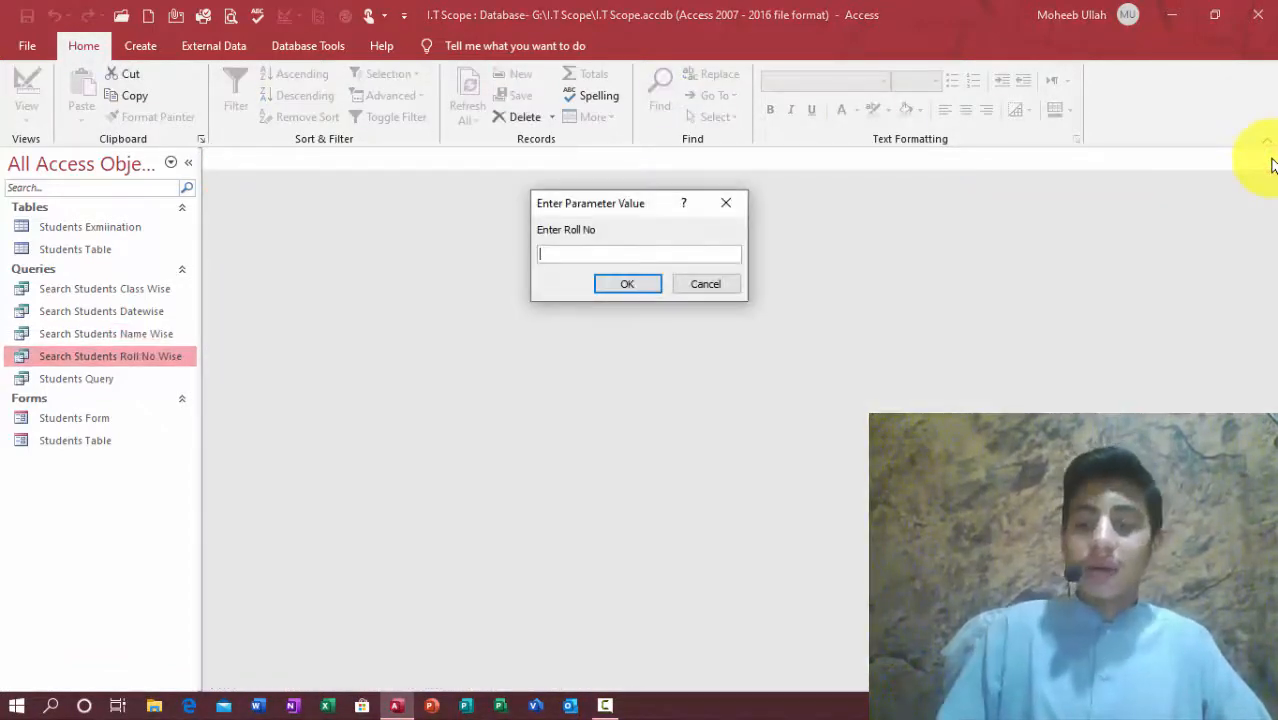
key(Return)
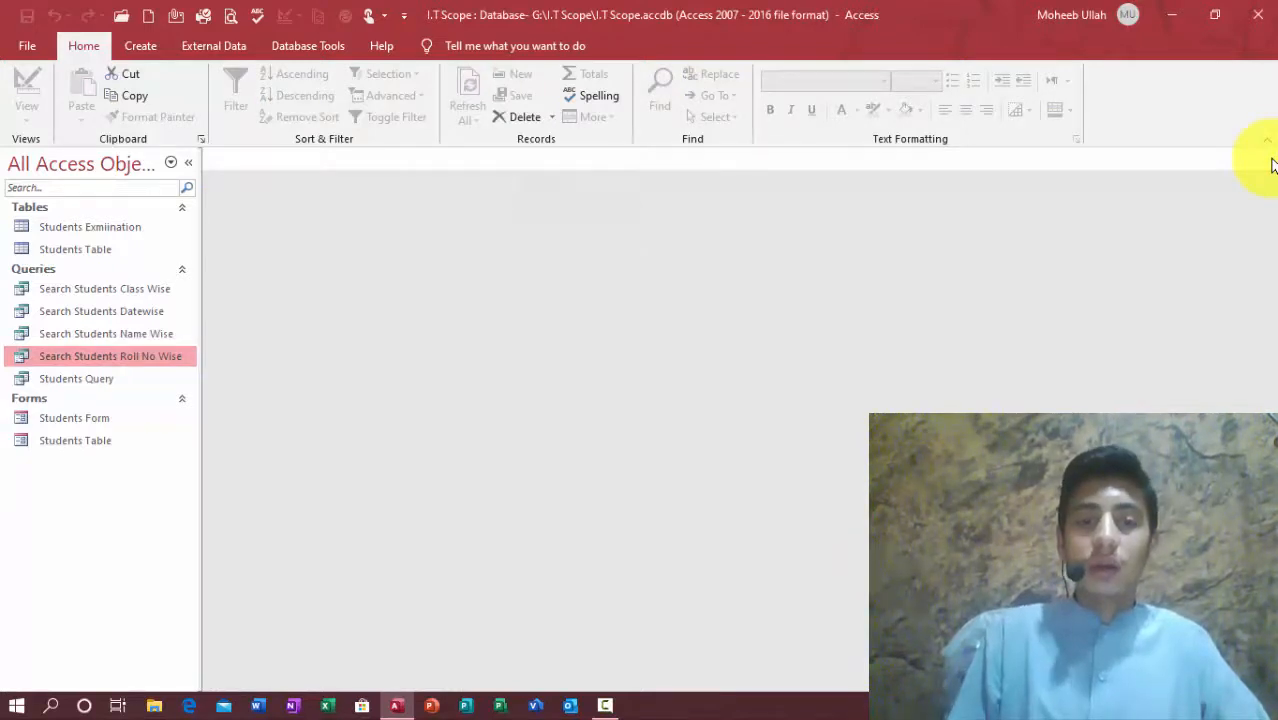
click(1269, 161)
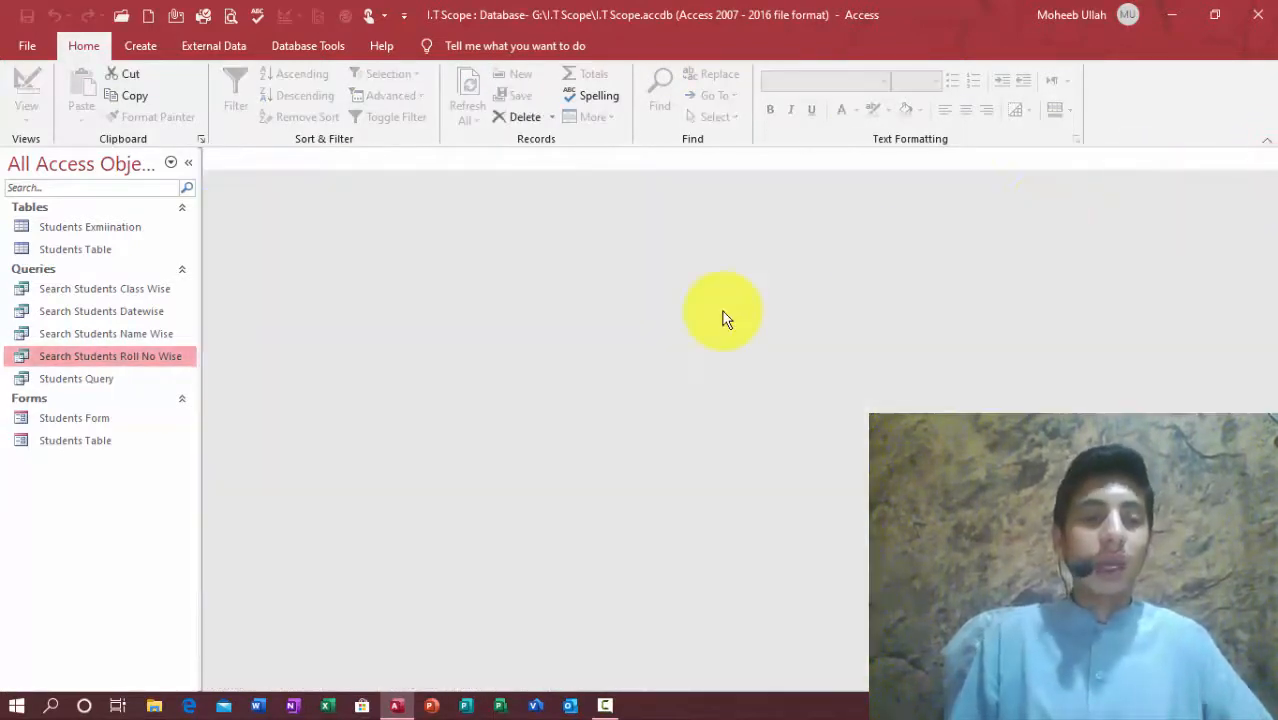
key(ctrl+Return)
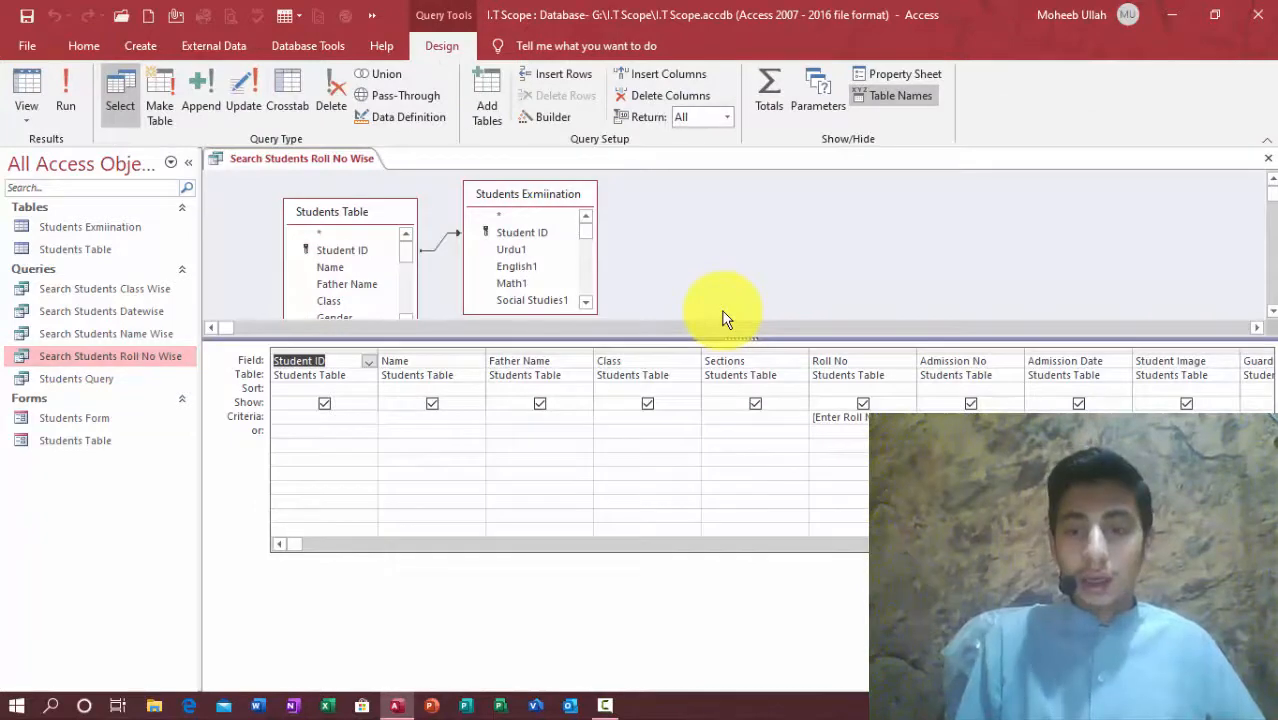
key(Right)
key(Right)
key(Right)
key(Right)
key(Right)
key(Right)
key(Left)
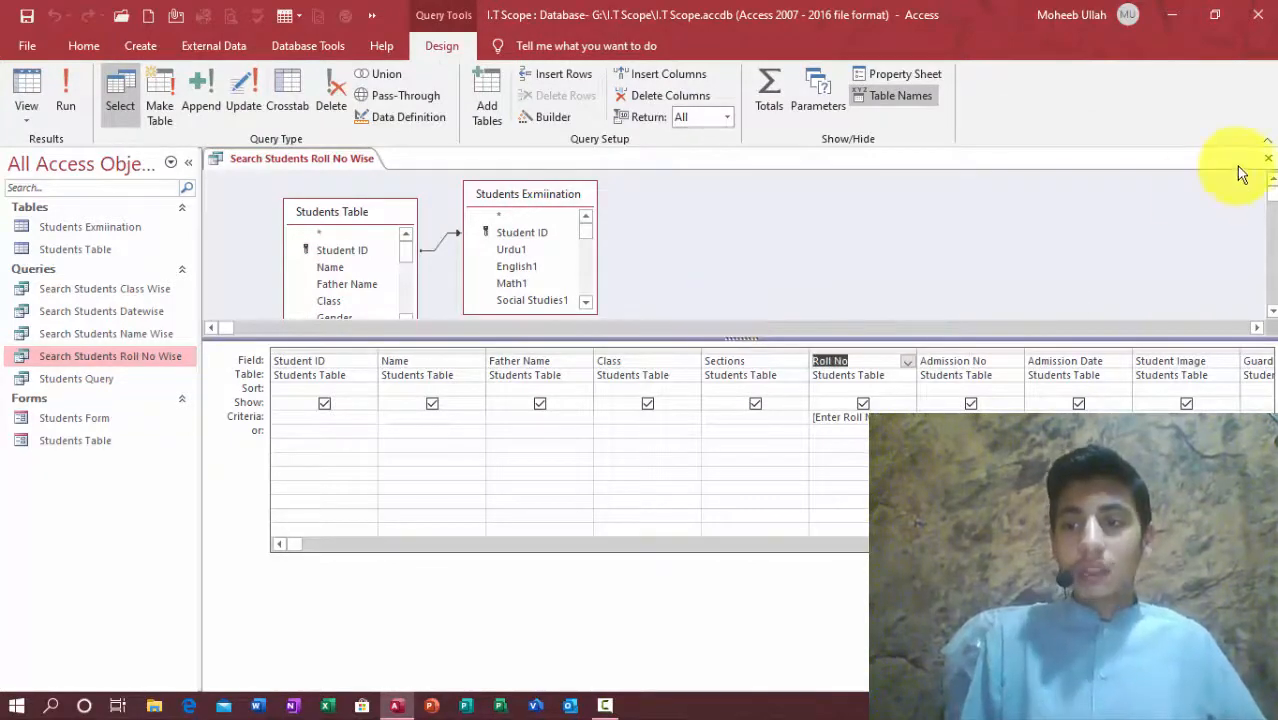
click(1268, 158)
Step: In Students Table, change the Roll No values 01 and 02 to 1 and 2
key(Up)
key(Up)
key(Up)
key(Up)
key(Up)
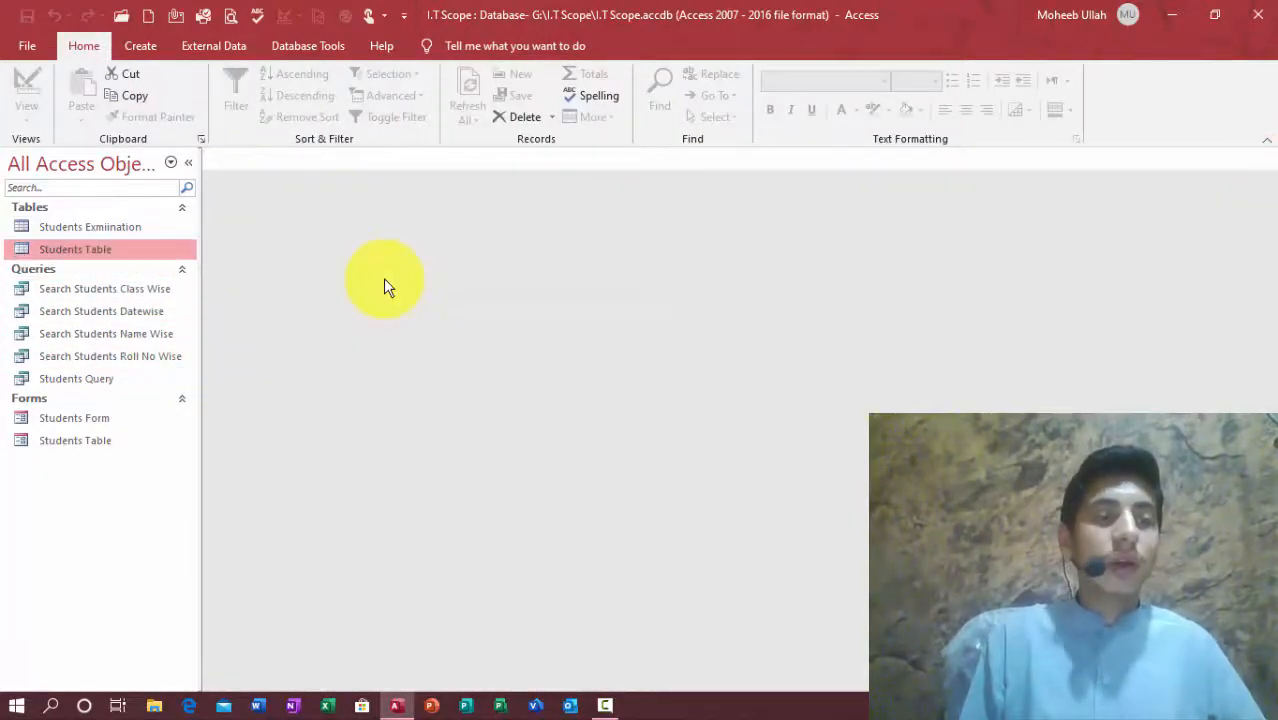
key(Return)
key(Right)
key(Right)
key(Right)
key(Right)
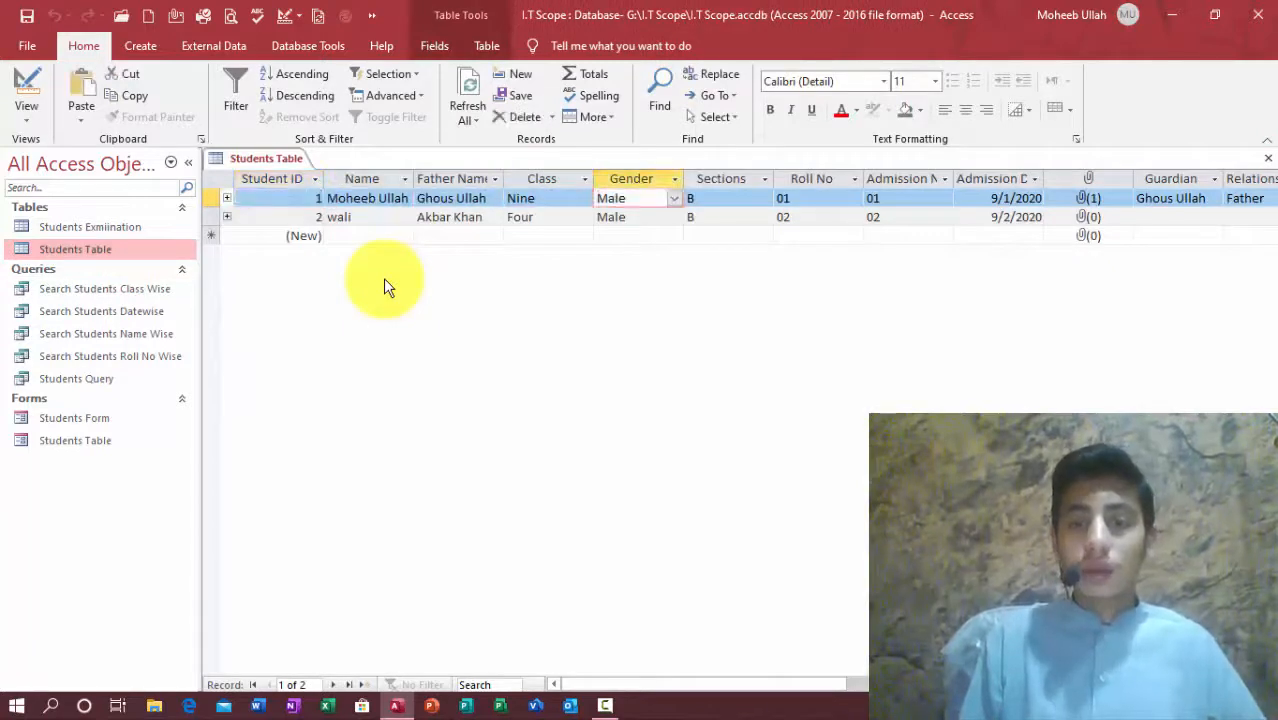
key(Right)
key(Right)
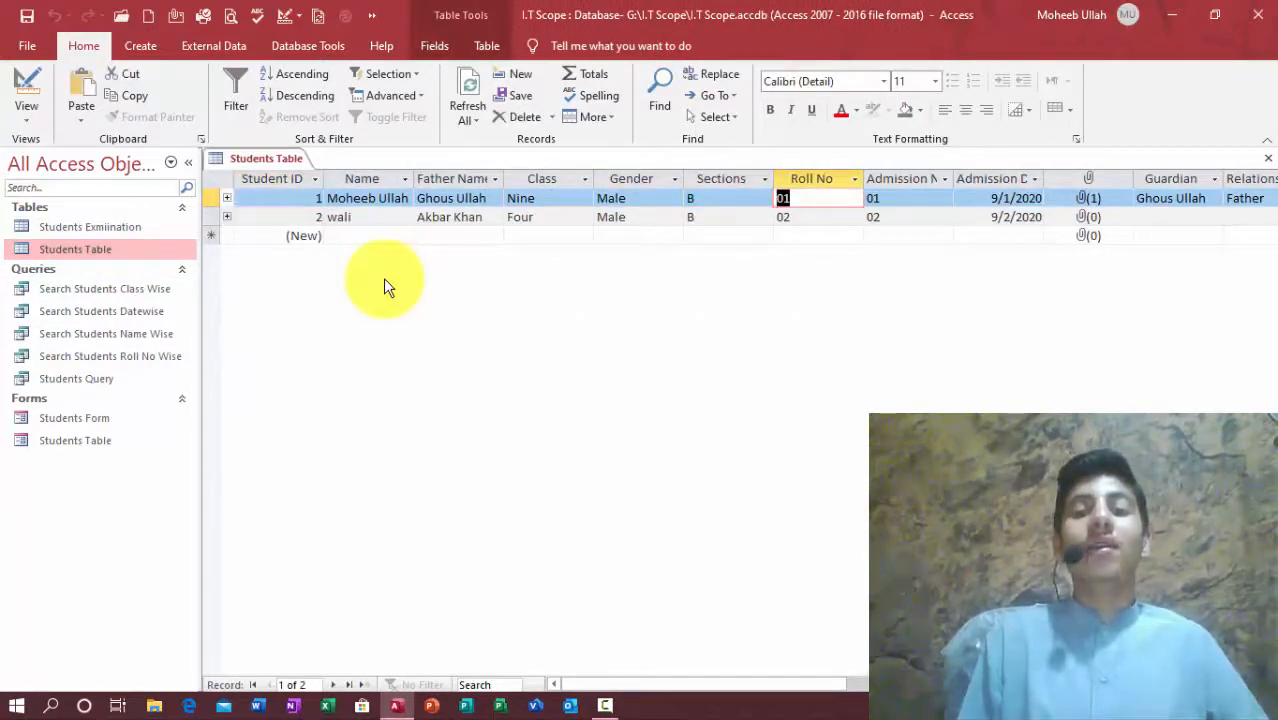
text(1)
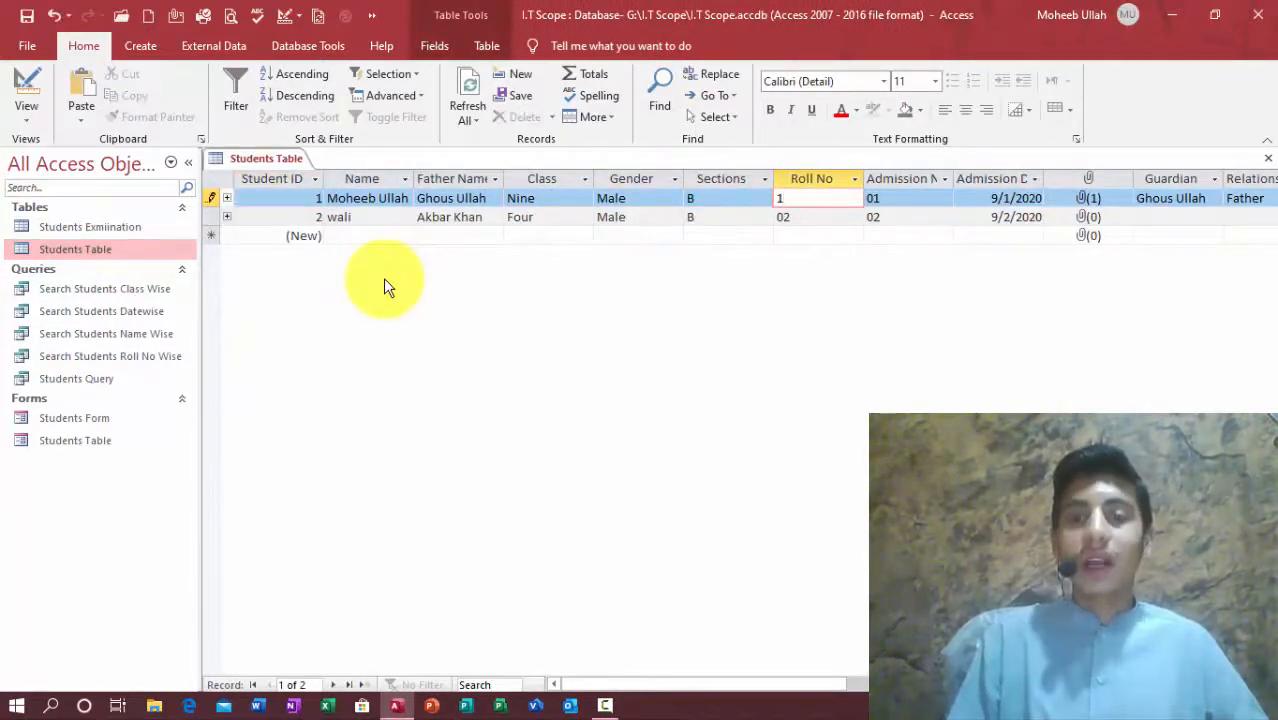
key(Down)
text(2)
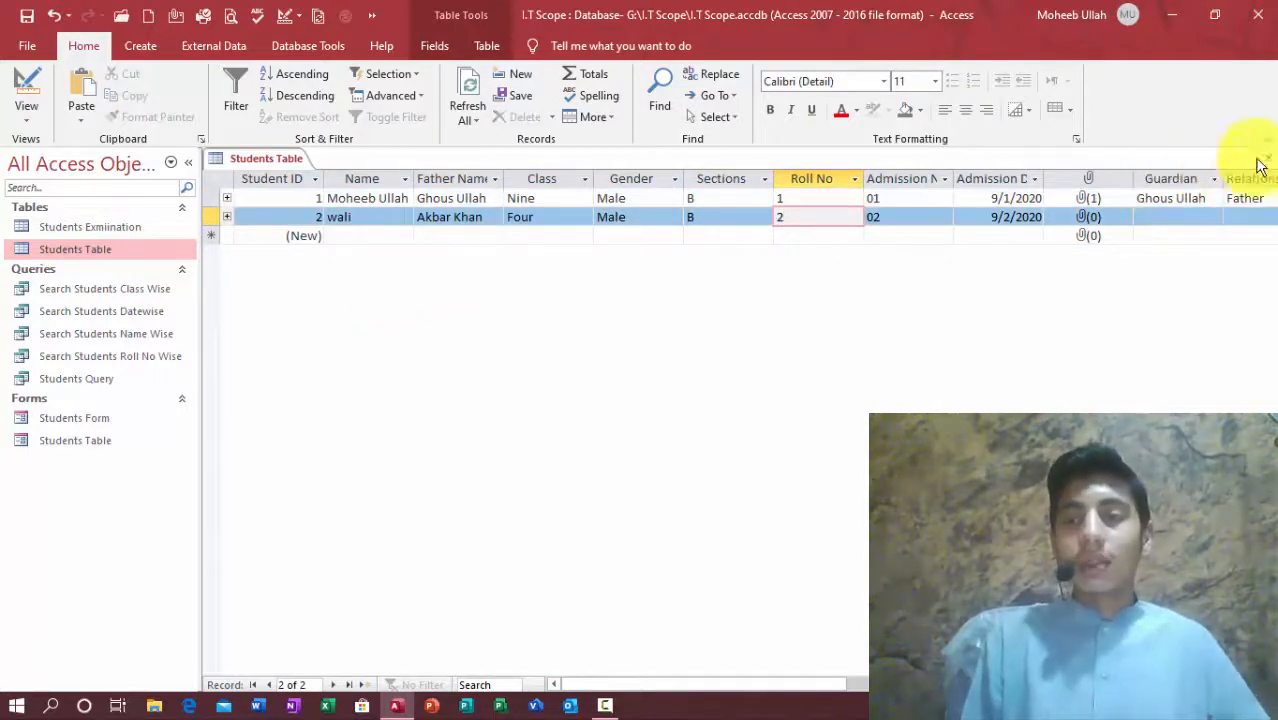
click(1268, 158)
Step: Rerun Search Students Roll No Wise with roll number 1 and close the results
double_click(58, 358)
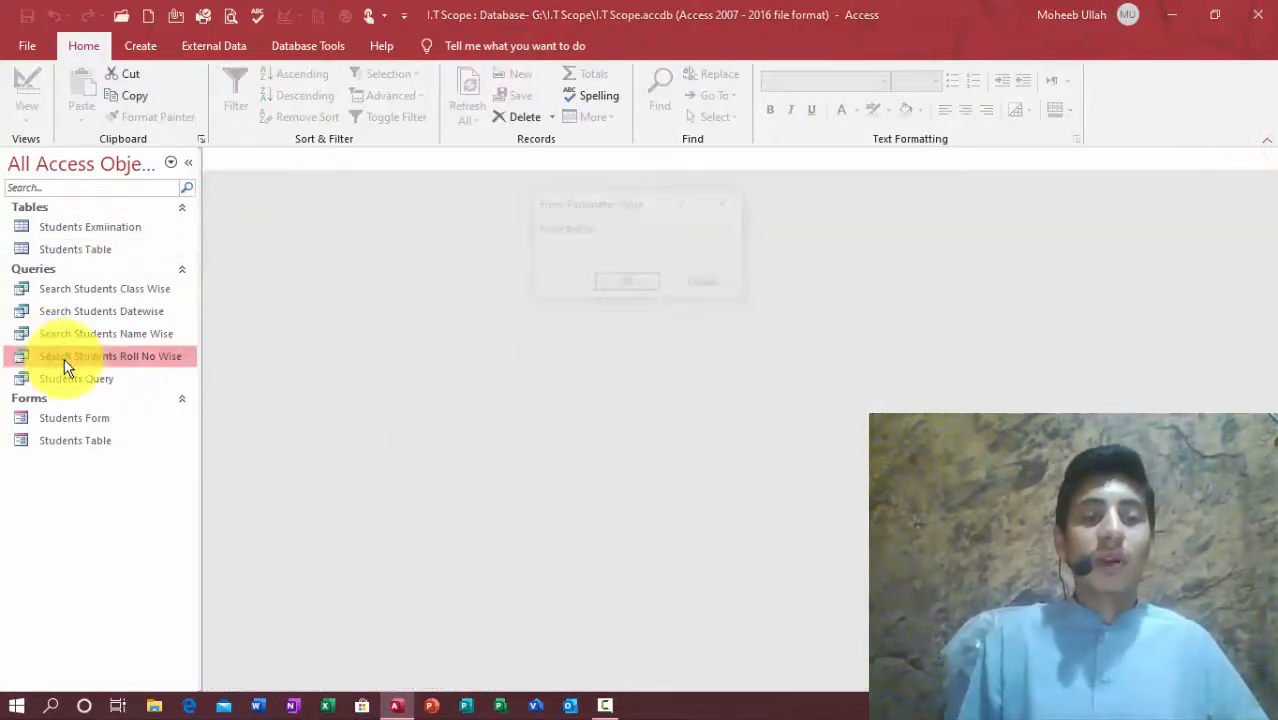
text(1)
key(Return)
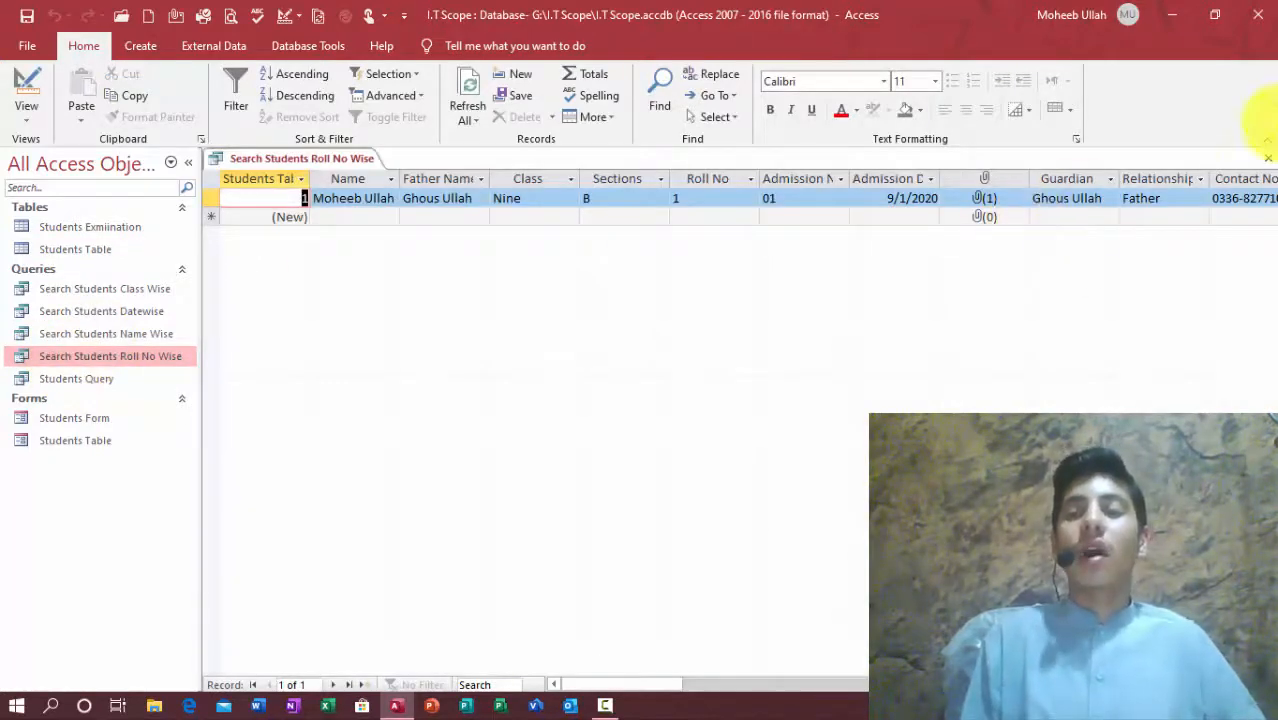
click(1268, 158)
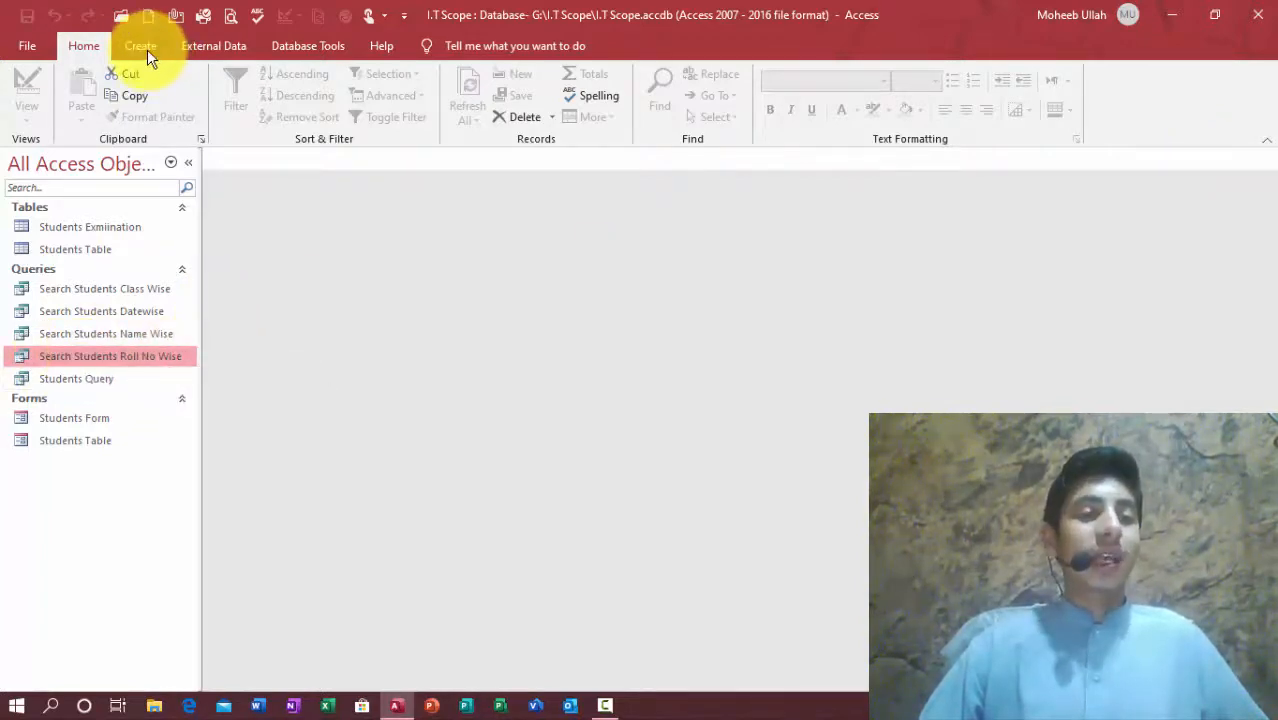
click(341, 433)
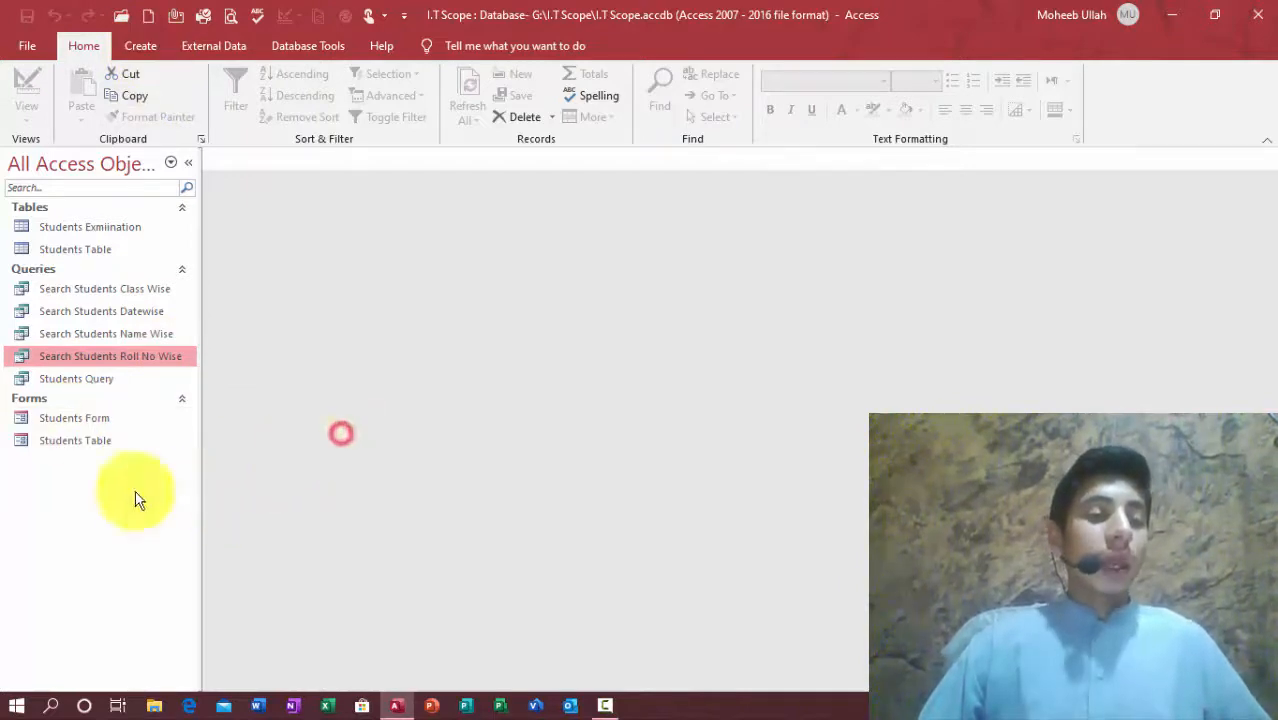
click(140, 48)
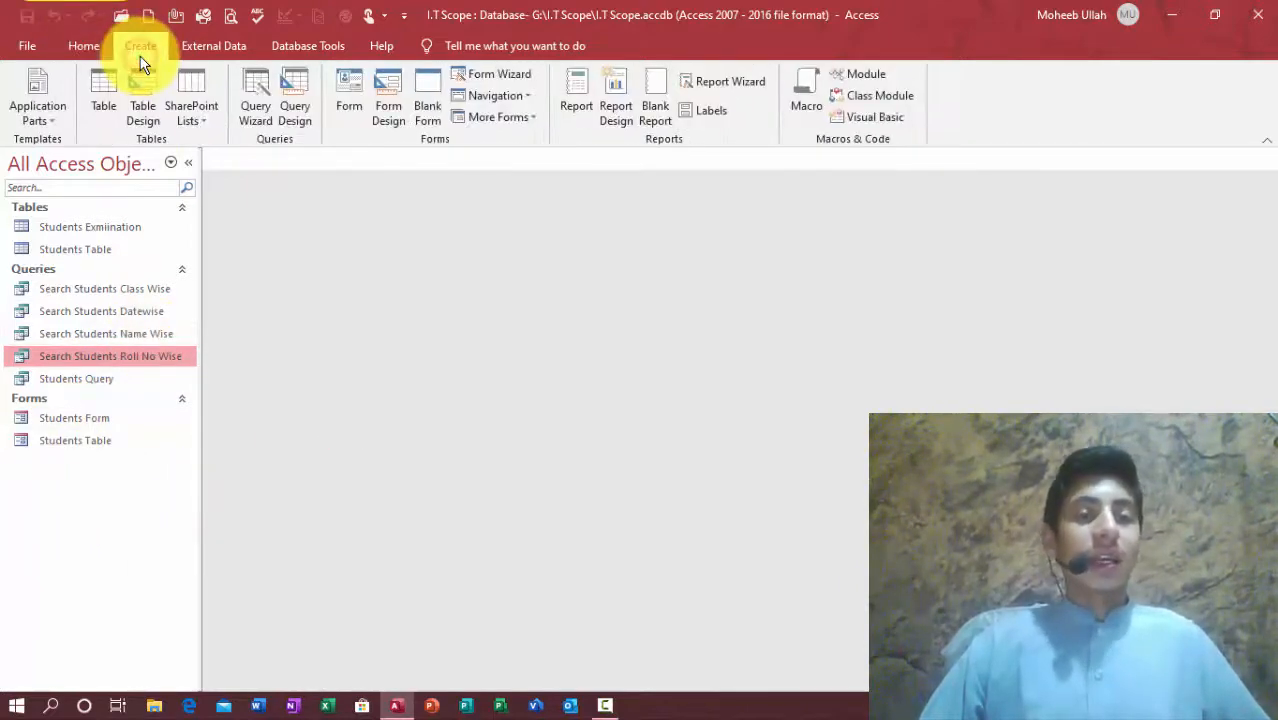
click(514, 76)
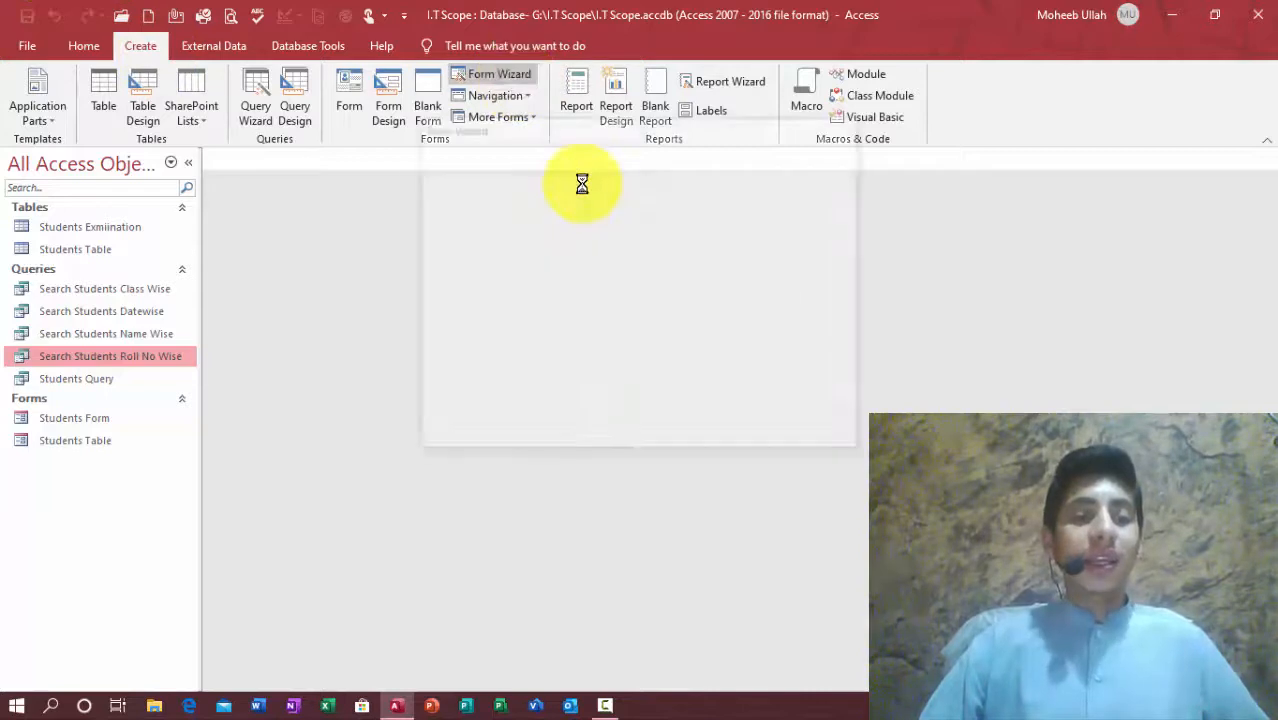
click(613, 247)
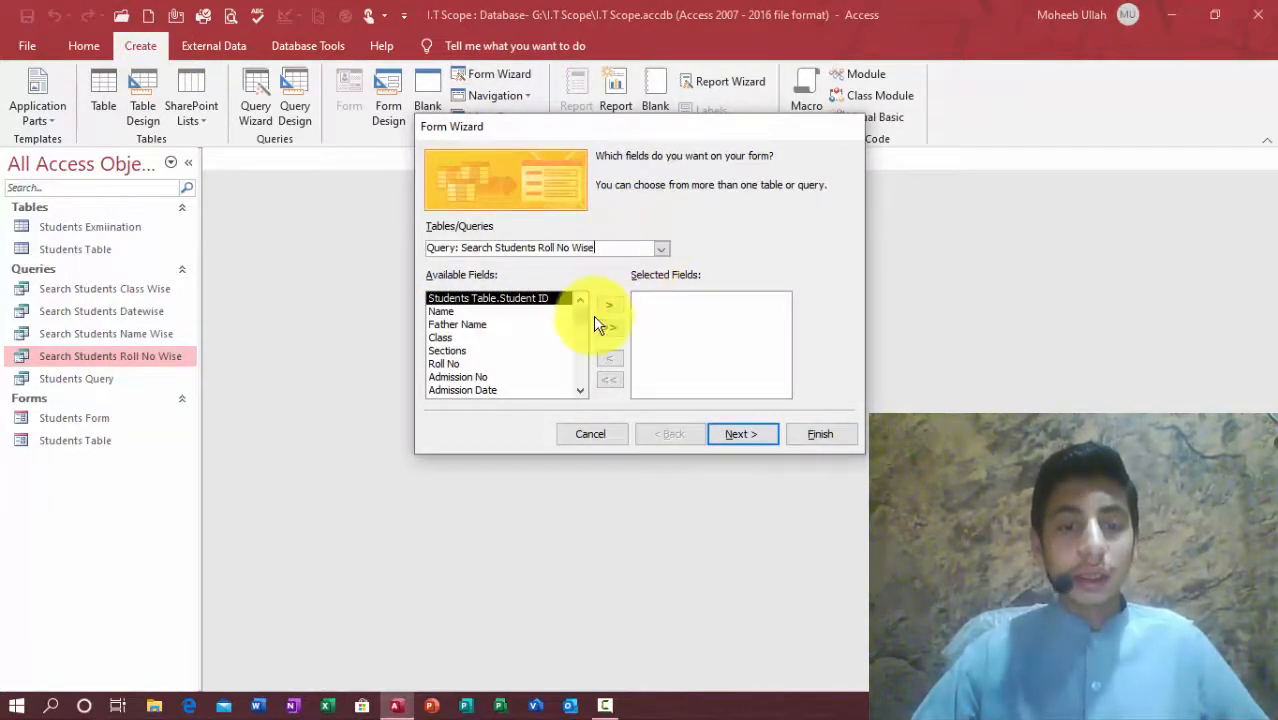
click(598, 436)
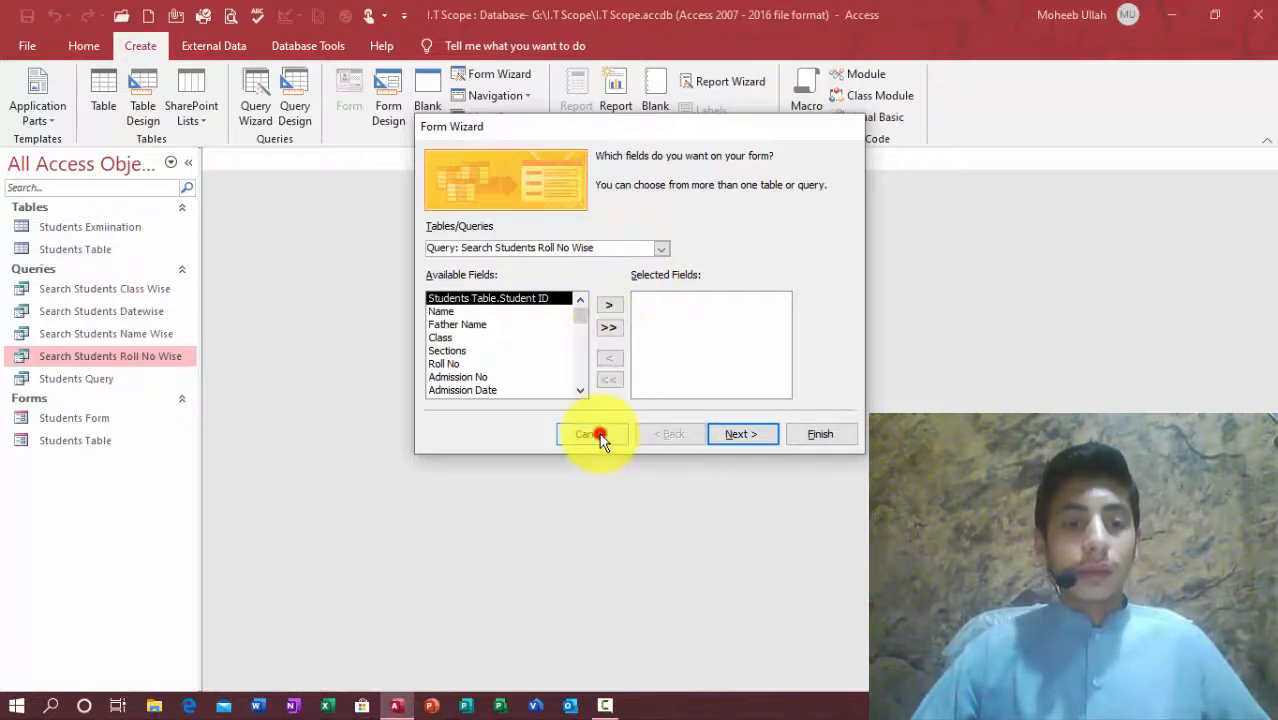
click(115, 249)
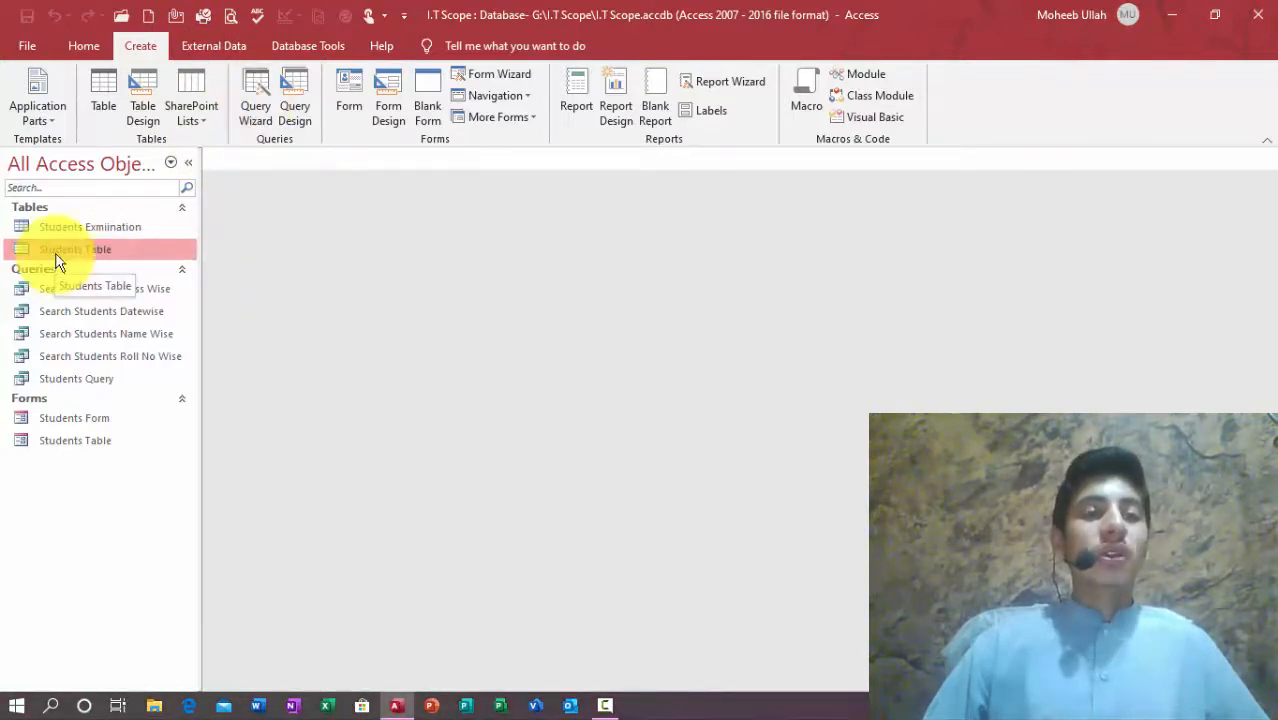
Step: Start a Simple Query Wizard and add all eight Students Table fields, Student ID through Admission No
click(251, 86)
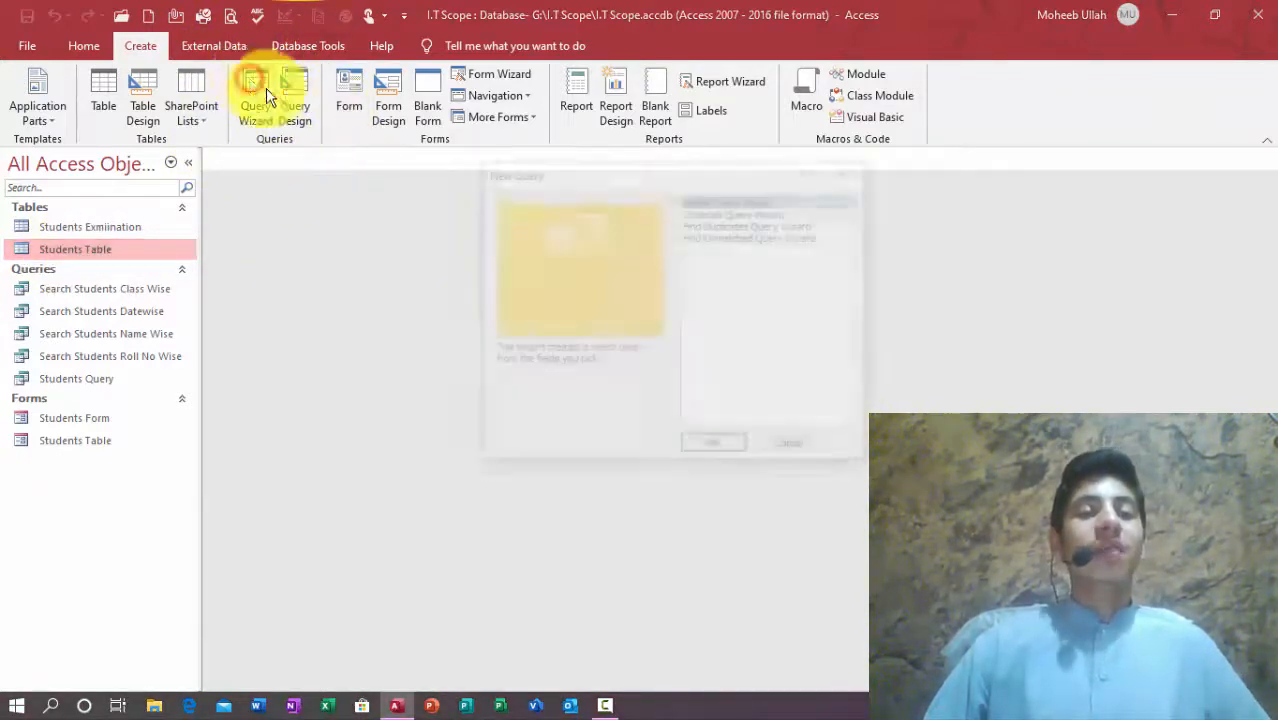
click(700, 445)
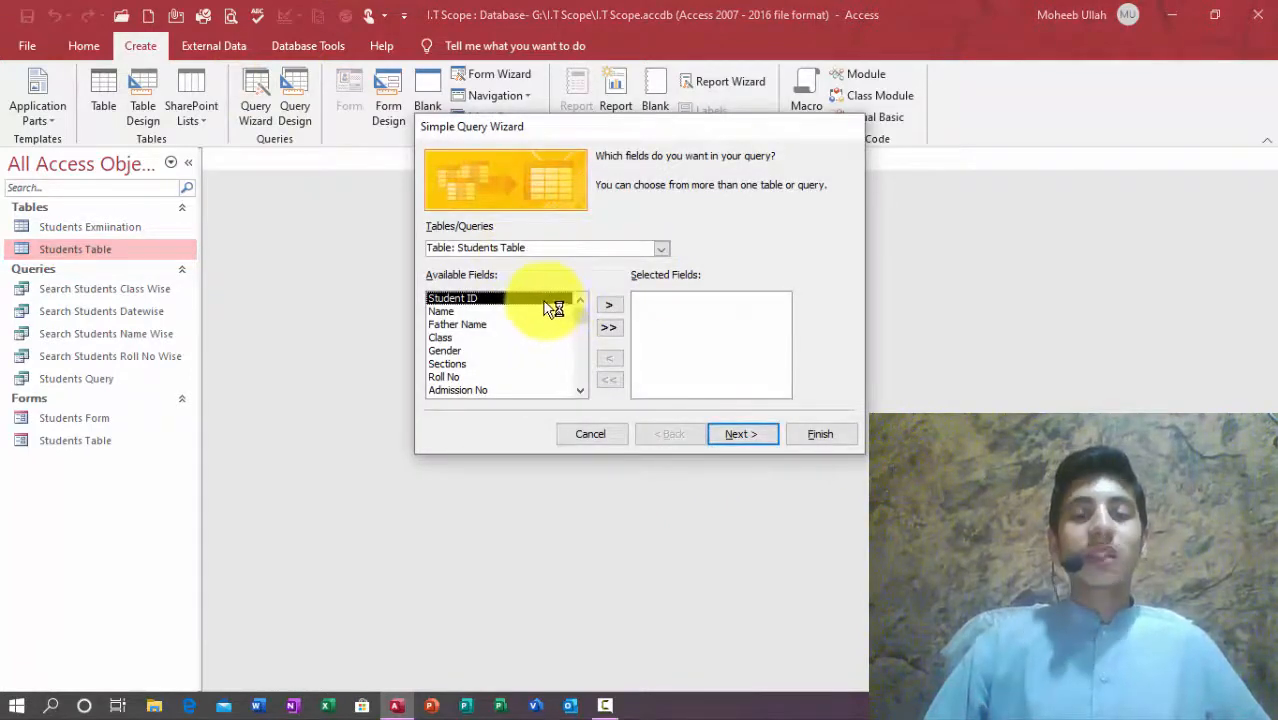
click(608, 305)
click(608, 305)
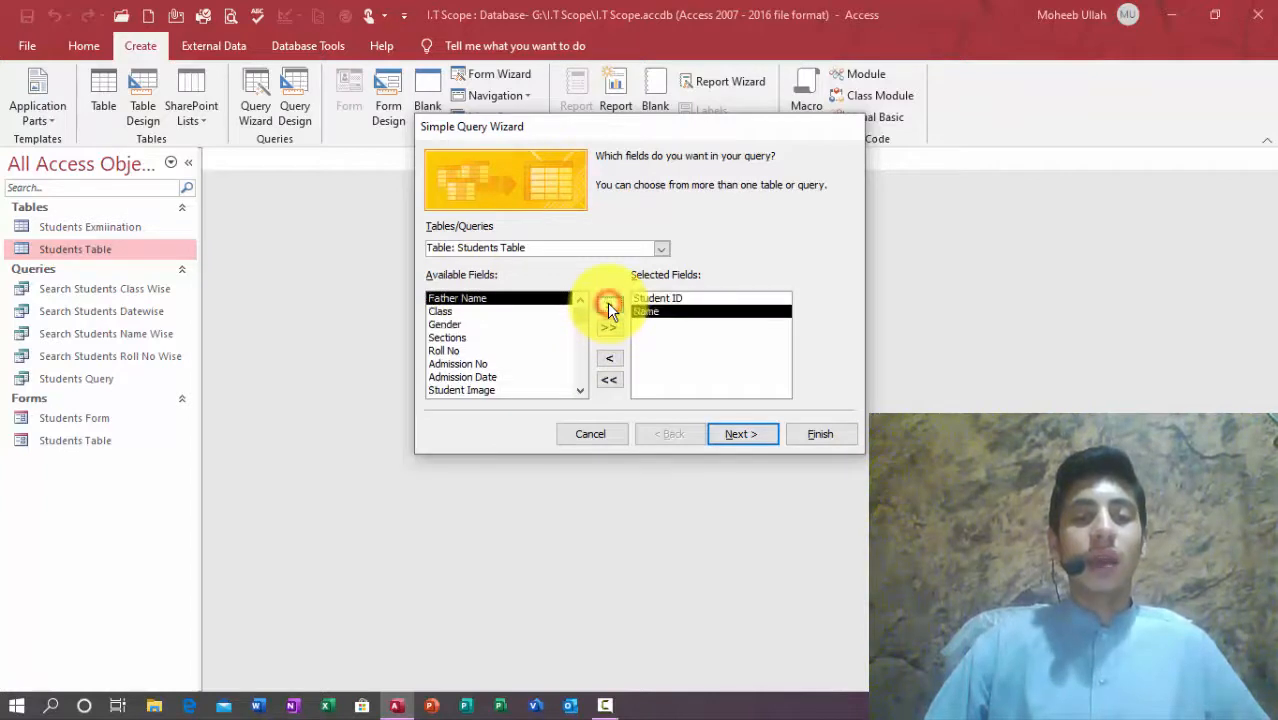
click(608, 305)
click(608, 305)
click(608, 305)
click(608, 305)
click(608, 305)
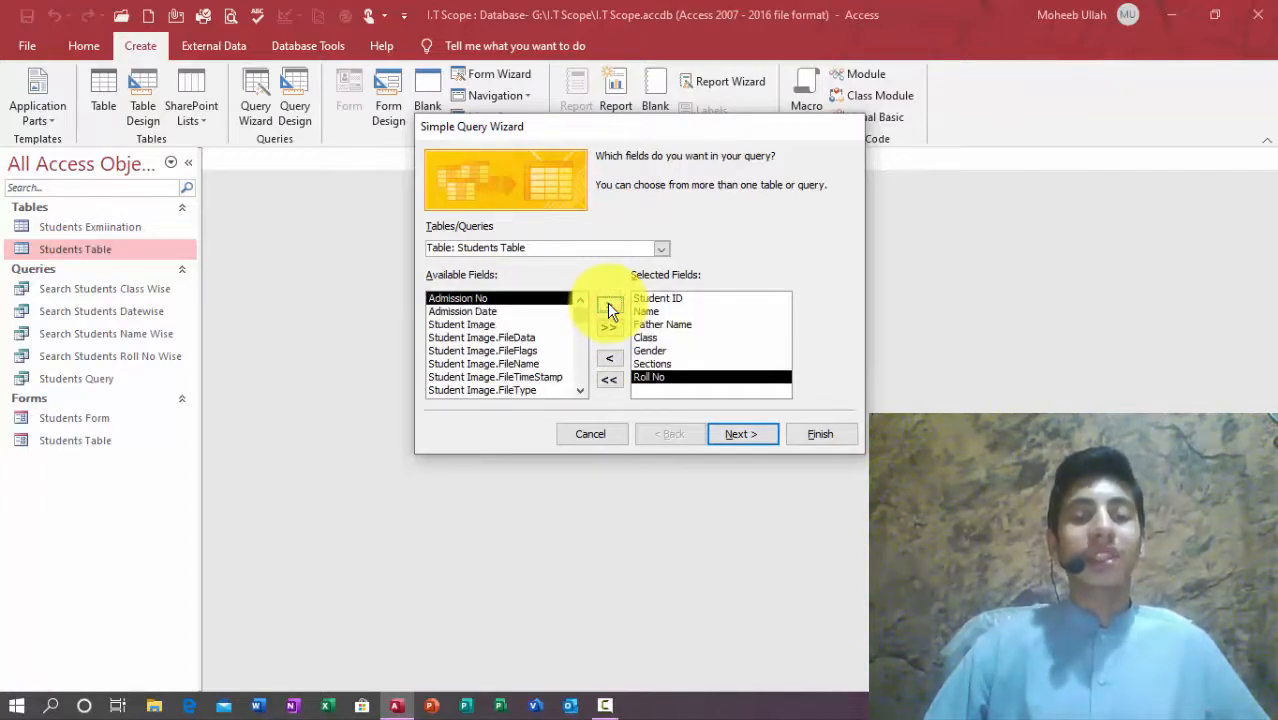
click(608, 305)
Step: Add all Students Exmiination fields except its duplicate Student ID
click(659, 248)
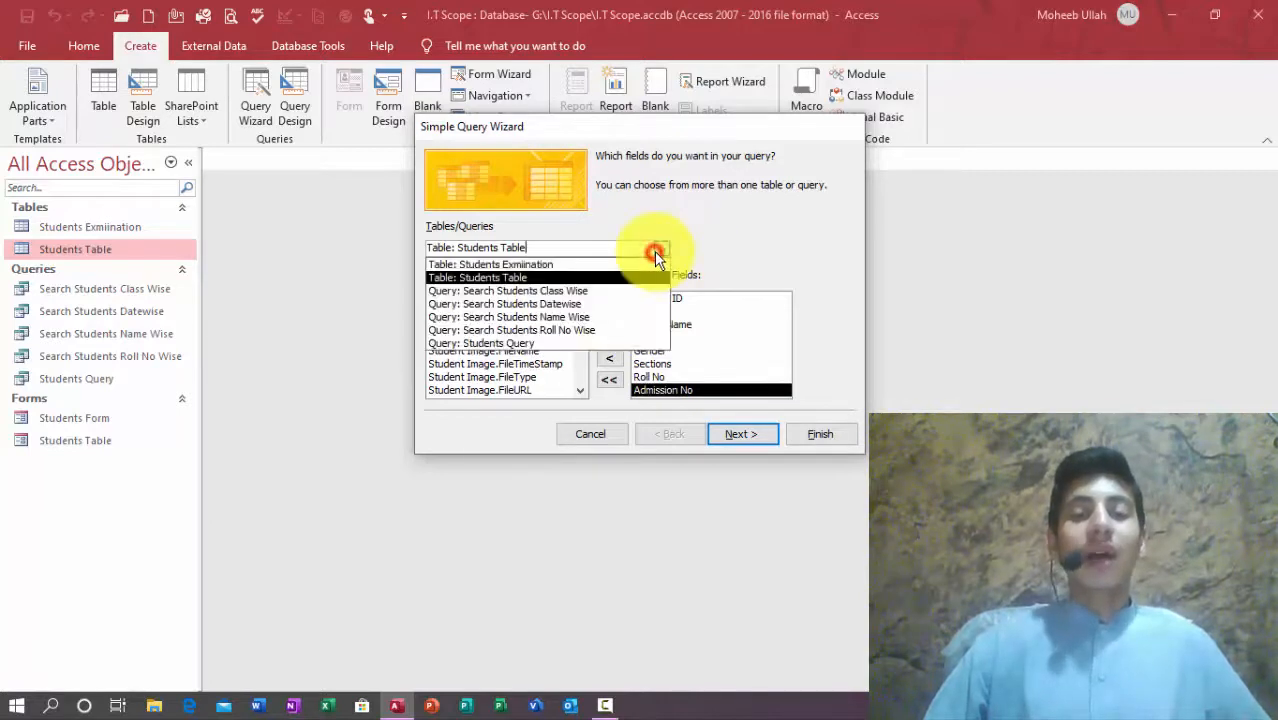
click(606, 264)
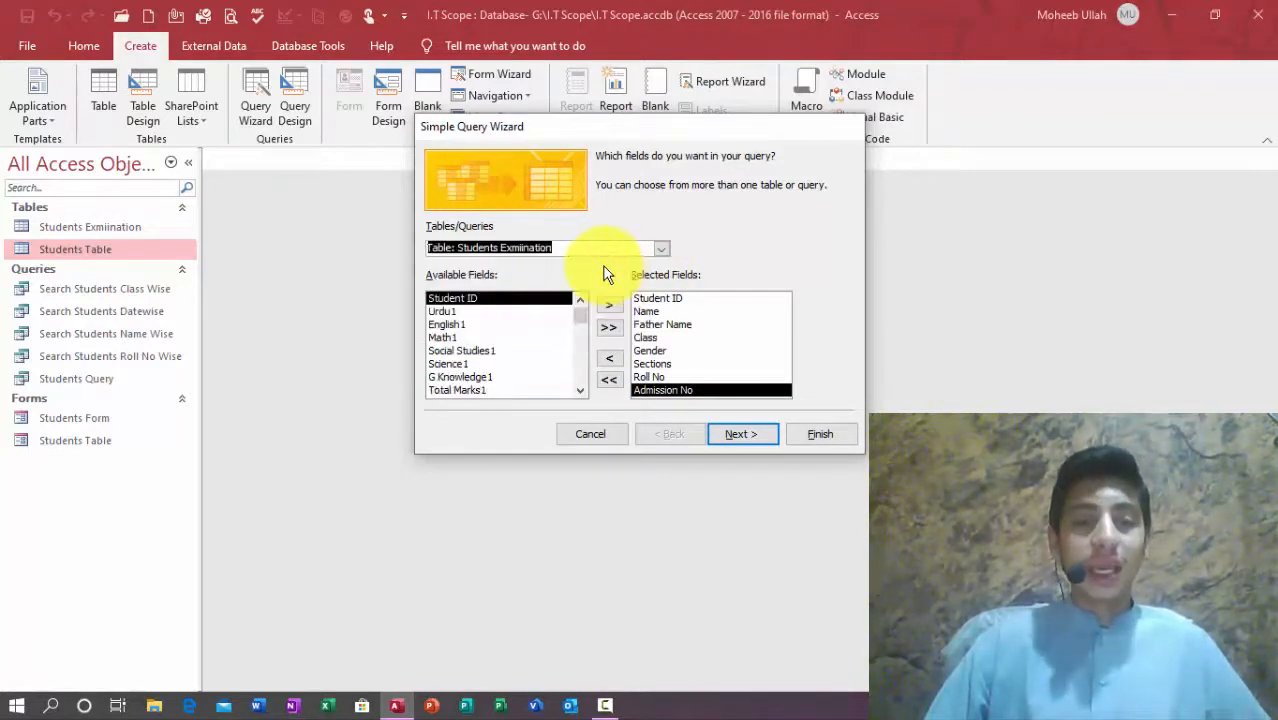
click(483, 325)
click(470, 311)
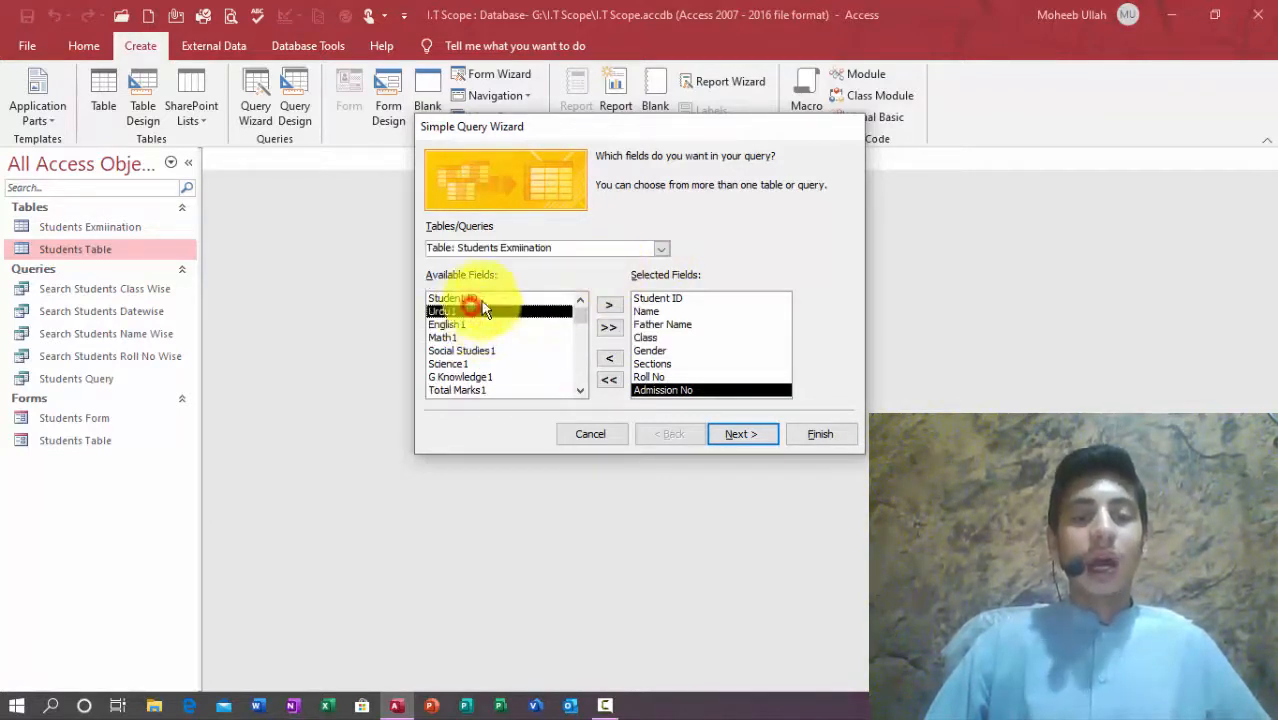
click(611, 329)
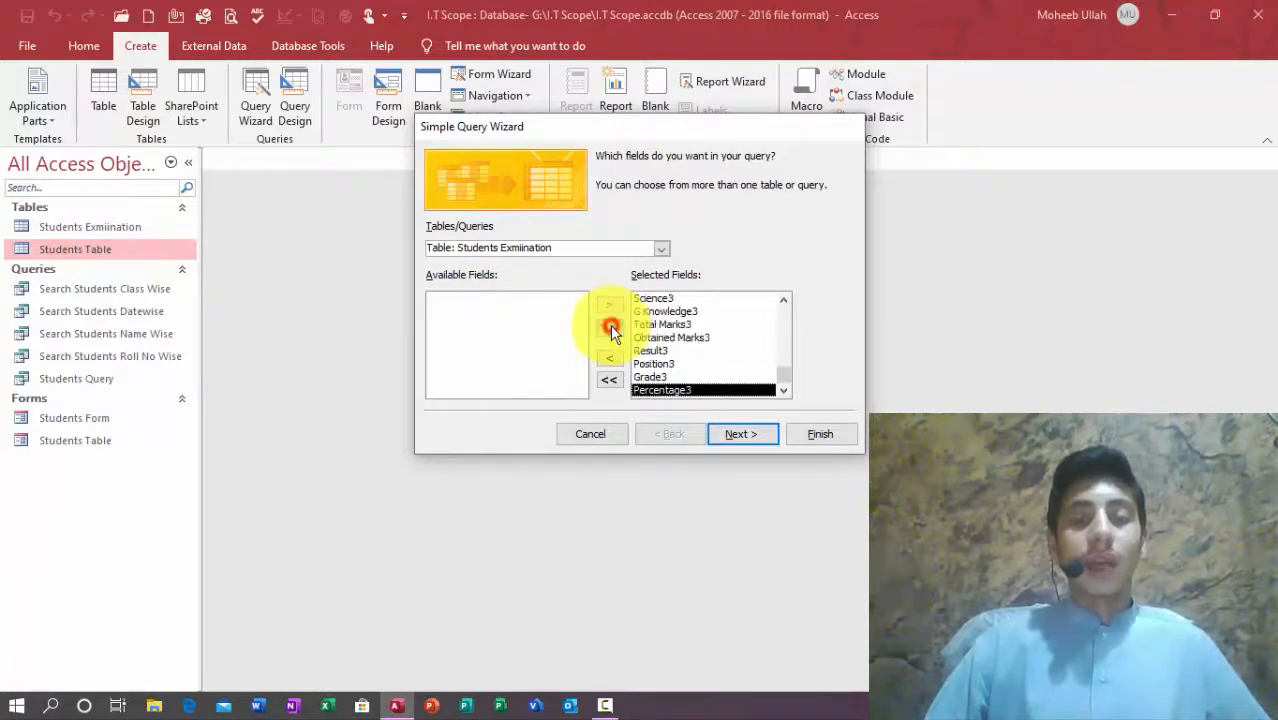
click(783, 367)
drag(784, 357, 783, 317)
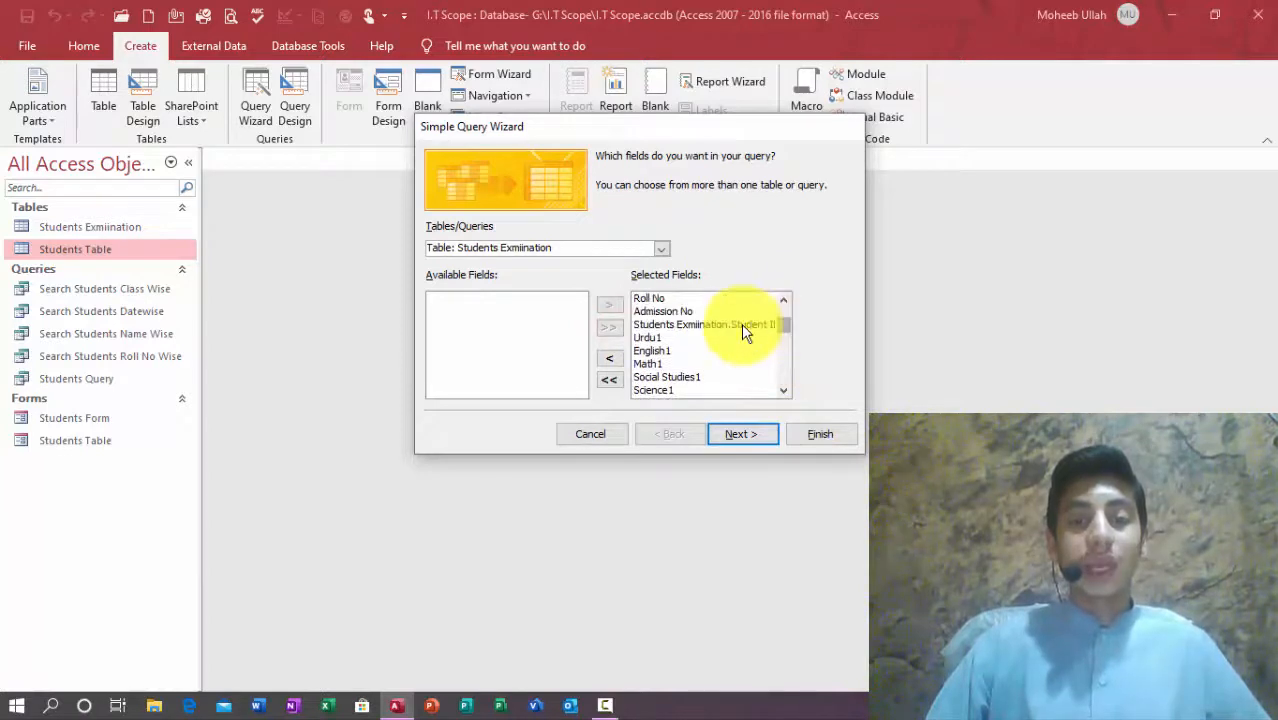
click(763, 325)
click(609, 357)
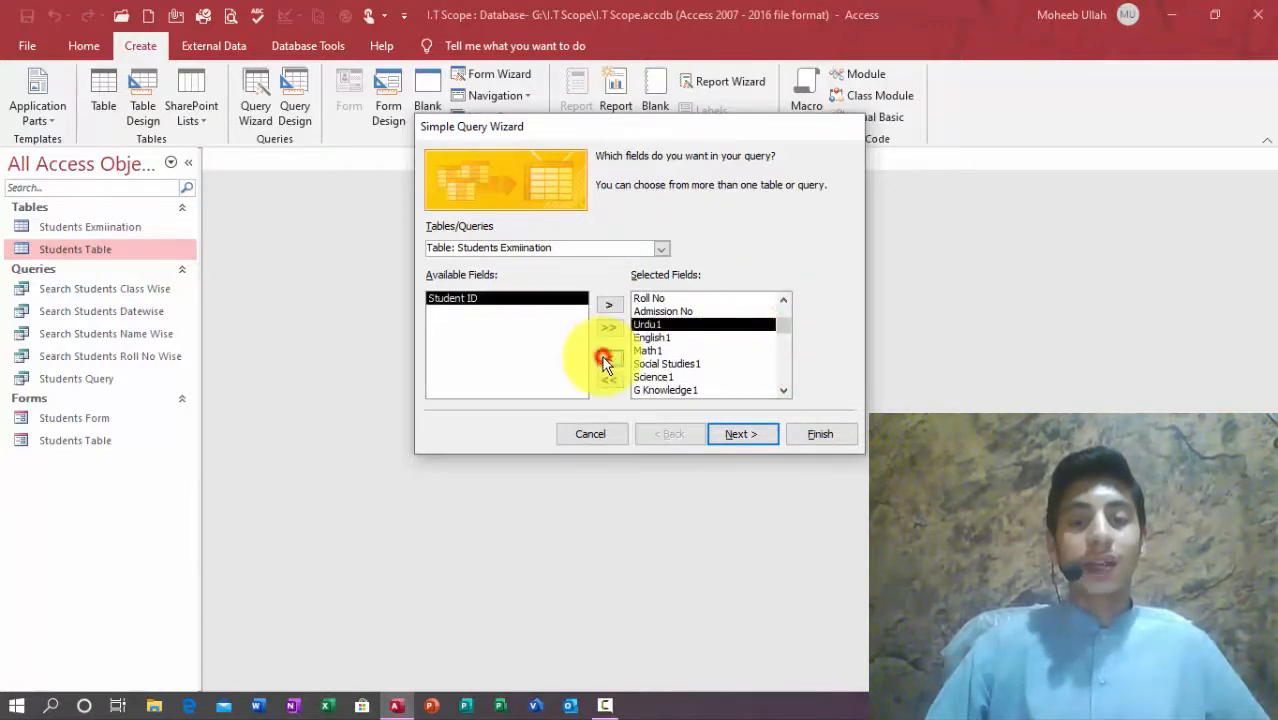
Step: Name the query Examination Query and finish the wizard
click(743, 438)
click(743, 438)
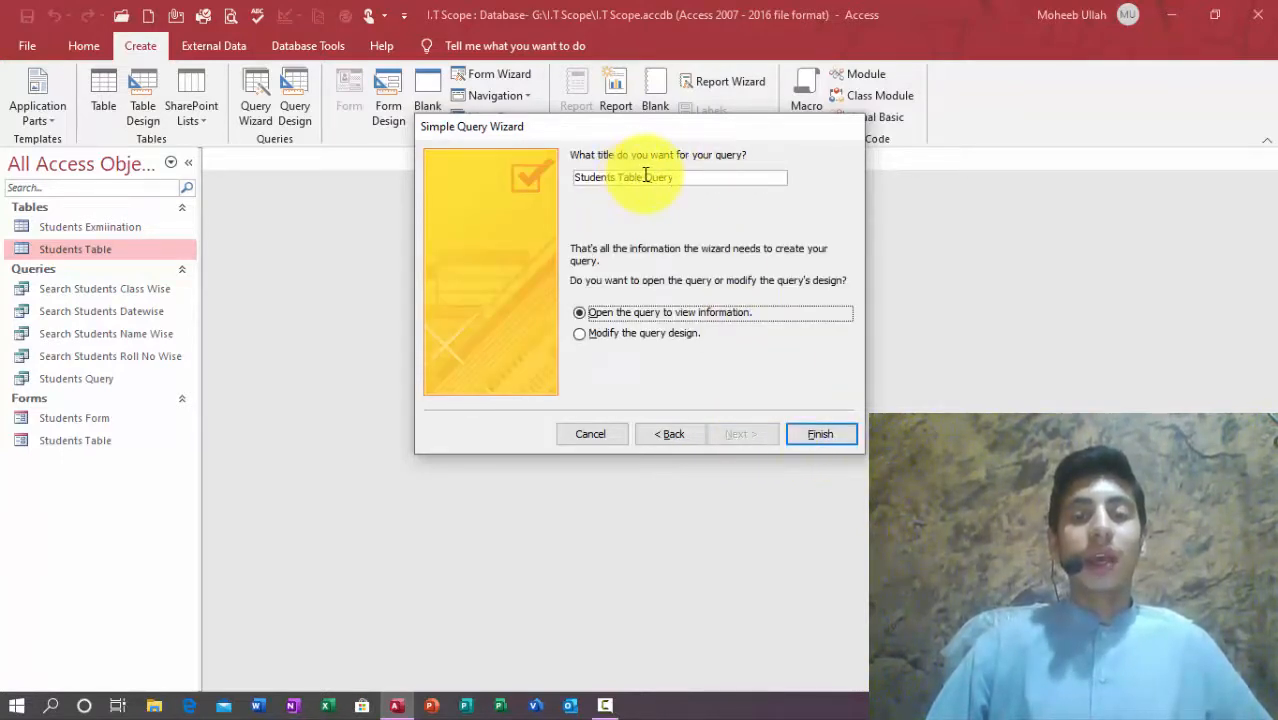
drag(615, 178, 531, 171)
text(e)
key(BackSpace)
text(Ex)
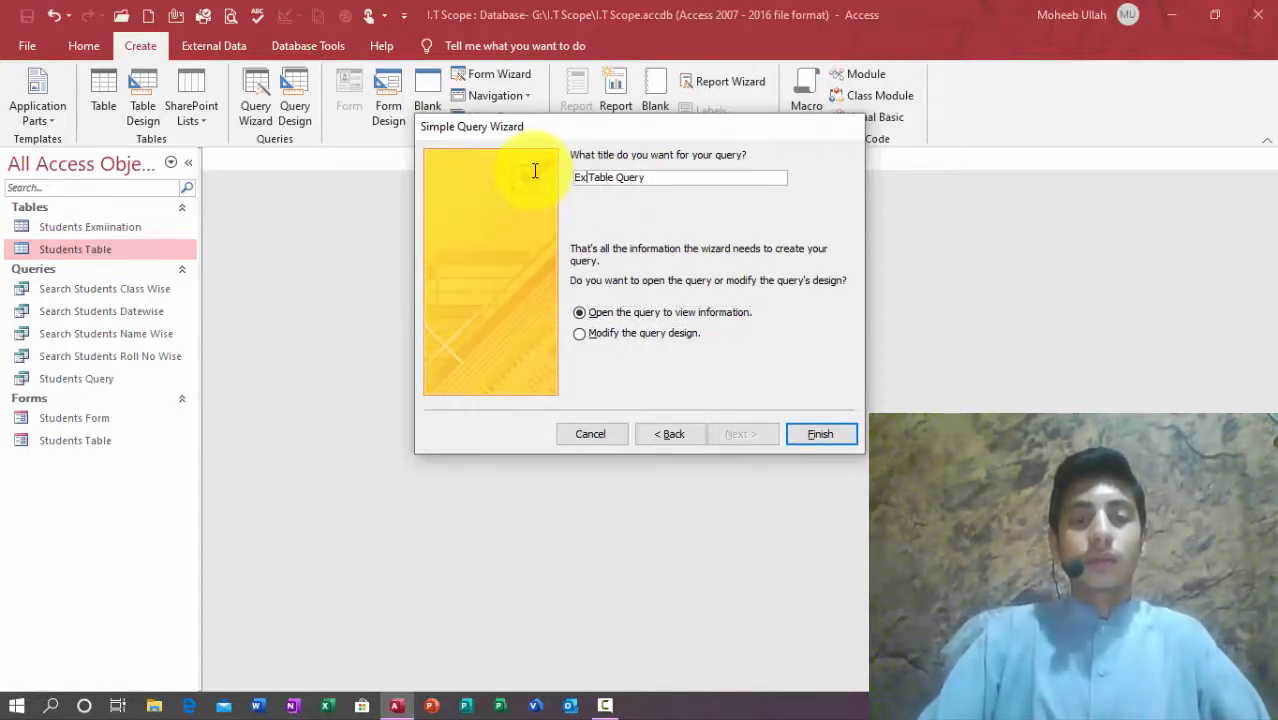
text(amination)
key(Delete)
key(Delete)
key(Delete)
key(Delete)
key(Delete)
key(Delete)
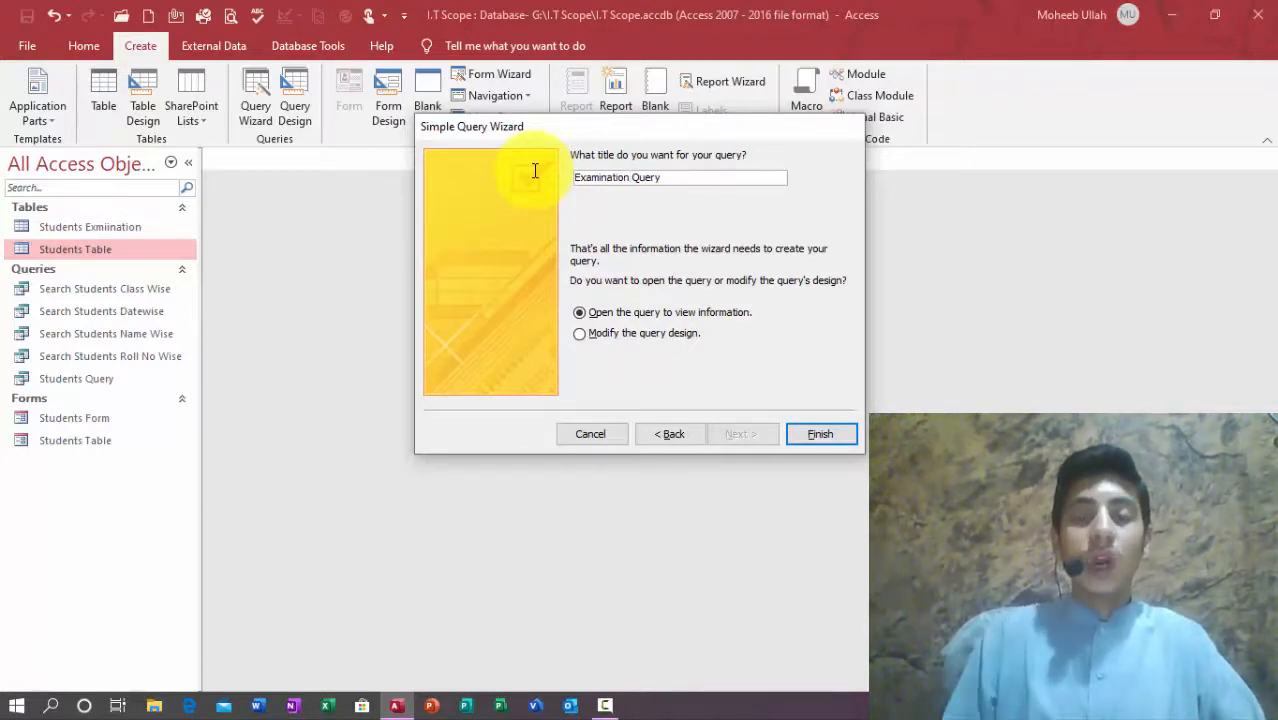
key(Return)
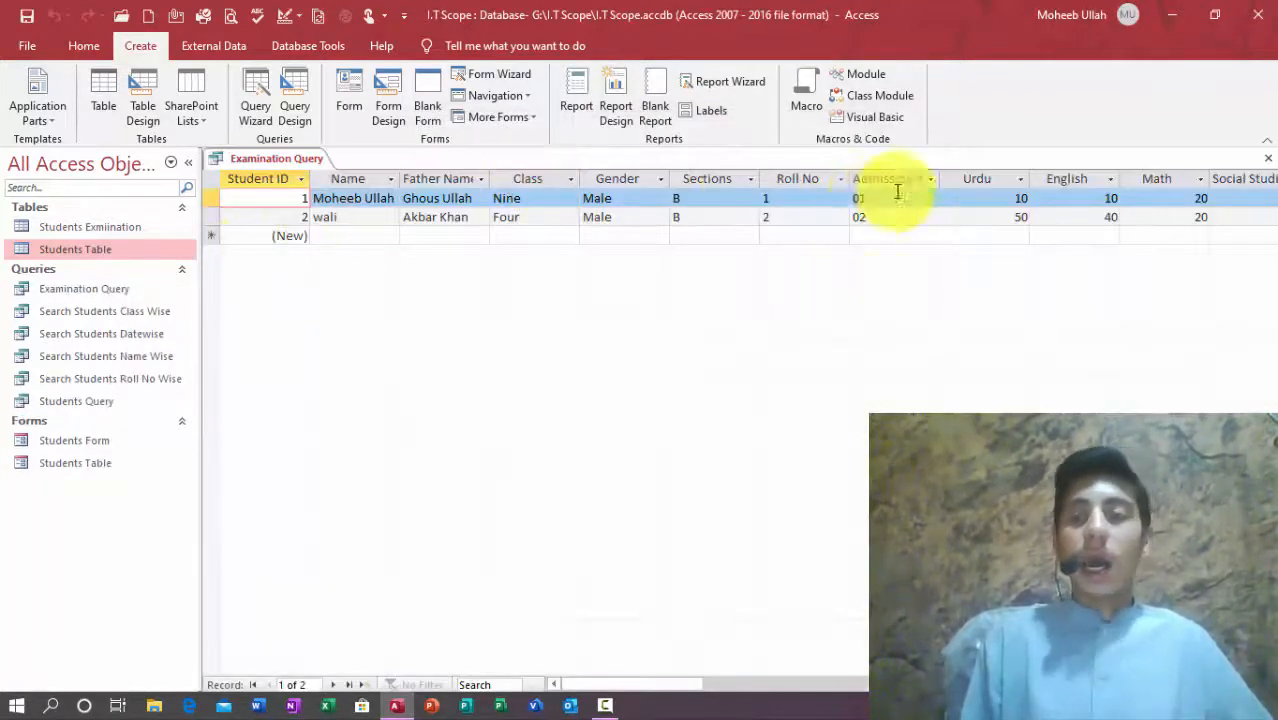
Step: Reopen Examination Query in Design view and enter [Enter Class] as the Class column criterion
click(1267, 158)
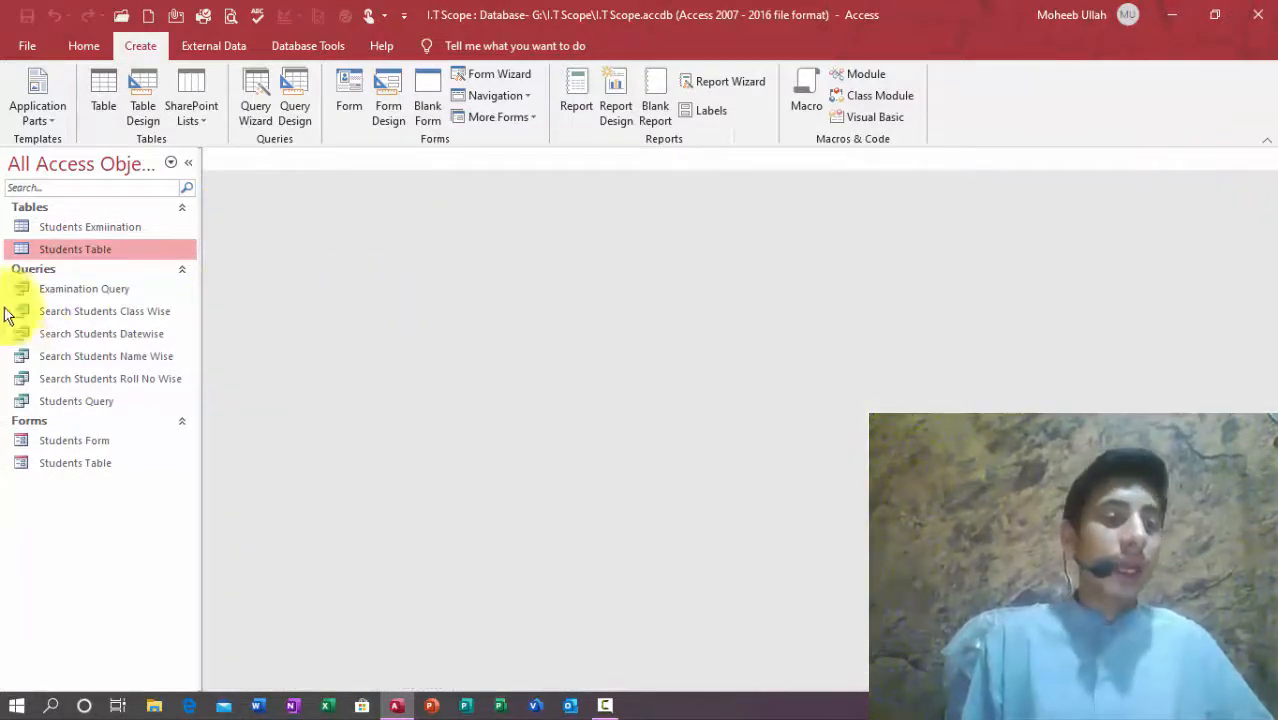
click(42, 290)
double_click(42, 290)
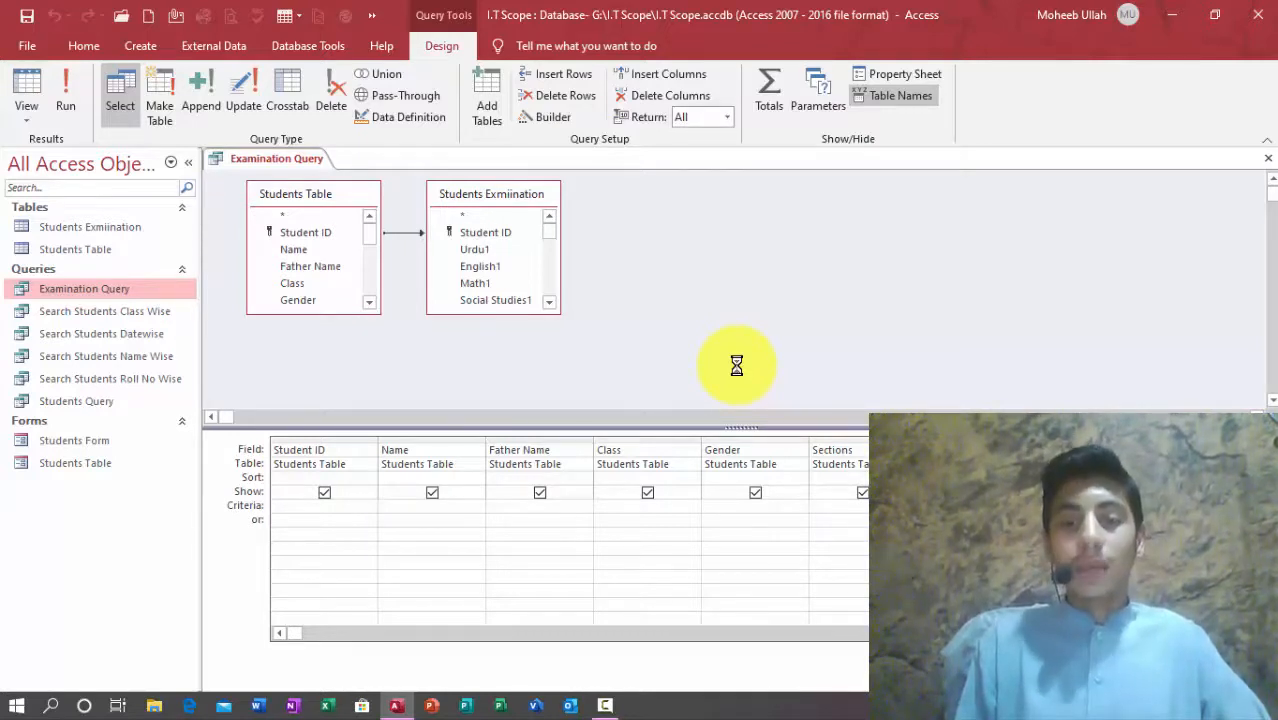
text([E)
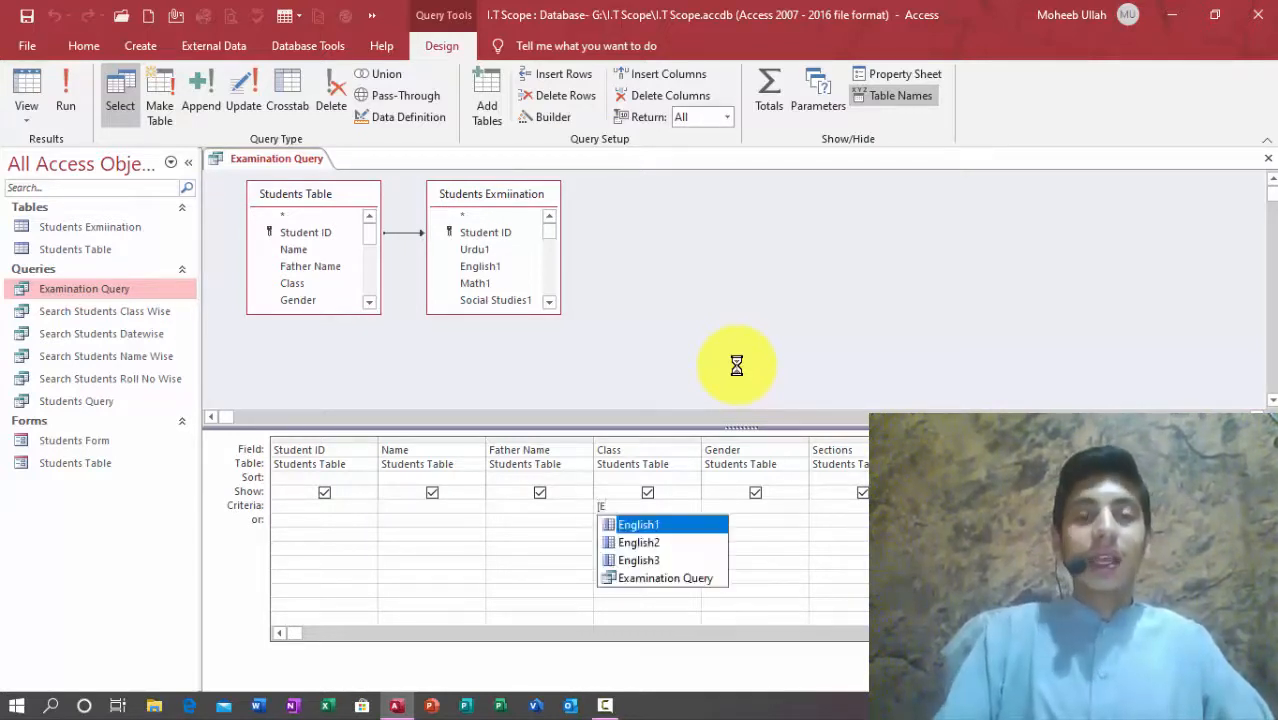
text(nter )
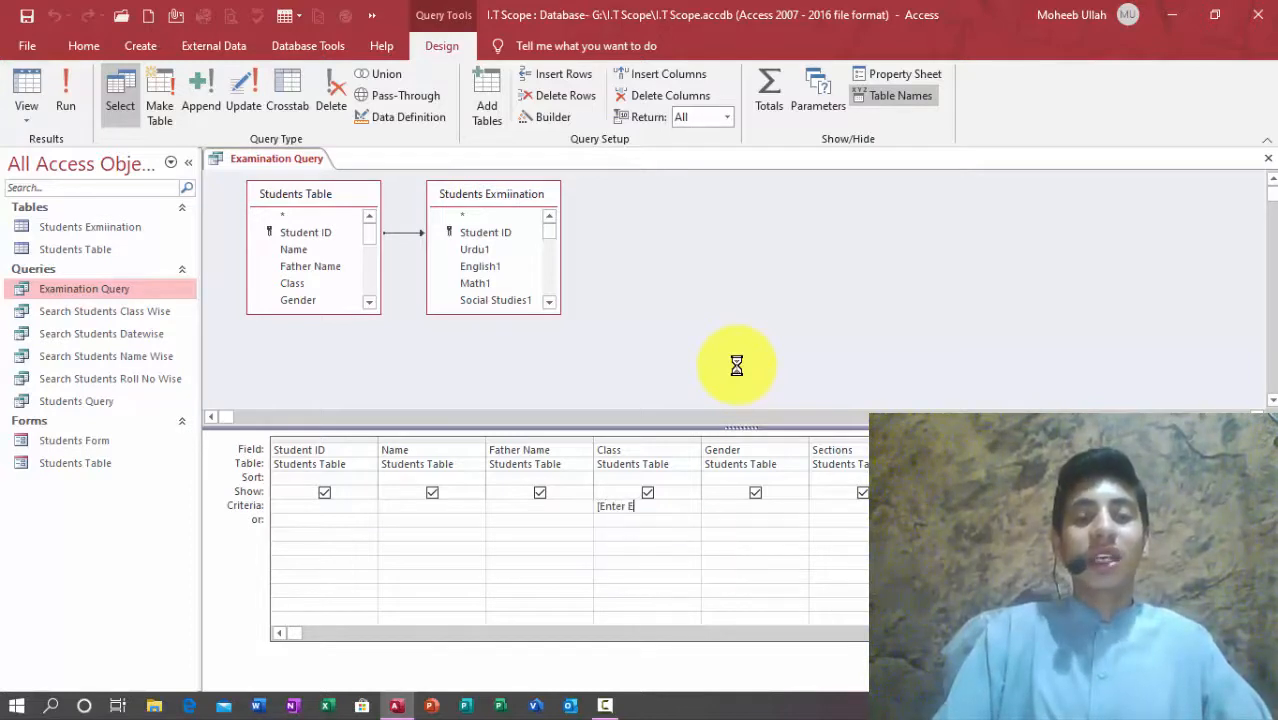
text(Examination)
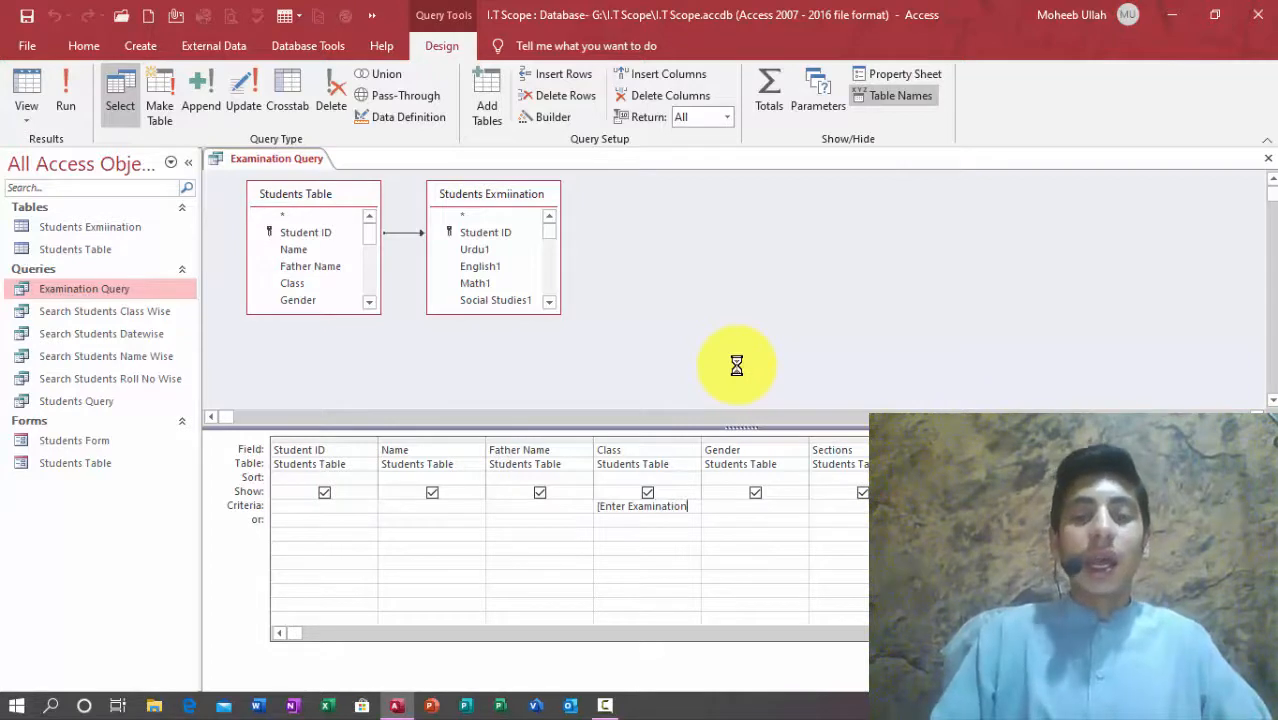
text(==)
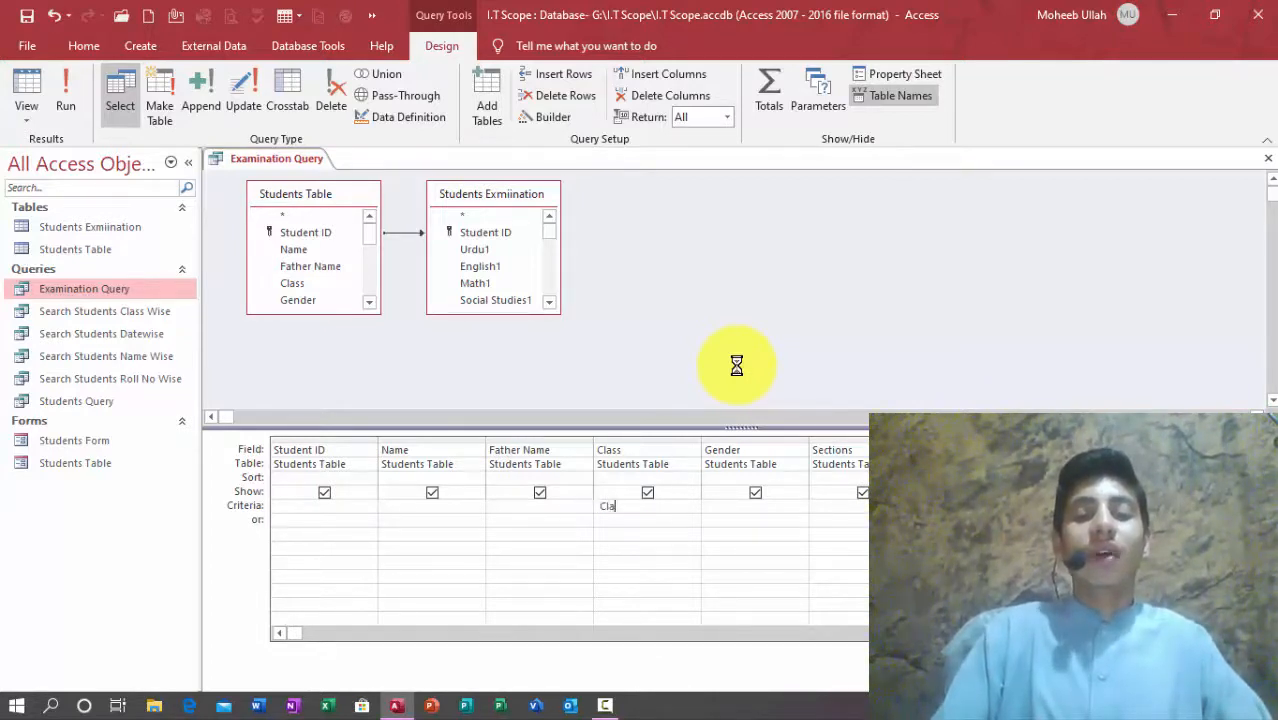
key(Return)
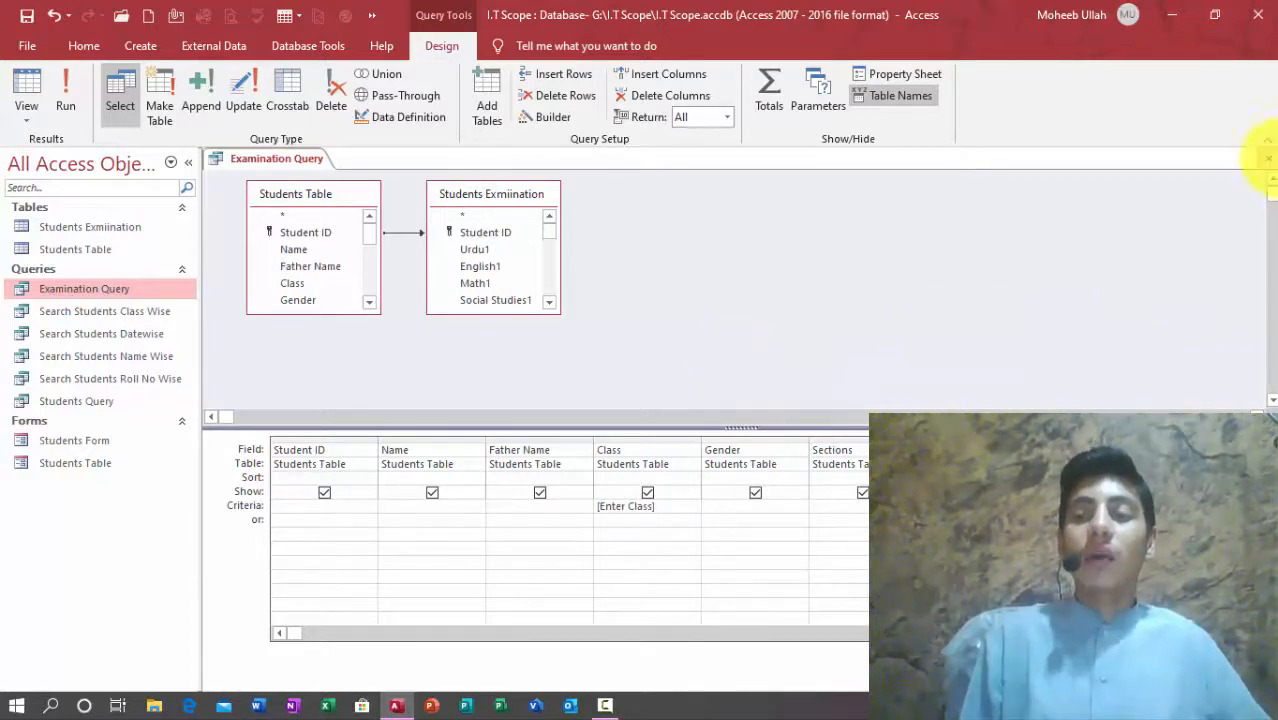
Step: Test-run Examination Query with class Four, review the single returned record, then close it
click(1268, 158)
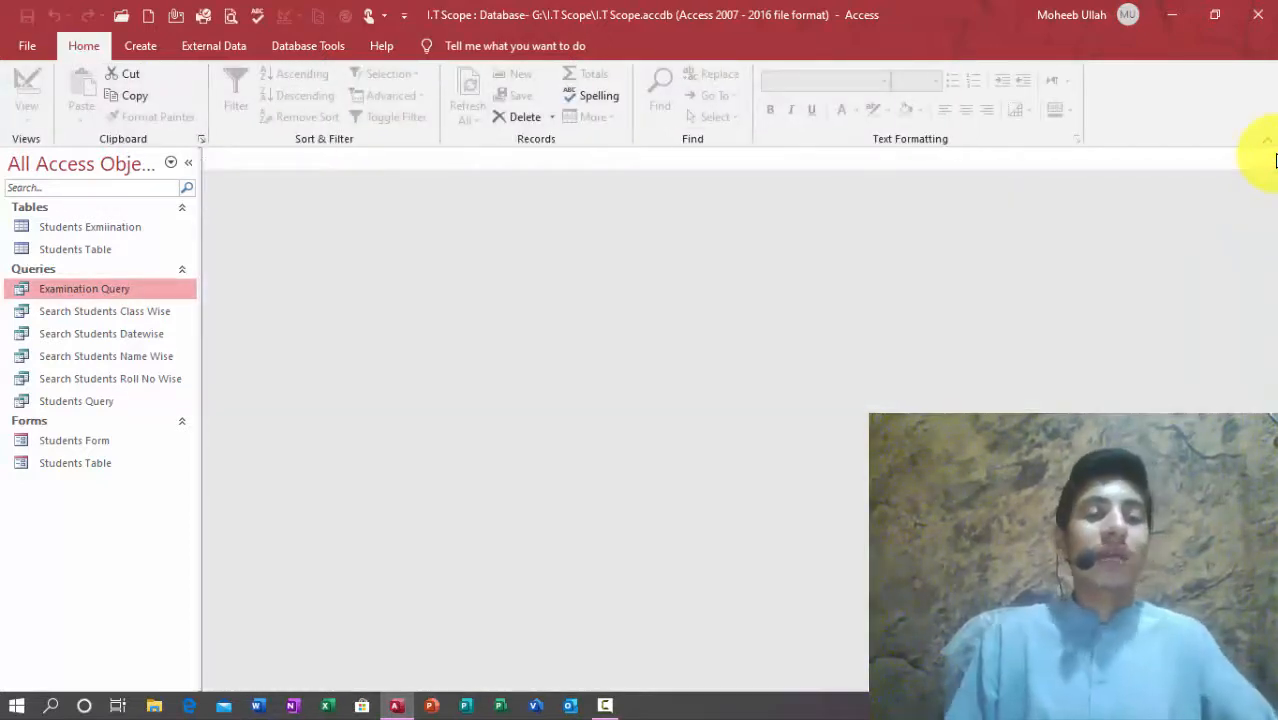
key(Return)
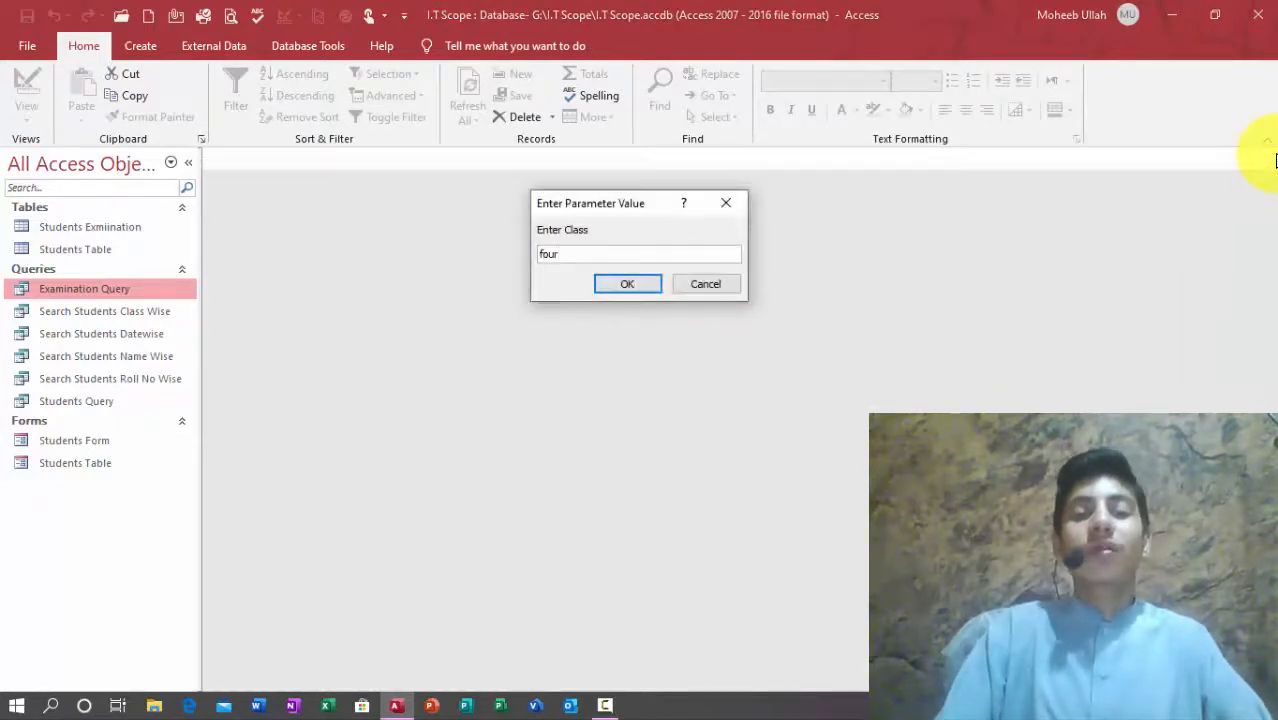
key(Return)
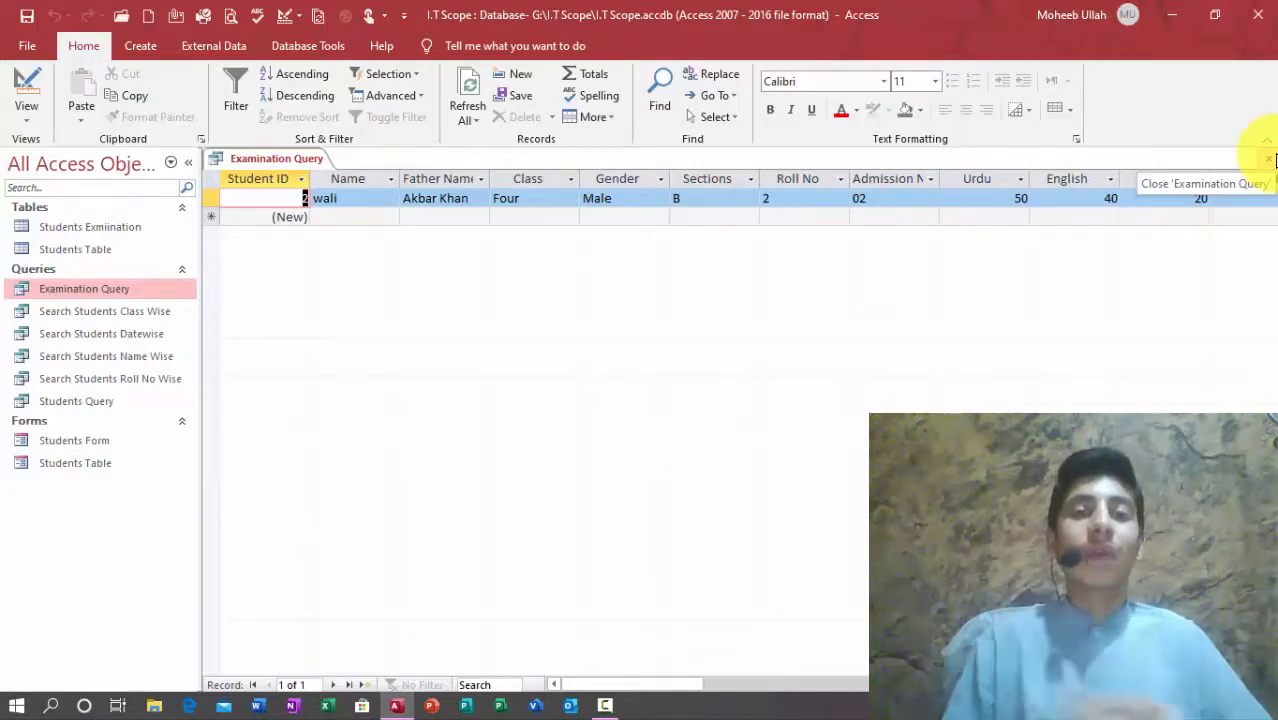
click(1272, 158)
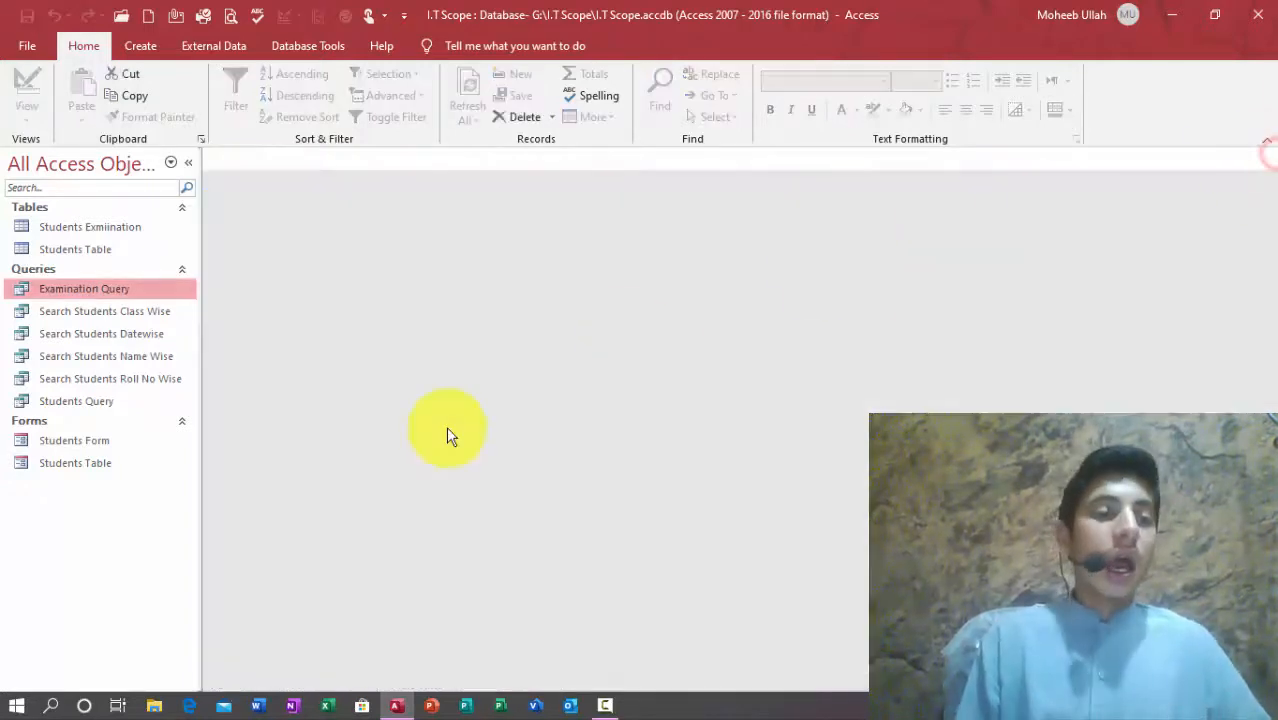
Step: Delete the old Students Table form from the navigation pane, then open and close Students Form
click(52, 465)
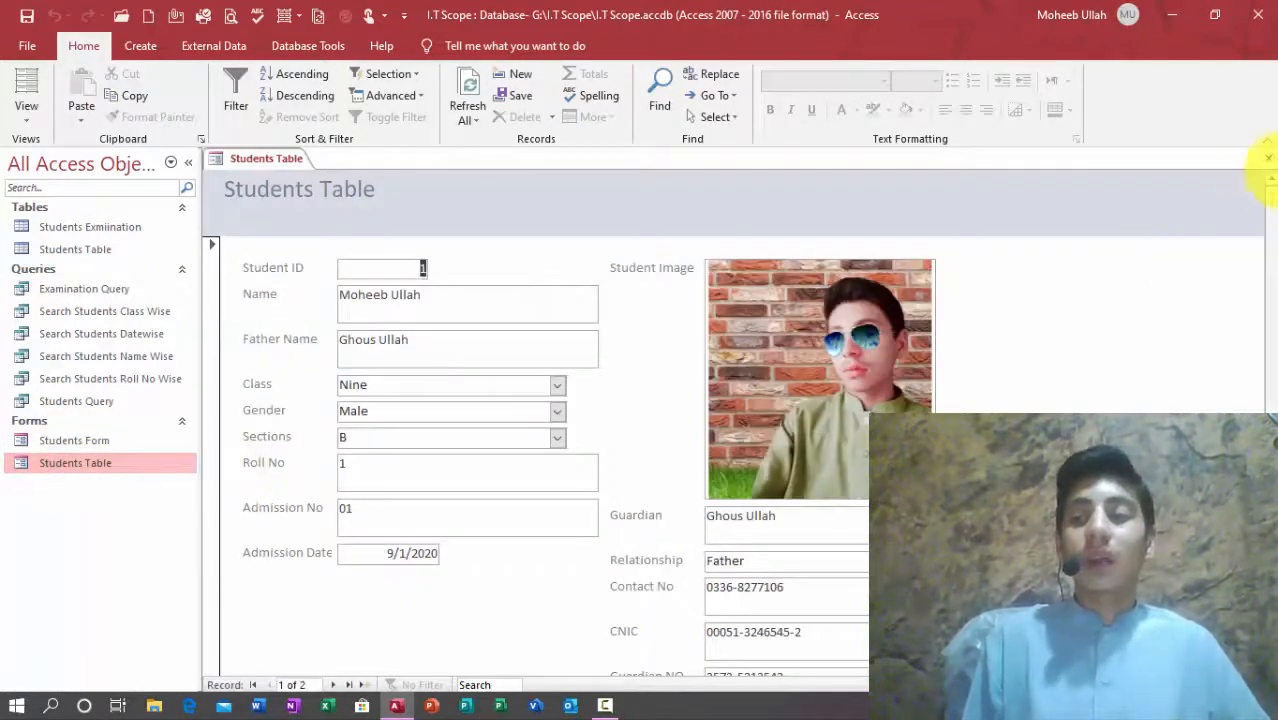
click(1267, 158)
key(Delete)
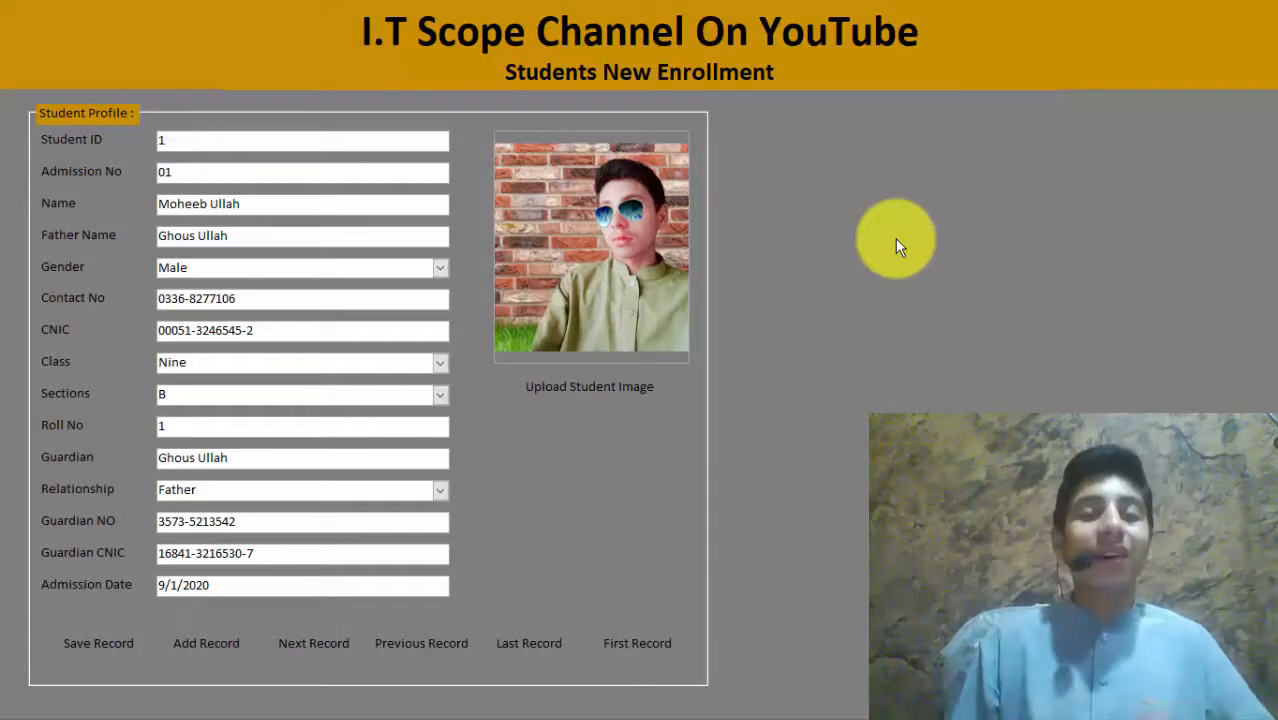
right_click(895, 238)
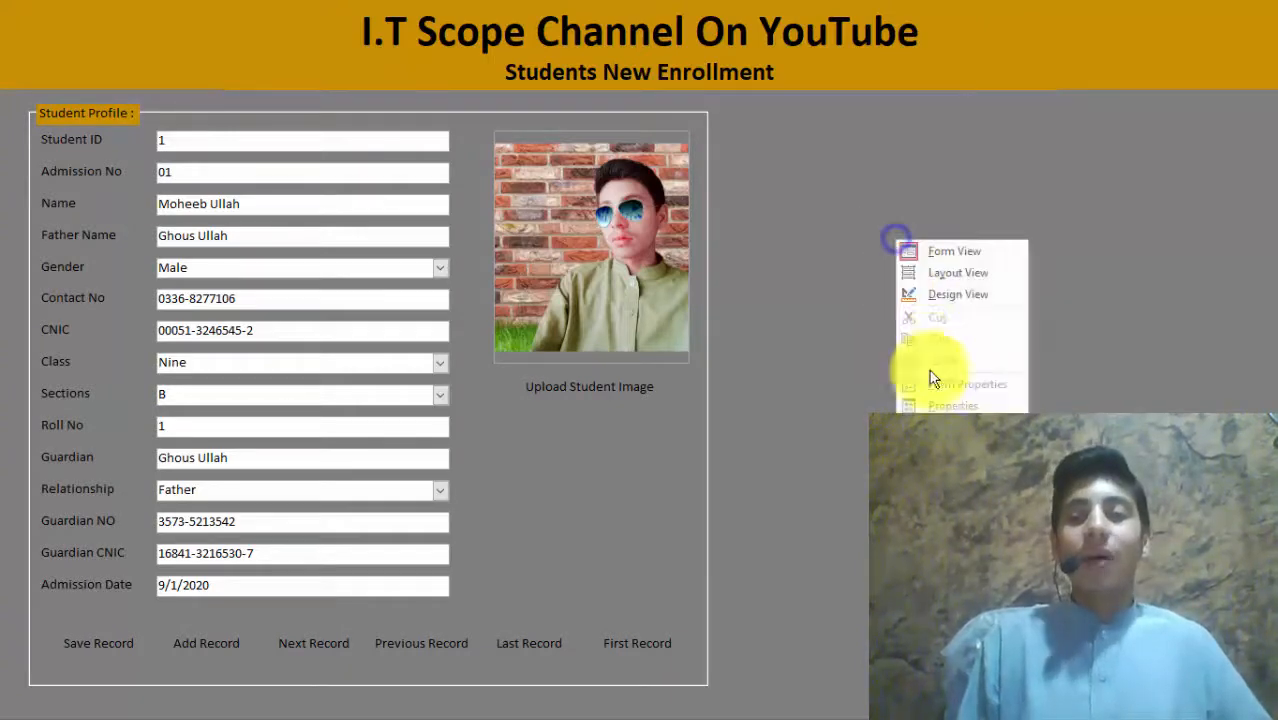
click(937, 428)
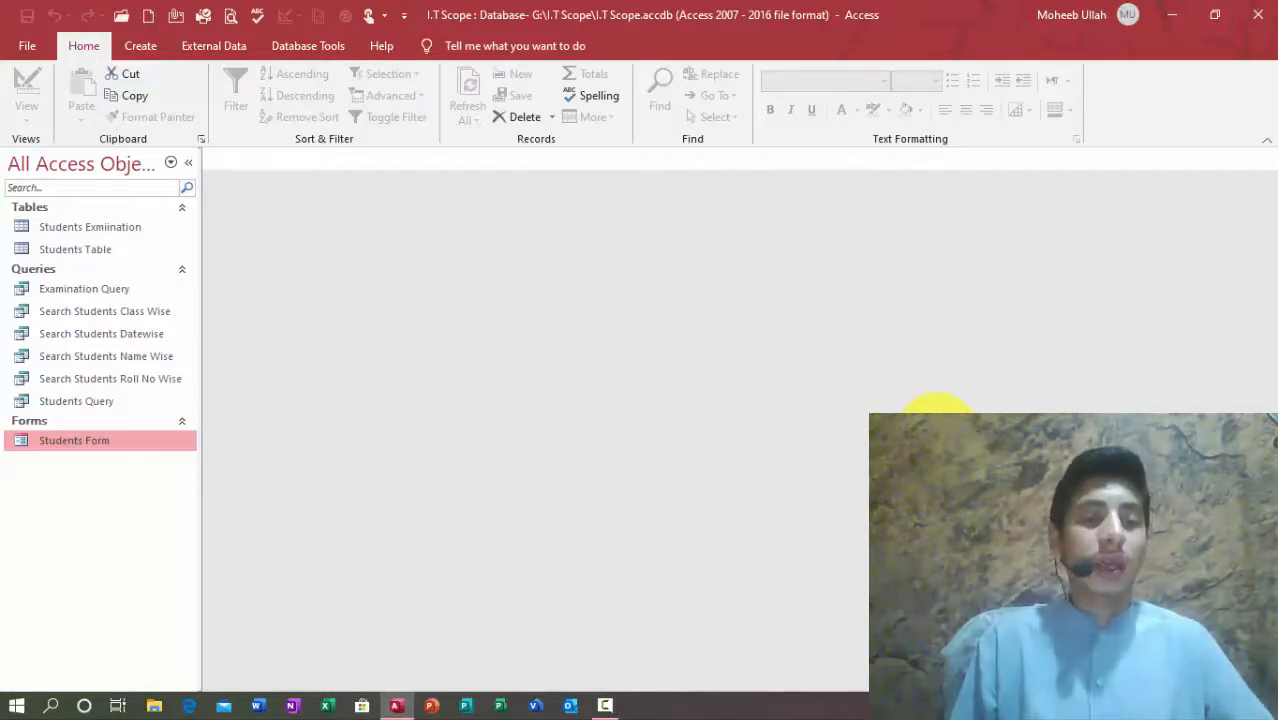
Step: Copy Students Form and paste it as a new form named Students Examination
right_click(41, 440)
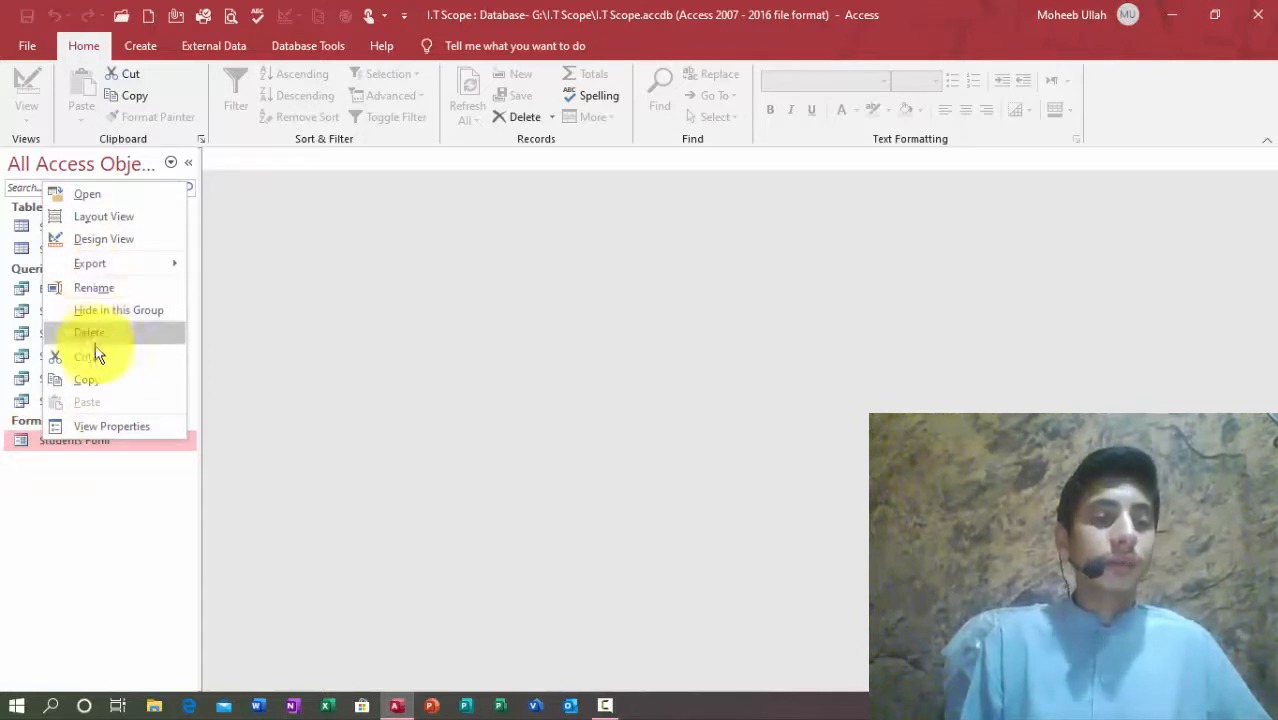
click(88, 375)
right_click(74, 456)
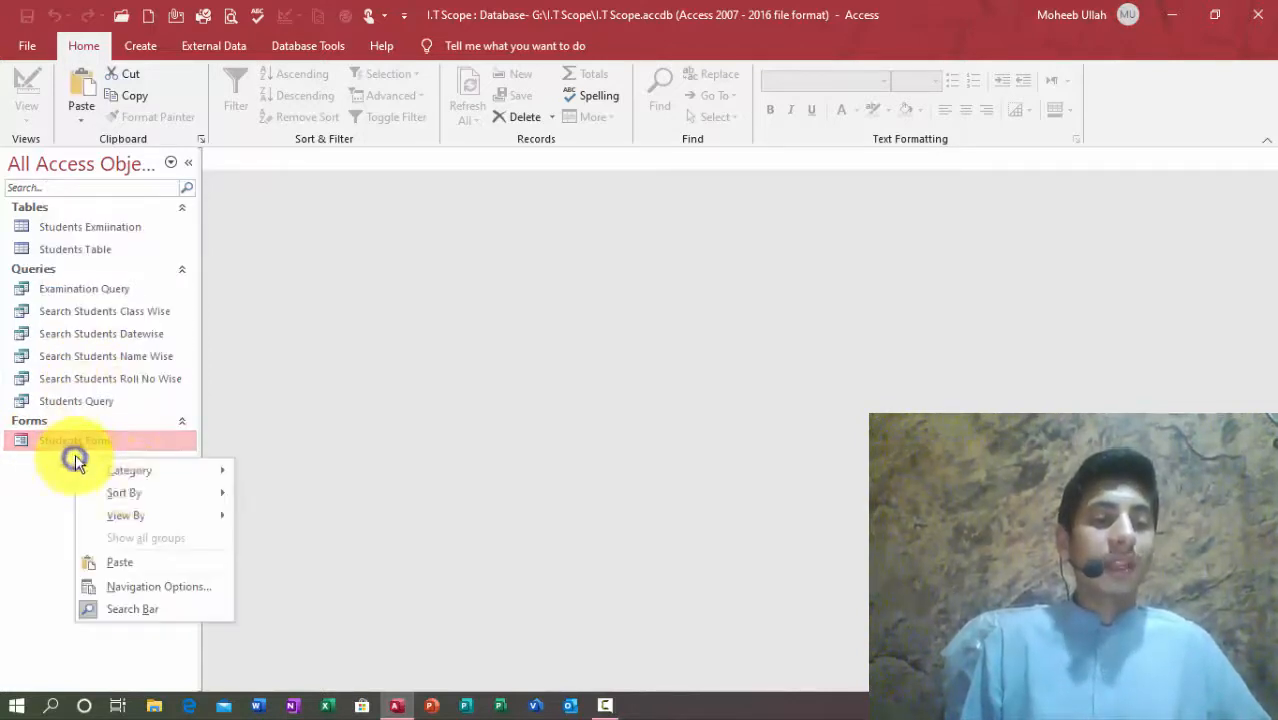
click(133, 562)
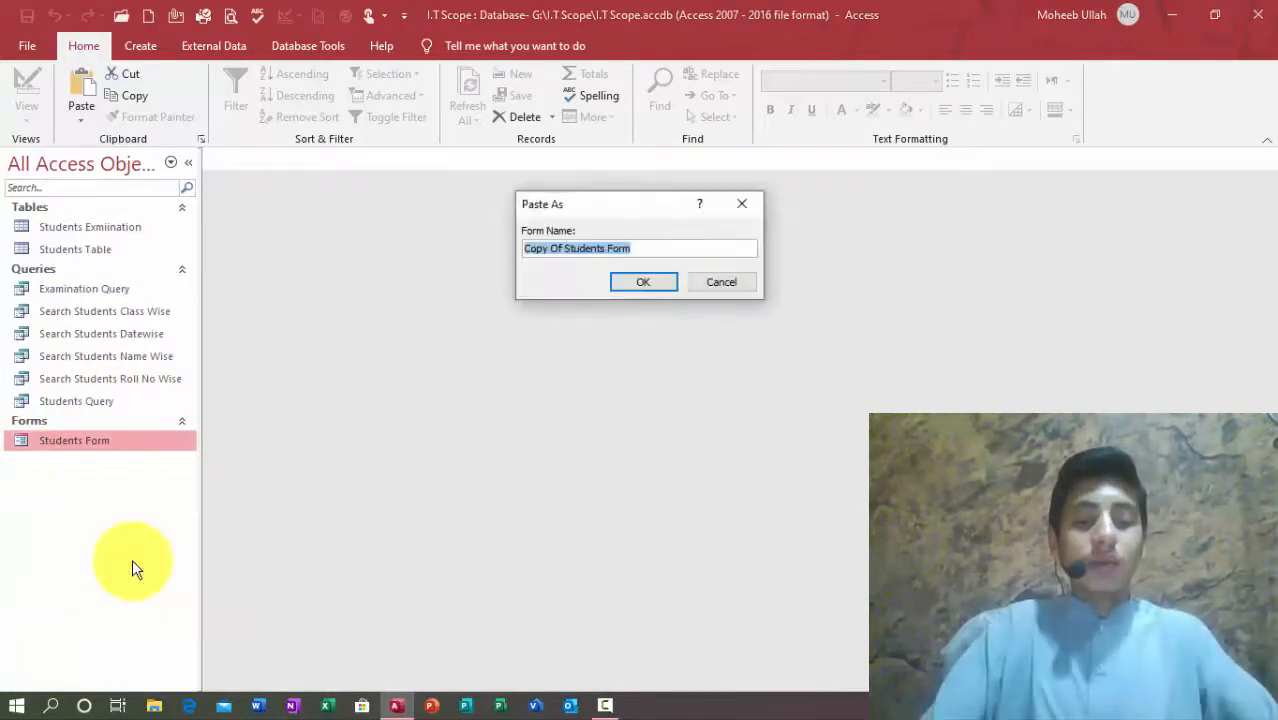
text(Stu)
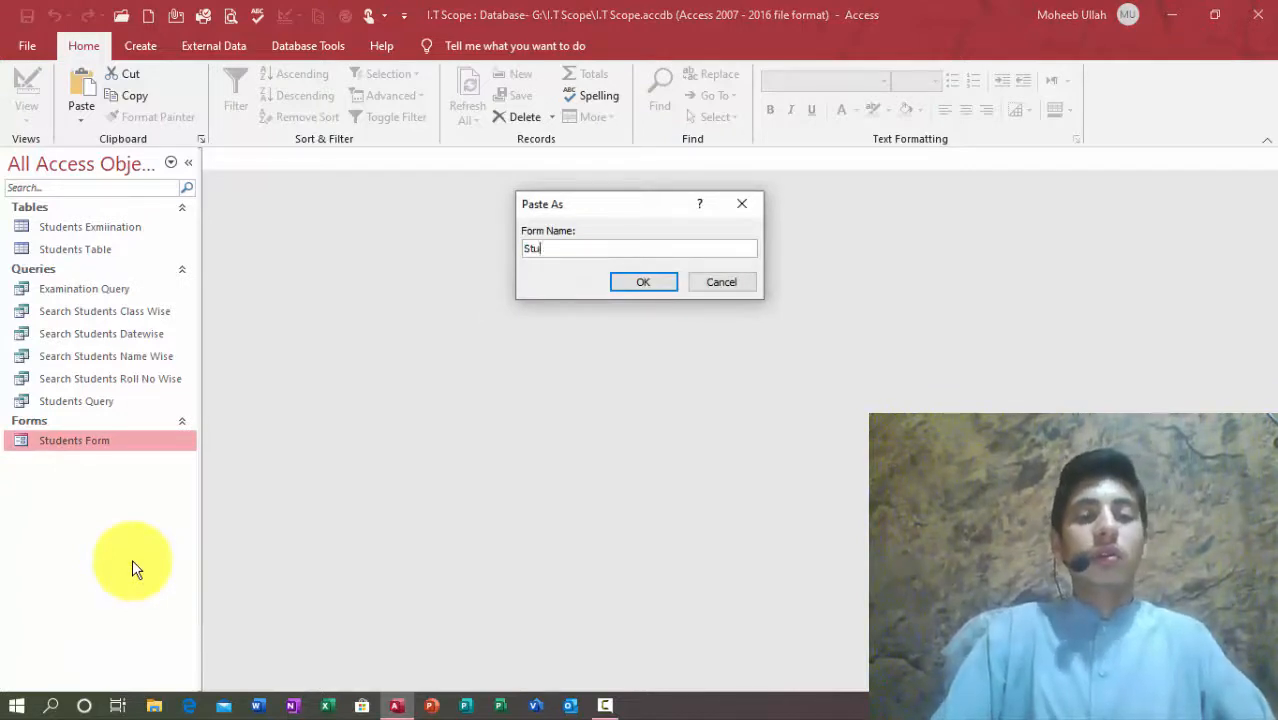
text(dents Examination)
key(Return)
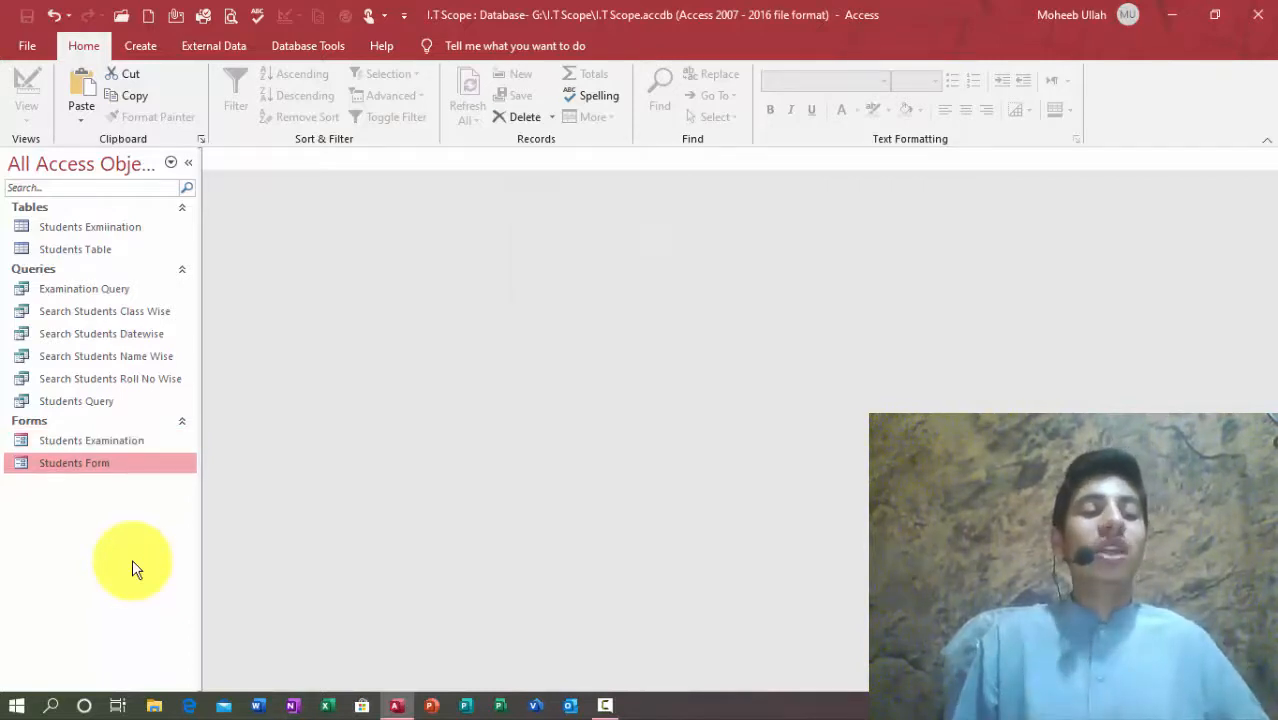
click(58, 440)
Step: Open Students Examination in Design View and set its Record Source to Examination Query
double_click(58, 440)
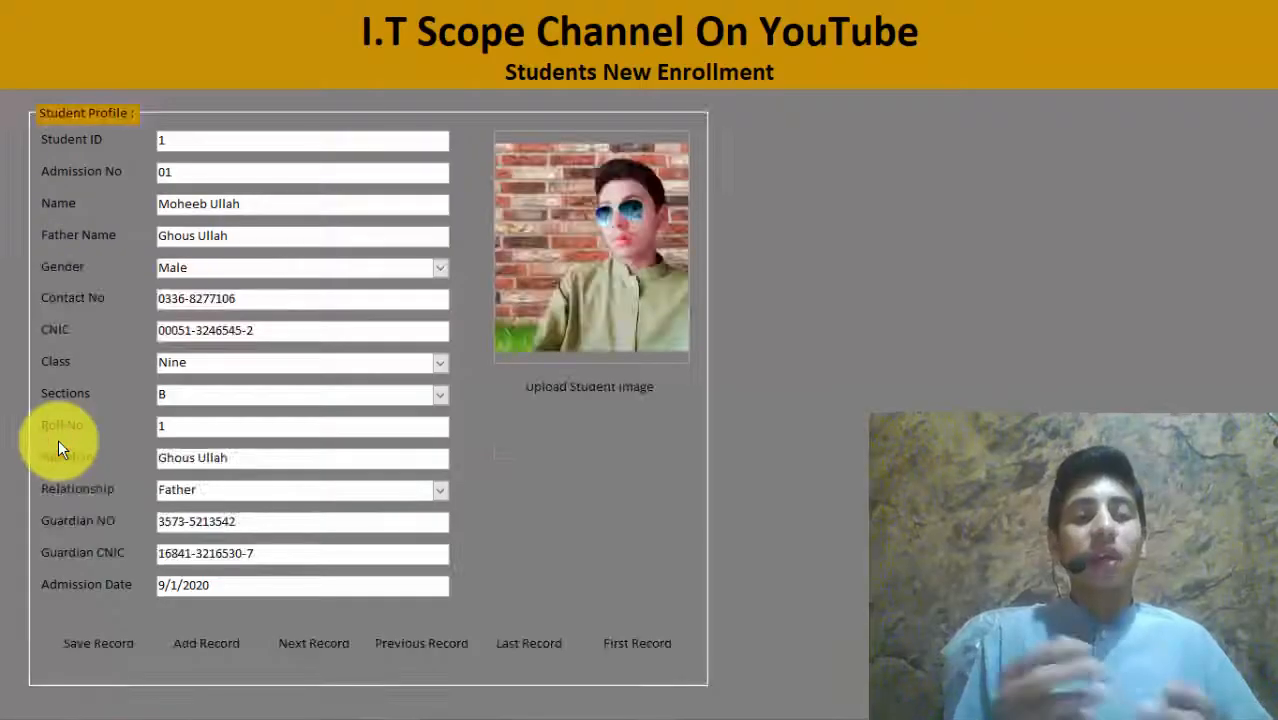
right_click(869, 9)
click(905, 64)
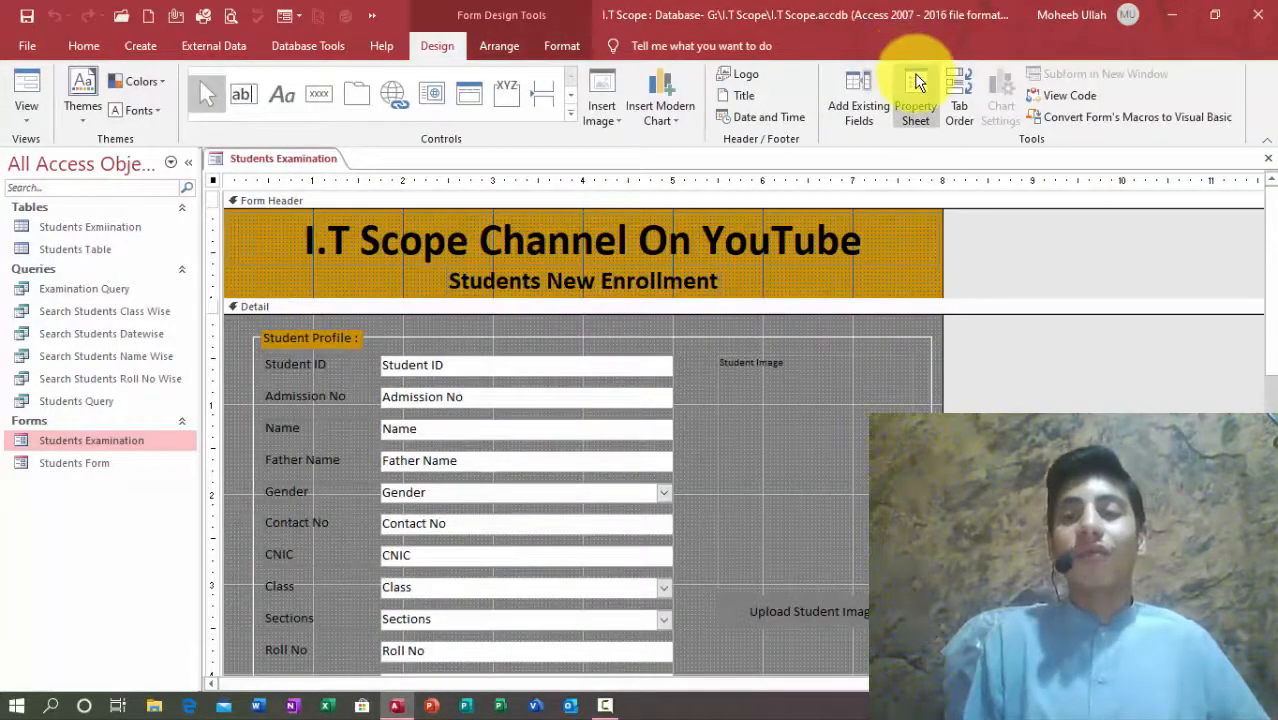
click(916, 82)
click(1040, 255)
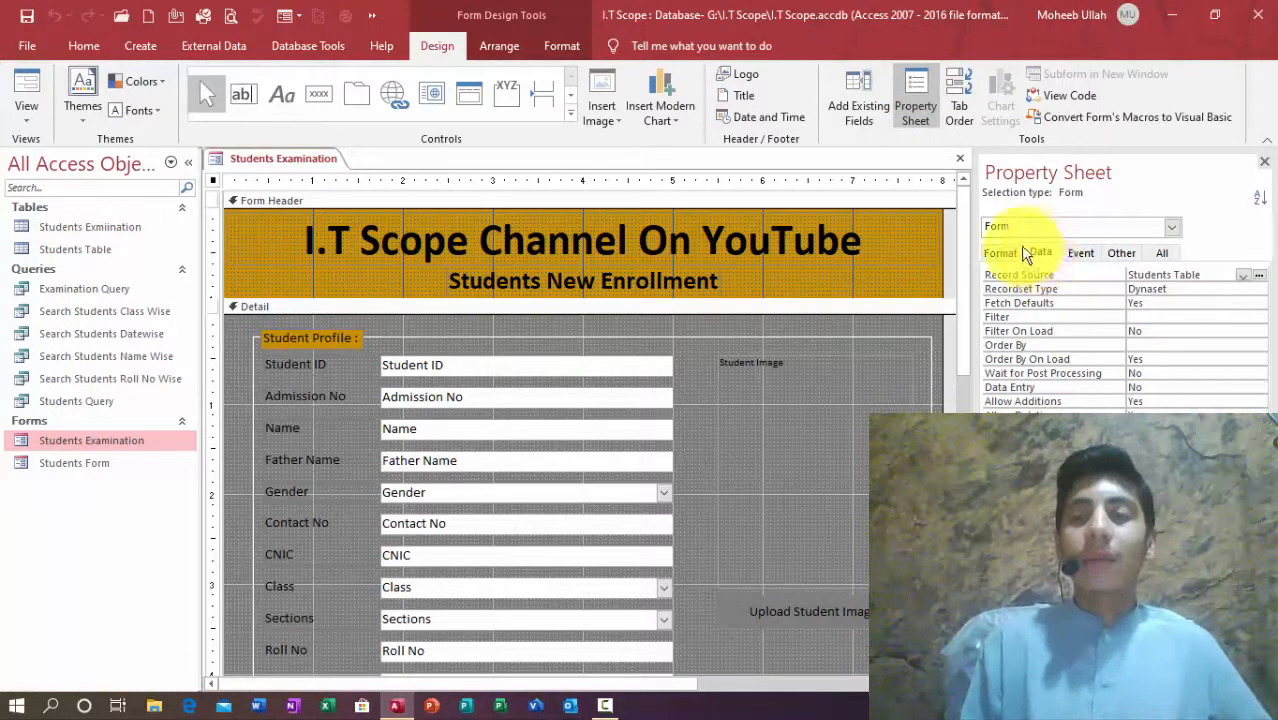
click(1226, 274)
click(1226, 273)
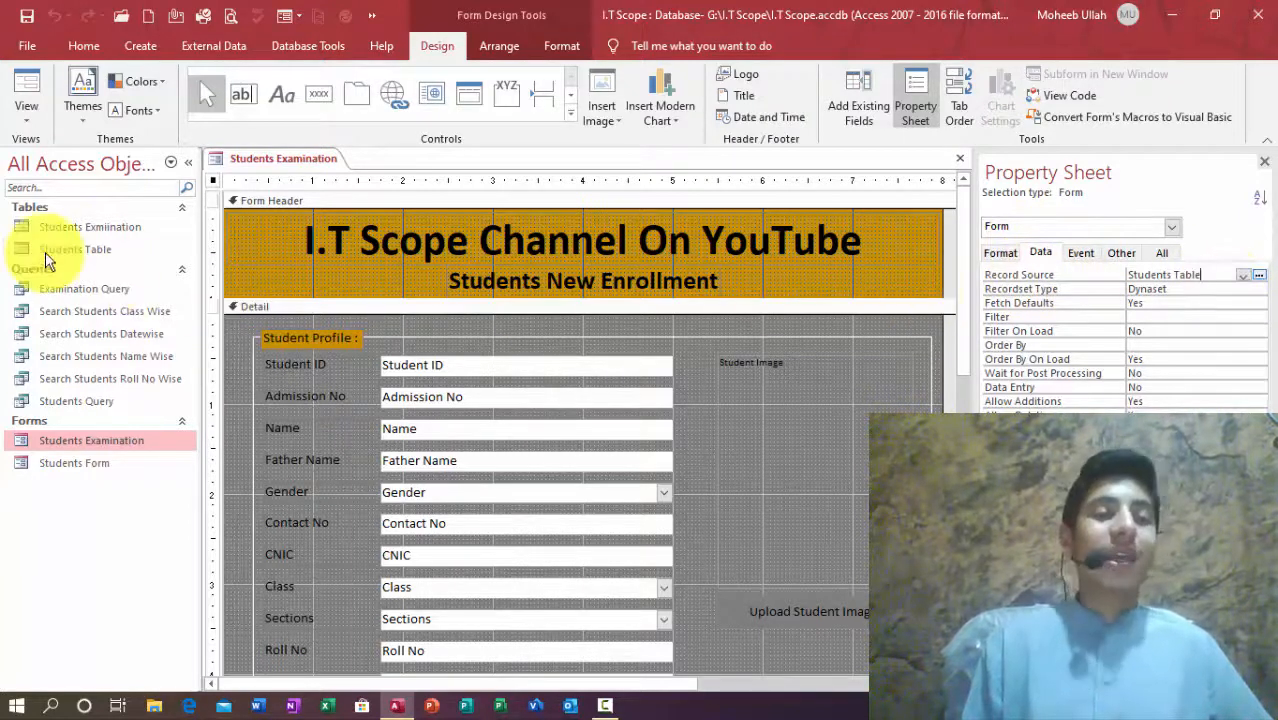
click(1240, 274)
click(1200, 290)
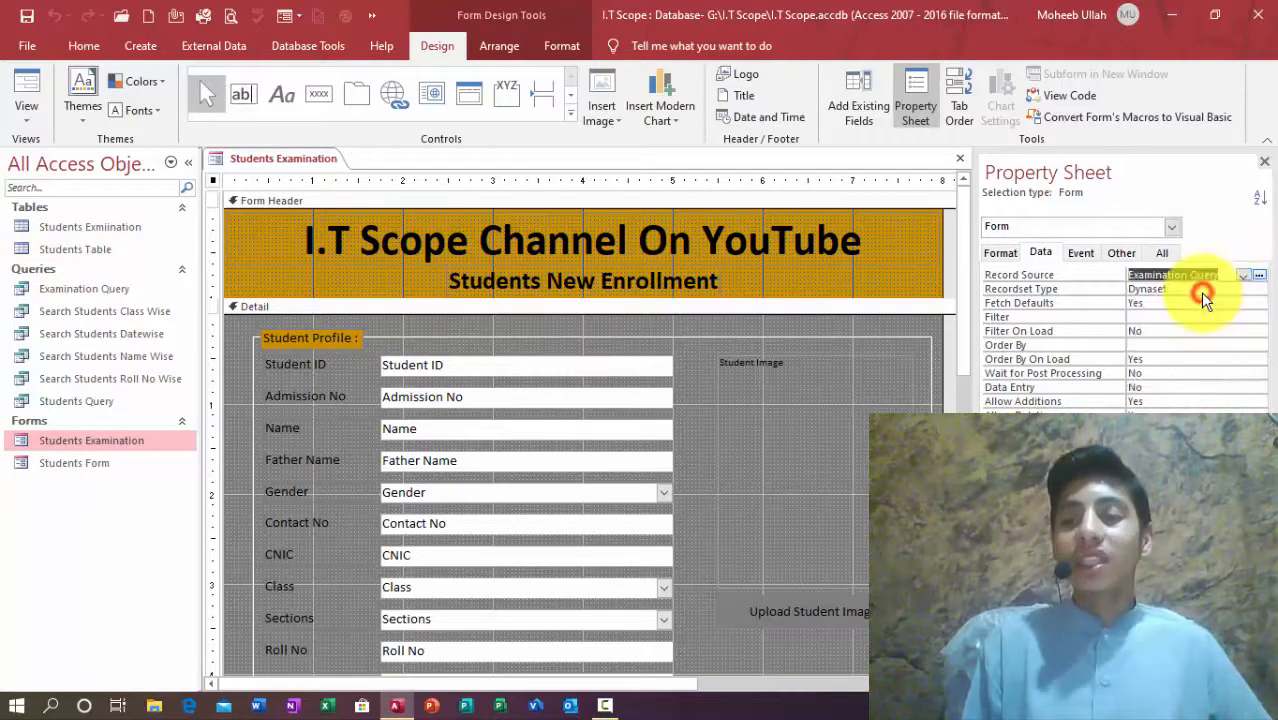
click(1264, 161)
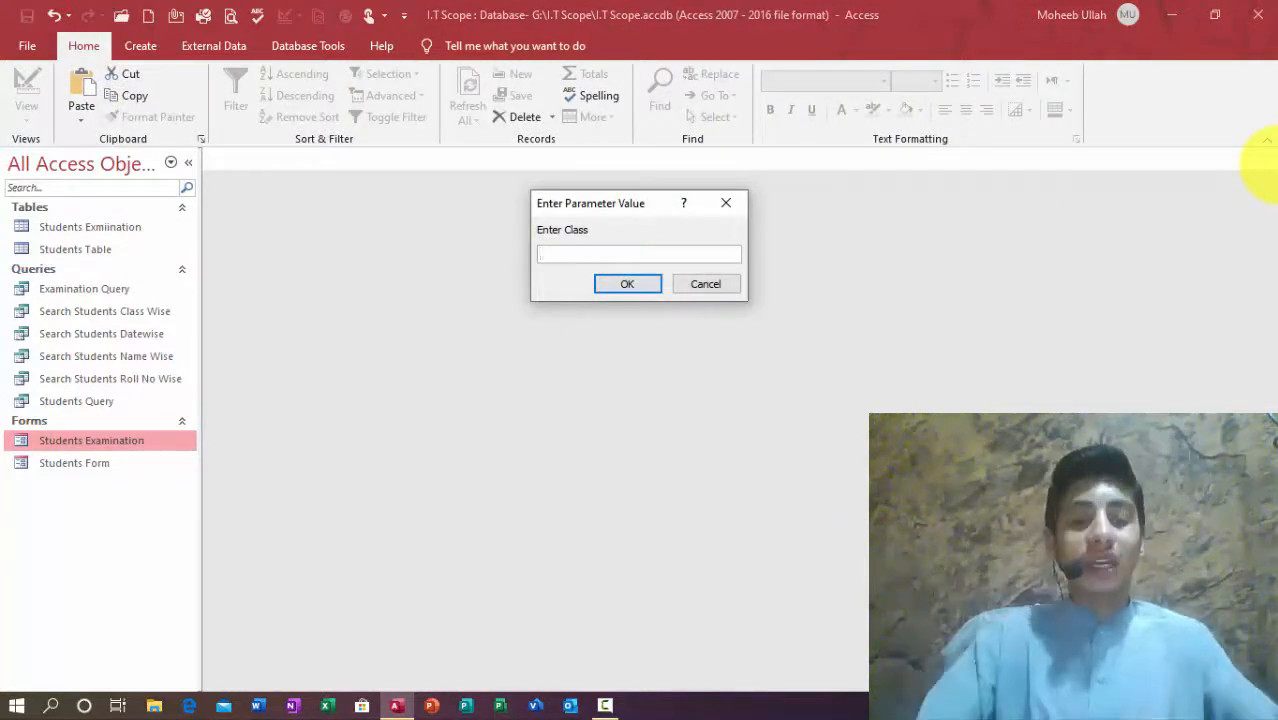
Step: Test the form with class Four, dismiss the record-navigation error, then filter by class Nine
text(our)
key(Return)
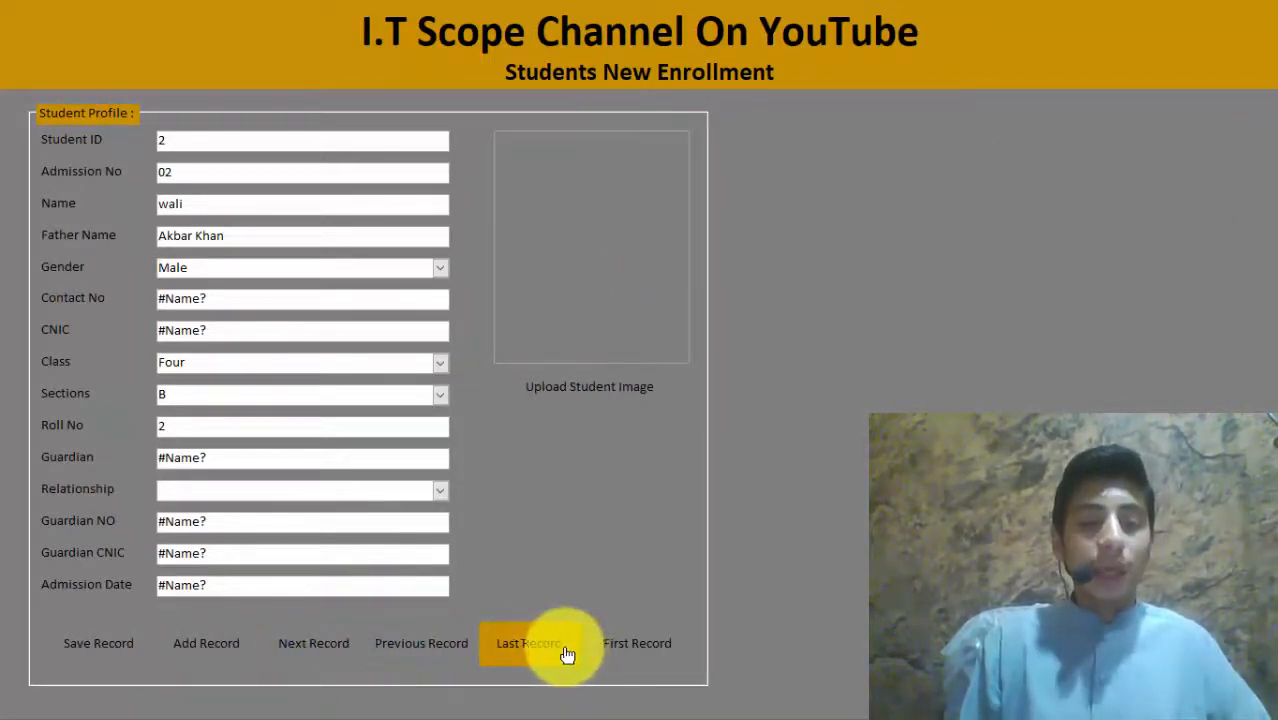
click(330, 648)
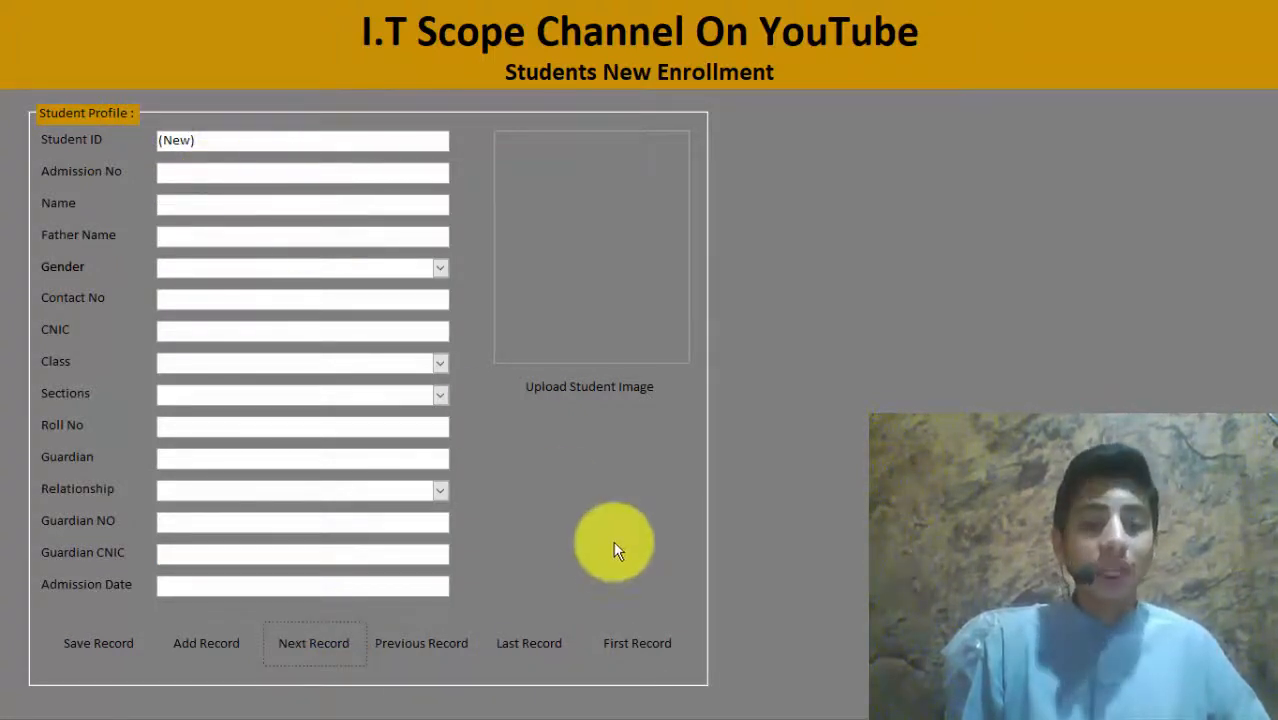
click(390, 646)
click(390, 648)
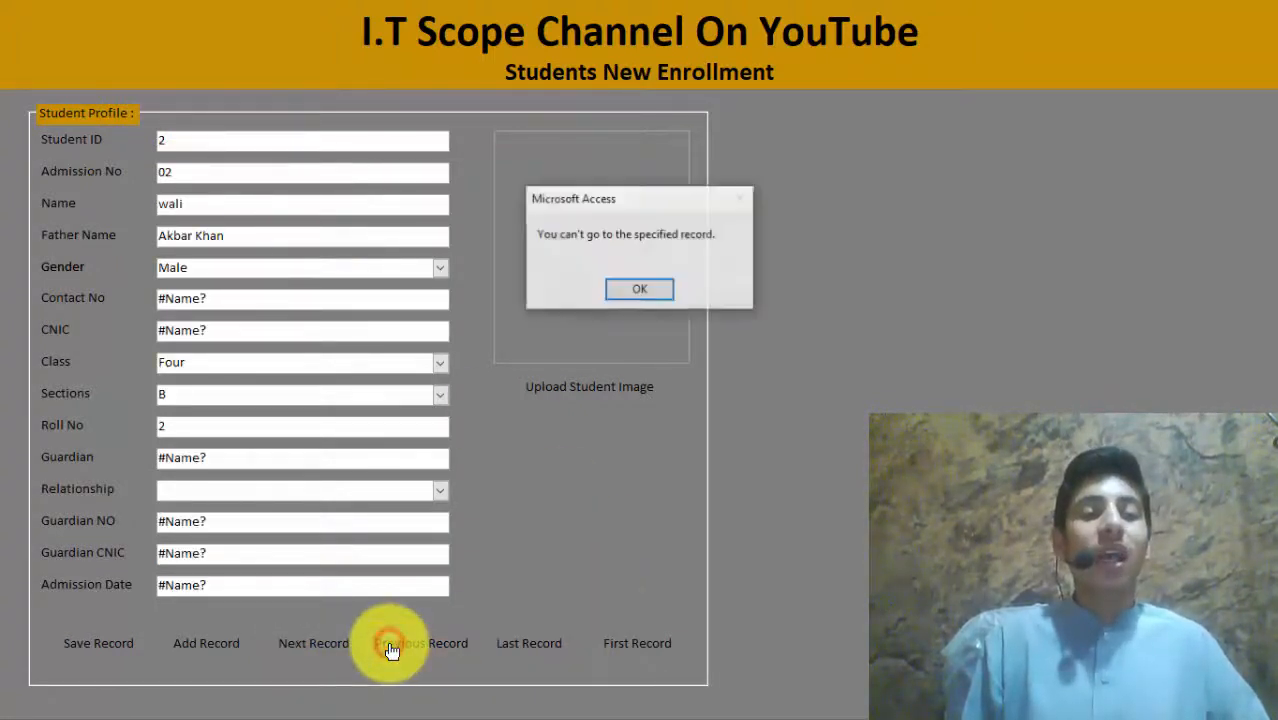
click(646, 290)
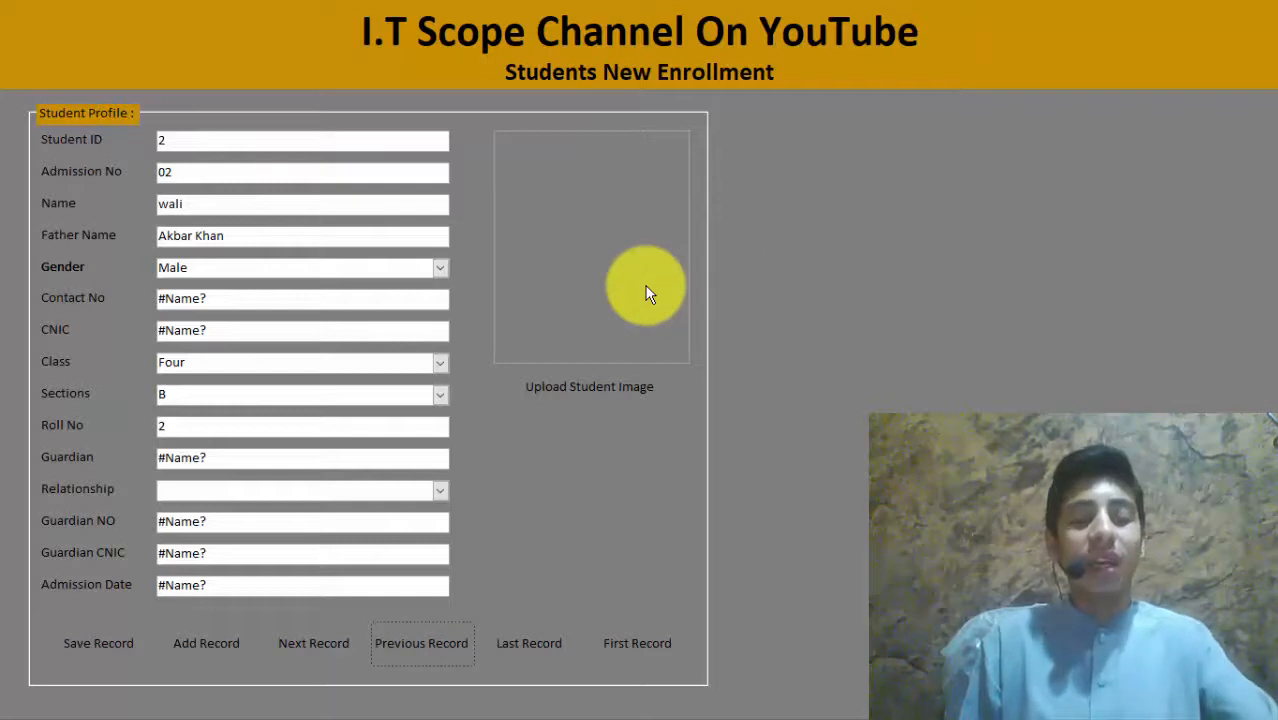
text(nine)
click(646, 288)
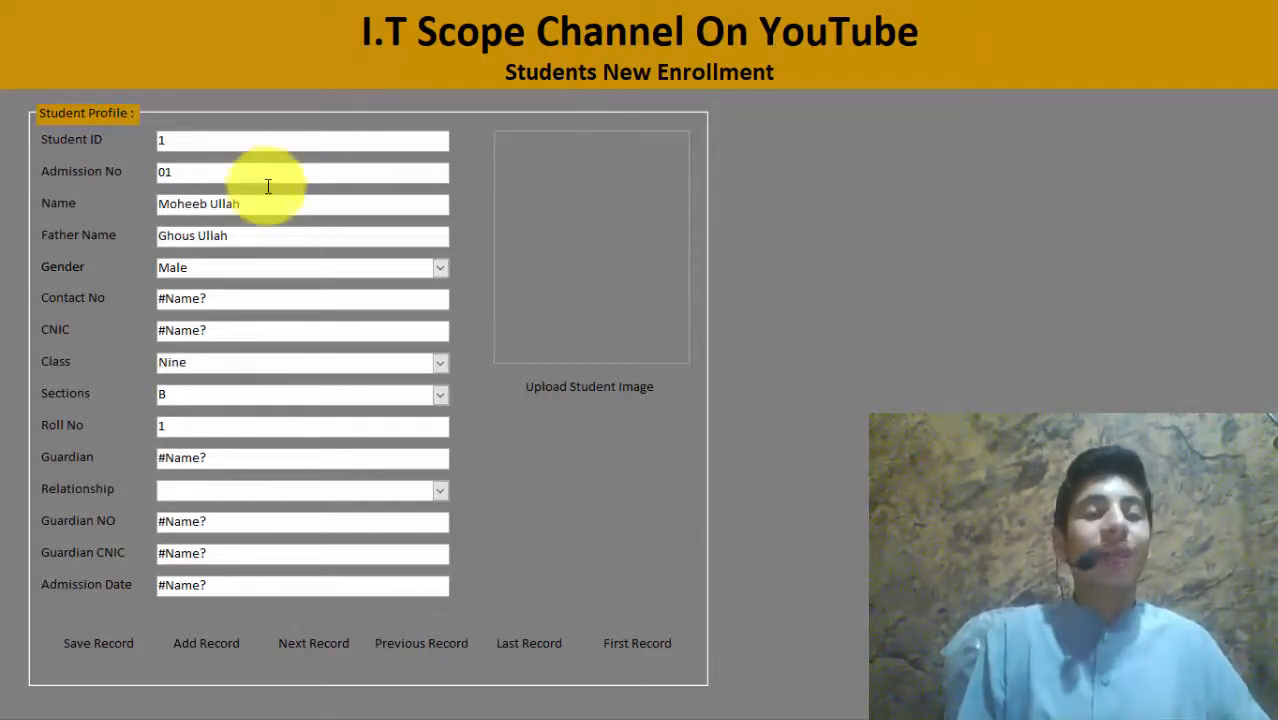
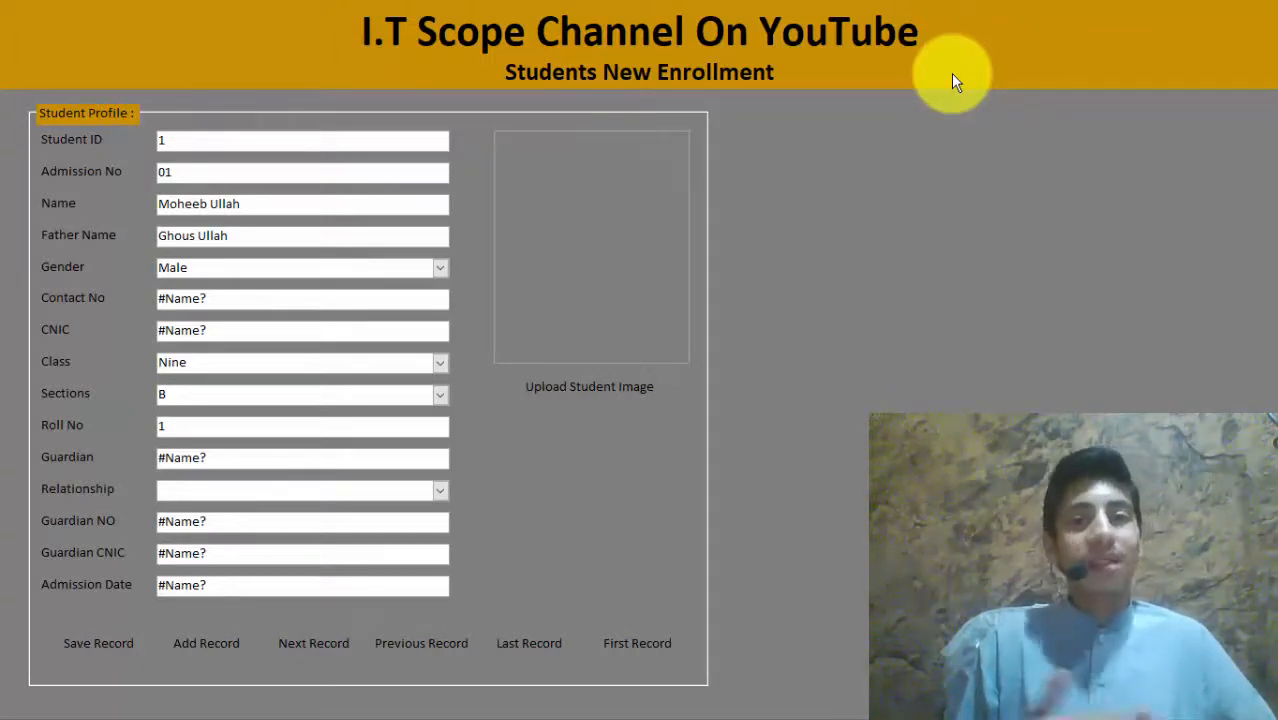
Step: Check the #Name? errors in Contact No, Guardian and Guardian NO, then switch to Design View
right_click(951, 73)
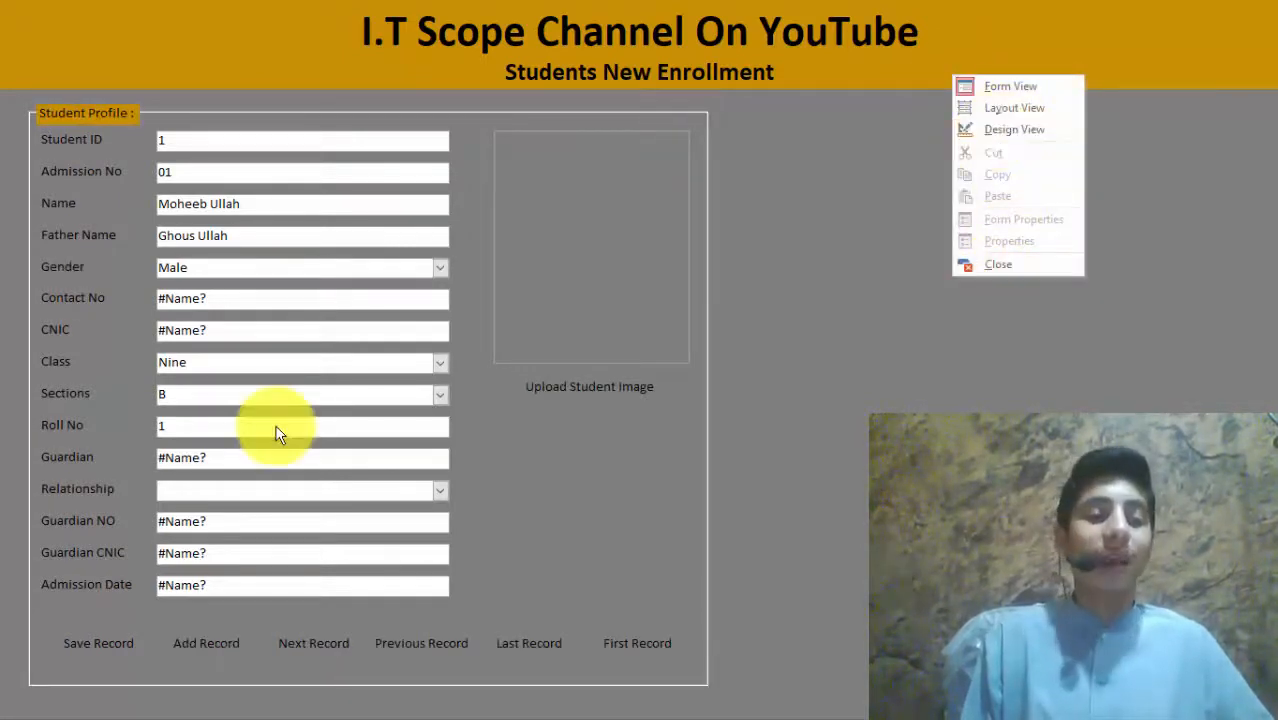
click(206, 457)
click(228, 296)
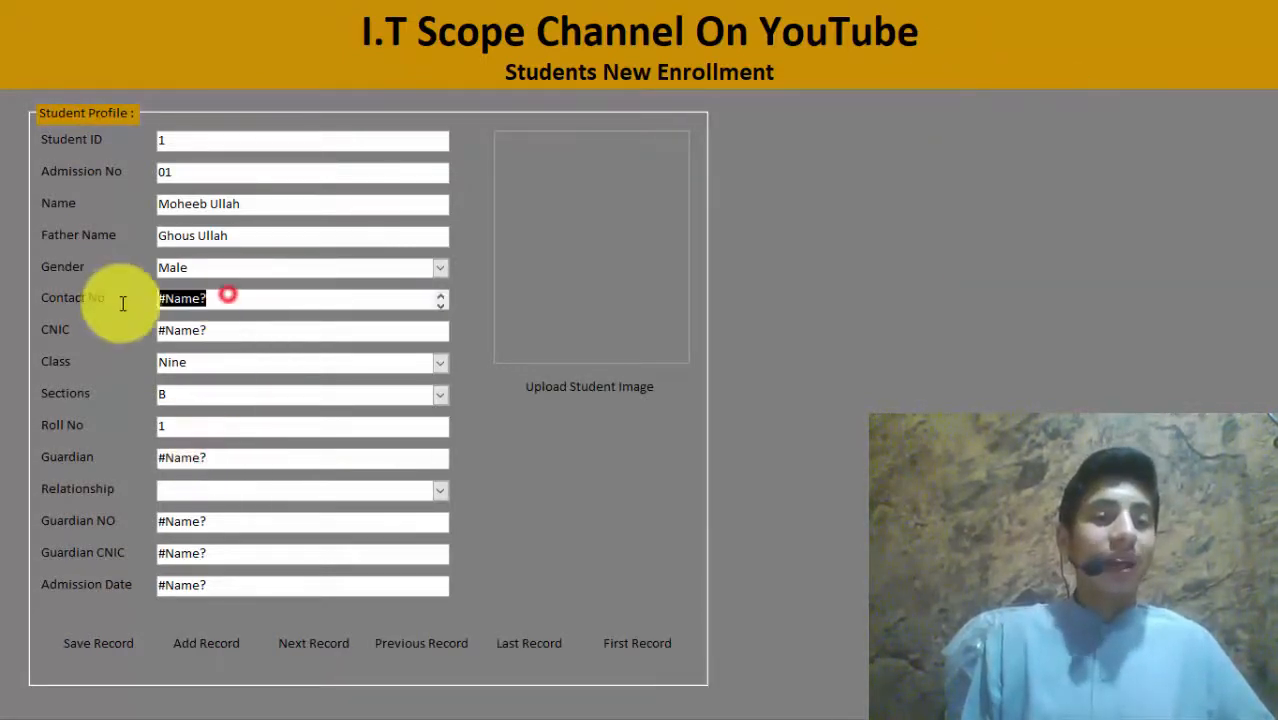
click(228, 457)
click(213, 521)
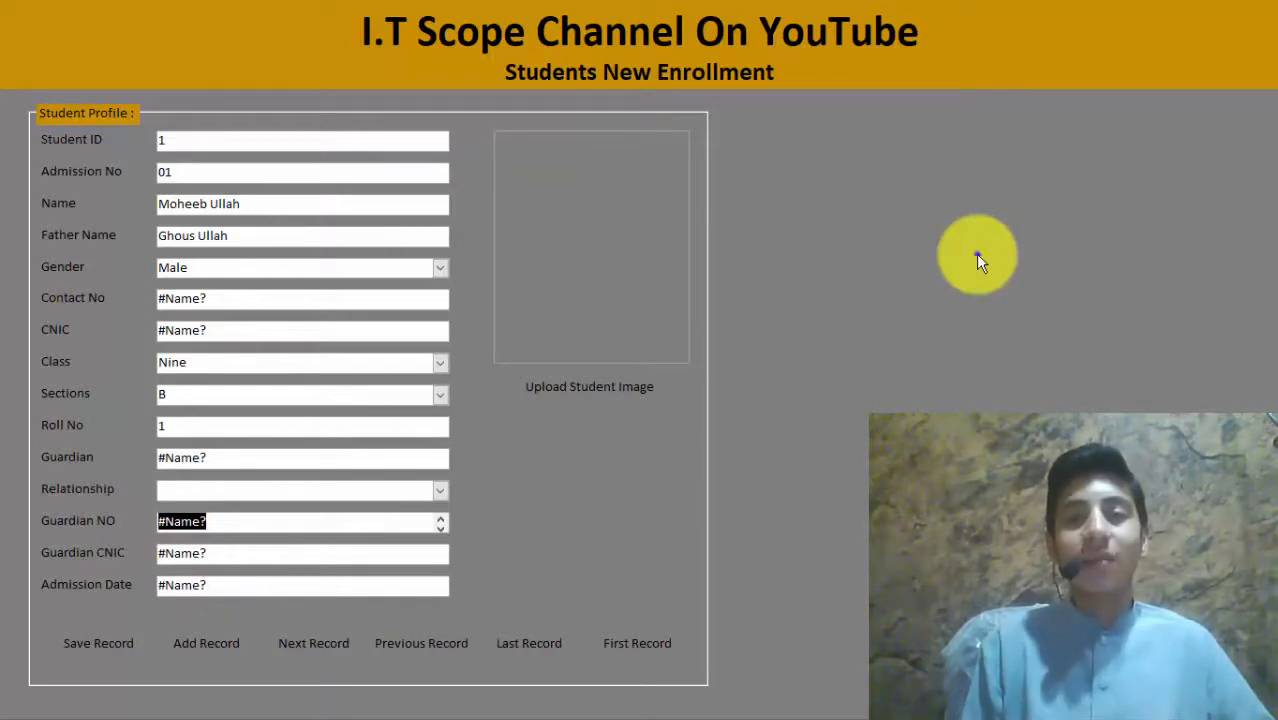
right_click(979, 262)
click(1005, 314)
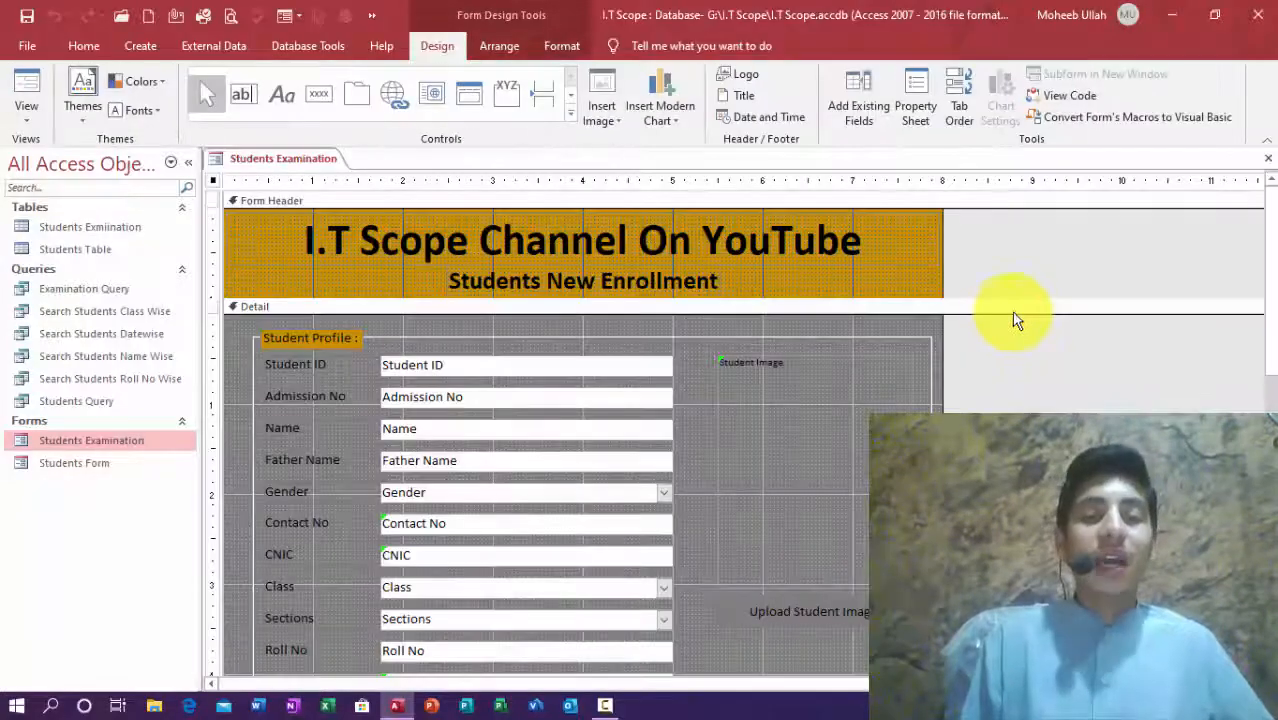
Step: Inspect the error reported on the Contact No text box
drag(1271, 235, 1271, 293)
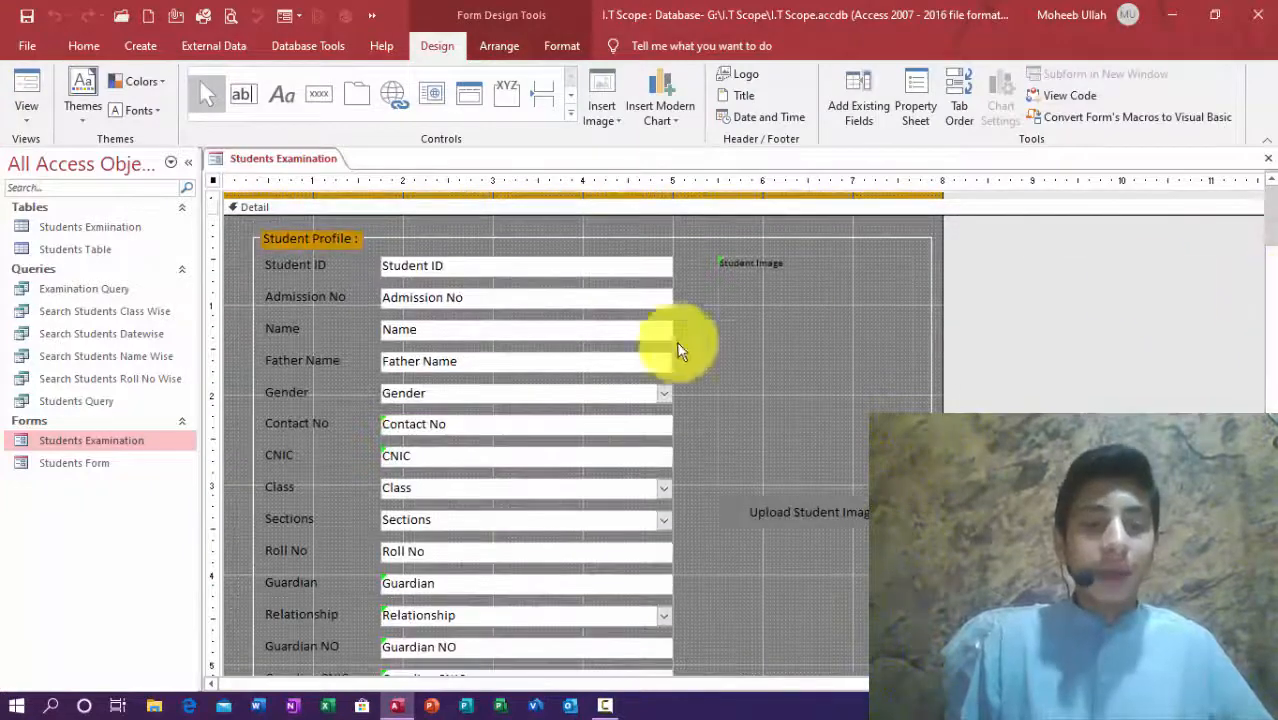
click(386, 424)
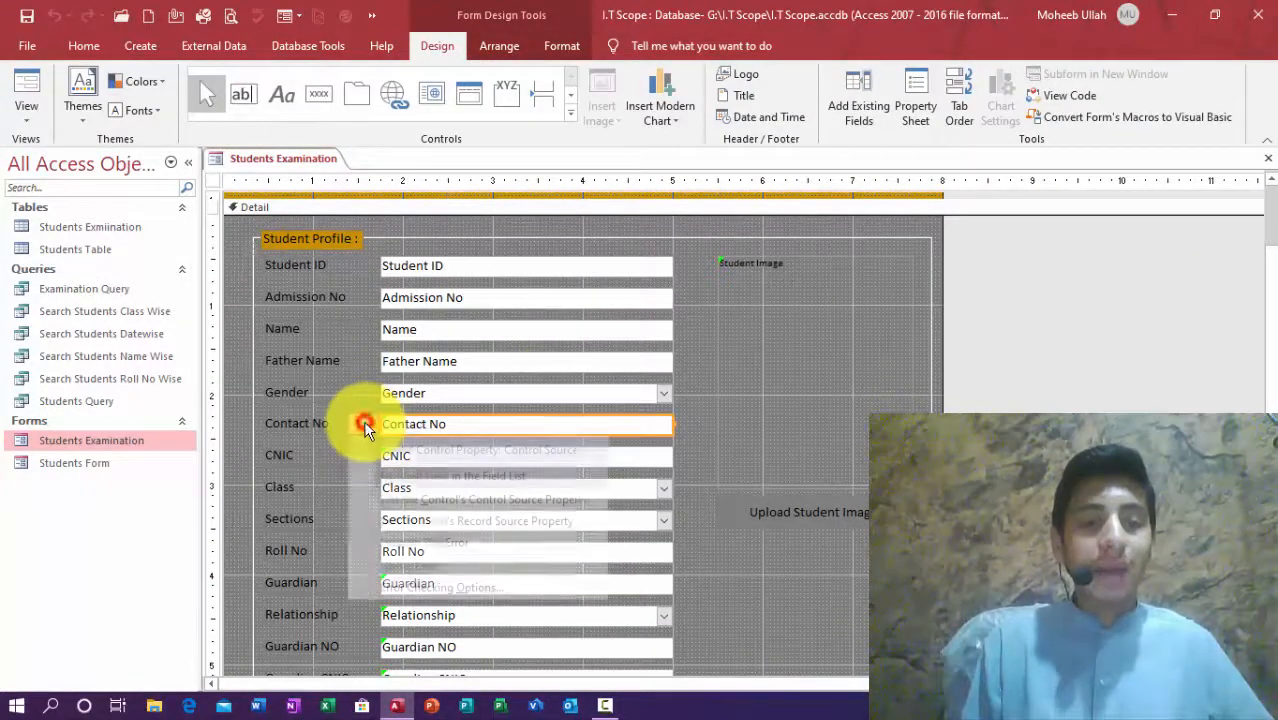
click(366, 424)
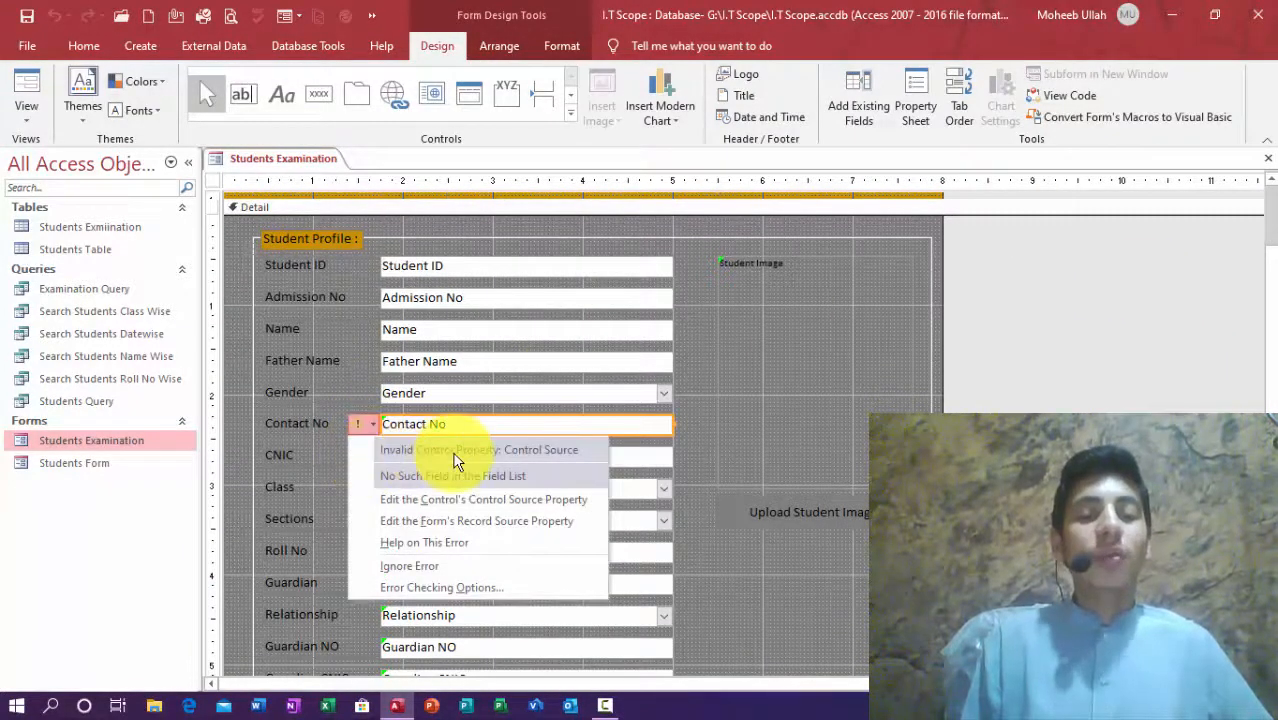
click(685, 484)
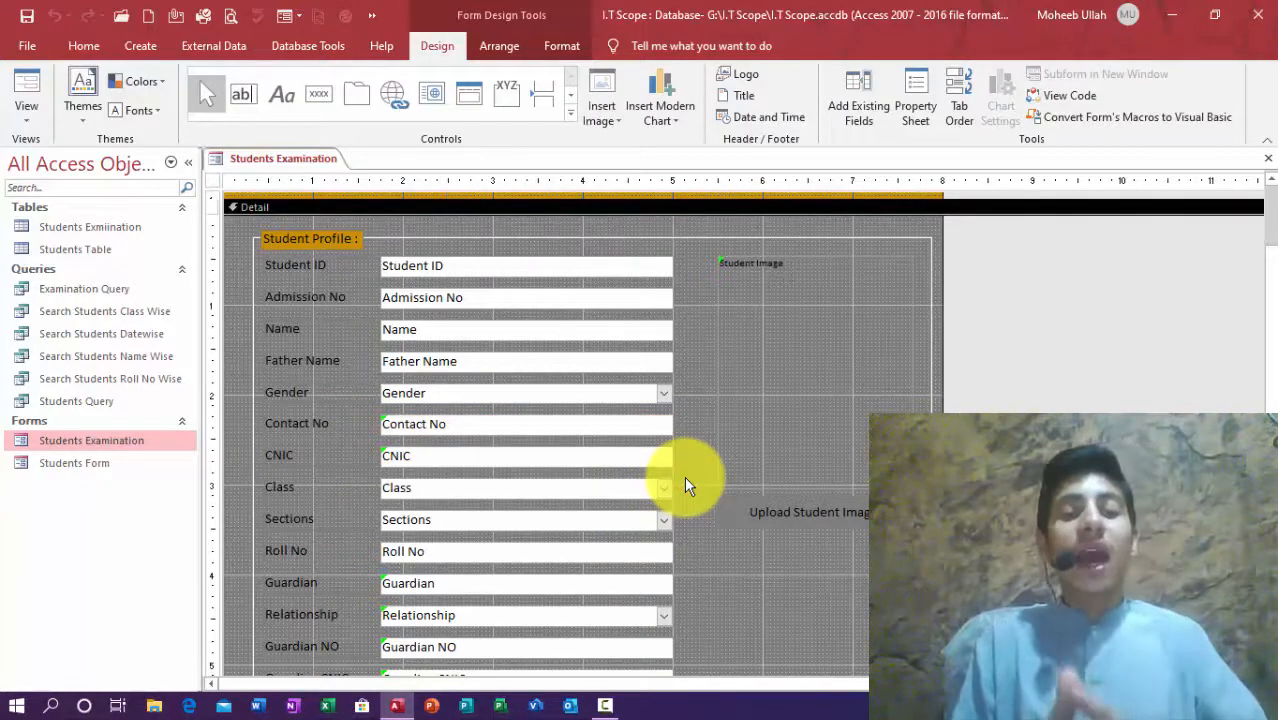
Step: Check Examination Query's properties and confirm the form's Record Source is Examination Query
click(88, 306)
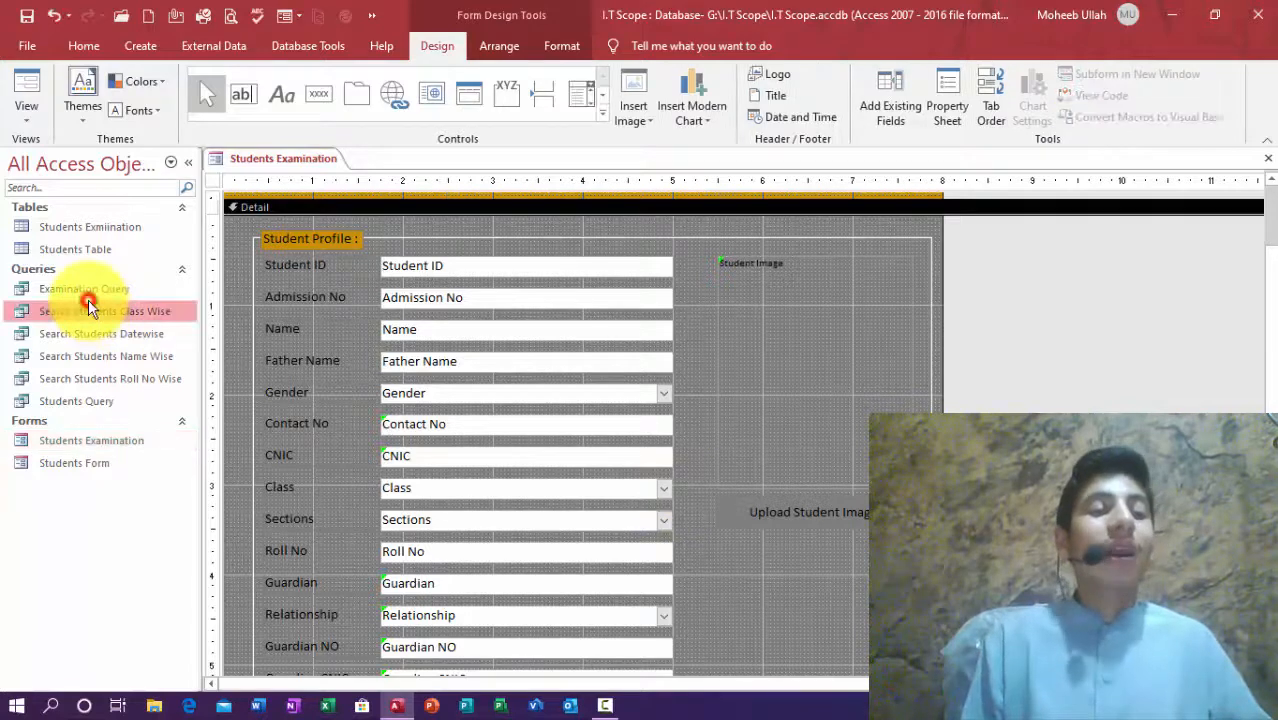
click(80, 288)
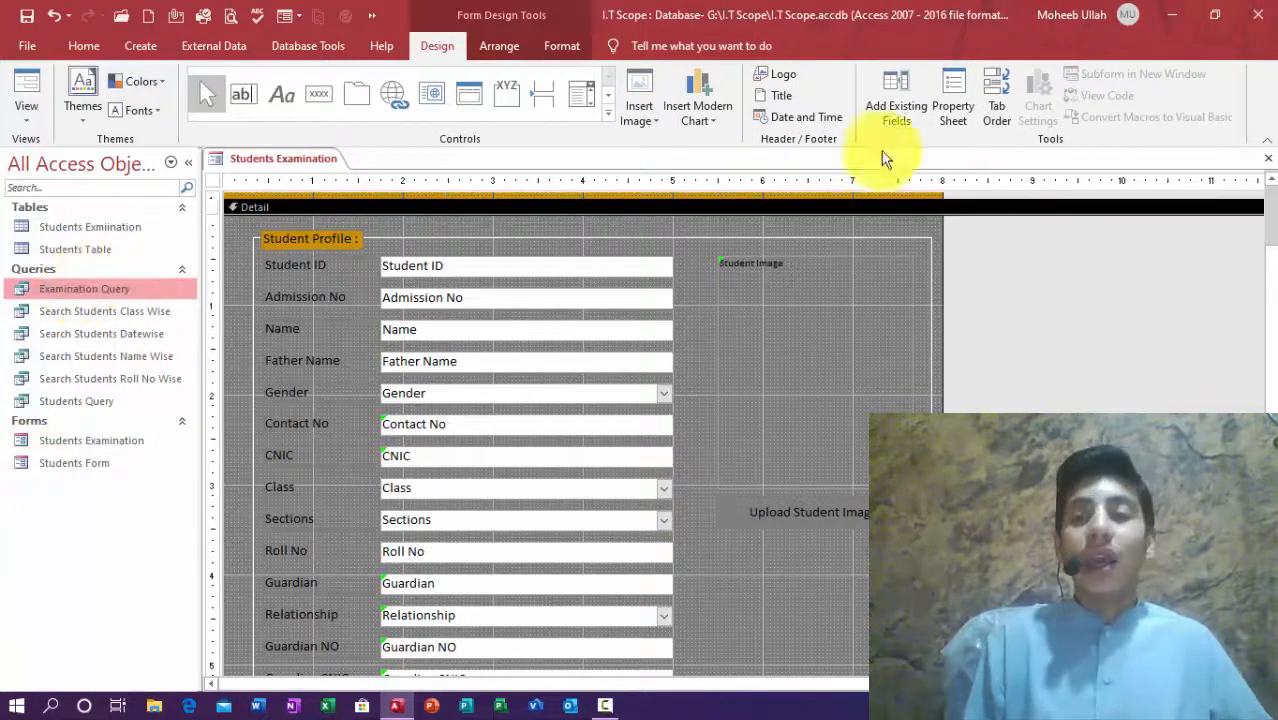
click(955, 95)
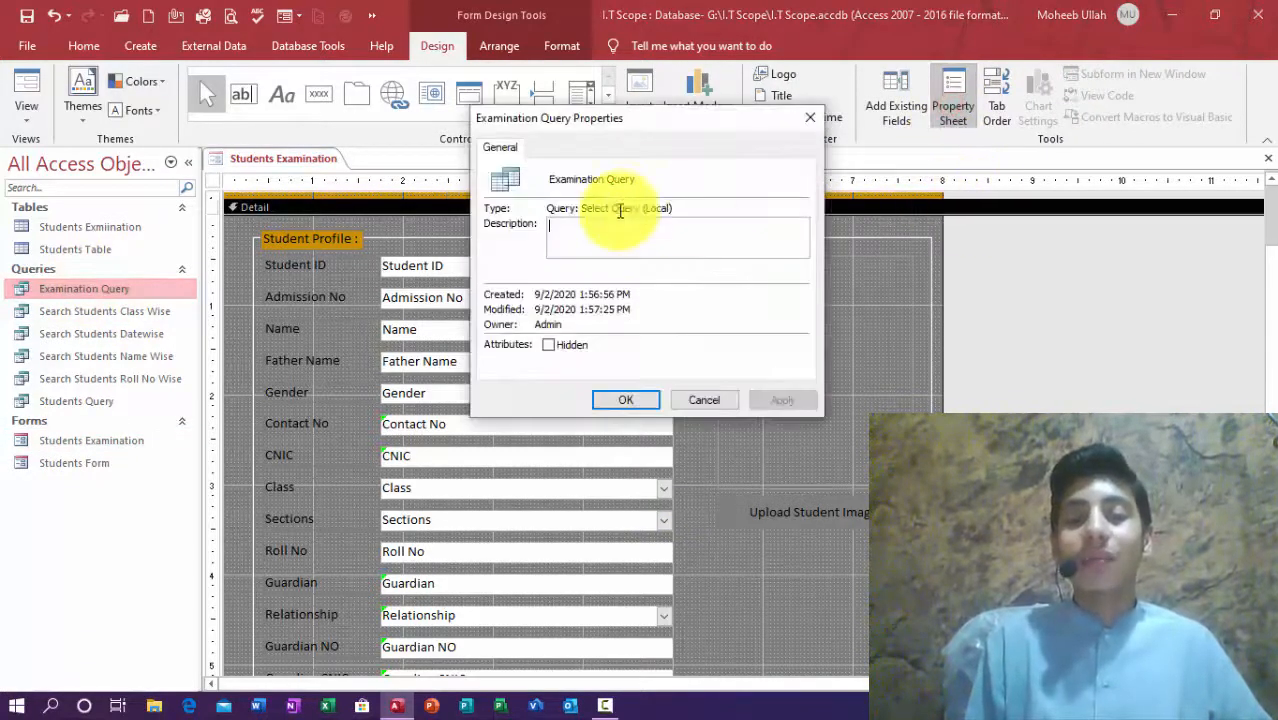
click(810, 117)
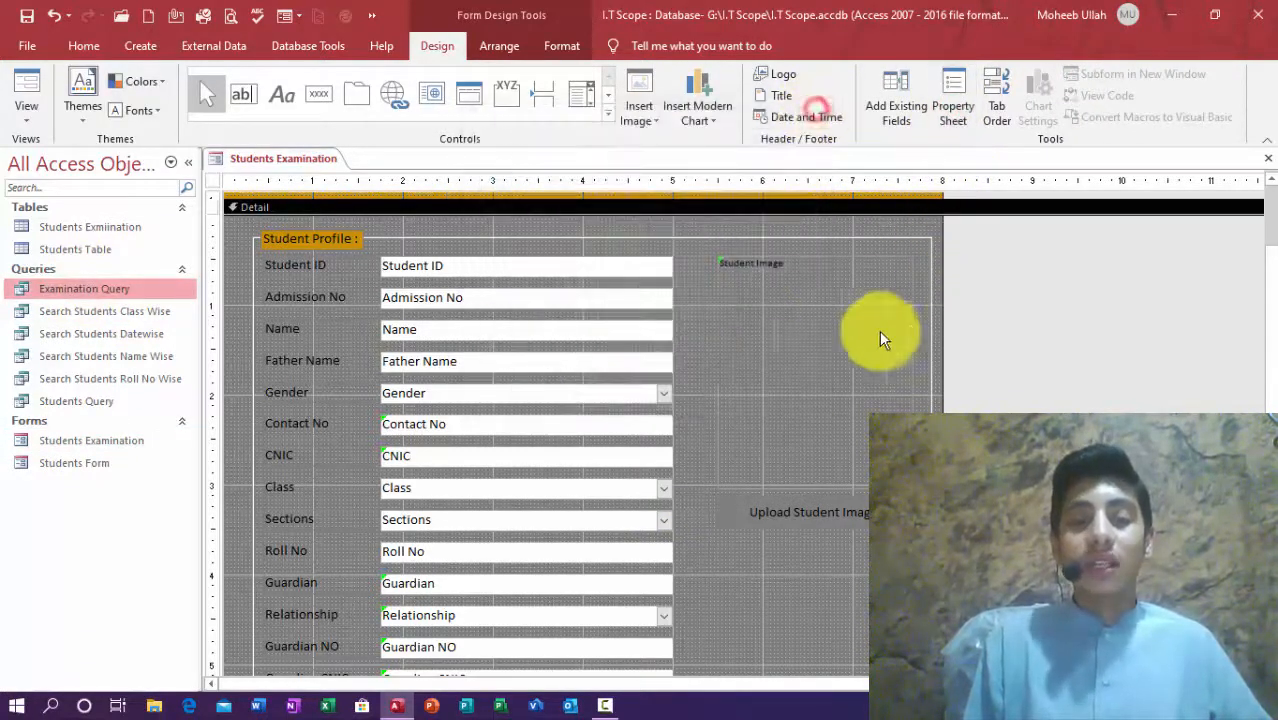
click(211, 180)
click(915, 100)
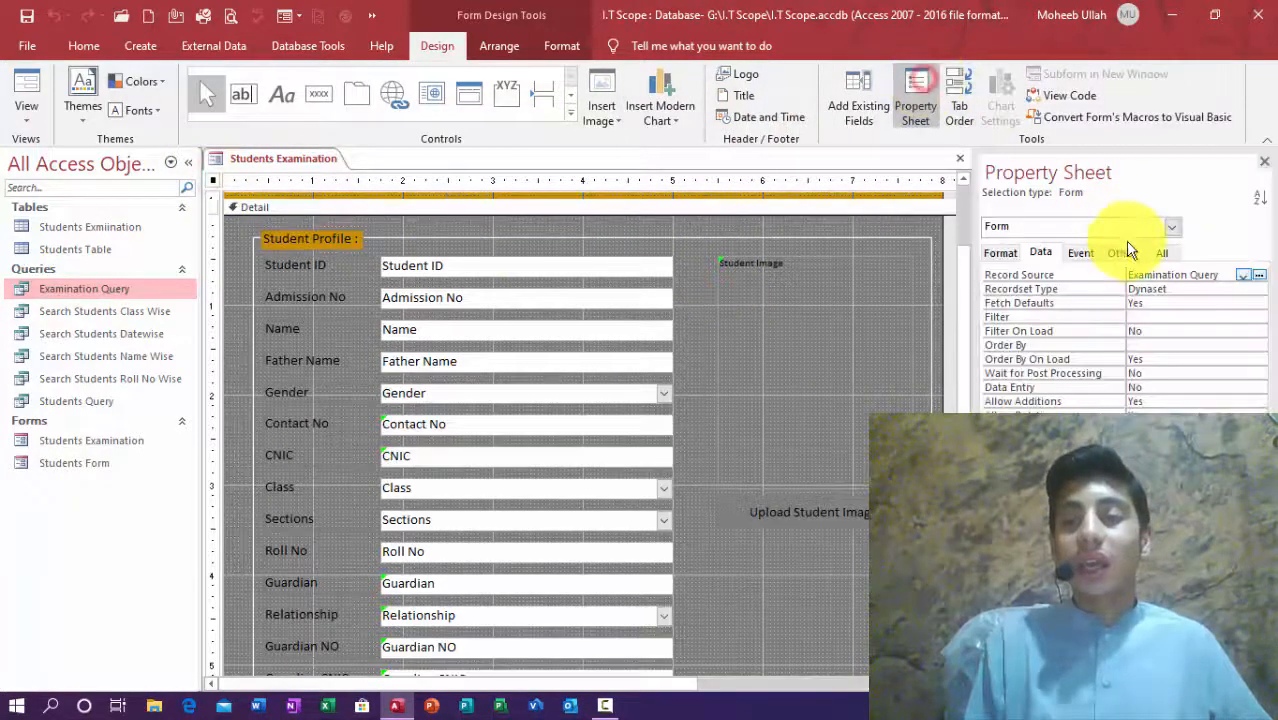
drag(1233, 276, 1099, 278)
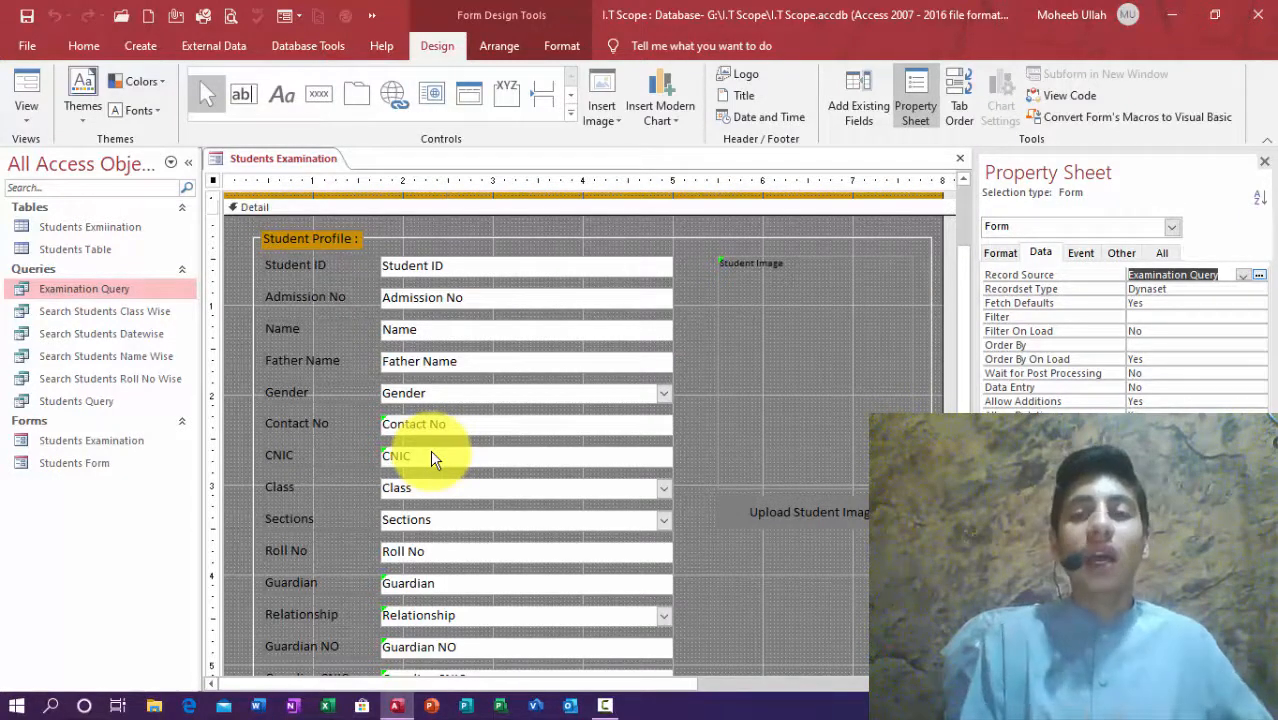
Step: Delete the Contact No and CNIC controls and their empty layout cells so Class moves up
click(1264, 162)
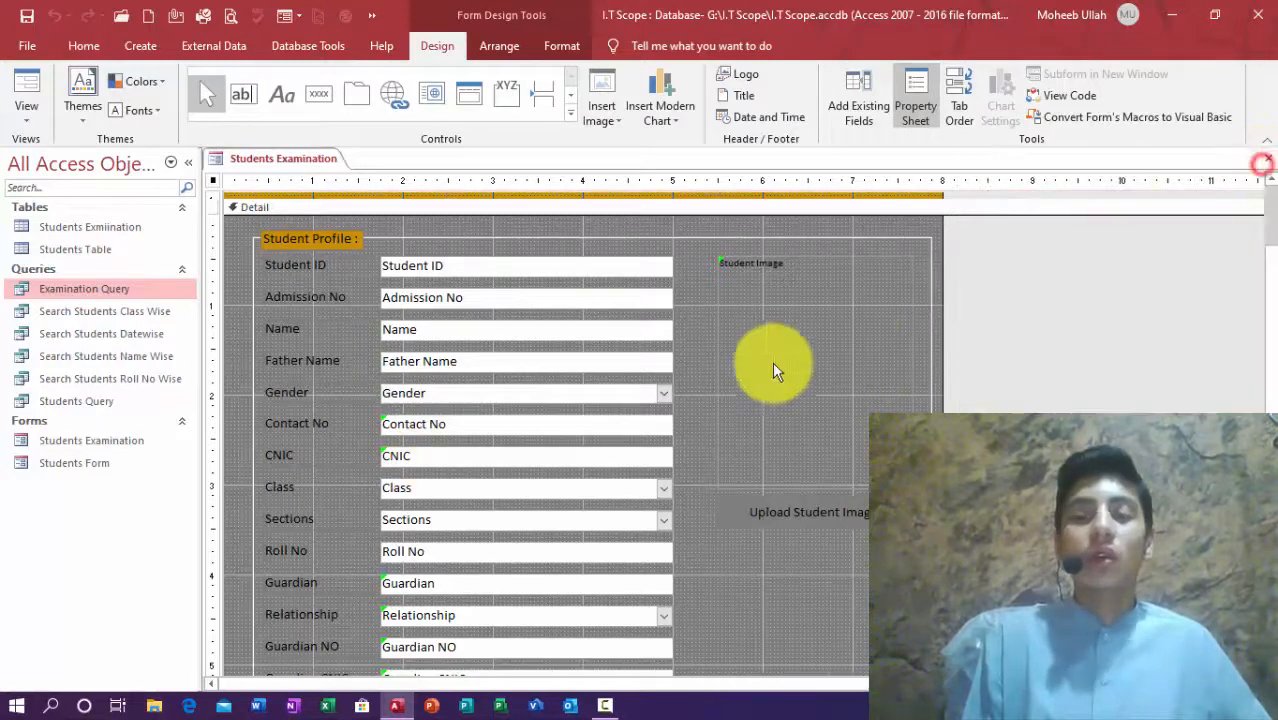
click(414, 424)
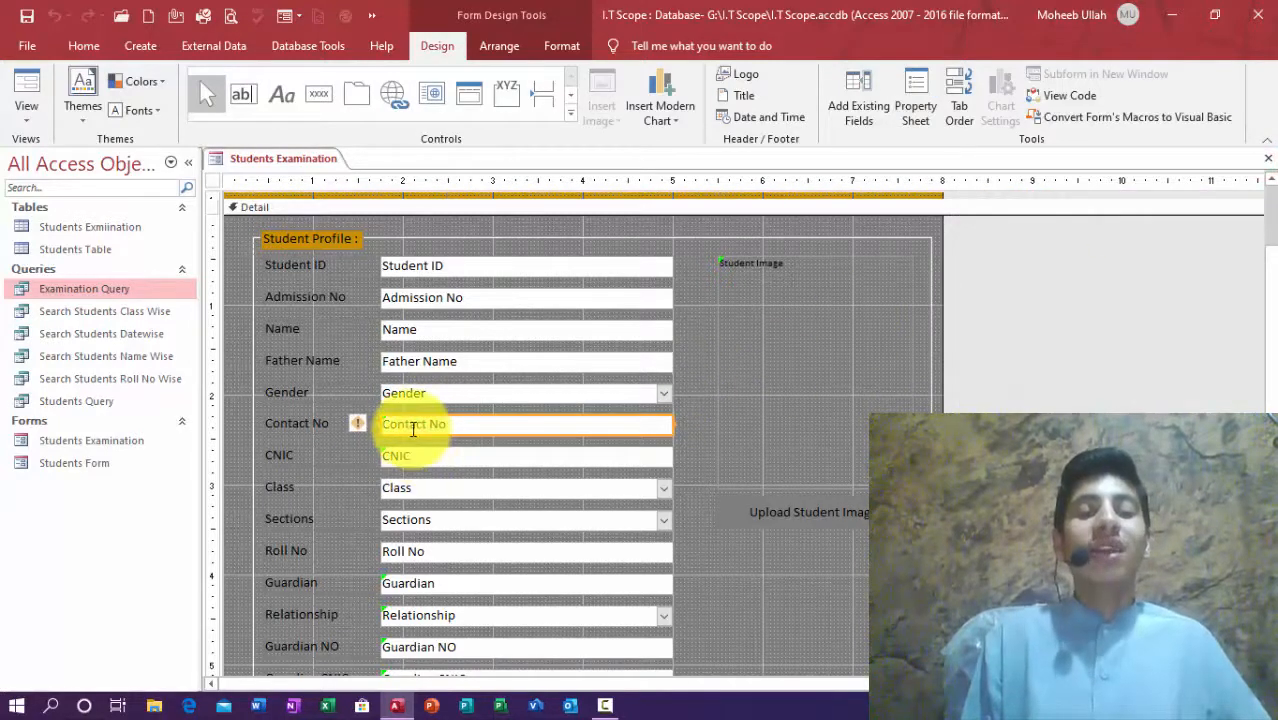
shift+click(426, 456)
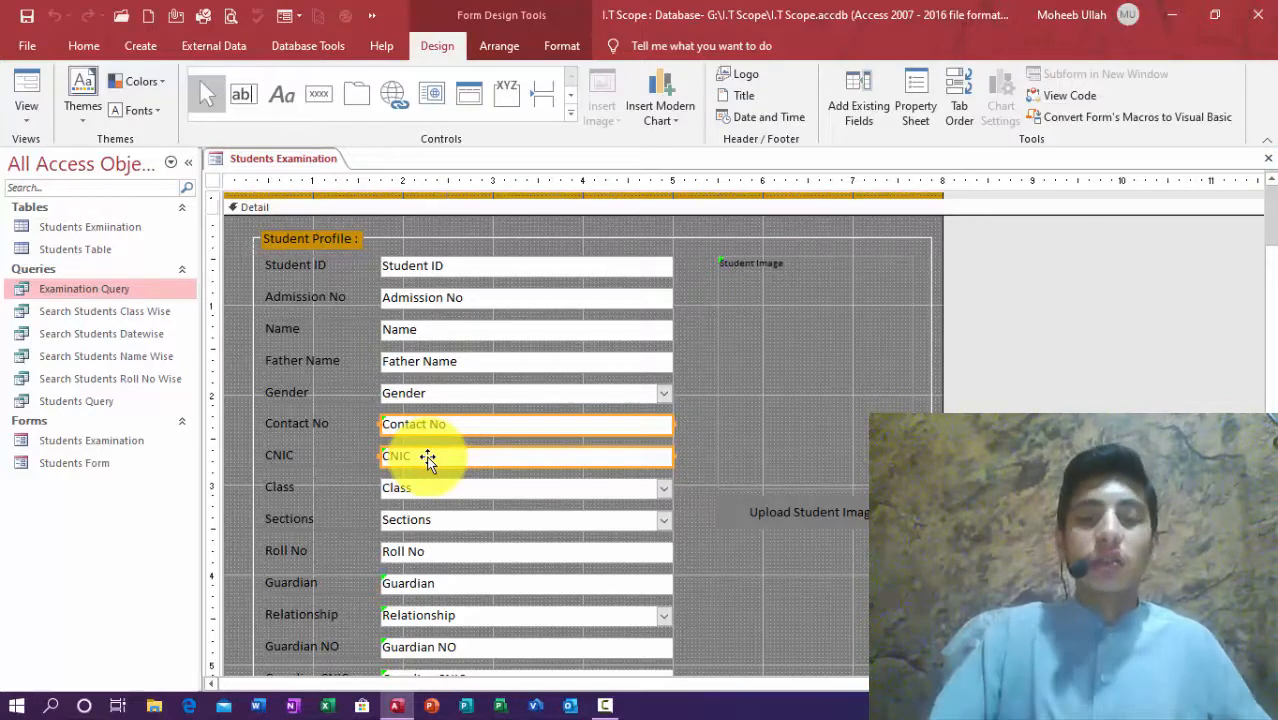
key(Delete)
click(427, 456)
key(Delete)
click(421, 428)
key(Delete)
Step: Delete the Guardian, Relationship, Guardian NO, Admission Date and Guardian CNIC controls
click(412, 519)
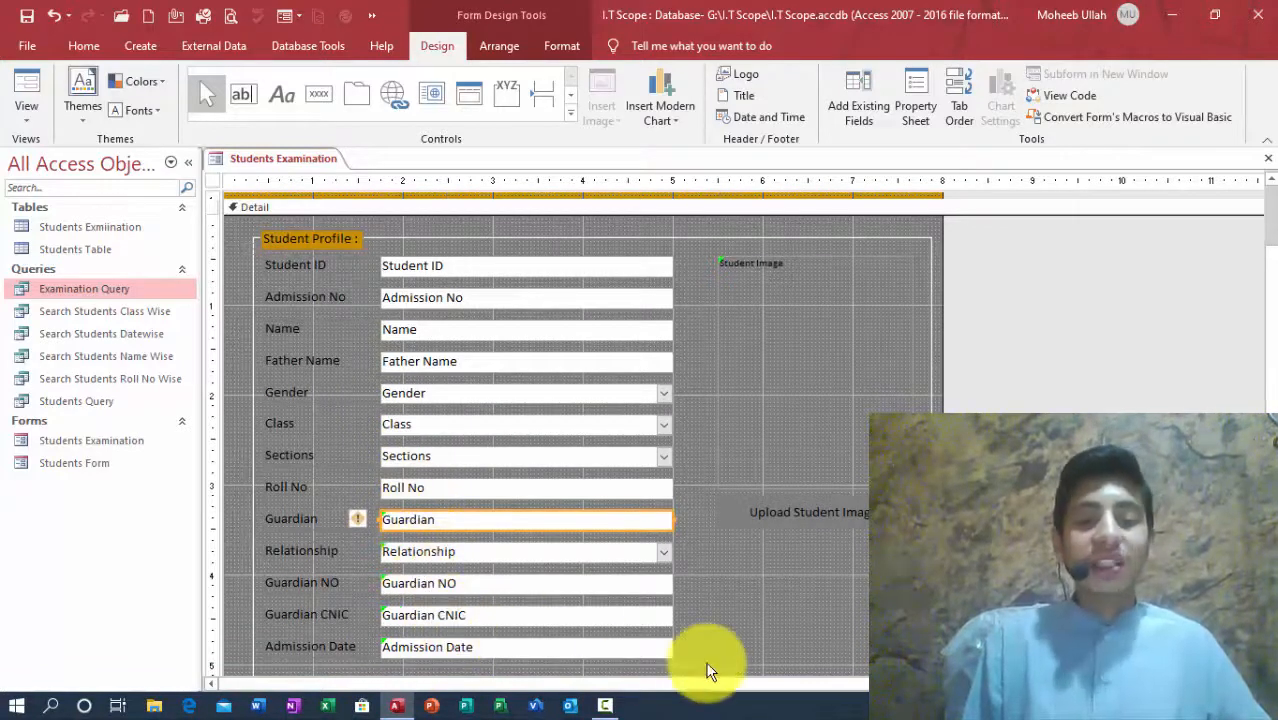
drag(600, 652, 462, 611)
shift+click(452, 578)
shift+click(442, 551)
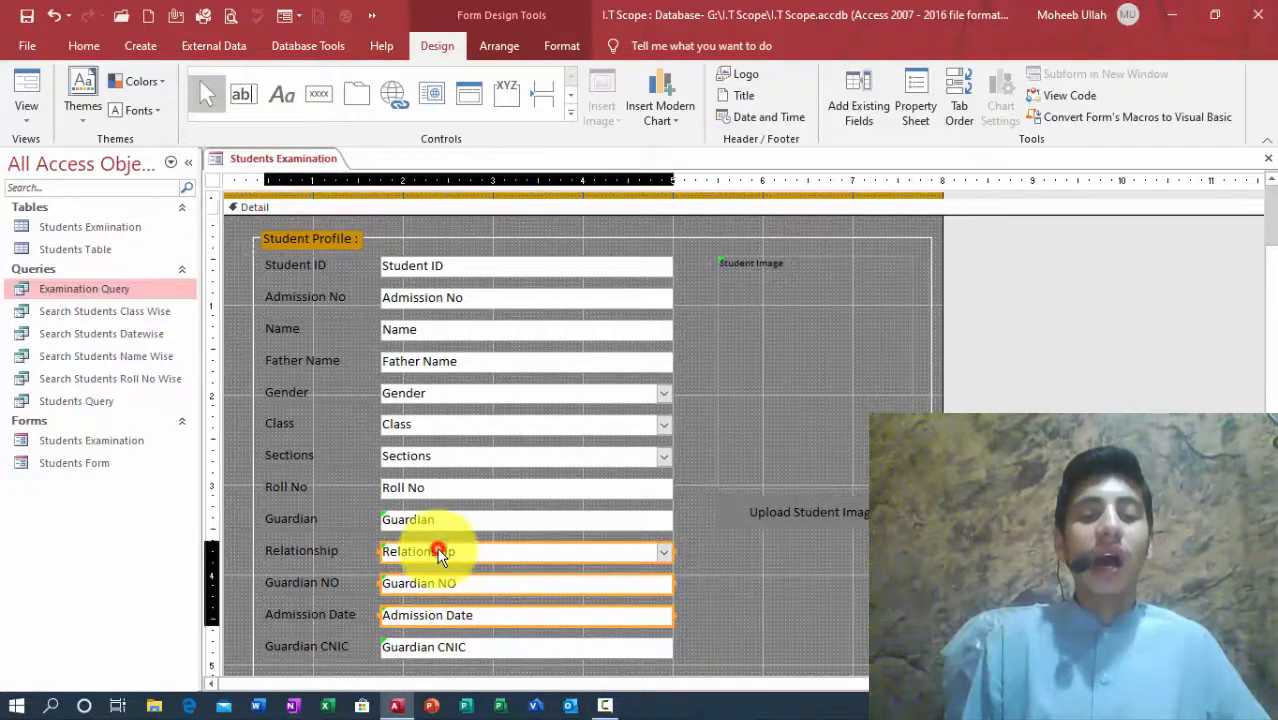
shift+click(421, 521)
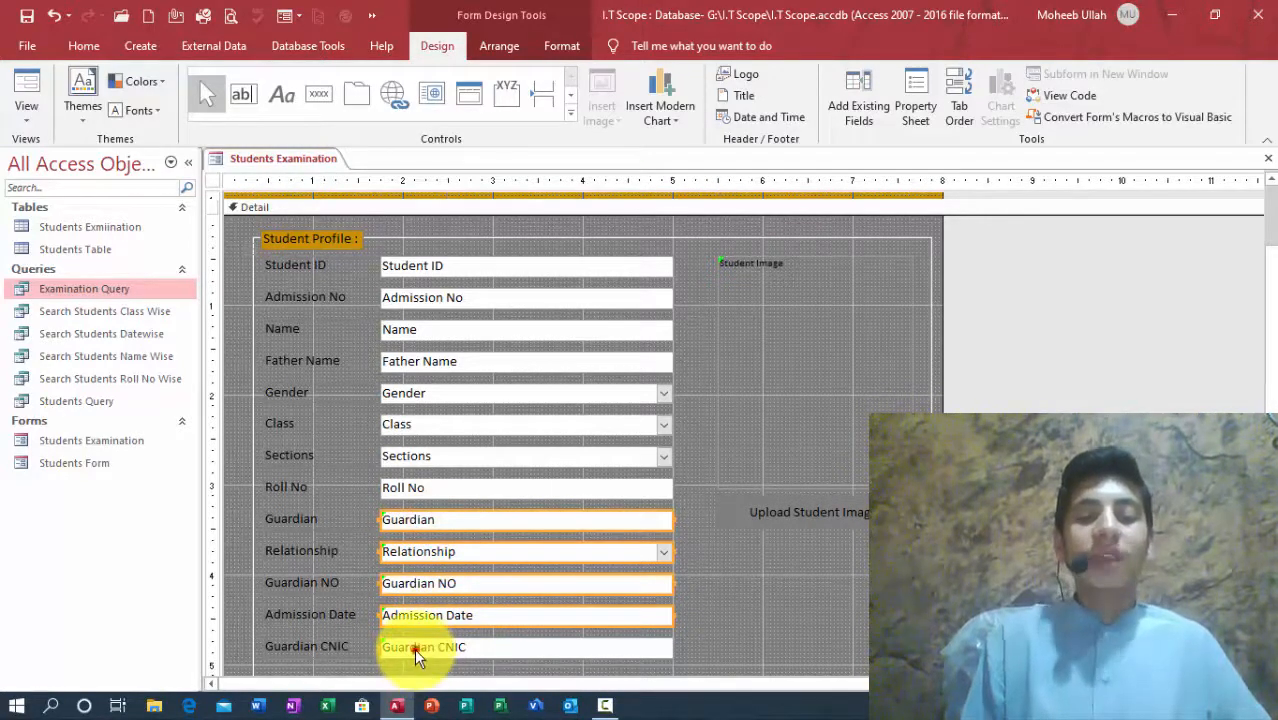
shift+click(414, 648)
key(Delete)
Step: Remove the leftover empty controls below Roll No
click(465, 651)
drag(465, 651, 443, 564)
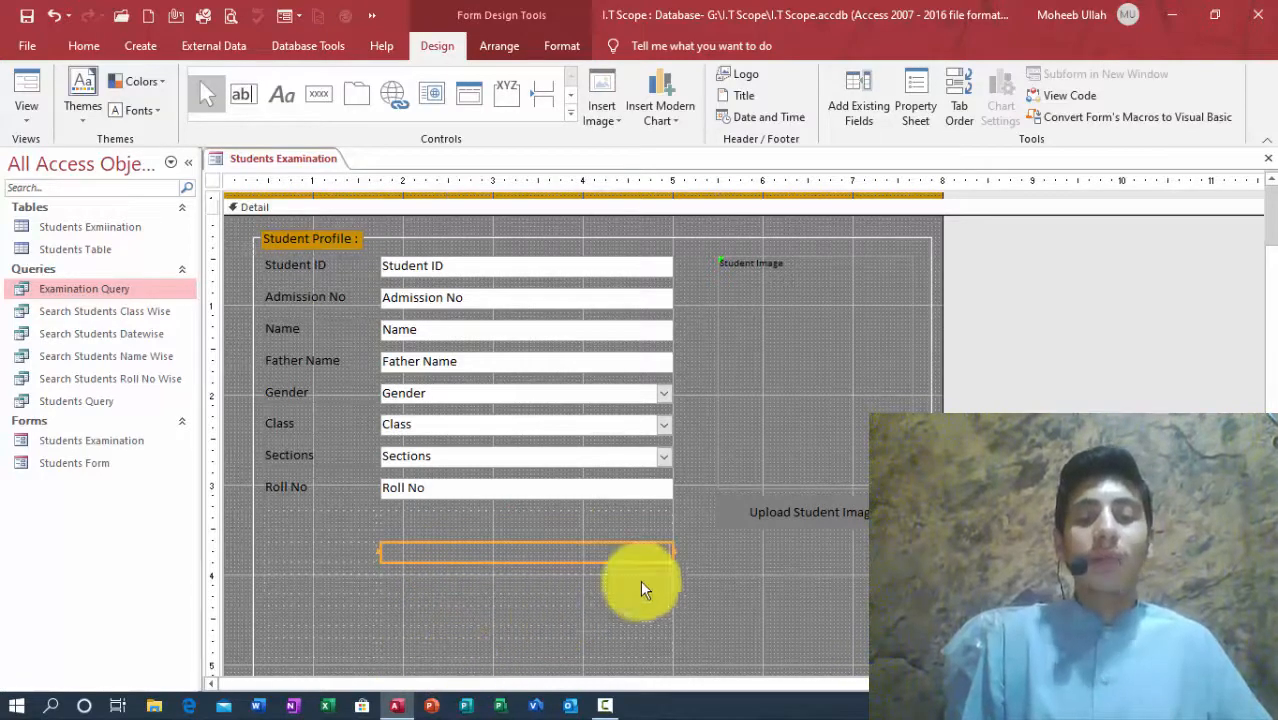
drag(1270, 271, 1270, 328)
drag(574, 601, 382, 426)
key(Delete)
click(1270, 430)
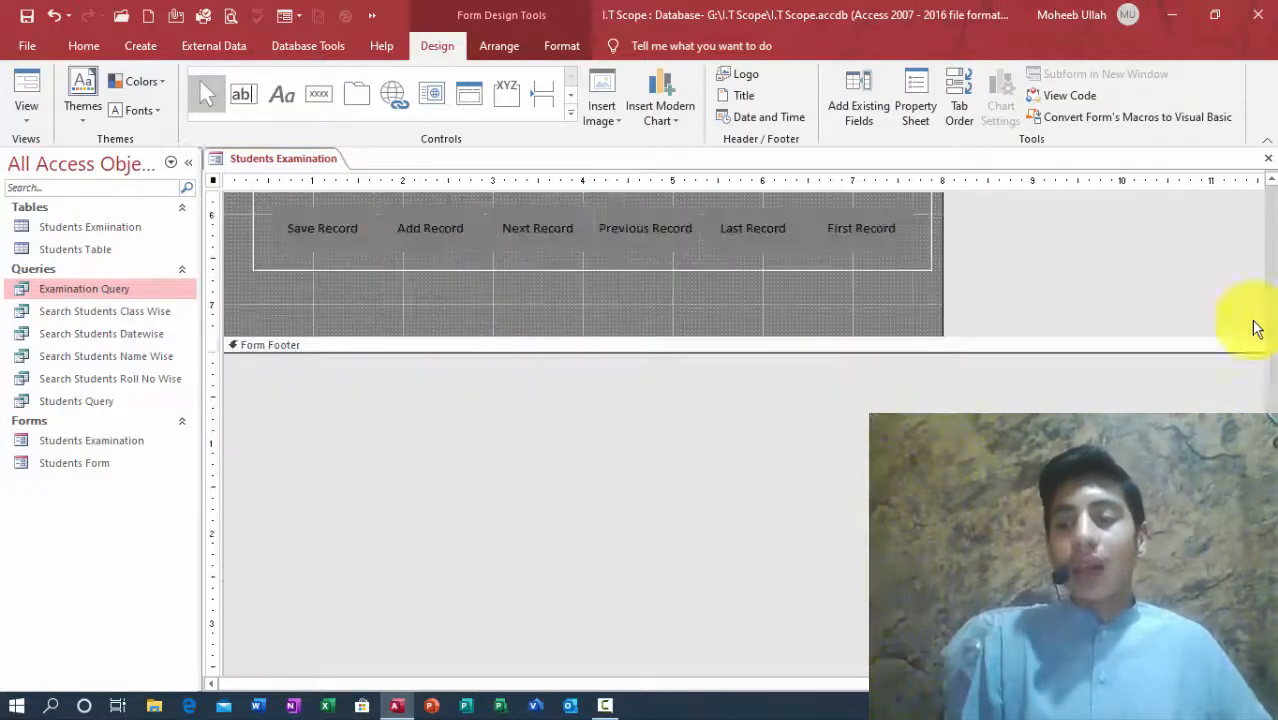
drag(1271, 450, 1271, 195)
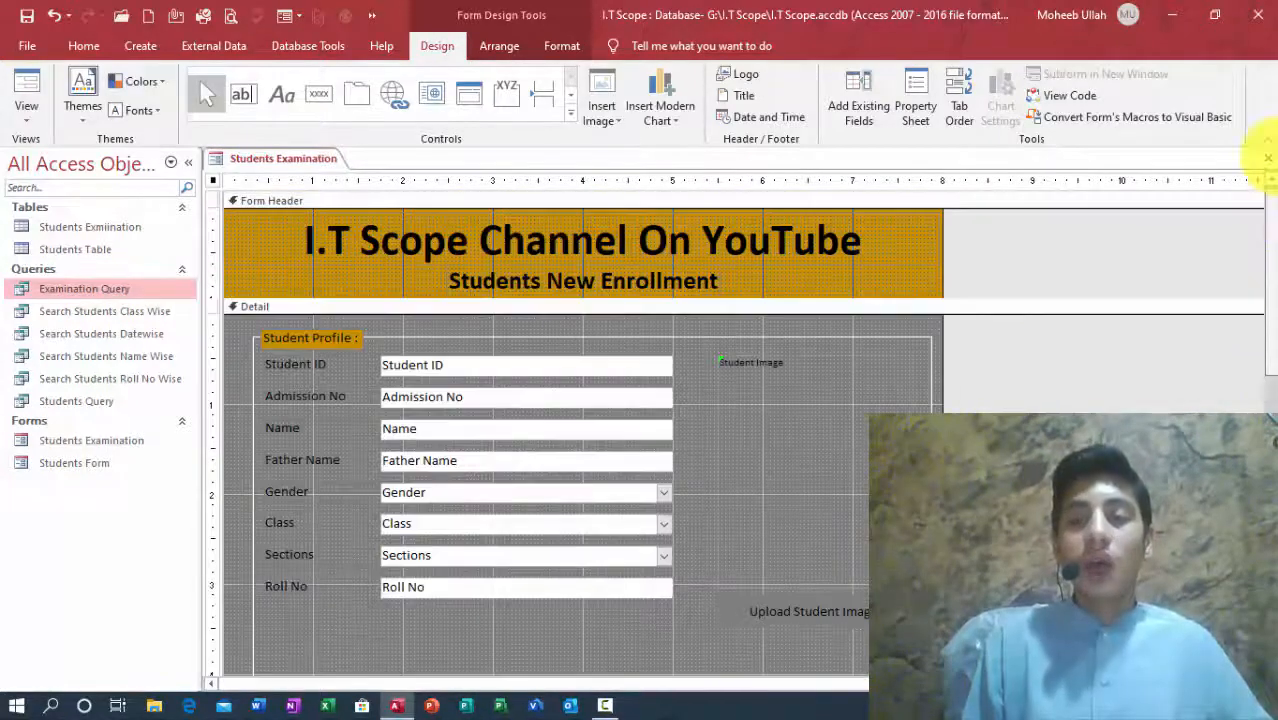
Step: Save and close the form, then reopen Students Examination past the class prompt to check it
click(1268, 158)
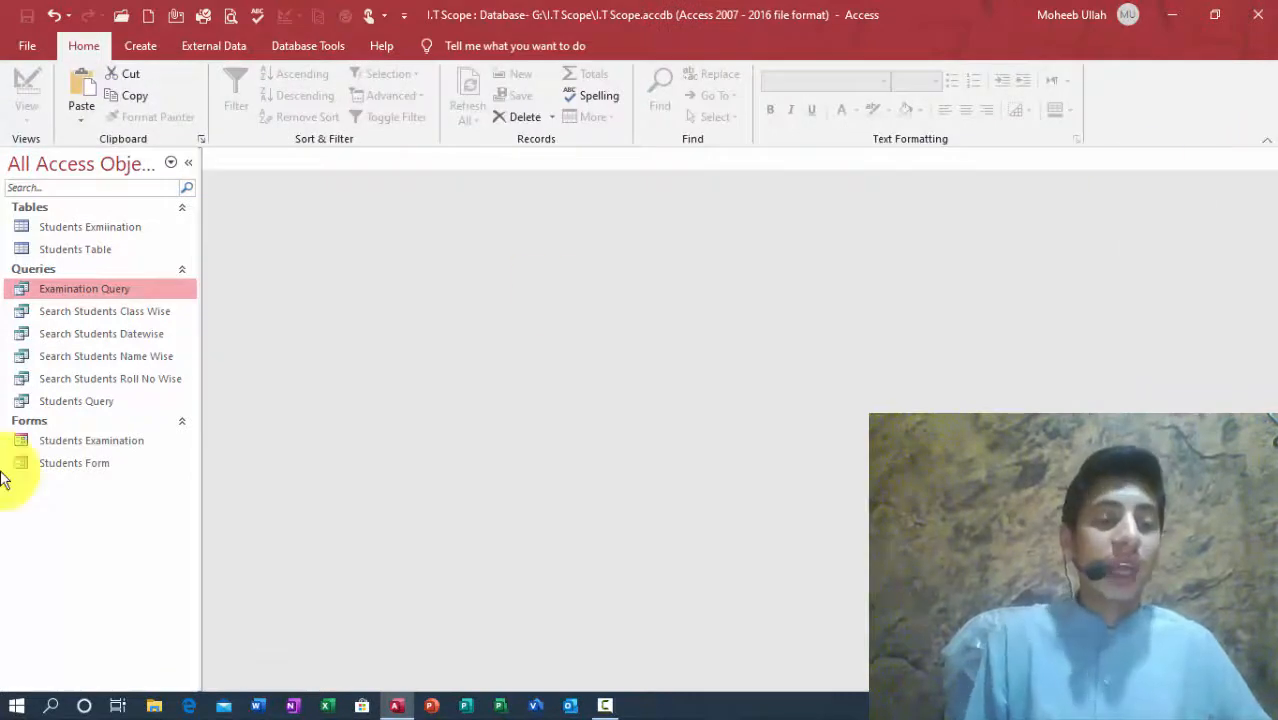
click(48, 444)
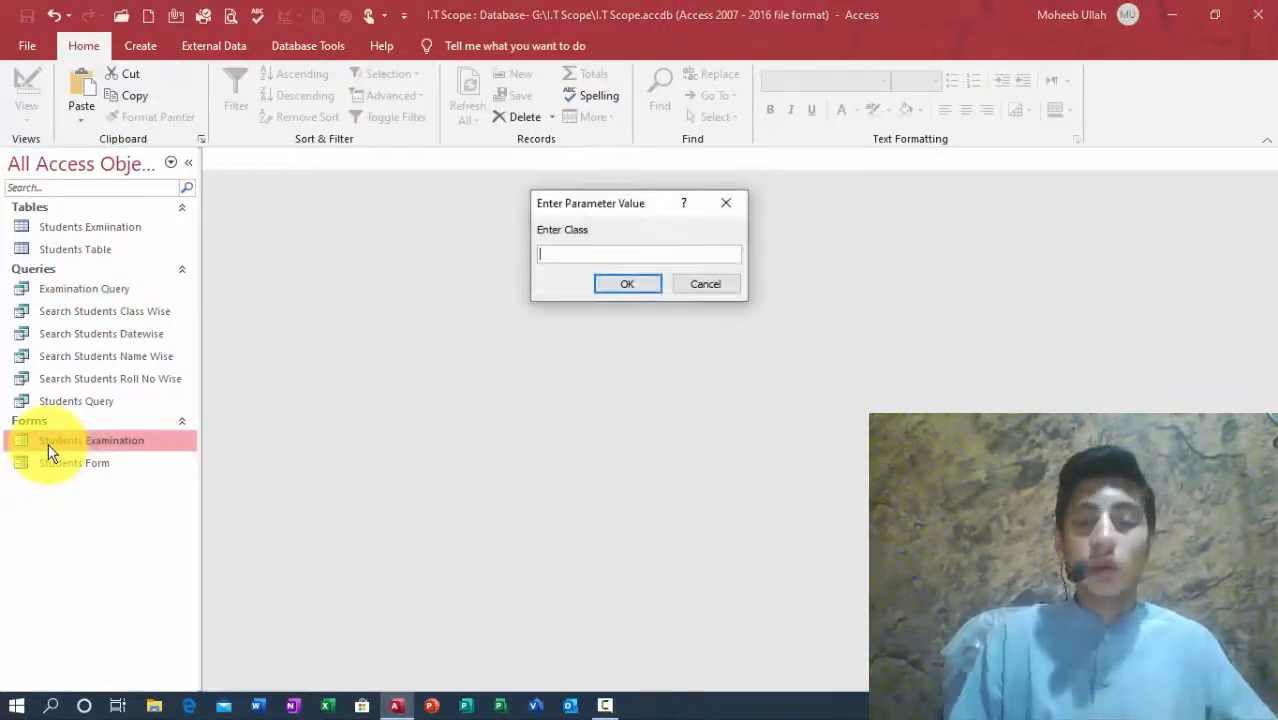
key(Escape)
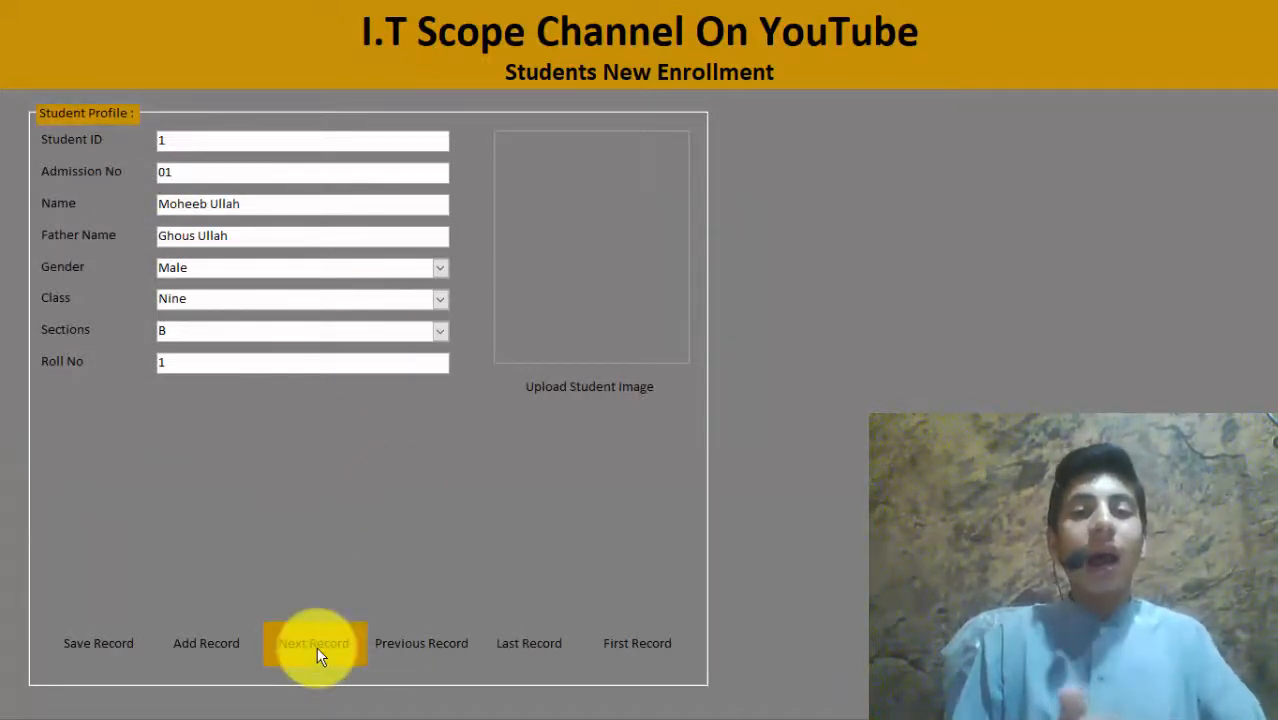
right_click(771, 82)
Step: Change the header subtitle from 'Students New Enrollment' to 'Students Examinations'
click(797, 137)
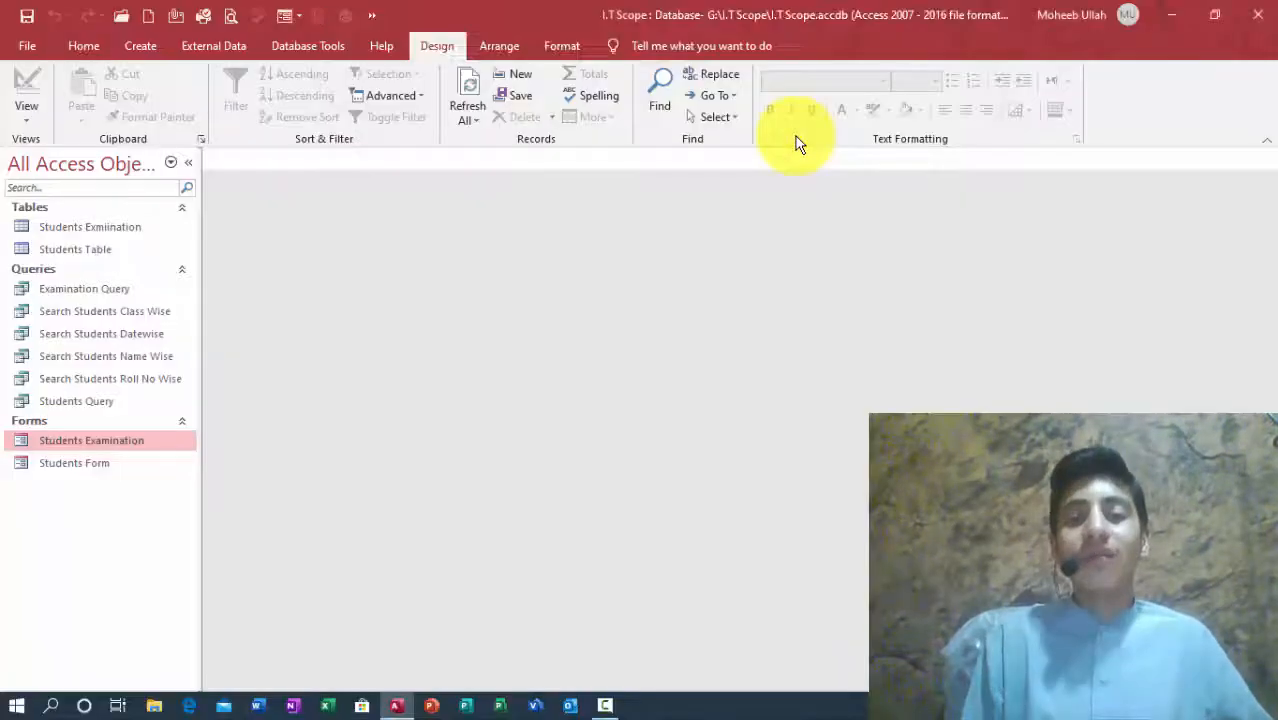
click(542, 285)
drag(547, 281, 890, 306)
text(Examination)
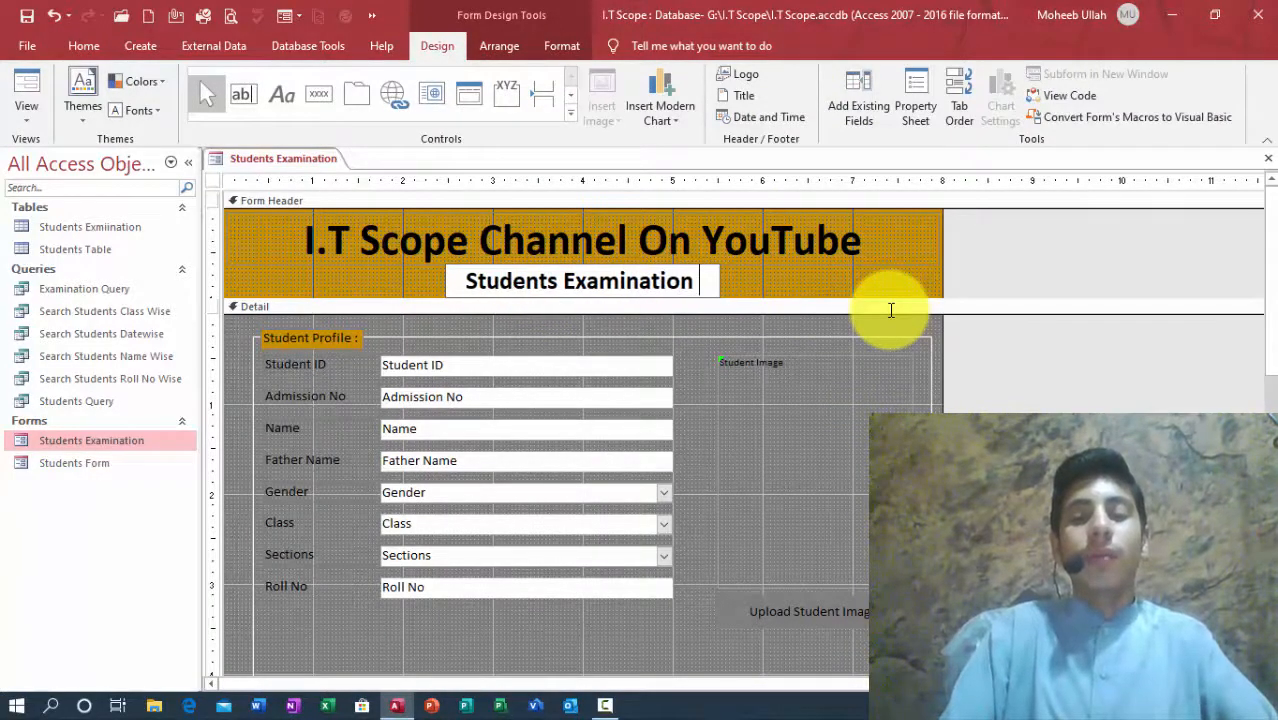
text( System)
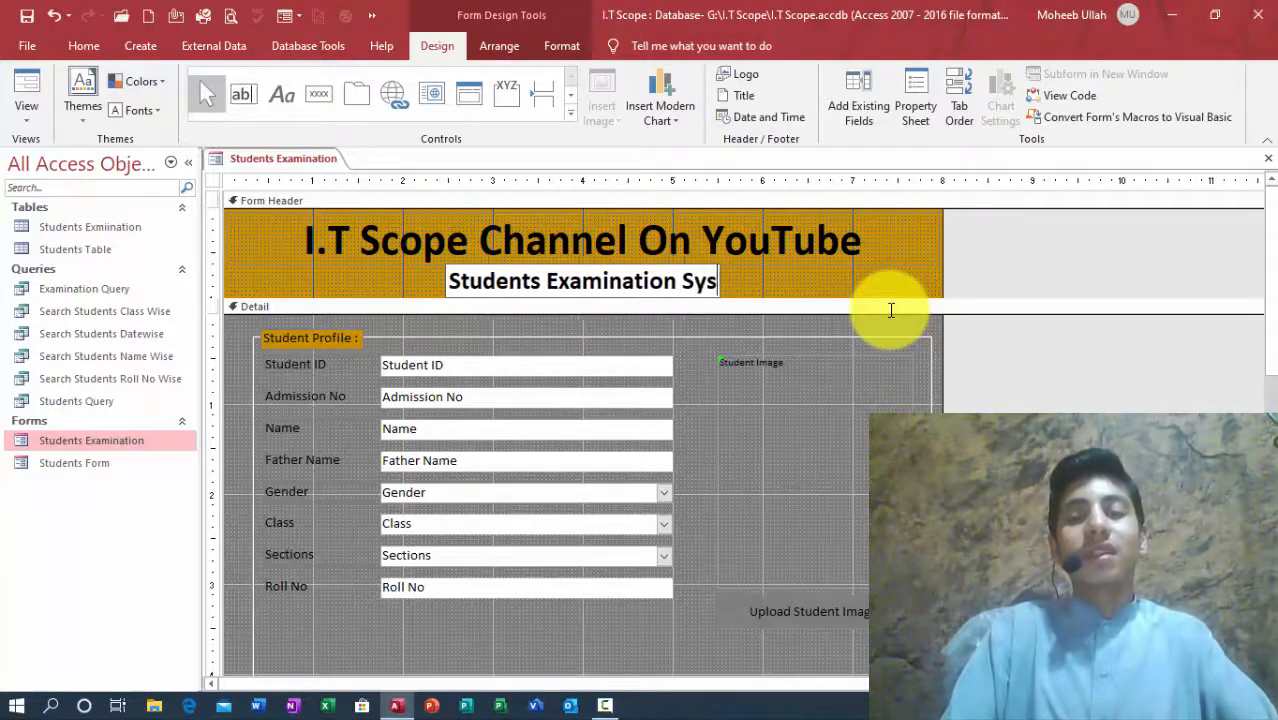
key(BackSpace)
key(BackSpace)
key(BackSpace)
key(BackSpace)
key(BackSpace)
key(BackSpace)
key(BackSpace)
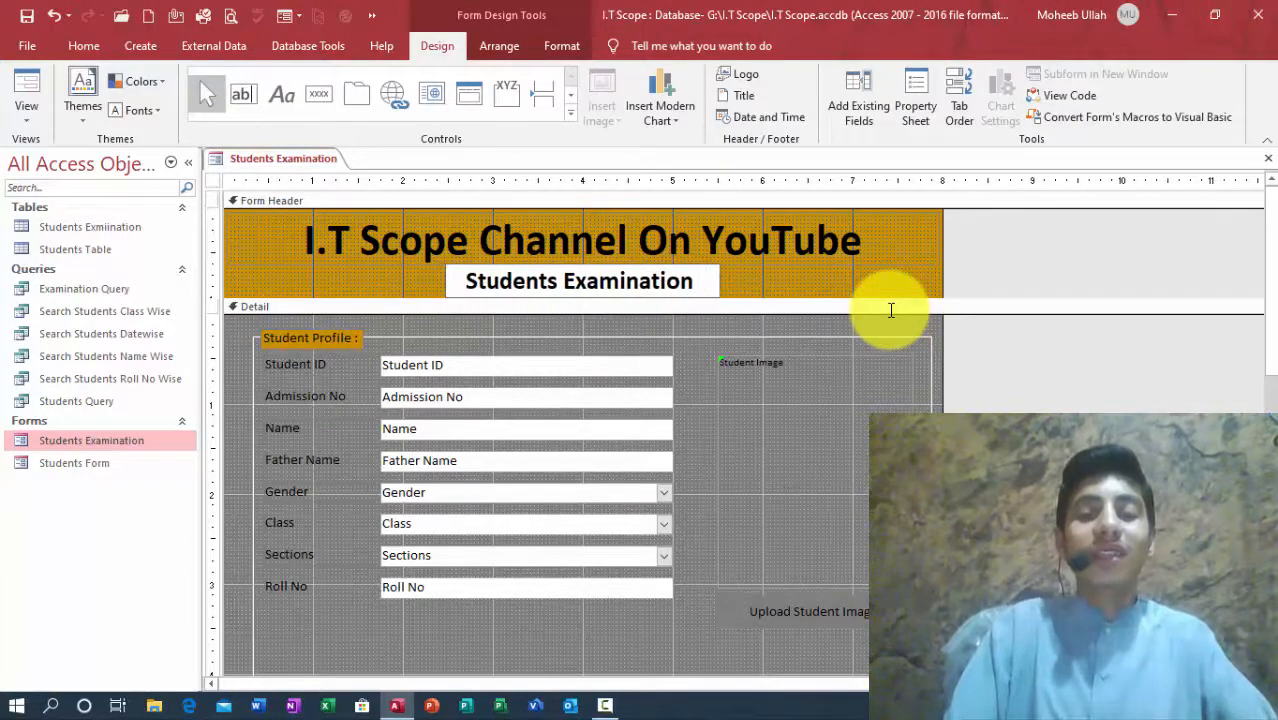
text(s)
key(Return)
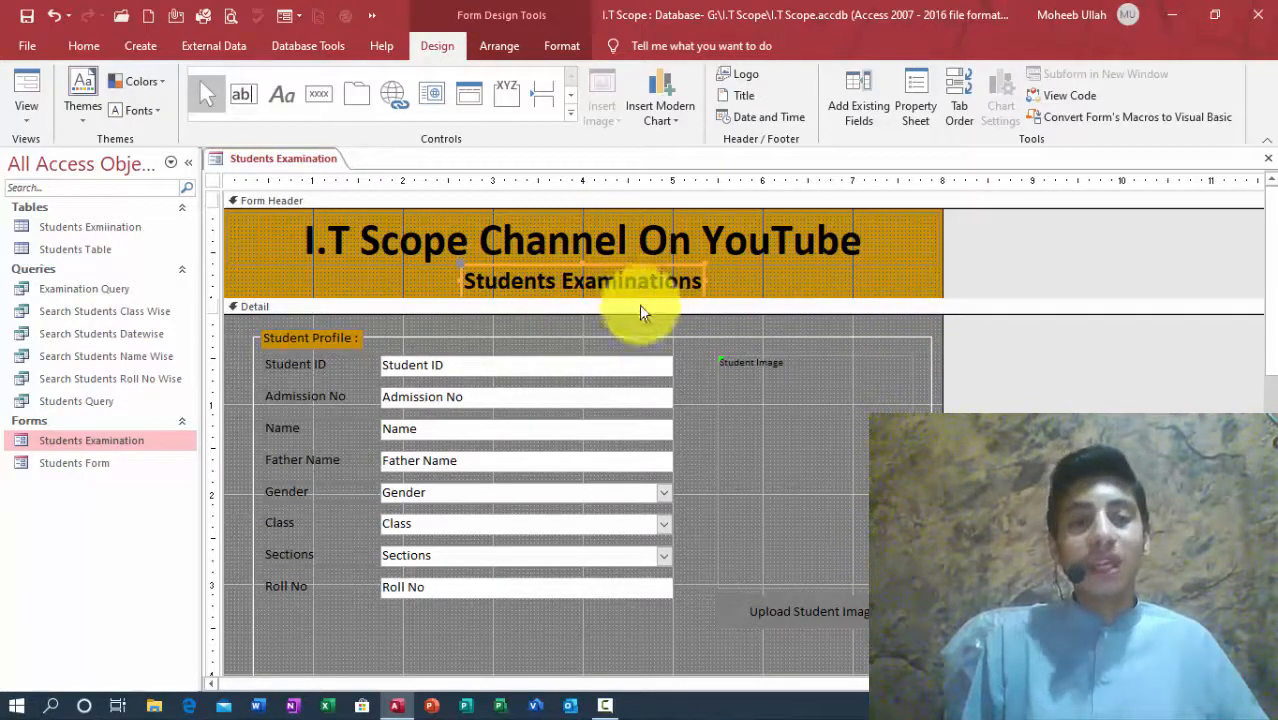
Step: Collapse the Navigation Pane to widen the form design area
click(275, 339)
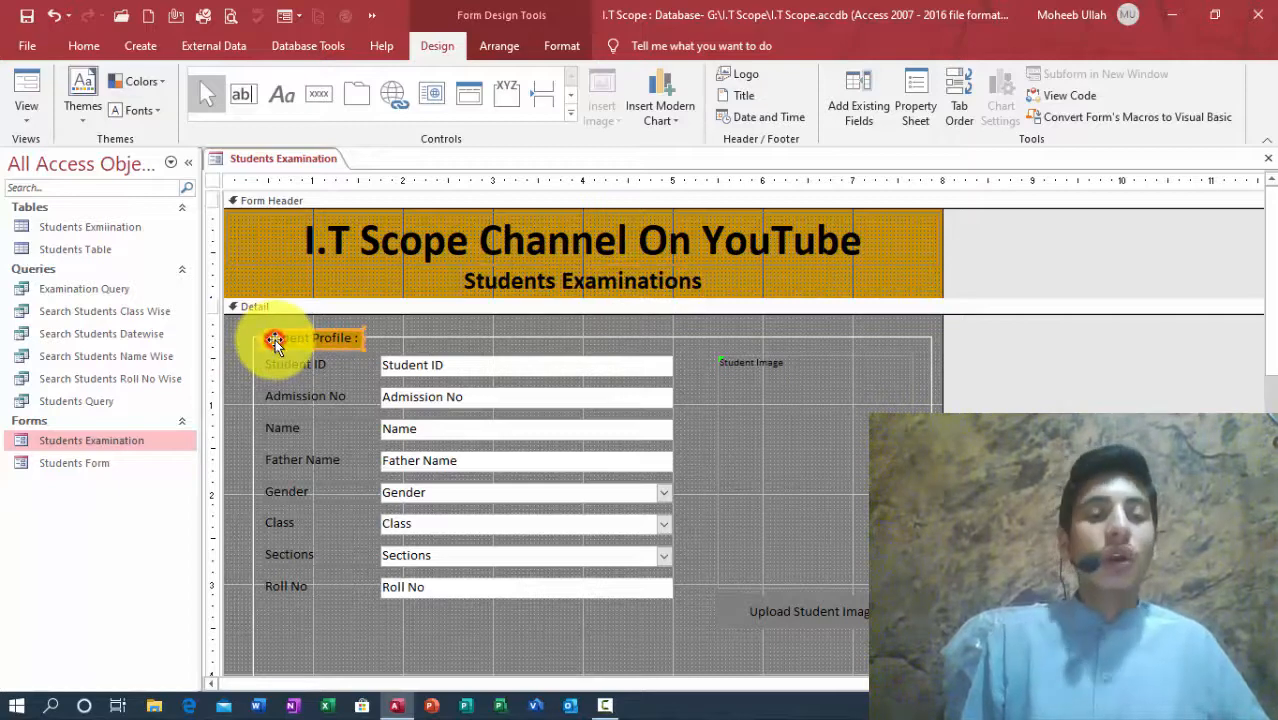
click(222, 326)
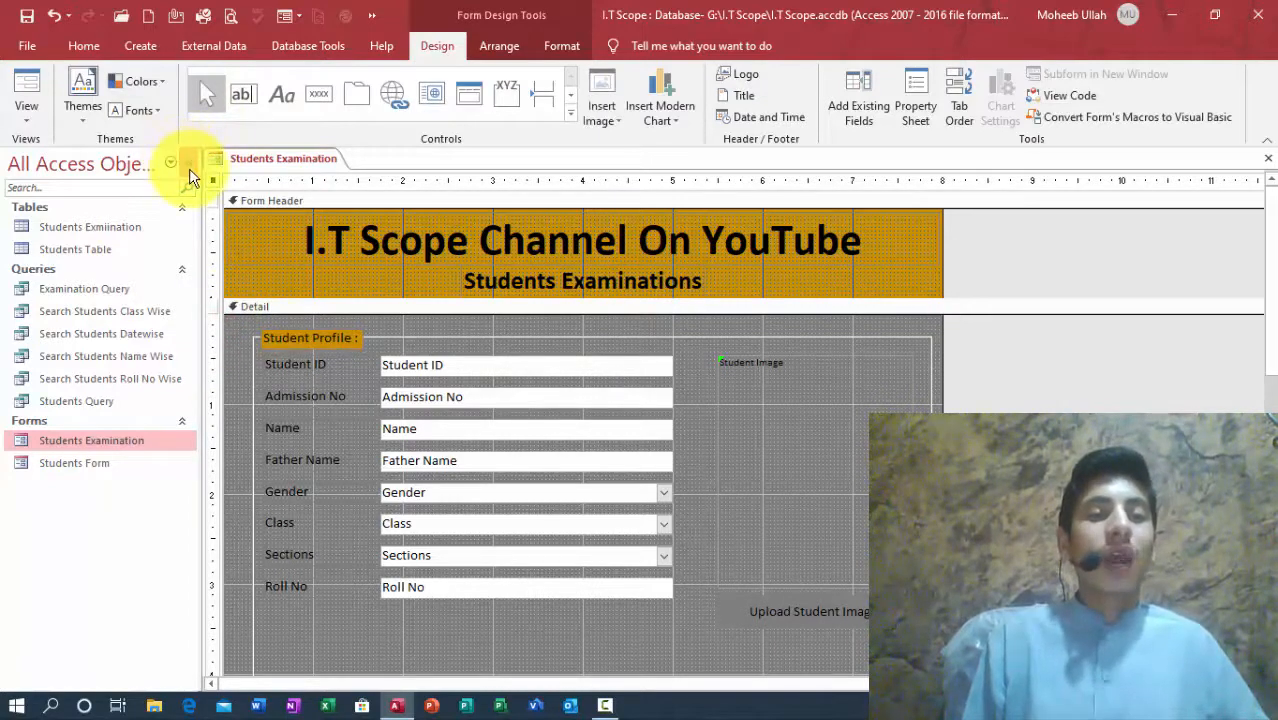
click(189, 168)
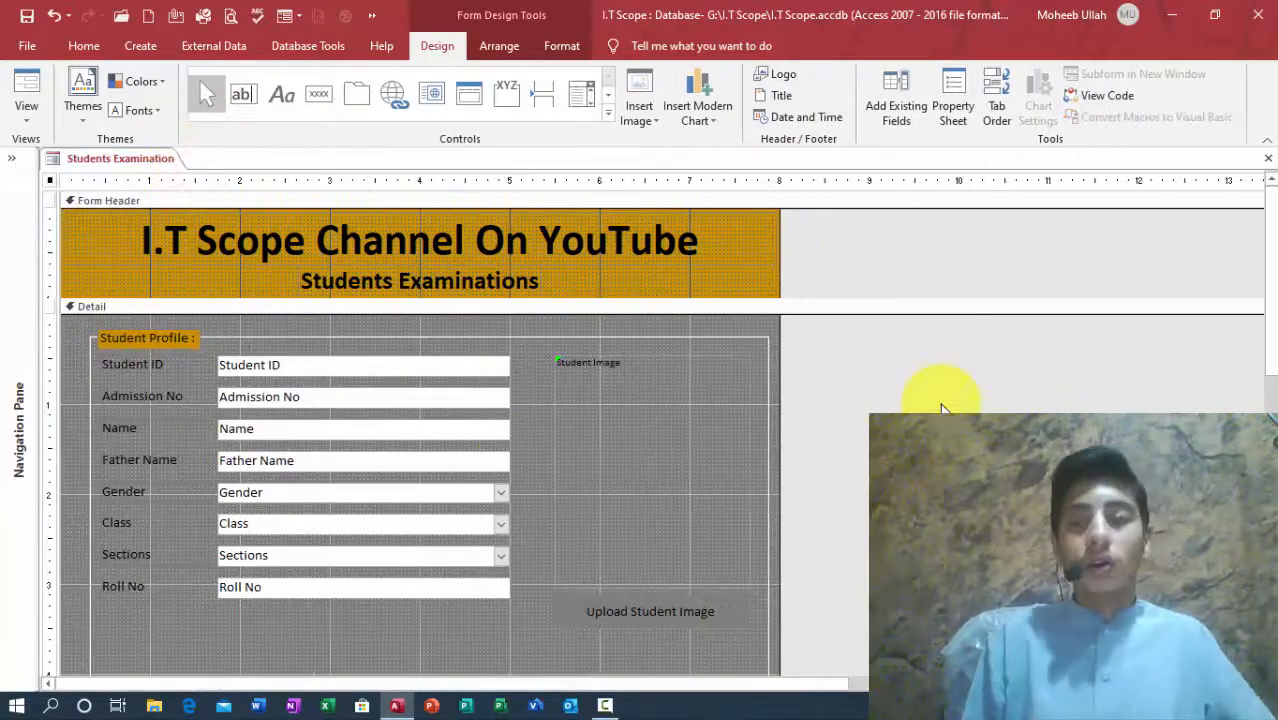
click(648, 677)
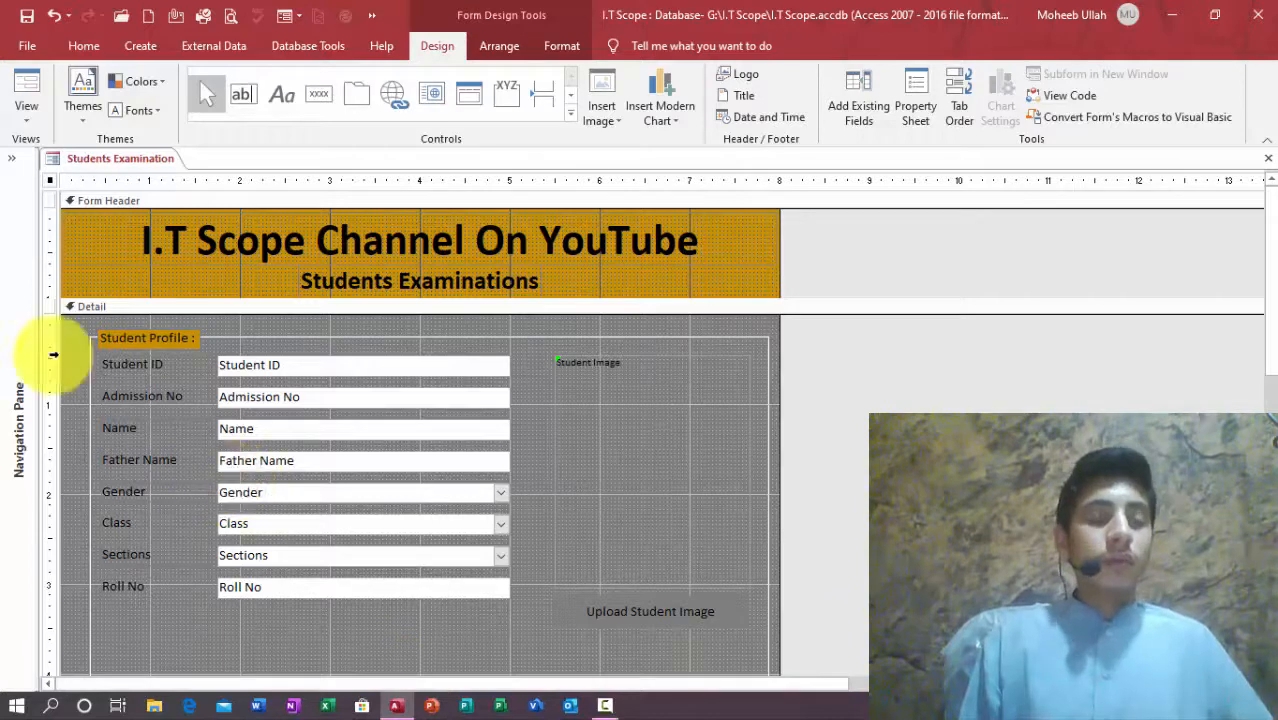
Step: Select all Detail controls and try nudging them, then undo the moves, keeping the new subtitle
drag(66, 336, 680, 598)
drag(709, 640, 709, 640)
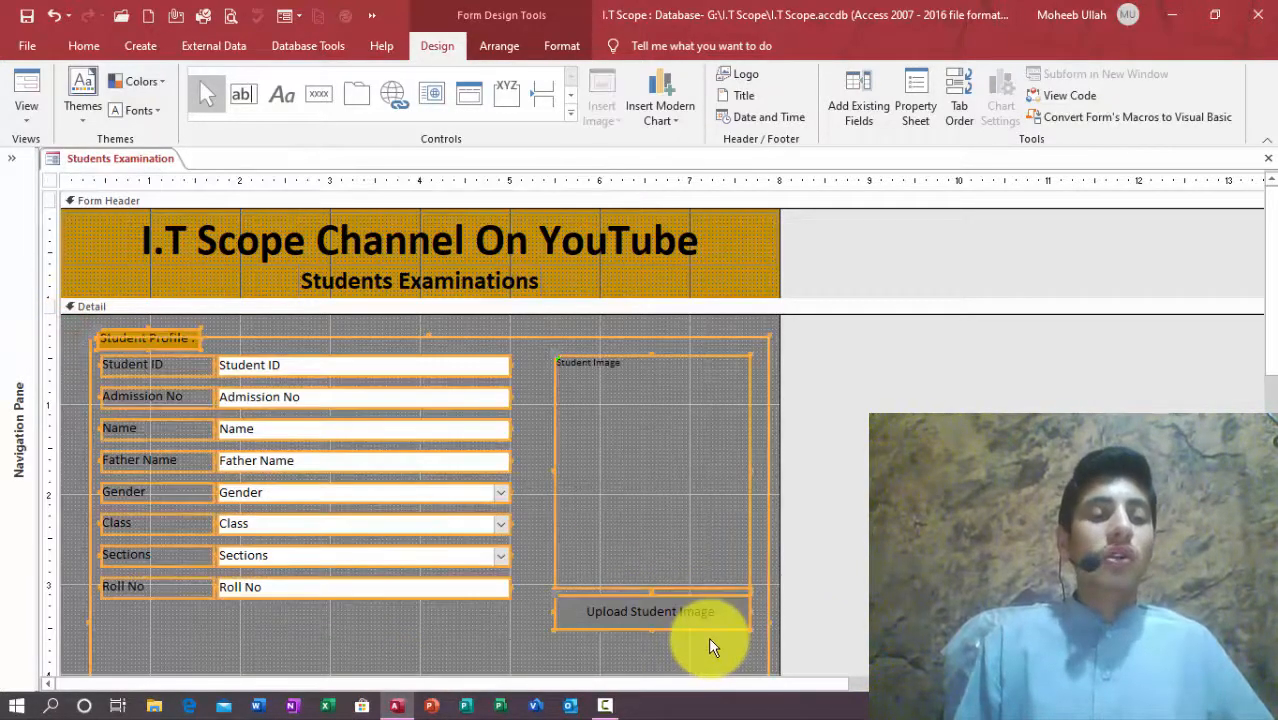
key(Left)
key(Left)
key(Left)
key(Left)
key(Left)
key(Left)
key(Up)
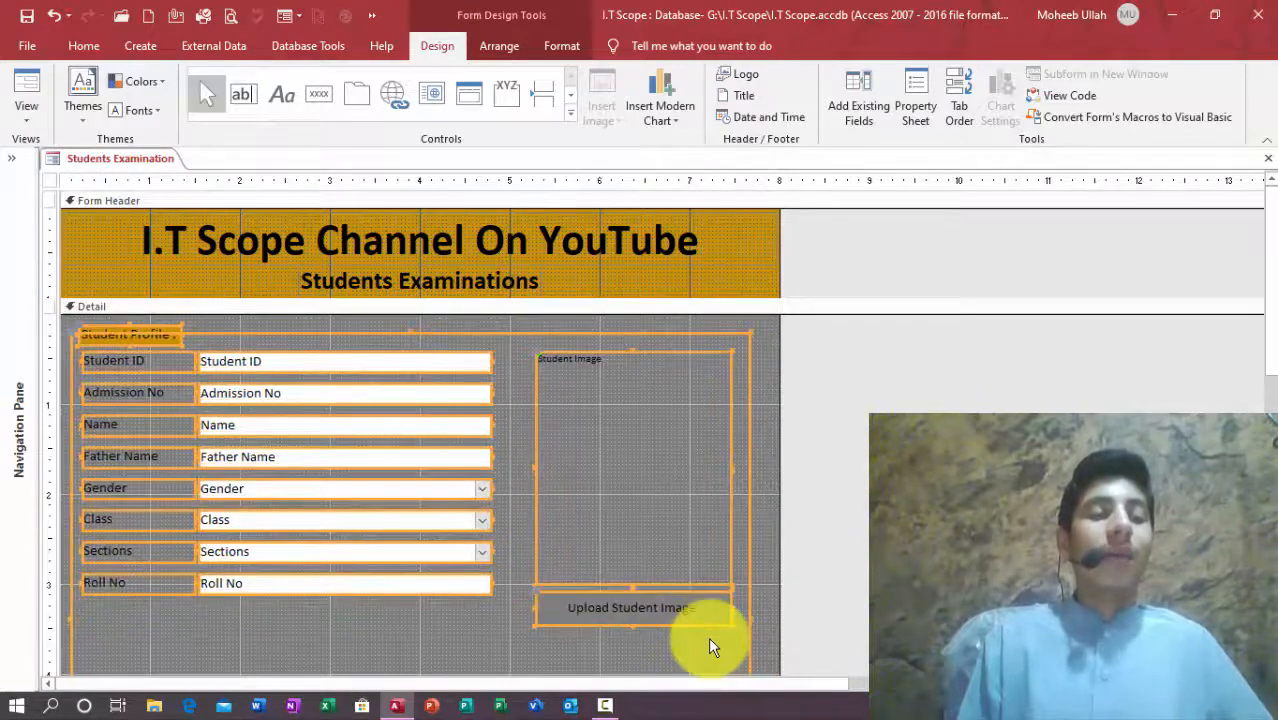
key(Down)
key(Right)
key(Right)
key(Right)
key(Right)
key(Right)
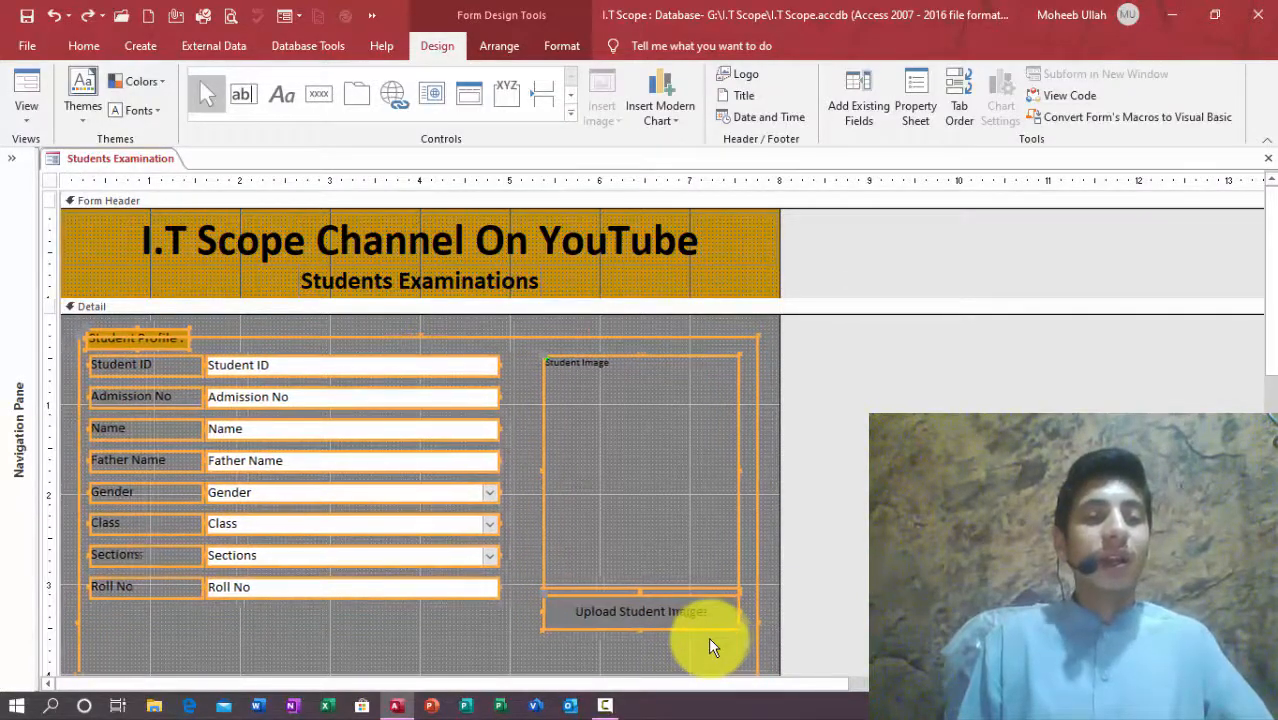
key(ctrl+z)
key(ctrl+z)
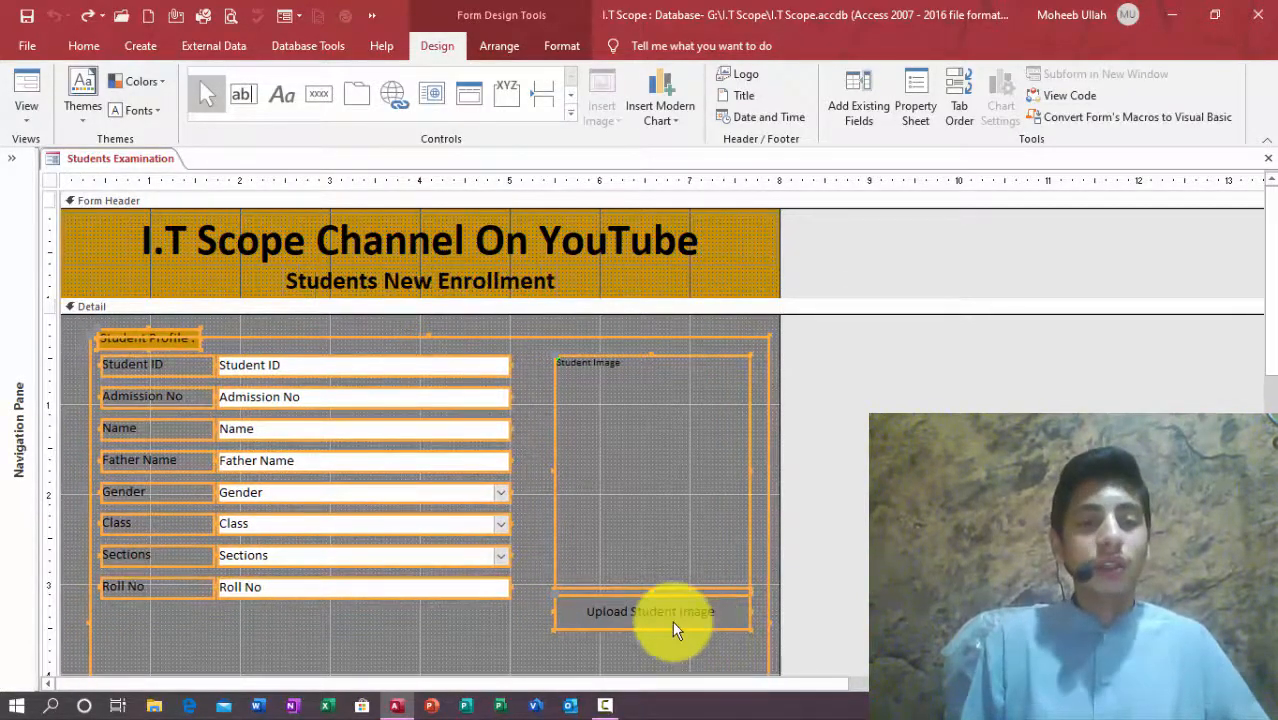
key(ctrl+y)
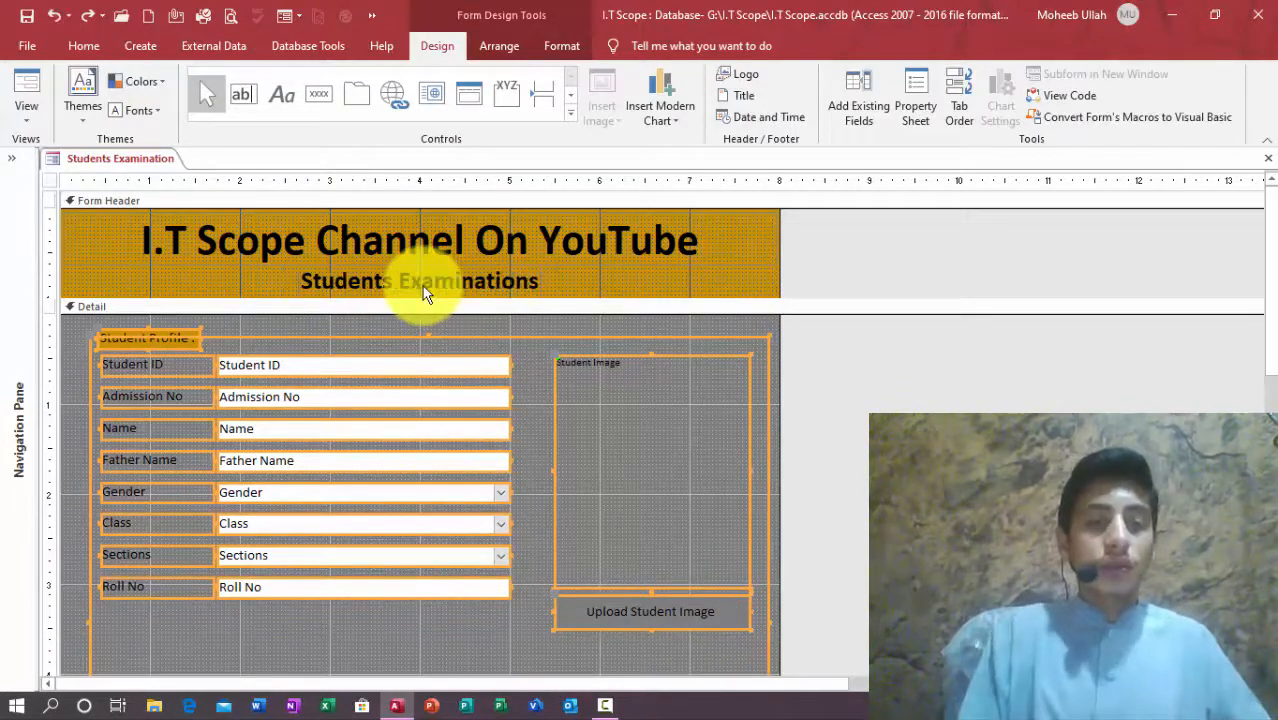
click(692, 320)
click(1270, 305)
Step: Delete the Upload Student Image button and the student image box
click(695, 337)
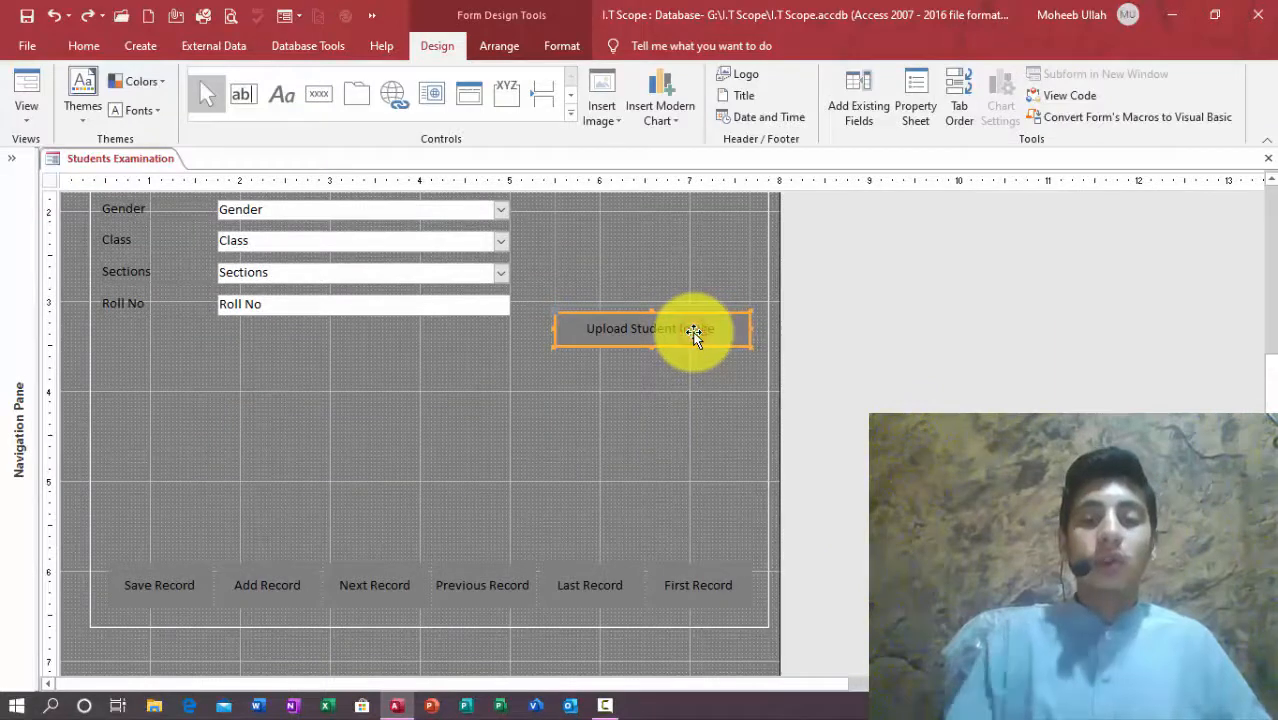
key(Delete)
click(667, 261)
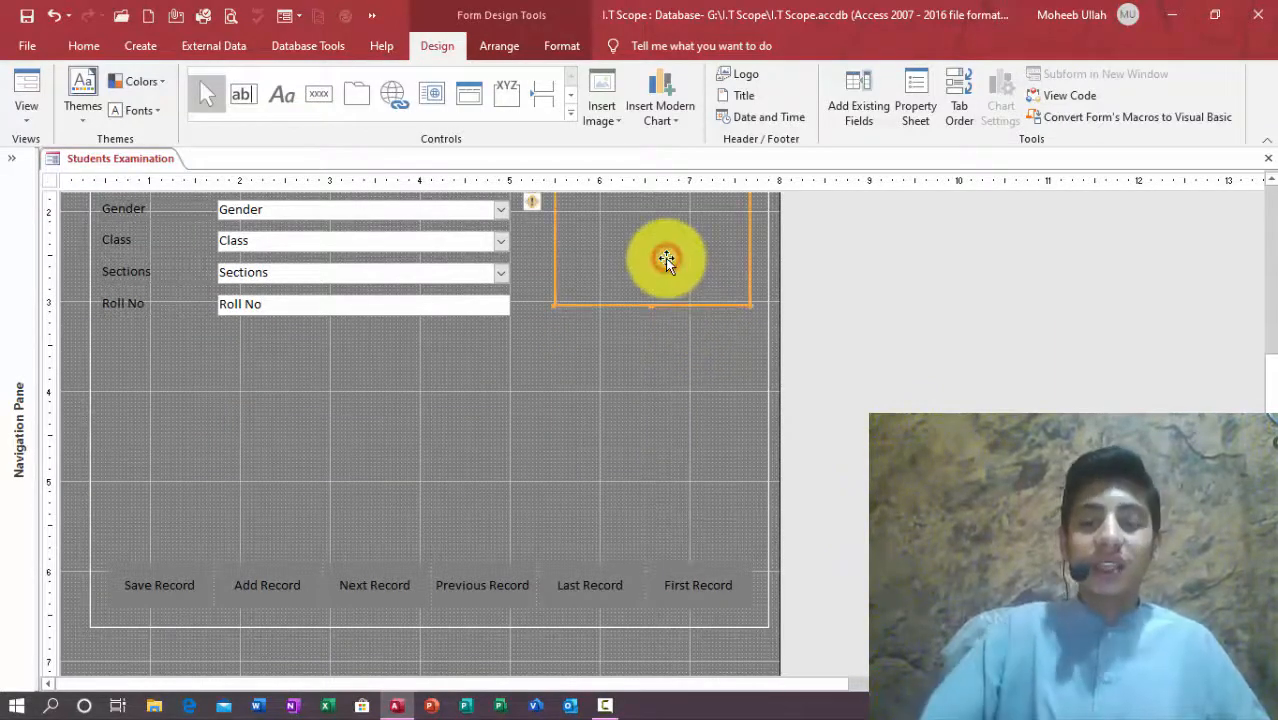
key(Delete)
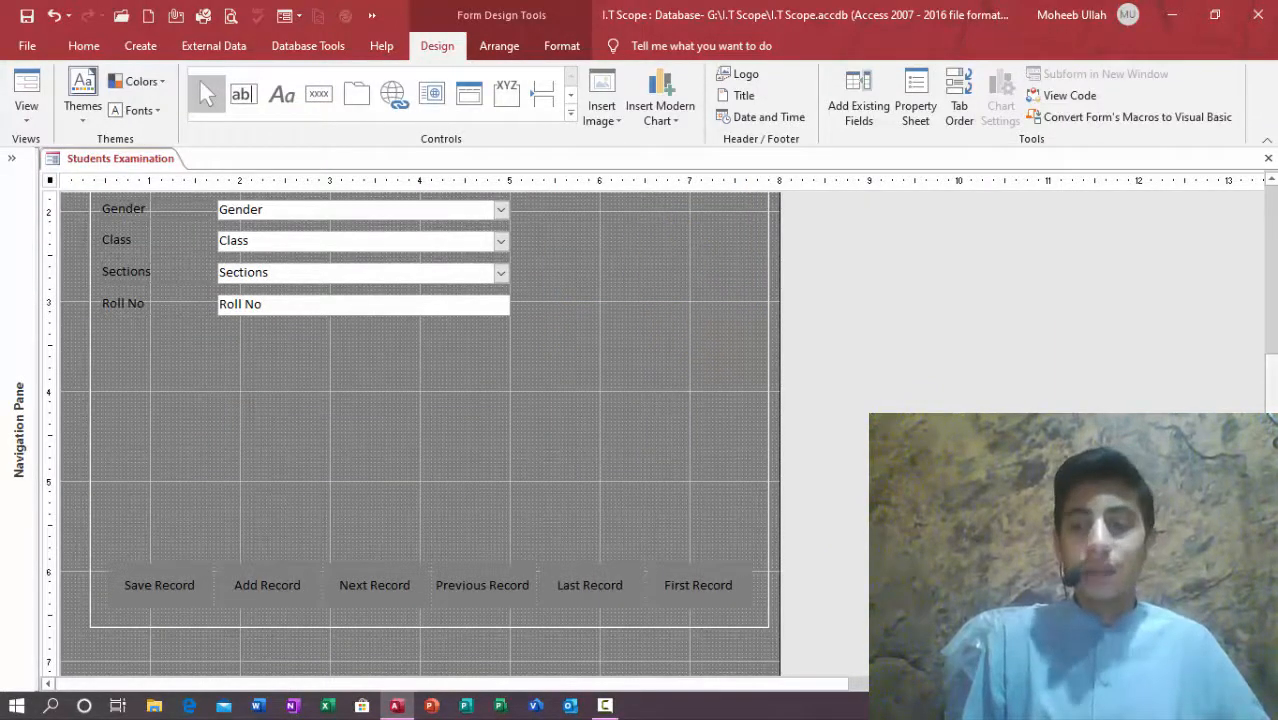
Step: Move Admission No into a column beside Student ID and narrow the stacked field boxes
scroll(1255, 356, up, 5)
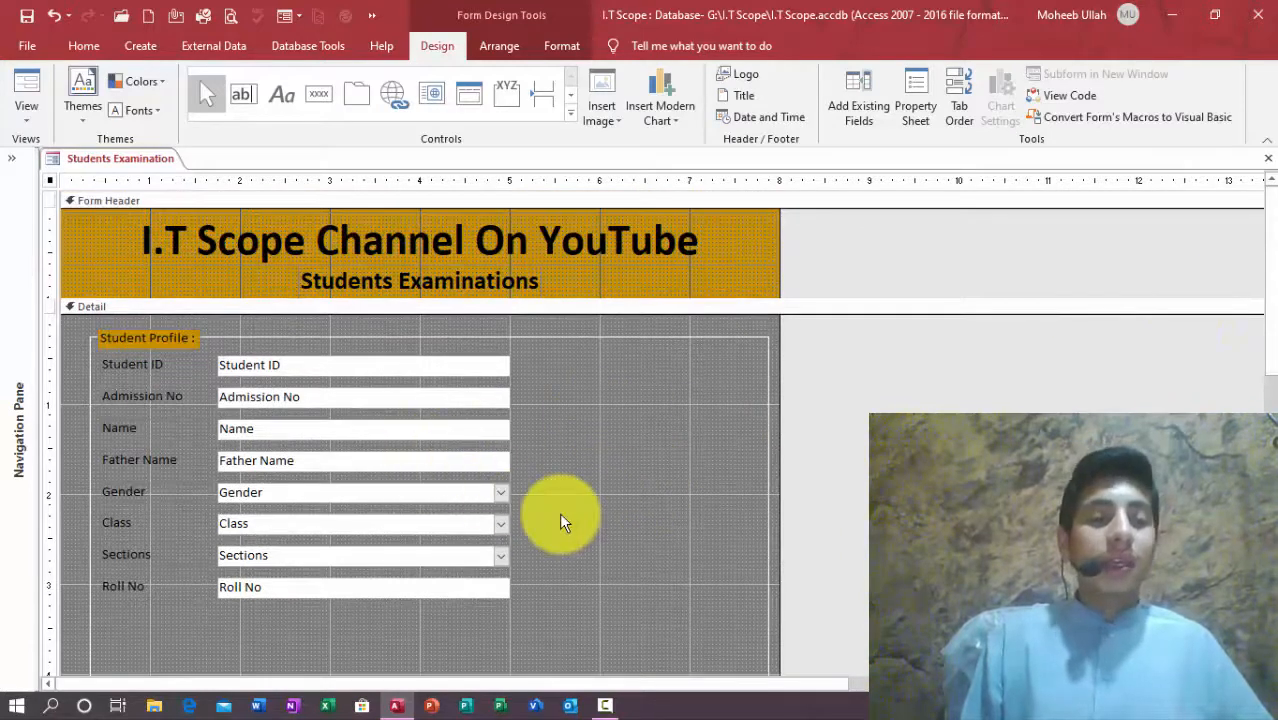
drag(262, 398, 507, 355)
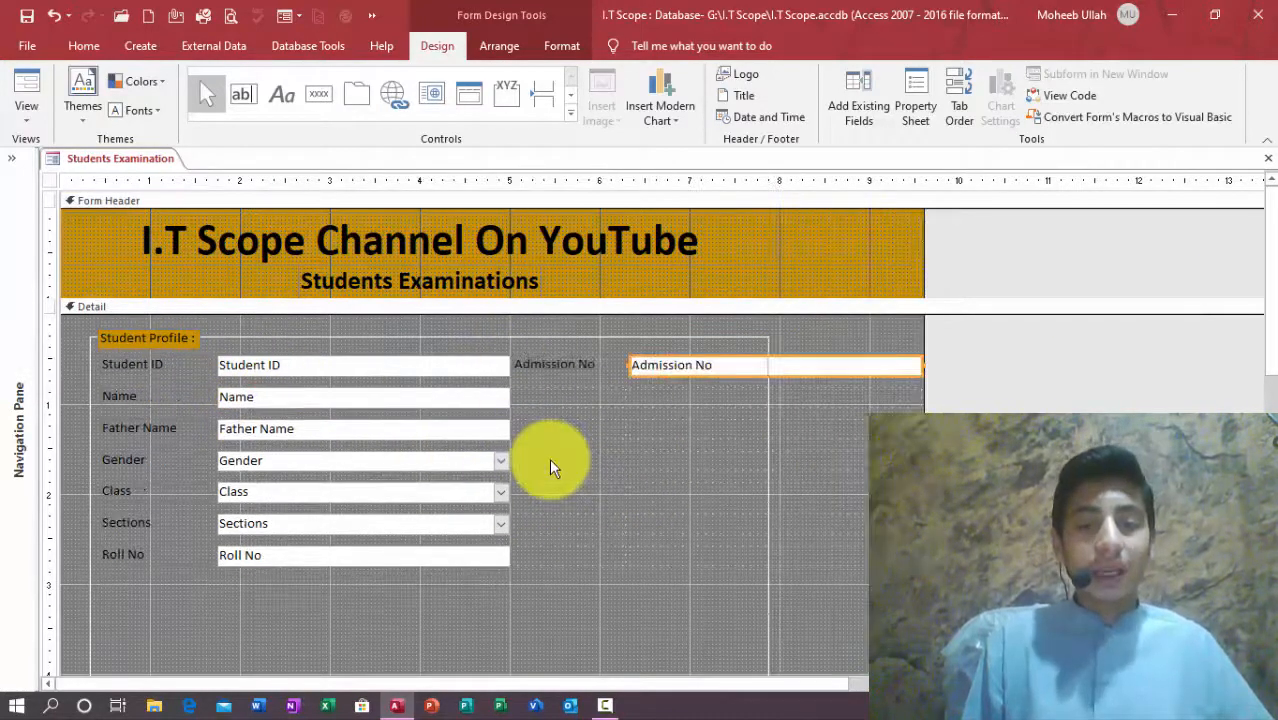
click(291, 370)
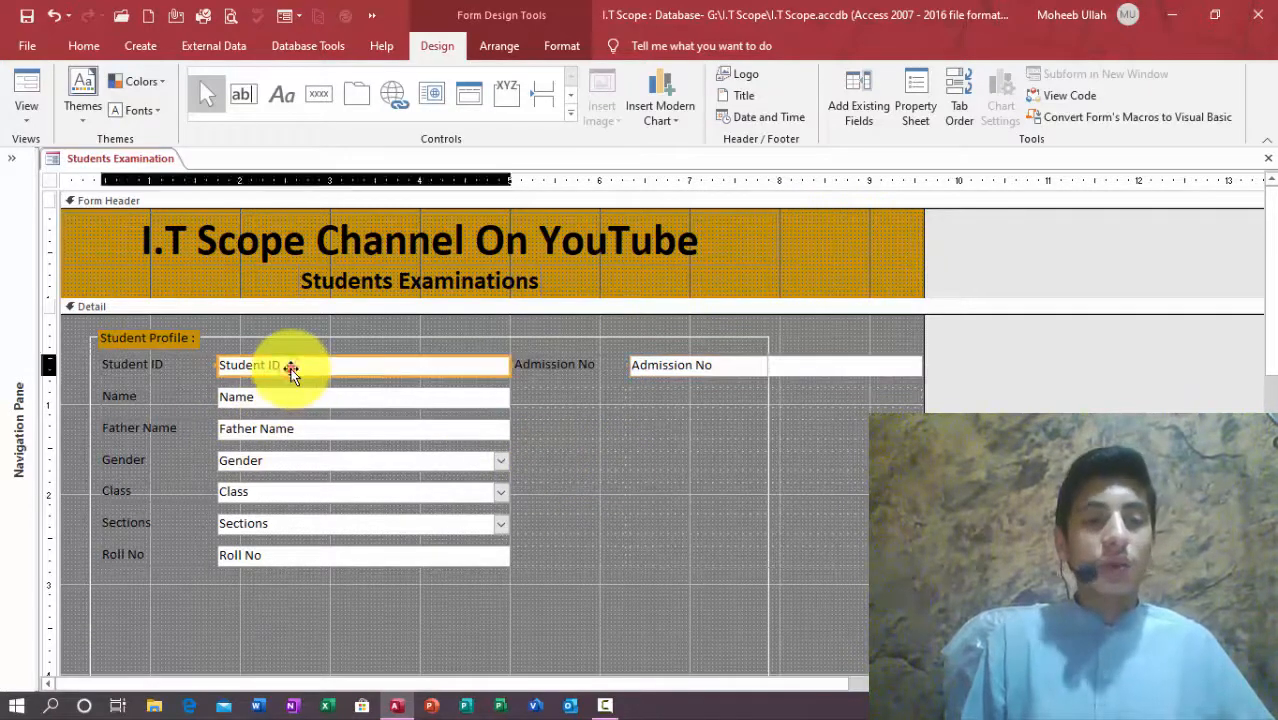
key(shift+Left)
key(shift+Left)
key(shift+Left)
key(shift+Left)
key(shift+Left)
key(shift+Left)
key(shift+Left)
key(shift+Left)
key(shift+Left)
key(shift+Left)
key(shift+Left)
key(shift+Left)
key(shift+Left)
key(shift+Left)
key(shift+Left)
key(shift+Left)
key(shift+Left)
key(shift+Left)
key(shift+Left)
key(shift+Left)
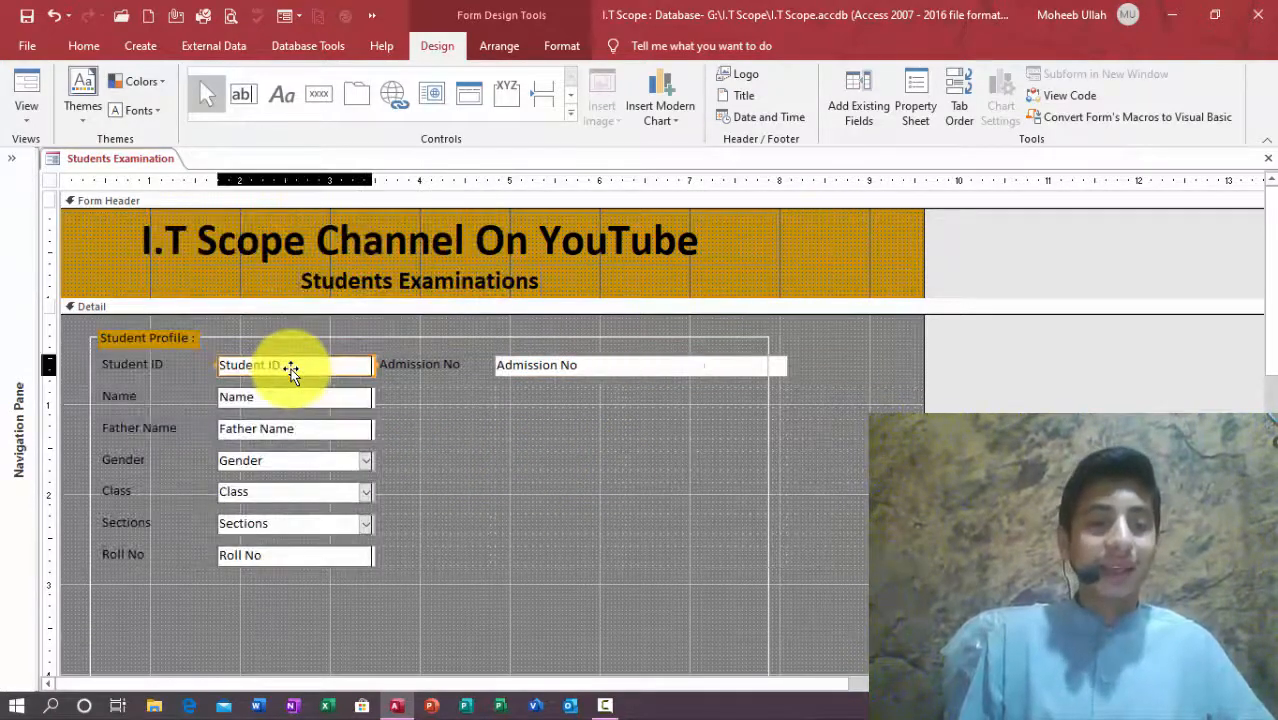
key(shift+Left)
key(shift+Left)
key(shift+Left)
key(shift+Left)
key(shift+Left)
key(shift+Left)
key(shift+Left)
key(shift+Left)
key(shift+Left)
key(shift+Left)
key(shift+Left)
key(shift+Left)
key(shift+Left)
key(shift+Left)
key(shift+Left)
key(shift+Left)
key(shift+Left)
key(shift+Left)
key(shift+Left)
key(shift+Left)
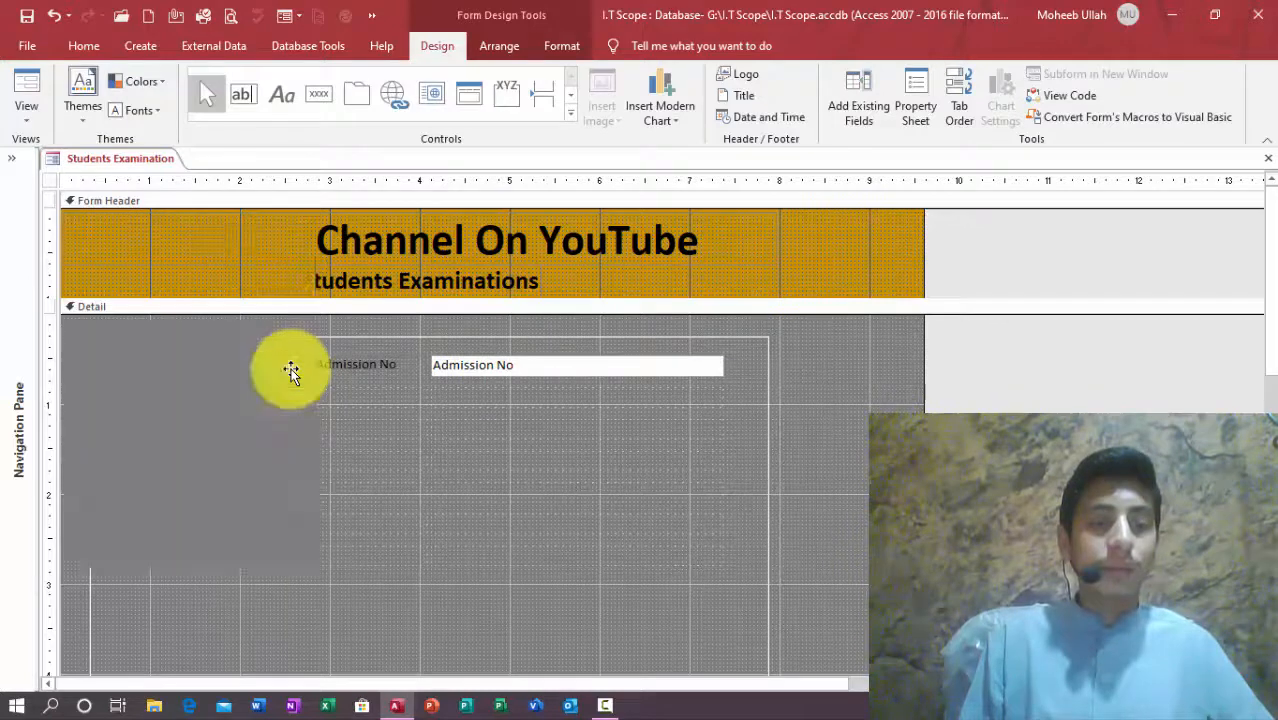
key(shift+Right)
key(shift+Right)
key(shift+Right)
key(shift+Right)
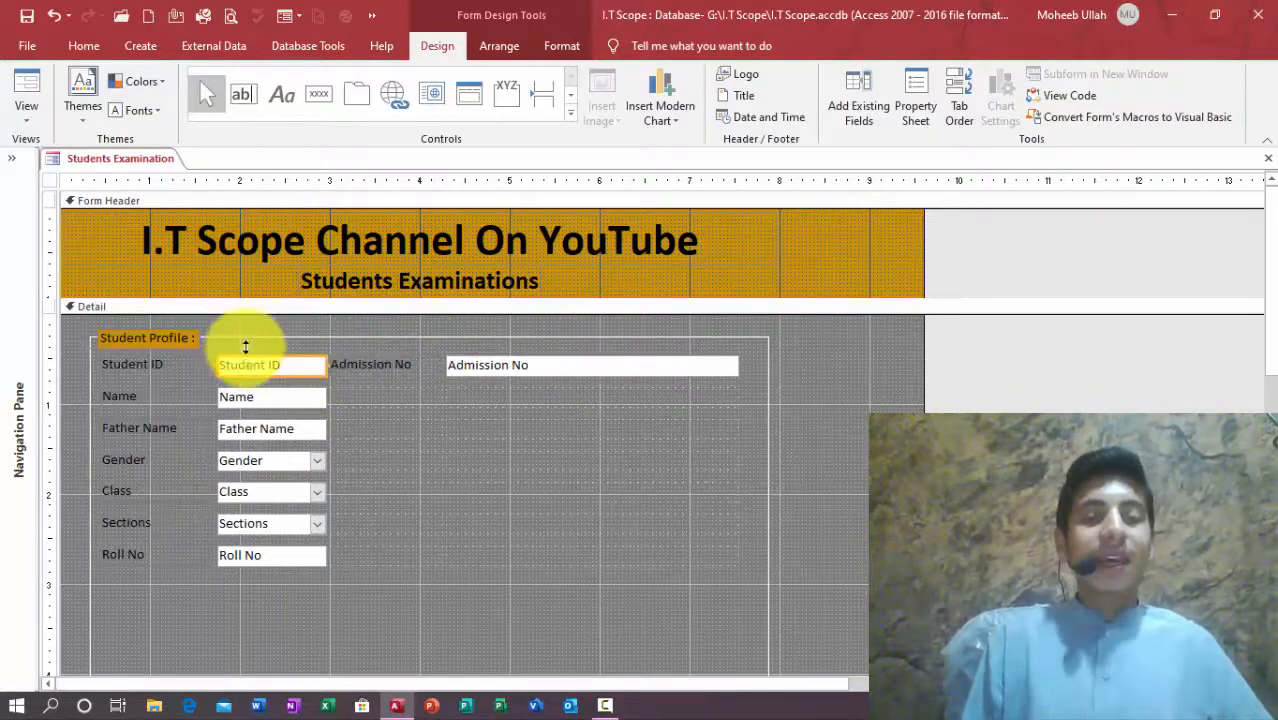
click(913, 100)
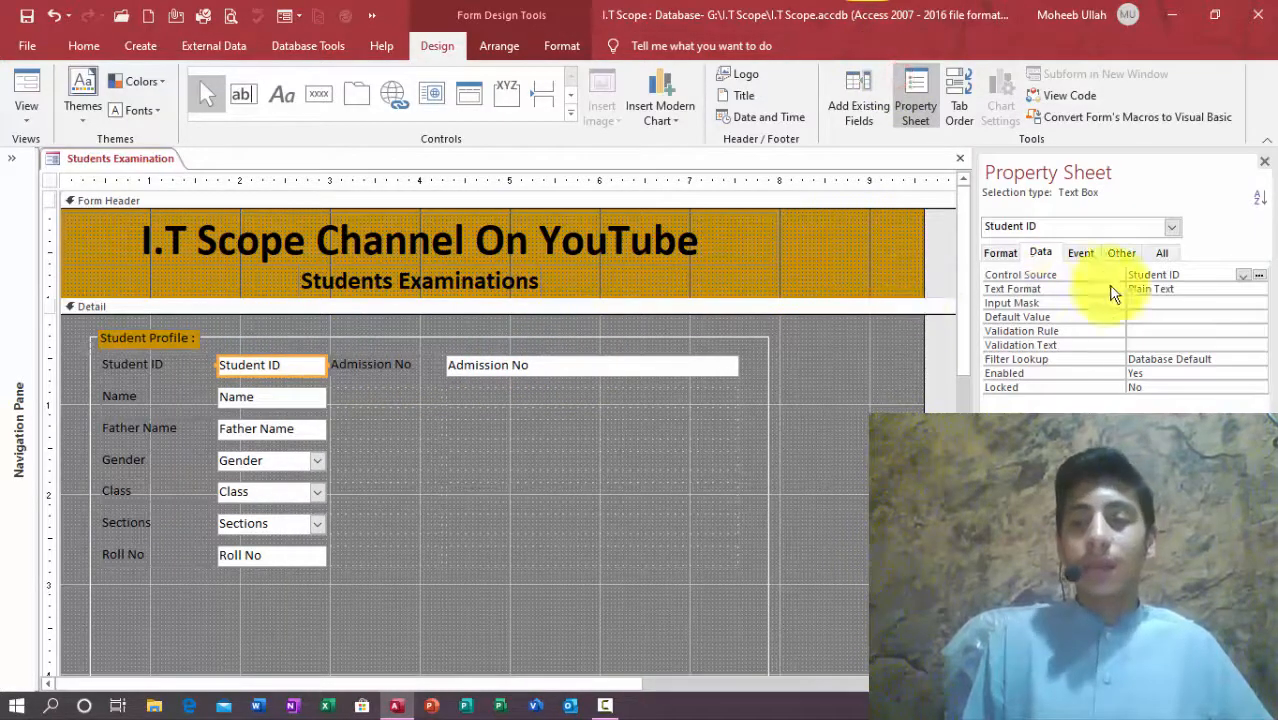
Step: Give the Admission No text box the same width as the Student ID box
click(995, 254)
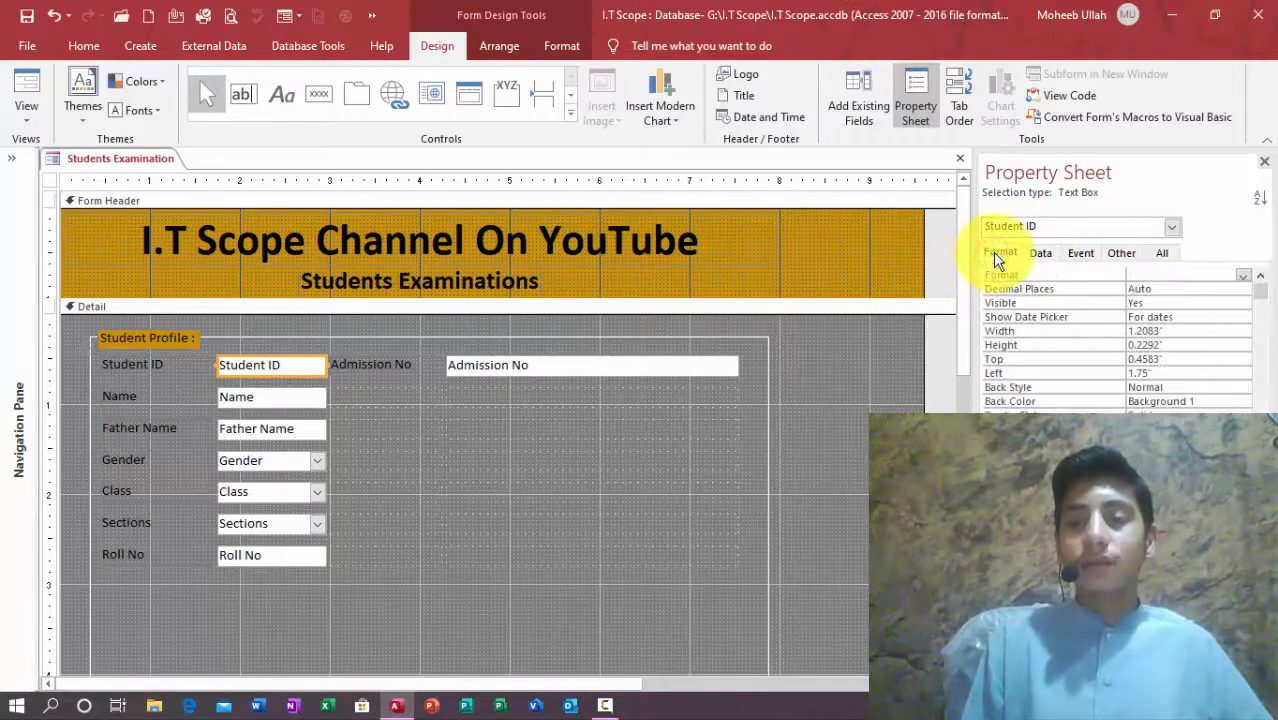
click(1019, 332)
key(ctrl+c)
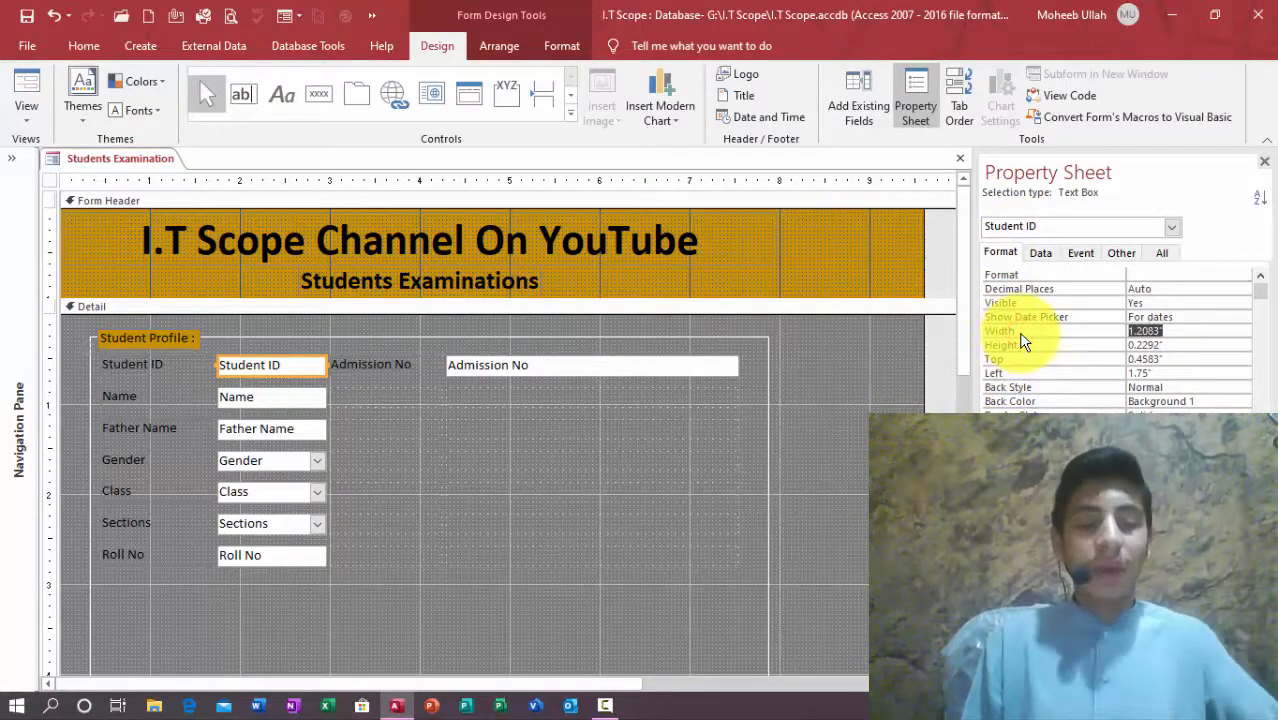
click(452, 364)
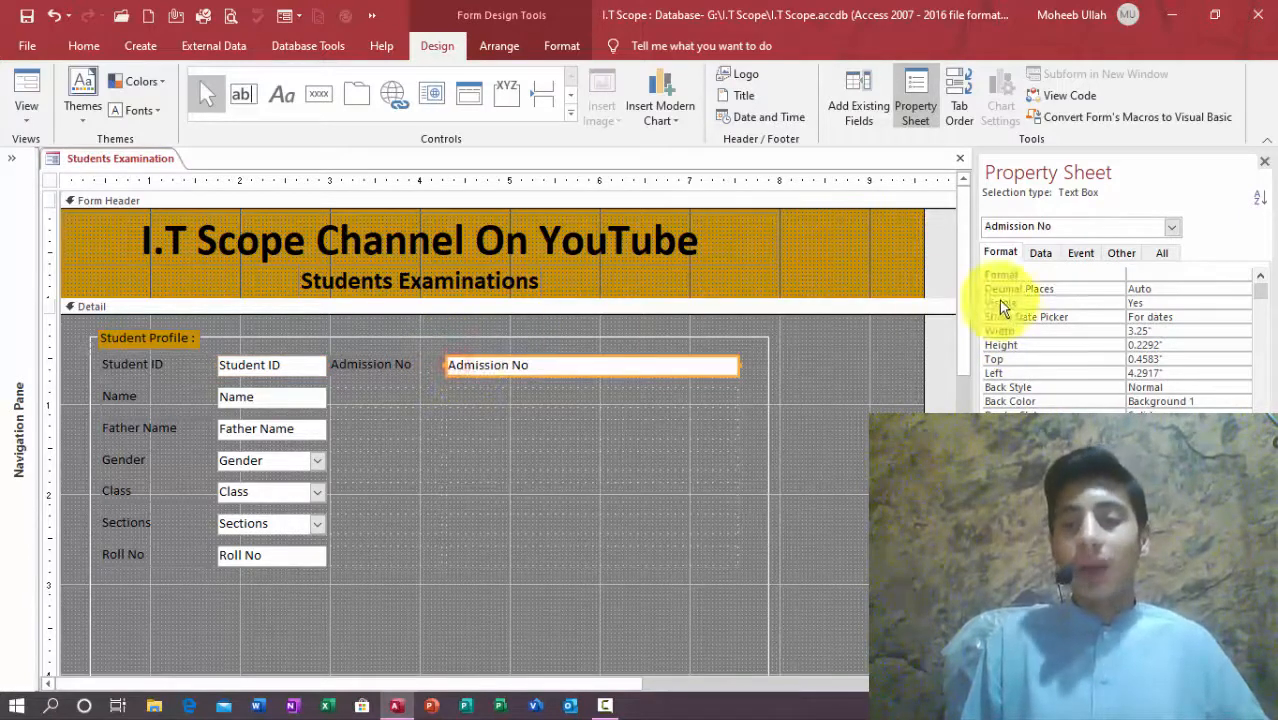
key(ctrl+v)
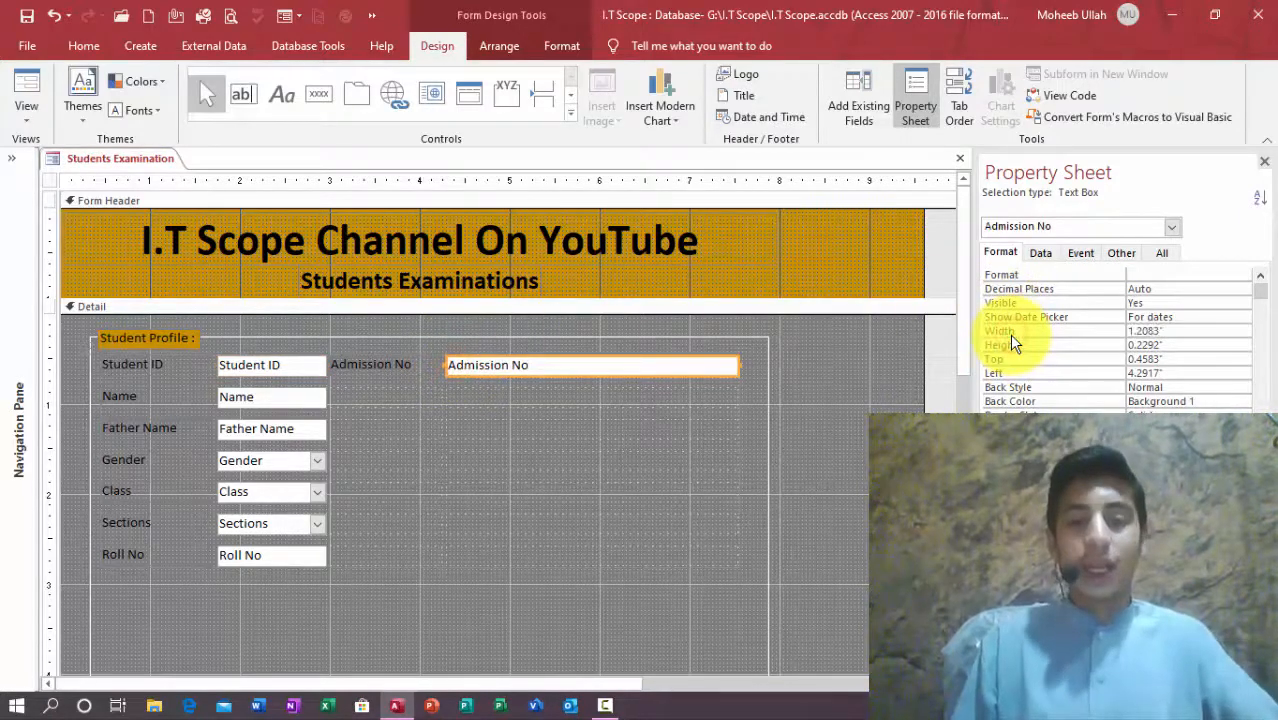
key(Return)
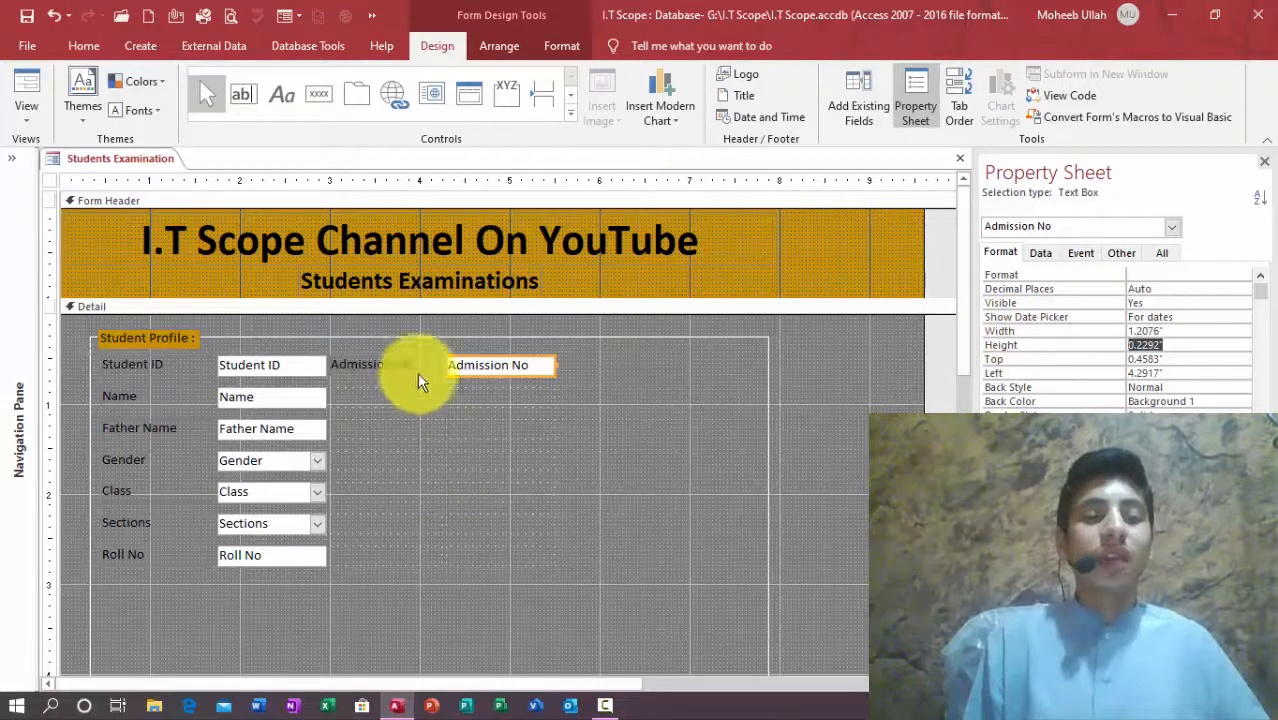
click(640, 446)
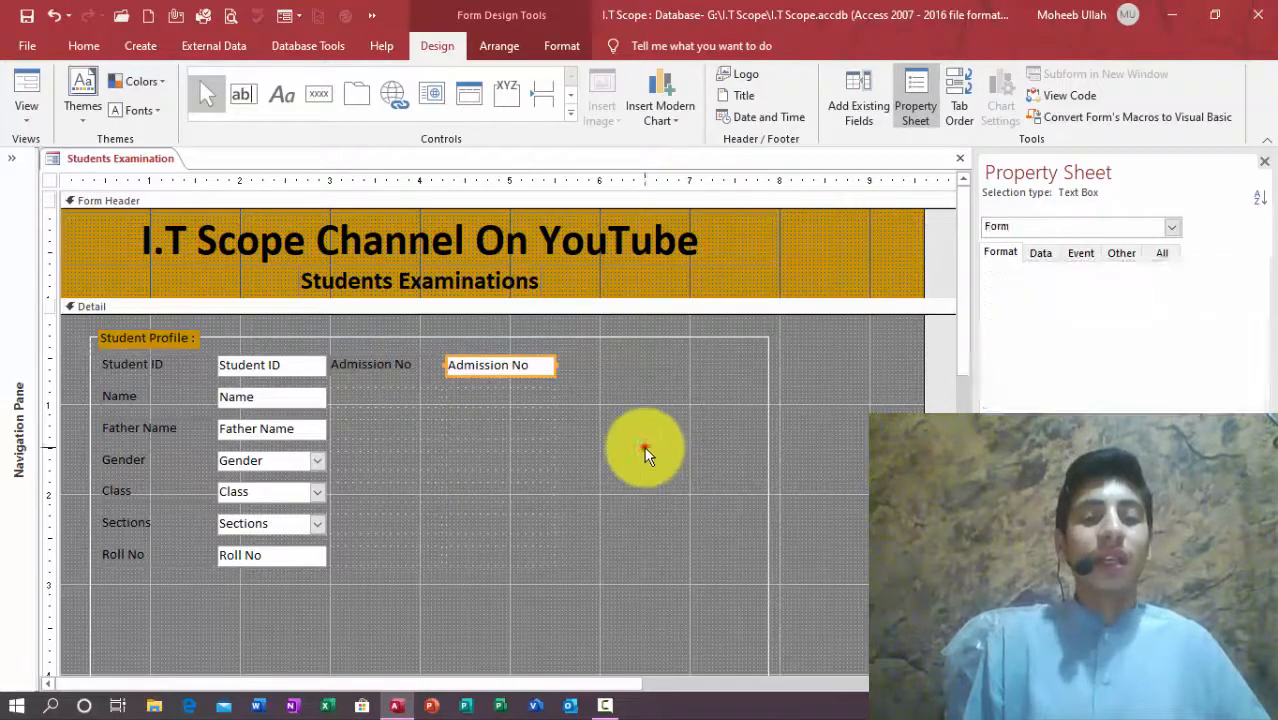
Step: Adjust the Student ID label width and set the Admission No label width to 0.916"
click(179, 368)
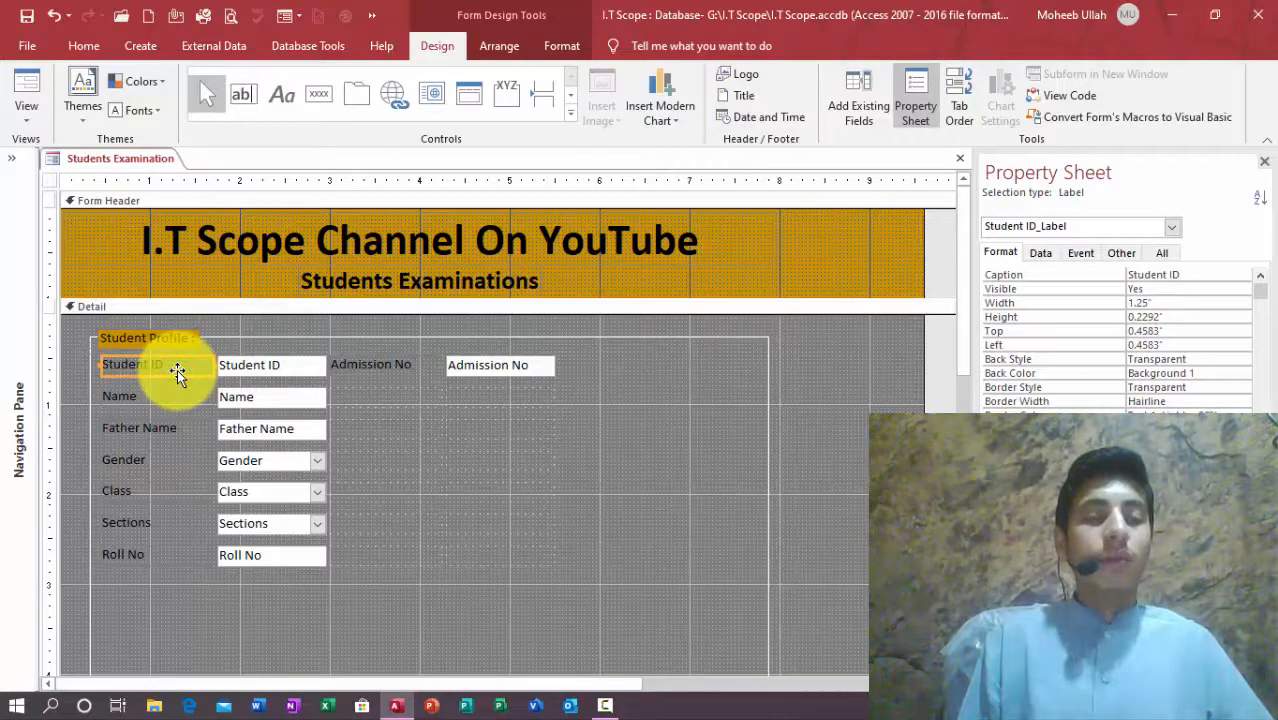
double_click(177, 372)
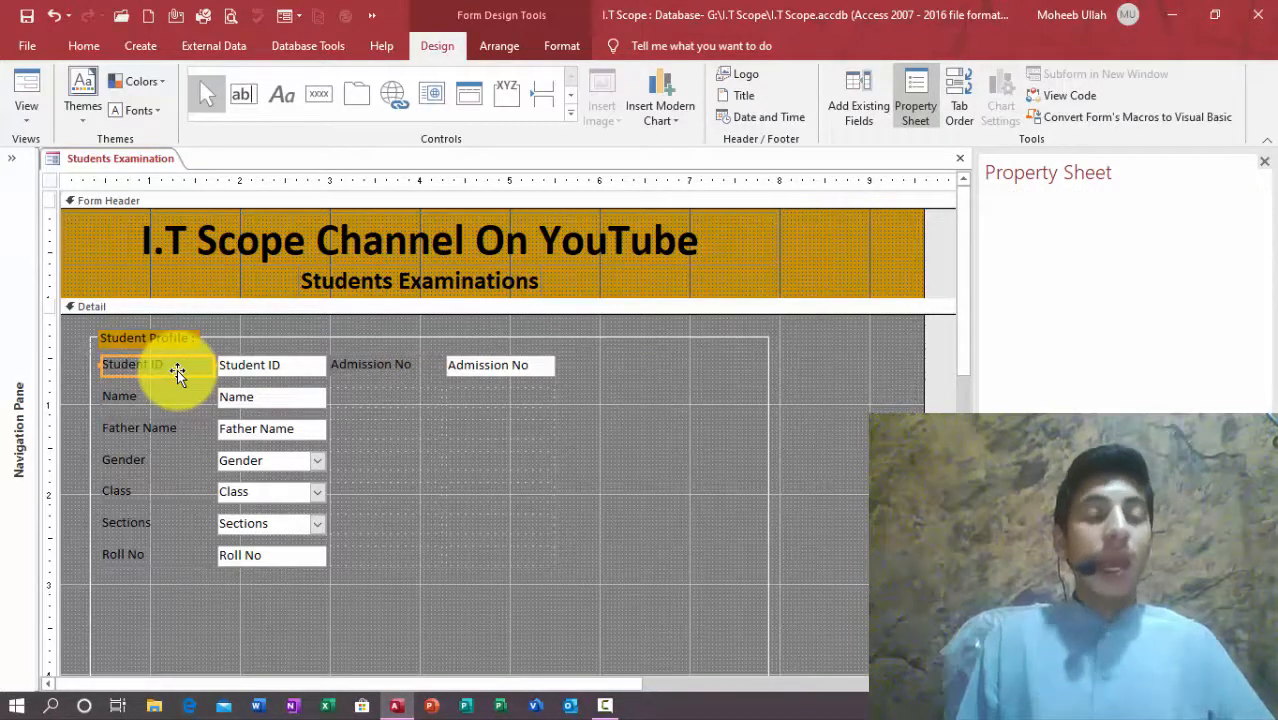
key(shift+Left)
key(shift+Left)
key(shift+Left)
key(shift+Left)
key(shift+Left)
key(shift+Left)
key(shift+Left)
key(shift+Left)
key(shift+Left)
key(shift+Left)
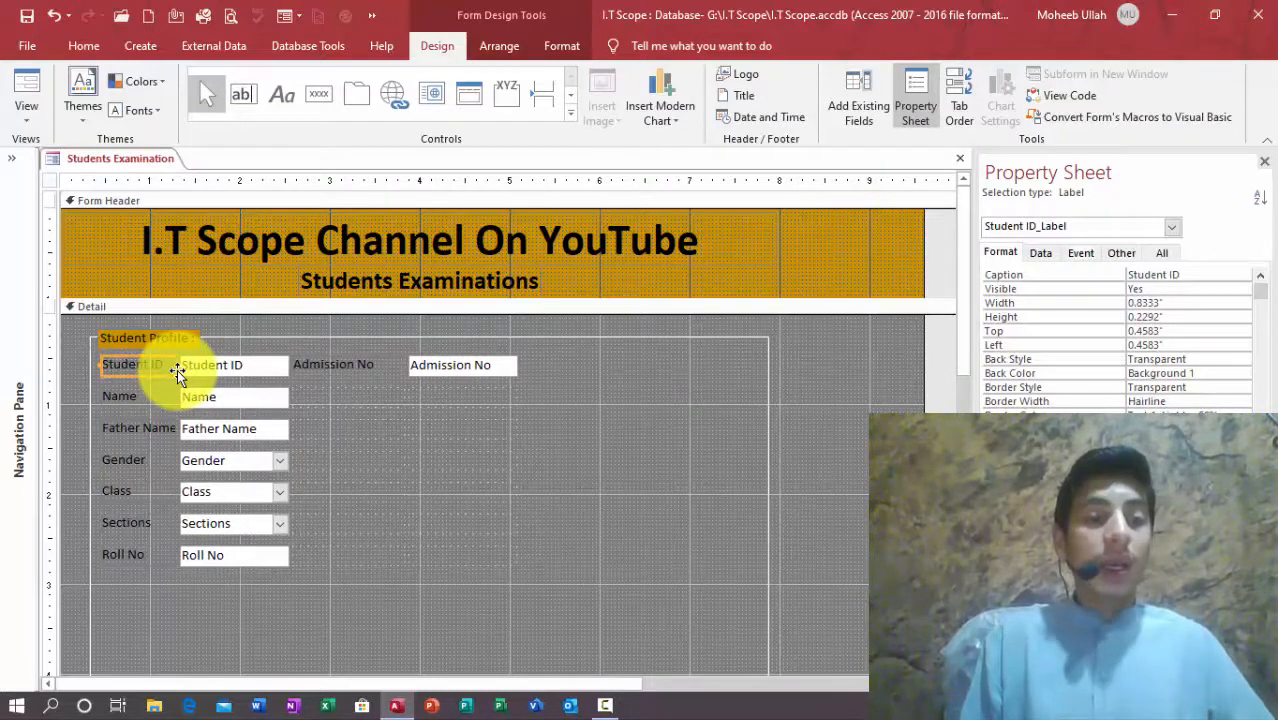
key(shift+Right)
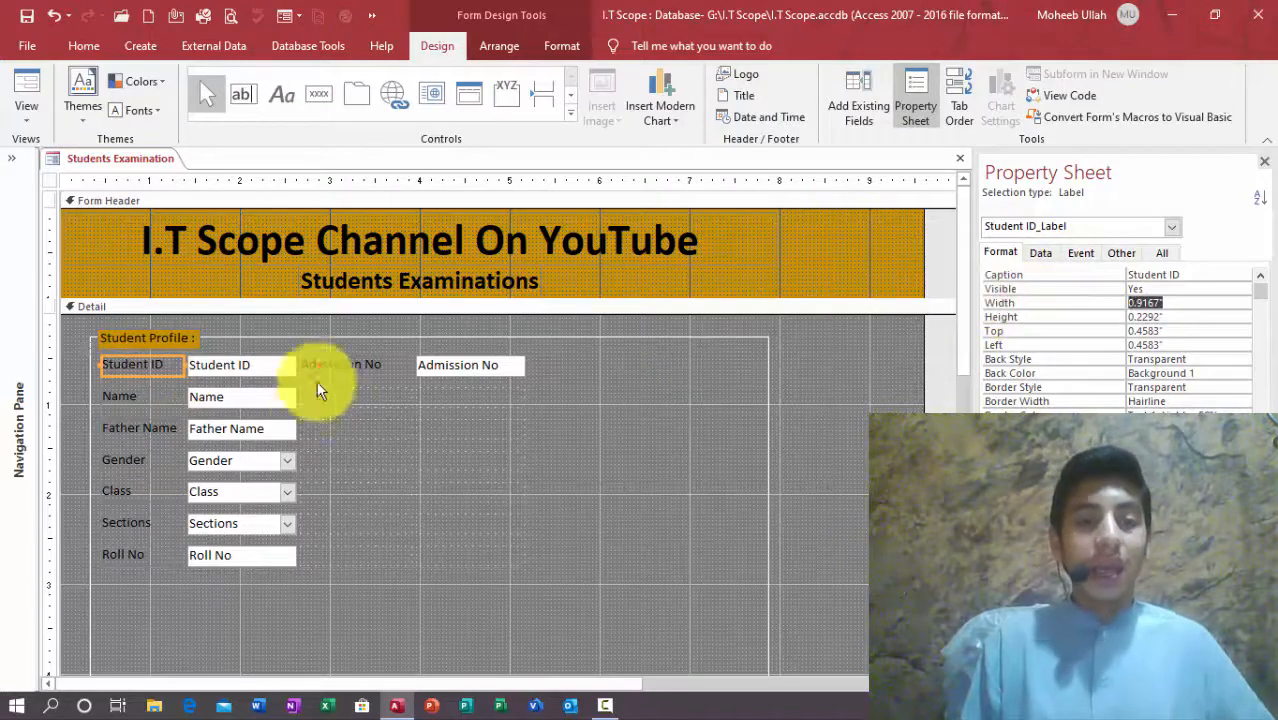
click(322, 364)
click(1001, 303)
text(0.916)
key(Return)
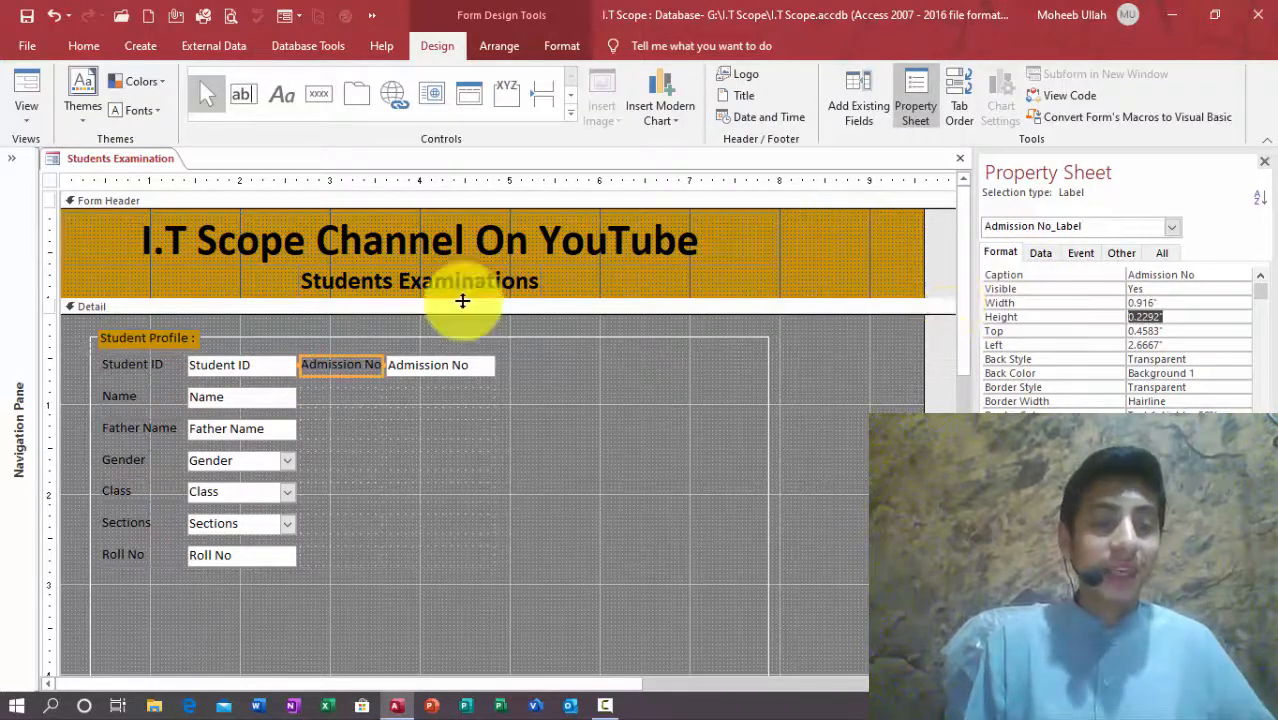
Step: Arrange Name and Father Name in row one, Class, Sections and Roll No in row two; delete empty rows
drag(214, 399, 499, 367)
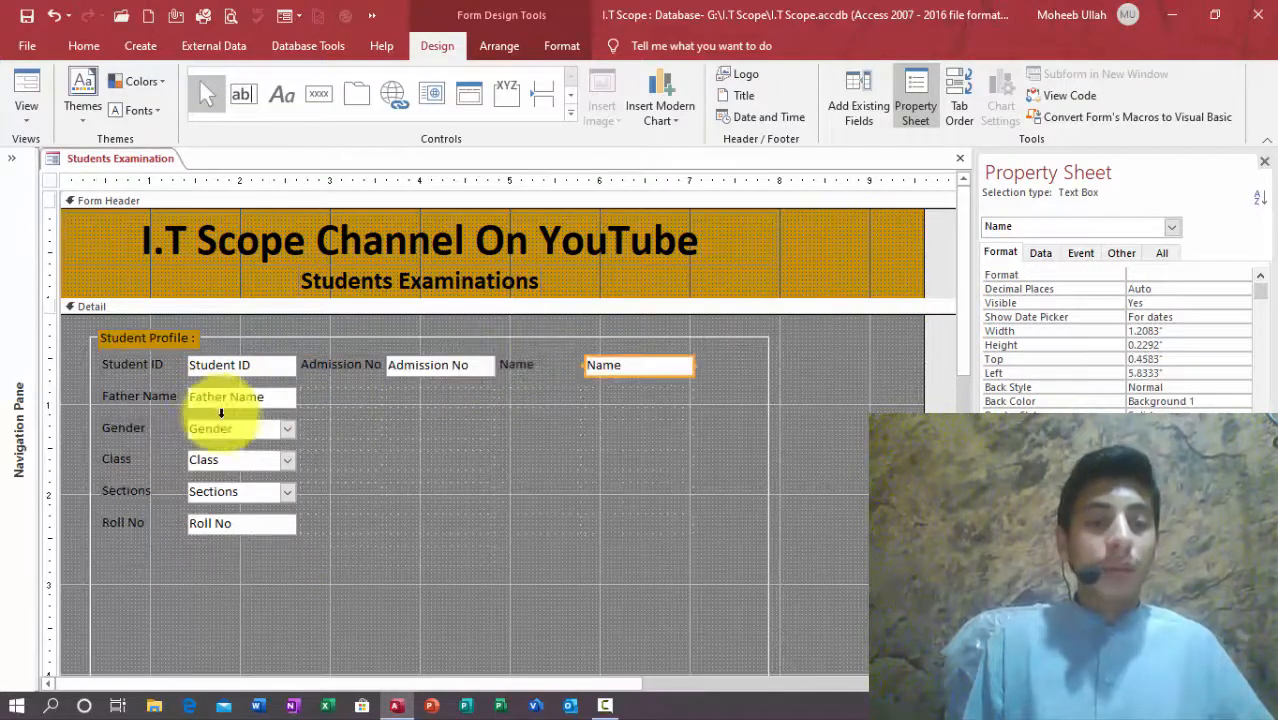
drag(223, 410, 693, 365)
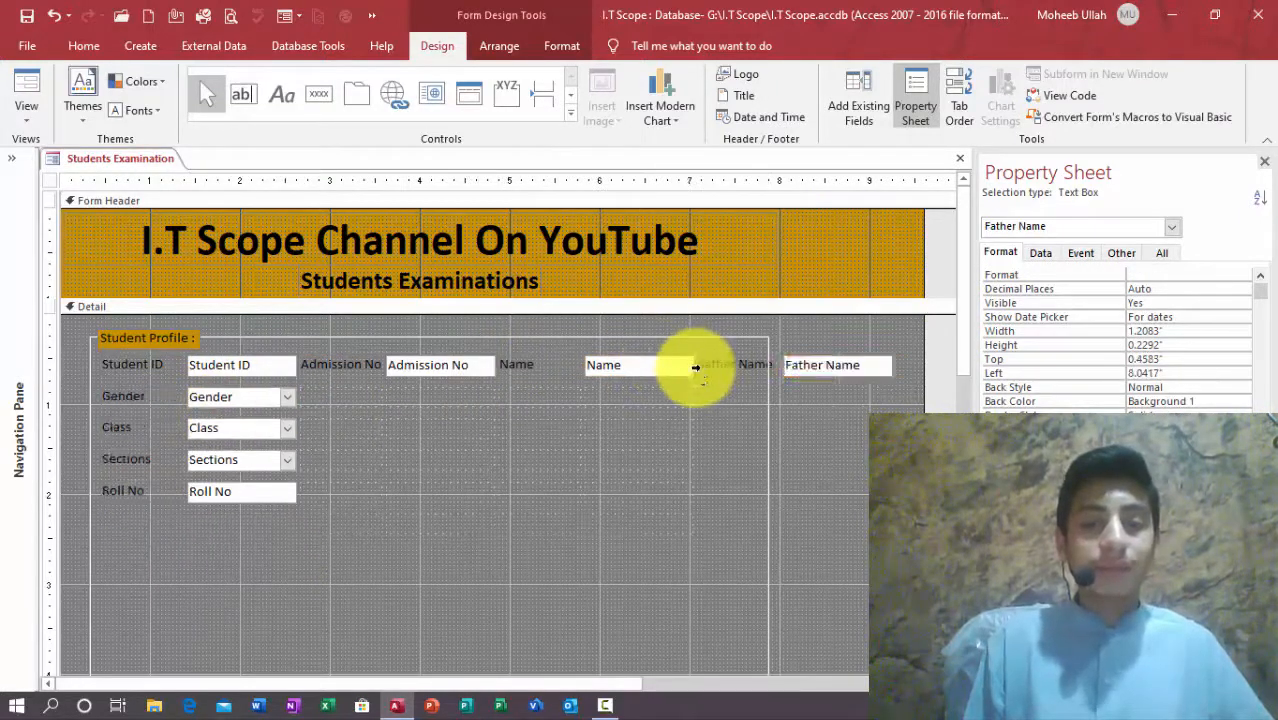
drag(224, 425, 423, 395)
drag(228, 462, 625, 400)
drag(298, 494, 890, 400)
drag(858, 515, 130, 416)
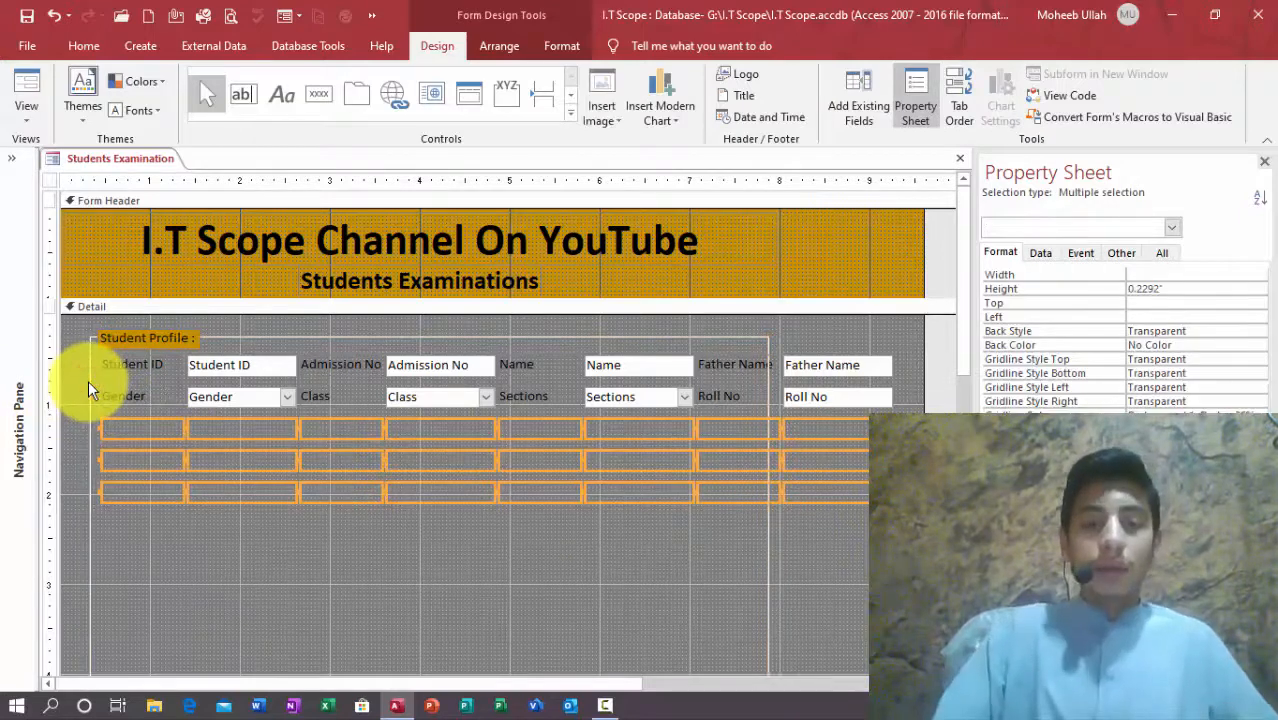
key(Delete)
Step: Remove the layout from the profile controls and move the second row up closer to the first
click(212, 398)
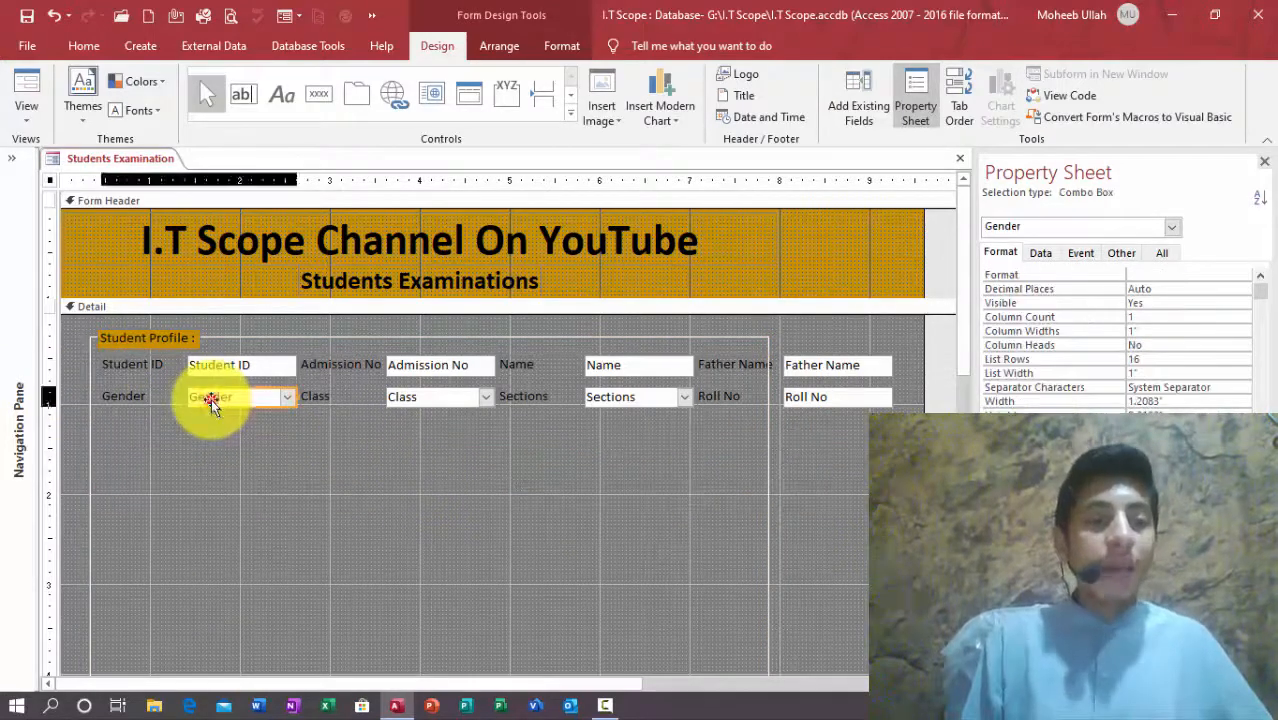
click(89, 350)
key(Up)
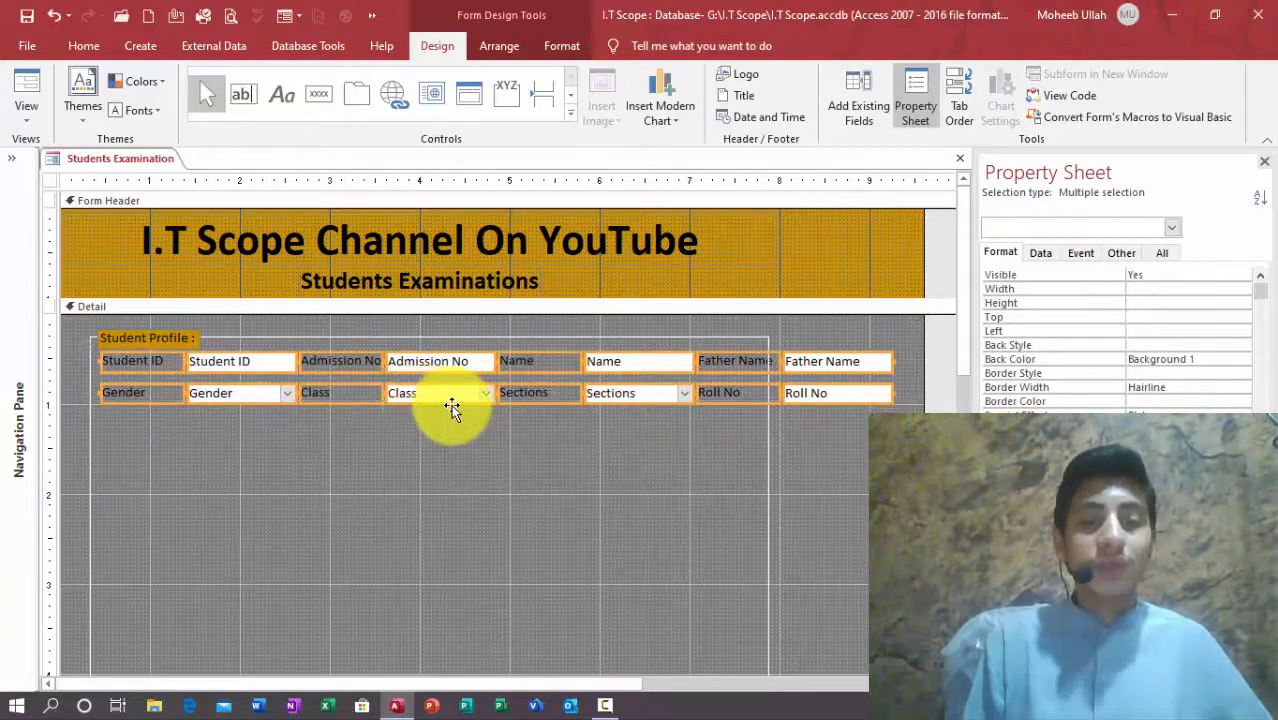
right_click(502, 394)
mouse_move(593, 345)
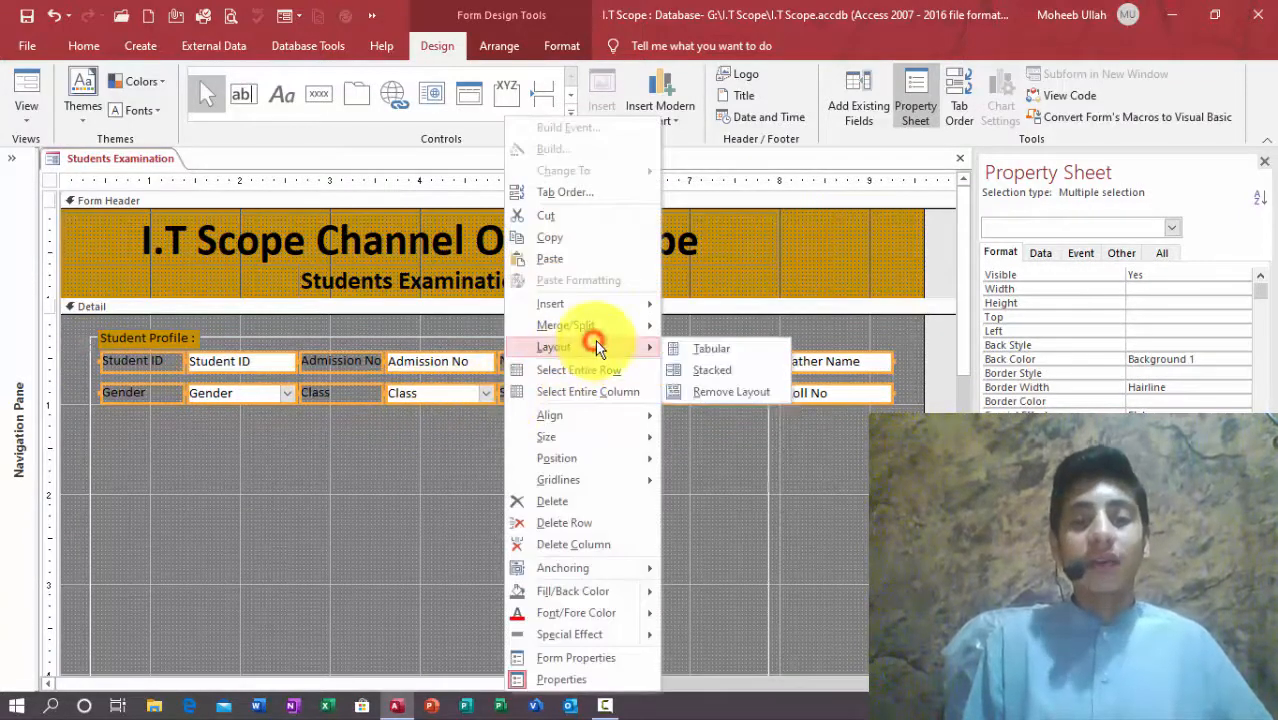
click(676, 391)
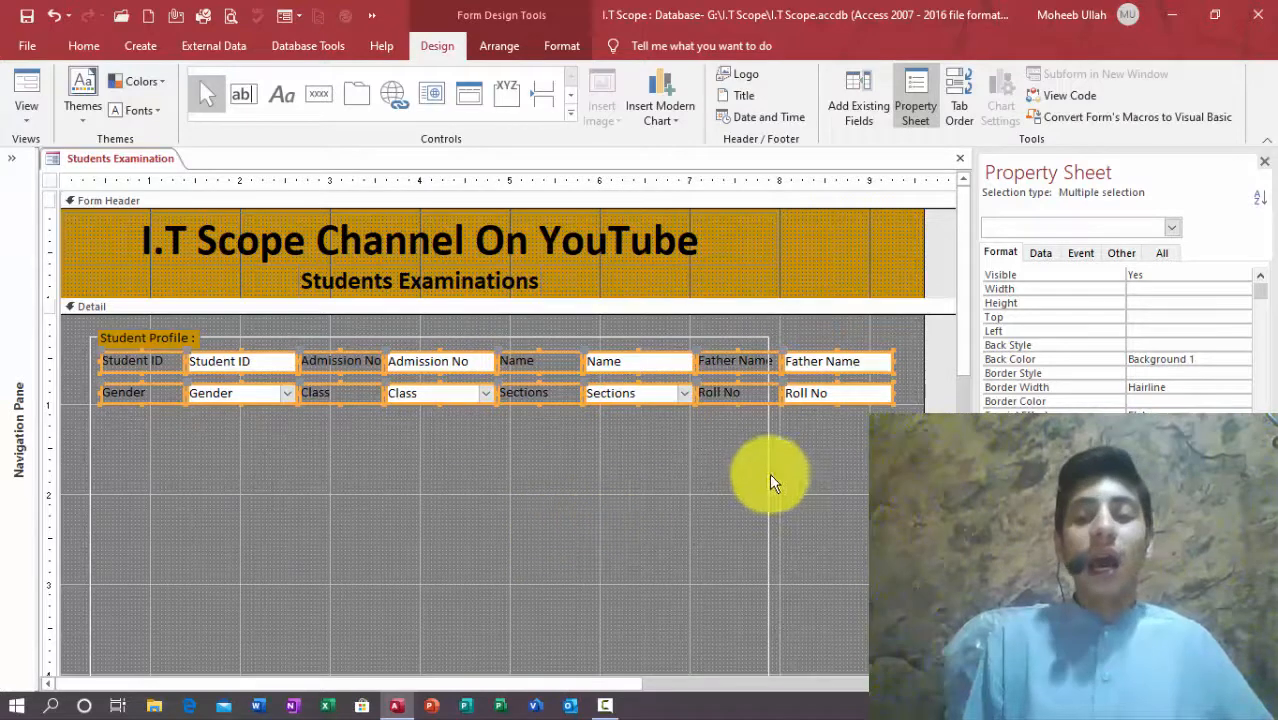
drag(875, 426, 172, 396)
key(Up)
key(Up)
key(Up)
key(Up)
key(Up)
key(Up)
key(Up)
key(Up)
key(Up)
key(Up)
Step: Widen the Student Profile frame to enclose both rows of fields
click(667, 458)
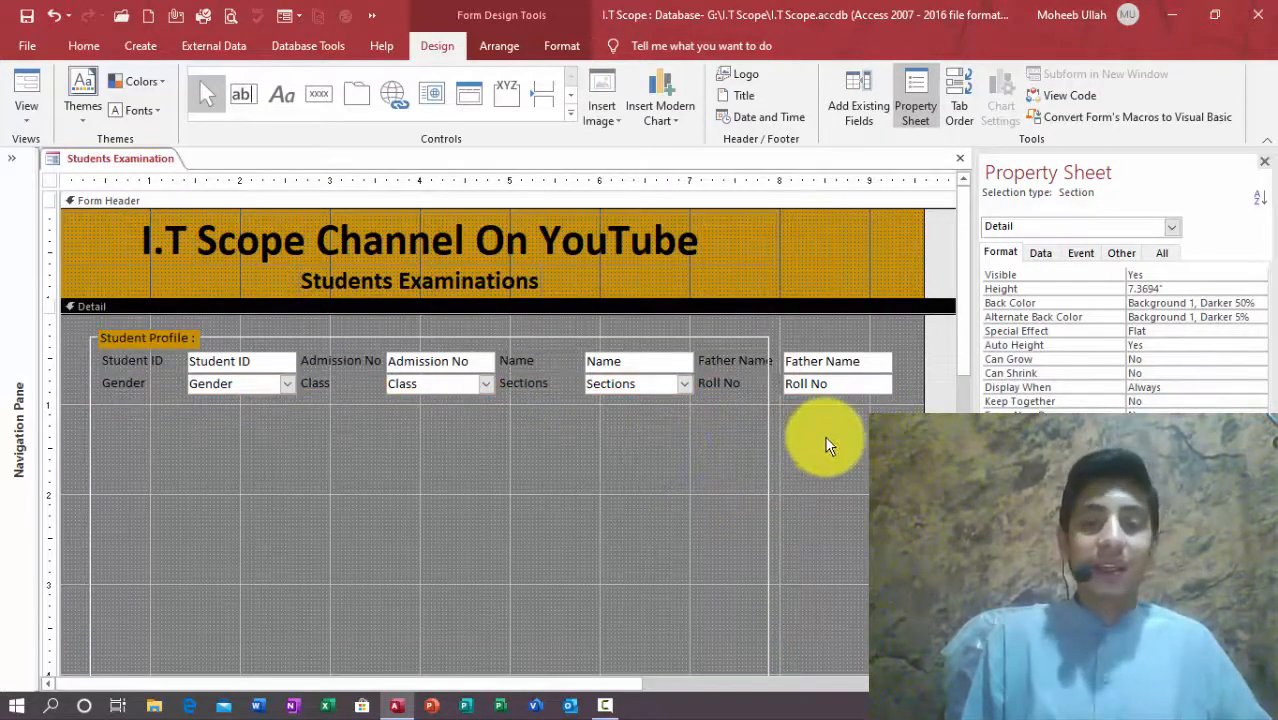
drag(824, 436, 664, 448)
drag(770, 622, 908, 622)
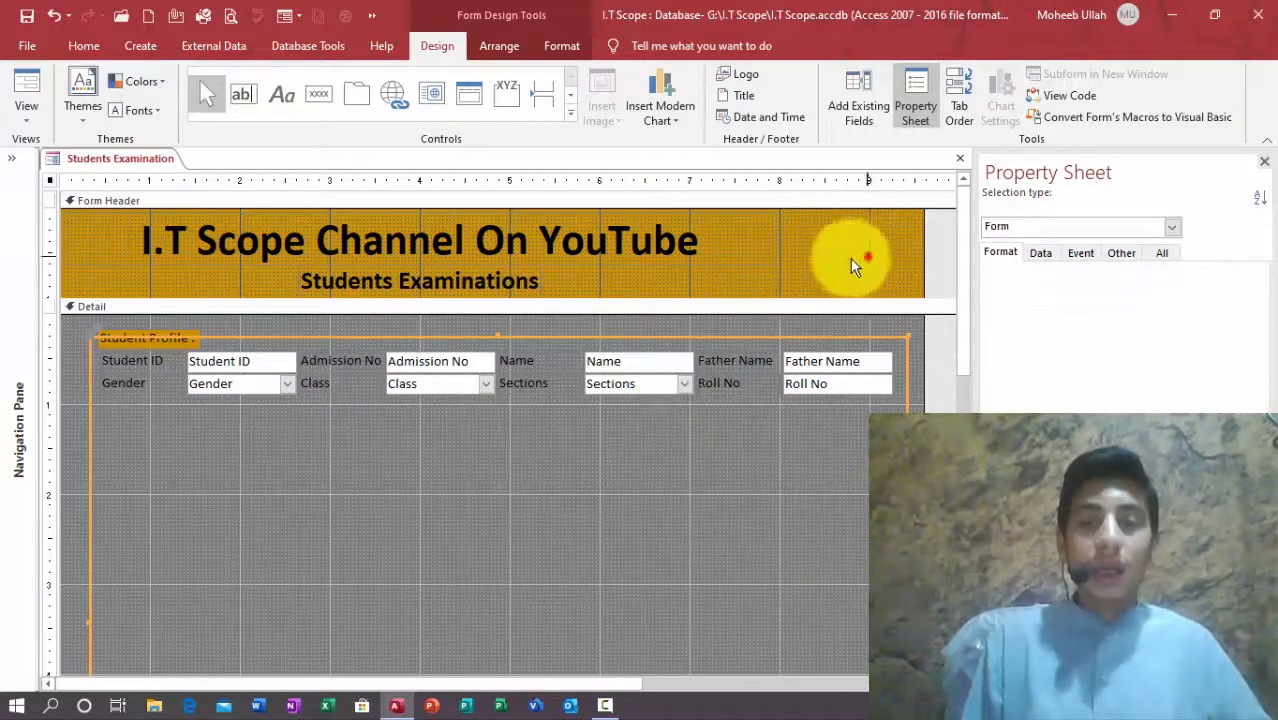
Step: Shift the header title and Students Examinations subtitle to the right
click(422, 229)
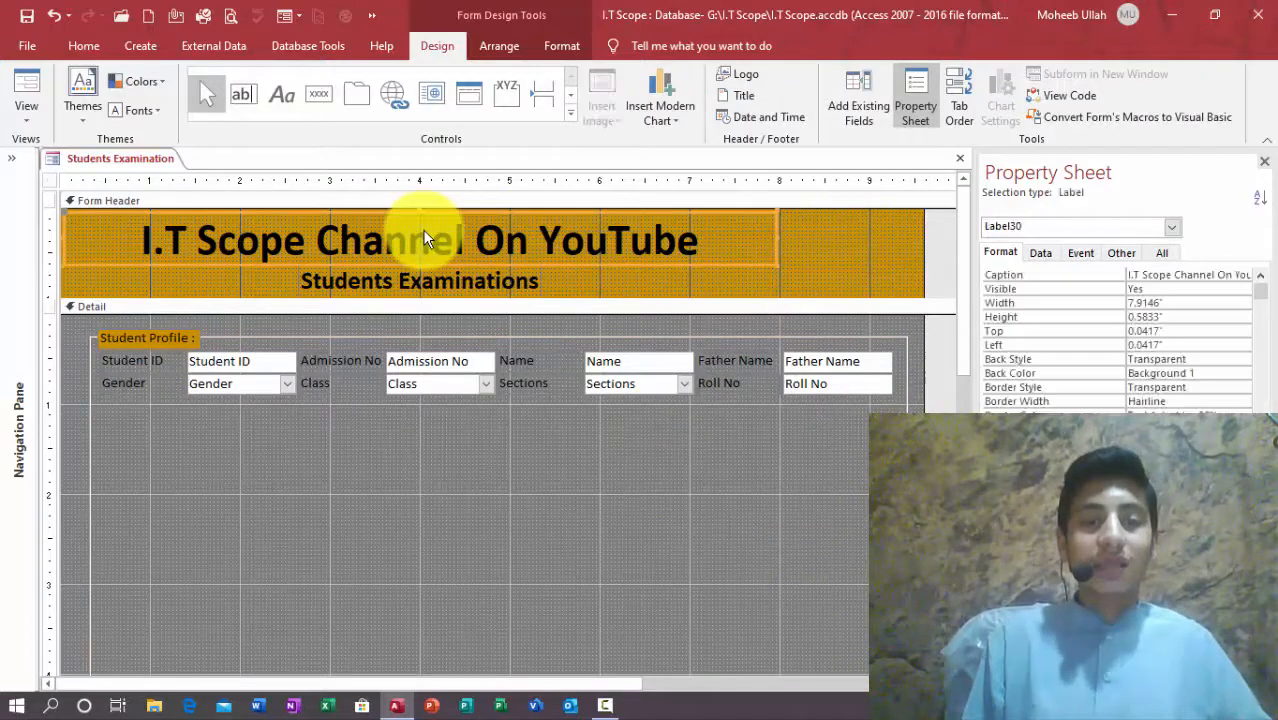
shift+click(459, 277)
key(Right)
key(Right)
key(Right)
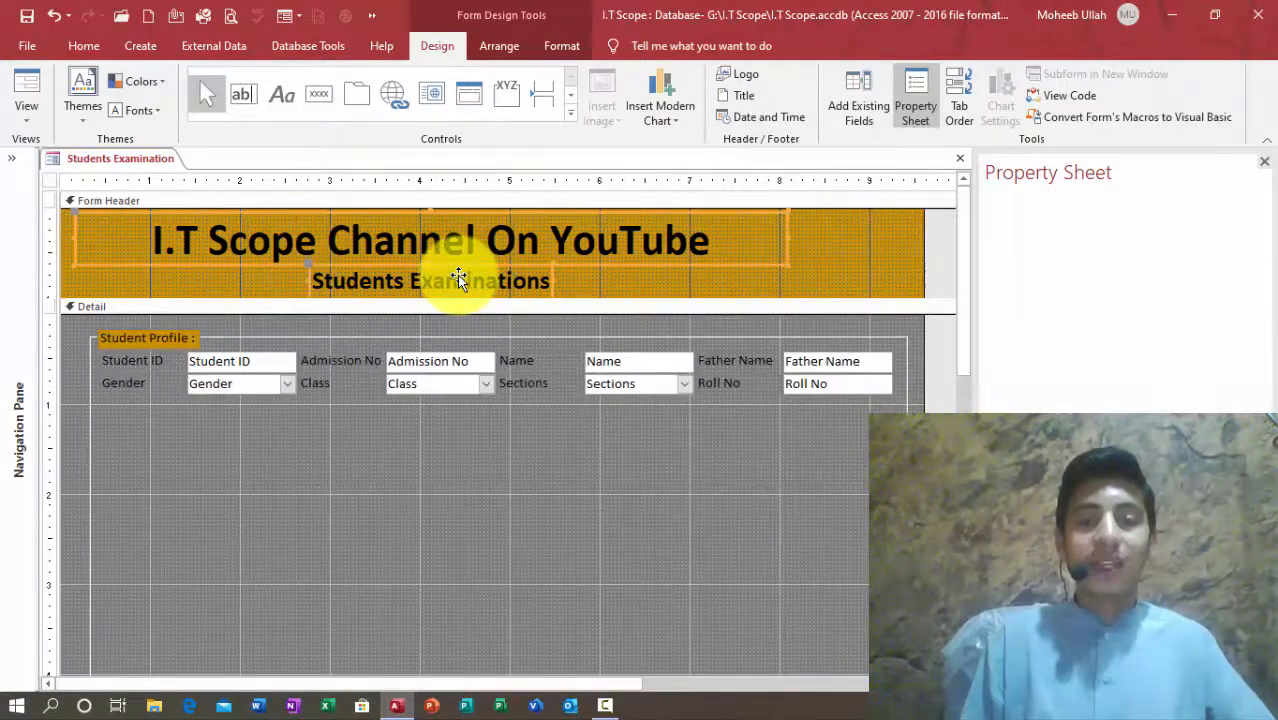
key(Right)
key(Right)
key(Right)
key(Right)
key(Right)
key(Right)
key(Right)
key(Right)
key(Right)
key(Right)
key(Right)
key(Right)
key(Right)
key(Right)
key(Right)
key(Right)
key(Right)
key(Right)
click(456, 499)
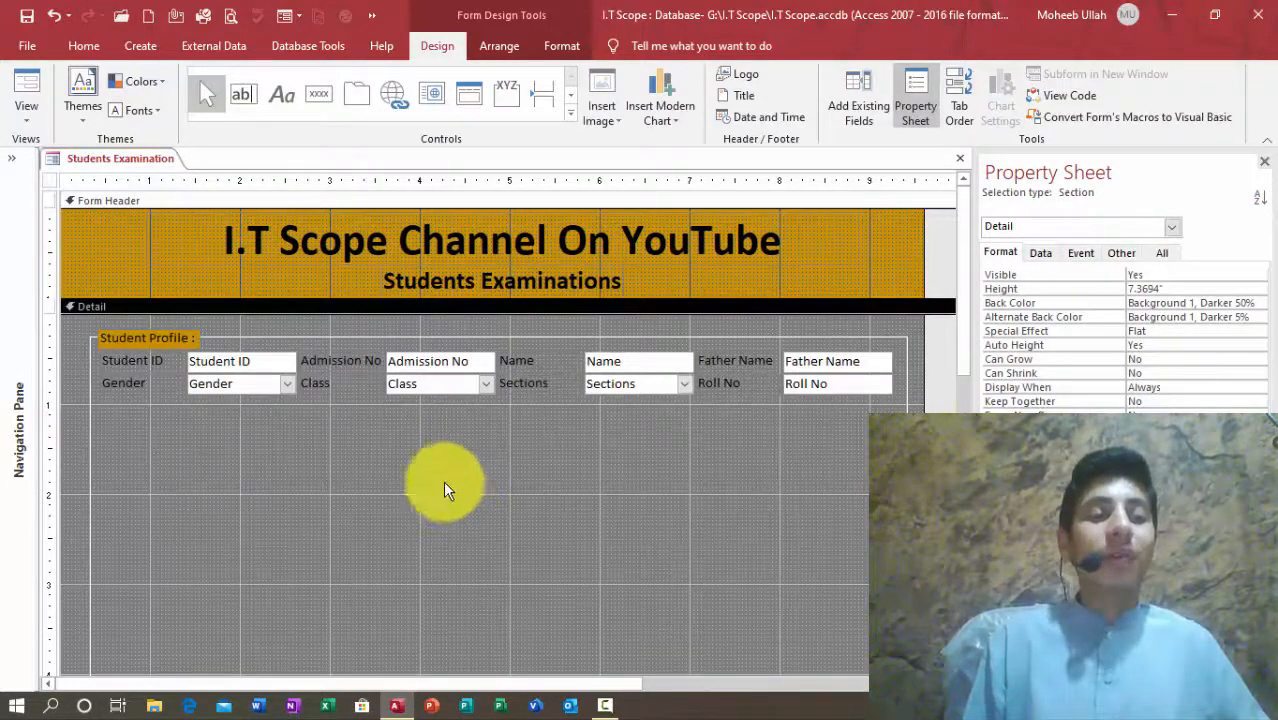
Step: Duplicate the Student Profile heading below the Gender row and retitle it '1st Term Examination :'
click(176, 342)
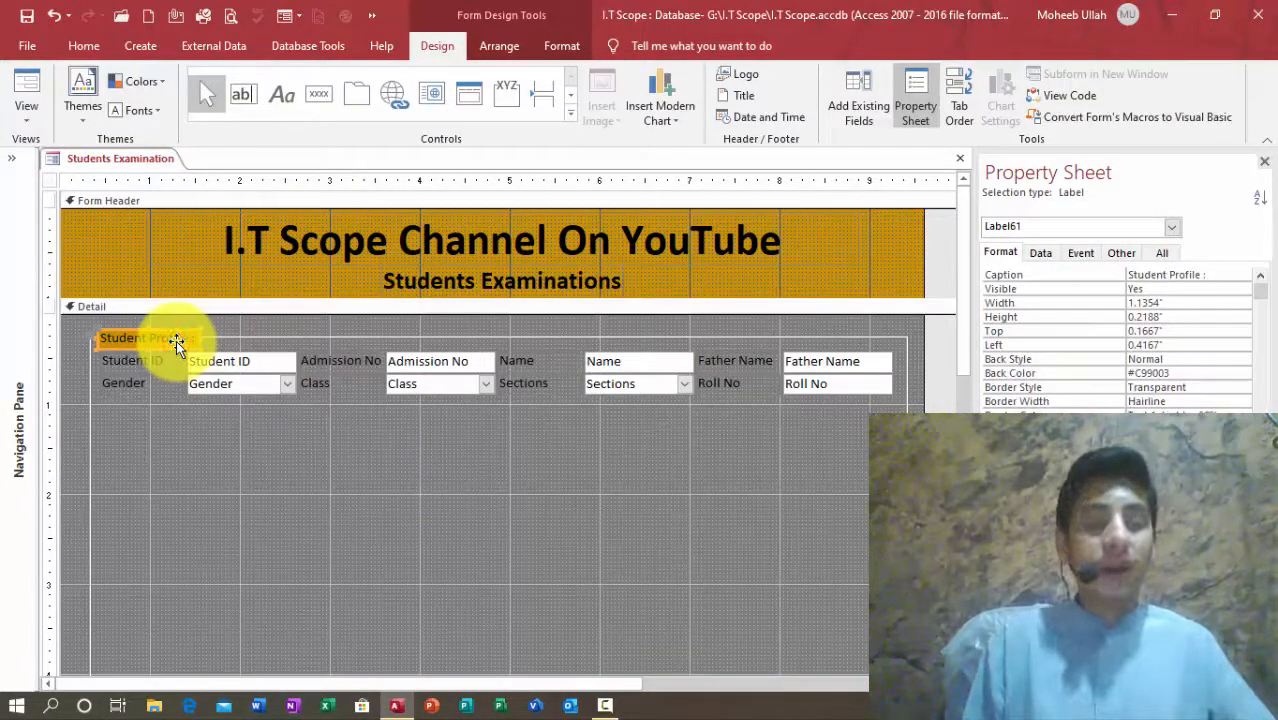
key(ctrl+v)
drag(175, 360, 3, 391)
click(215, 451)
click(173, 414)
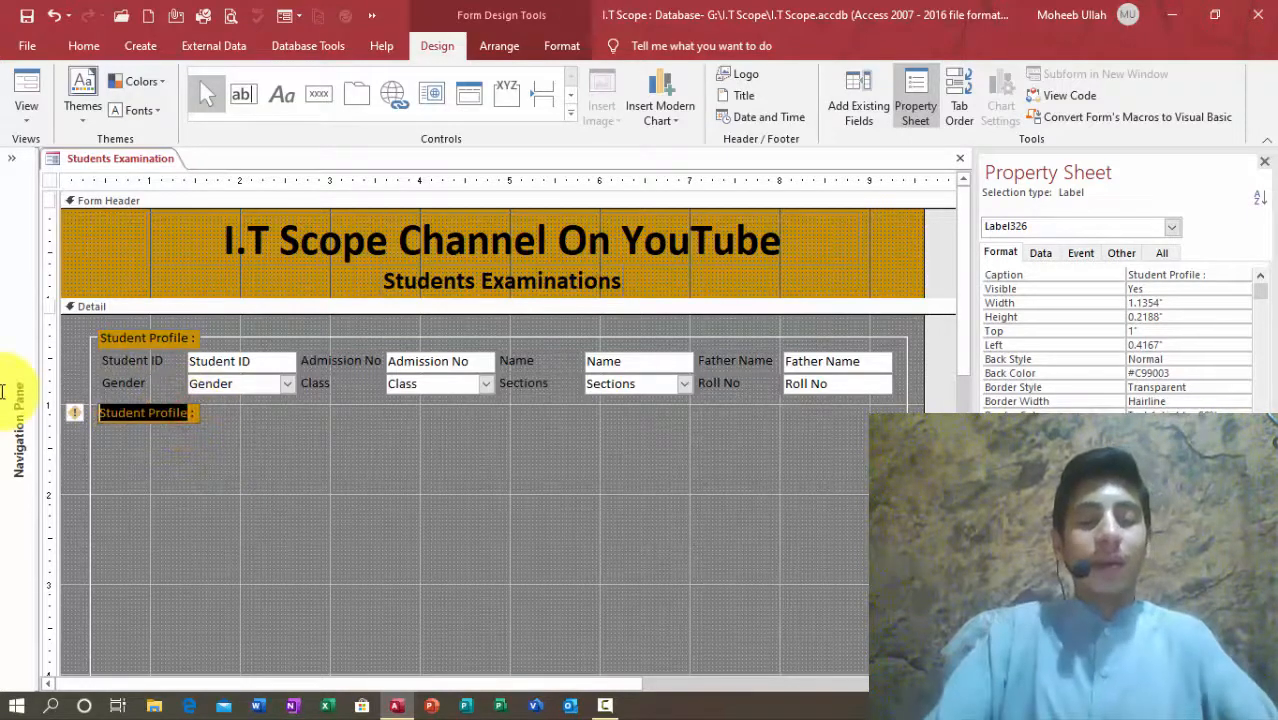
text(1st Term Exam)
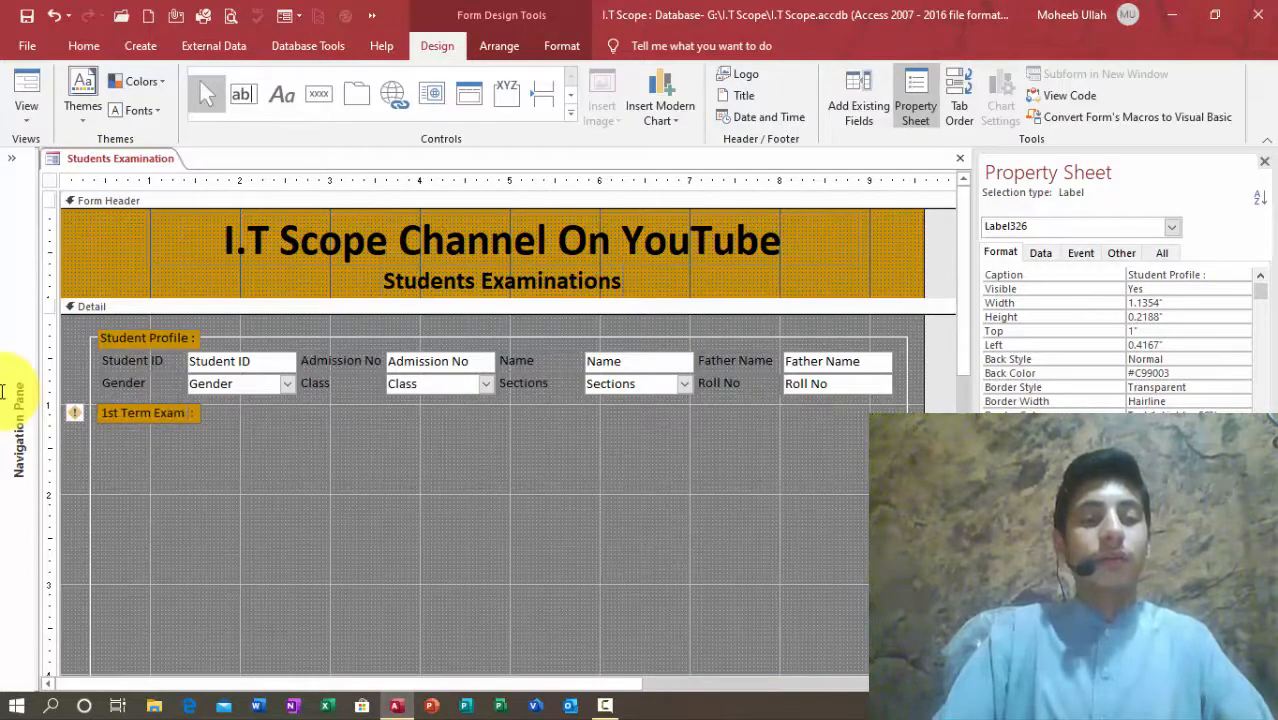
key(BackSpace)
key(BackSpace)
key(BackSpace)
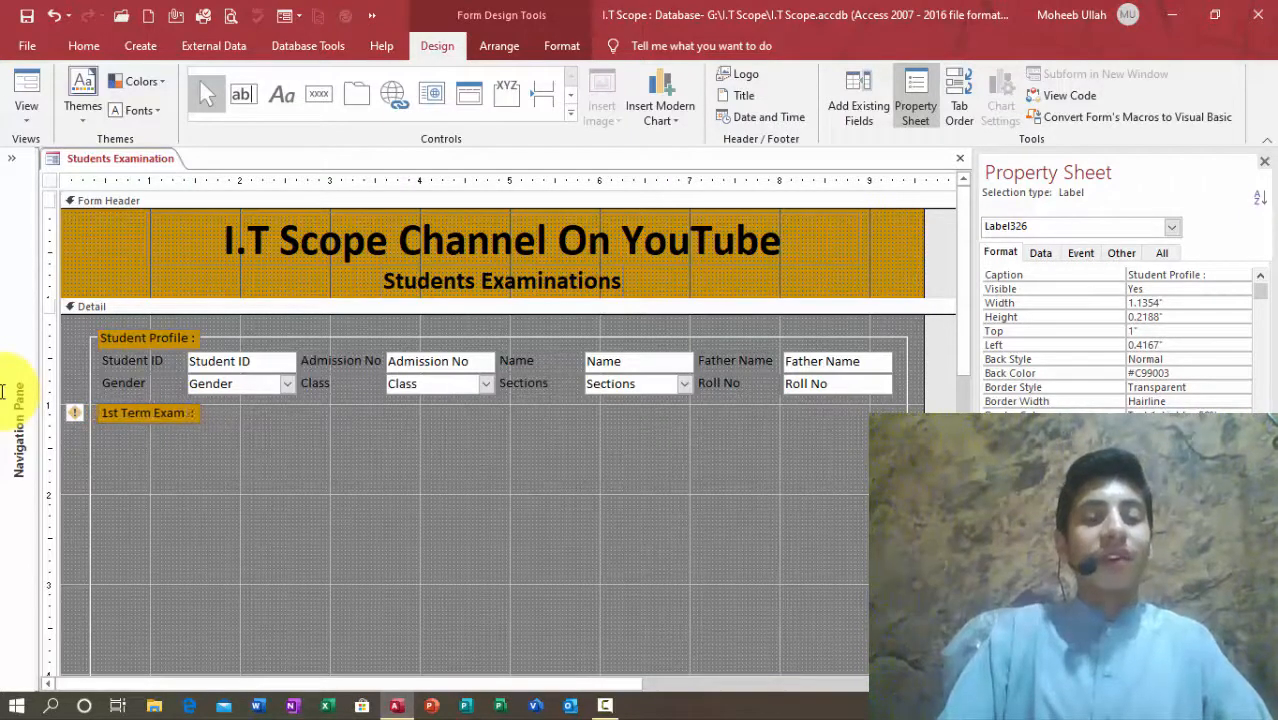
text(ination)
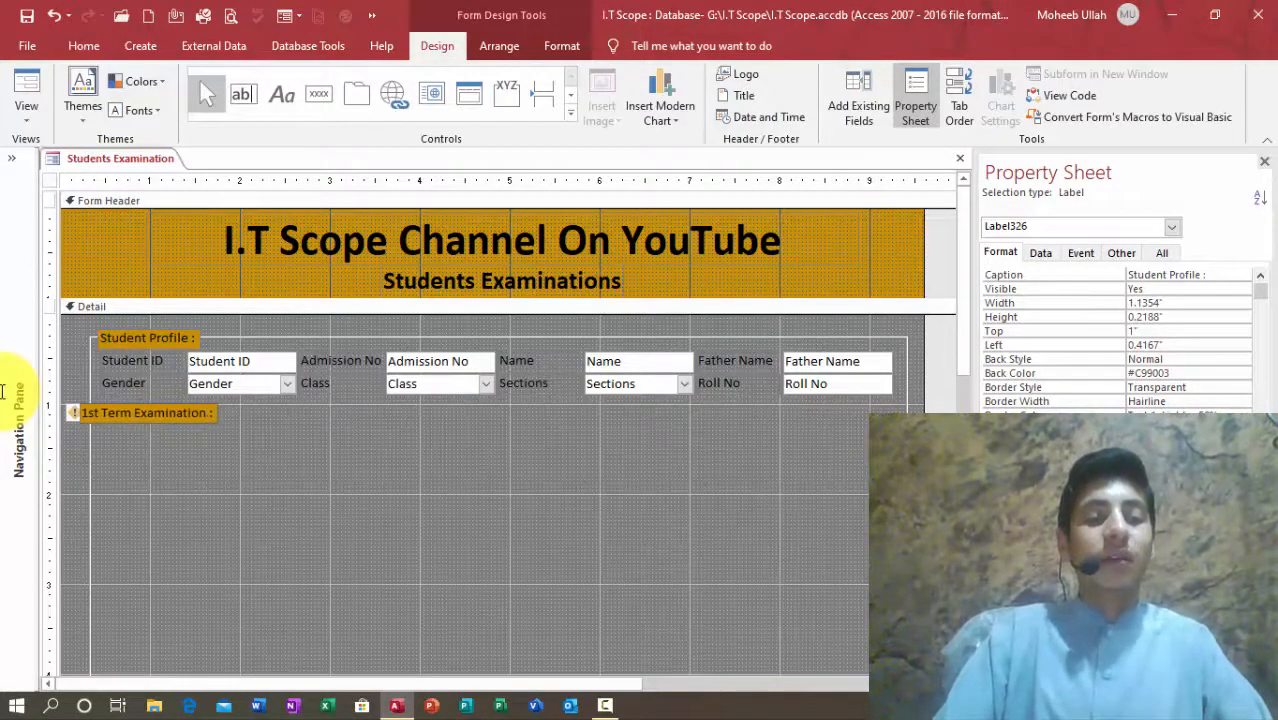
key(Return)
Step: Line up and widen the 1st Term Examination heading, then place a trial copy beside it
key(Right)
key(Right)
key(Right)
key(Right)
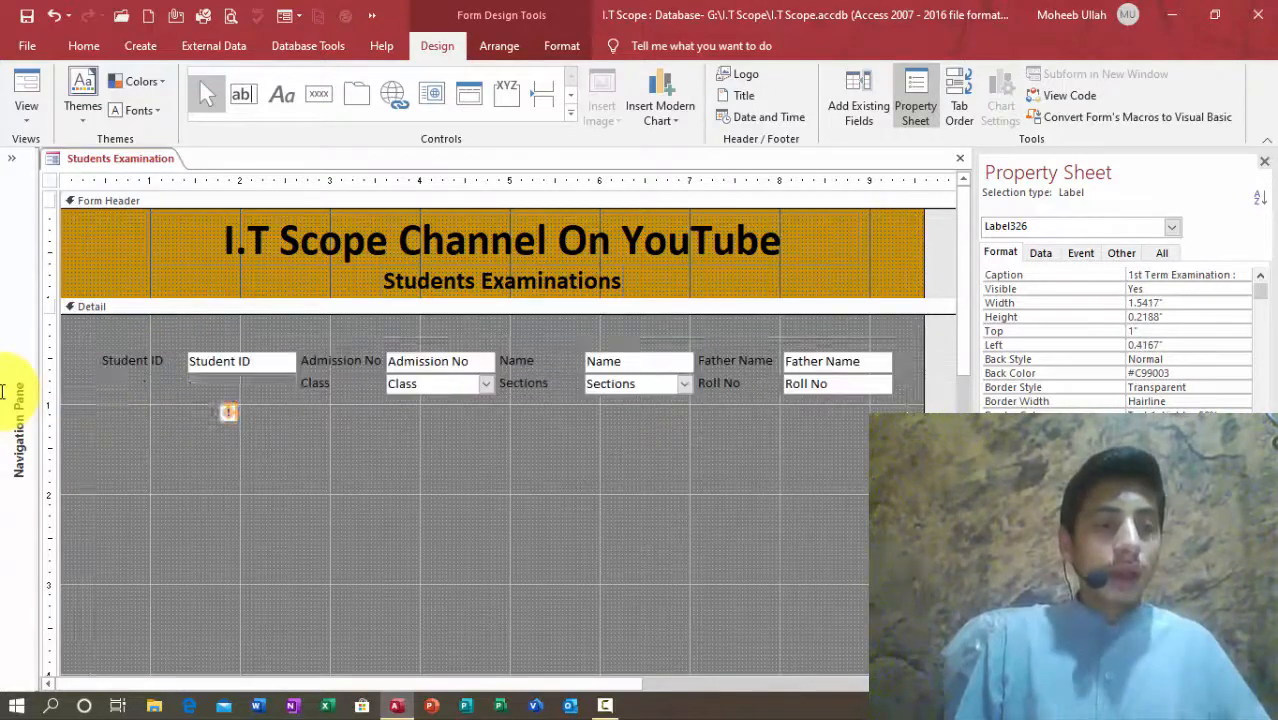
key(shift+Right)
key(shift+Right)
key(shift+Right)
key(shift+Right)
key(shift+Right)
key(shift+Right)
key(shift+Right)
key(shift+Right)
key(shift+Right)
key(shift+Right)
key(shift+Right)
key(shift+Right)
key(shift+Right)
key(shift+Right)
key(shift+Right)
key(shift+Right)
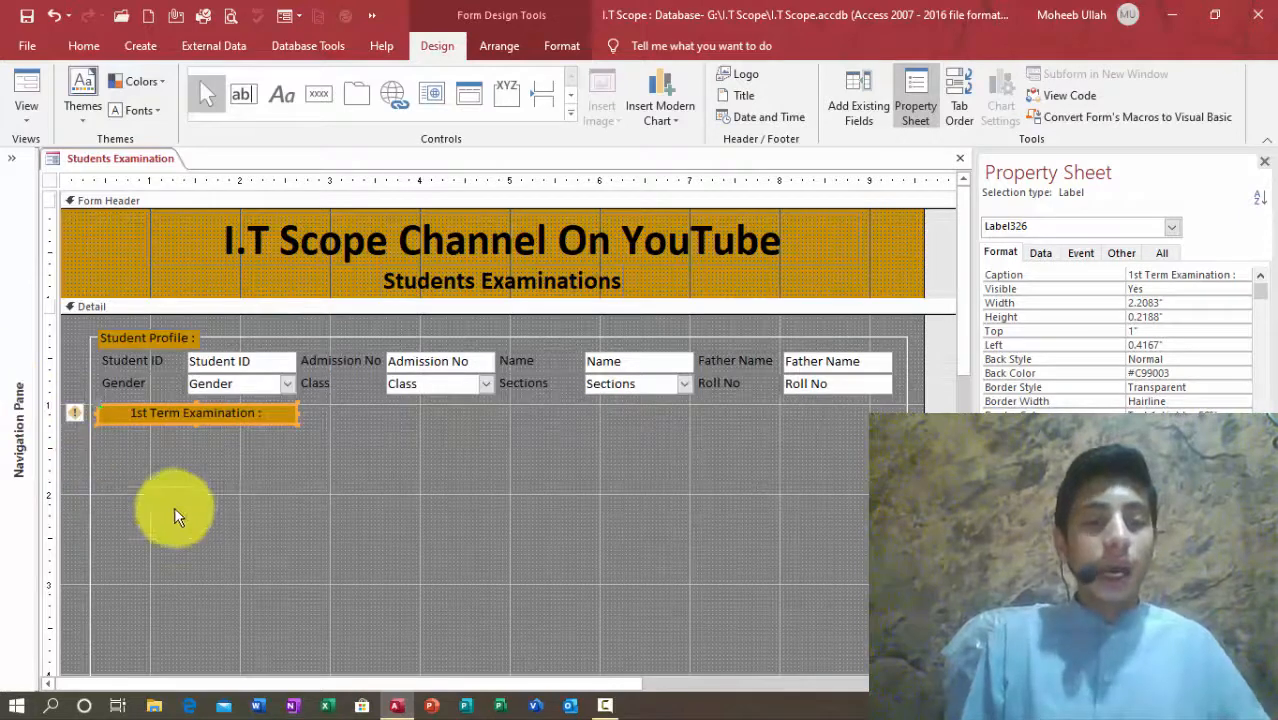
click(297, 503)
click(272, 410)
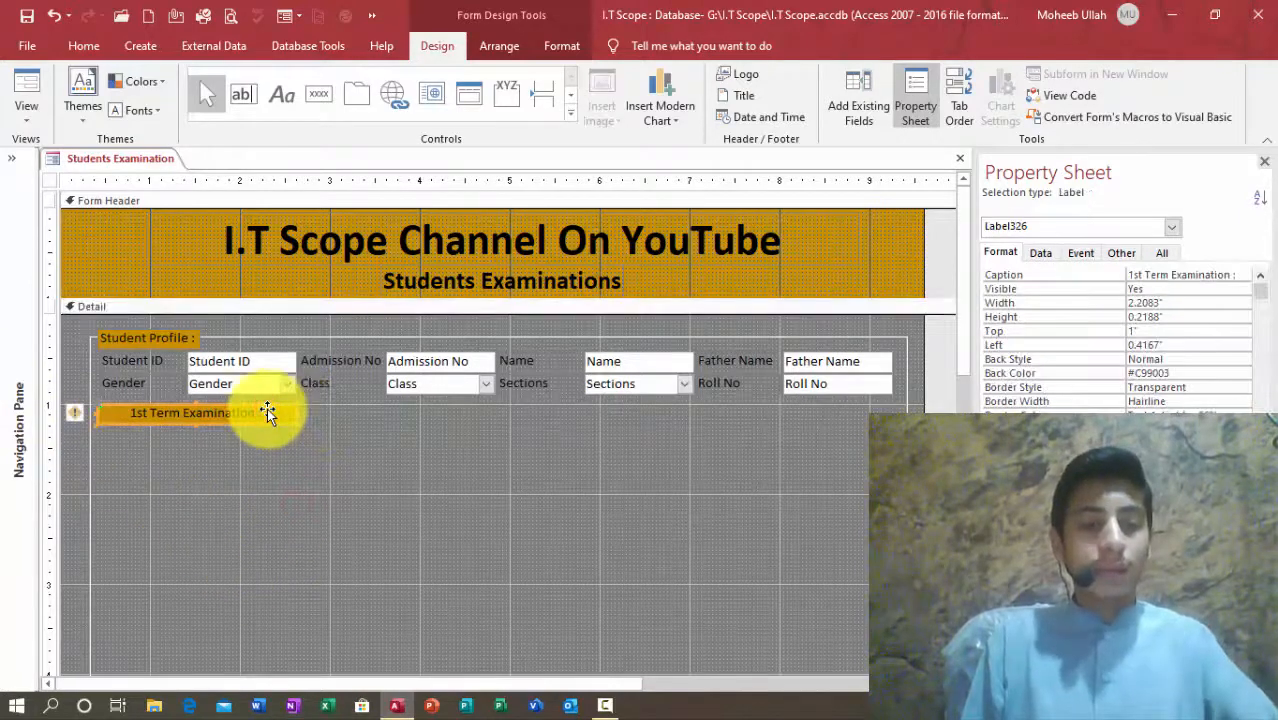
key(ctrl+c)
key(ctrl+v)
mouse_move(279, 431)
mouse_down()
mouse_move(513, 400)
mouse_move(491, 405)
mouse_move(585, 404)
mouse_up()
Step: Delete the trial copy, keeping only the original 1st Term Examination heading
click(285, 424)
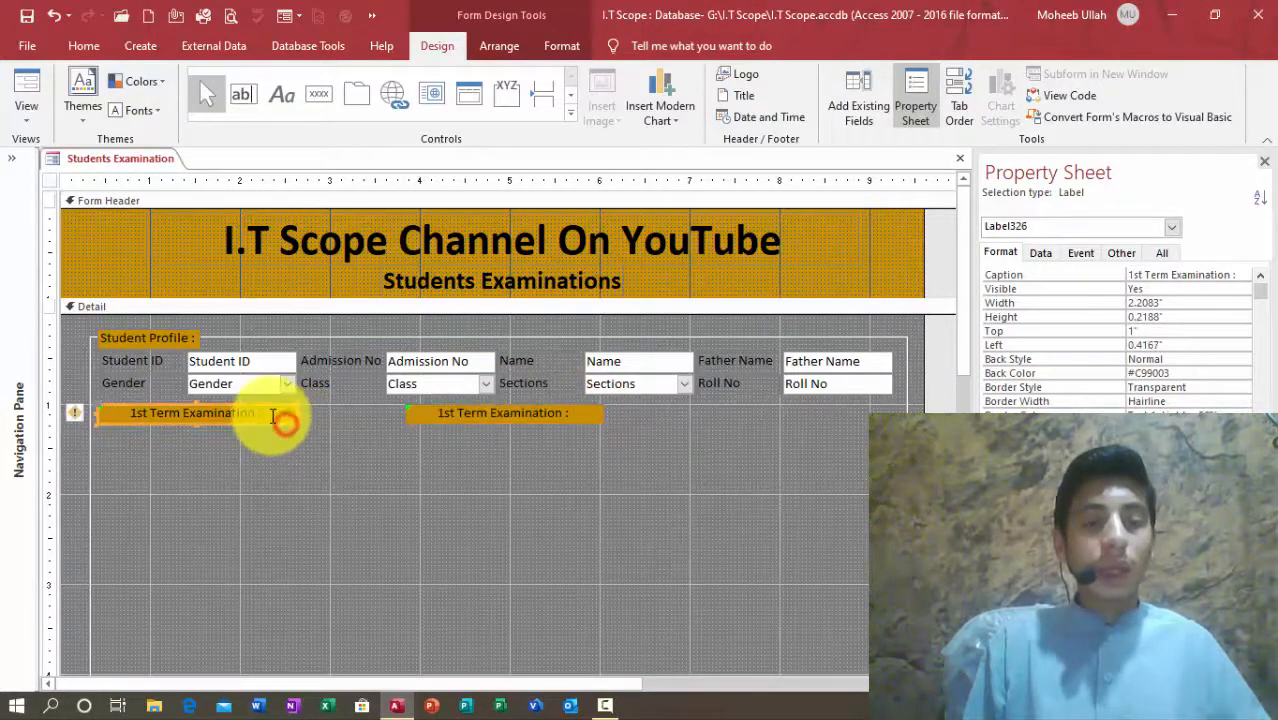
shift+click(498, 418)
click(247, 426)
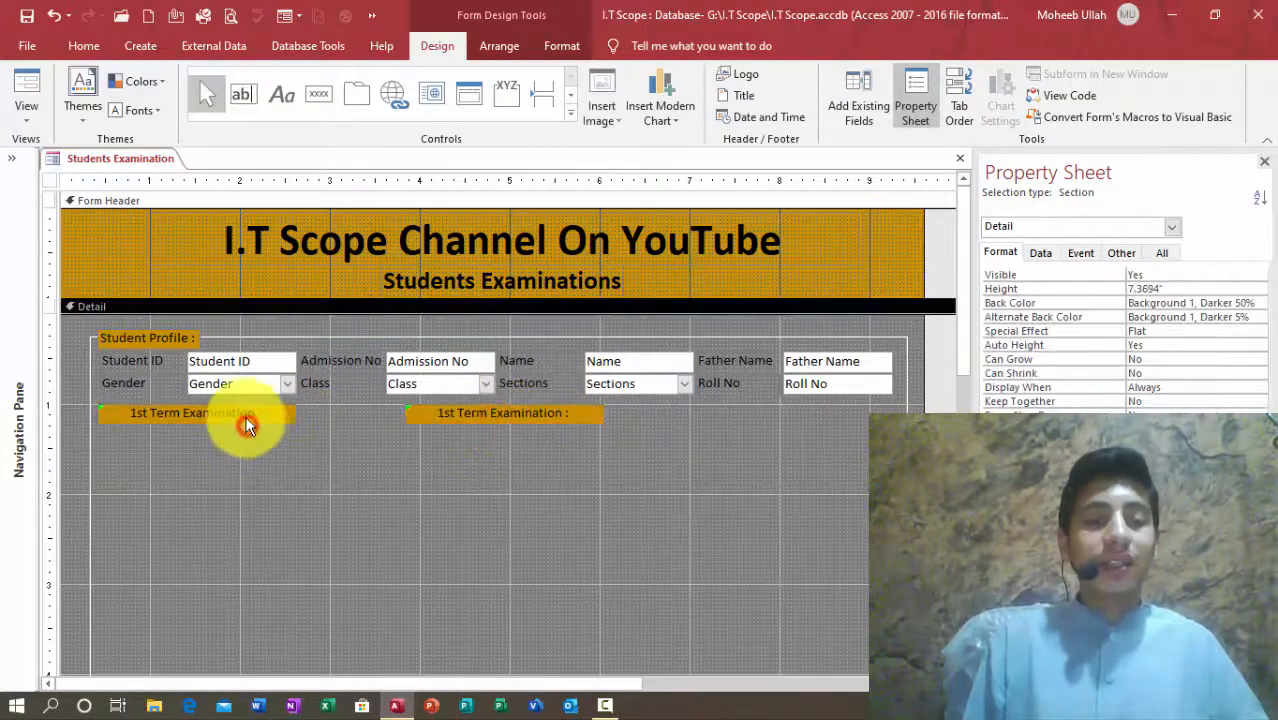
click(246, 419)
click(539, 410)
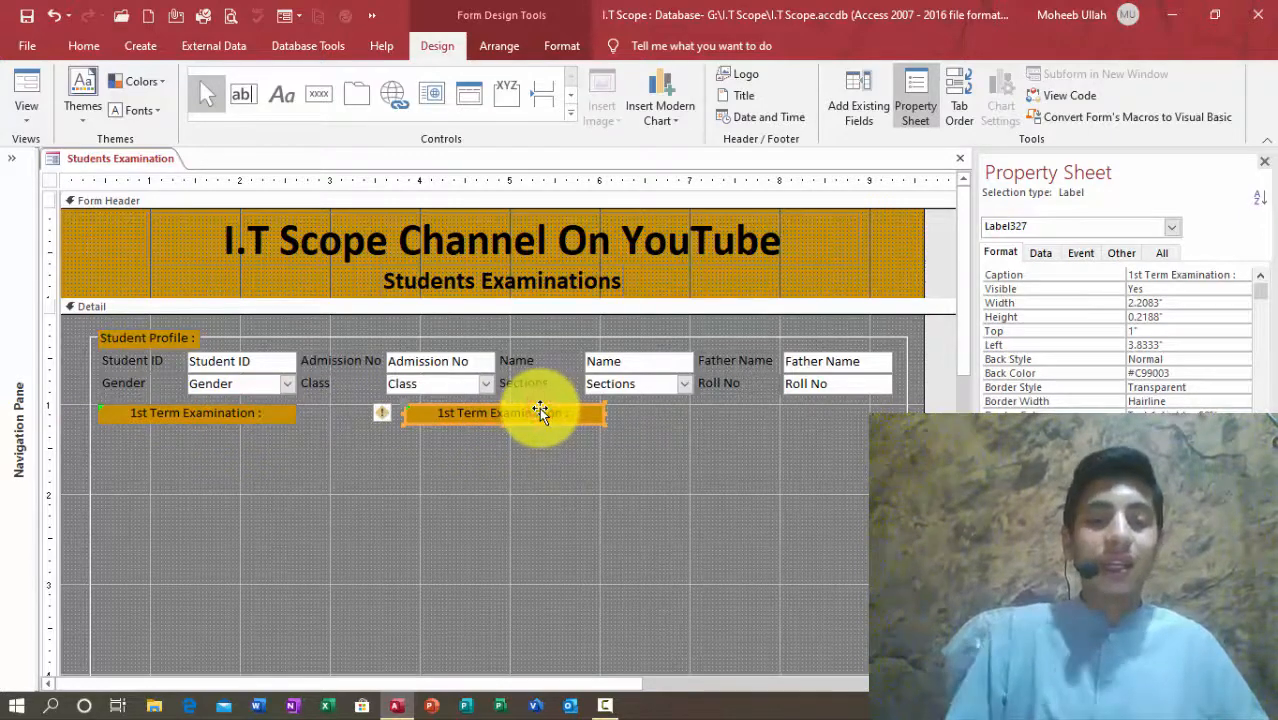
key(Delete)
click(202, 416)
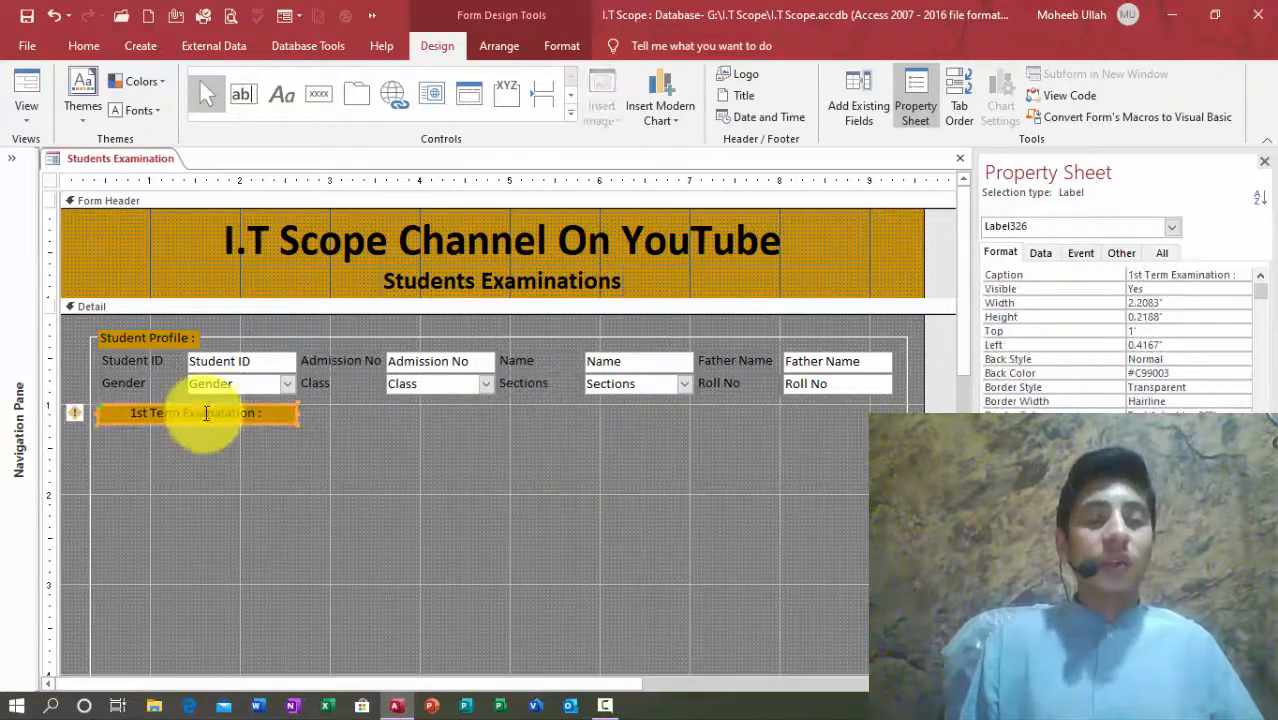
Step: Stretch the 1st Term Examination heading wider and remove another trial copy
drag(360, 429, 420, 439)
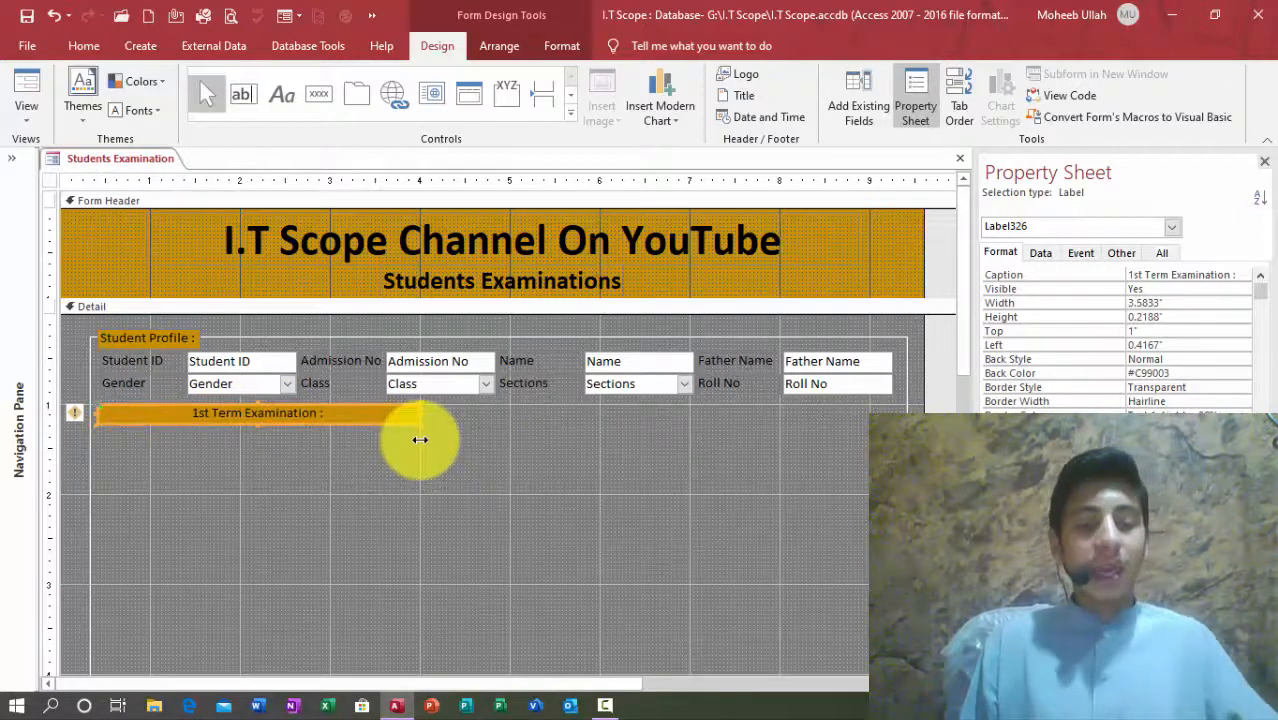
key(ctrl+c)
key(ctrl+v)
drag(399, 432, 725, 403)
click(475, 470)
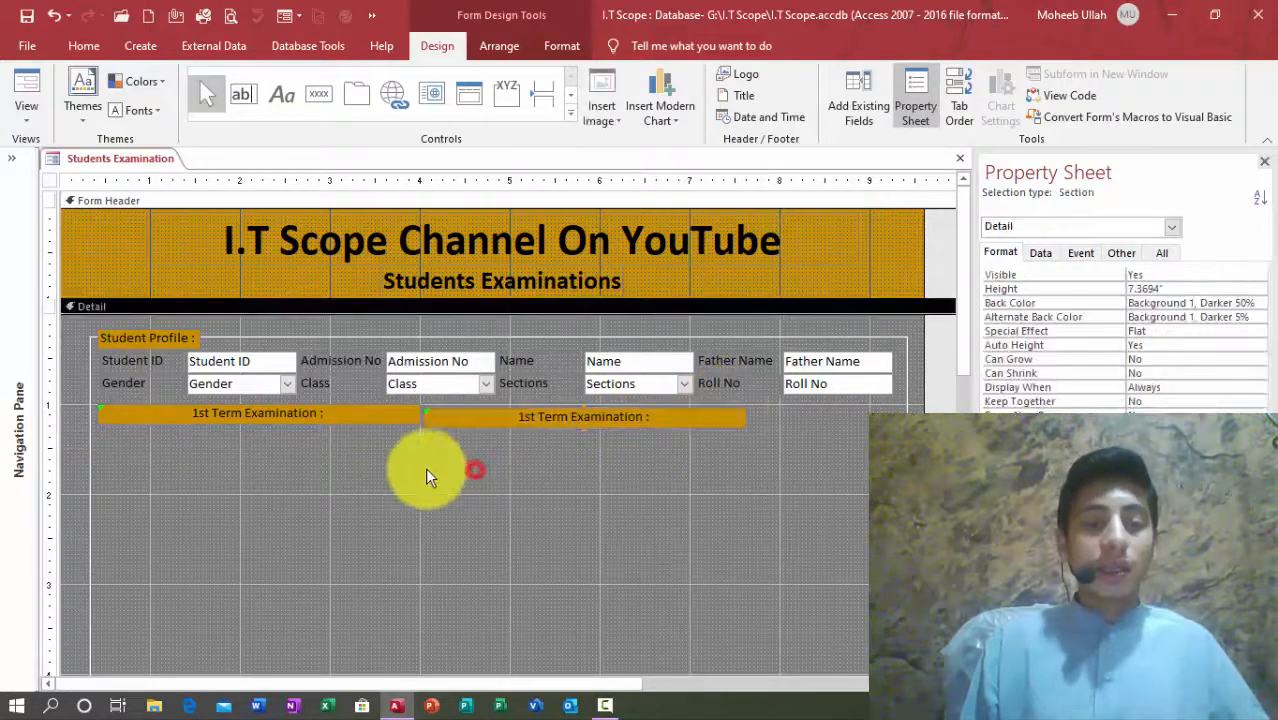
click(548, 411)
key(Delete)
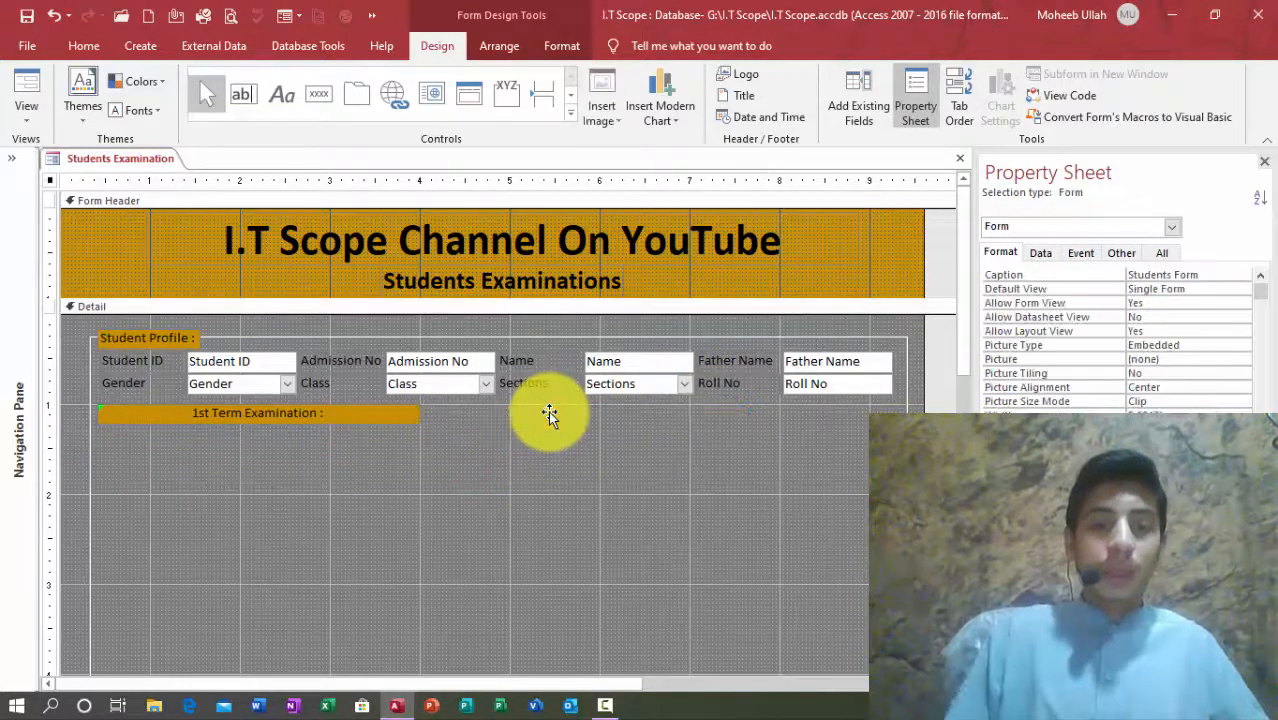
click(247, 411)
Step: Widen the form and the option group frame to 10.375 inches
drag(924, 445, 705, 417)
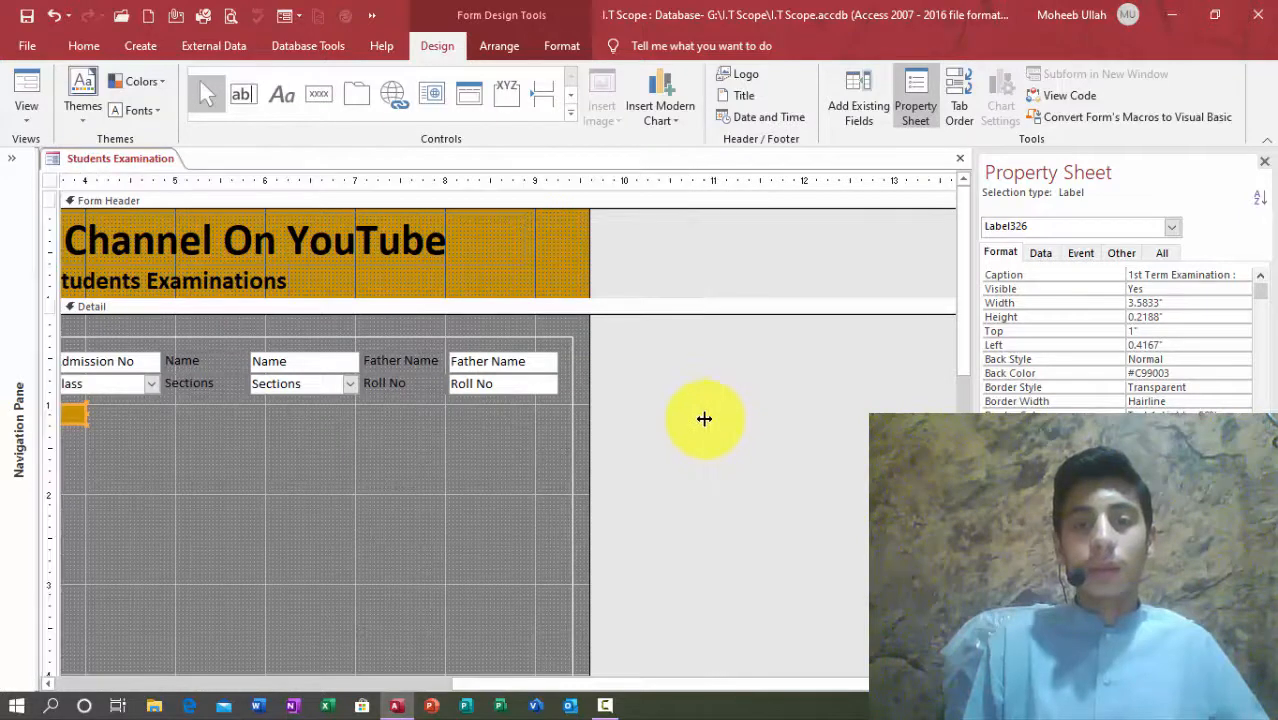
drag(645, 380, 558, 460)
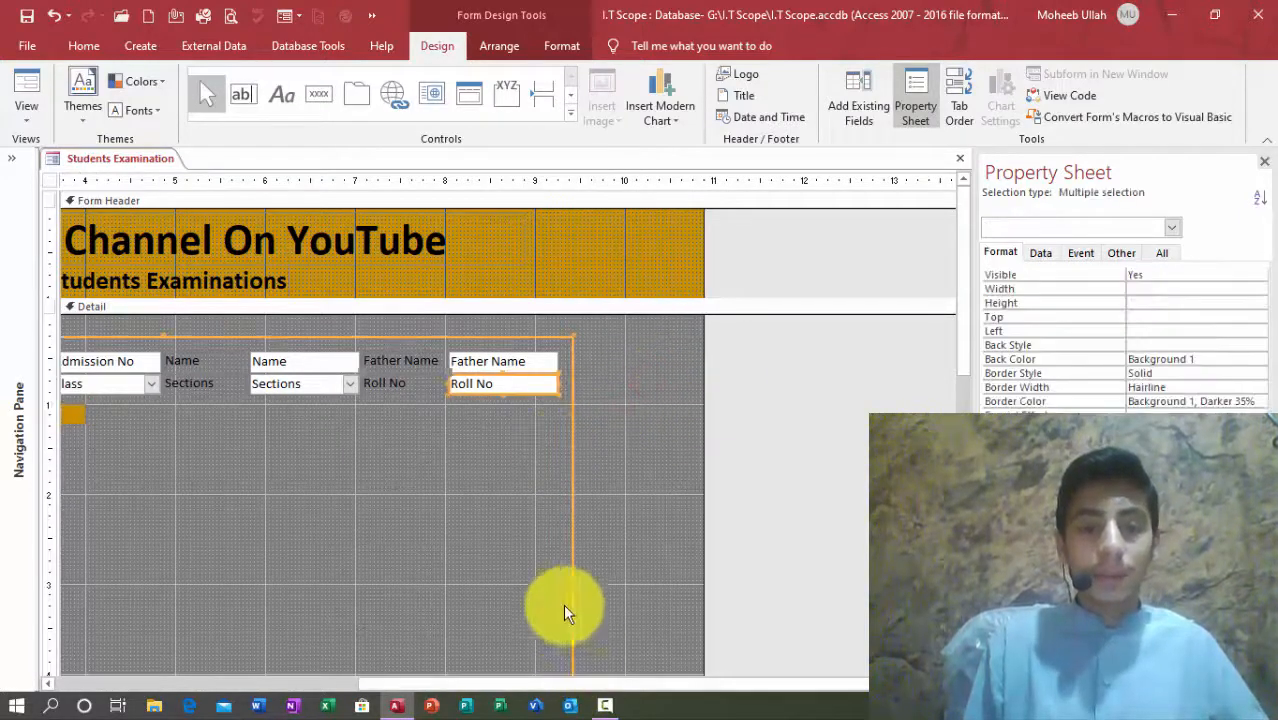
click(605, 620)
drag(574, 625, 690, 627)
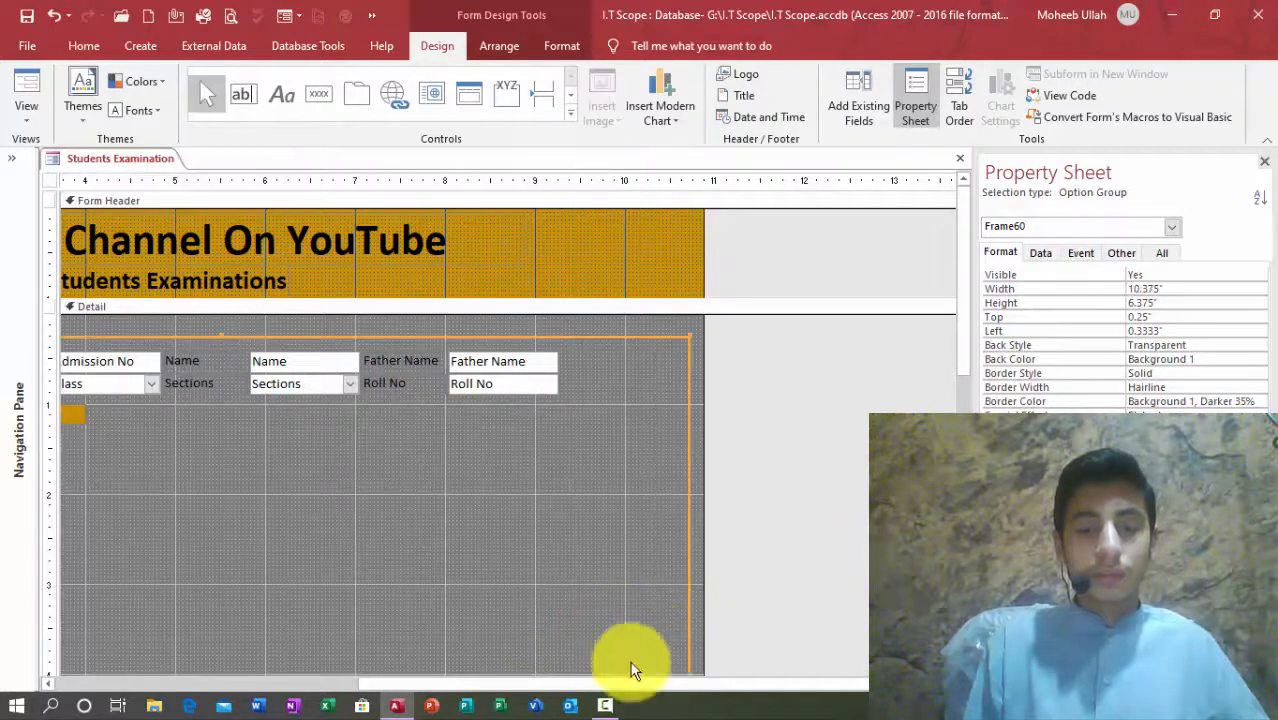
drag(550, 684, 37, 690)
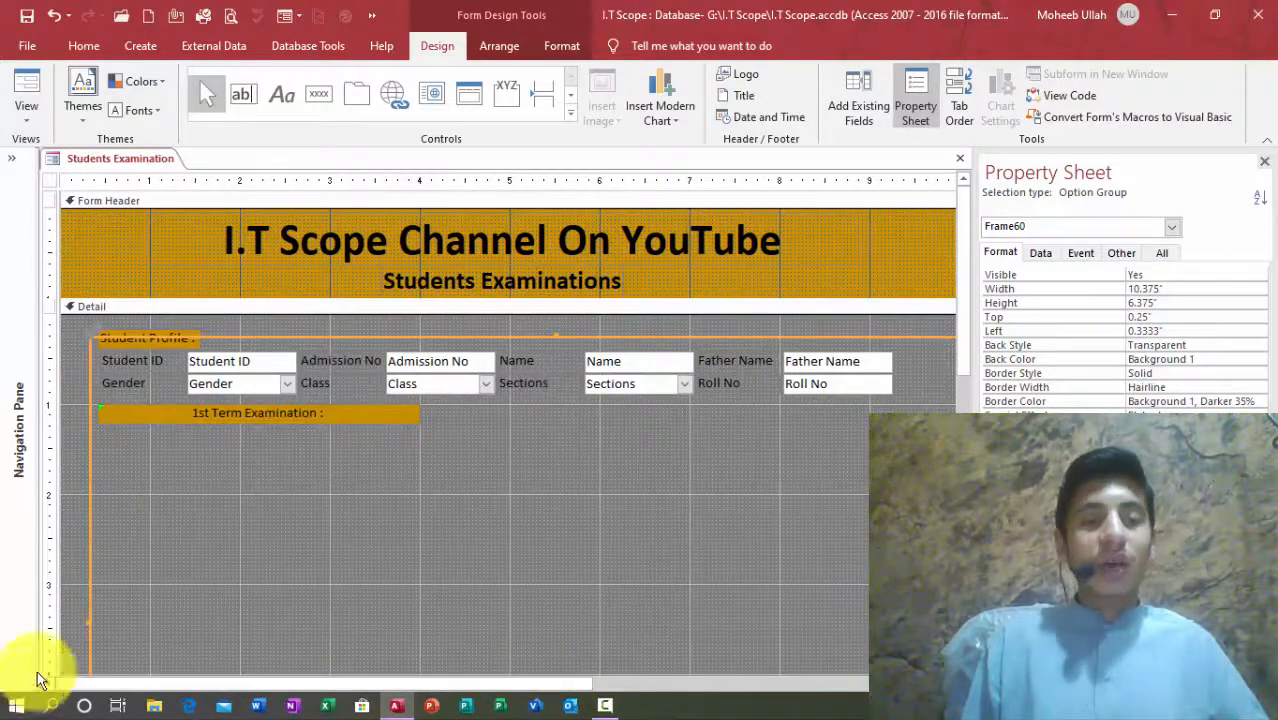
Step: Copy and paste the 1st Term Examination label
click(257, 508)
click(242, 419)
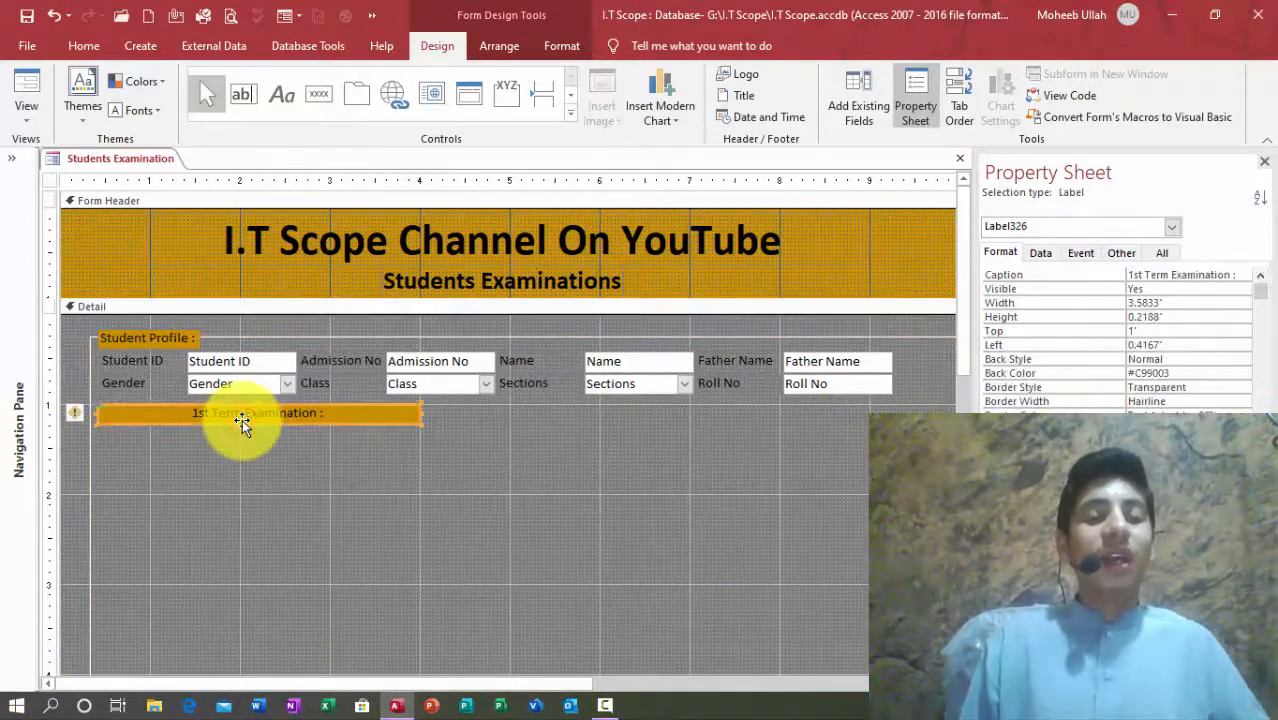
shift+click(171, 346)
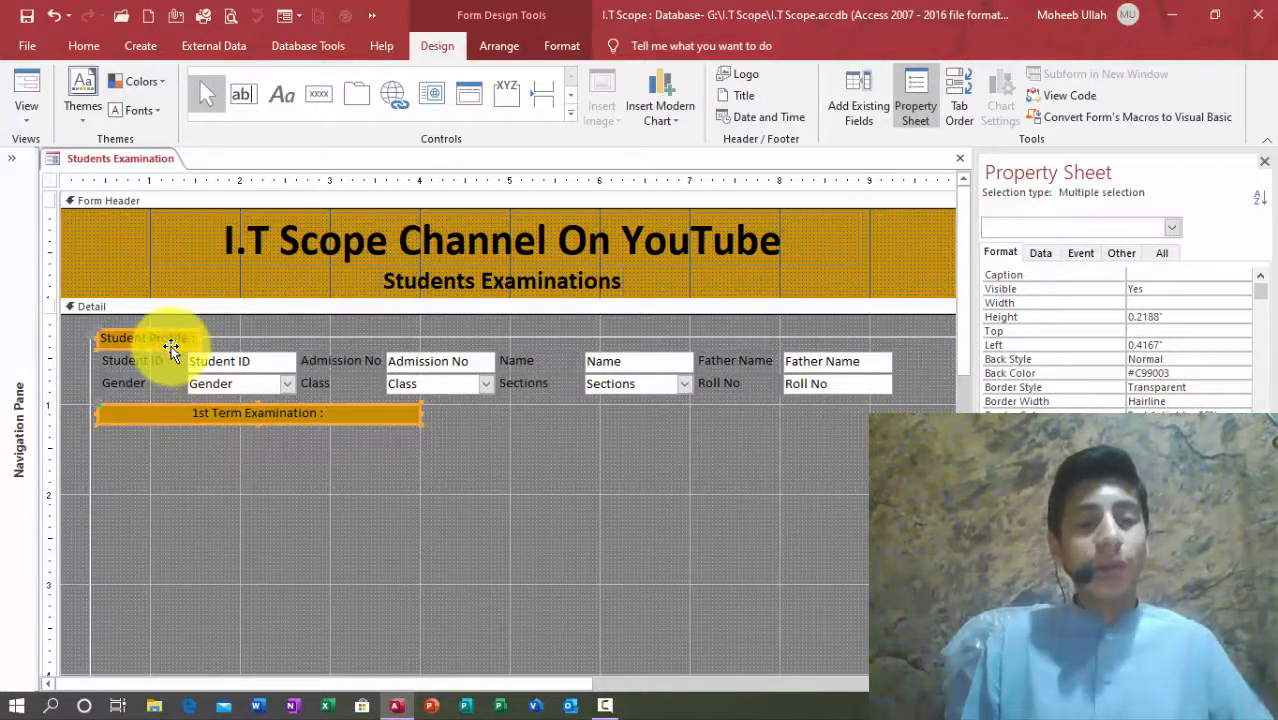
click(272, 511)
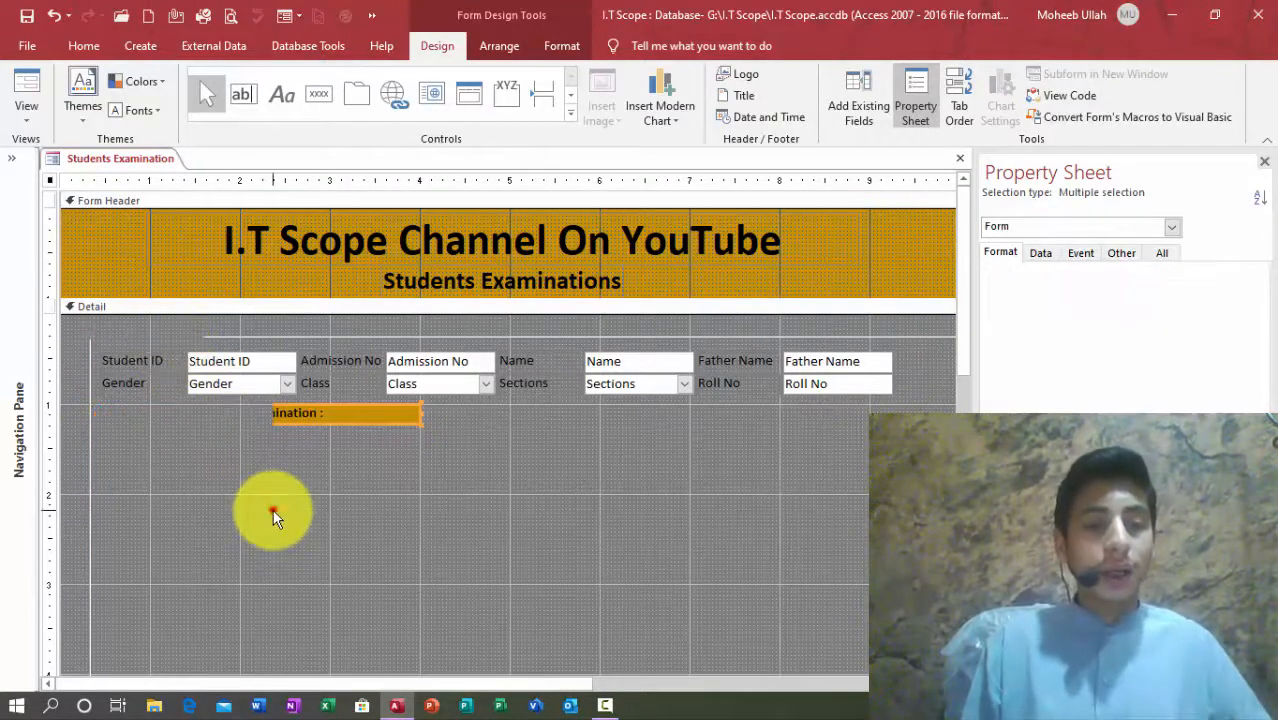
click(249, 412)
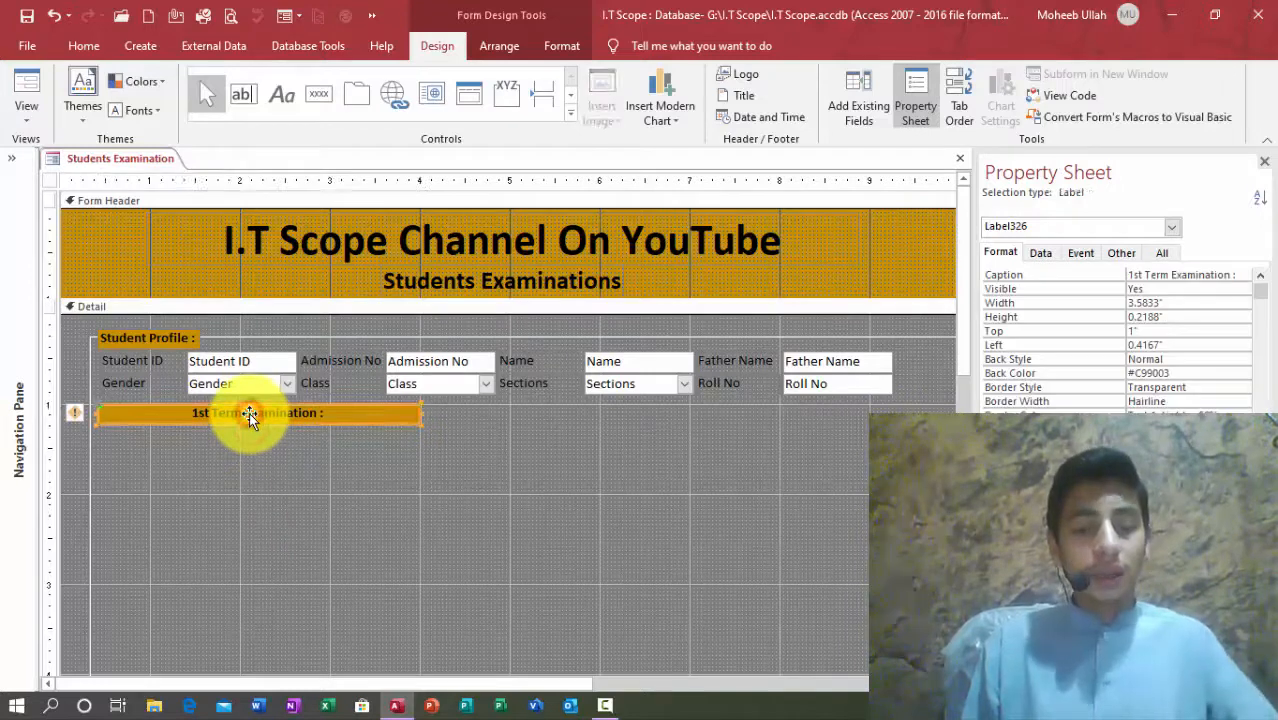
key(ctrl+c)
key(ctrl+v)
Step: Place the pasted label beside the first and retitle it '2nd Term Examination :'
drag(305, 433, 655, 410)
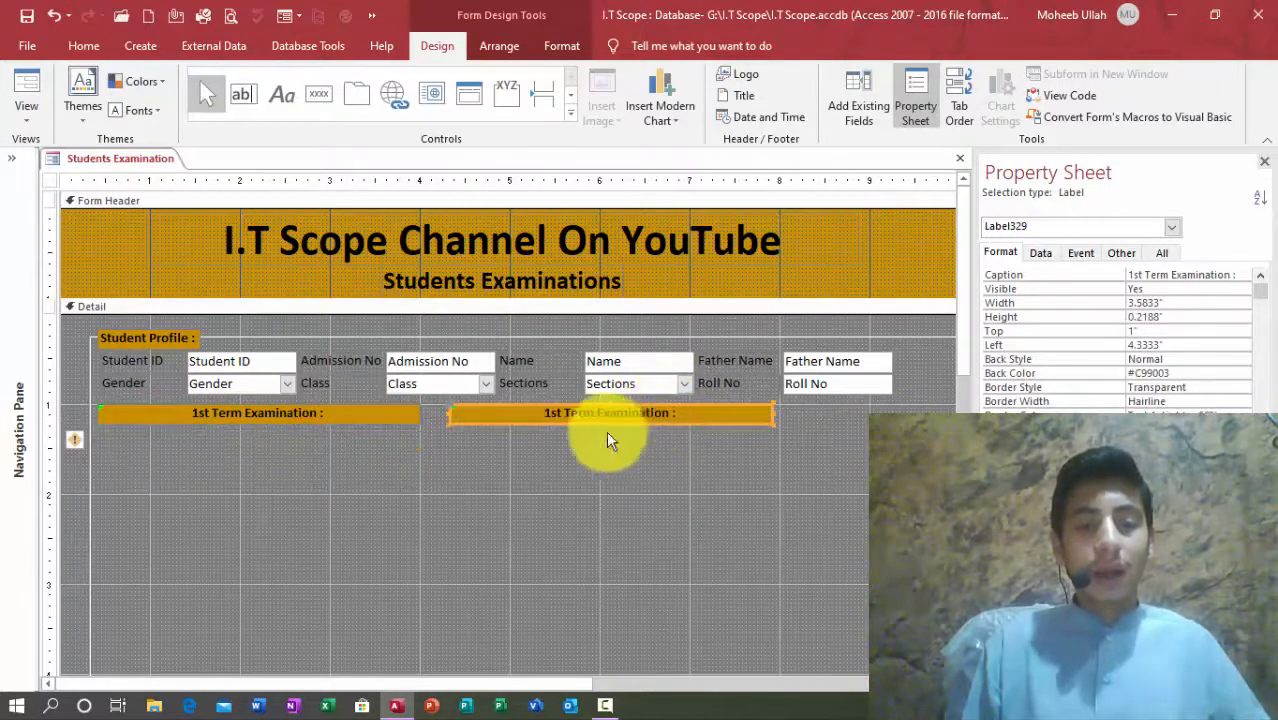
click(550, 415)
key(Delete)
key(Delete)
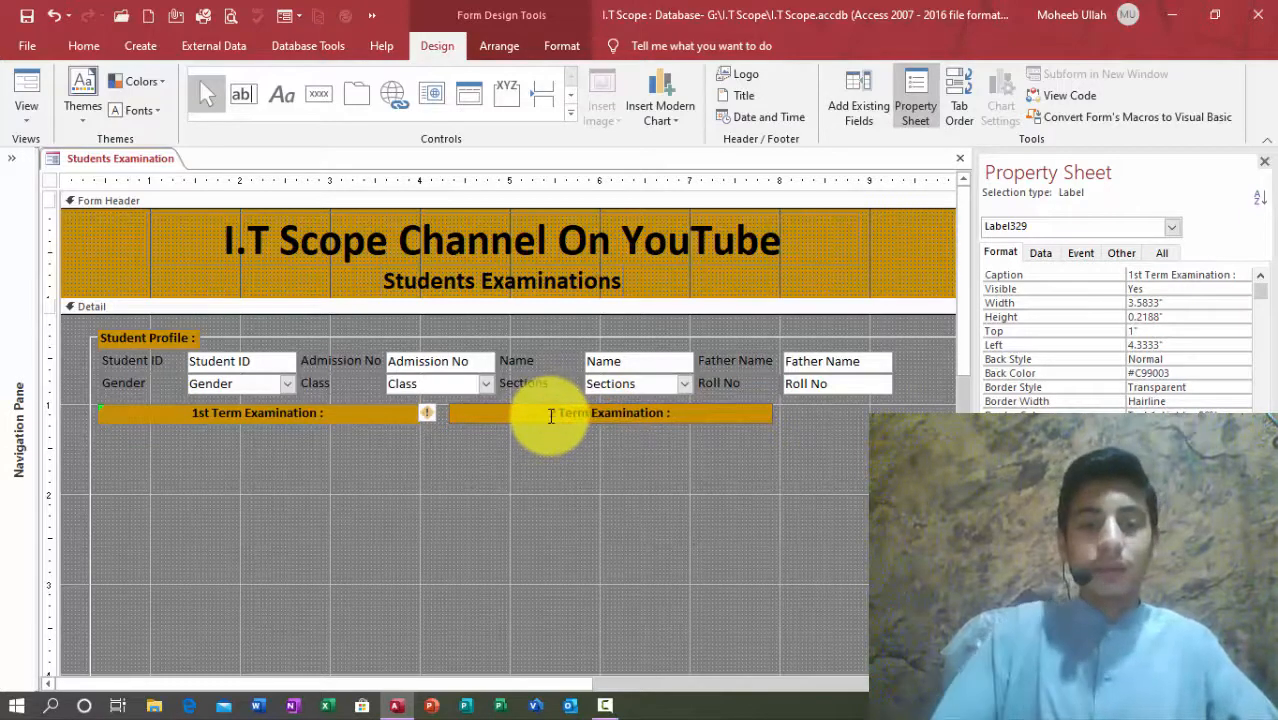
text(2nd)
key(Return)
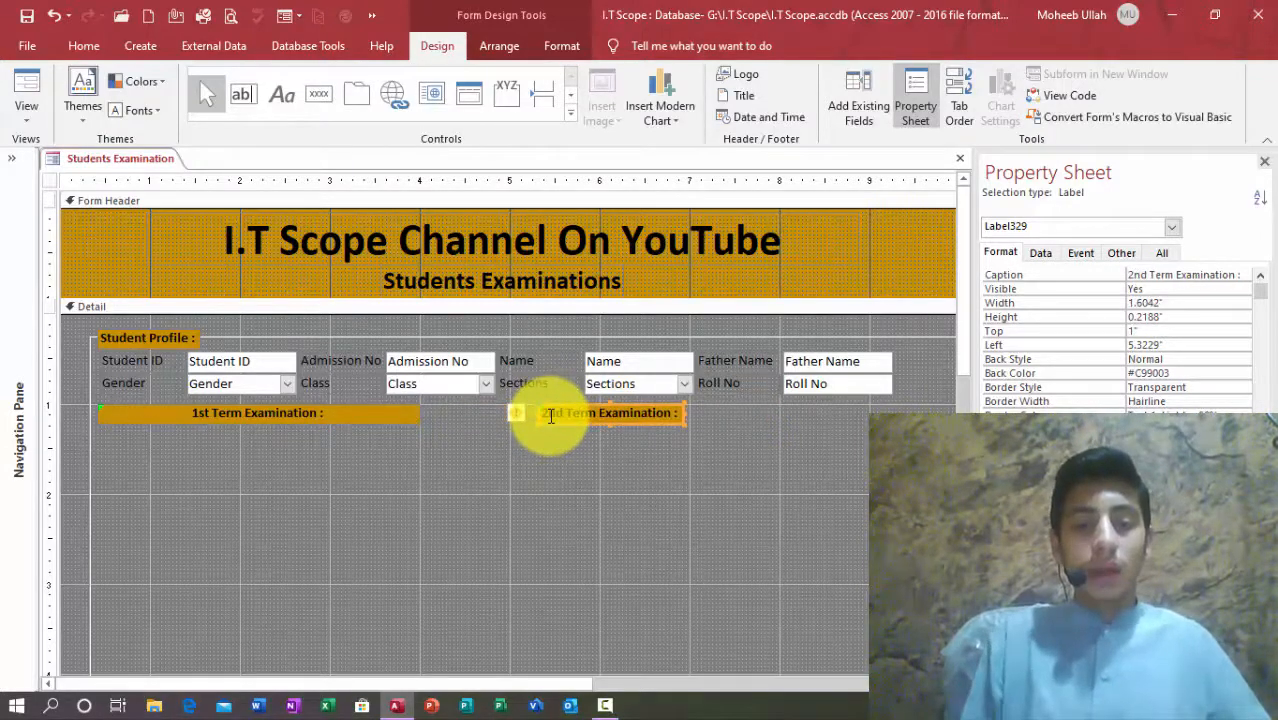
Step: Give the 2nd Term label a width of 3.5826 to match, and nudge it left
click(362, 412)
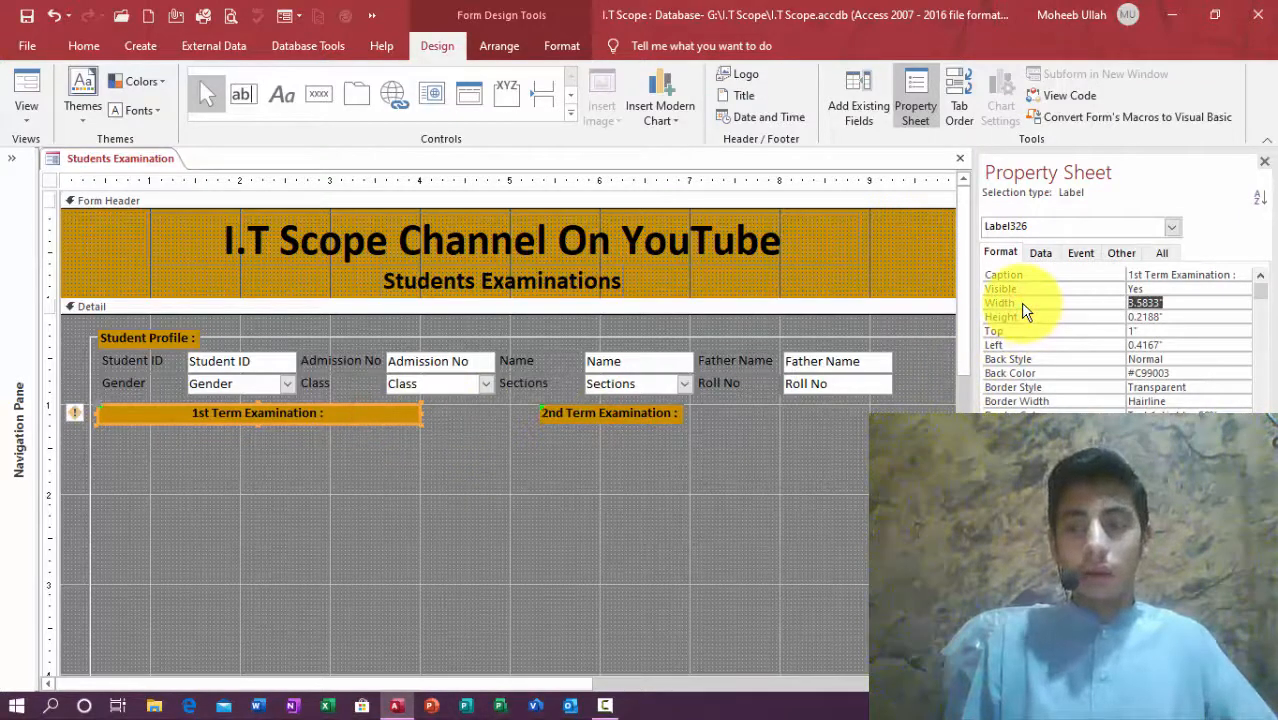
click(640, 412)
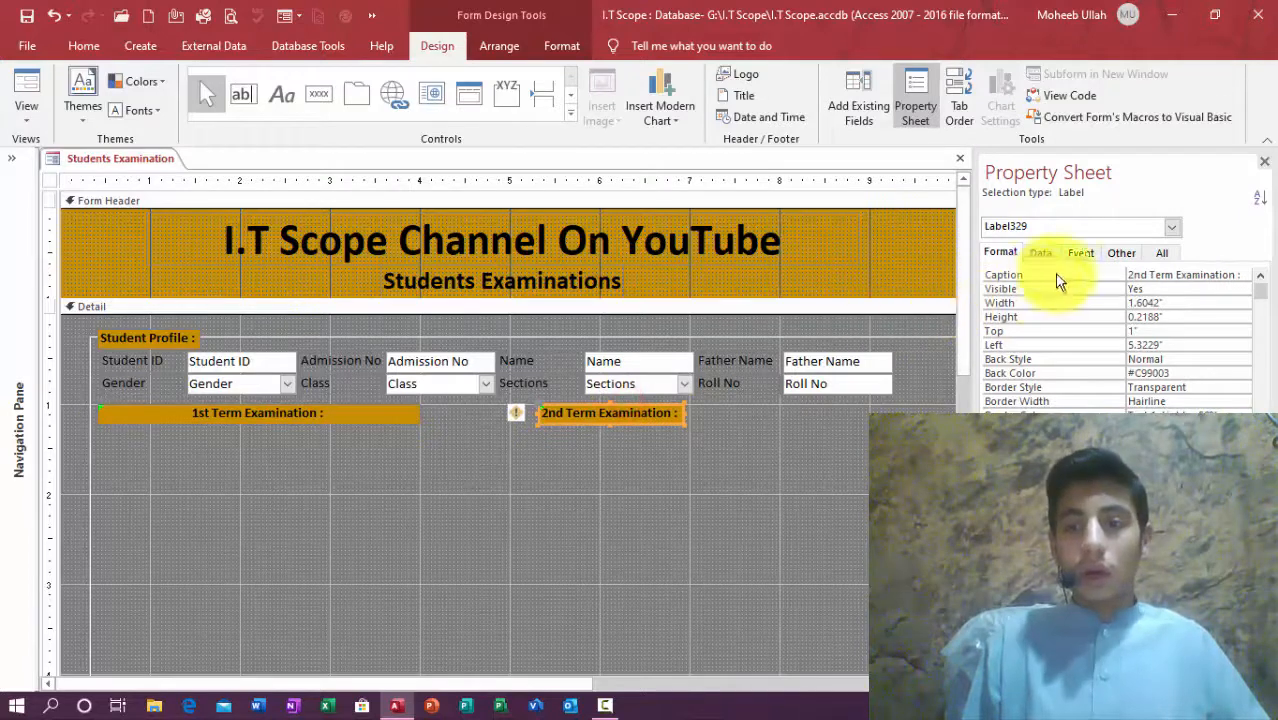
click(1020, 303)
text(3.5826)
key(Return)
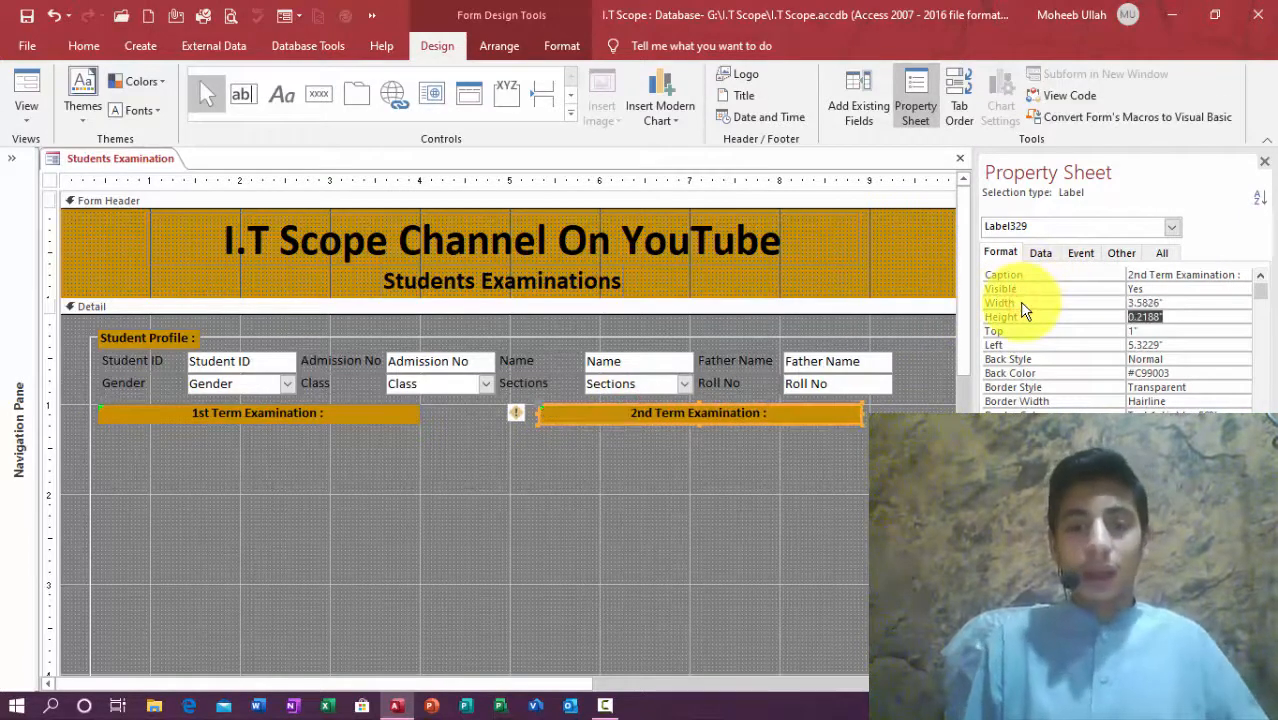
click(615, 432)
click(615, 416)
key(Left)
key(Left)
key(Left)
key(Left)
key(Left)
key(Left)
key(Left)
key(Left)
key(Left)
key(Left)
key(Left)
key(Left)
key(Left)
key(Left)
key(Left)
key(Left)
key(Left)
key(Left)
key(Left)
key(Left)
key(Left)
drag(440, 683, 596, 680)
key(Left)
key(Left)
key(Left)
key(Left)
key(Left)
key(Left)
key(Left)
key(Left)
key(Left)
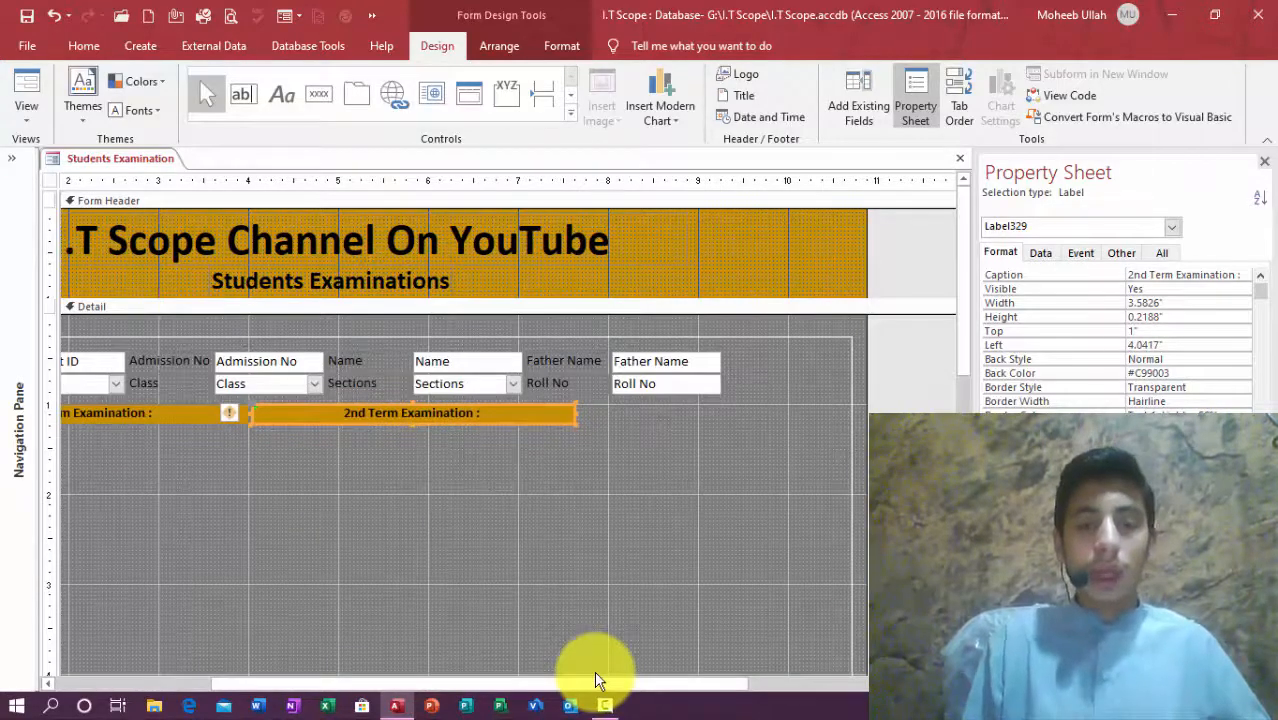
Step: Duplicate the 2nd Term label into the same row and tighten the 1st and 2nd labels together
key(ctrl+d)
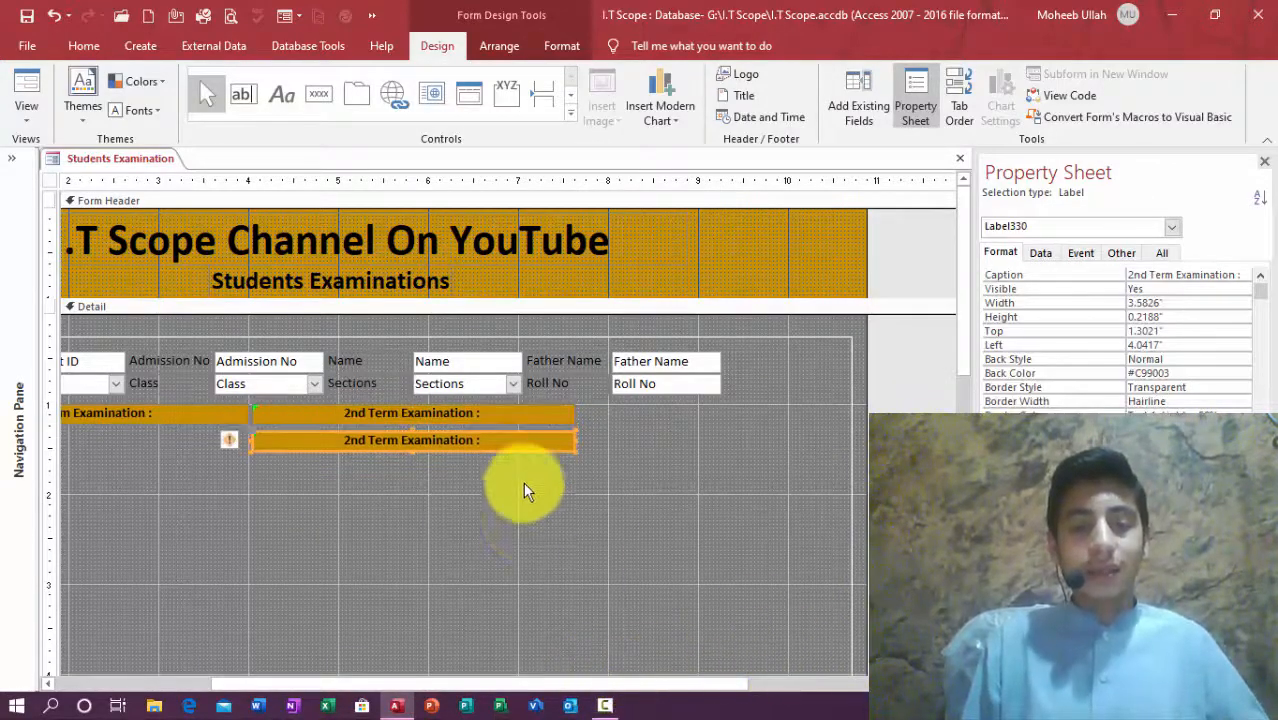
drag(536, 451, 802, 424)
drag(491, 684, 302, 642)
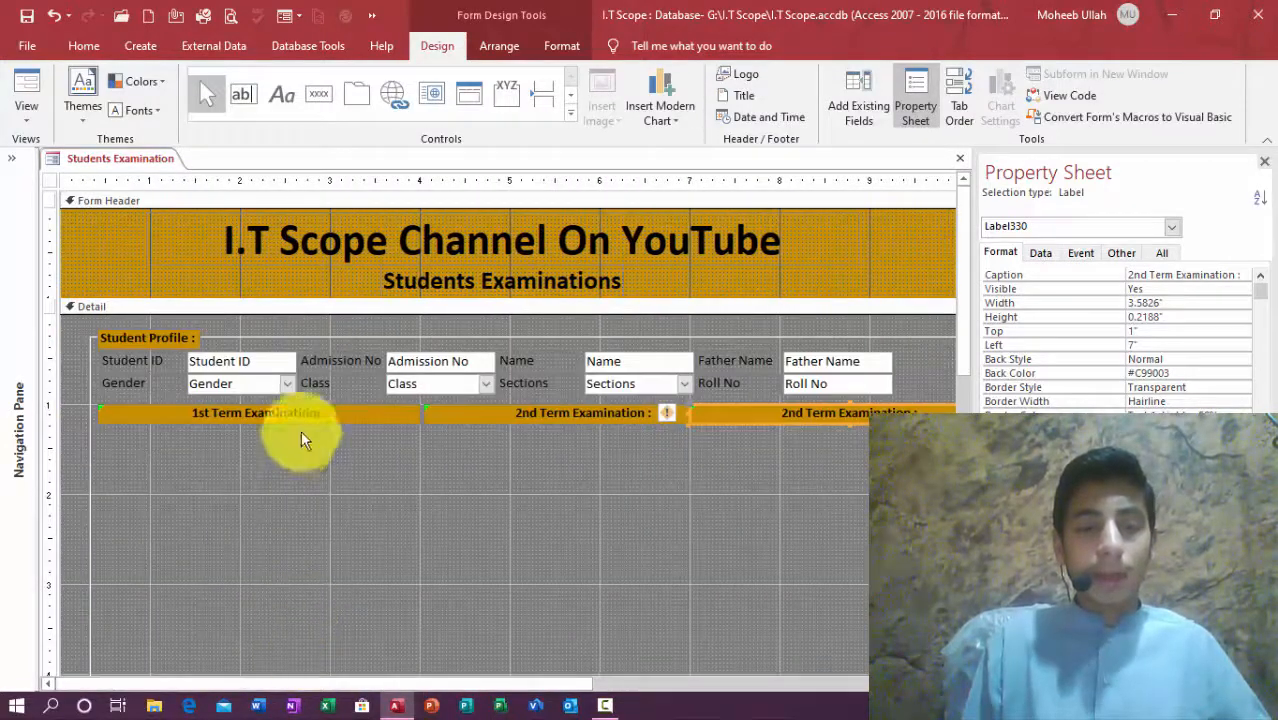
click(314, 412)
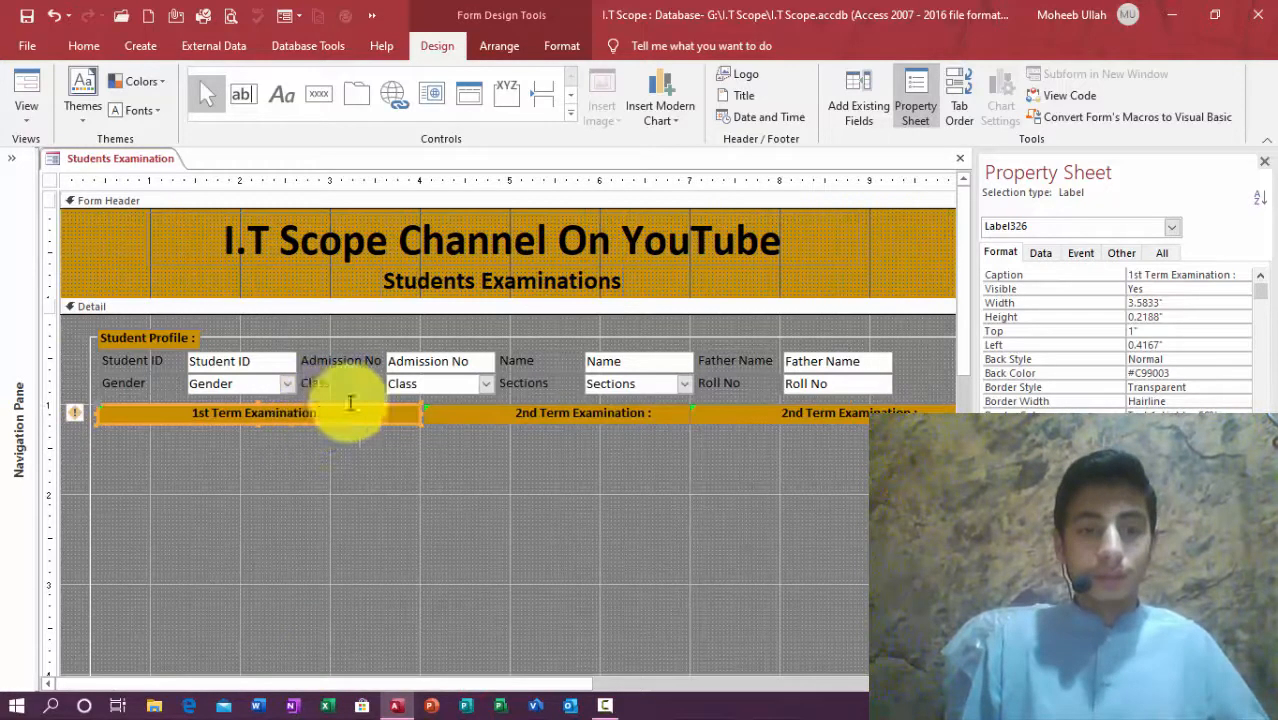
drag(420, 412, 420, 412)
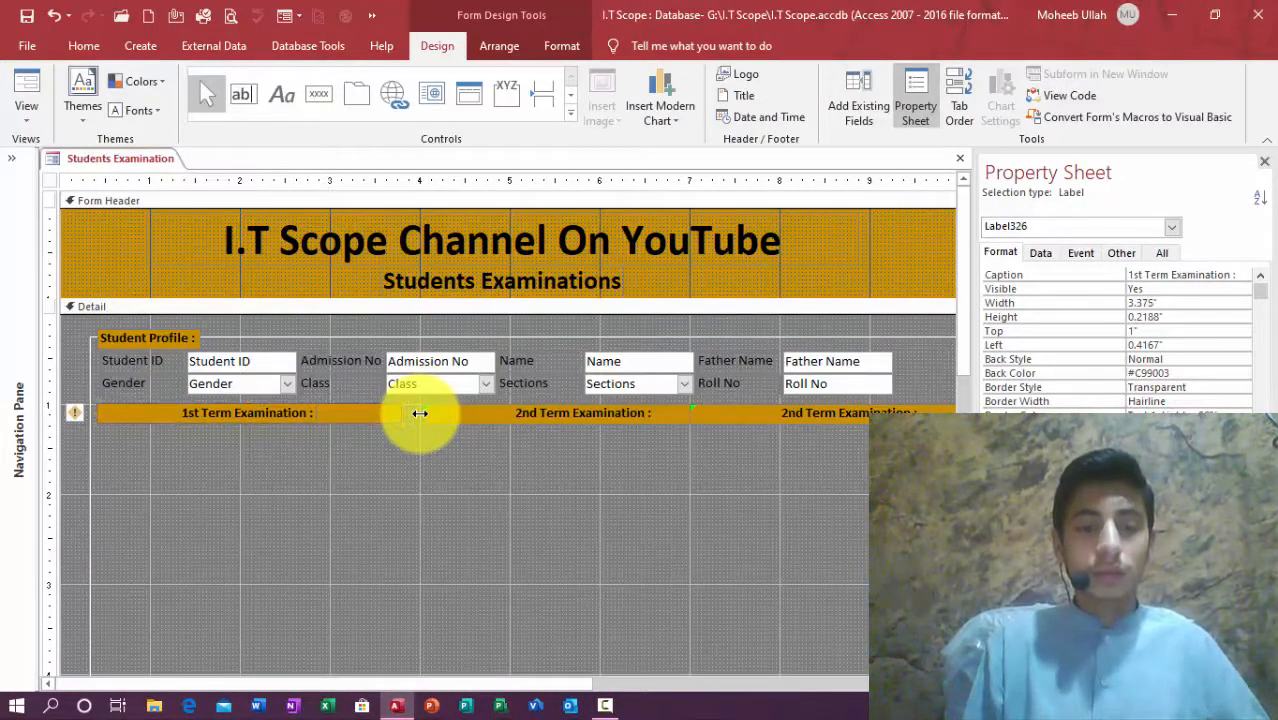
click(479, 416)
key(Left)
key(Left)
key(Left)
key(Left)
key(Left)
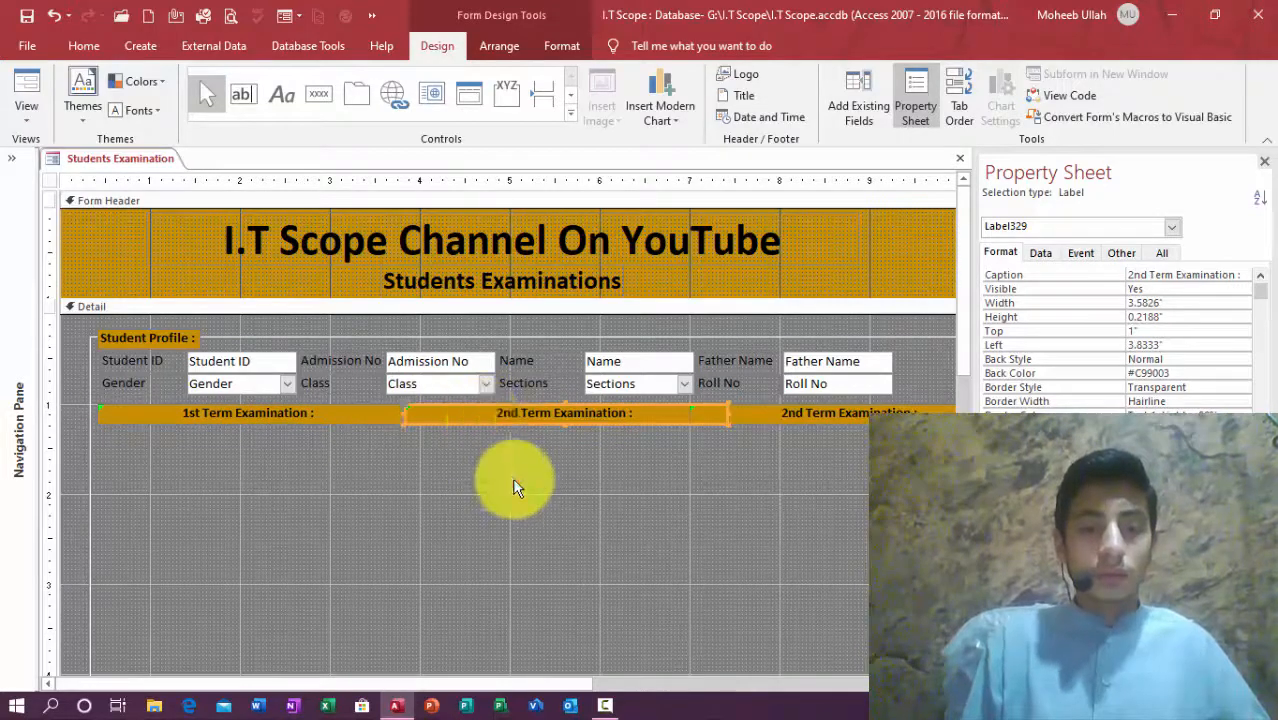
click(512, 477)
click(613, 416)
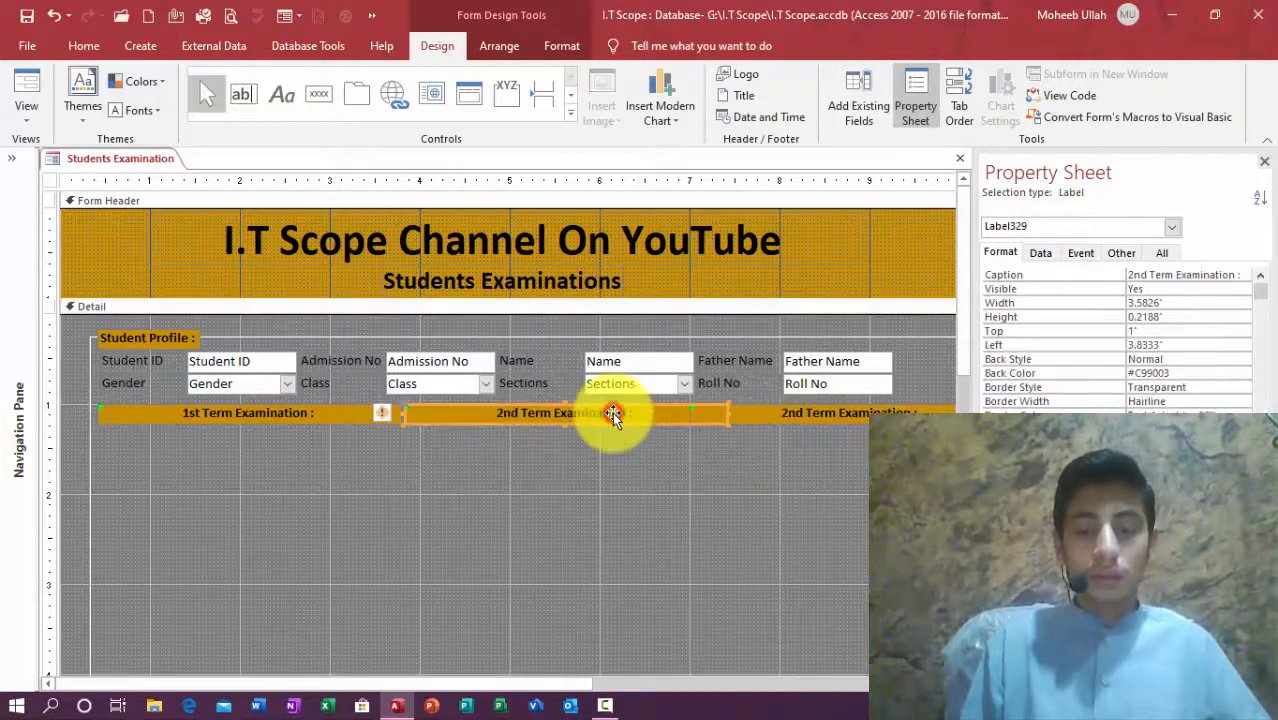
Step: Narrow the 2nd and third labels and nudge the third one right
key(shift+Left)
key(shift+Left)
key(shift+Left)
key(shift+Left)
key(shift+Left)
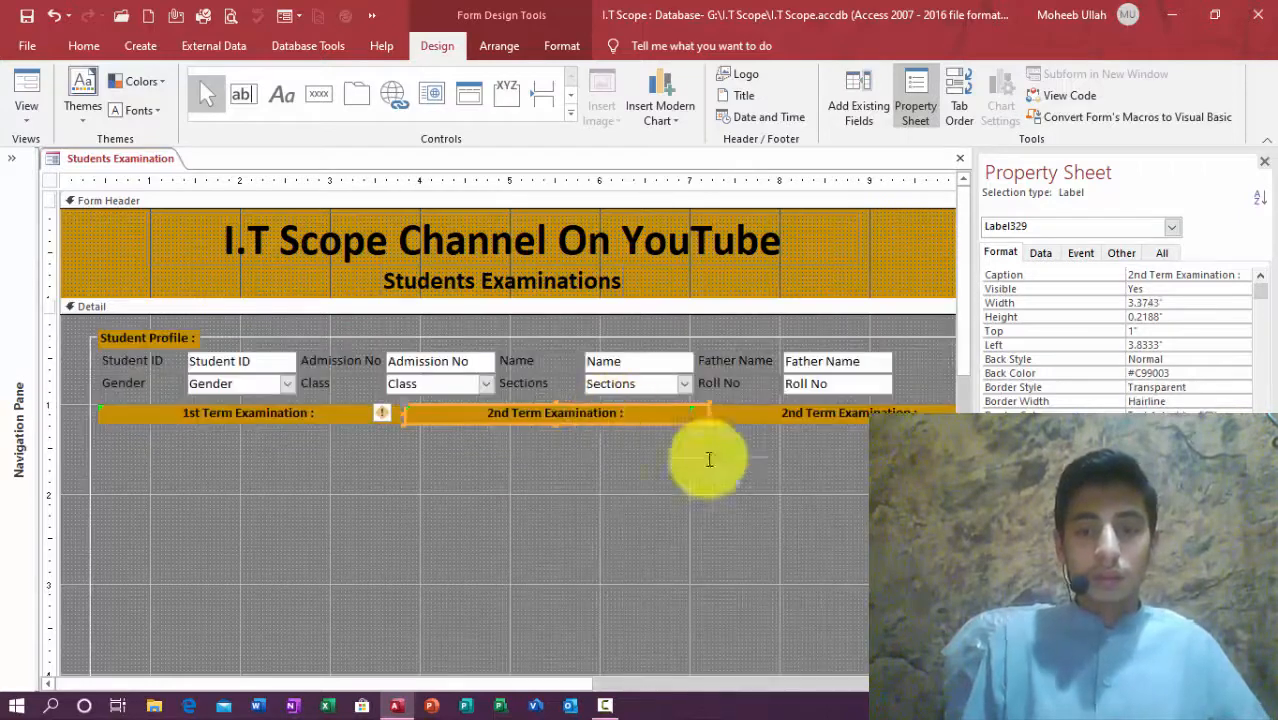
click(798, 513)
click(702, 412)
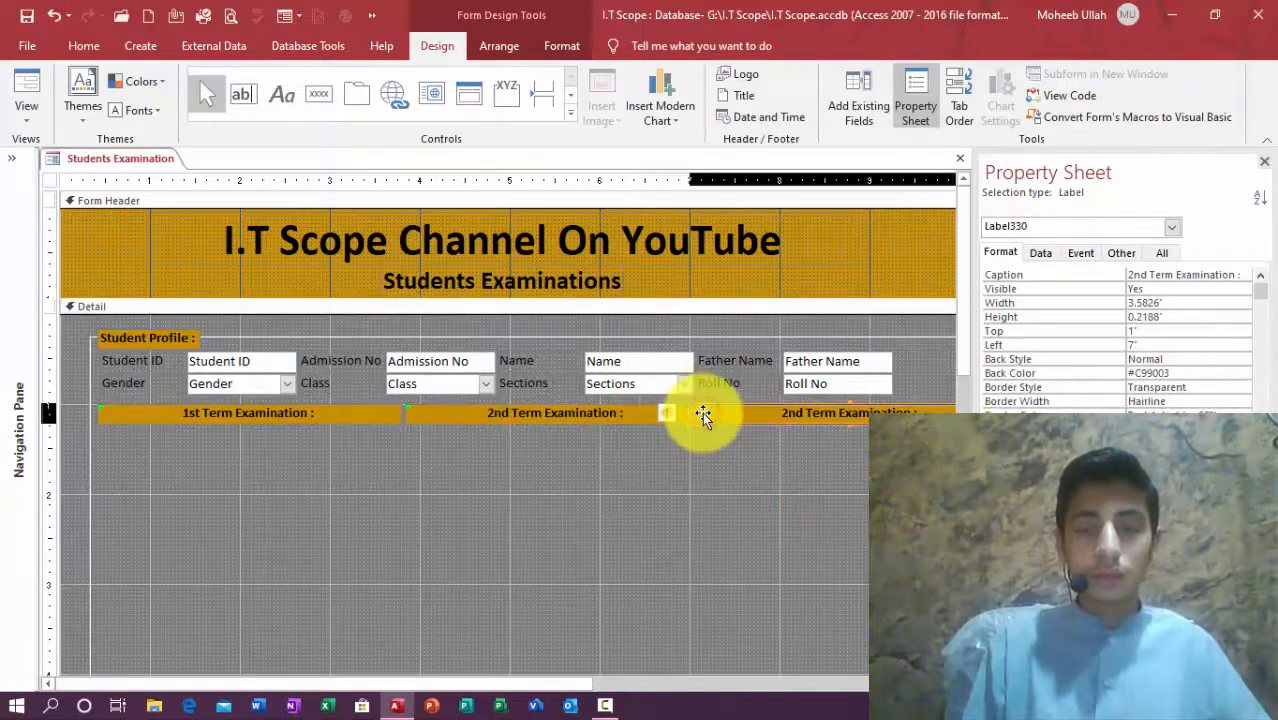
key(shift+Left)
key(shift+Left)
key(shift+Left)
drag(402, 679, 571, 684)
key(Right)
key(Right)
key(Right)
key(Right)
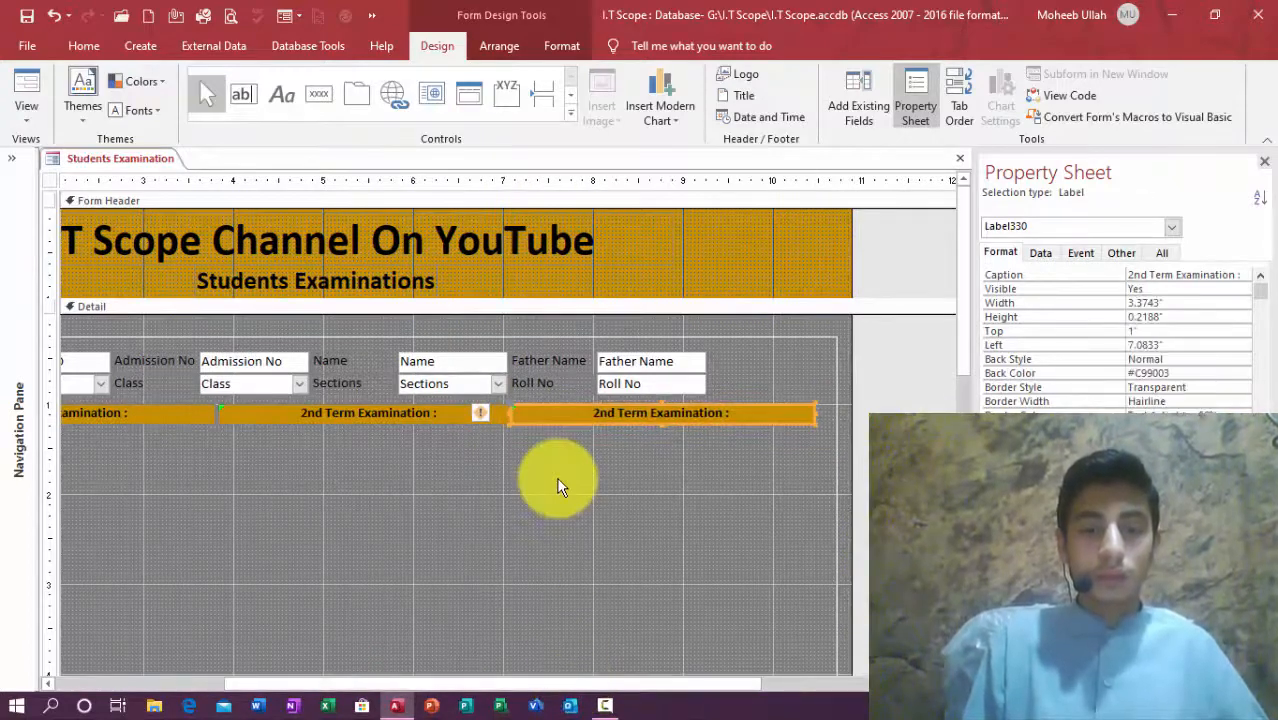
key(Right)
key(Right)
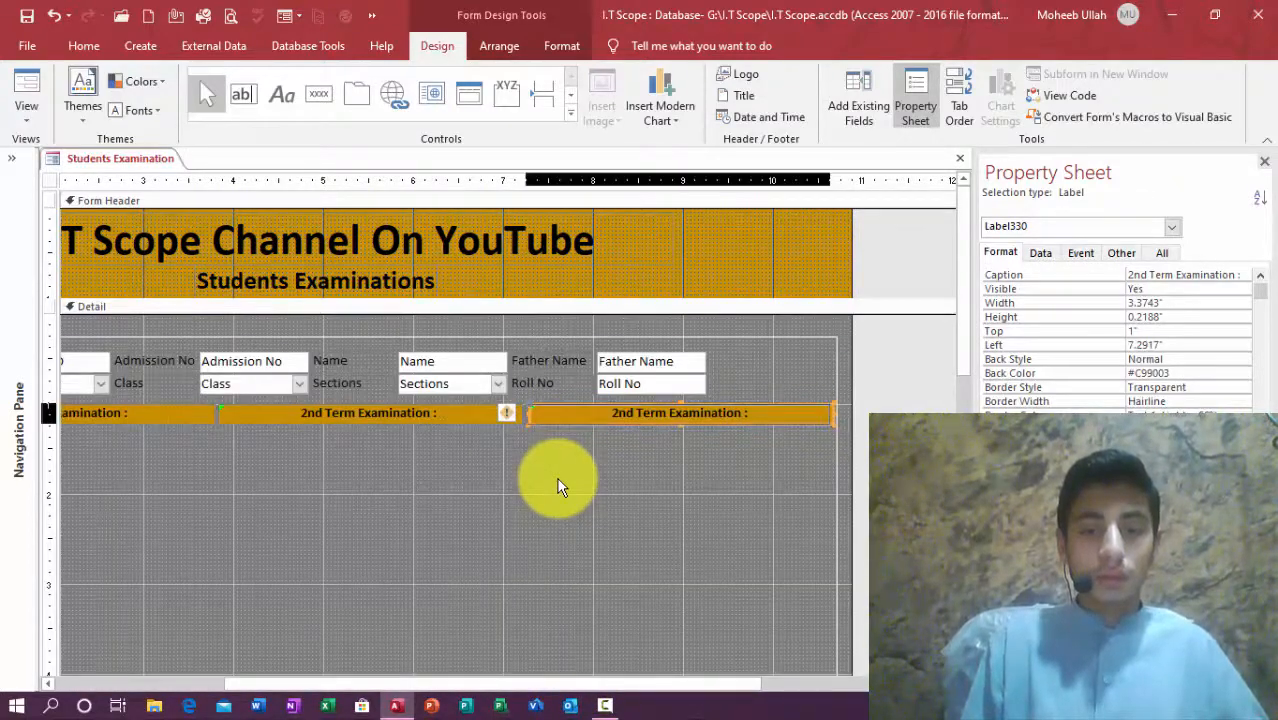
click(557, 487)
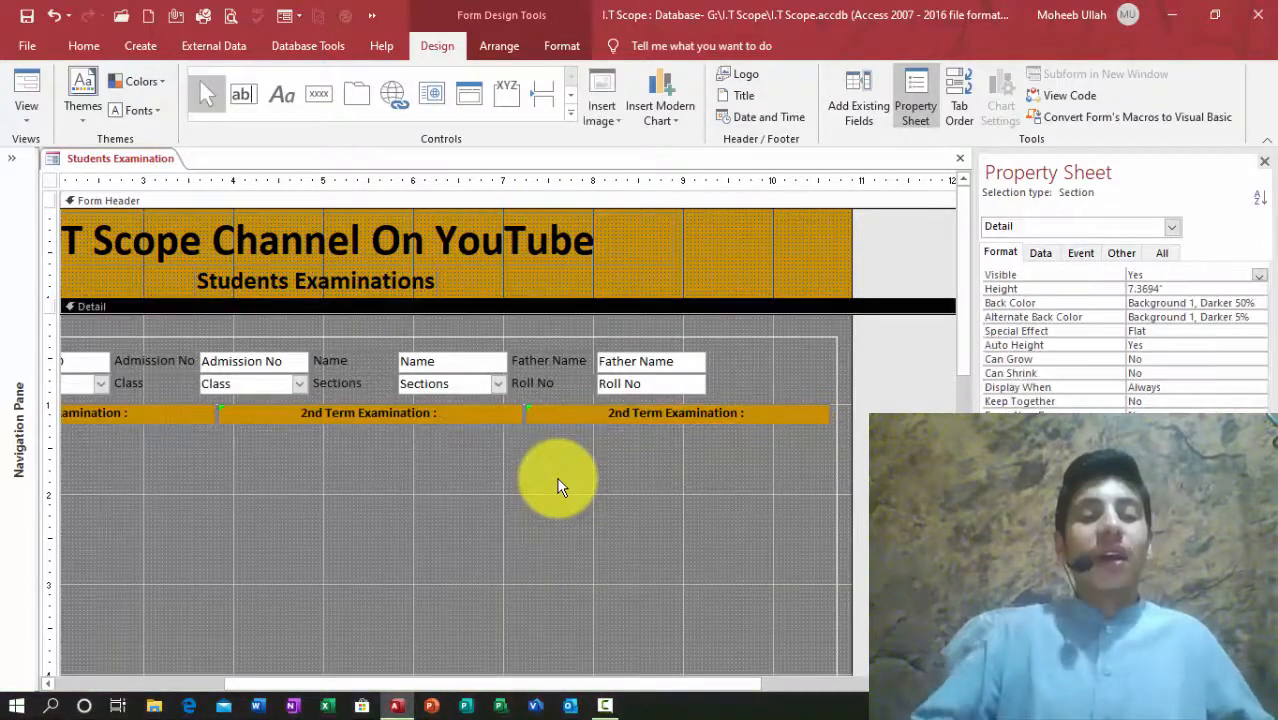
click(598, 420)
Step: Retitle the third label '3rd Term Examination :', stretch it, and close the Property Sheet
click(614, 412)
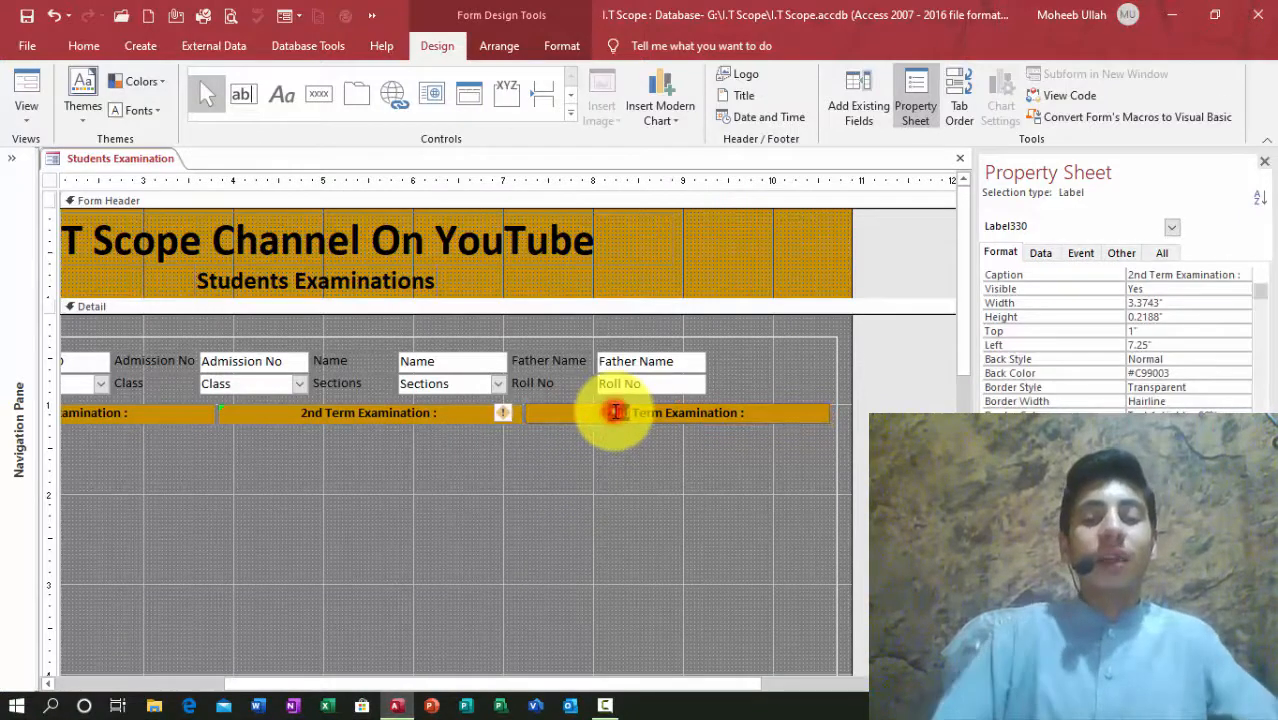
key(Delete)
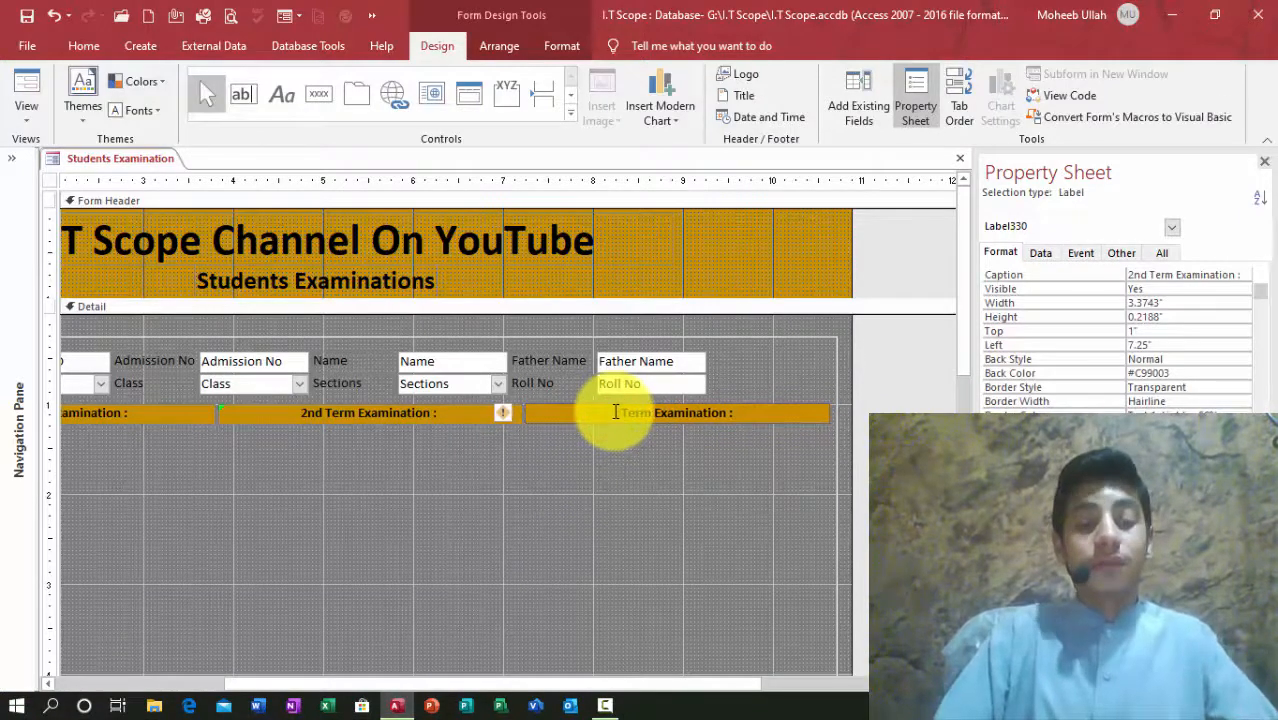
text(3rd)
key(Return)
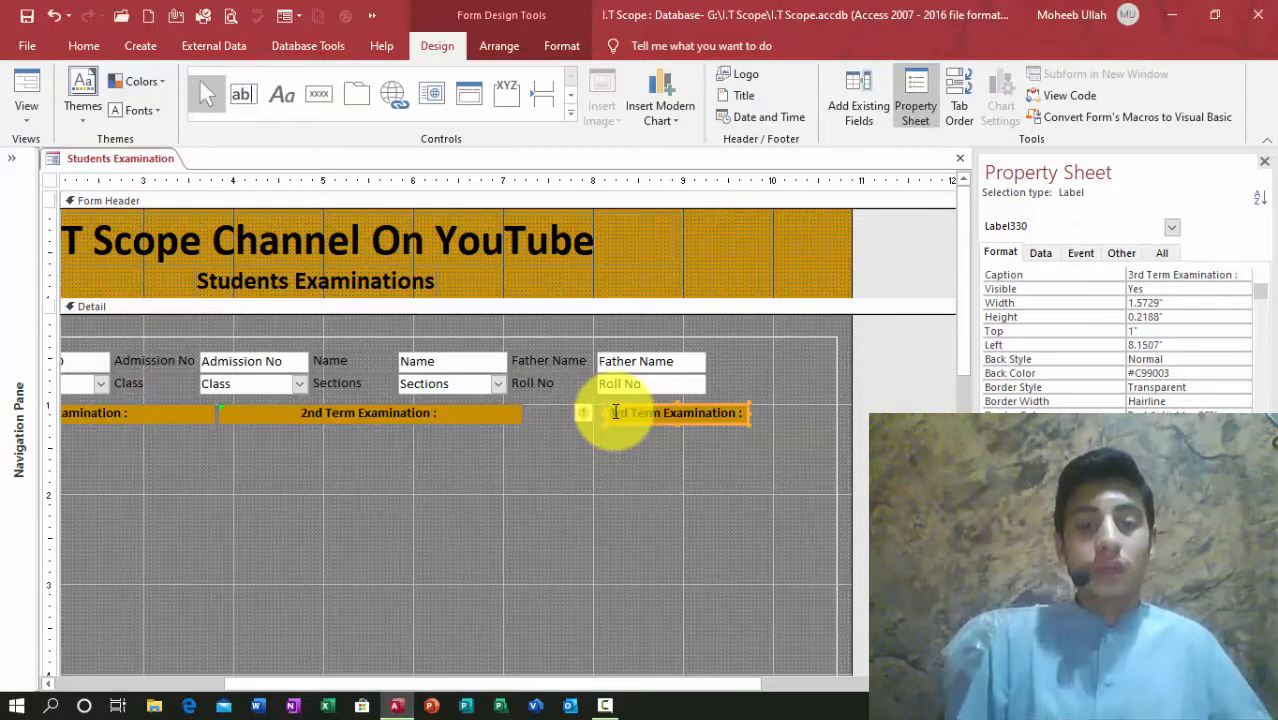
drag(604, 420, 525, 419)
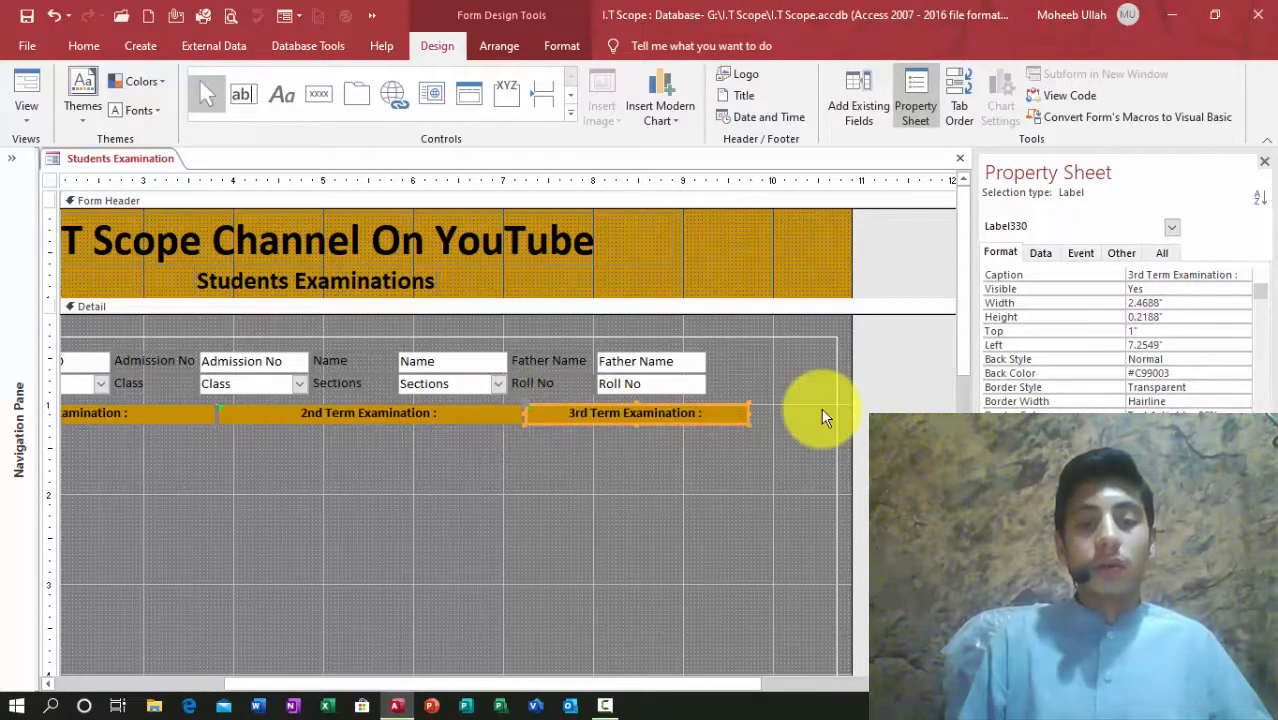
drag(746, 413, 827, 420)
click(766, 456)
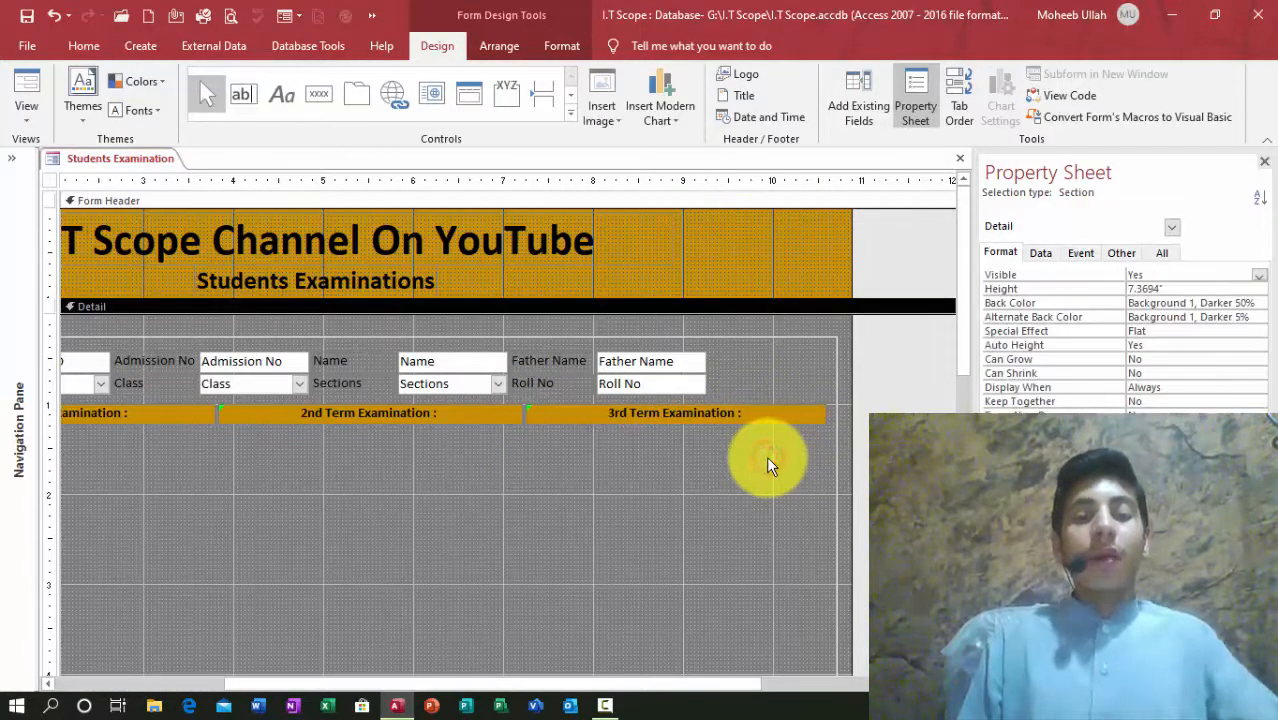
click(1264, 161)
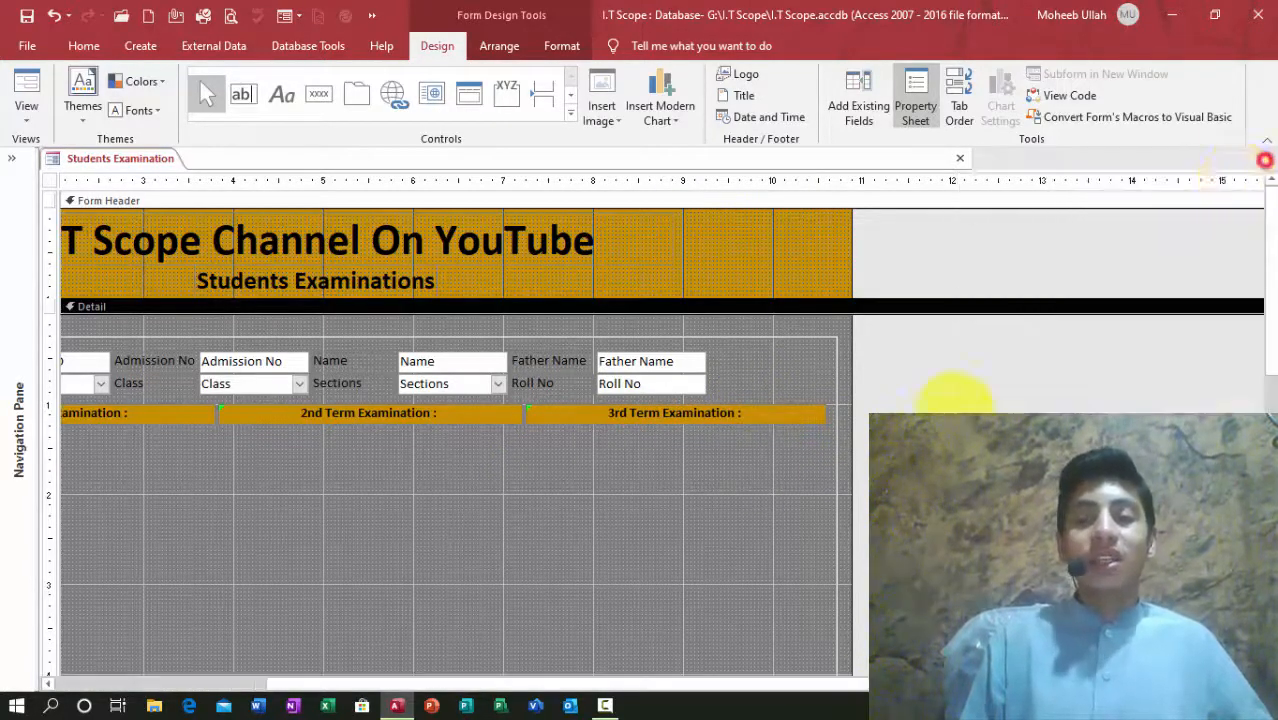
drag(850, 680, 399, 688)
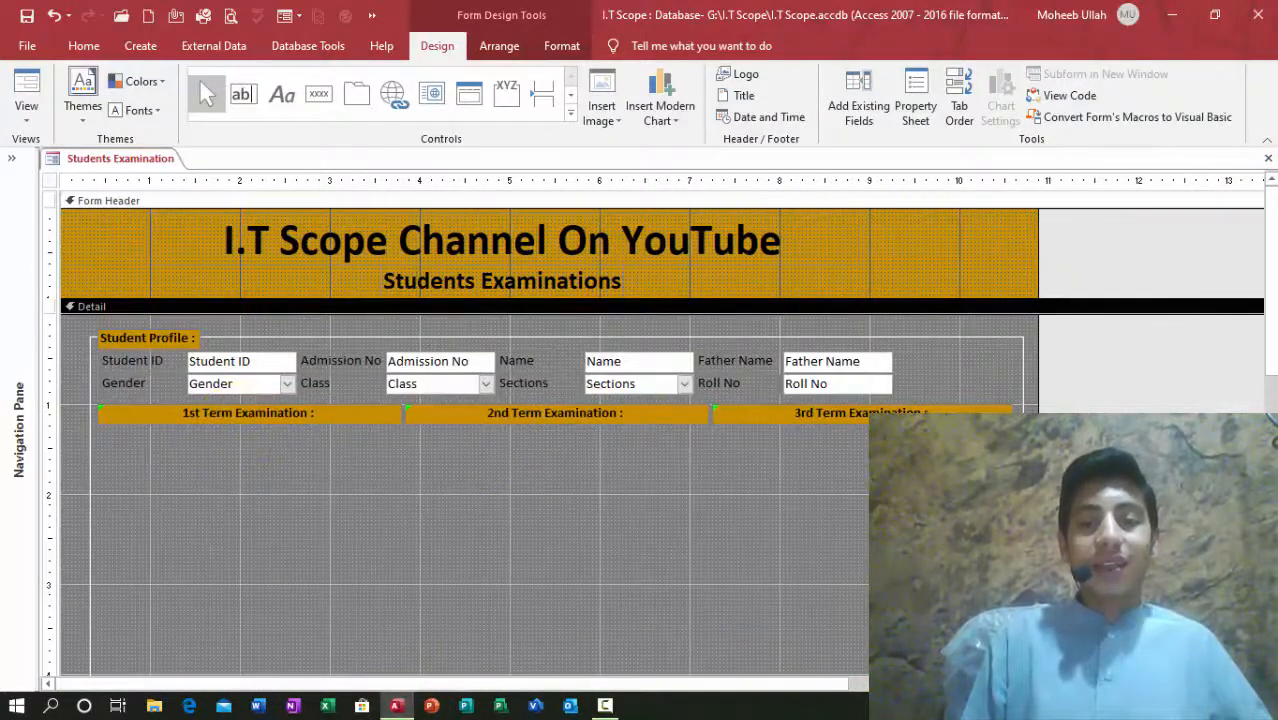
Step: Paste a copy of the Gender label and combo box beneath the 1st Term Examination heading
double_click(209, 393)
key(ctrl+v)
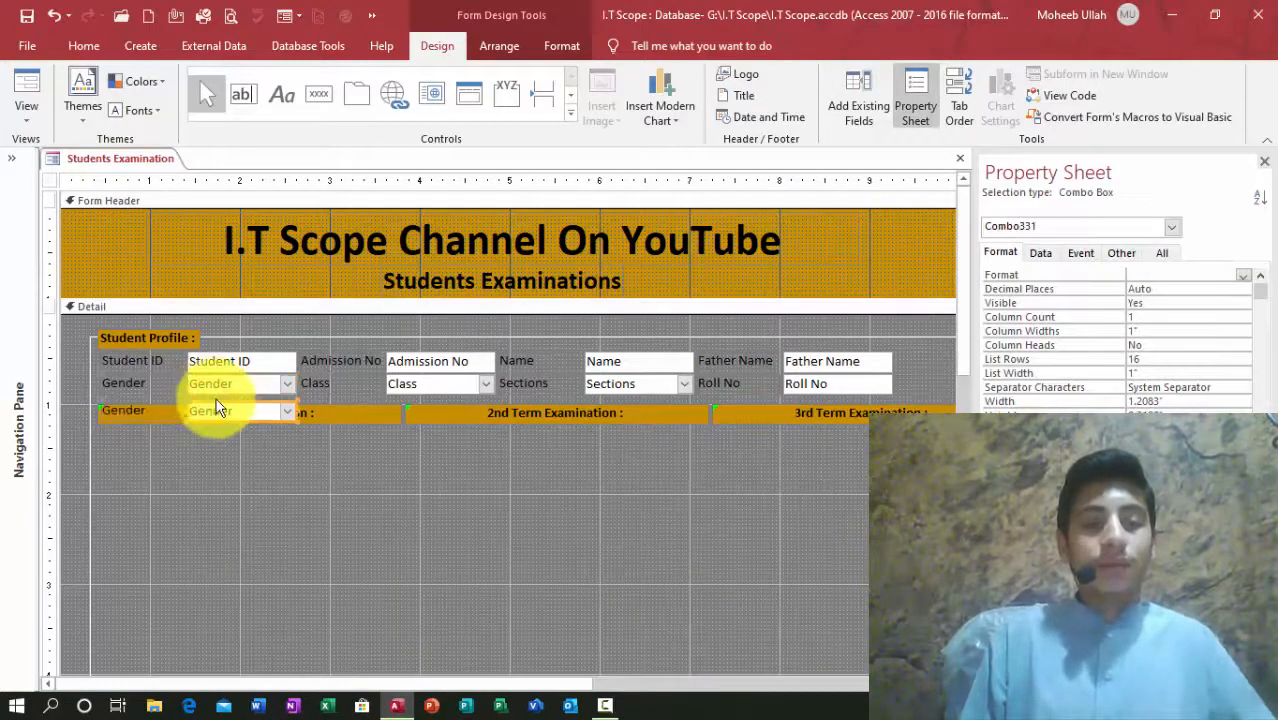
drag(260, 426, 292, 458)
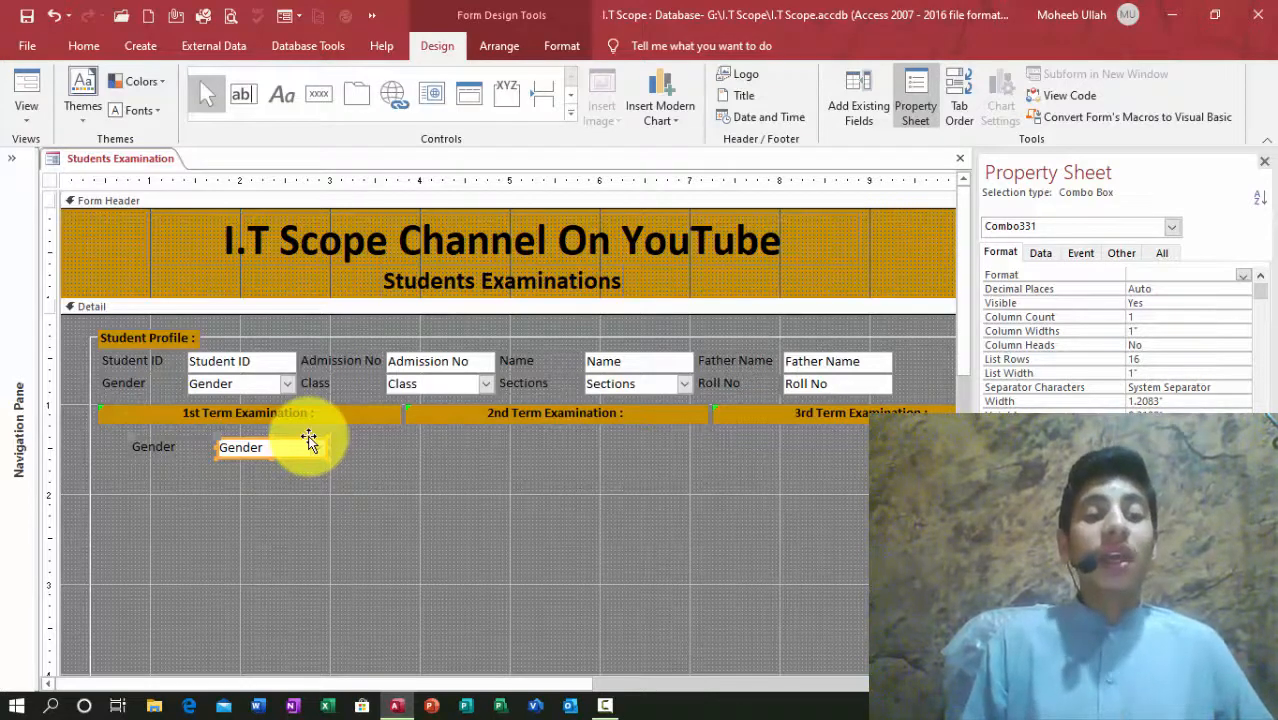
Step: Show the field list and group the copied Gender pair into a Stacked layout
click(855, 100)
drag(1258, 323, 1272, 238)
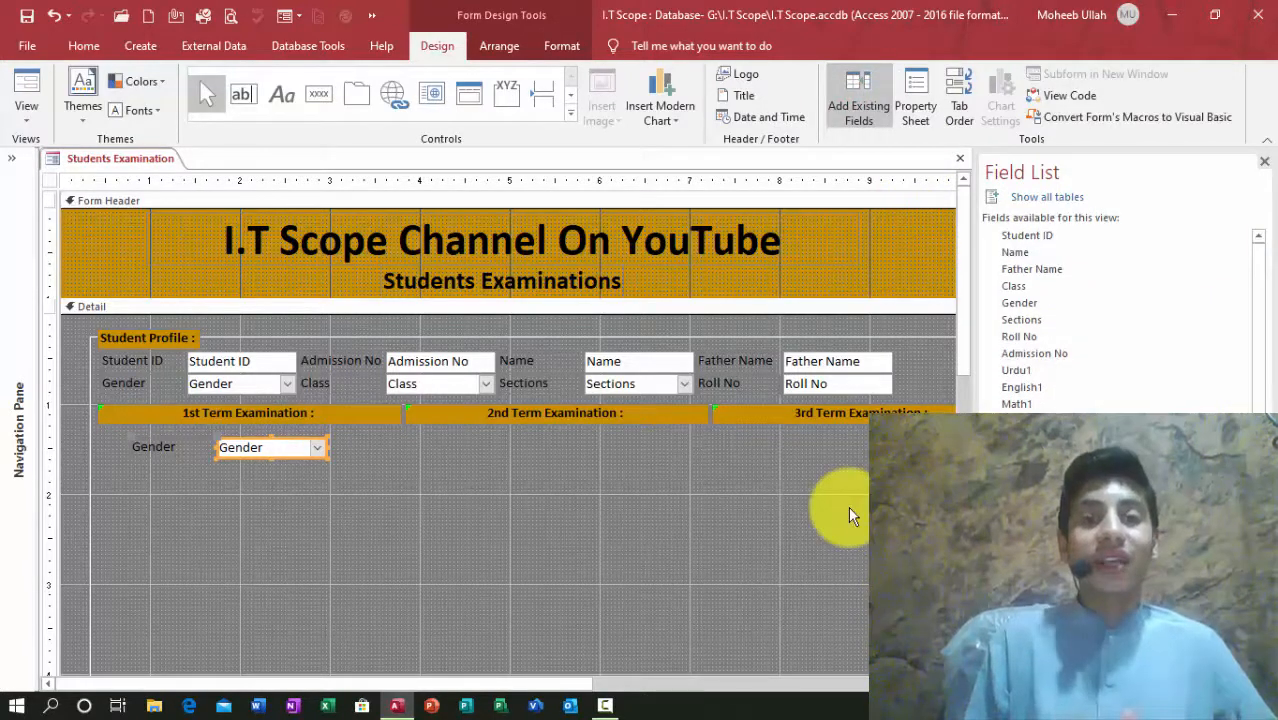
right_click(279, 452)
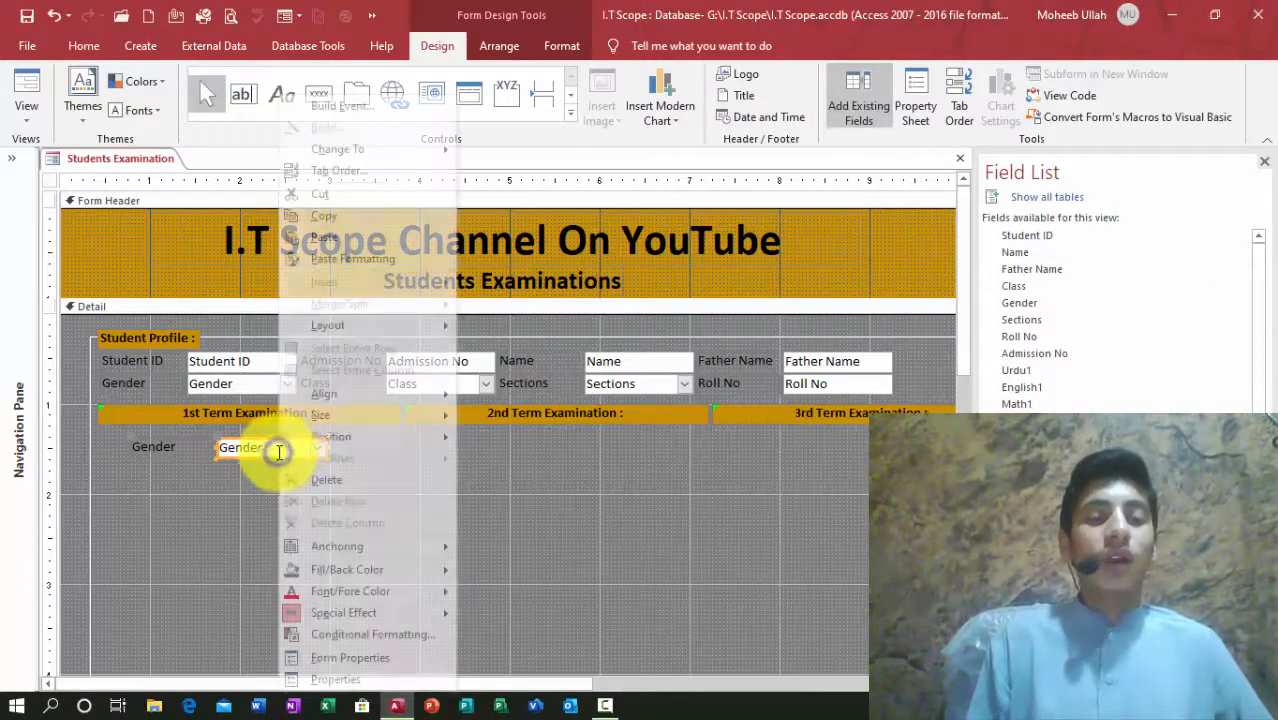
mouse_move(397, 323)
click(502, 354)
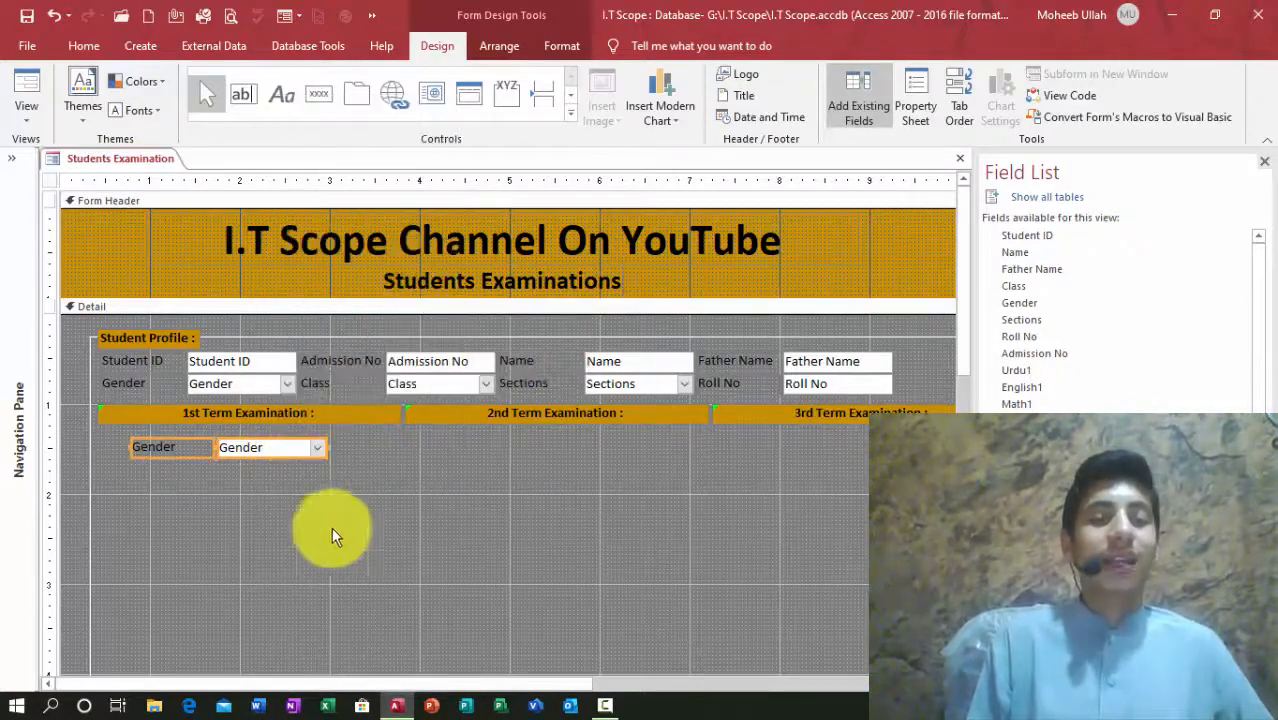
Step: Nudge the Gender layout left to align with the fields above
click(178, 515)
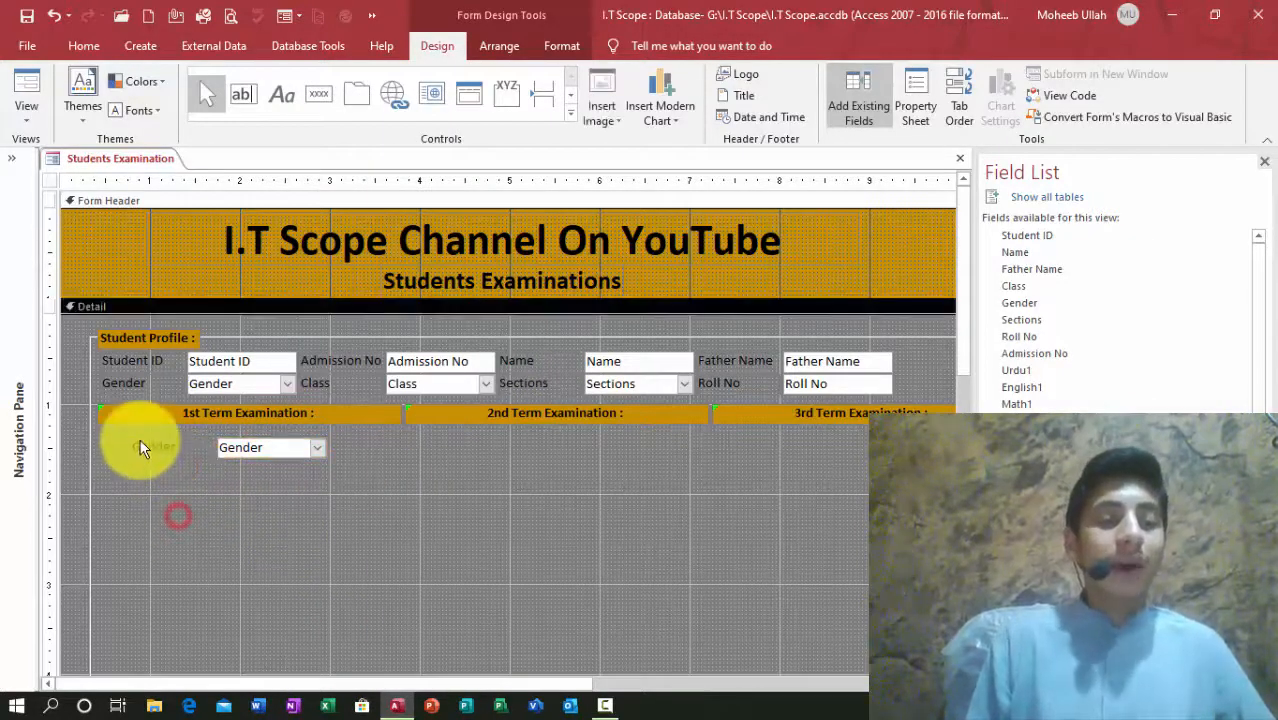
click(141, 442)
click(117, 434)
key(Left)
key(Left)
key(Left)
key(Left)
key(Left)
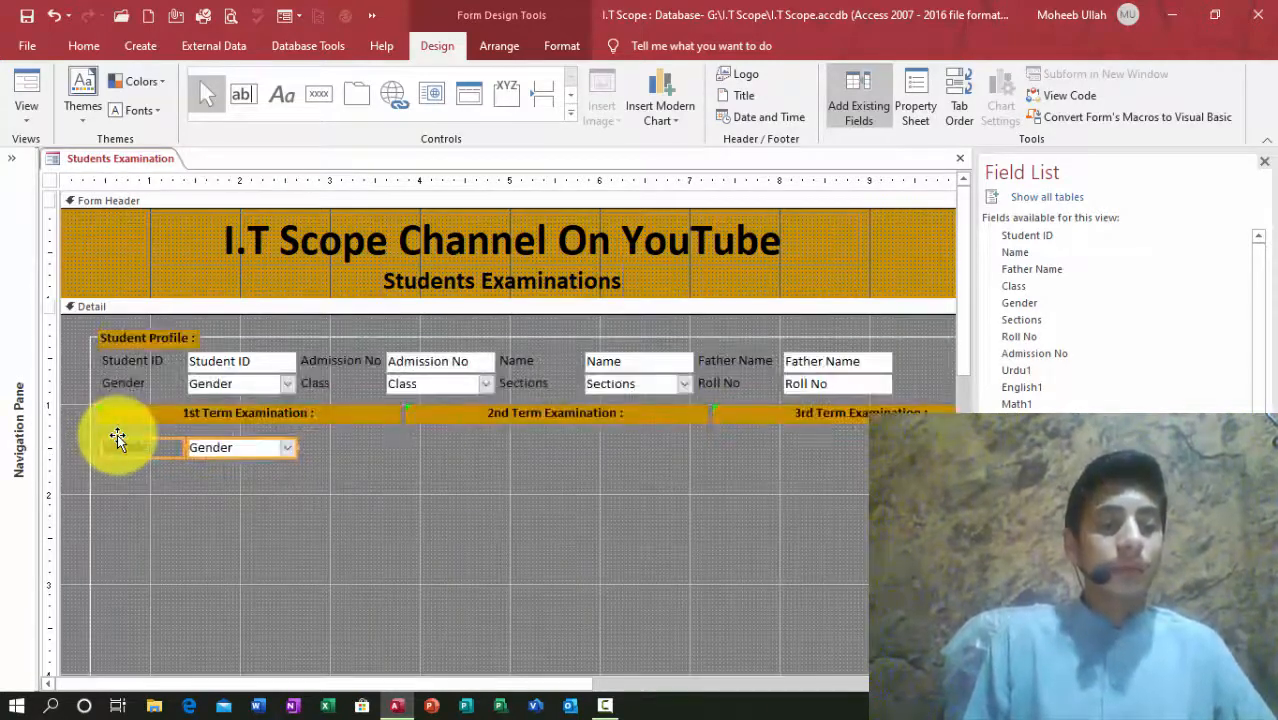
click(247, 508)
Step: Widen the copied Gender combo box, then drag the Urdu1 field onto the form
click(257, 446)
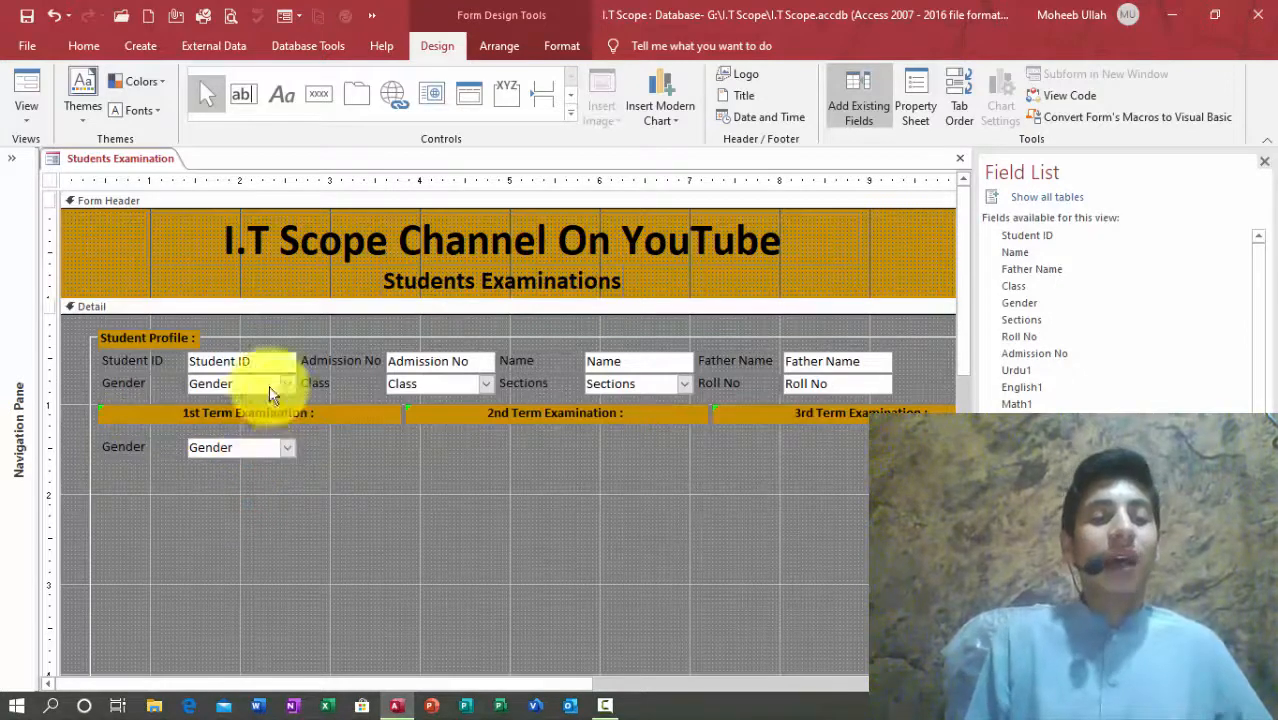
click(348, 463)
click(265, 458)
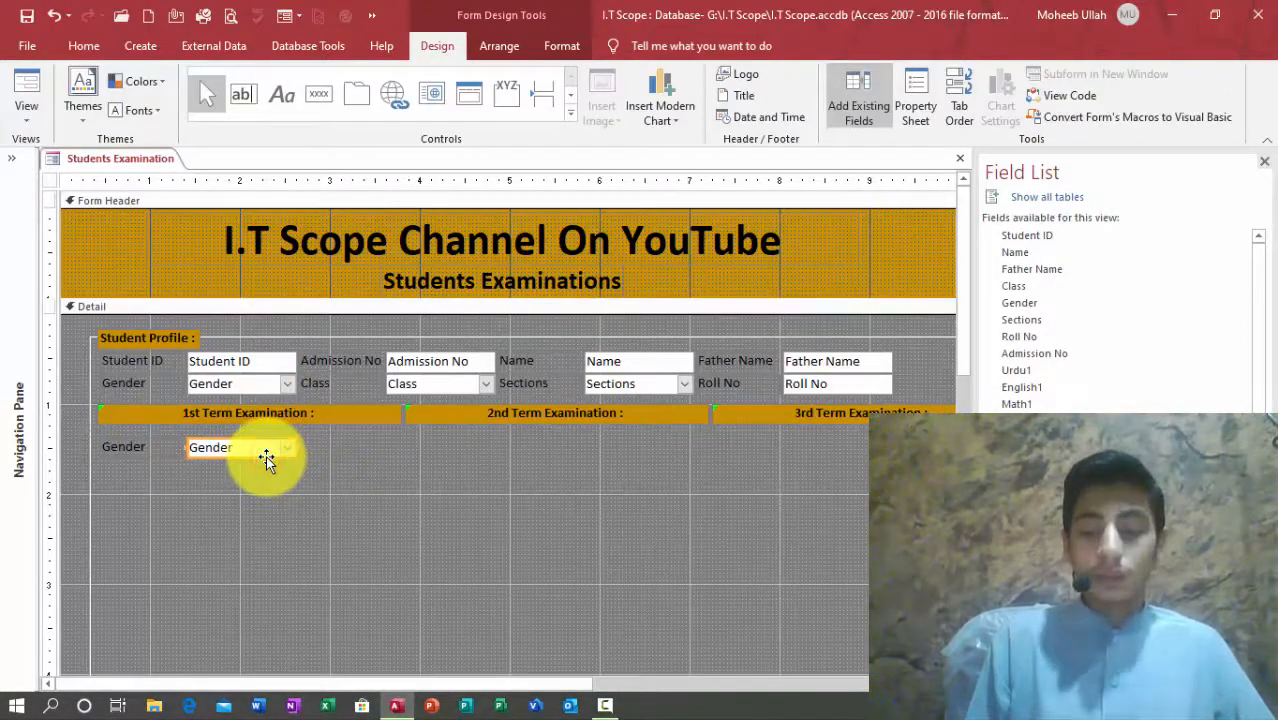
key(shift+Right)
key(shift+Right)
key(shift+Right)
key(shift+Right)
key(shift+Right)
key(shift+Right)
key(shift+Right)
key(shift+Right)
key(shift+Right)
key(shift+Right)
key(shift+Left)
click(385, 540)
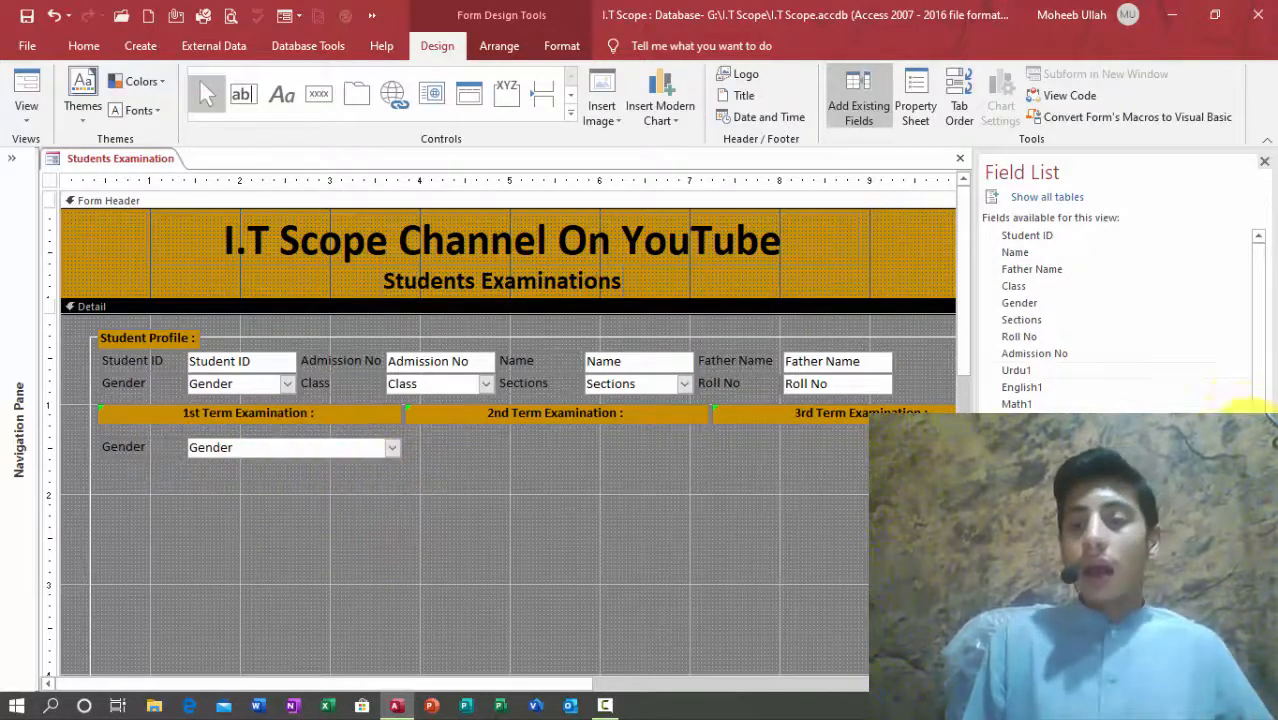
drag(1016, 370, 510, 457)
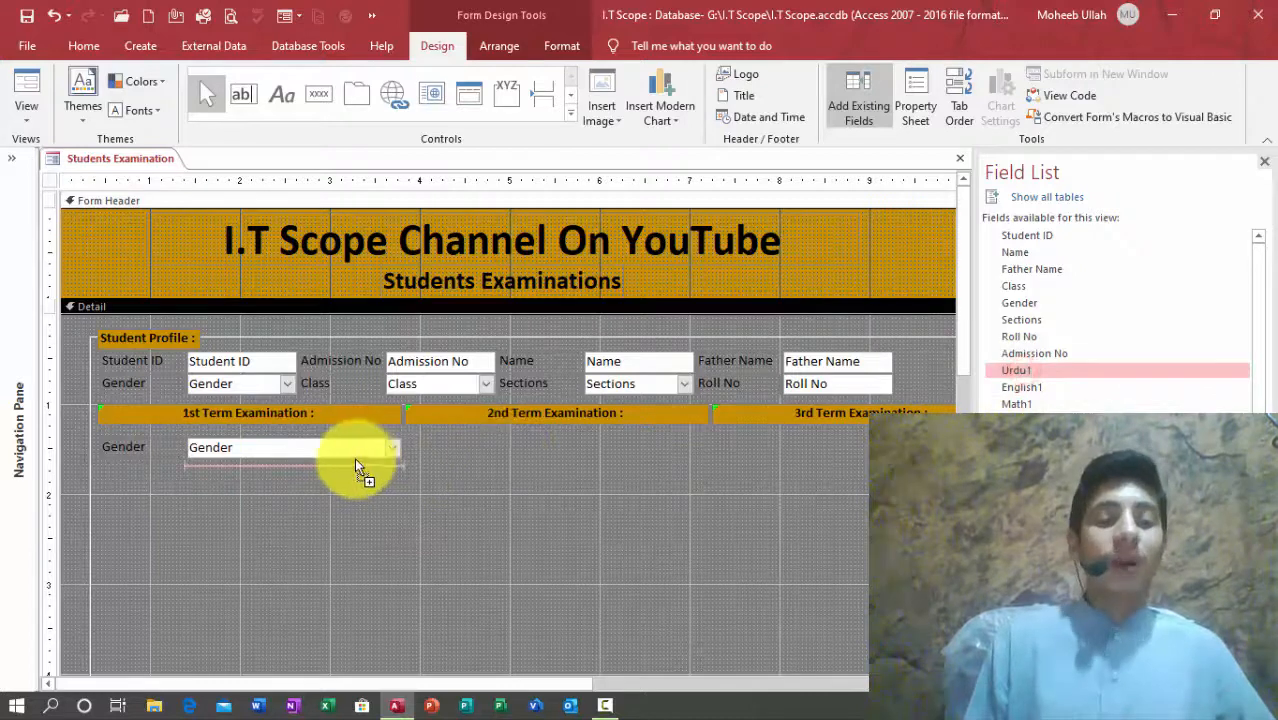
Step: Add Urdu1, English1, Math1, Social Studies1 and G Knowledge1 fields, deleting the Gender copy
drag(356, 463, 354, 470)
click(322, 451)
key(Delete)
key(Delete)
drag(1034, 390, 320, 471)
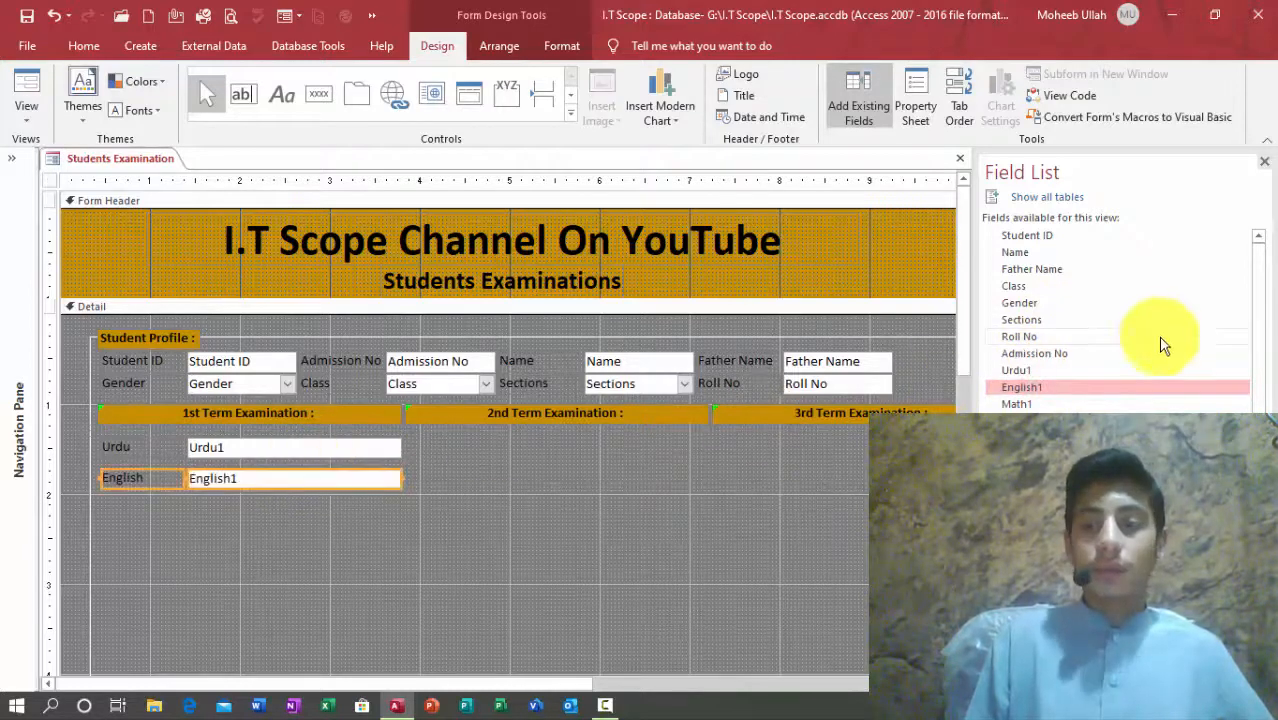
drag(1022, 405, 340, 509)
drag(1030, 412, 314, 560)
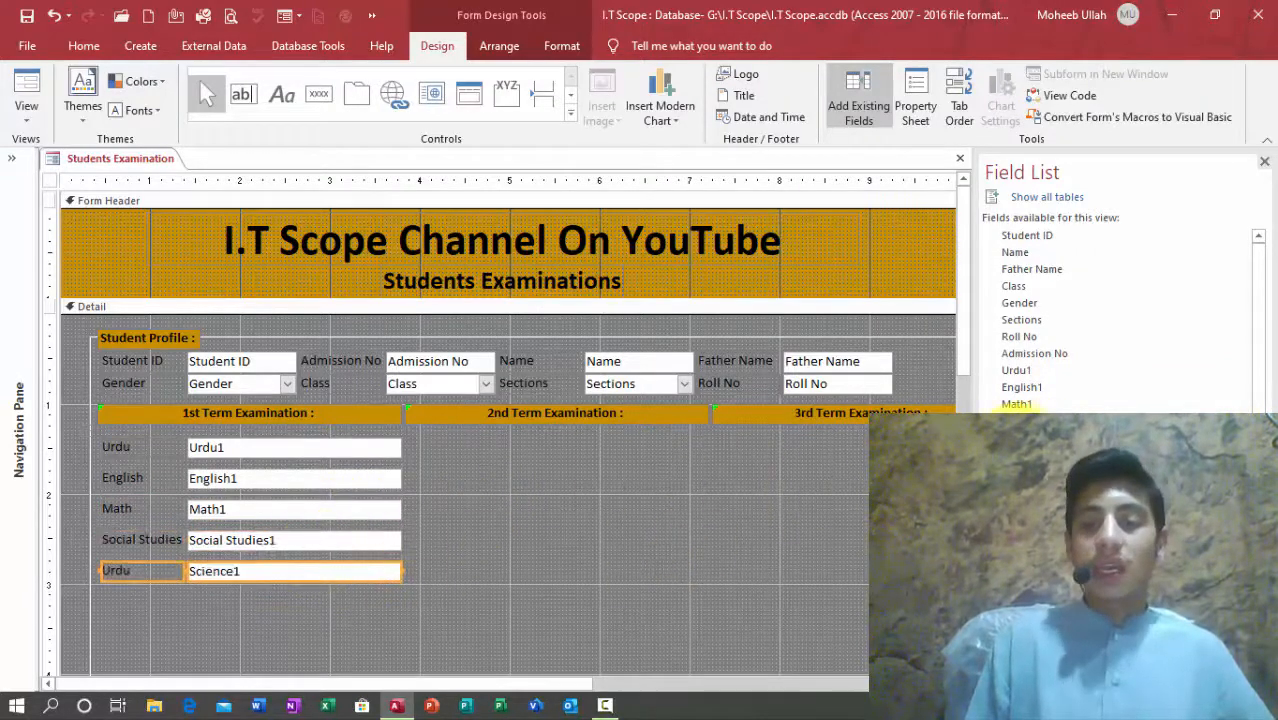
drag(1030, 455, 272, 591)
Step: Rename the wrong captions to 'Science' and 'G - Knowledge'
click(135, 571)
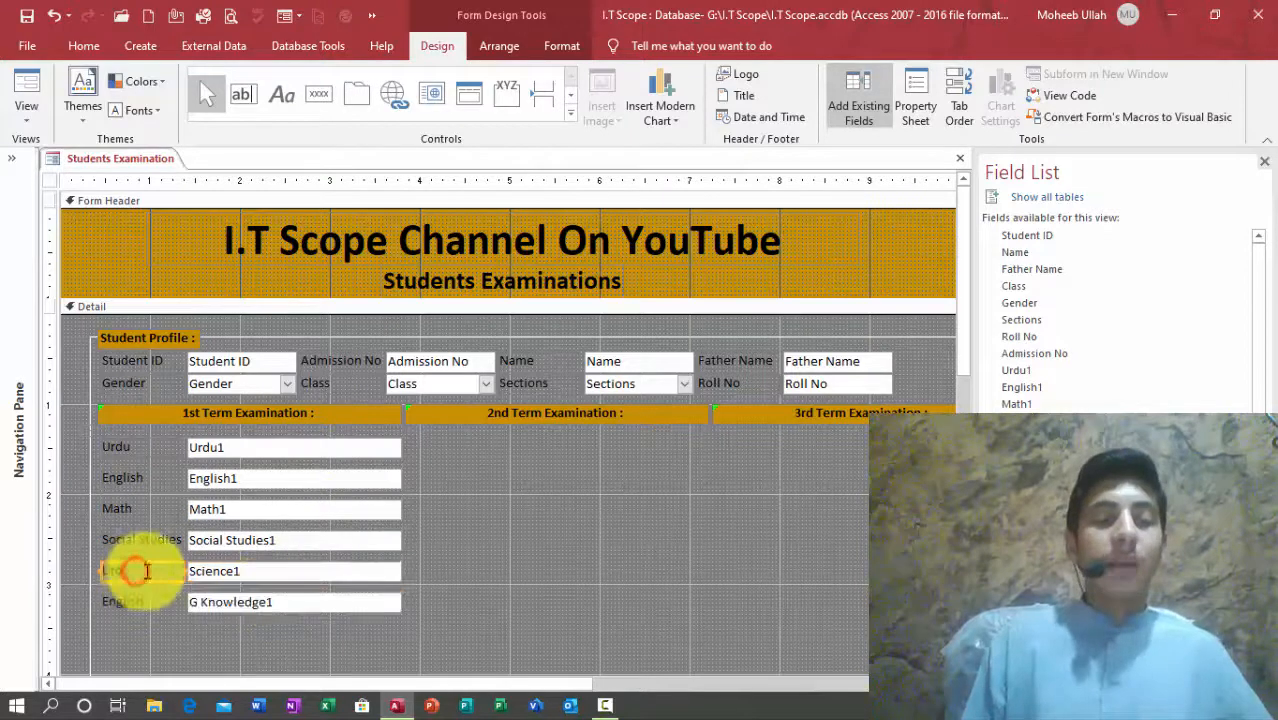
click(153, 571)
drag(153, 571, 37, 547)
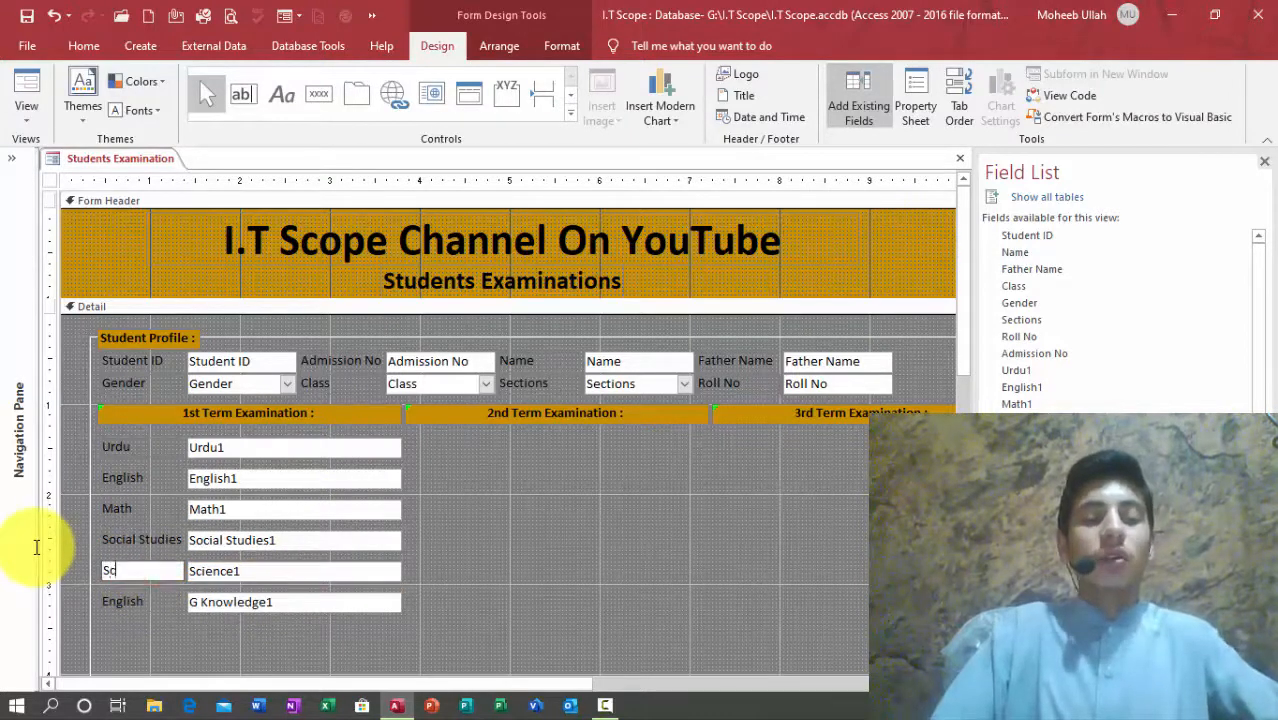
click(128, 601)
click(167, 600)
drag(167, 600, 57, 590)
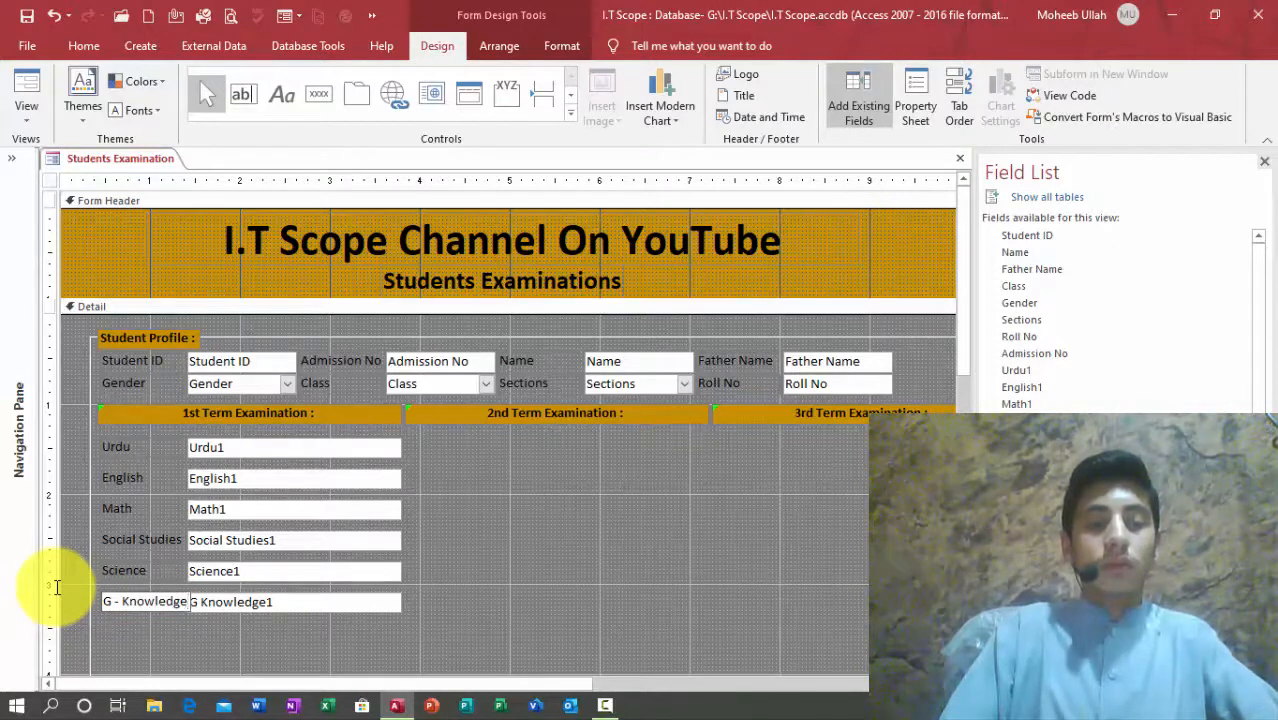
key(Return)
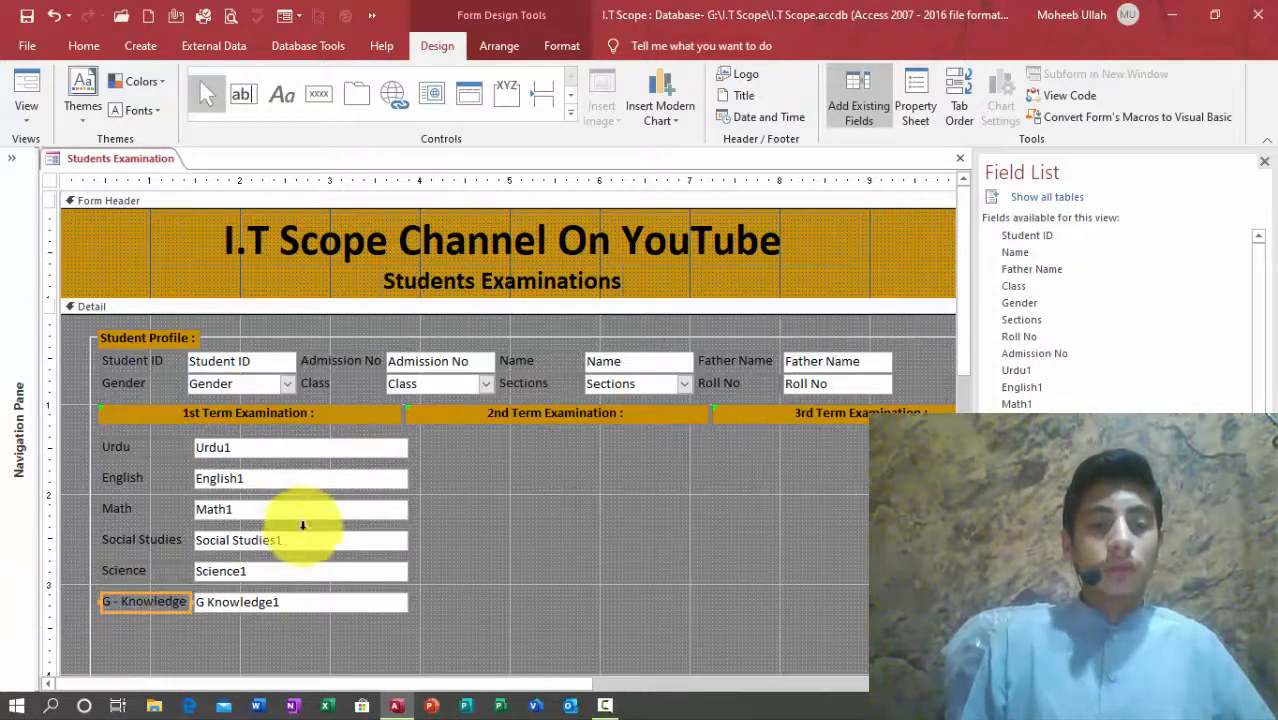
Step: Narrow the column of mark text boxes slightly
click(315, 474)
key(shift+Left)
key(shift+Left)
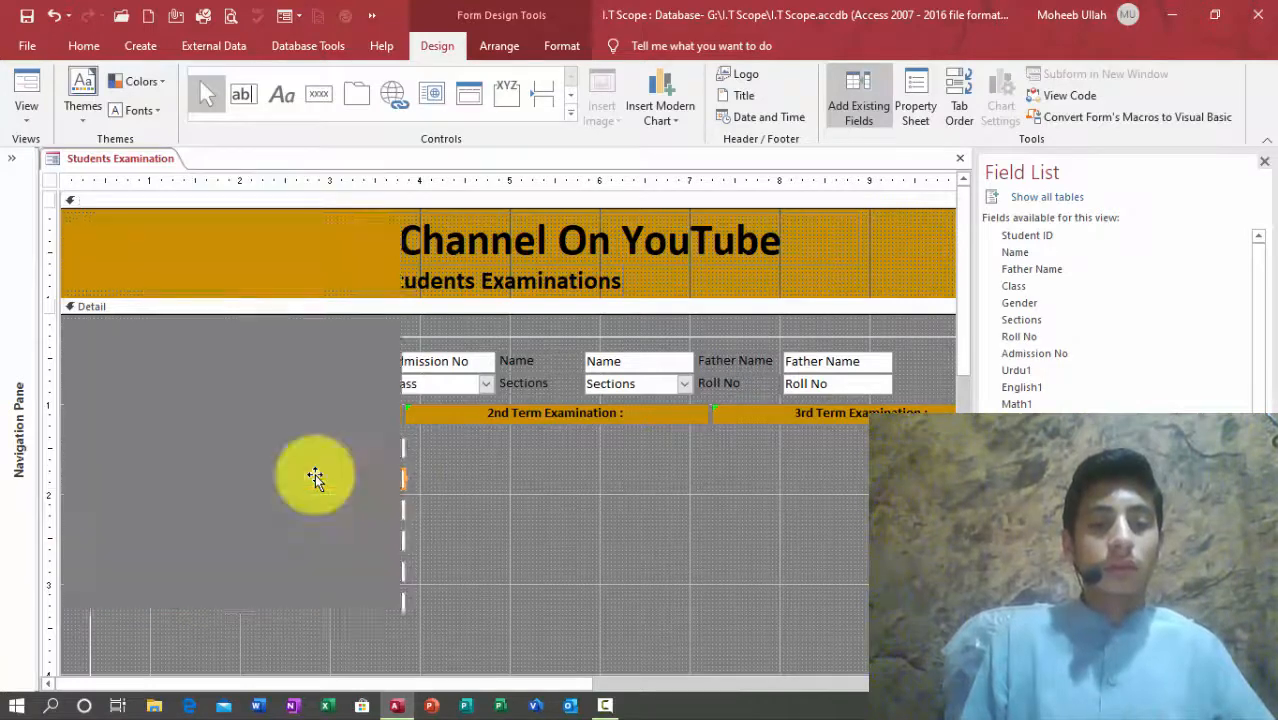
click(538, 458)
click(561, 525)
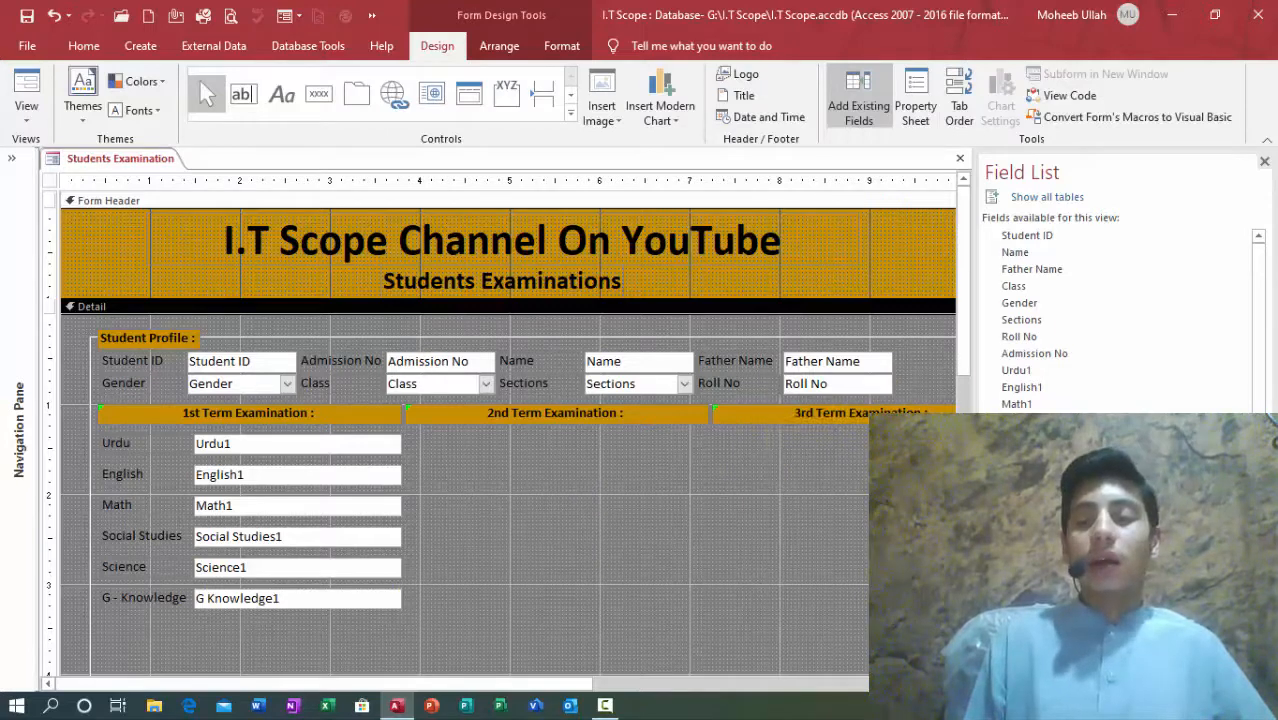
Step: Add Total Marks1, Obtained Marks1, Result1, Position1, Grade1 and Percentage1 fields to the 1st Term column
drag(322, 612, 323, 613)
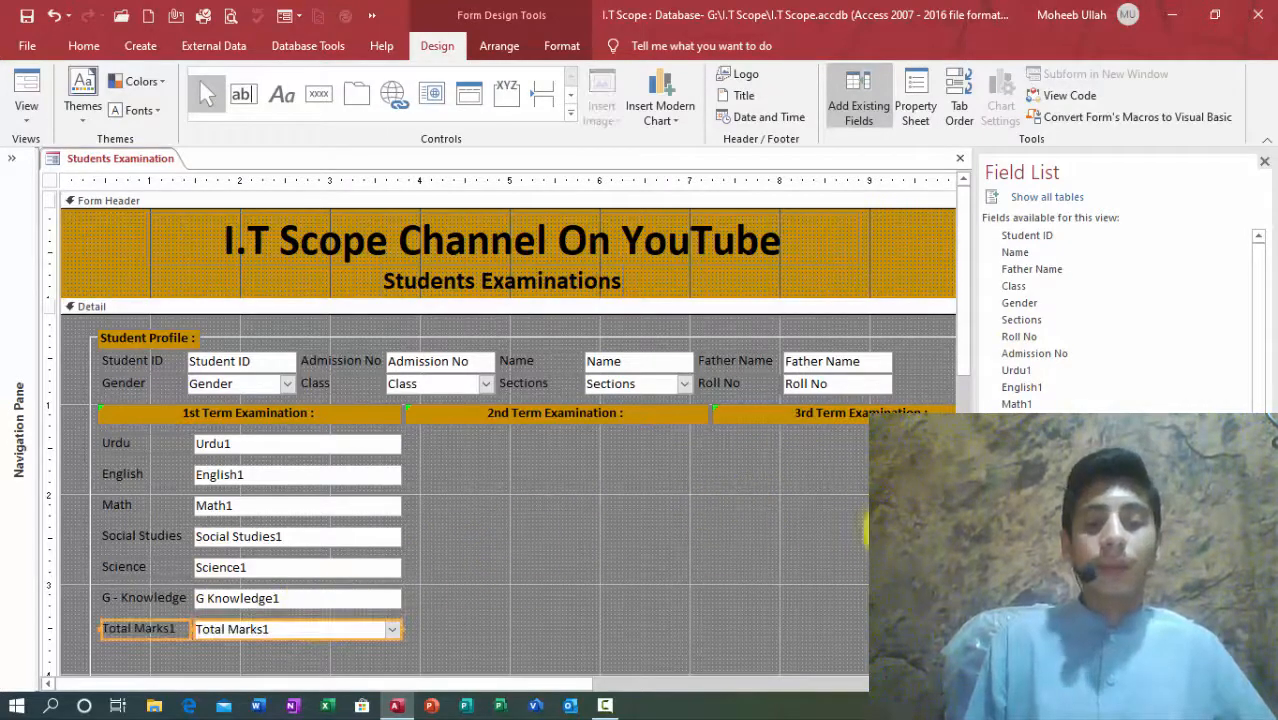
drag(1040, 489, 305, 628)
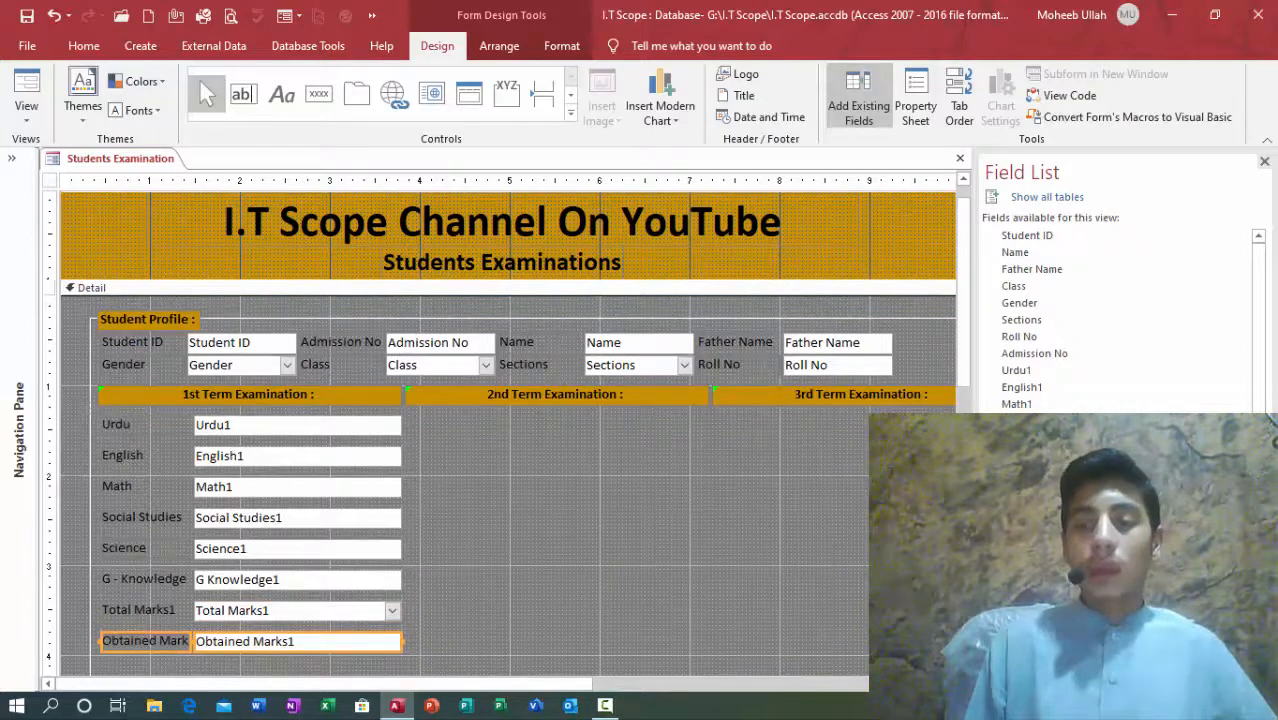
drag(644, 575, 287, 648)
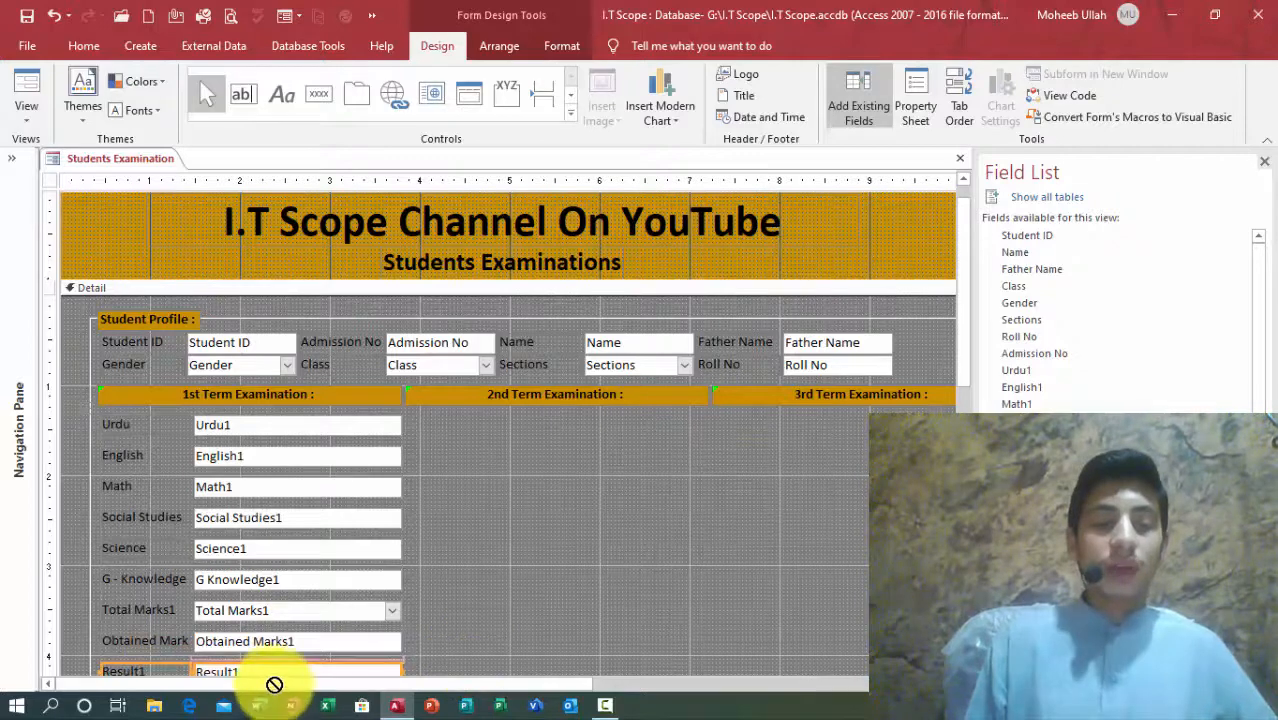
scroll(285, 672, down, 1)
drag(285, 672, 297, 615)
drag(1020, 540, 256, 645)
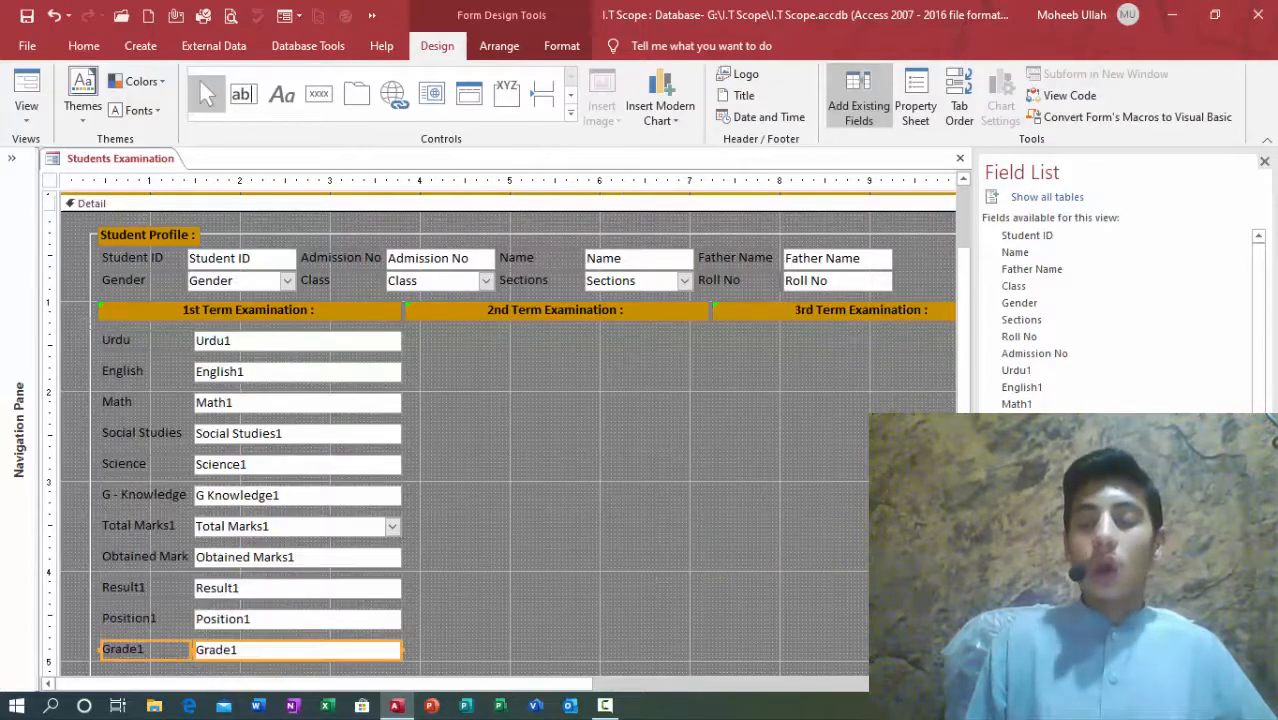
drag(773, 577, 364, 660)
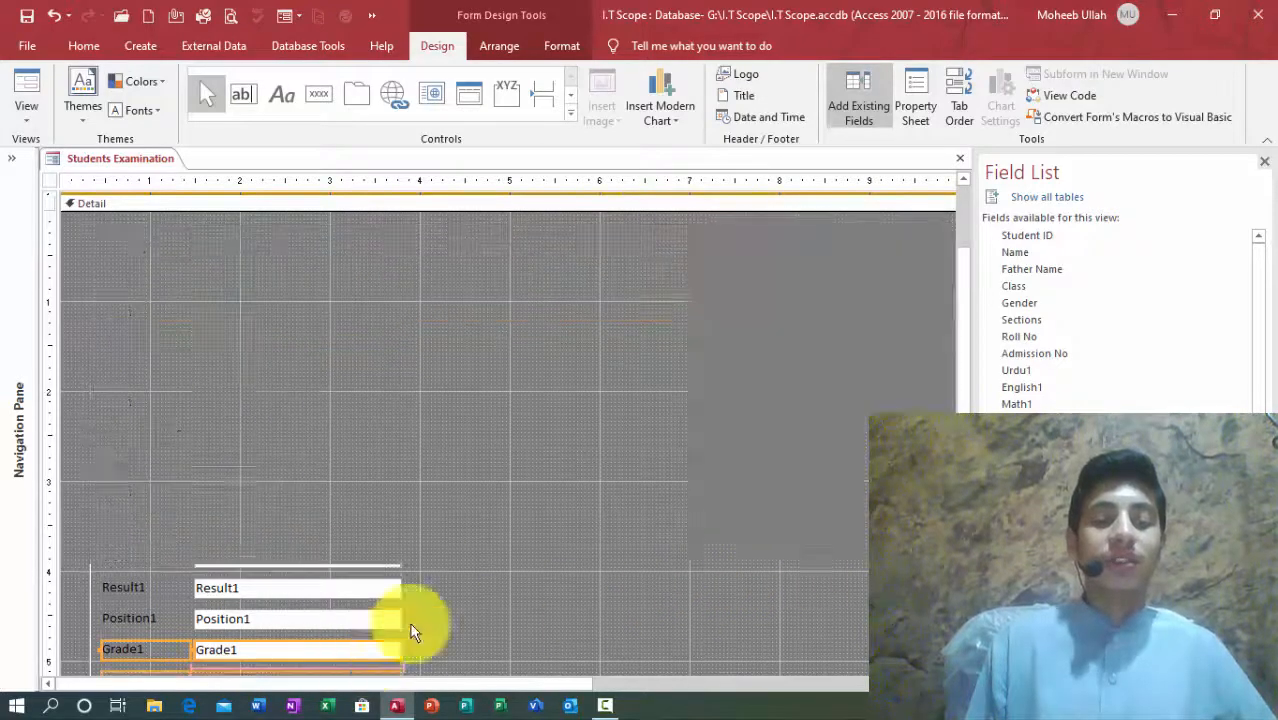
mouse_move(967, 388)
mouse_down()
mouse_move(967, 472)
mouse_move(967, 397)
mouse_up()
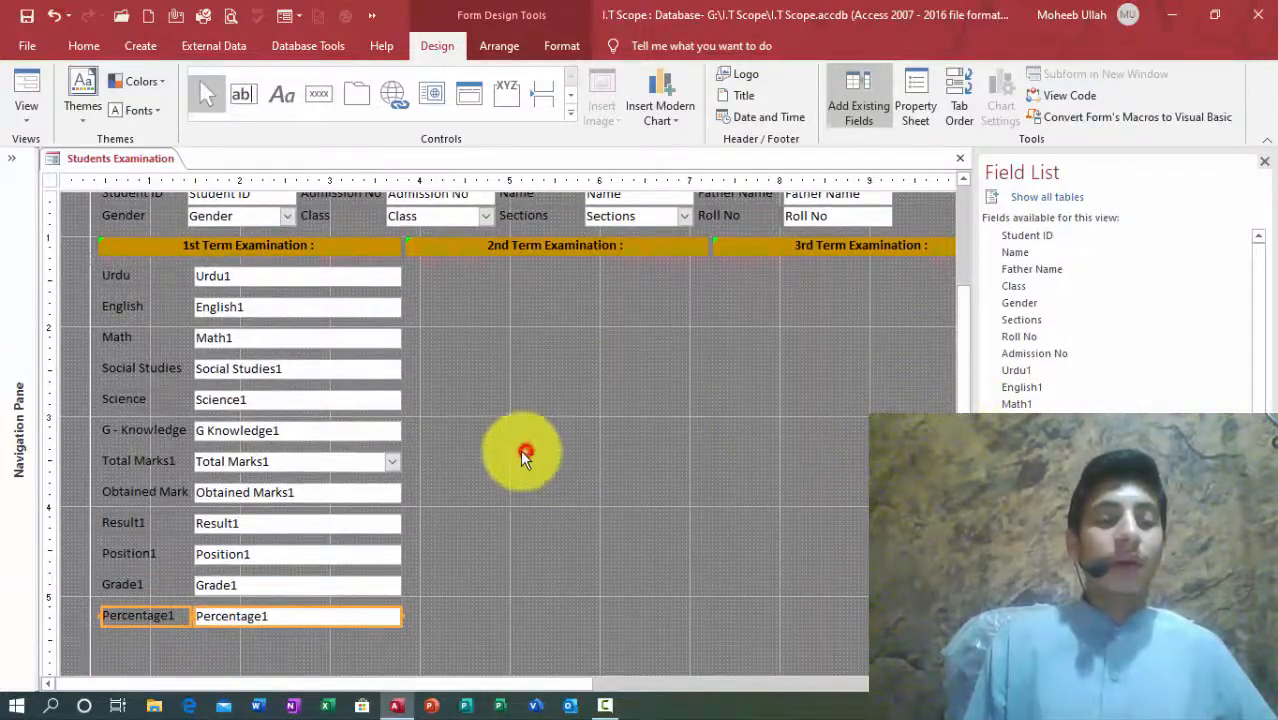
Step: Remove the trailing 1 from the Total Marks, Result and Position captions
click(145, 458)
click(145, 455)
key(End)
key(BackSpace)
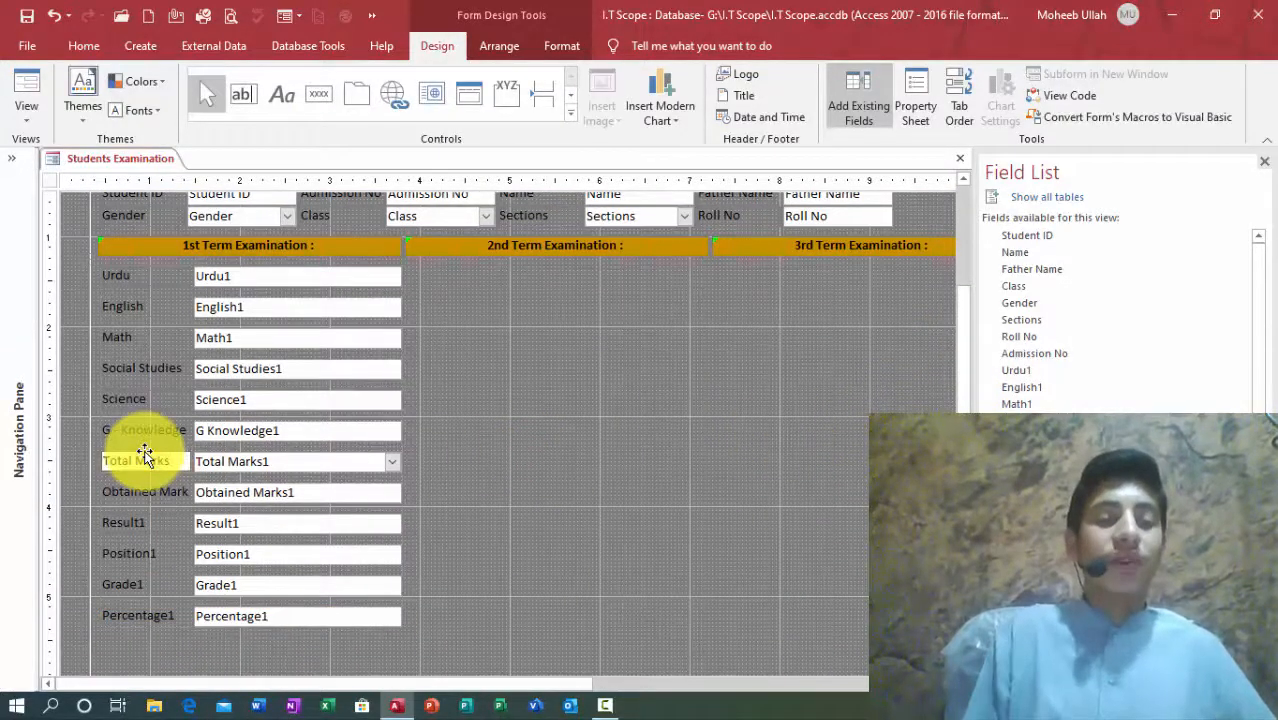
click(157, 524)
click(157, 524)
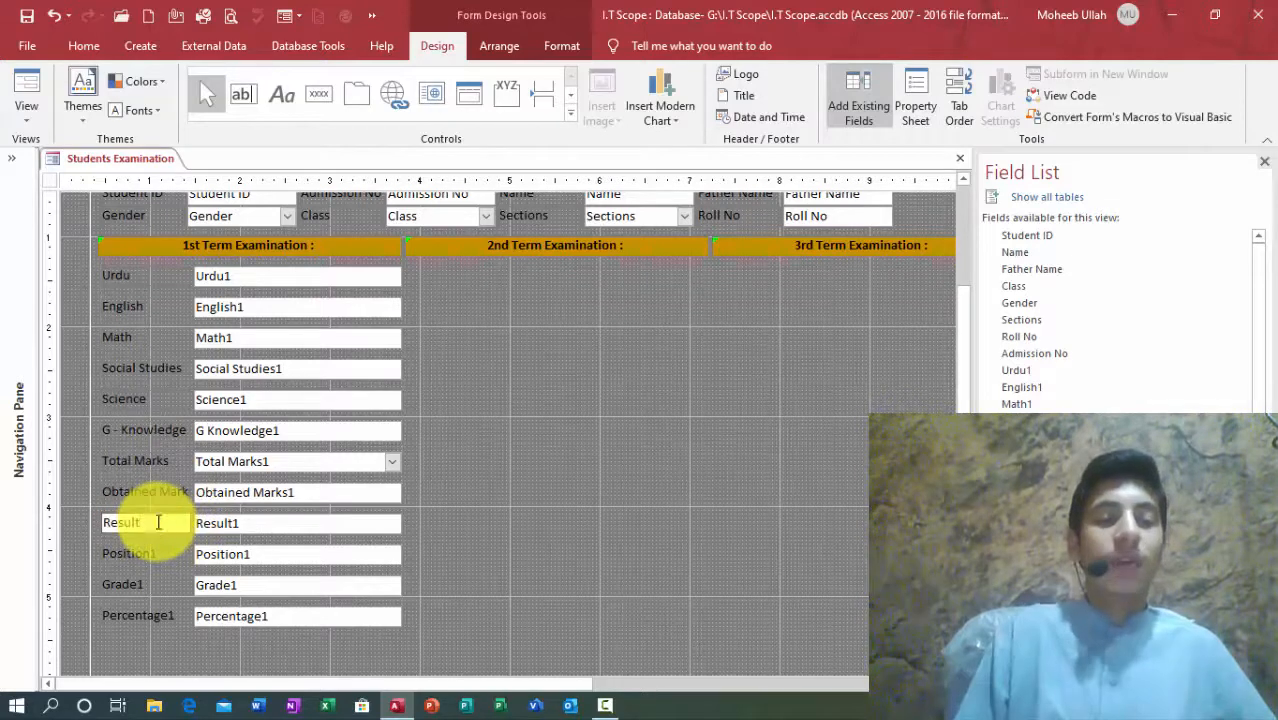
click(160, 555)
click(160, 555)
key(End)
key(BackSpace)
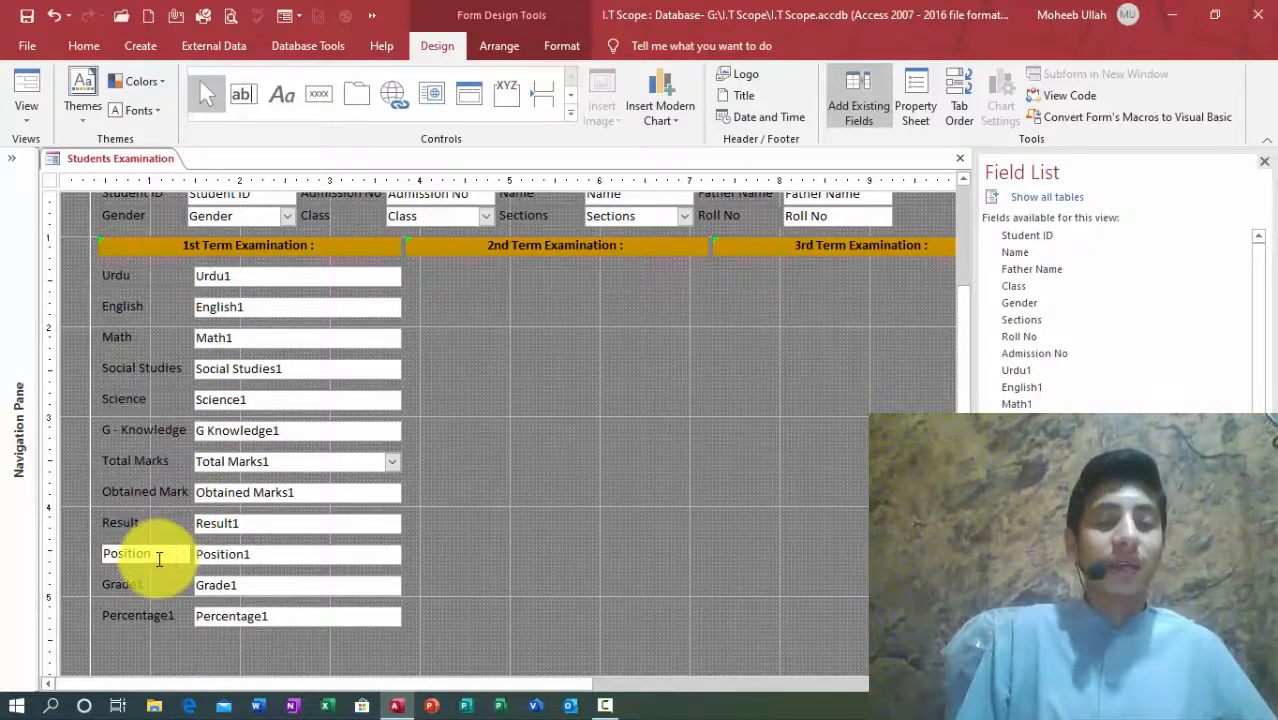
Step: Remove the trailing 1 from the Grade and Percentage captions
click(143, 584)
click(143, 584)
key(End)
key(BackSpace)
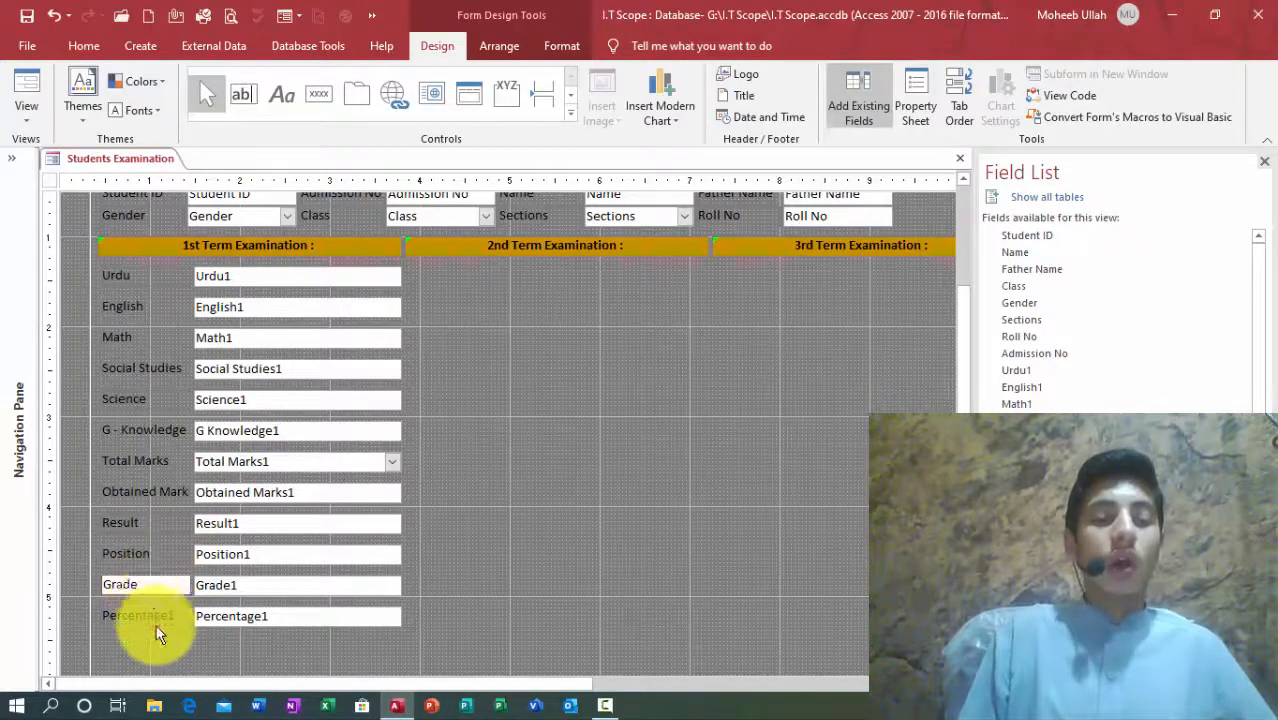
click(157, 618)
click(157, 618)
key(End)
key(BackSpace)
click(235, 610)
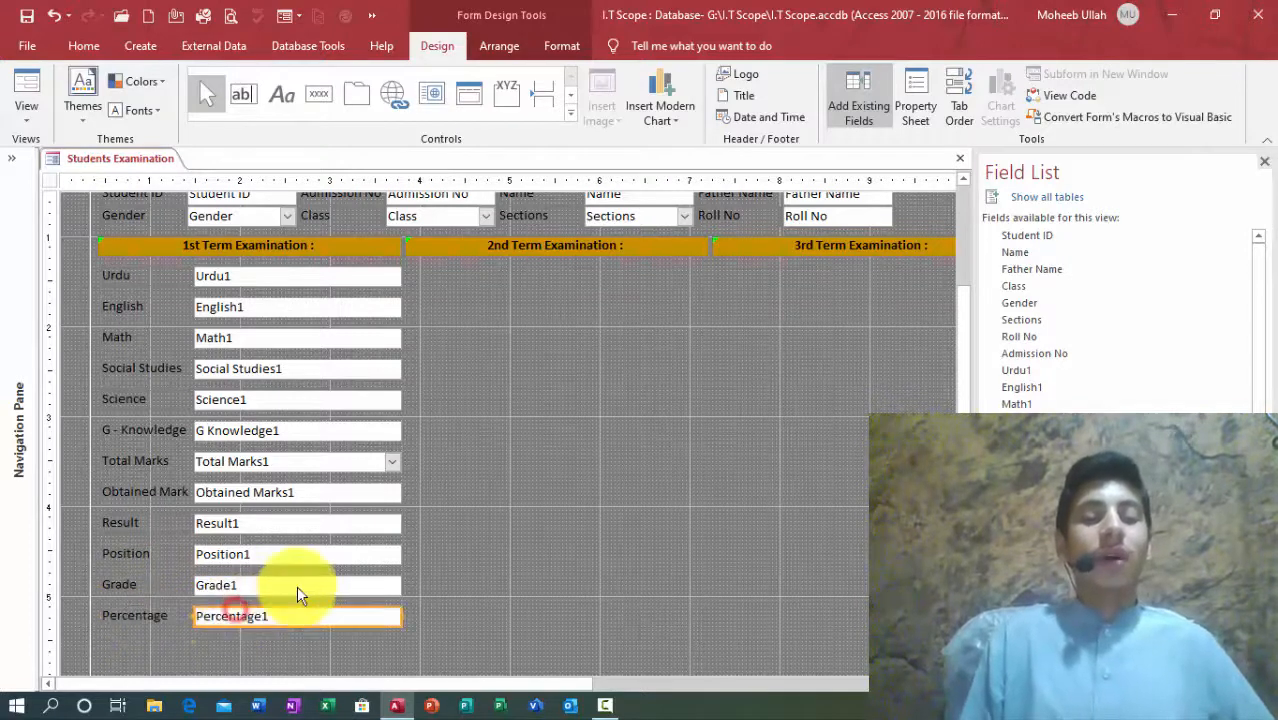
click(558, 534)
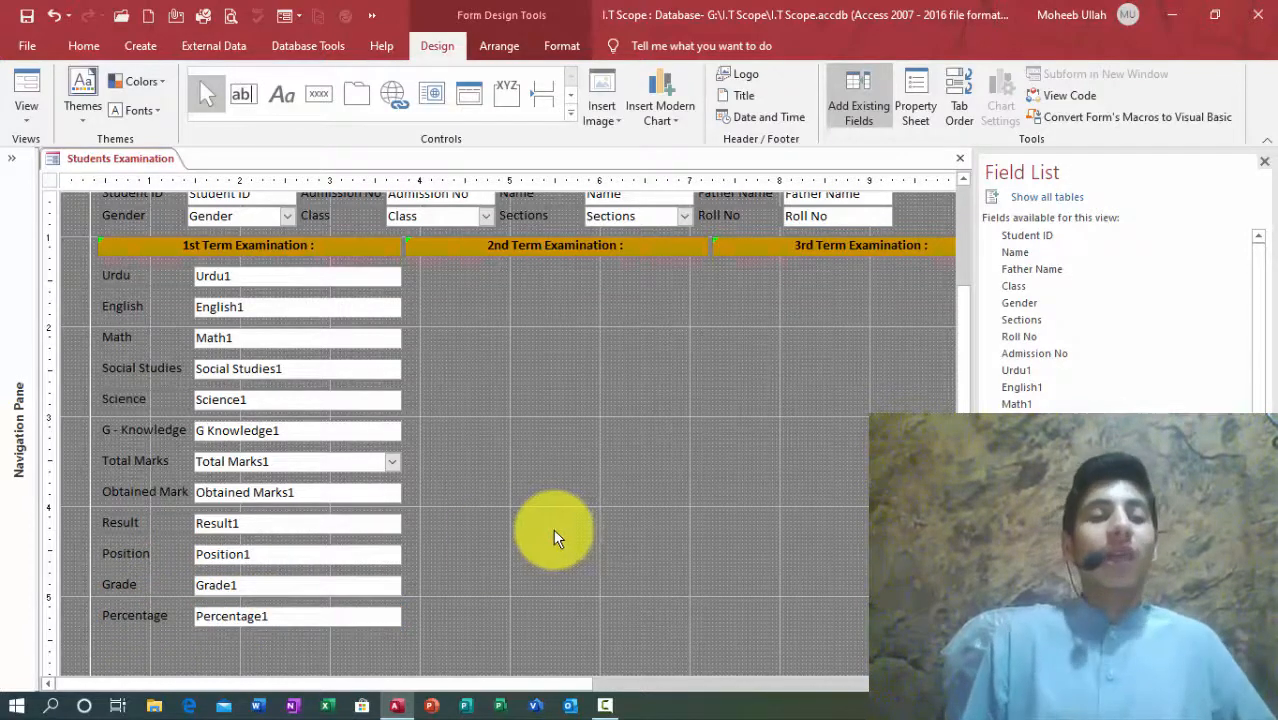
click(130, 274)
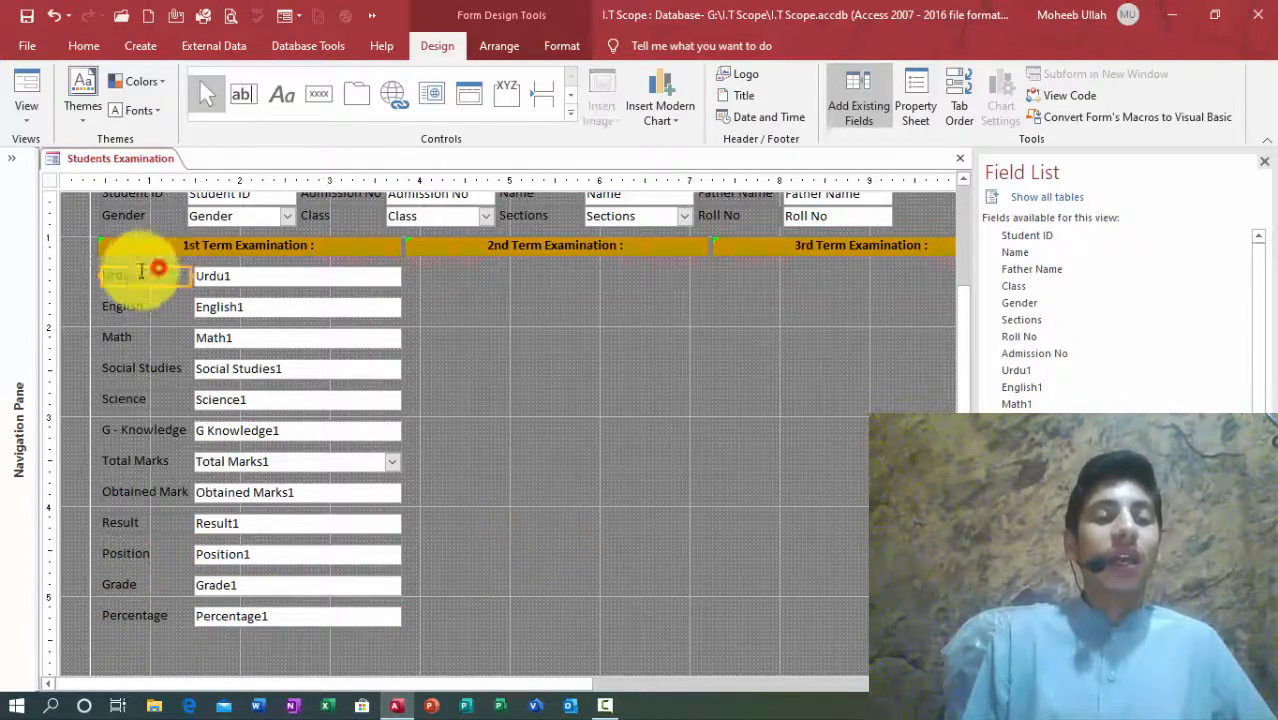
Step: Paste a copy of the 1st Term column under 2nd Term Examination and close the Field List
click(91, 258)
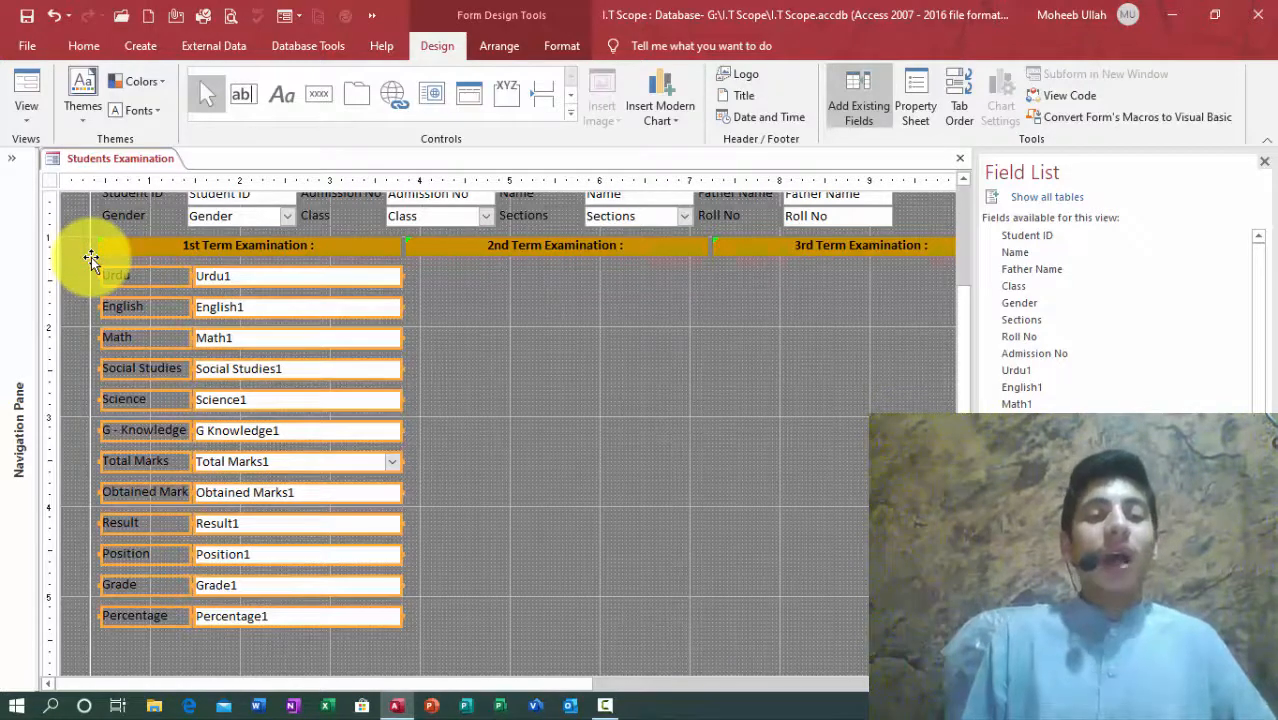
key(ctrl+v)
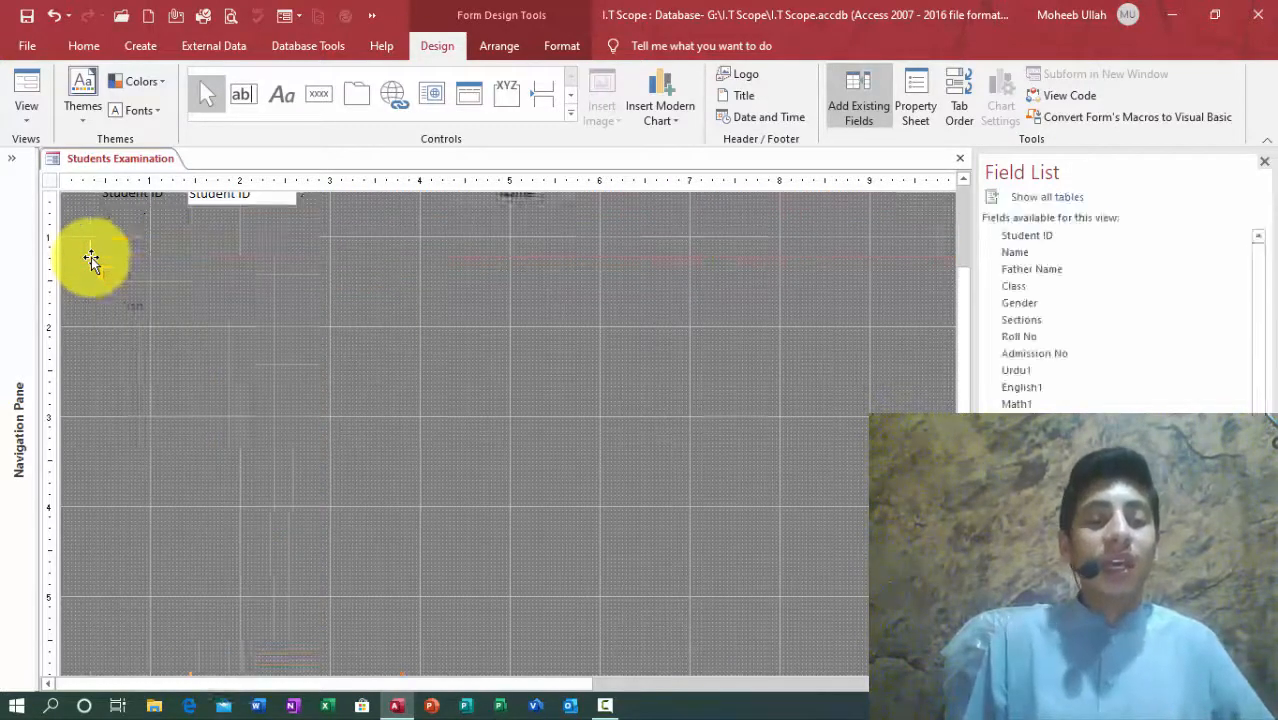
click(275, 648)
drag(275, 648, 574, 279)
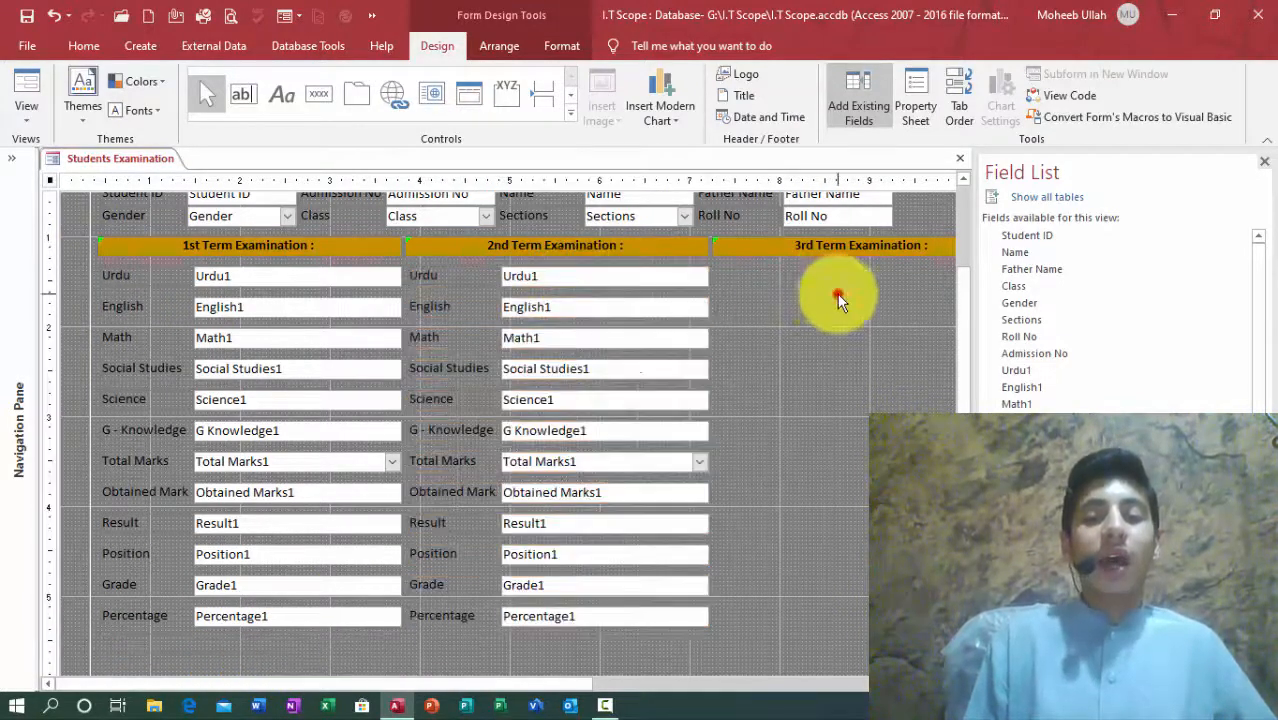
click(545, 277)
click(1264, 161)
Step: Rename the copied boxes to Urdu2, English2 and Math2
key(F2)
key(BackSpace)
text(2)
key(Tab)
key(Tab)
key(F2)
key(BackSpace)
text(2)
key(Tab)
Step: Rename the next boxes to Social Studies2 and Science2, and edit G Knowledge
key(Tab)
key(F2)
key(BackSpace)
text(2)
key(Tab)
key(Tab)
key(F2)
key(BackSpace)
text(2)
key(Tab)
key(Tab)
key(F2)
key(BackSpace)
key(Tab)
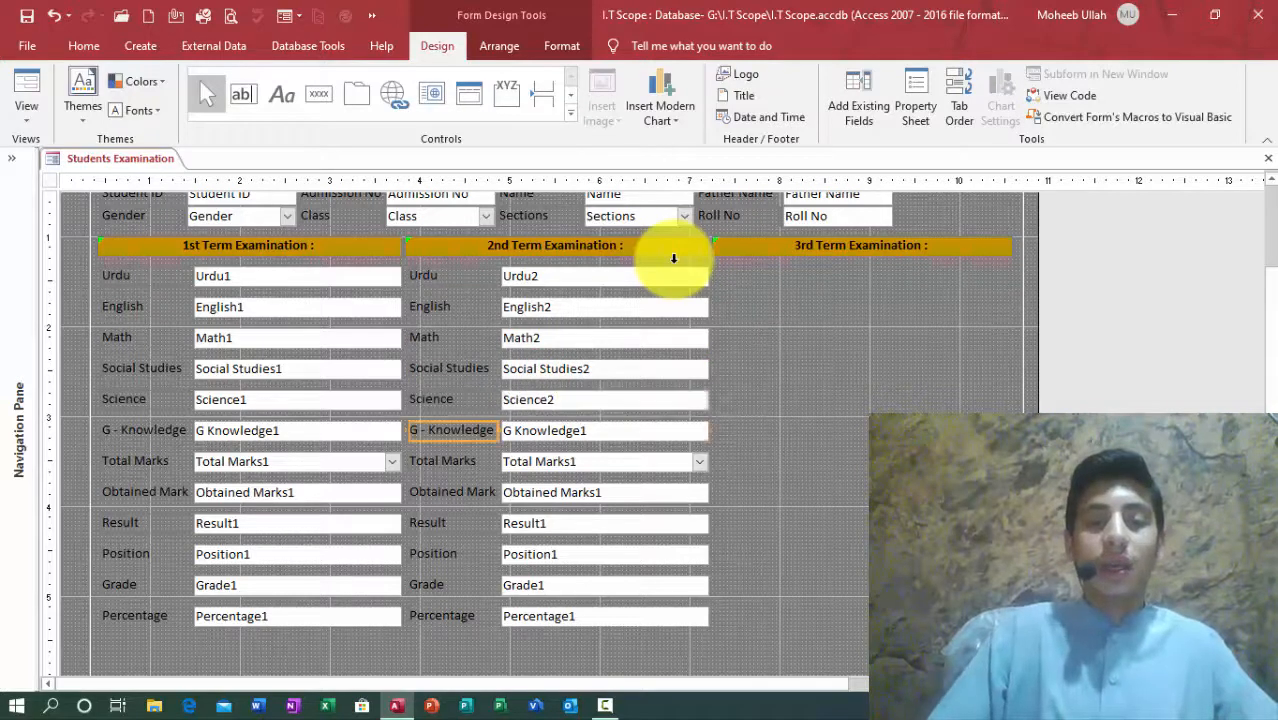
key(Tab)
key(F2)
text(2)
key(Tab)
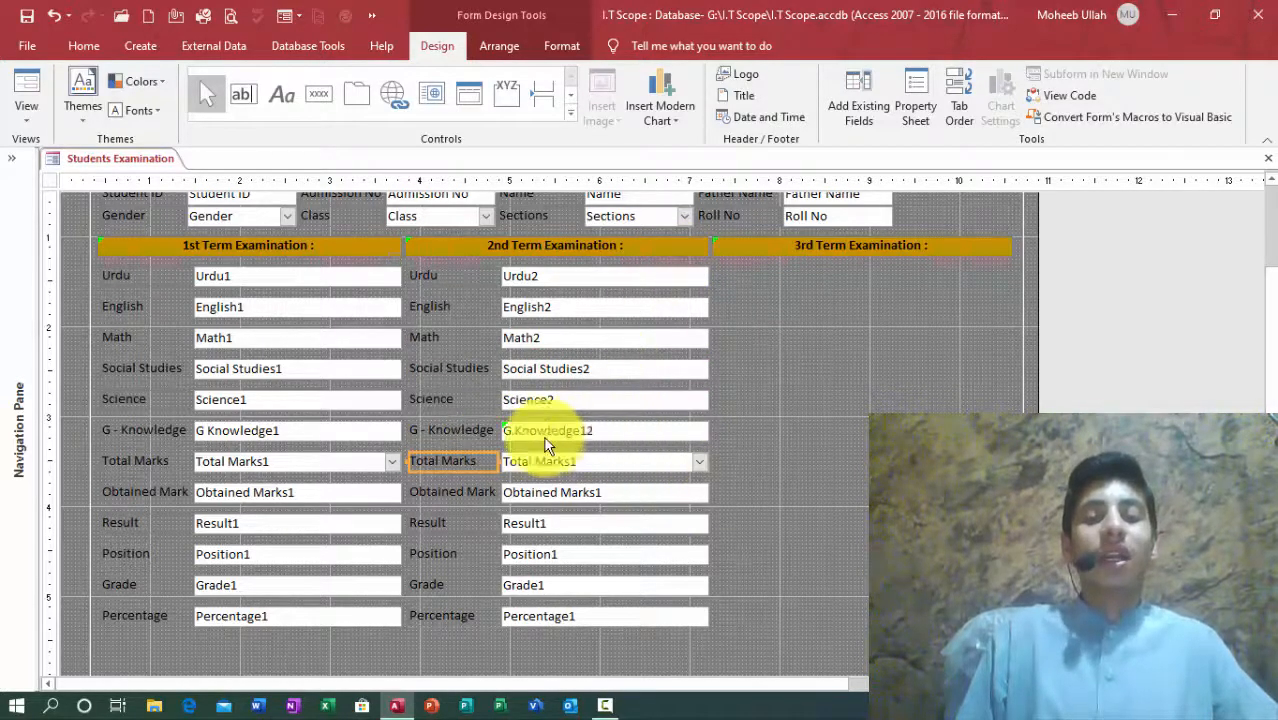
Step: Fix the mis-named G Knowledge12 box to G Knowledge2
click(503, 425)
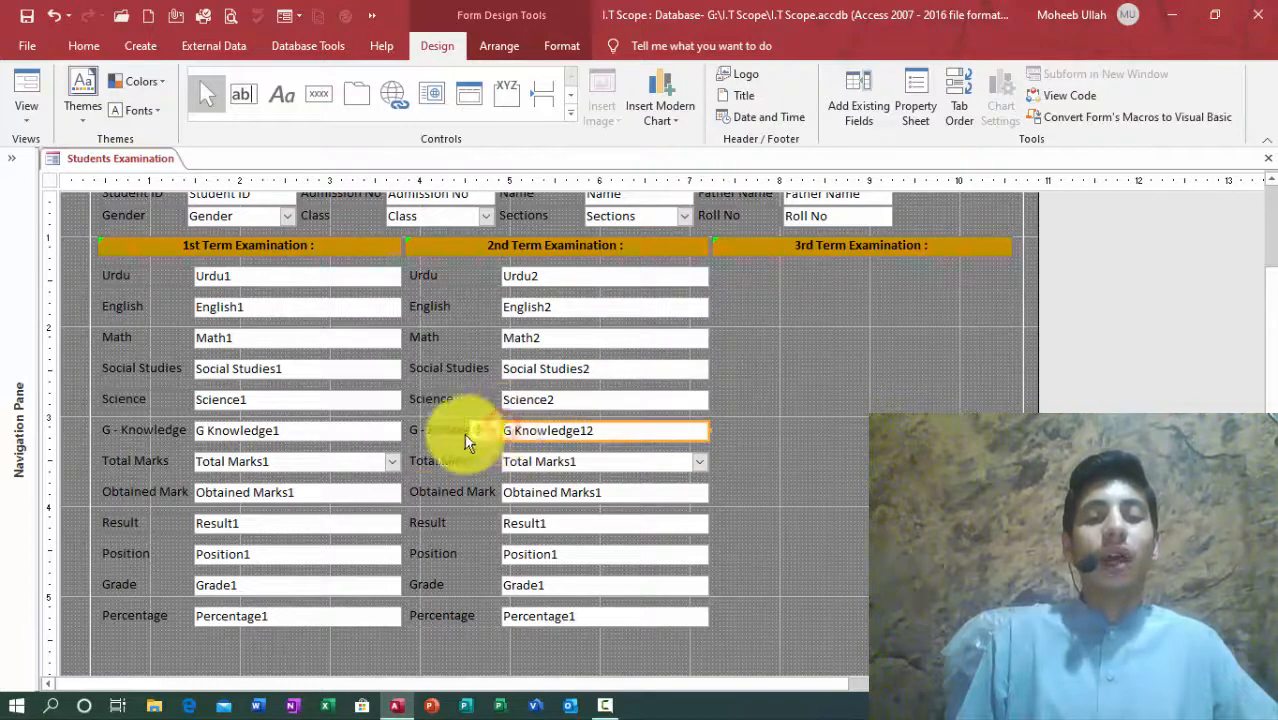
click(482, 433)
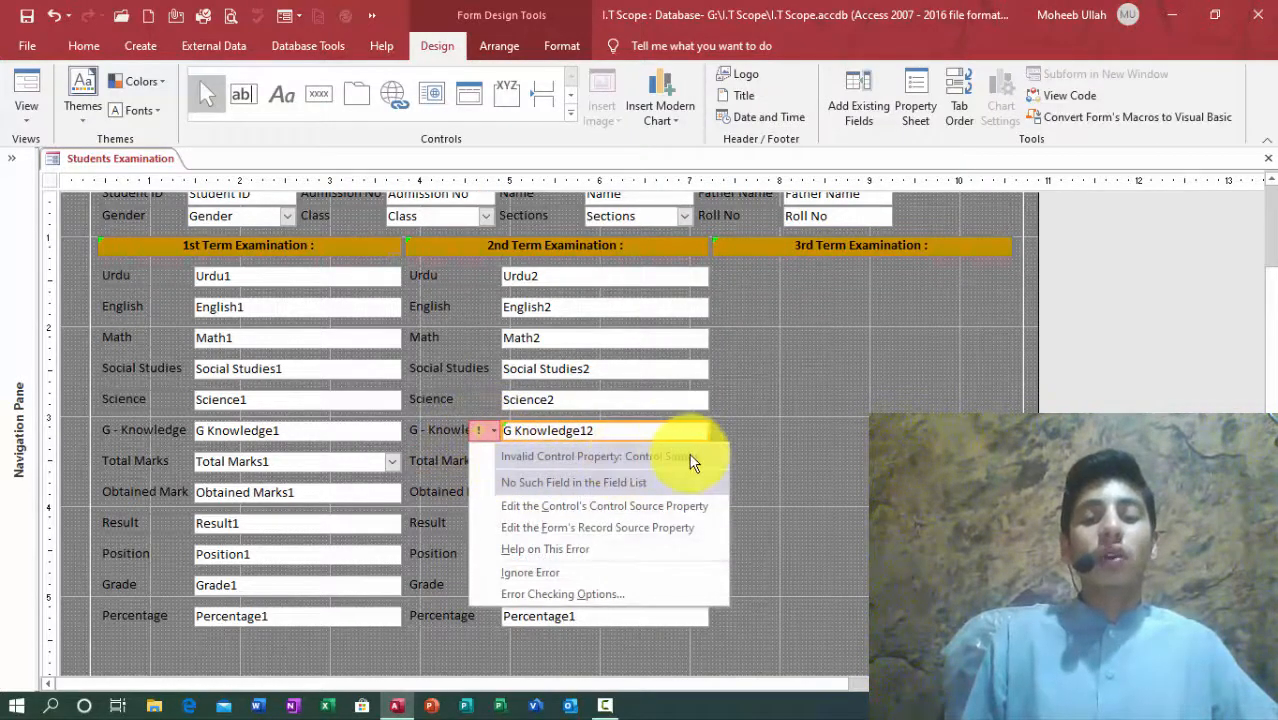
click(610, 427)
key(BackSpace)
key(BackSpace)
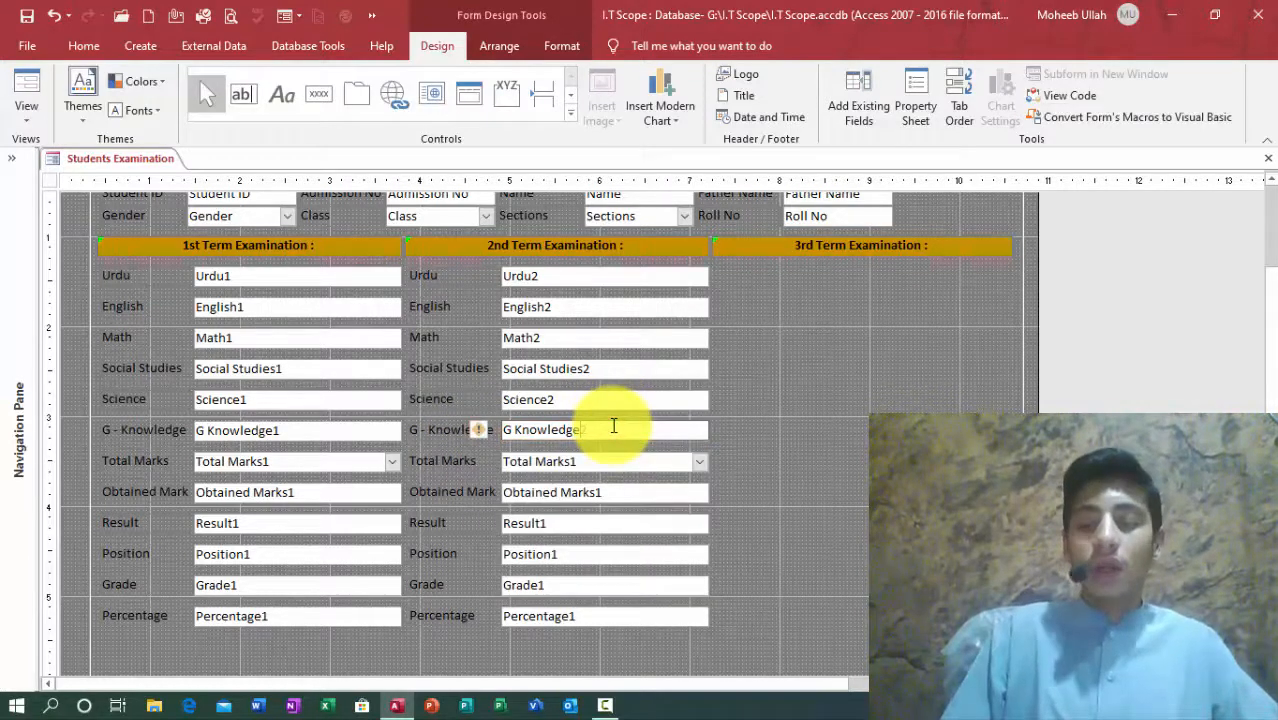
key(Tab)
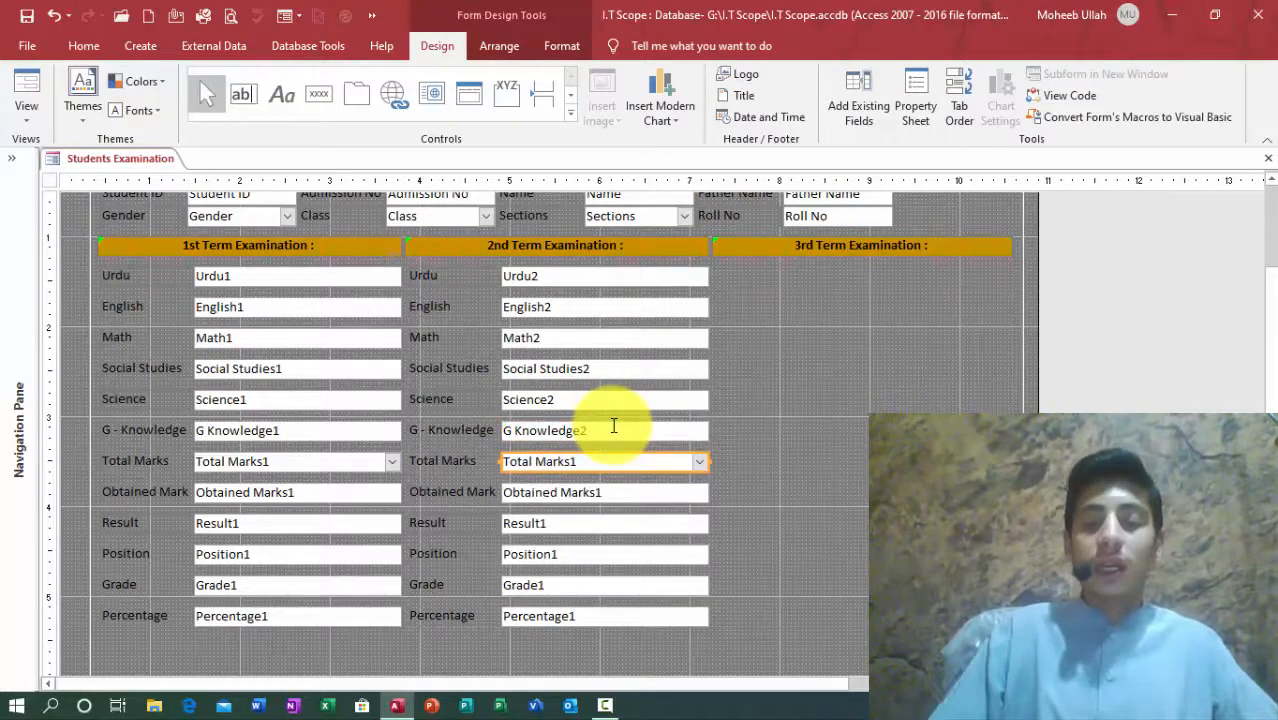
Step: Rename the boxes to Total Marks2, Obtained Marks2 and Result2
key(F2)
key(BackSpace)
text(2)
key(Tab)
key(F2)
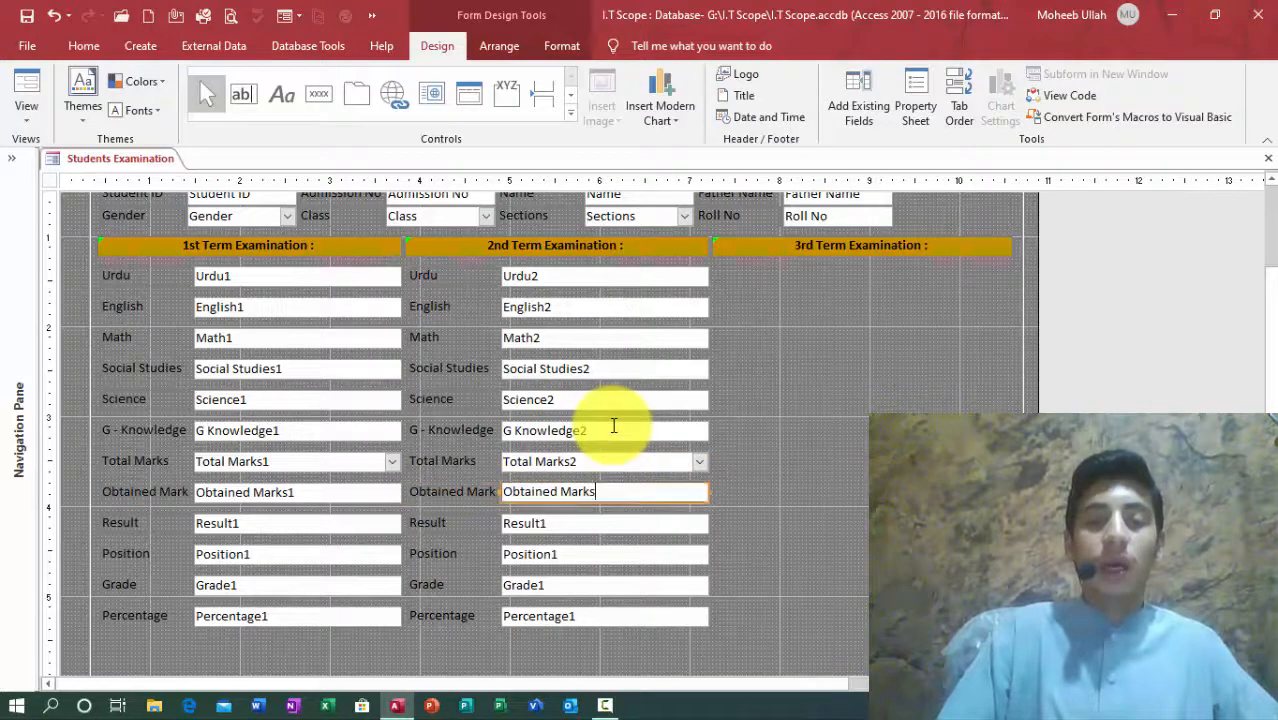
key(BackSpace)
text(2)
key(Tab)
key(F2)
key(BackSpace)
text(2)
key(Tab)
Step: Rename the remaining boxes to Position2, Grade2 and Percentage2
key(F2)
key(BackSpace)
key(Tab)
key(F2)
key(BackSpace)
text(2)
key(Tab)
key(F2)
key(BackSpace)
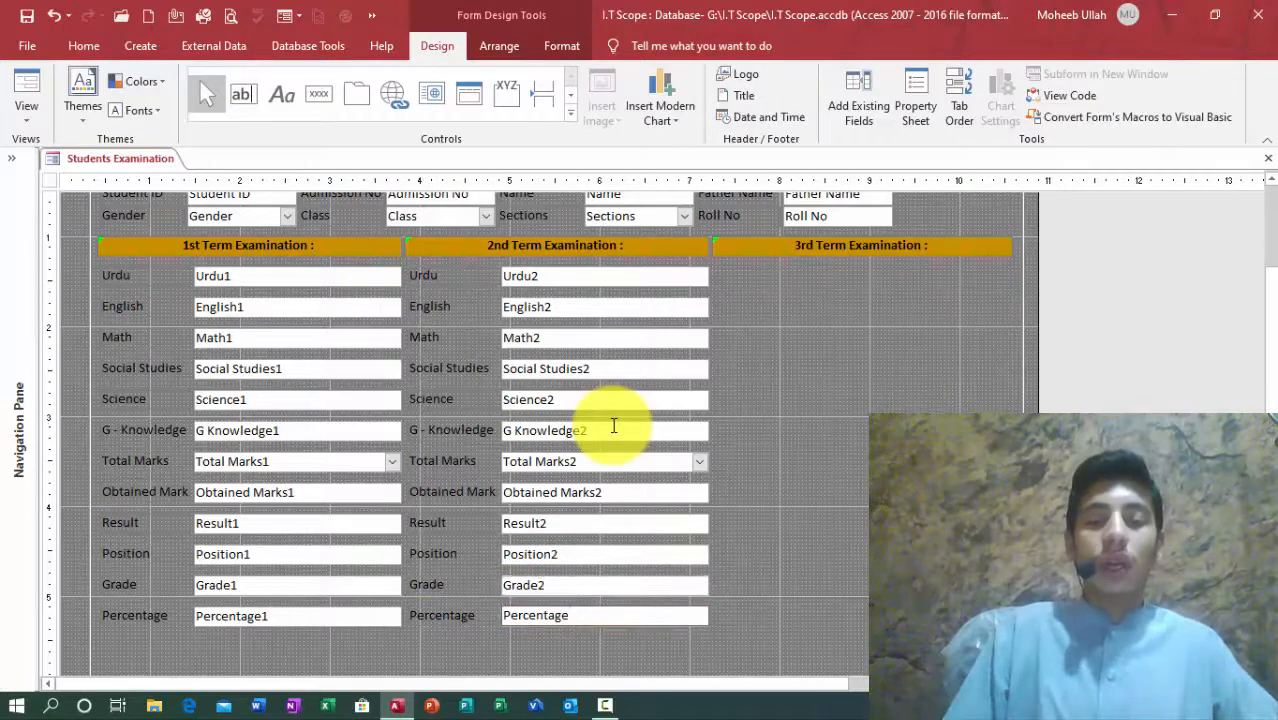
key(Return)
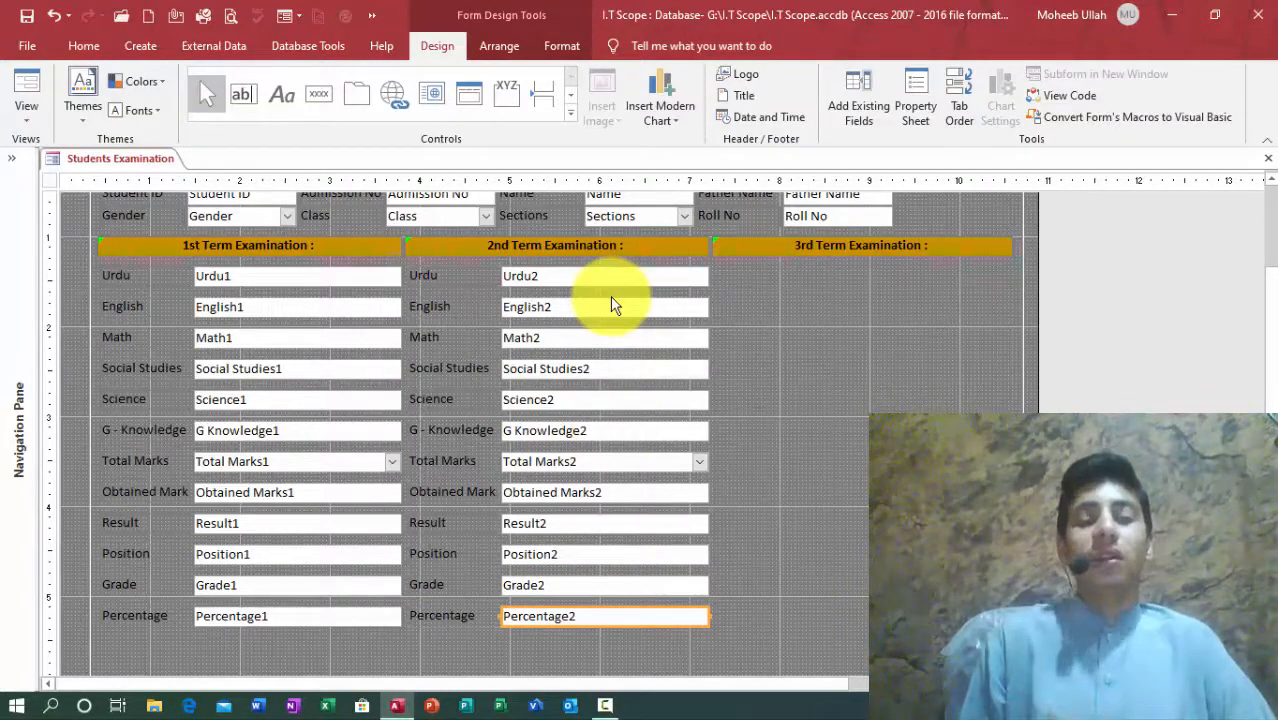
click(816, 250)
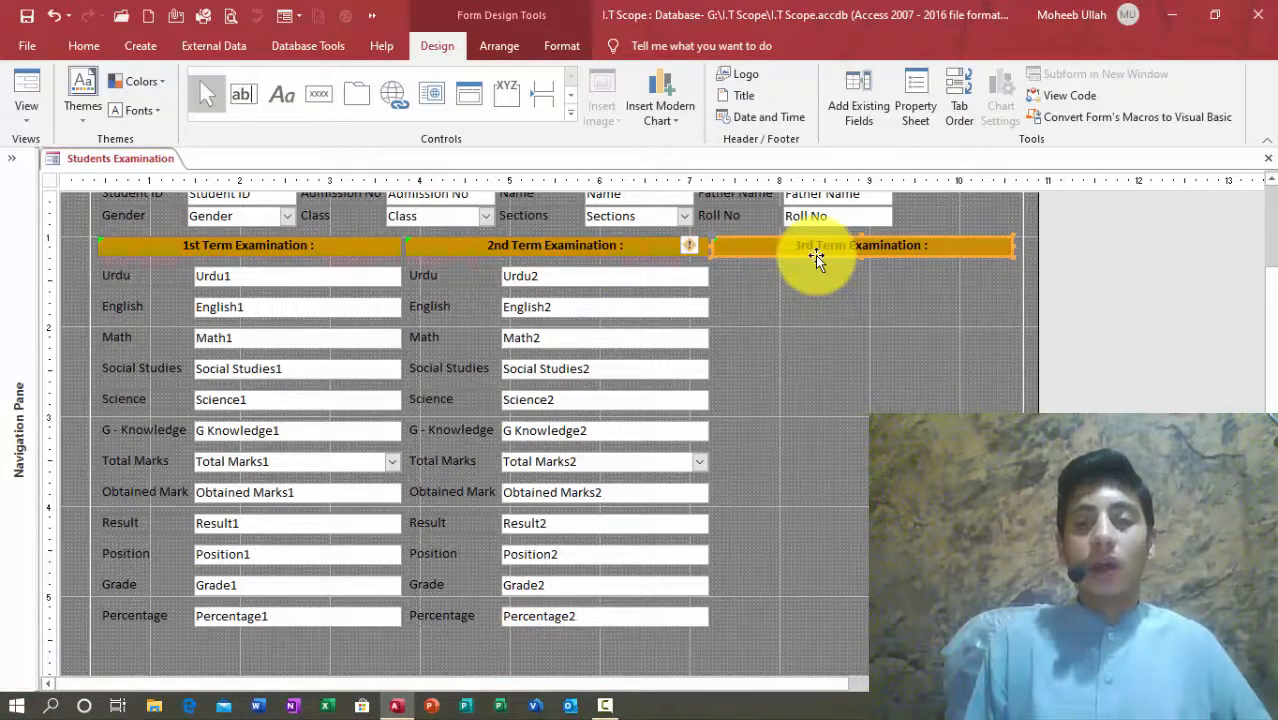
Step: Paste another subject column under 3rd Term Examination and align it with the others
key(ctrl+v)
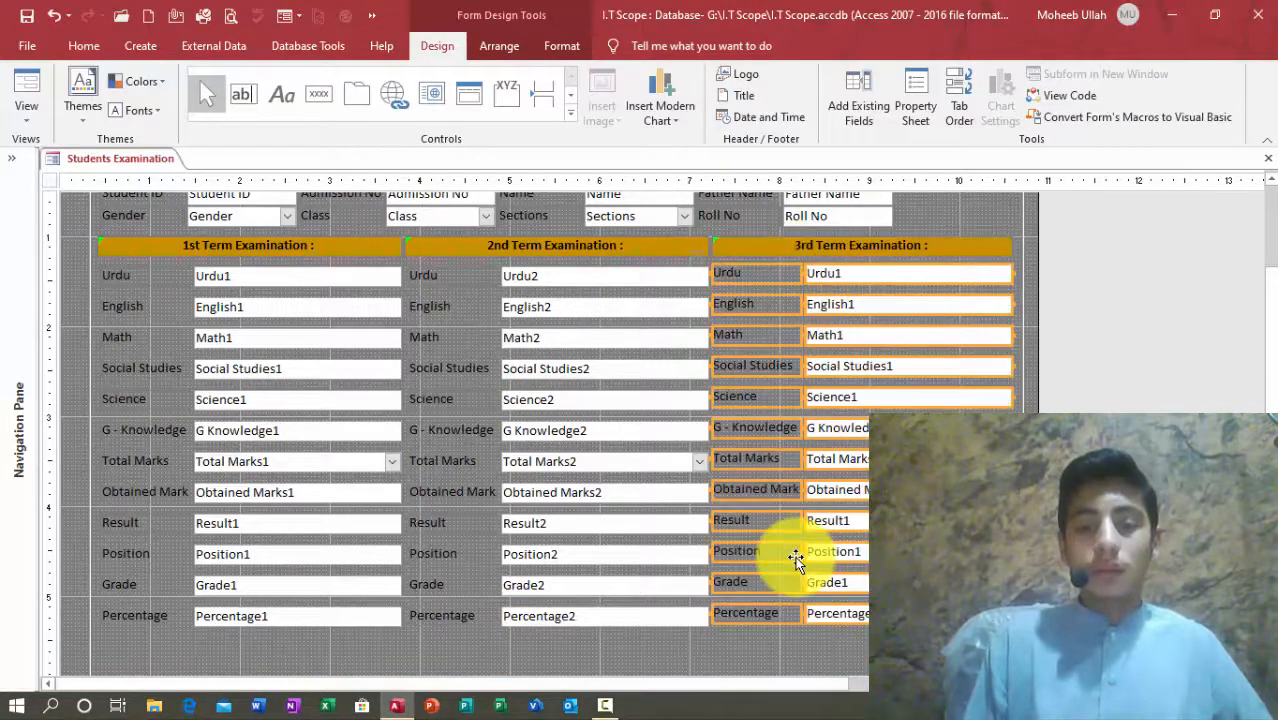
drag(795, 560, 795, 563)
click(838, 276)
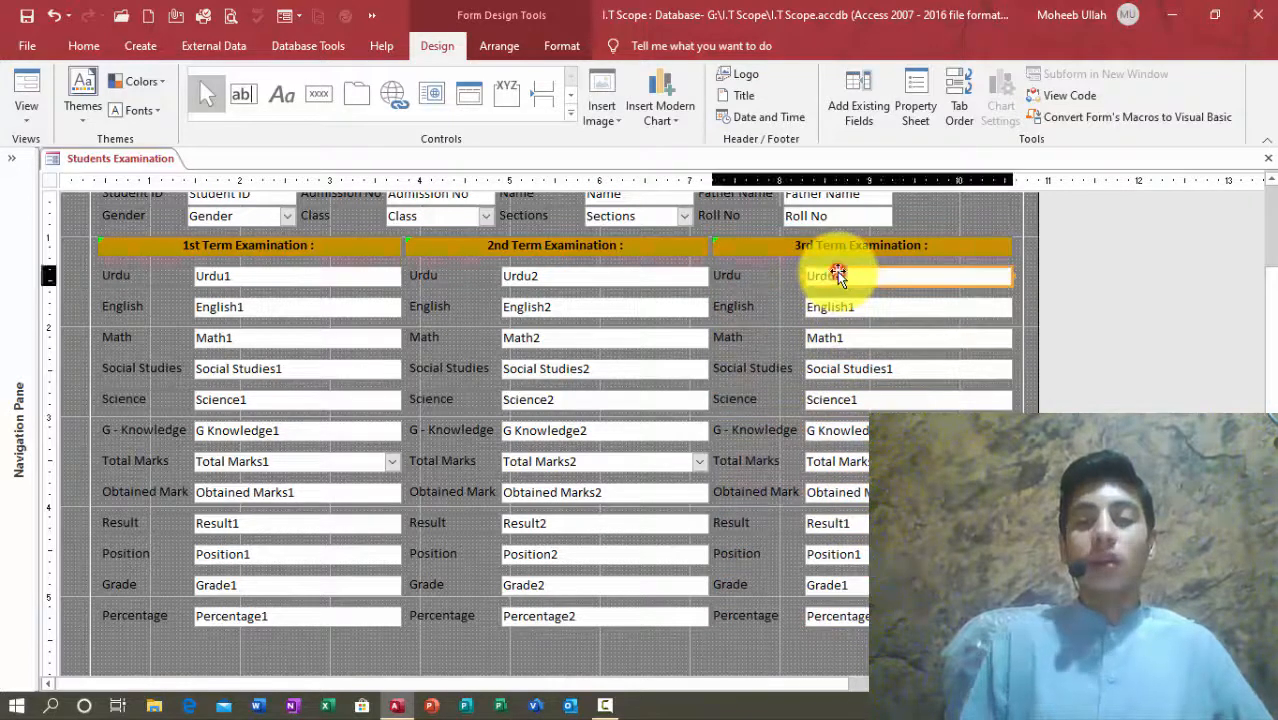
click(838, 276)
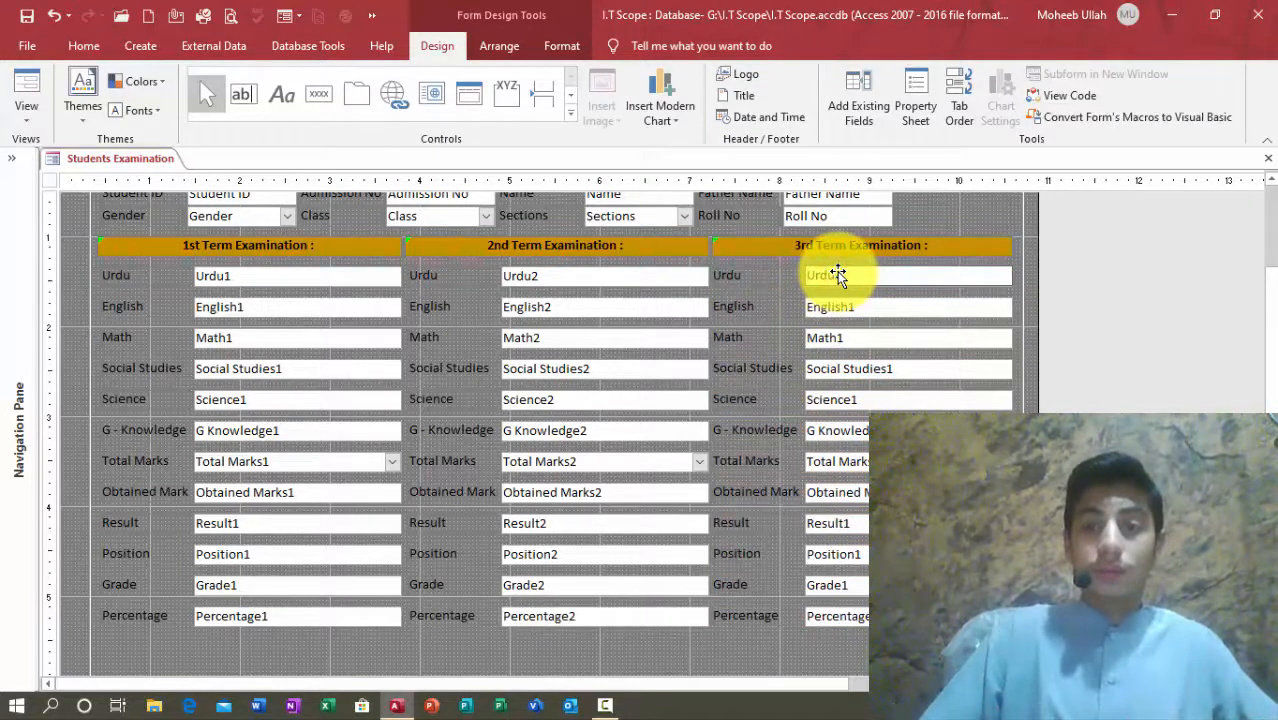
Step: Rename the third-column boxes to English3 and Math3
key(Tab)
key(Tab)
key(F2)
key(BackSpace)
text(3)
key(Tab)
key(Tab)
key(F2)
key(BackSpace)
text(3)
Step: Rename the third-column boxes to Social Studies3 and Science3
key(Tab)
key(Tab)
key(F2)
key(BackSpace)
text(3)
key(Tab)
key(Tab)
key(F2)
key(BackSpace)
text(3)
key(Tab)
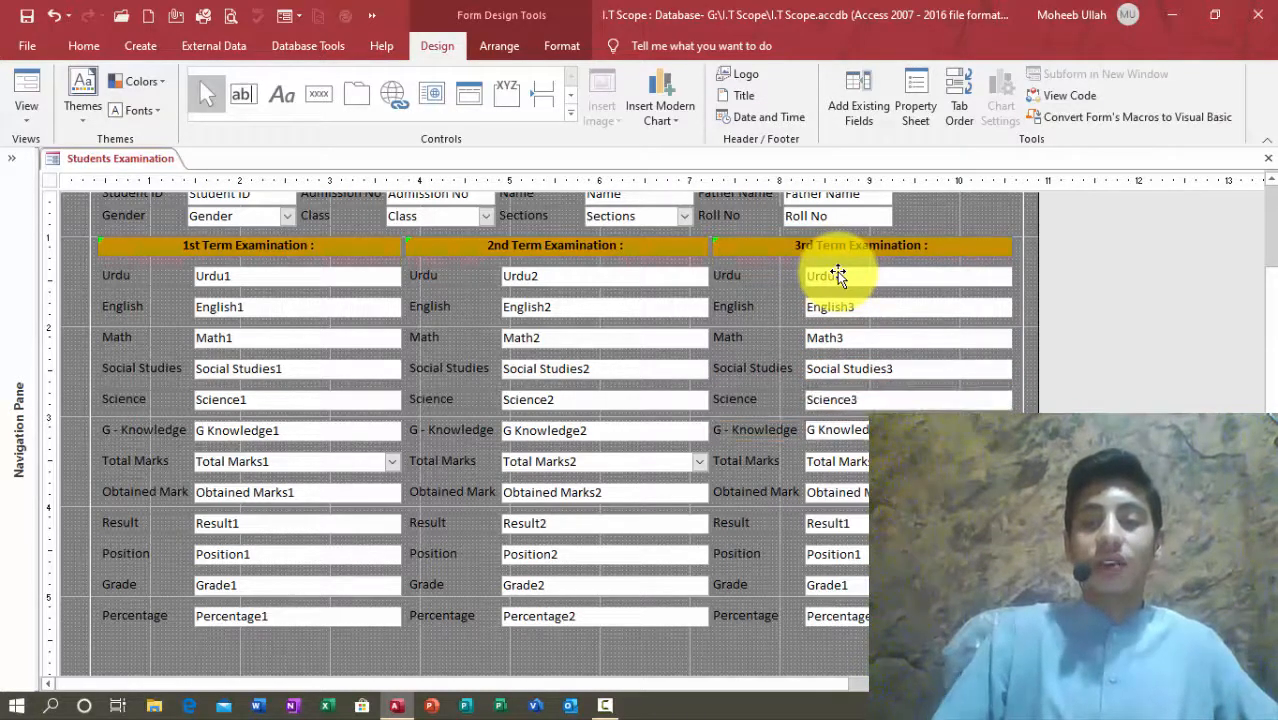
key(Return)
Step: Rename the third-column Total Marks and Result boxes with the suffix 3
key(Tab)
key(Tab)
key(F2)
key(BackSpace)
text(3)
key(Return)
key(Tab)
click(905, 461)
click(905, 461)
key(Tab)
key(Tab)
key(Tab)
key(F2)
key(BackSpace)
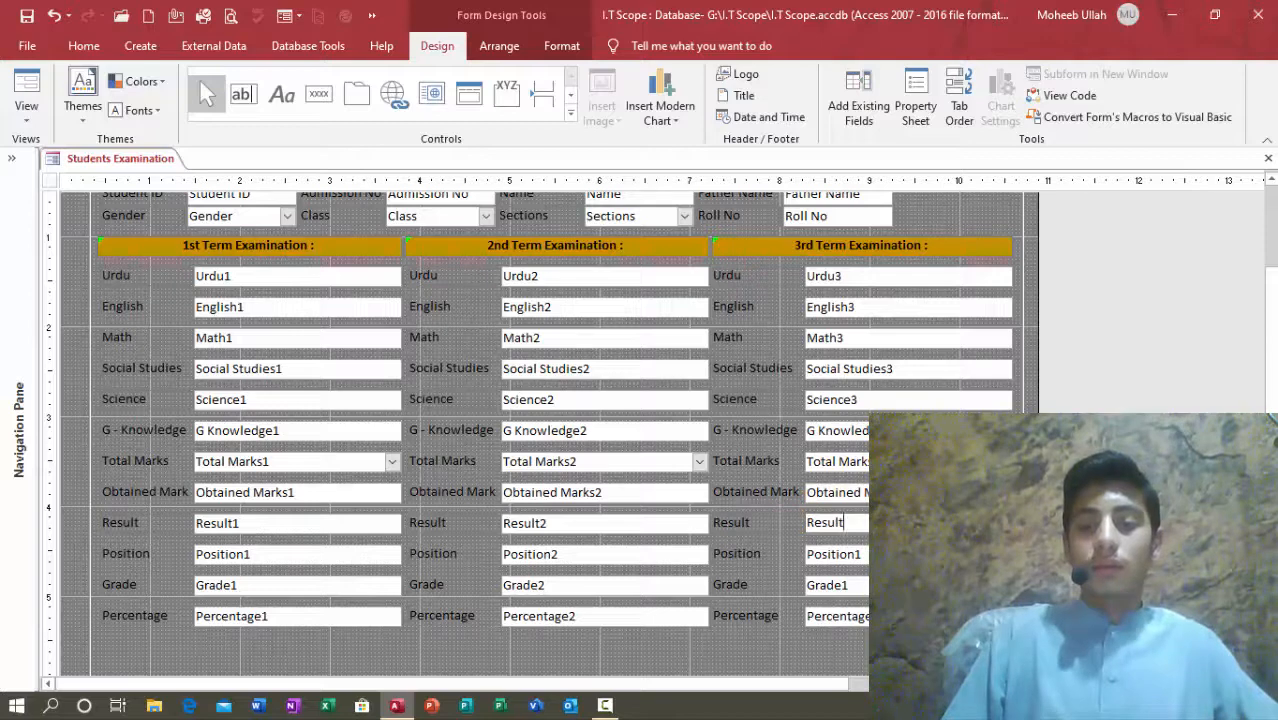
text(3)
key(Tab)
key(Tab)
Step: Rename the third-column boxes to Position3 and Grade3
key(F2)
key(BackSpace)
text(3)
key(Tab)
key(Tab)
key(F2)
key(BackSpace)
text(3)
key(Tab)
key(Tab)
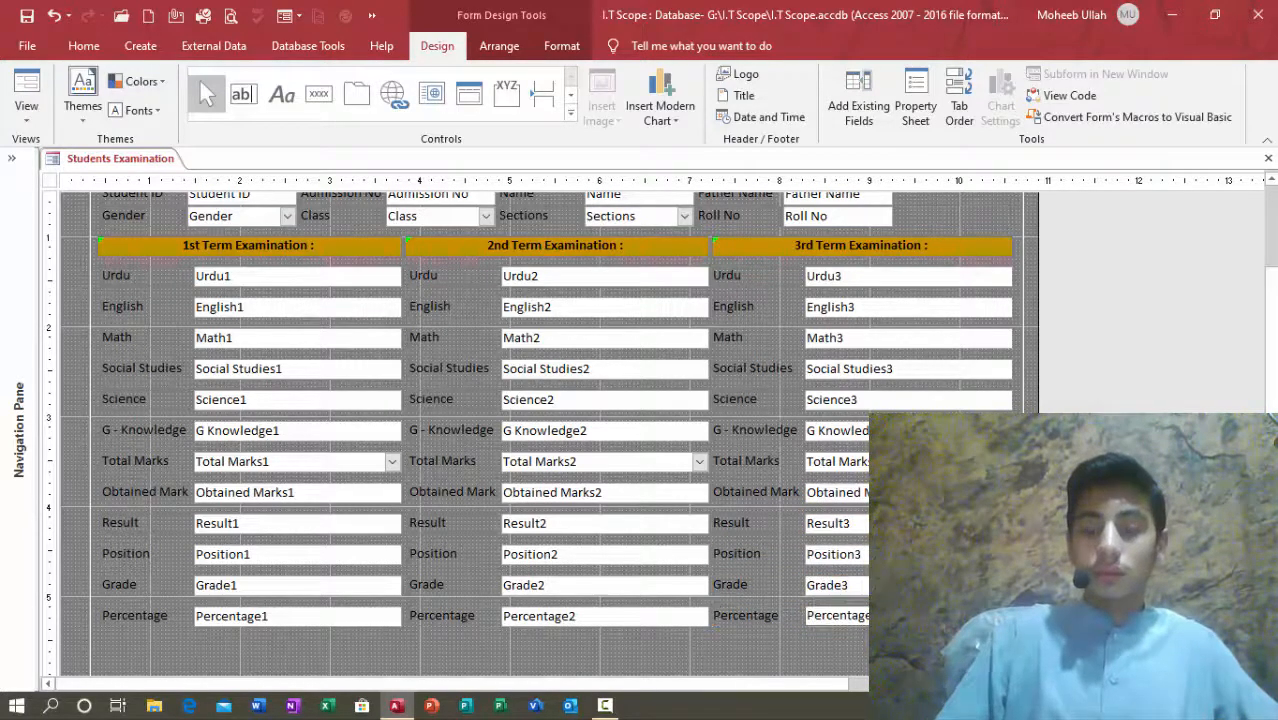
key(Tab)
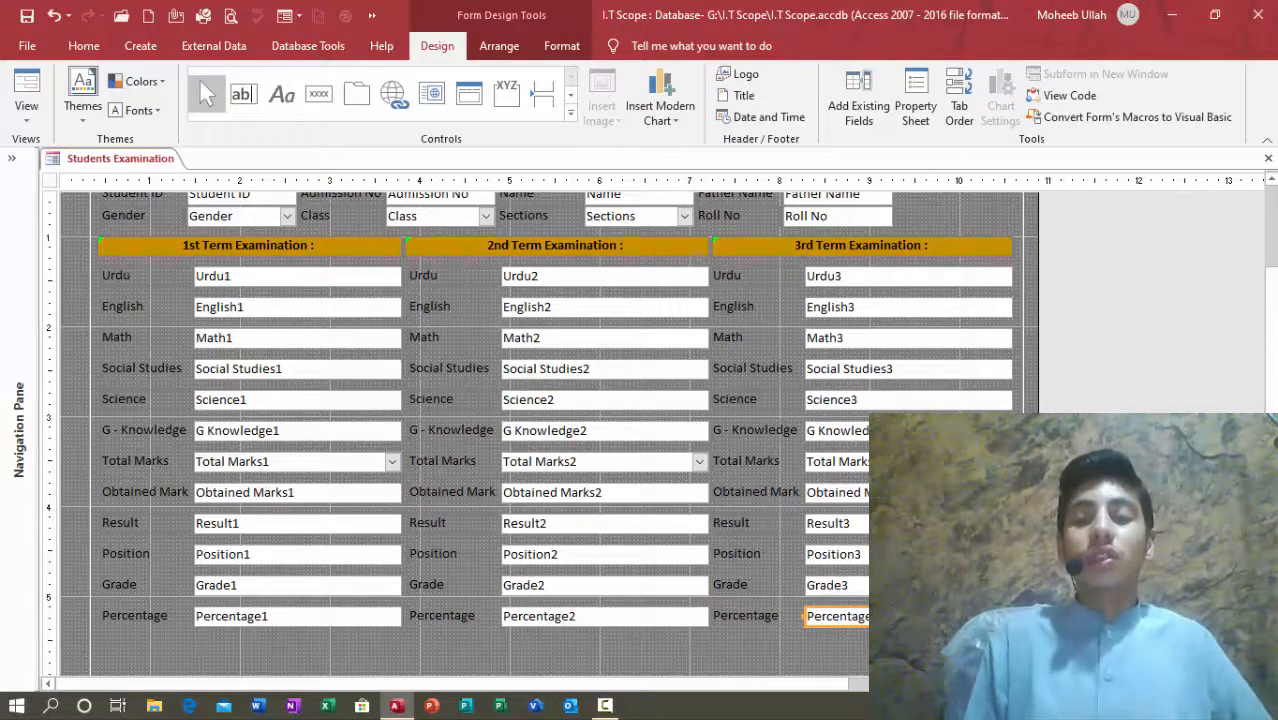
Step: Close the form's Design view and reopen Students Examination
click(714, 641)
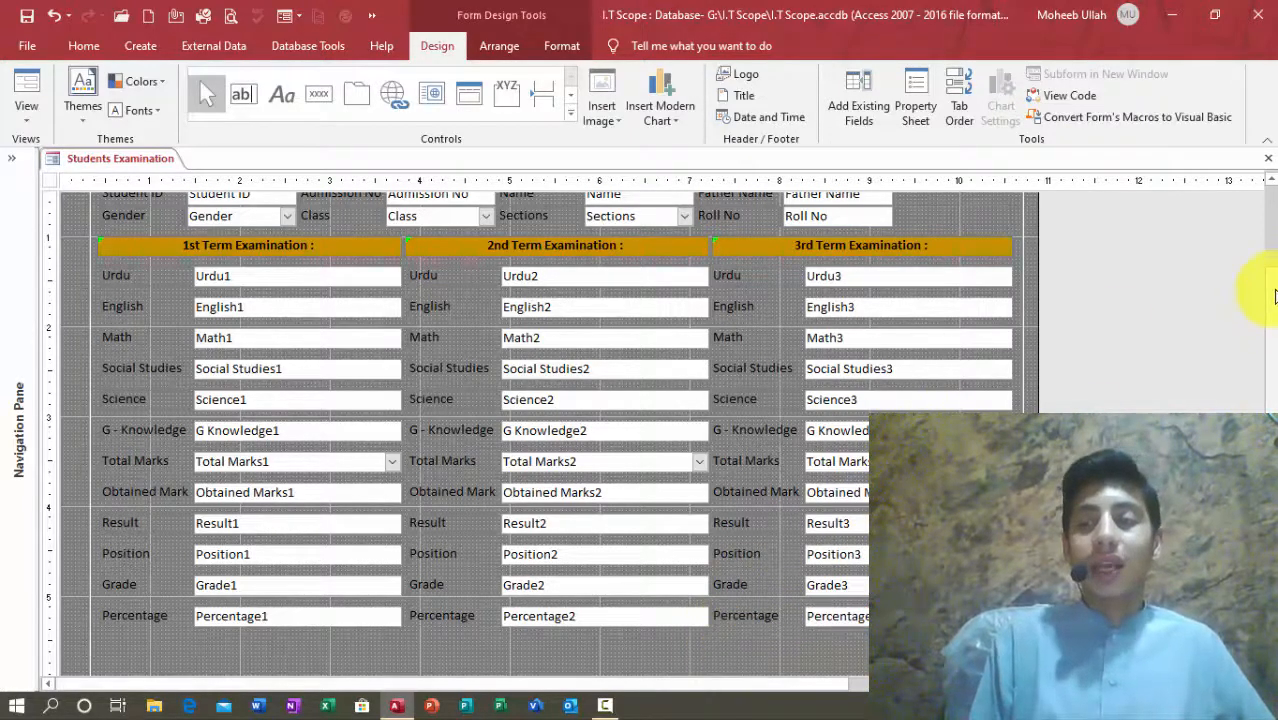
click(1268, 158)
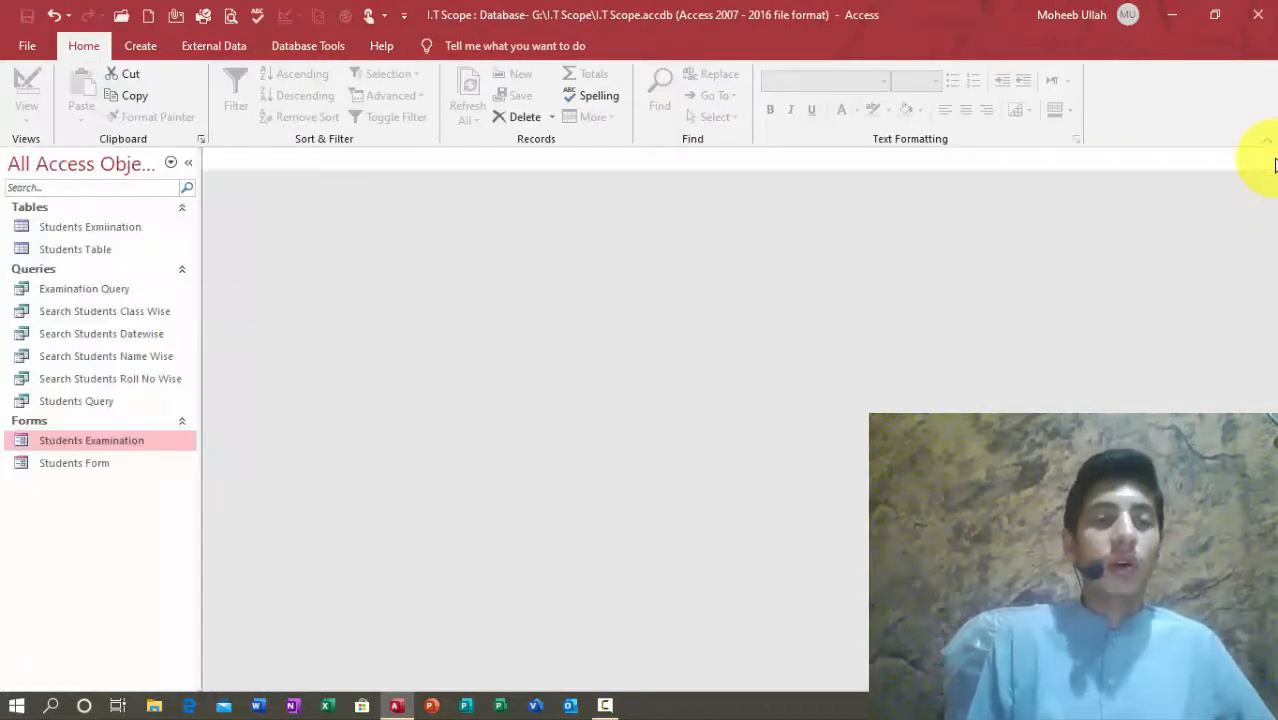
click(100, 441)
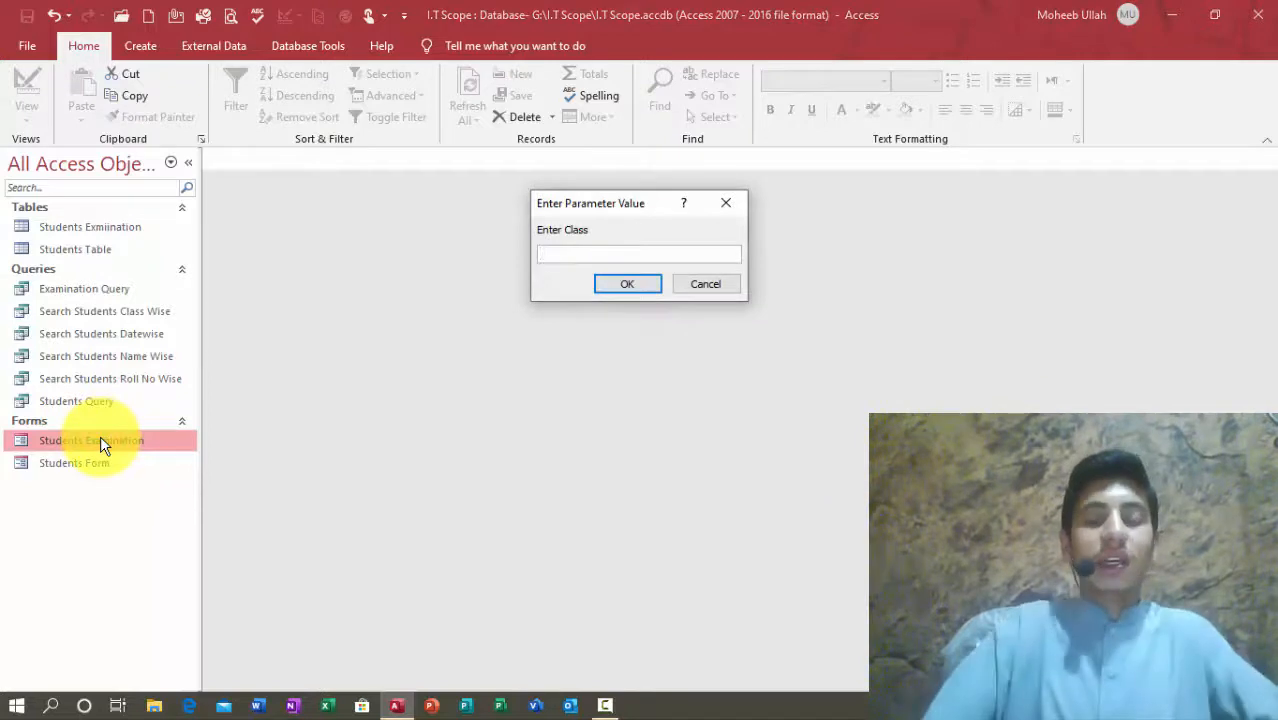
Step: Confirm the class at the parameter prompt, then check the Name, Position and Percentage (67) fields
key(Return)
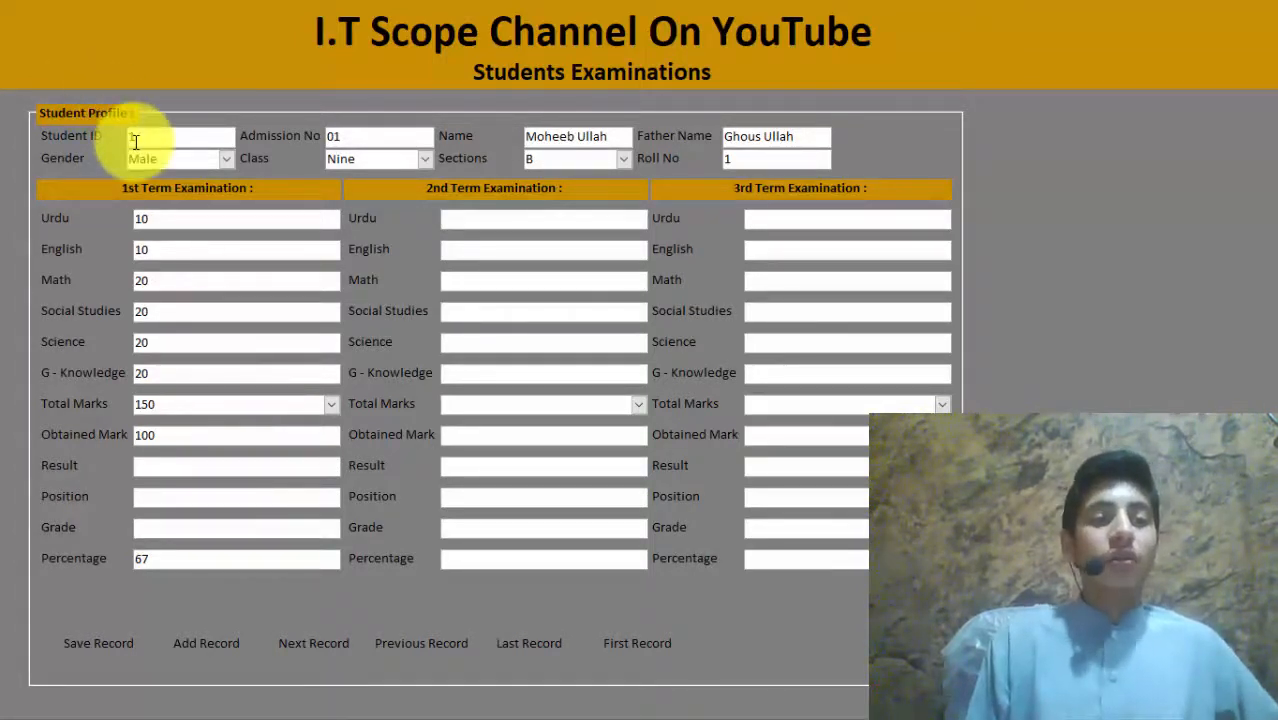
click(561, 139)
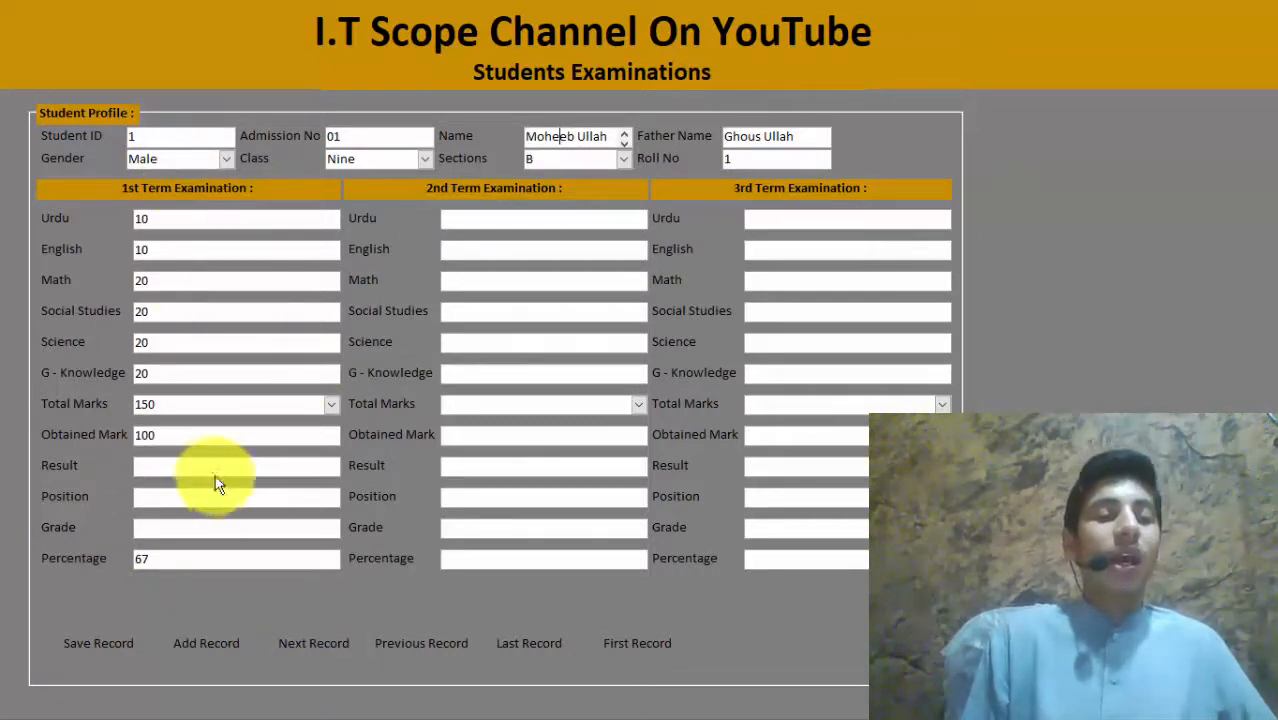
click(176, 496)
click(166, 555)
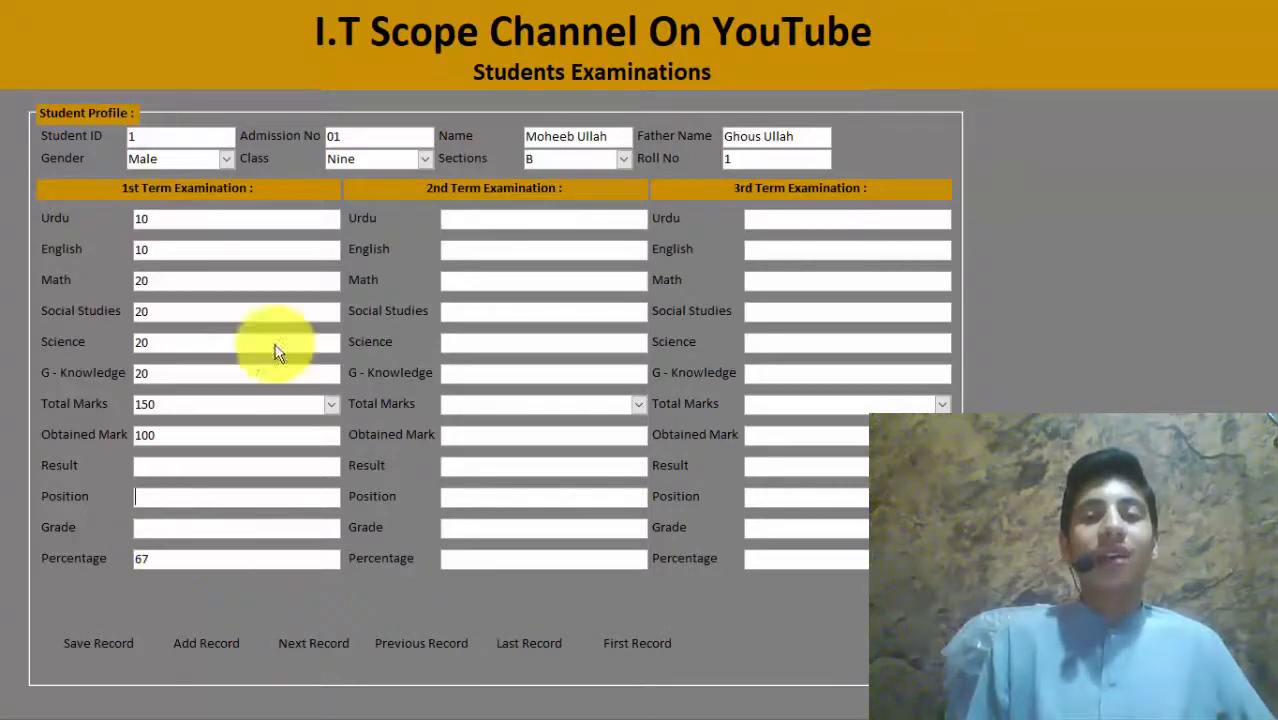
right_click(793, 8)
Step: In Design View, move the row of record buttons just below Percentage
click(820, 55)
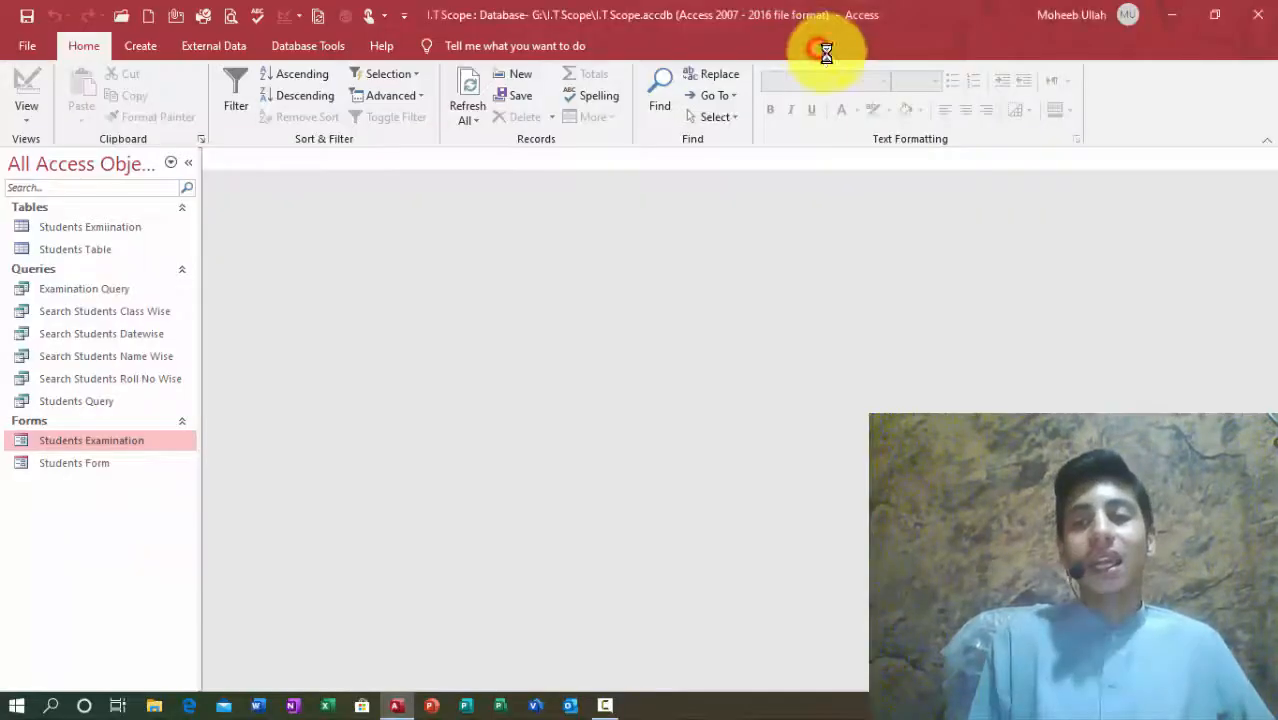
scroll(351, 539, down, 5)
click(330, 540)
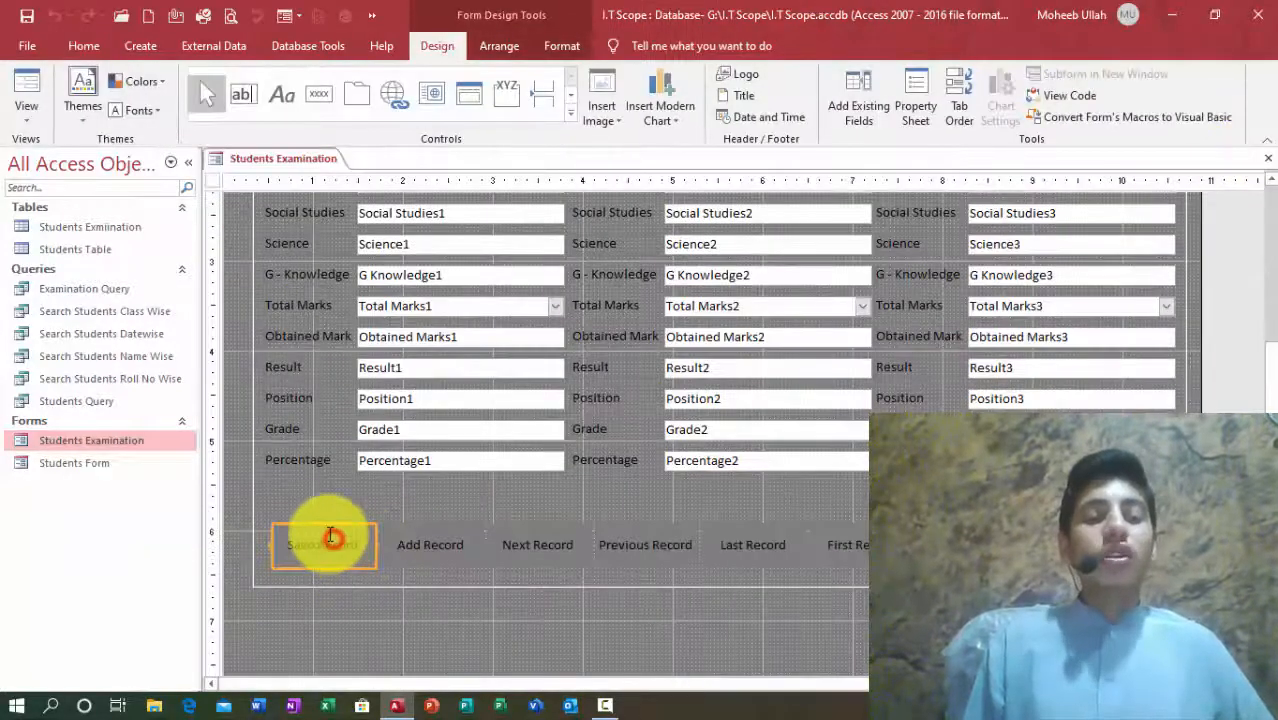
click(261, 515)
key(Up)
key(Up)
key(Up)
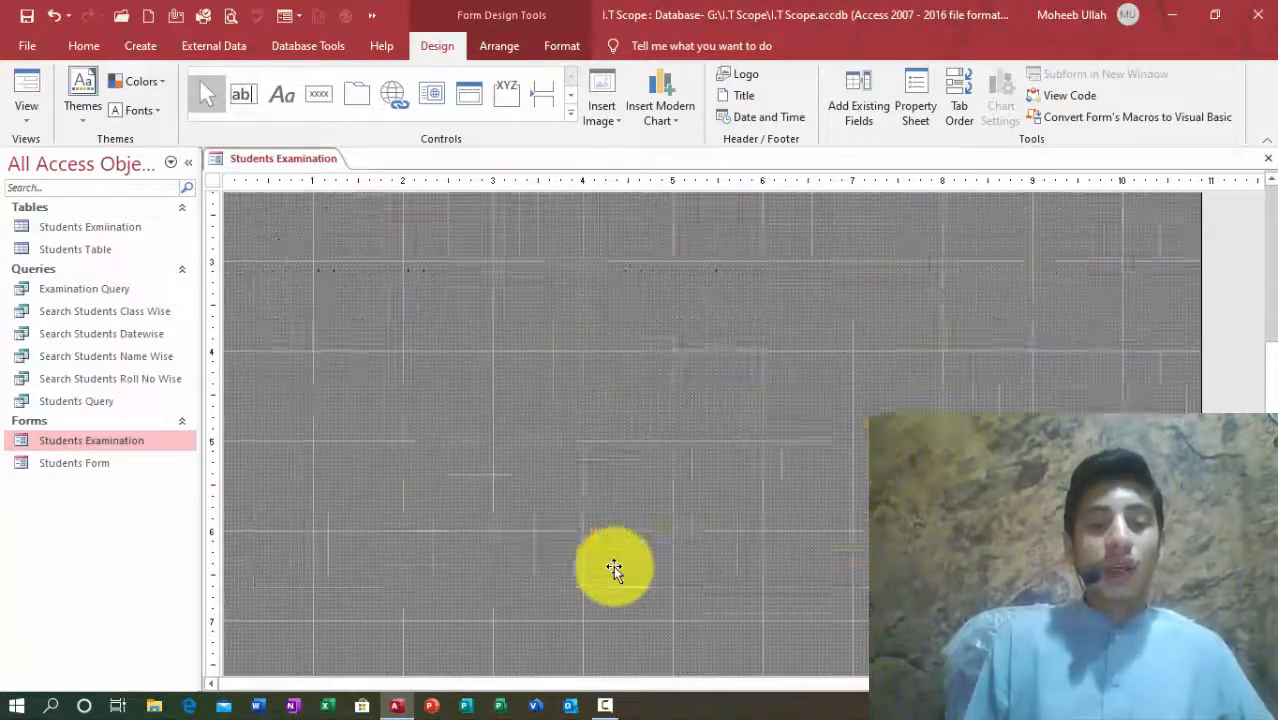
key(Down)
key(Down)
key(Down)
key(Down)
key(Down)
key(Down)
key(Down)
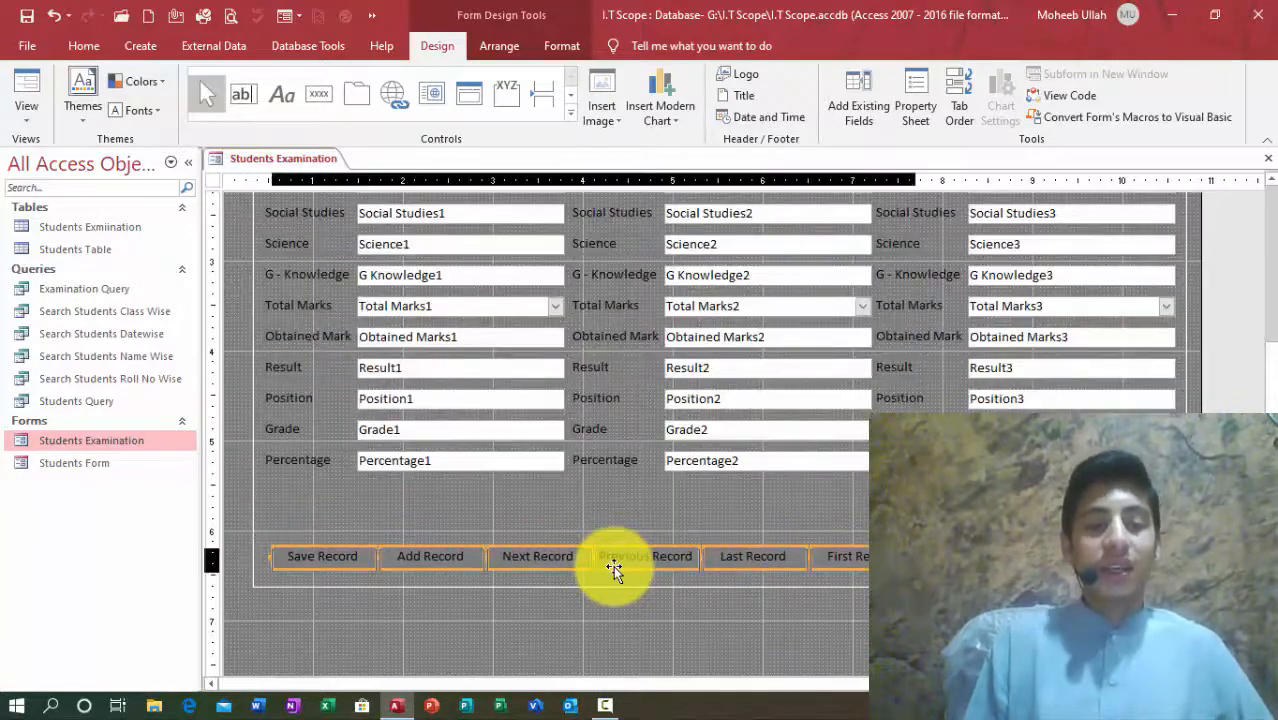
click(579, 508)
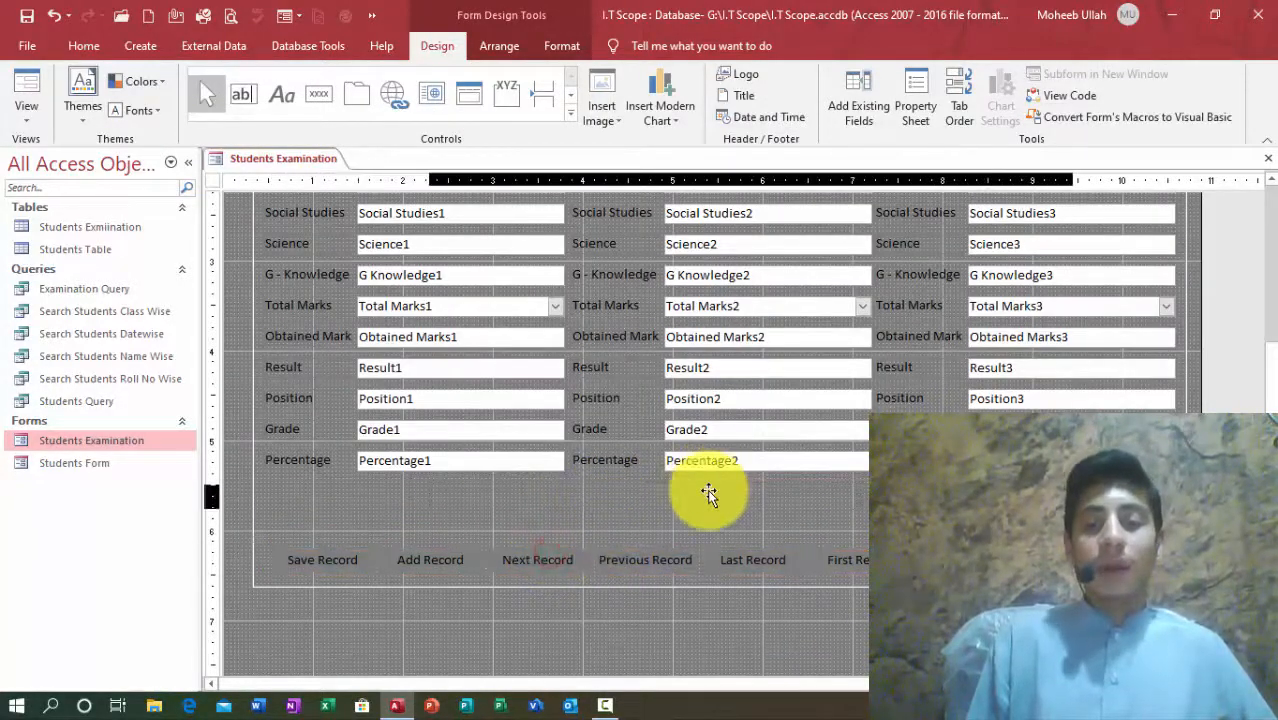
drag(688, 490, 688, 490)
key(Left)
key(Left)
key(Left)
key(Left)
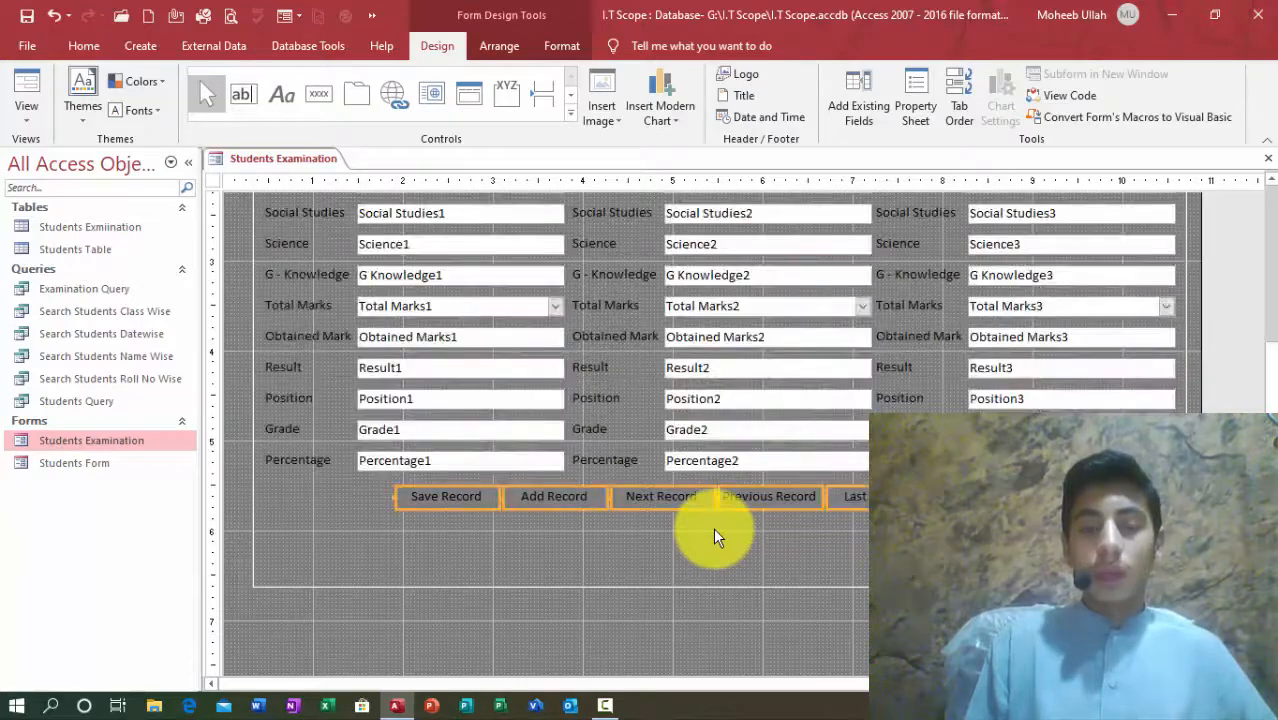
Step: Duplicate the Save Record button and place the copy left, beneath the button row
click(709, 527)
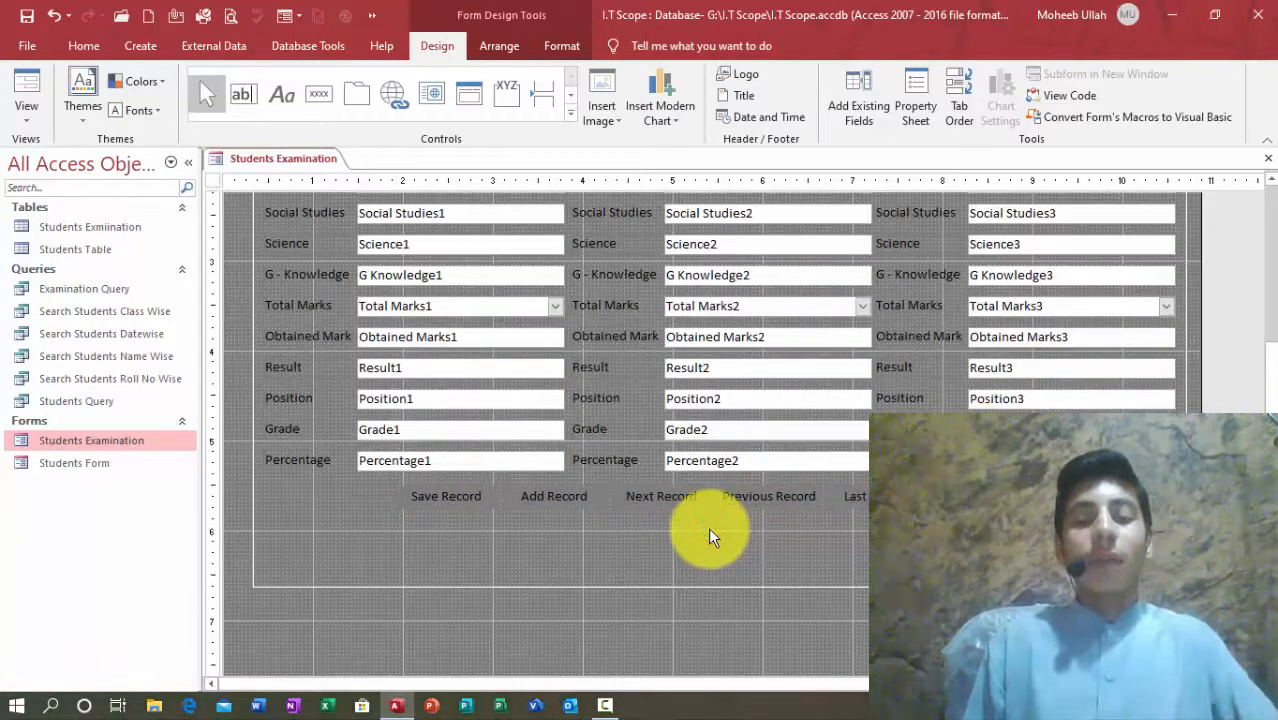
click(419, 501)
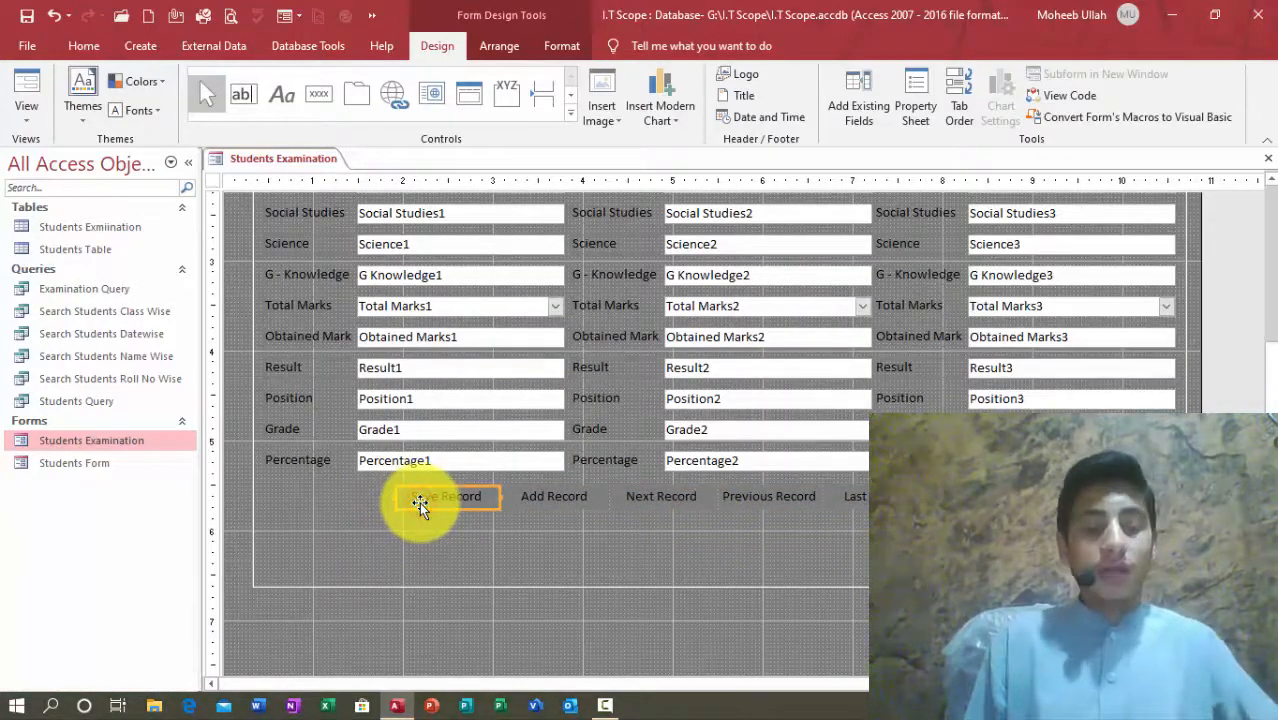
key(ctrl+d)
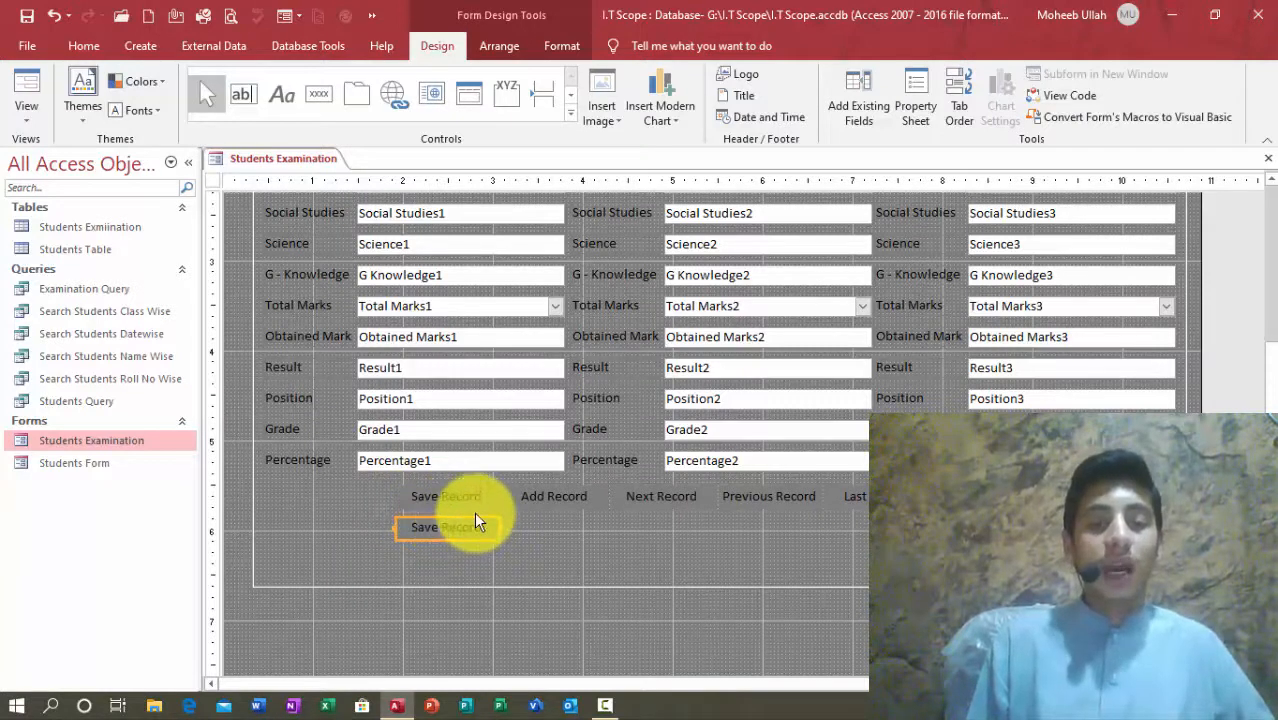
drag(476, 518, 262, 522)
Step: Caption the copied button 'Result'
click(362, 540)
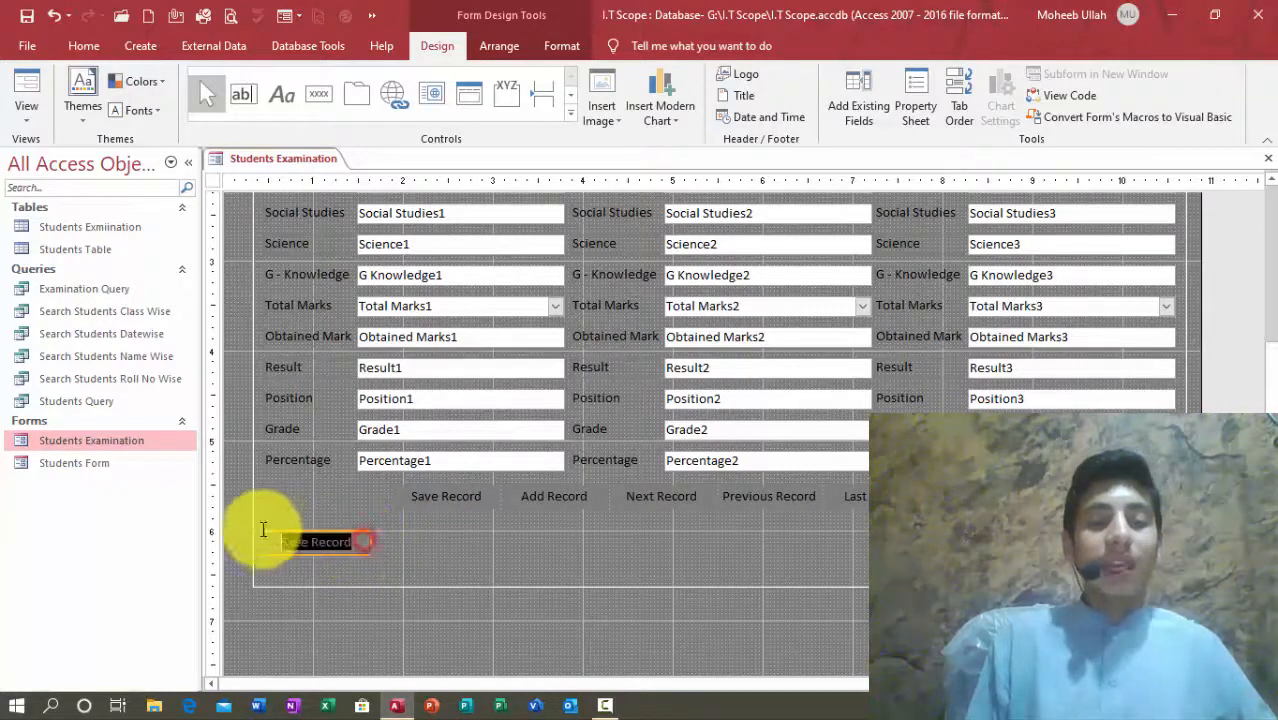
text(Result)
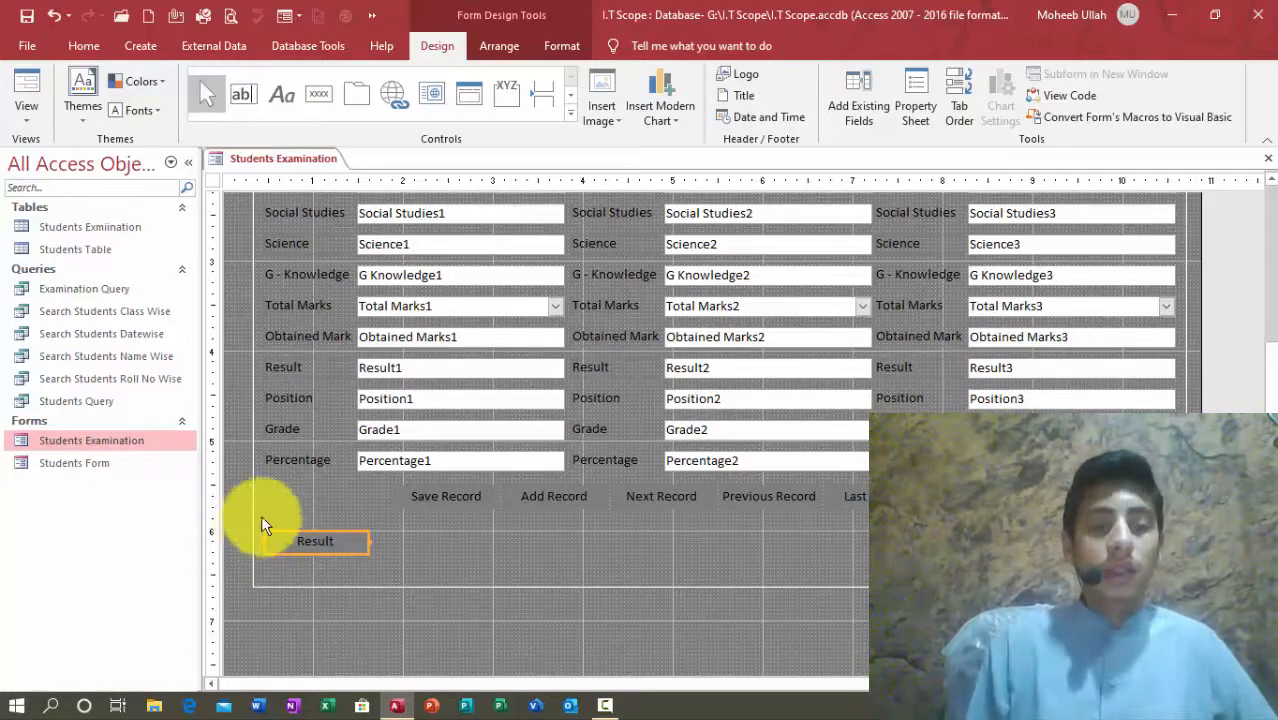
click(523, 536)
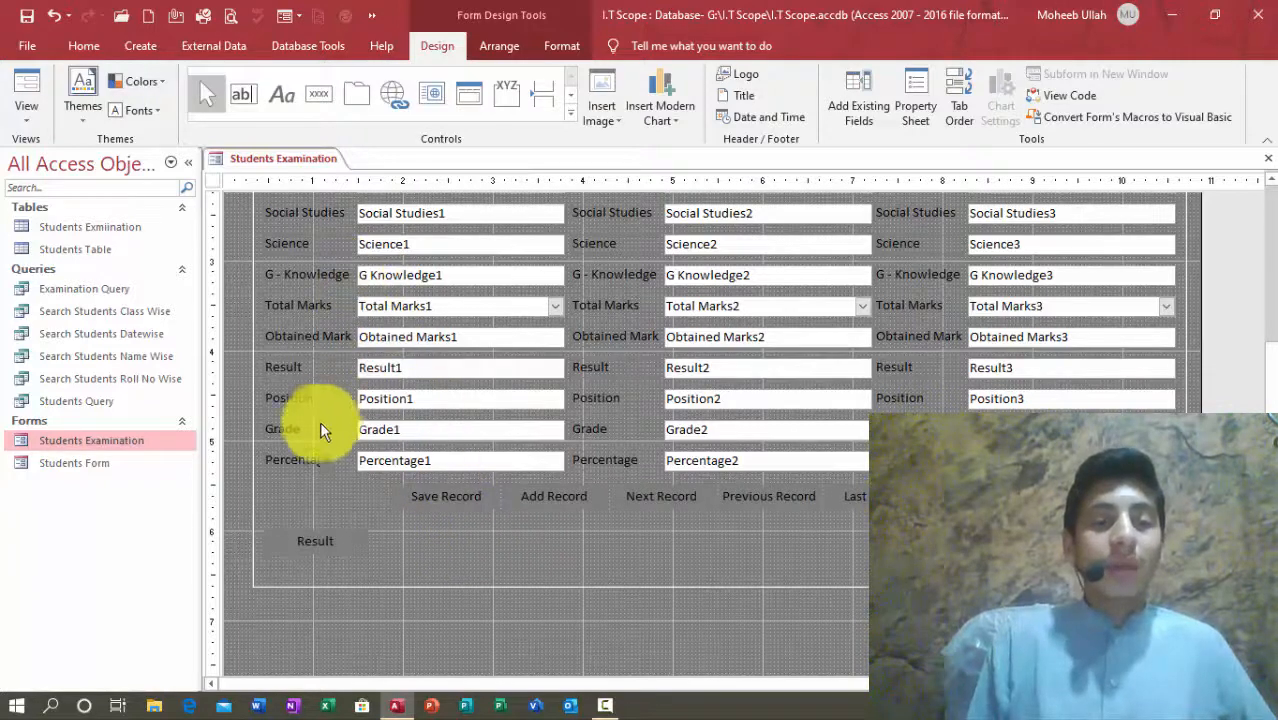
Step: Copy the Result button and caption the duplicate beside it 'Position'
click(336, 535)
key(ctrl+c)
key(ctrl+v)
drag(340, 565, 448, 530)
double_click(448, 530)
text(Position)
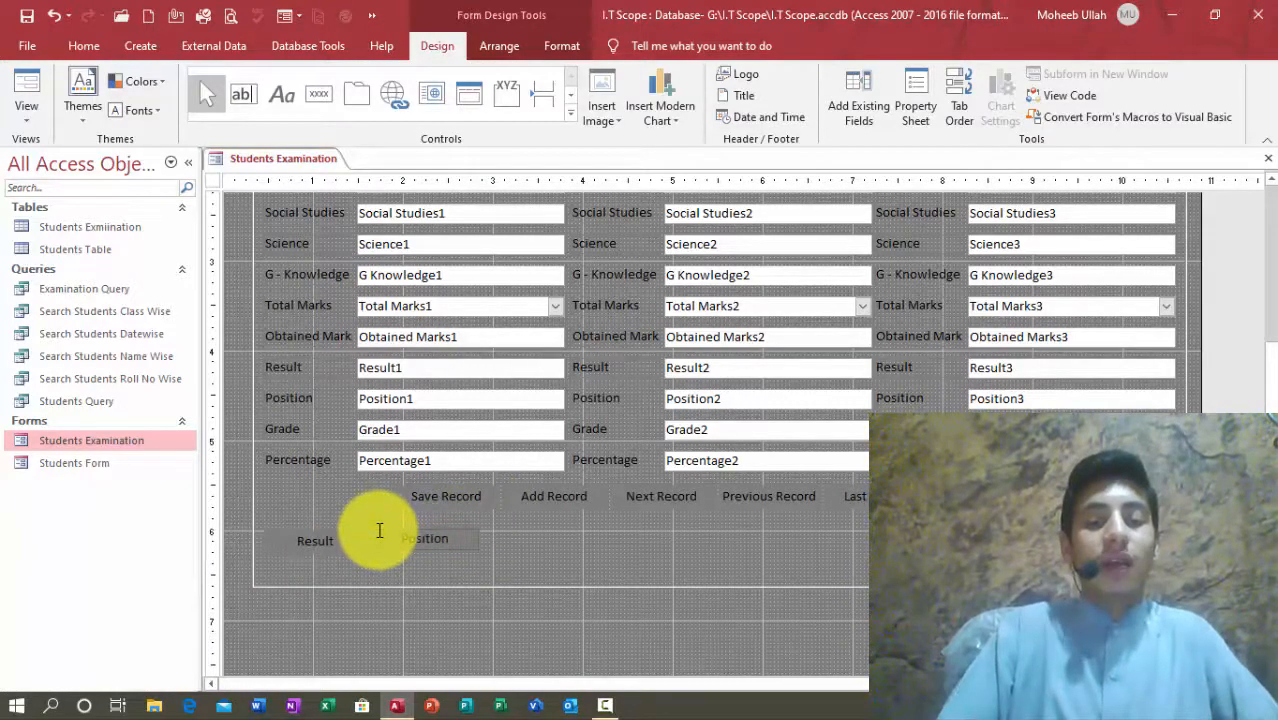
key(Return)
Step: Duplicate the Position button and caption the copy 'Grade'
key(ctrl+d)
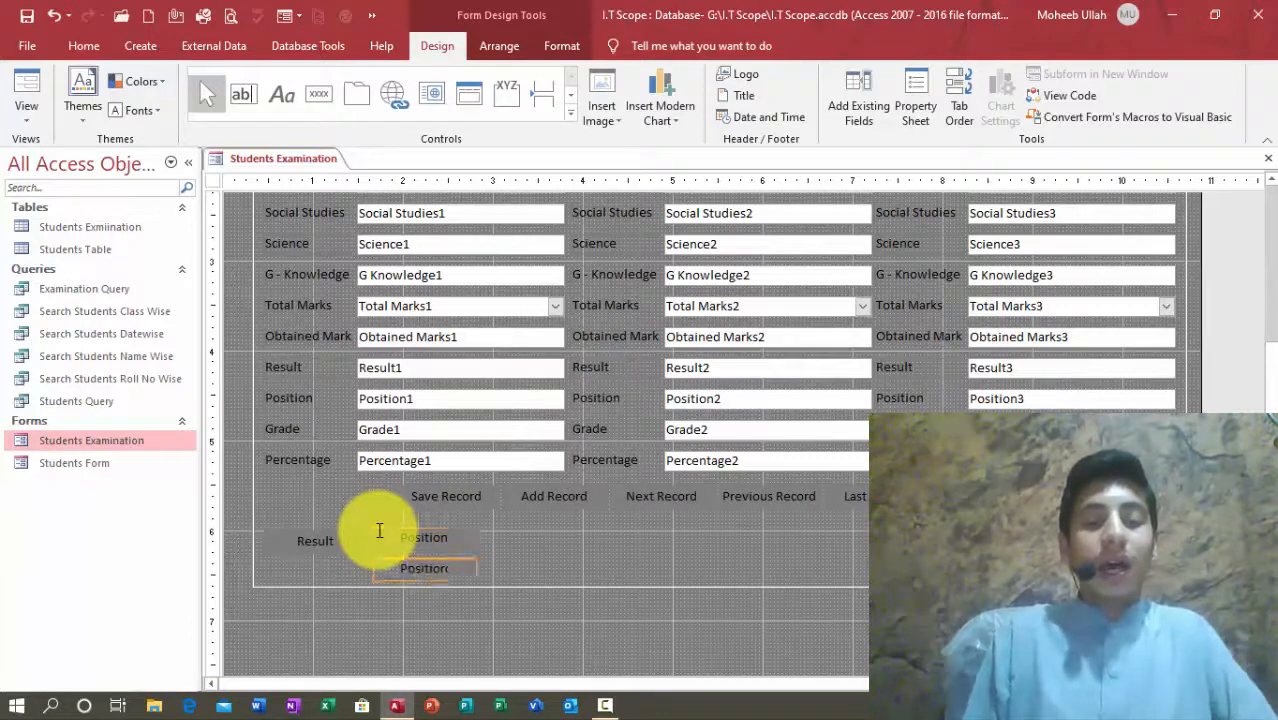
mouse_move(452, 560)
mouse_down()
mouse_move(559, 526)
mouse_move(397, 534)
mouse_up()
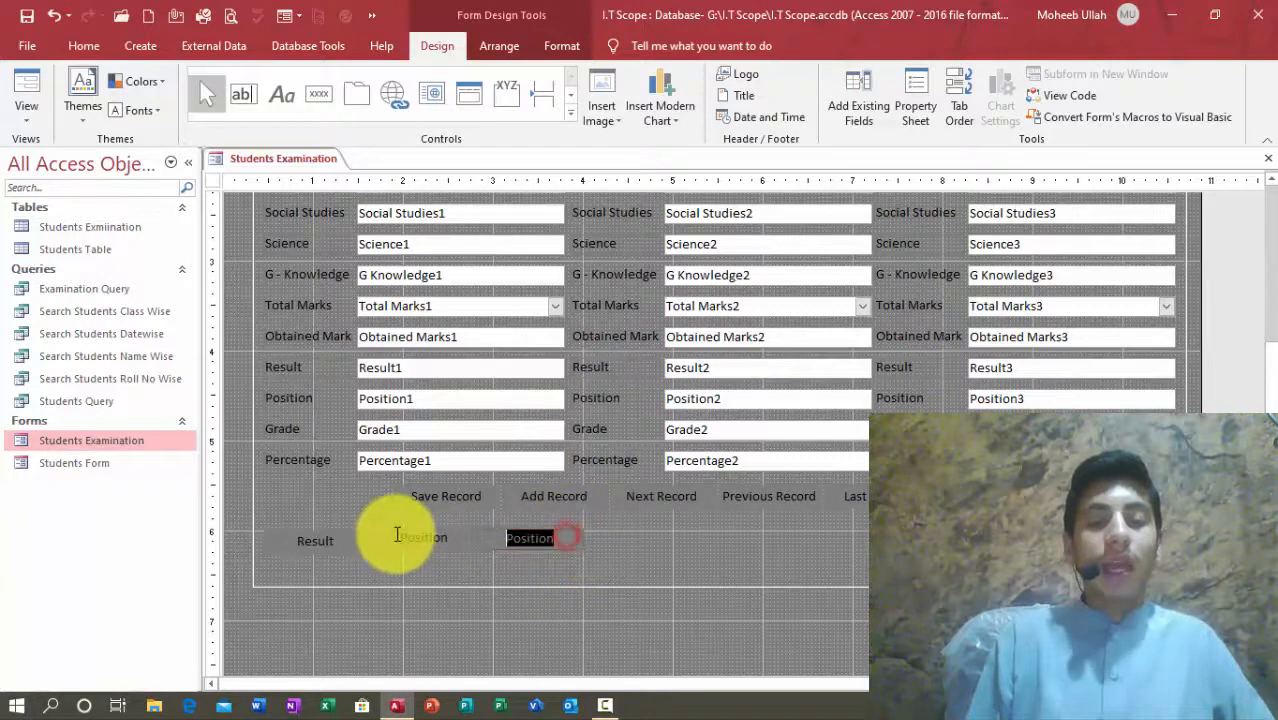
text(Grage)
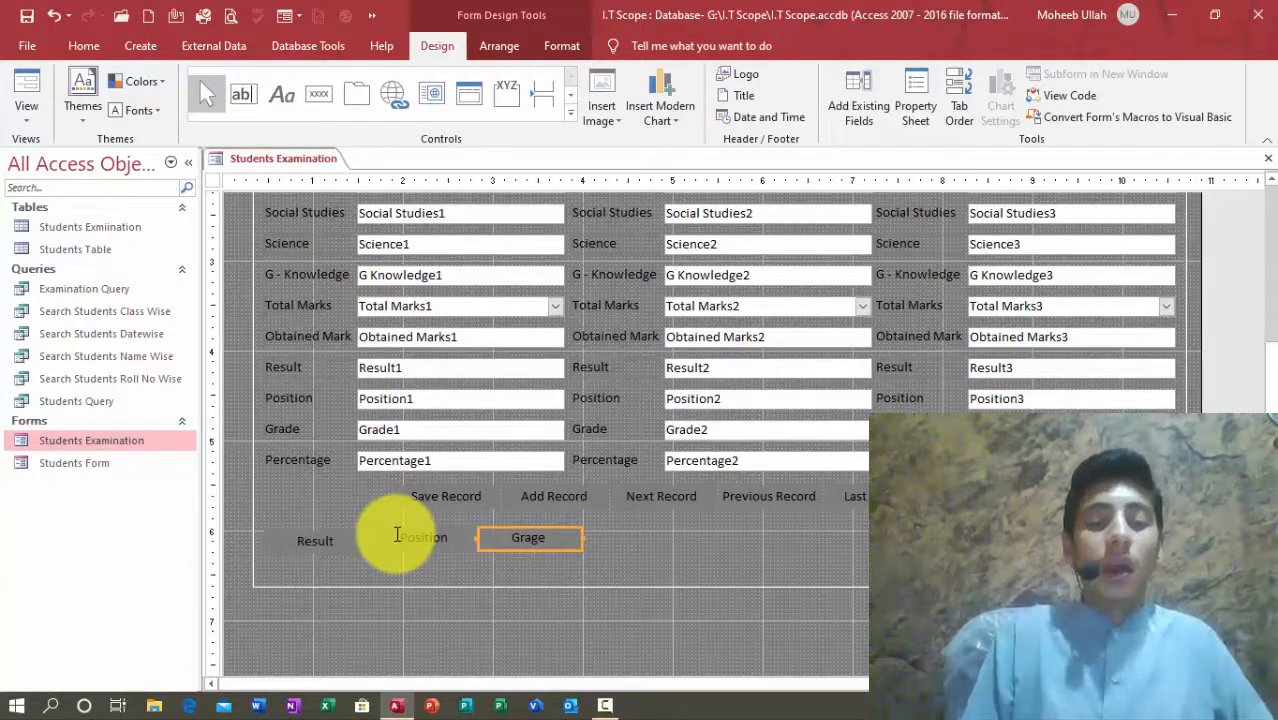
key(BackSpace)
key(BackSpace)
text(de)
key(Return)
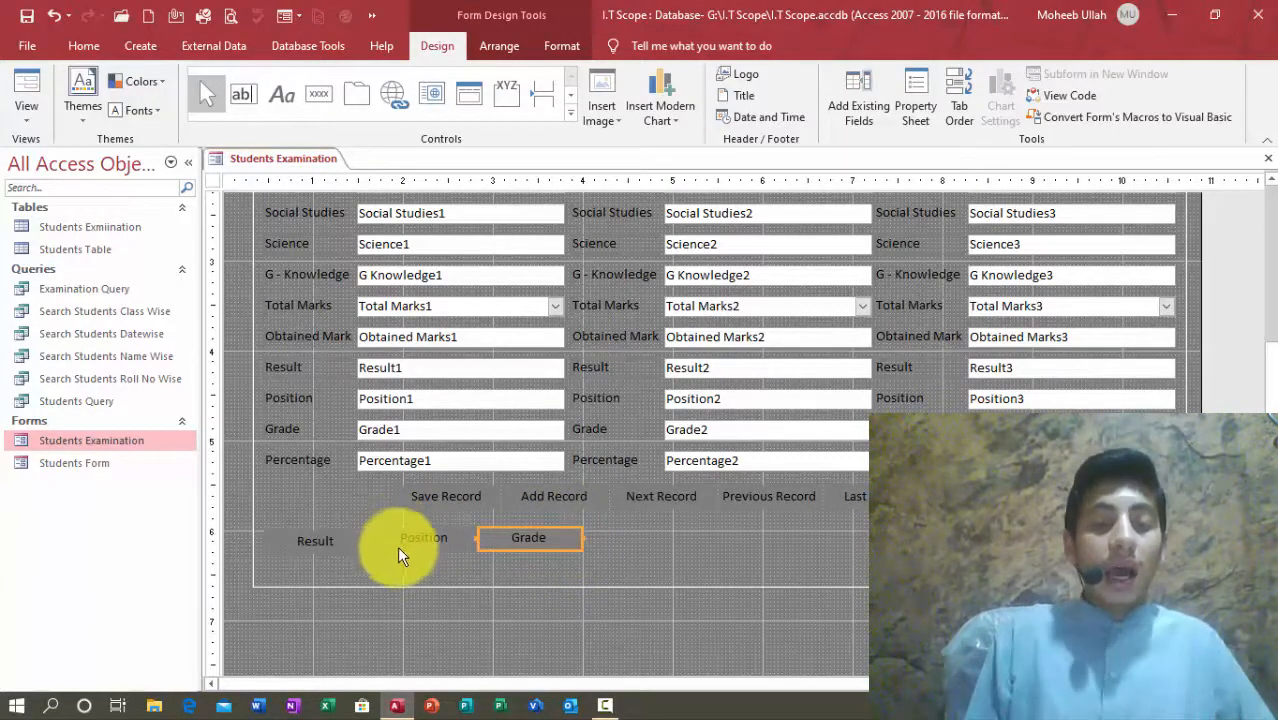
Step: Line up Grade alongside Position and select Result, Position and Grade together
click(390, 540)
drag(537, 542, 475, 544)
click(594, 579)
click(538, 539)
click(547, 562)
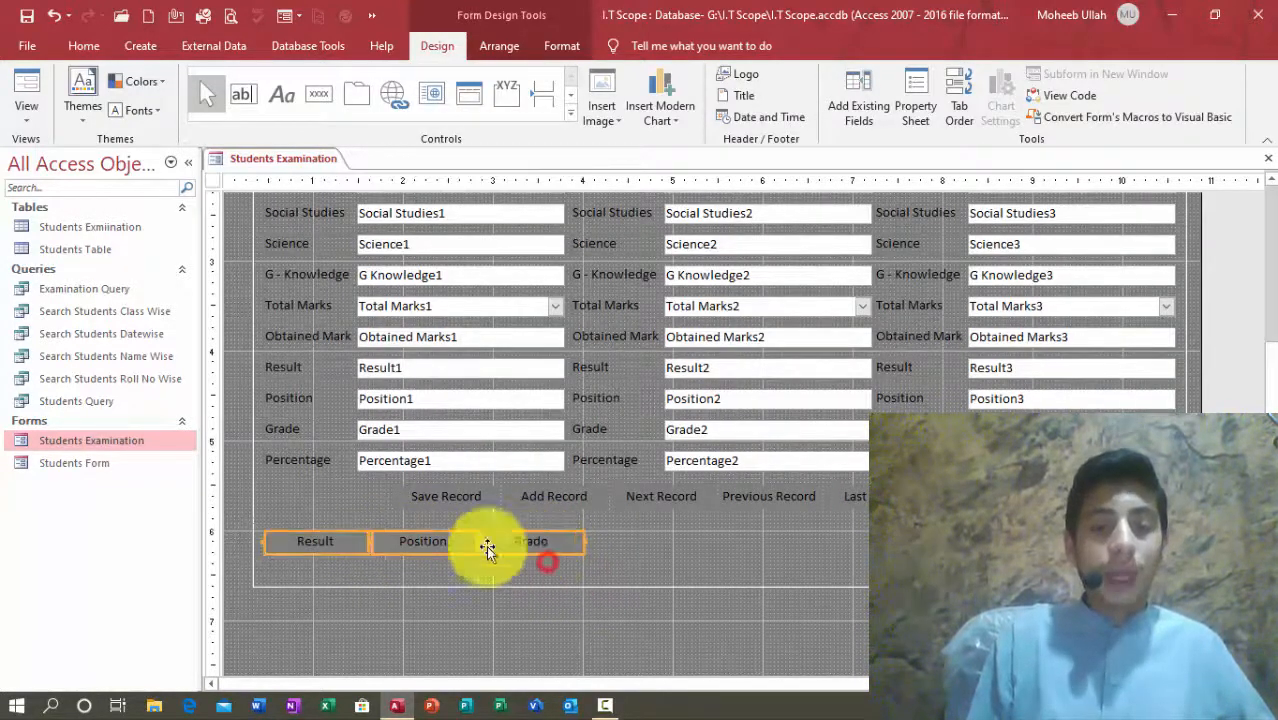
click(345, 565)
click(328, 540)
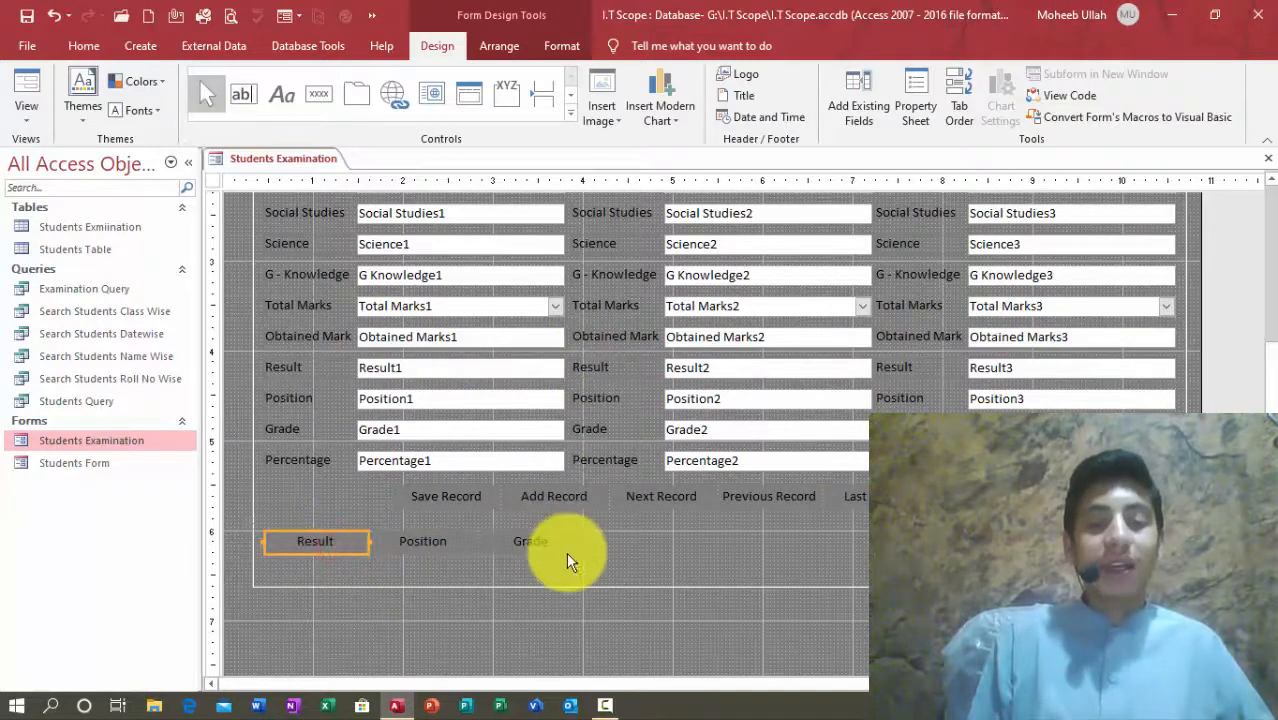
drag(564, 571, 565, 468)
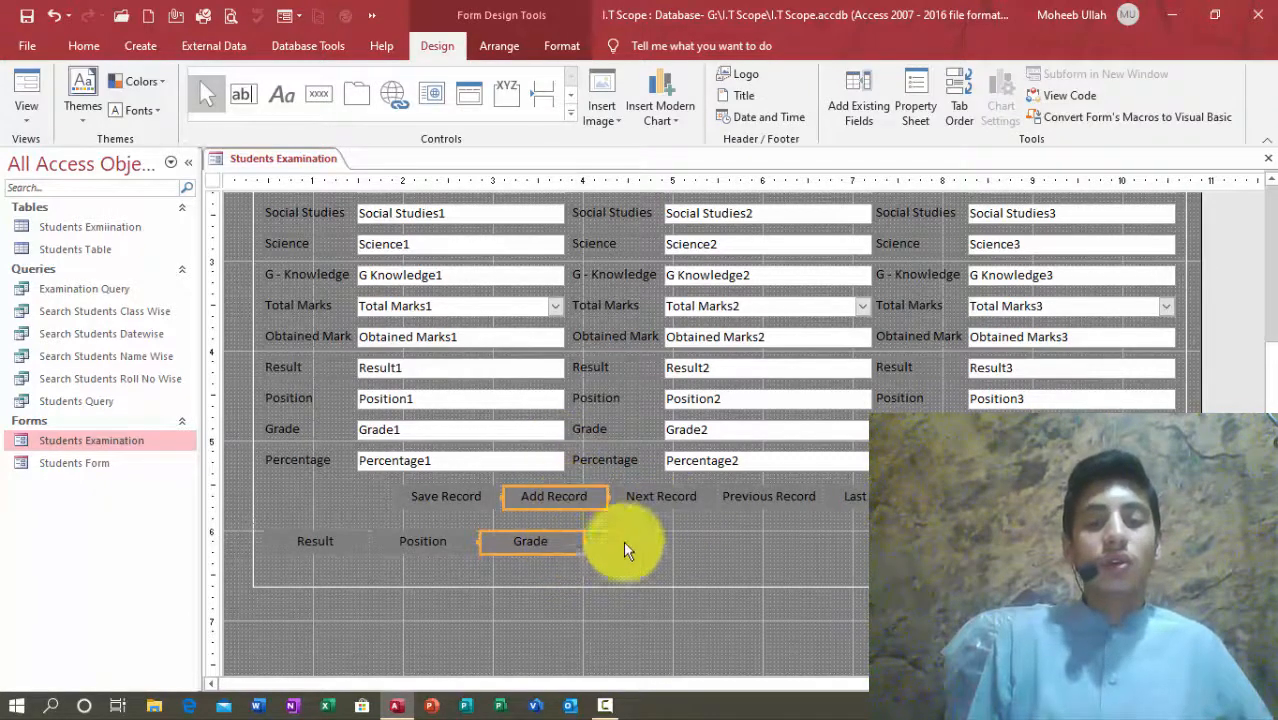
shift+click(580, 502)
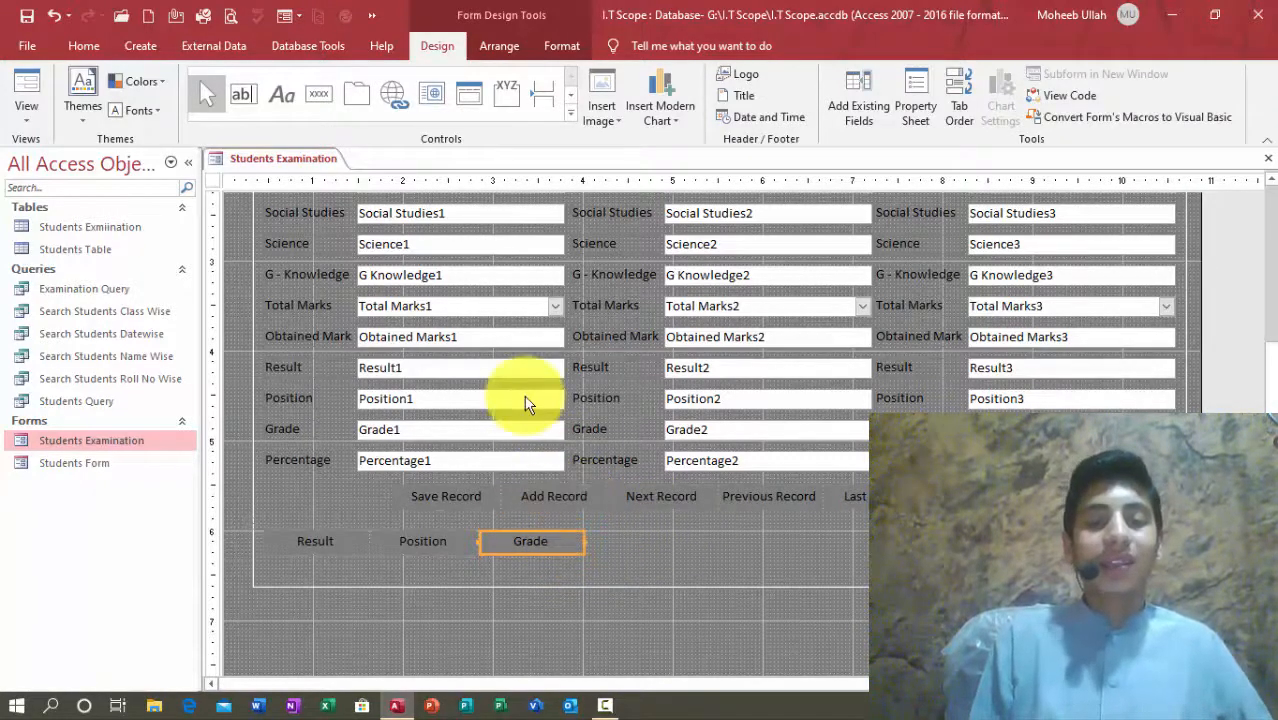
click(316, 551)
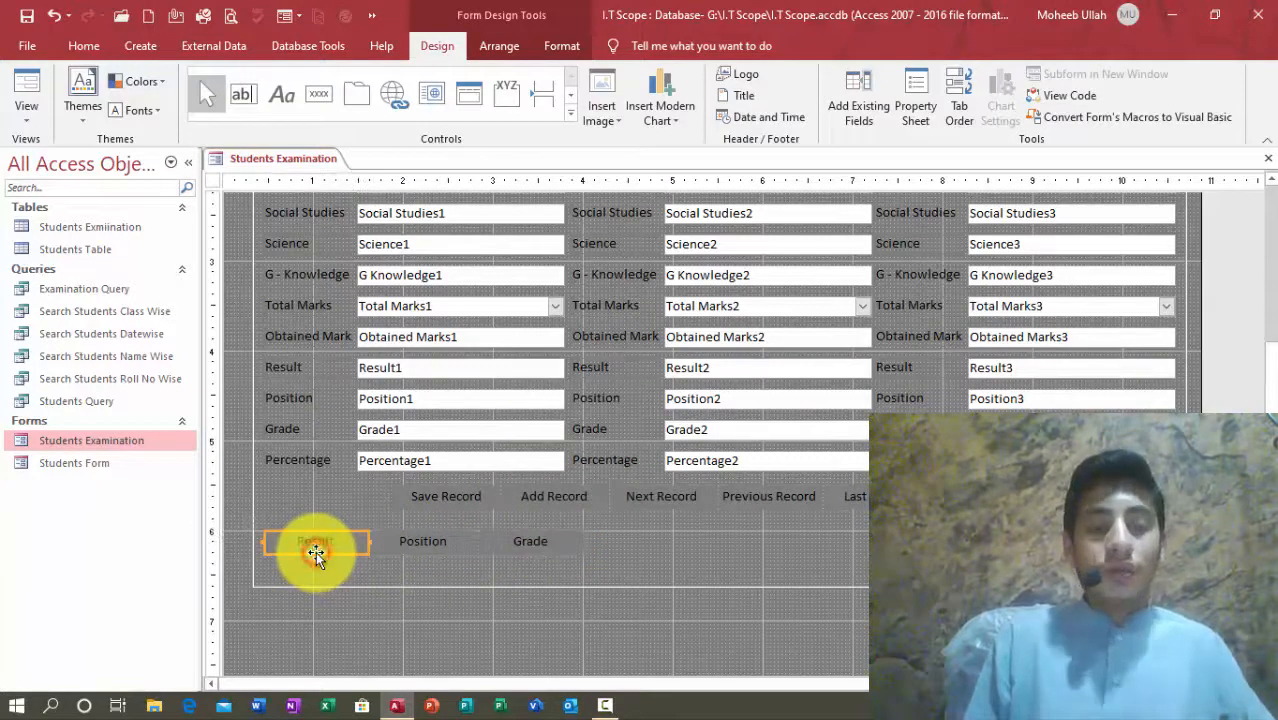
click(412, 541)
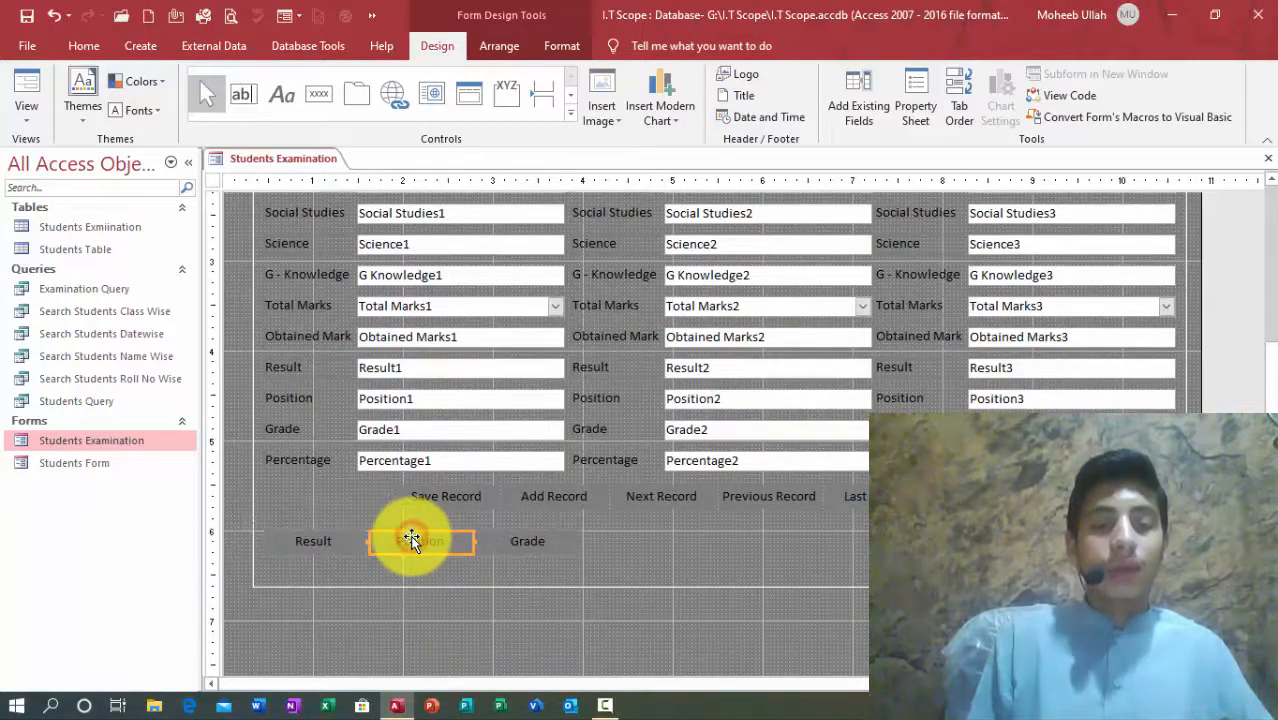
click(532, 543)
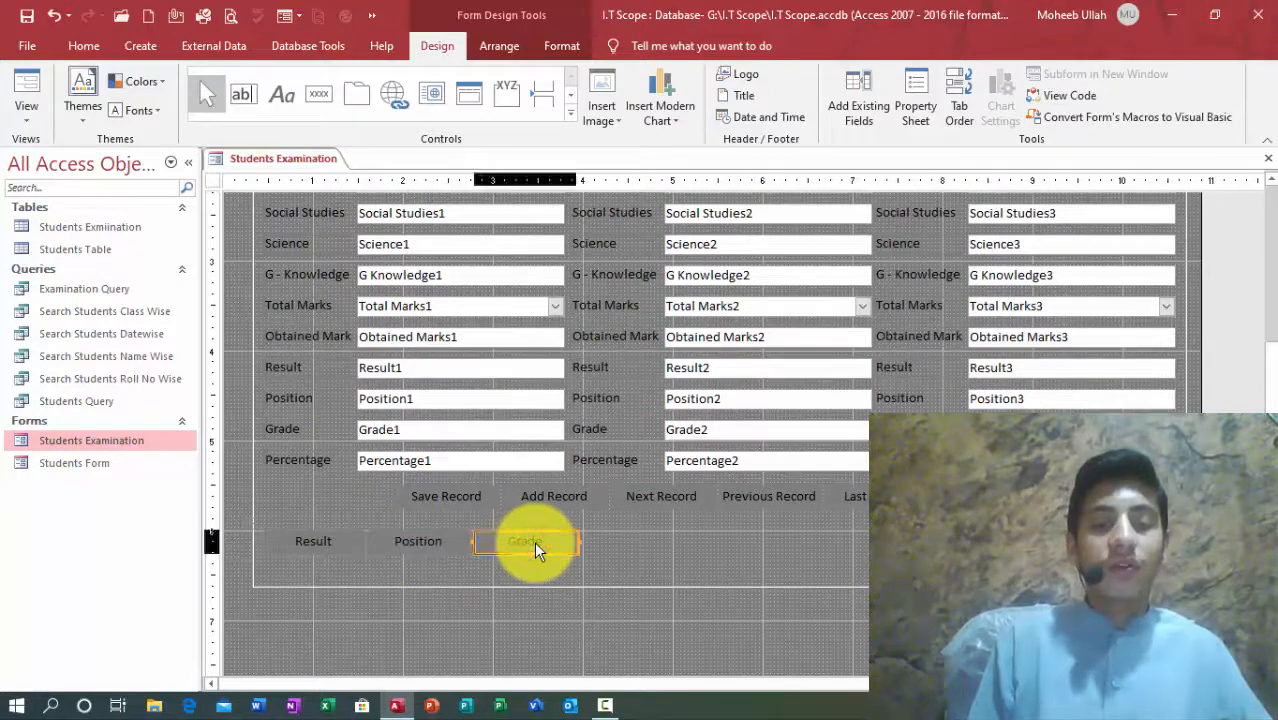
Step: Make the Result, Position and Grade buttons taller, then select Result
click(699, 560)
click(331, 541)
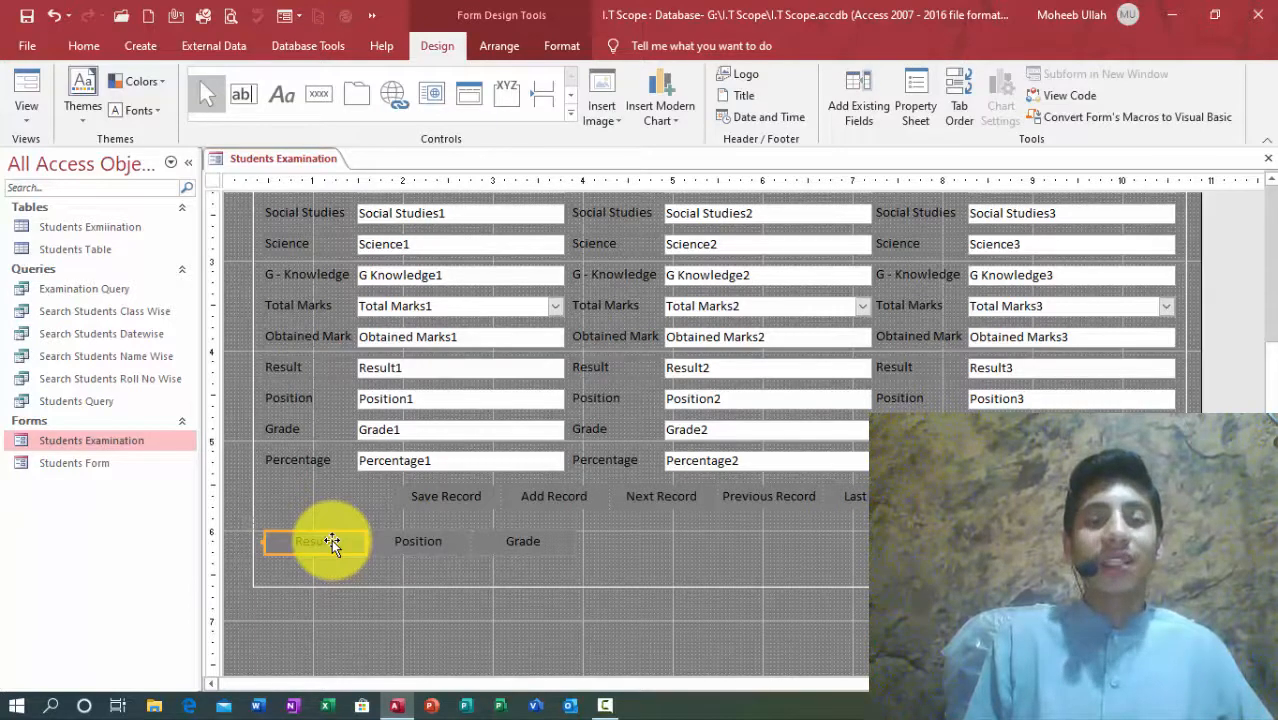
click(394, 545)
click(537, 541)
click(748, 538)
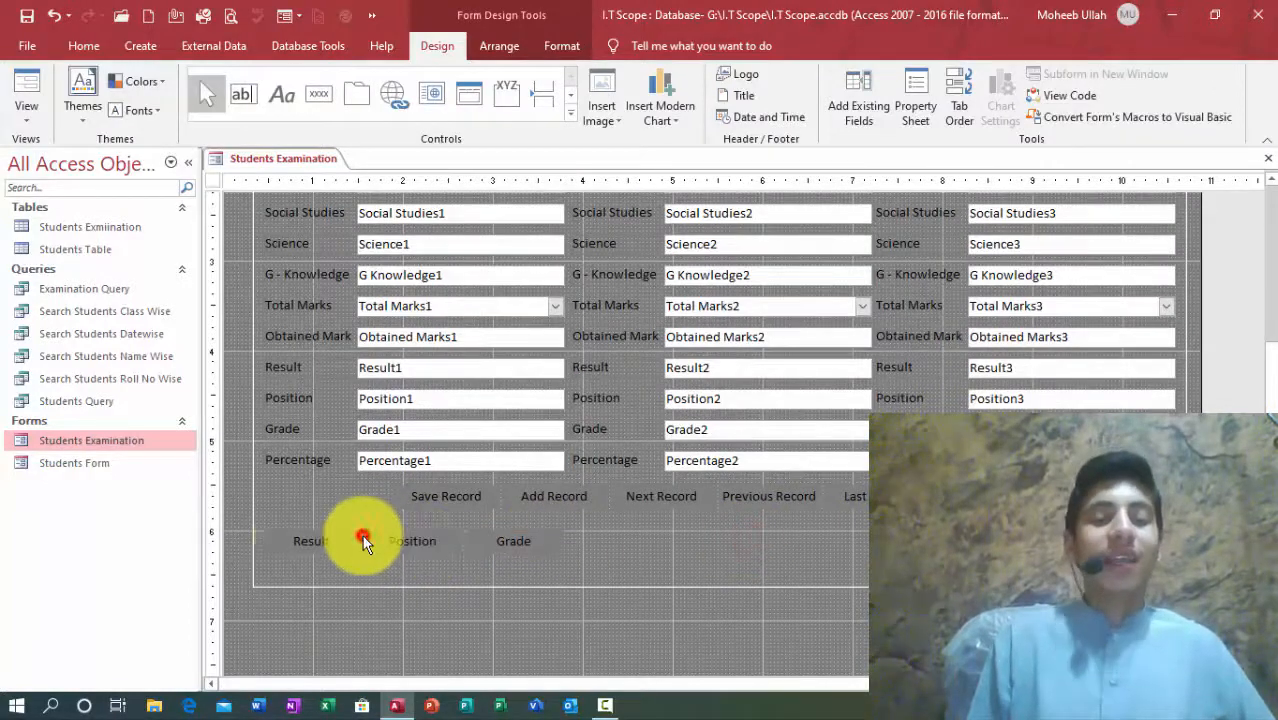
click(278, 535)
double_click(257, 522)
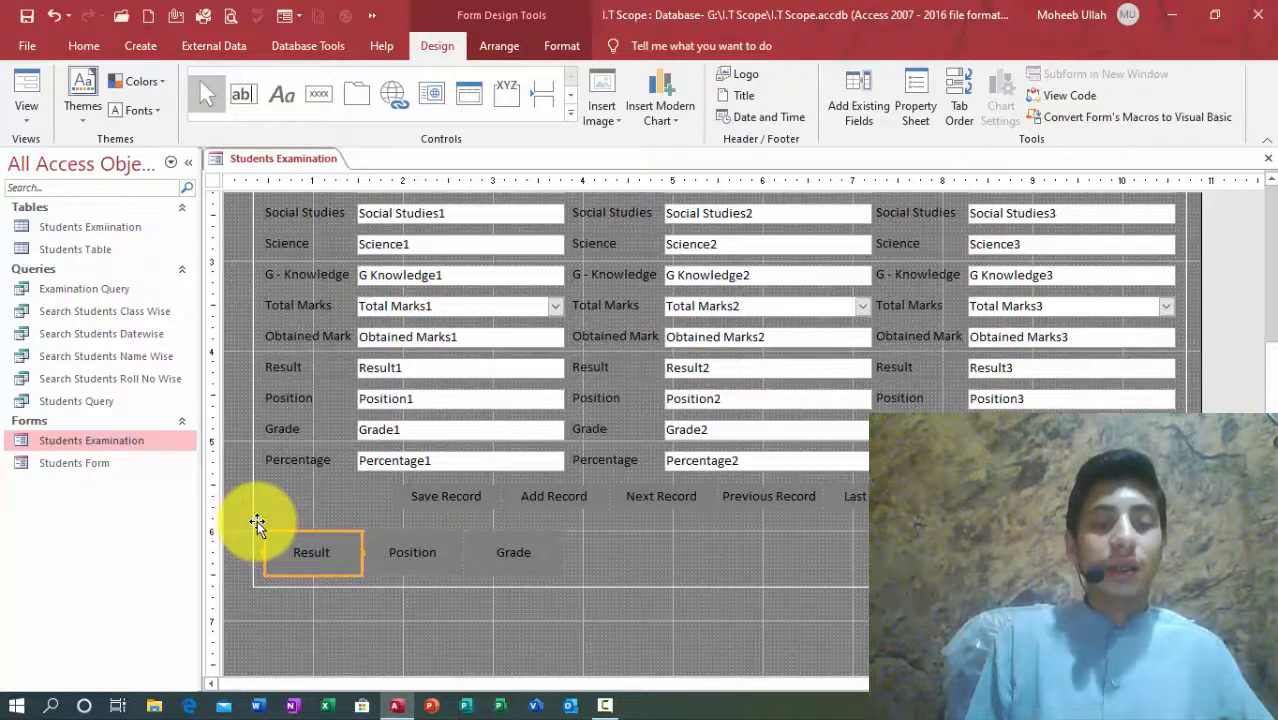
click(553, 555)
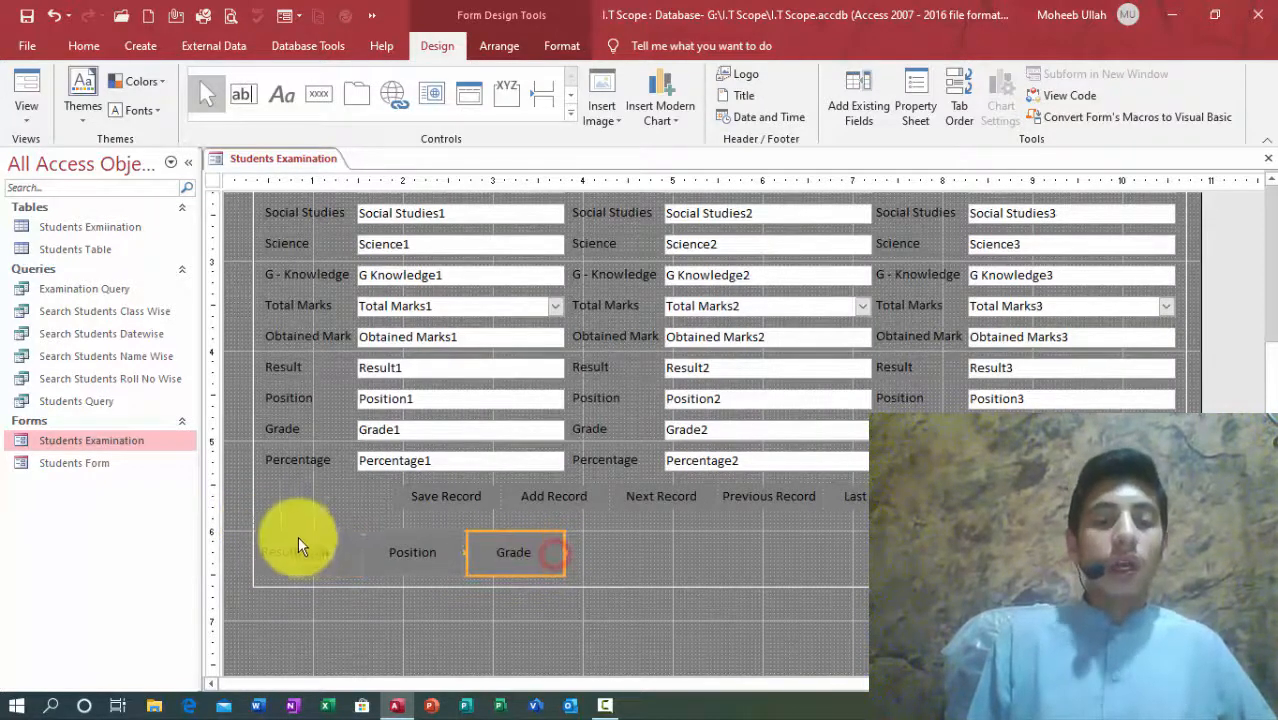
click(254, 526)
click(644, 568)
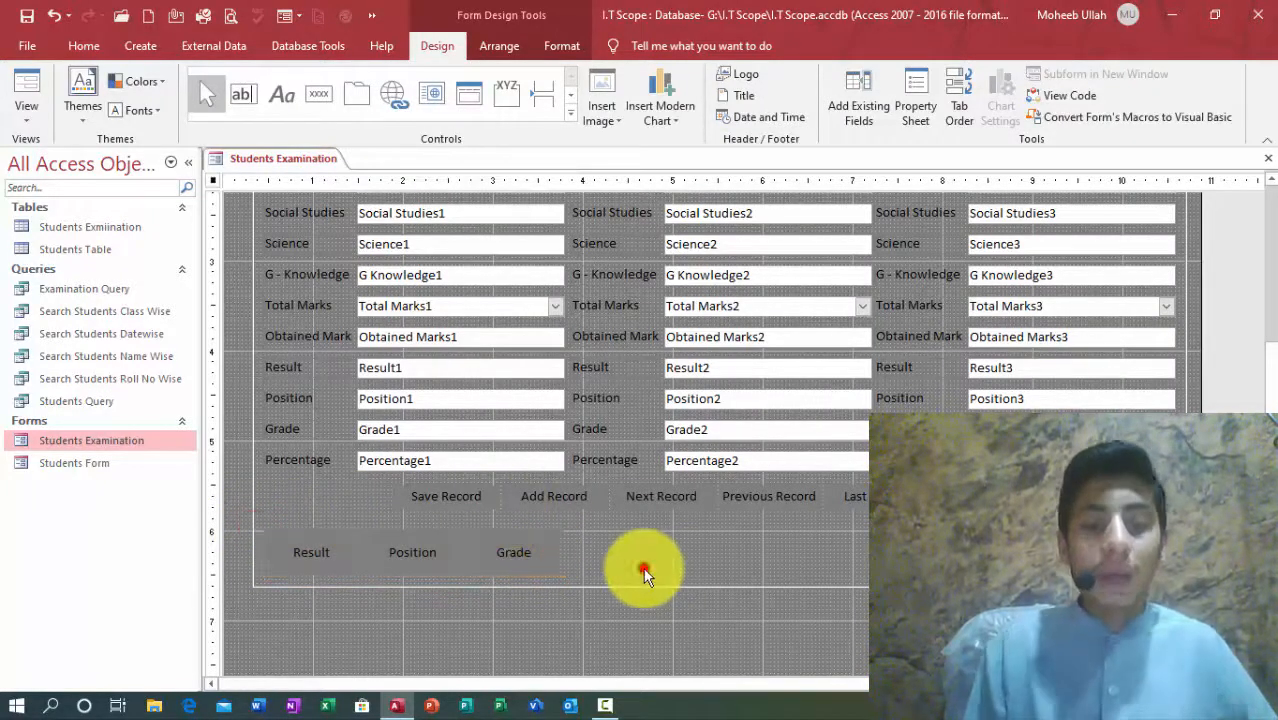
click(308, 552)
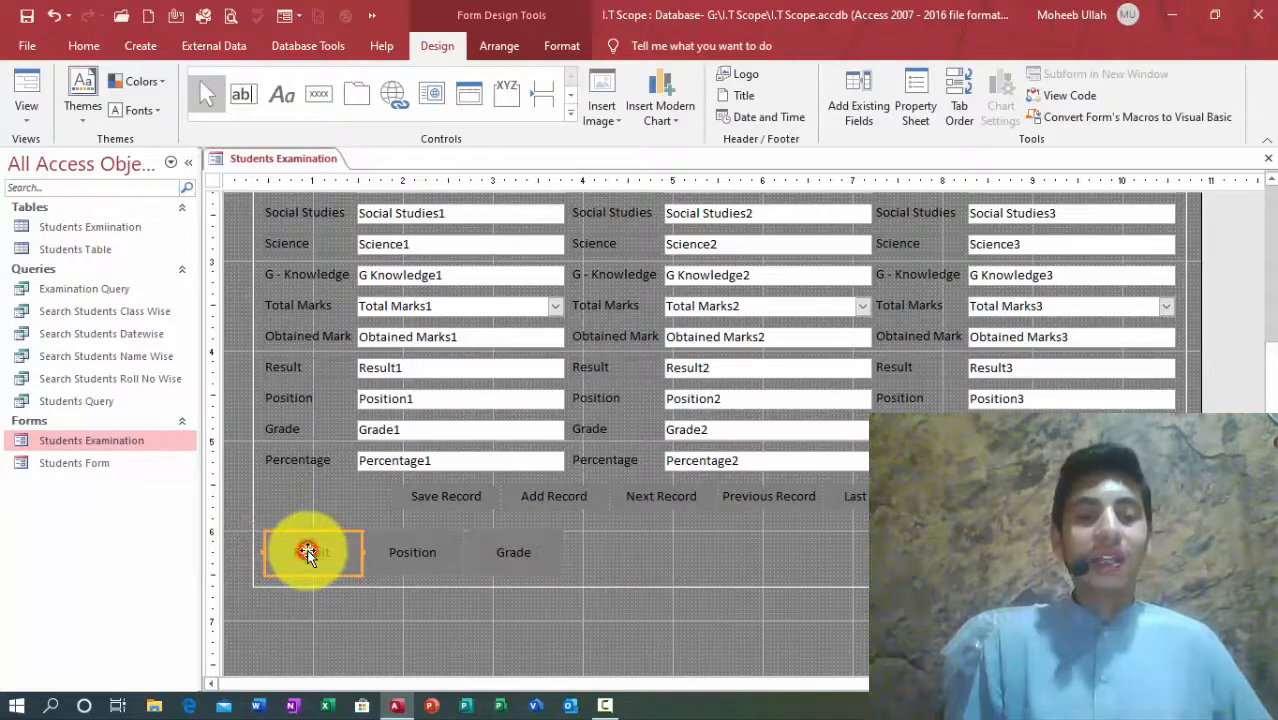
Step: Delete every action from the Result button's embedded On Click macro, then save and close it
click(915, 115)
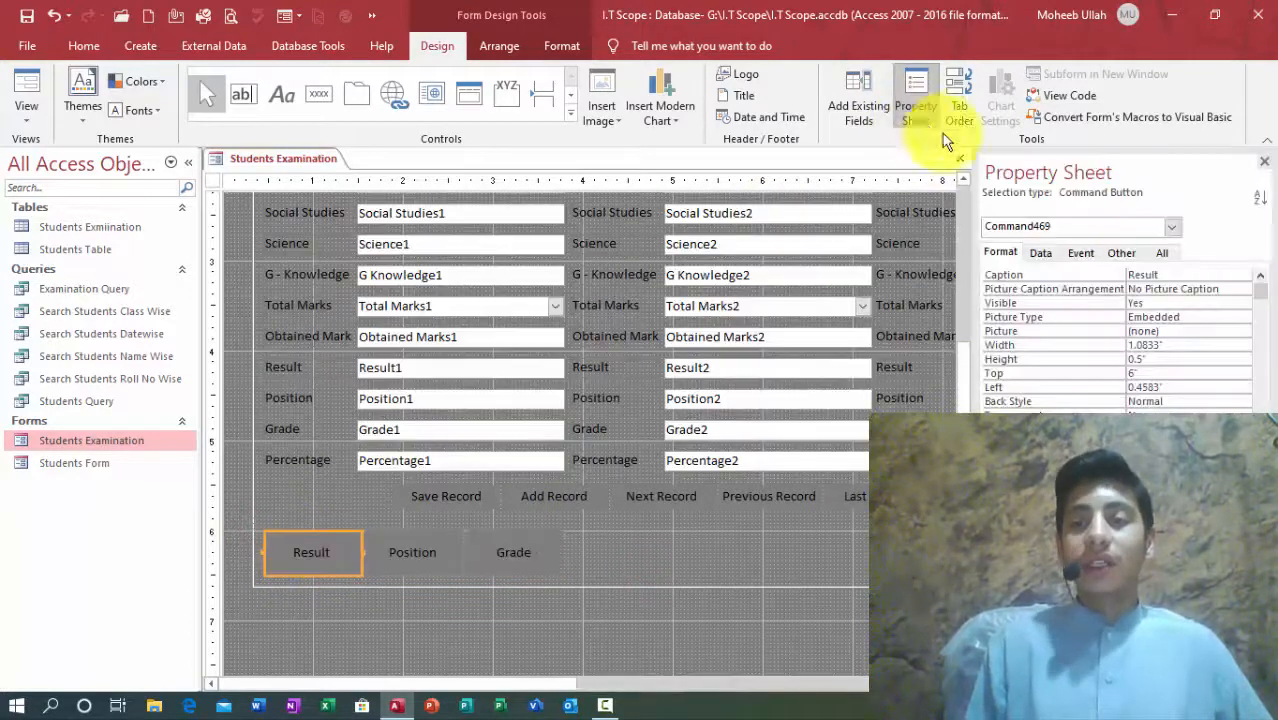
click(1078, 252)
click(1256, 276)
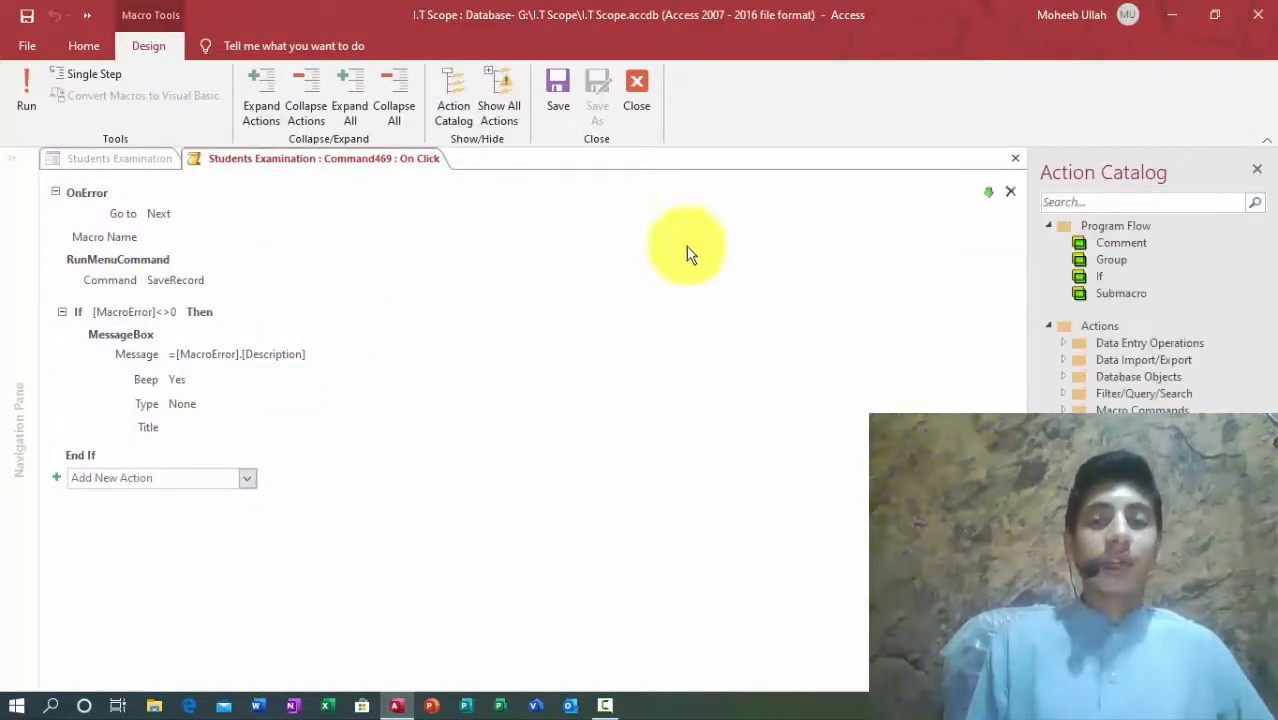
click(1010, 191)
click(1010, 191)
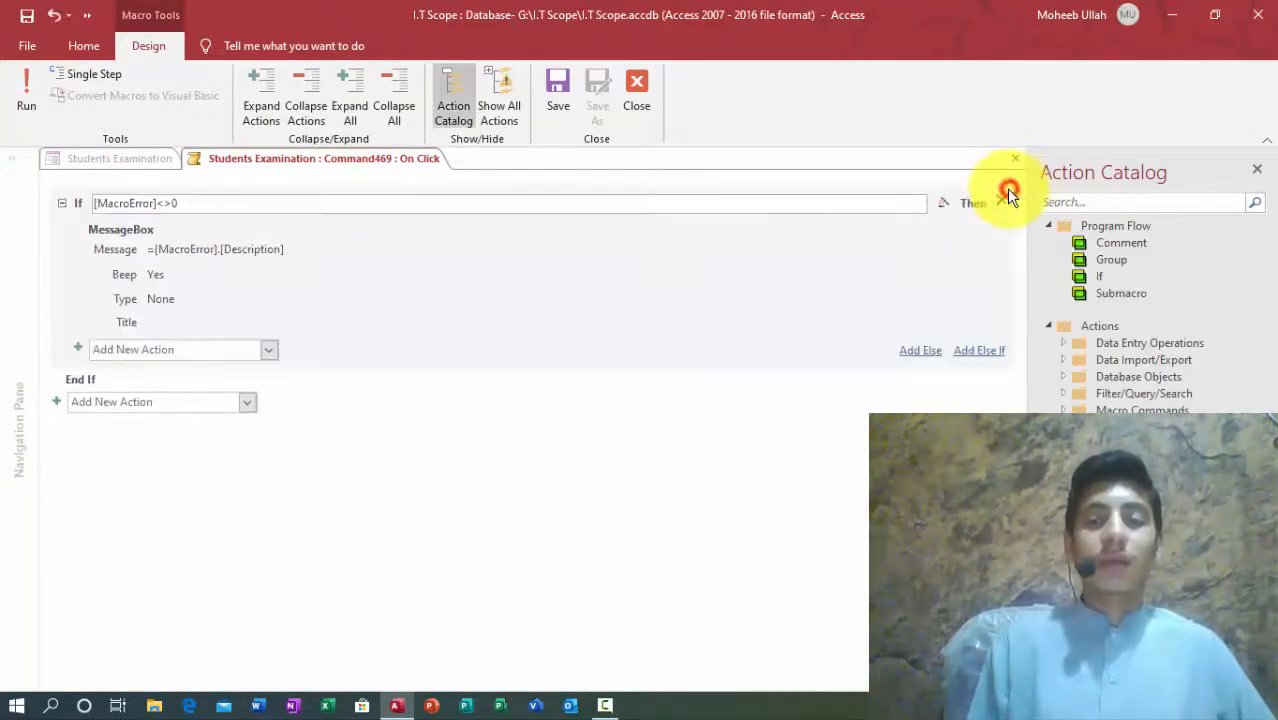
click(1008, 193)
click(560, 103)
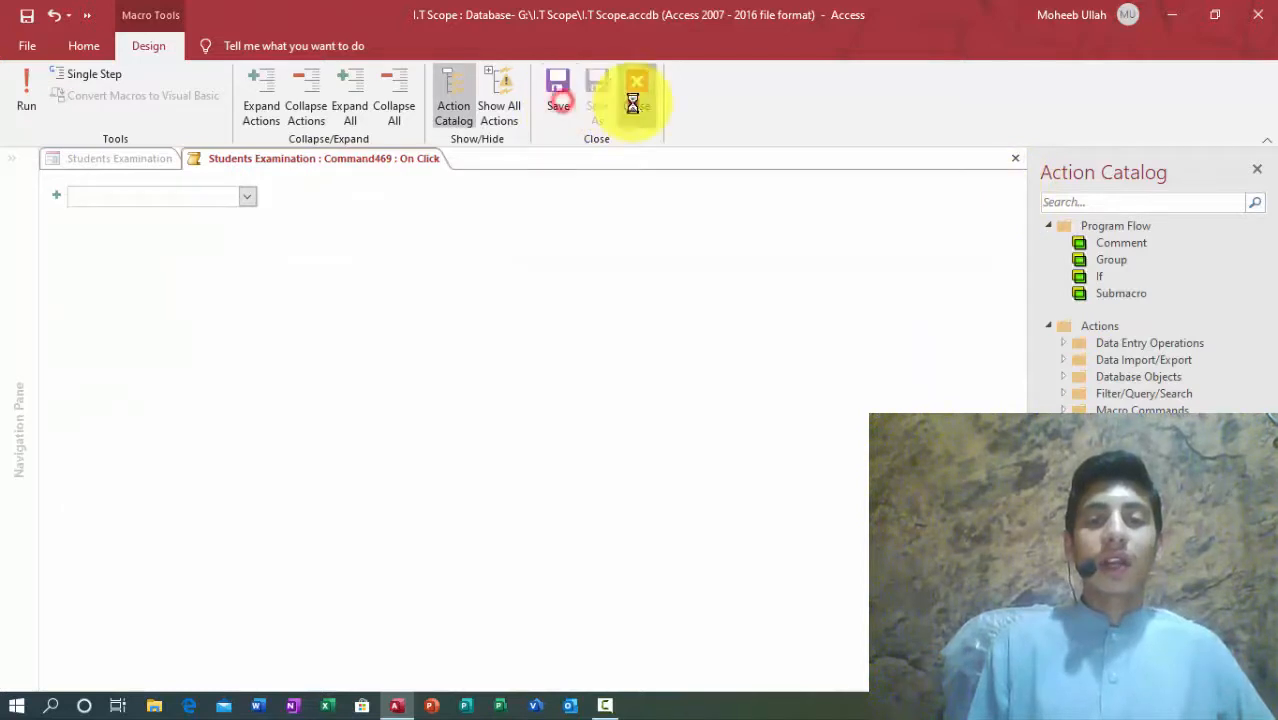
click(636, 105)
Step: Clear [Embedded Macro] from the Result button's On Click setting
click(1212, 279)
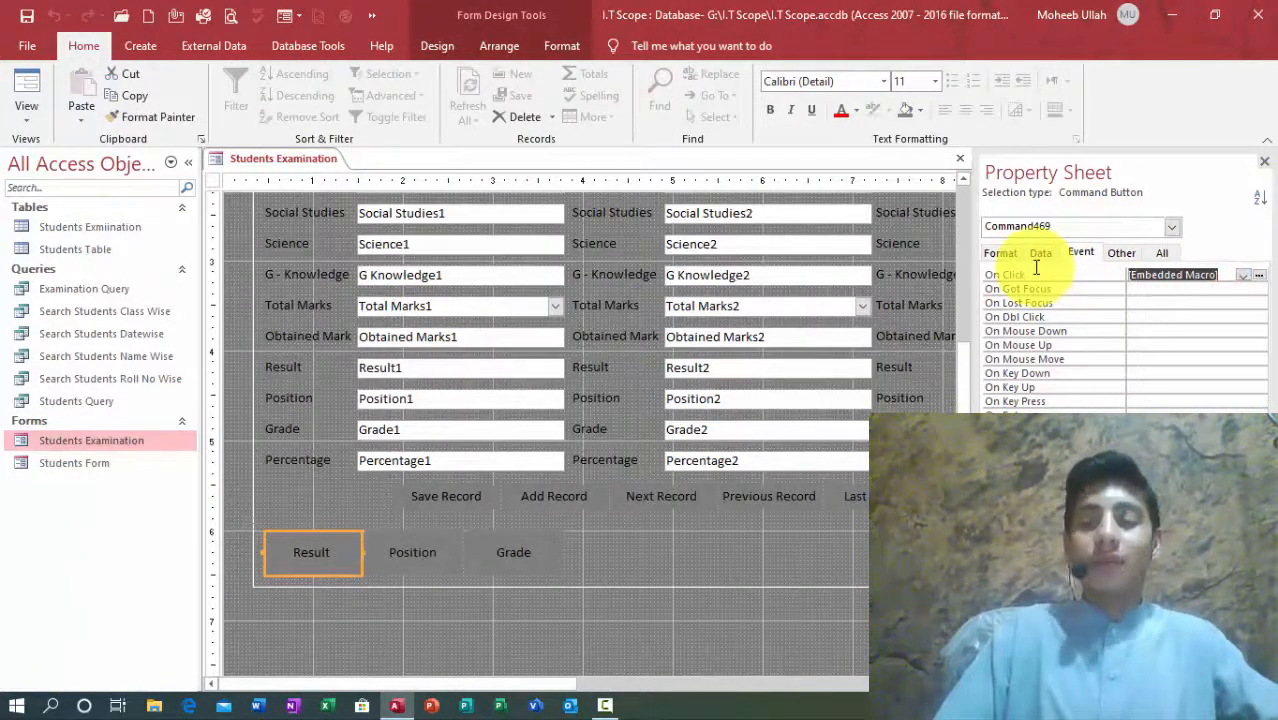
key(Delete)
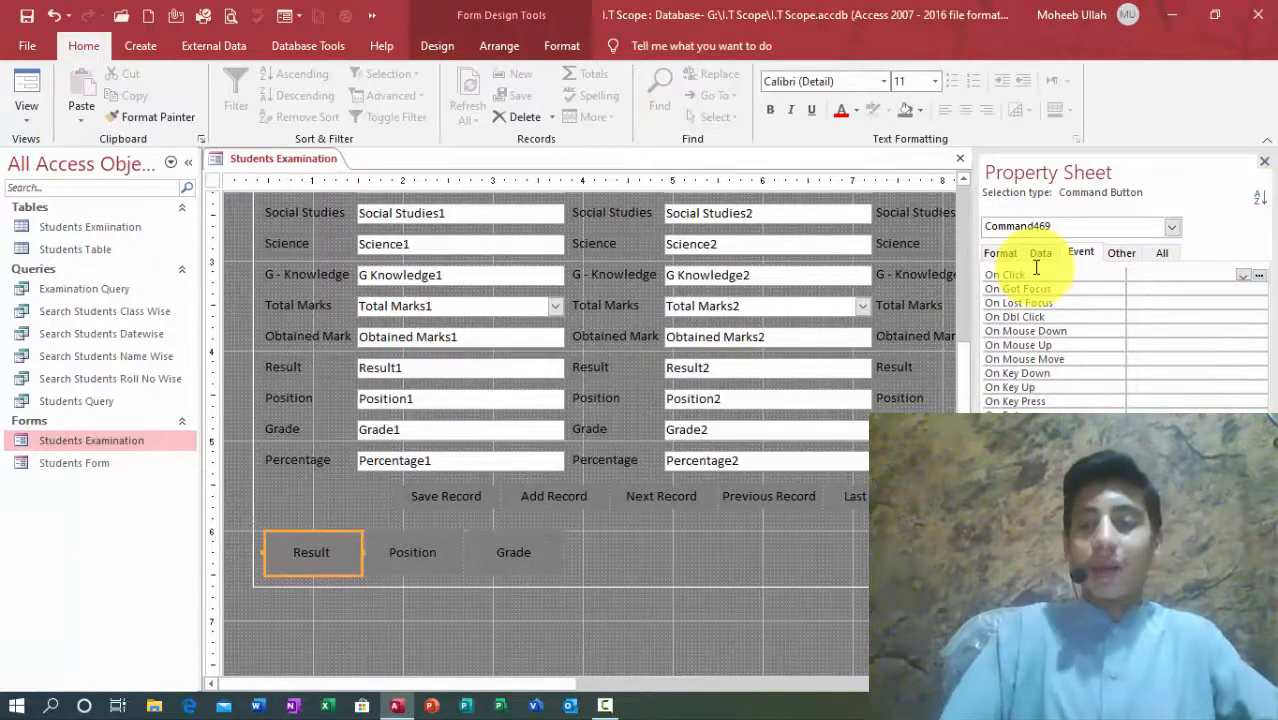
click(1240, 276)
Step: Set Result's On Click to [Event Procedure] and open its code in the VBA editor
click(1222, 288)
click(1262, 278)
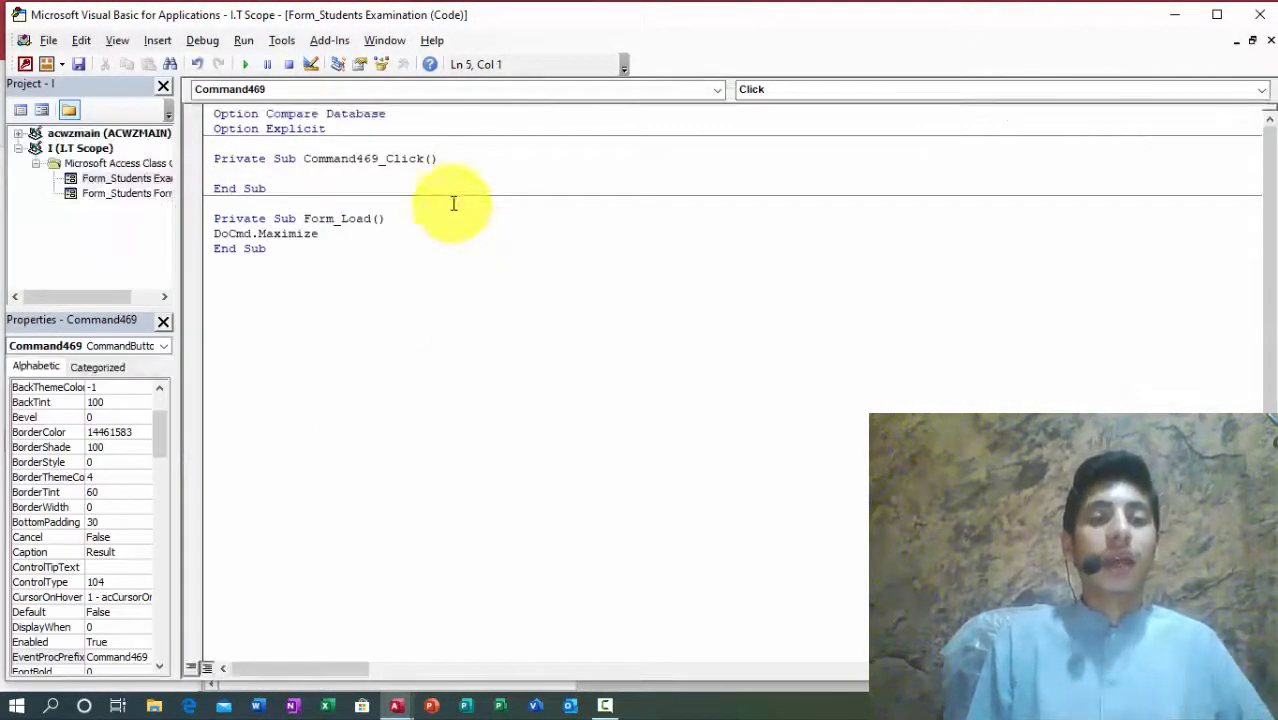
drag(640, 18, 1145, 147)
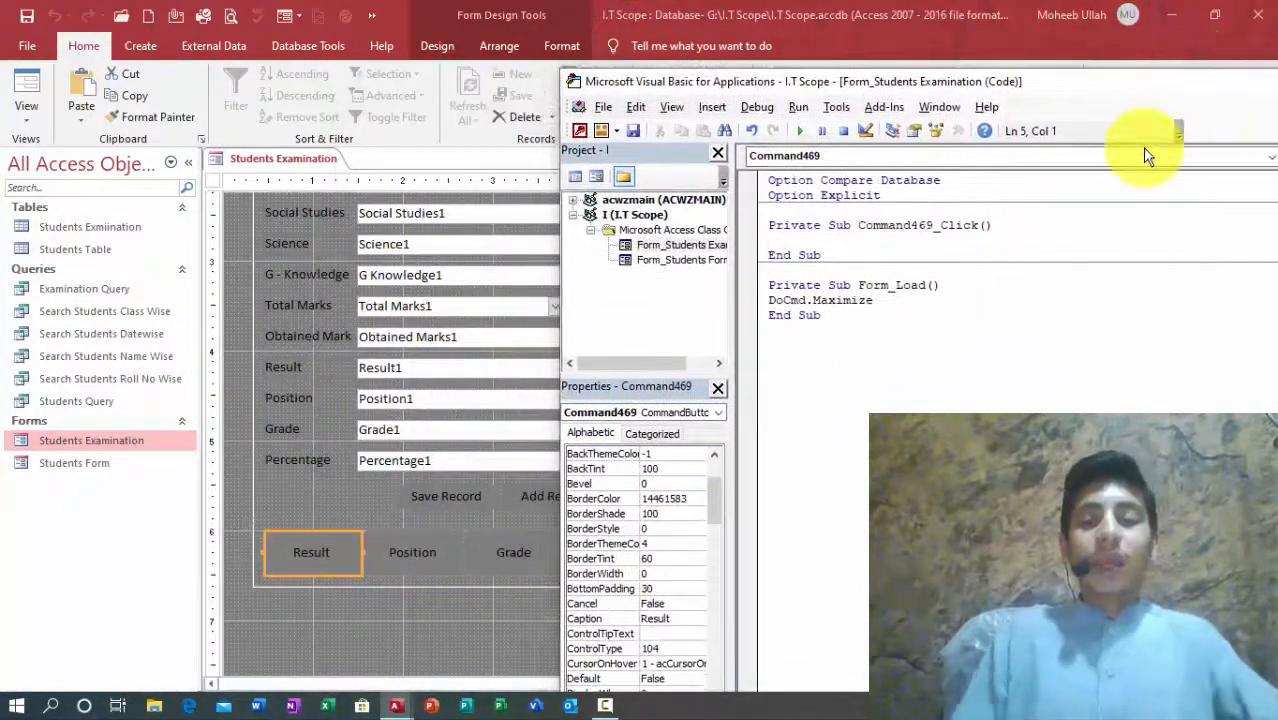
Step: Type 'if obtained marks1 >60then' as the first line of Command469_Click
text(if )
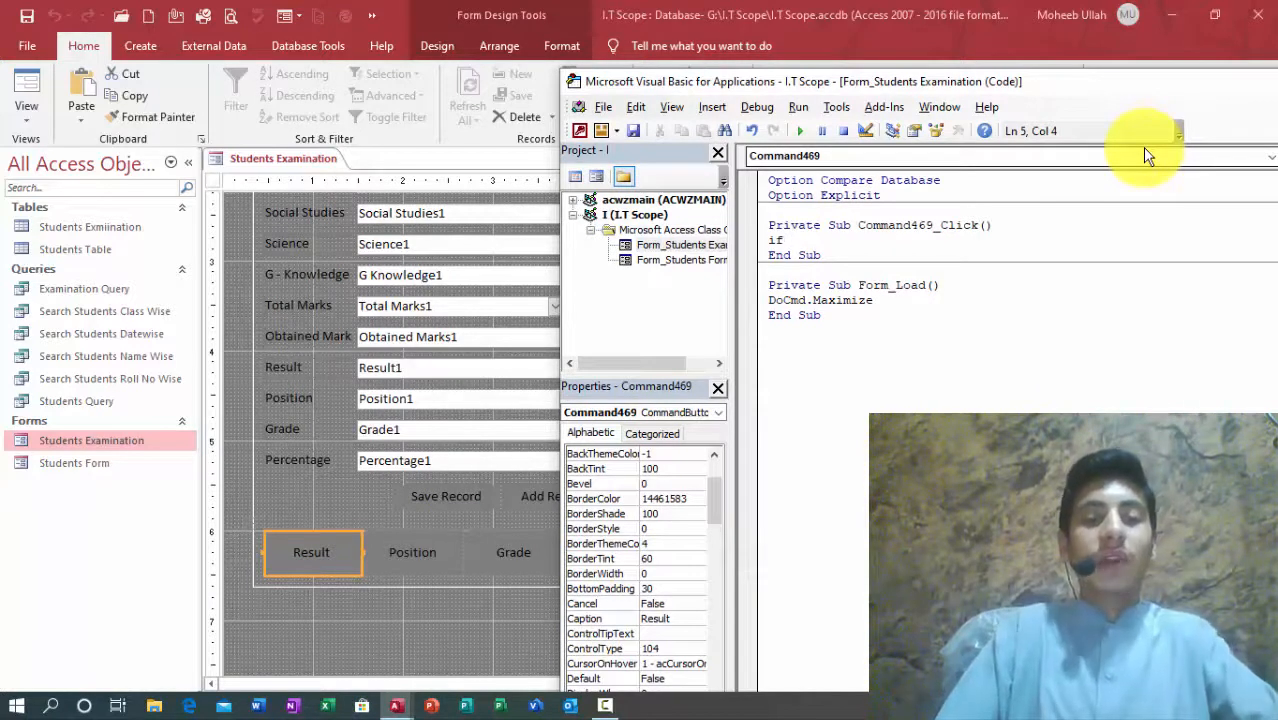
text(obtained)
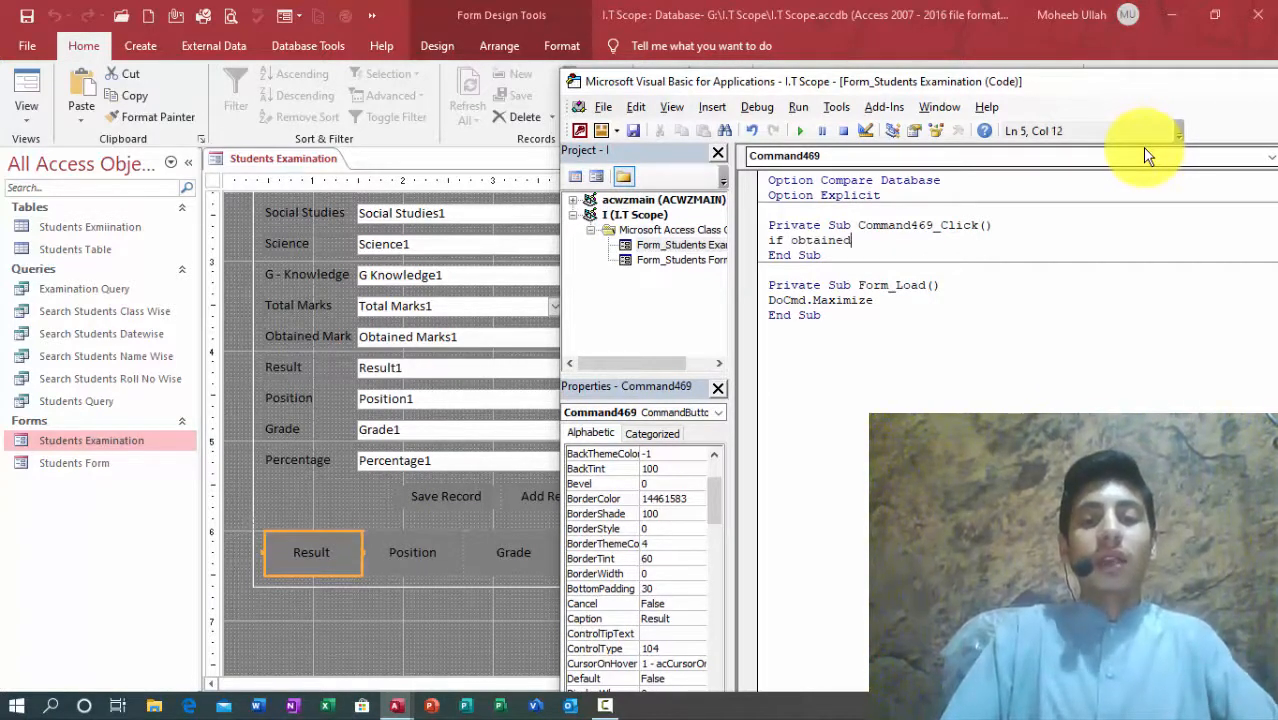
text(mark)
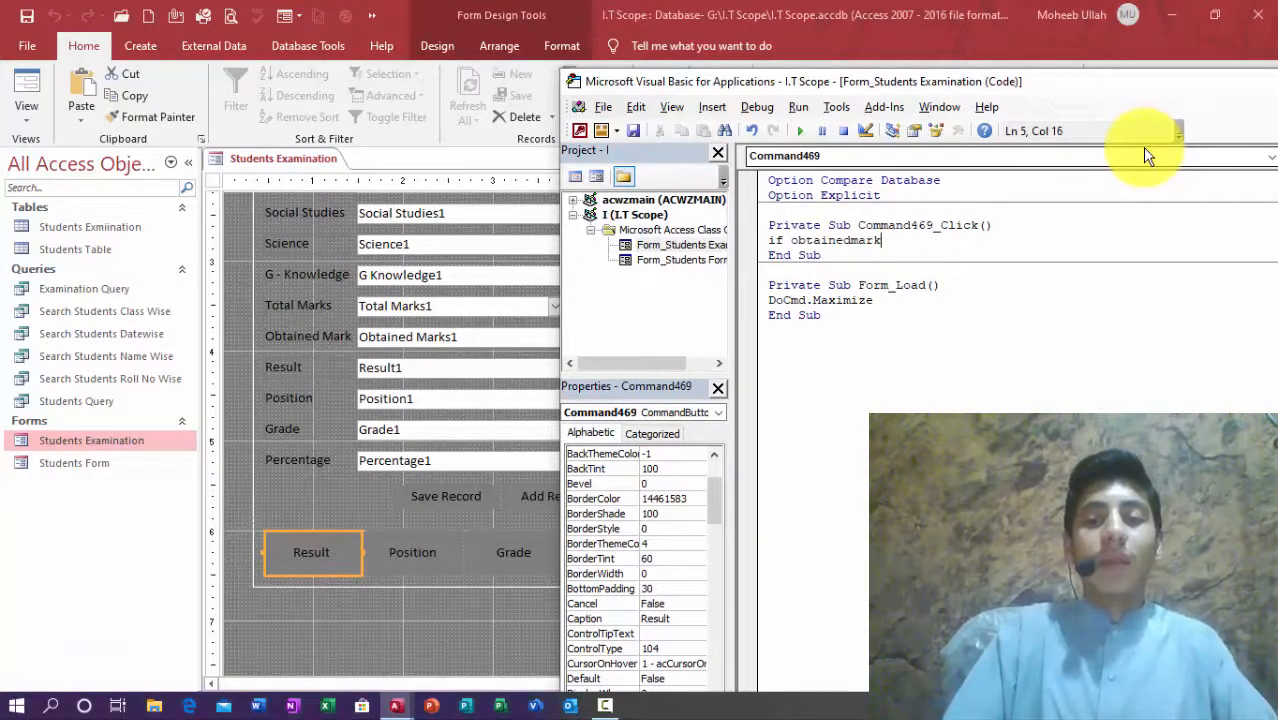
key(BackSpace)
key(BackSpace)
key(BackSpace)
key(BackSpace)
text(d marks1)
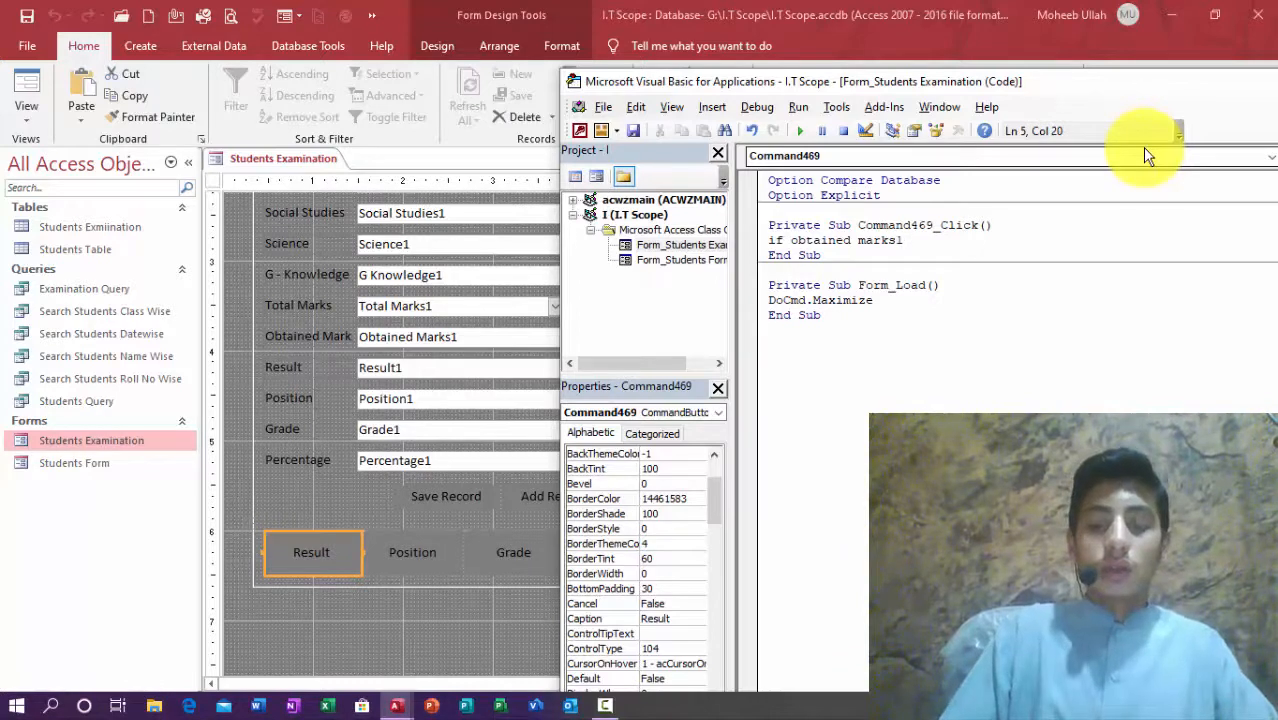
text( >)
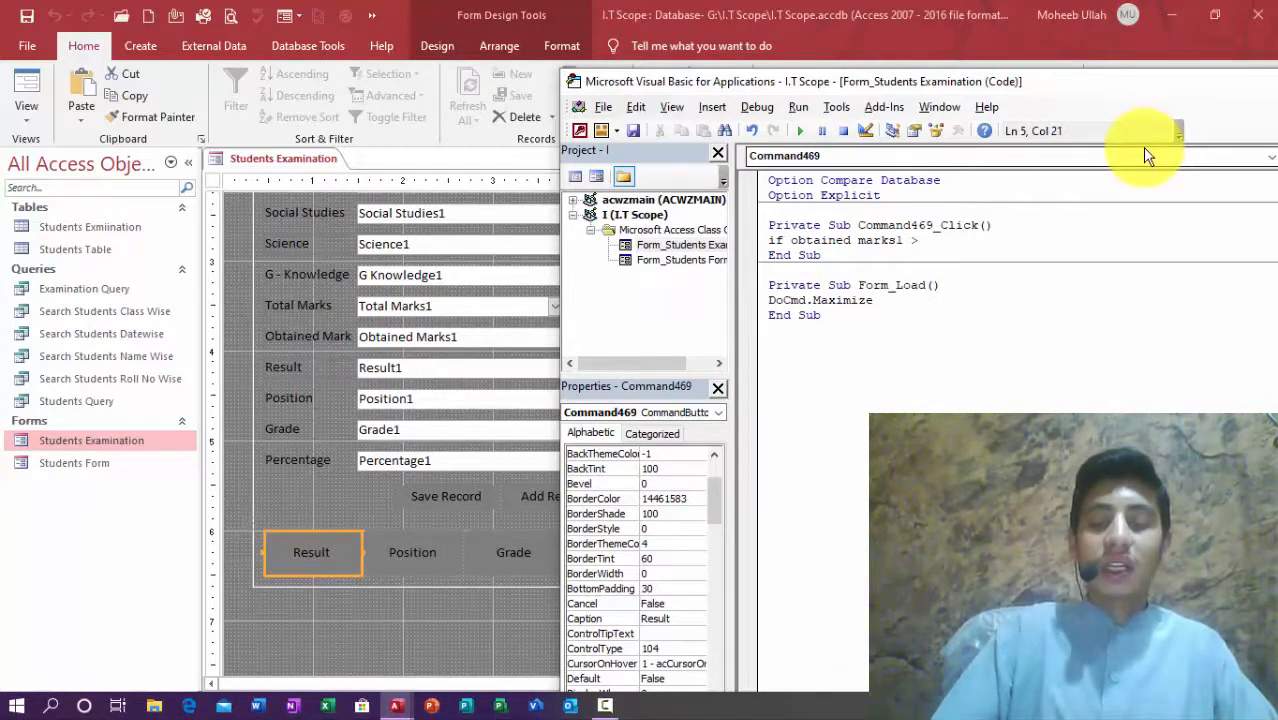
key(BackSpace)
text(>)
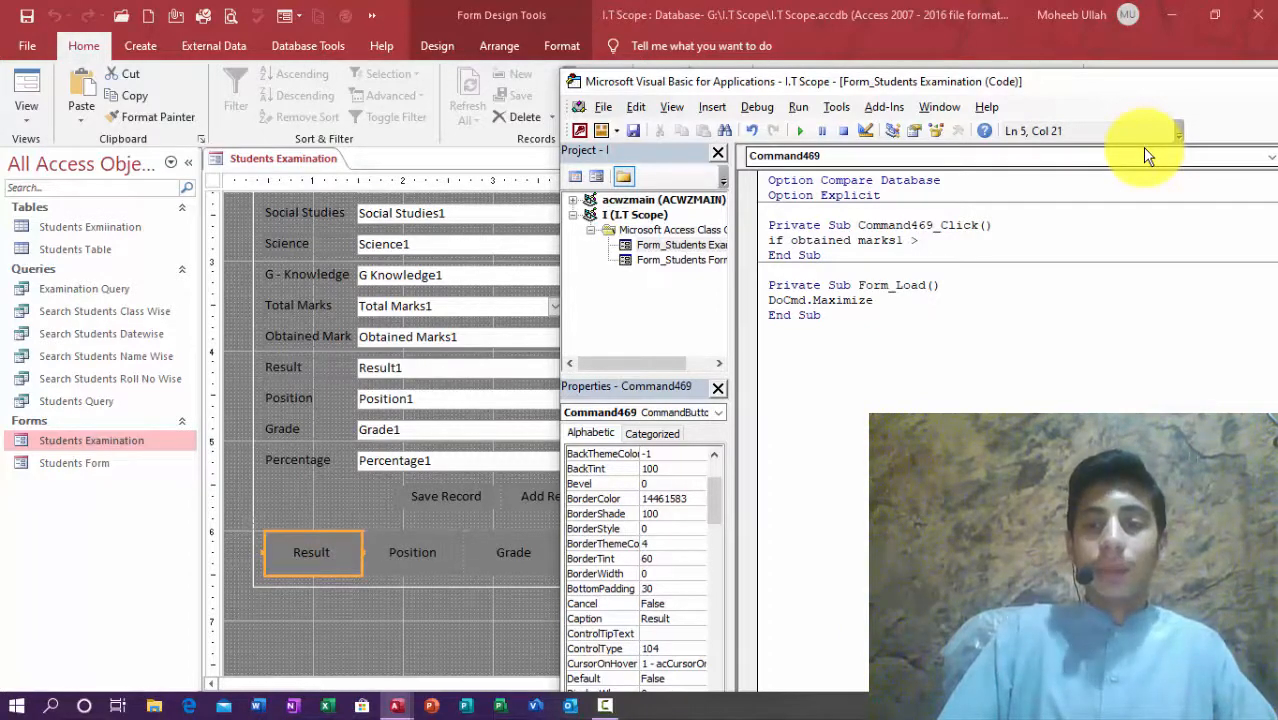
text(60then)
key(Return)
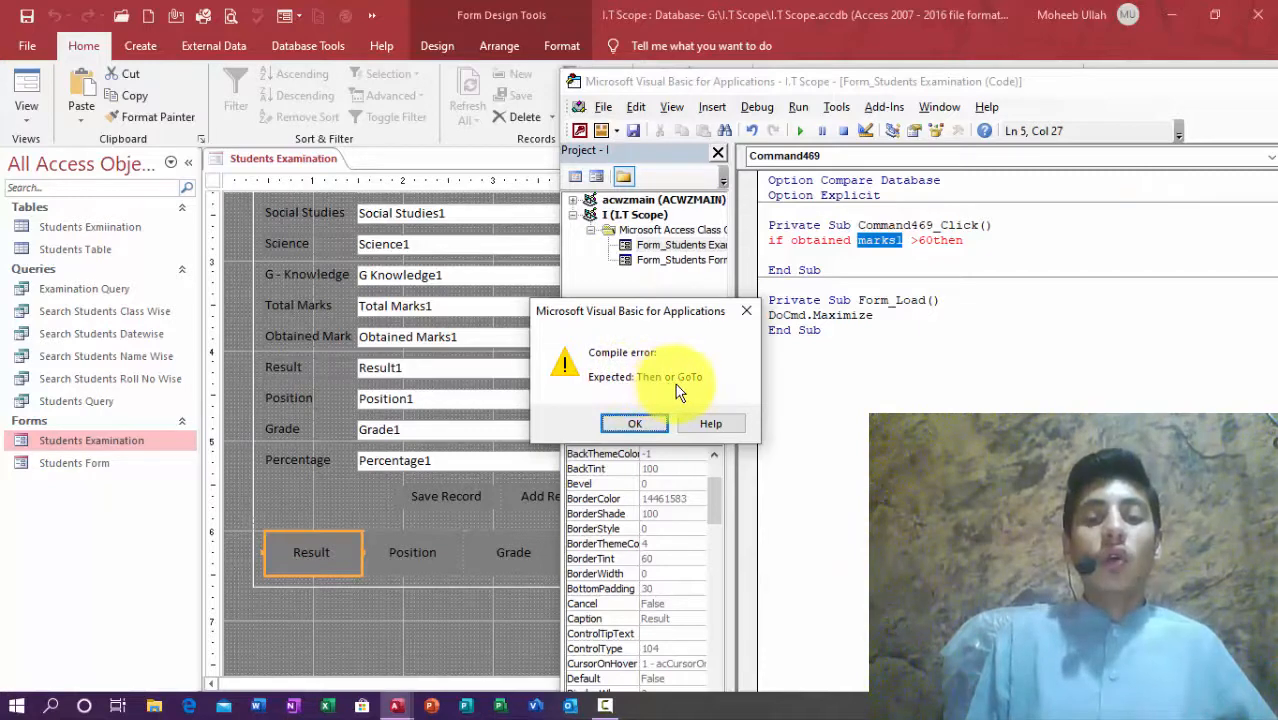
Step: Dismiss the compile error and change 'obtained marks1' to Obtained_Marks1 in the If line
click(648, 424)
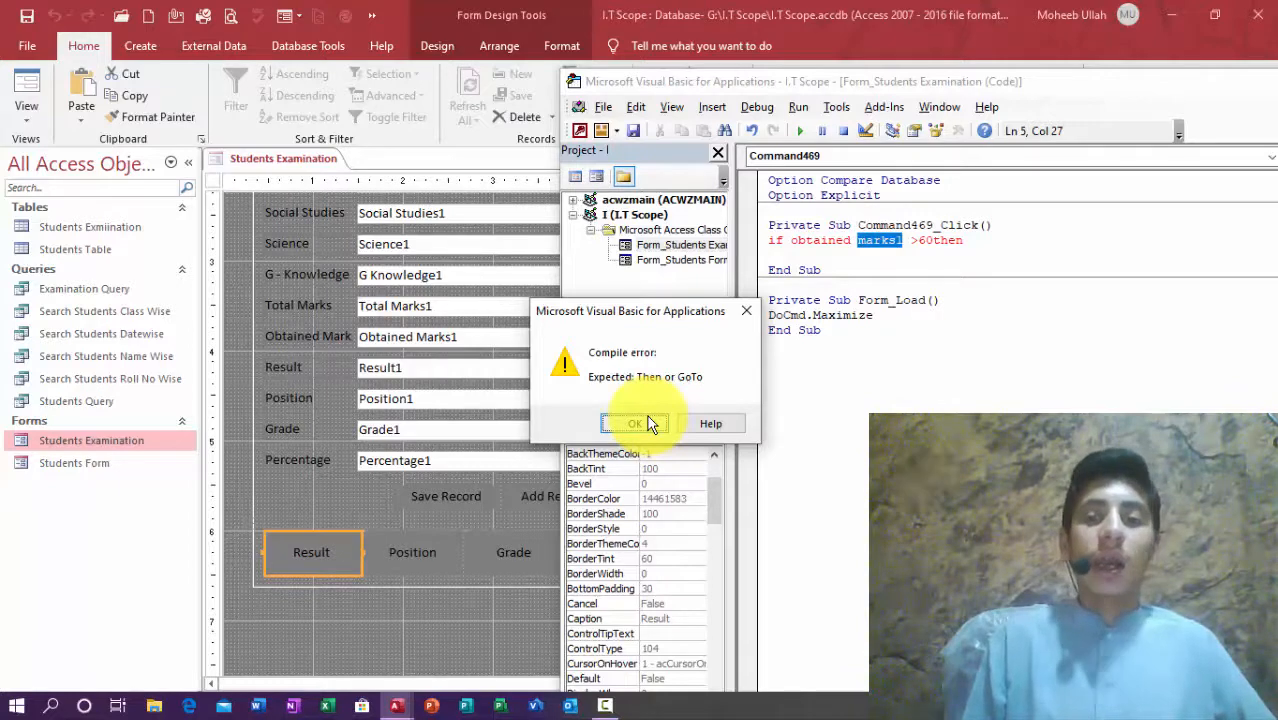
click(648, 424)
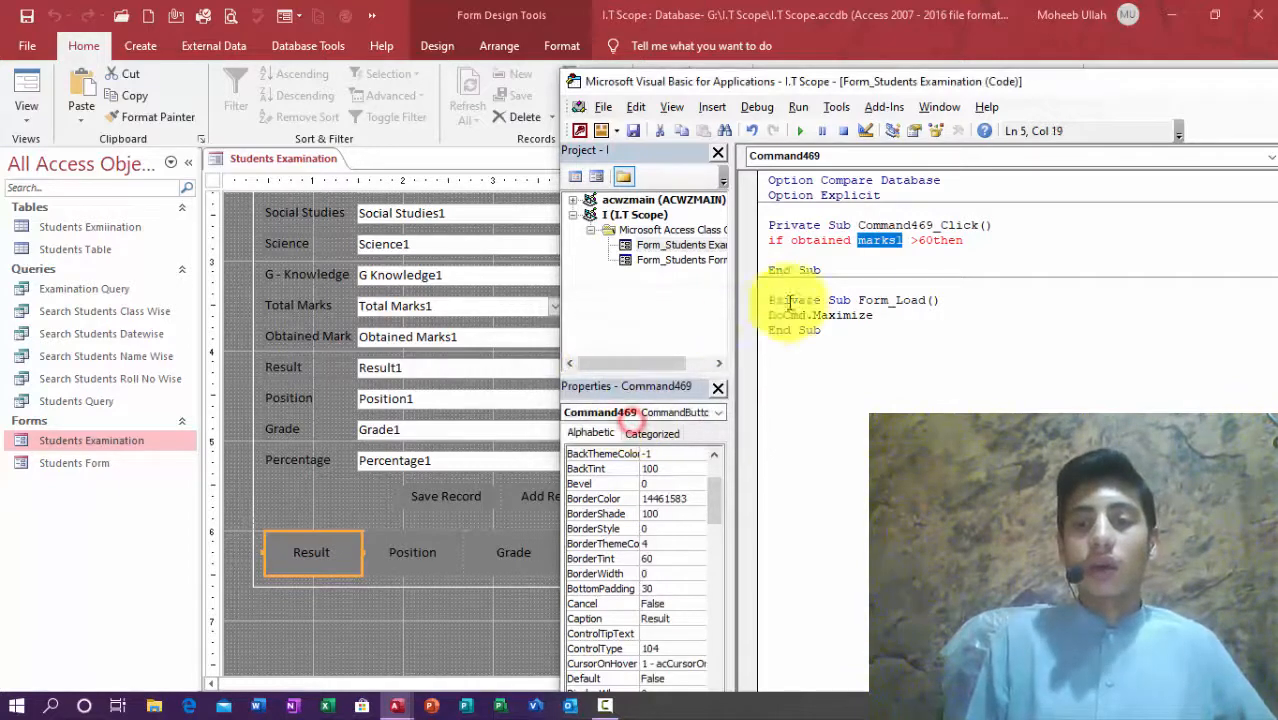
click(849, 242)
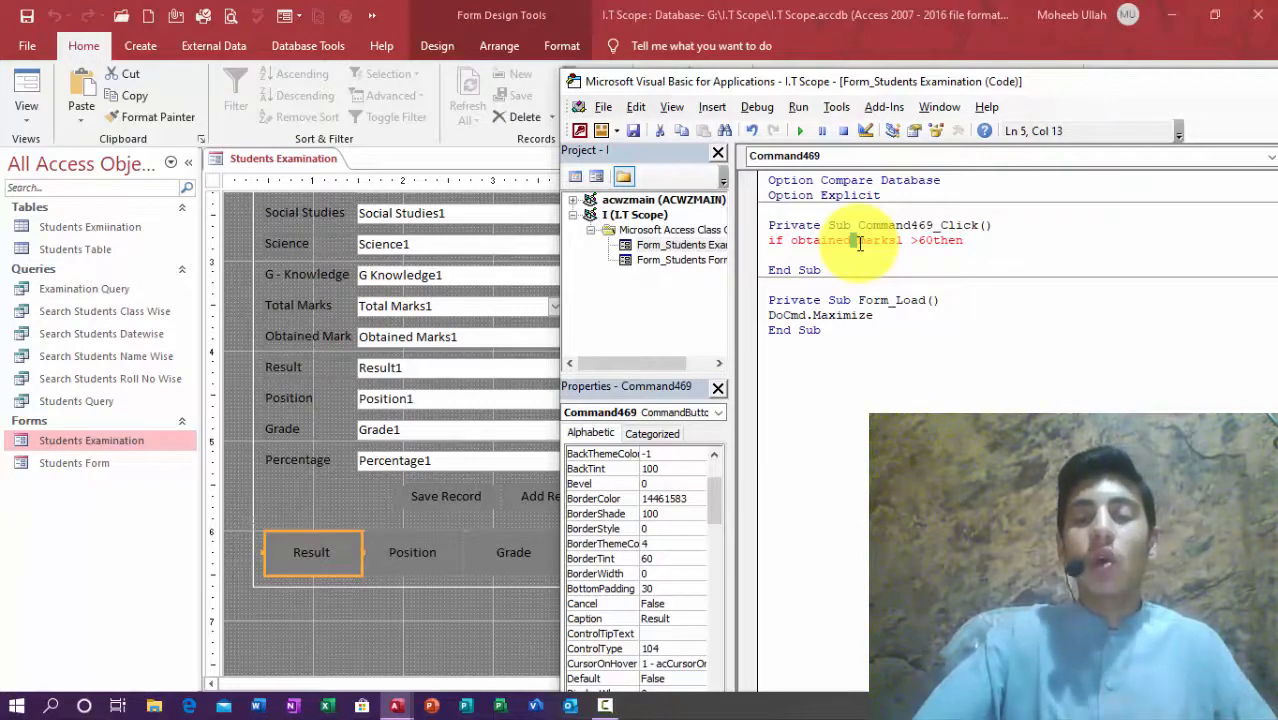
text(_)
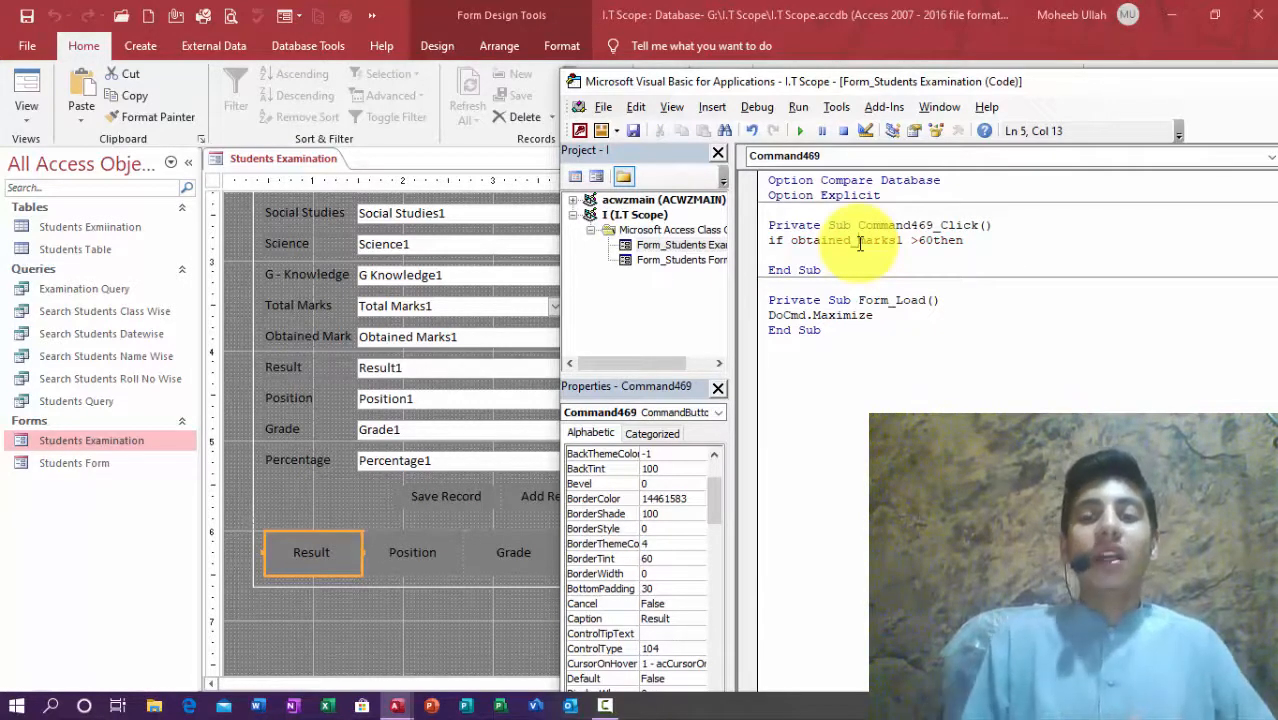
key(Down)
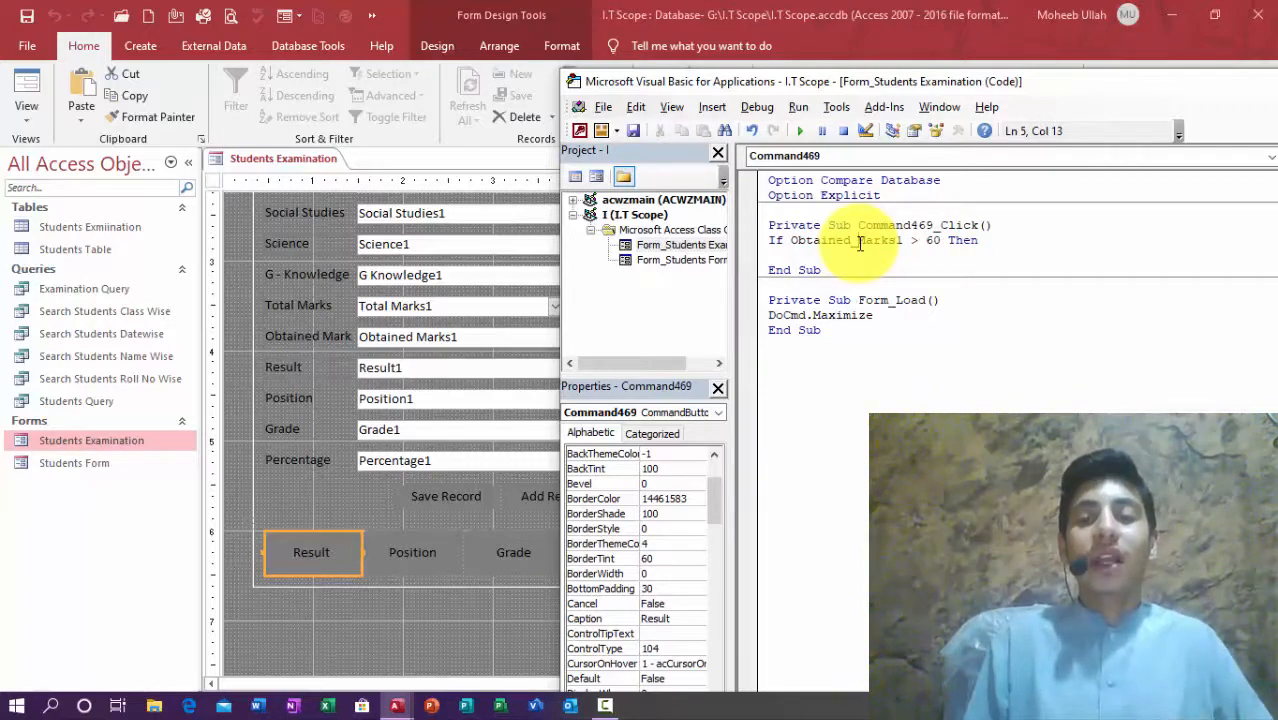
click(834, 262)
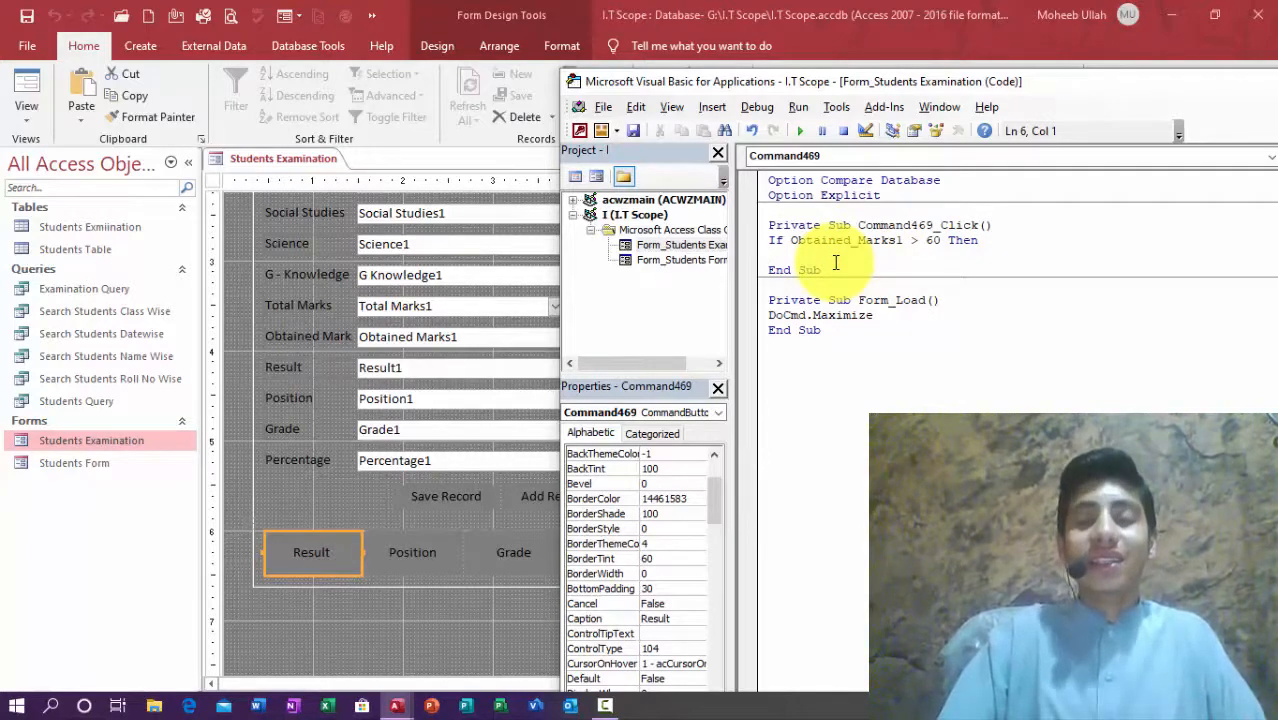
Step: Add Result1 = "Pass", an Else line, and a second If testing obatined_marks1 <
text(Result1)
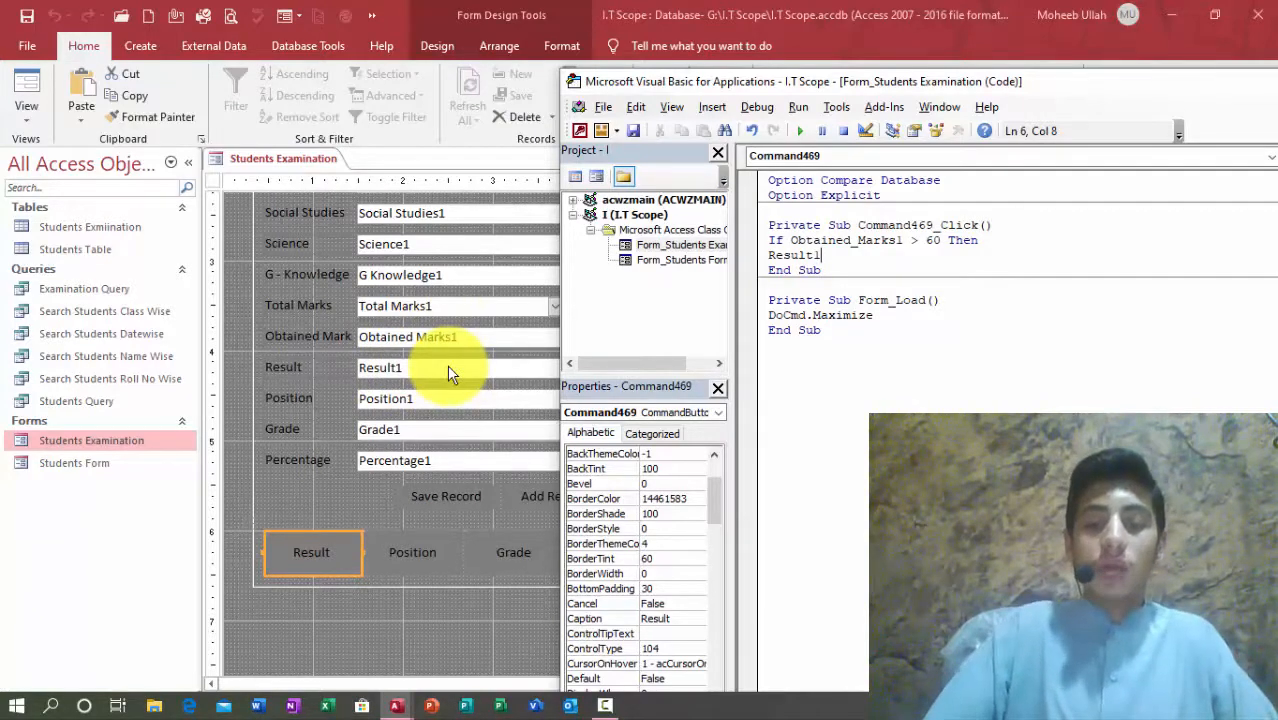
text(= "Pass")
key(Return)
text(else)
key(Return)
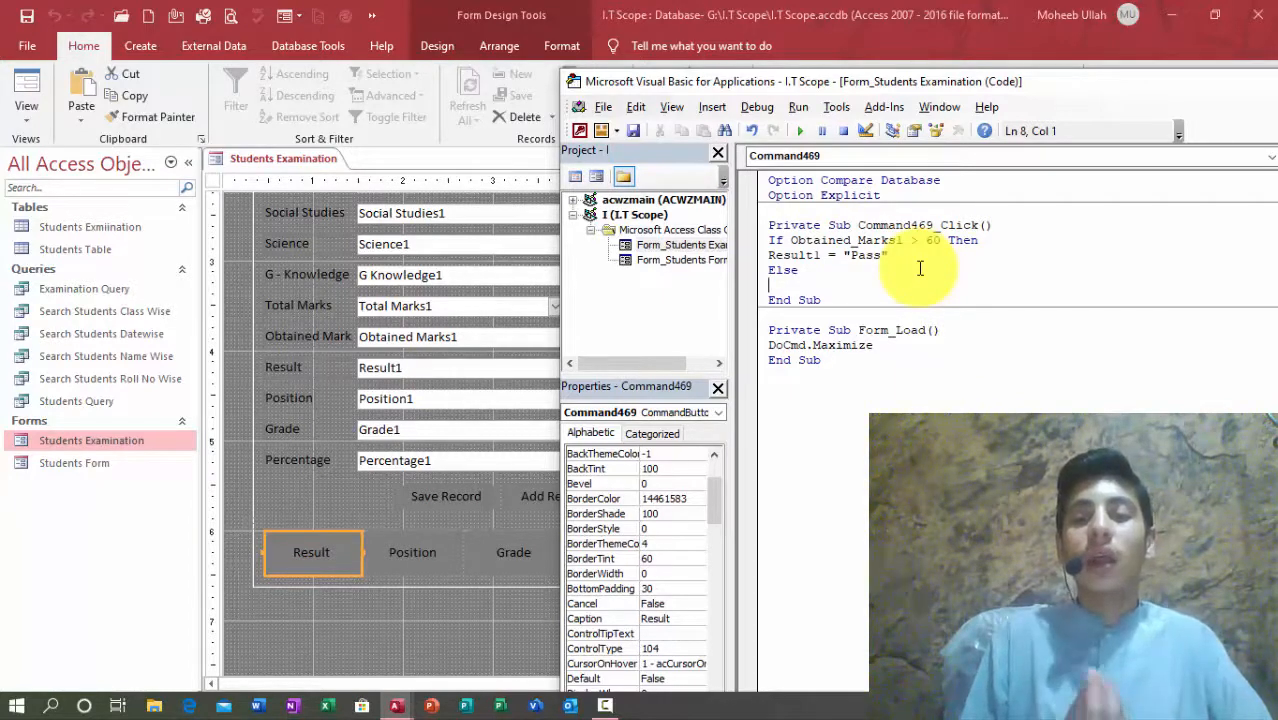
text(if )
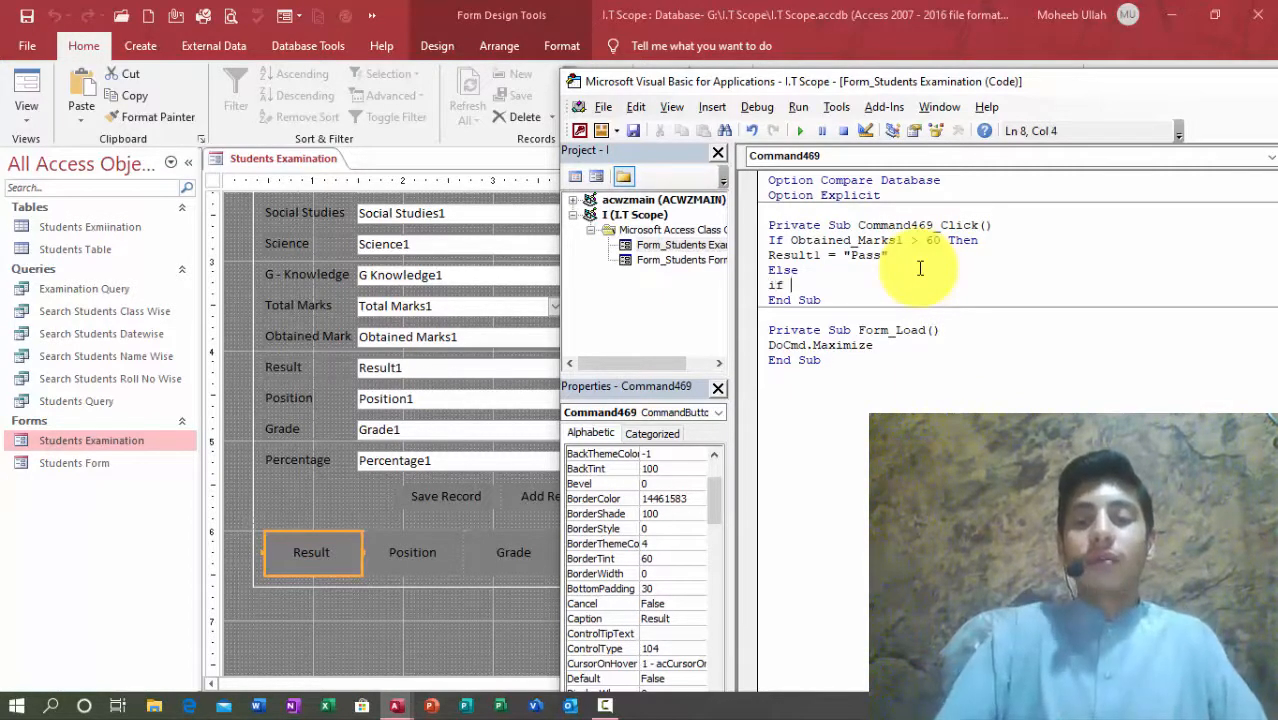
text(obatined)
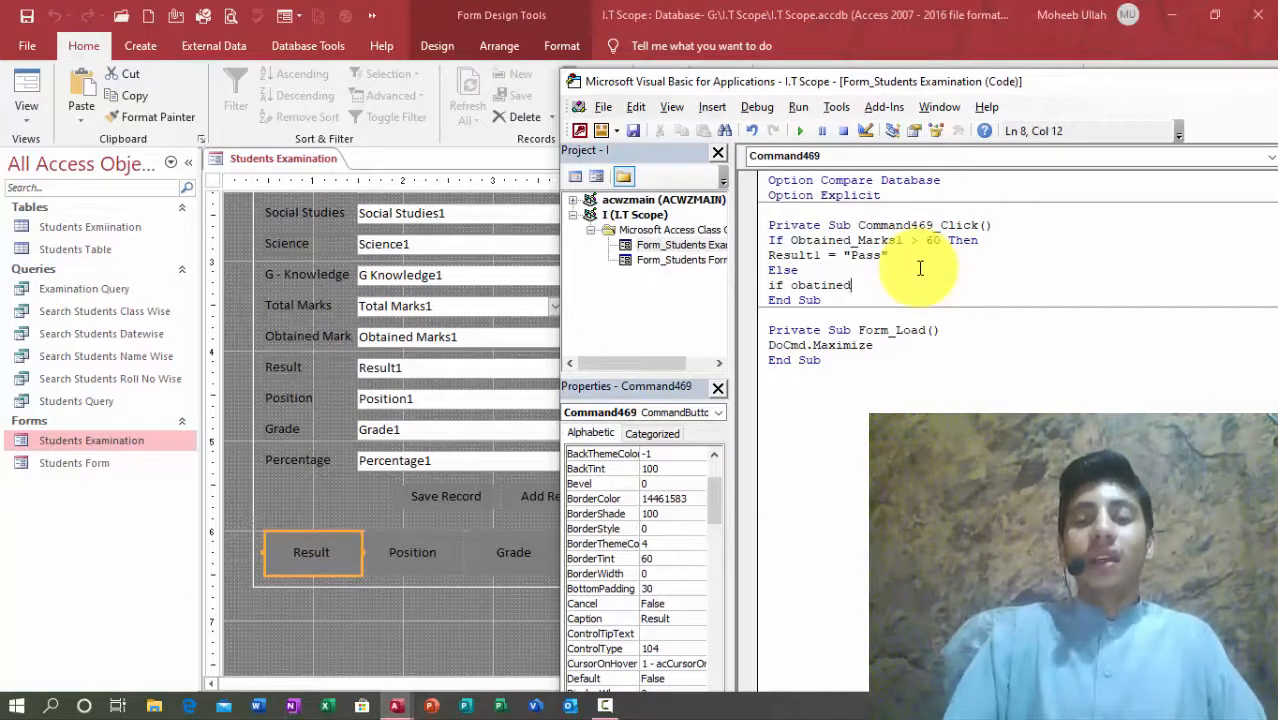
text(_mark)
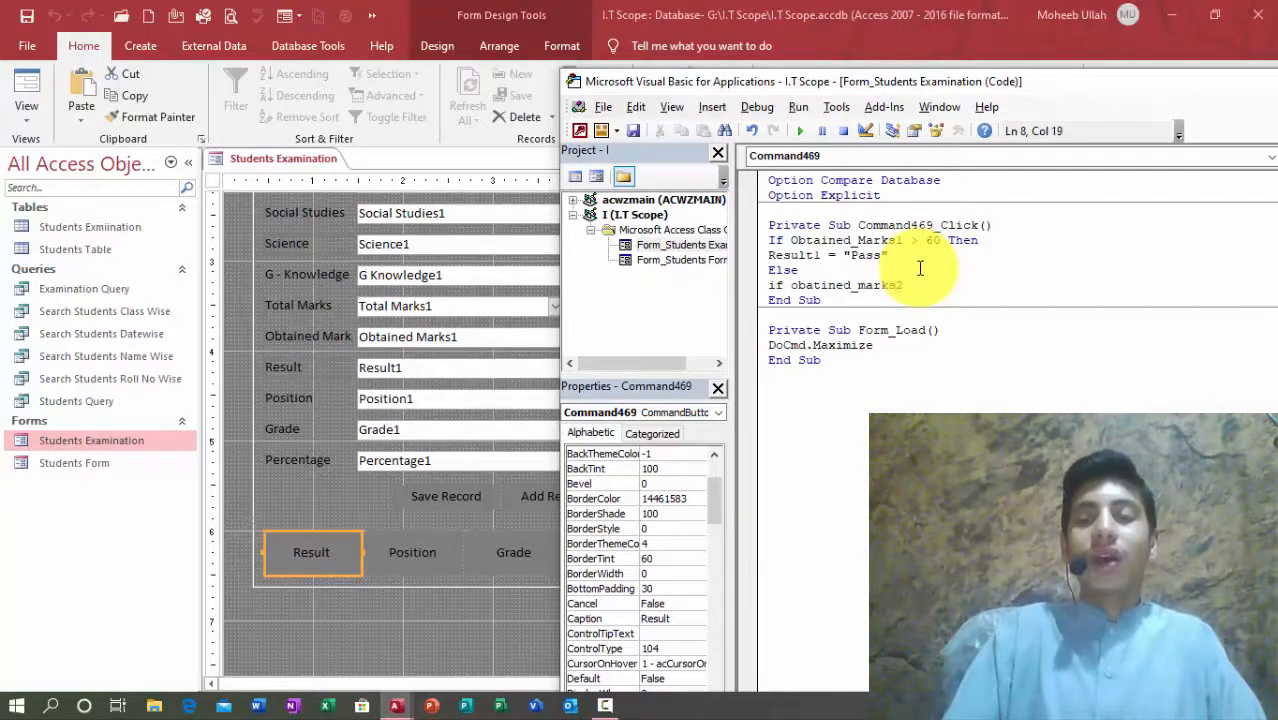
text(s1<59then)
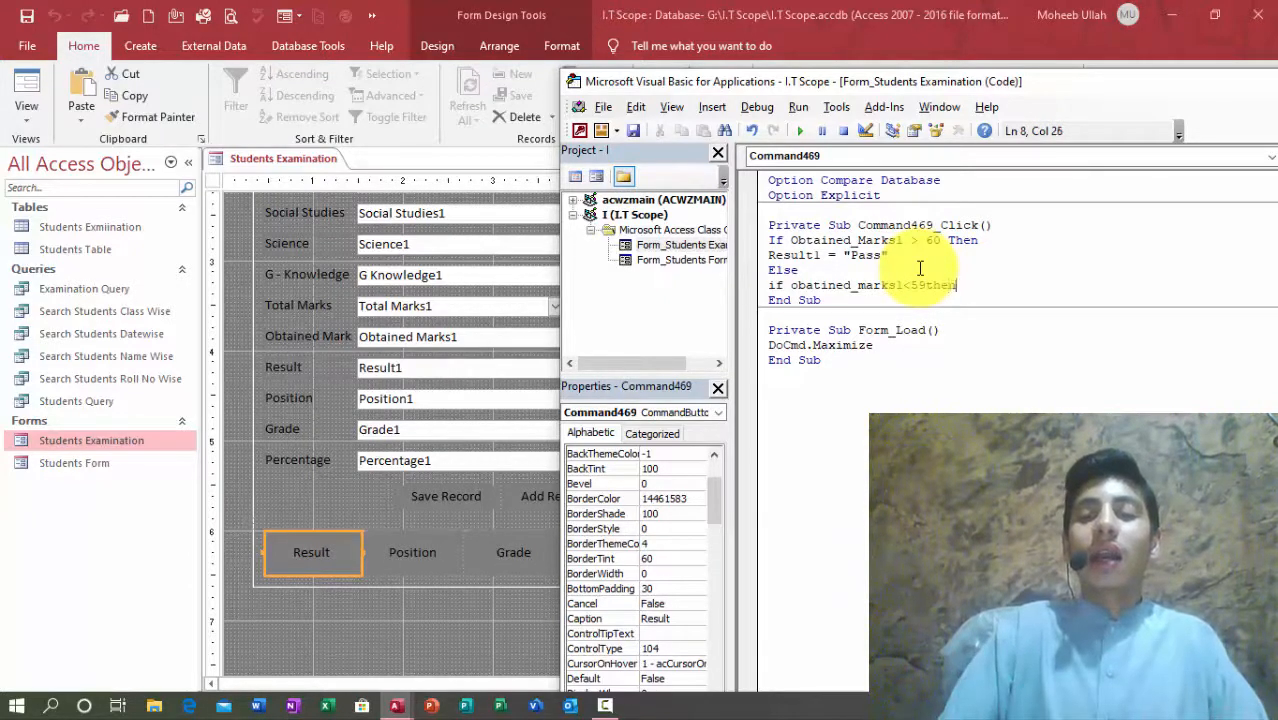
key(Return)
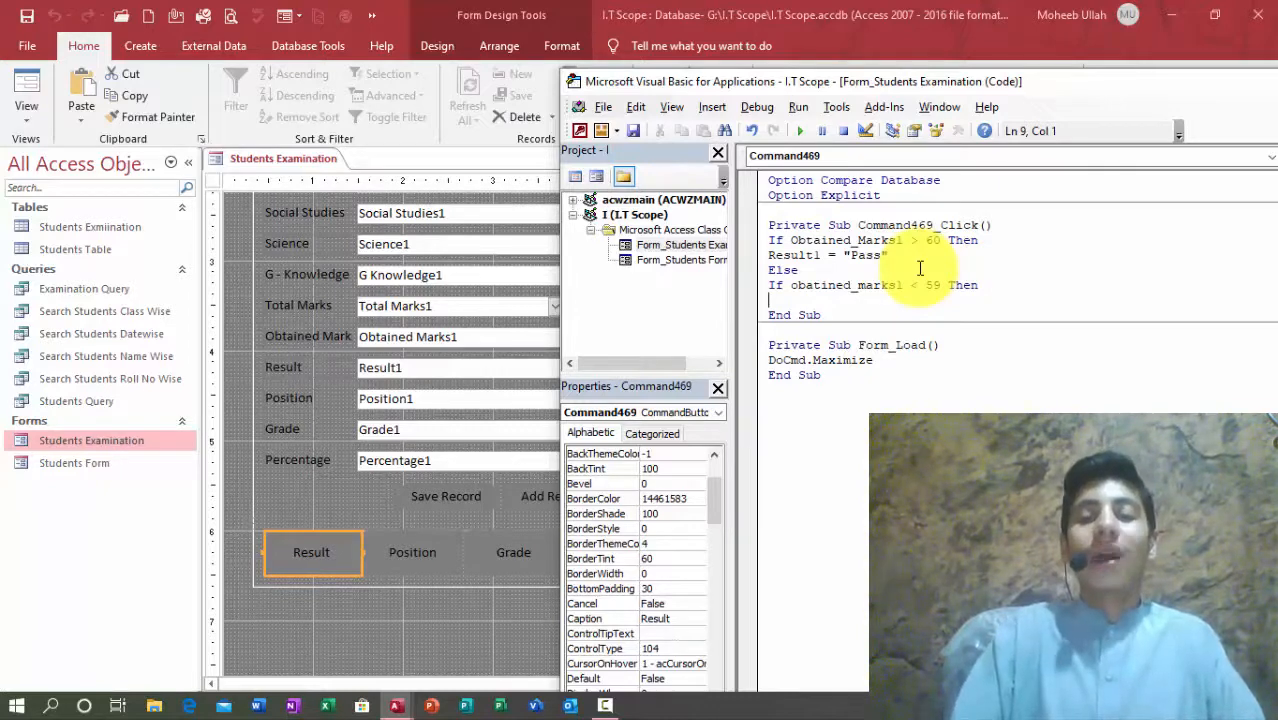
Step: Add Result1 = "Fail" and close both If statements with End If
text(Result1)
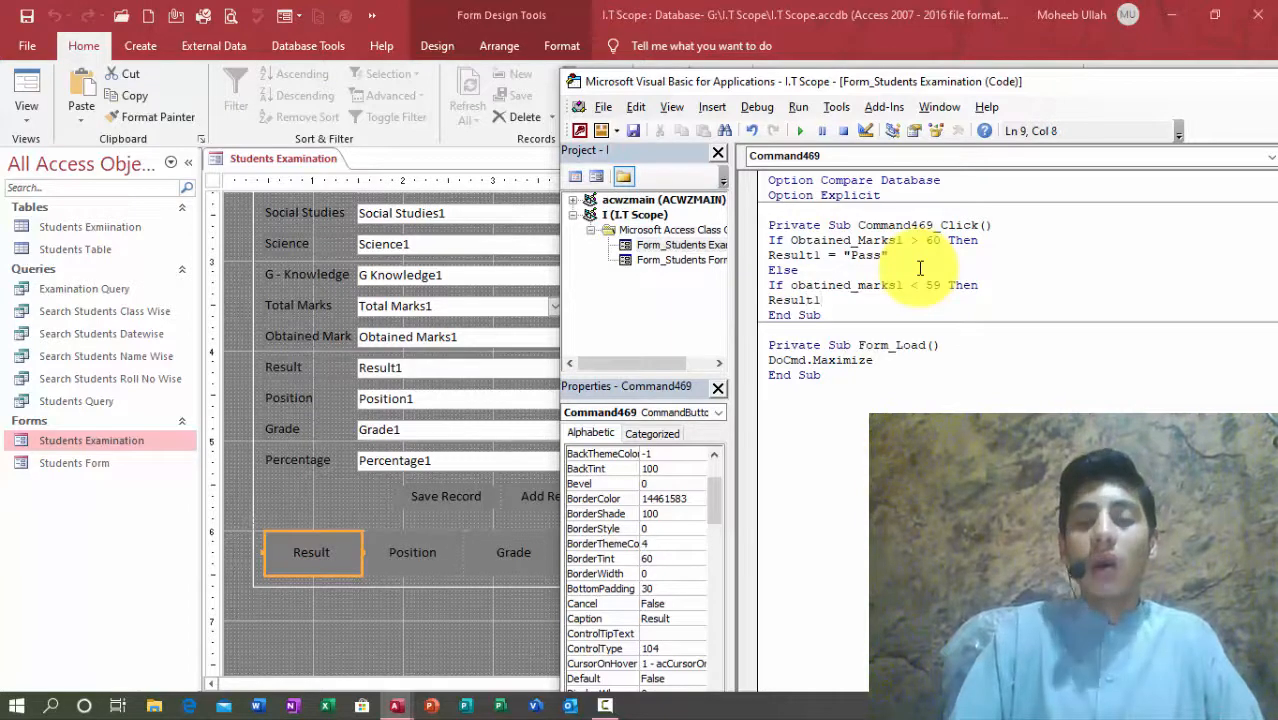
key(Right)
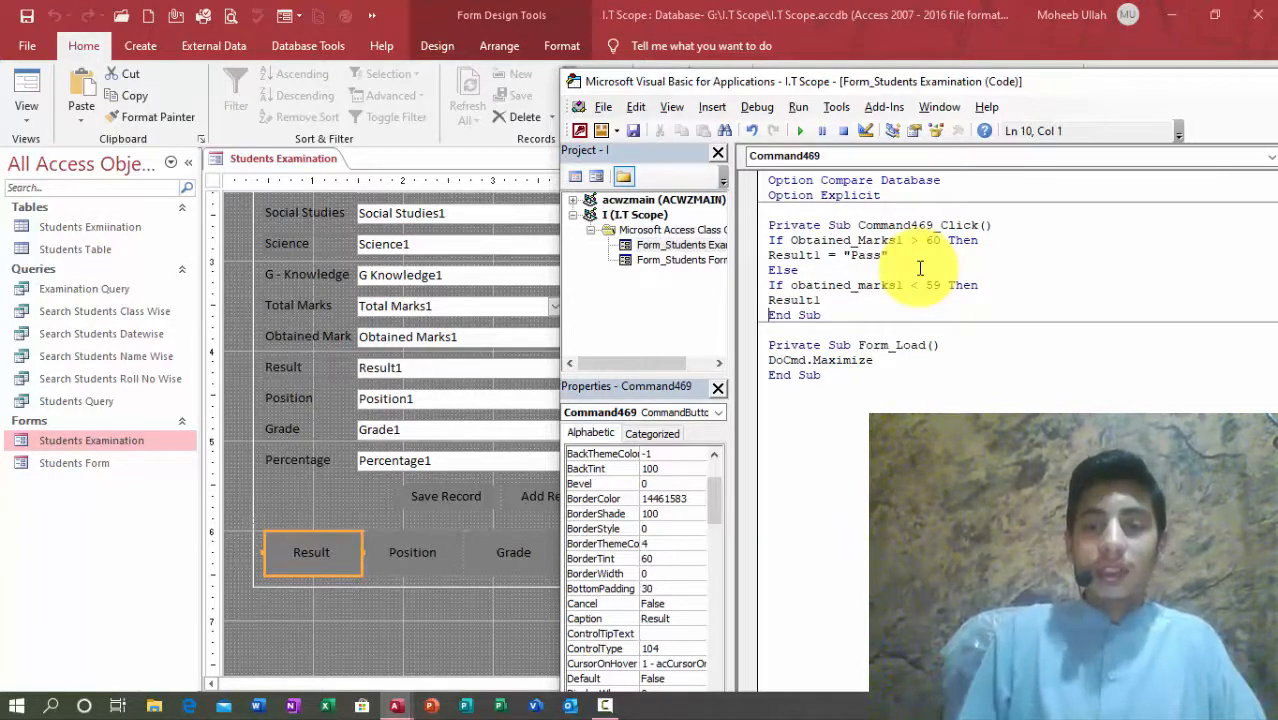
click(822, 300)
text(= )
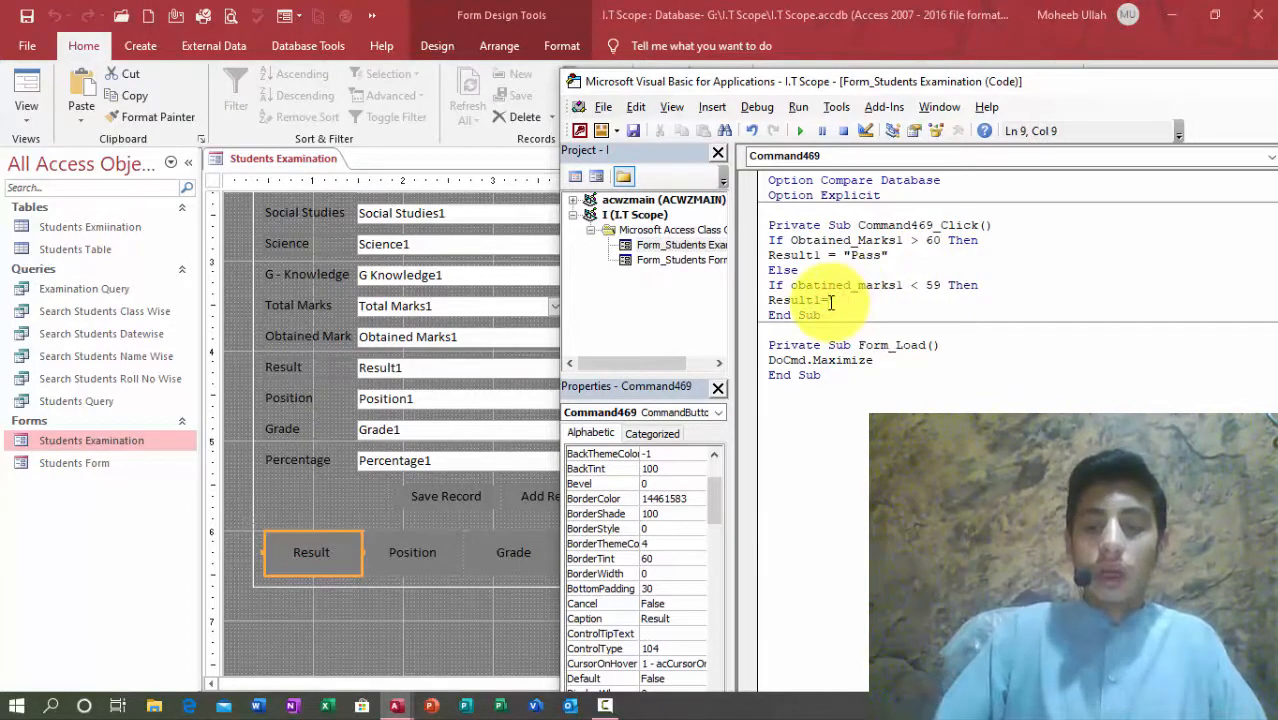
text("Fail)
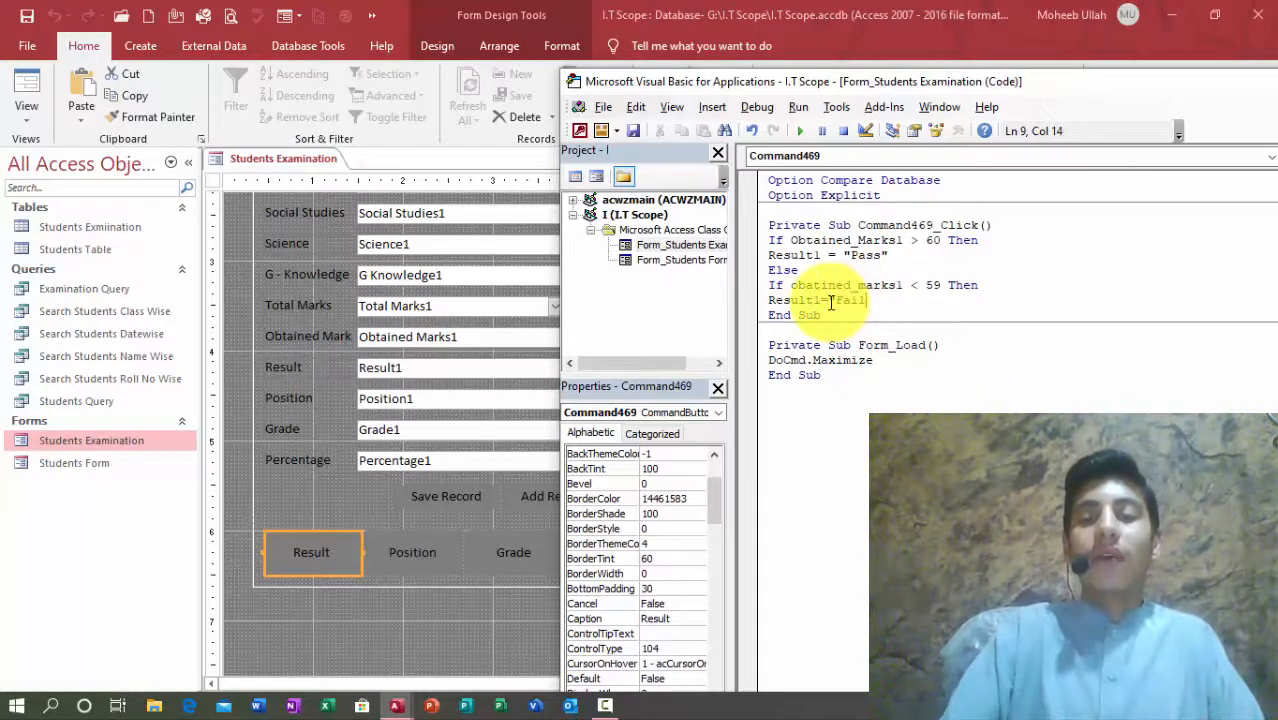
text(")
key(Return)
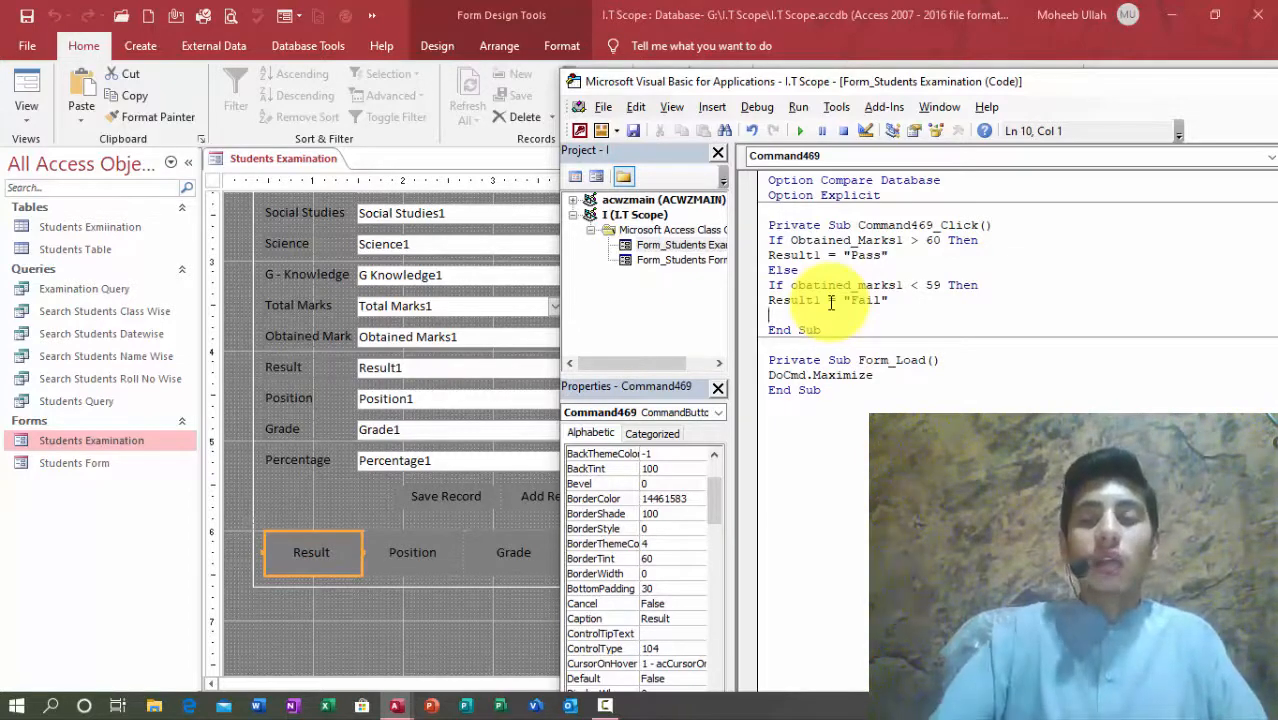
text(end if)
key(Return)
text(end if)
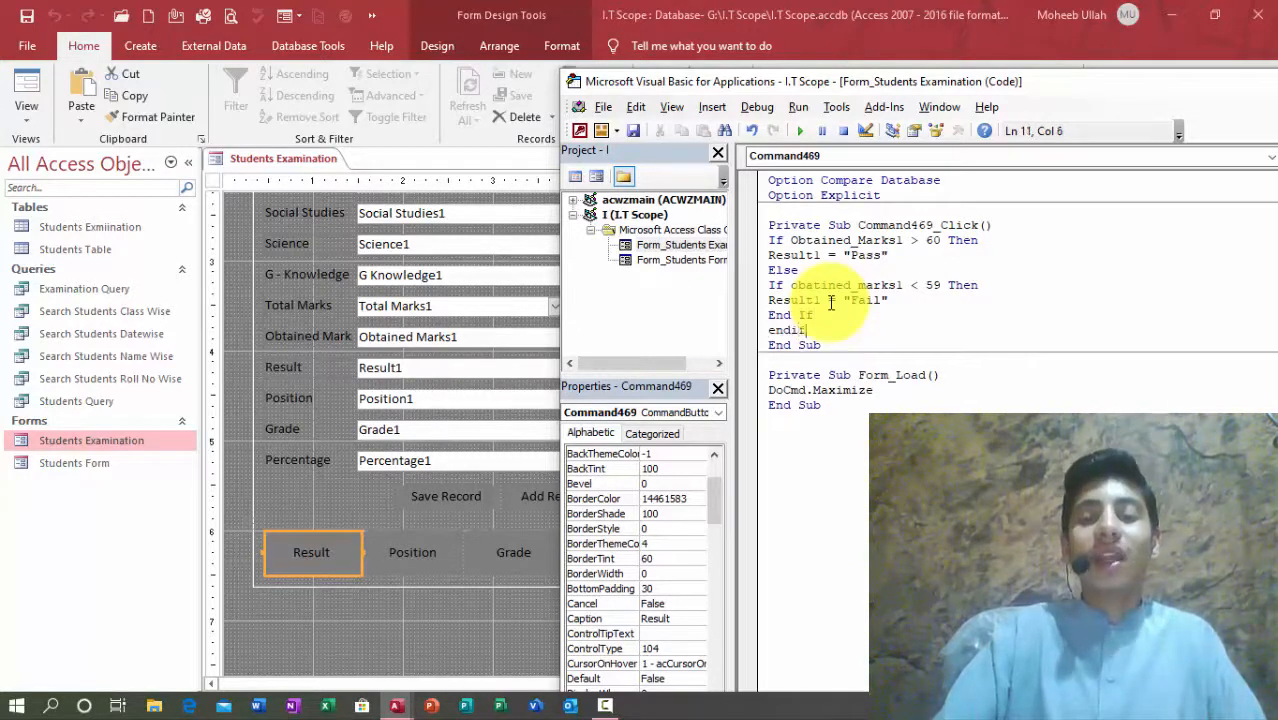
key(Return)
Step: Close the code and design views, open Students Examination for class four, and run Result
double_click(1147, 80)
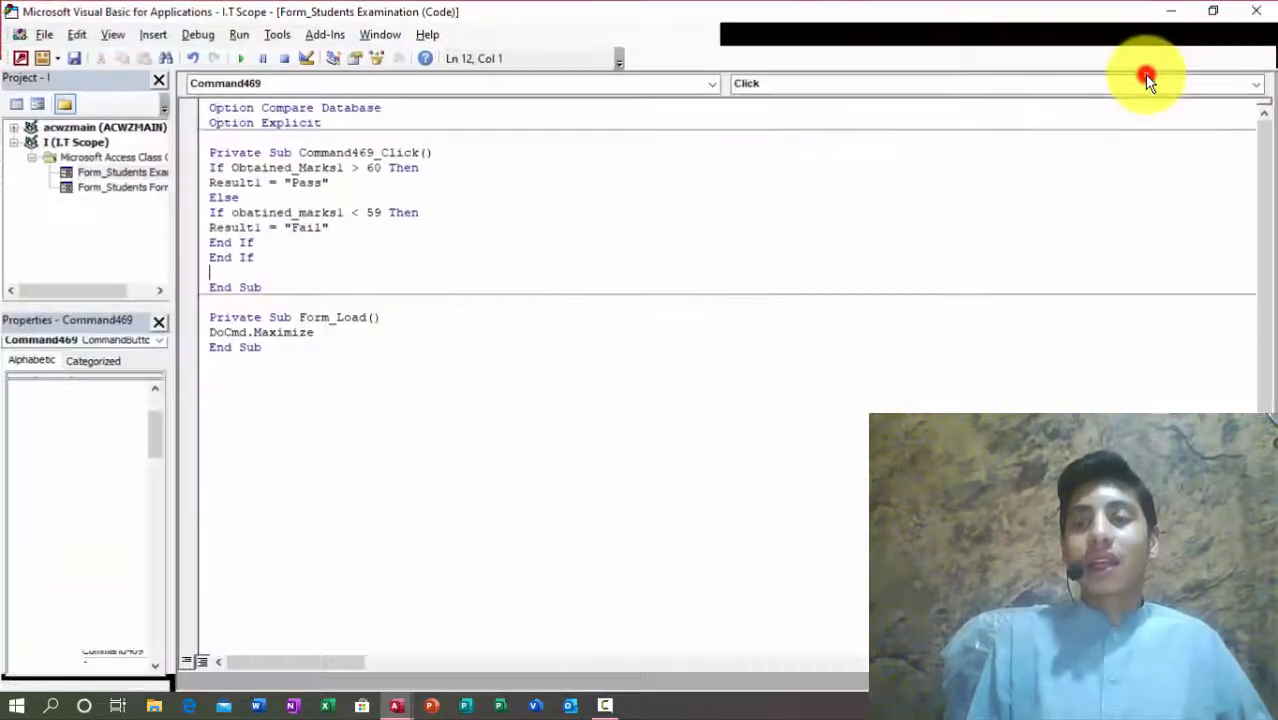
click(1243, 12)
click(1264, 161)
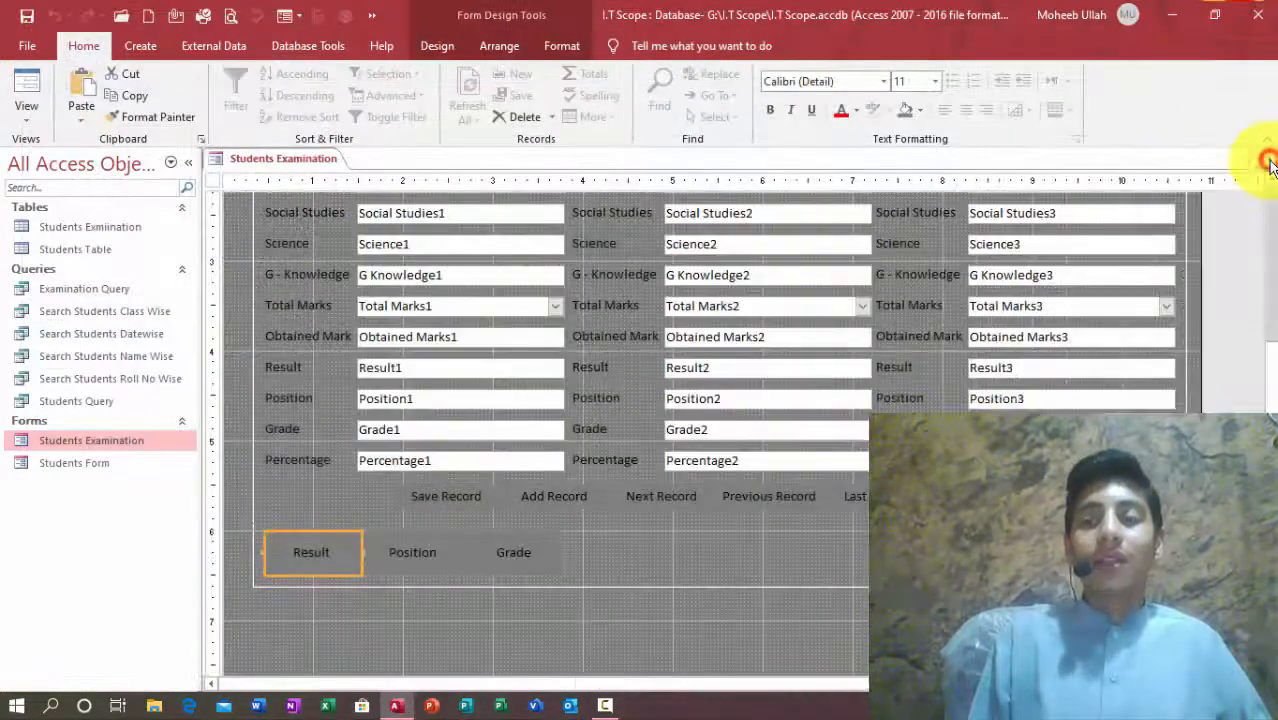
click(1266, 160)
double_click(91, 441)
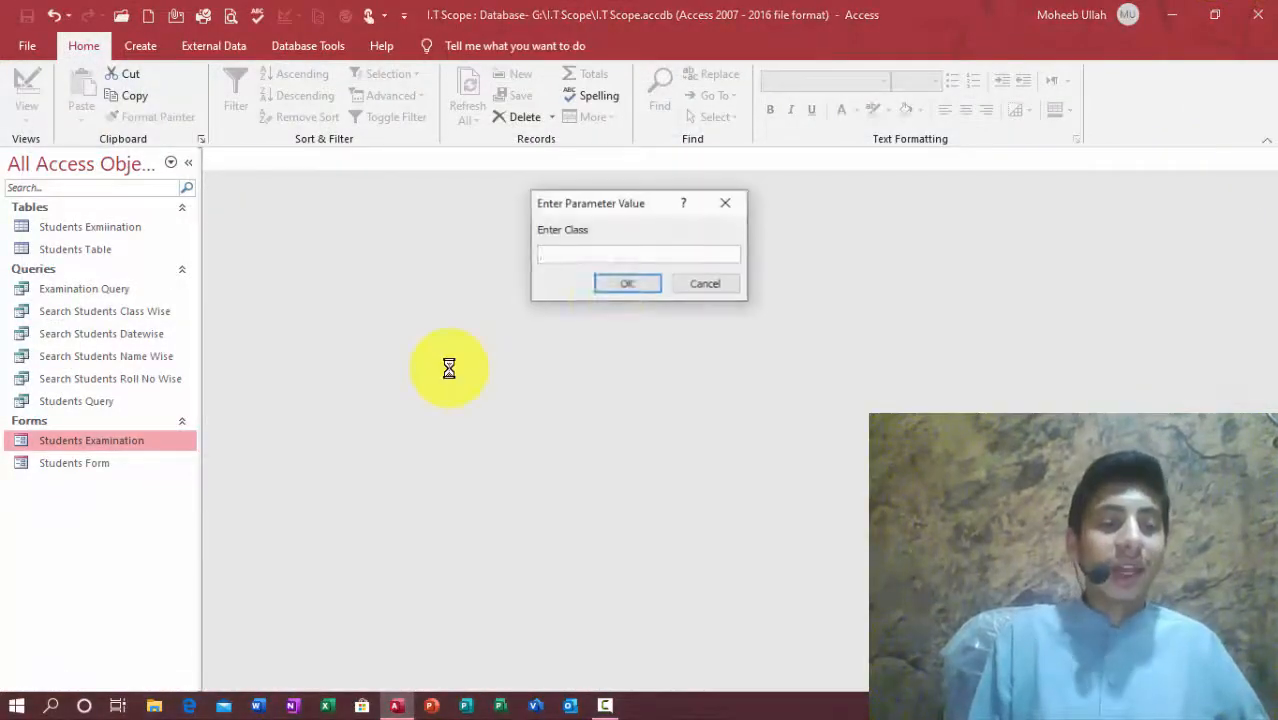
text(four)
key(Return)
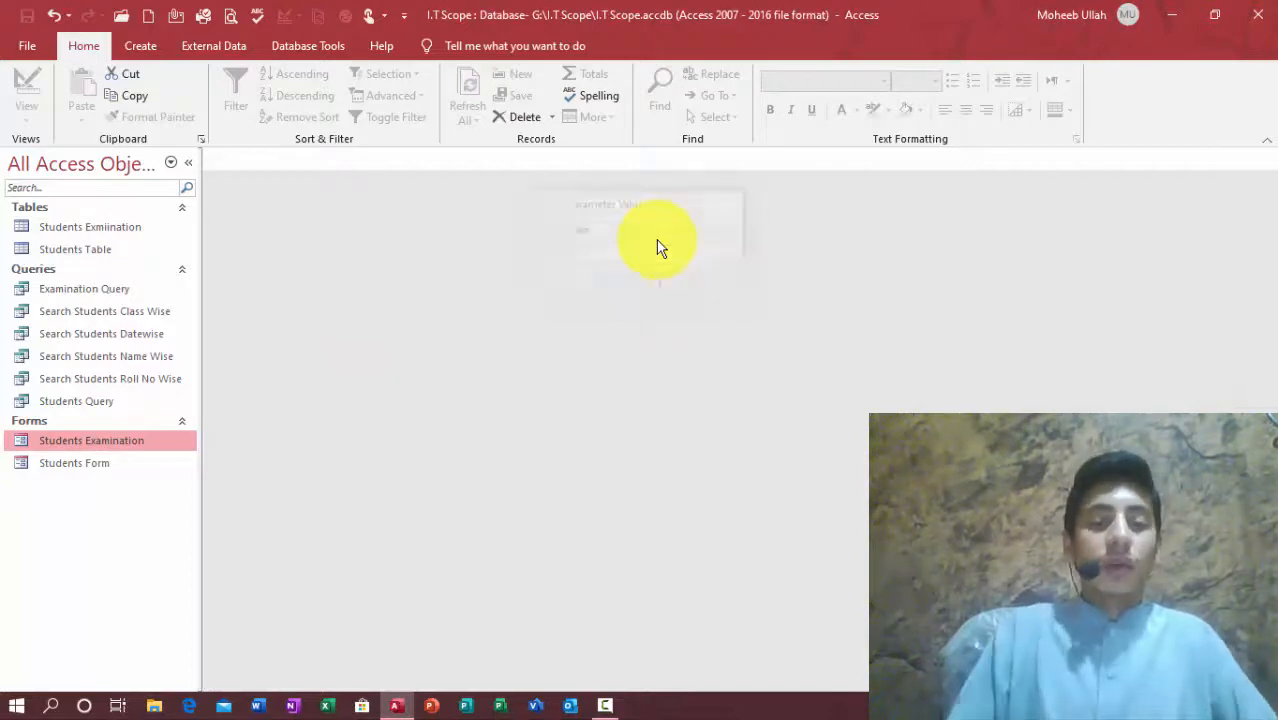
click(91, 640)
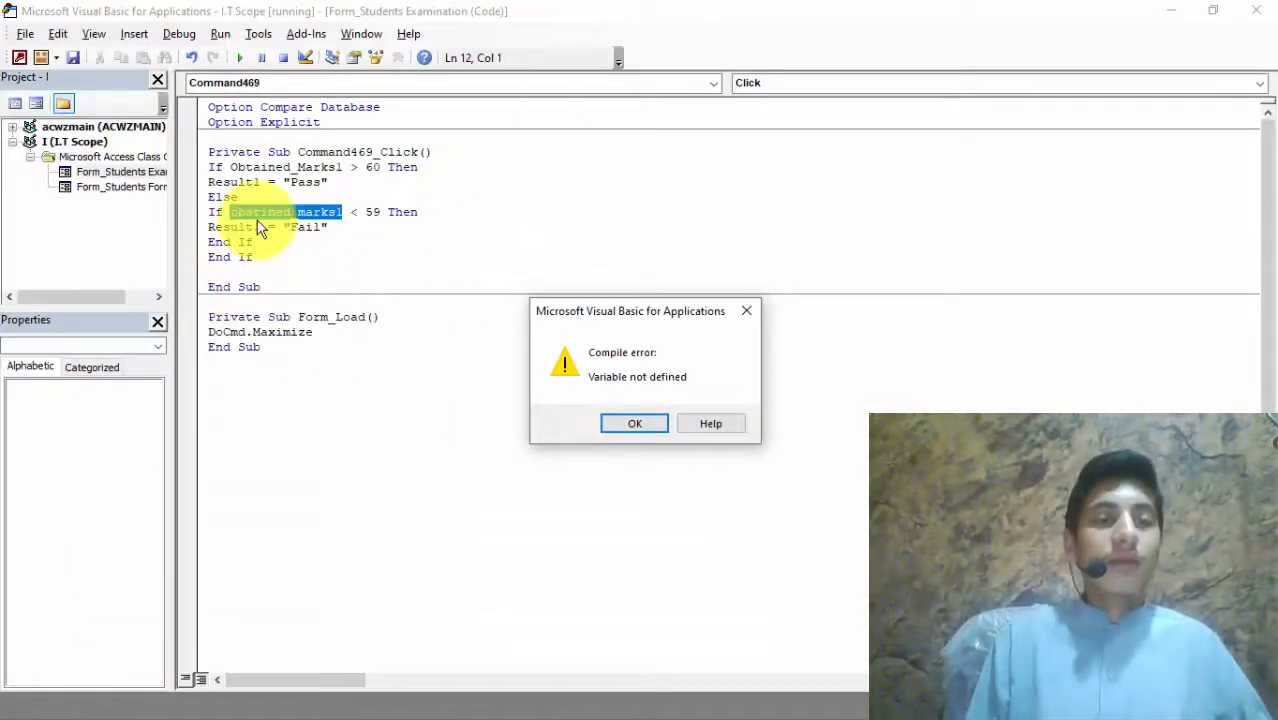
Step: After the compile error, add a letter to the misspelled variable and stop the debugger
click(630, 425)
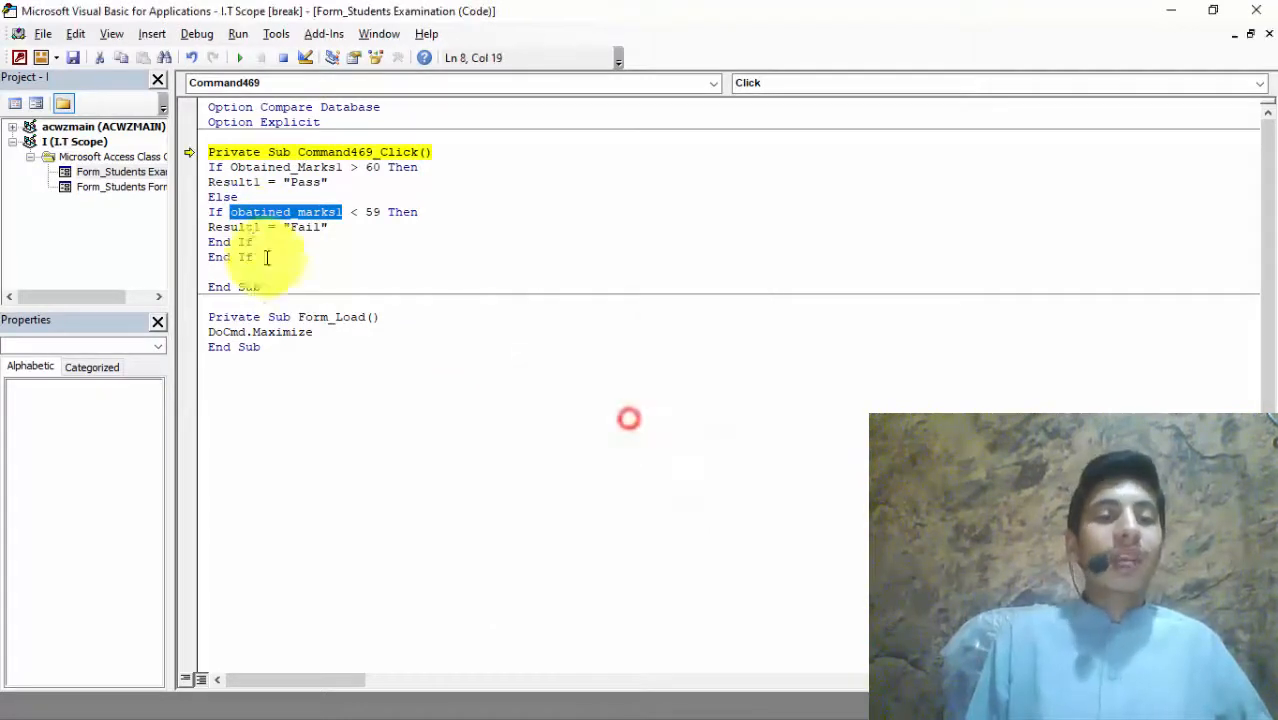
click(260, 212)
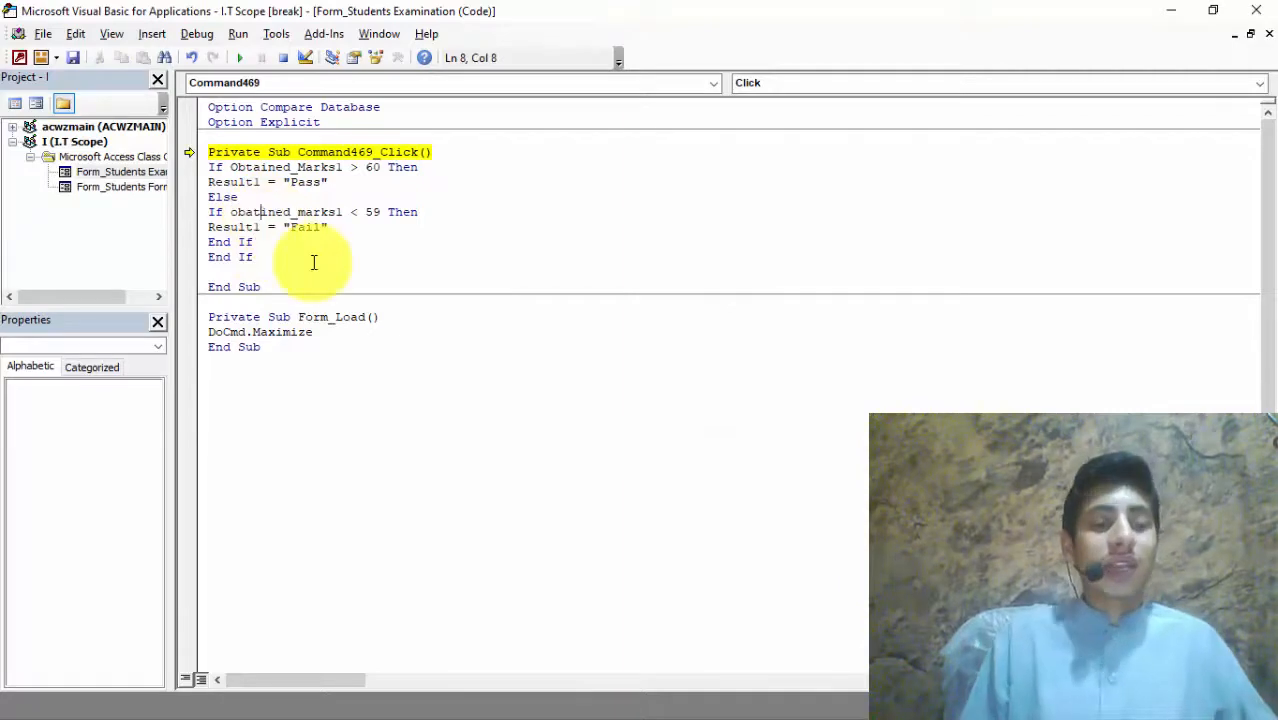
text(a)
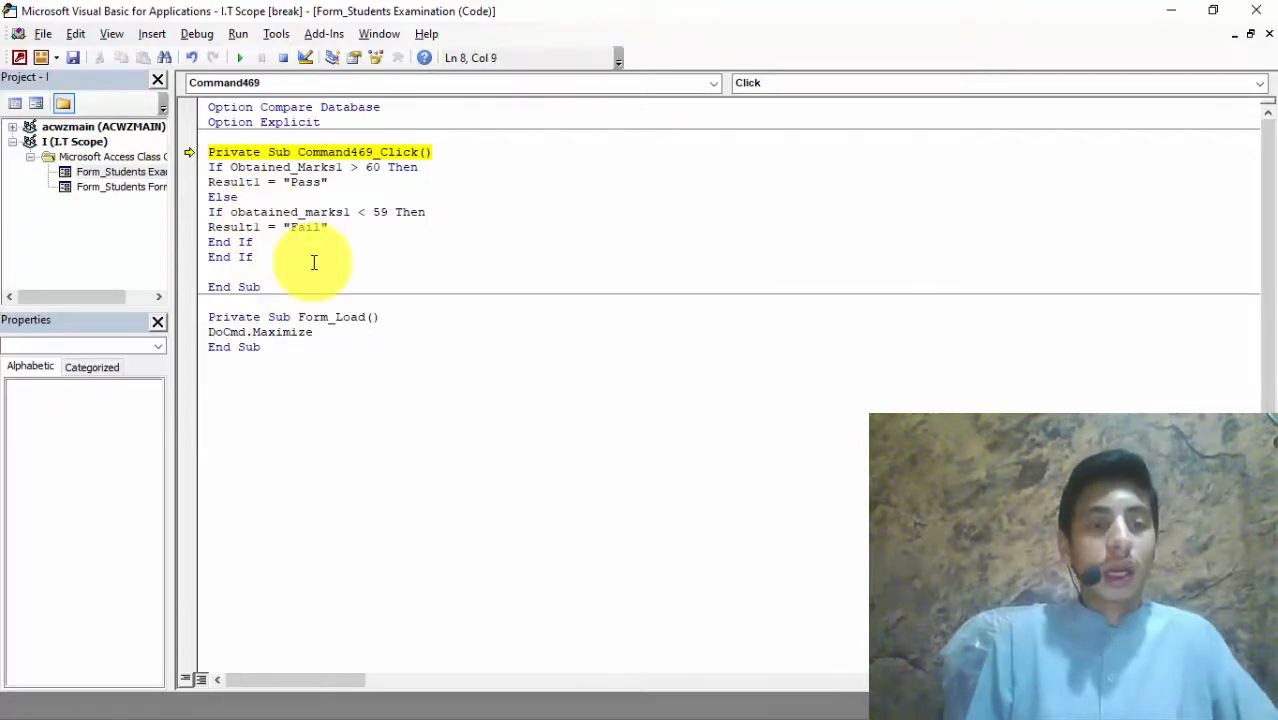
click(1256, 14)
key(Return)
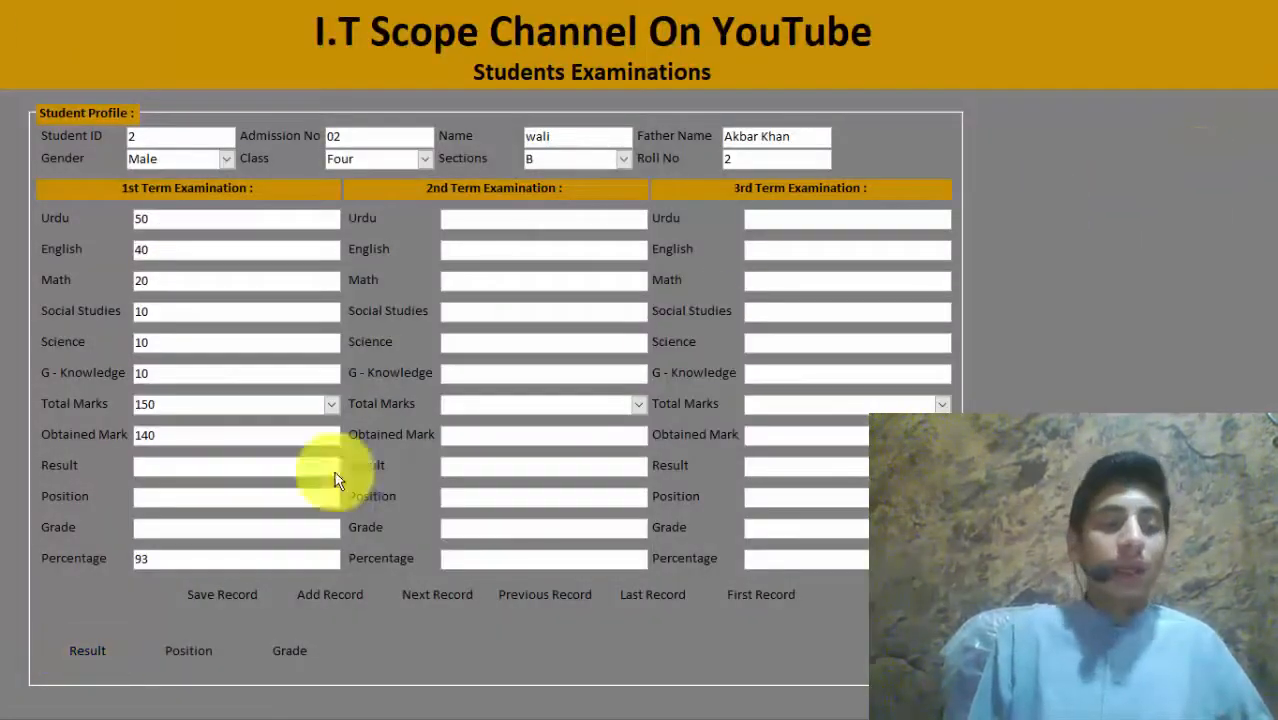
Step: Rerun Result, delete the extra letter so it reads Obtained_Marks1, and recalculate to get Pass
click(92, 658)
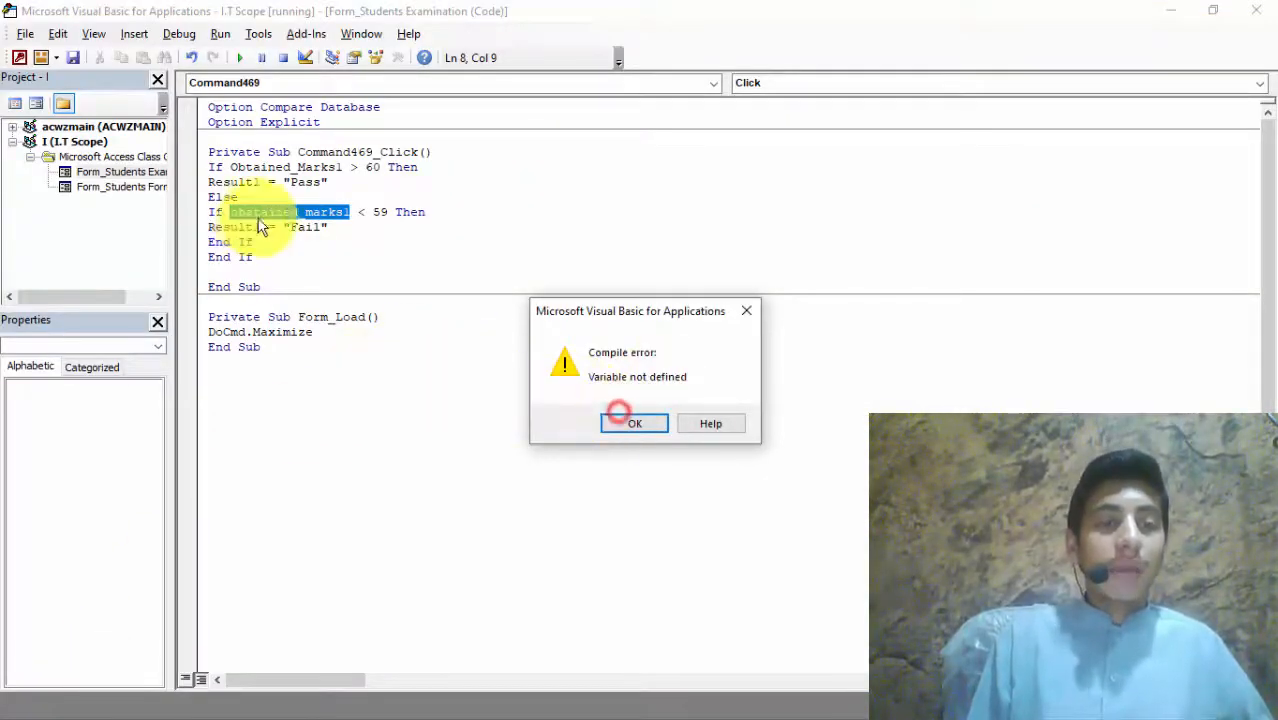
click(634, 423)
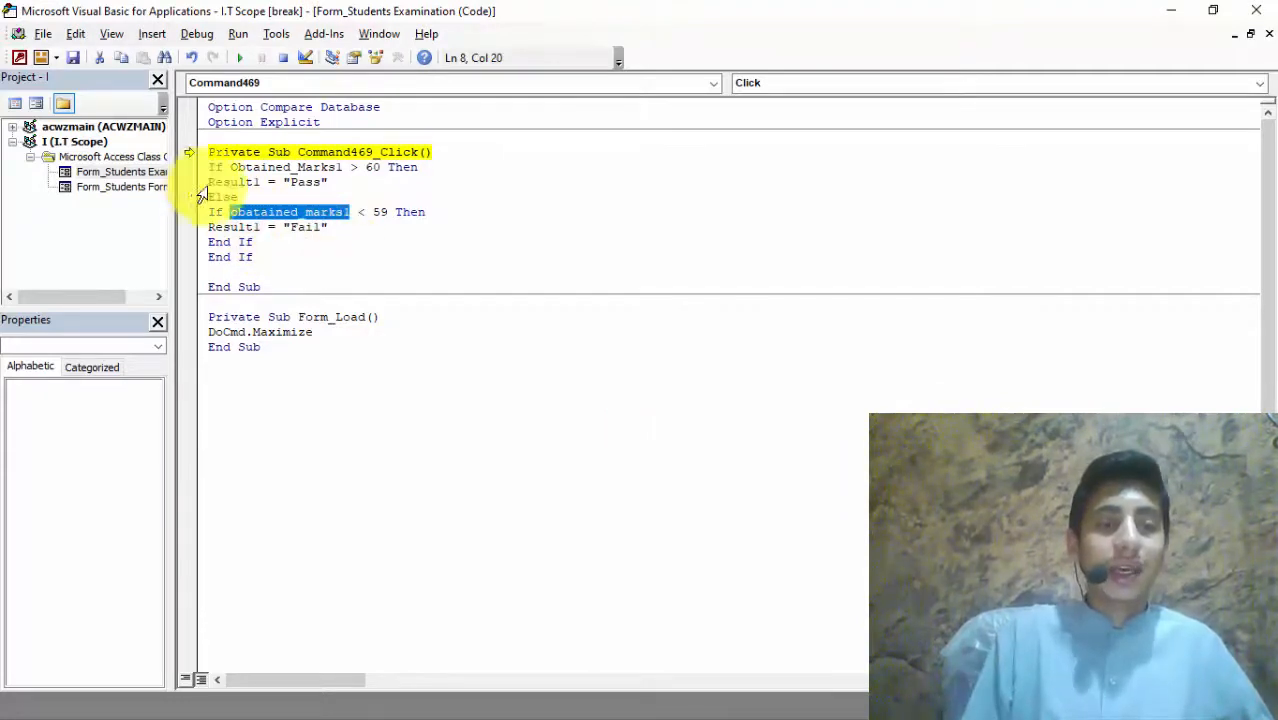
click(252, 212)
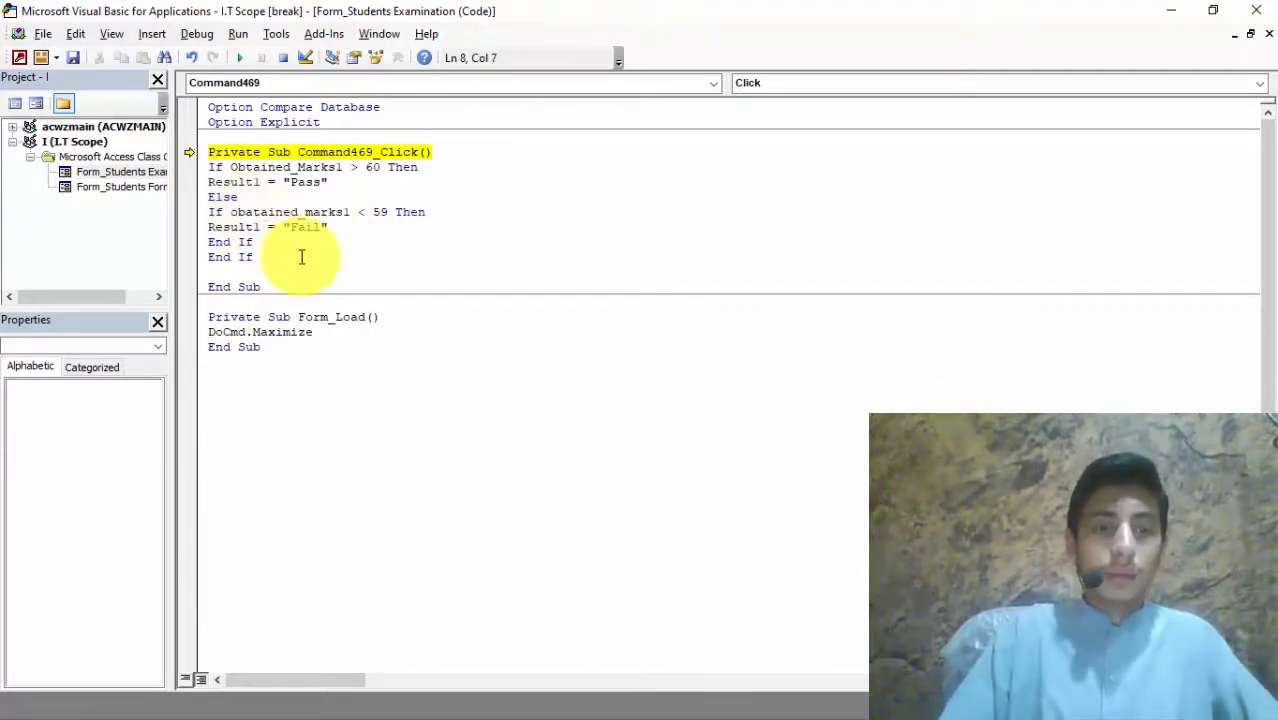
key(BackSpace)
click(1256, 10)
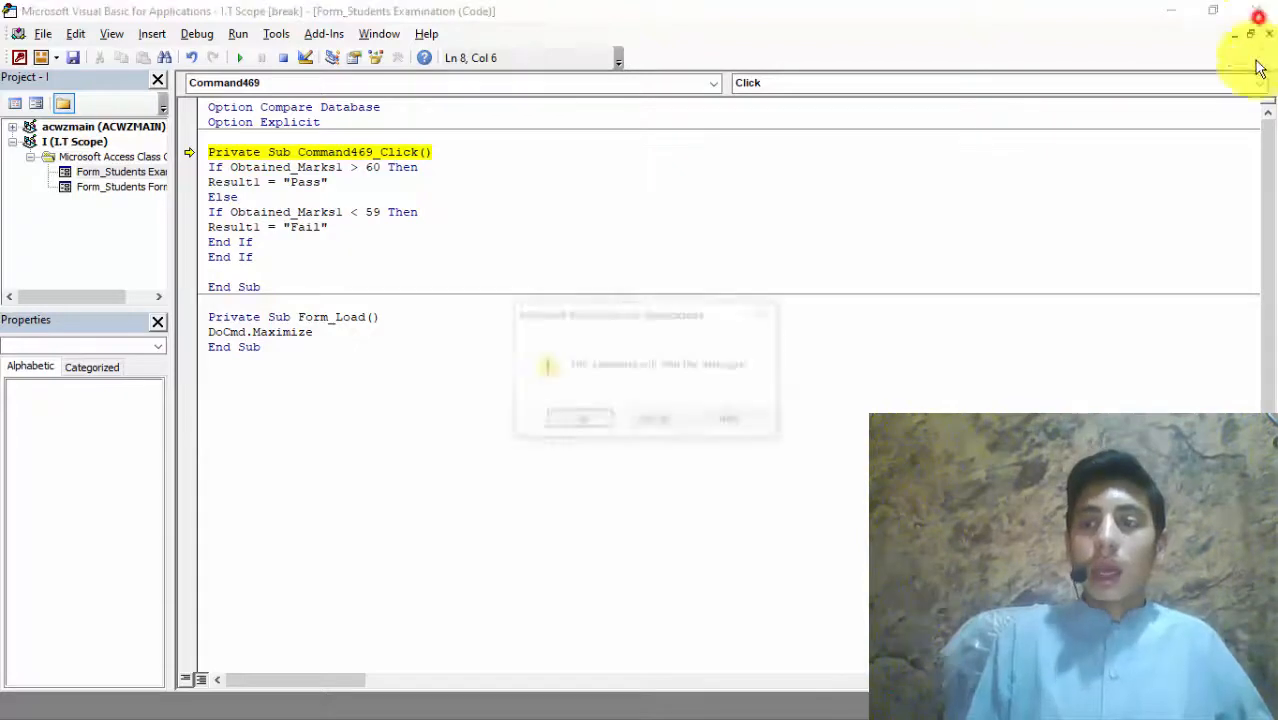
key(Return)
click(86, 648)
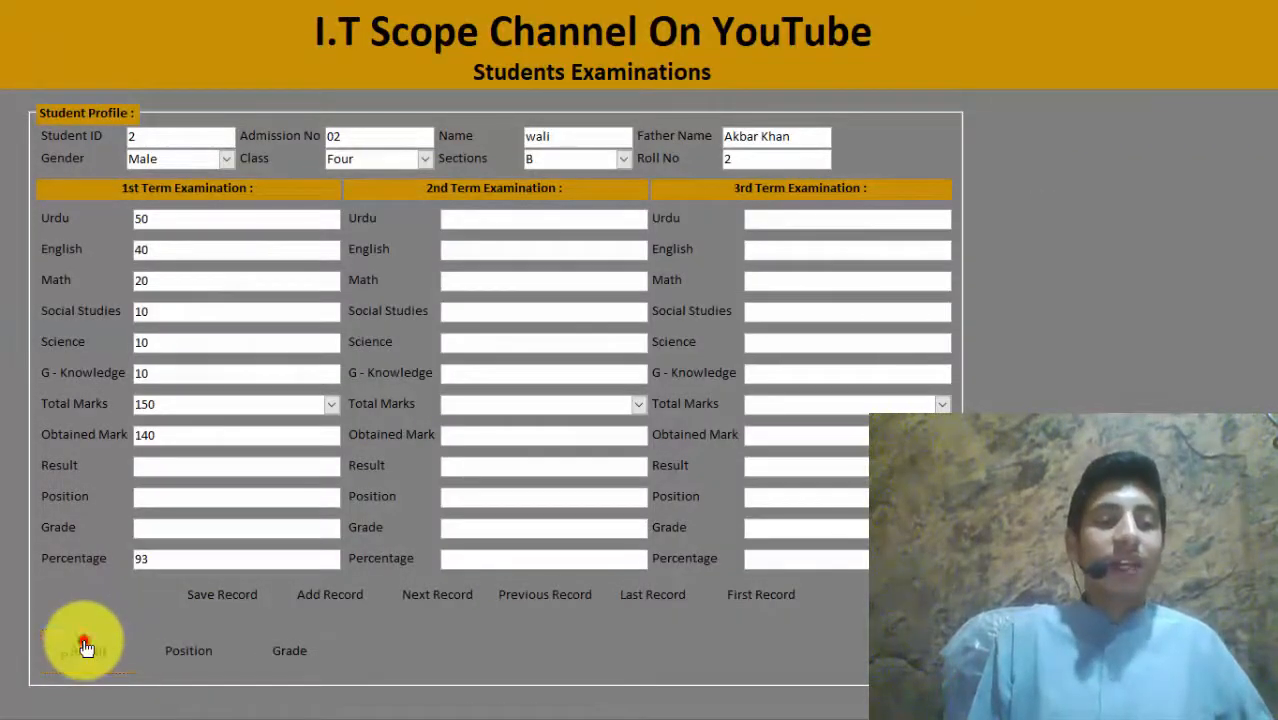
Step: Set Urdu to 50 and zero the other marks, then recalculate Result to get Fail at 33%
double_click(180, 466)
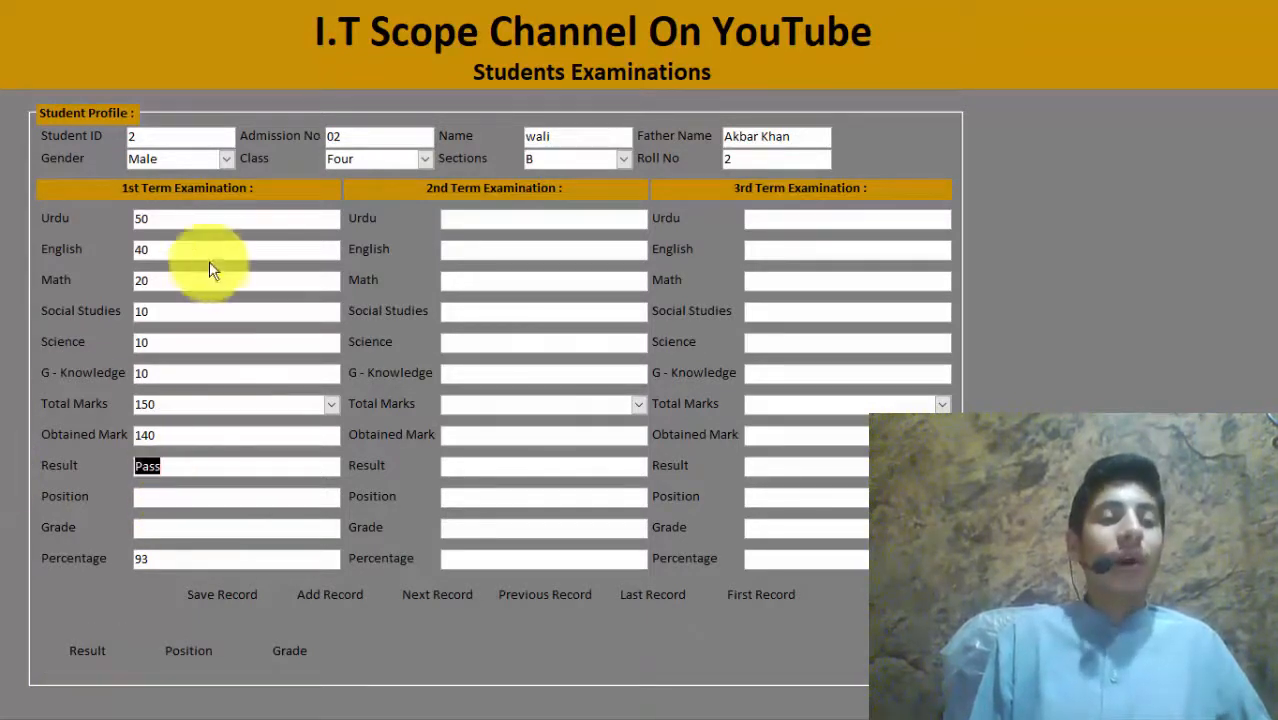
click(186, 221)
key(BackSpace)
key(BackSpace)
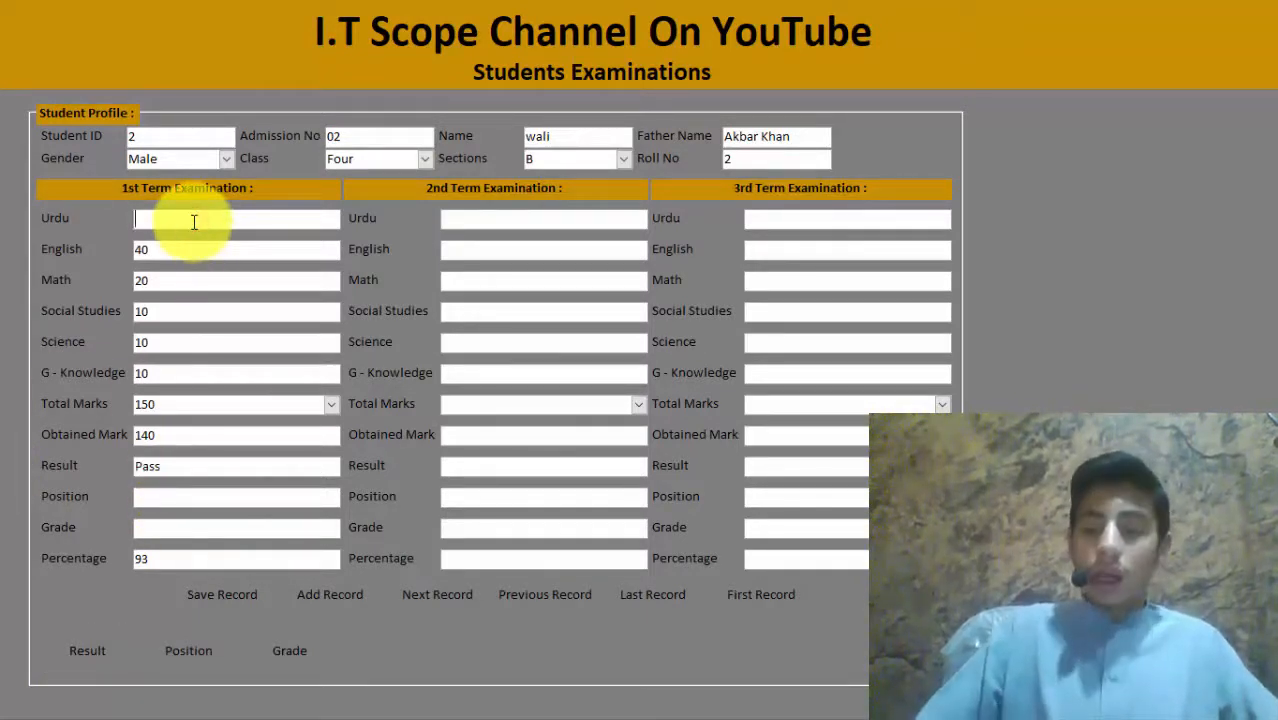
text(50)
key(Tab)
key(Tab)
key(Tab)
key(Tab)
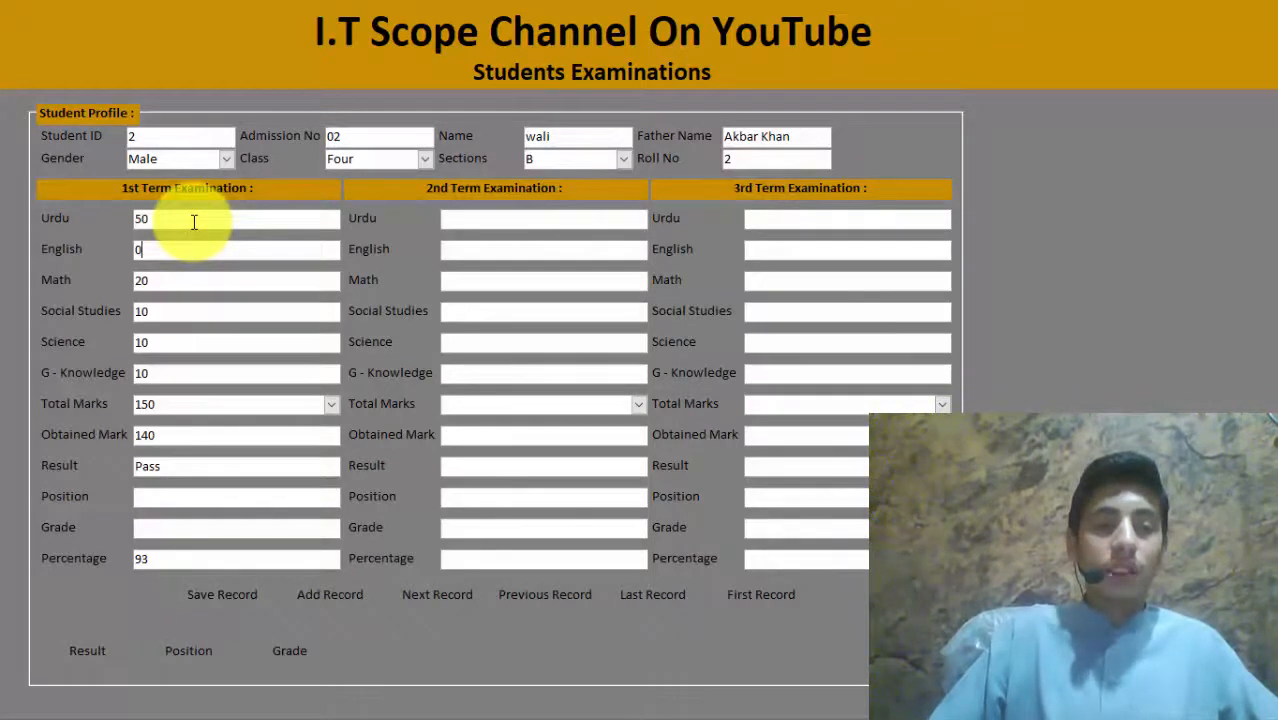
text(0)
key(Tab)
text(0)
key(Tab)
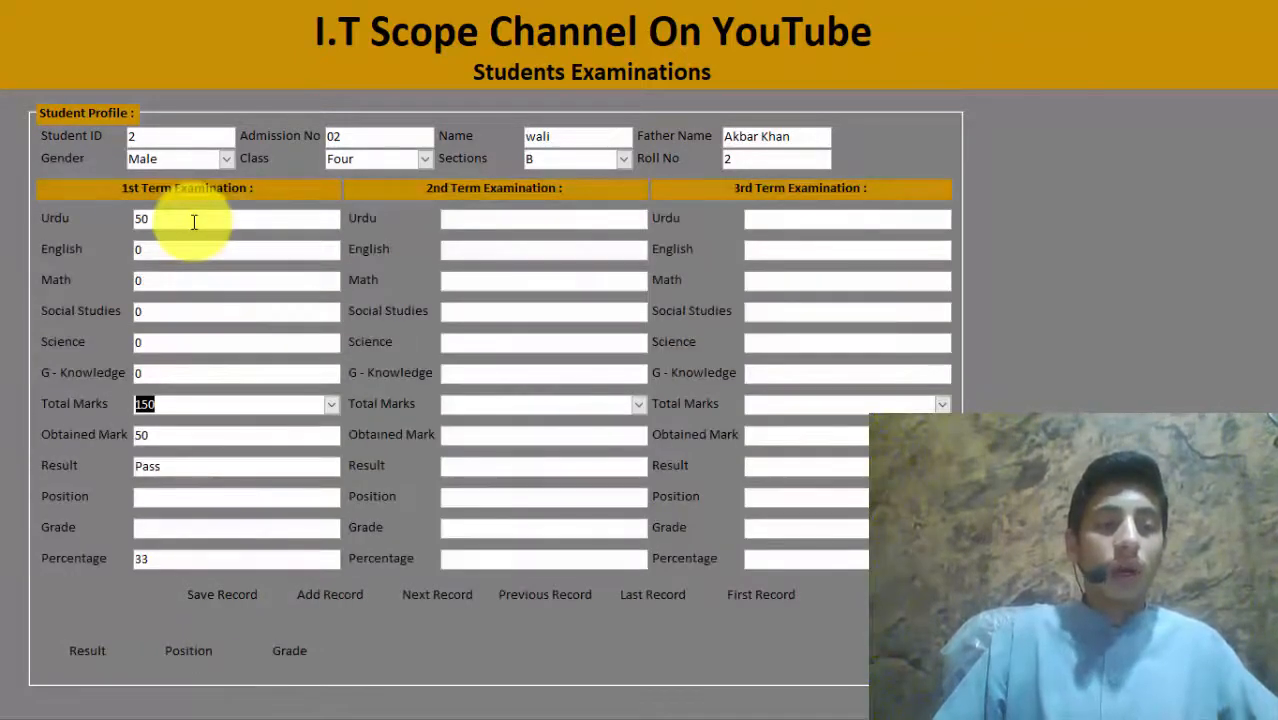
click(161, 440)
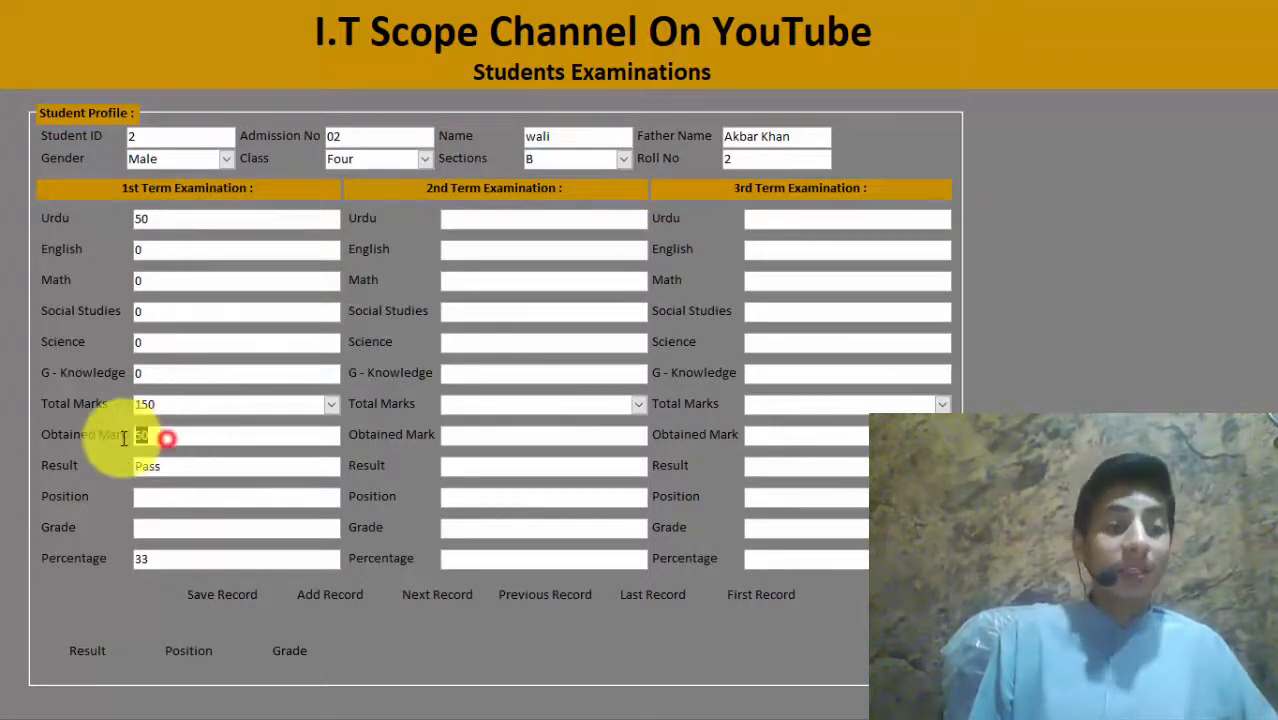
click(95, 631)
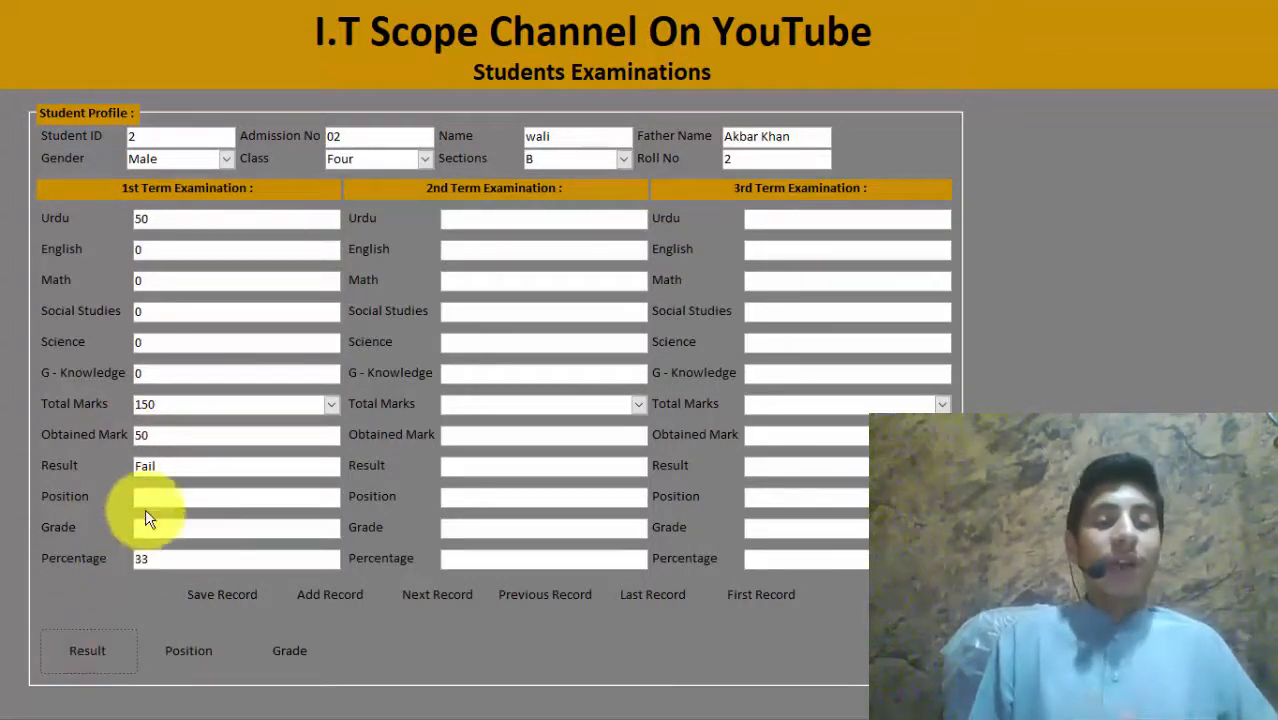
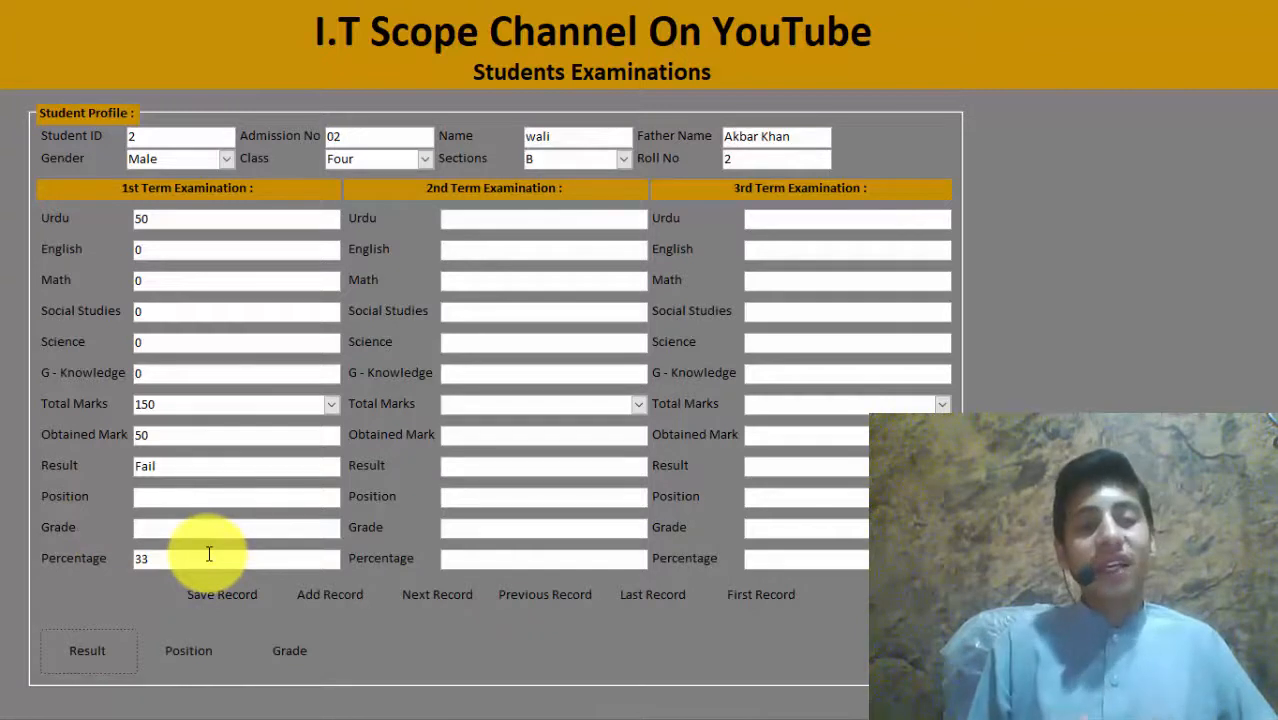
Step: Switch the Students Examination form to Design view and scroll down to its command buttons
drag(208, 553, 100, 556)
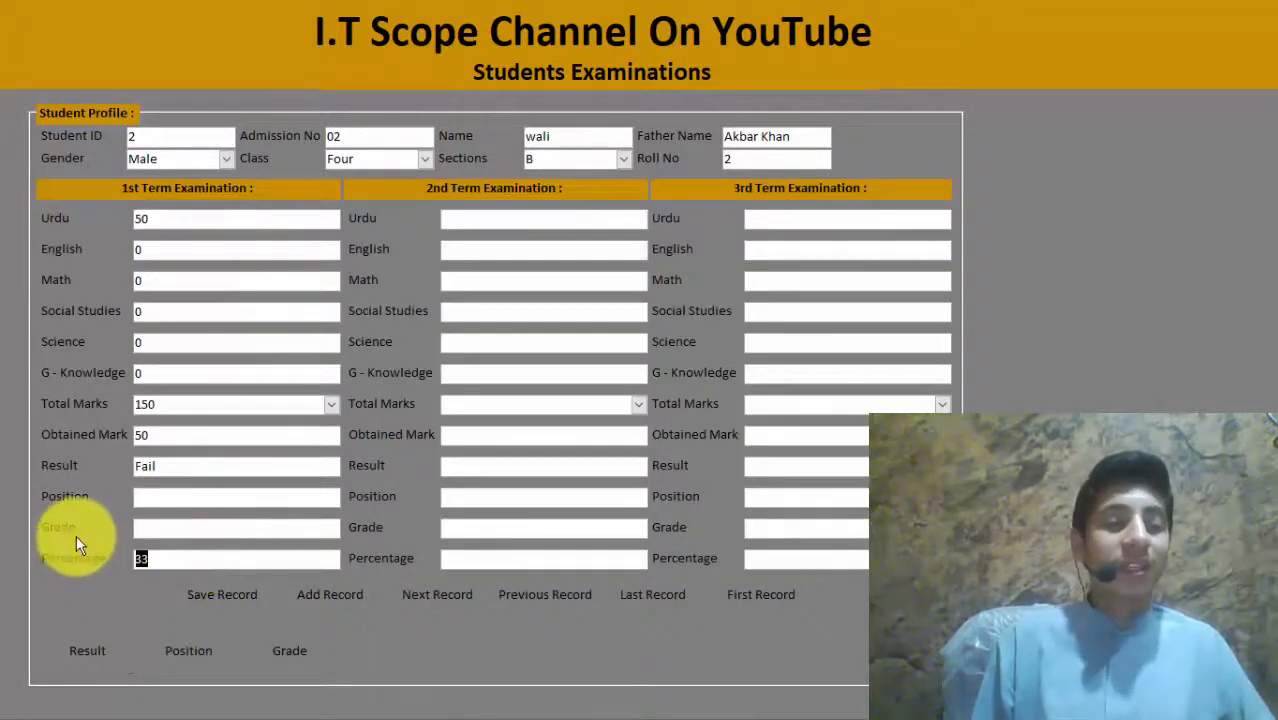
right_click(556, 682)
click(697, 583)
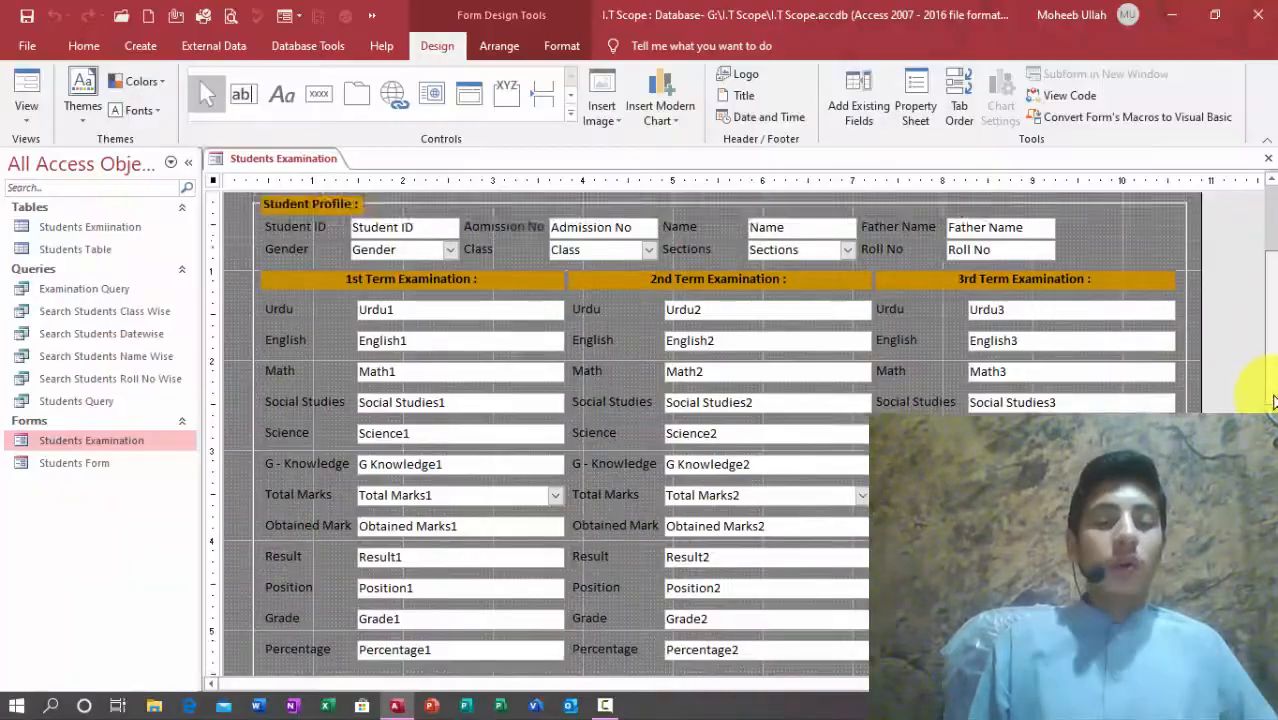
drag(1271, 396, 1271, 486)
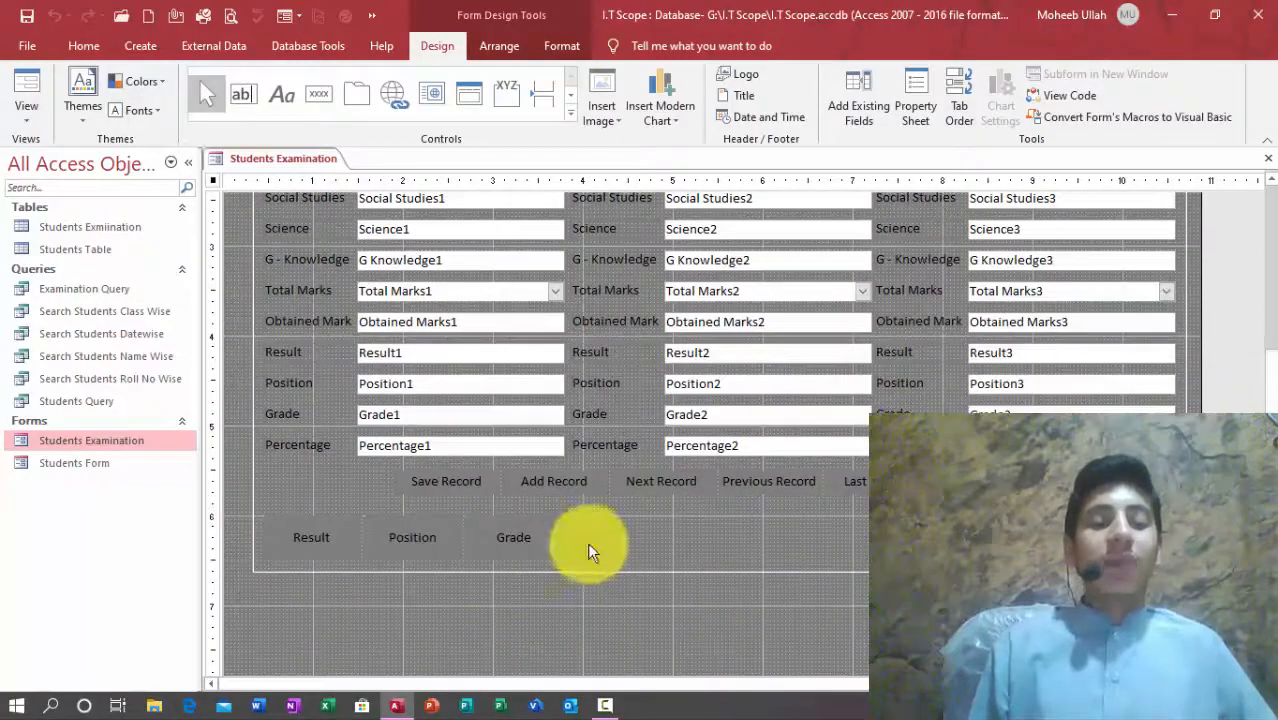
Step: Replace the Position button's embedded On Click macro with [Event Procedure] and open Command470_Click
click(406, 535)
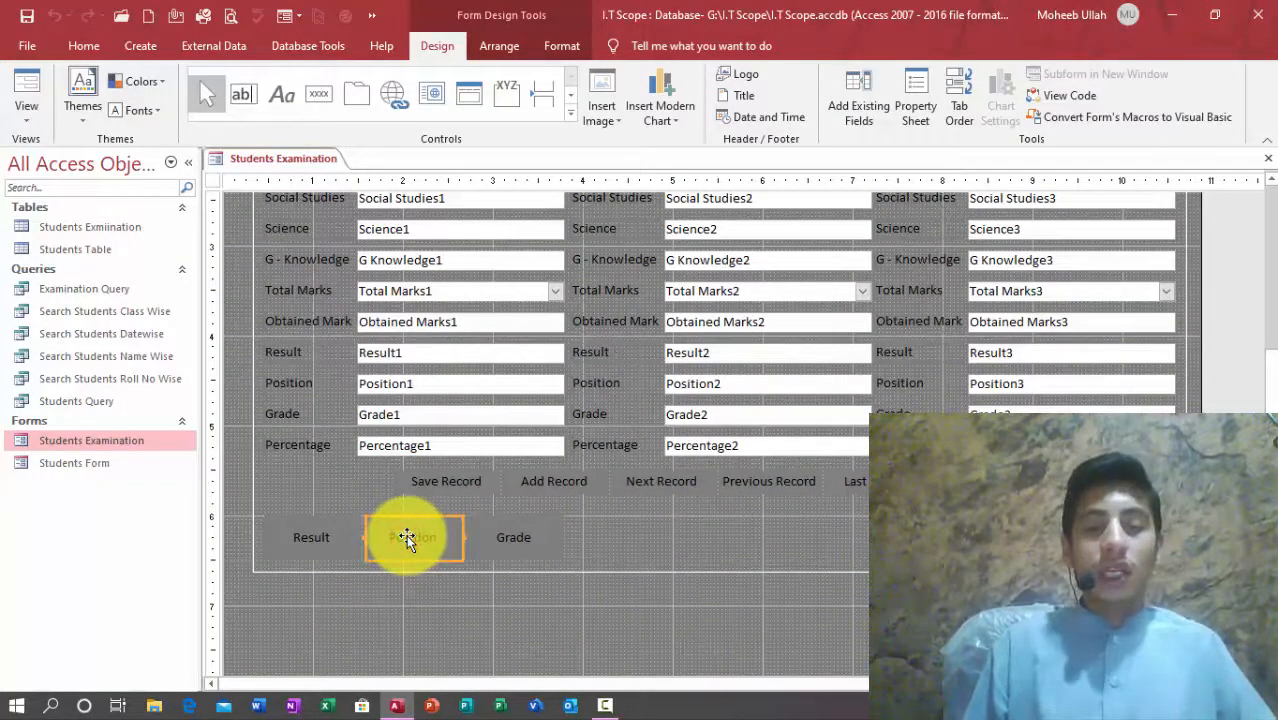
click(915, 108)
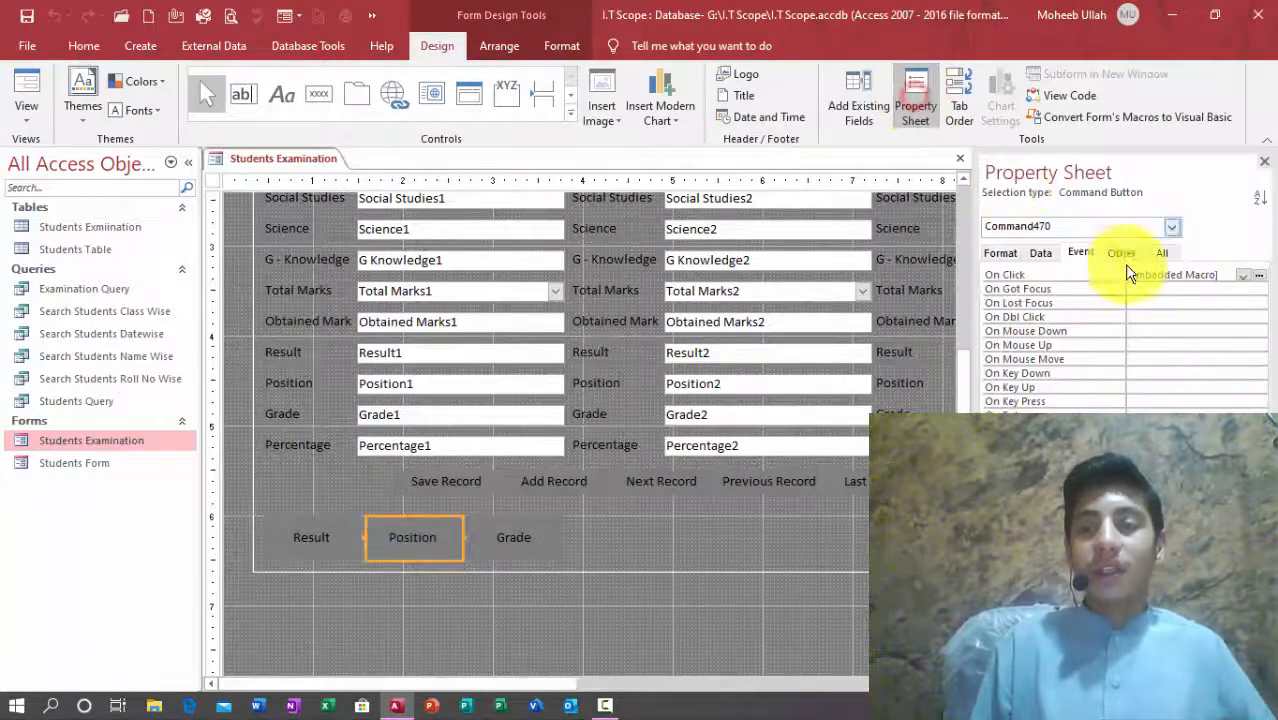
drag(1223, 275, 1118, 275)
key(BackSpace)
click(1242, 275)
click(1217, 289)
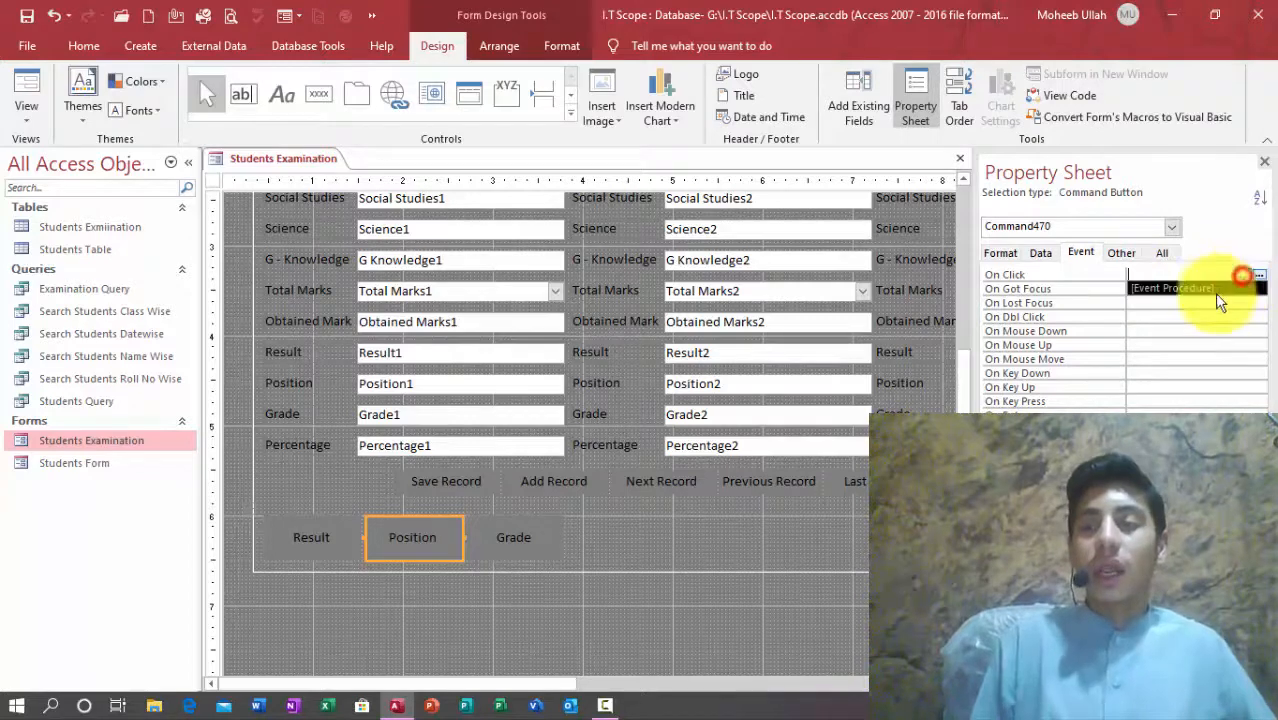
click(1260, 275)
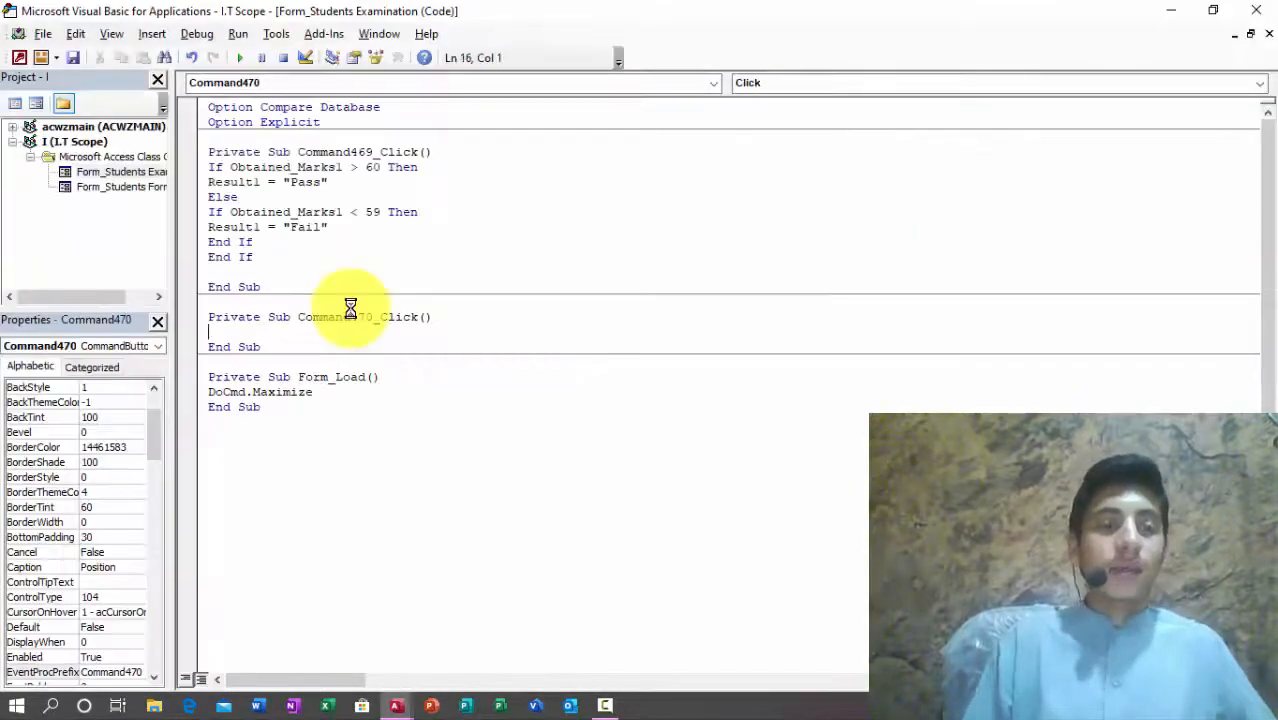
Step: Start Command470_Click with the line If Percentage1 > 92 Then
drag(253, 257, 204, 172)
click(232, 328)
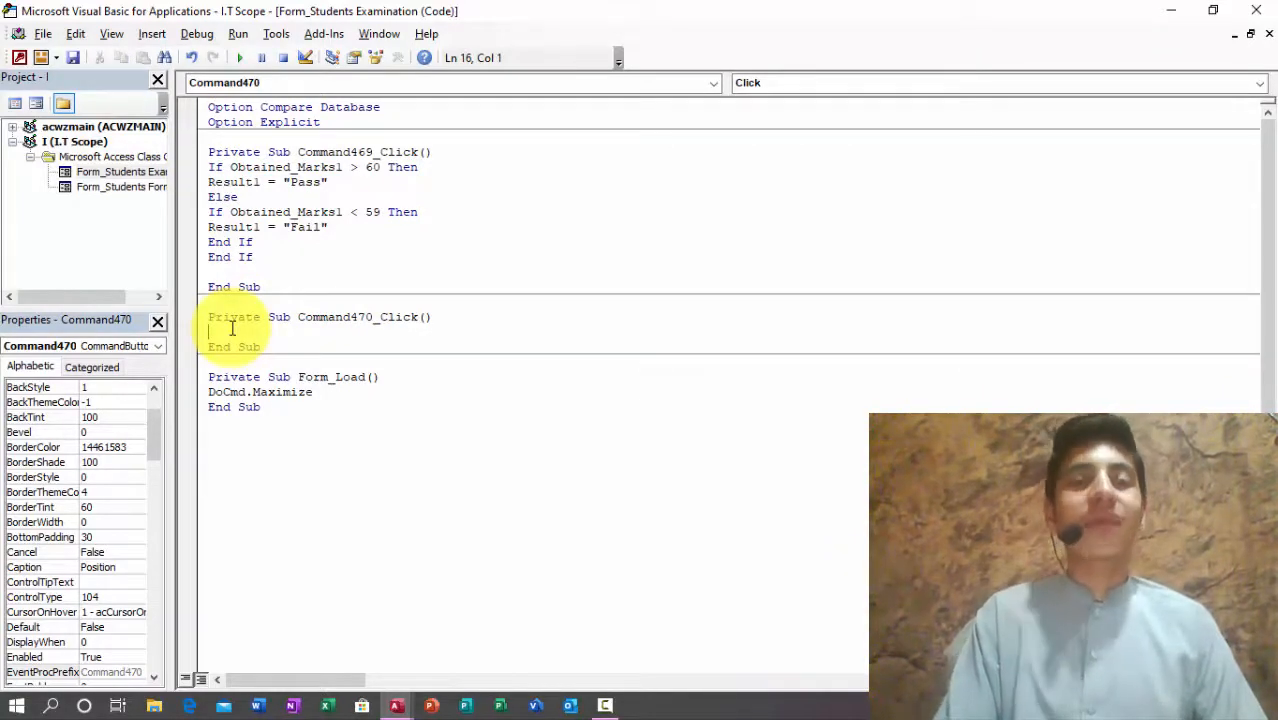
text(if)
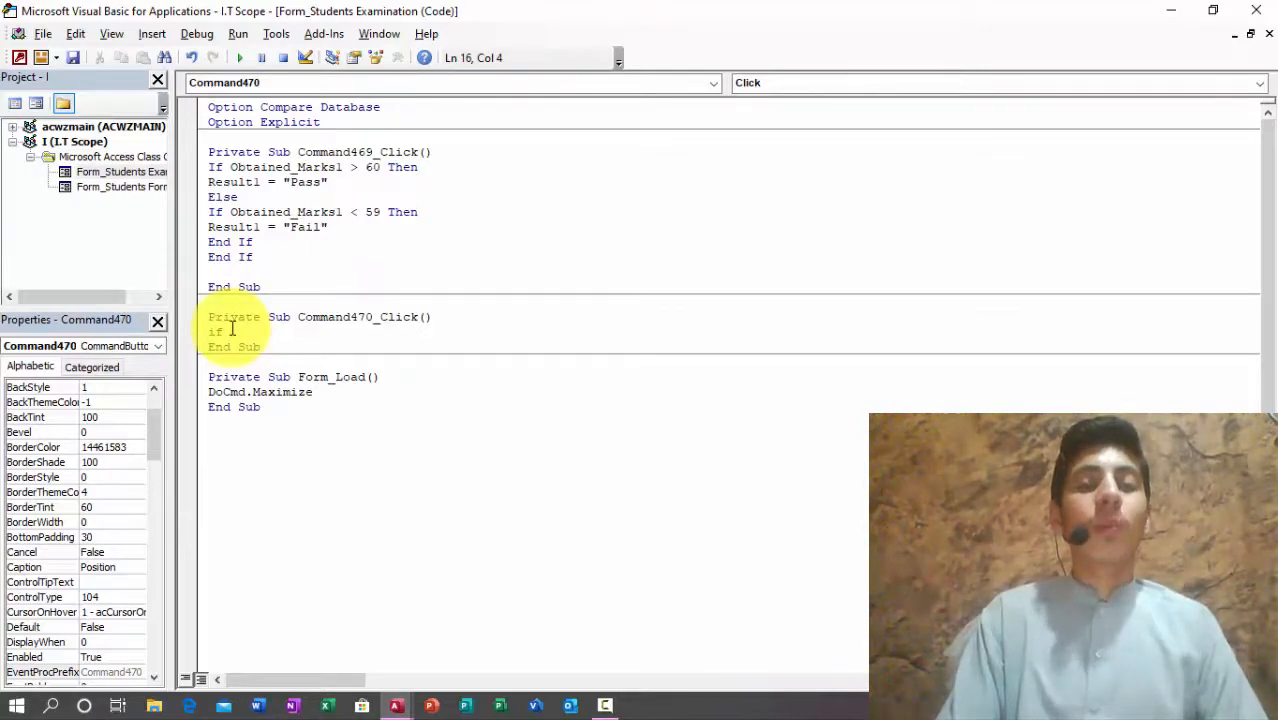
drag(310, 10, 493, 10)
text(percentage)
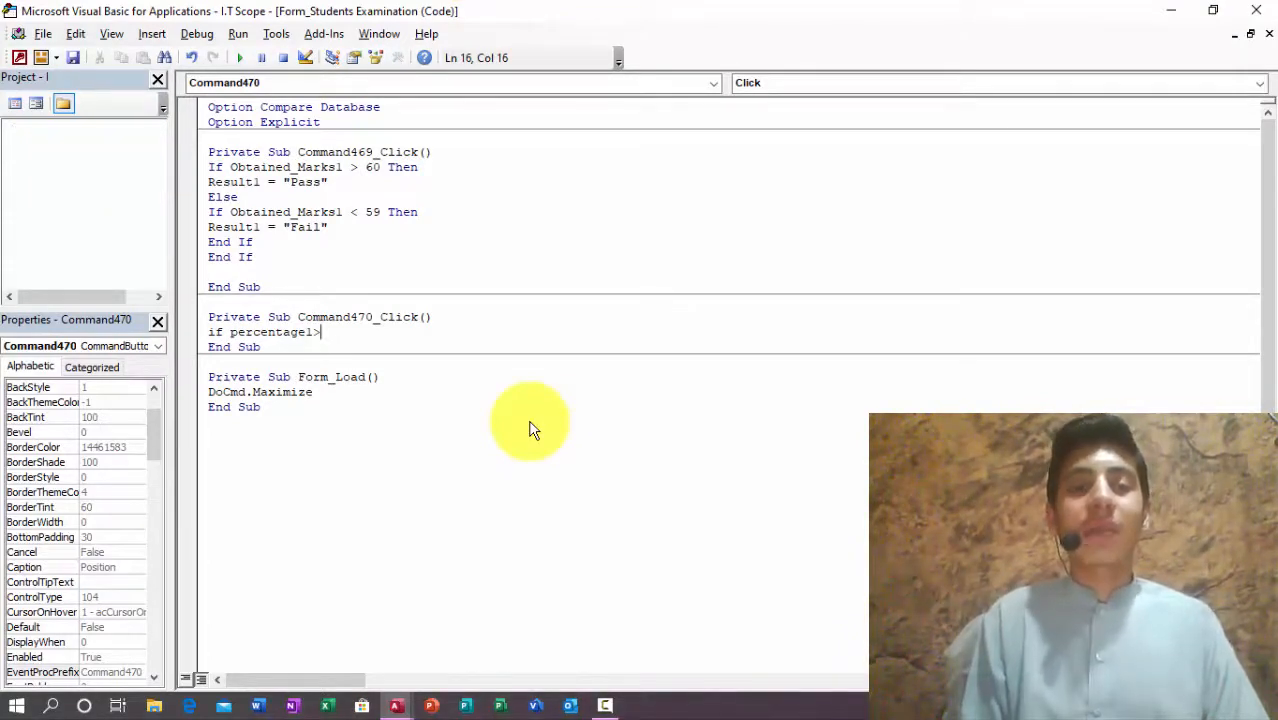
text(1>)
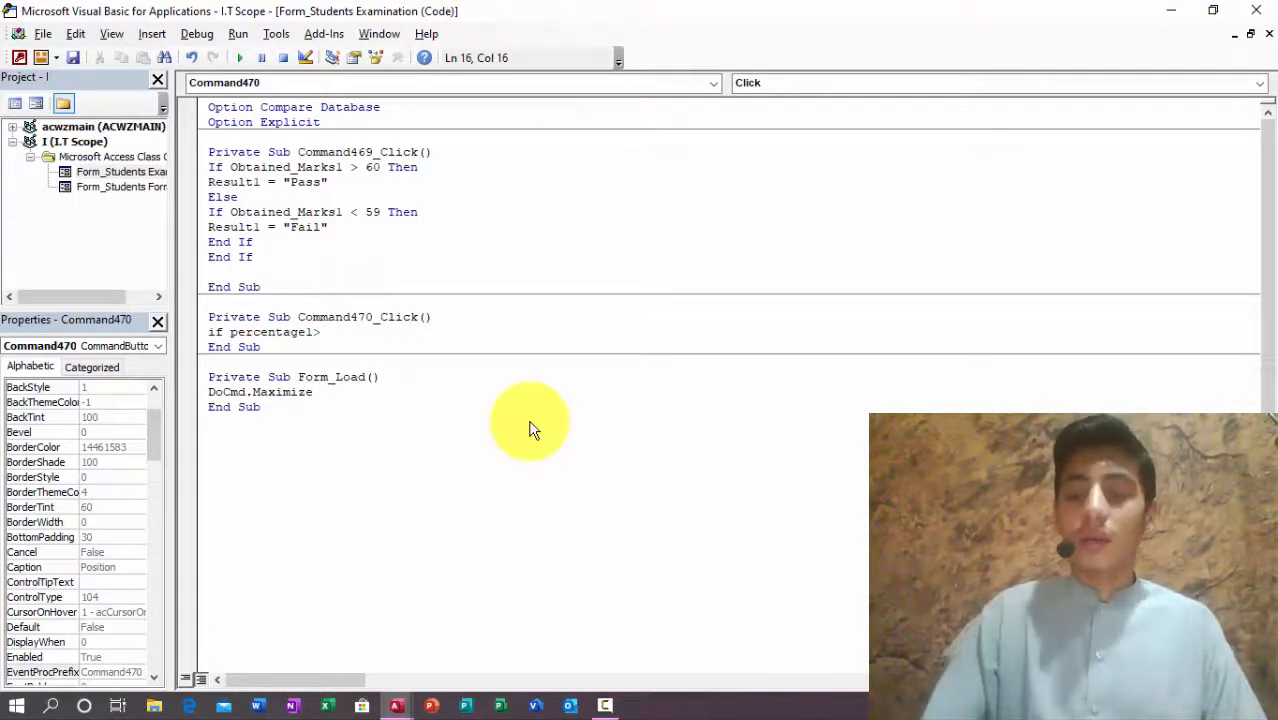
text(92 then)
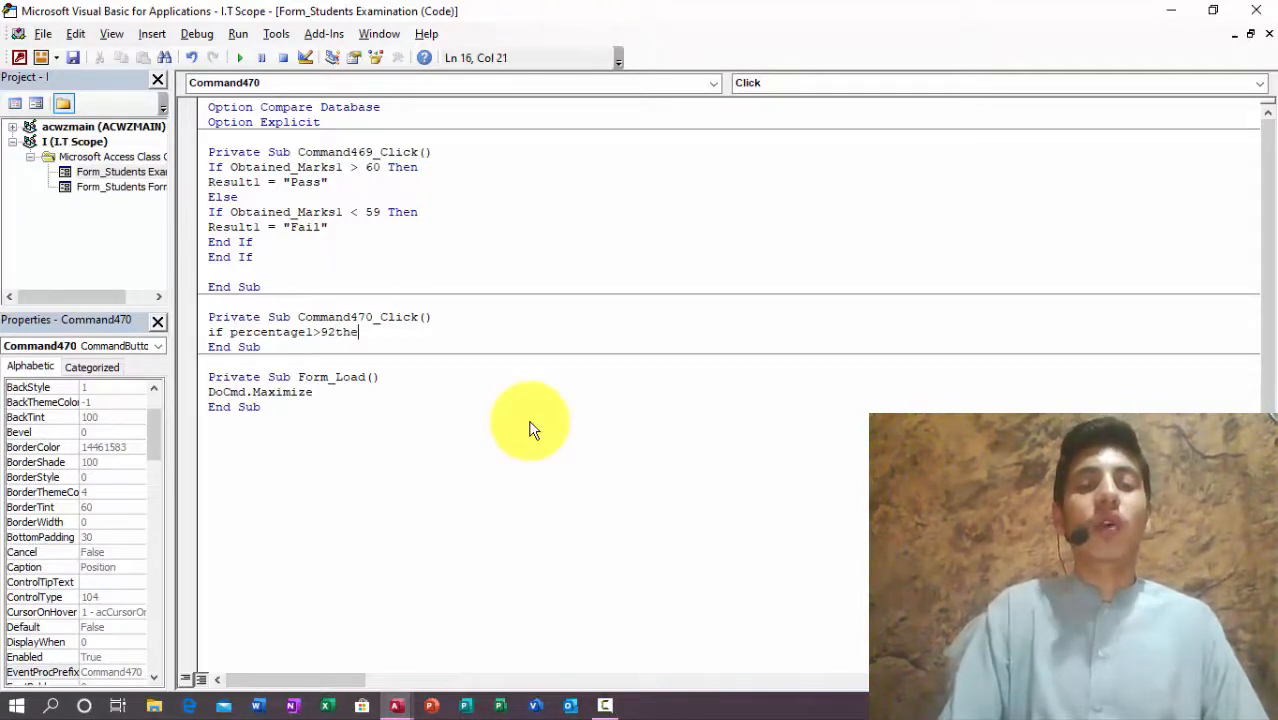
key(Return)
Step: Add Position1 = "1st Position" as the first branch's assignment
text(positon1)
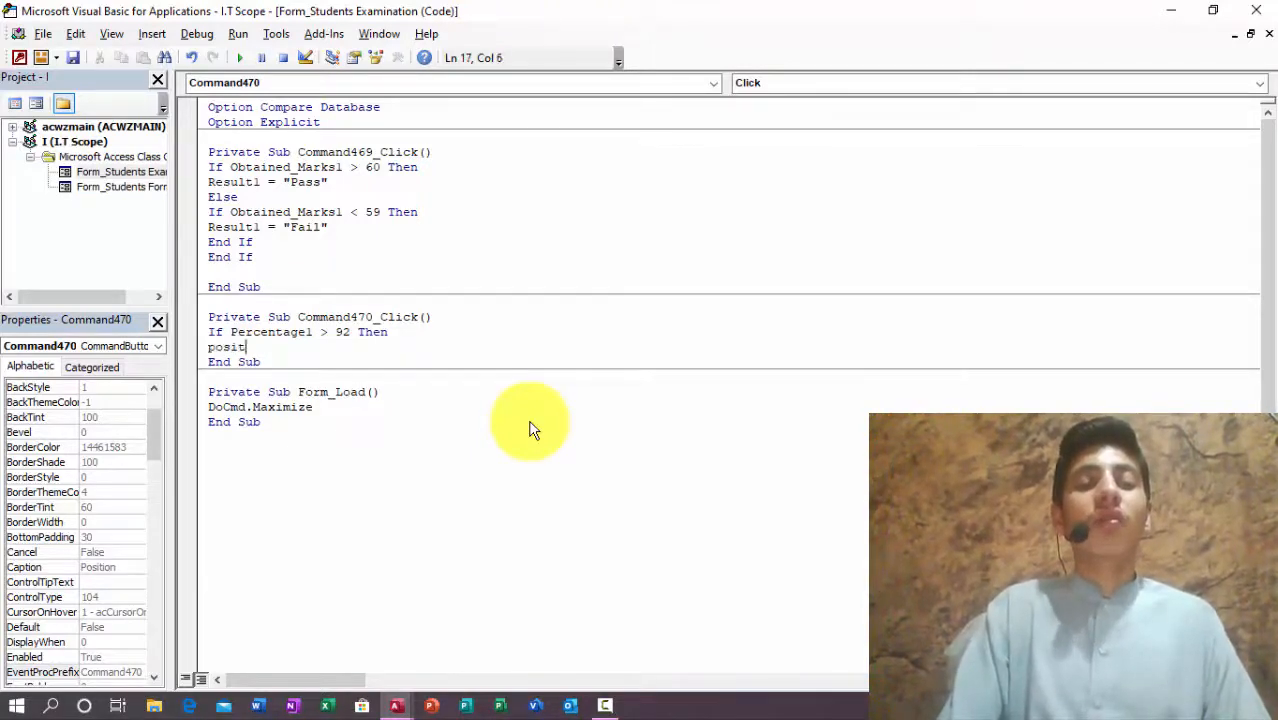
key(BackSpace)
key(BackSpace)
text(ion1)
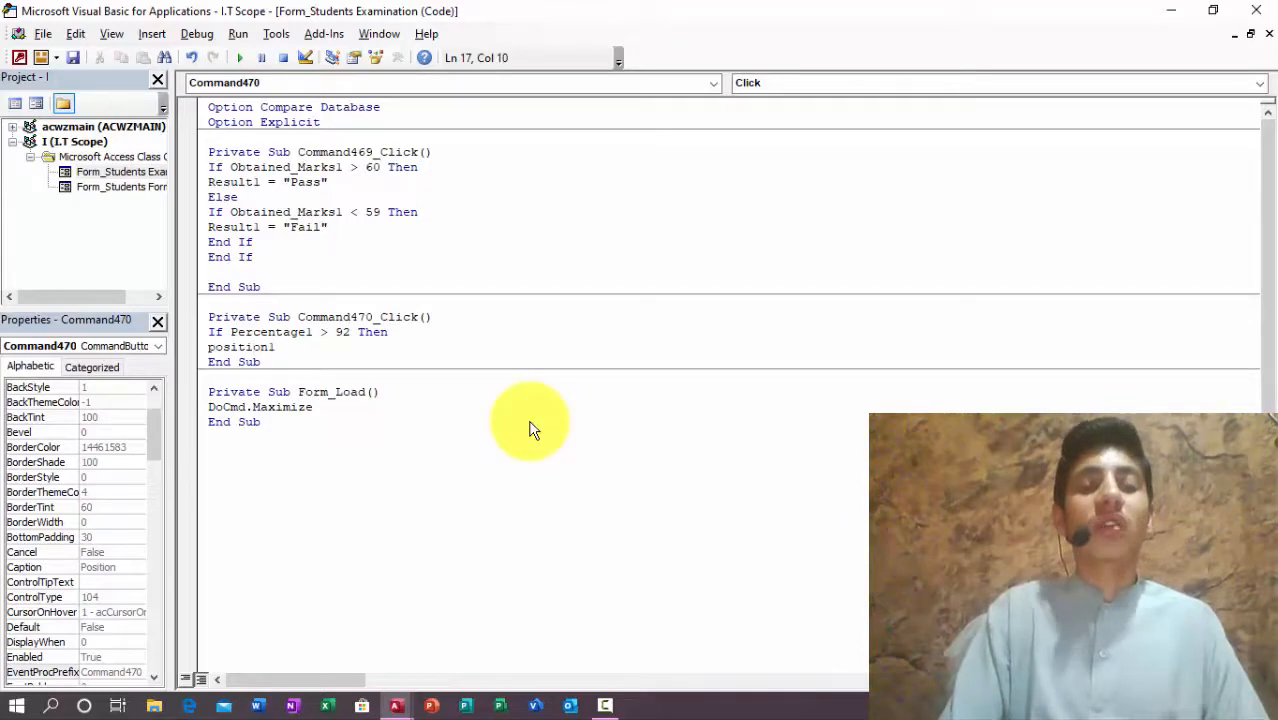
drag(532, 9, 359, 399)
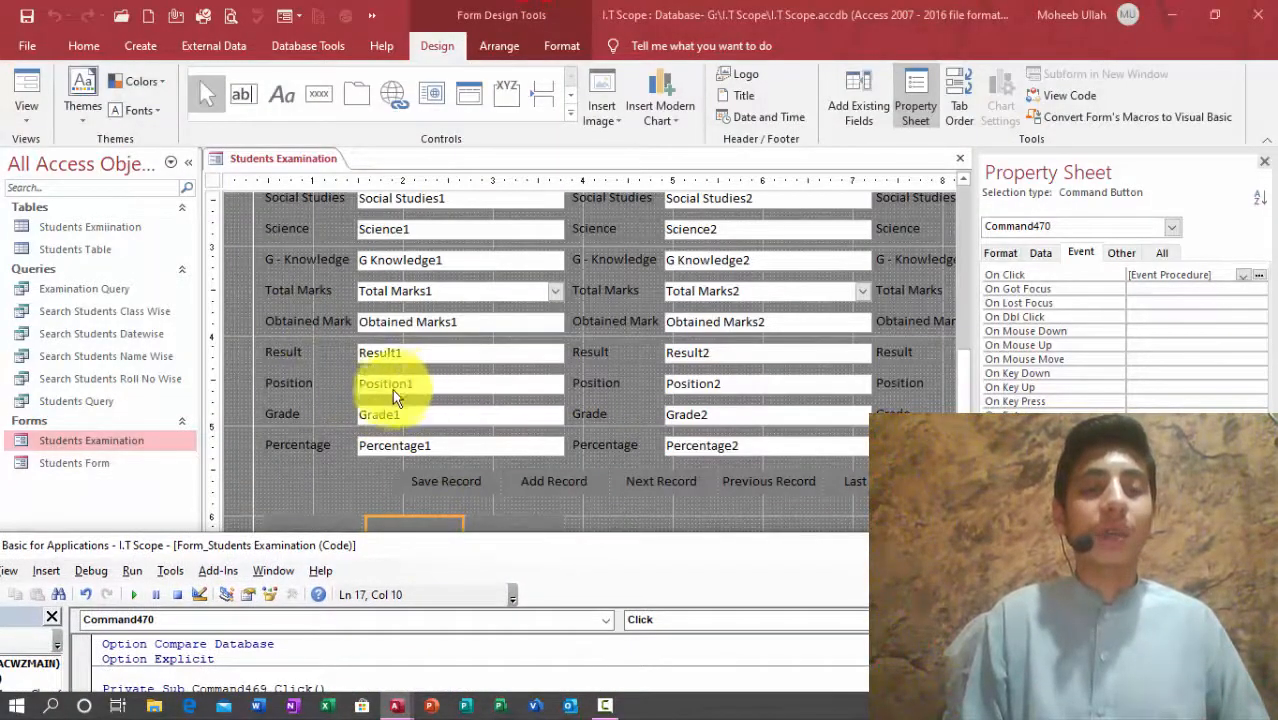
click(479, 543)
double_click(479, 543)
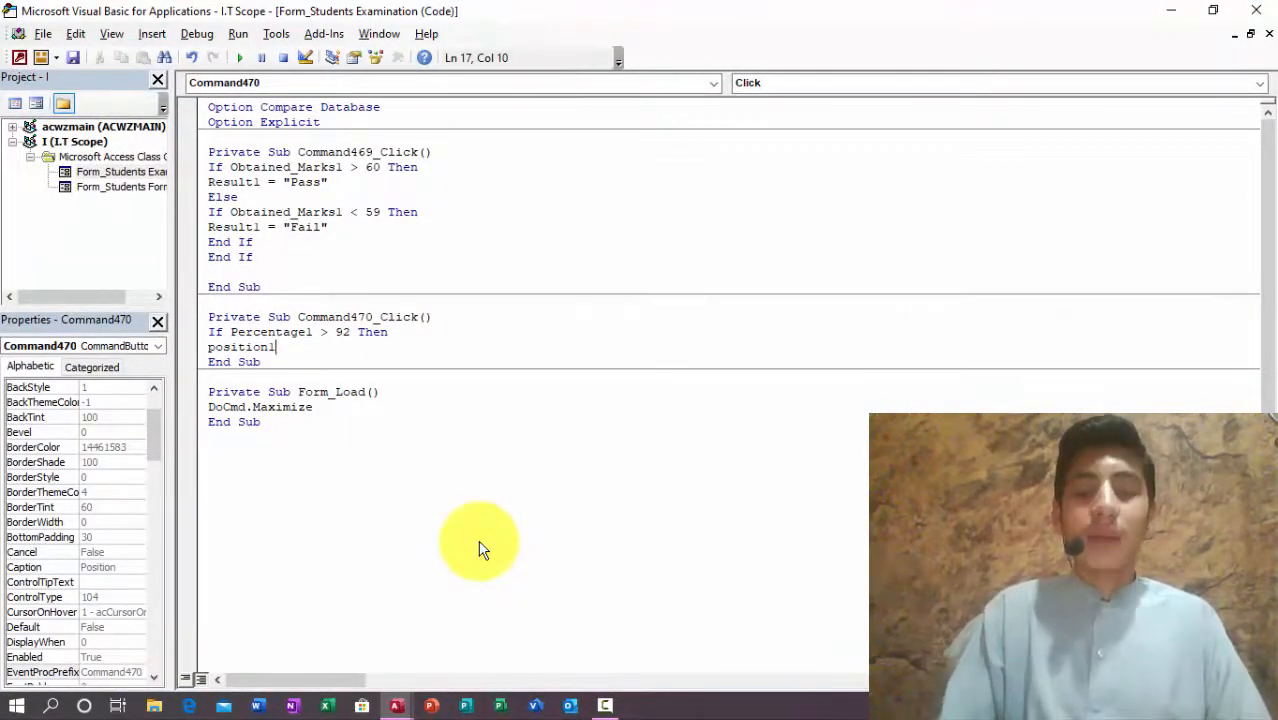
text(")
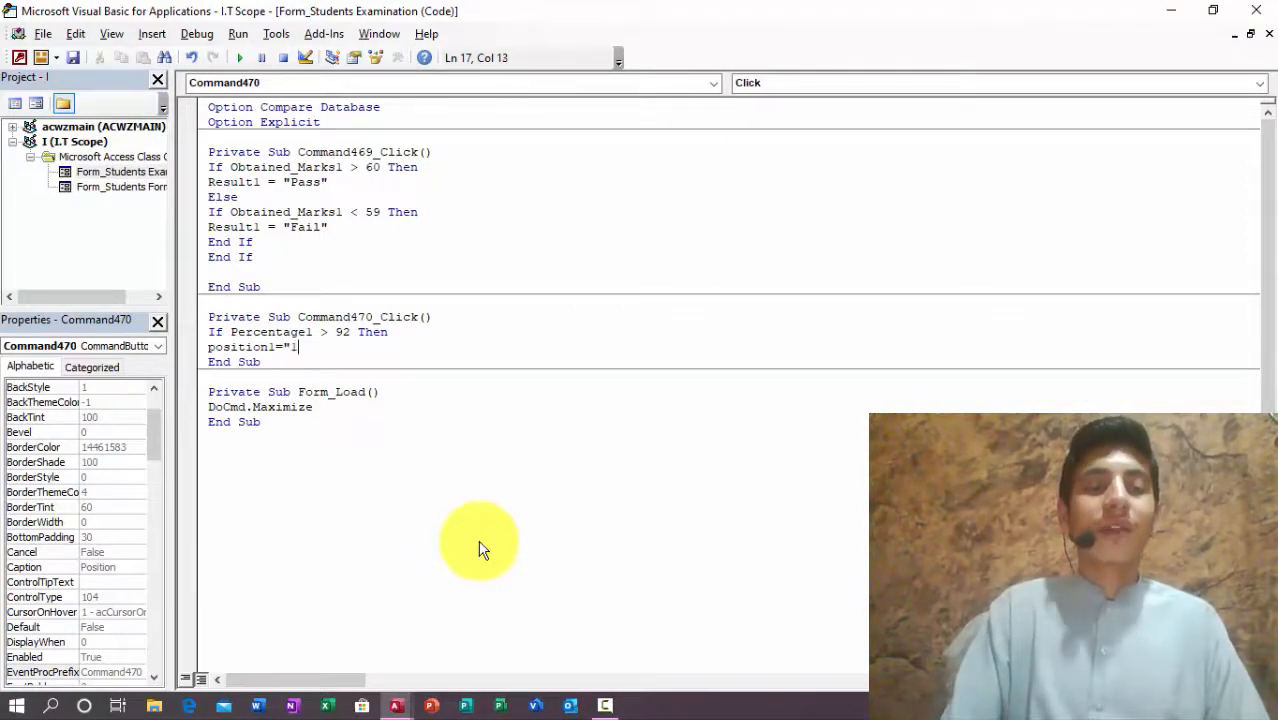
text(1st Position")
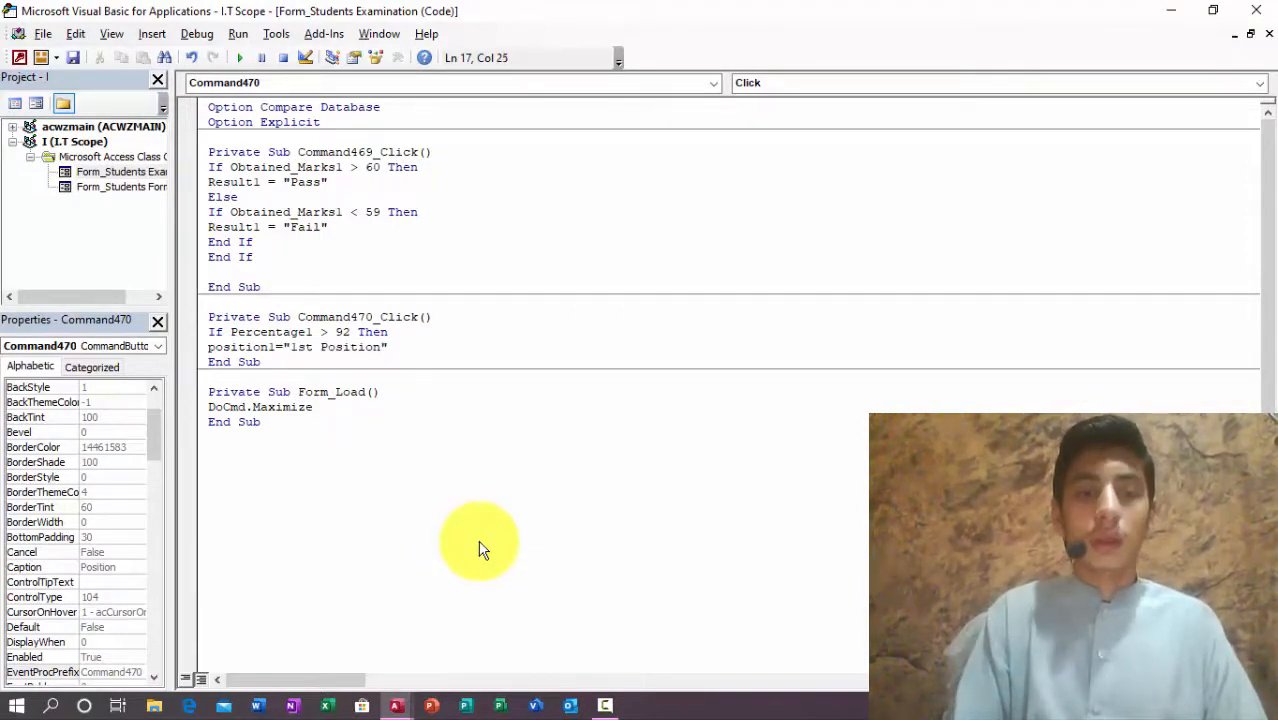
key(Return)
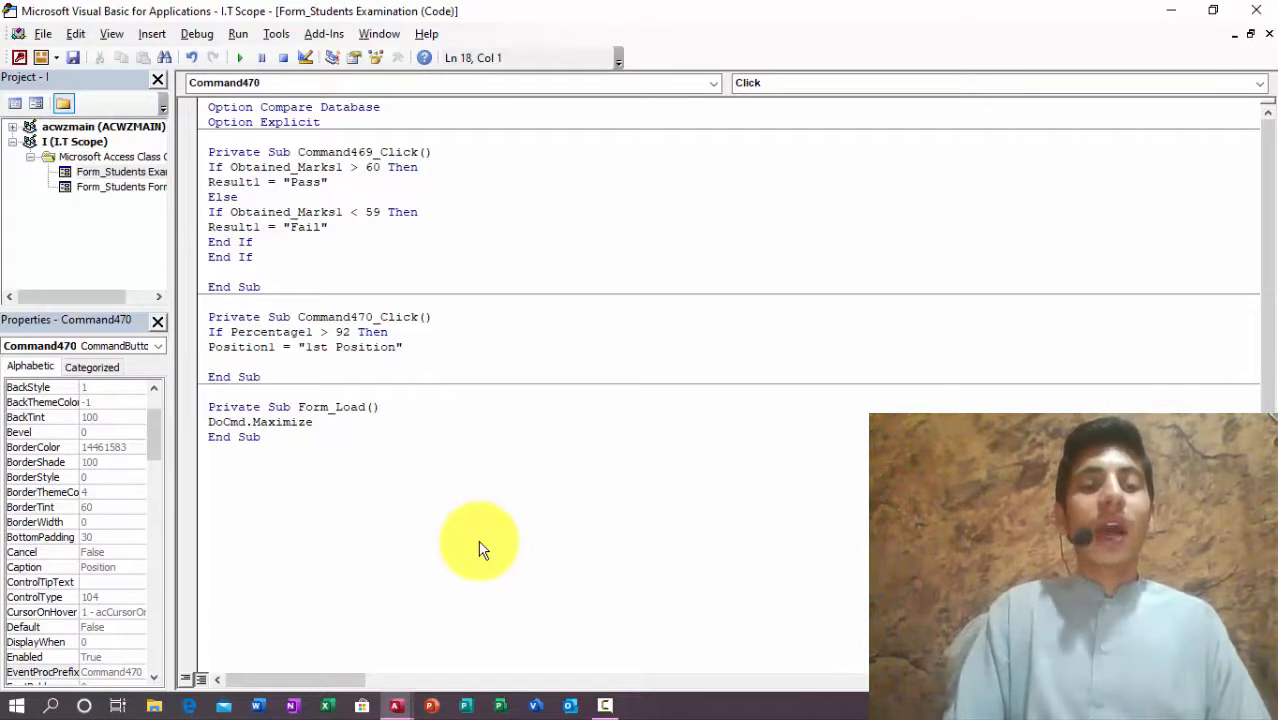
Step: Add an Else branch testing Percentage1 > 80 that sets Position1 to "2nd Position"
text(else)
key(Return)
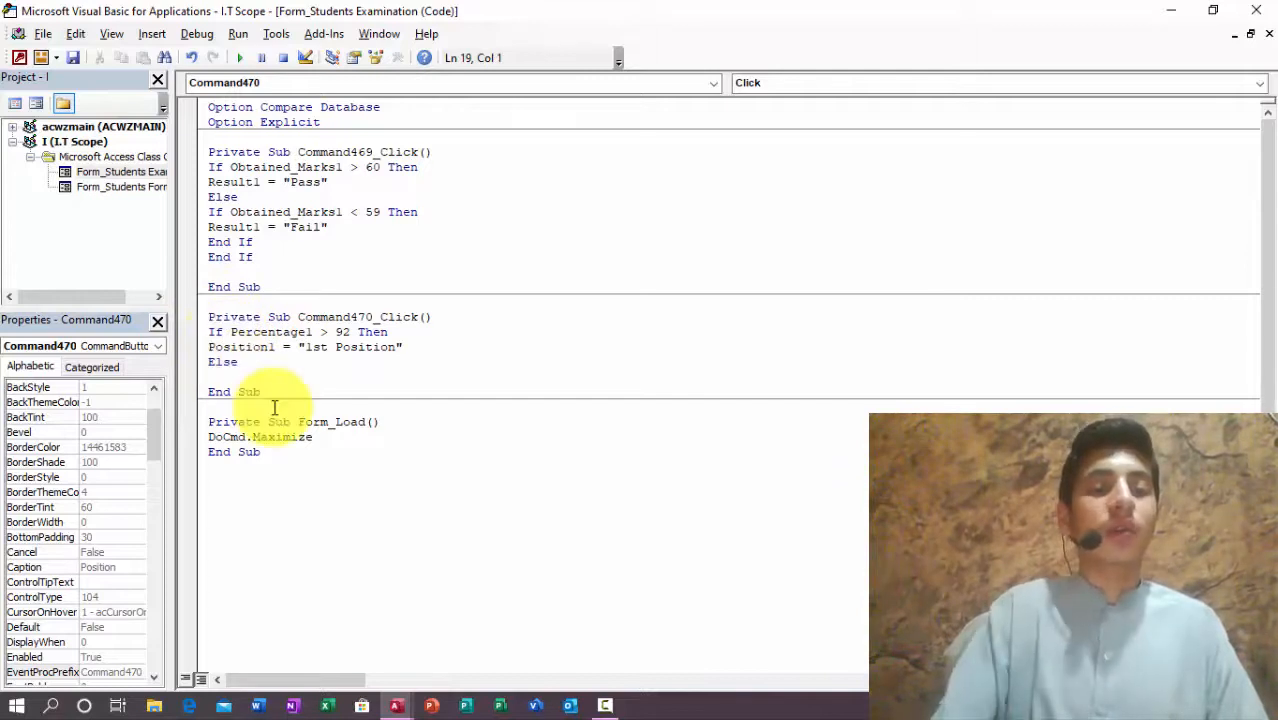
text(if percentage11>)
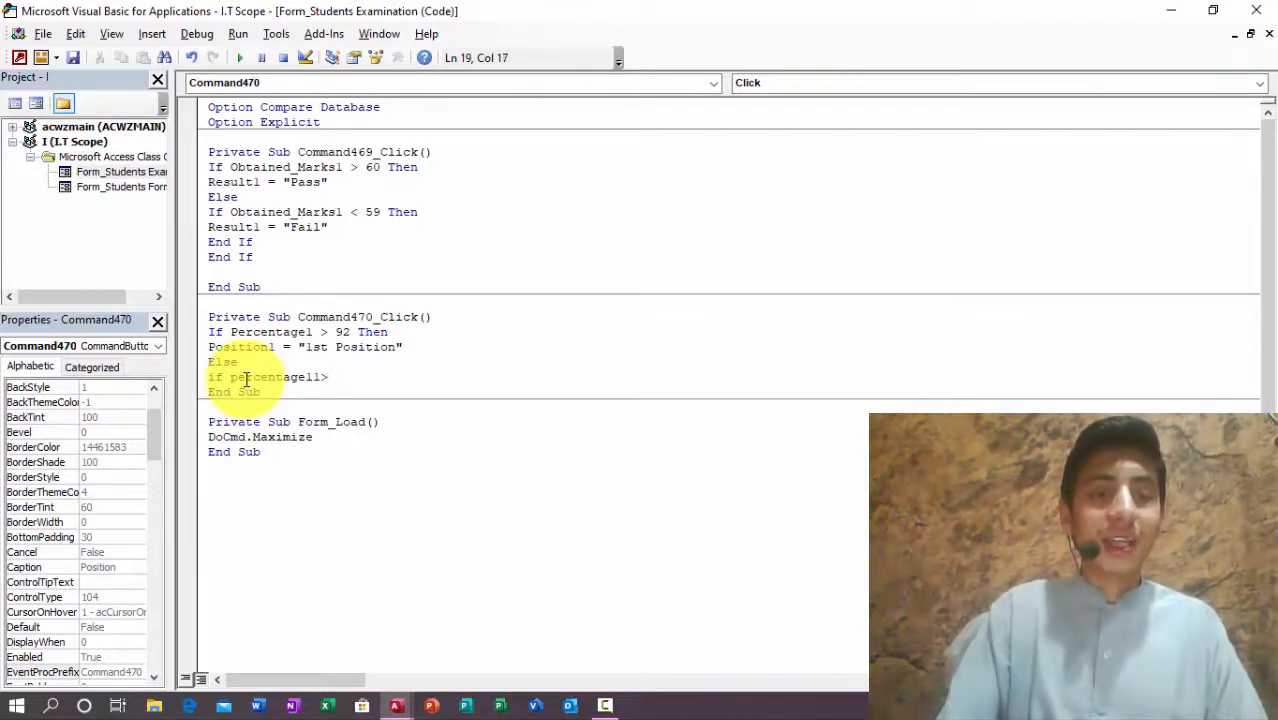
key(BackSpace)
key(BackSpace)
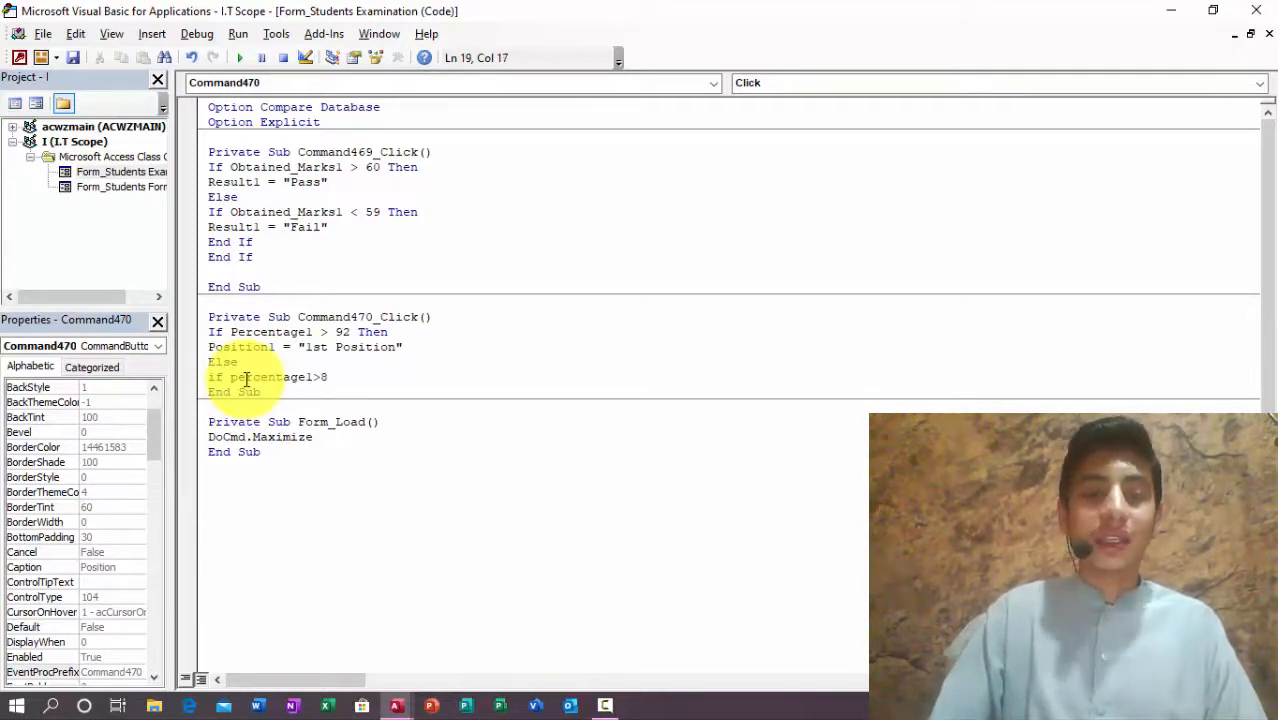
text(Then)
key(Return)
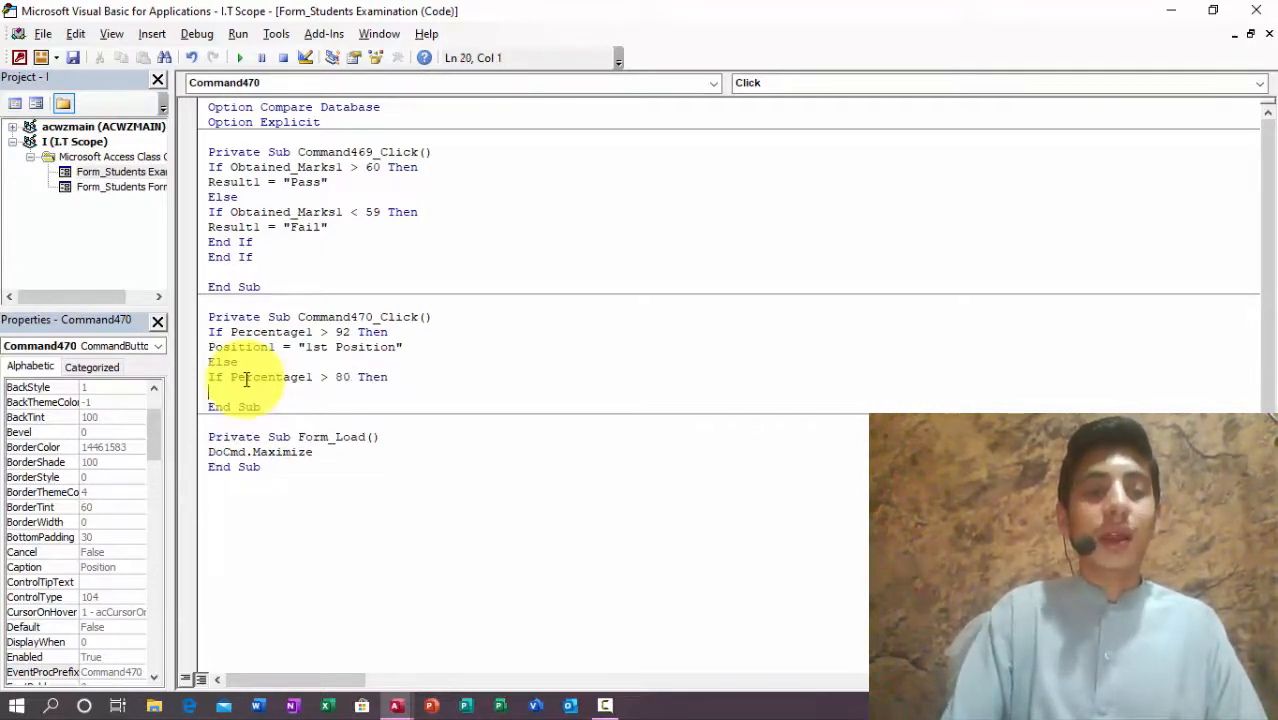
text(position1)
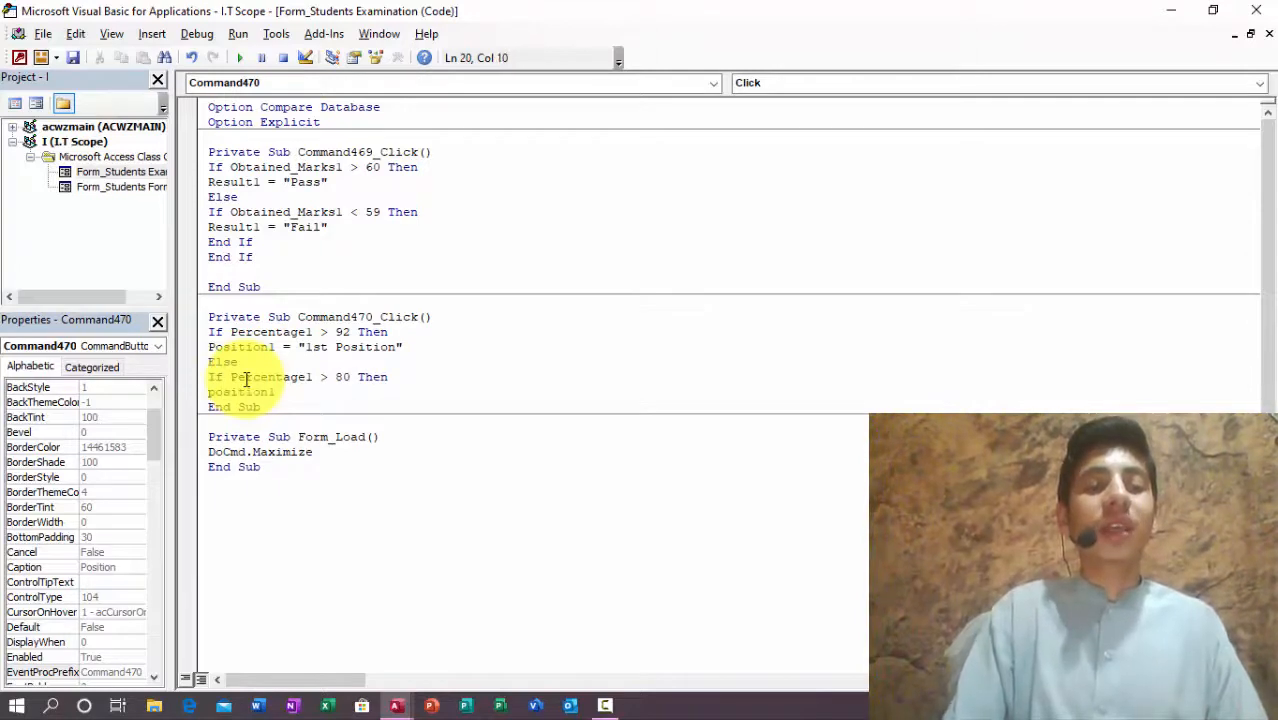
text(="2nd Position")
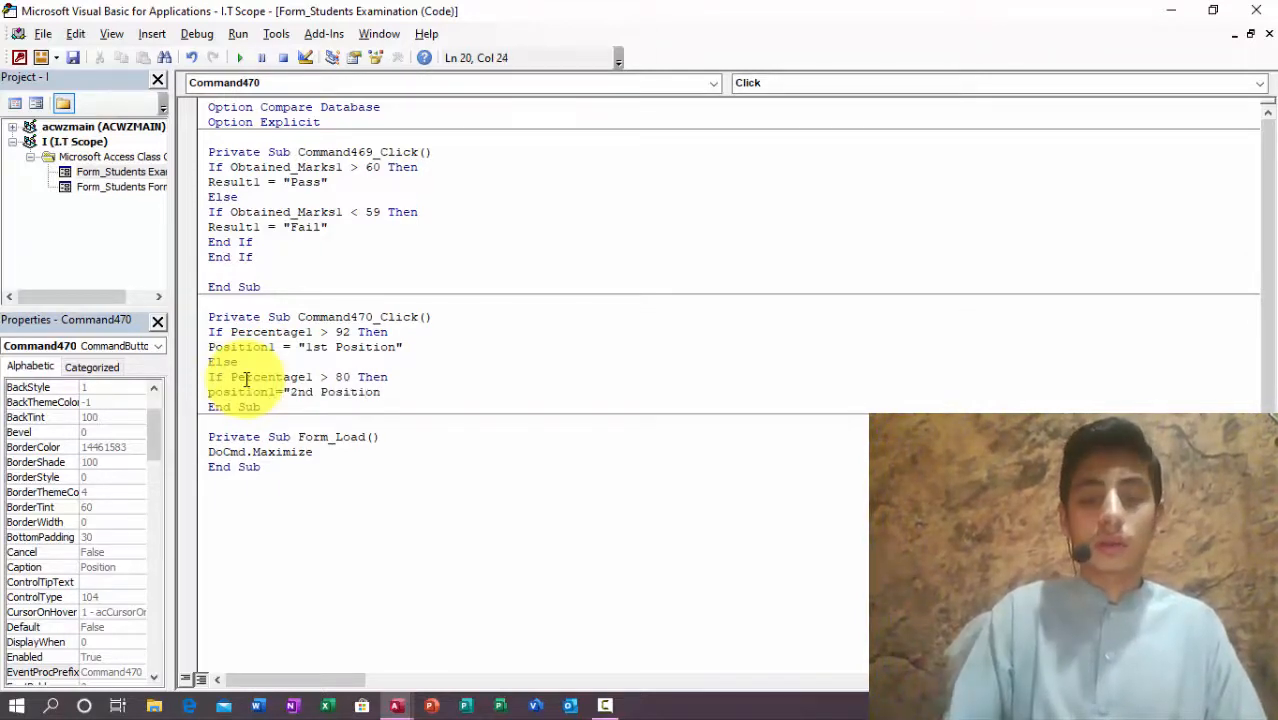
key(Return)
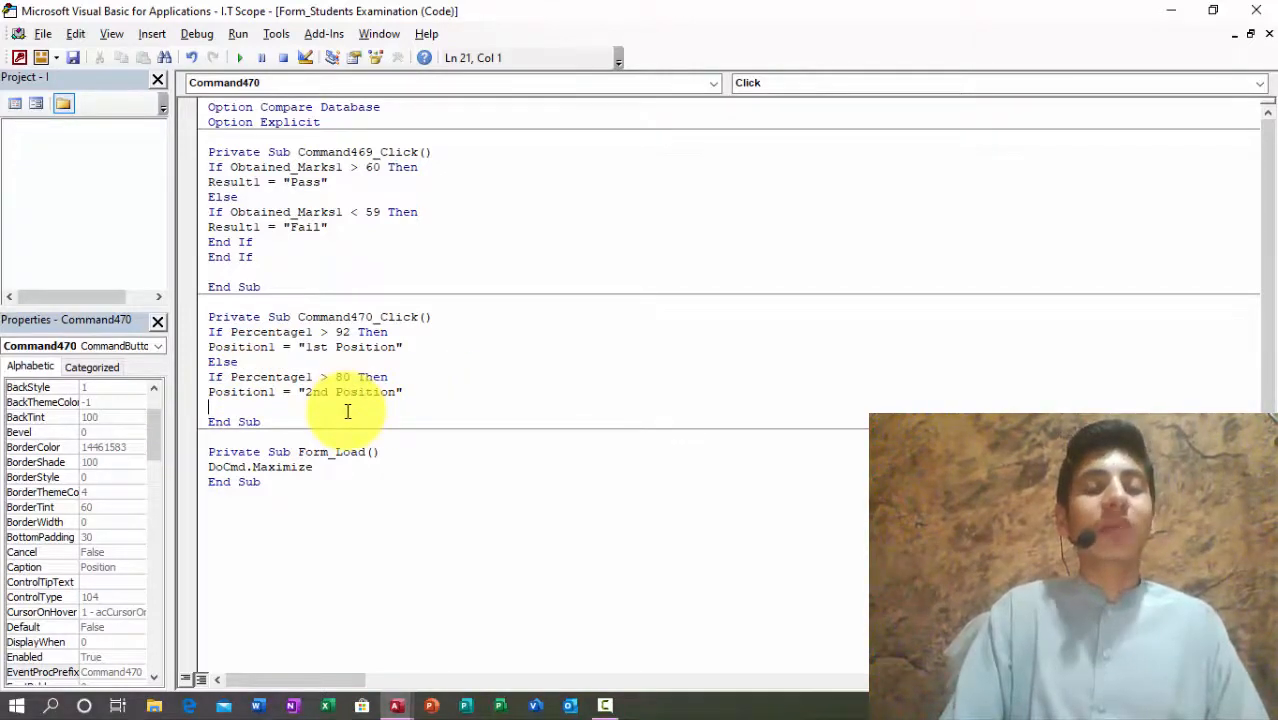
Step: Add an Else branch testing percentage > 70 that sets "3rd Position", followed by another Else
text(Else)
key(Return)
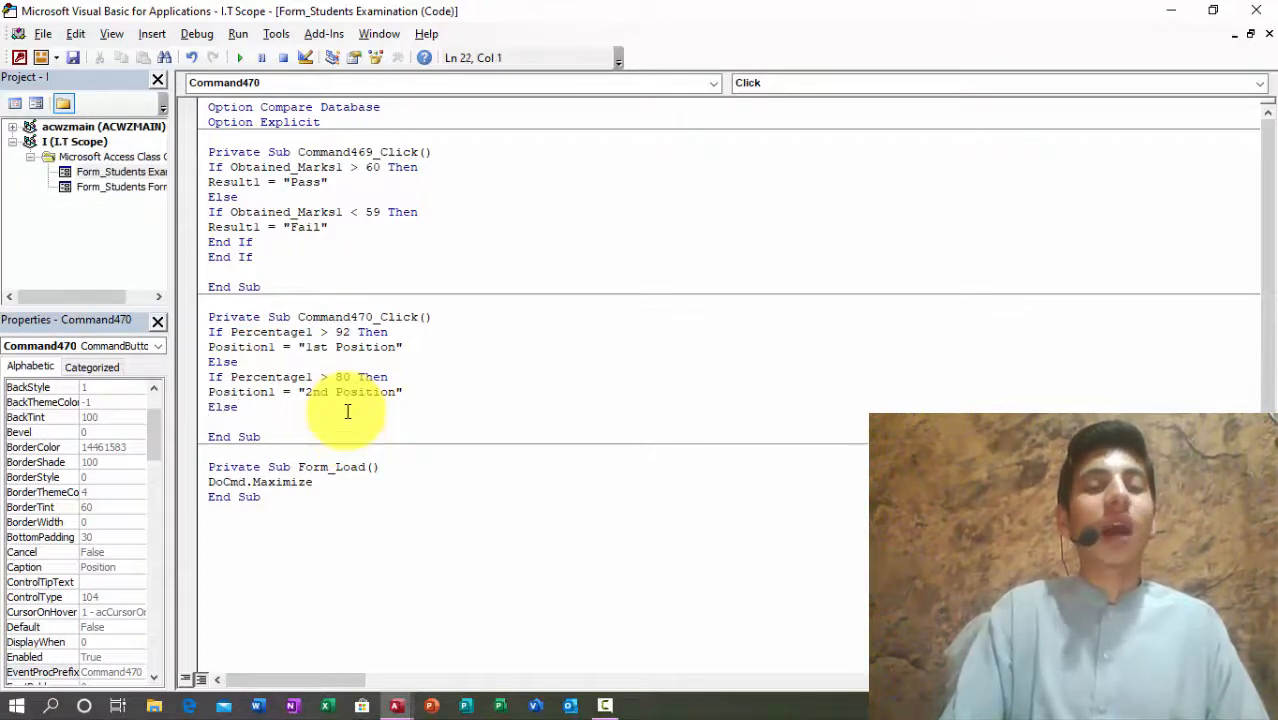
text(if perce)
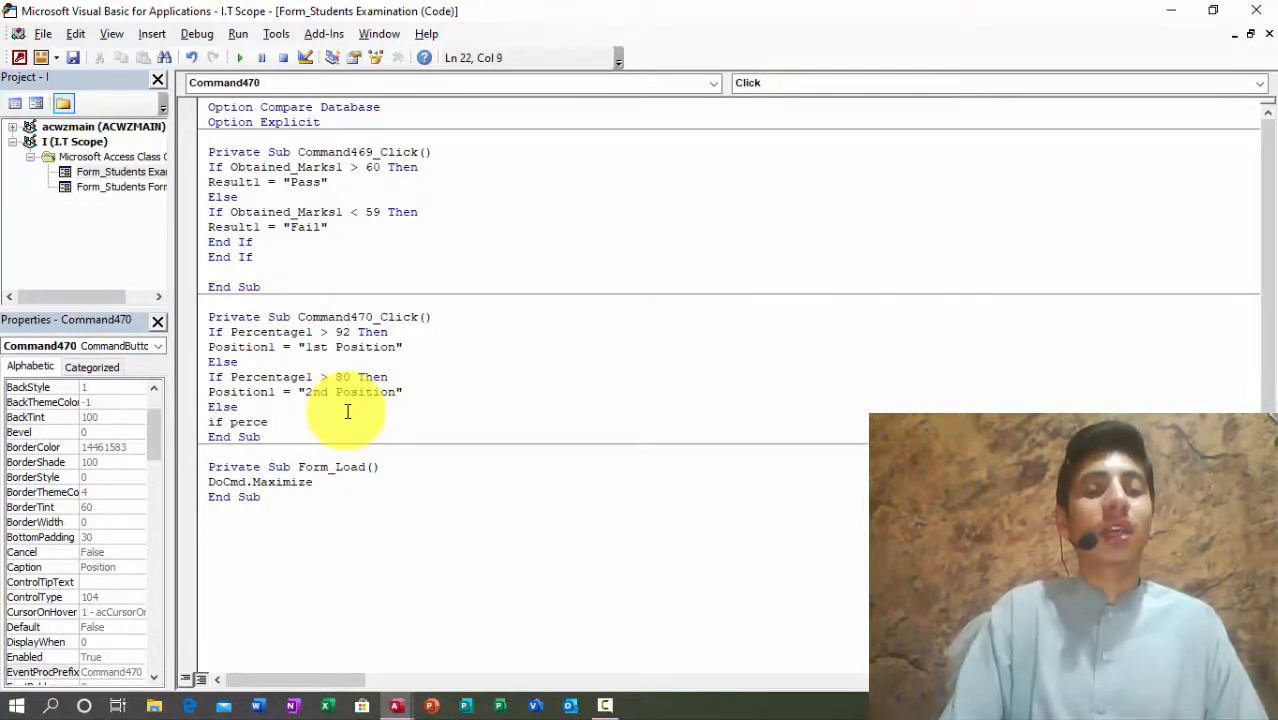
text(nta)
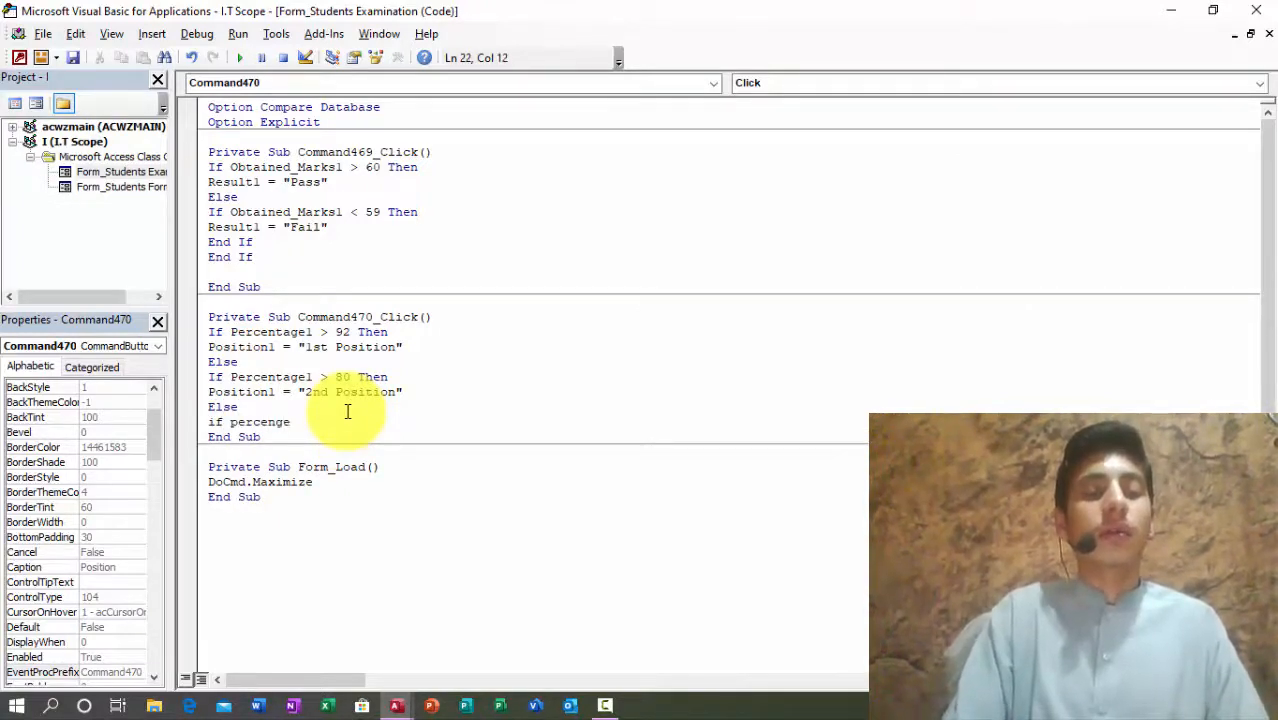
text(ge)
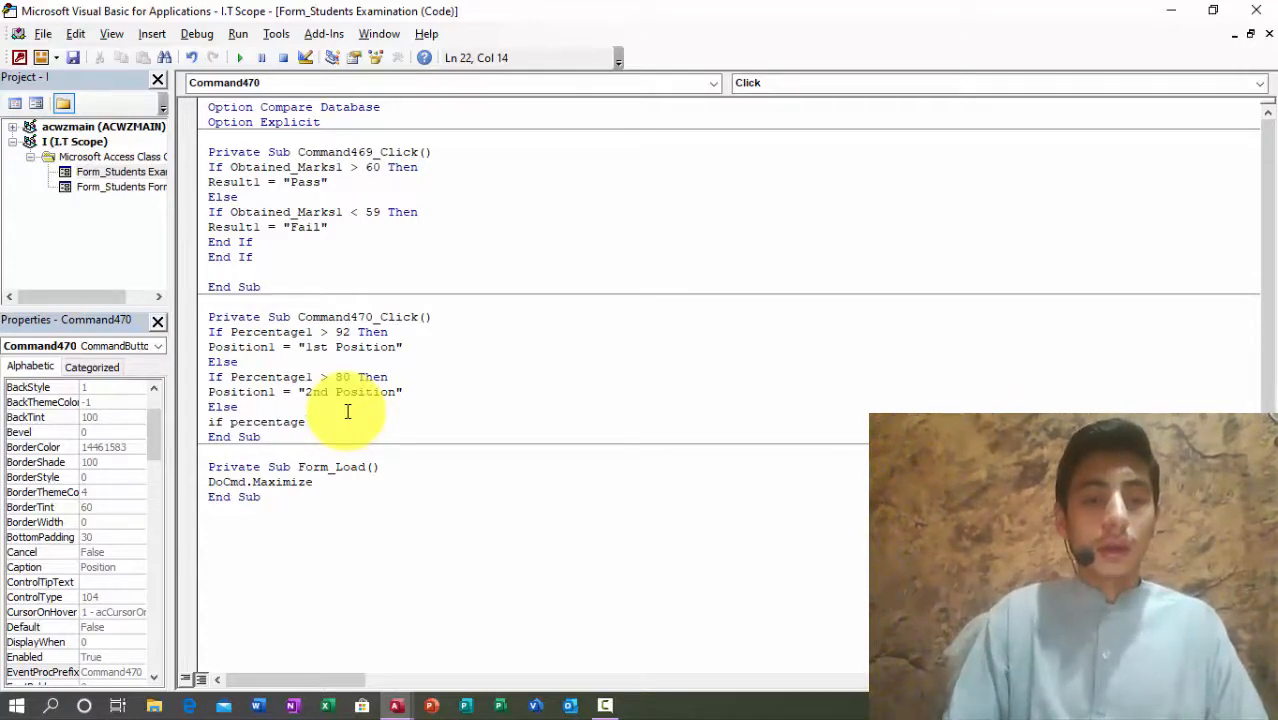
text(>60)
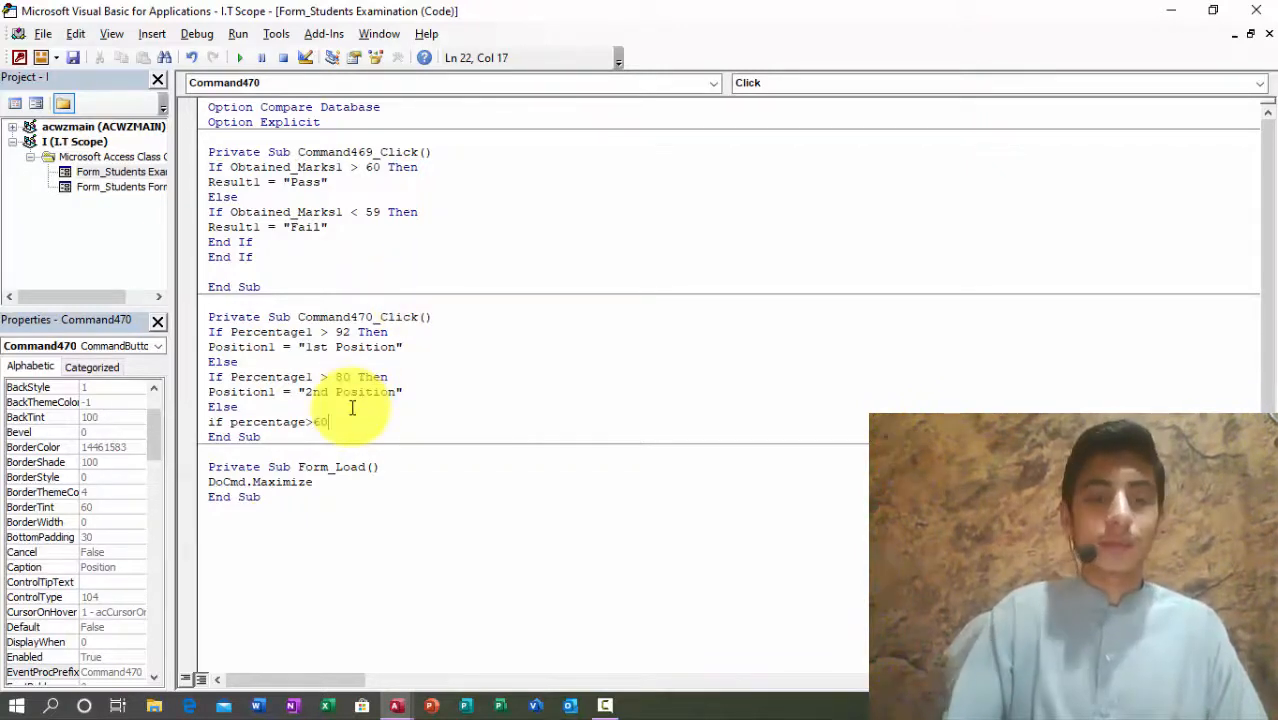
key(BackSpace)
key(BackSpace)
text(70)
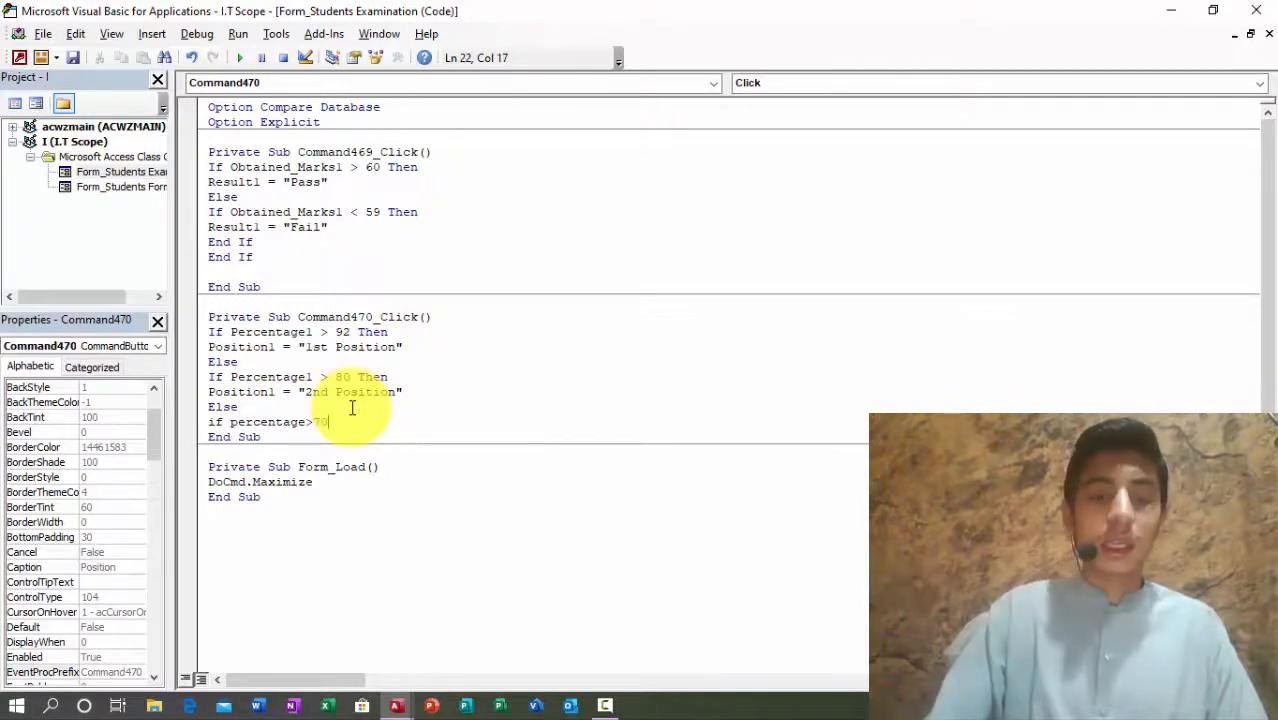
text(then)
key(Return)
text(position1)
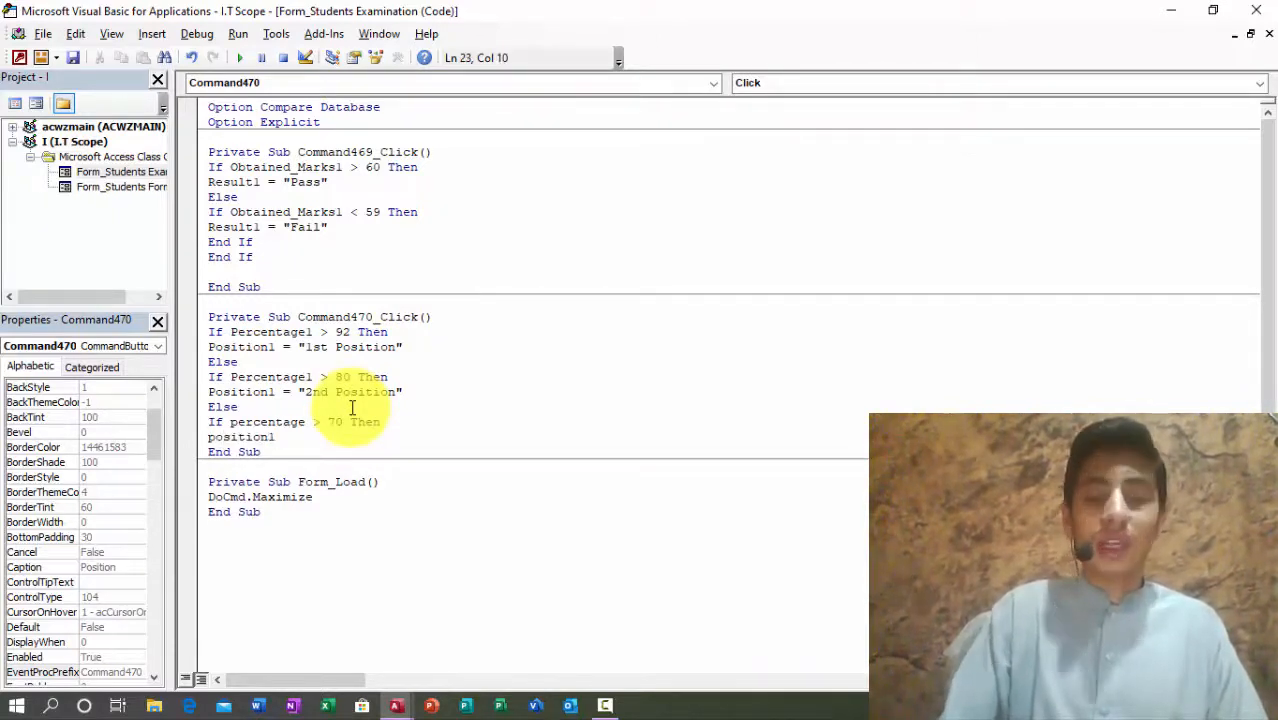
text(="3rd)
key(BackSpace)
text(rd Position")
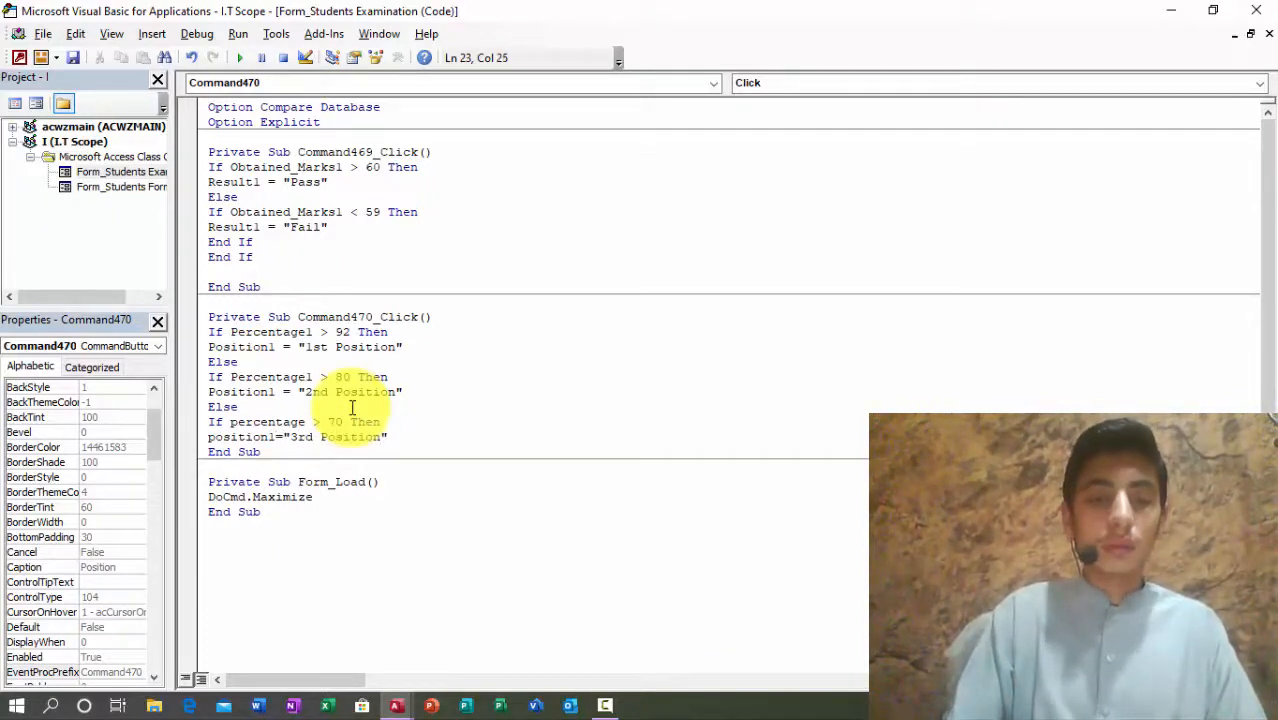
key(Return)
text(else)
key(Return)
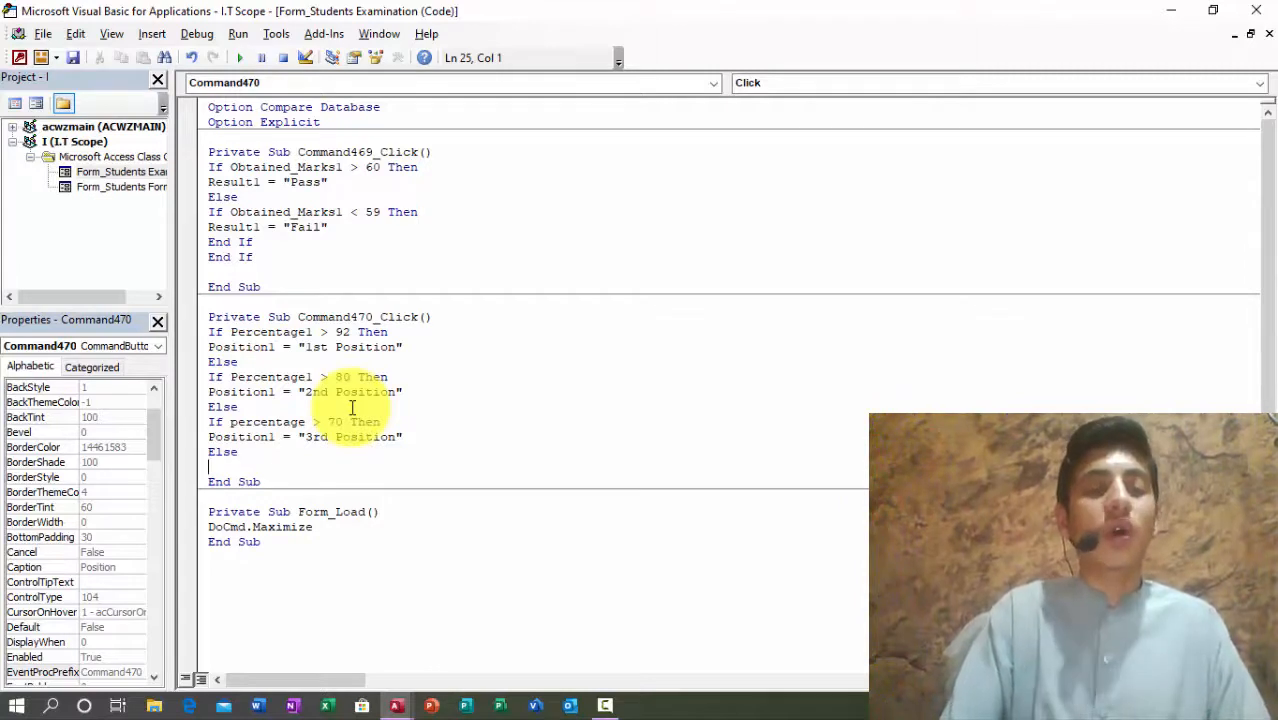
Step: Add an If Percentage1 > 33 Then branch setting Position1 to an empty string
text(if percentage1>33)
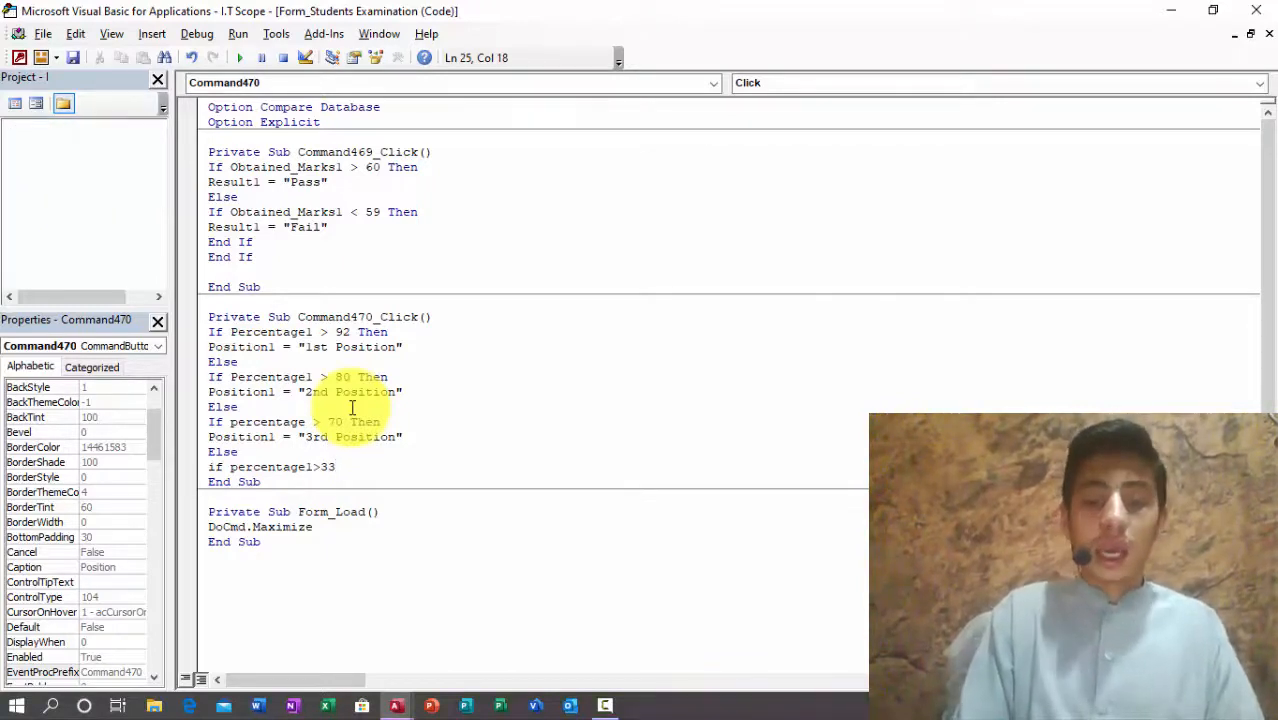
text("Nil)
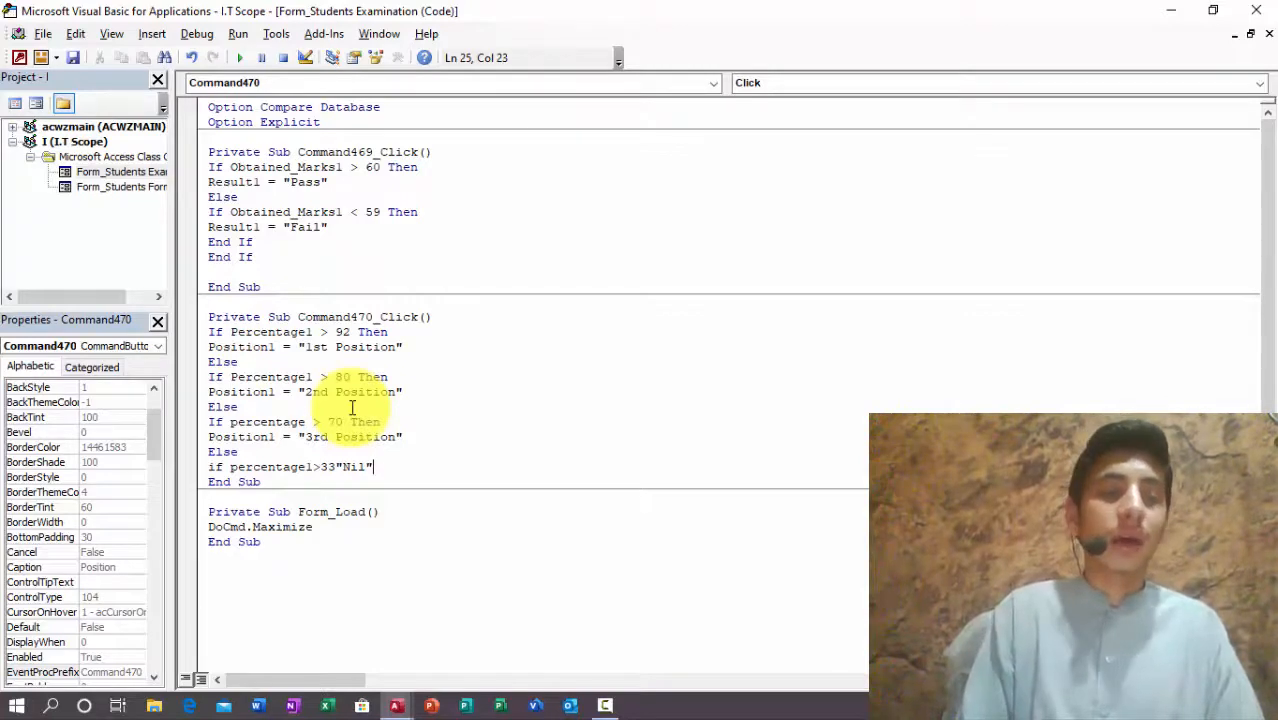
key(BackSpace)
key(BackSpace)
key(BackSpace)
key(BackSpace)
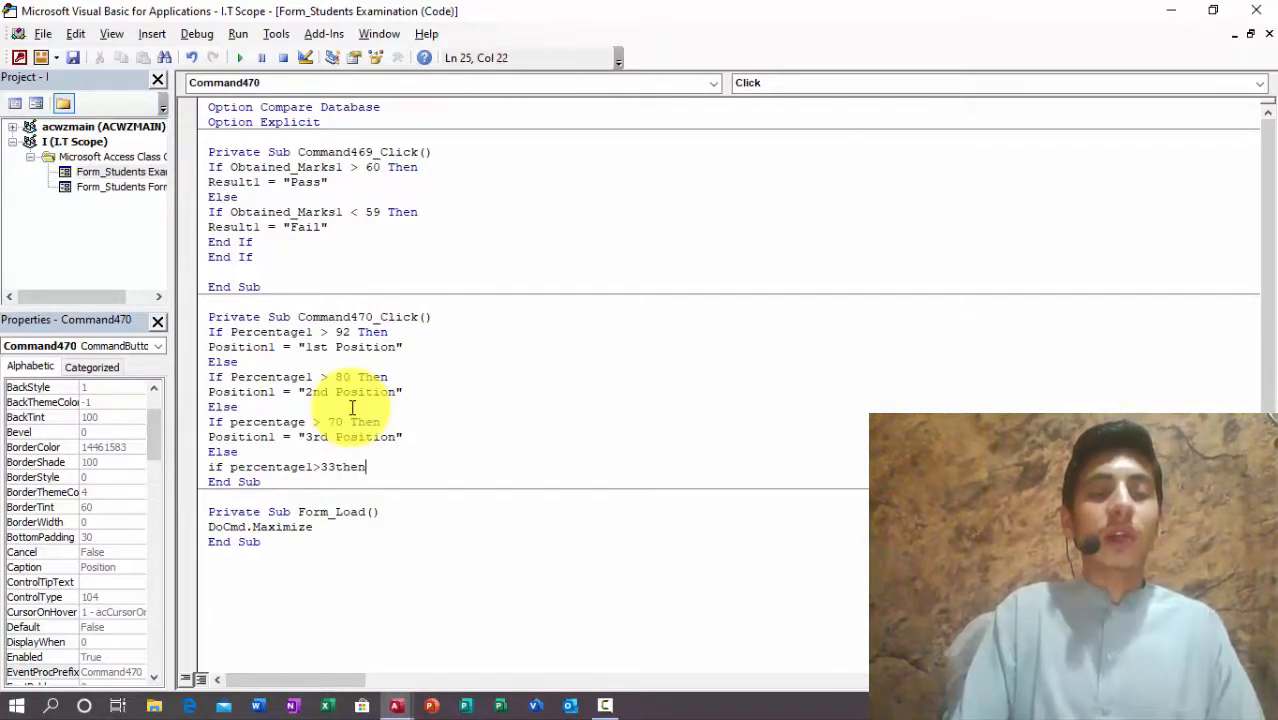
text(then)
key(Return)
text(per)
key(BackSpace)
key(BackSpace)
text(osition1="N)
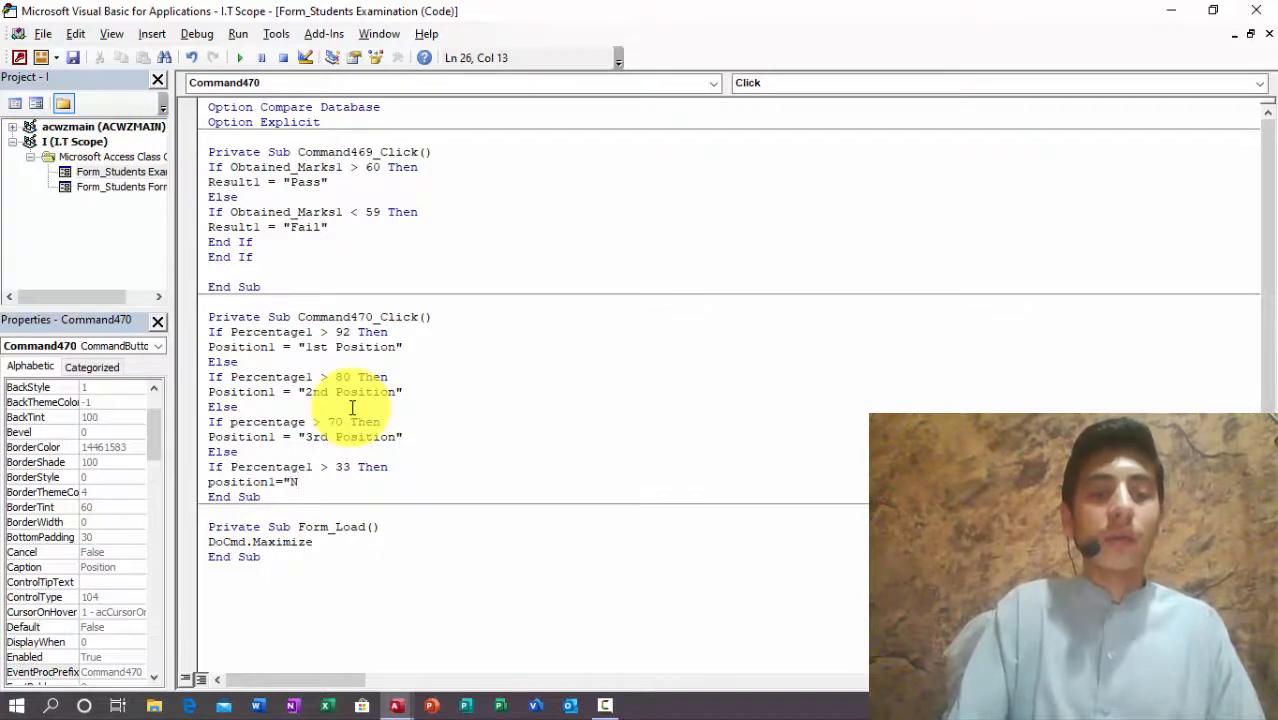
key(BackSpace)
key(BackSpace)
key(BackSpace)
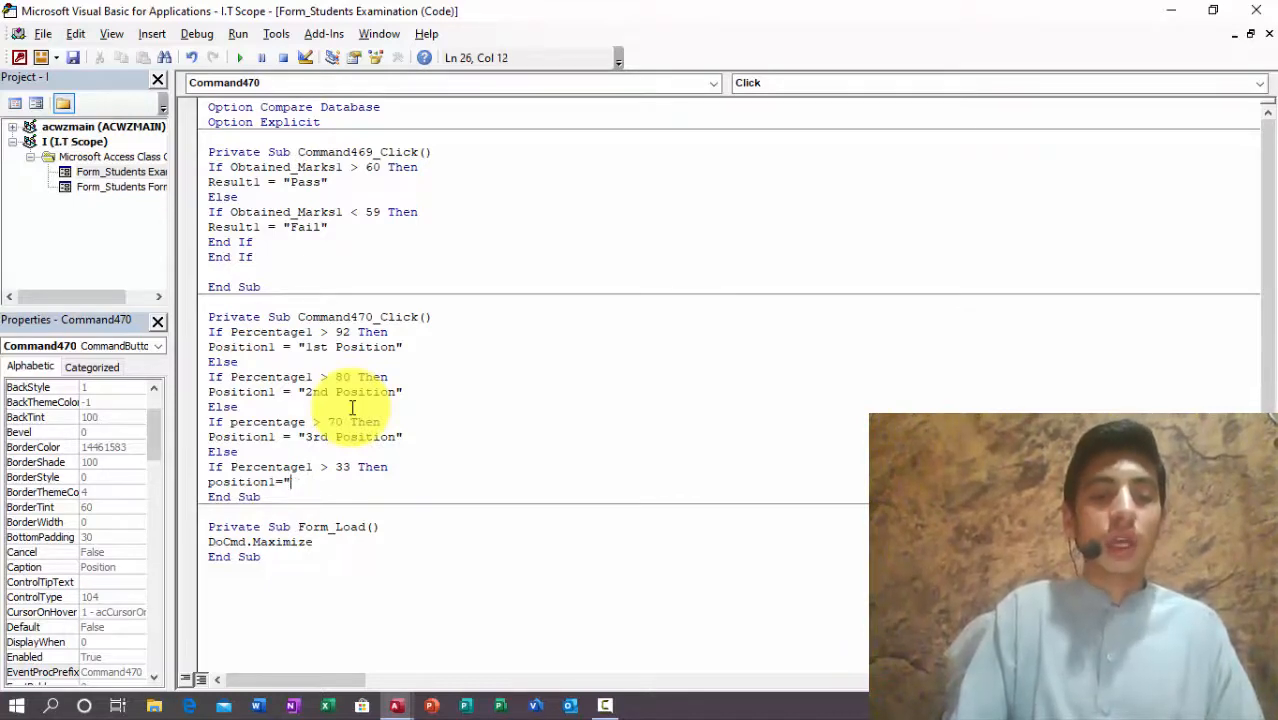
key(Return)
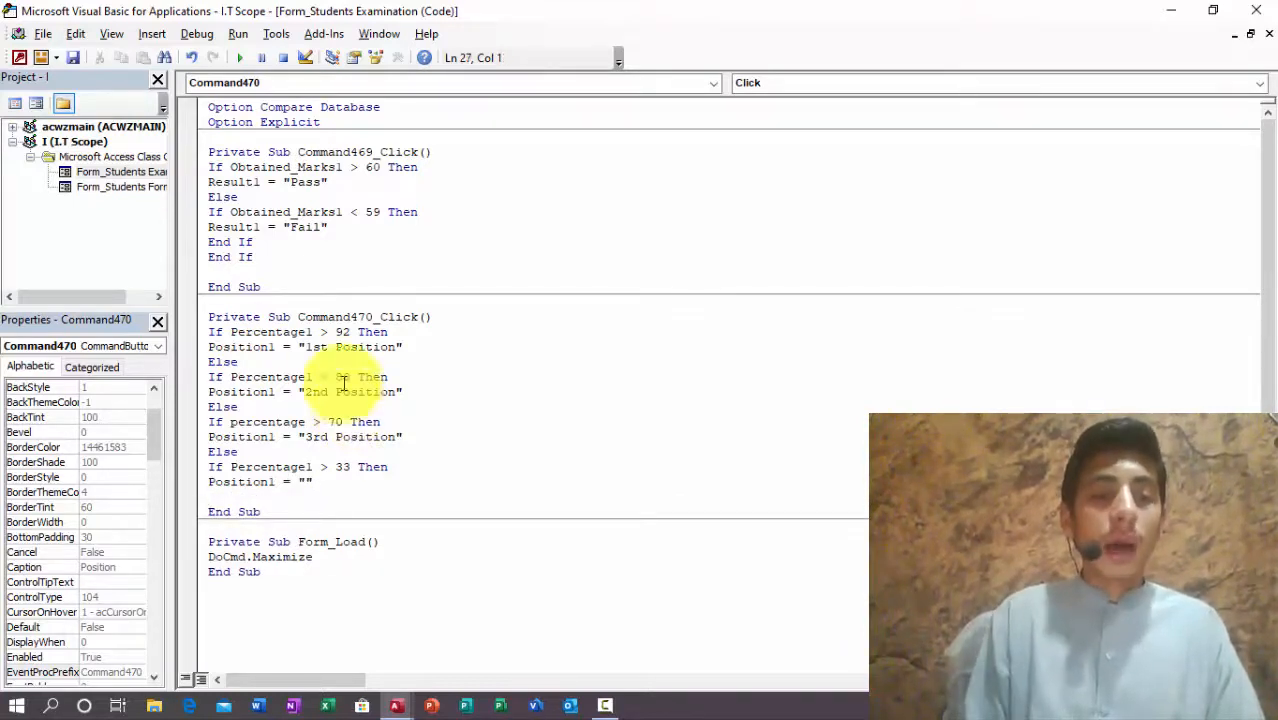
Step: Change the threshold comparisons from > to >= in the If lines
click(327, 332)
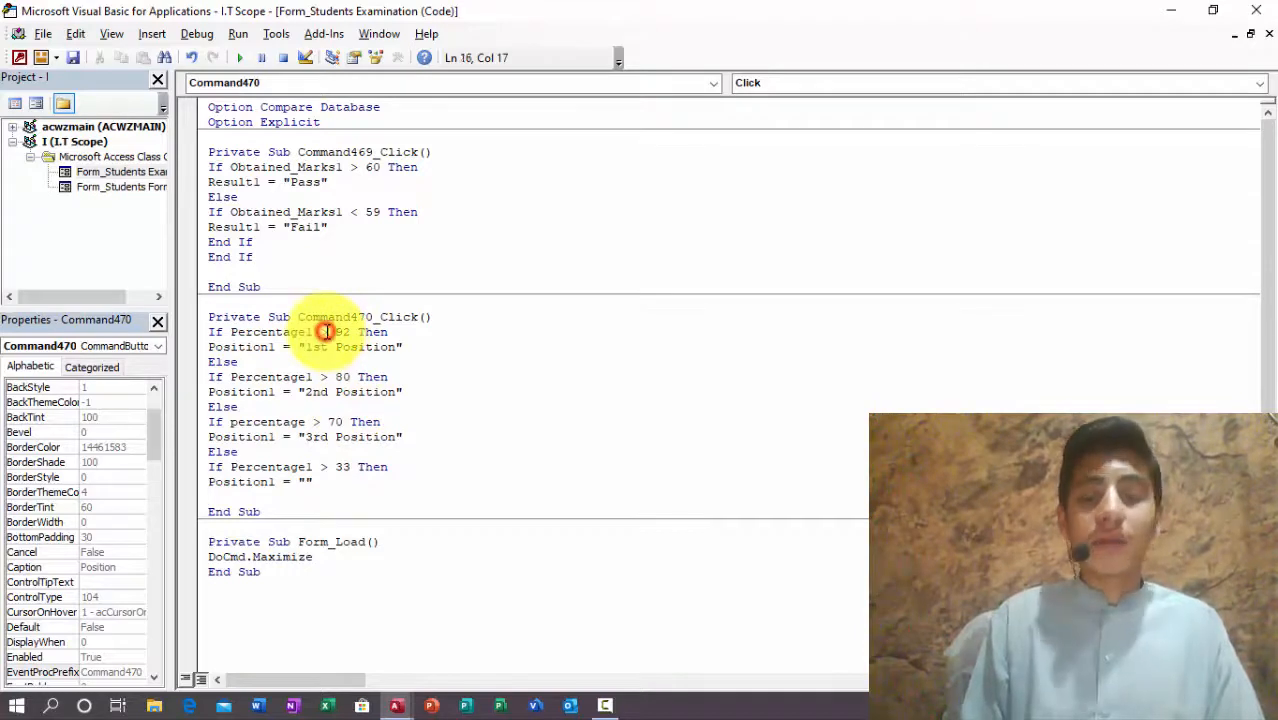
text(=)
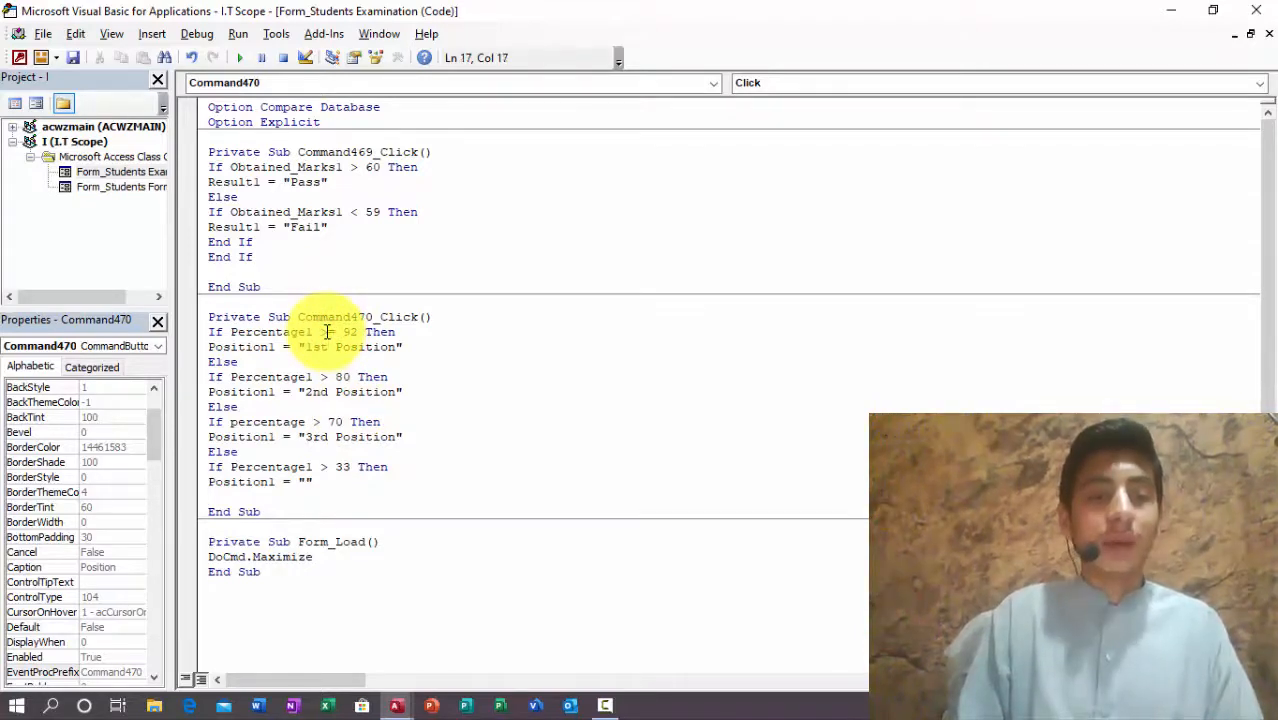
text(=)
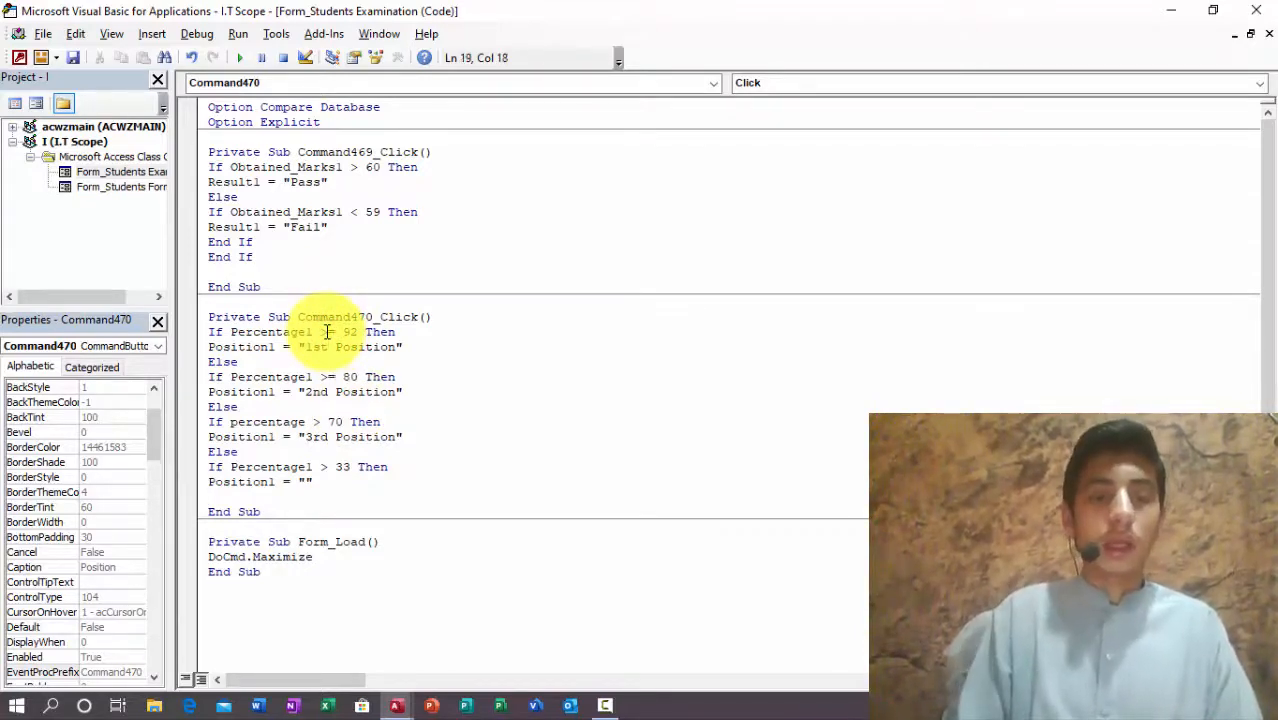
key(Down)
key(Down)
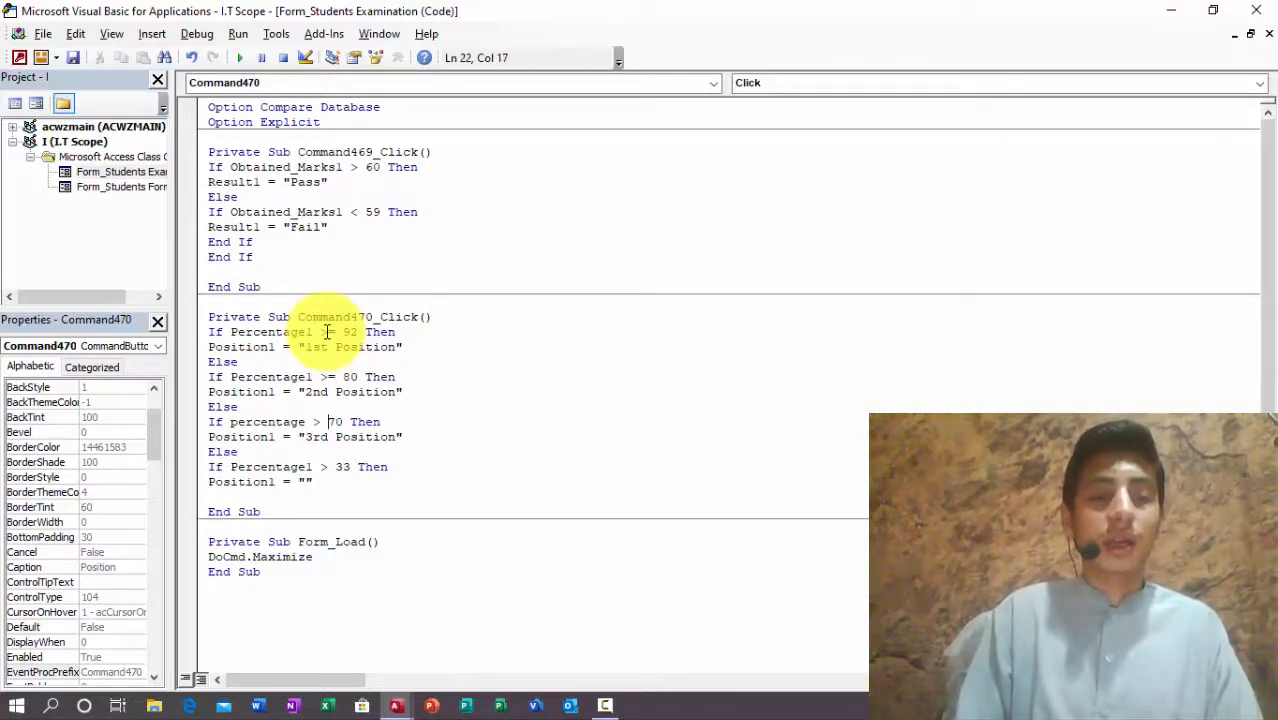
text(=)
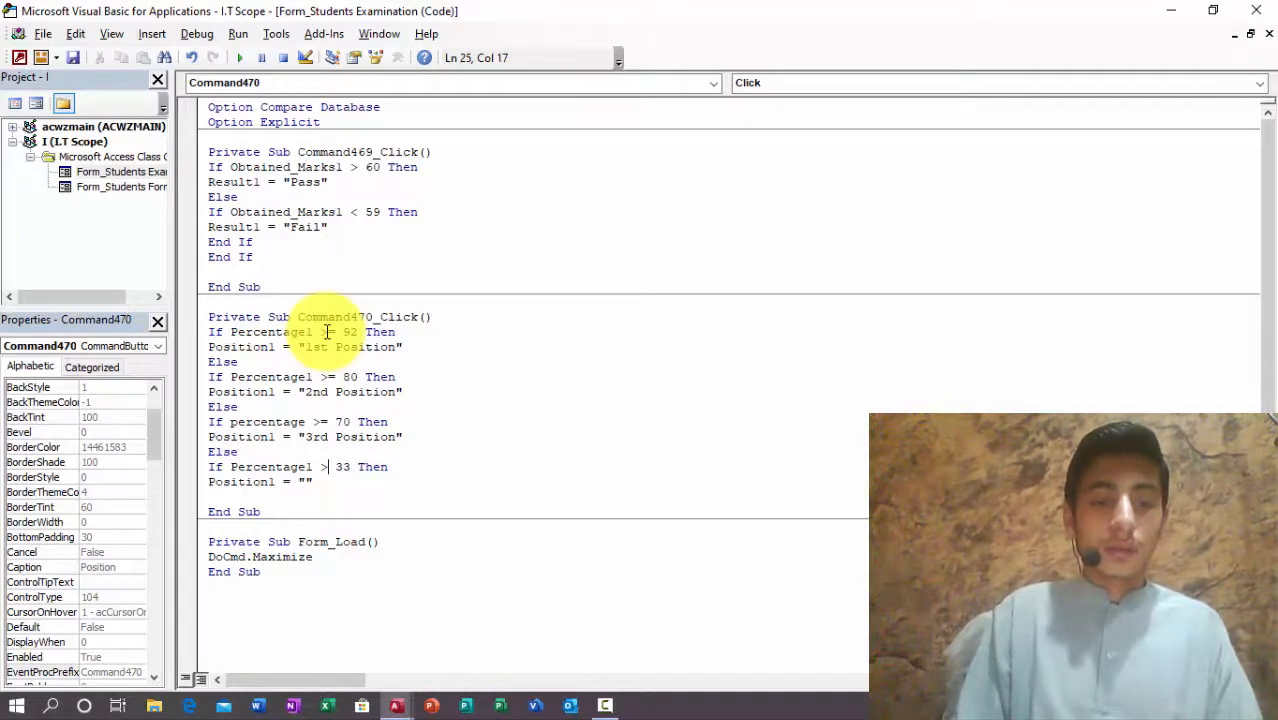
text(=)
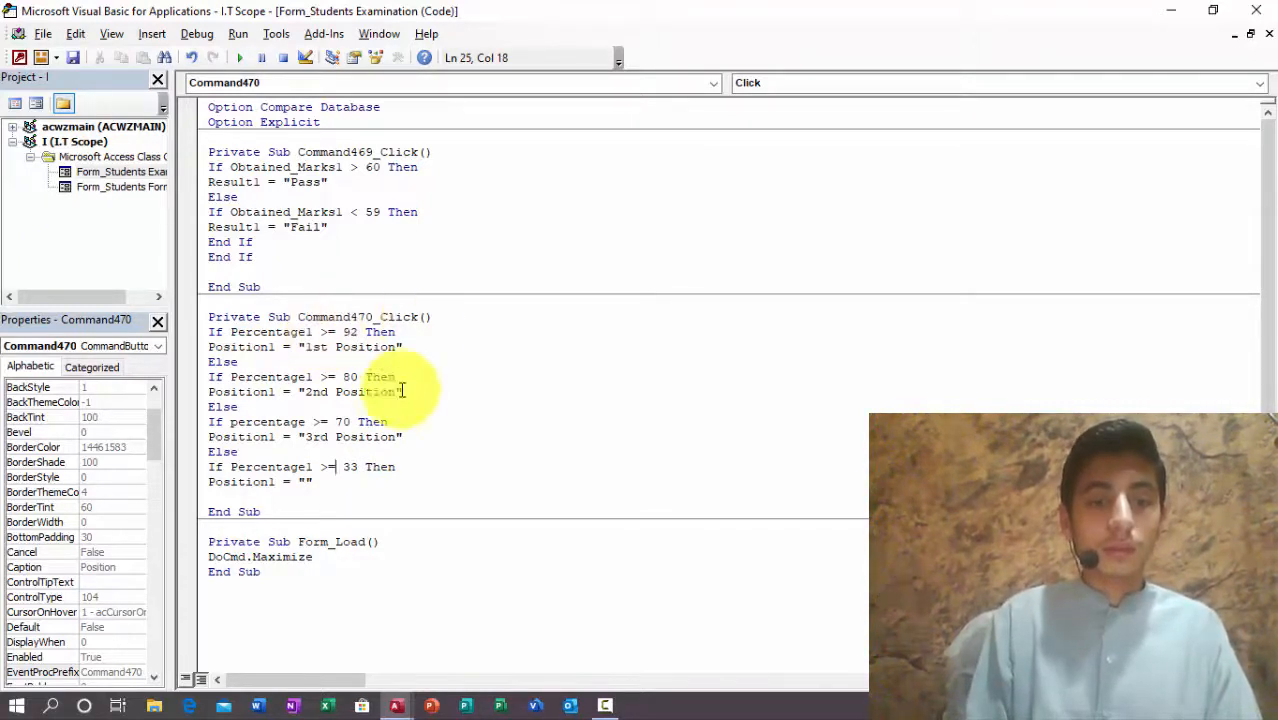
click(407, 470)
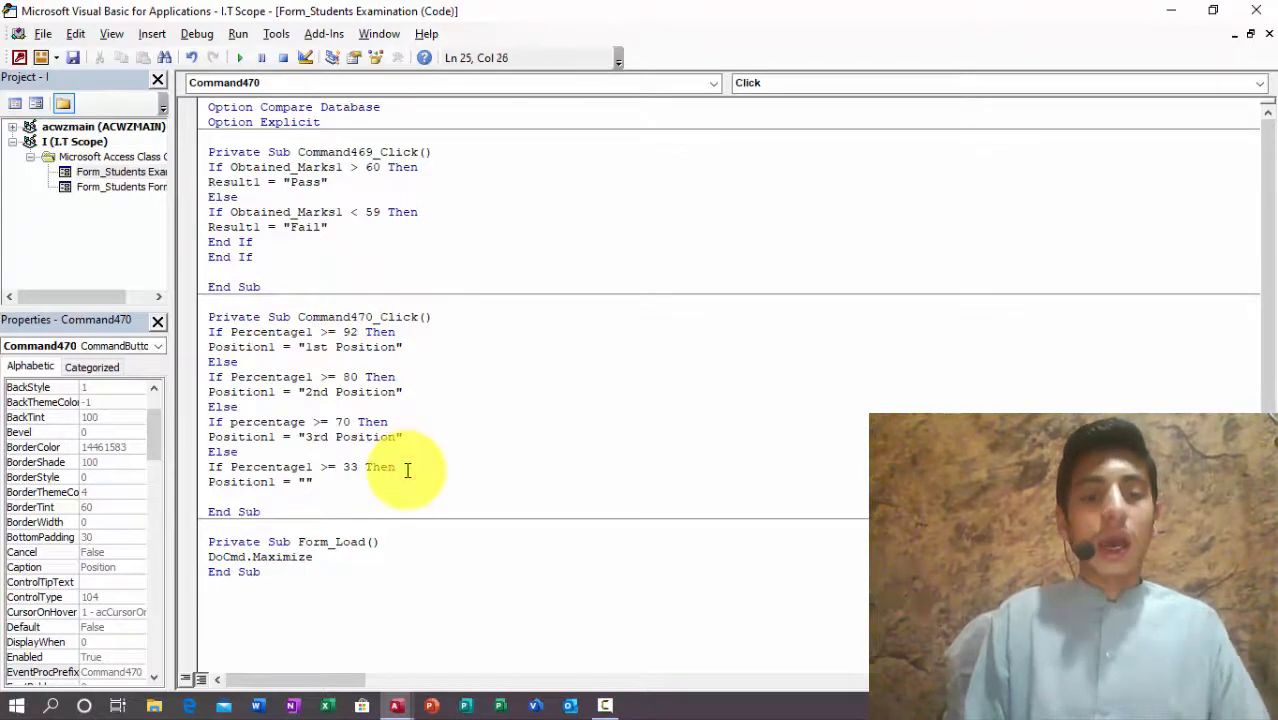
Step: Close the code and reopen the Students Examination form in Form view for class Four
click(1256, 11)
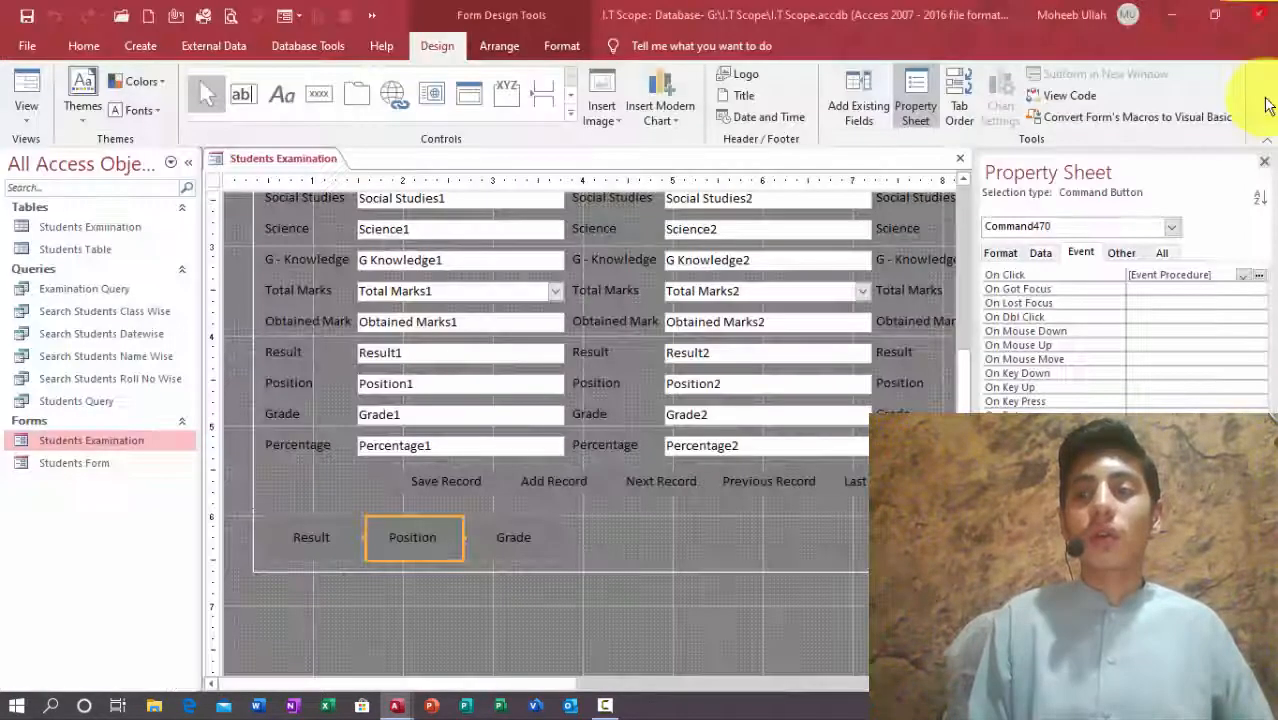
click(1266, 162)
click(1267, 162)
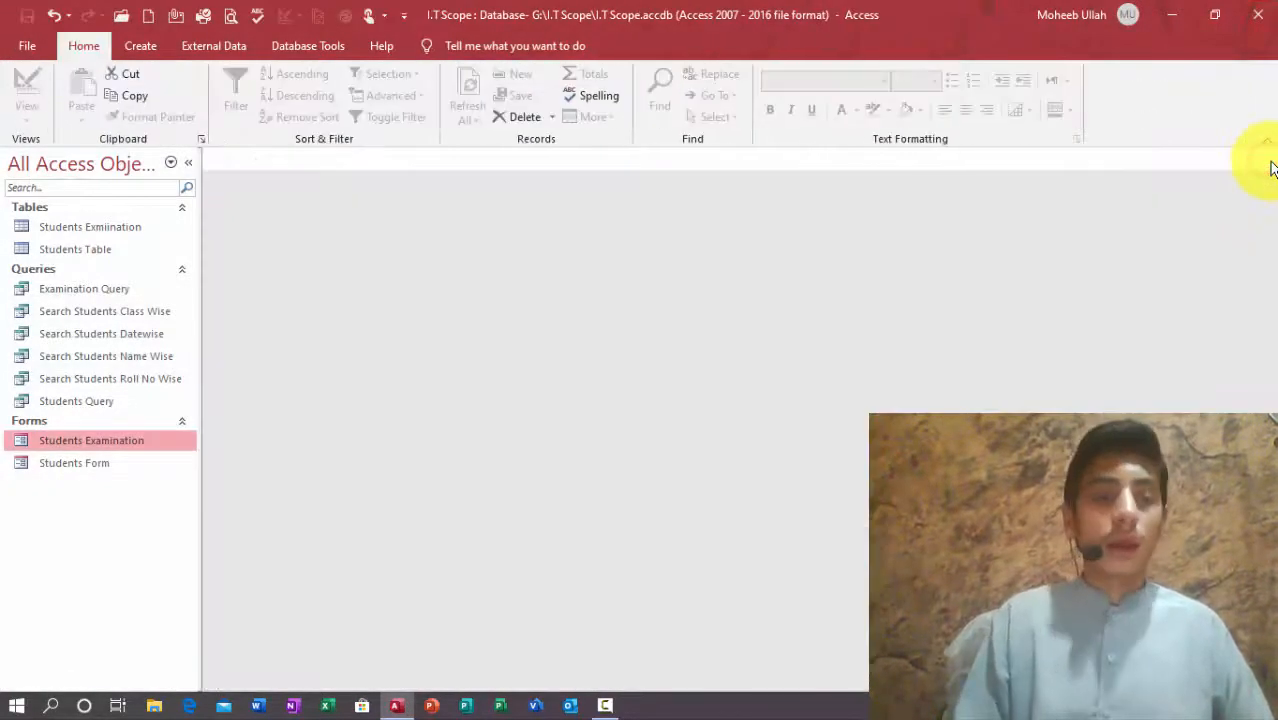
text(Four)
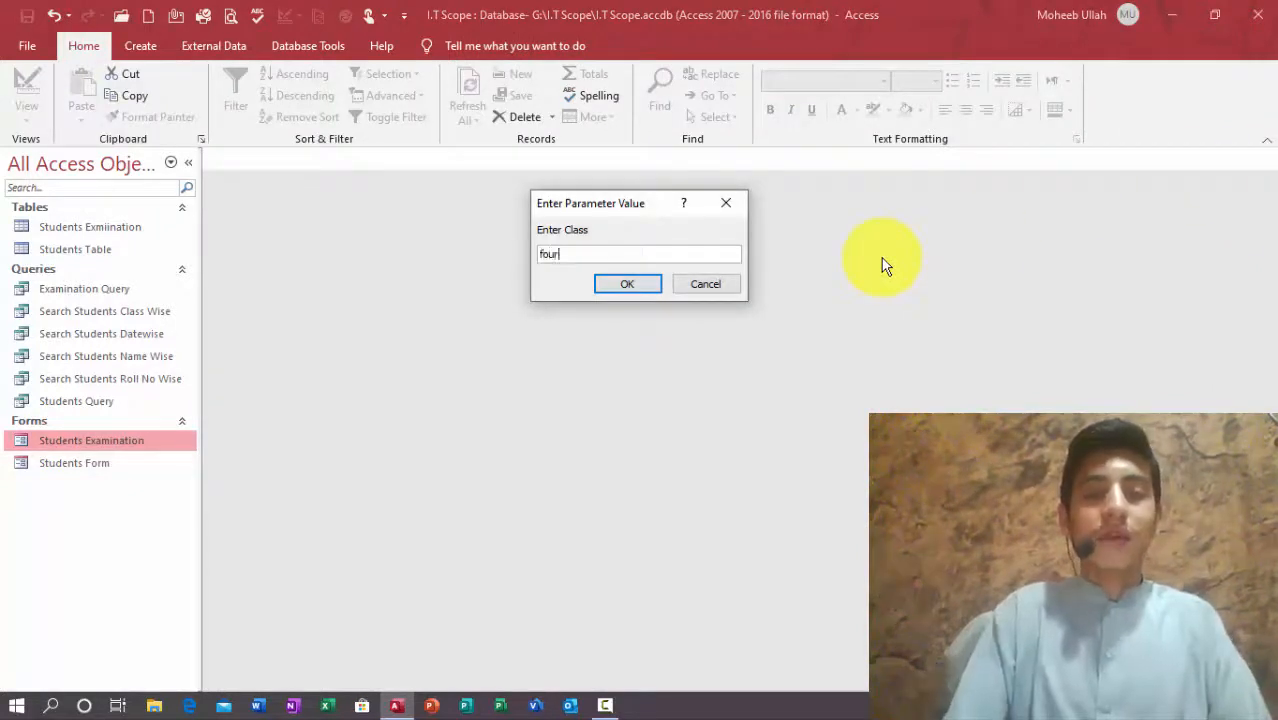
key(Return)
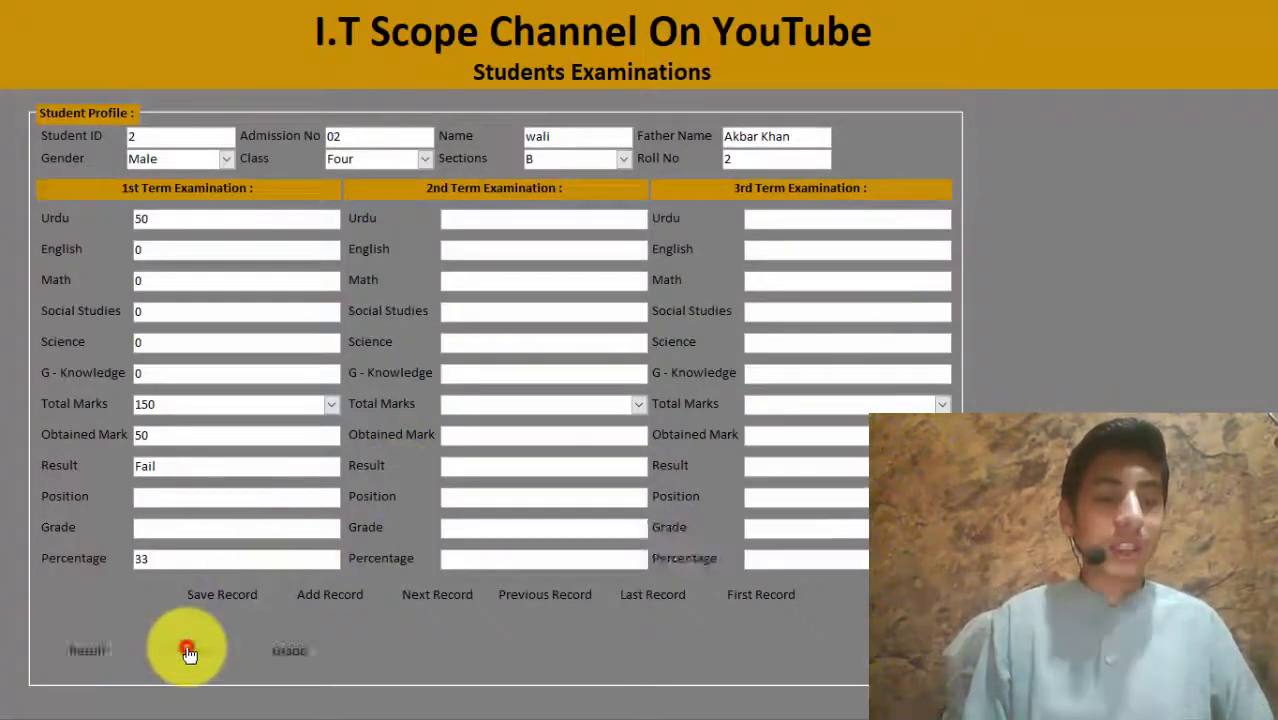
Step: Run Position, fix the misspelled percentage to Percentage1 after the compile error, then rerun
click(186, 650)
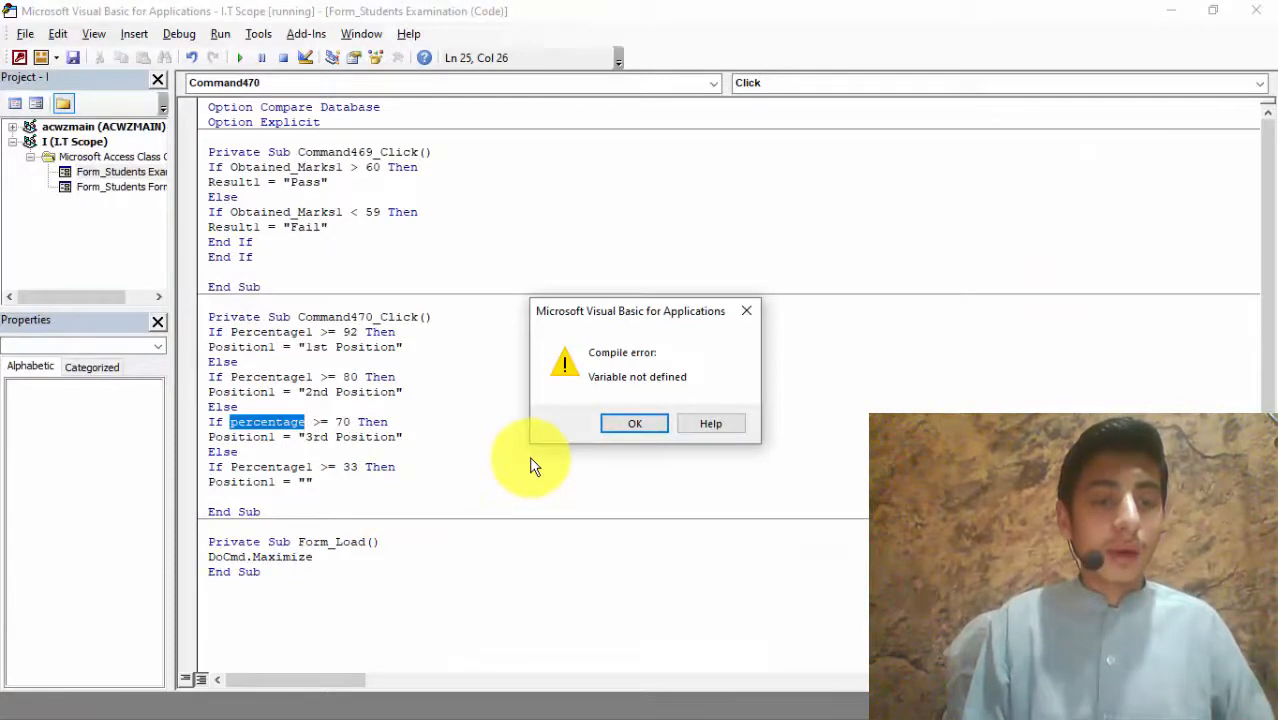
click(610, 425)
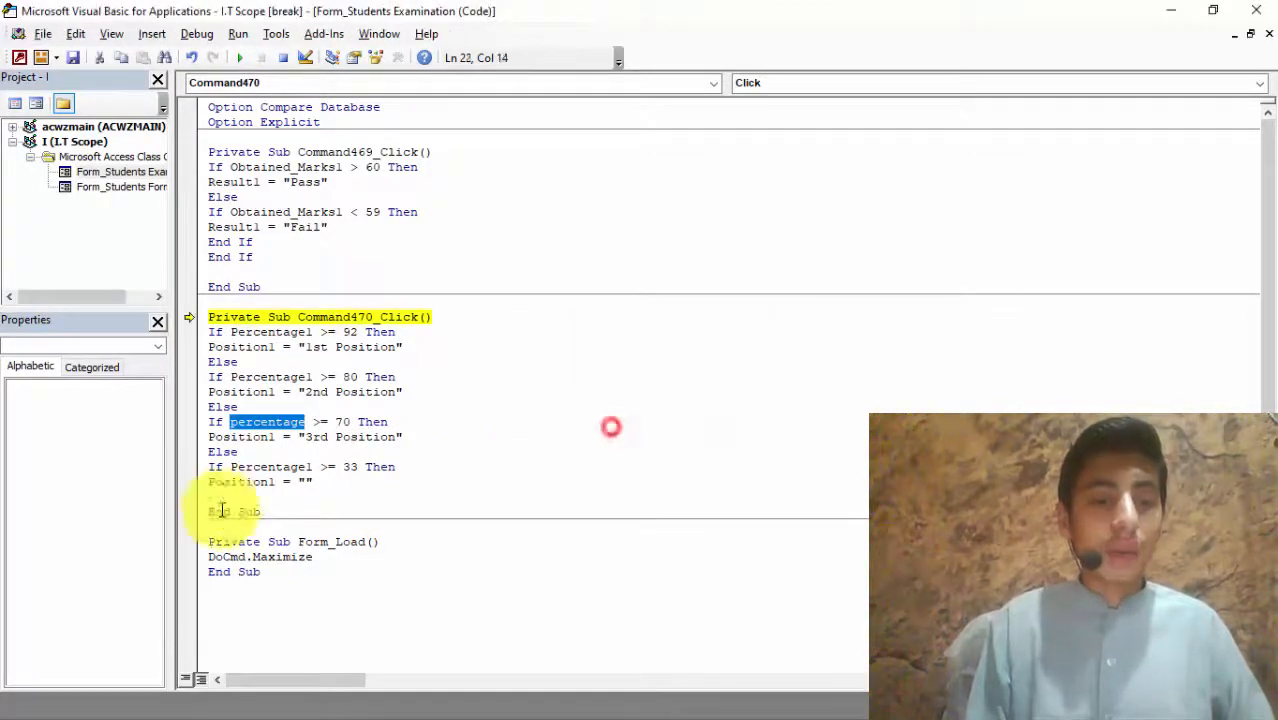
click(307, 421)
text(1)
key(ctrl+s)
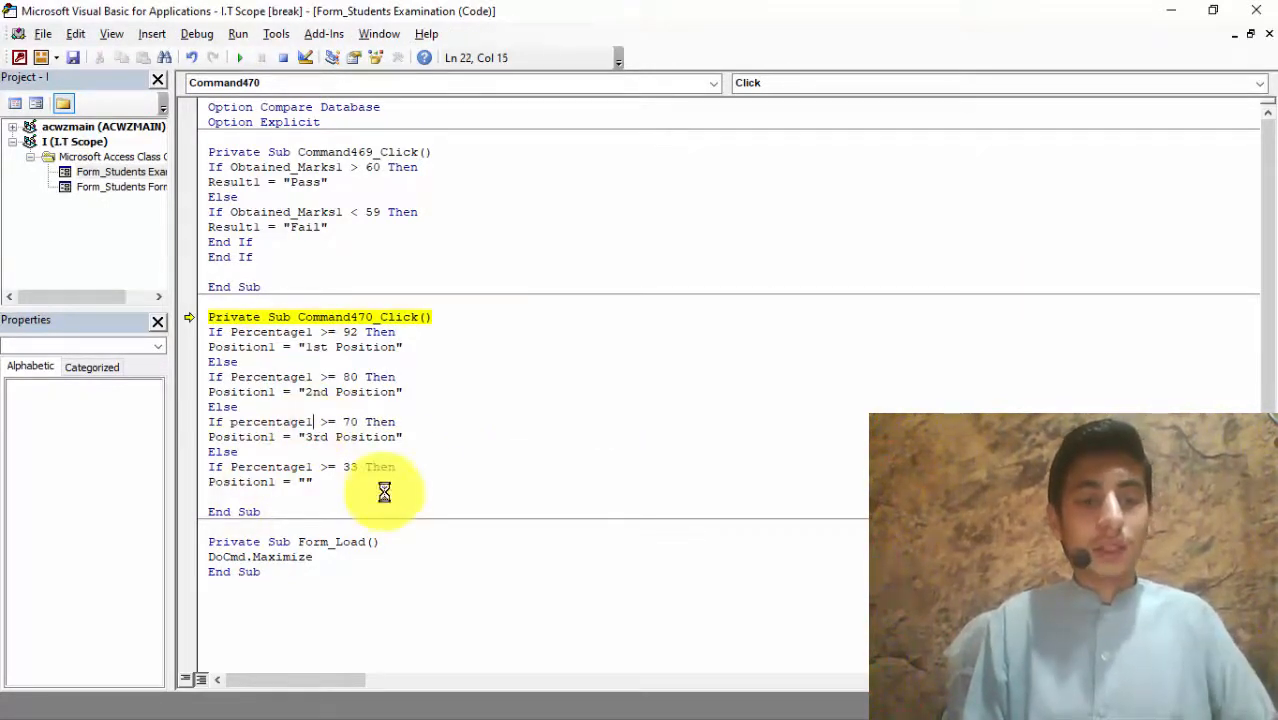
click(1262, 8)
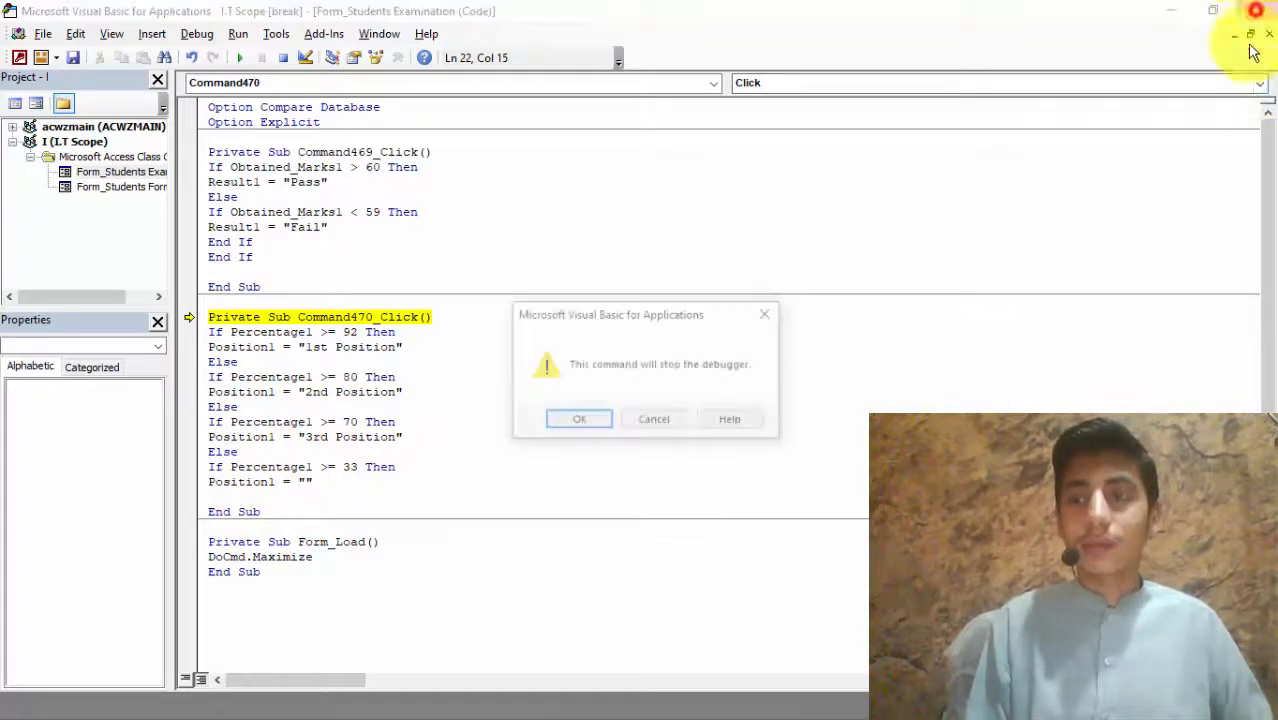
key(Return)
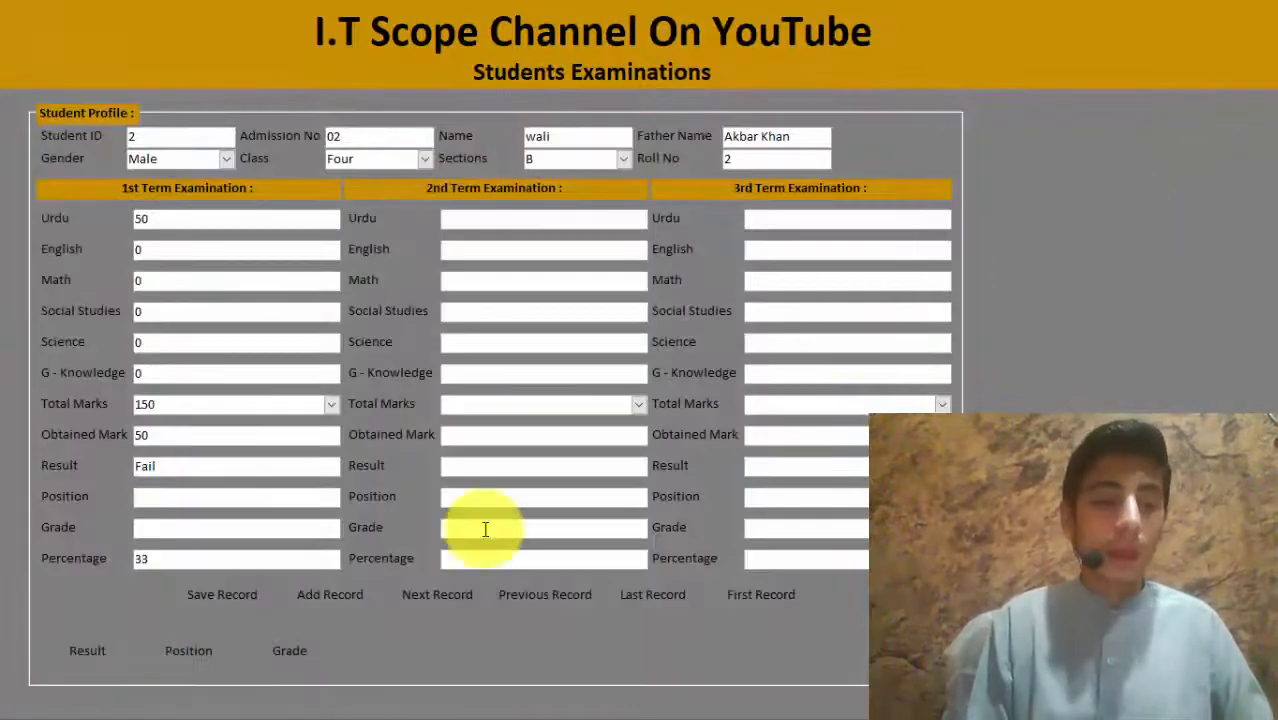
click(192, 652)
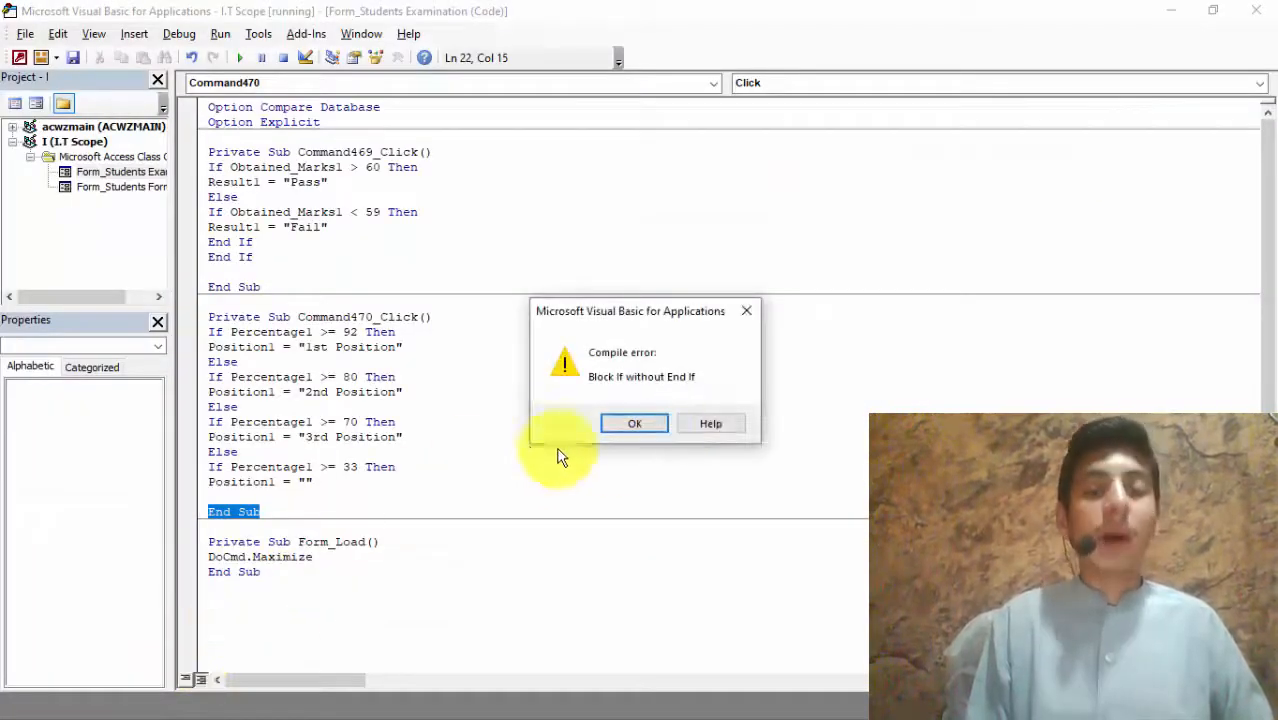
Step: Add four End If lines above End Sub, then close the editor and stop the debugger
click(649, 421)
click(253, 497)
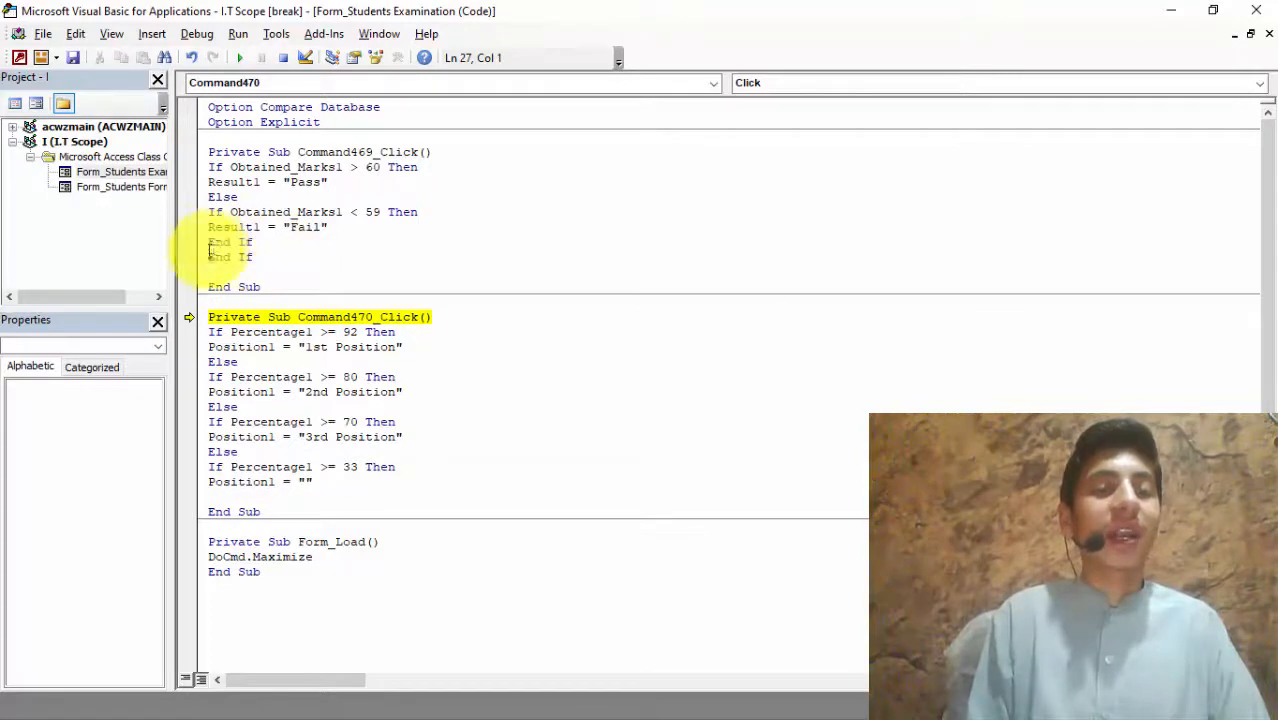
text(end)
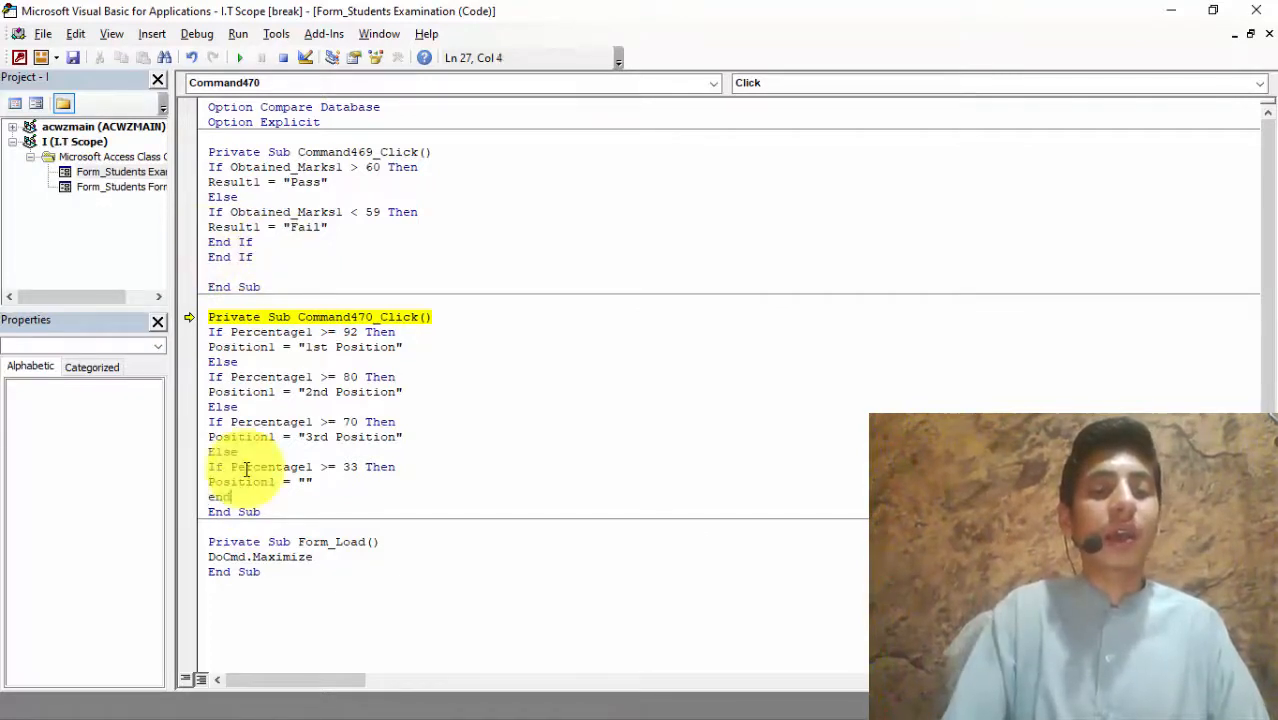
text( if)
key(Return)
text(end if)
key(Return)
text(end)
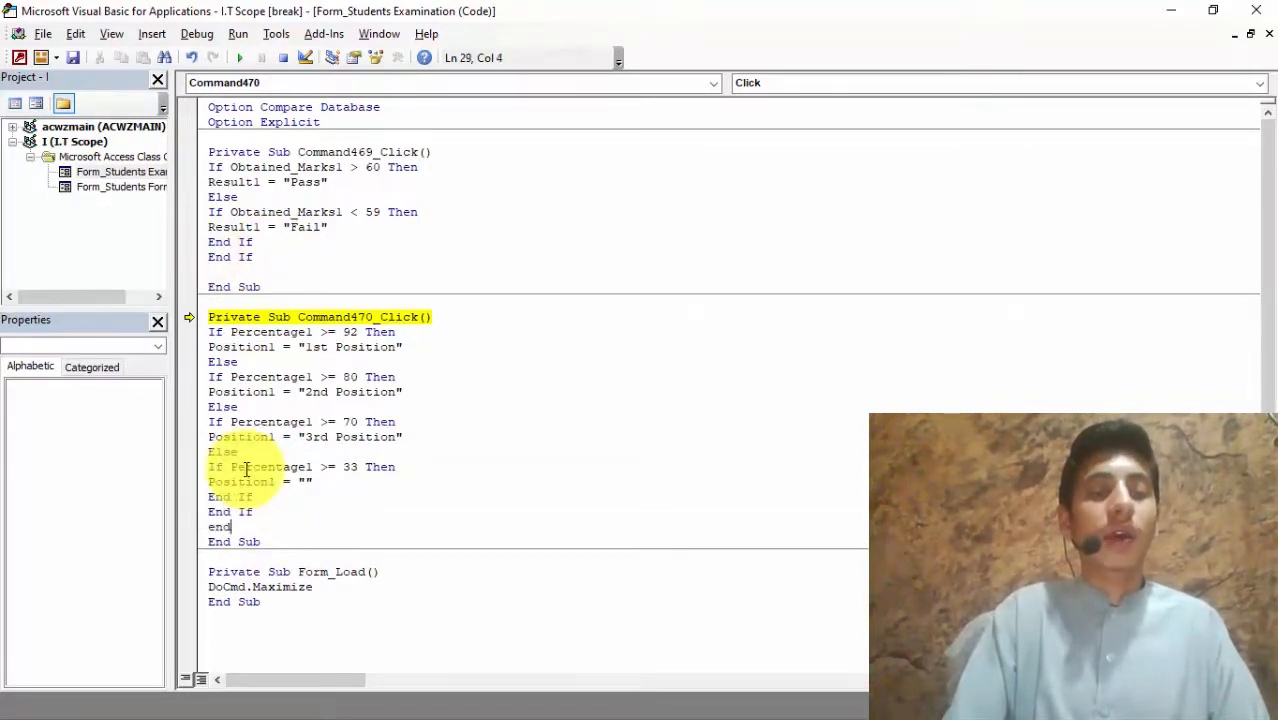
text( if)
key(Return)
text(endi)
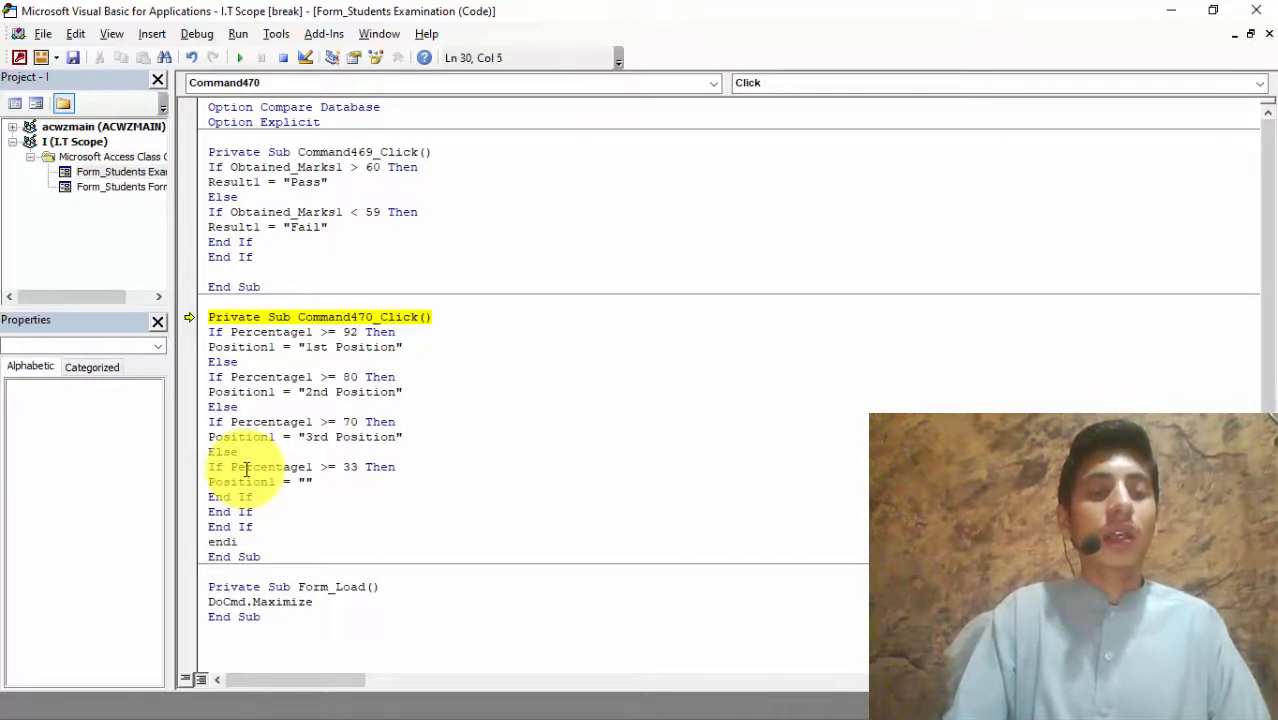
text(f)
key(Return)
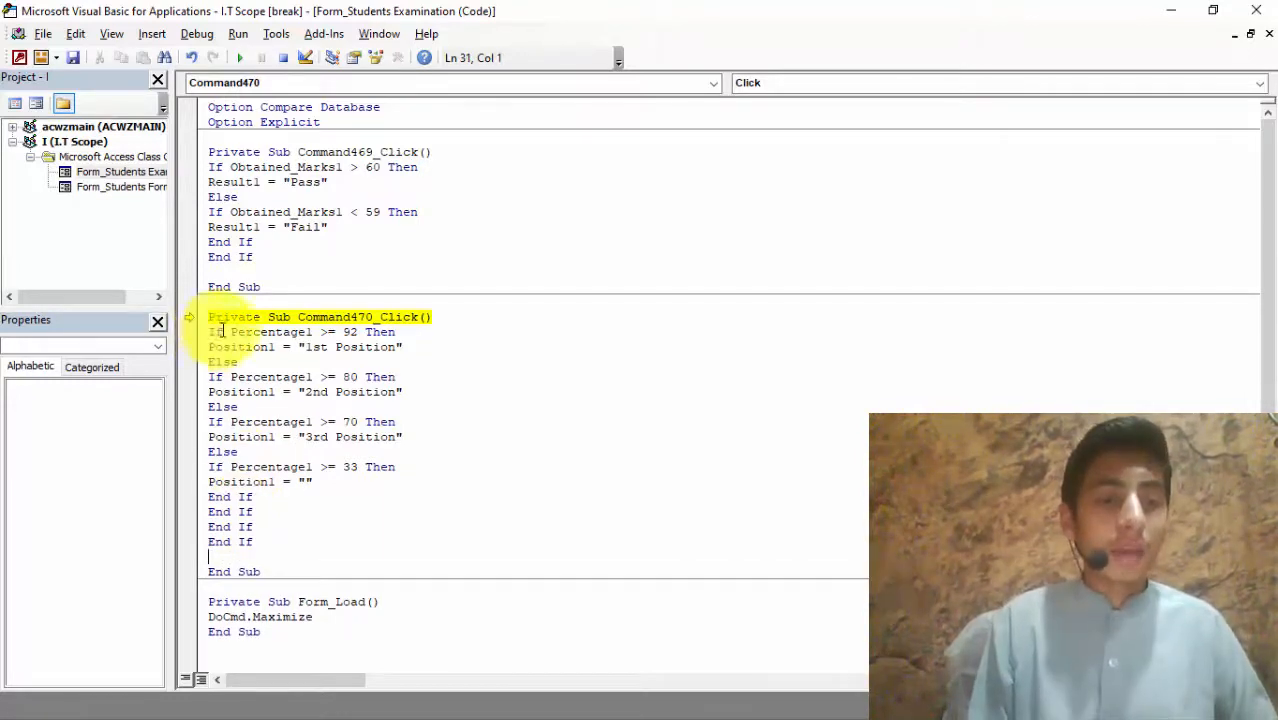
click(214, 377)
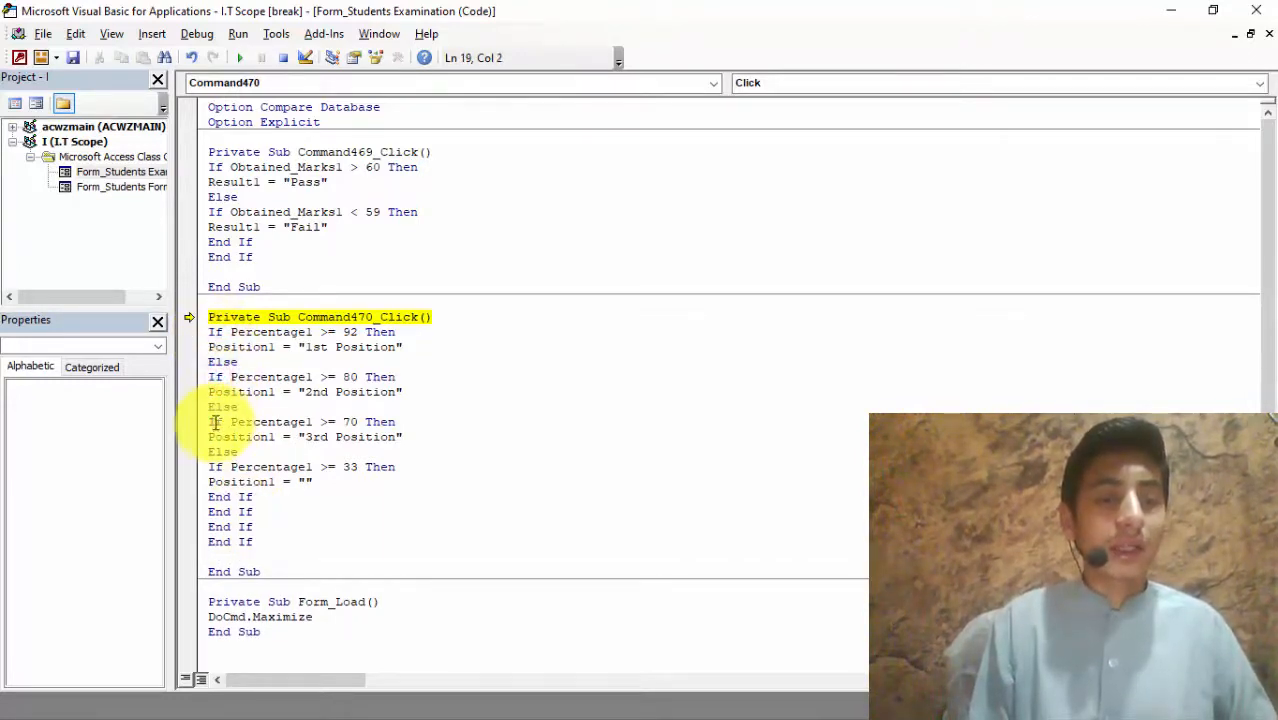
click(214, 422)
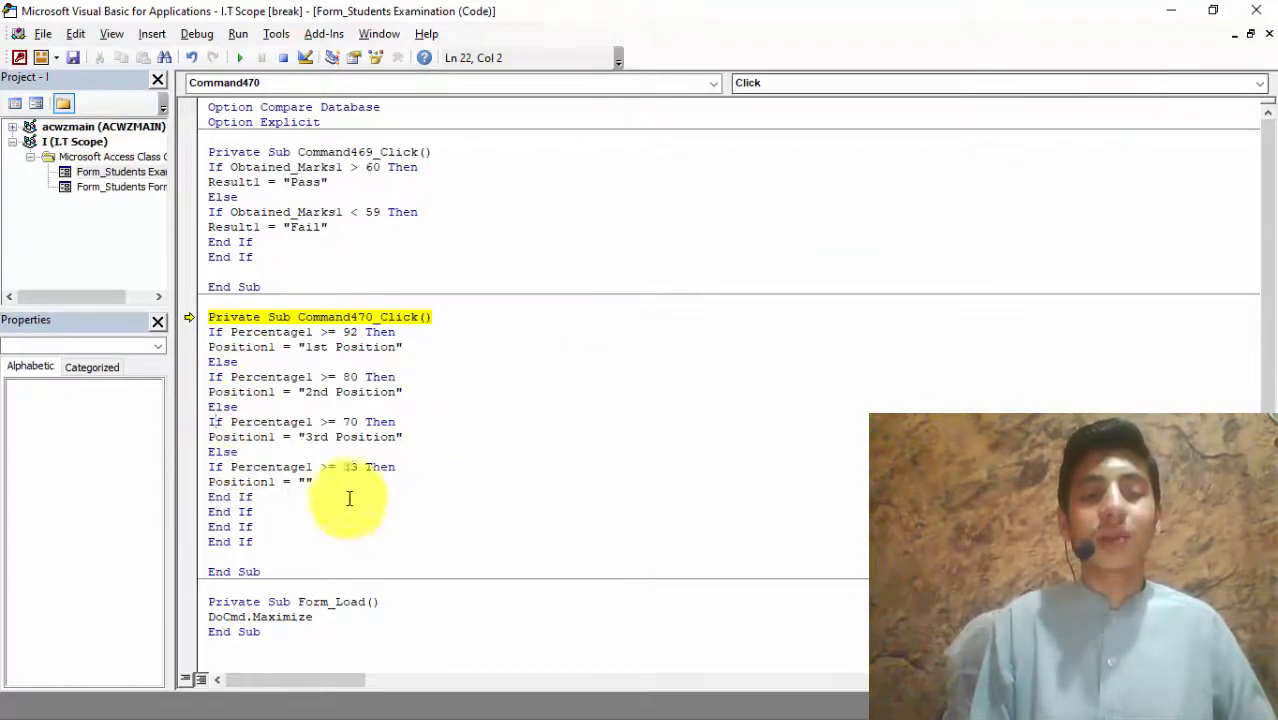
click(1256, 10)
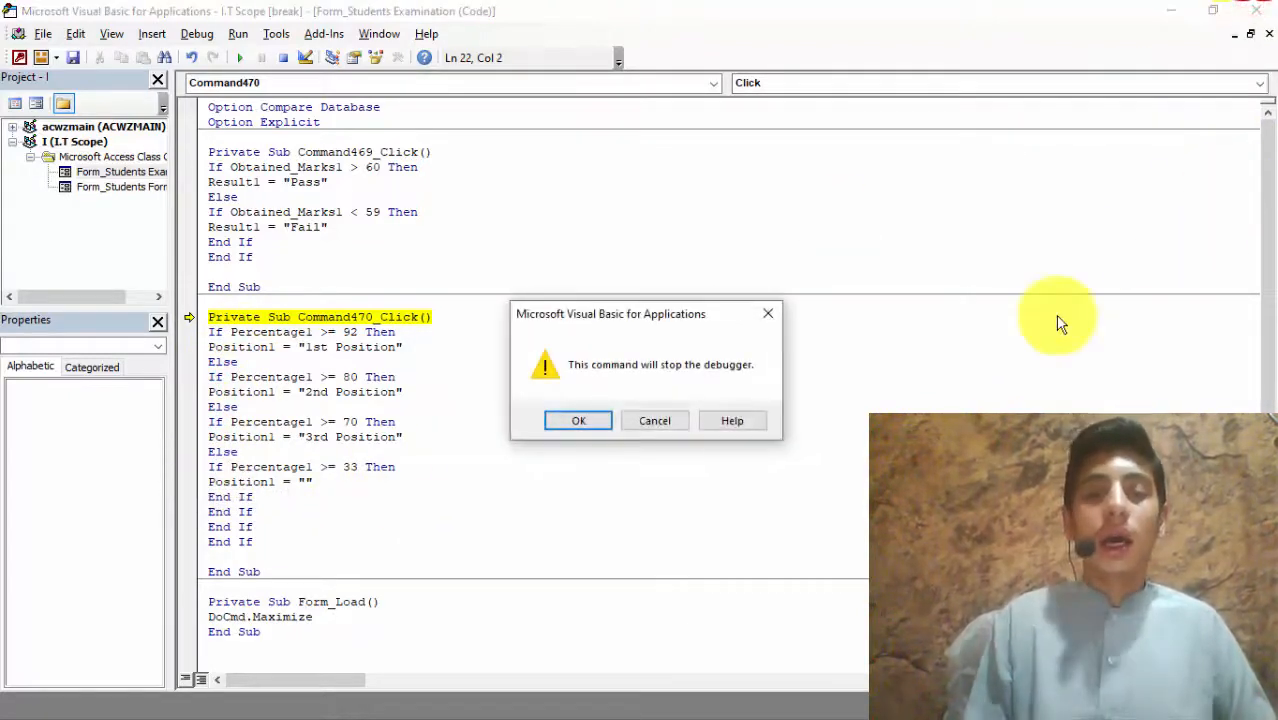
key(Return)
Step: Enter marks English 50, Math 50, Social Studies 49, Science 23 with Total Marks 300
click(203, 660)
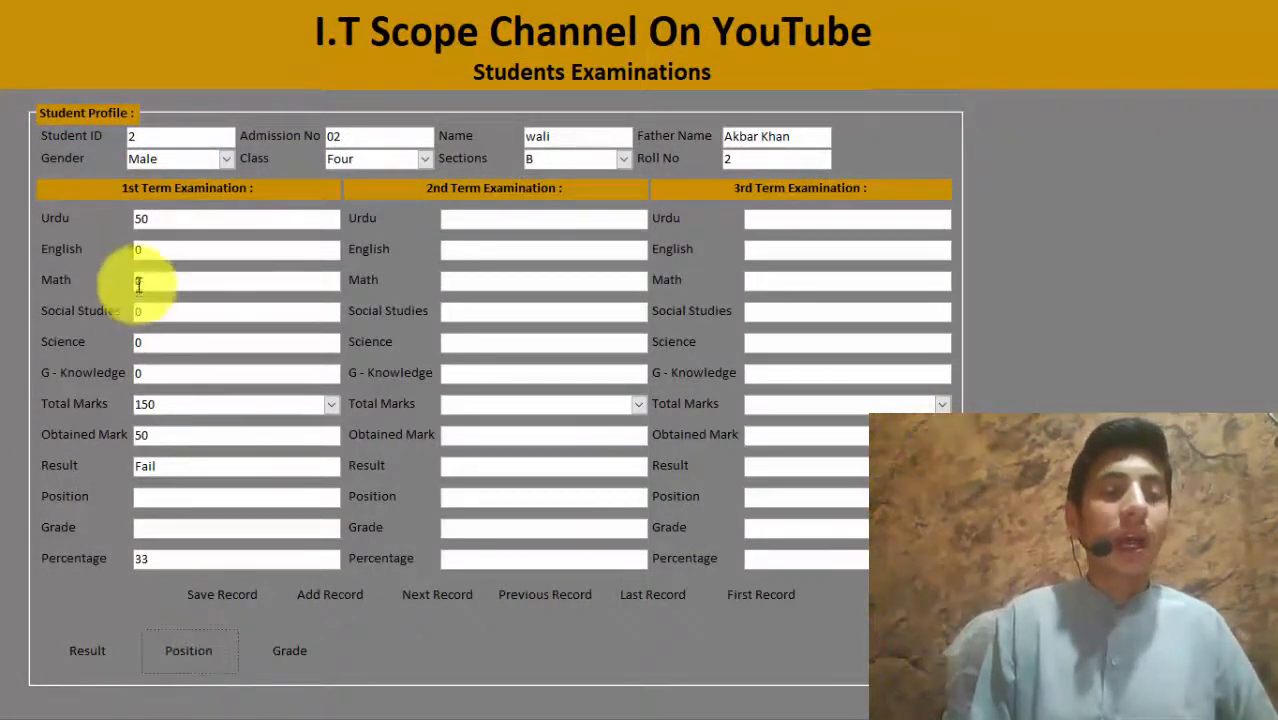
click(160, 558)
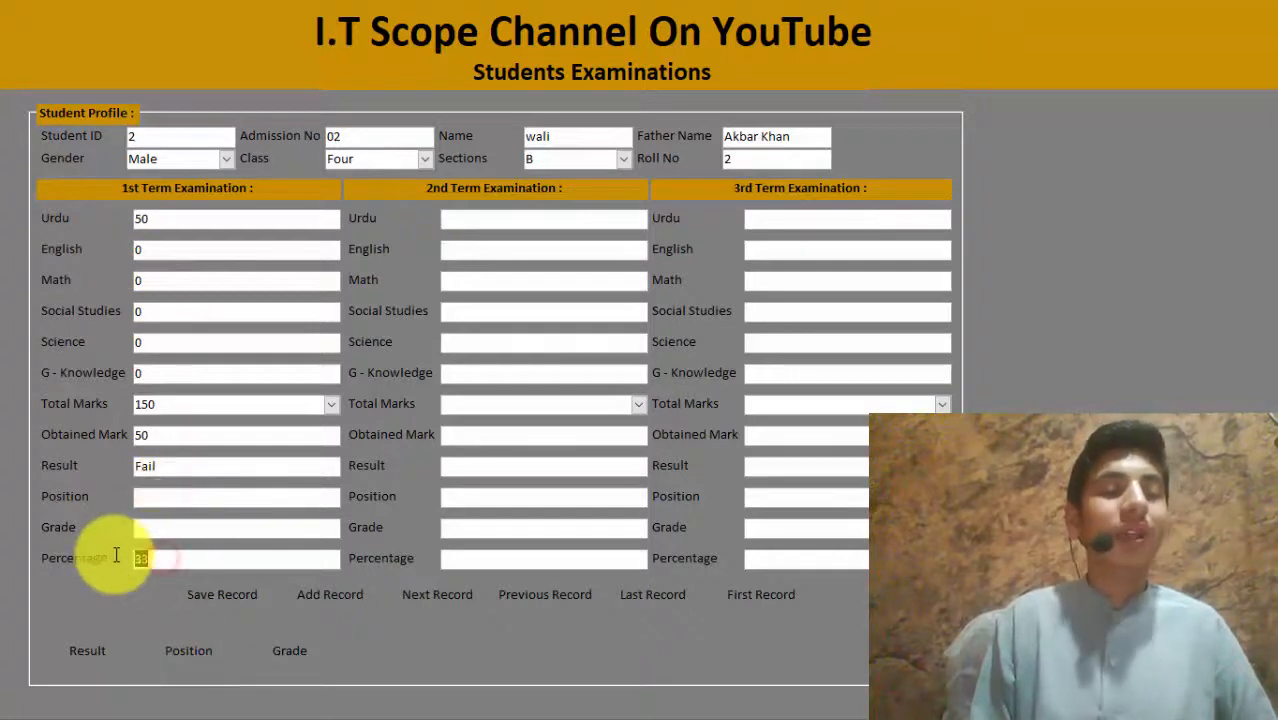
click(155, 243)
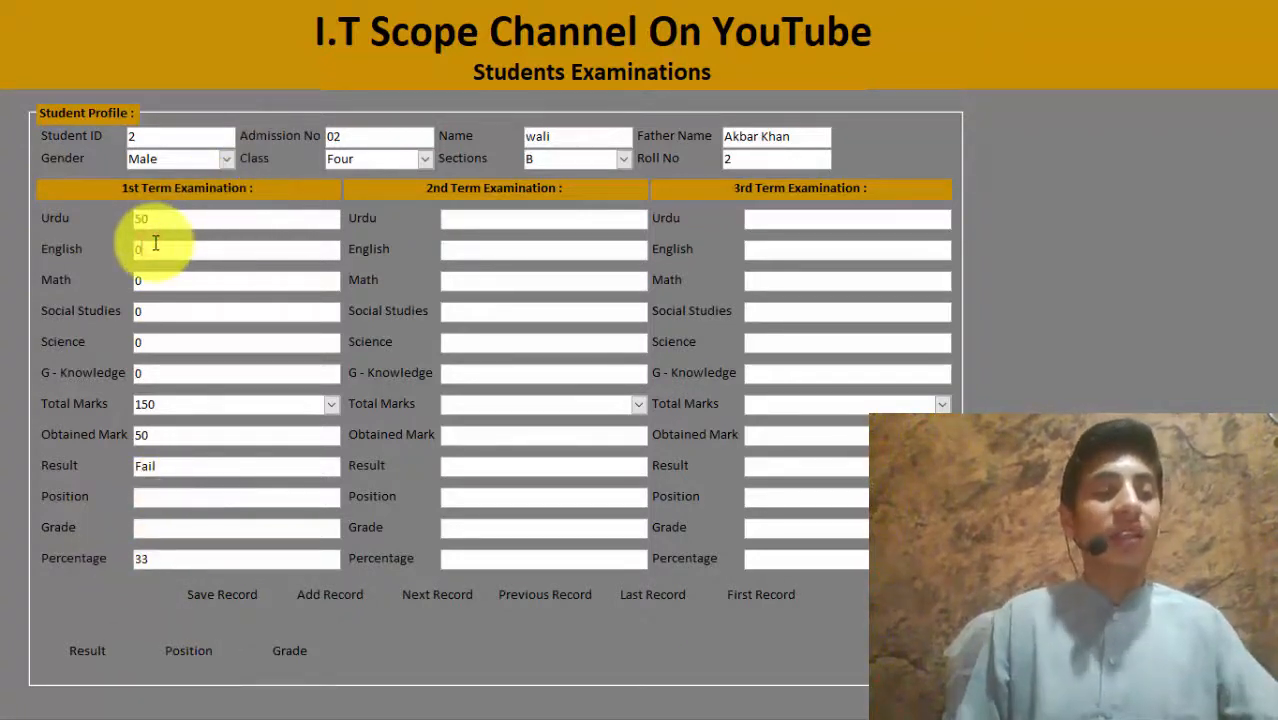
key(Tab)
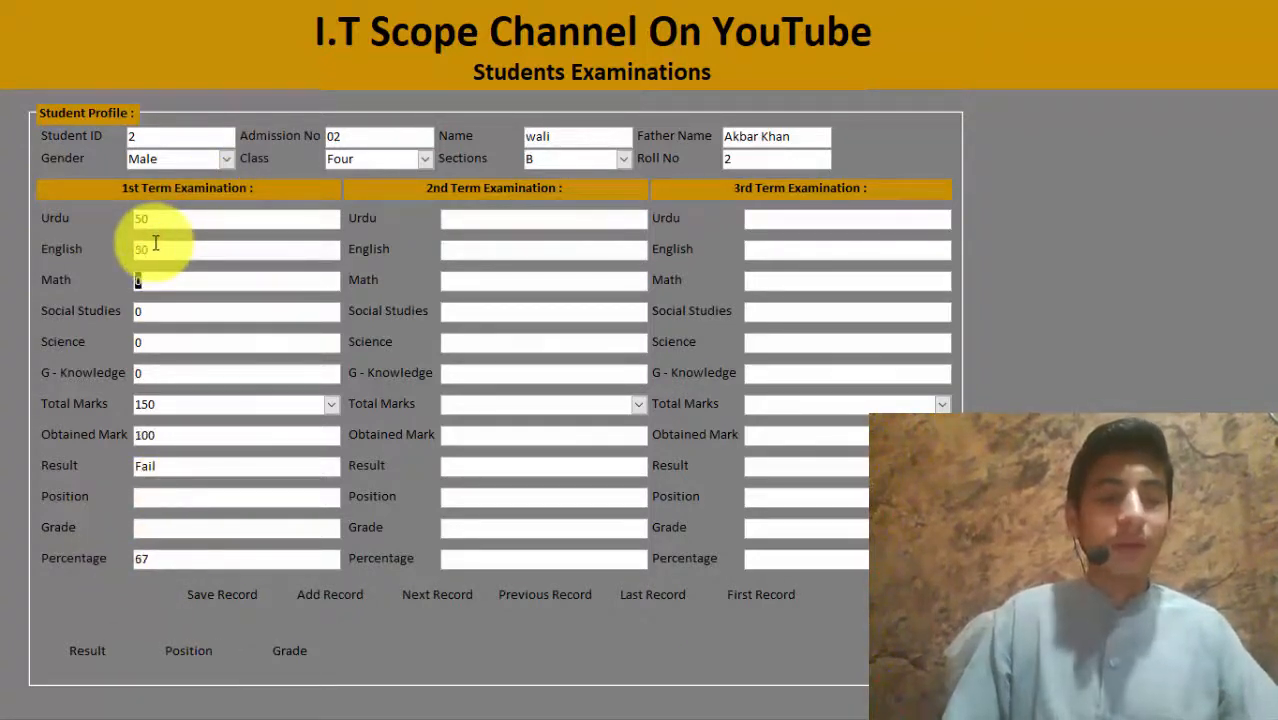
key(Tab)
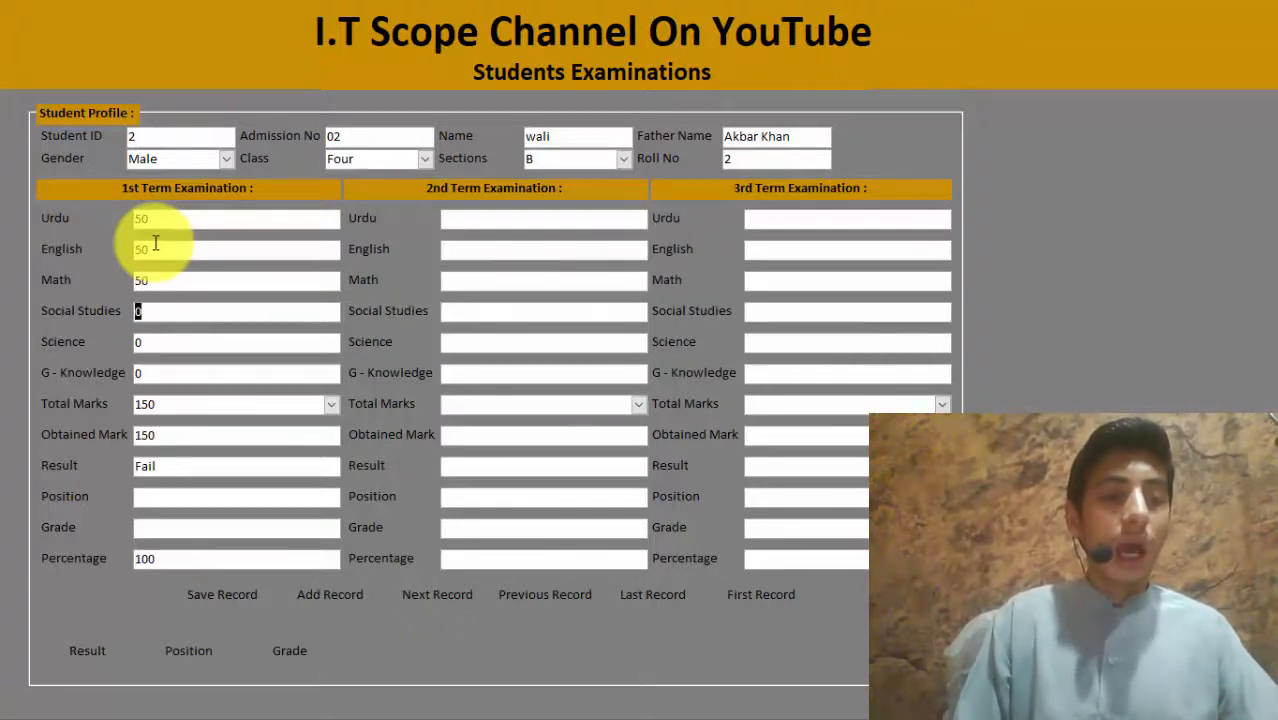
click(160, 278)
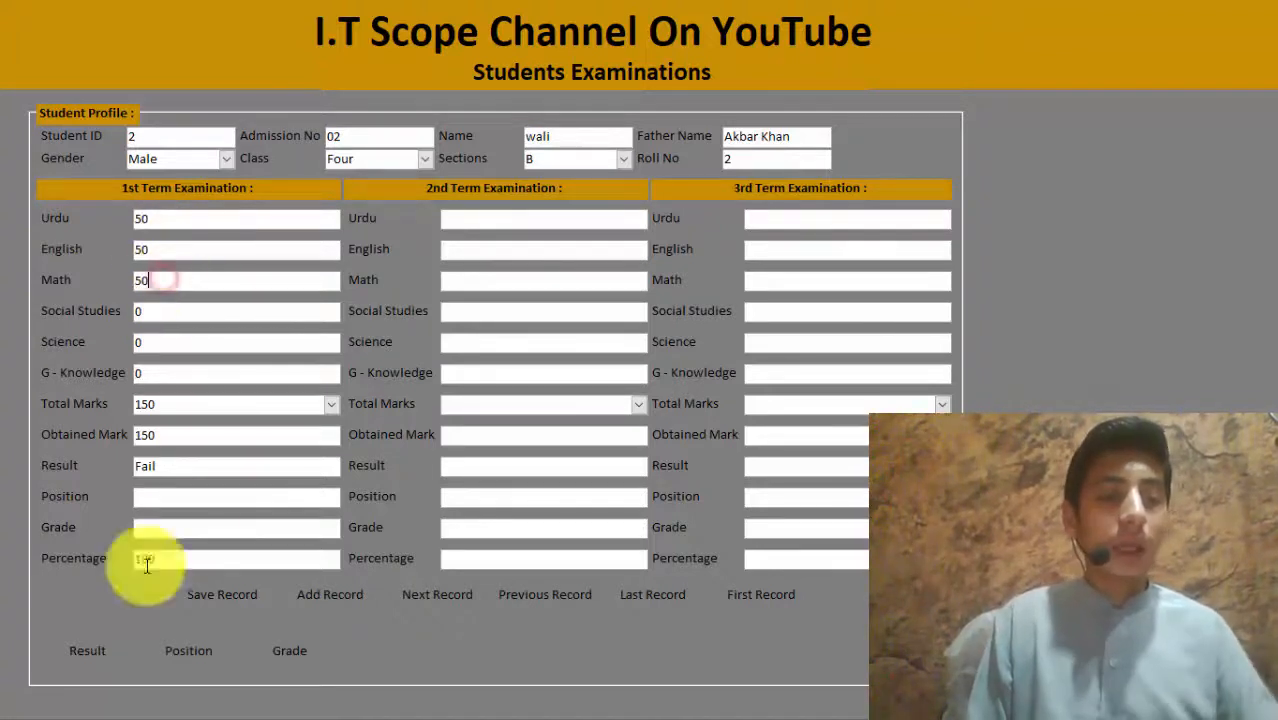
click(331, 404)
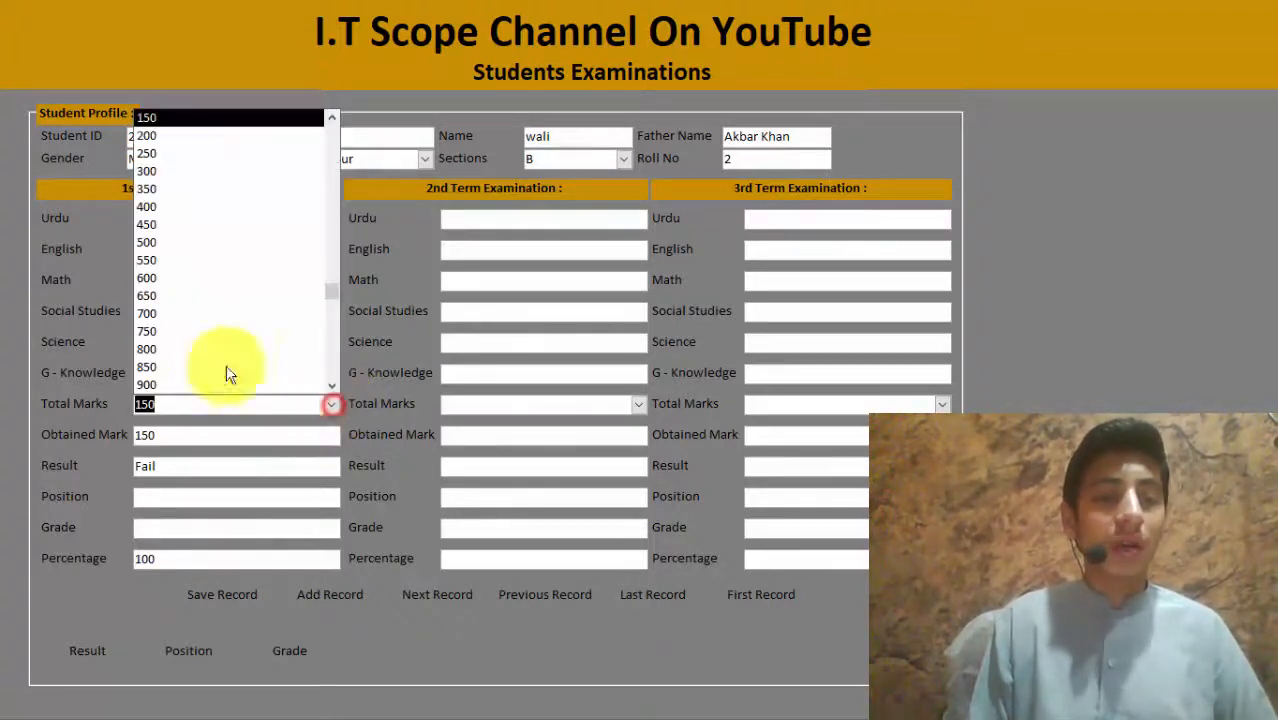
click(163, 170)
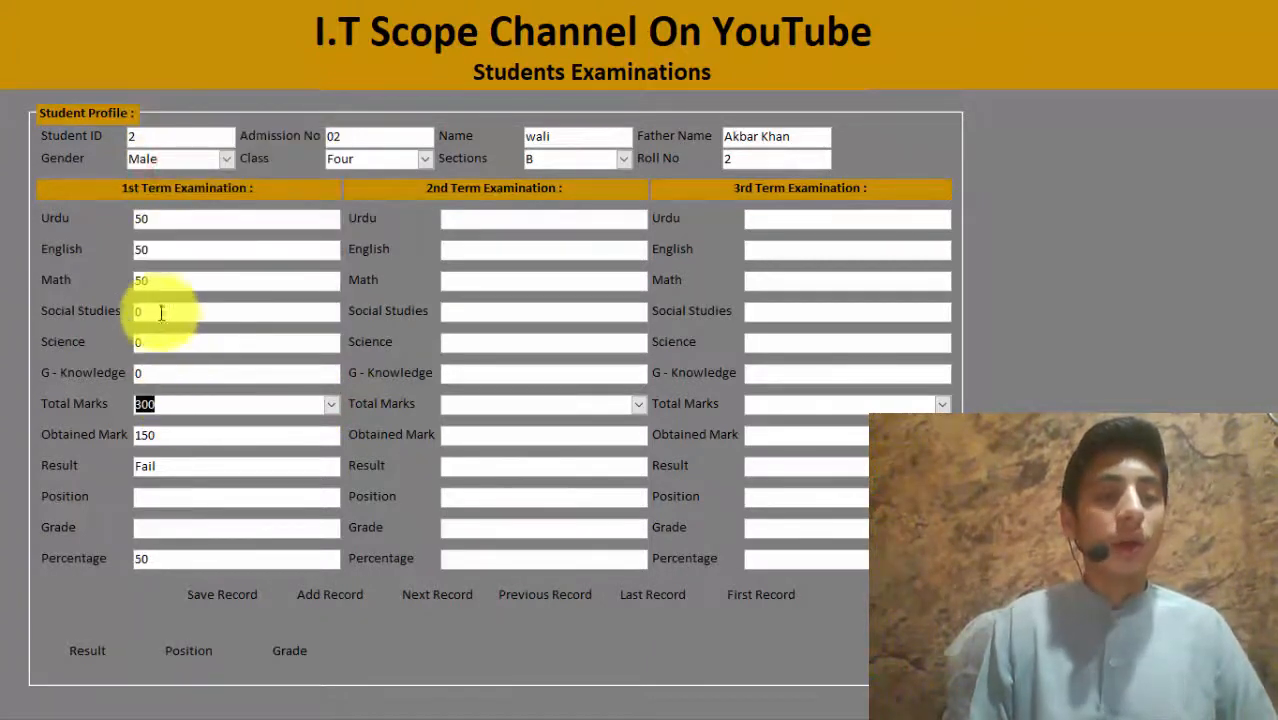
click(159, 307)
text(49)
key(Tab)
key(Tab)
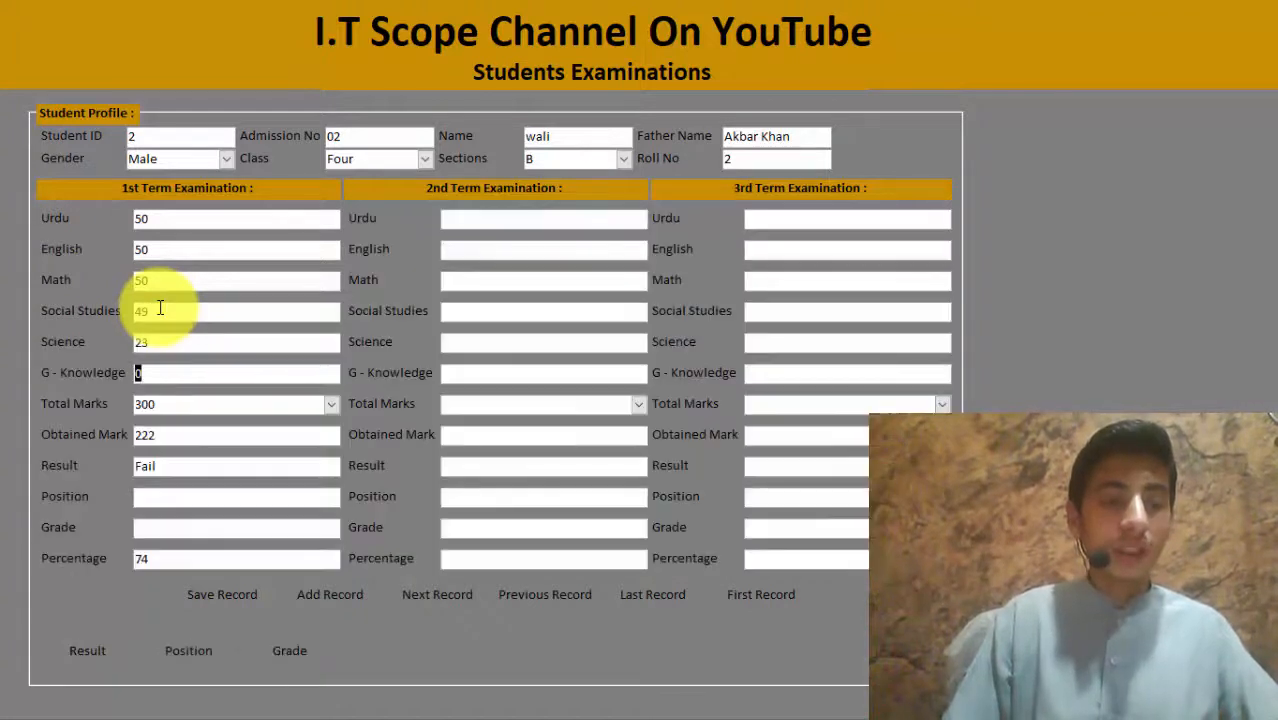
key(Tab)
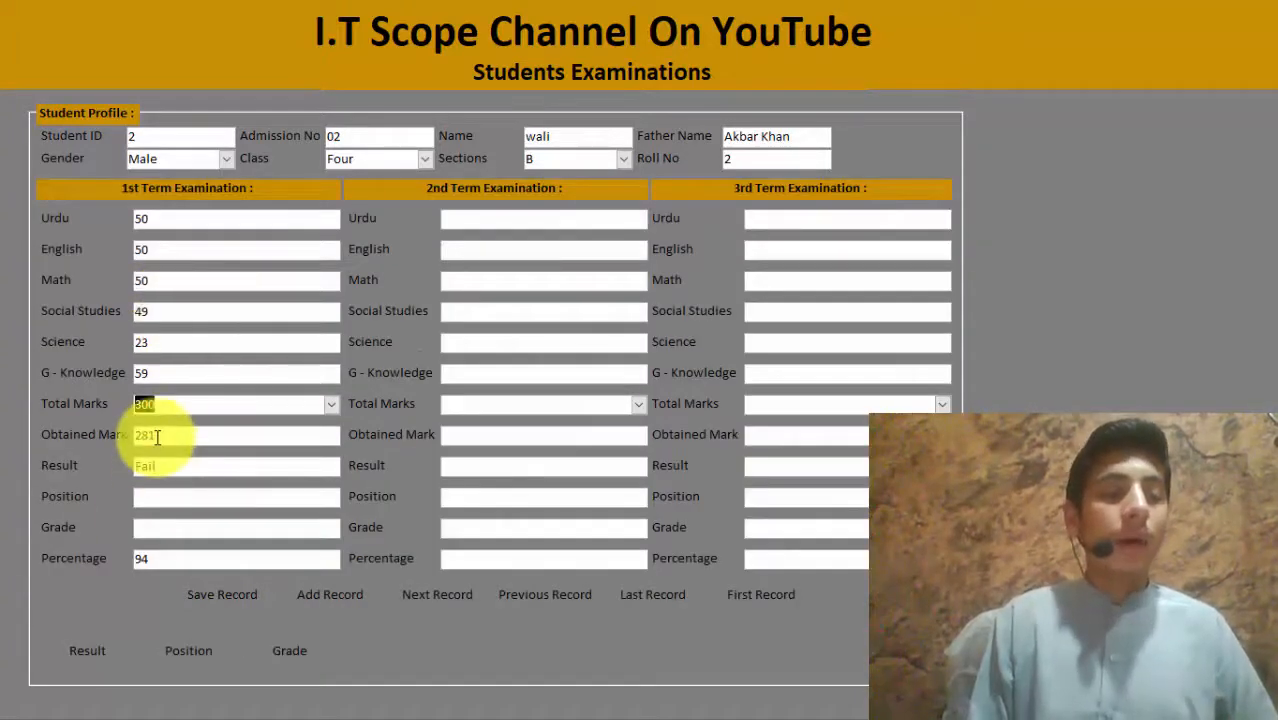
Step: Recalculate Result to Pass and Position to 1st Position
click(91, 645)
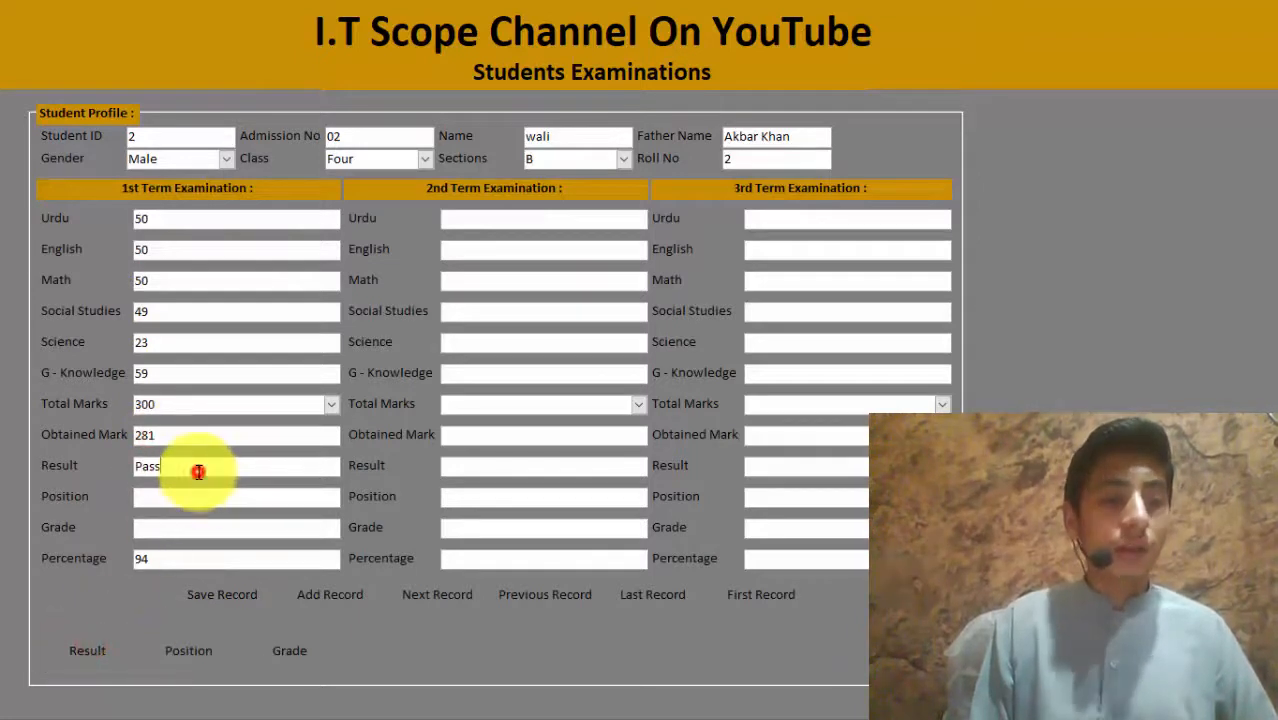
click(195, 652)
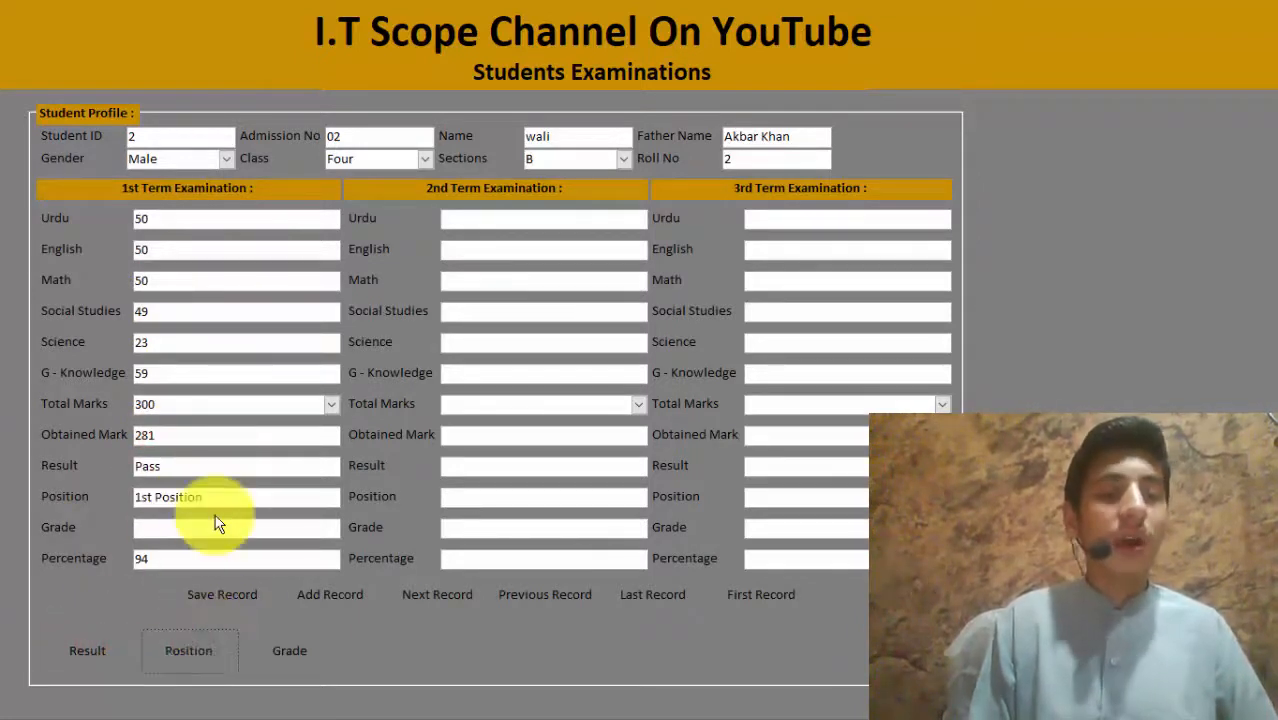
drag(222, 499, 25, 490)
Step: Set Math to 0 and recalculate, giving 231 marks, 77 percent and 3rd Position
click(179, 286)
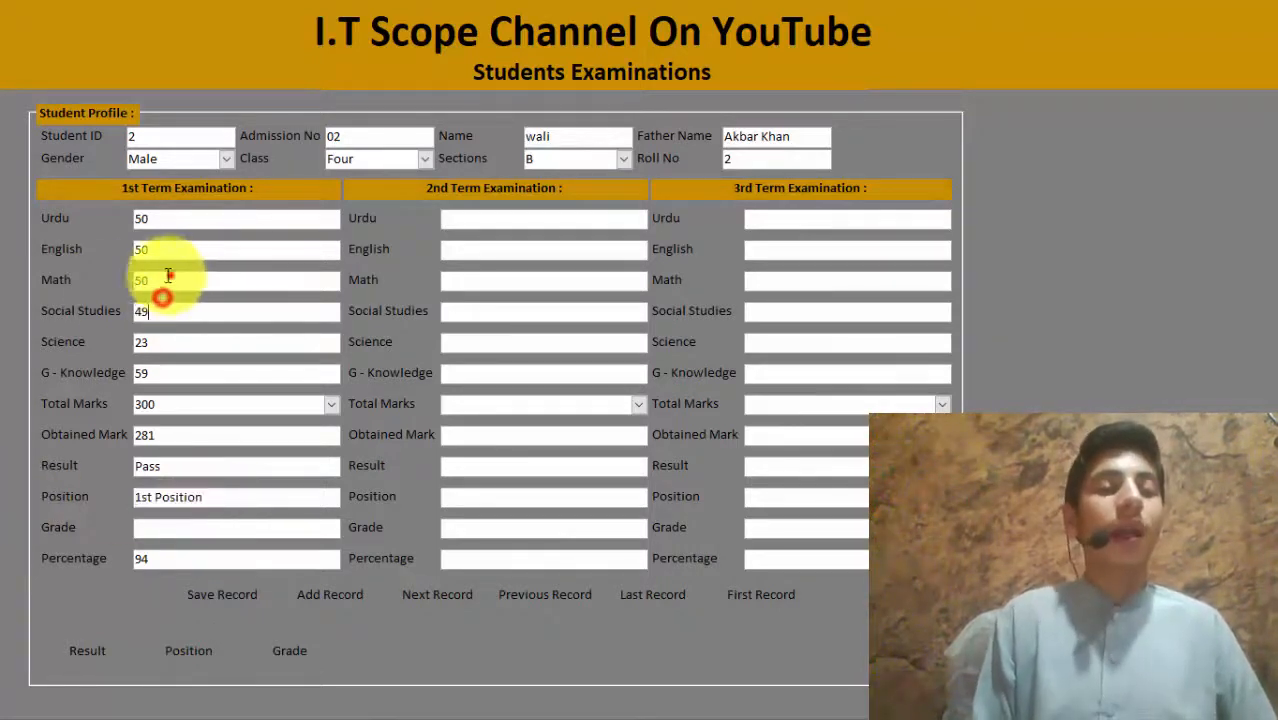
click(72, 306)
click(102, 648)
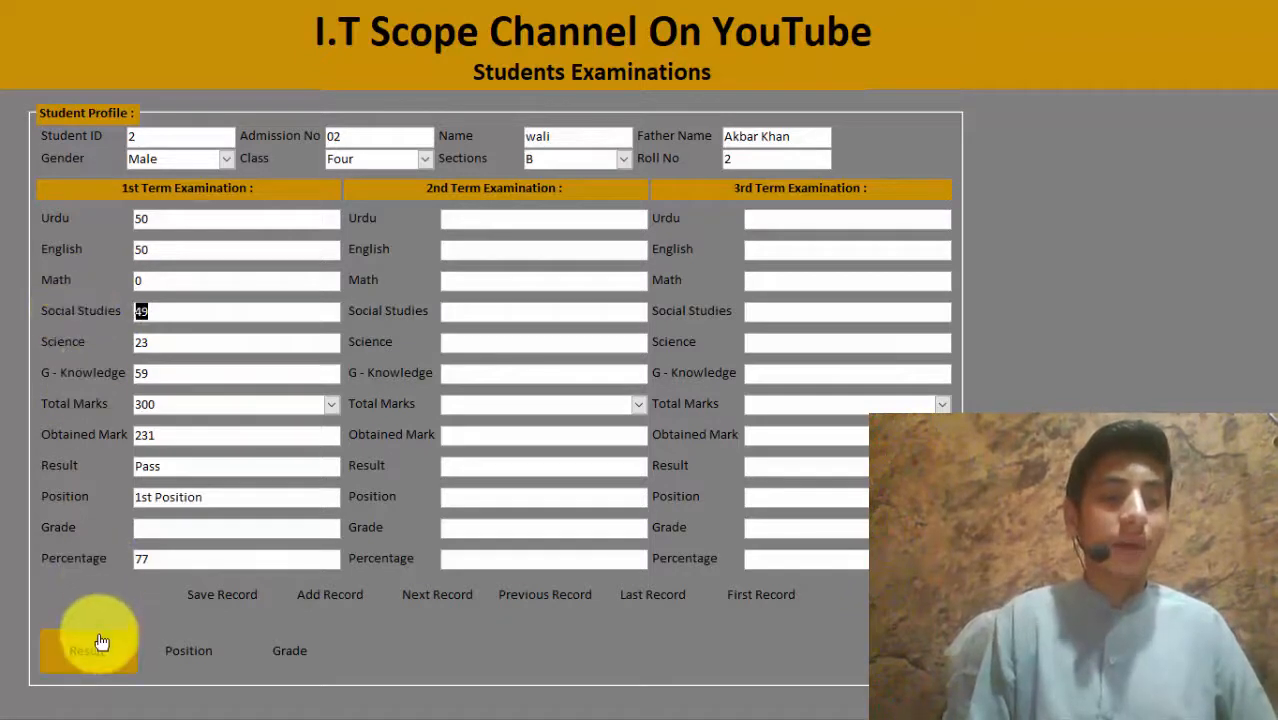
click(188, 650)
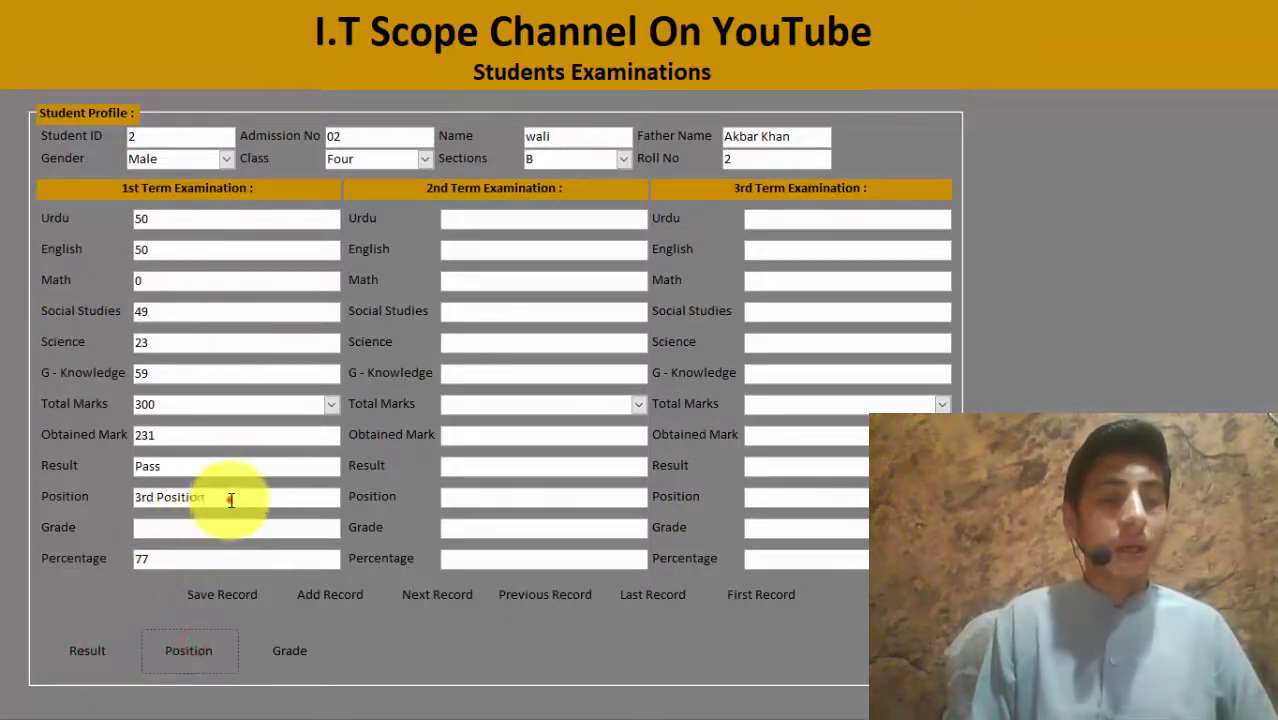
drag(229, 497, 125, 494)
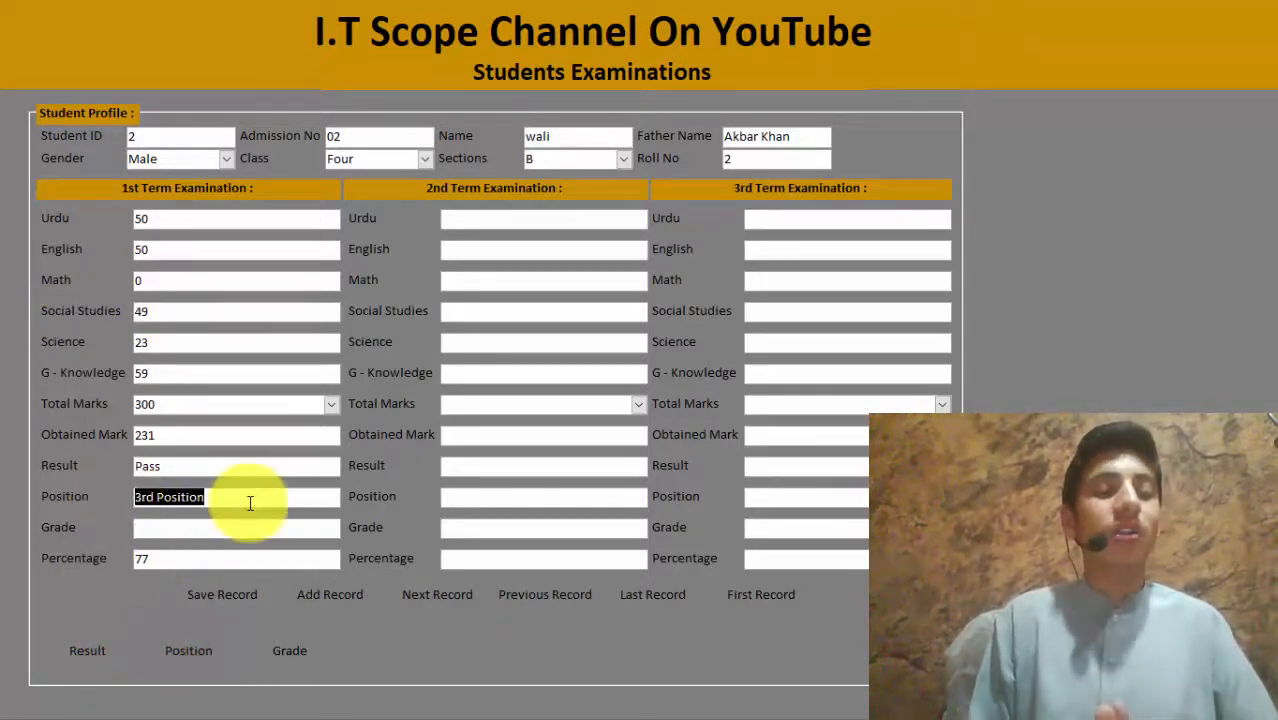
Step: Back in Design view, set the Grade button's On Click to [Event Procedure] and open Command471_Click
right_click(563, 35)
click(616, 92)
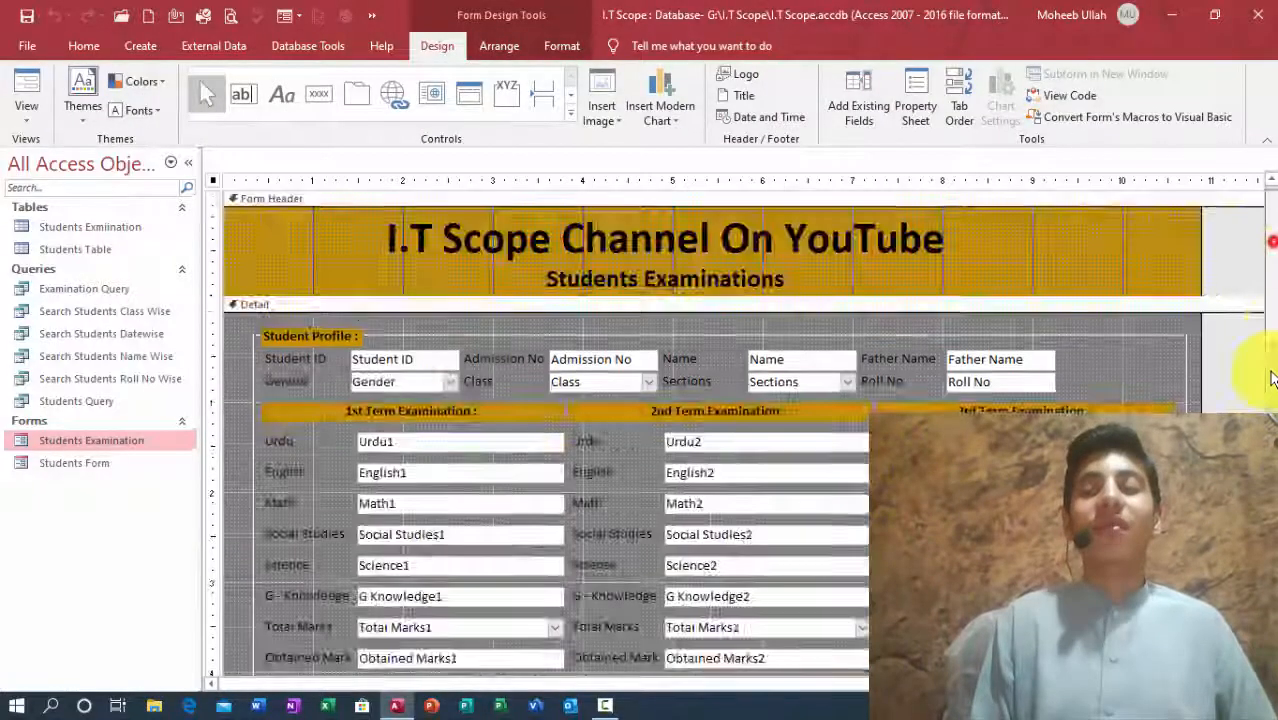
scroll(1270, 390, down, 4)
click(510, 553)
click(917, 113)
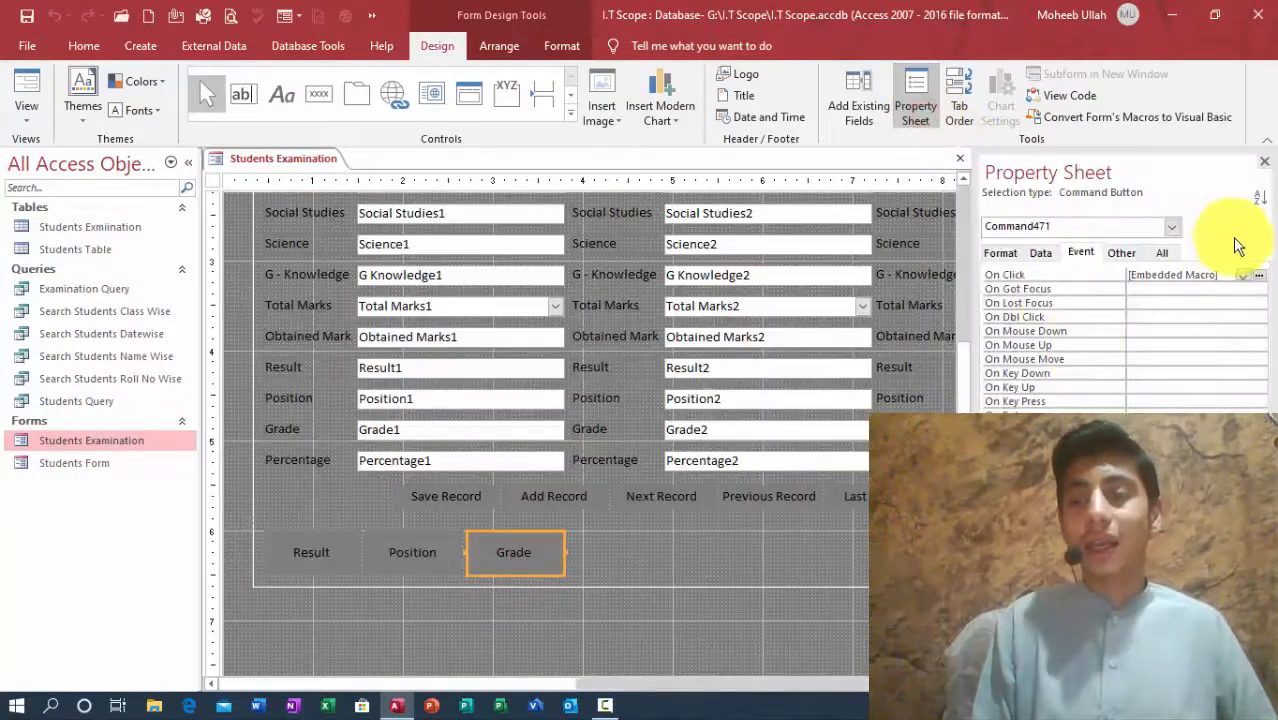
click(1242, 275)
click(1216, 287)
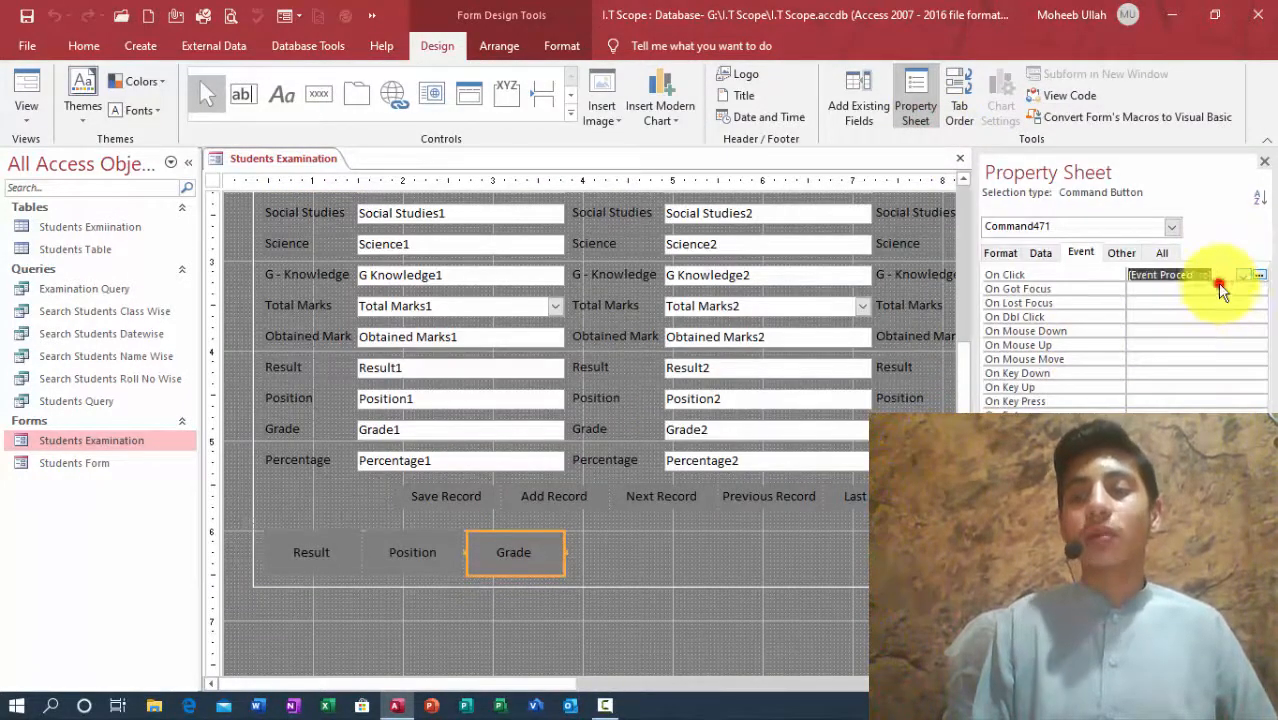
click(1258, 275)
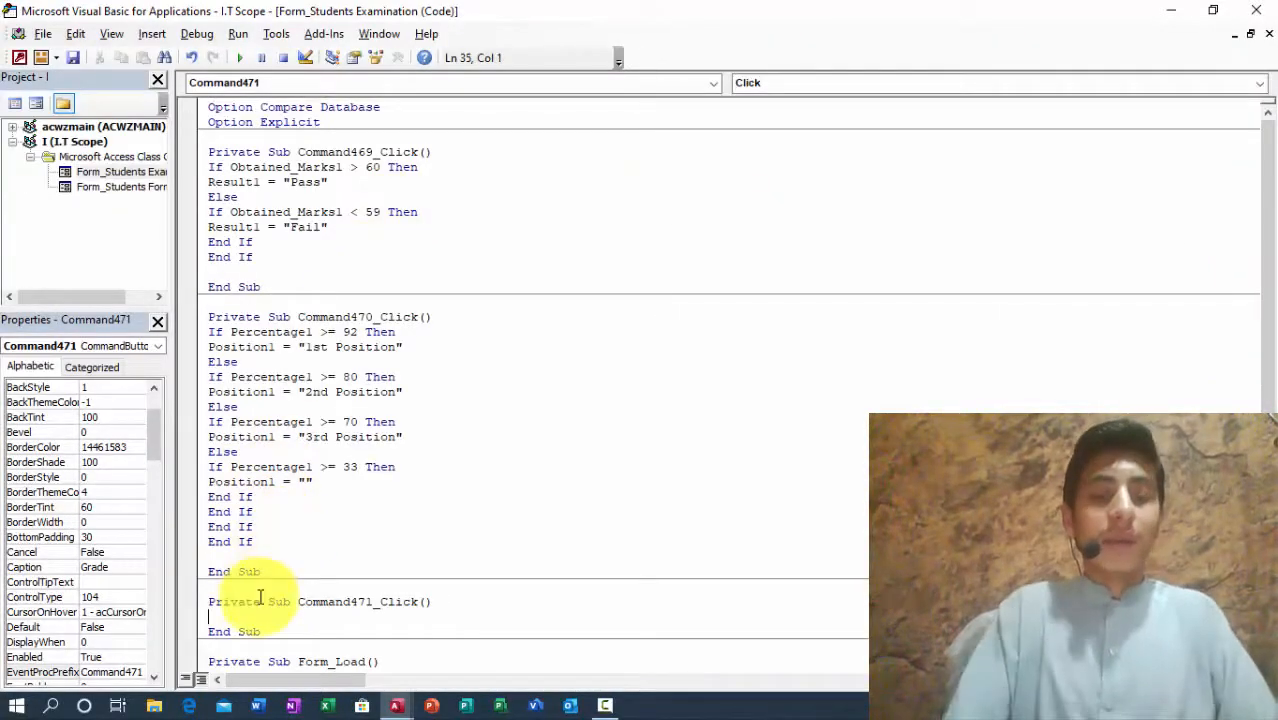
Step: Copy the Percentage1 If/Else block from Command470_Click and paste it into Command471_Click
text(if percentage1)
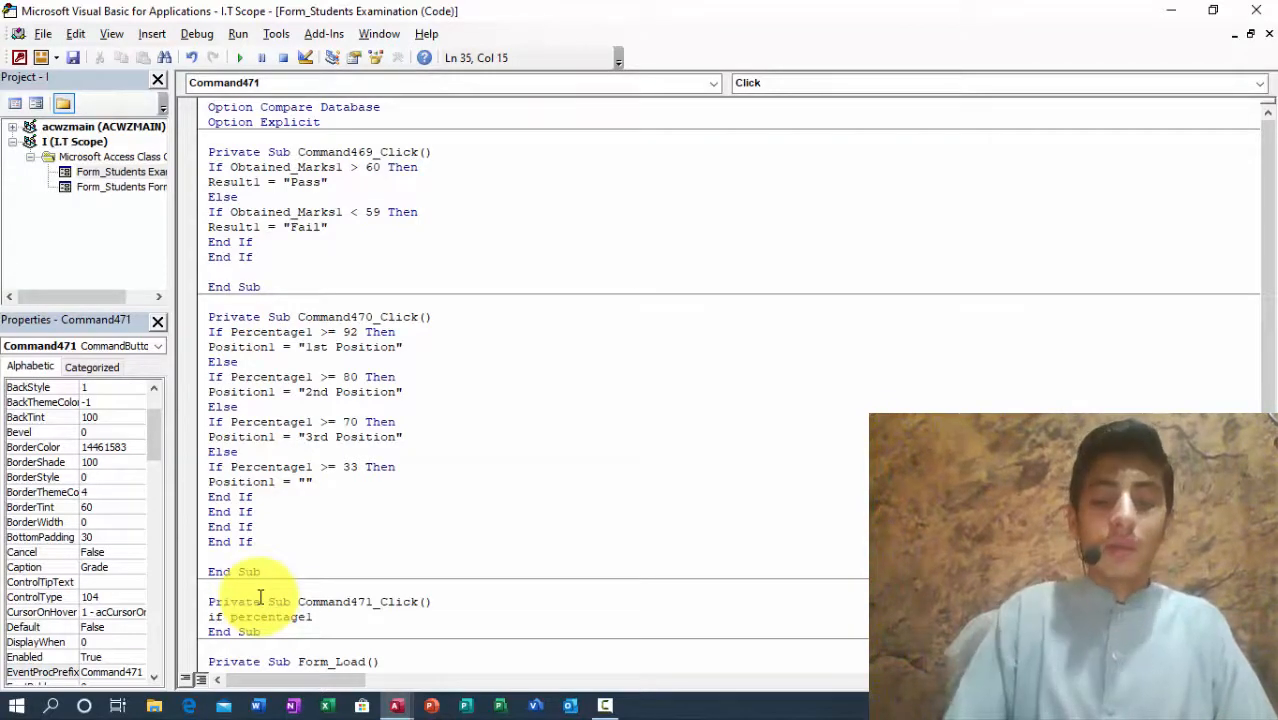
key(BackSpace)
key(BackSpace)
key(BackSpace)
key(BackSpace)
key(BackSpace)
key(BackSpace)
key(BackSpace)
key(BackSpace)
key(BackSpace)
key(BackSpace)
key(BackSpace)
key(BackSpace)
key(BackSpace)
key(BackSpace)
key(BackSpace)
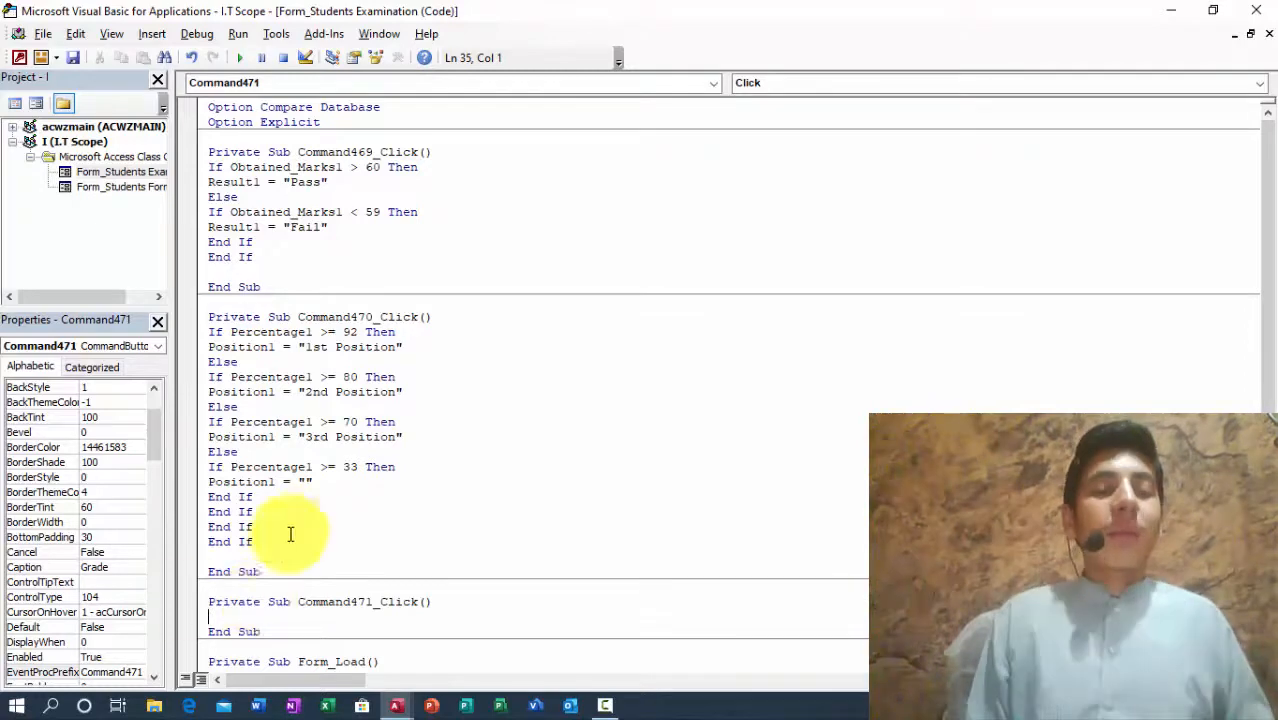
drag(253, 542, 202, 334)
key(ctrl+c)
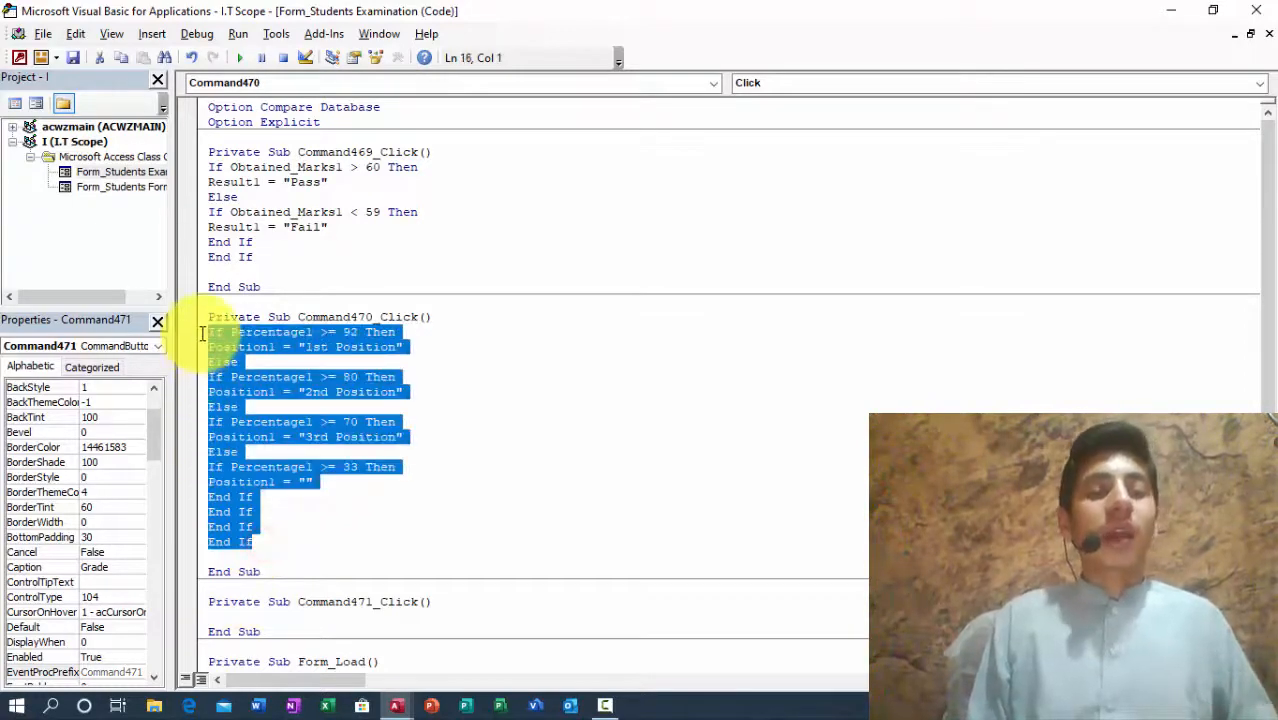
click(262, 611)
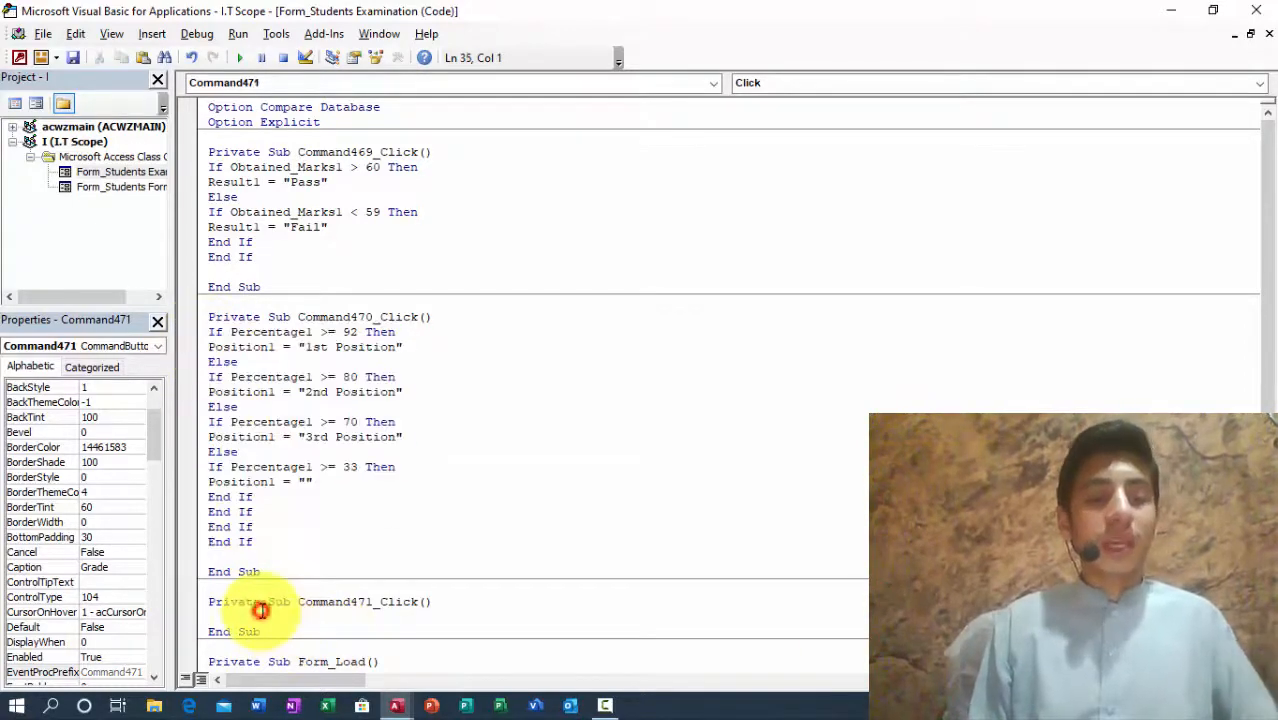
key(ctrl+v)
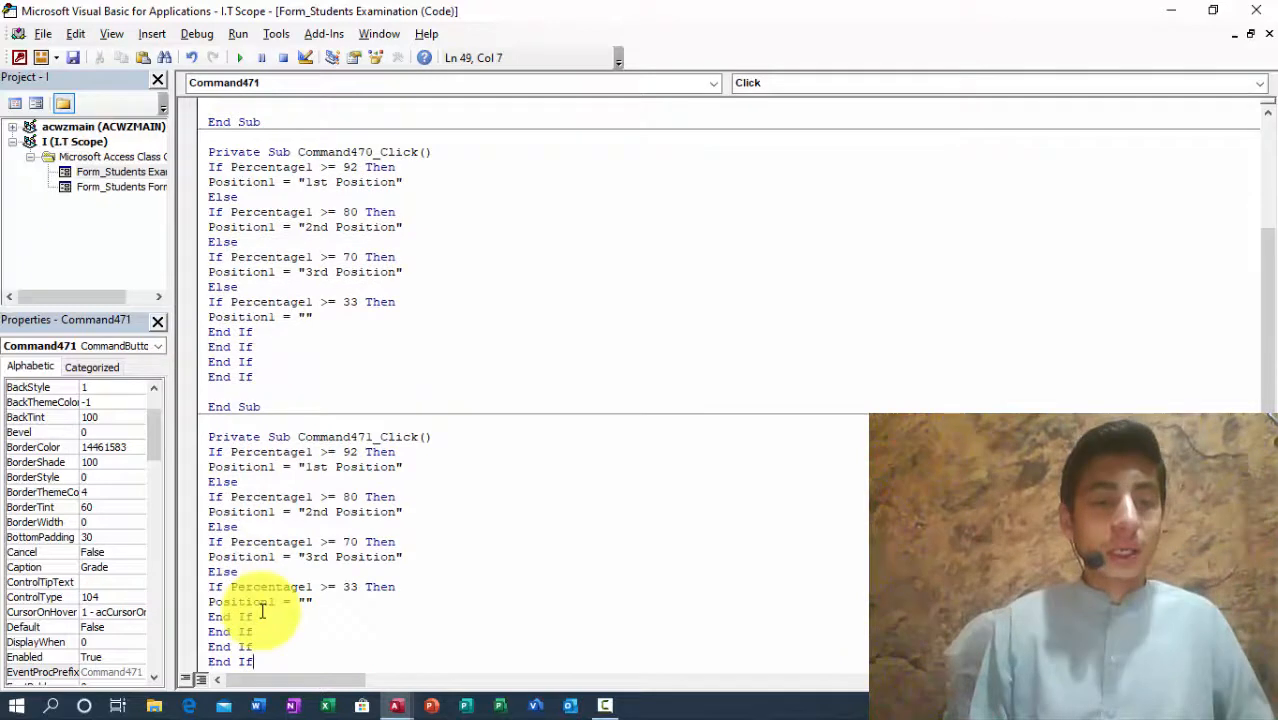
Step: Change the 92 and 80 branches to assign Grade1 "A" and "B" instead of positions
click(350, 452)
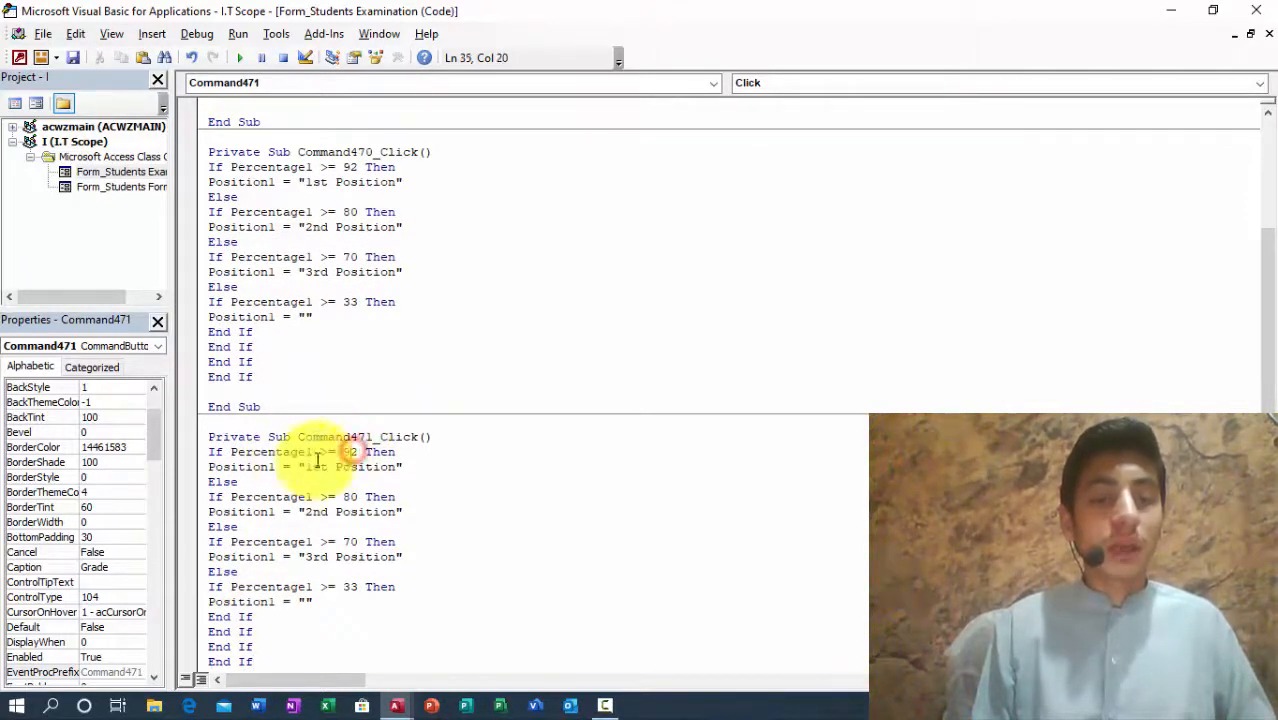
drag(304, 466, 399, 465)
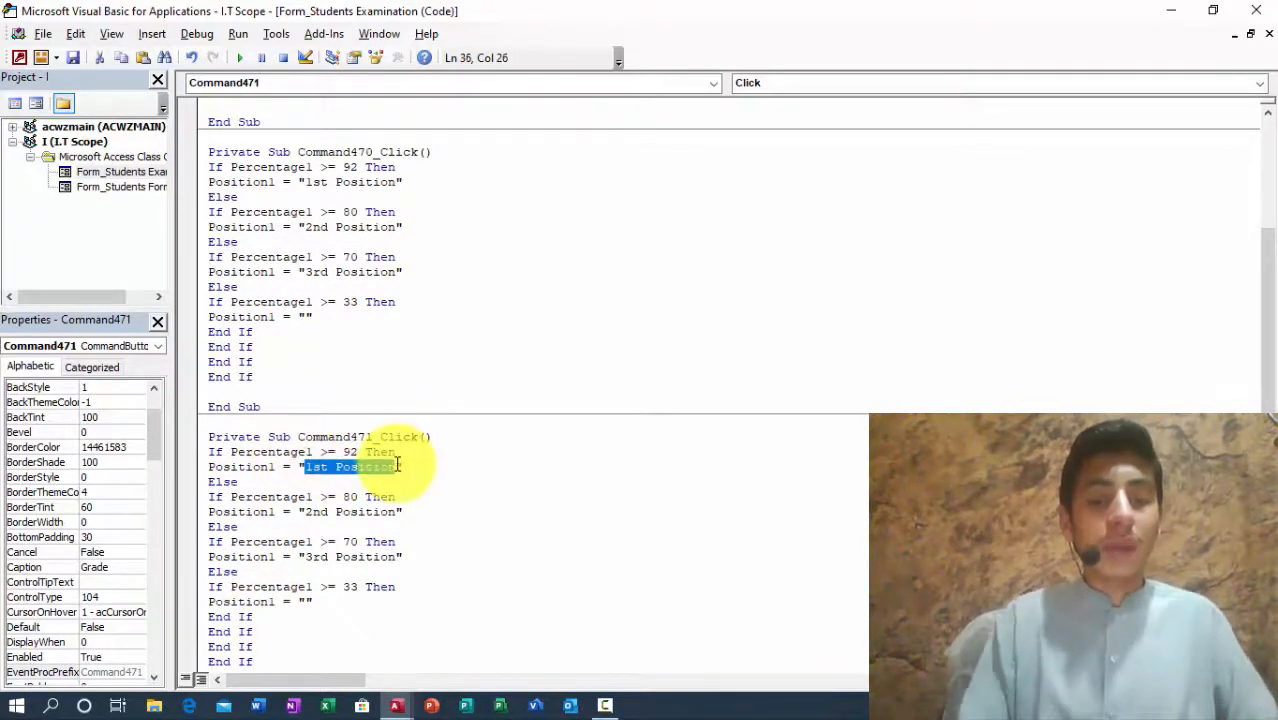
text(A)
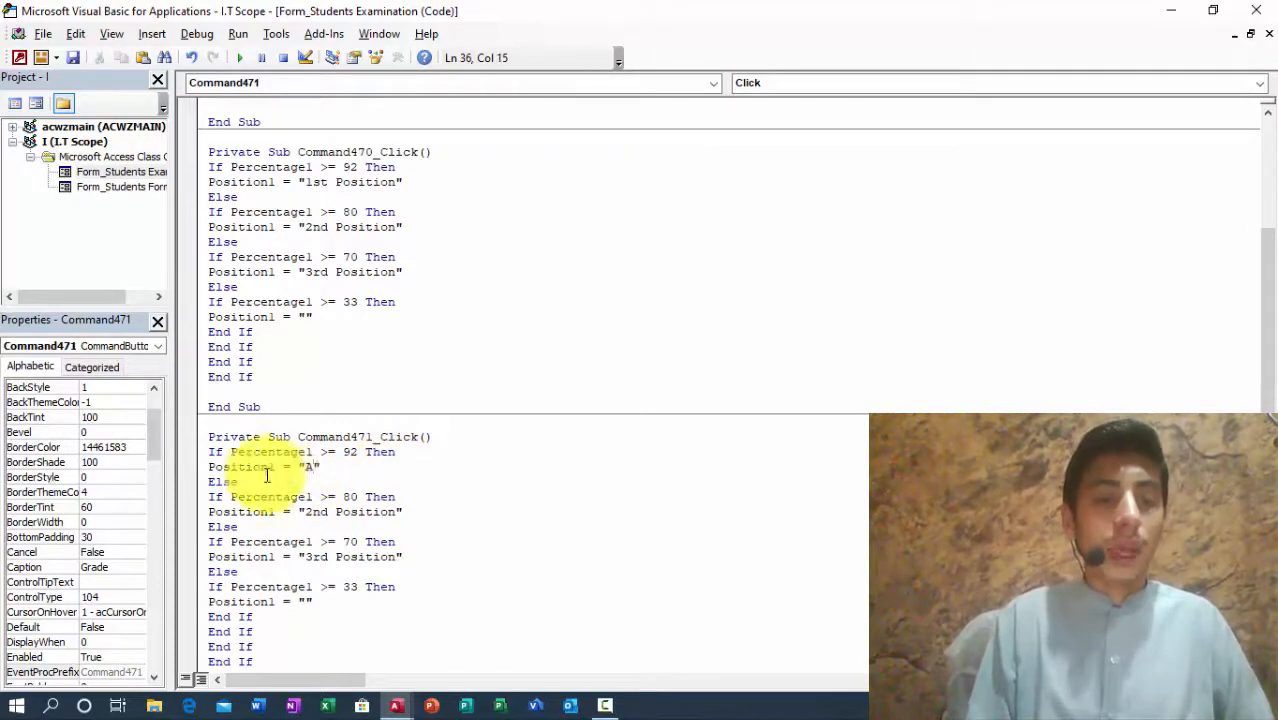
drag(269, 467, 210, 464)
text(Grade)
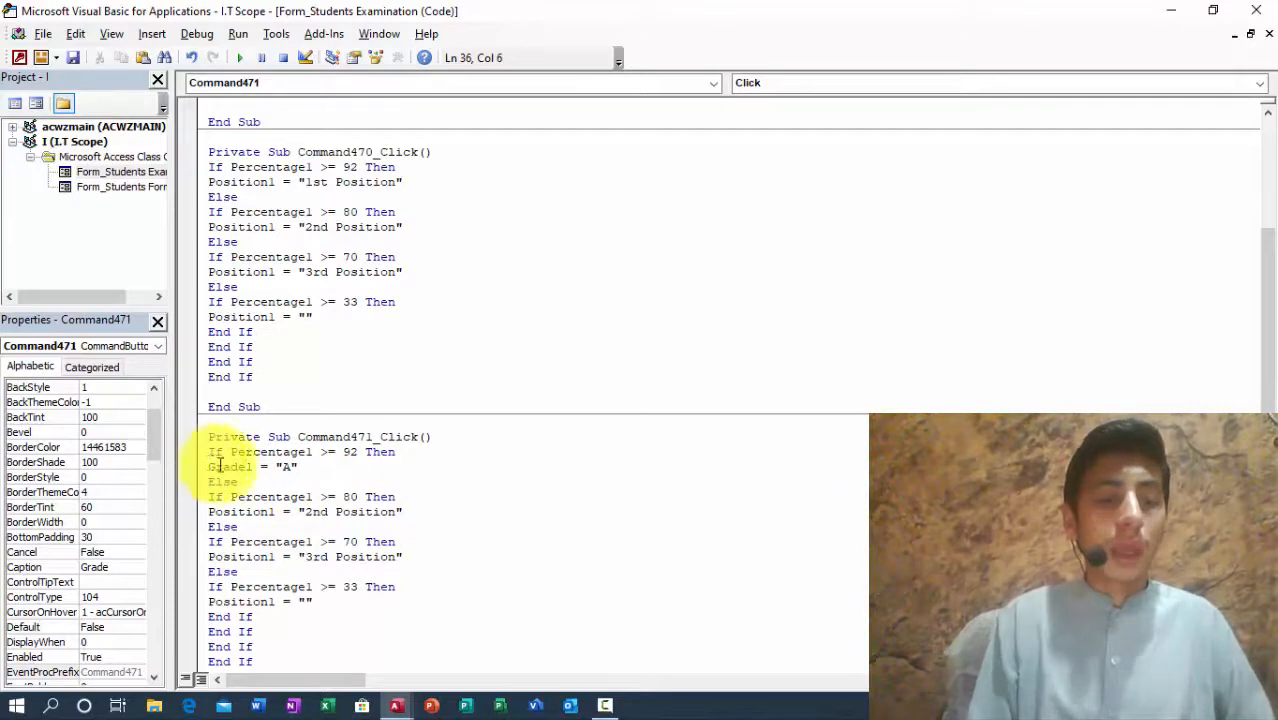
click(308, 511)
drag(308, 511, 399, 513)
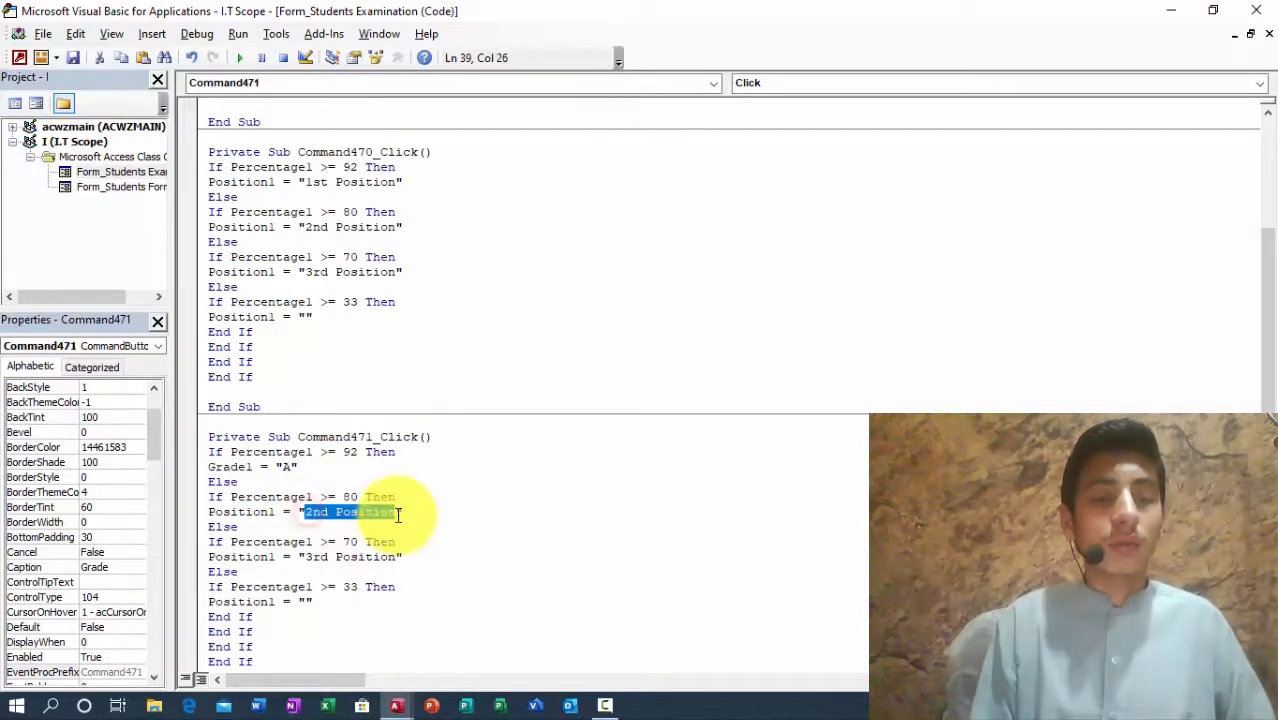
text(B)
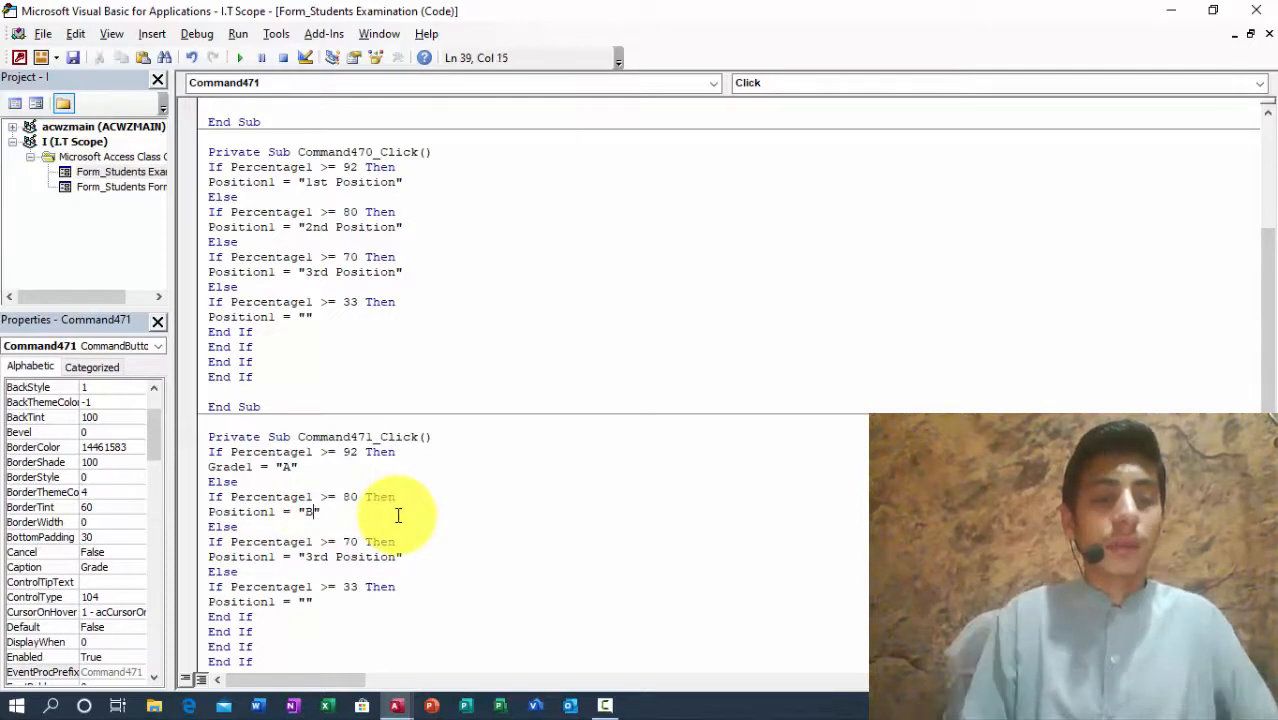
double_click(272, 512)
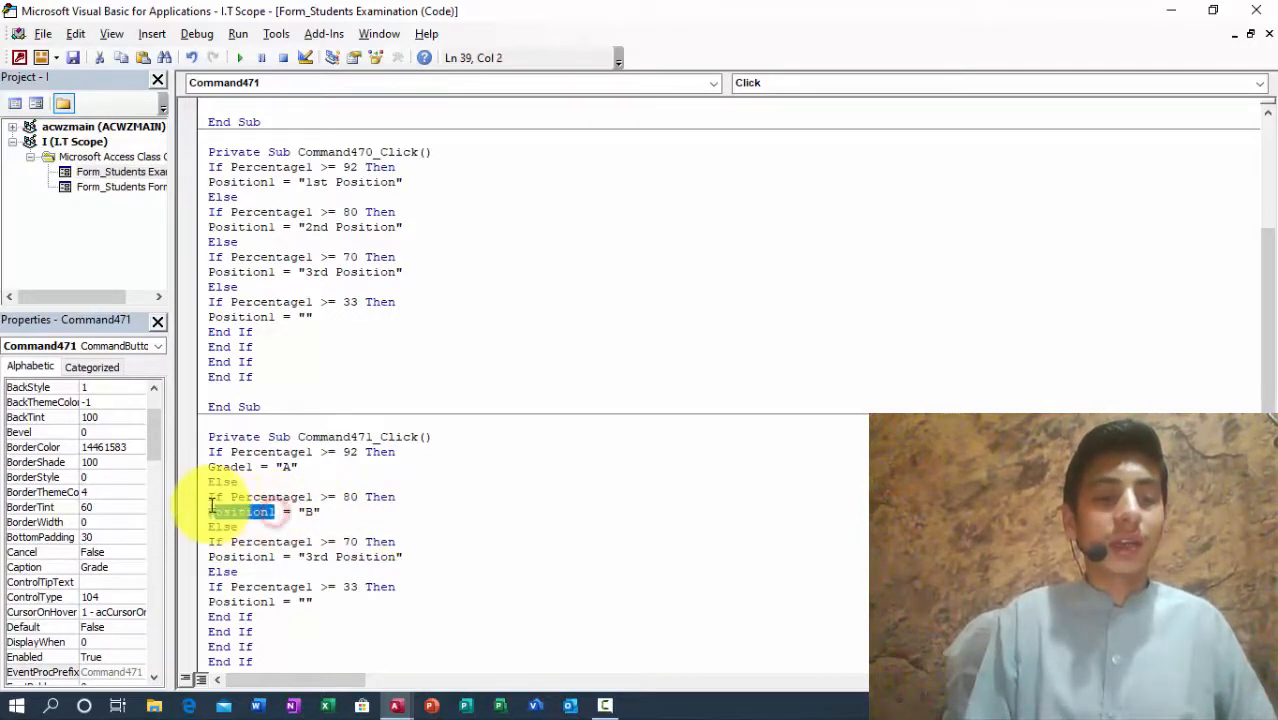
text(Grade1)
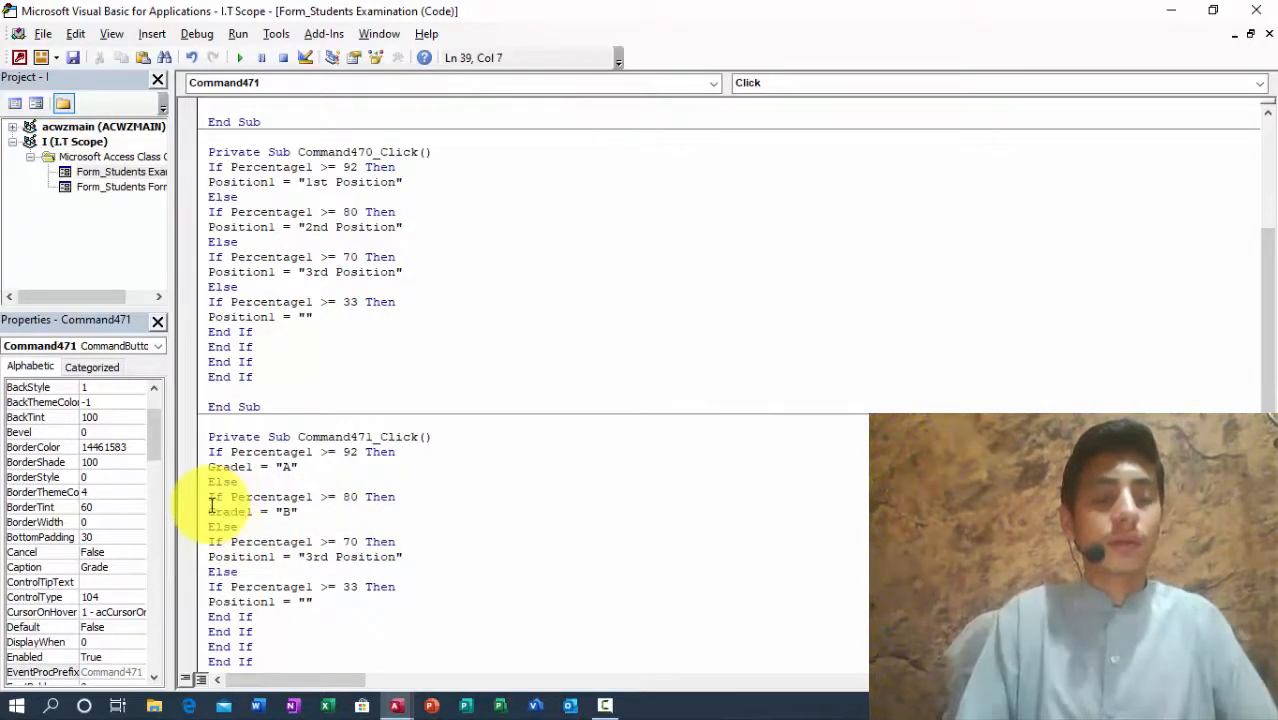
Step: Change the 70 branch to assign Grade1 "C"
click(313, 542)
drag(305, 557, 397, 562)
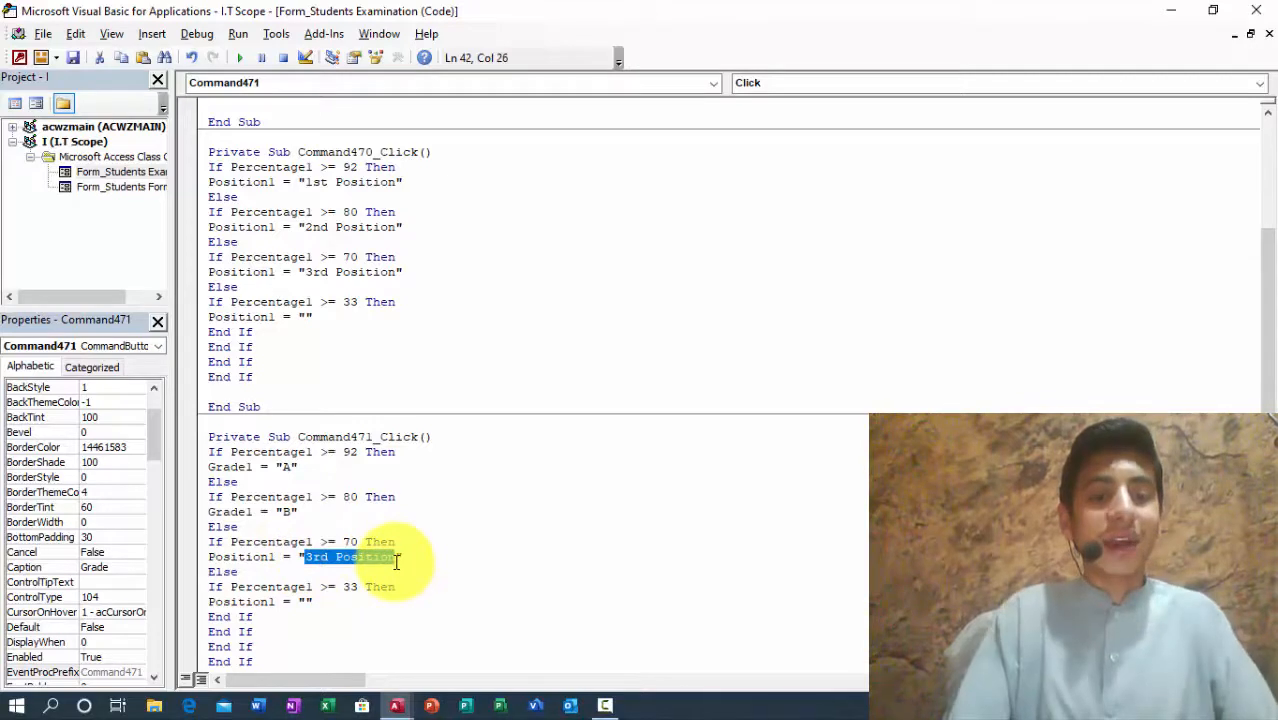
text(C)
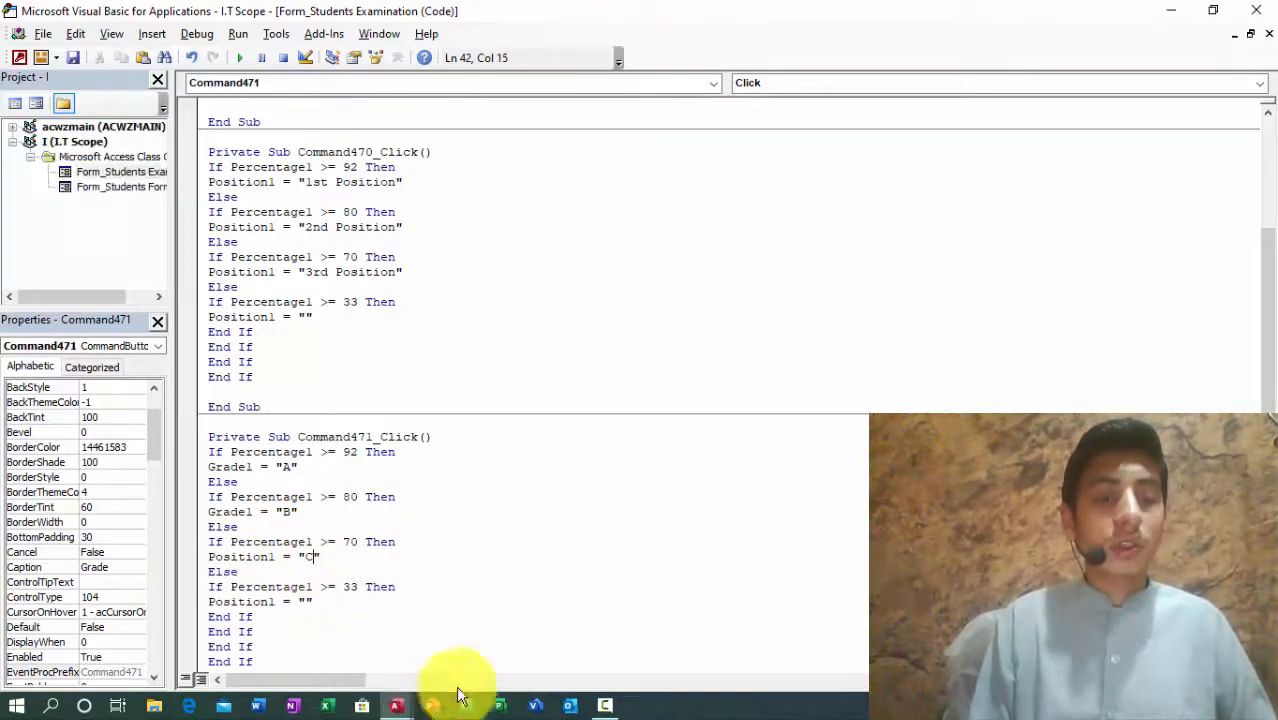
drag(275, 557, 209, 557)
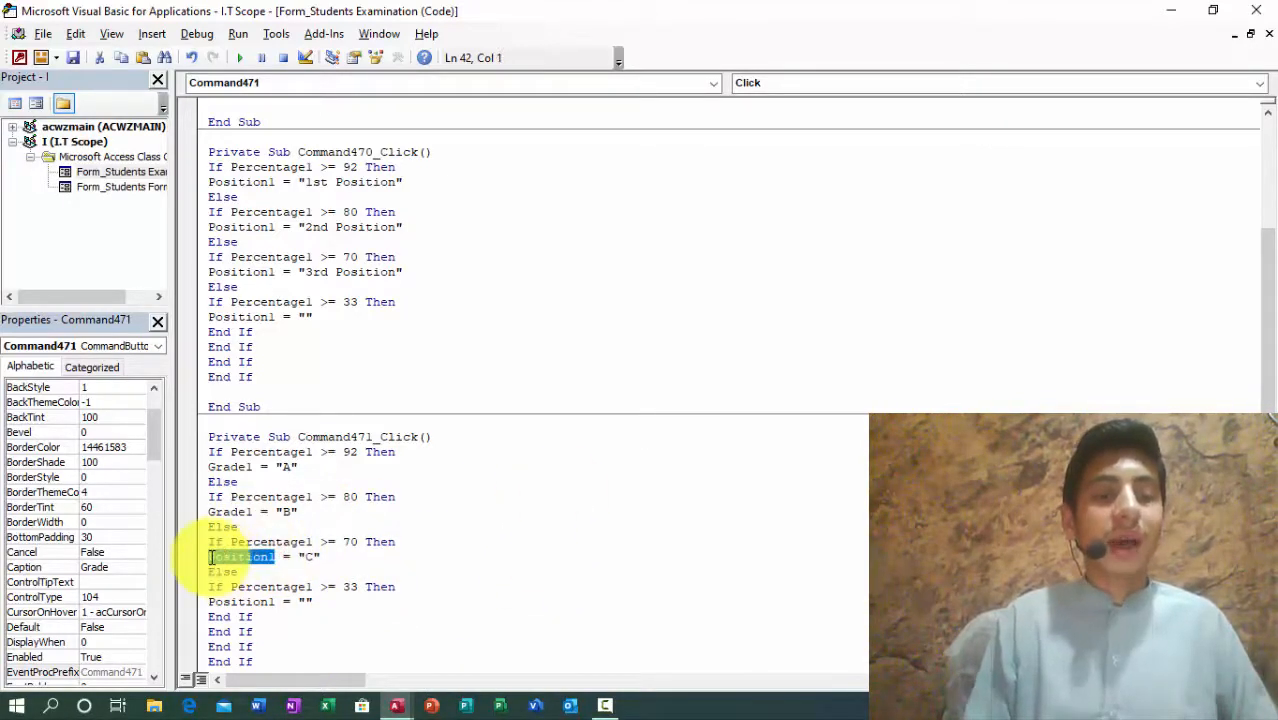
text(Grade1)
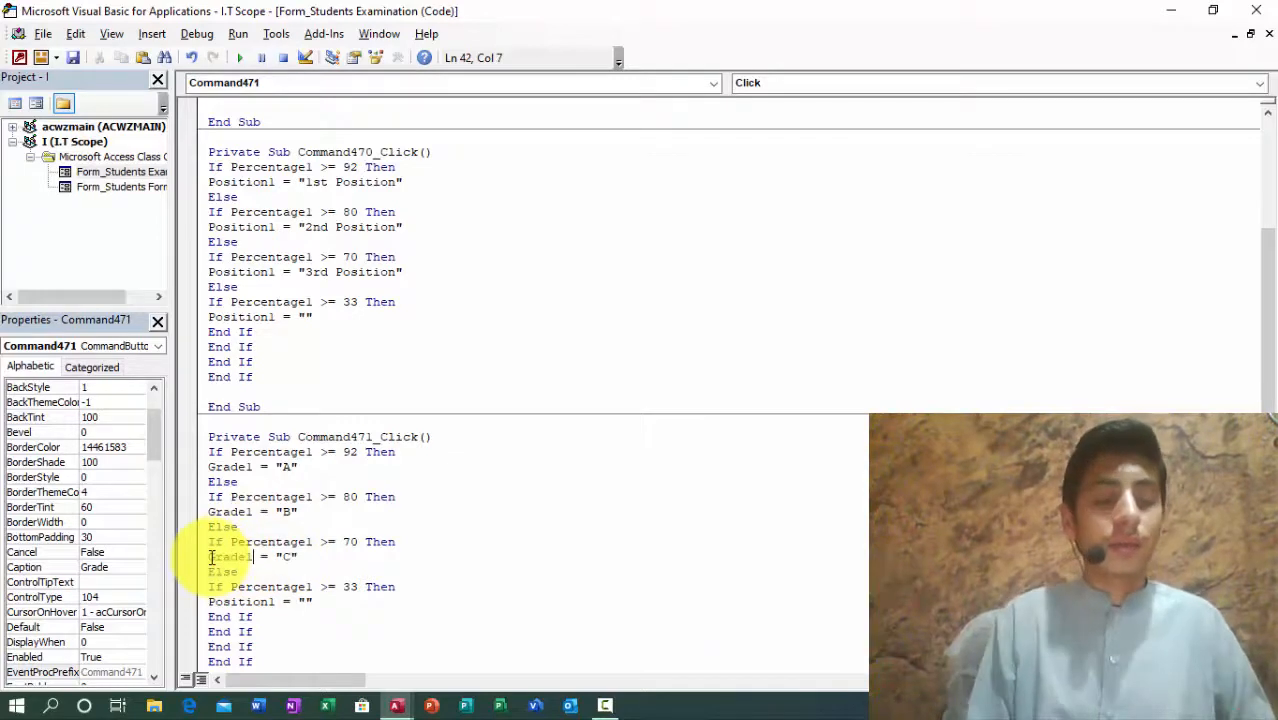
click(349, 588)
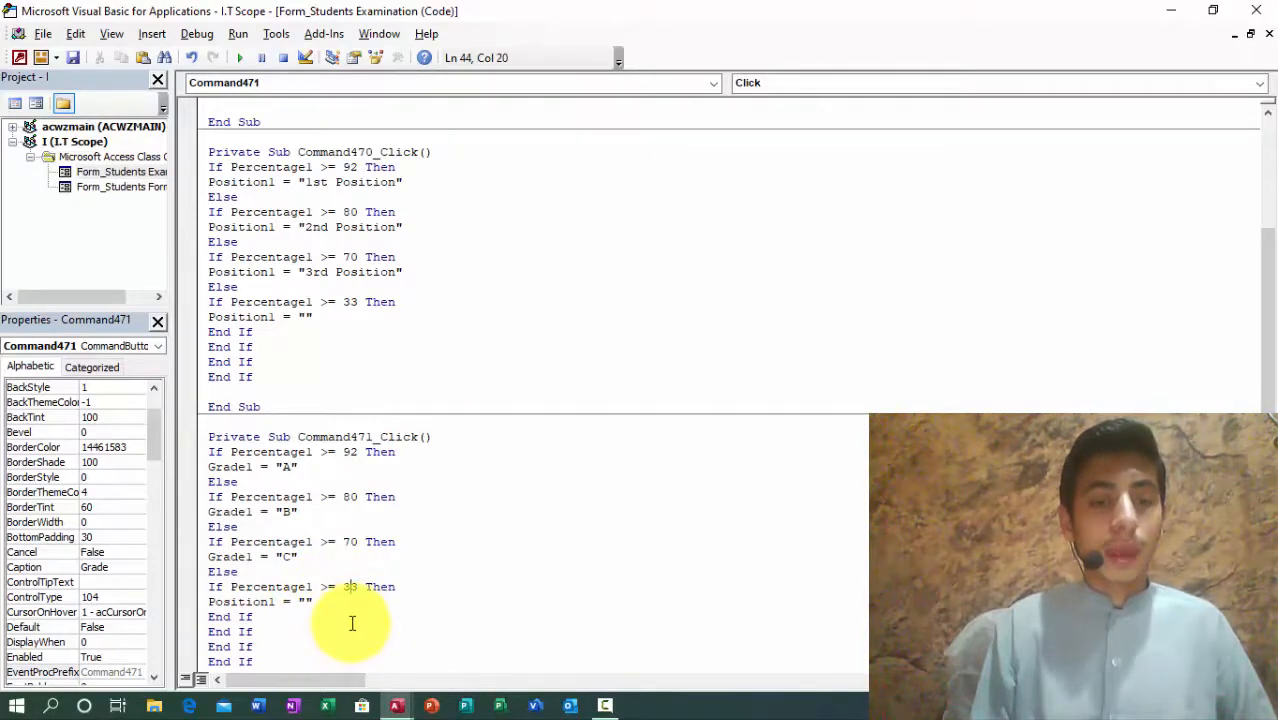
Step: Add Else after the 33 branch, paste the copied If lines, and assign Grade1 "D"
click(303, 601)
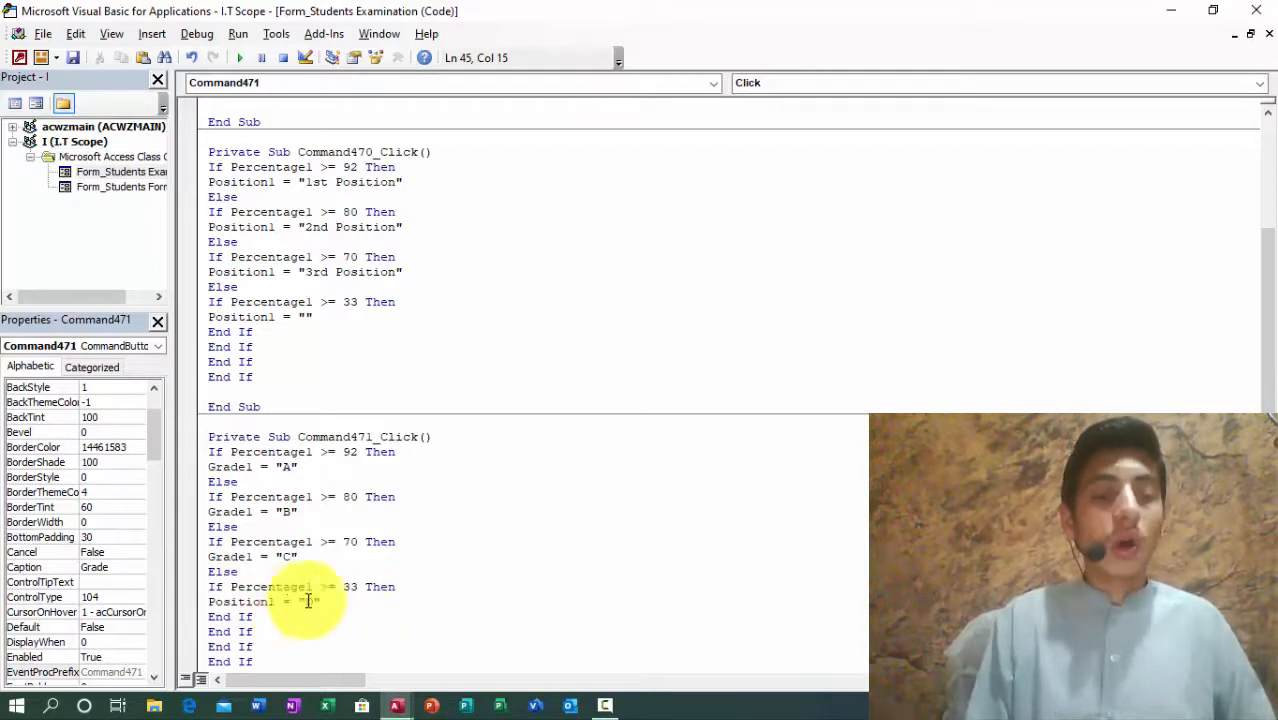
drag(351, 600, 207, 590)
key(ctrl+c)
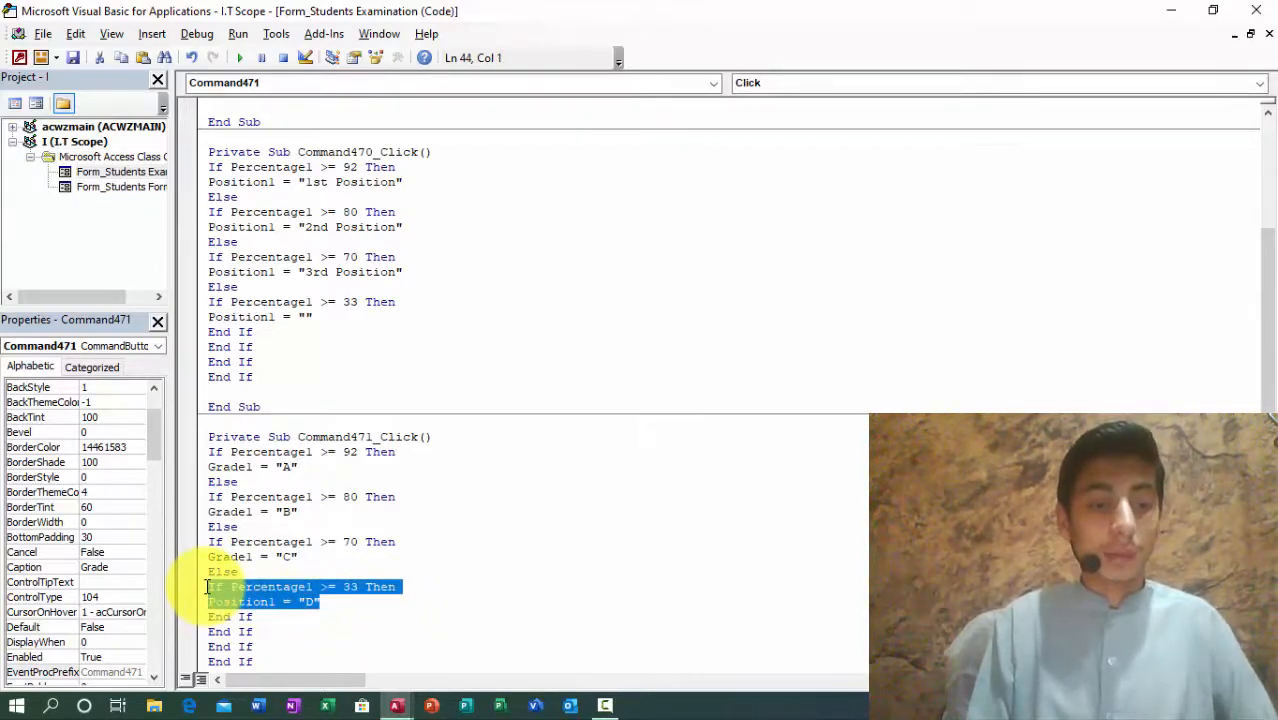
click(345, 602)
key(Return)
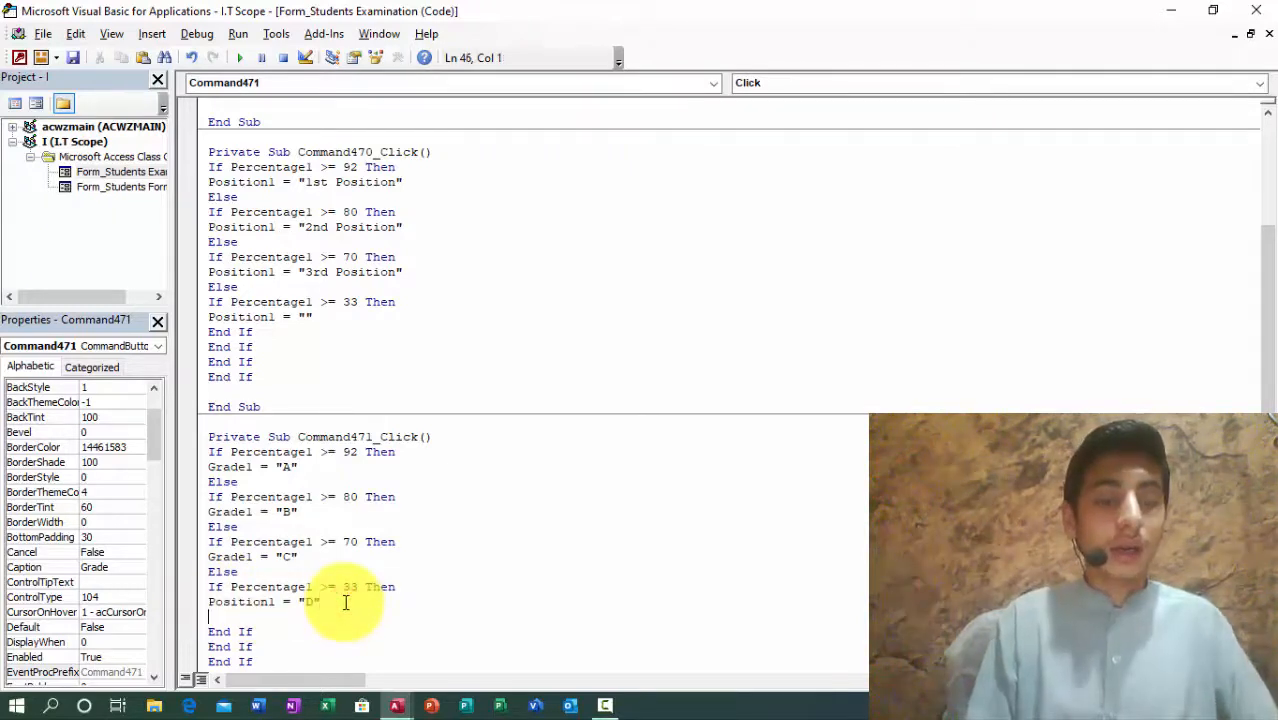
text(Else)
key(Return)
key(ctrl+v)
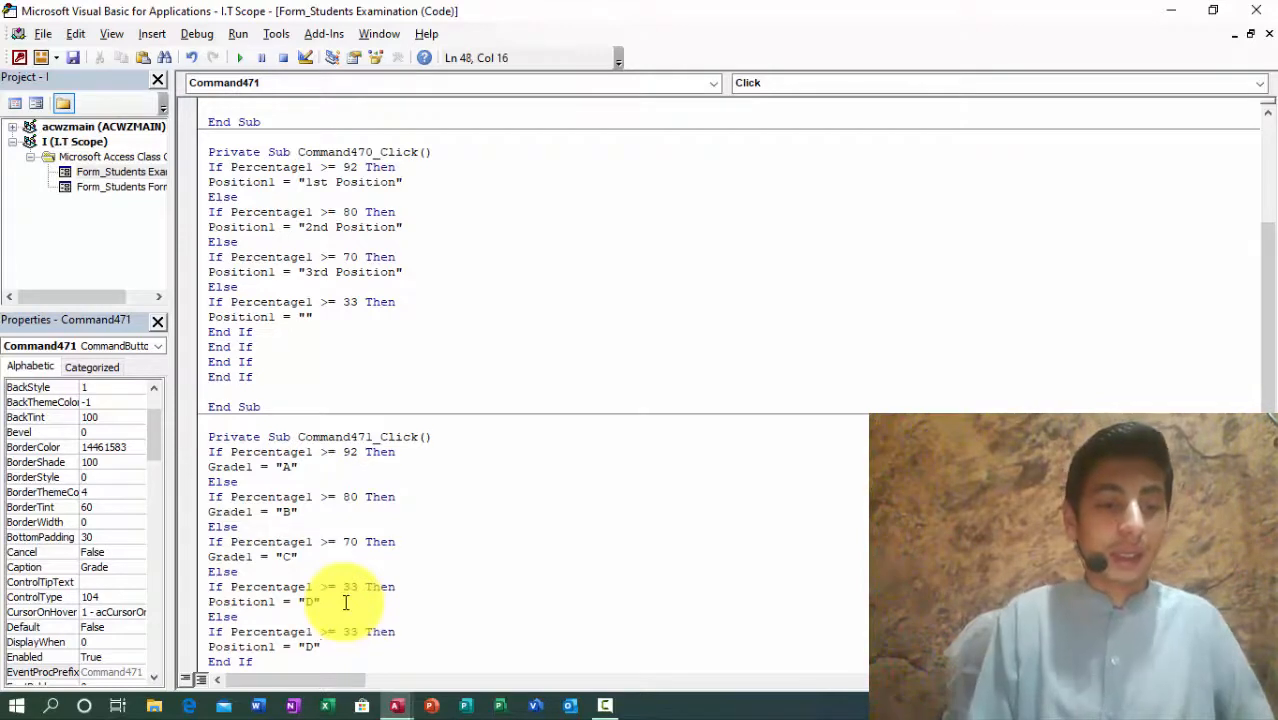
drag(208, 602, 274, 602)
text(Grade1)
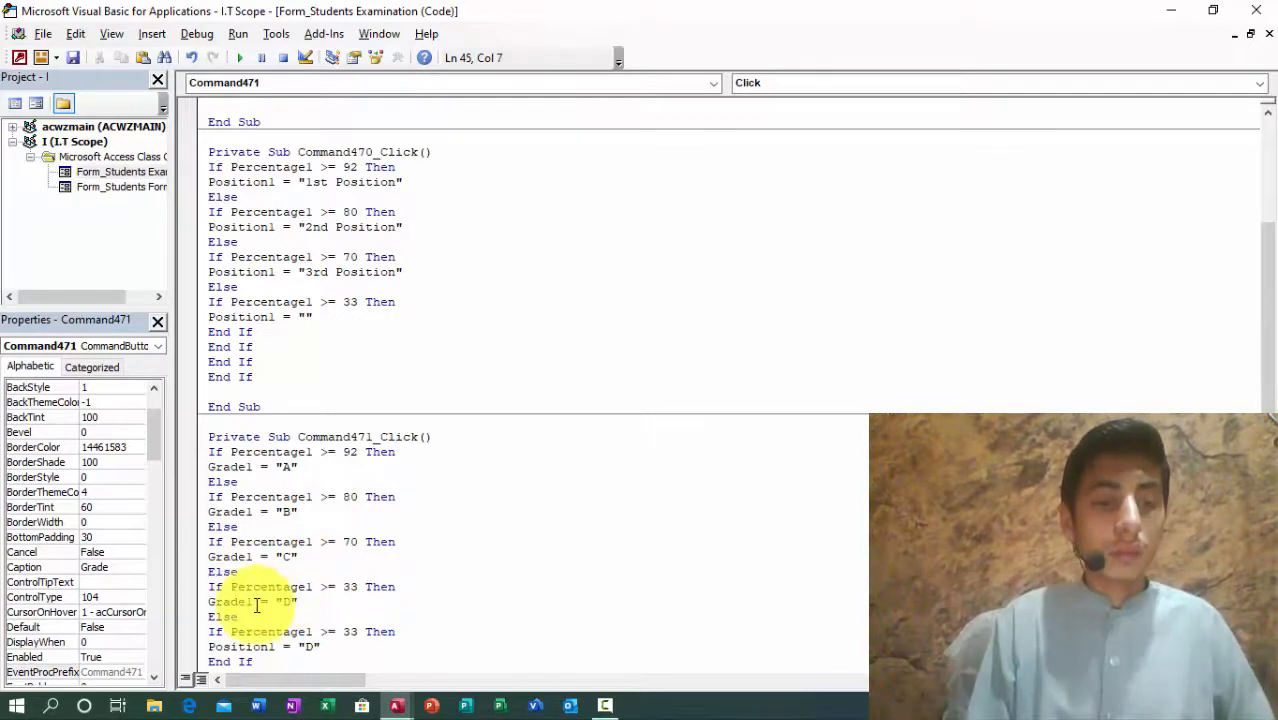
Step: Turn the pasted copy into If Percentage1 <= 33 Then Grade1 = "E"
click(336, 632)
key(BackSpace)
key(Delete)
text(=)
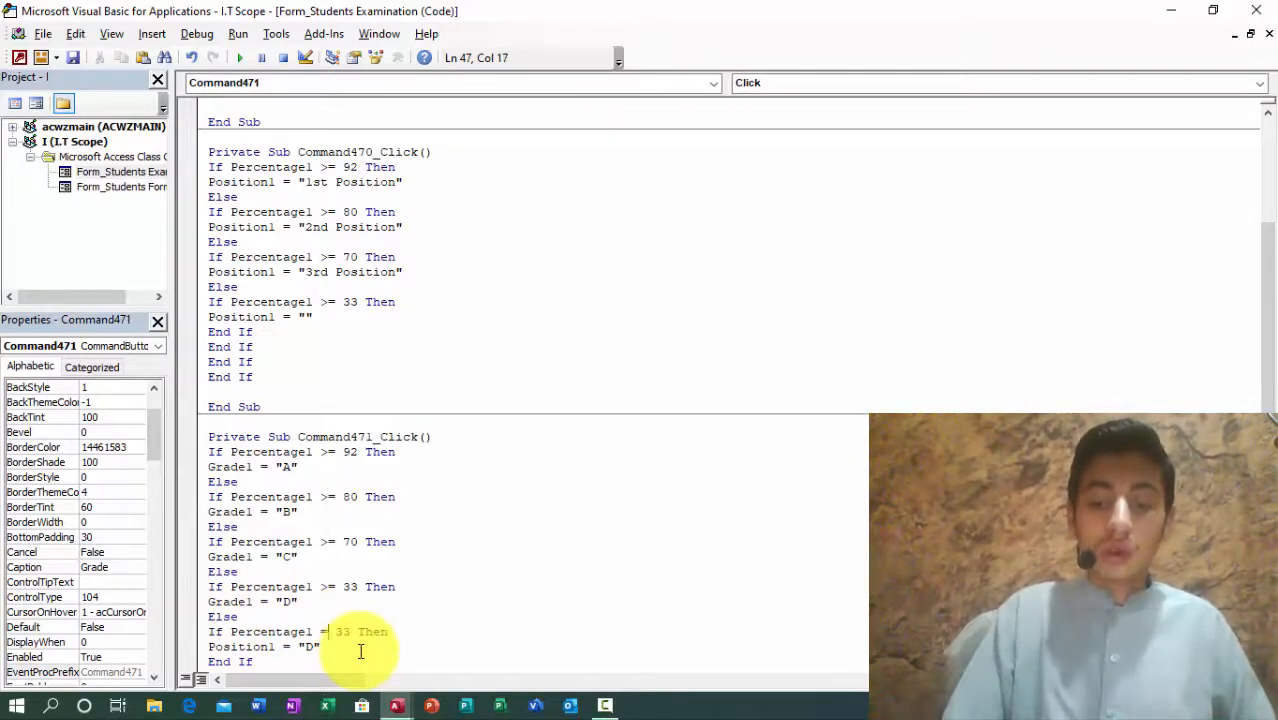
text(<)
click(268, 647)
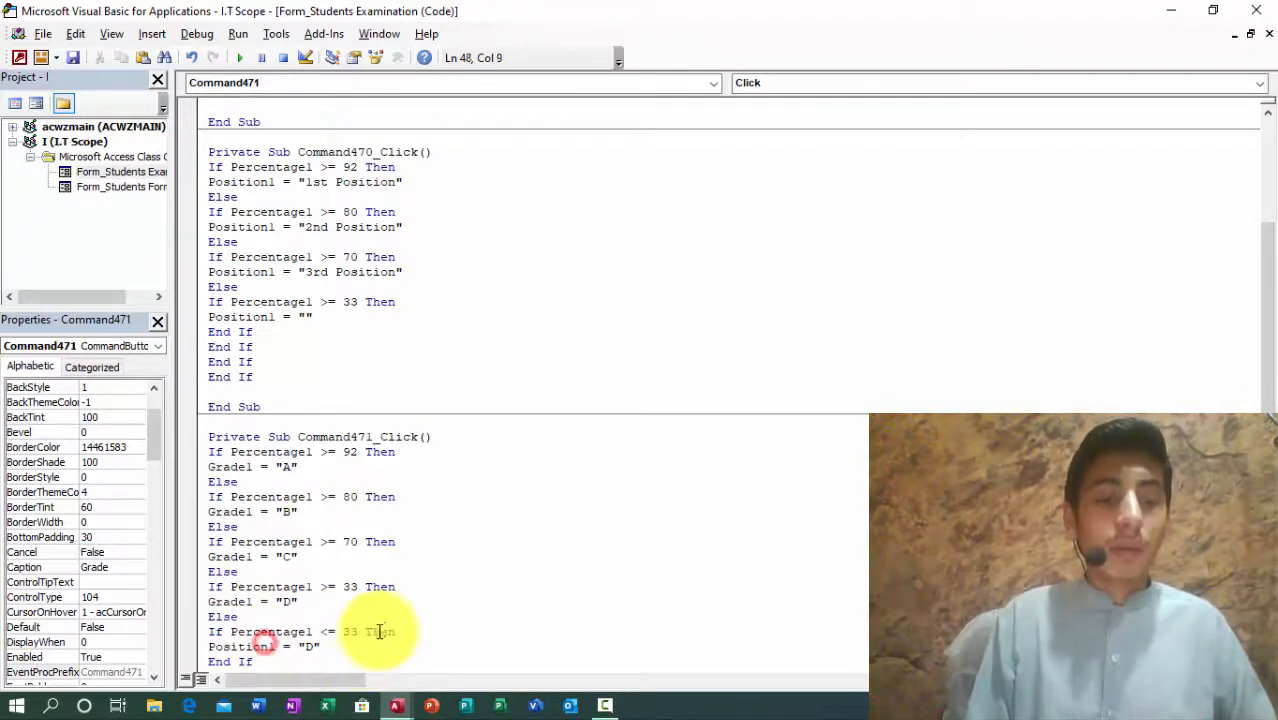
click(378, 632)
click(306, 647)
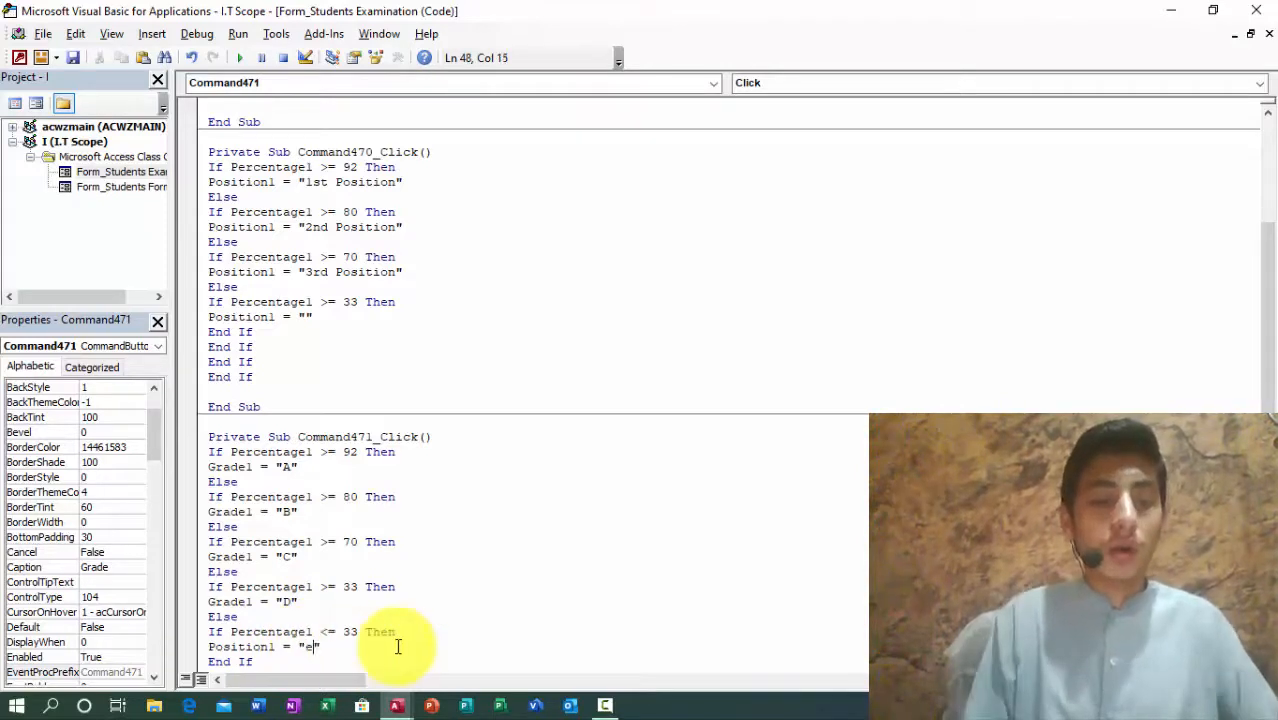
key(BackSpace)
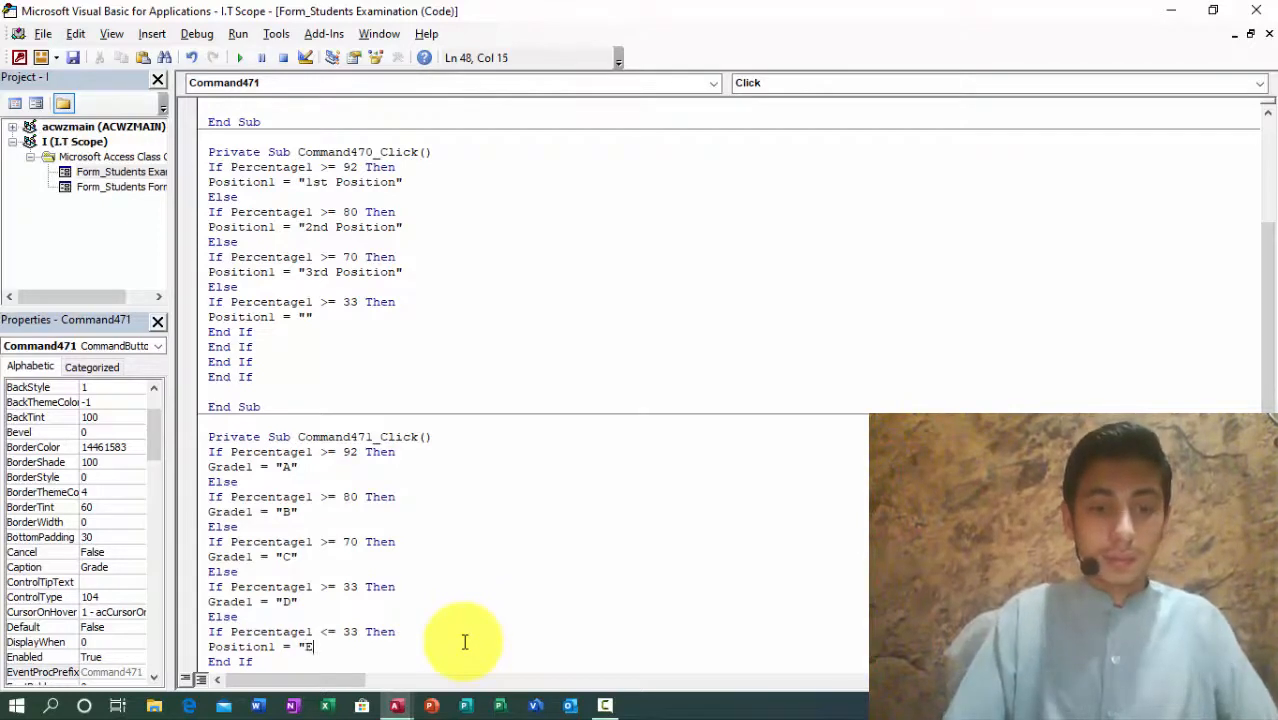
click(273, 648)
drag(273, 648, 211, 647)
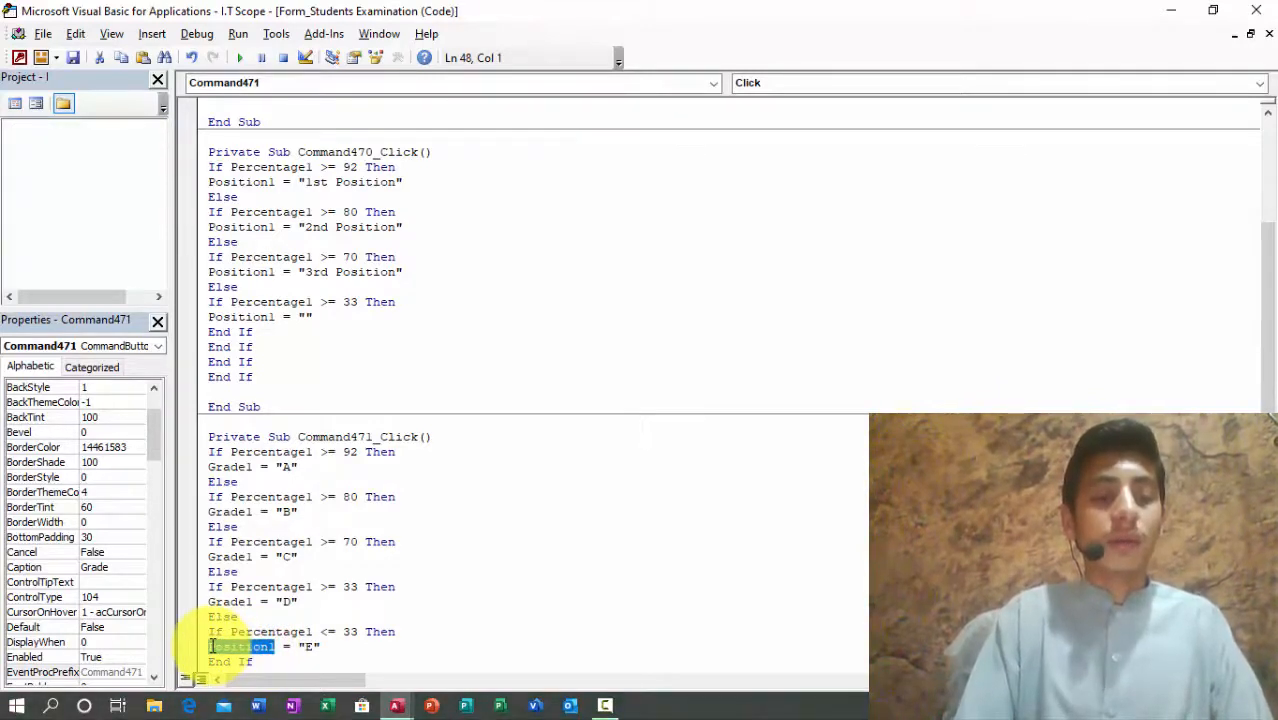
text(Grade1)
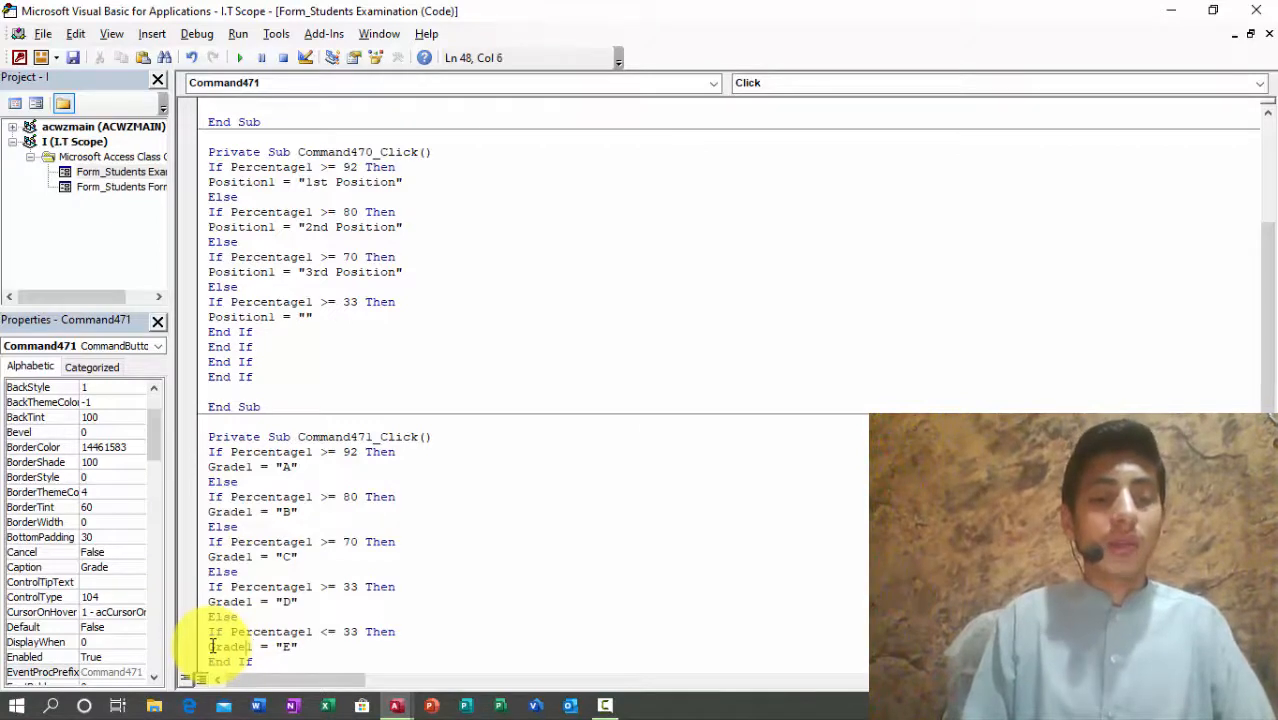
Step: Add an extra End If line at the end of the procedure
key(Down)
key(Down)
key(Down)
key(Down)
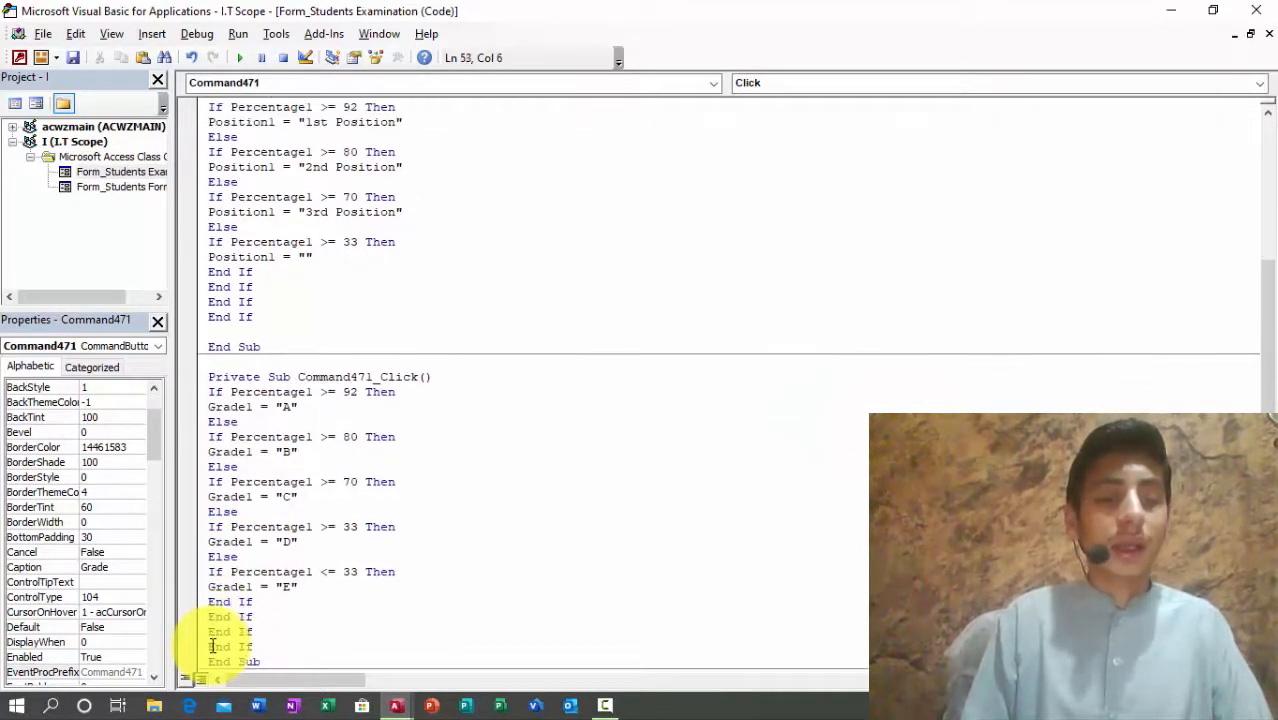
key(Return)
text(End If)
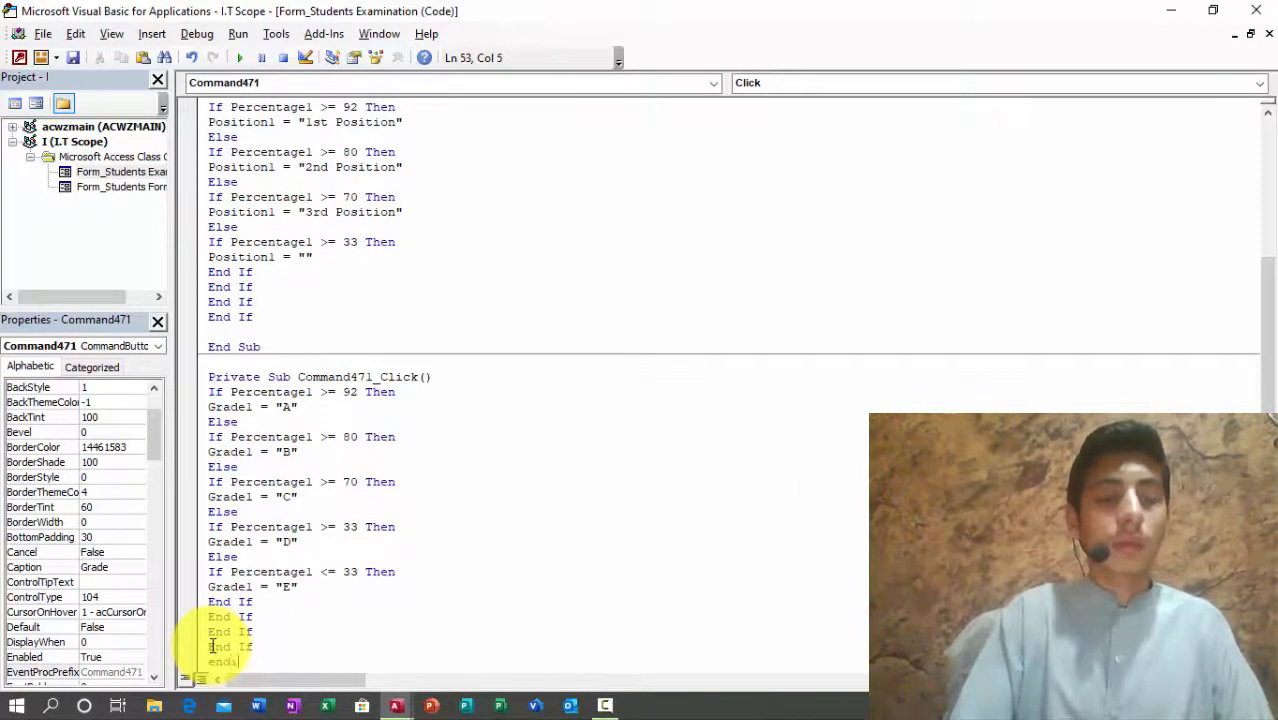
key(Return)
Step: Close the VBA editor and design view, then open the form for class Four
click(1256, 10)
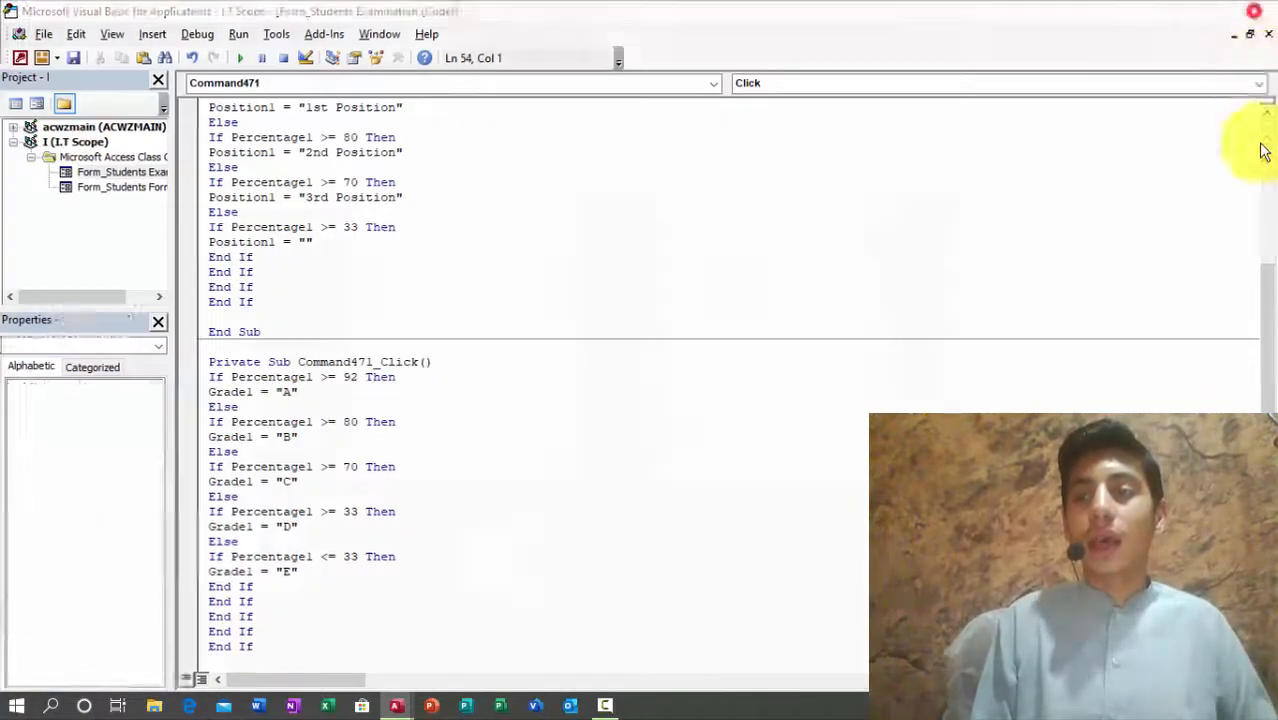
click(1266, 160)
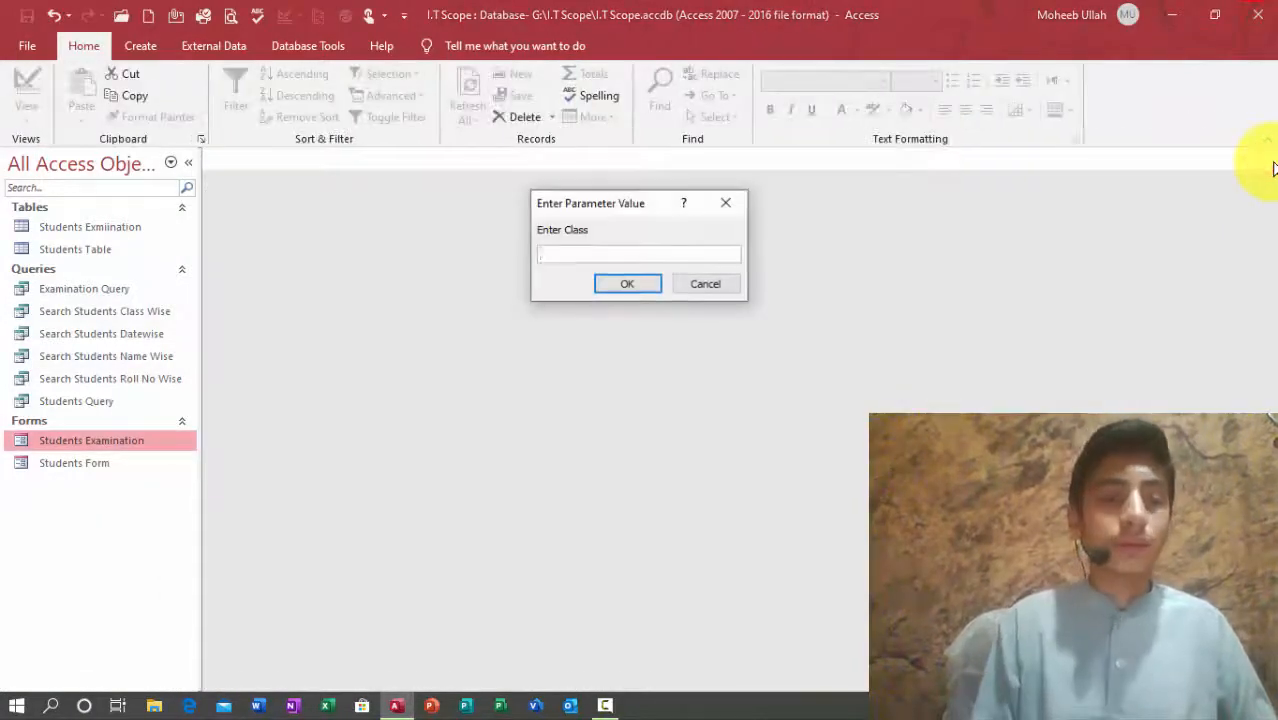
text(Four)
key(Return)
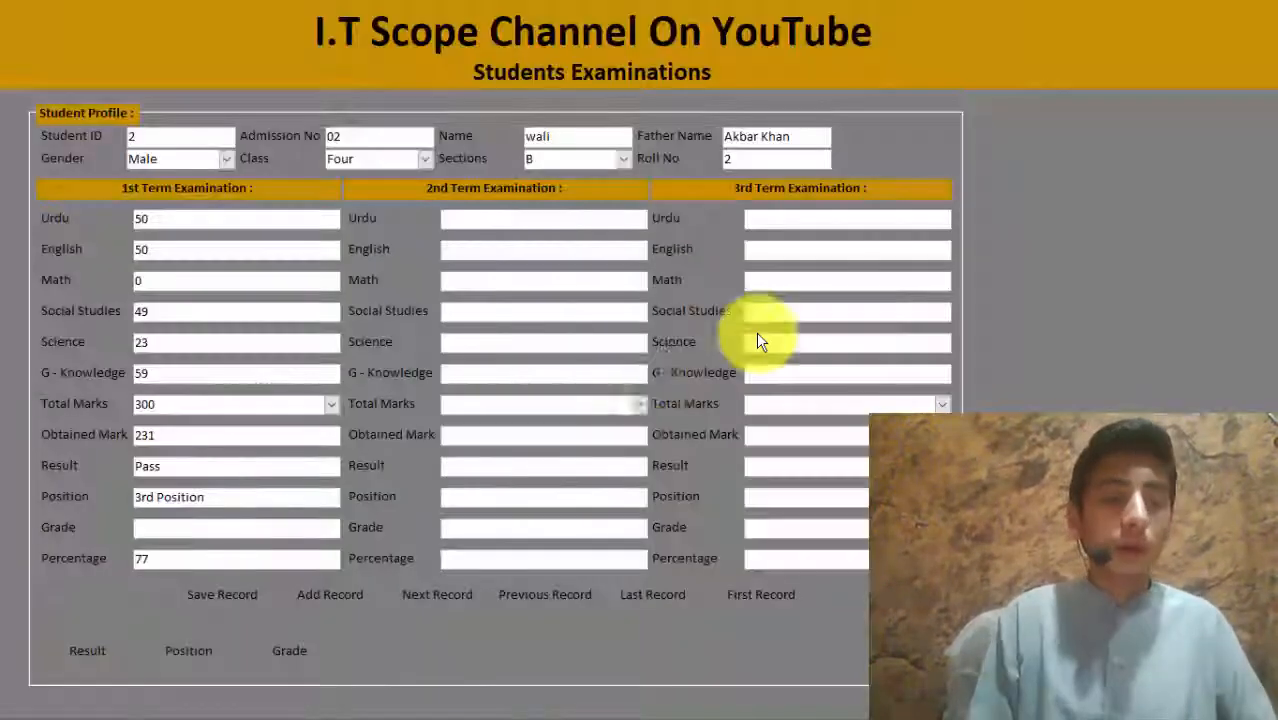
Step: Change the Math mark to 89 and Social Studies to 20
click(310, 649)
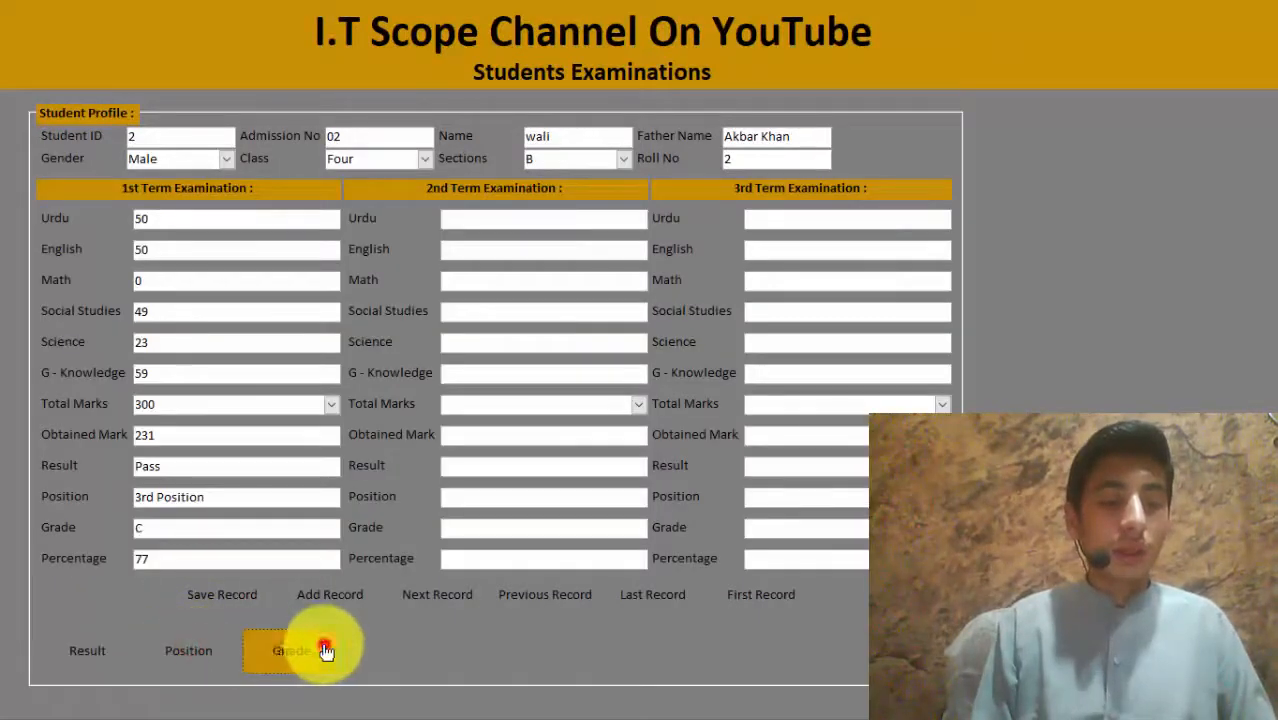
drag(174, 526, 99, 513)
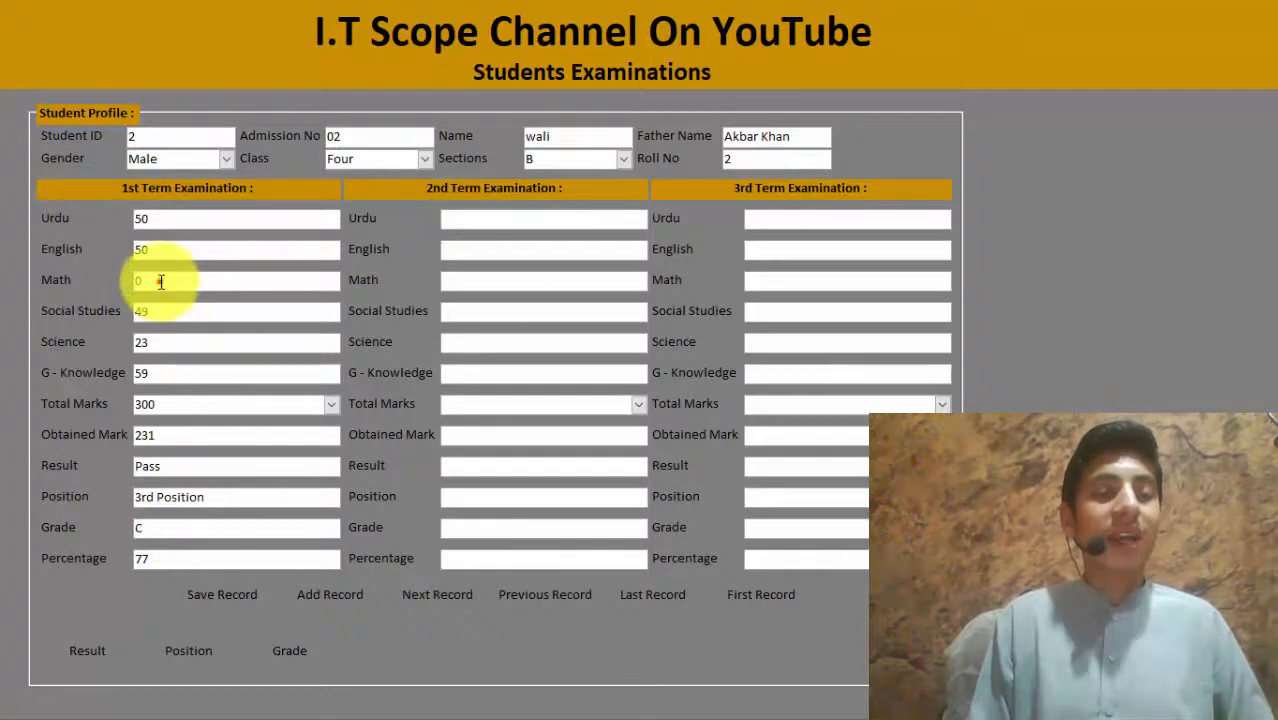
drag(165, 279, 110, 274)
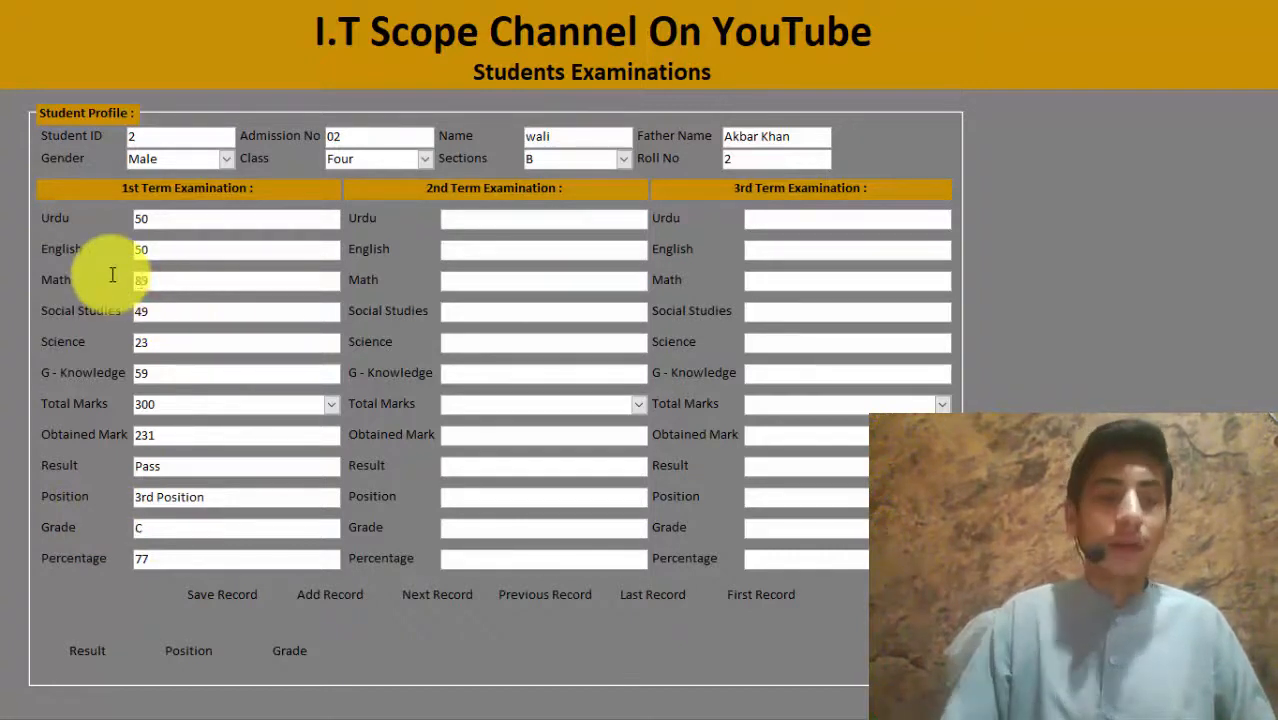
key(Tab)
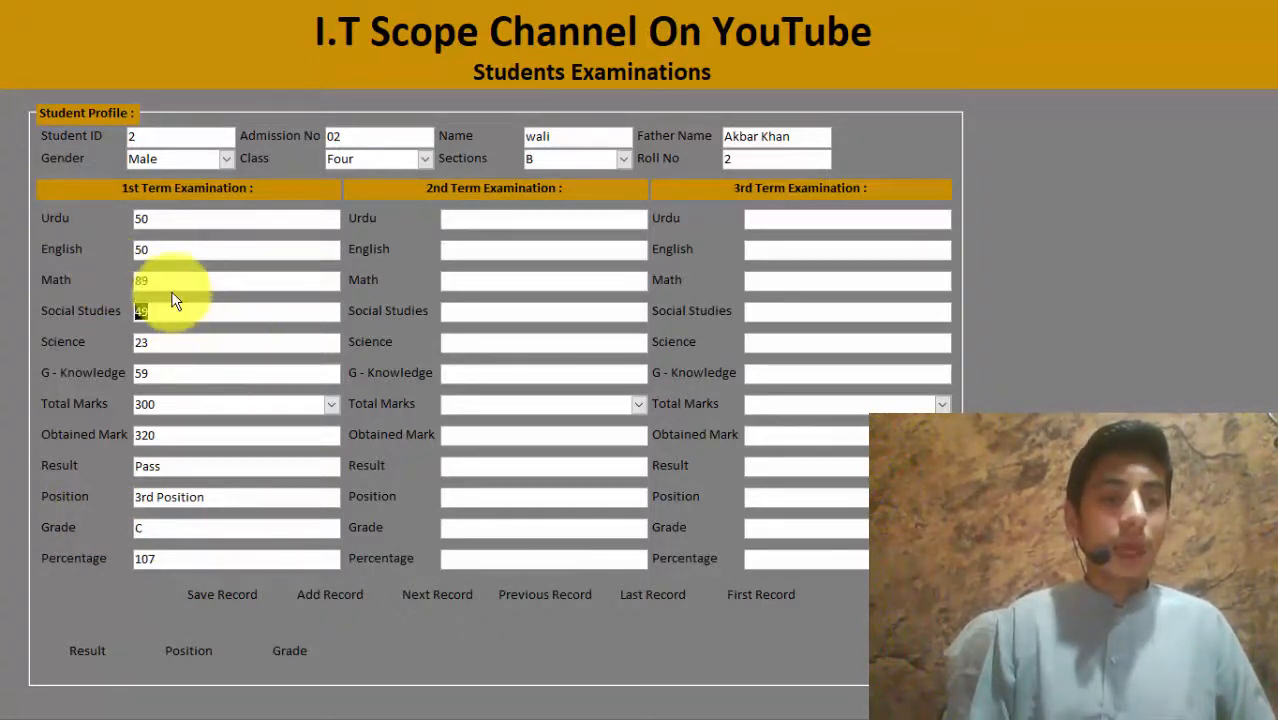
text(20)
key(Tab)
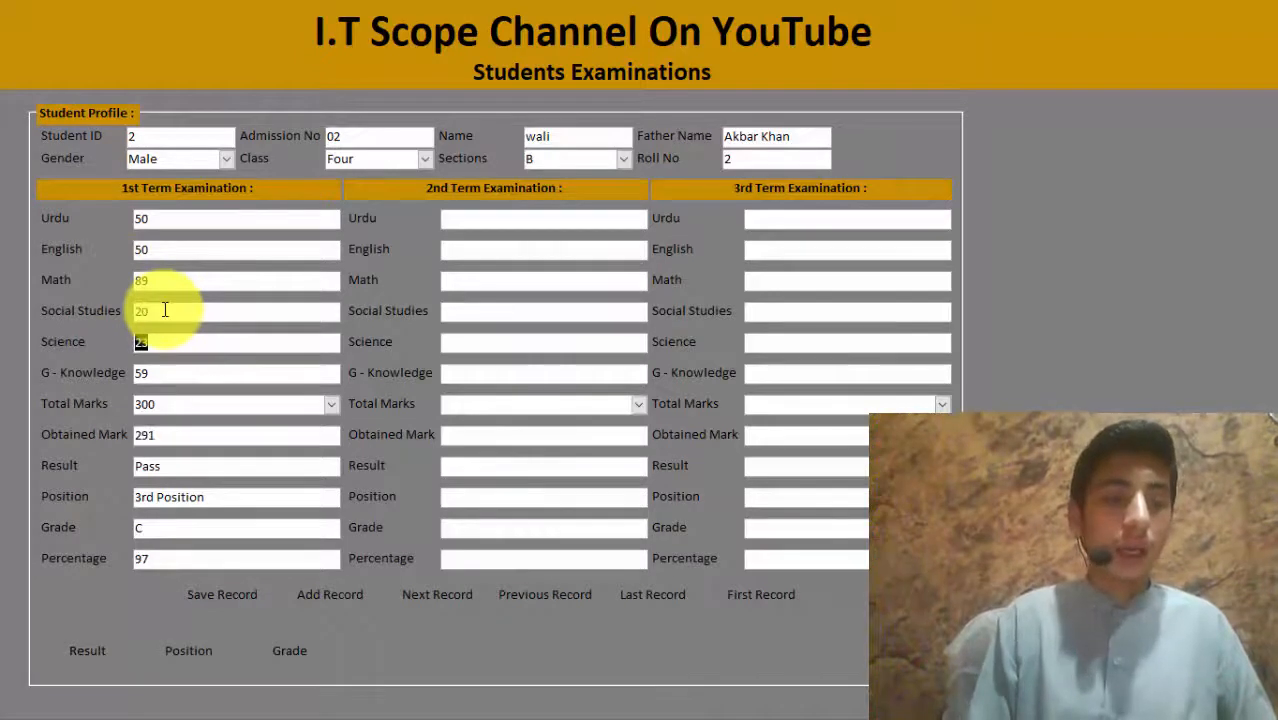
Step: Recalculate Result, Position and Grade, giving 1st Position and Grade A
click(79, 656)
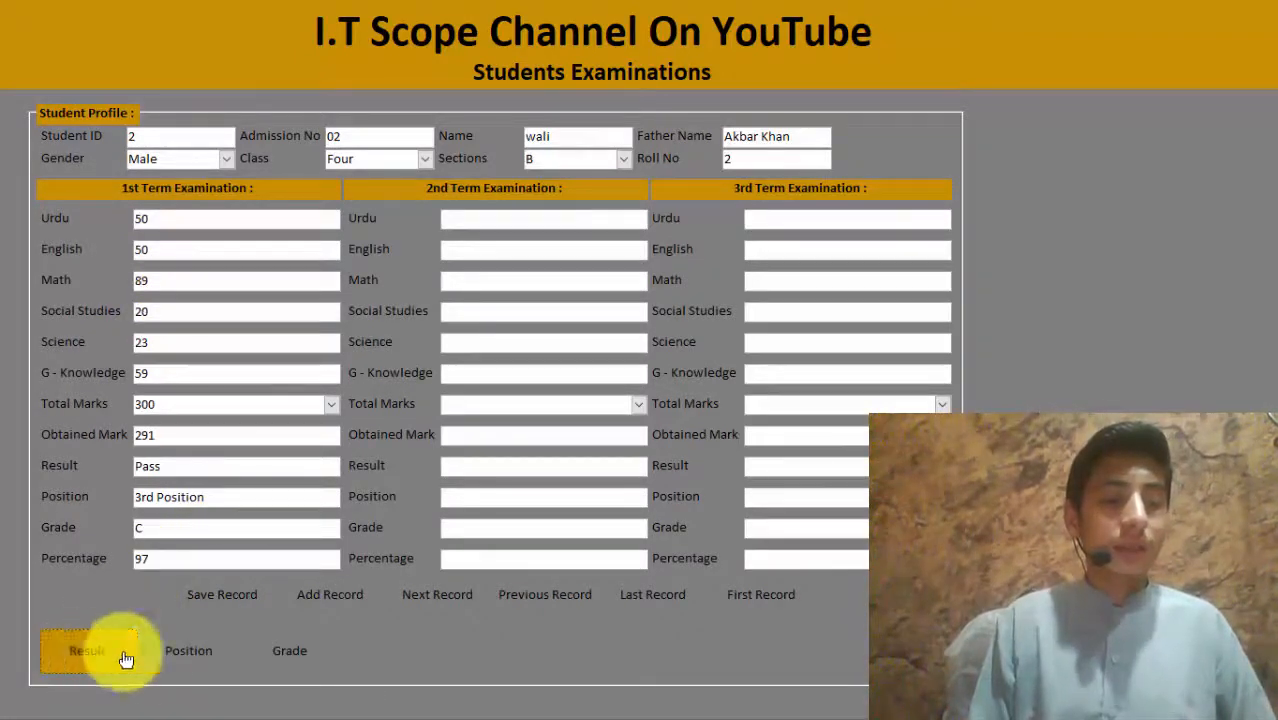
click(186, 662)
click(272, 648)
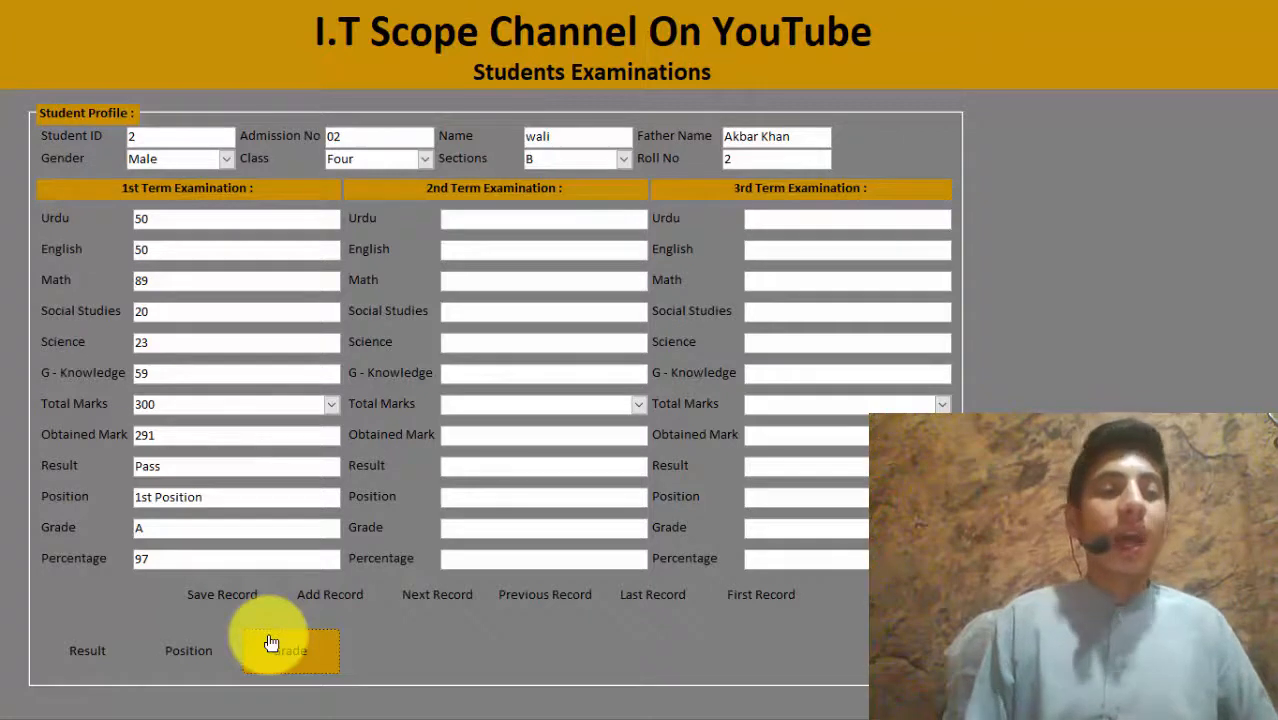
click(158, 216)
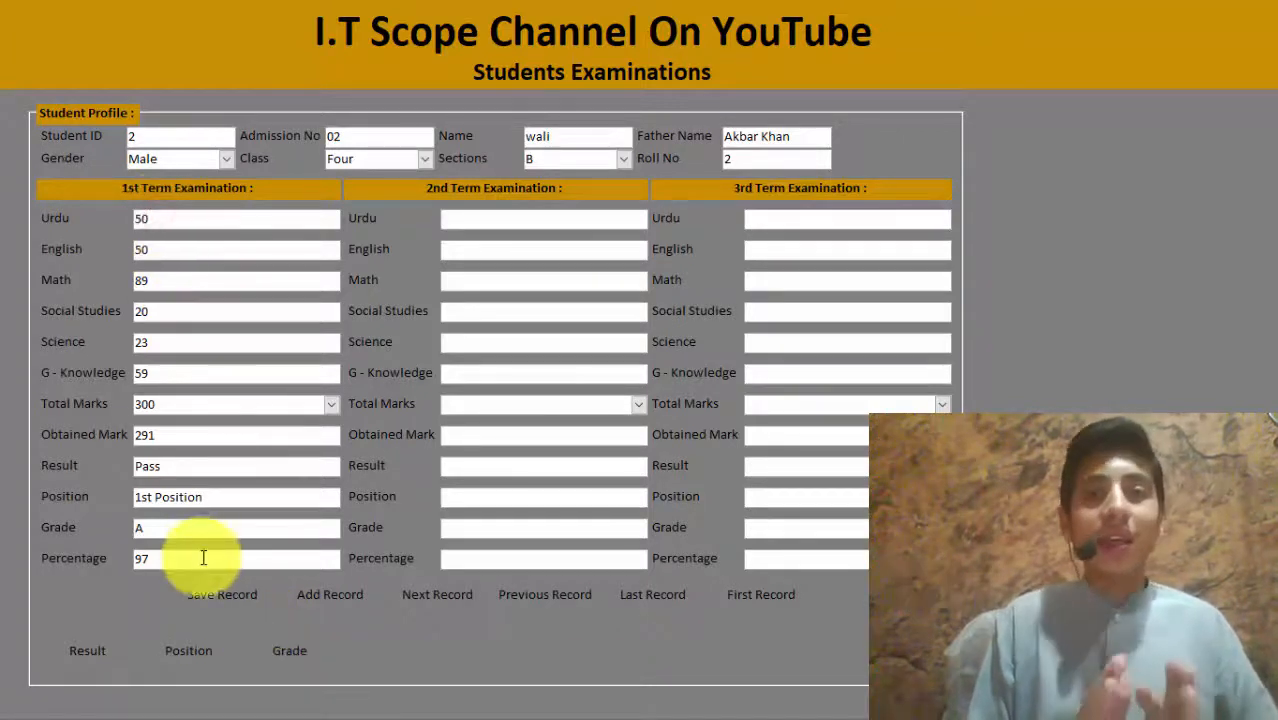